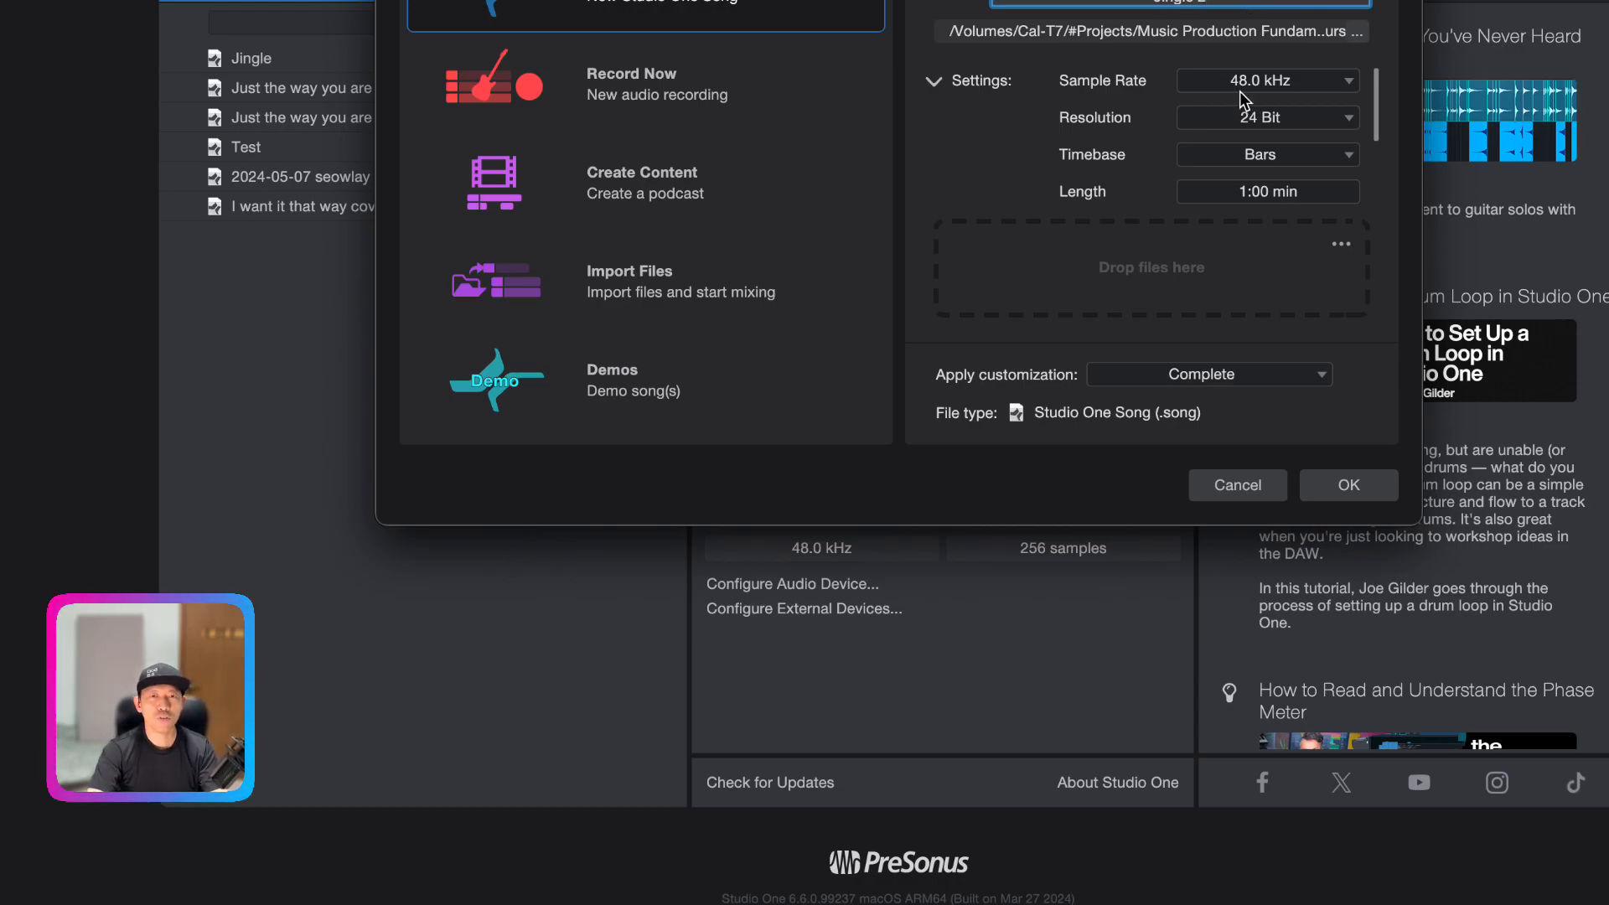
Choose Bars as the timebase for the new song and create it
left_click(1108, 87)
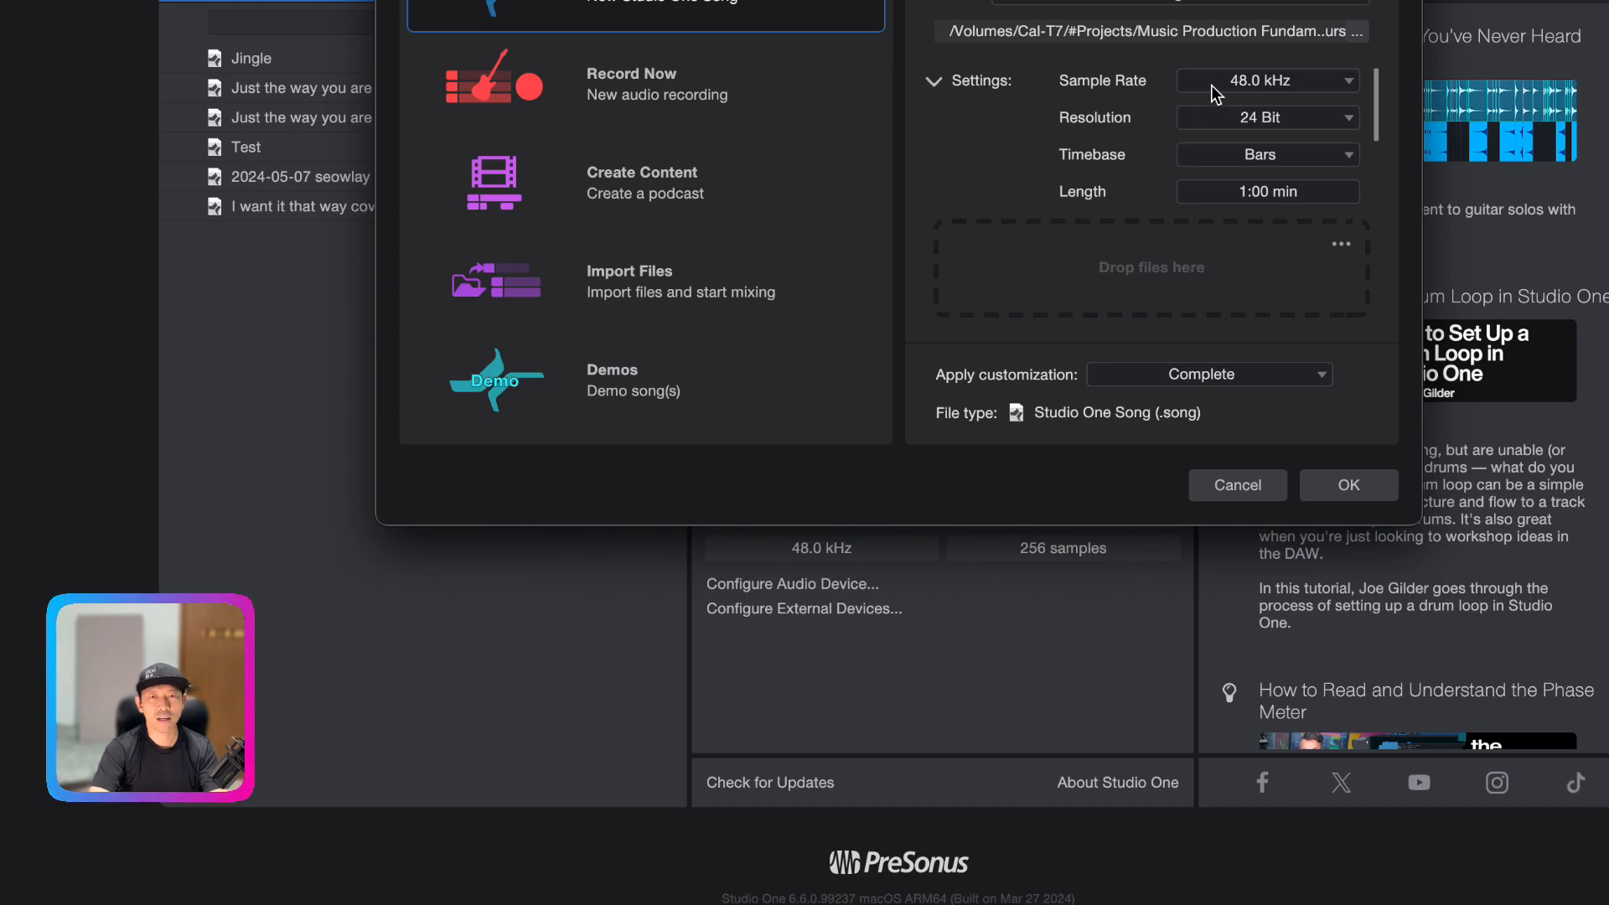
left_click(1207, 159)
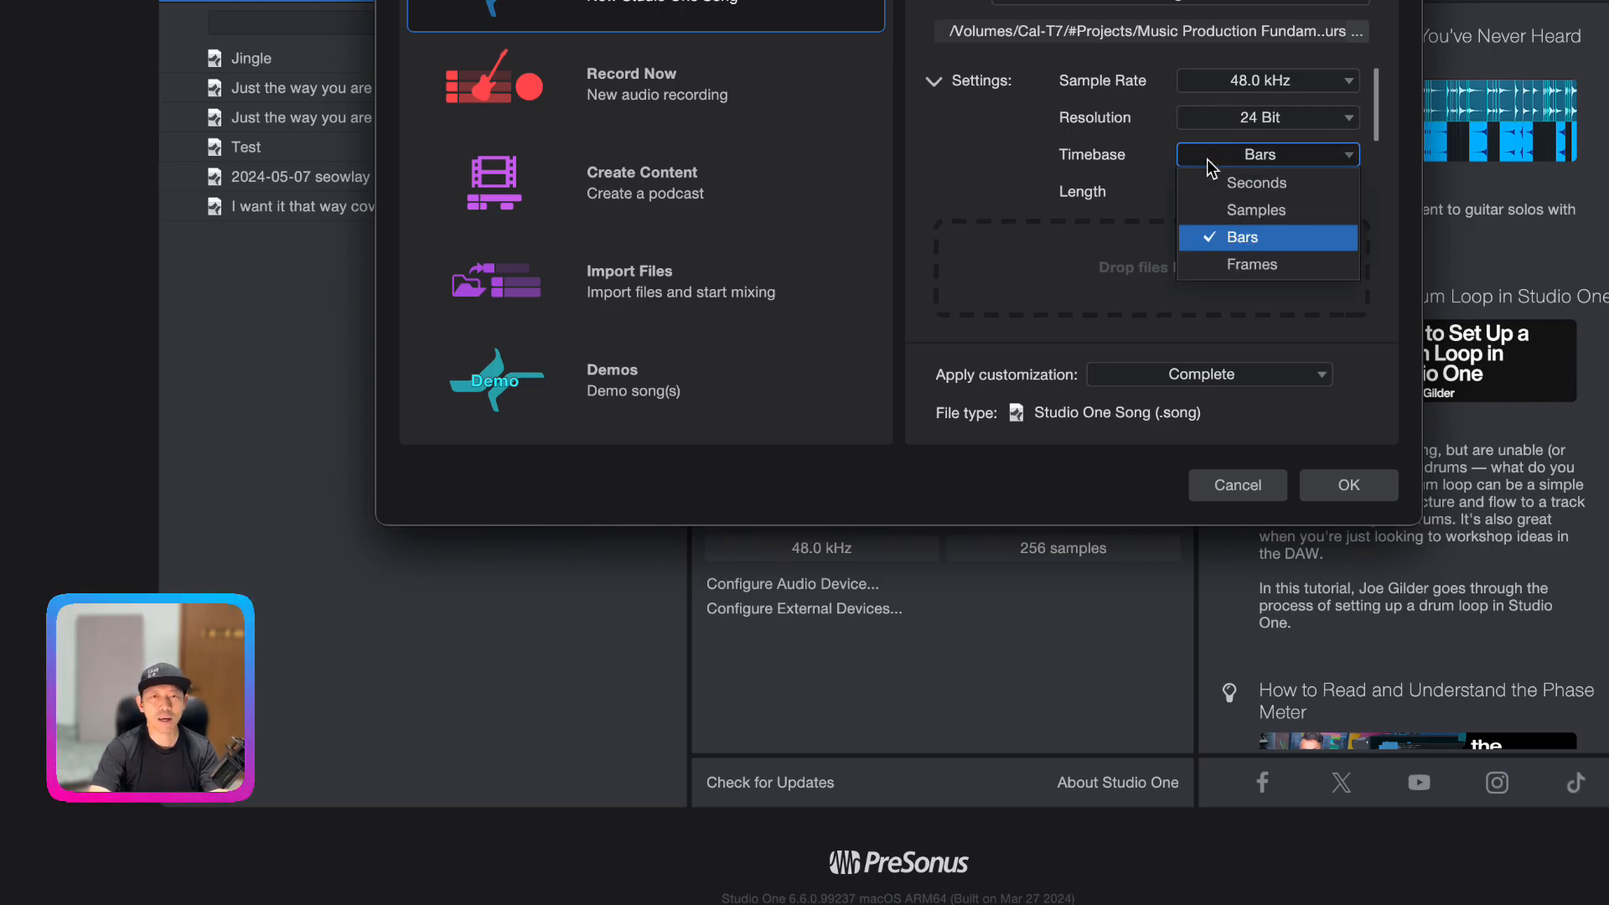
left_click(1280, 240)
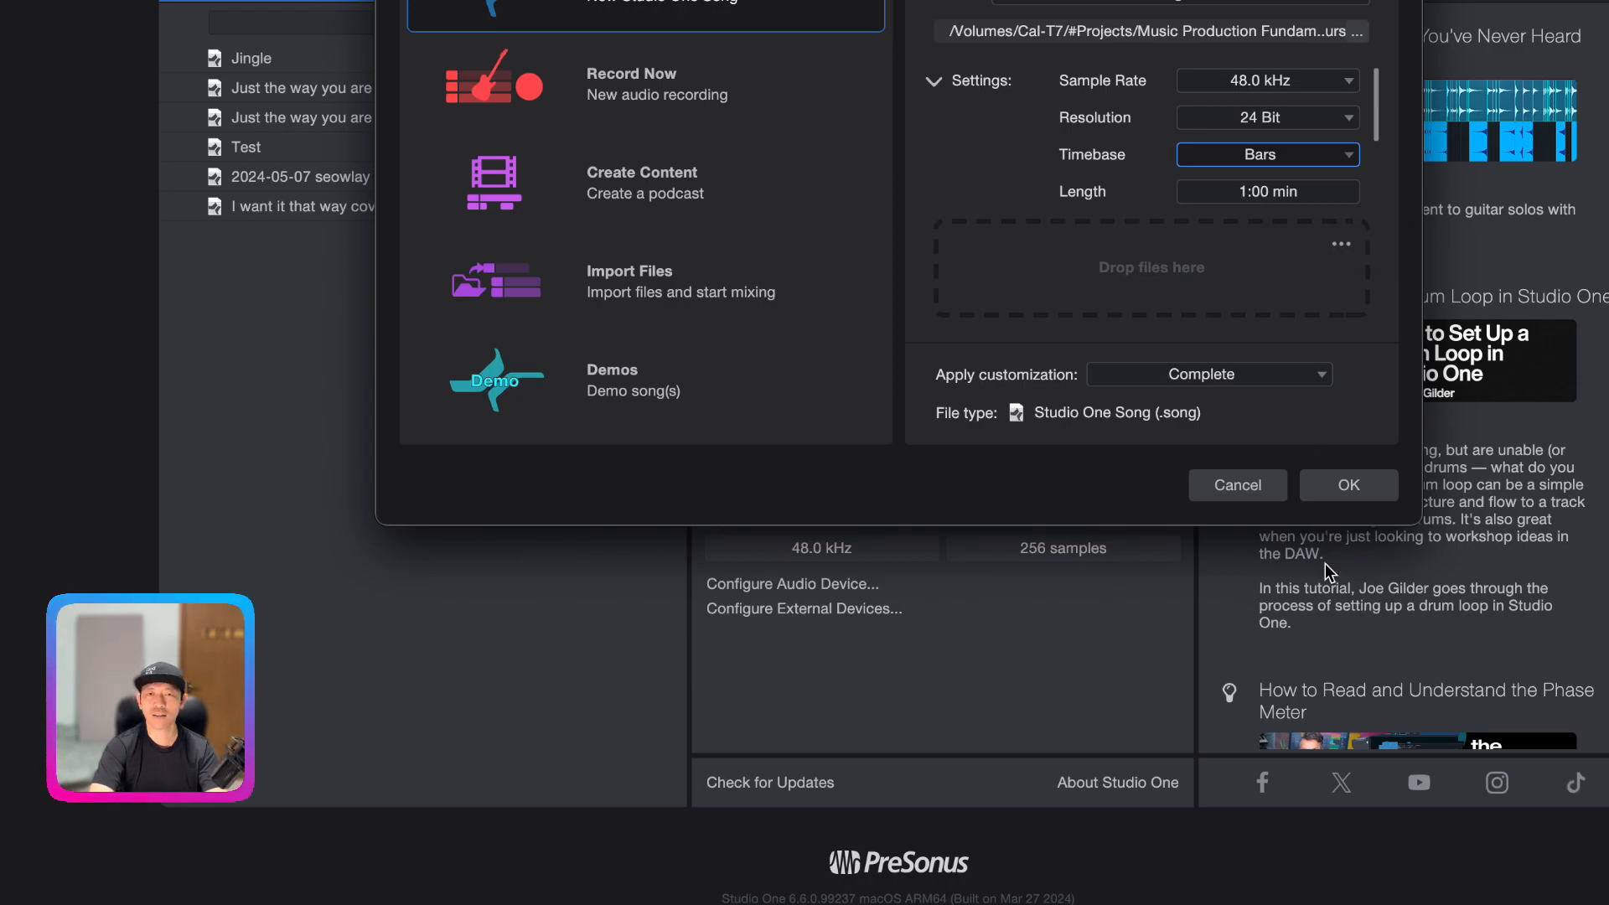
left_click(1335, 489)
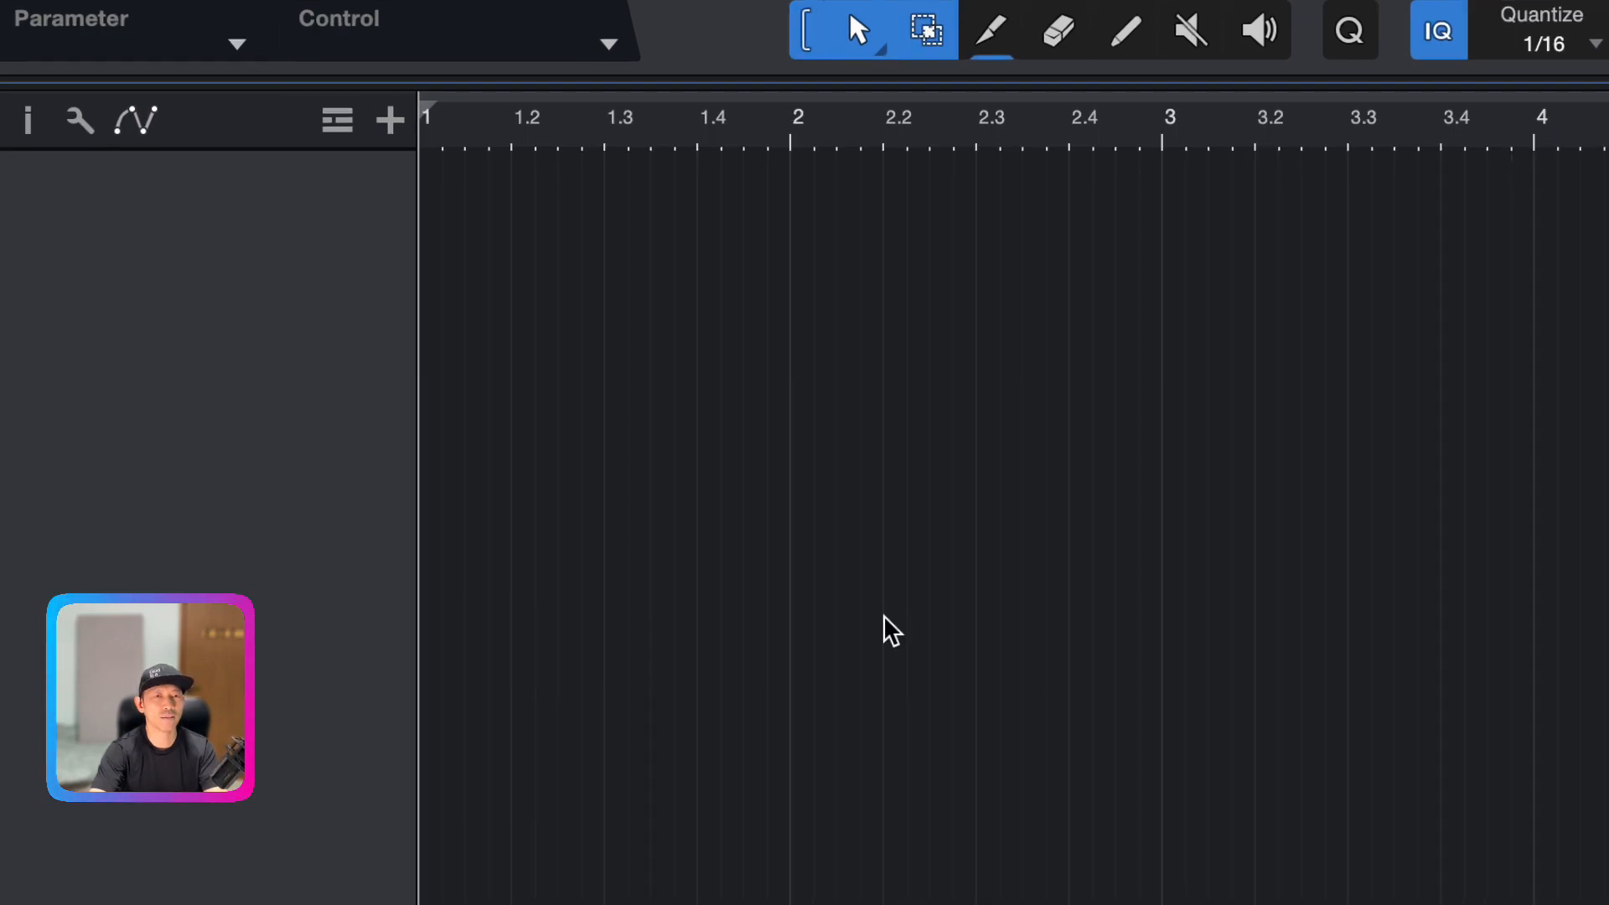
left_click(337, 124)
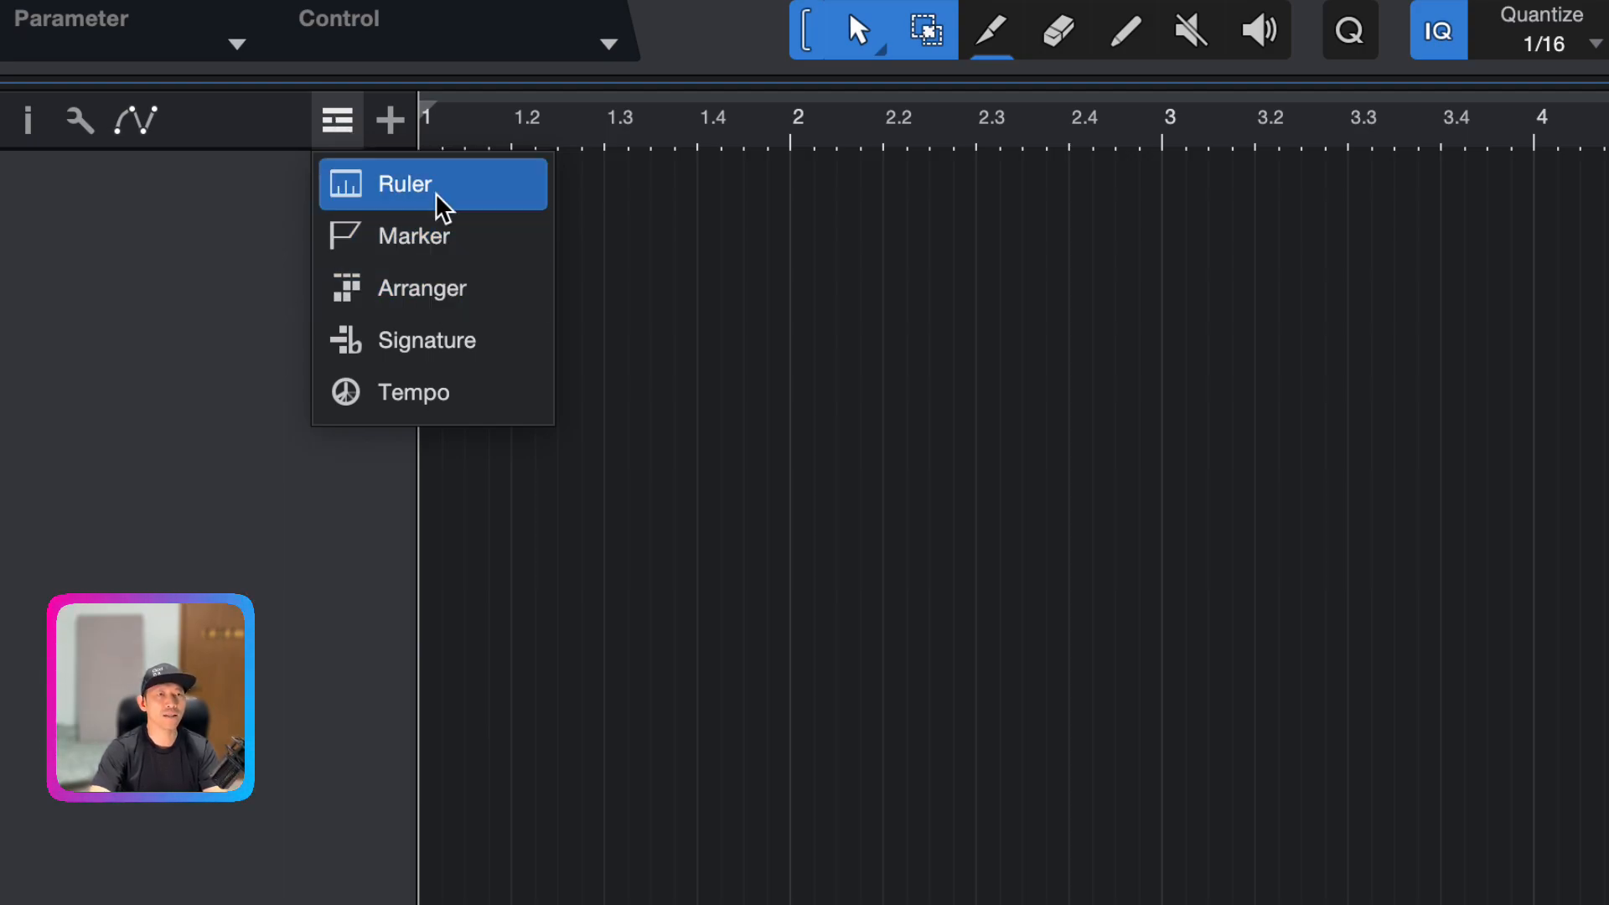
left_click(289, 169)
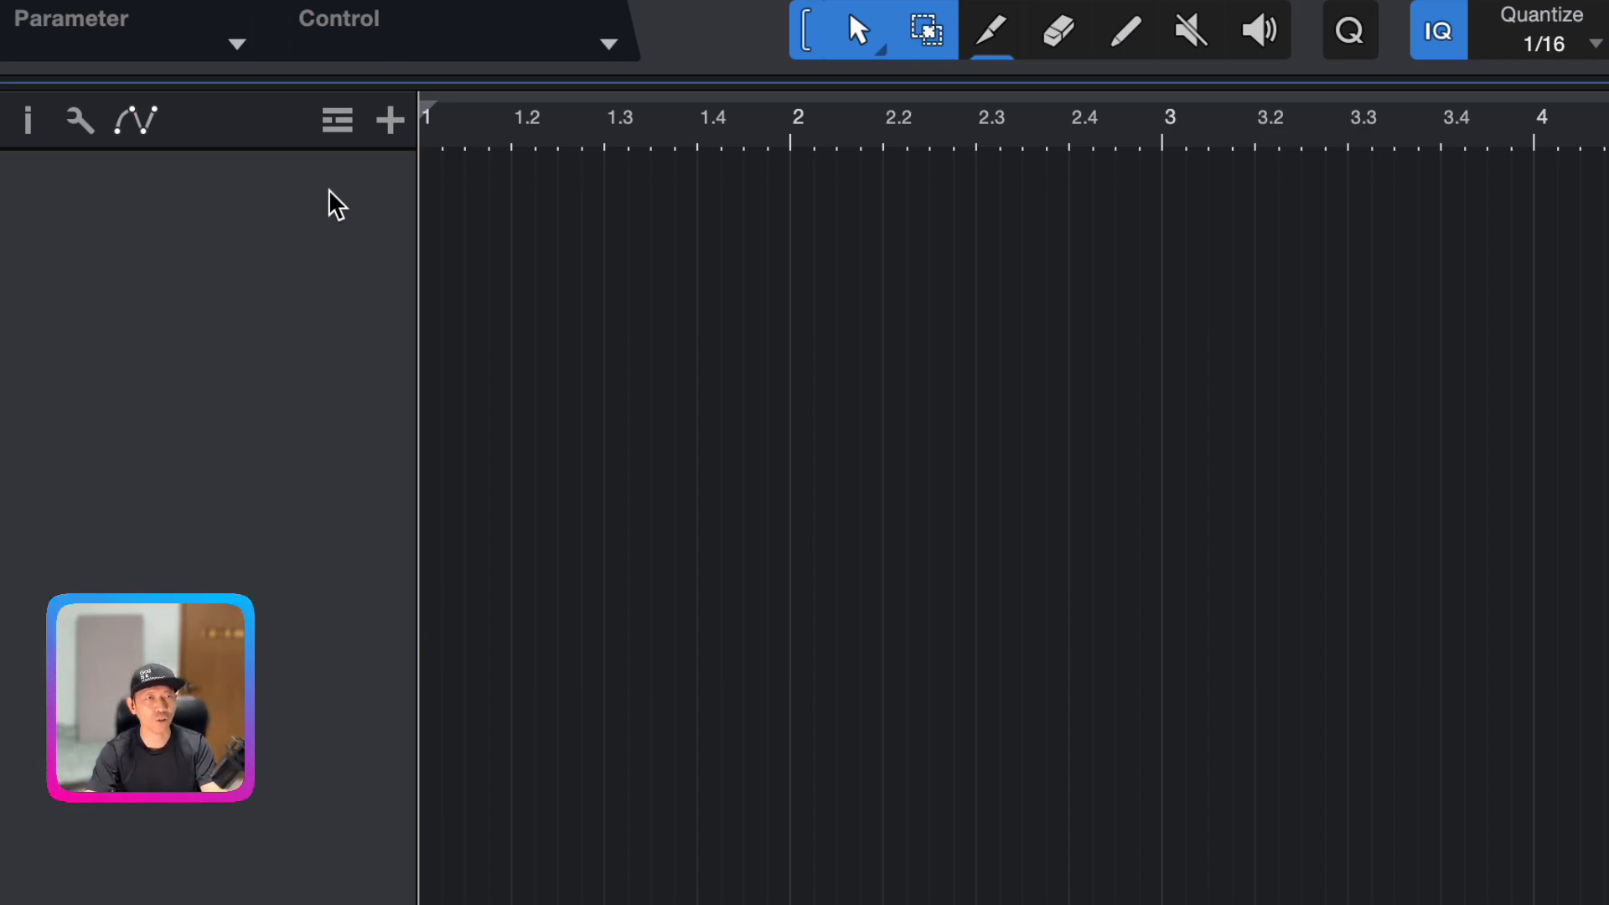
Add one instrument track named Drum with a purple track colour
left_click(377, 132)
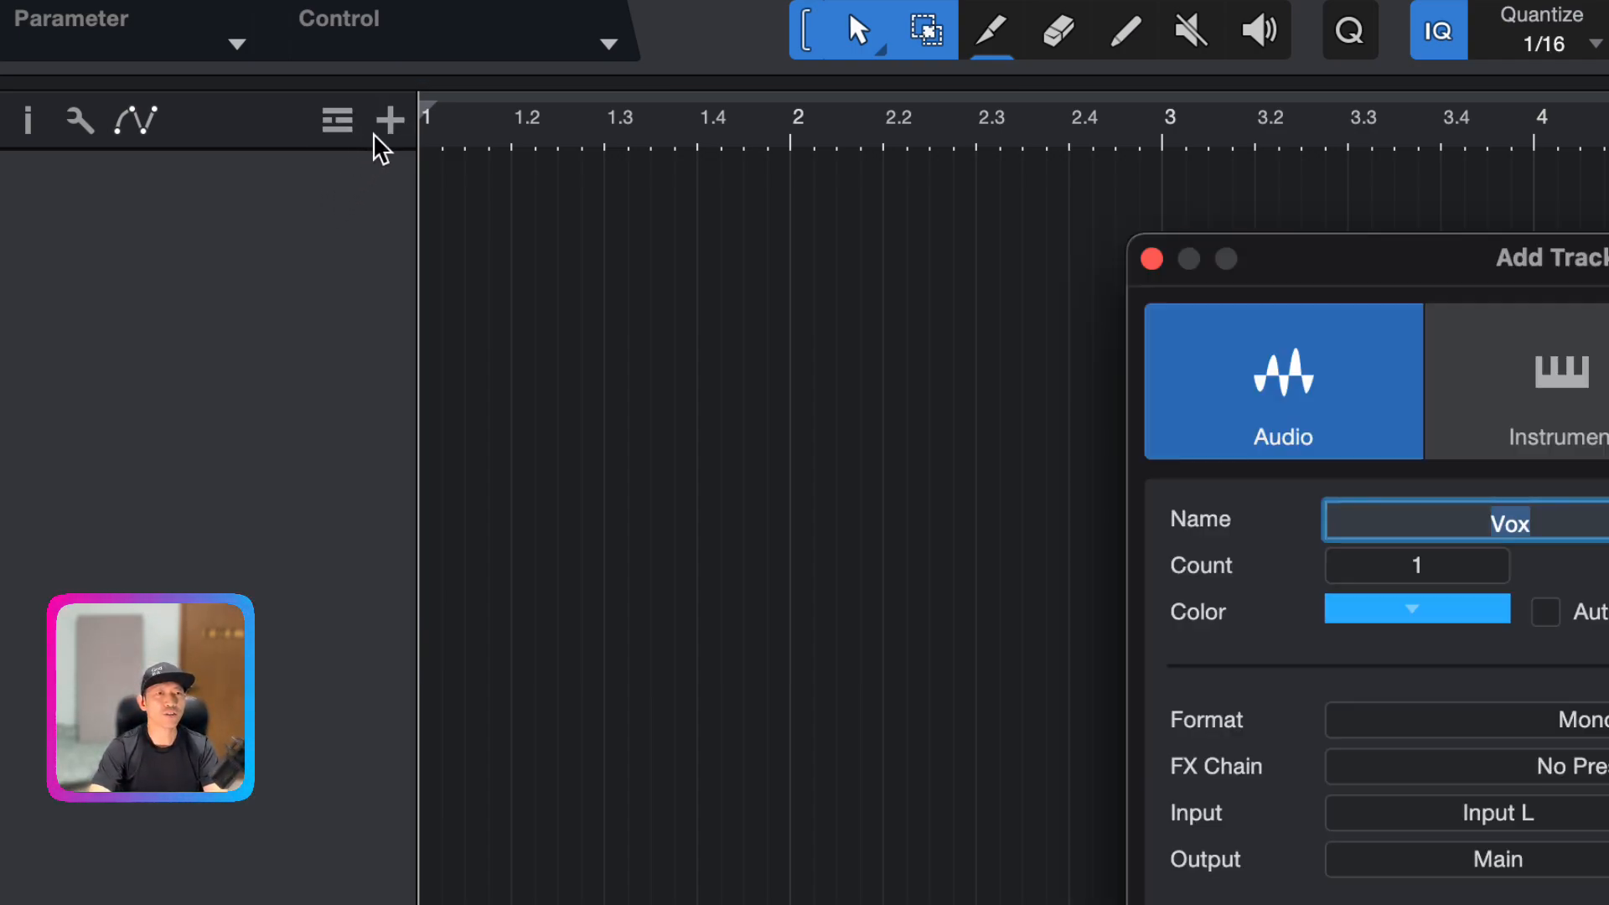
left_click_drag(1608, 273, 1132, 158)
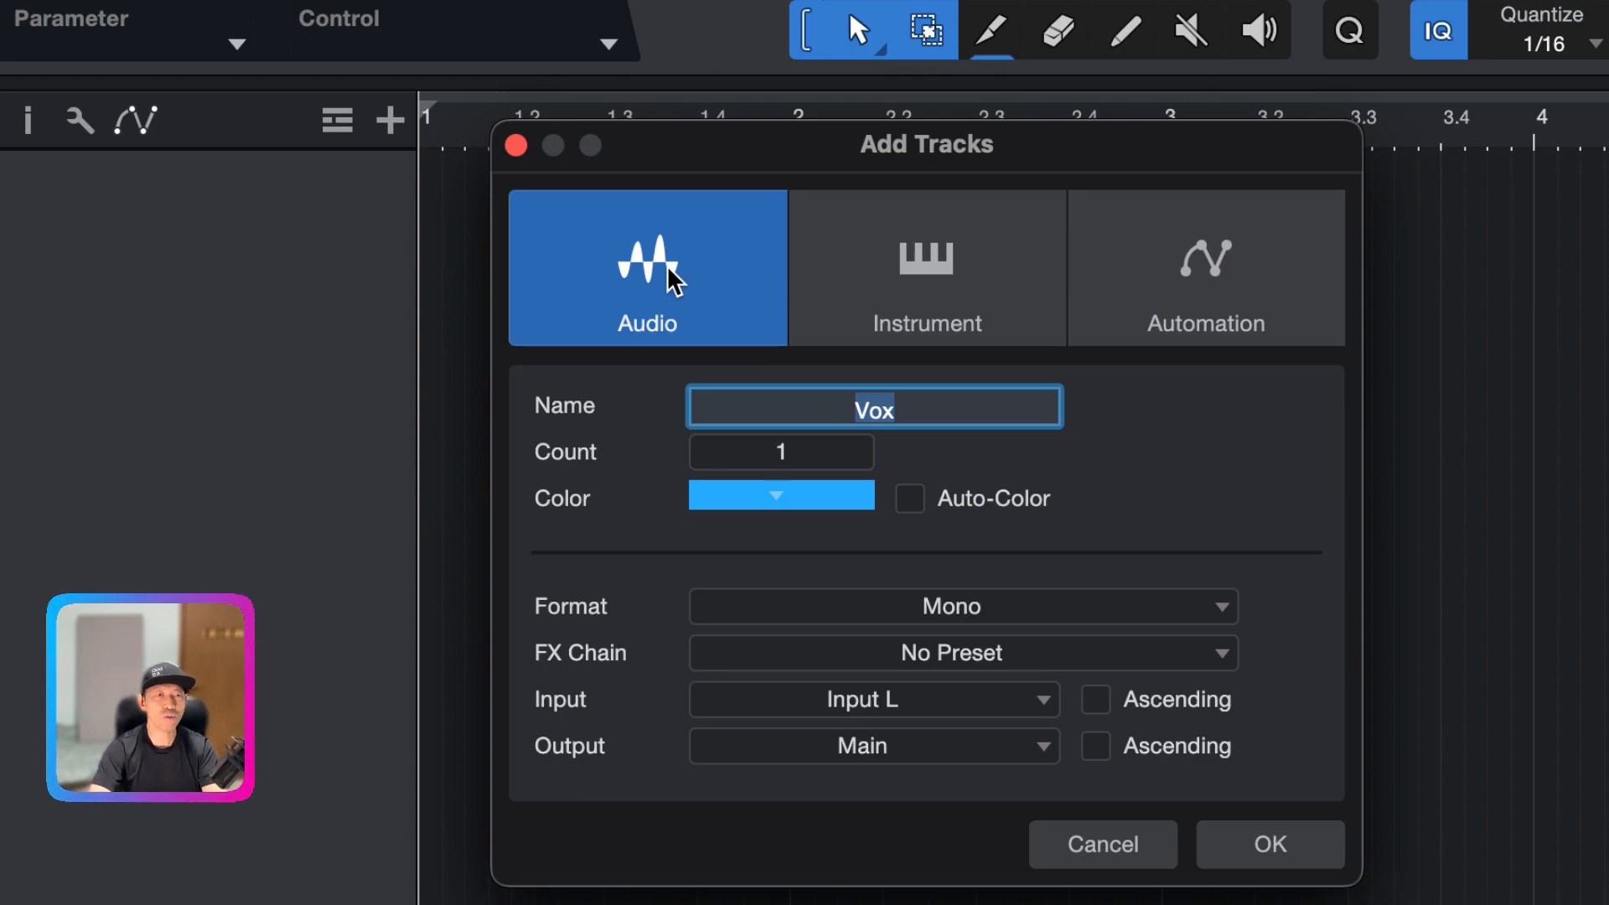
left_click(867, 289)
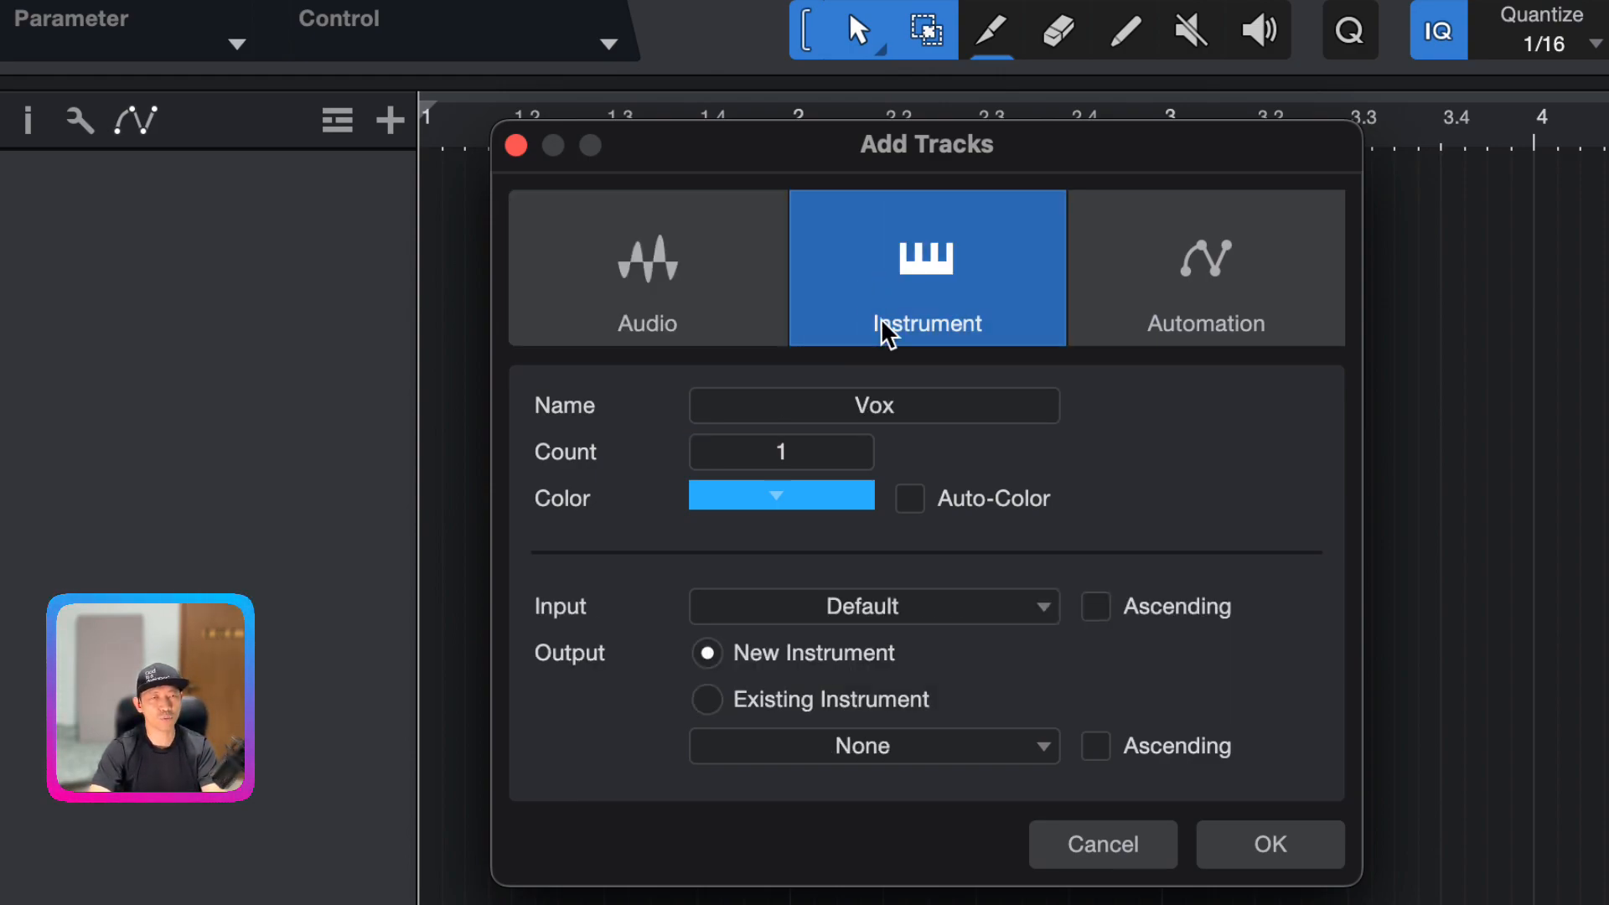
left_click(924, 406)
type("Drum")
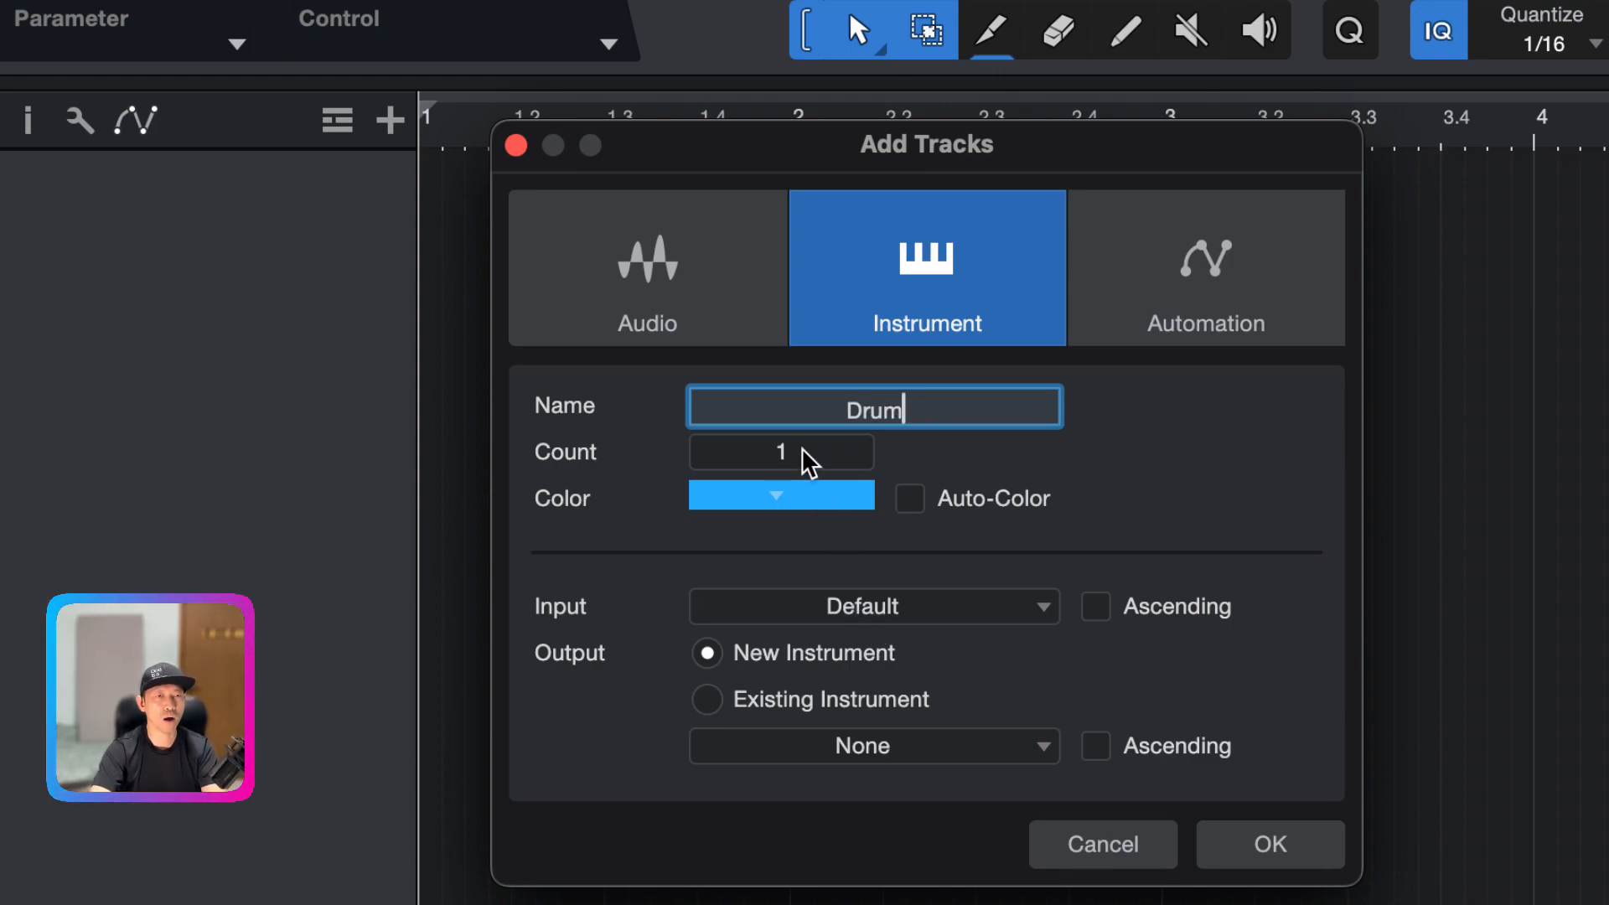
left_click(812, 501)
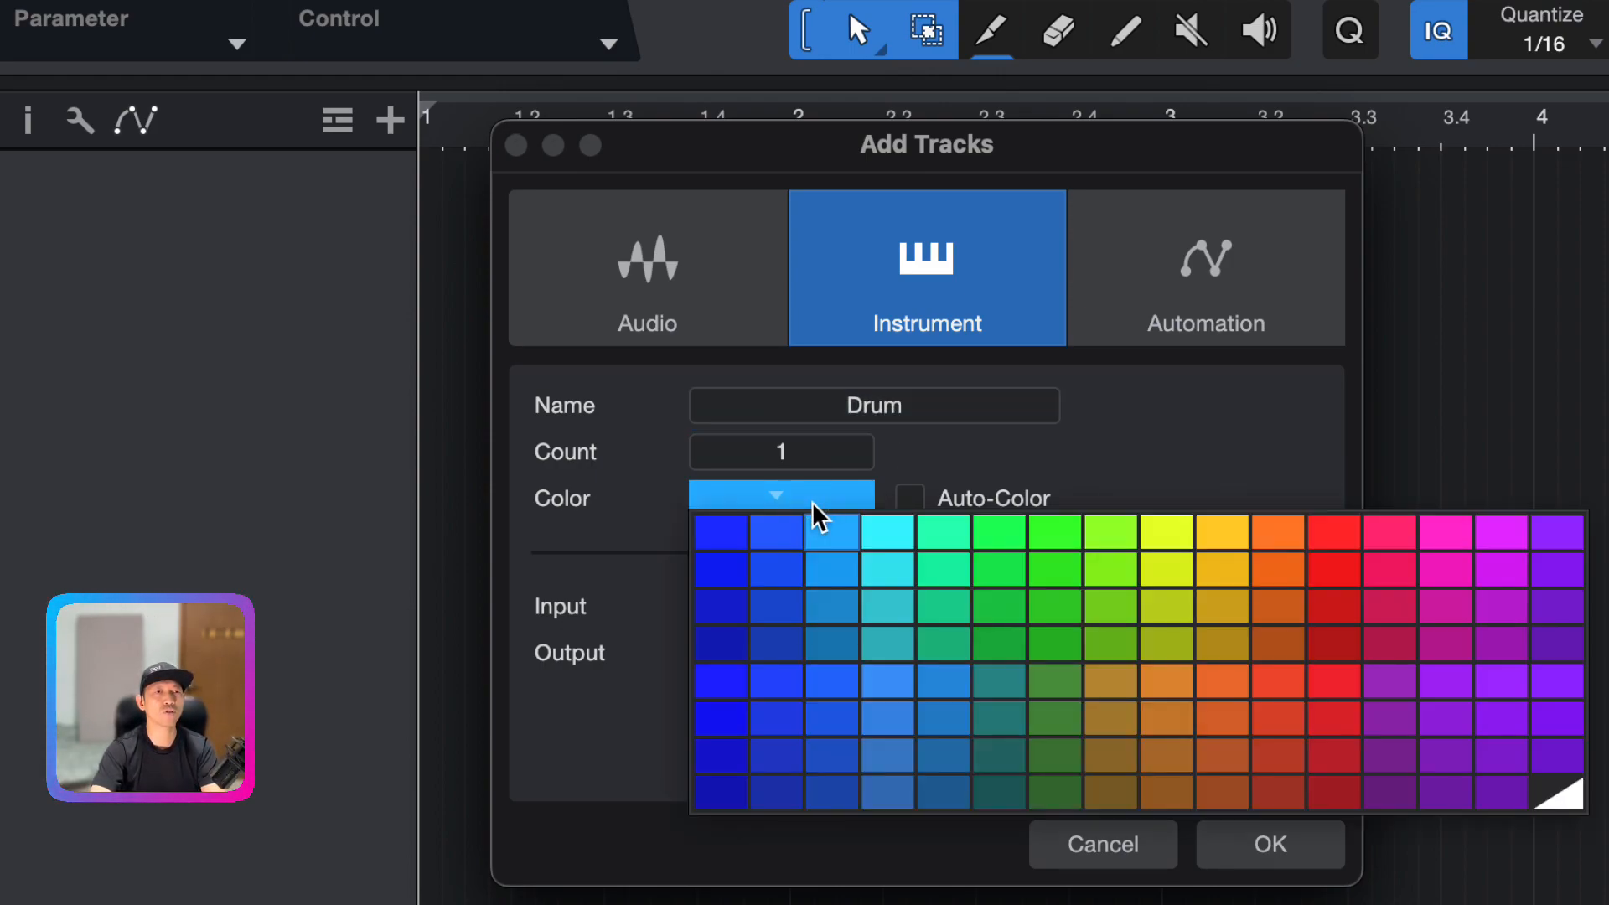
left_click(1556, 535)
left_click(1266, 855)
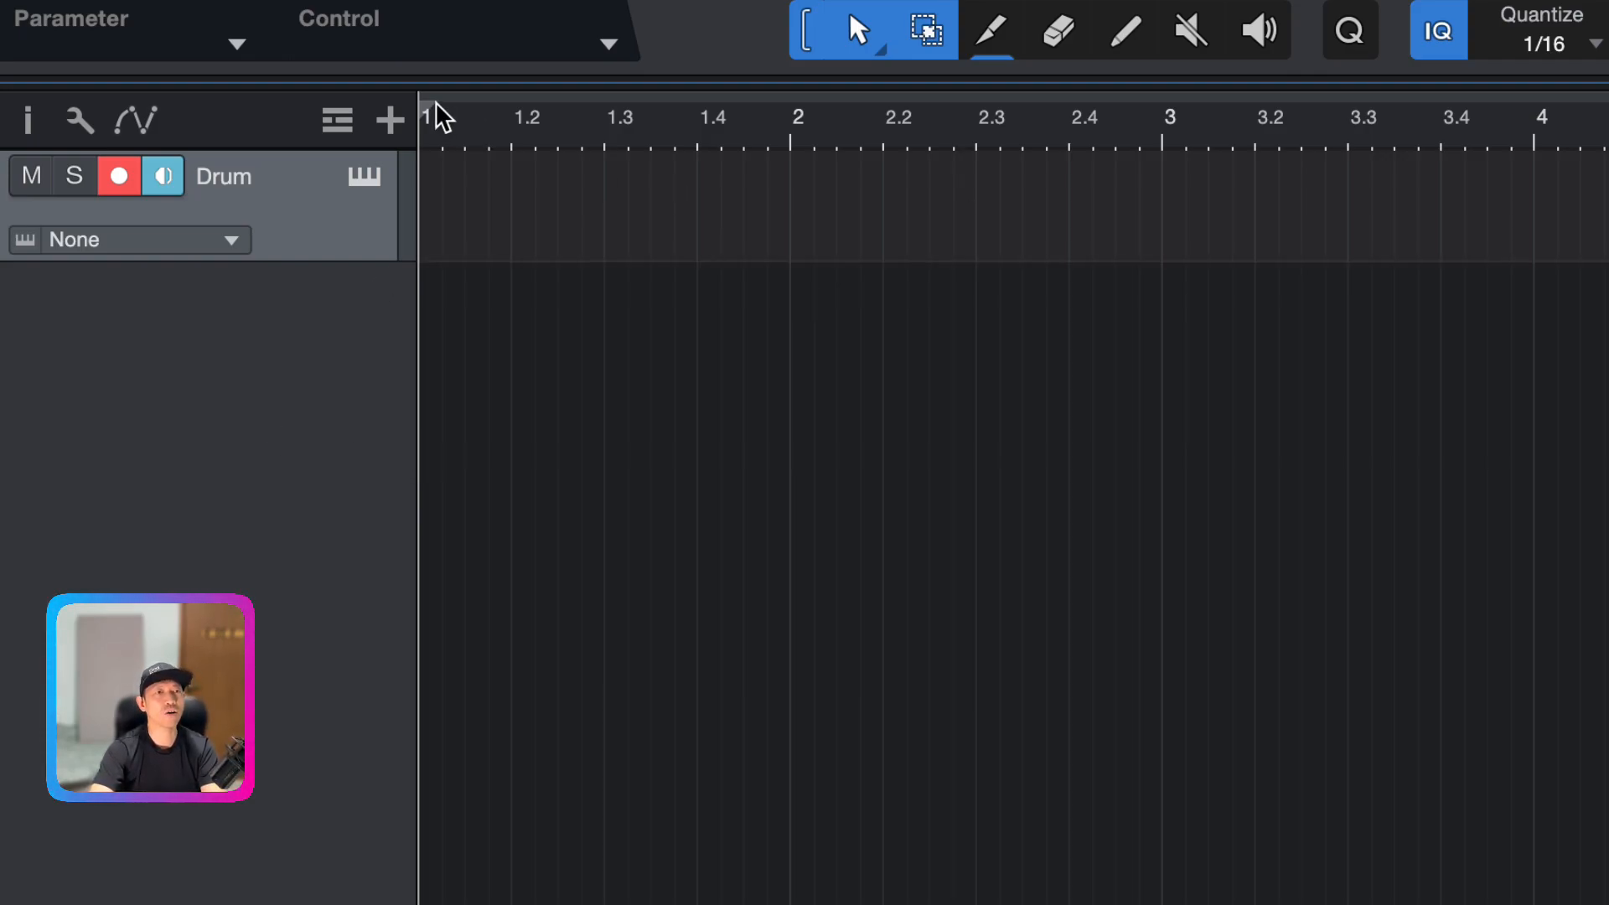
Add a second instrument track named Bass with a magenta track colour
left_click(391, 134)
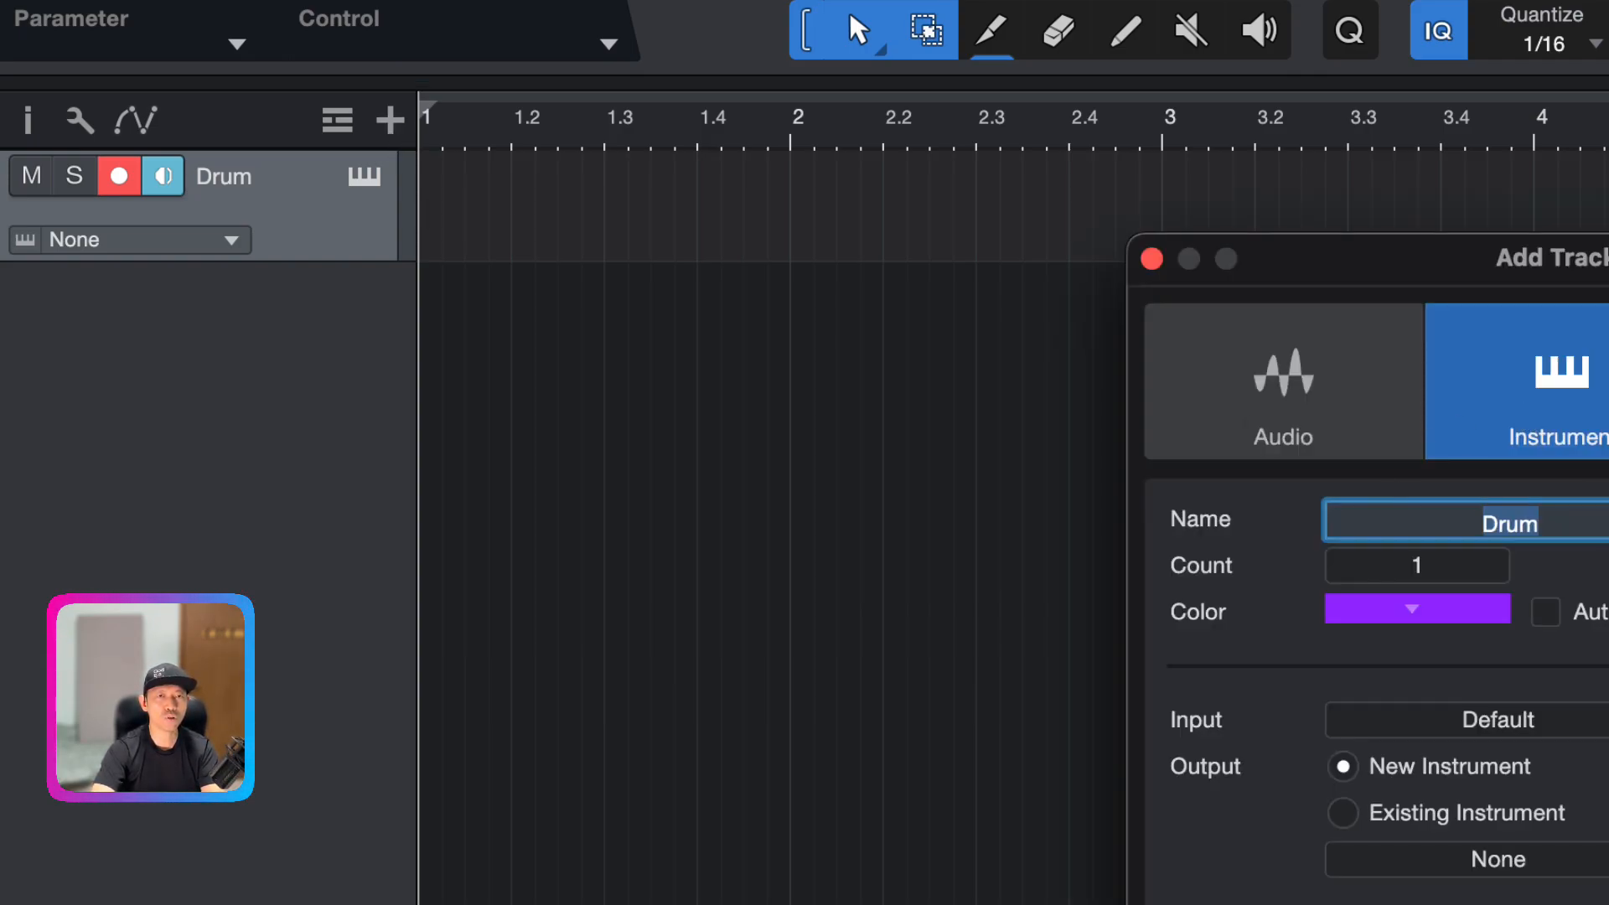
left_click(1585, 406)
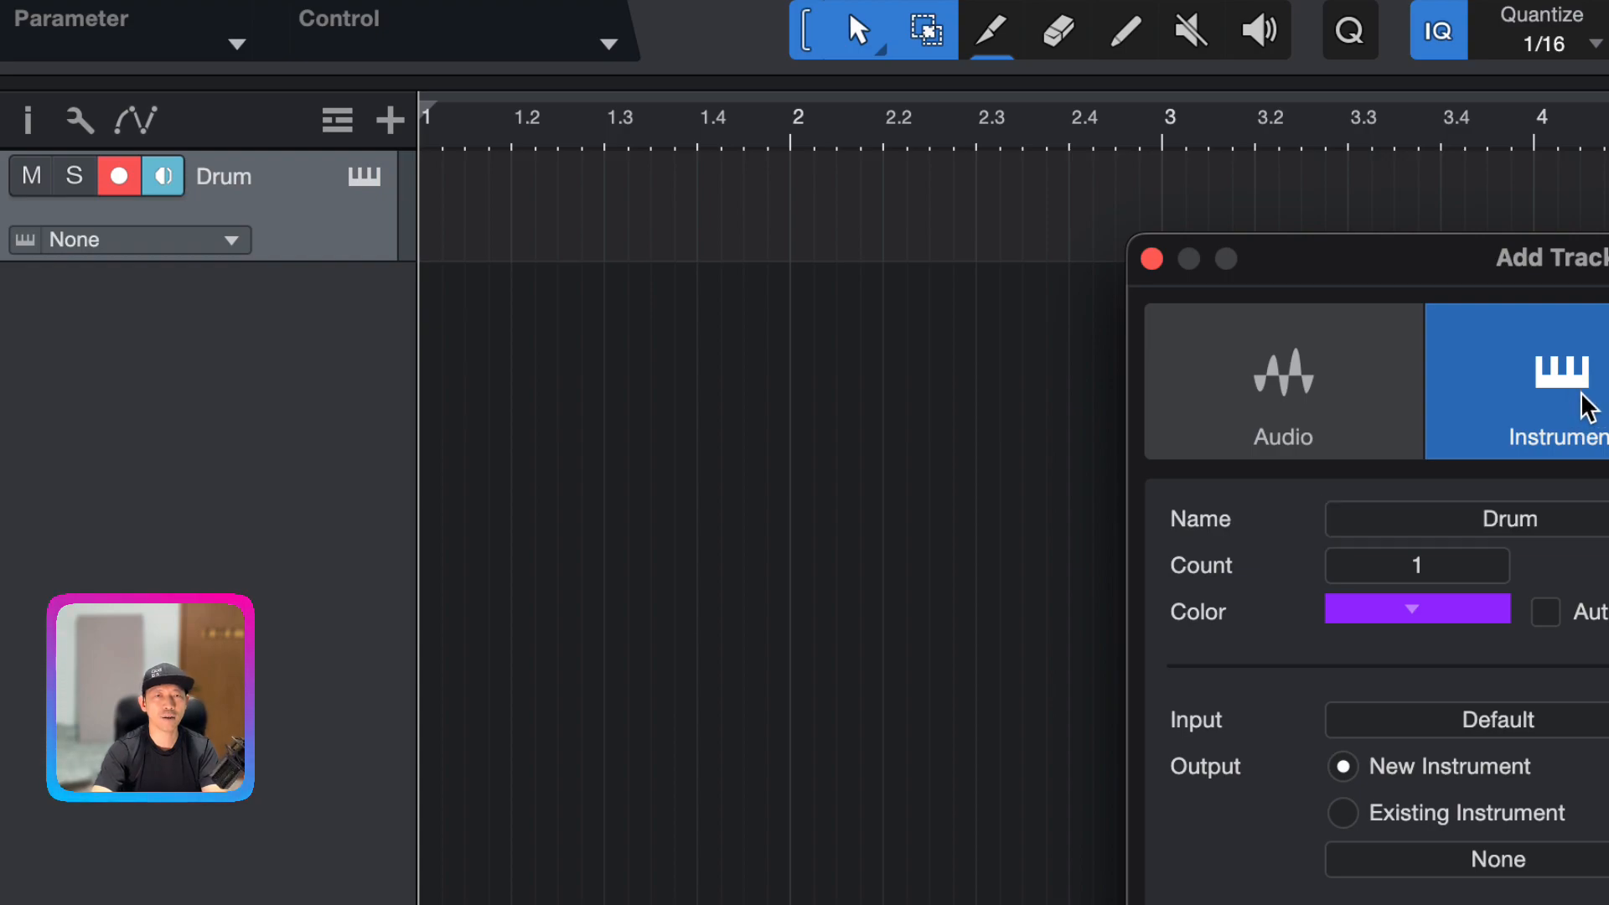
left_click(1604, 528)
type("Bass")
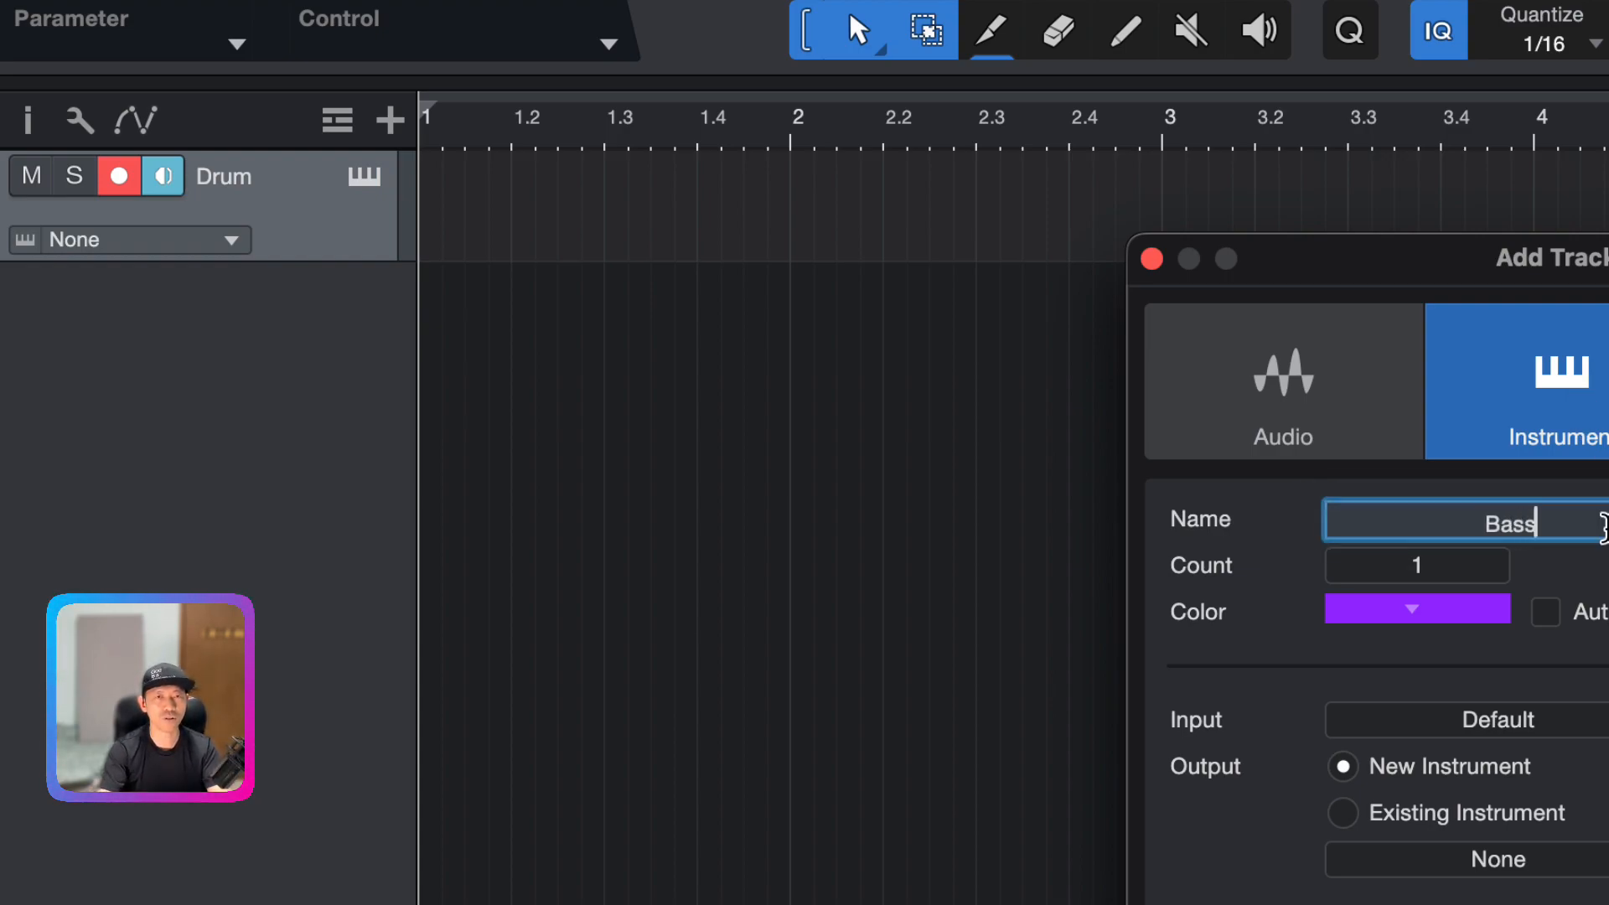
left_click(1504, 614)
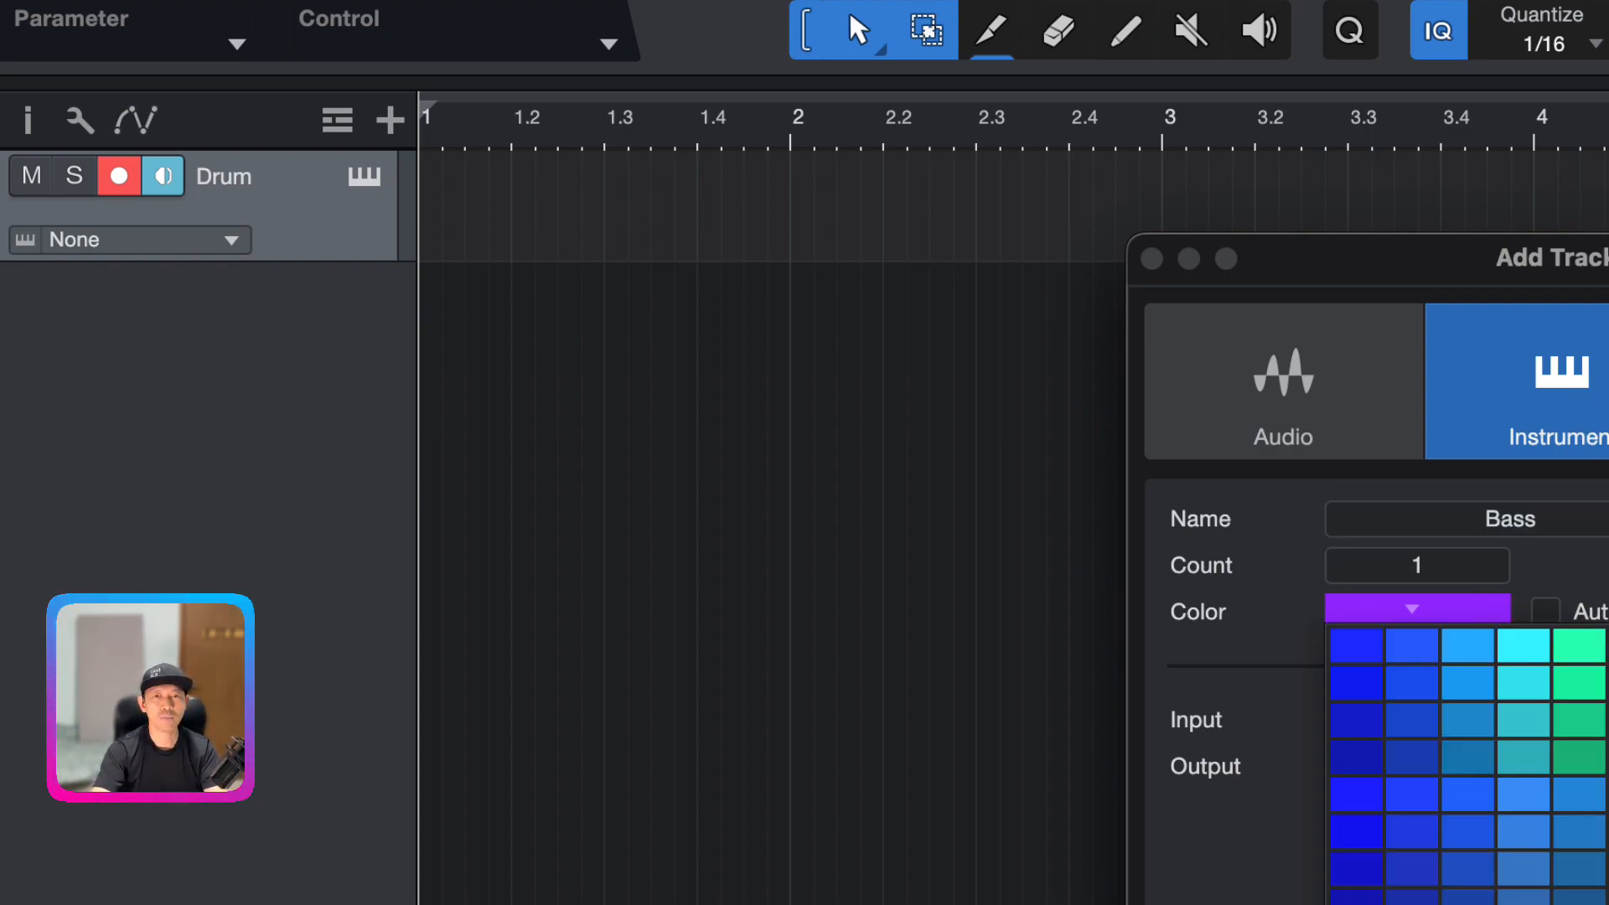
left_click(1608, 646)
left_click(1607, 903)
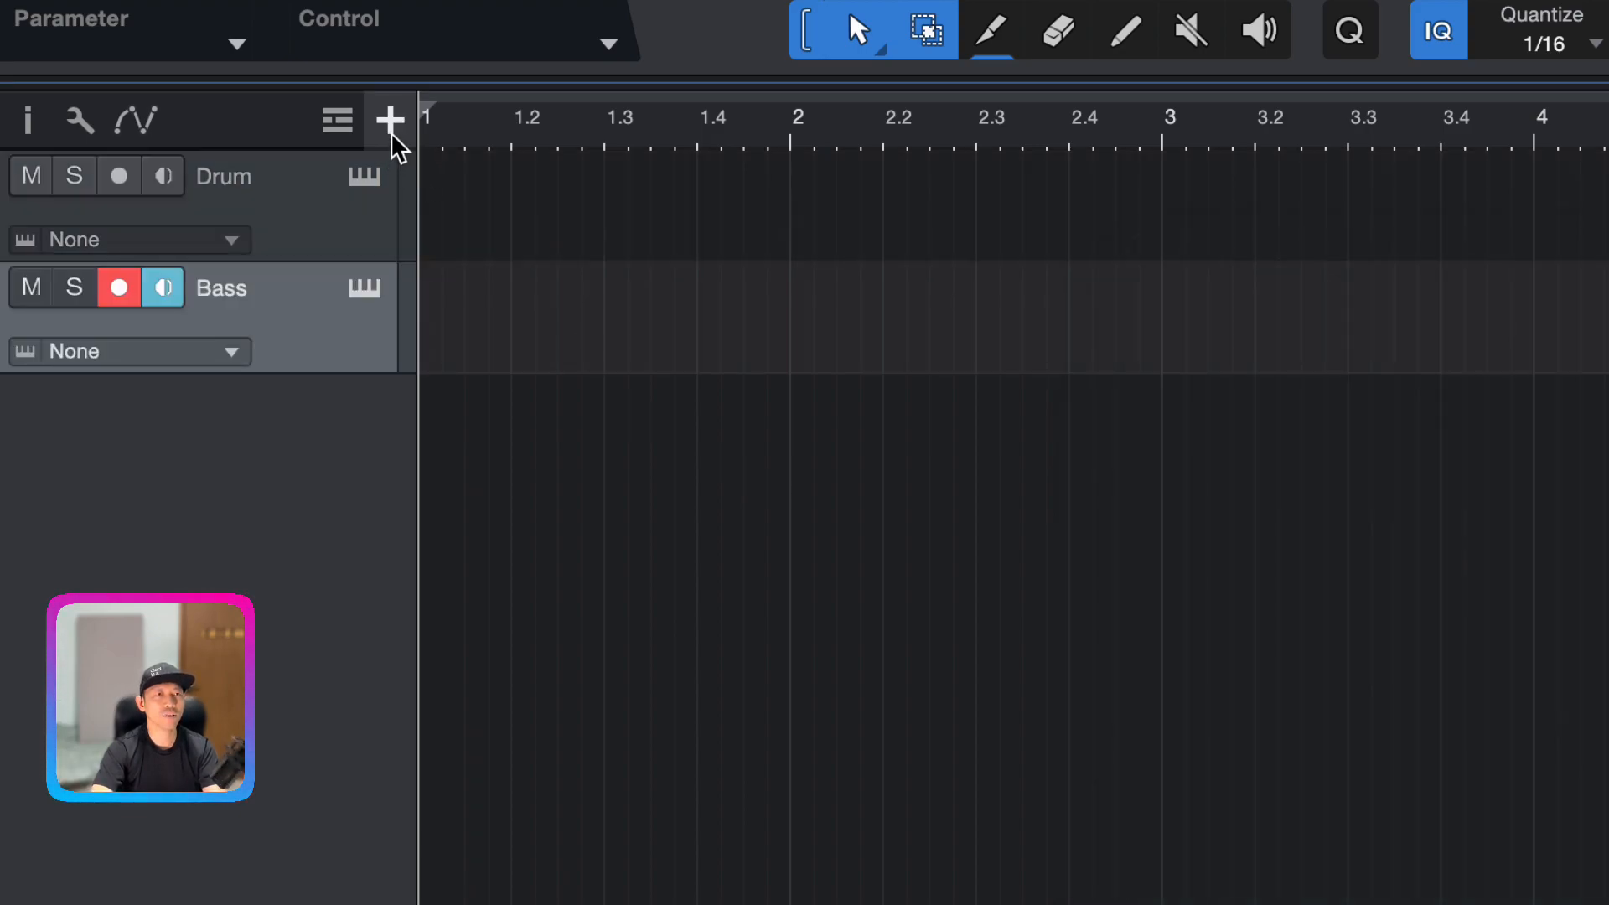
Add an instrument track named Pad with a yellow track colour
left_click(392, 124)
type("Pad")
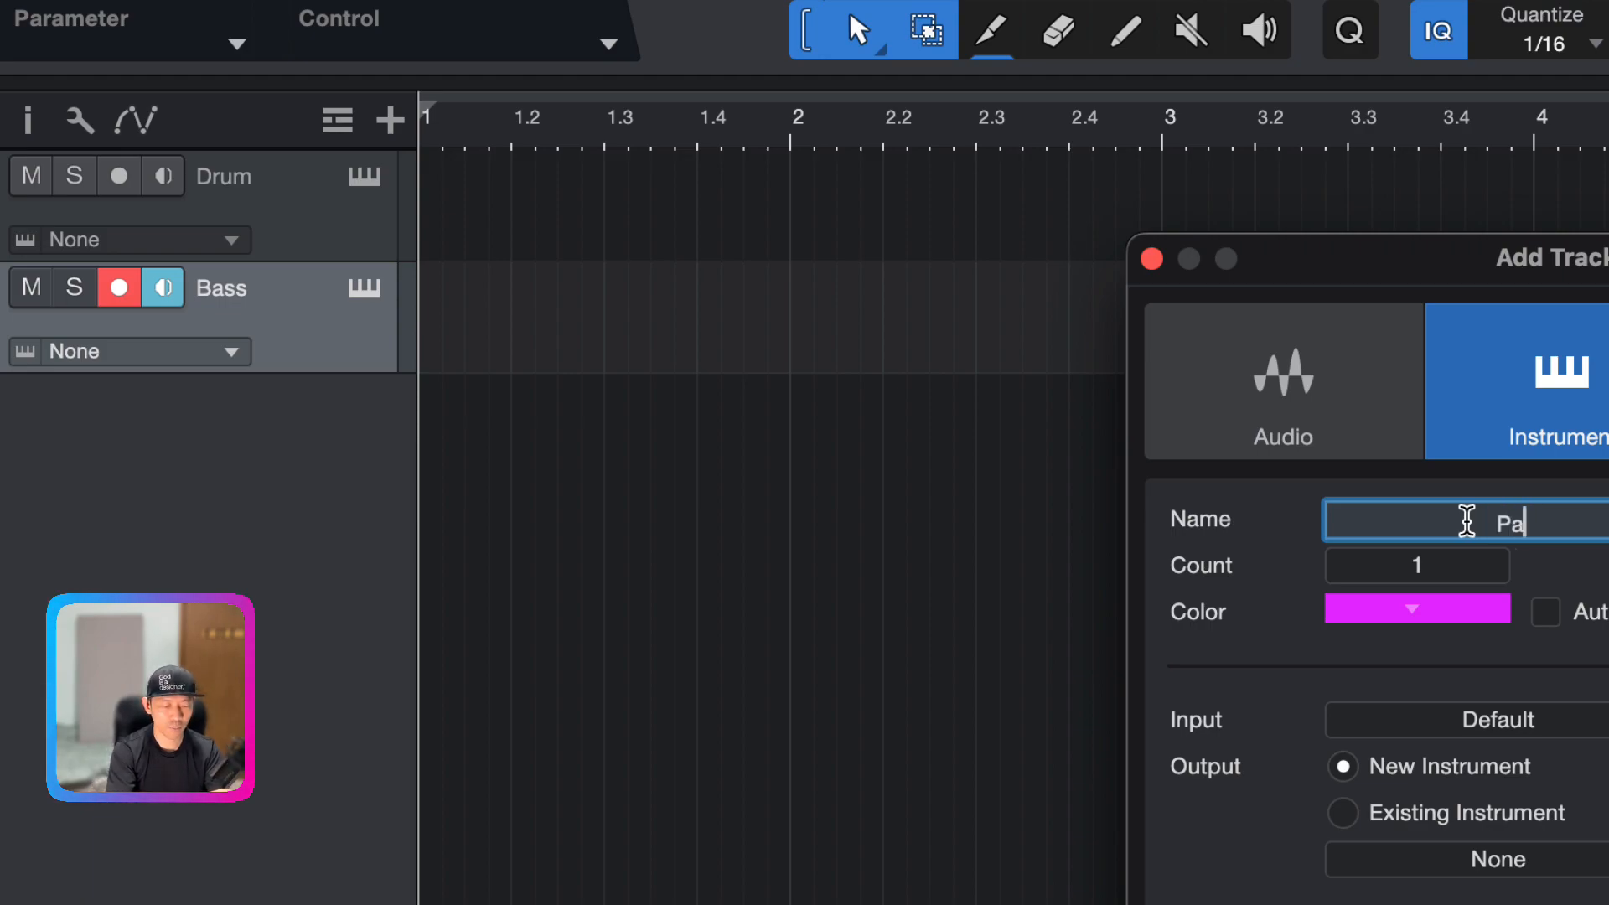
left_click(1469, 610)
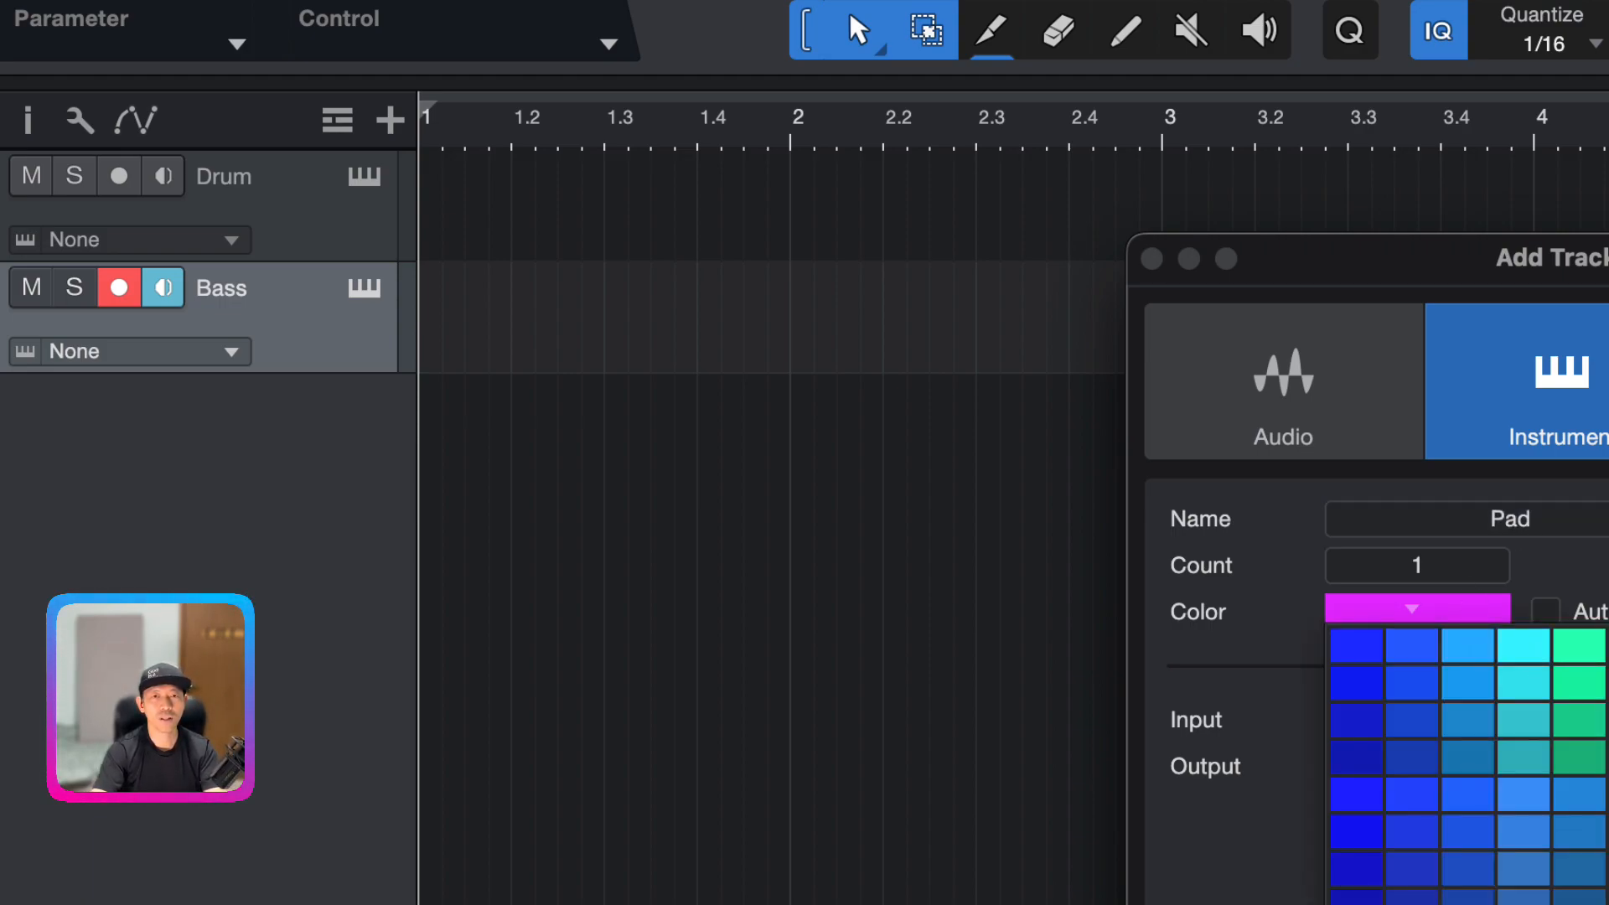
left_click(1606, 646)
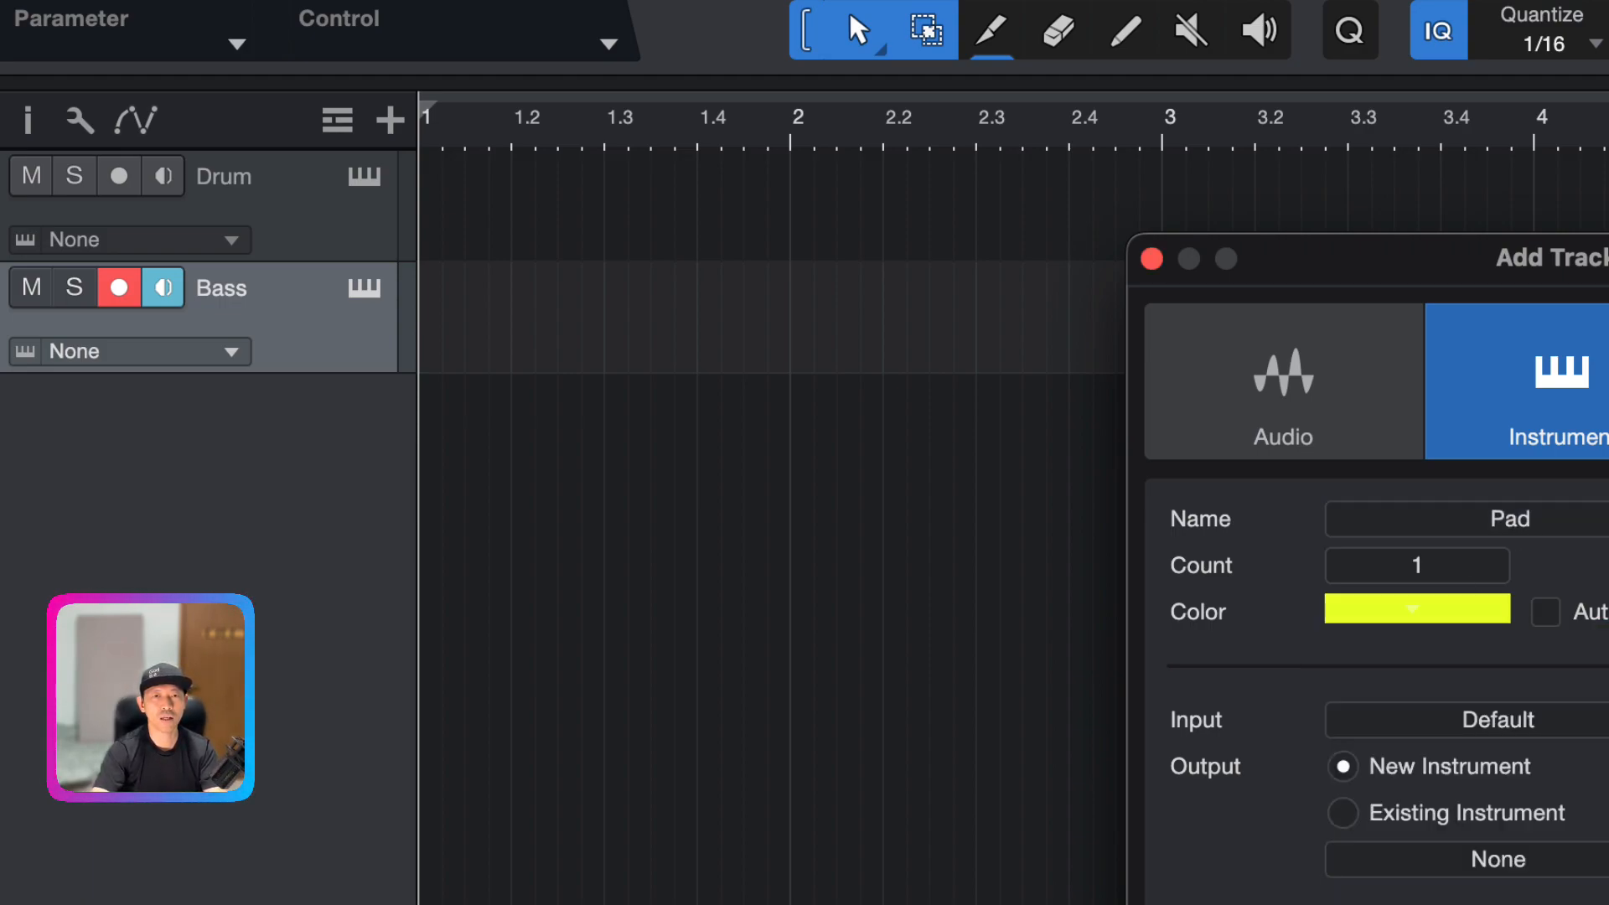
key("Return")
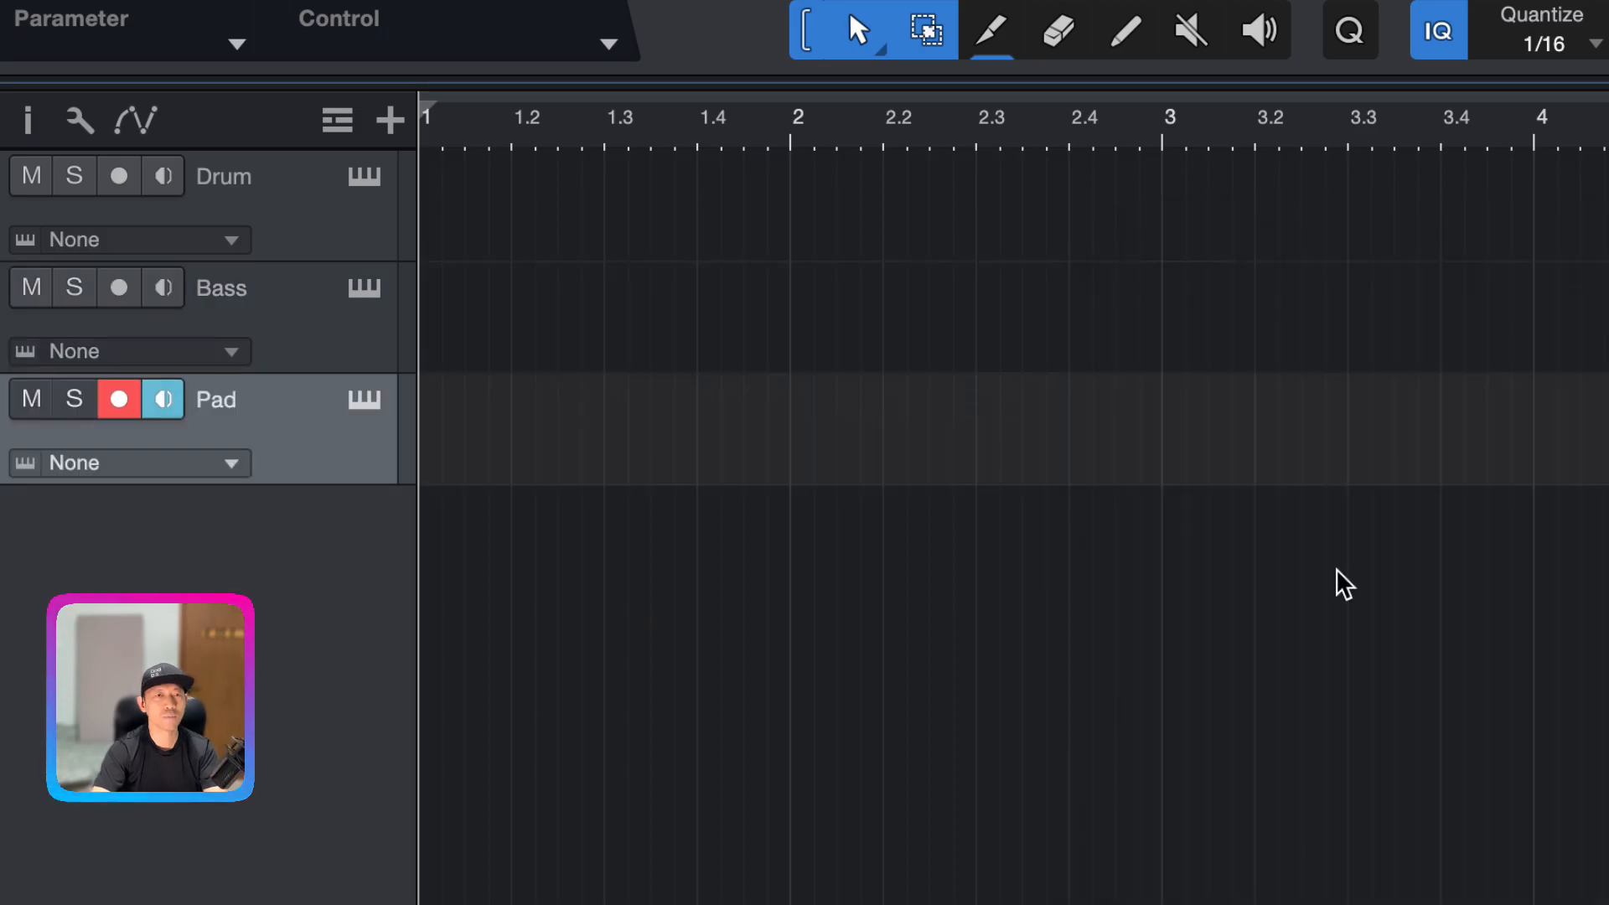
Add an instrument track named Piano with a green track colour
left_click(390, 120)
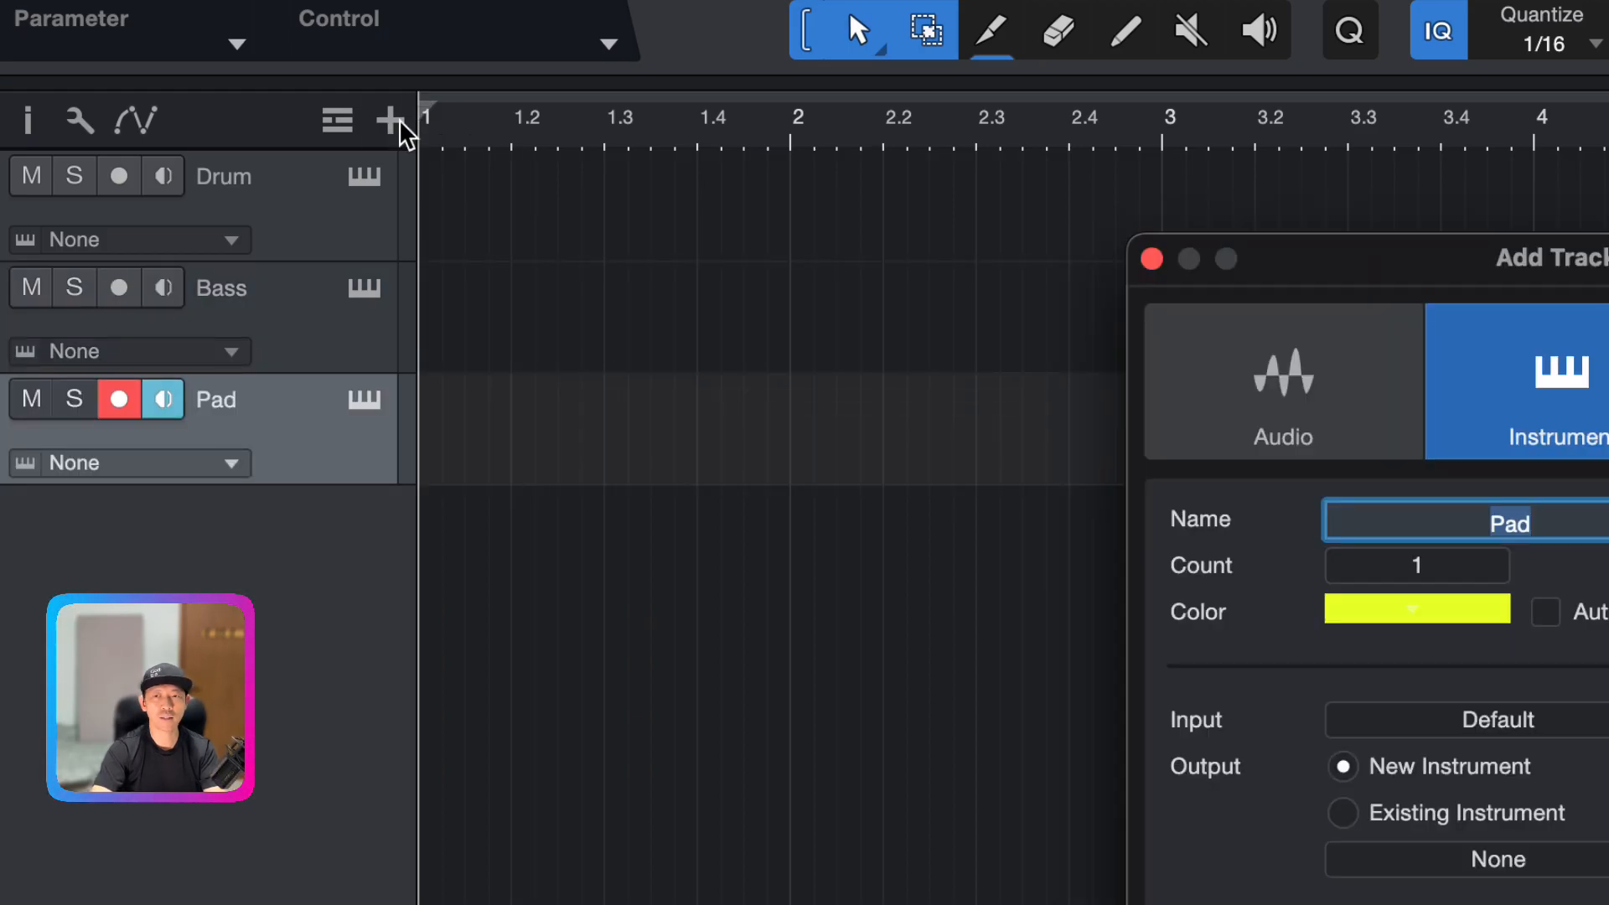
left_click_drag(1458, 253, 797, 123)
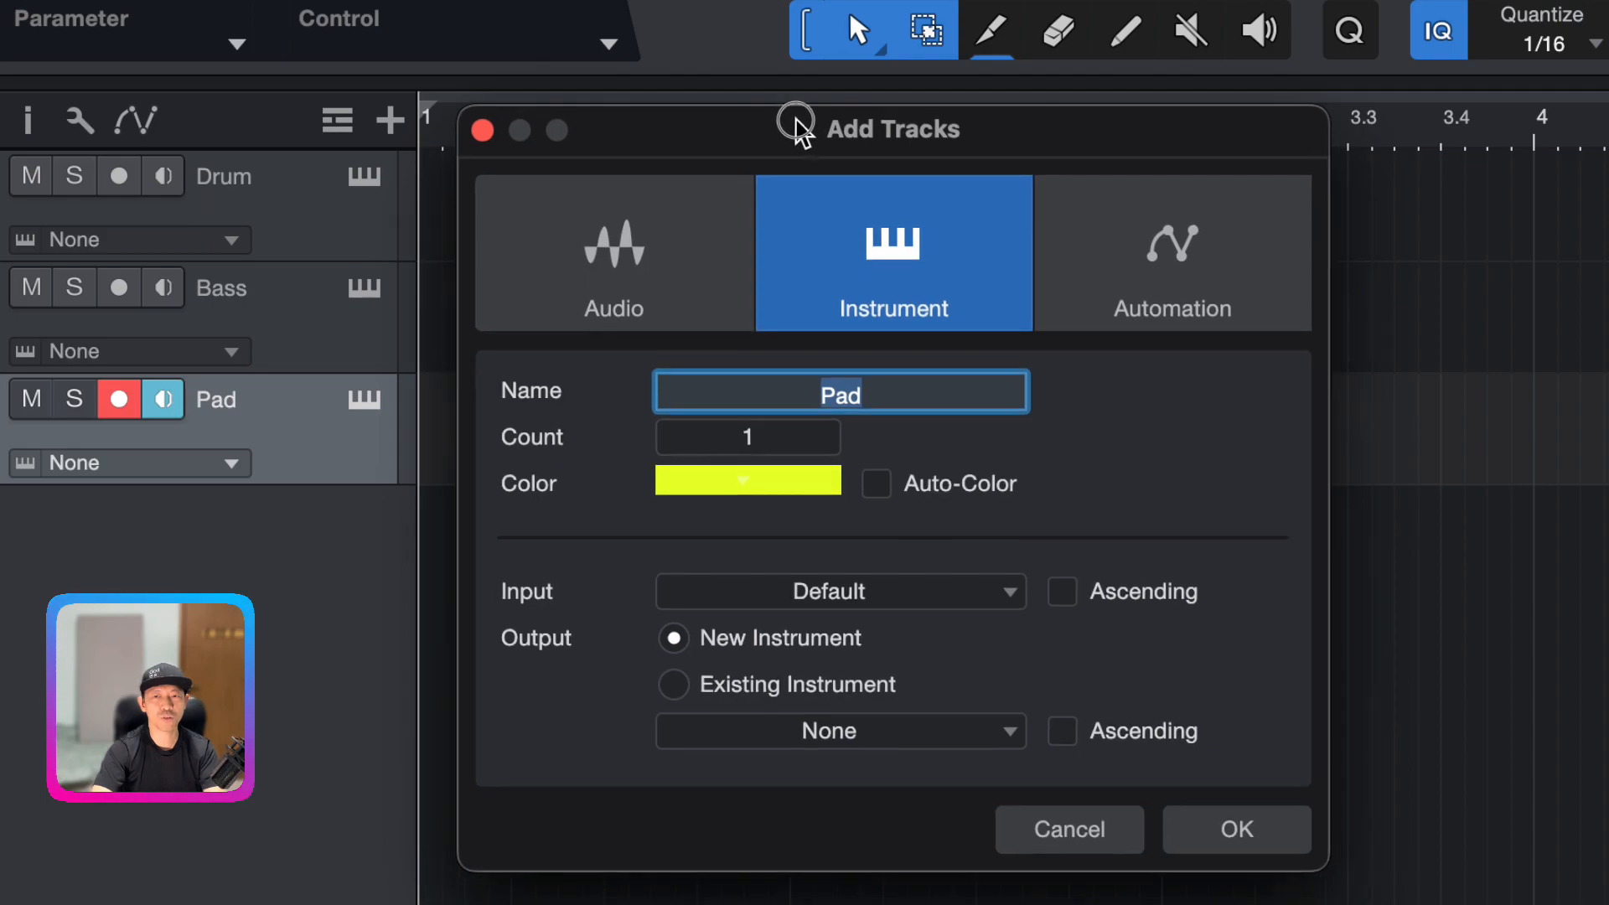
type("Pi")
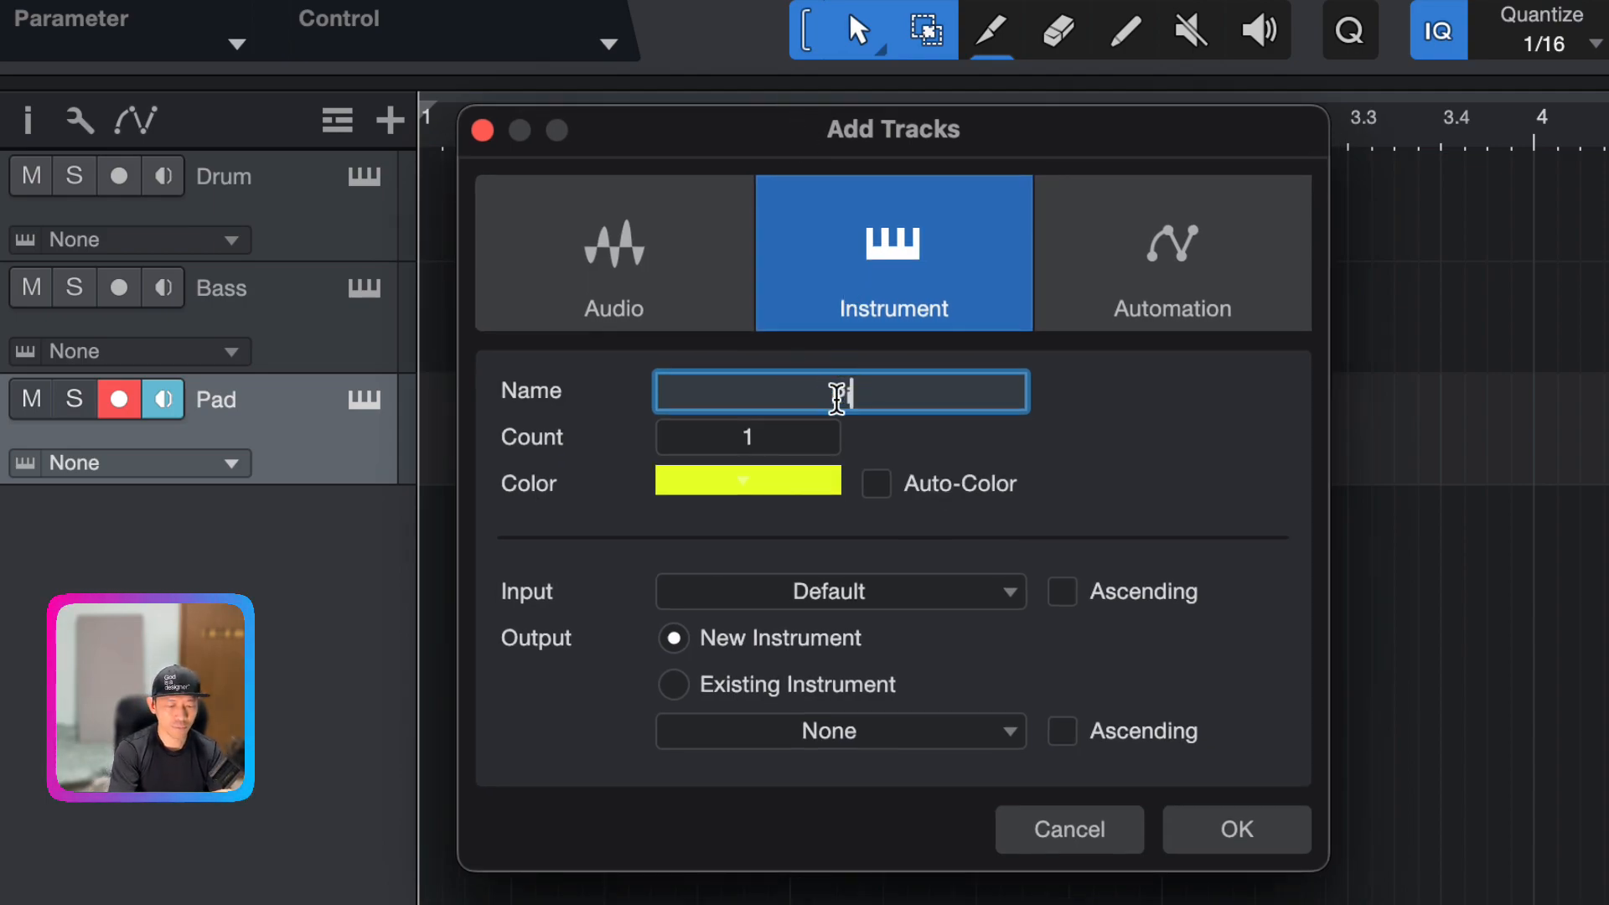
type("ano")
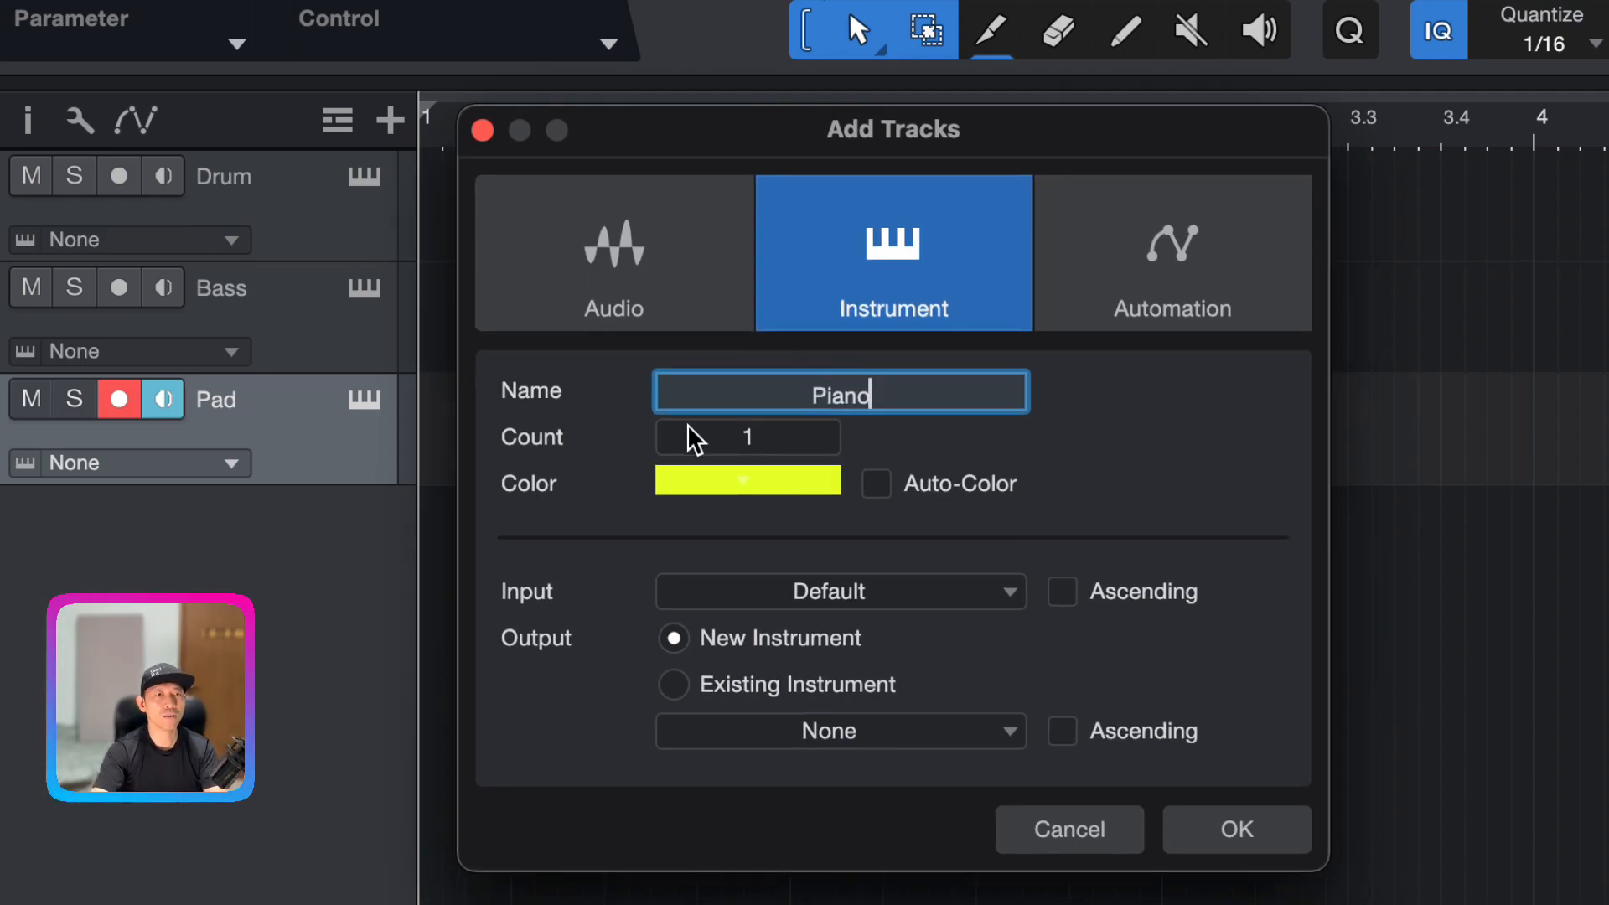
left_click(717, 485)
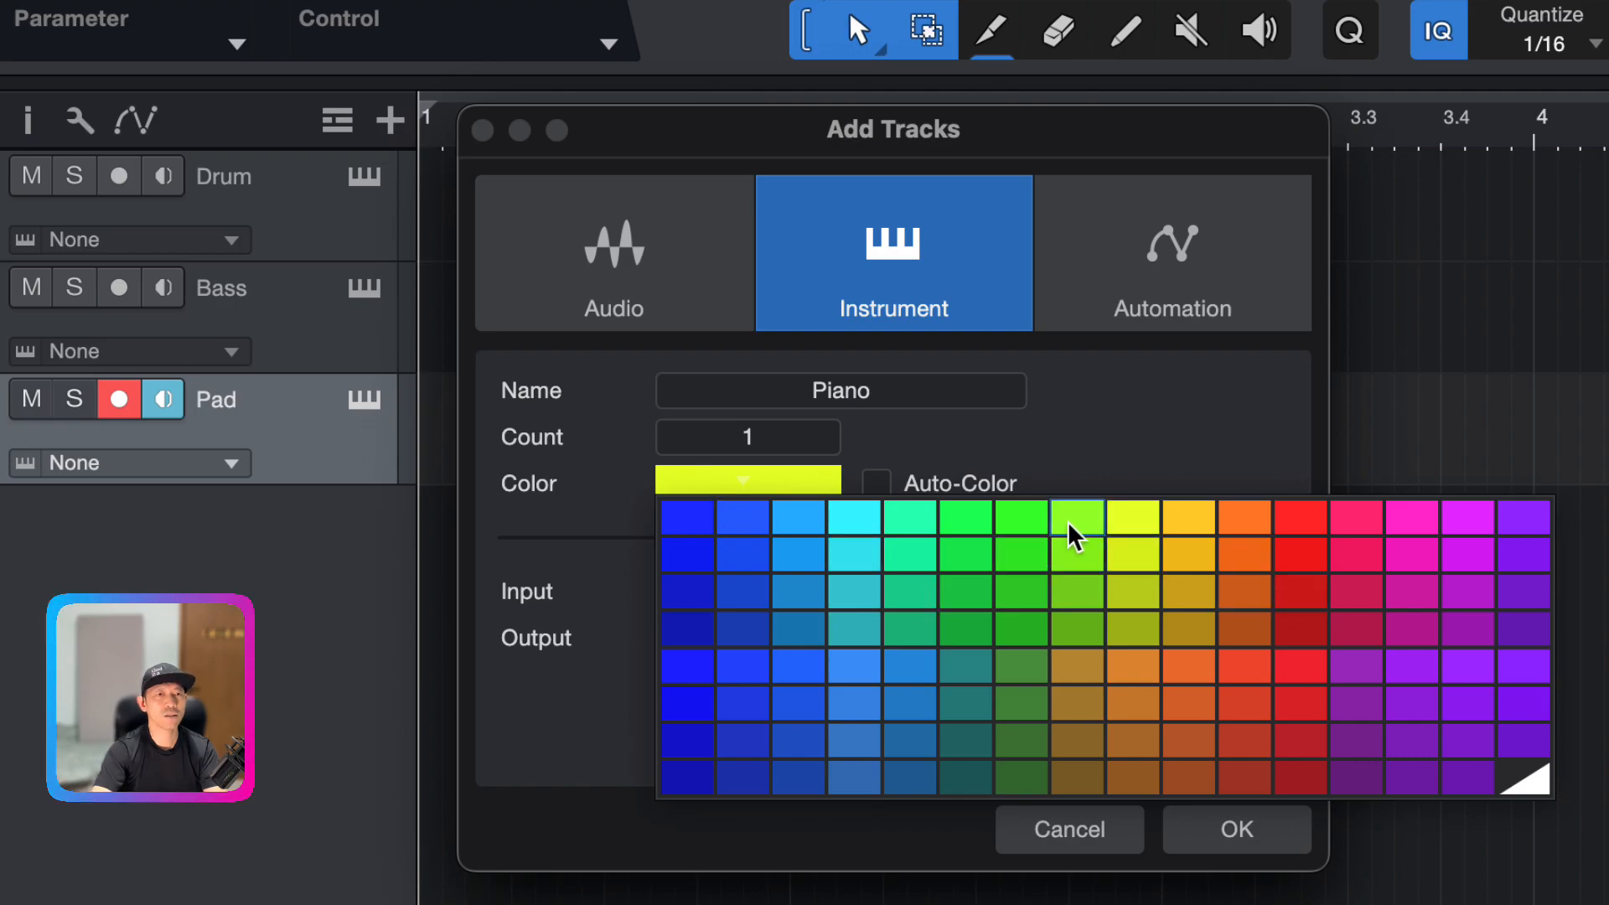
left_click(1037, 526)
left_click(1246, 848)
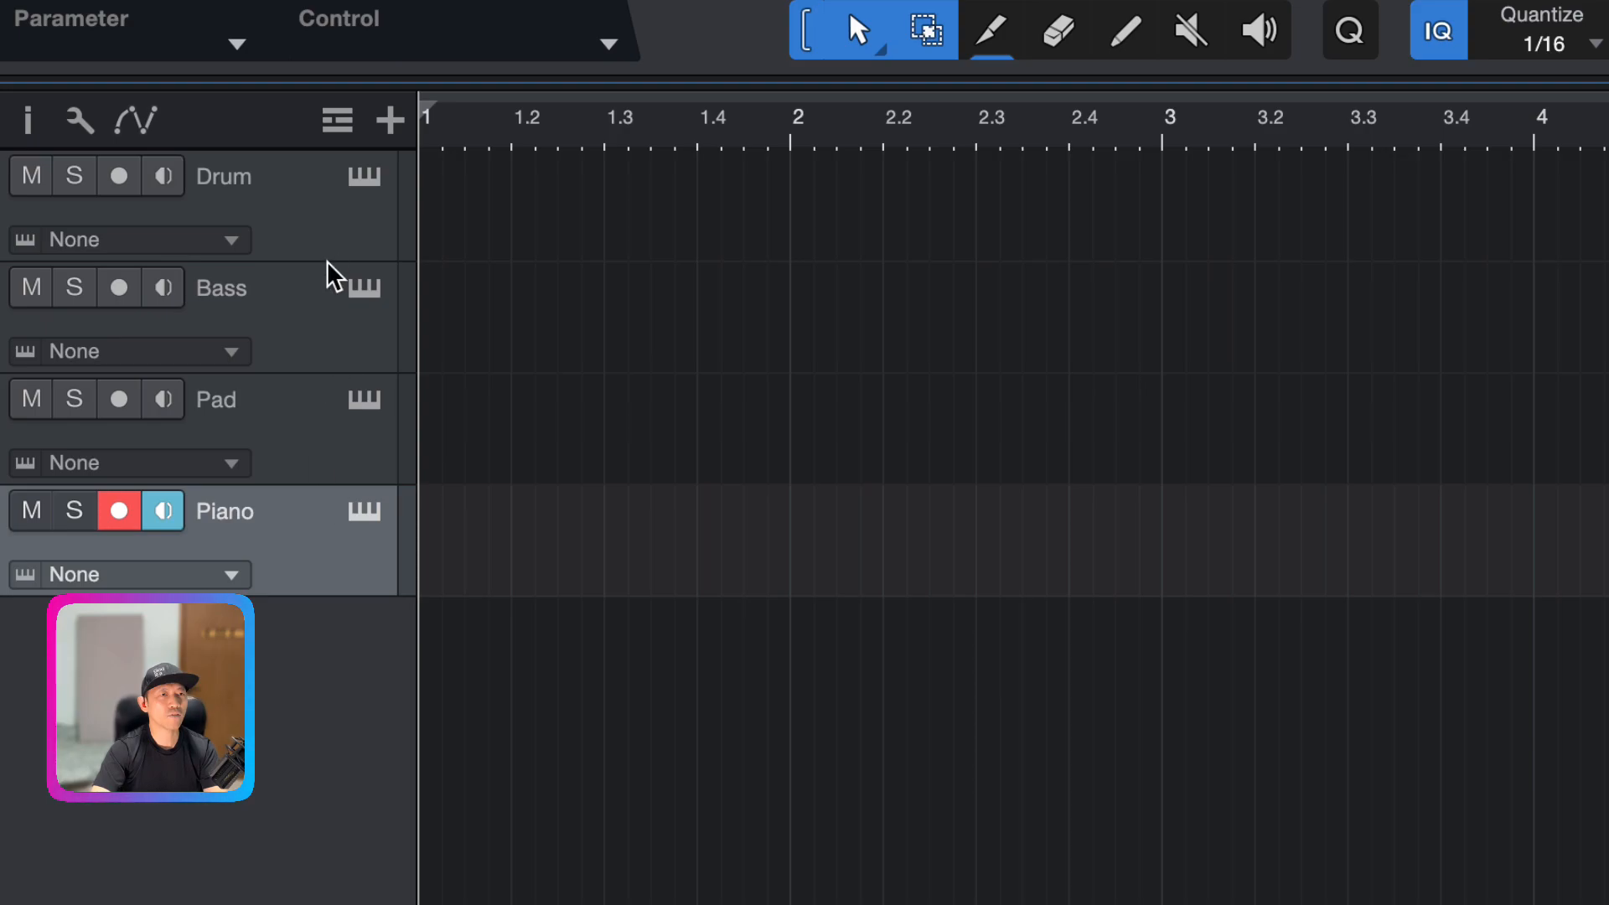
Add one mono audio track named AG with a cyan track colour, recording from Input L
left_click(389, 124)
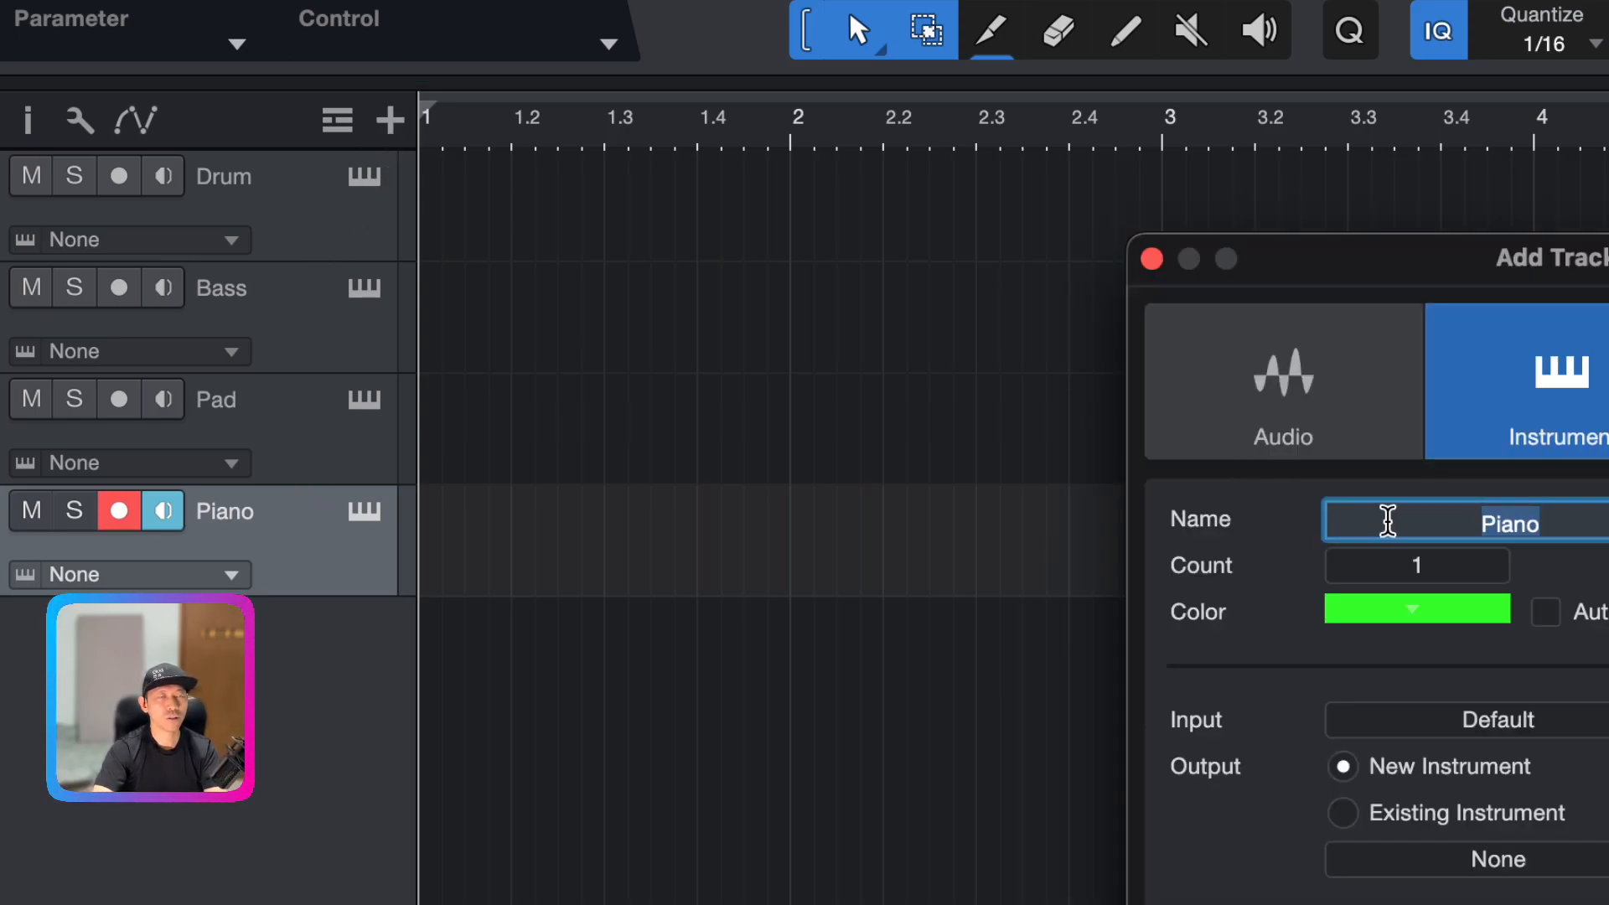
left_click(1350, 438)
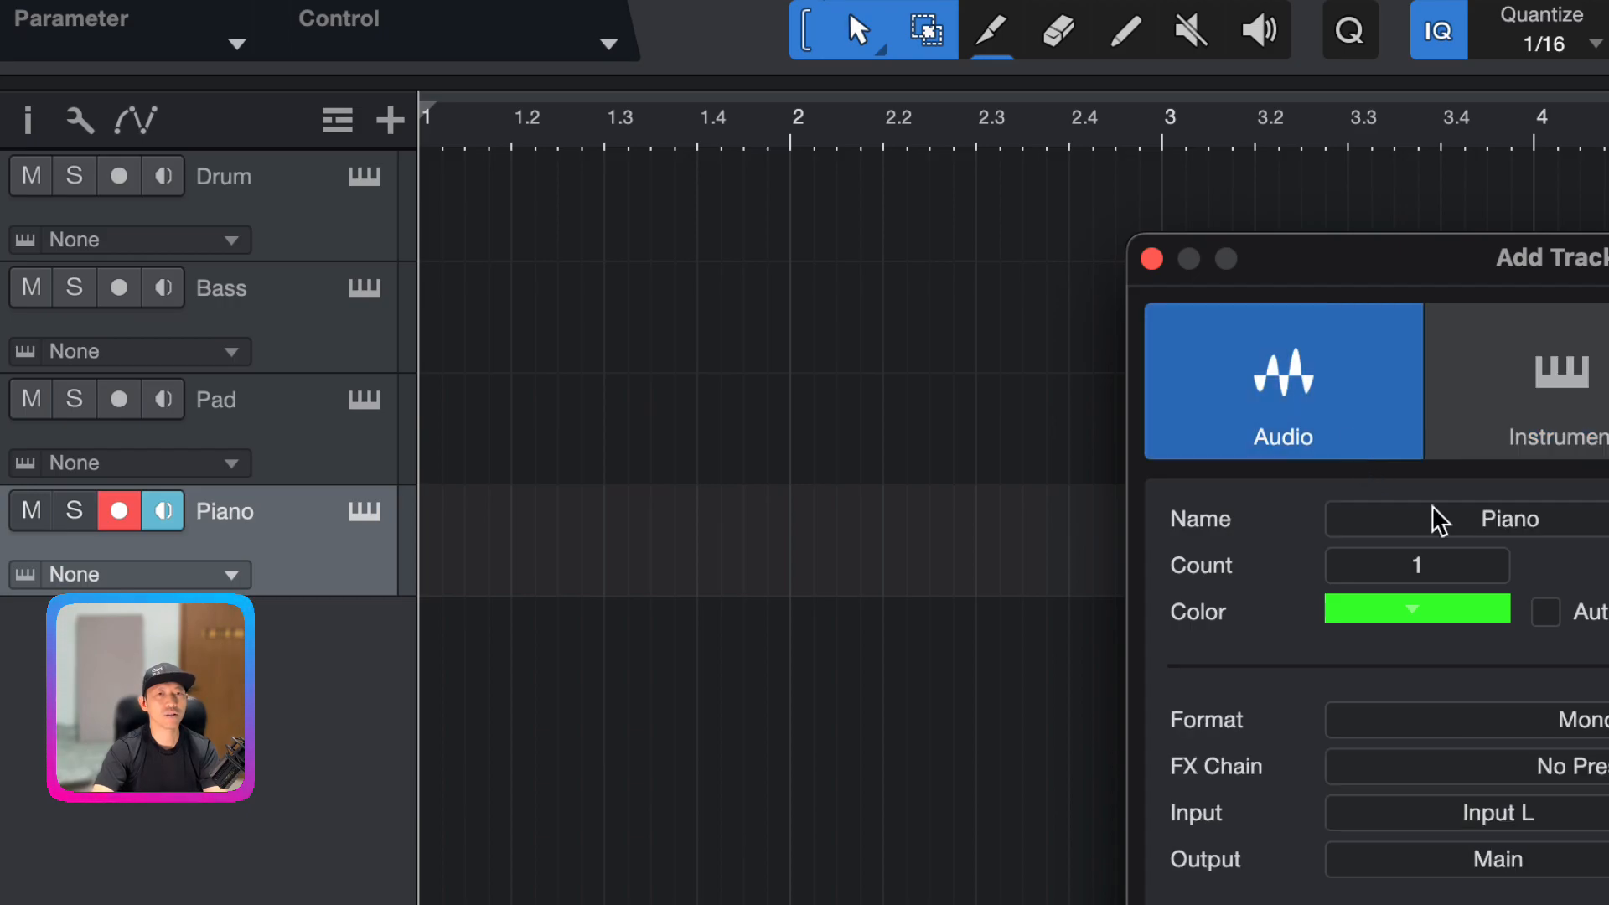
left_click_drag(1509, 269, 921, 151)
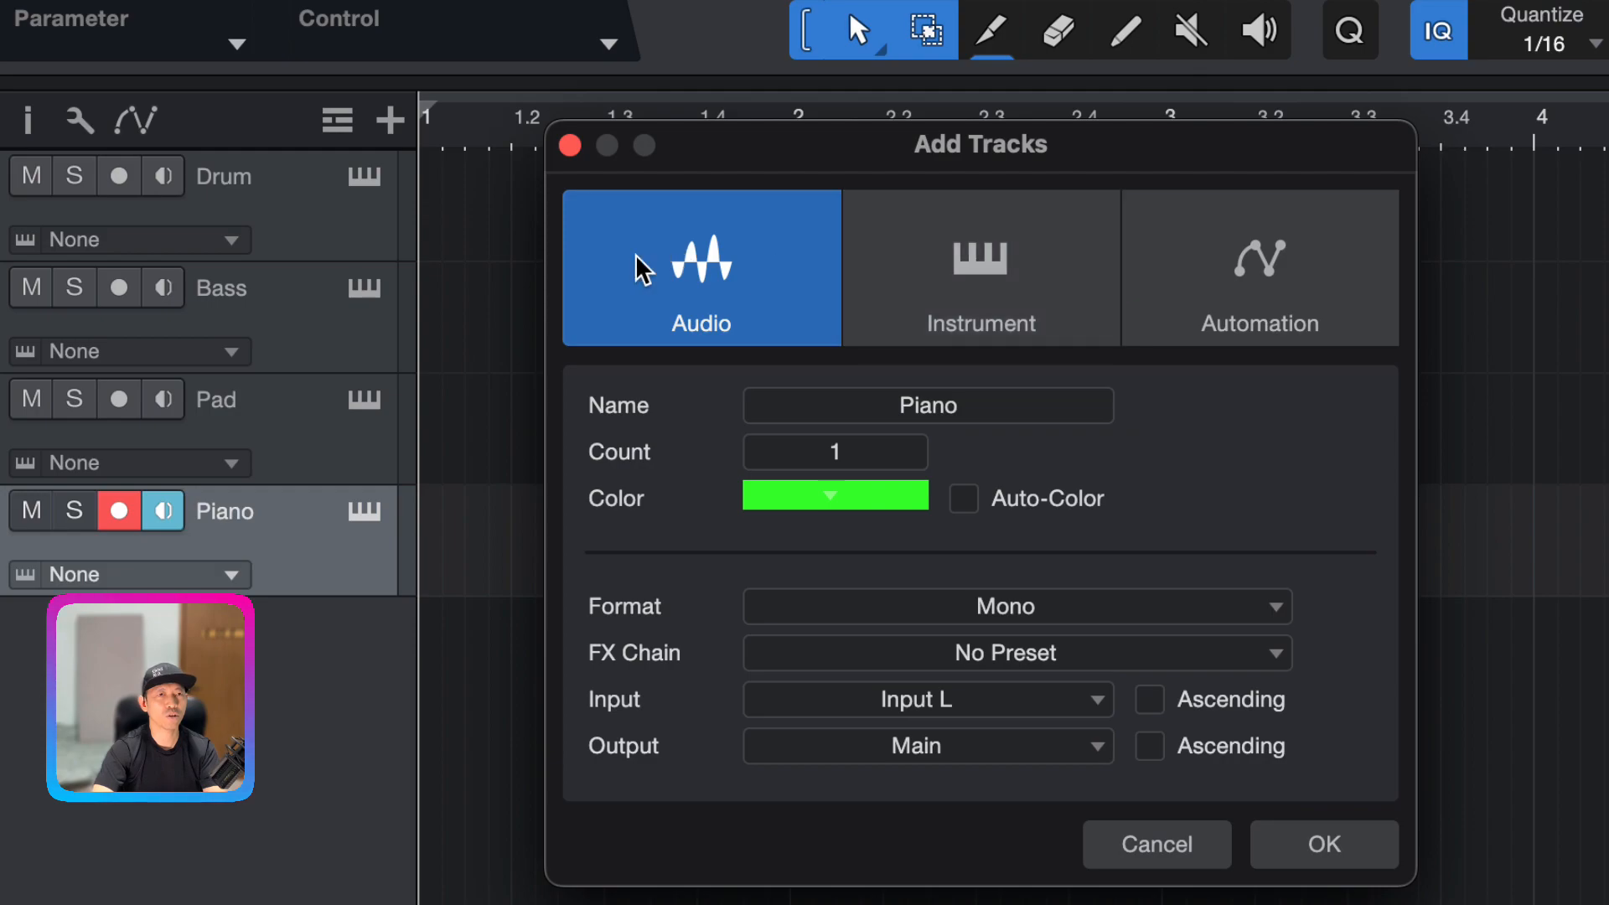
left_click(989, 411)
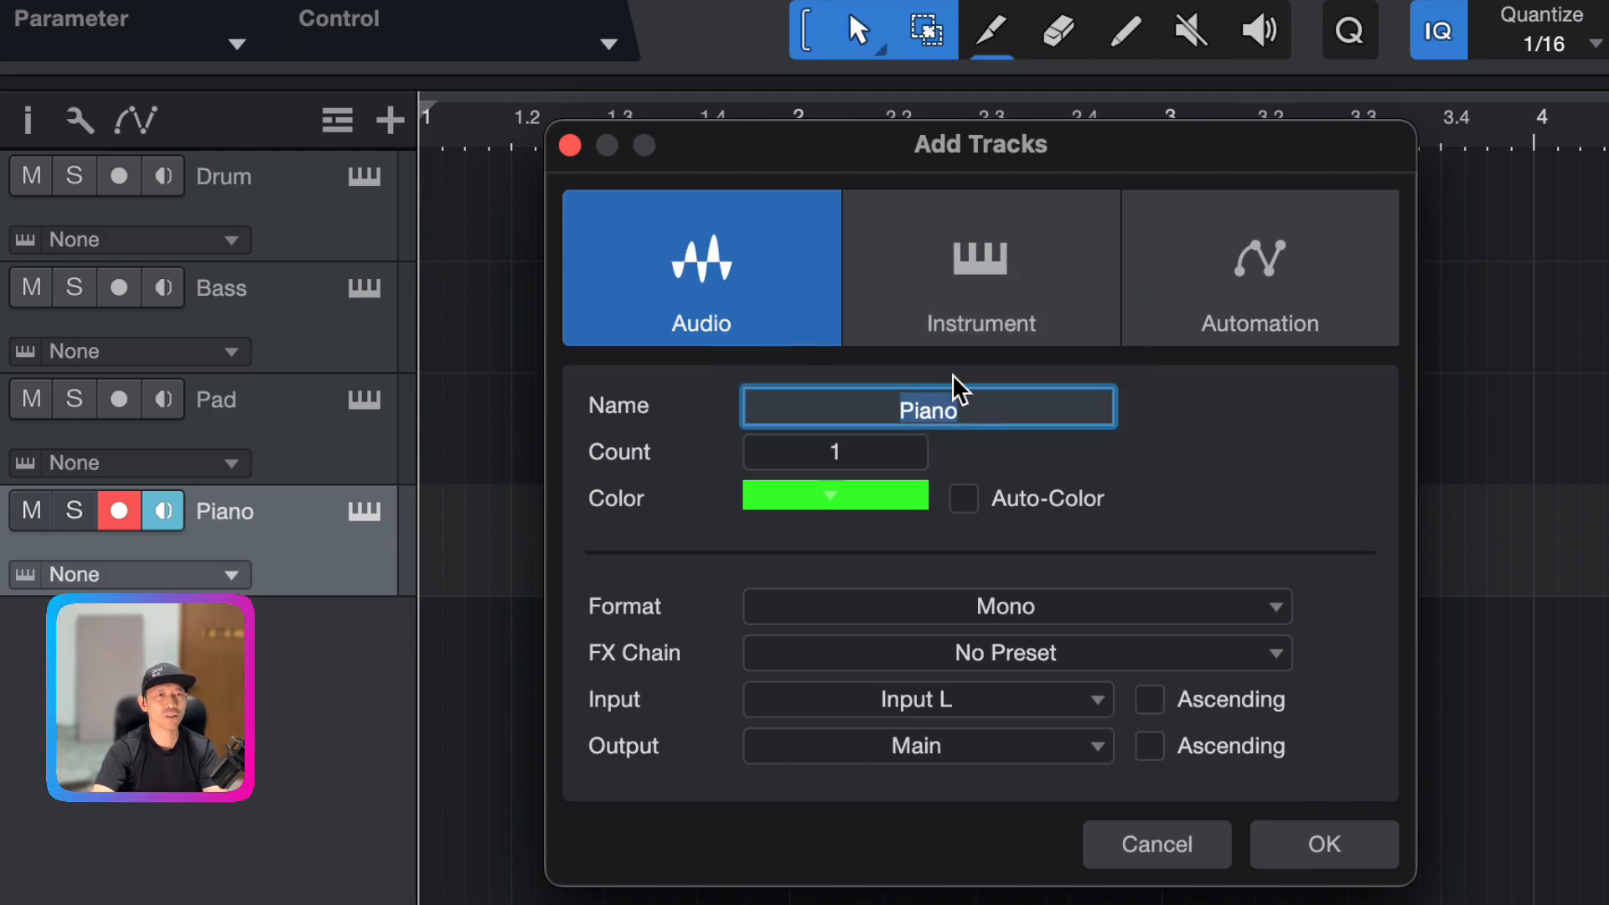
type("AG")
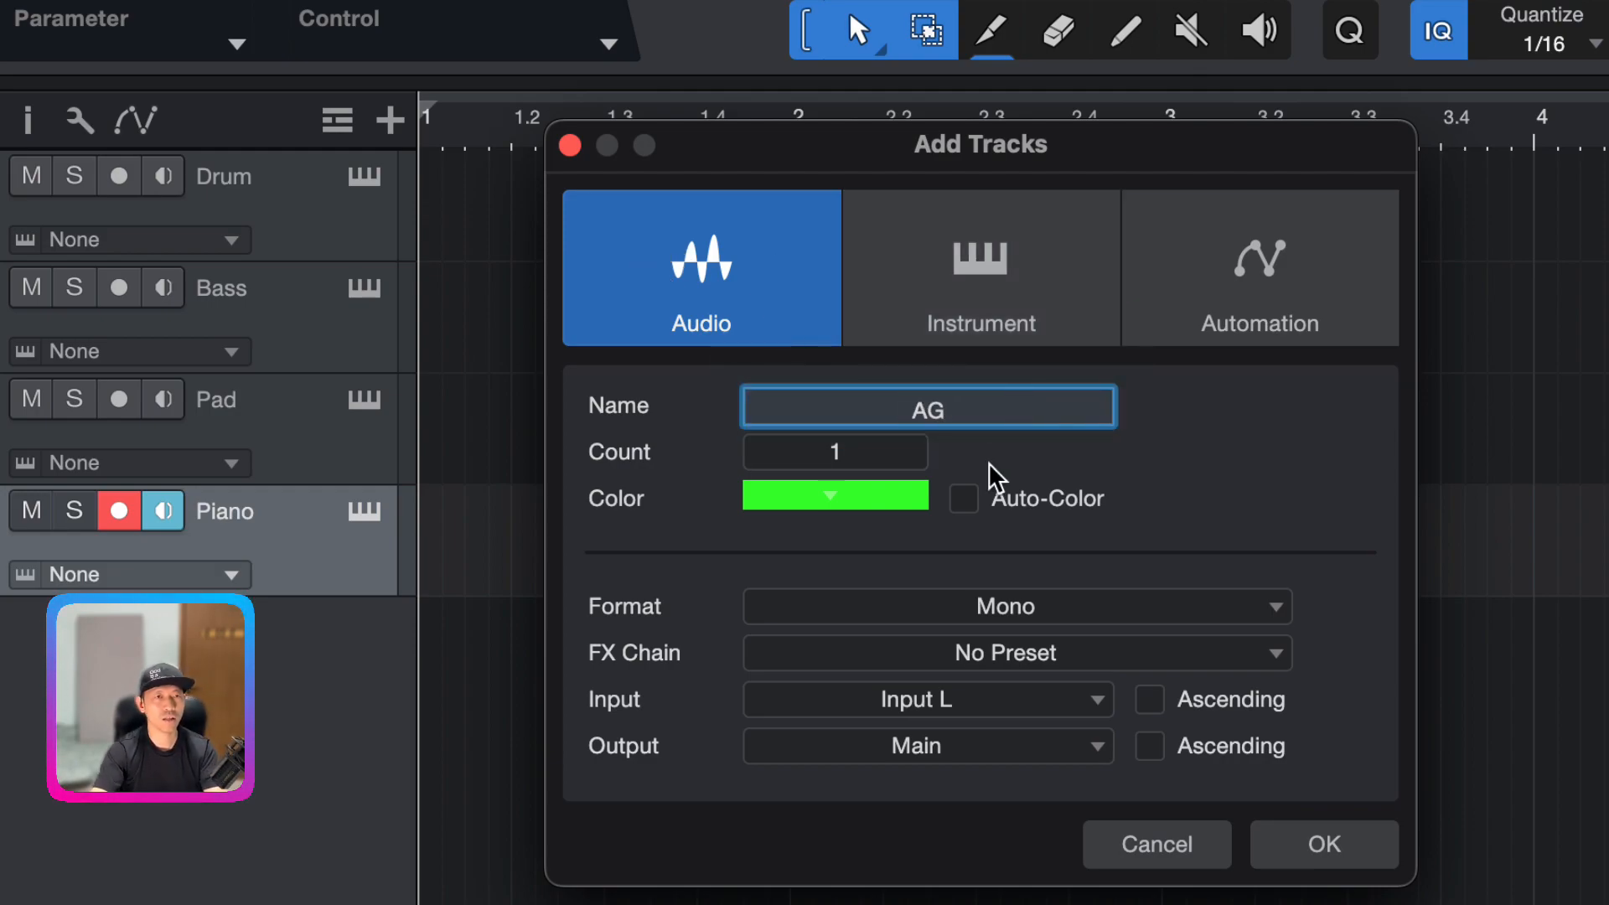
left_click(884, 495)
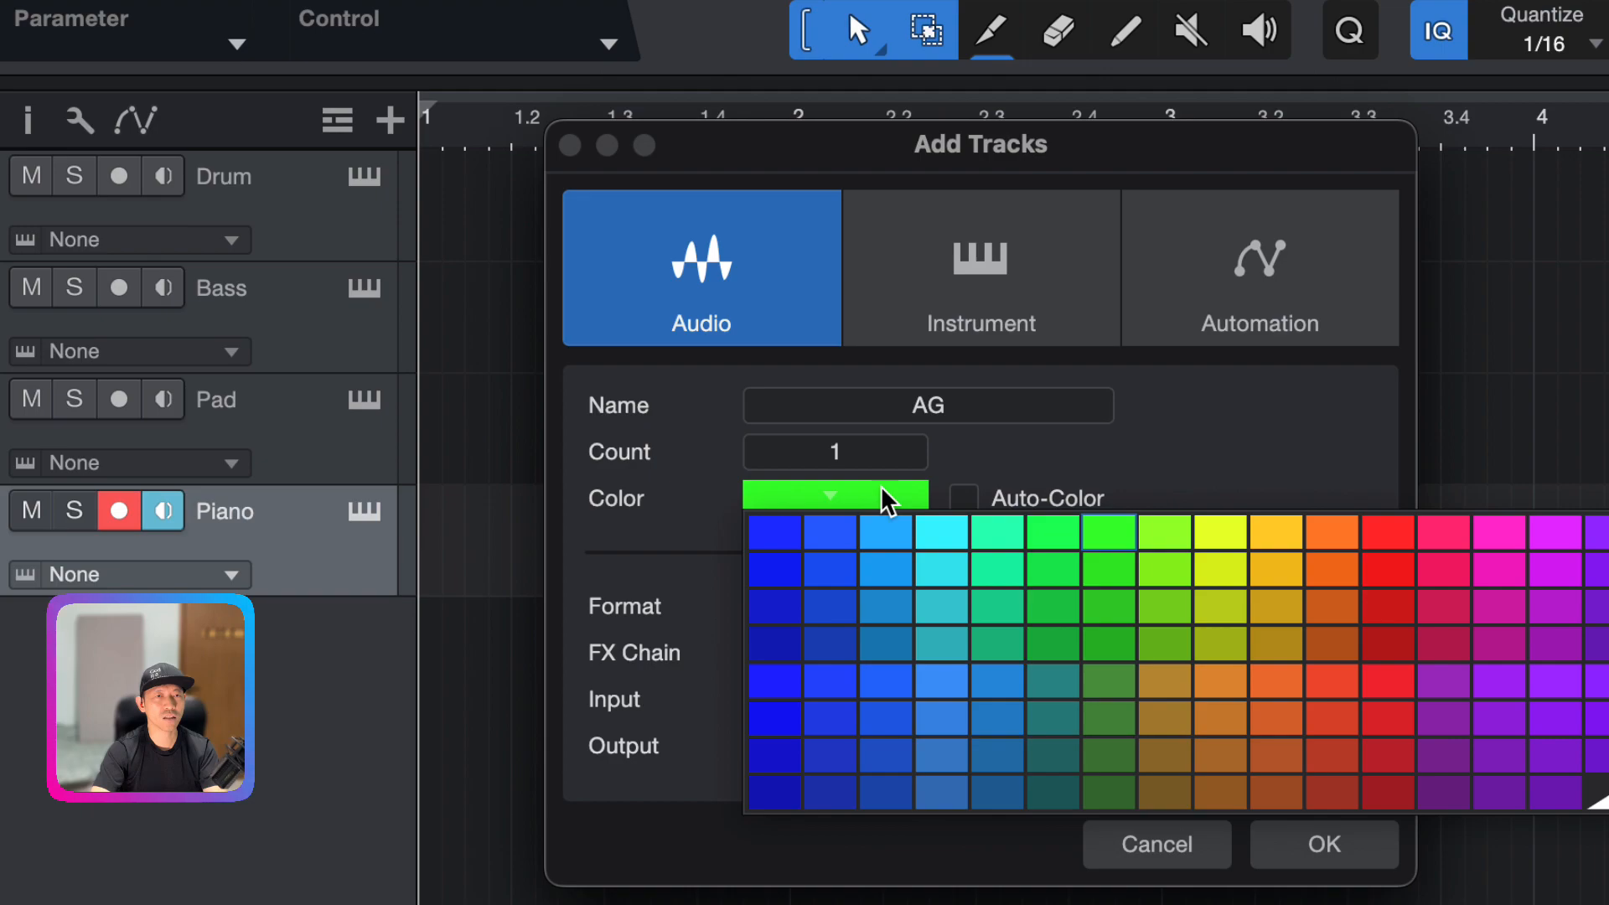
left_click(961, 535)
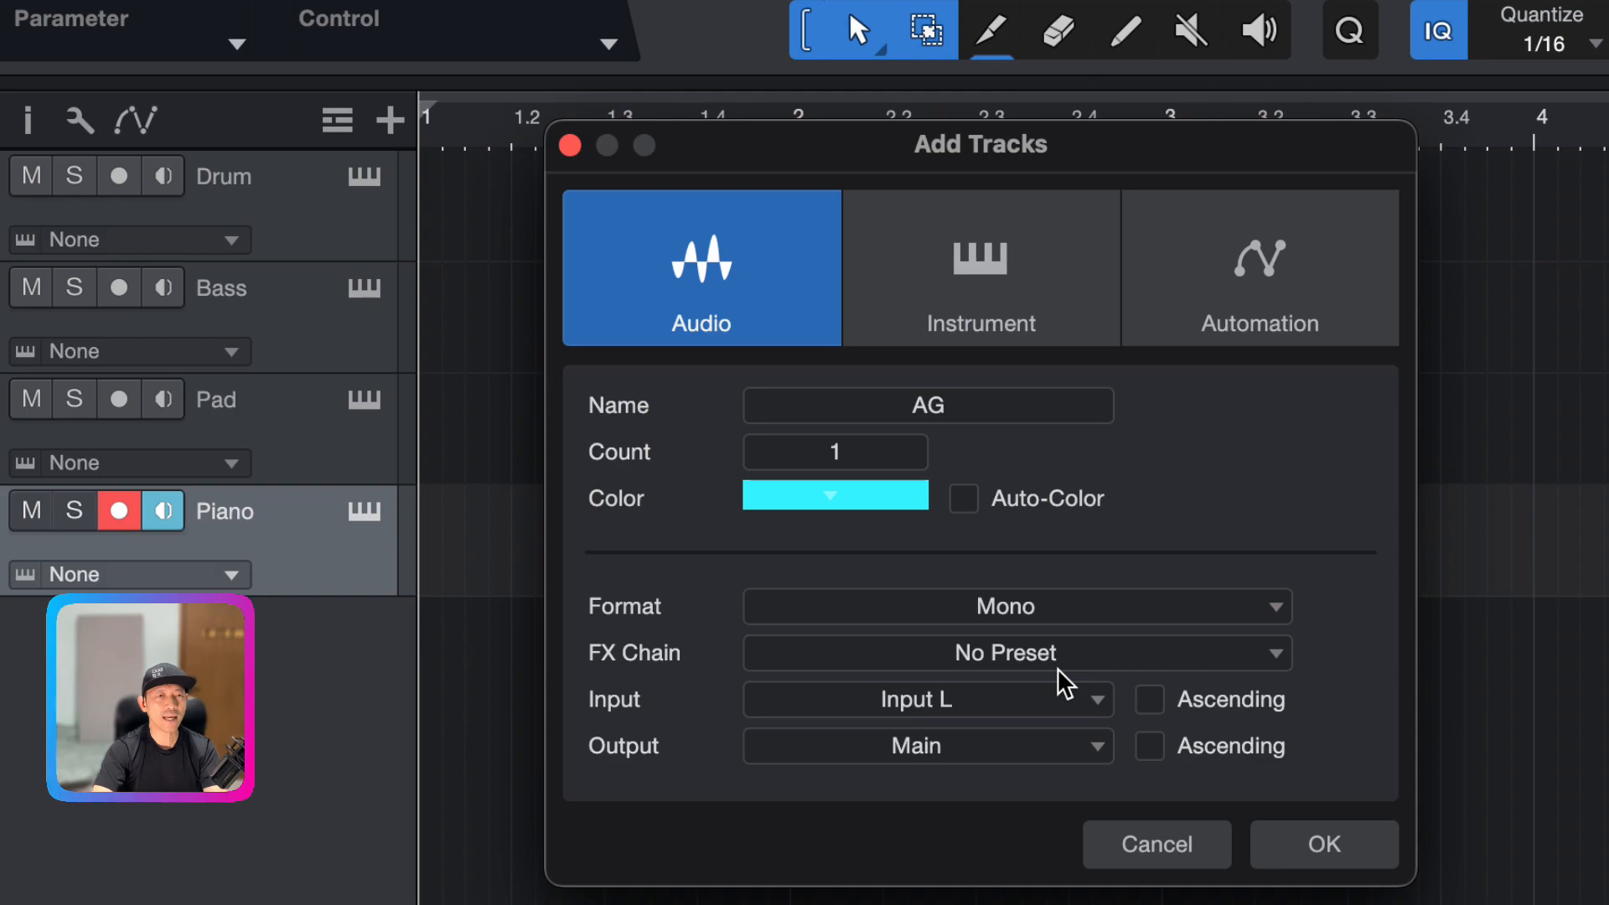
left_click(1061, 697)
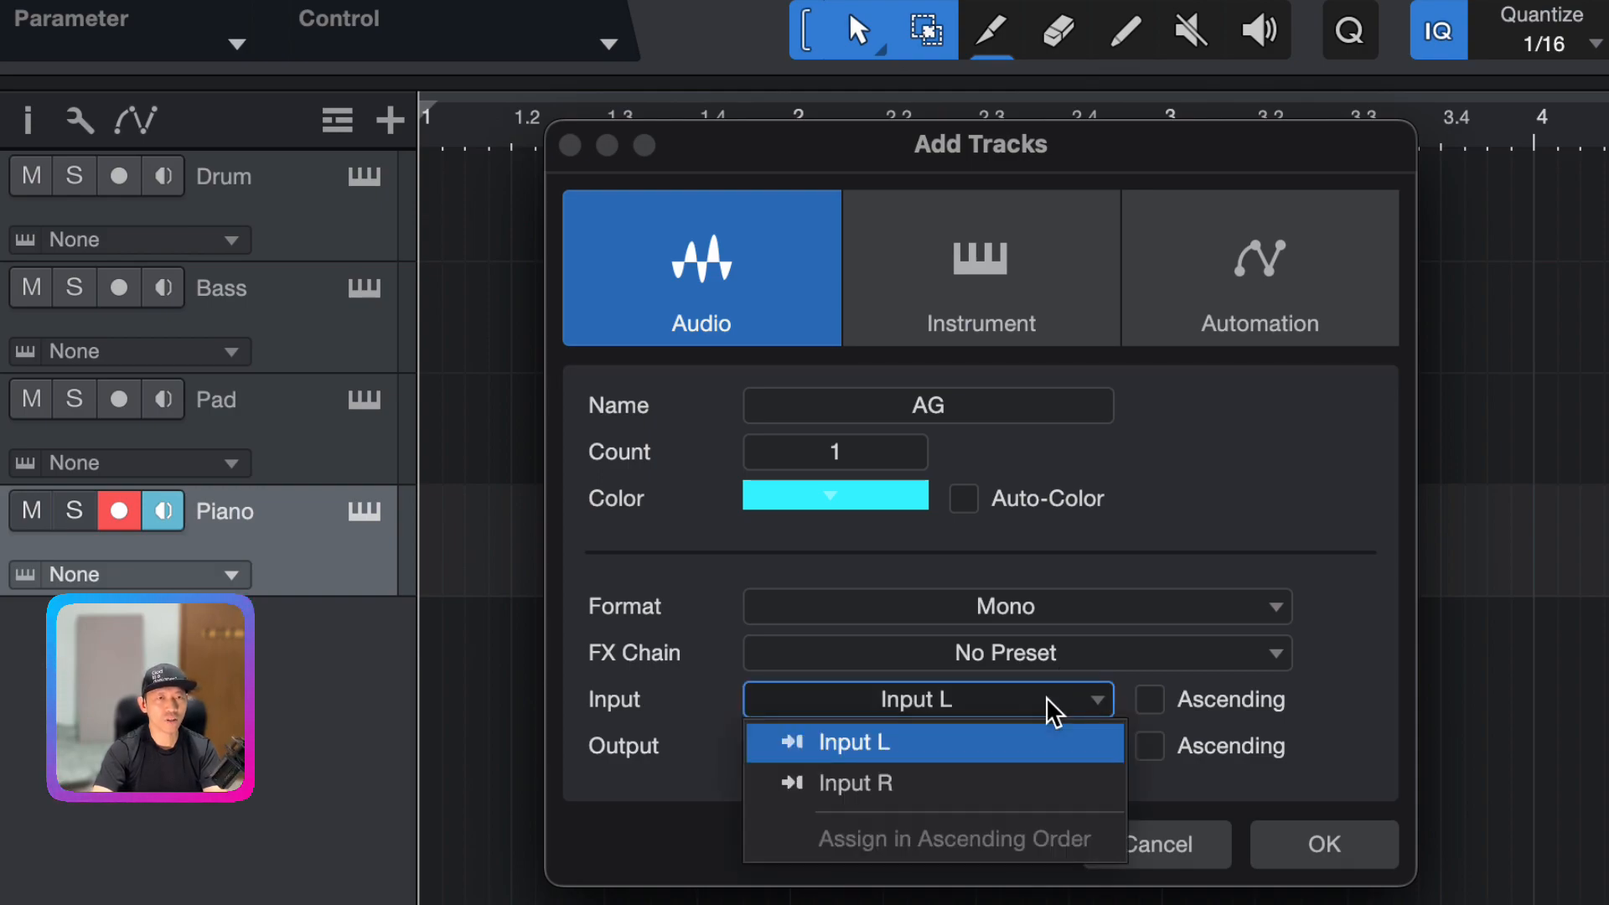
left_click(916, 751)
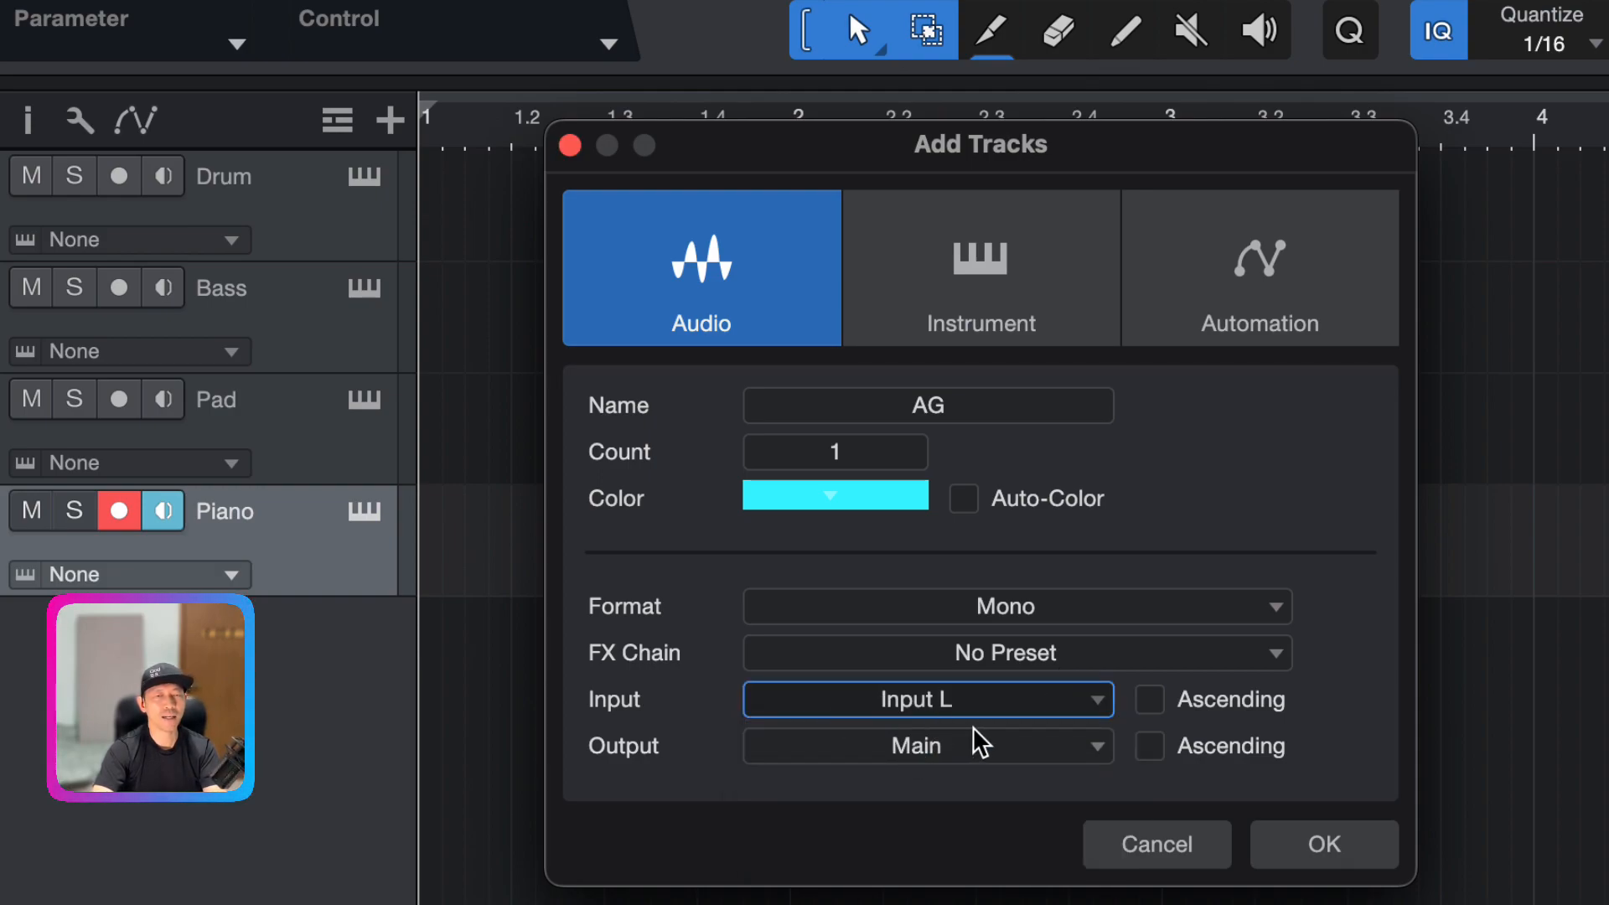
left_click(1350, 863)
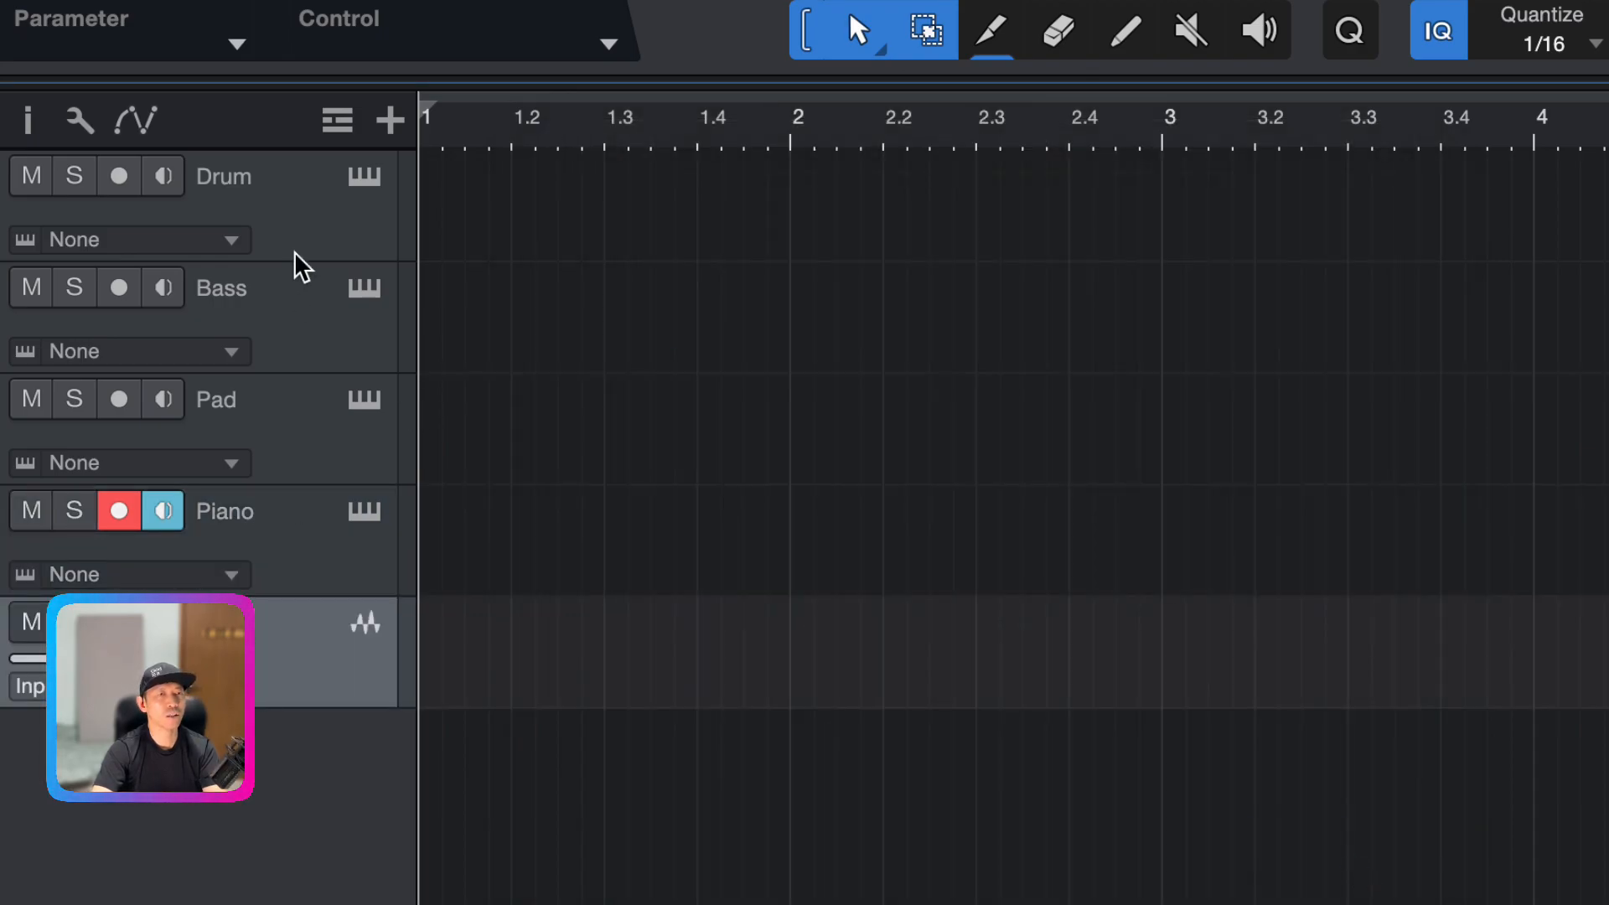
Add a mono audio track named Vox with a light blue track colour, recording from Input R
left_click(390, 122)
type("Voc")
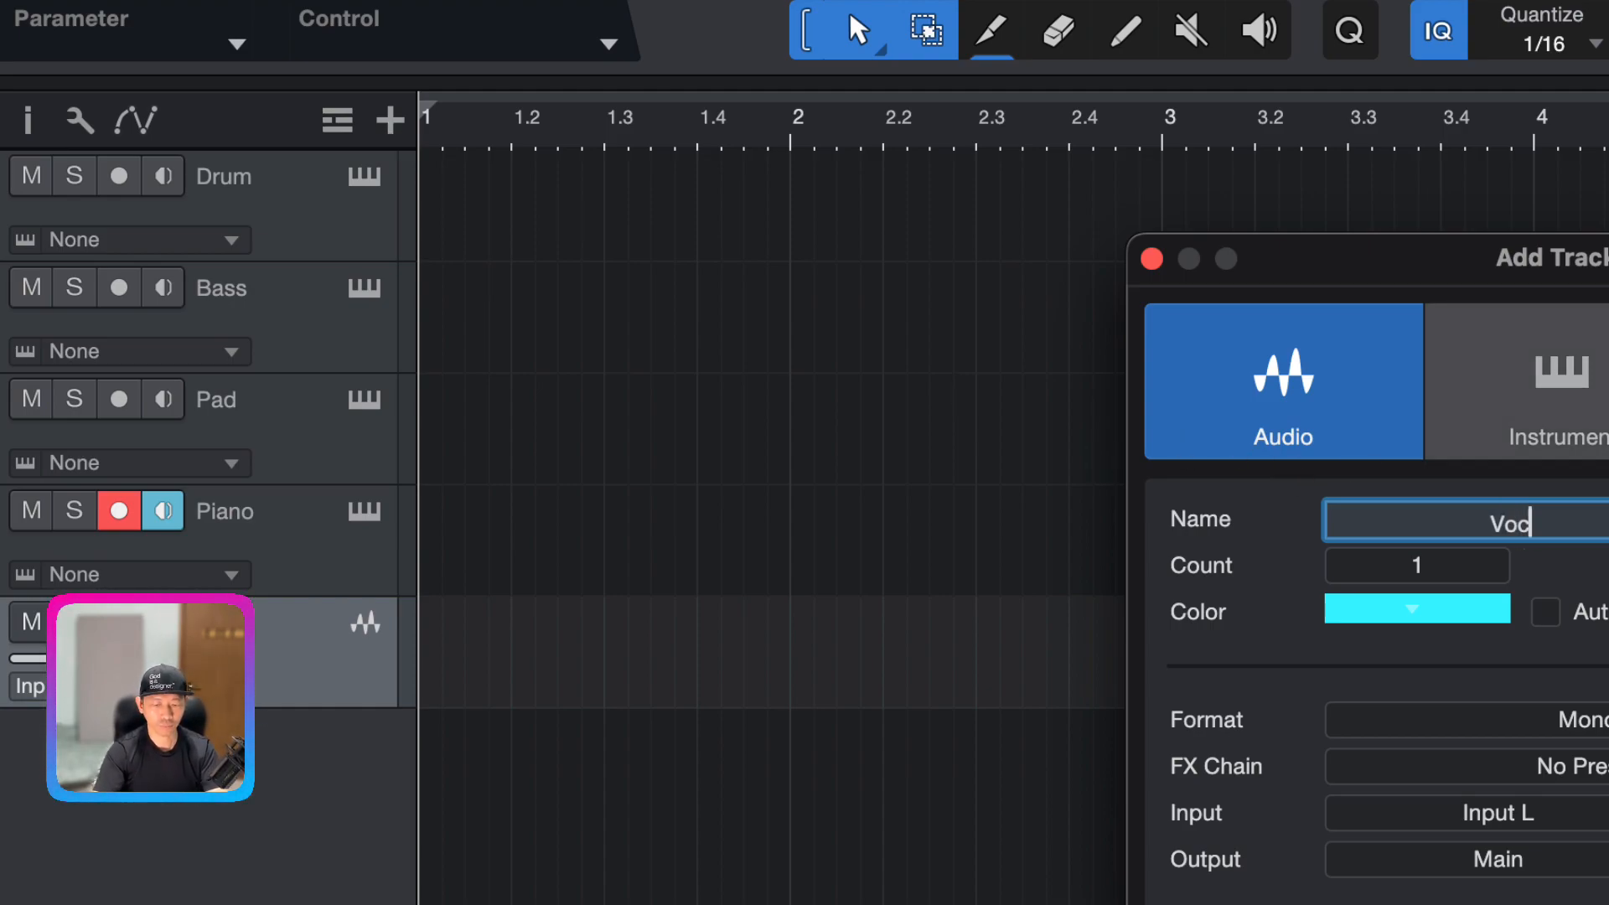
key("BackSpace")
type("x")
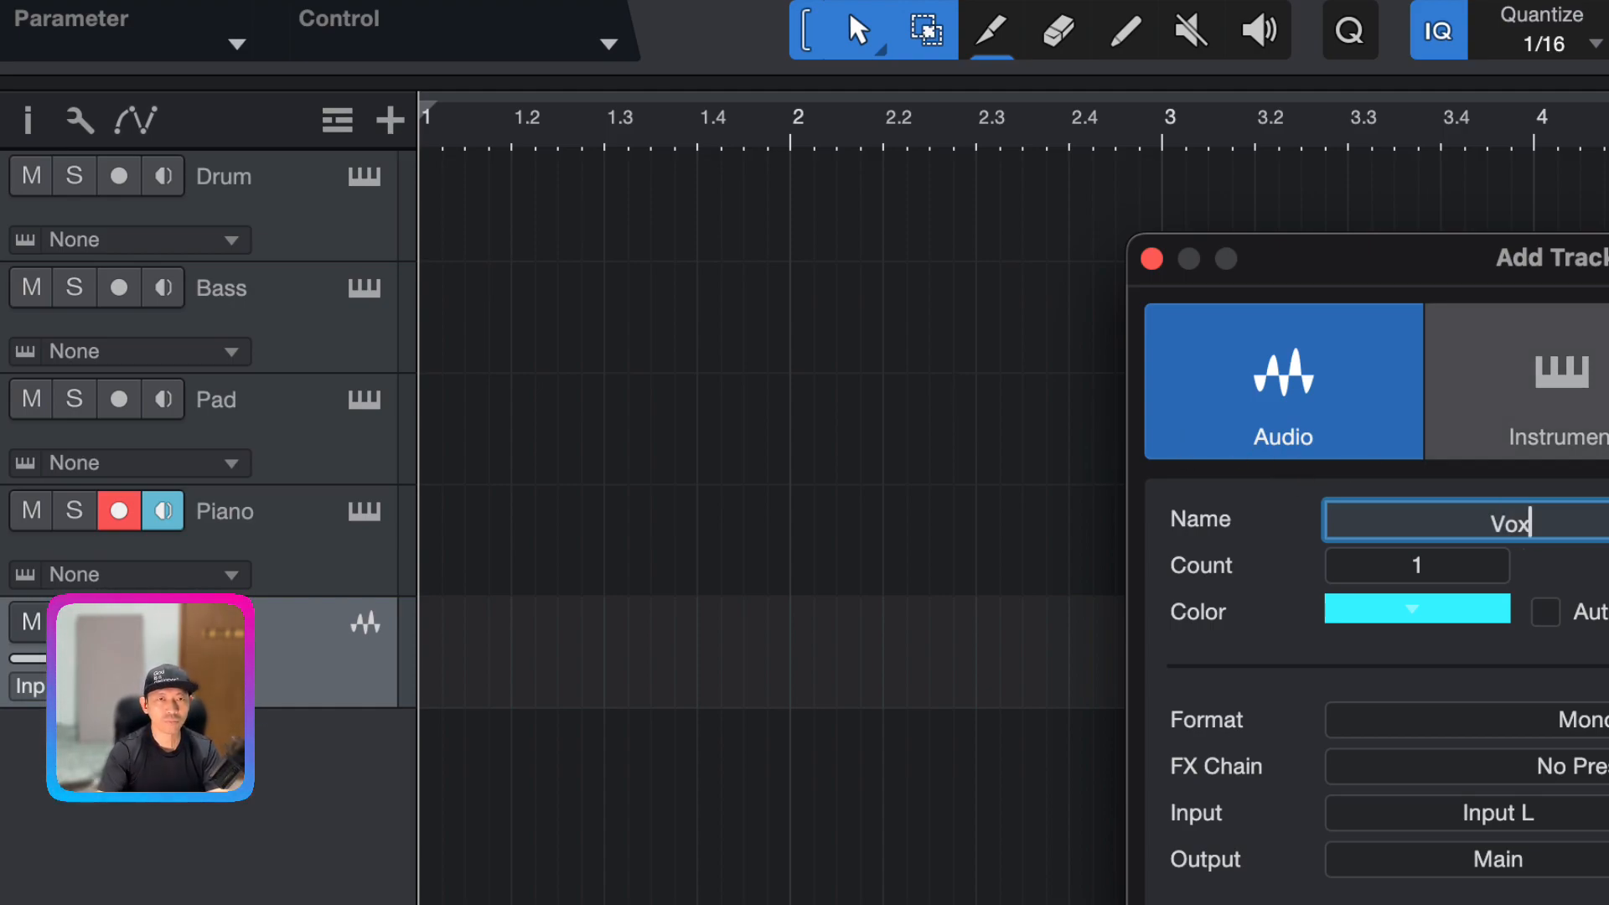
left_click_drag(1605, 267, 1096, 151)
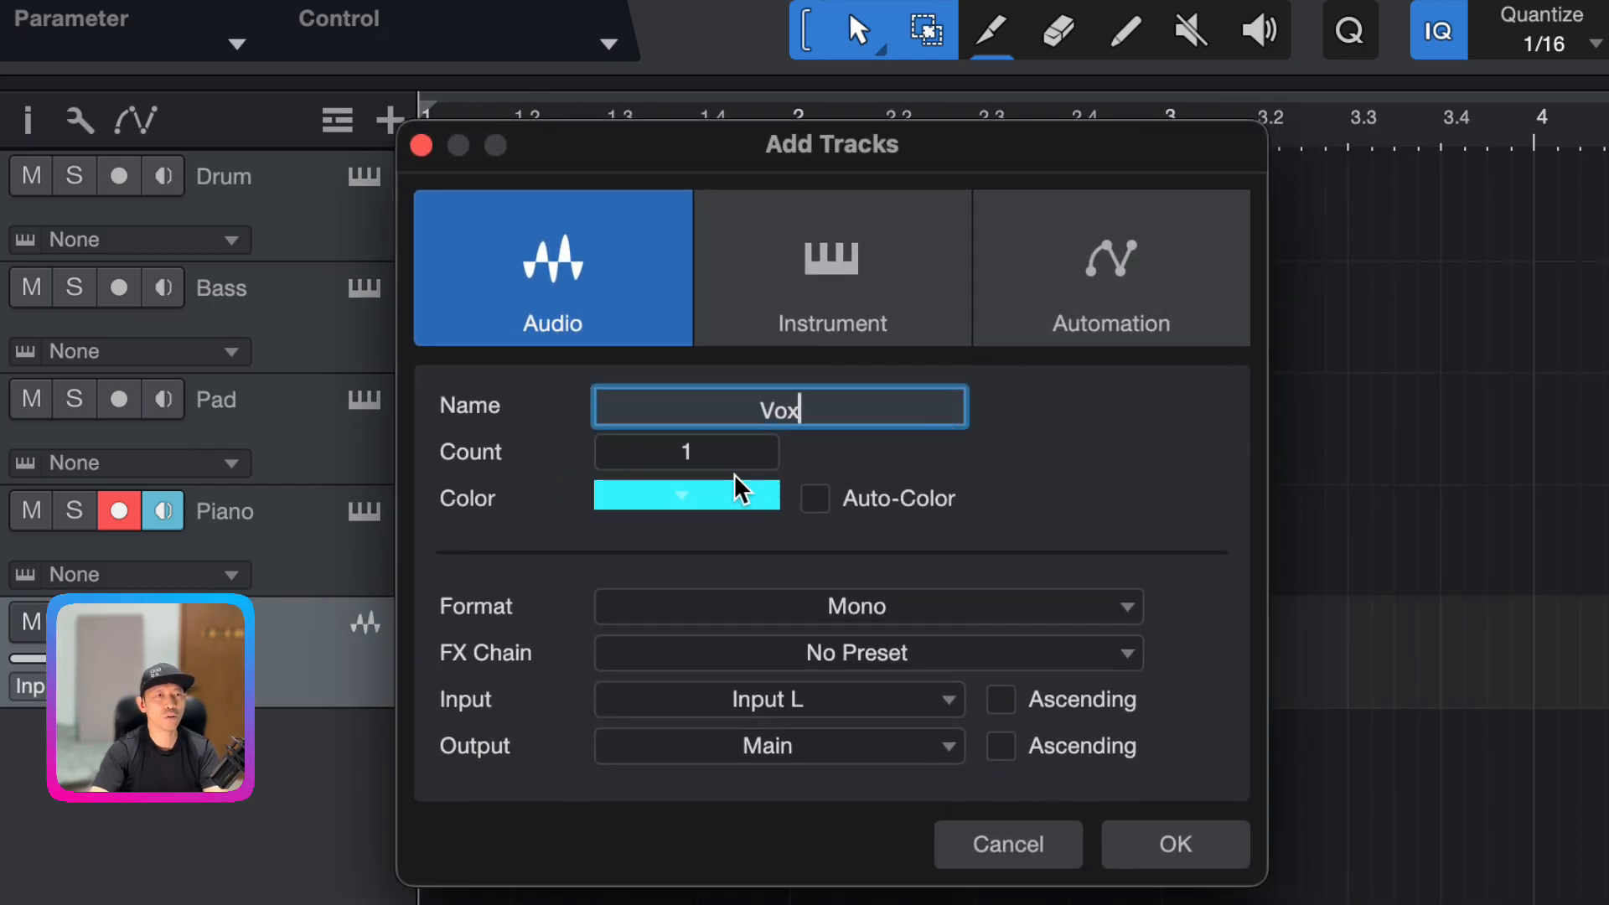
left_click(745, 501)
left_click(739, 536)
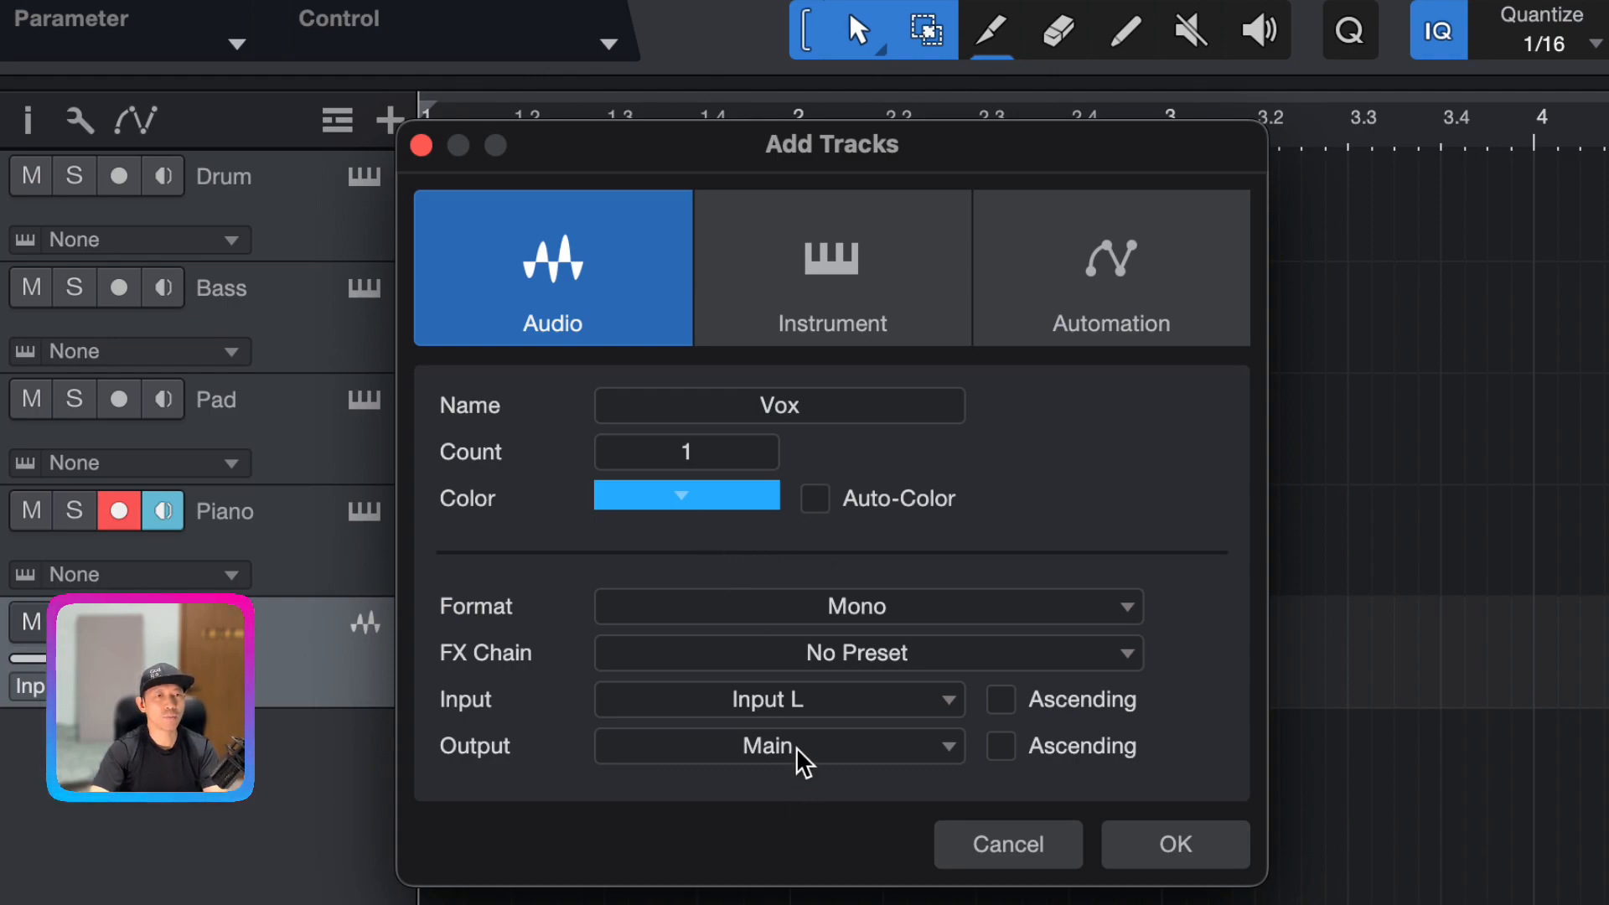
left_click(799, 703)
left_click(801, 784)
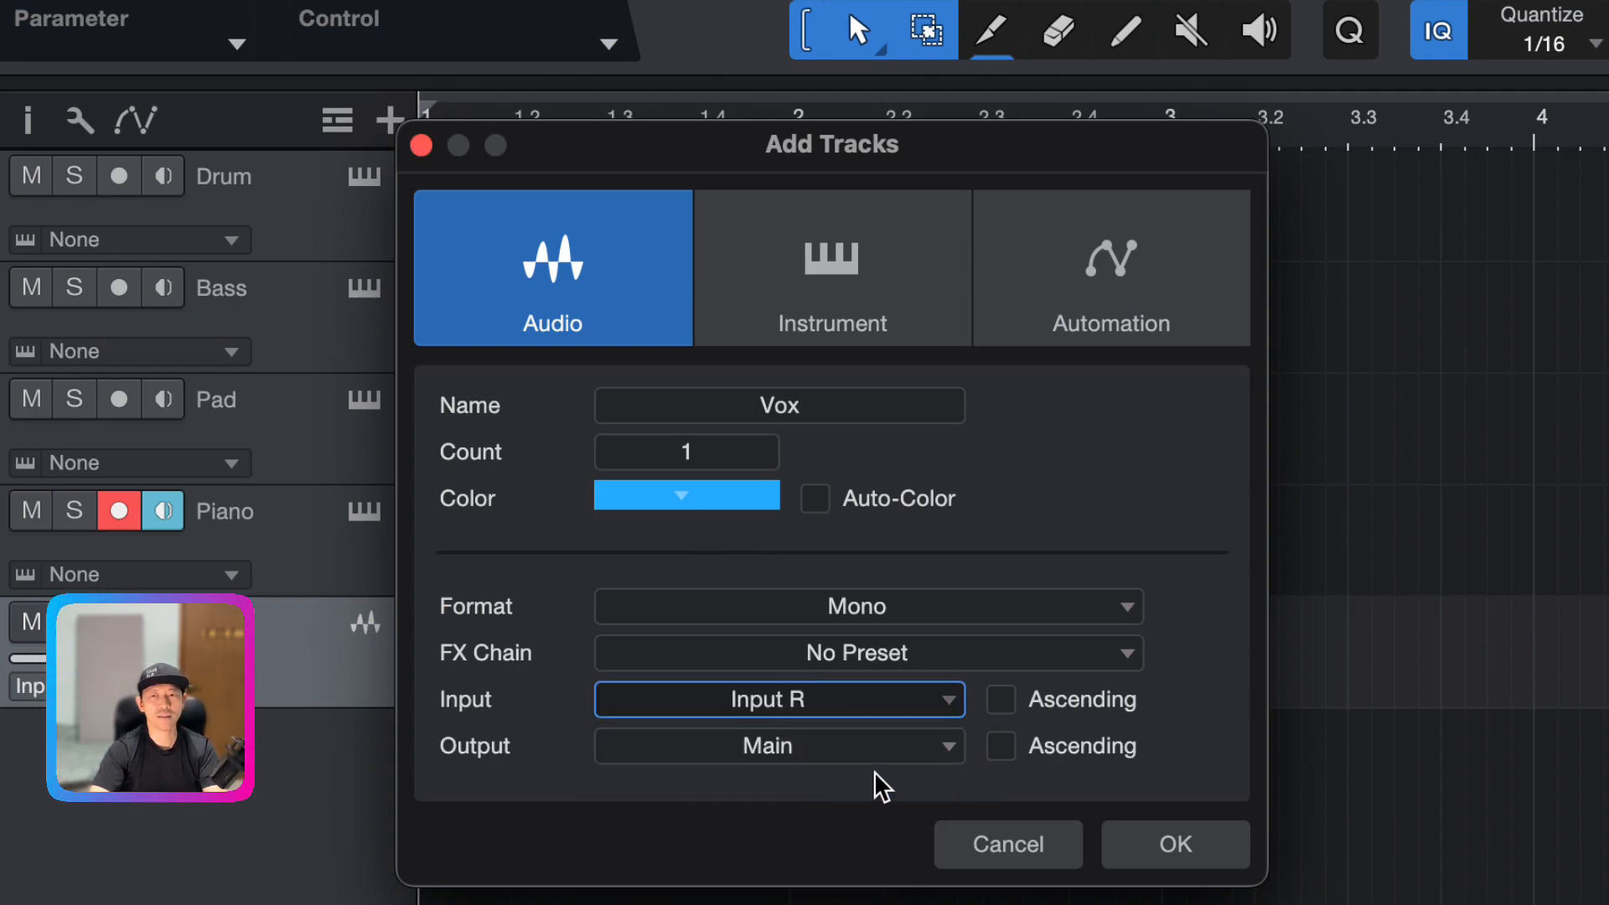
left_click(1177, 853)
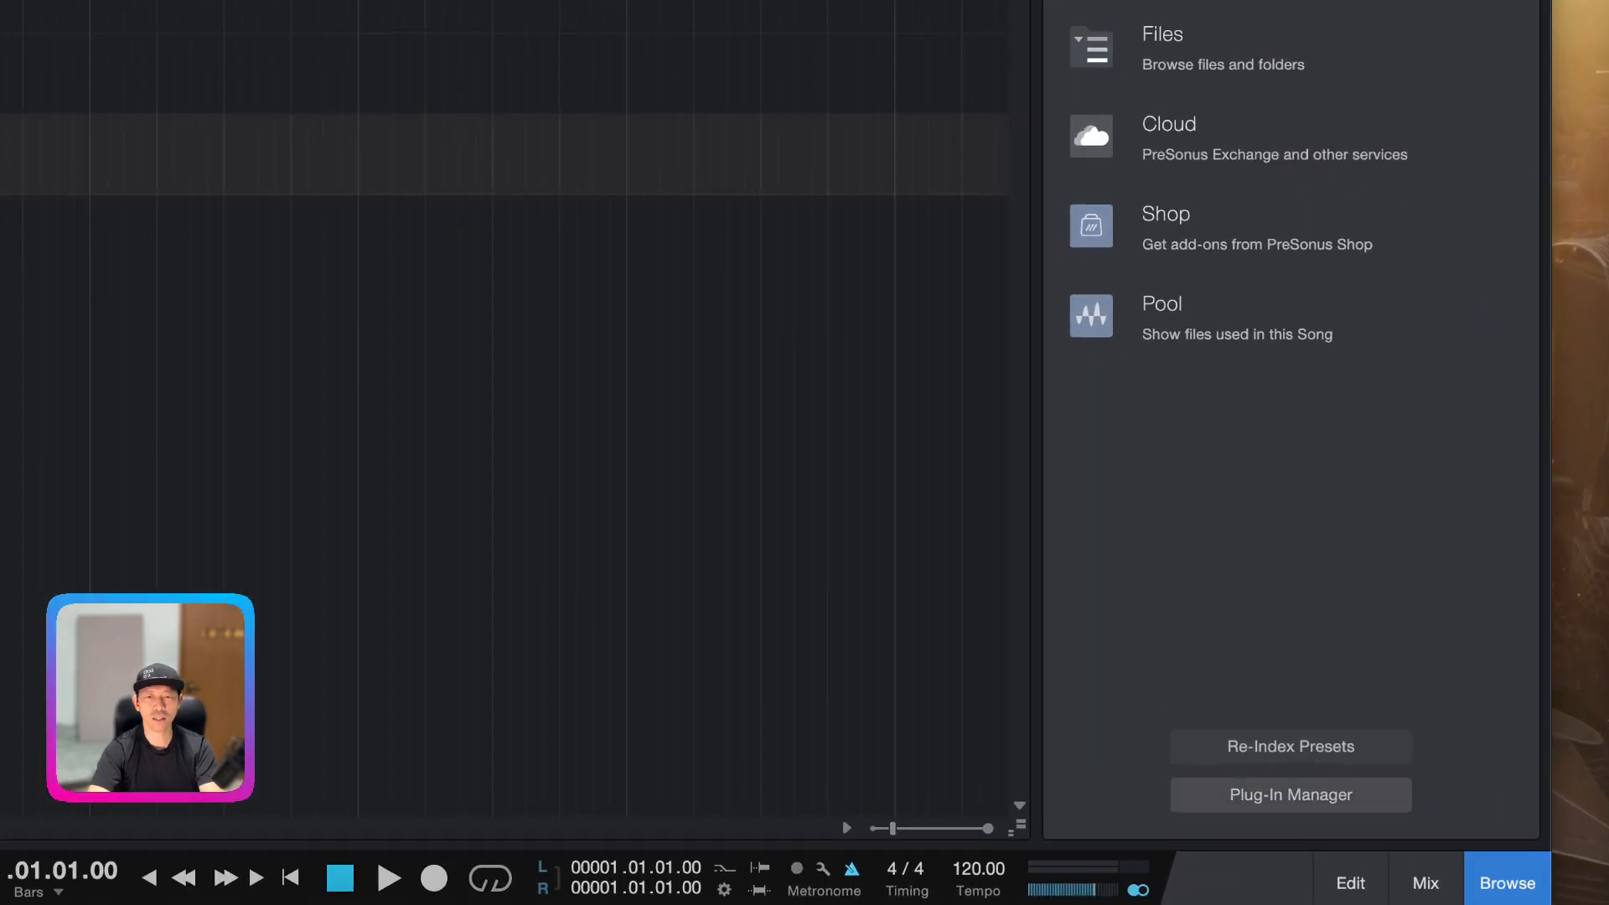
Browse the Presence Artist Instruments categories in the instrument browser and collapse the Keyboards folder
left_click(1485, 892)
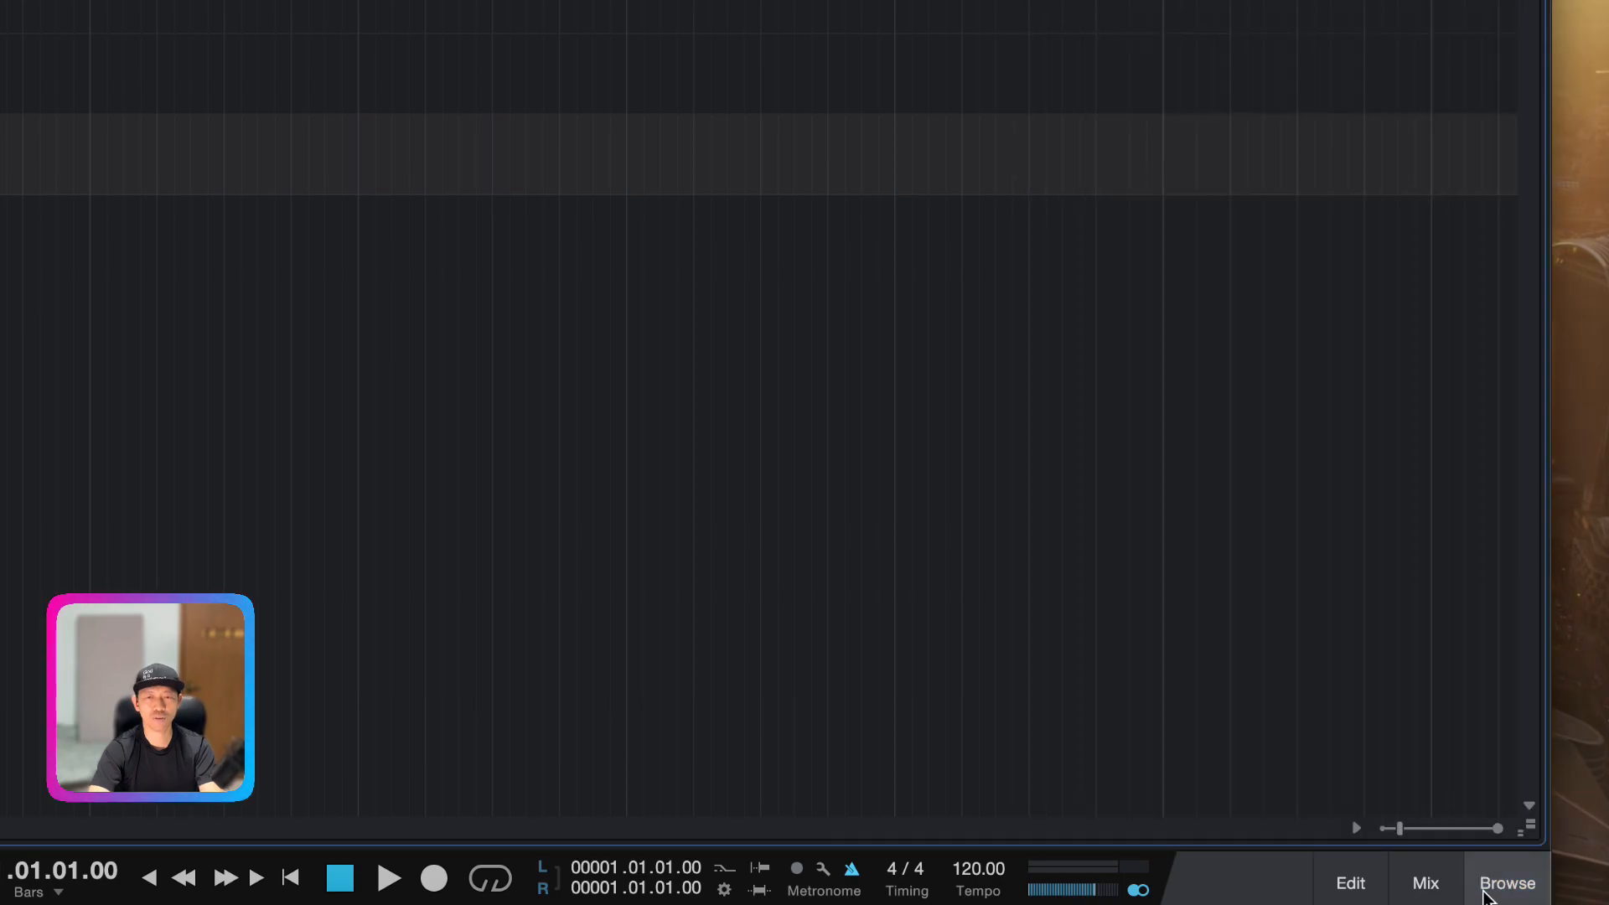
left_click(1485, 894)
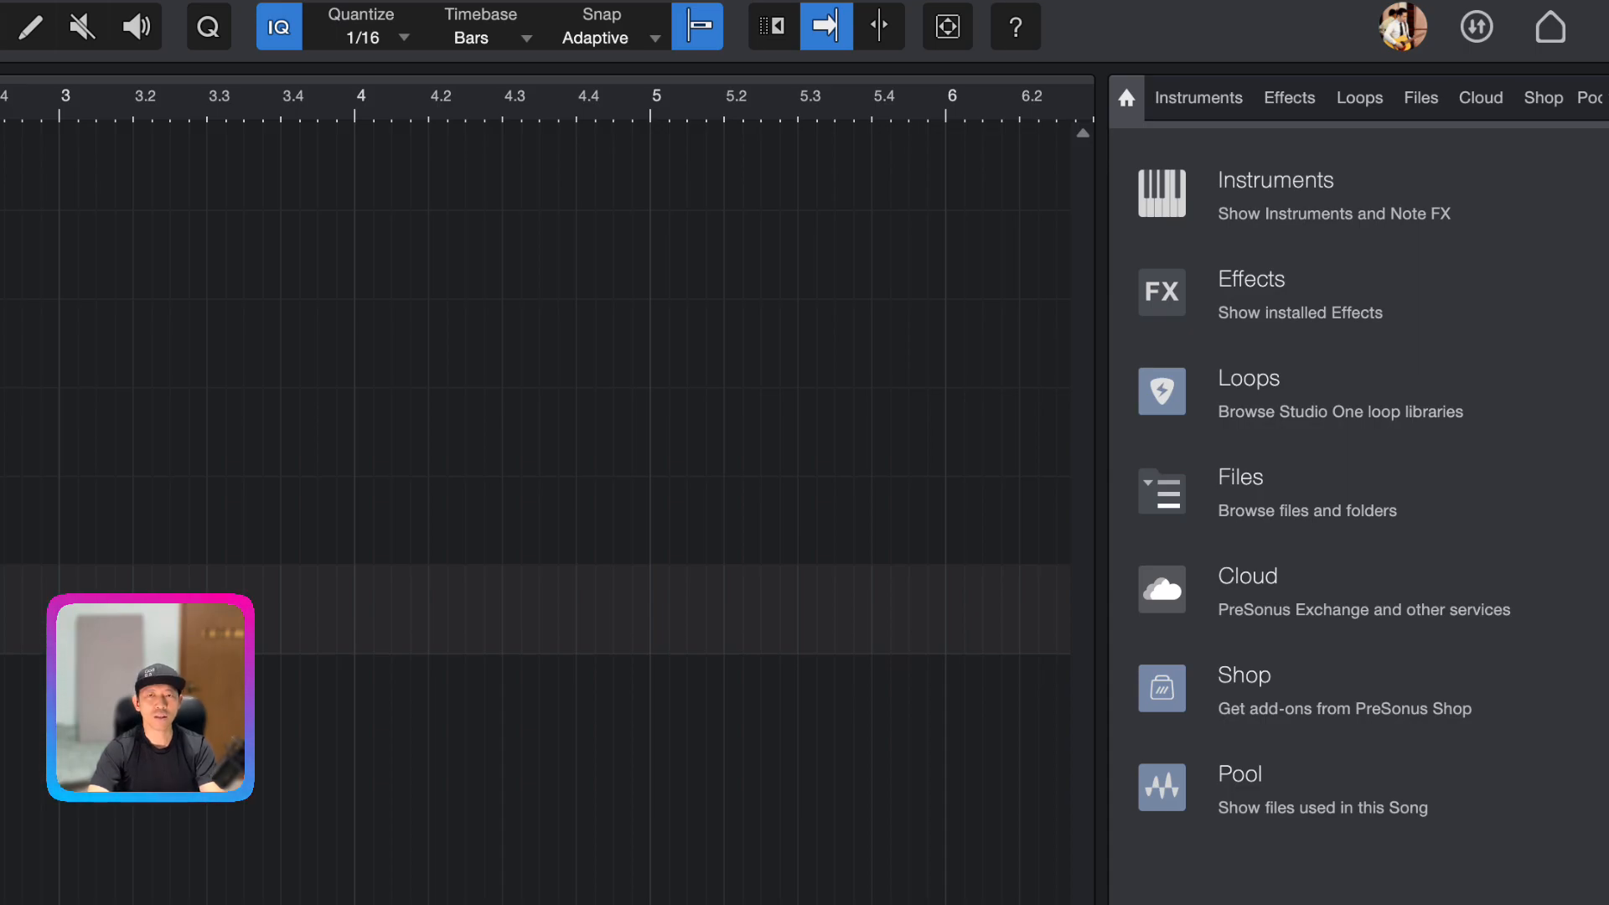
left_click(1144, 213)
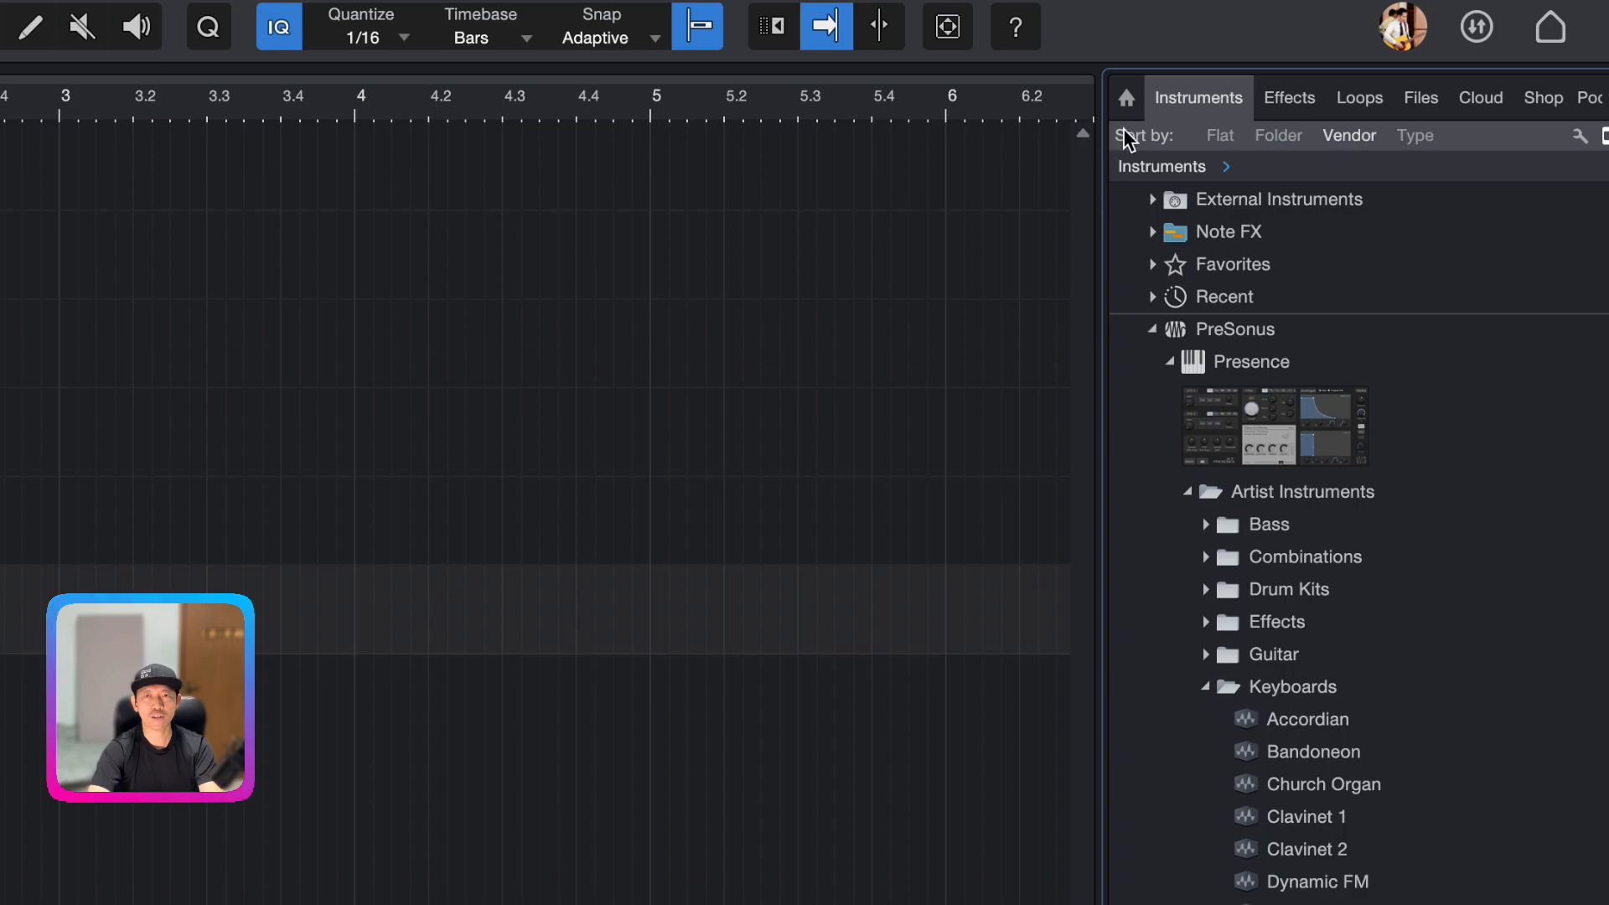
left_click(1190, 496)
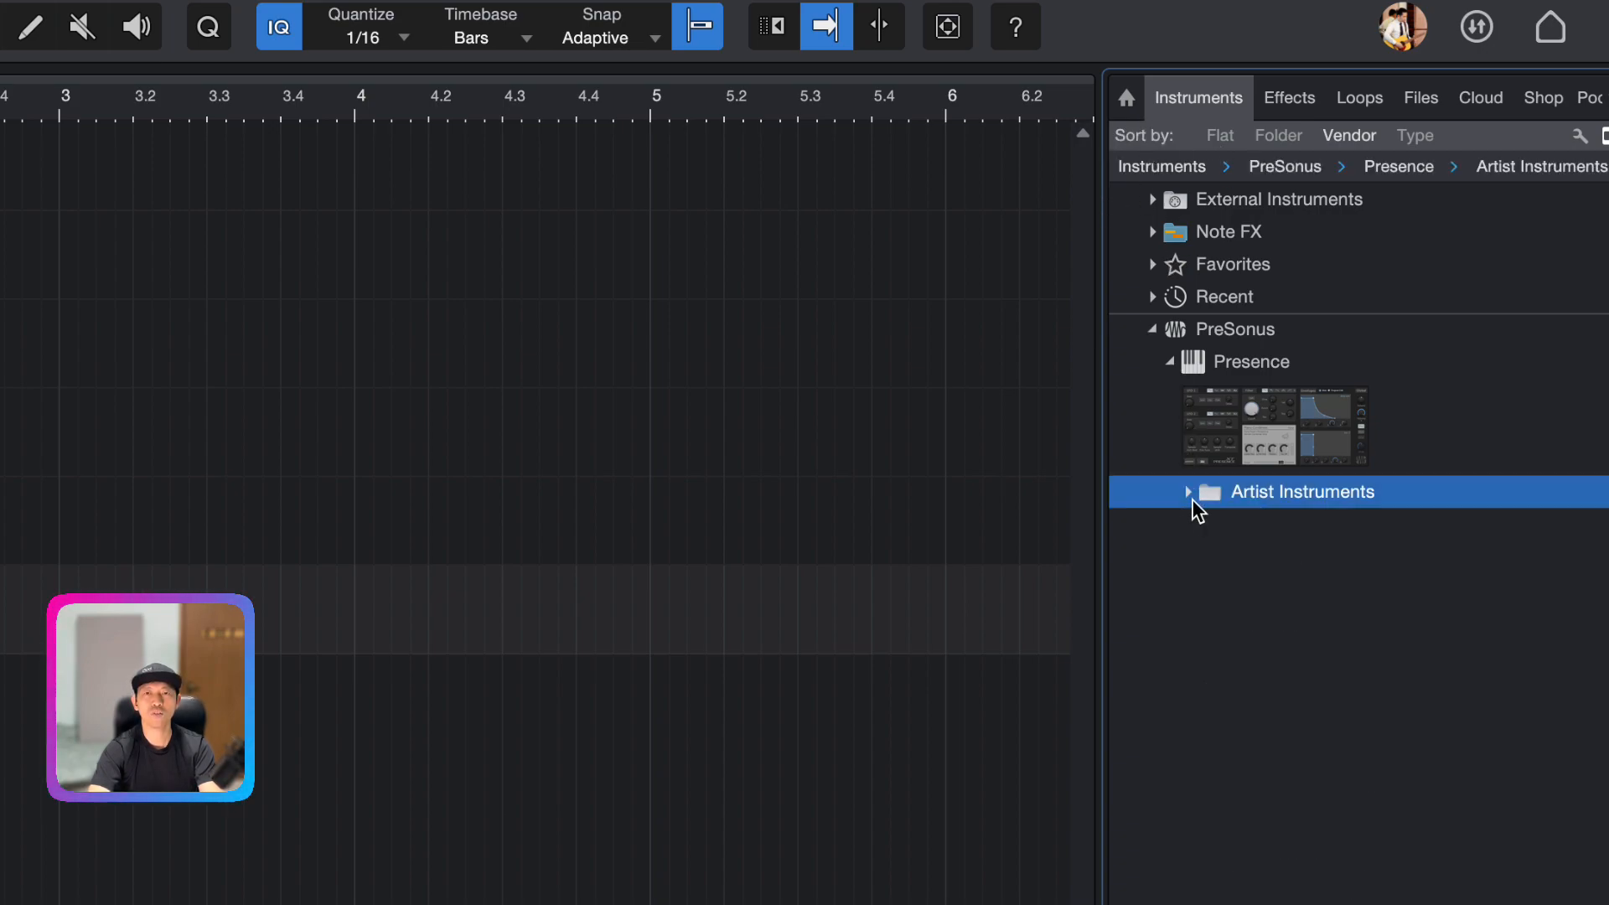
left_click(1174, 362)
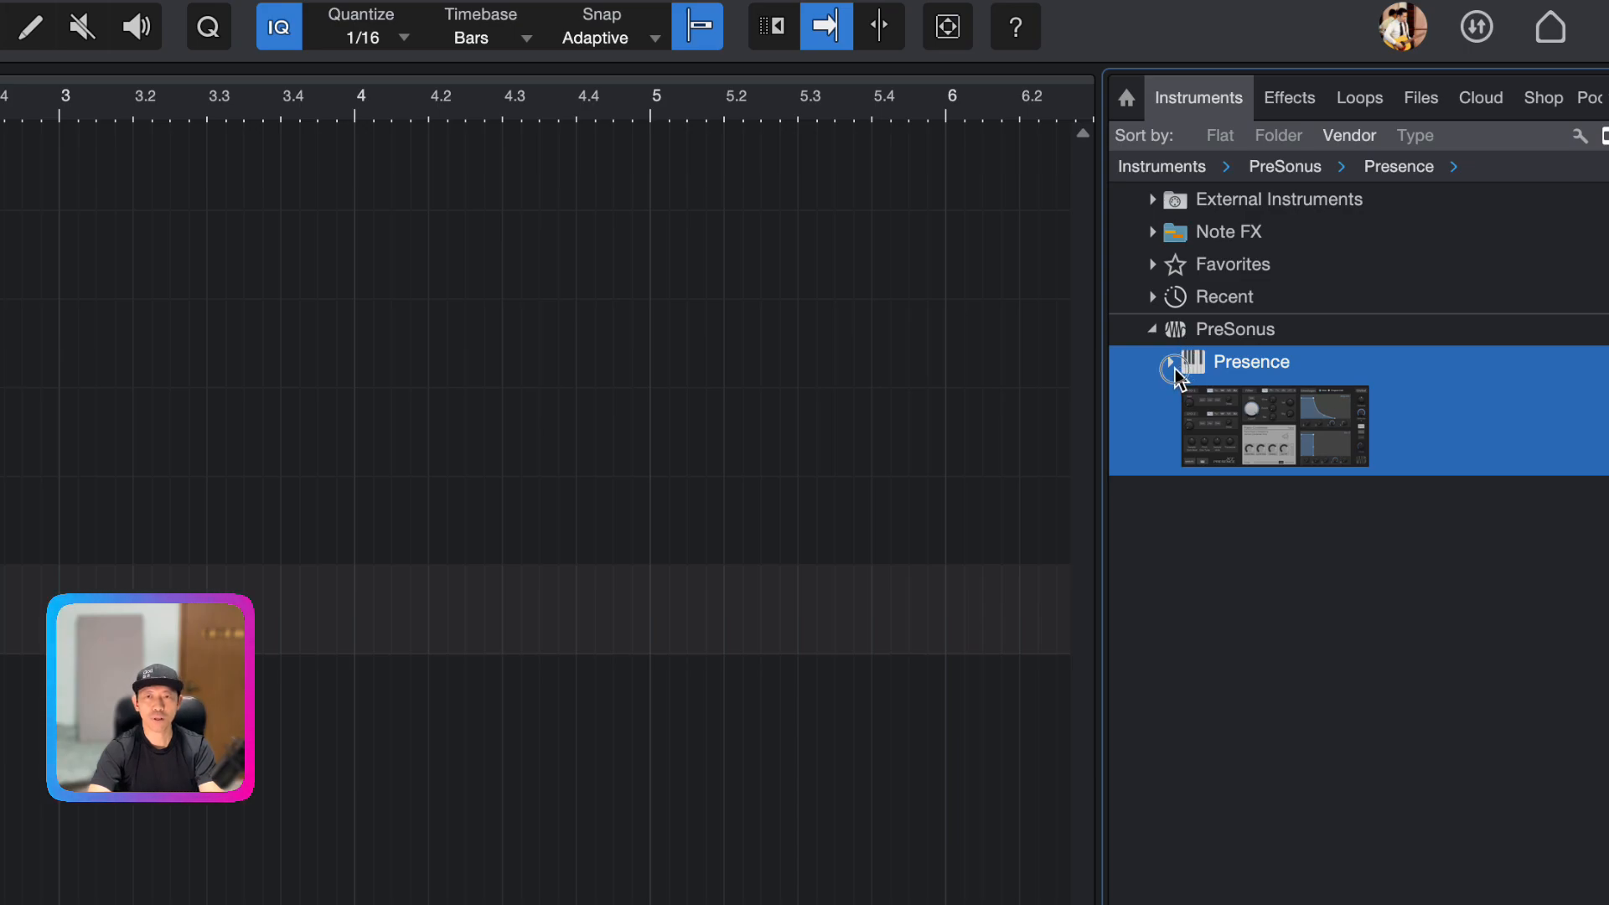
left_click(1171, 364)
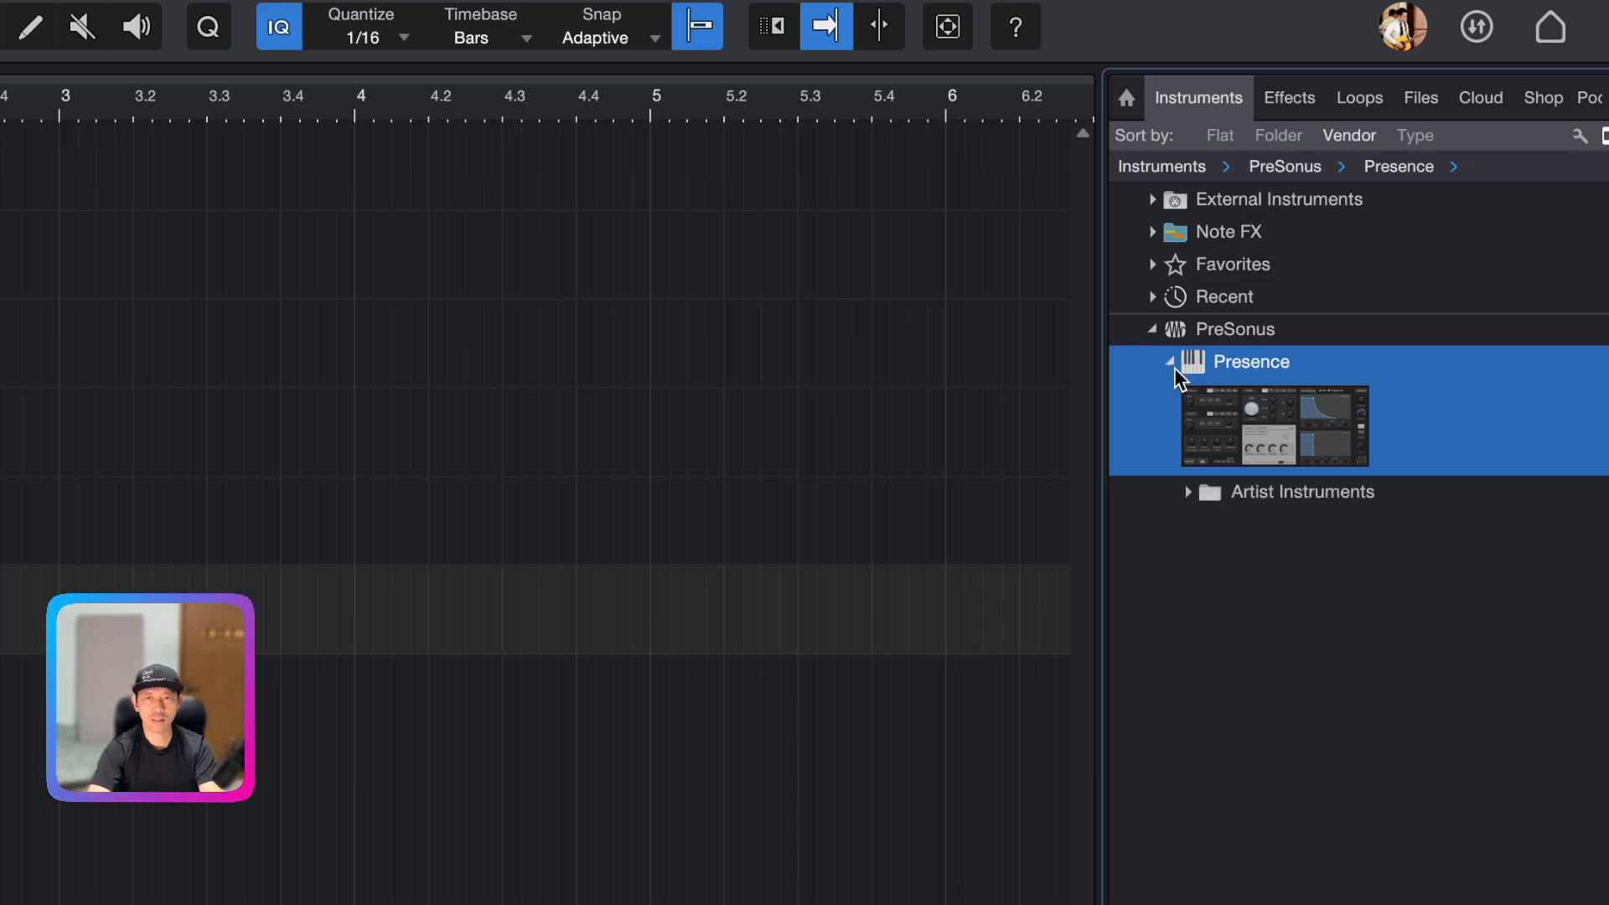
left_click(1187, 495)
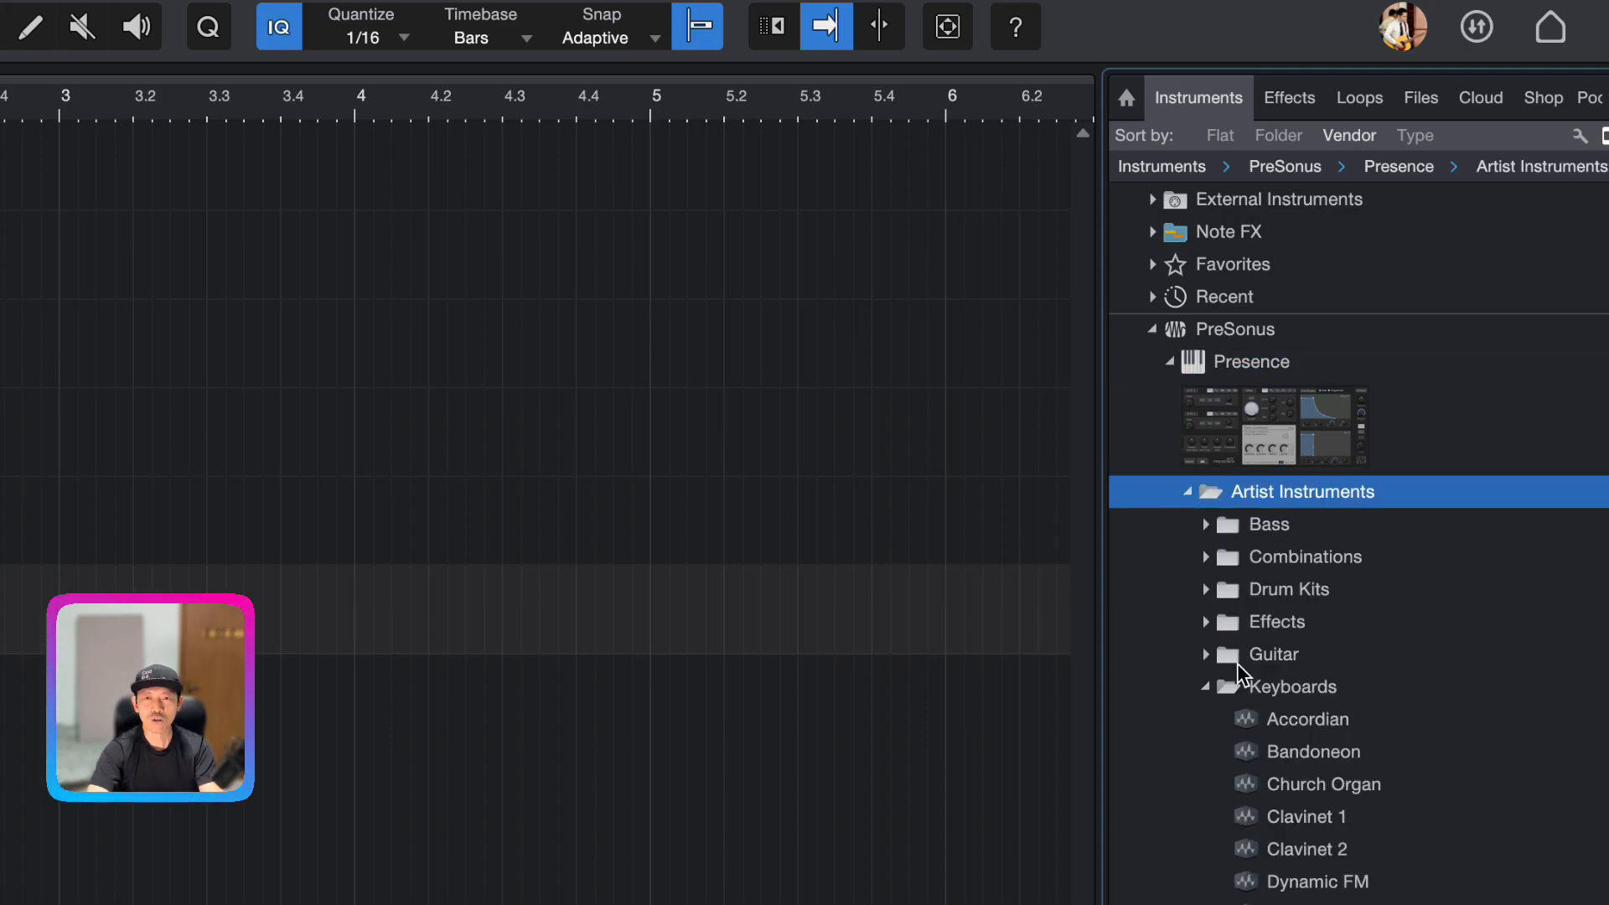
left_click(1205, 687)
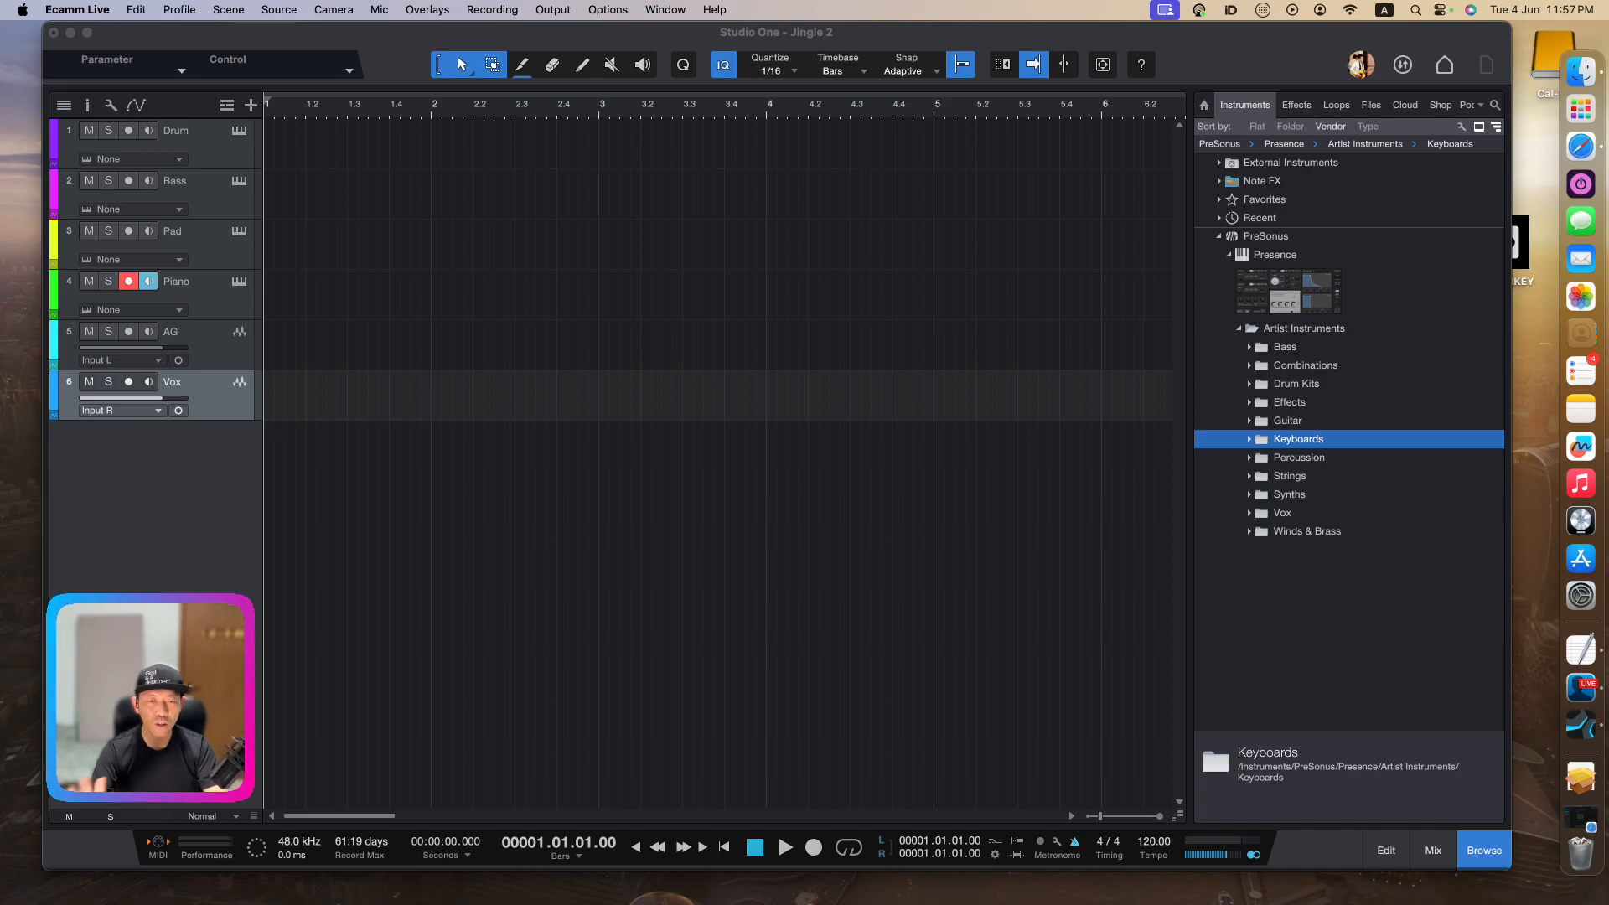
left_click(1332, 447)
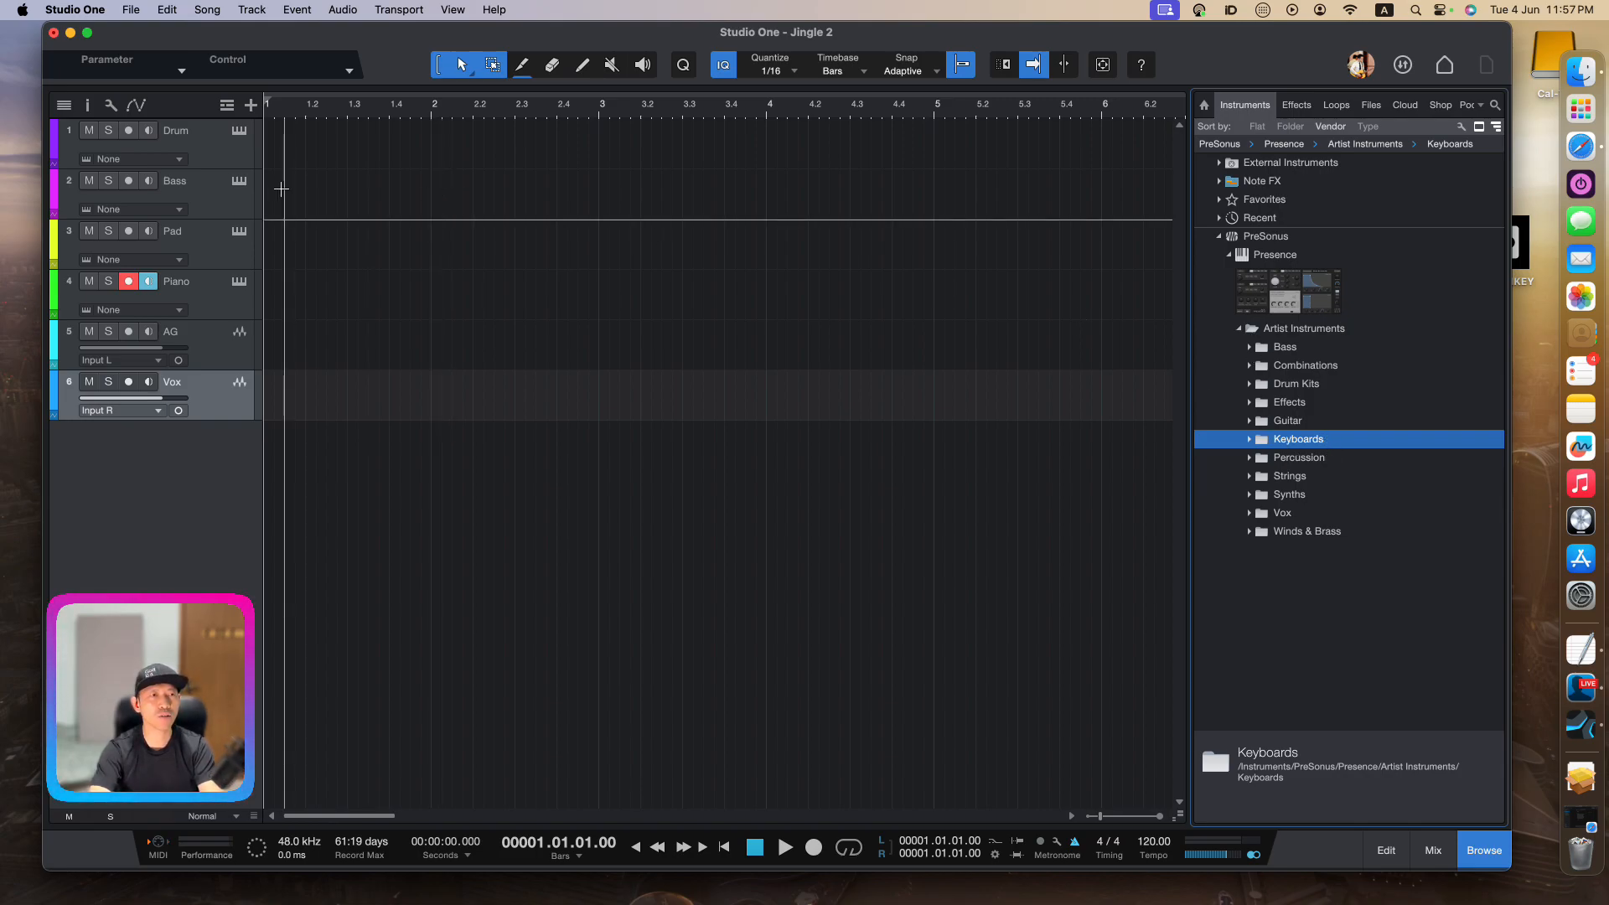
Load the Hip Hop Kit from Presence's Drum Kits folder onto the Drum track
left_click(184, 149)
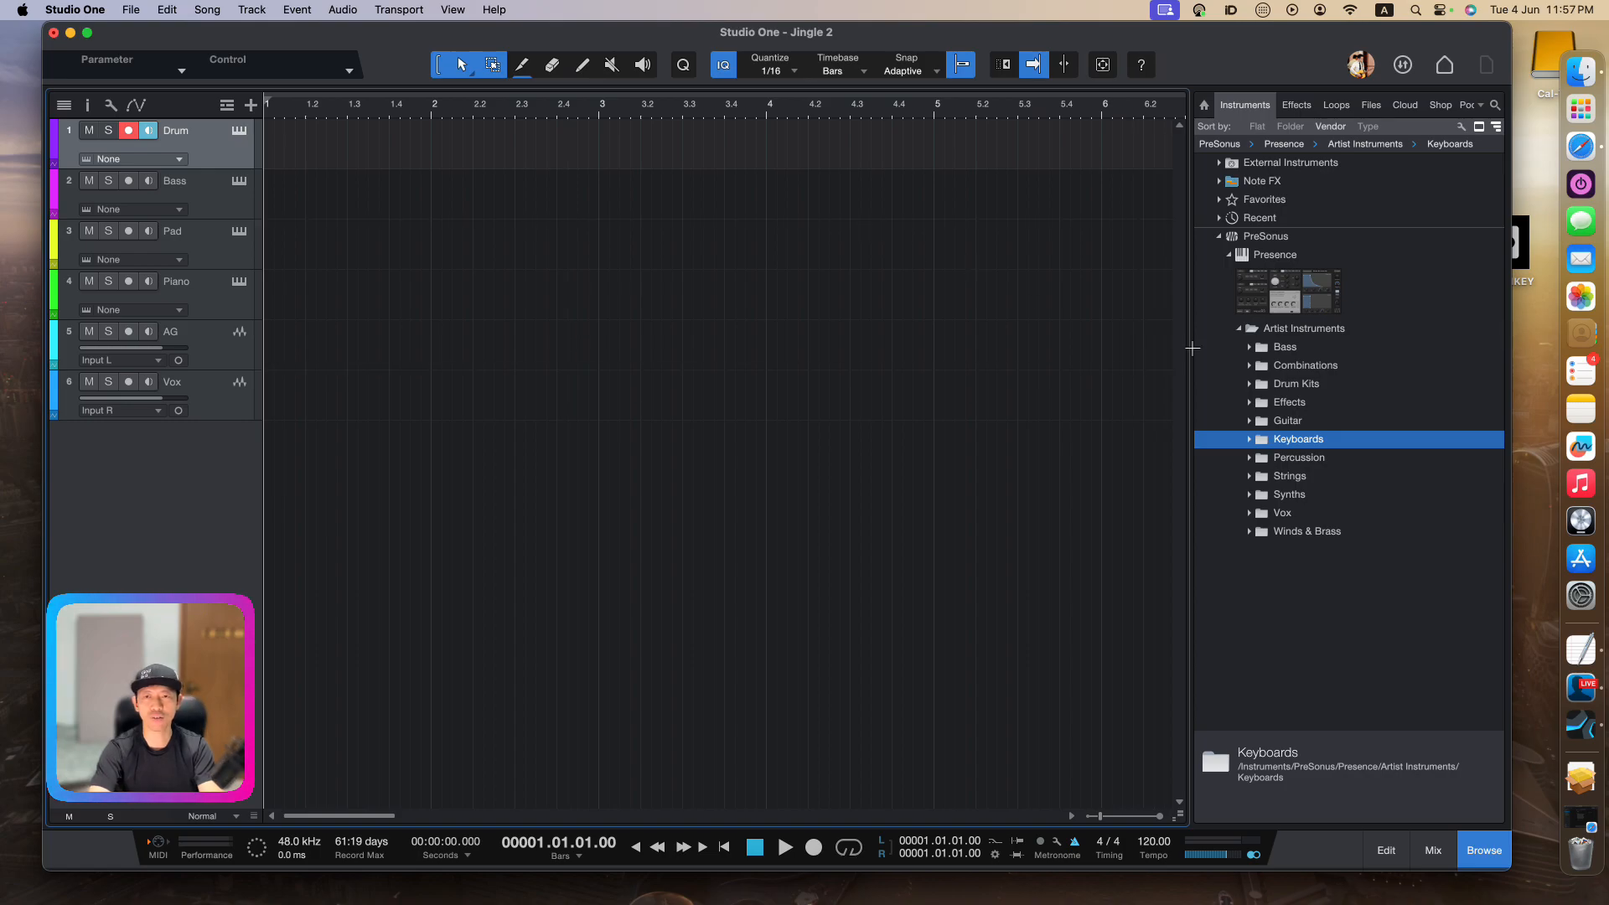
double_click(1253, 384)
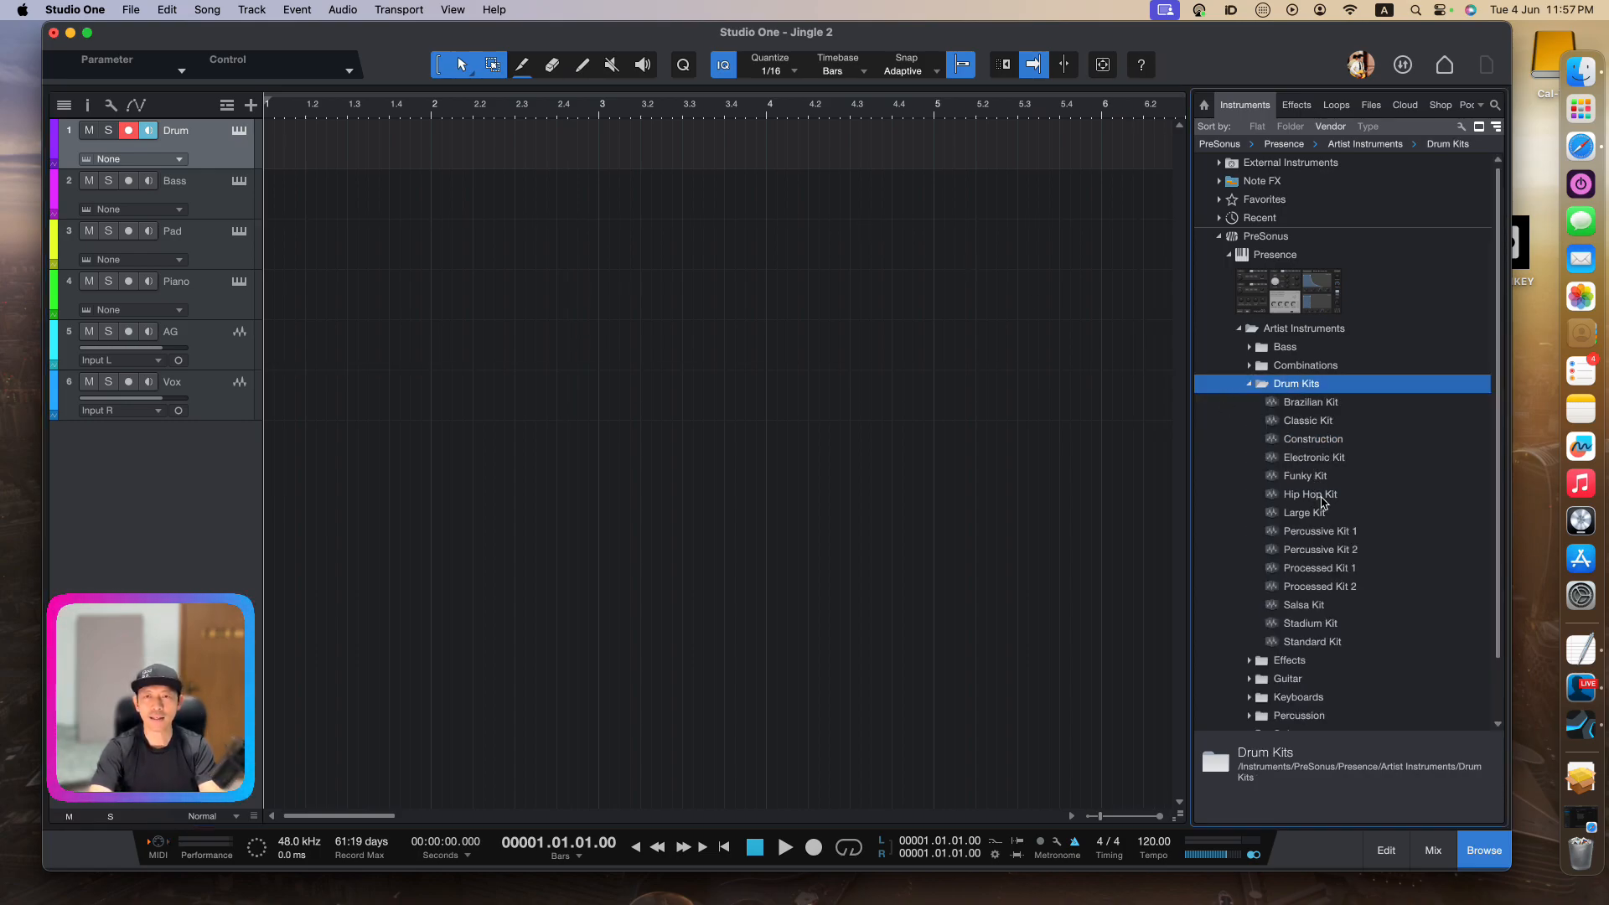
left_click(1323, 498)
left_click_drag(1323, 501, 230, 141)
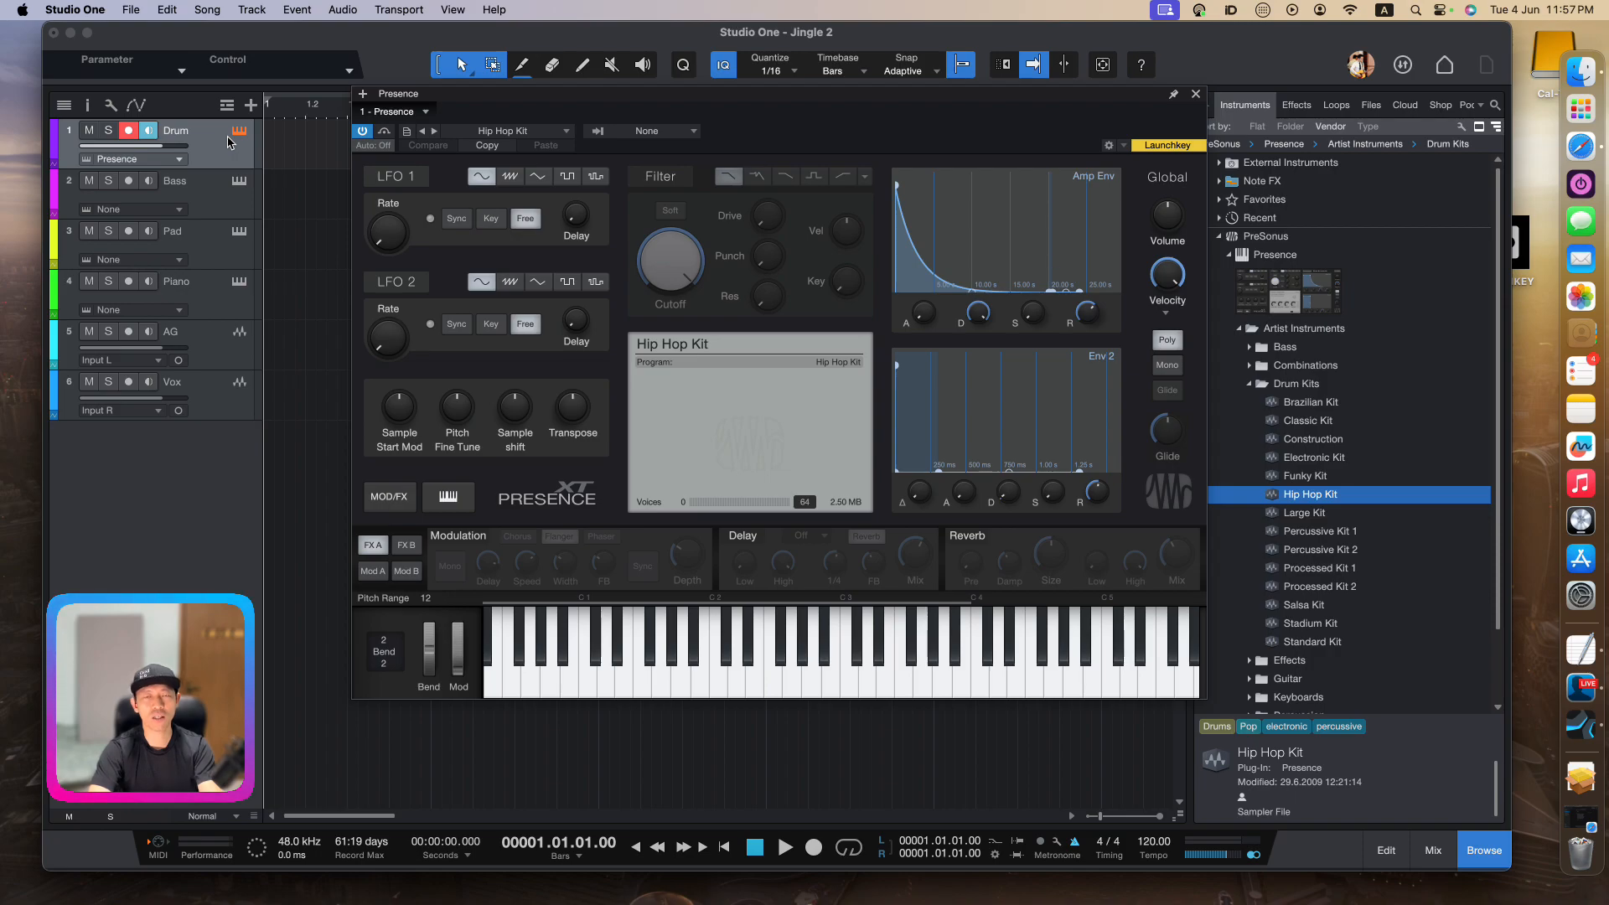
left_click_drag(560, 96, 511, 123)
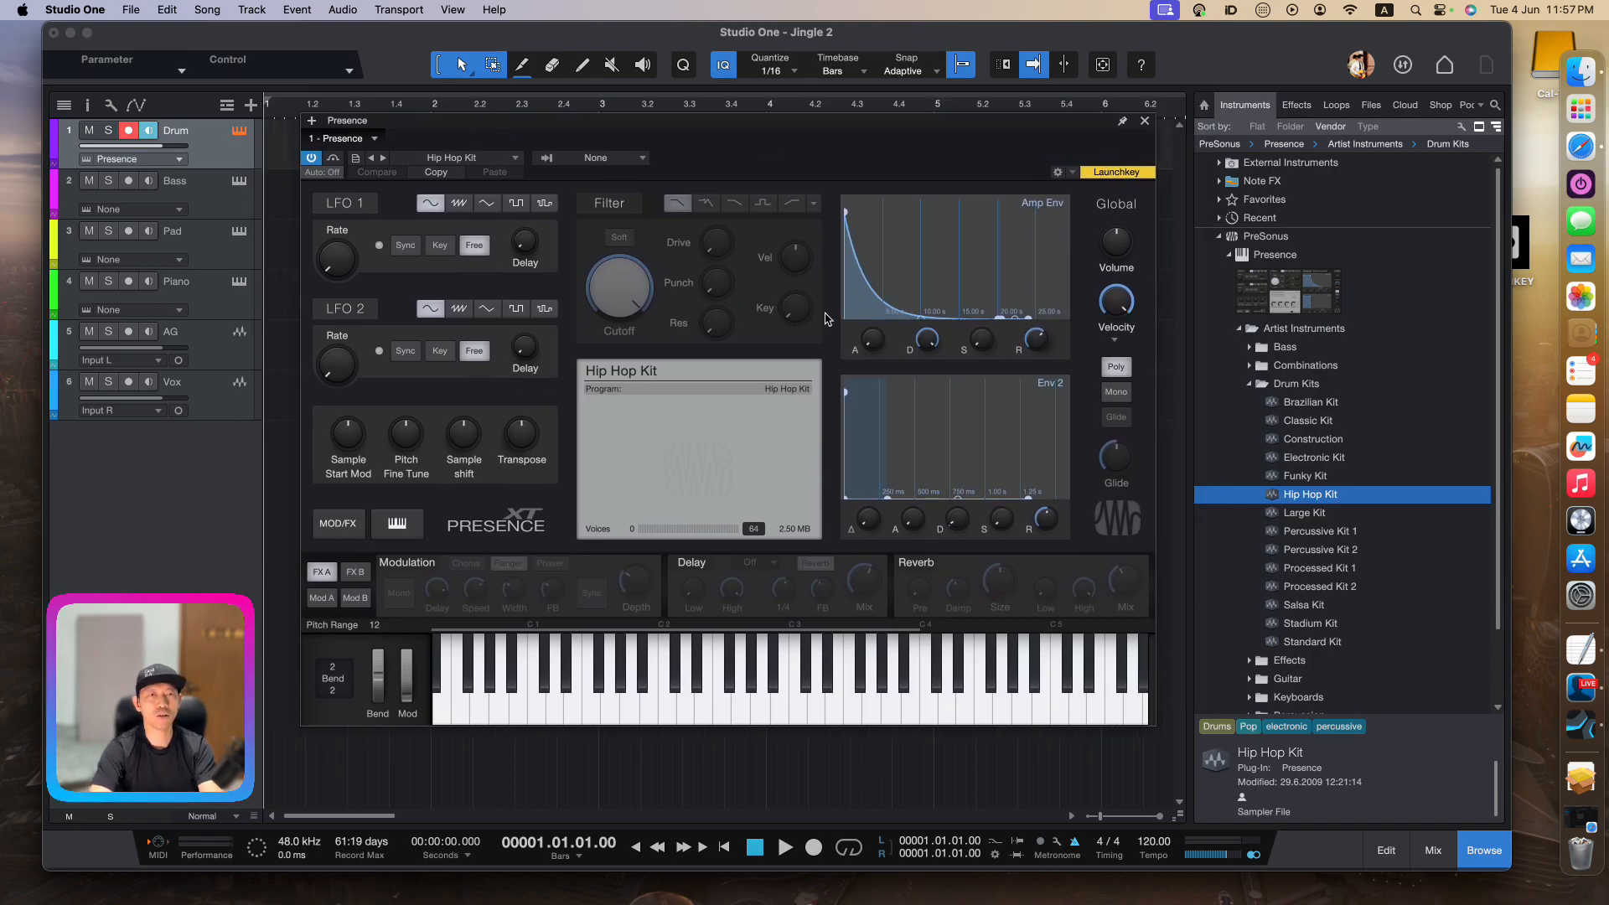
left_click(376, 139)
left_click(381, 143)
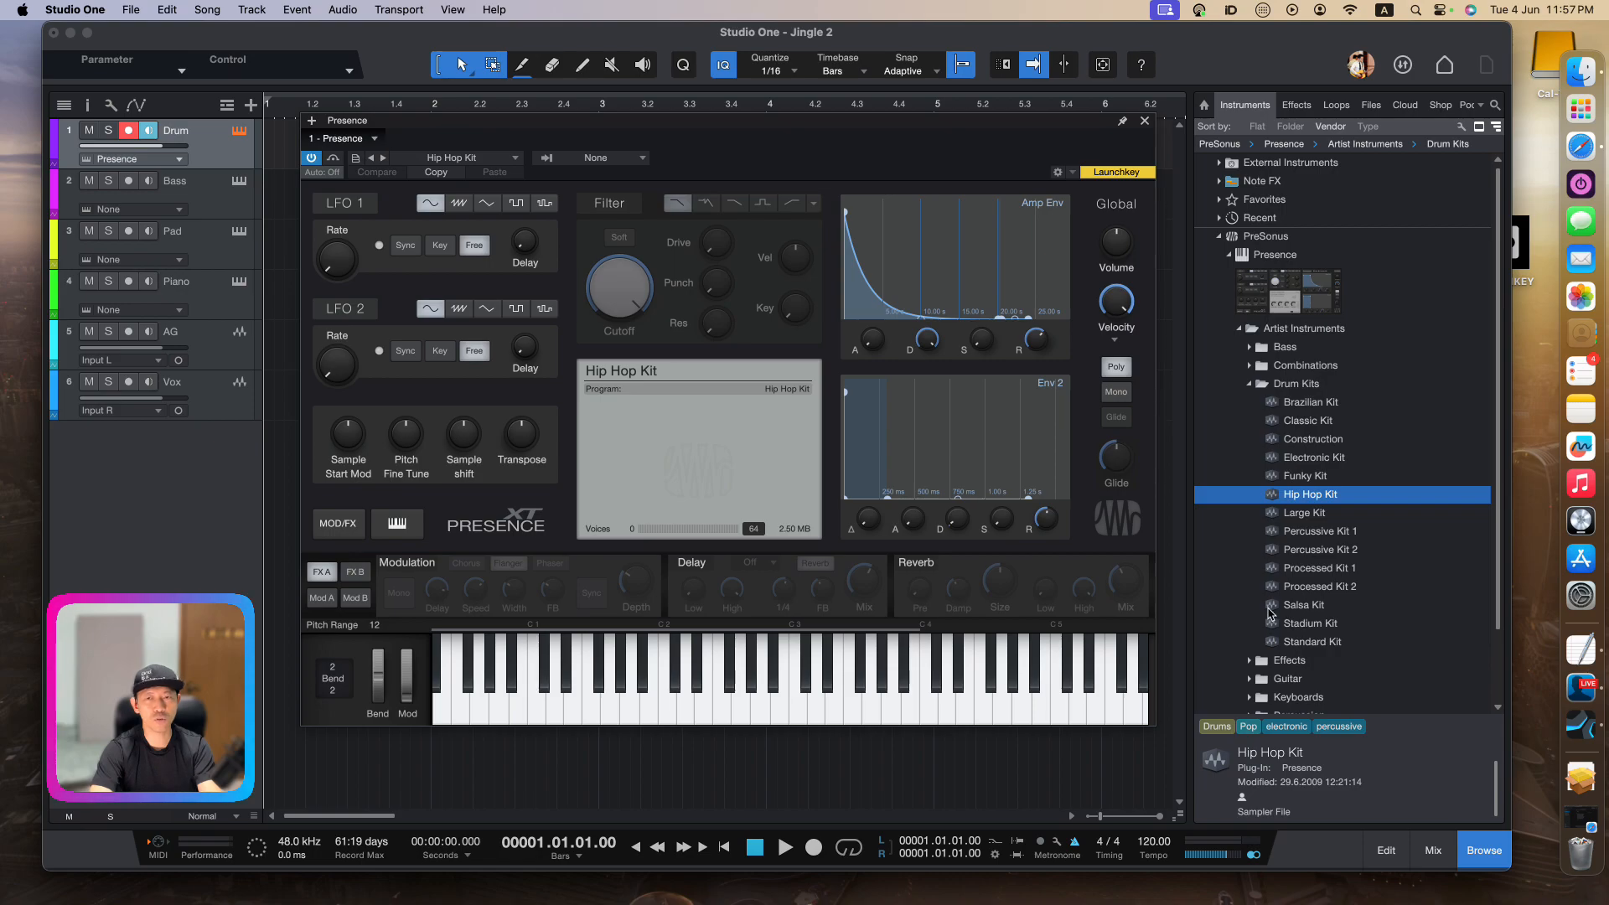
left_click(1344, 654)
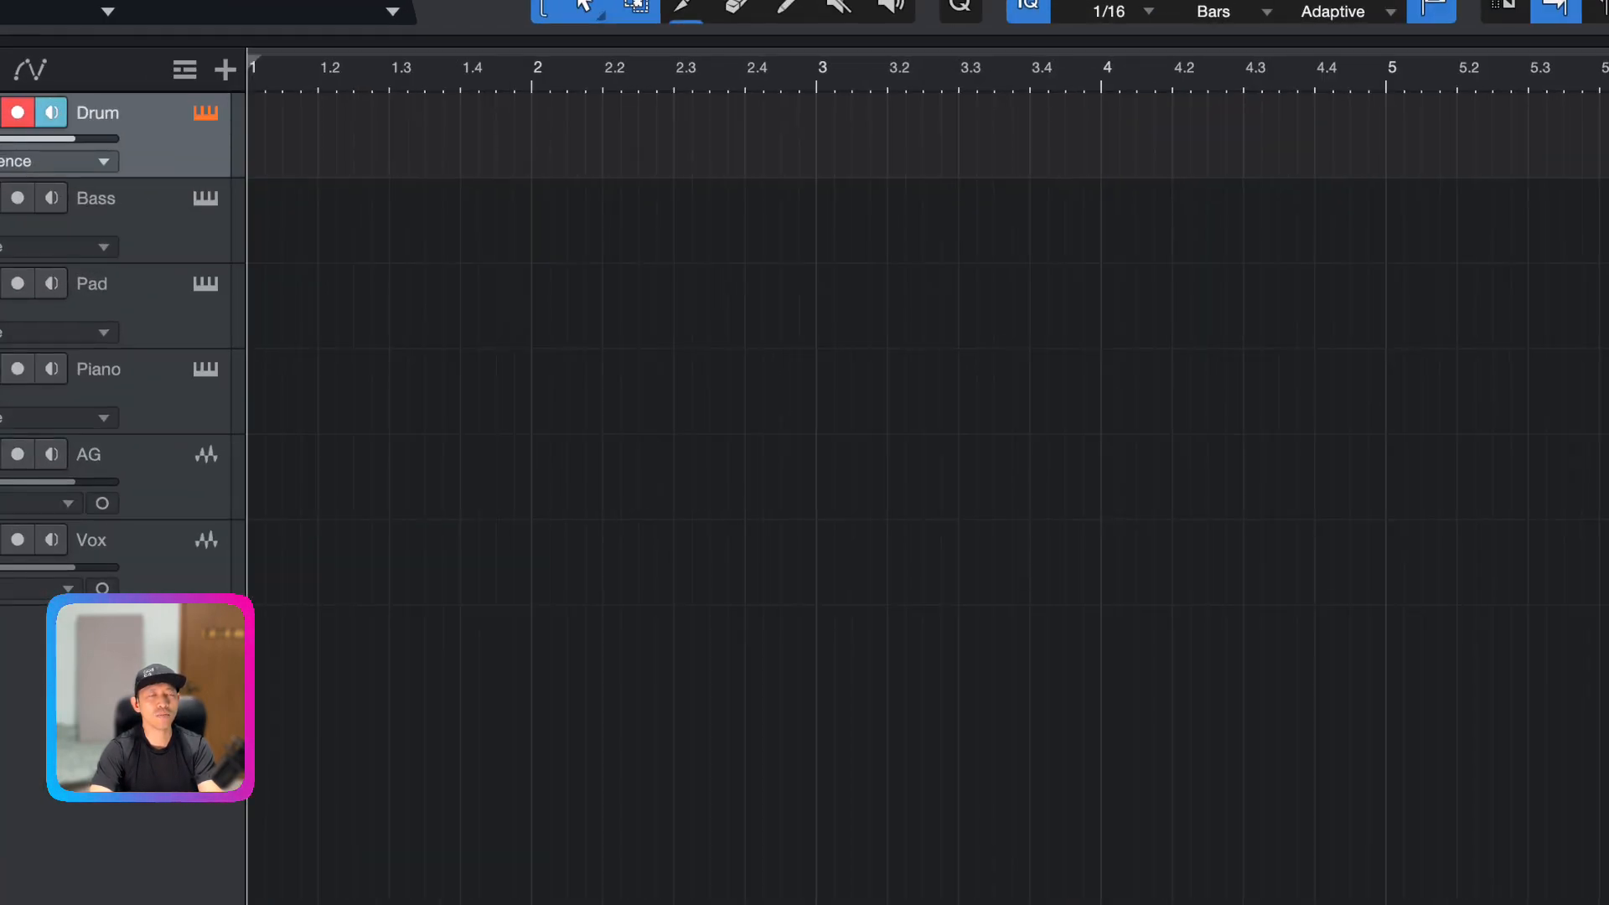
left_click(766, 477)
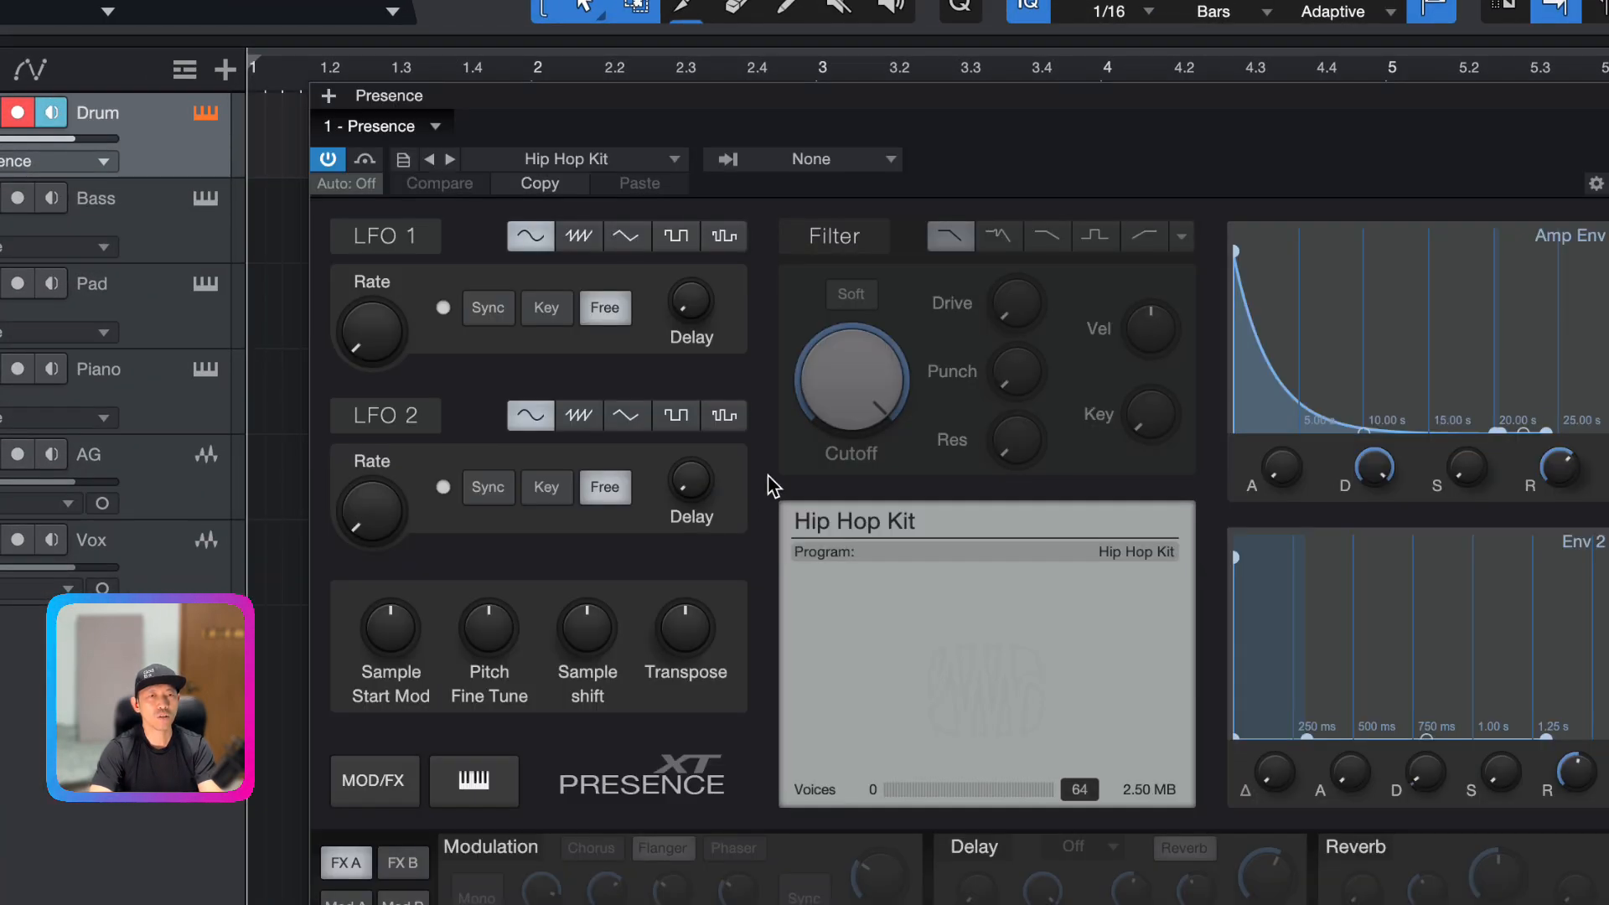
Rename the Presence instrument holding the Hip Hop Kit to Drum
left_click(435, 127)
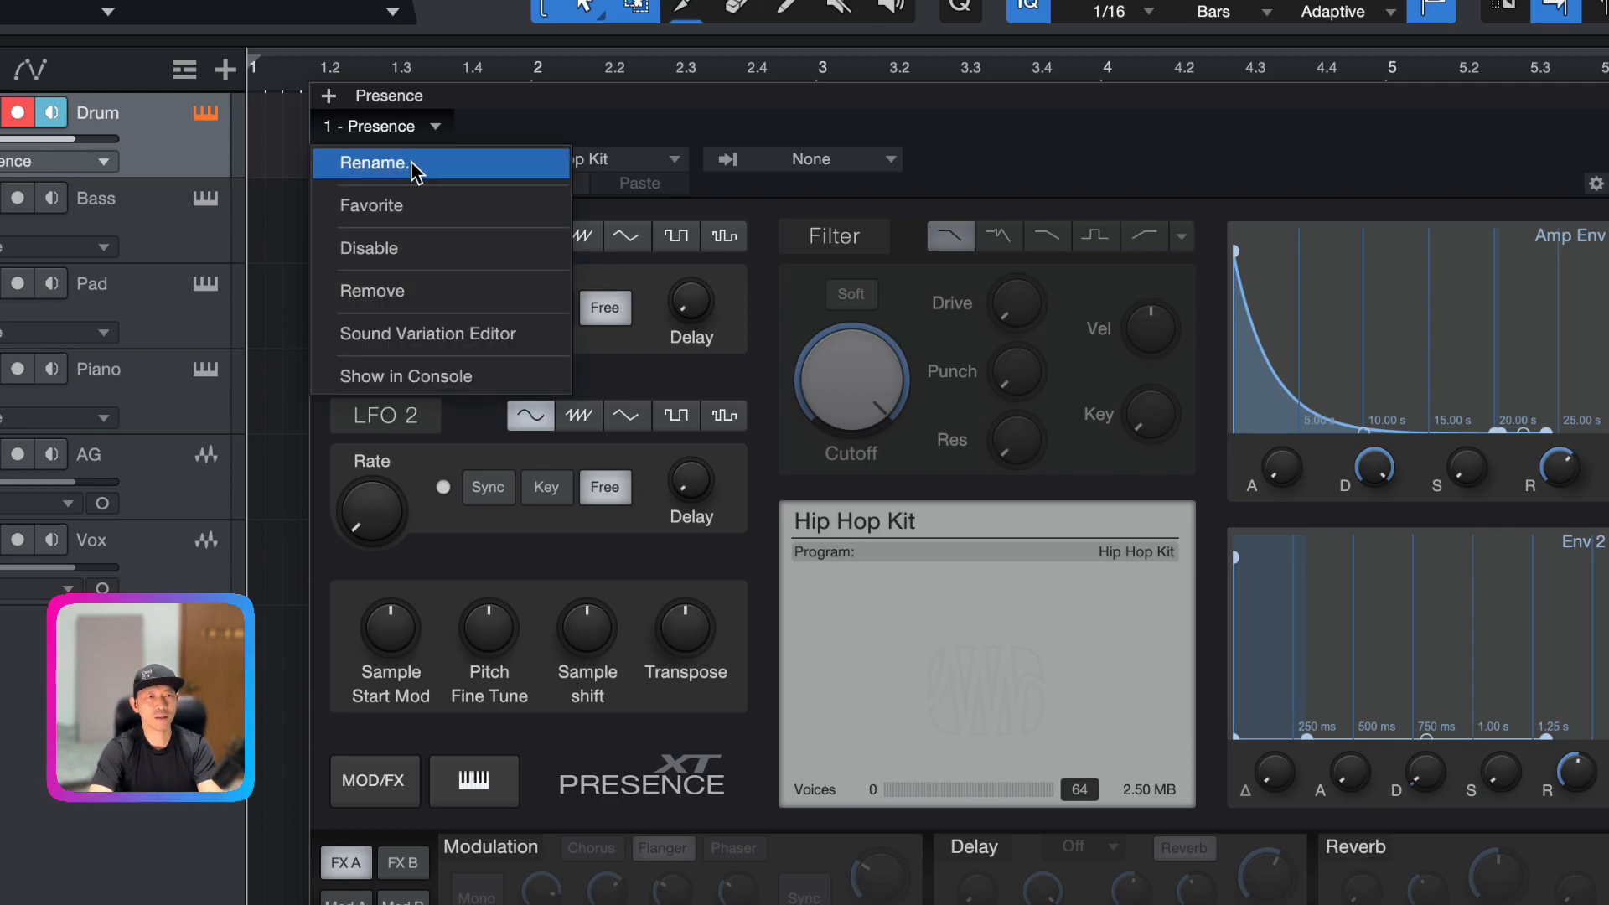
left_click(413, 161)
type("Drum")
key("Return")
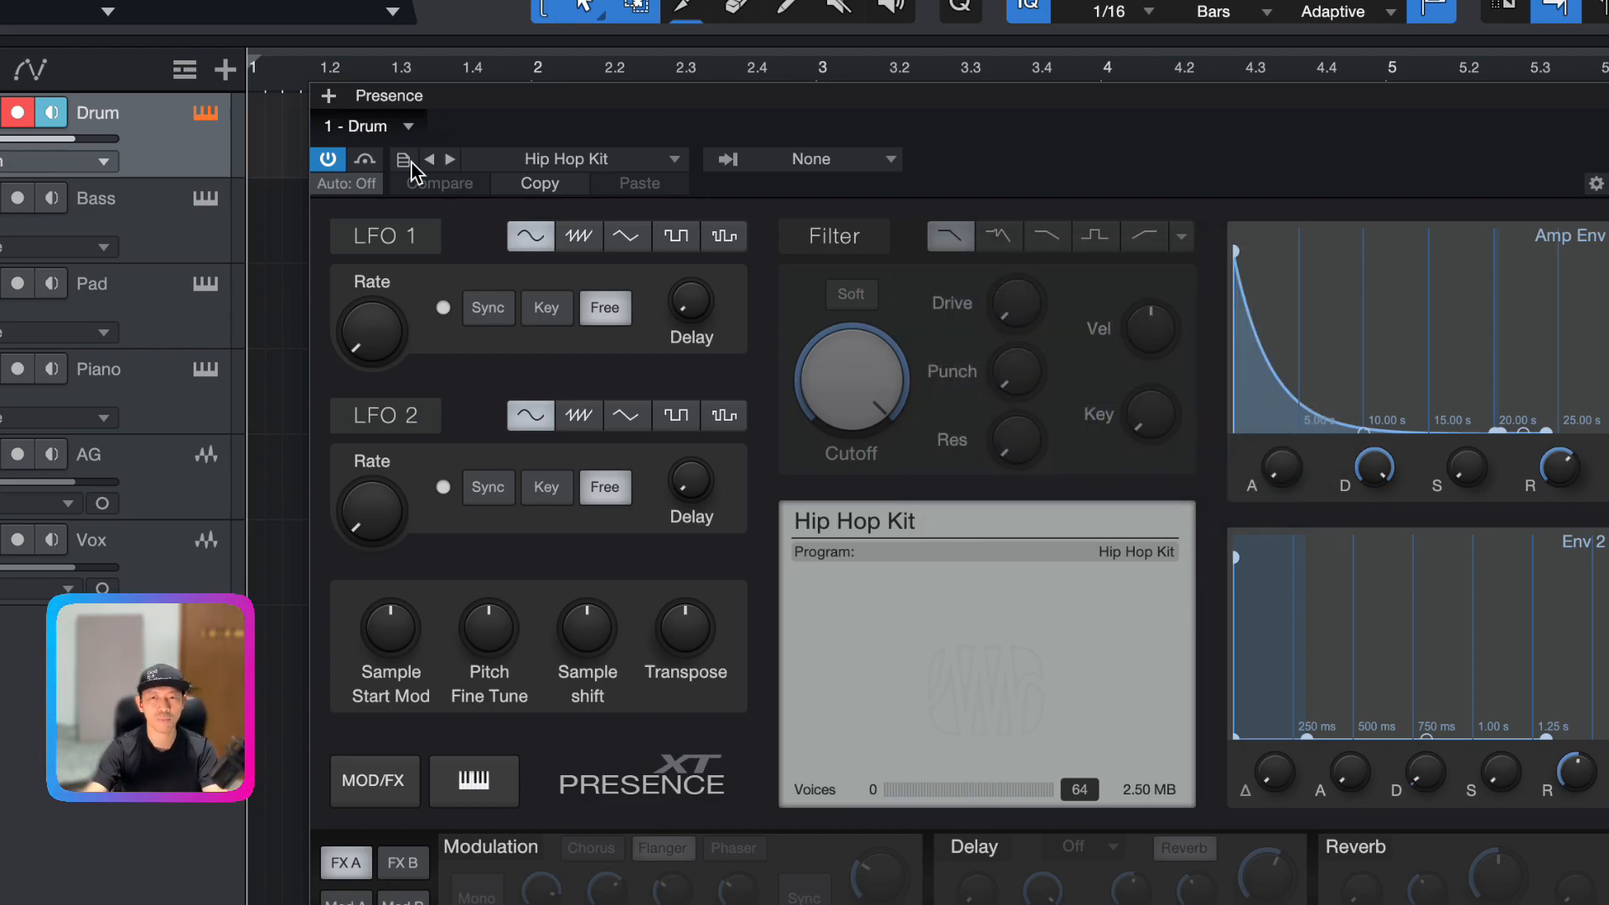
key("Escape")
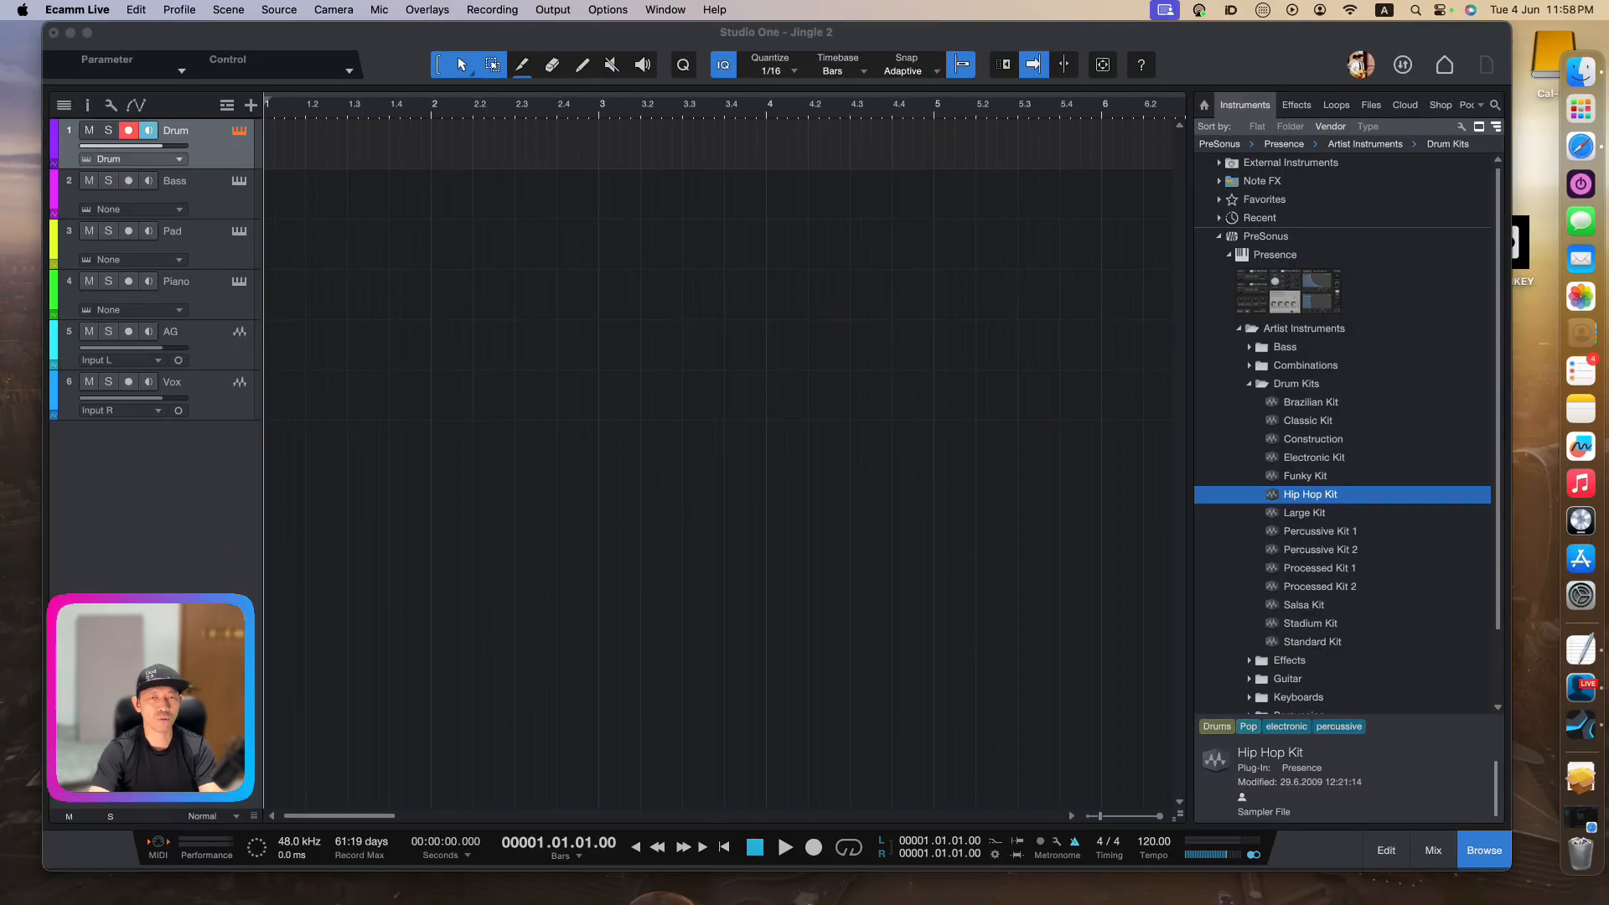
Load the Bottom 101 preset from Presence's Bass folder onto the Bass track
left_click(1332, 660)
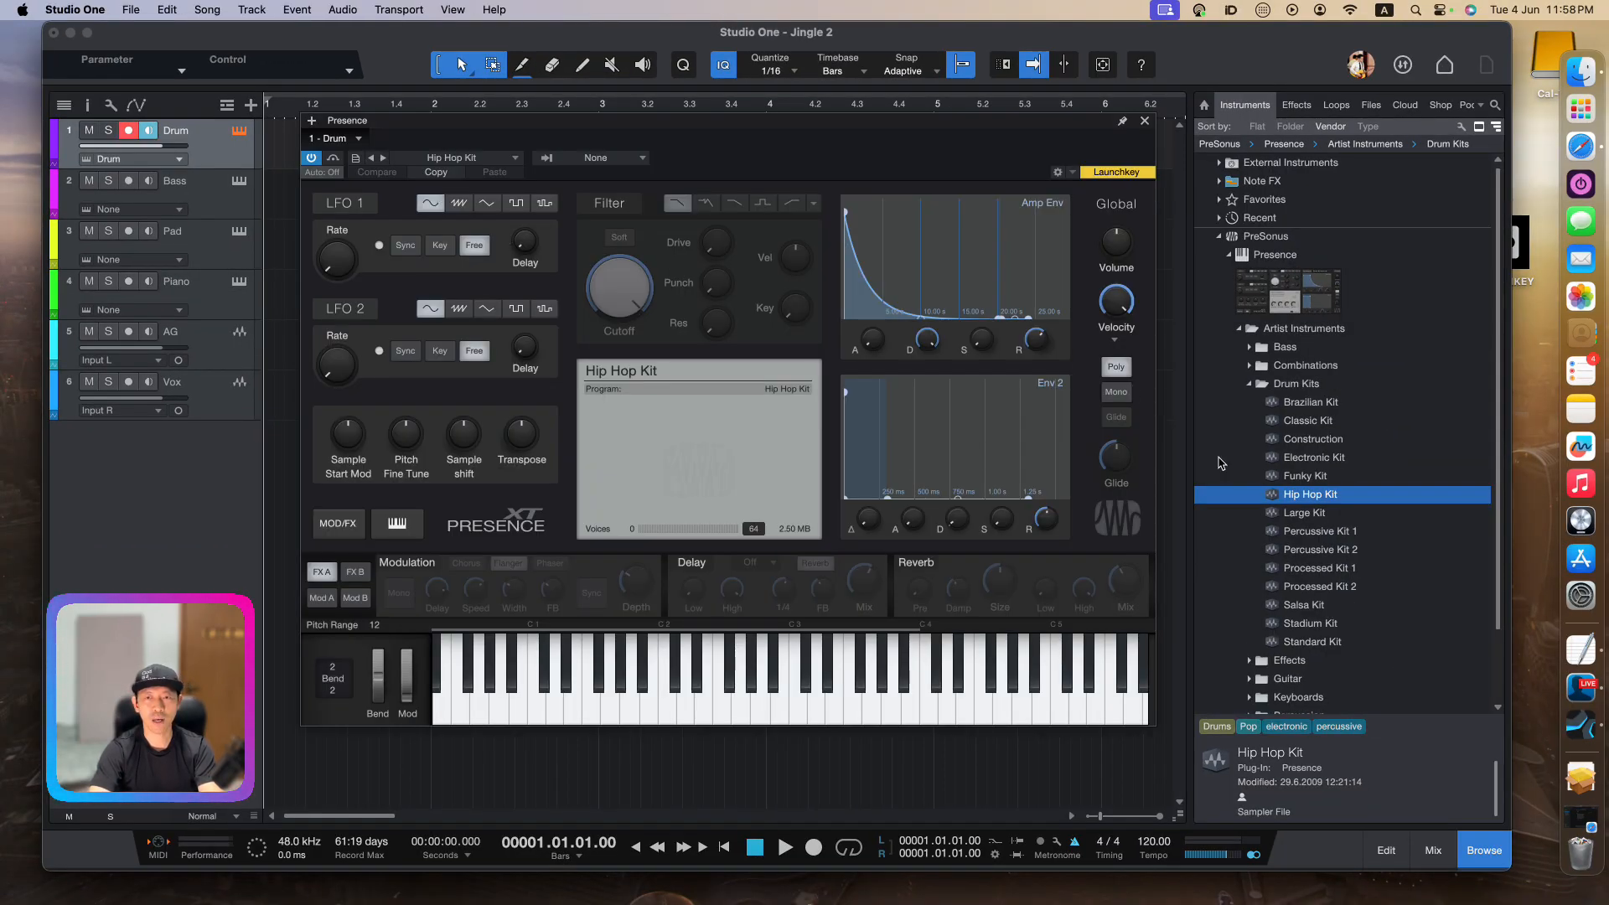
left_click(1253, 386)
left_click(1249, 347)
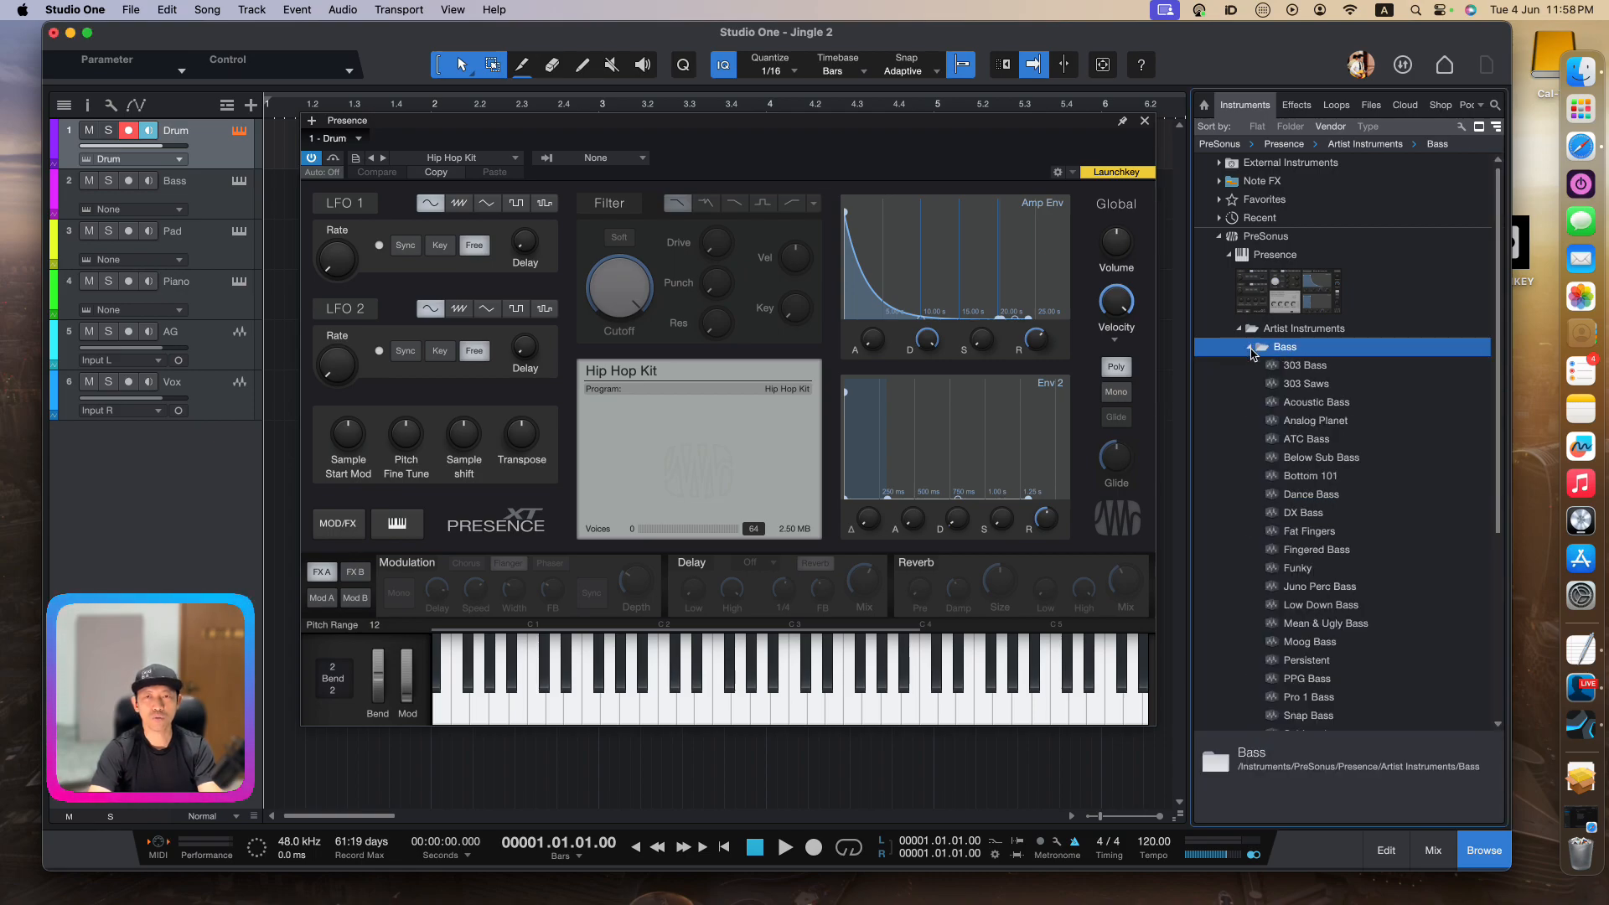
scroll(1334, 486, "down", 4)
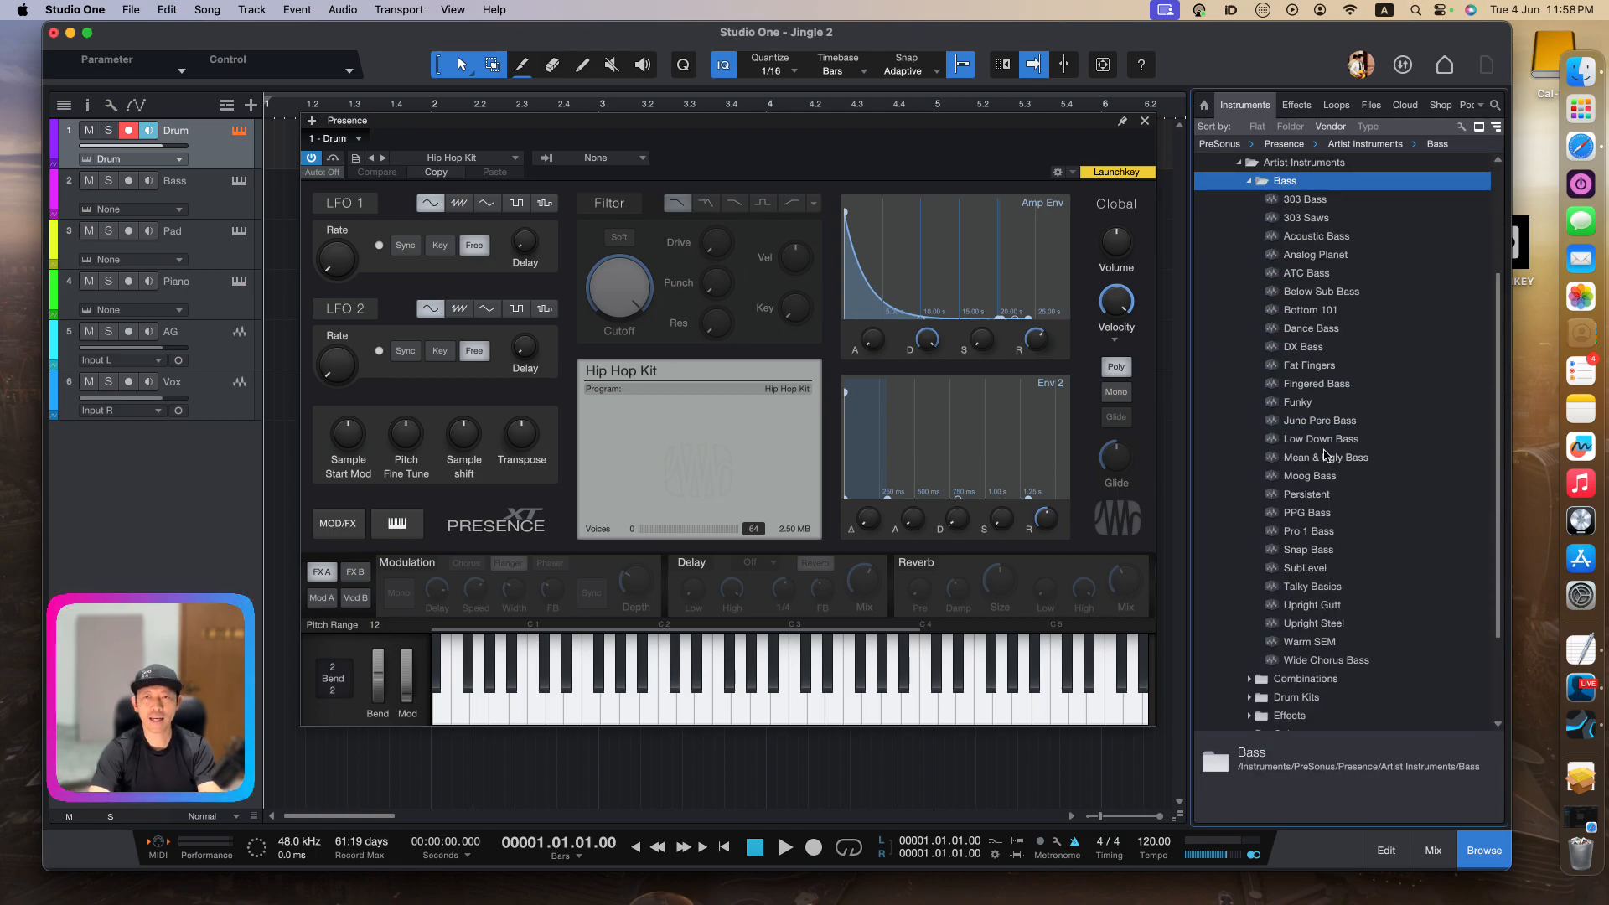
scroll(1304, 295, "up", 4)
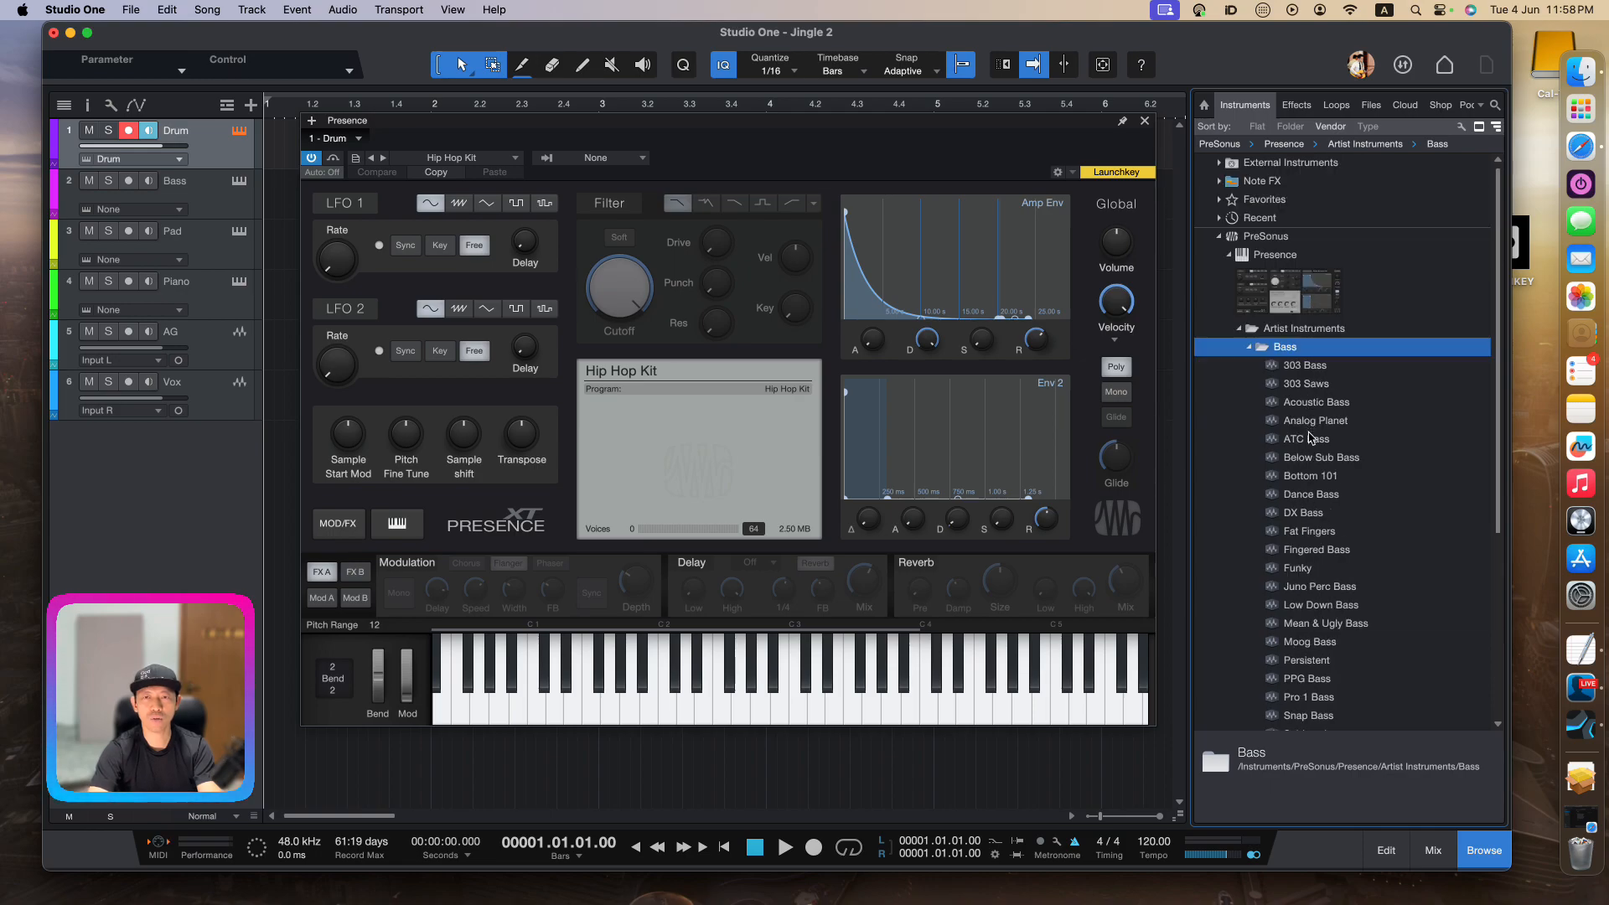
left_click(1312, 484)
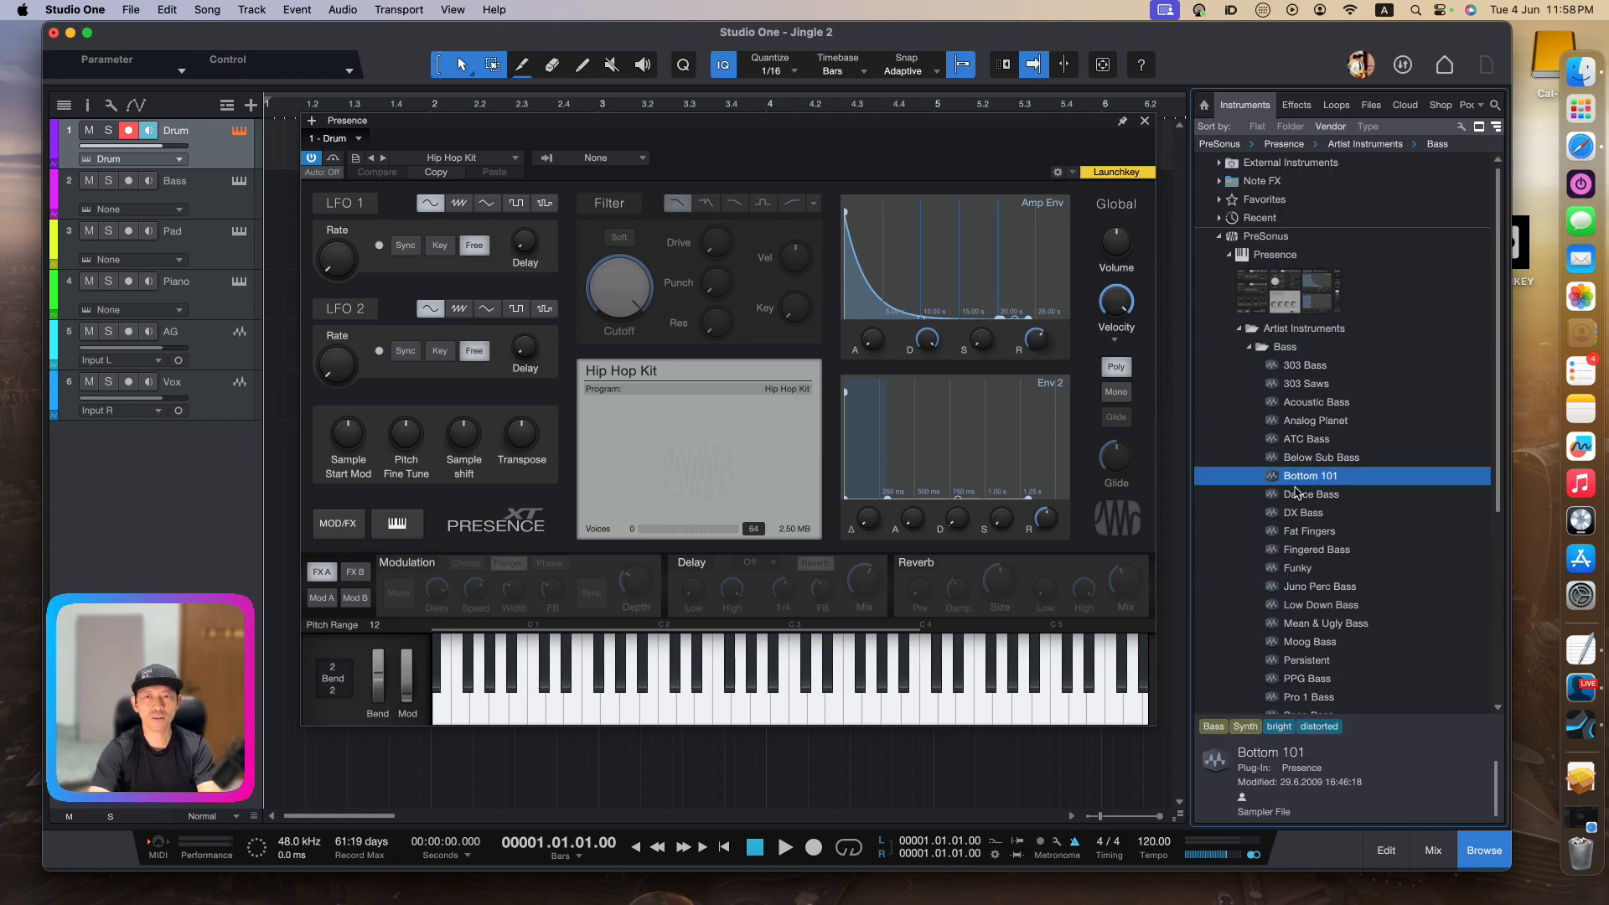
left_click_drag(1308, 486, 175, 209)
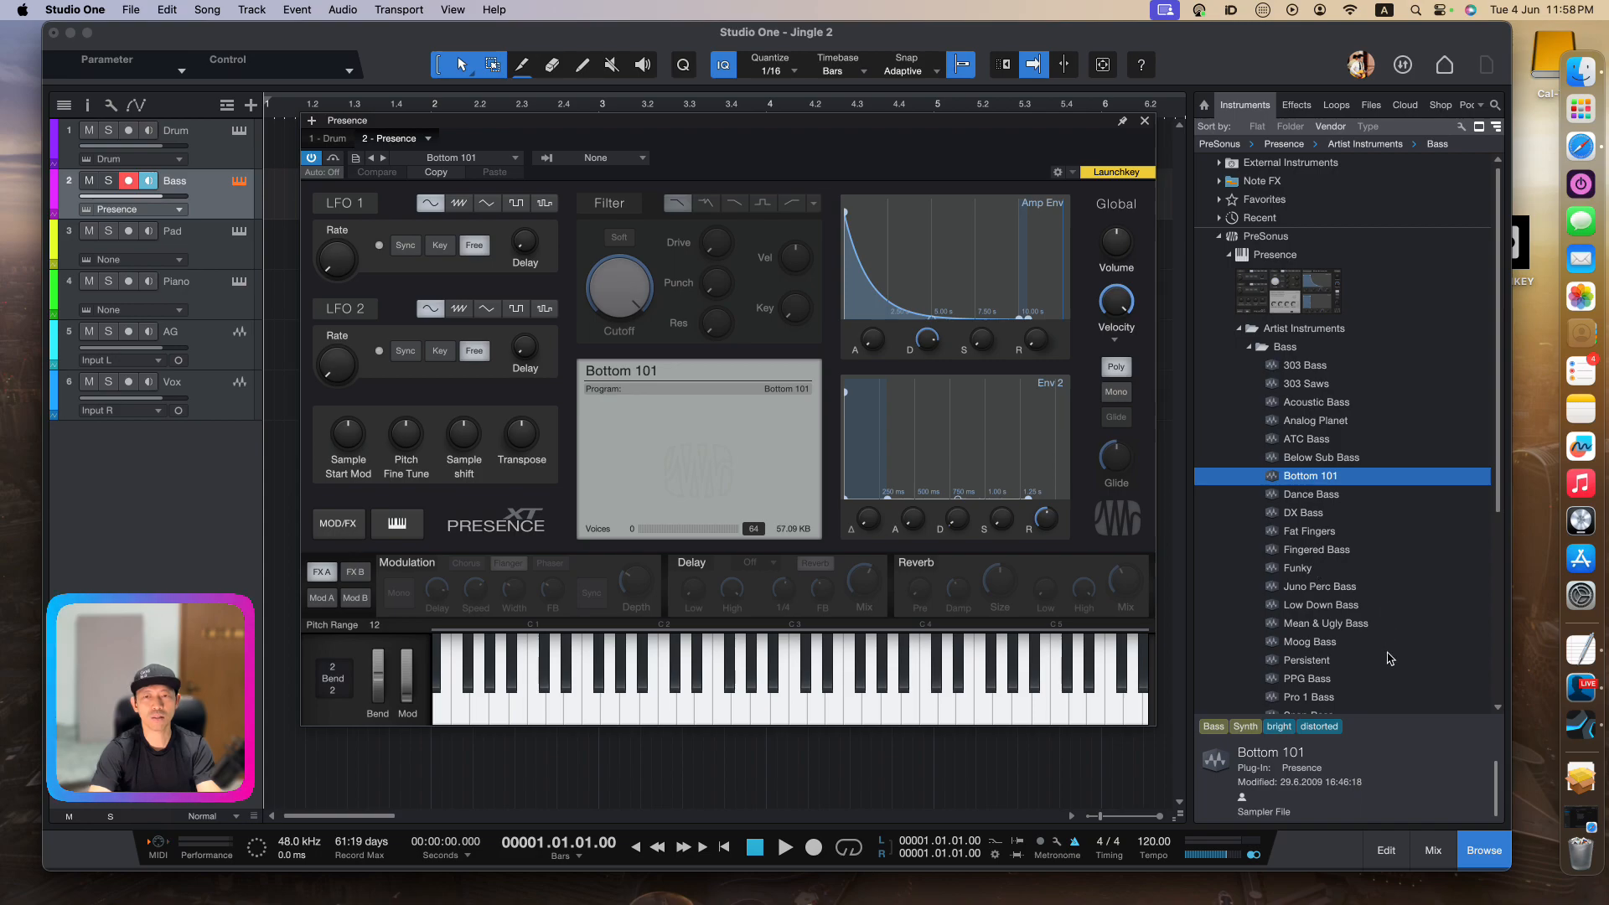
Rename the Presence instrument holding the Bottom 101 preset to Bass
key("super+Tab")
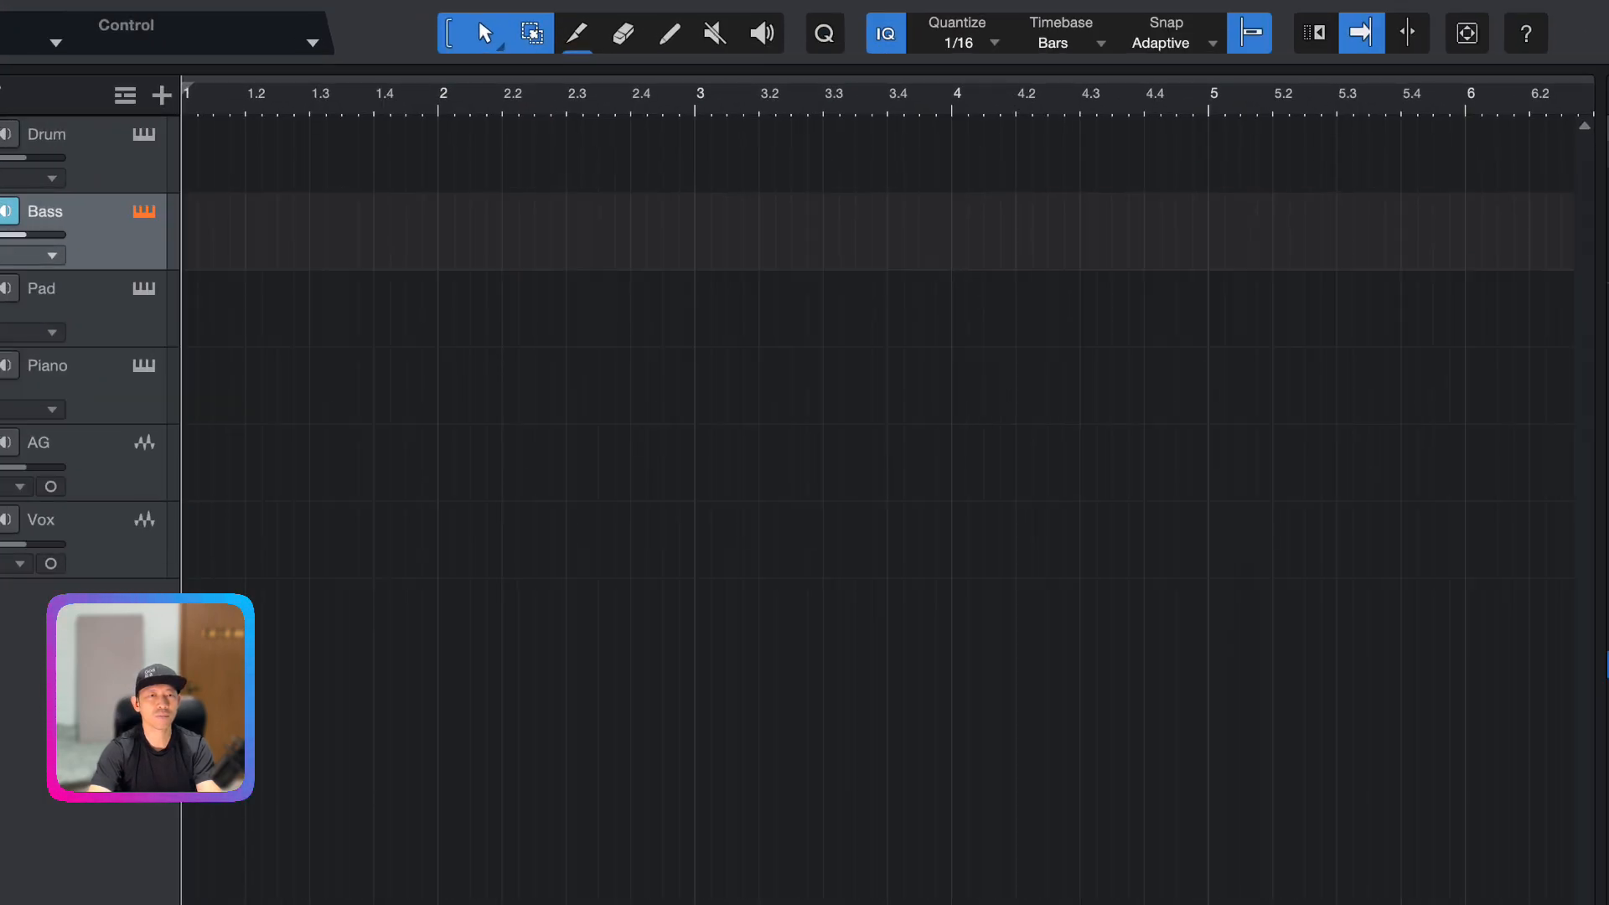
key("super+Tab")
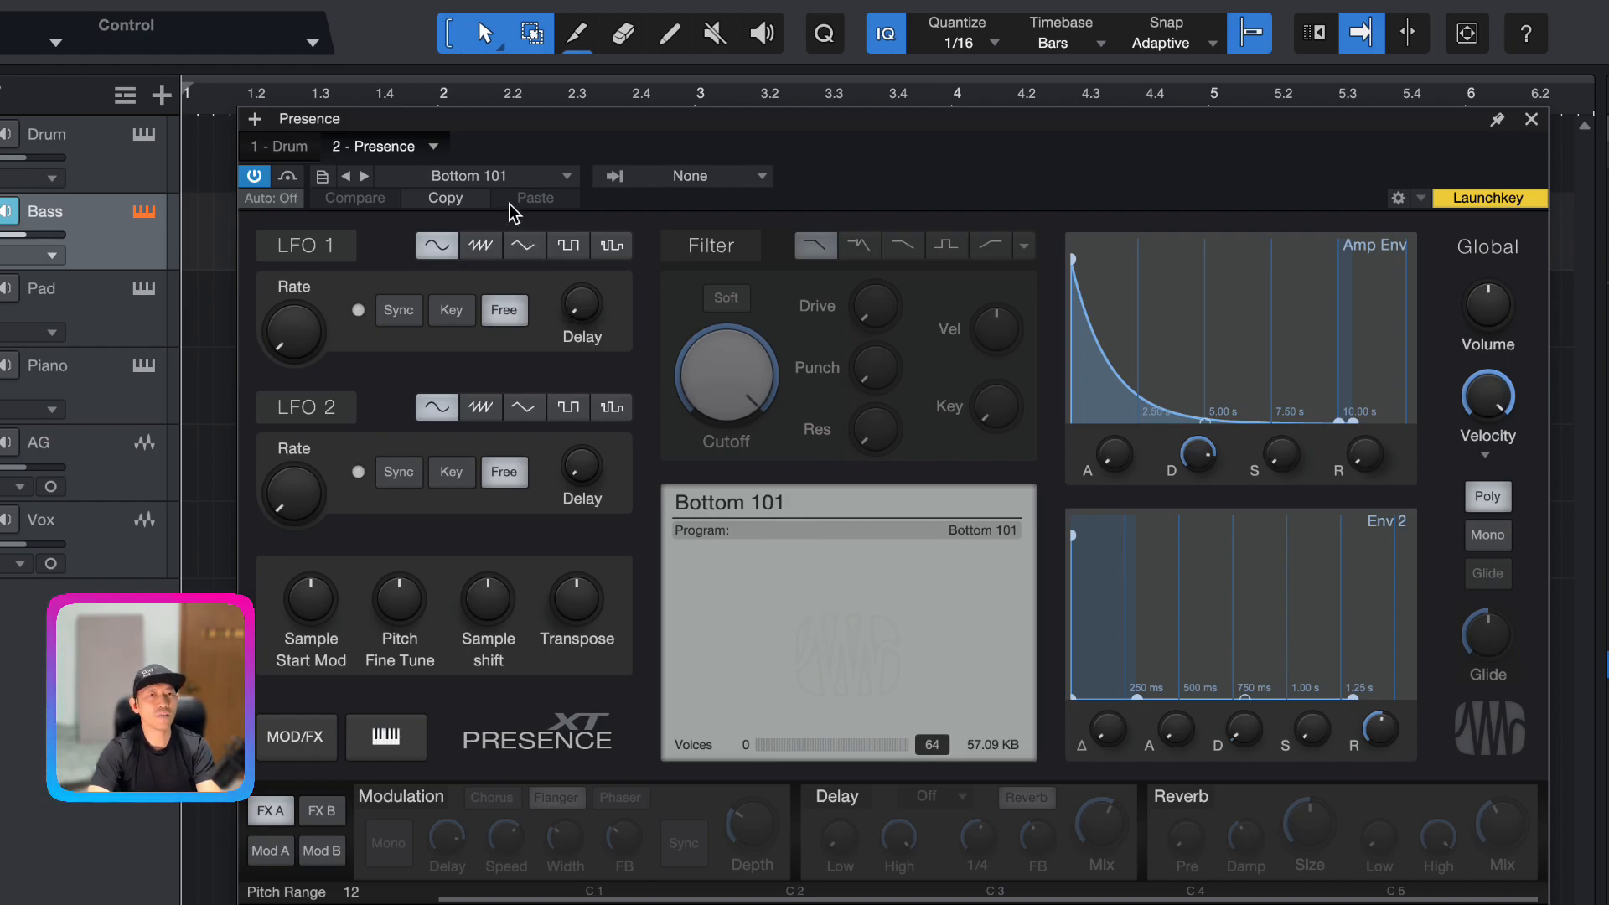
left_click(312, 151)
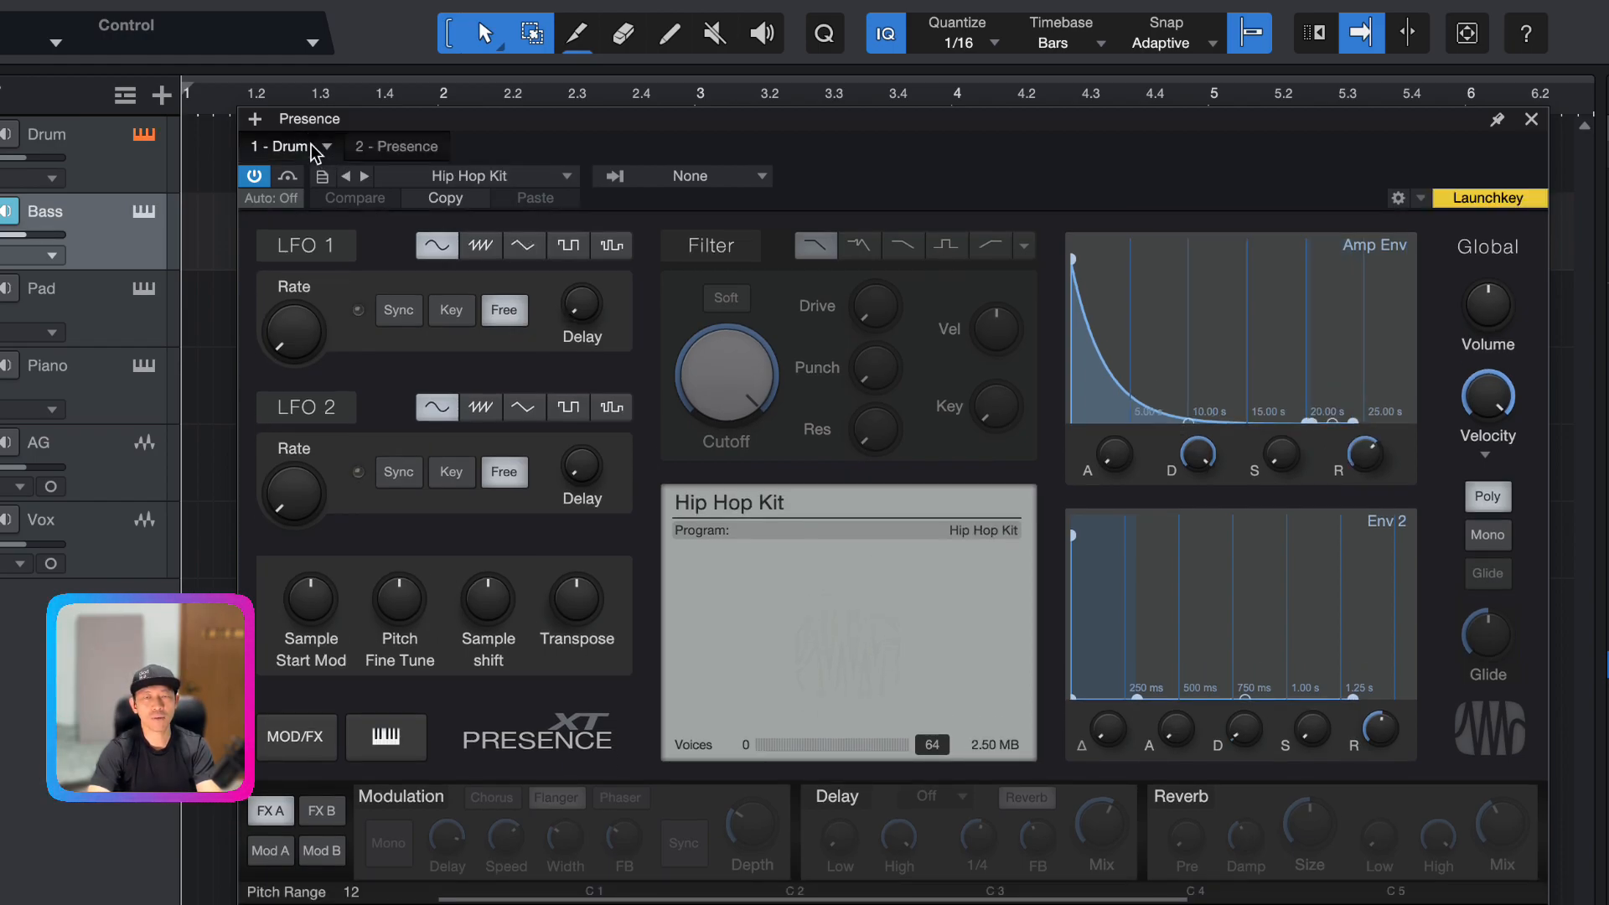
left_click(388, 153)
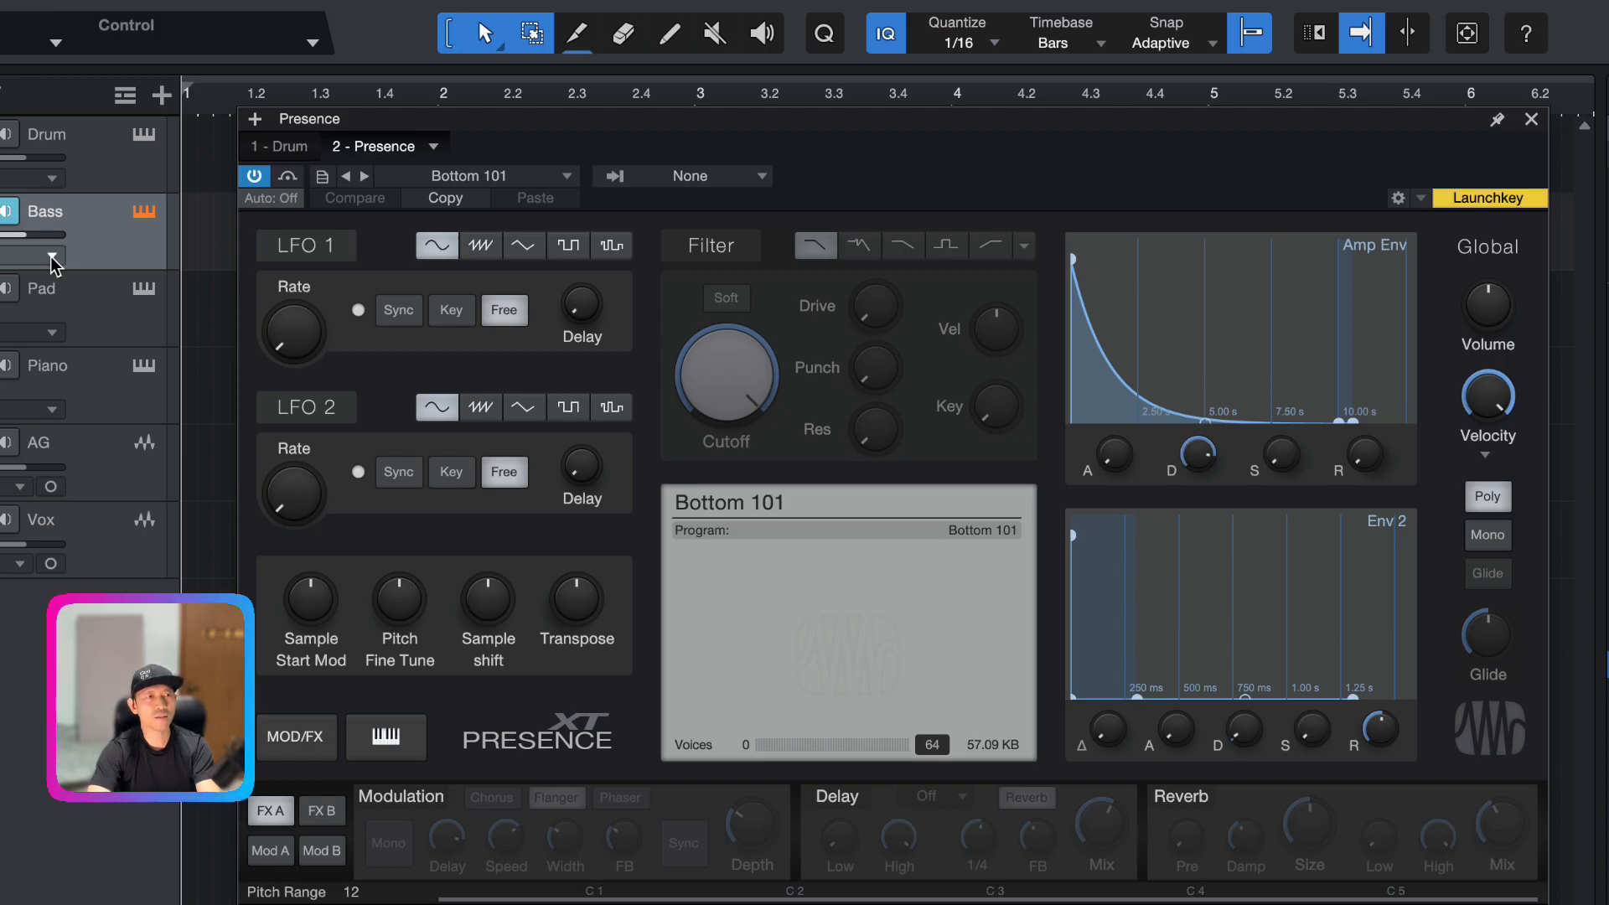
left_click(433, 148)
left_click(439, 179)
type("Bass")
key("Return")
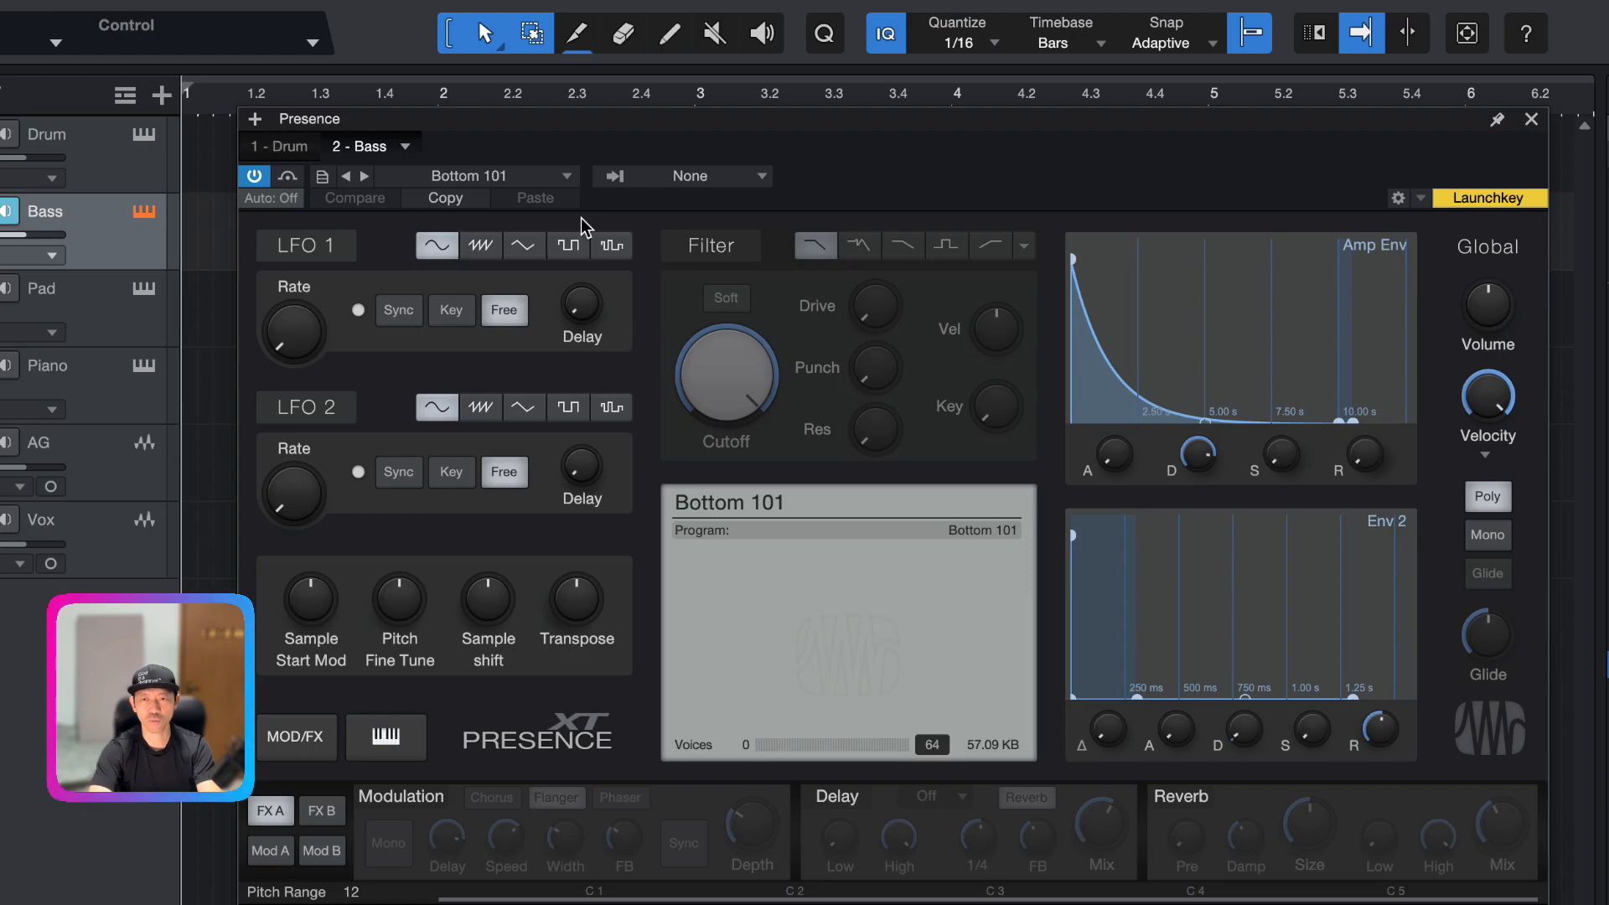
key("Escape")
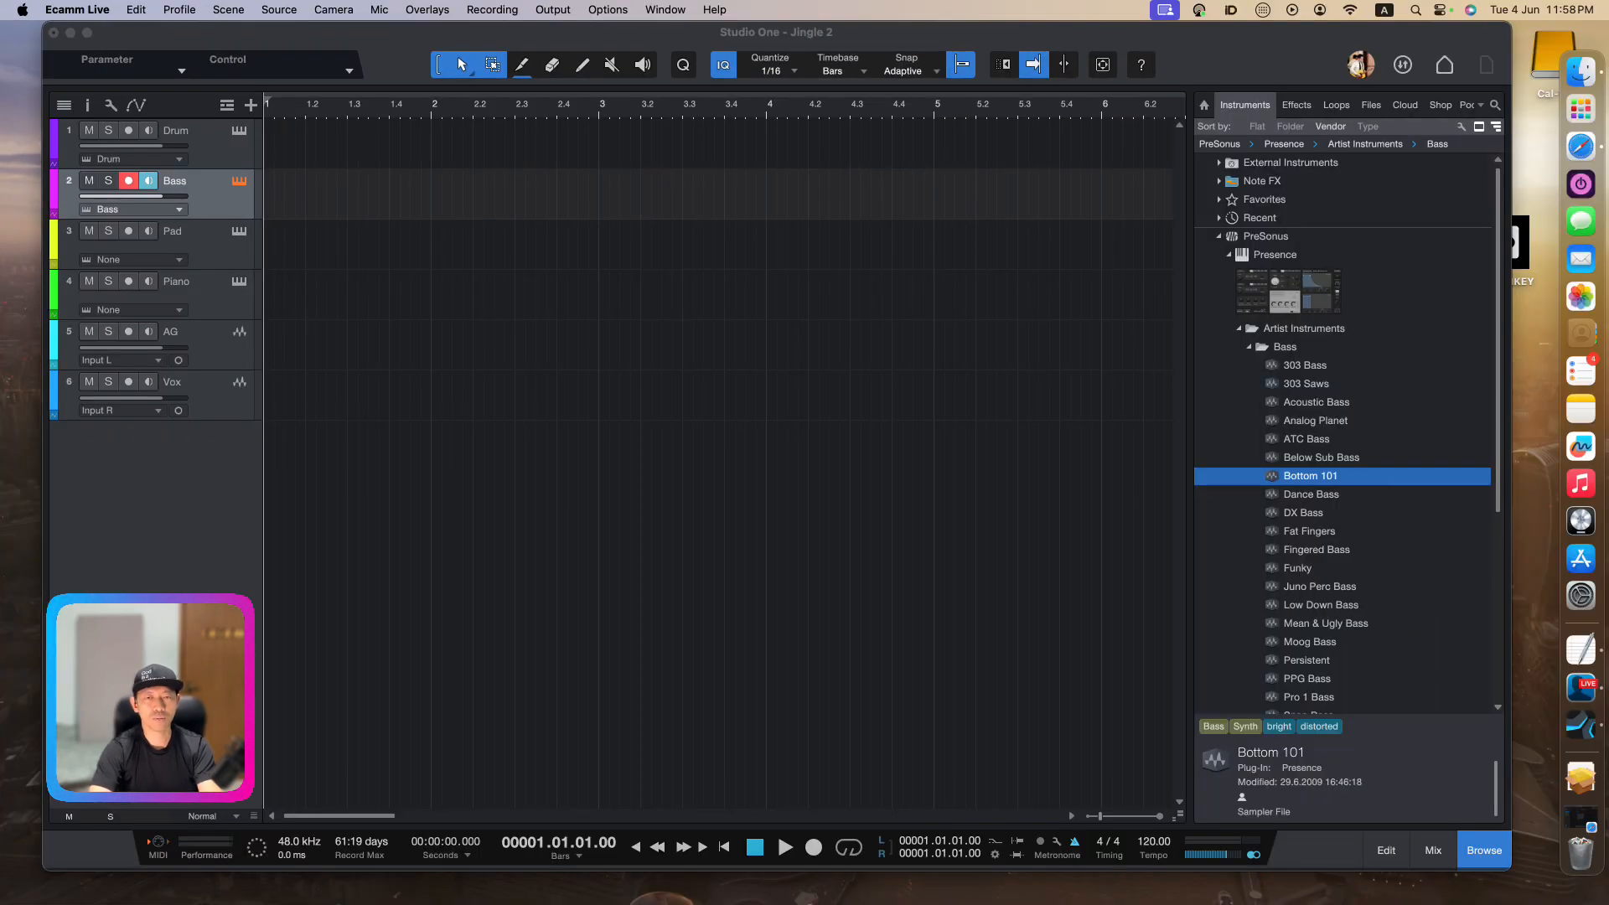
Collapse the Bass folder and load the Oxygen preset from Presence's Synths folder onto the Pad track
key("shift+F11")
left_click(1250, 348)
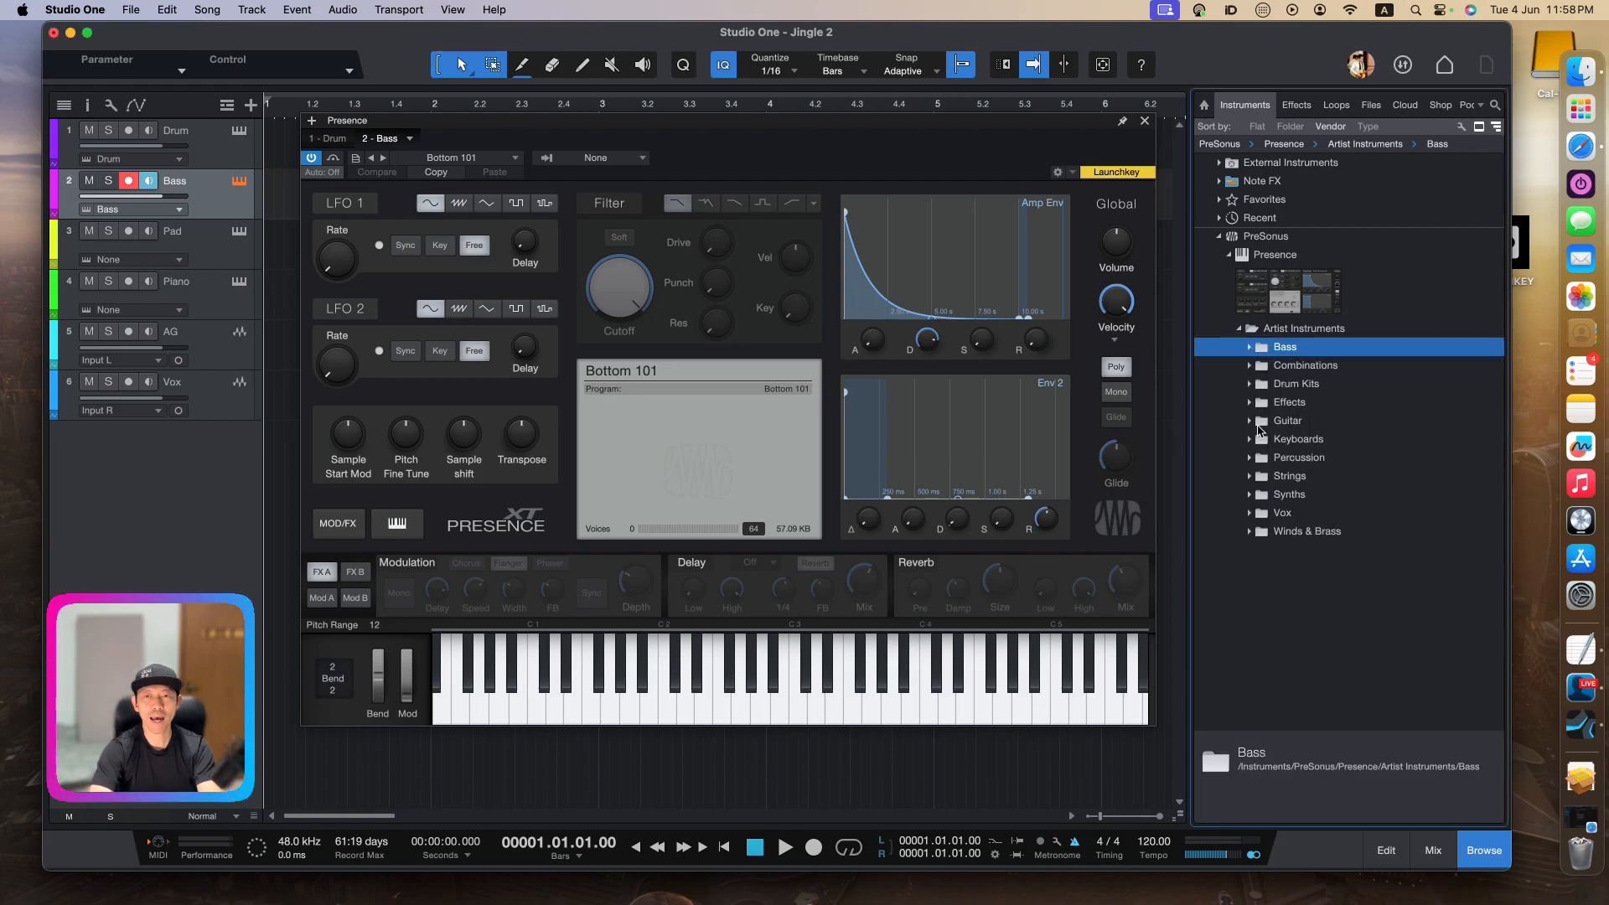
left_click(1249, 495)
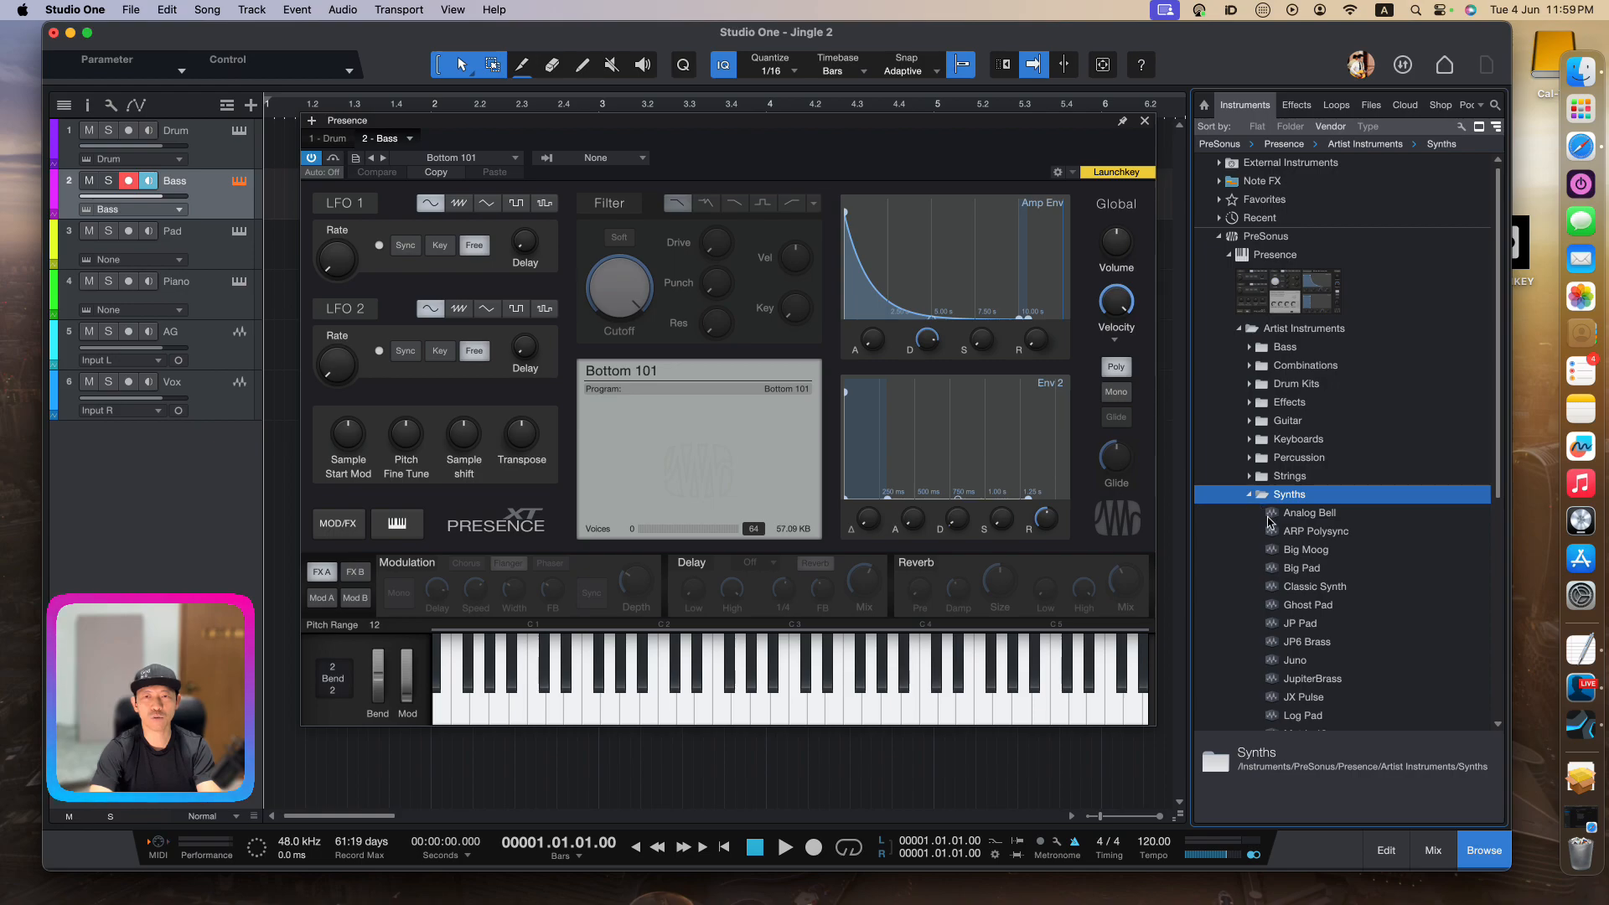
scroll(1272, 523, "down", 10)
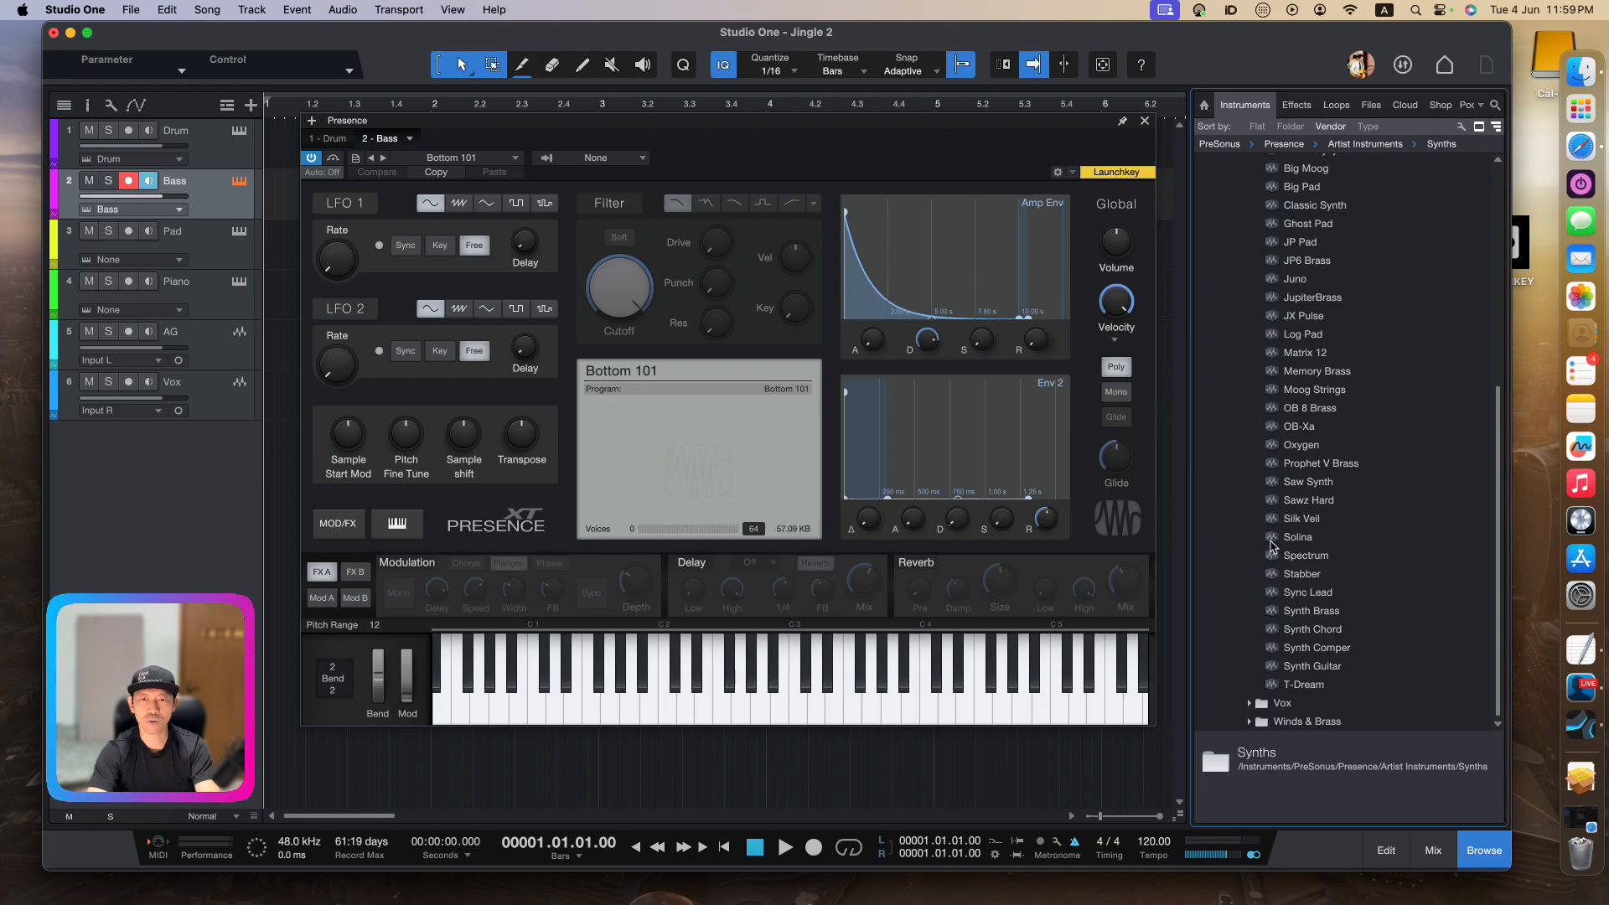
left_click(1290, 485)
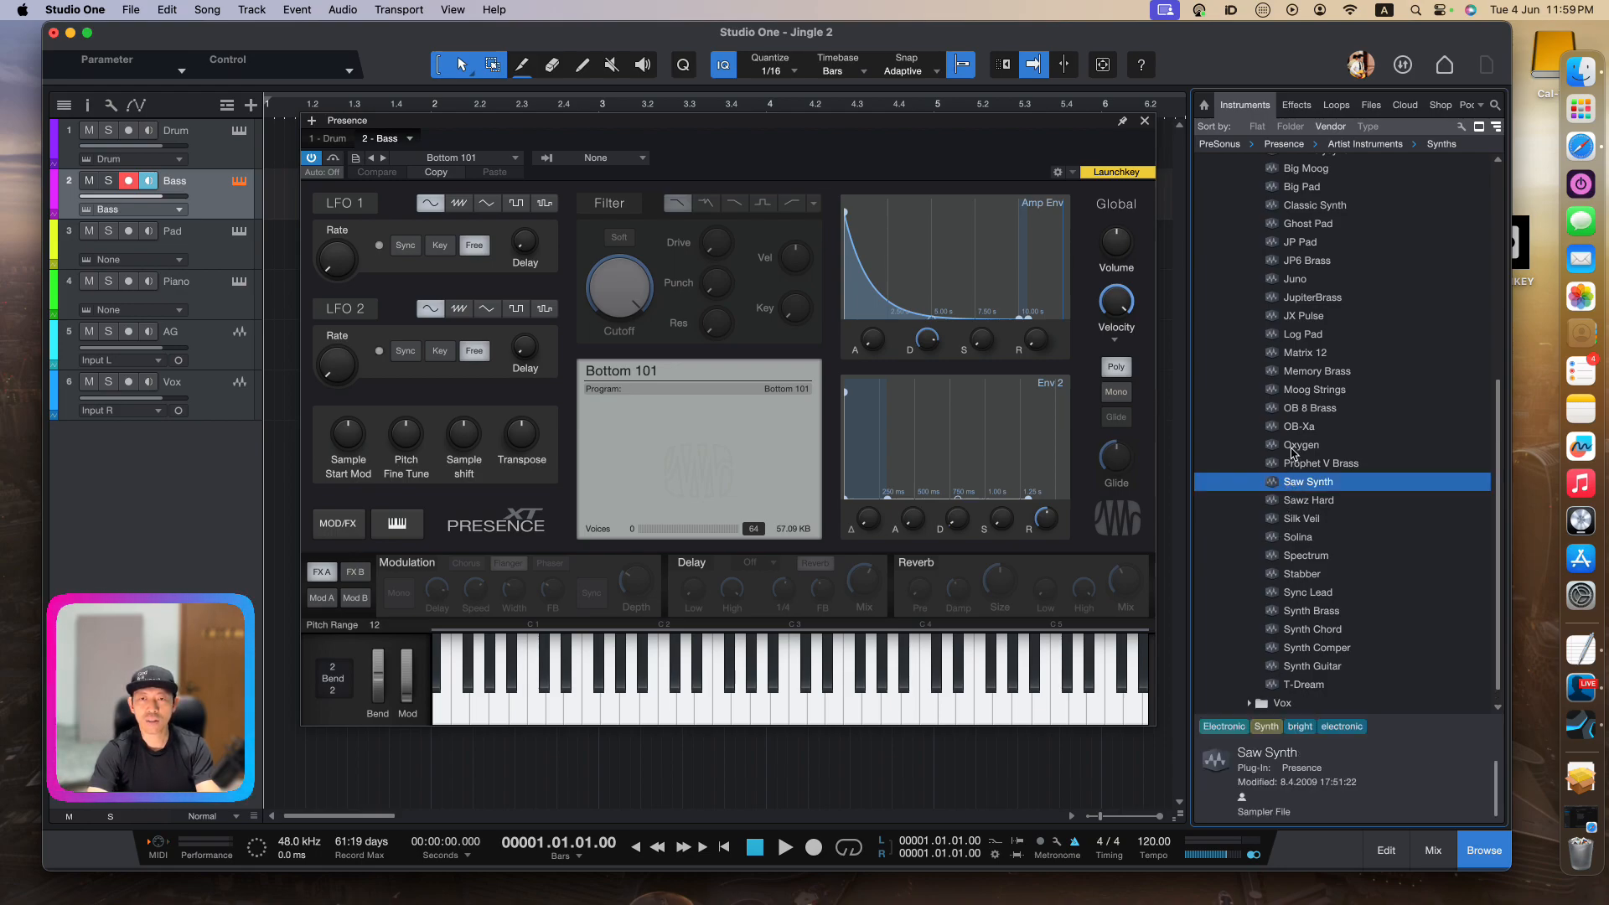
left_click(1301, 445)
left_click(1301, 428)
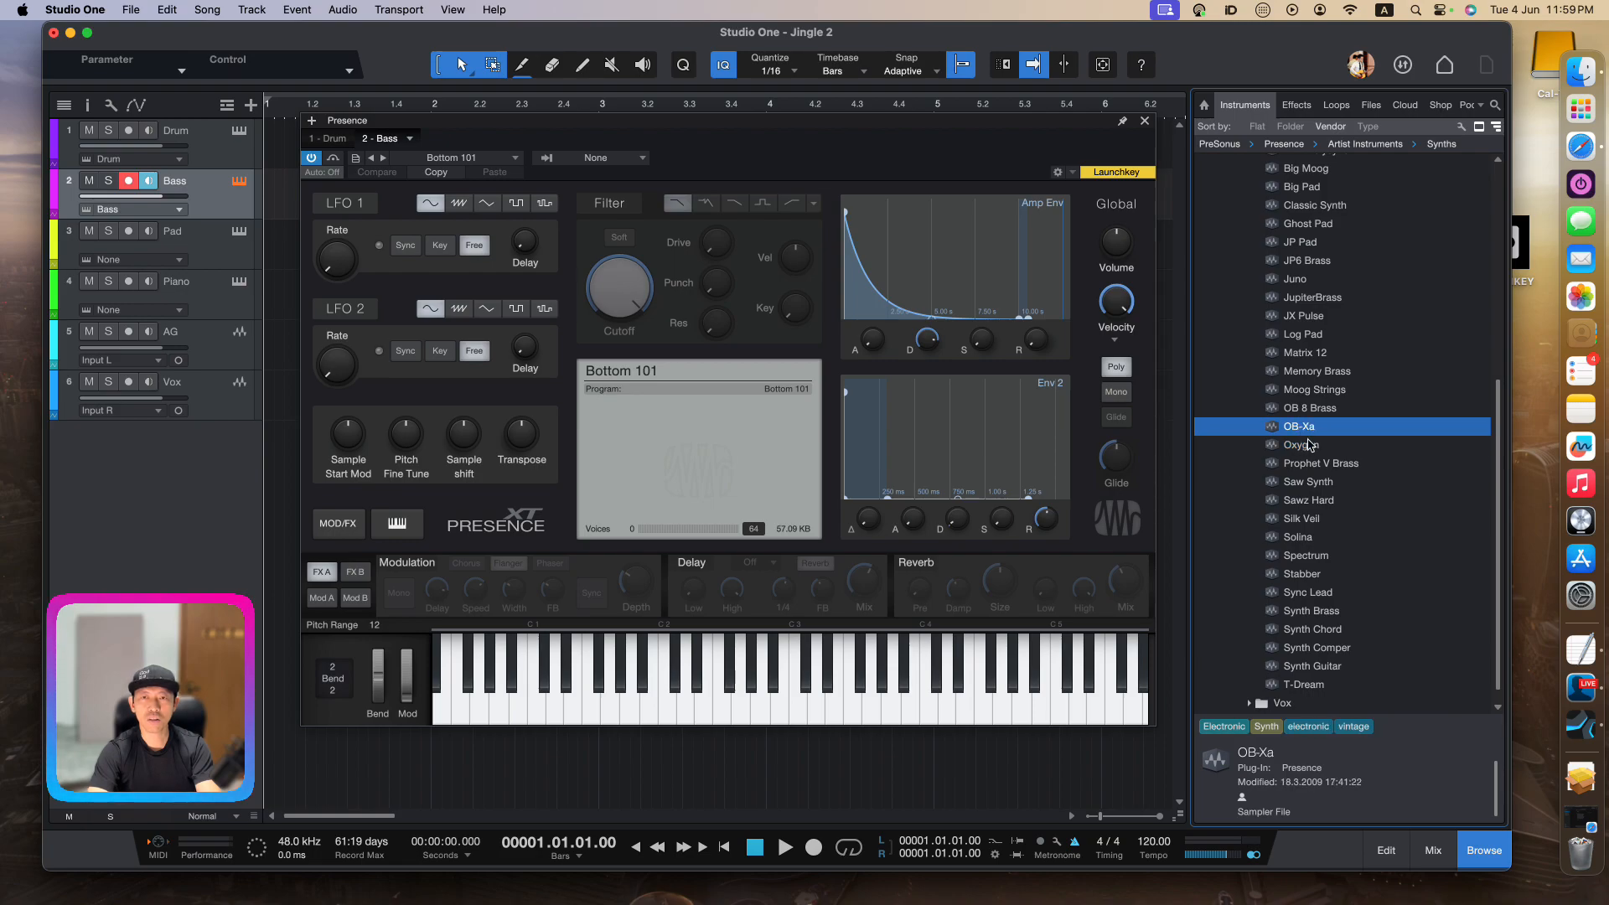
left_click(1312, 445)
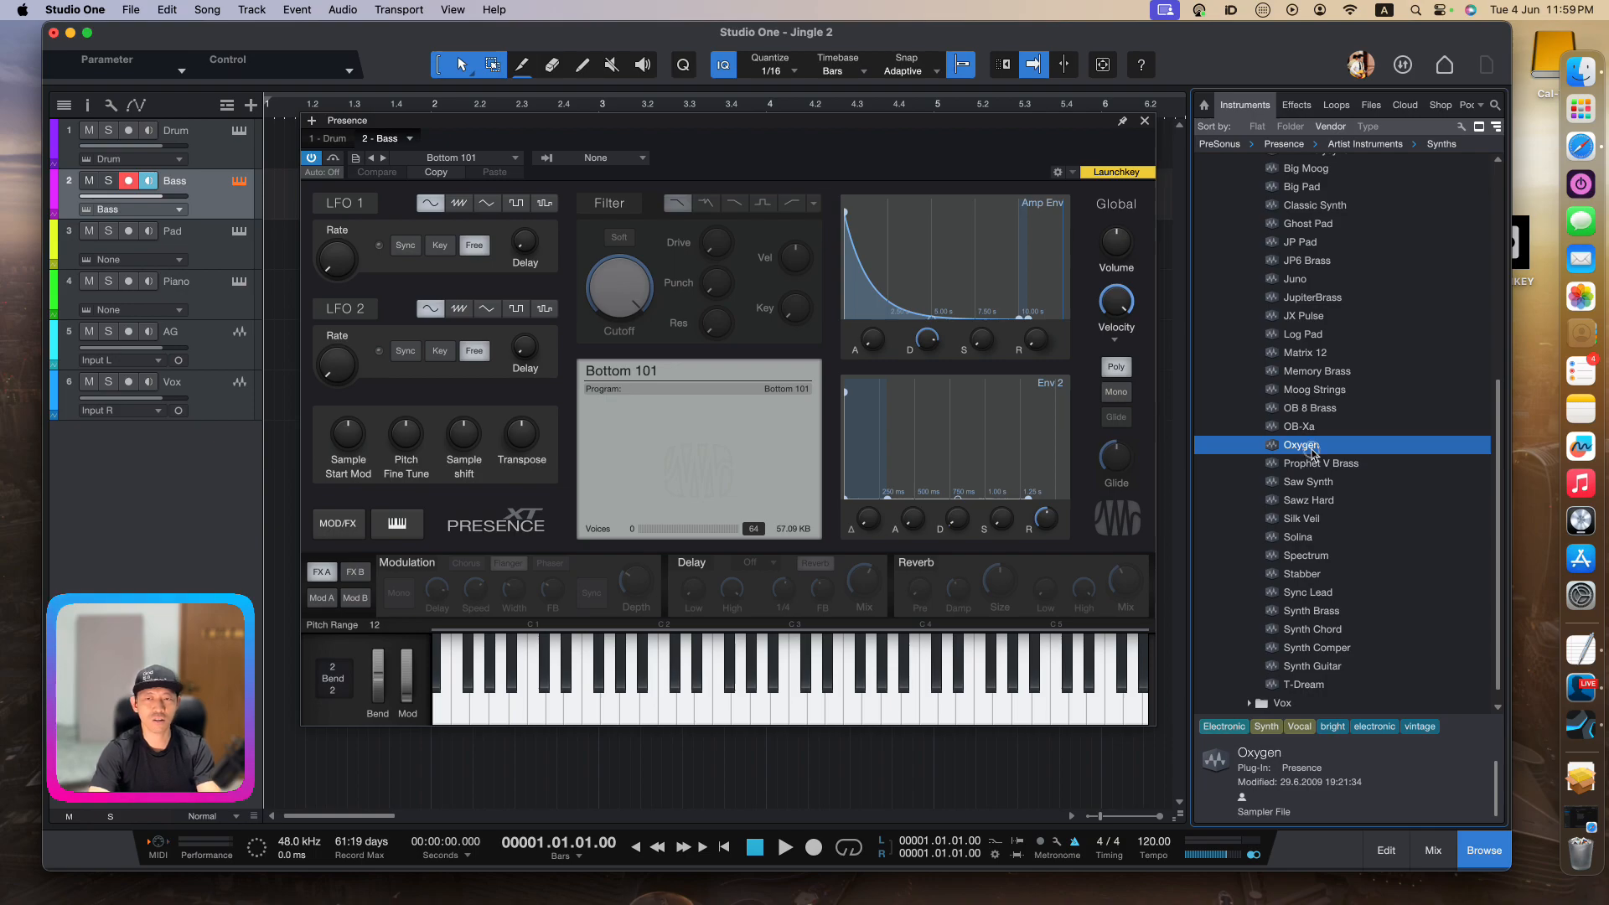
left_click_drag(1312, 451, 218, 245)
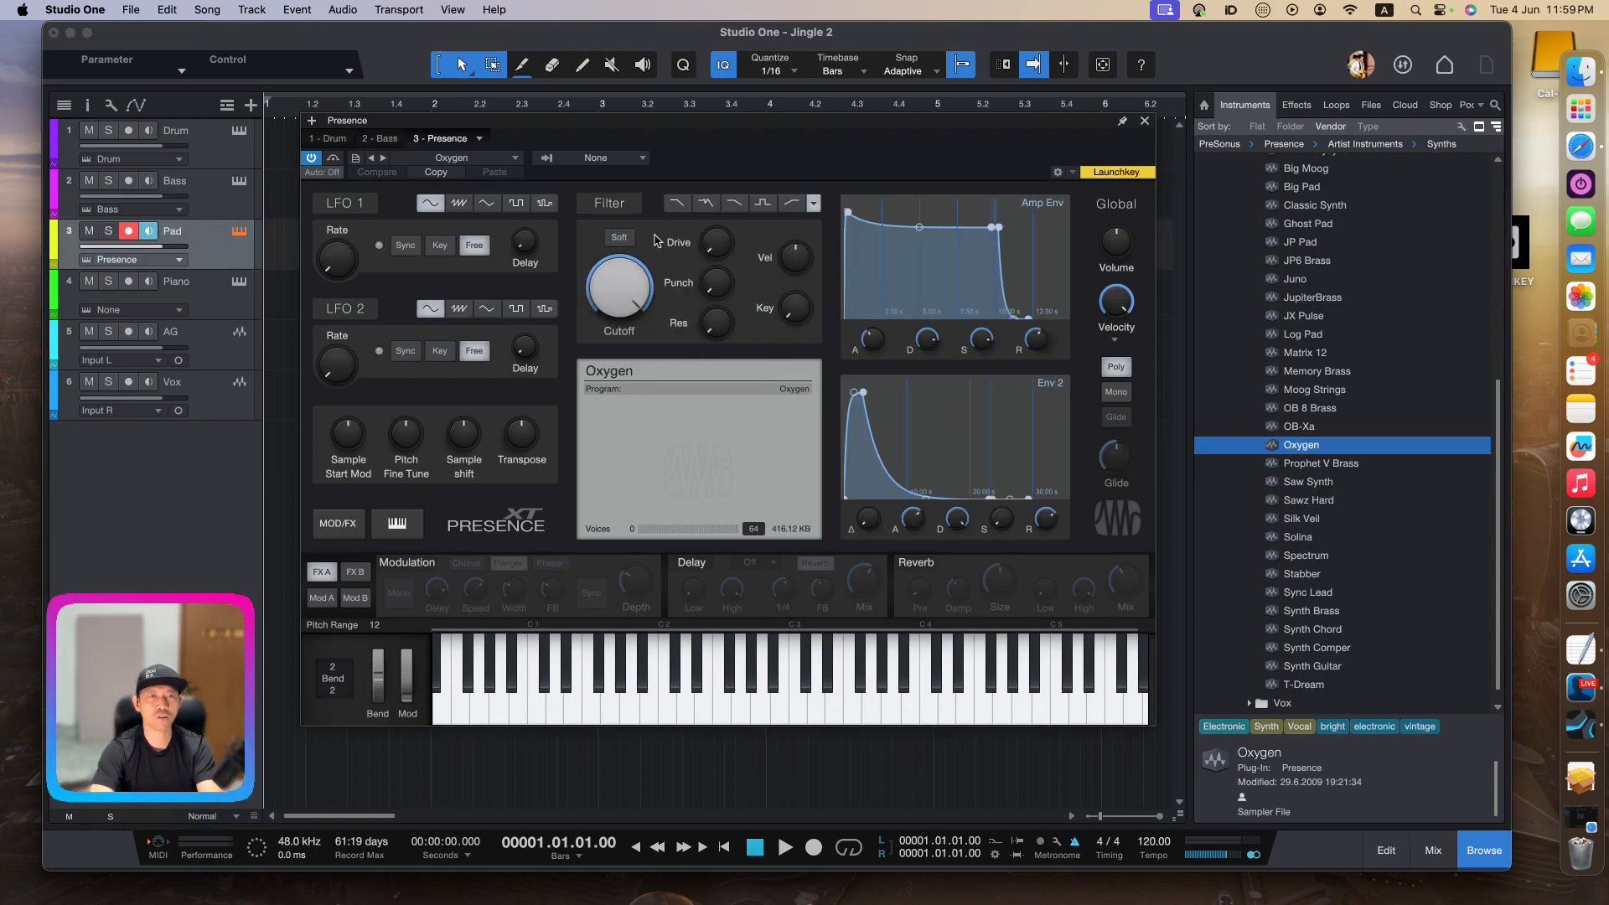
Rename the Presence instrument holding the Oxygen preset to Pad
left_click(481, 140)
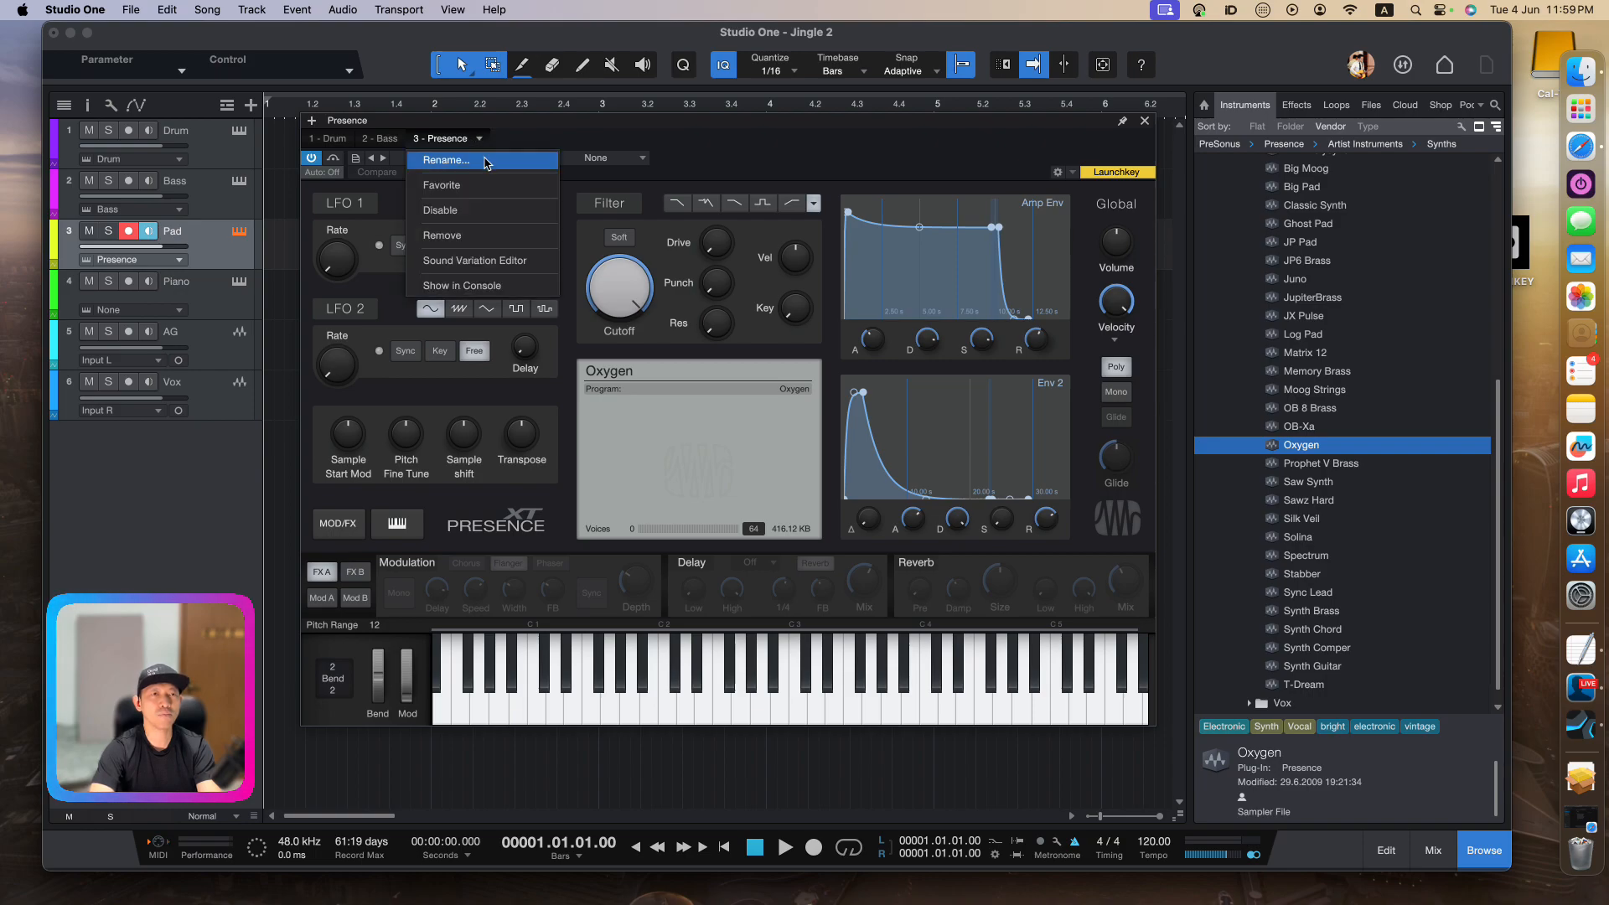
left_click(487, 160)
type("Pad")
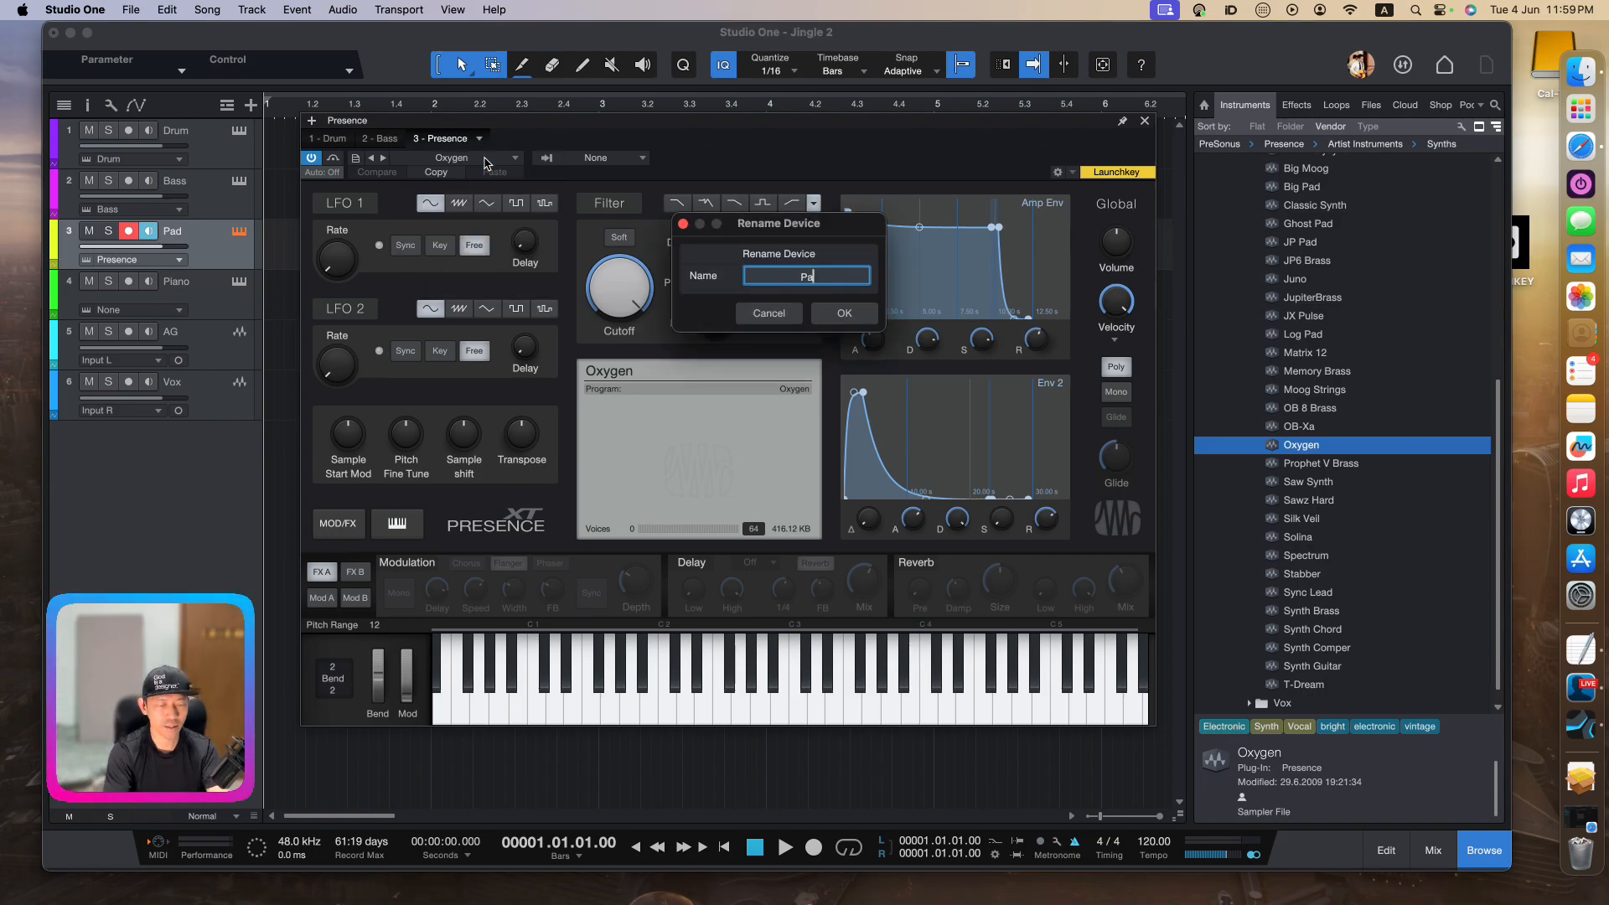
key("Return")
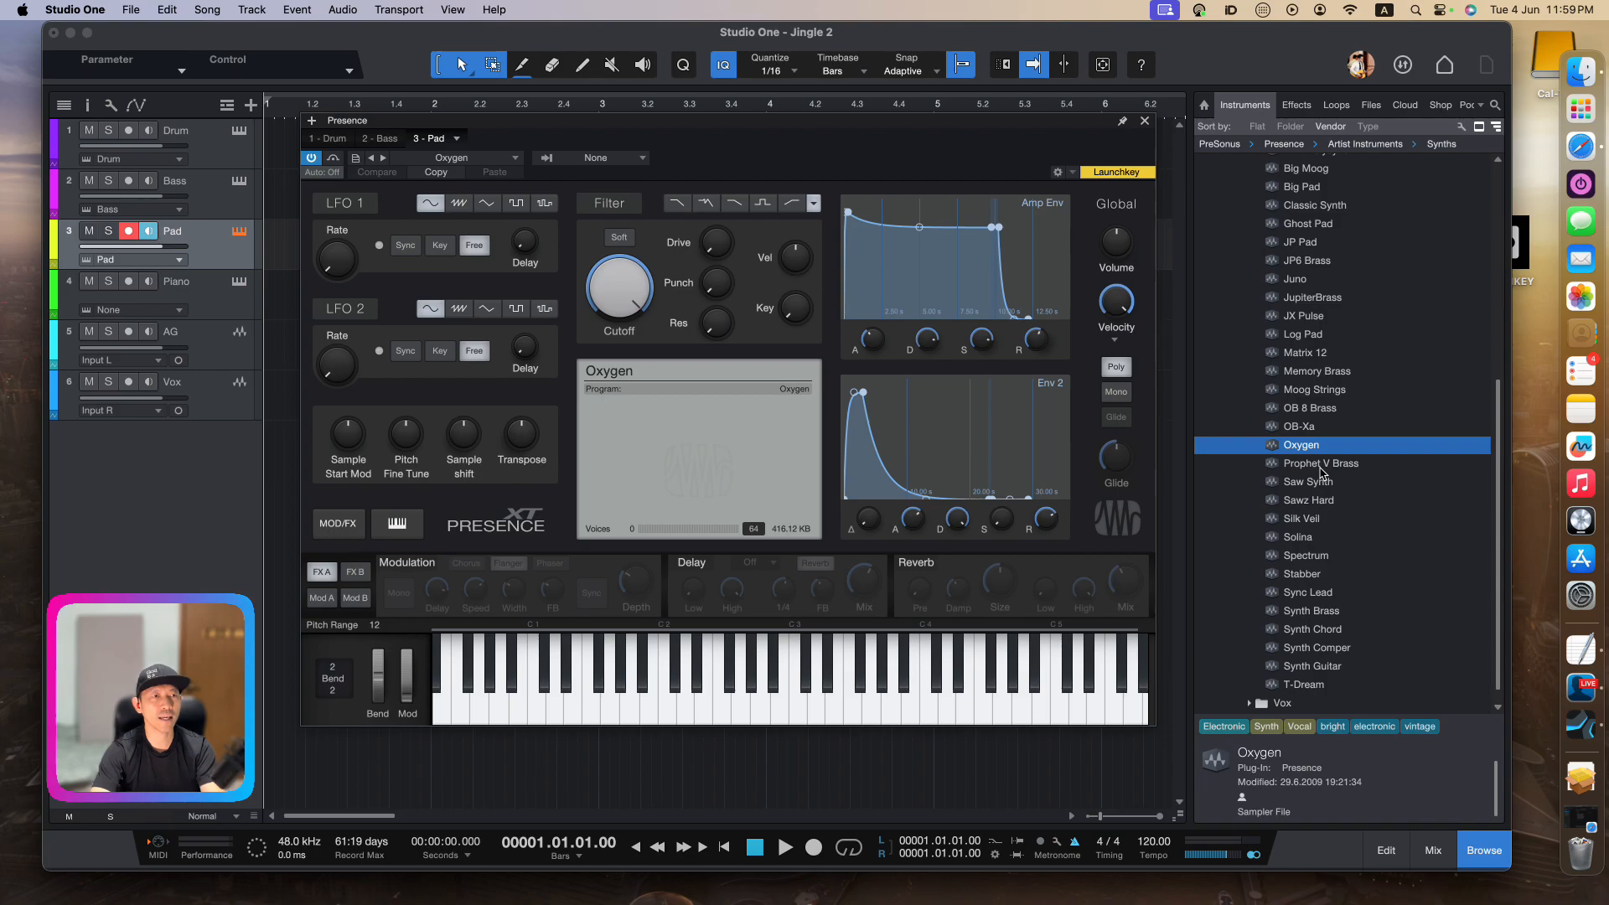
Collapse the Synths folder and load the Rock Piano preset from Presence's Keyboards folder onto the Piano track
scroll(1260, 243, "up", 10)
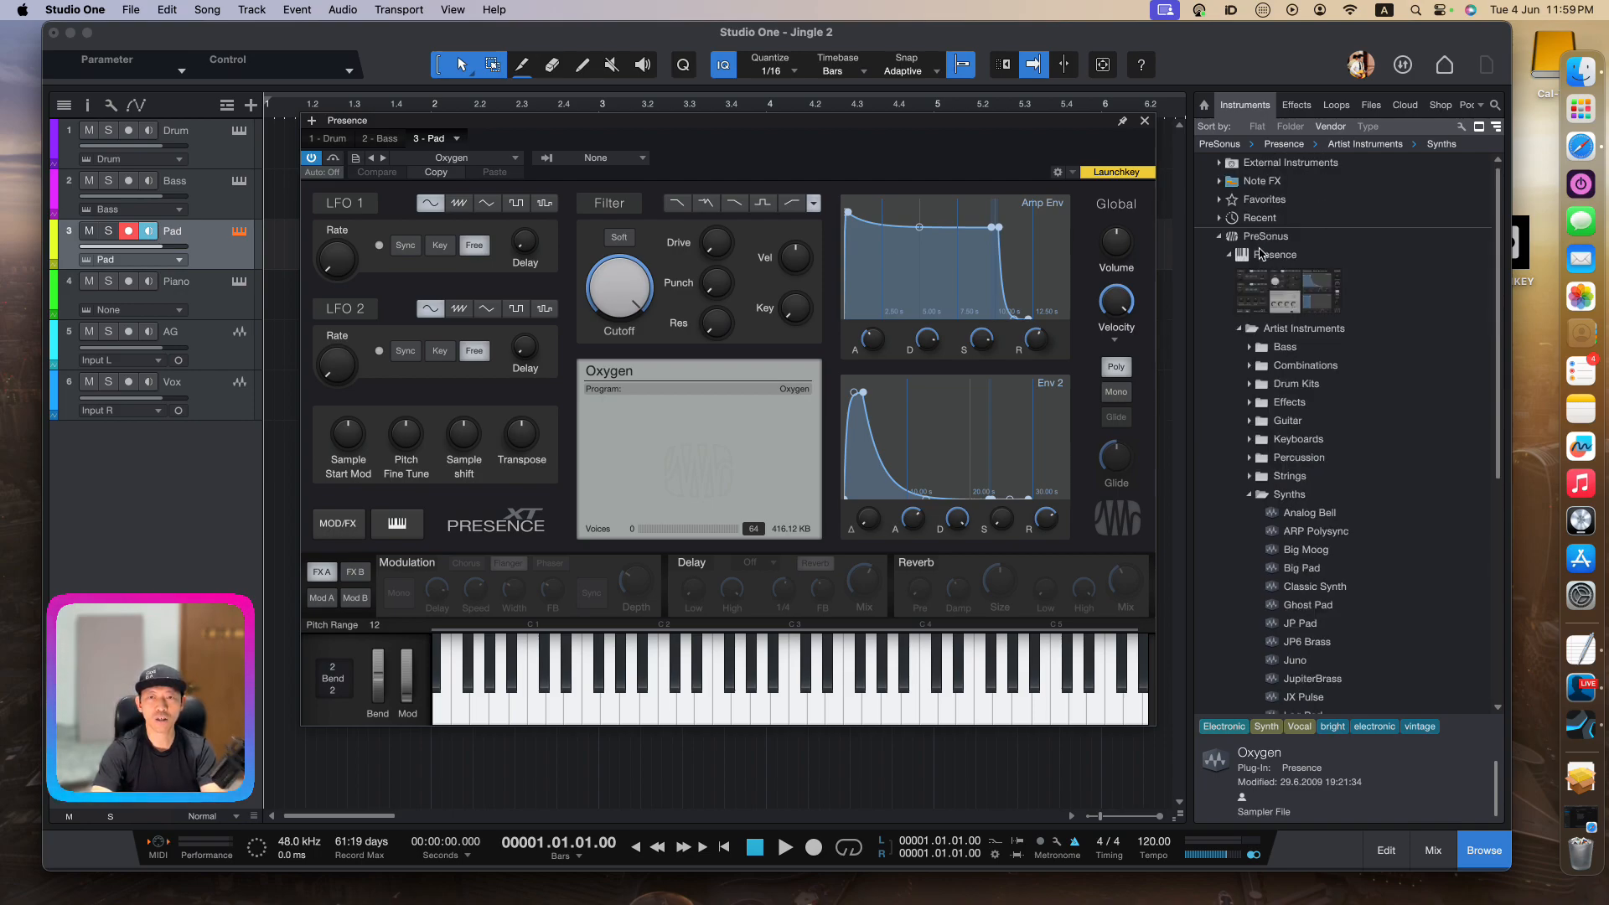
left_click(1249, 495)
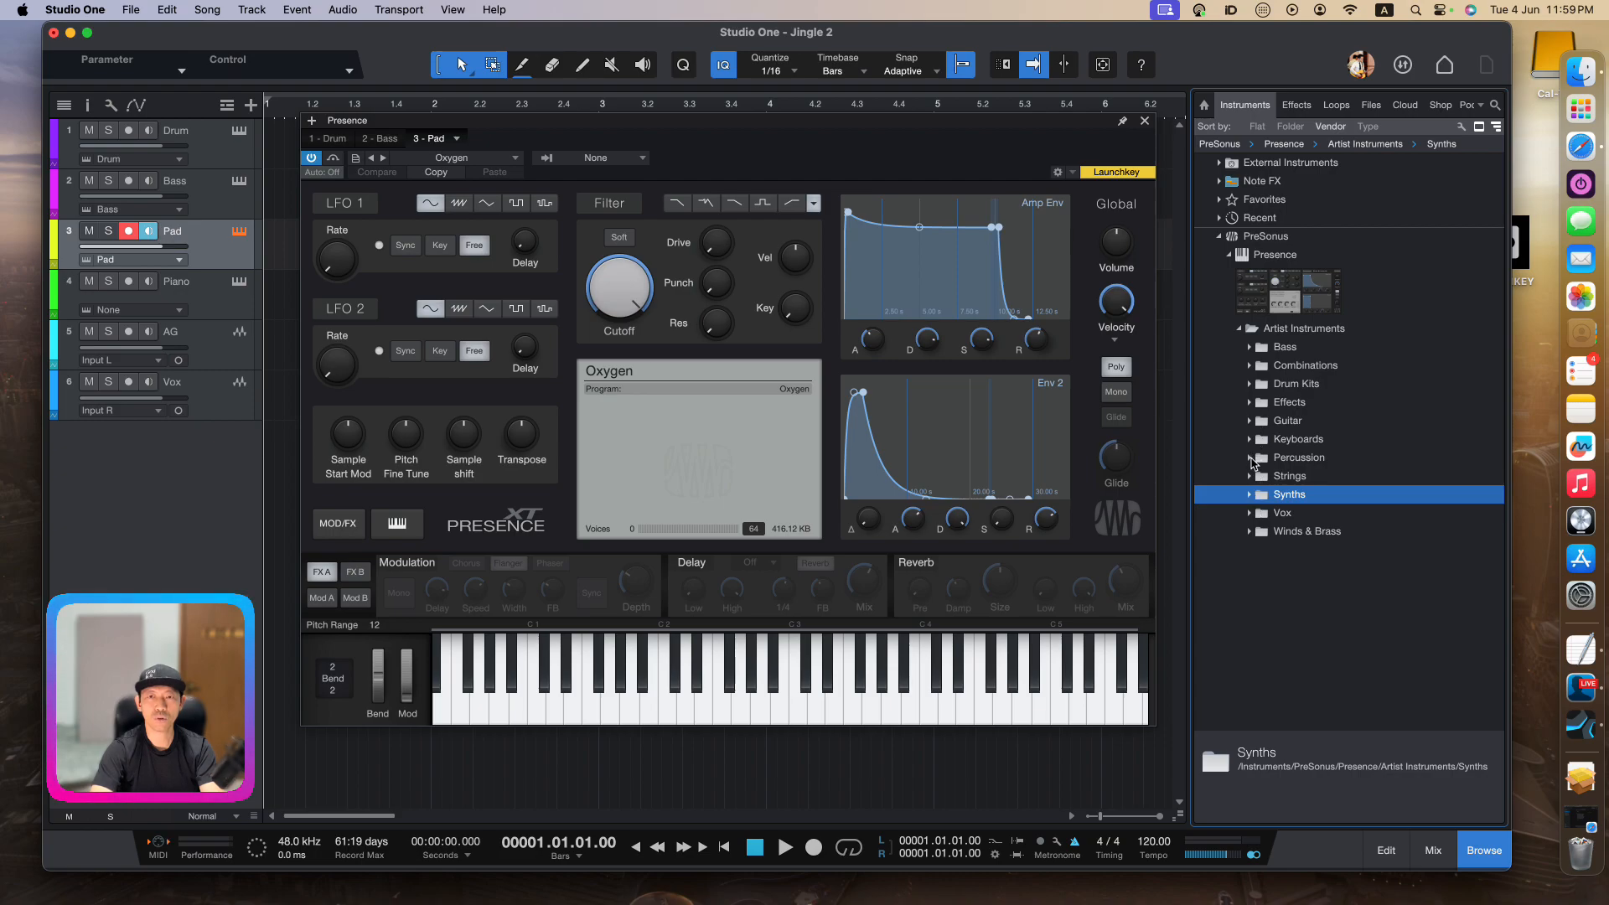
left_click(1250, 441)
scroll(1303, 475, "down", 8)
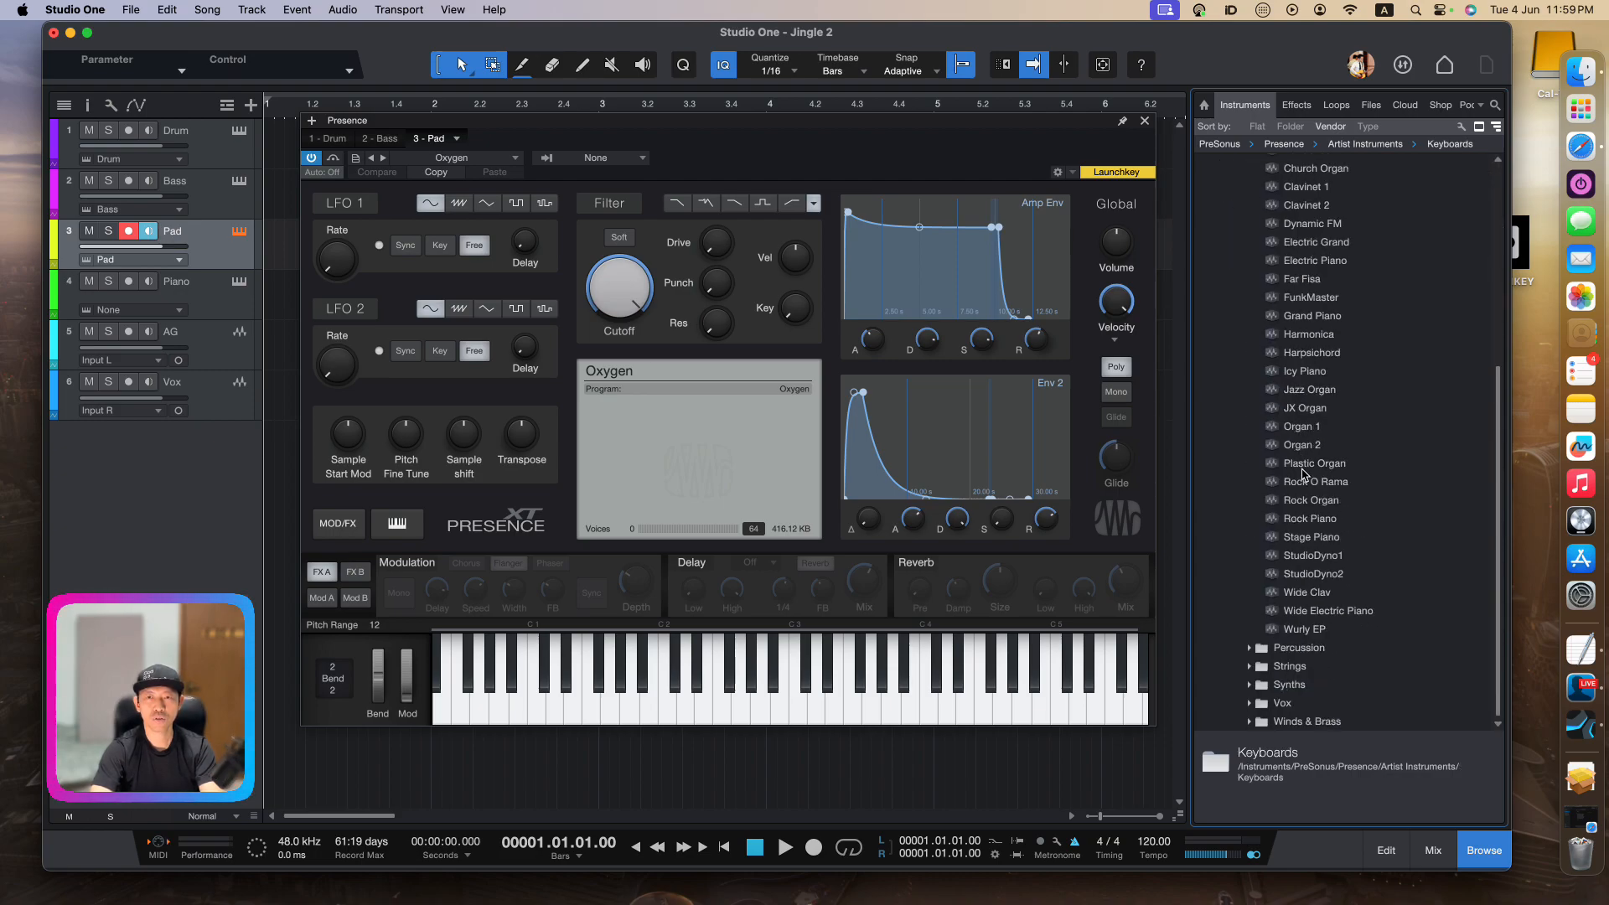
left_click(1291, 523)
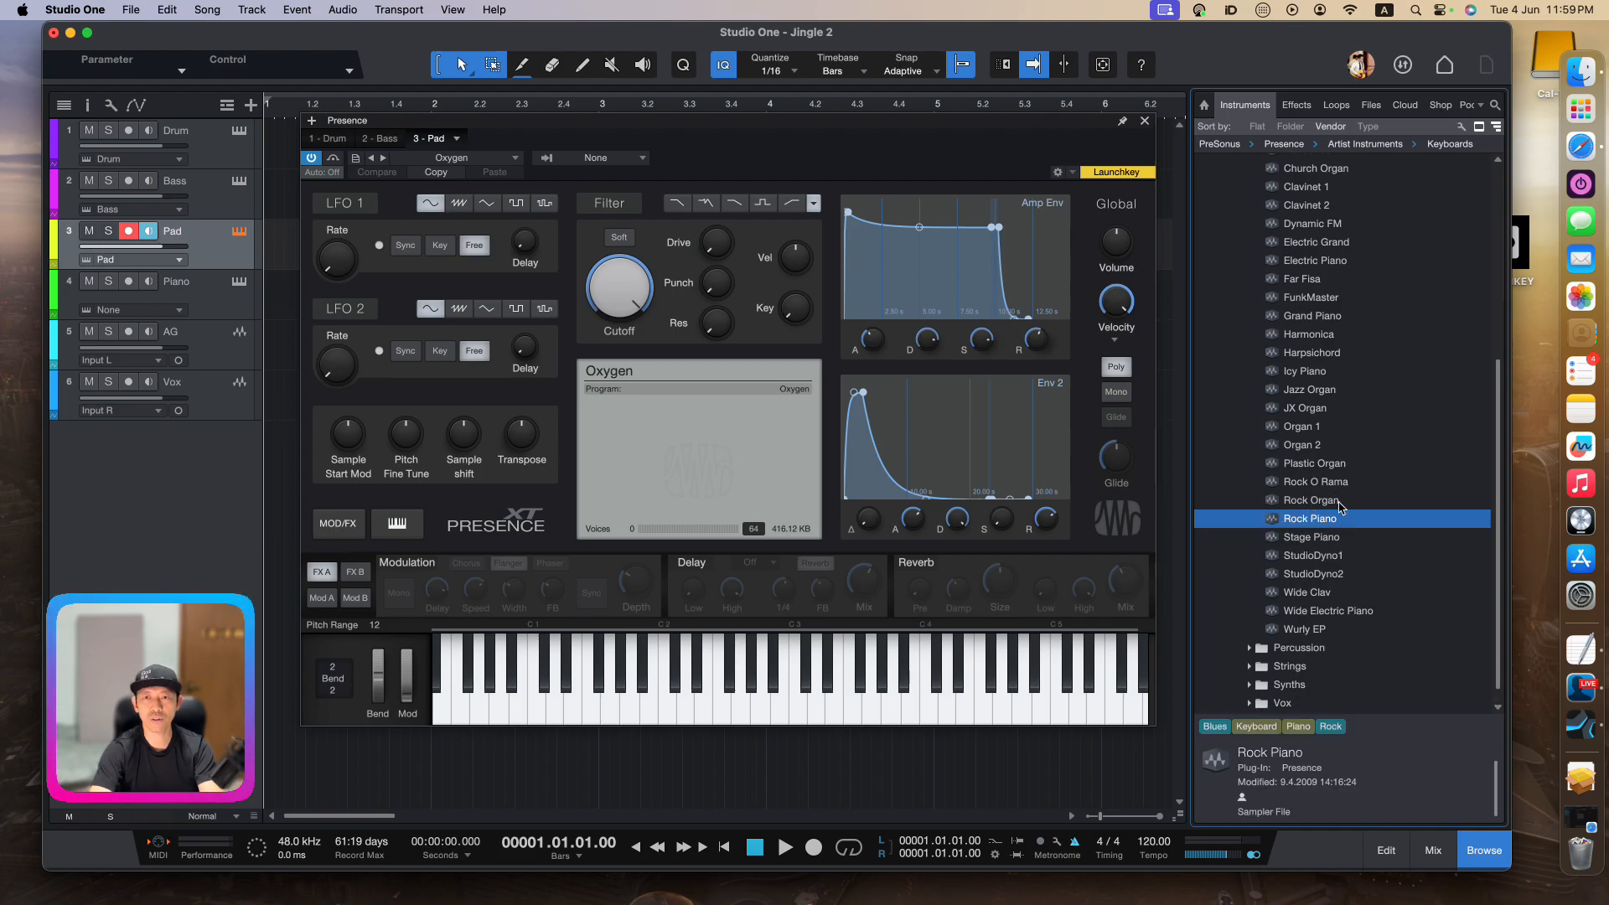
key("Up")
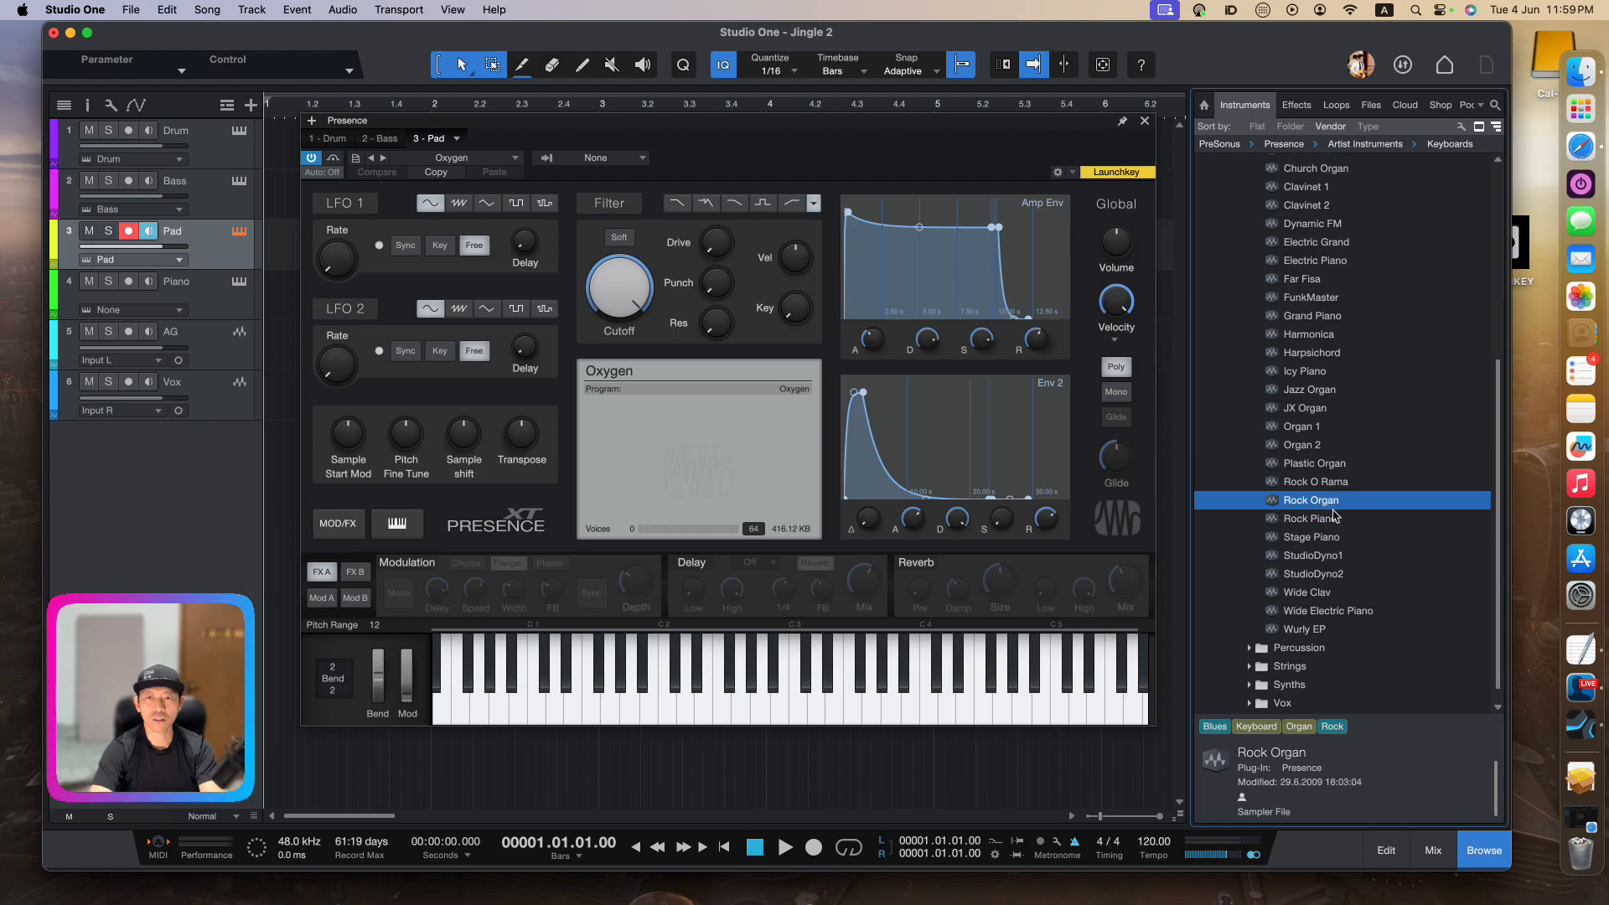
key("Down")
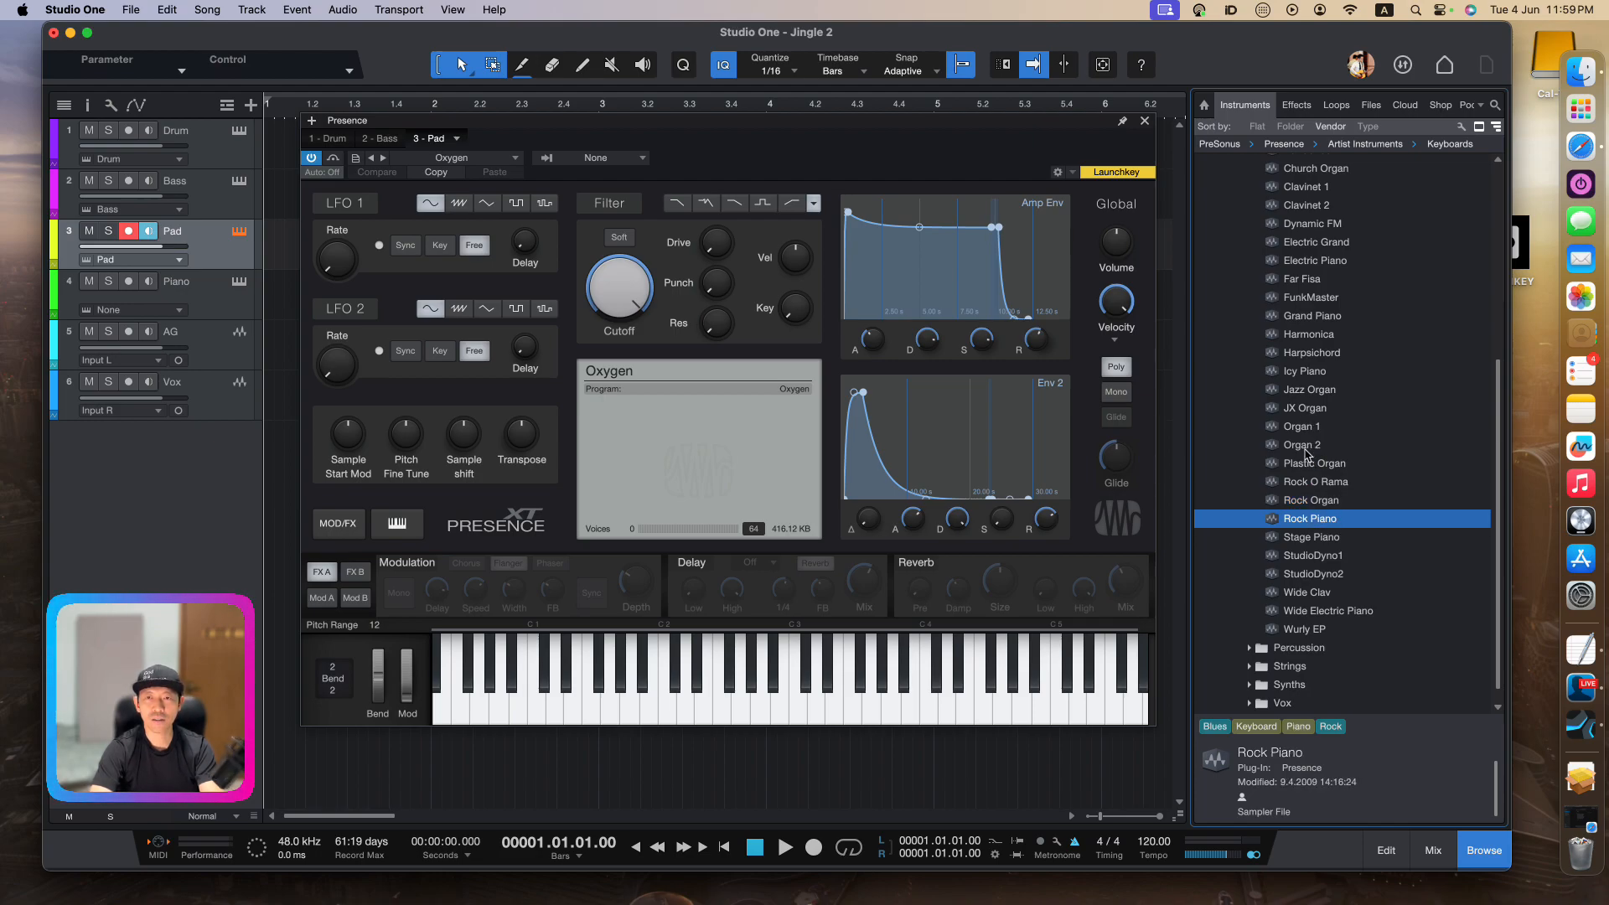
left_click_drag(1308, 524, 116, 316)
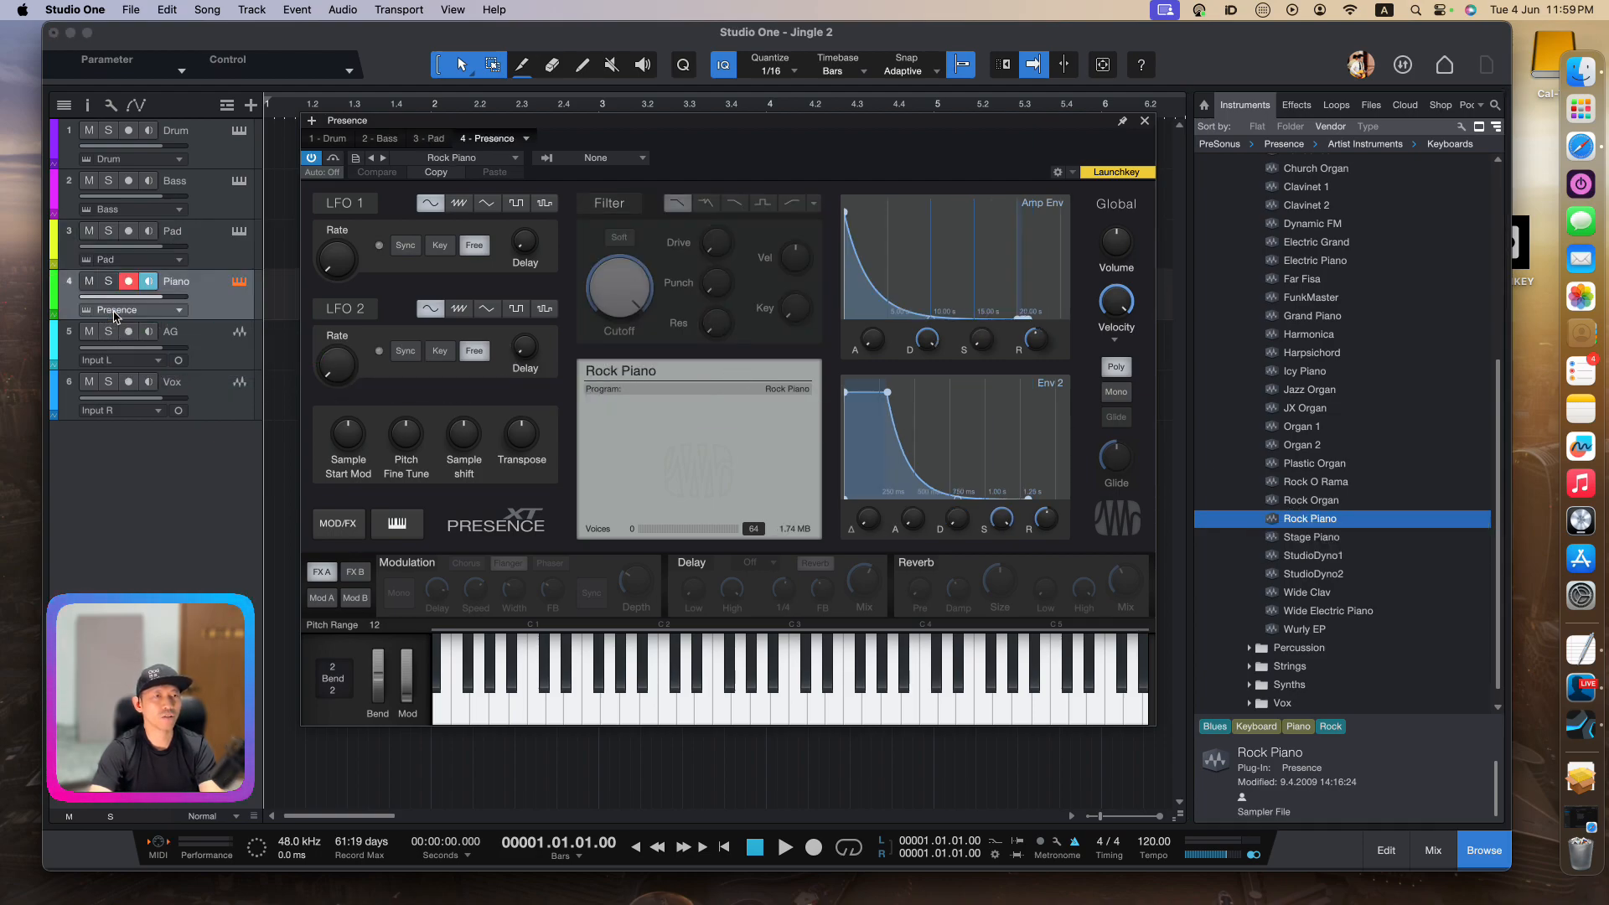
Rename the Presence instrument holding the Rock Piano preset to Piano
left_click(526, 139)
left_click(526, 178)
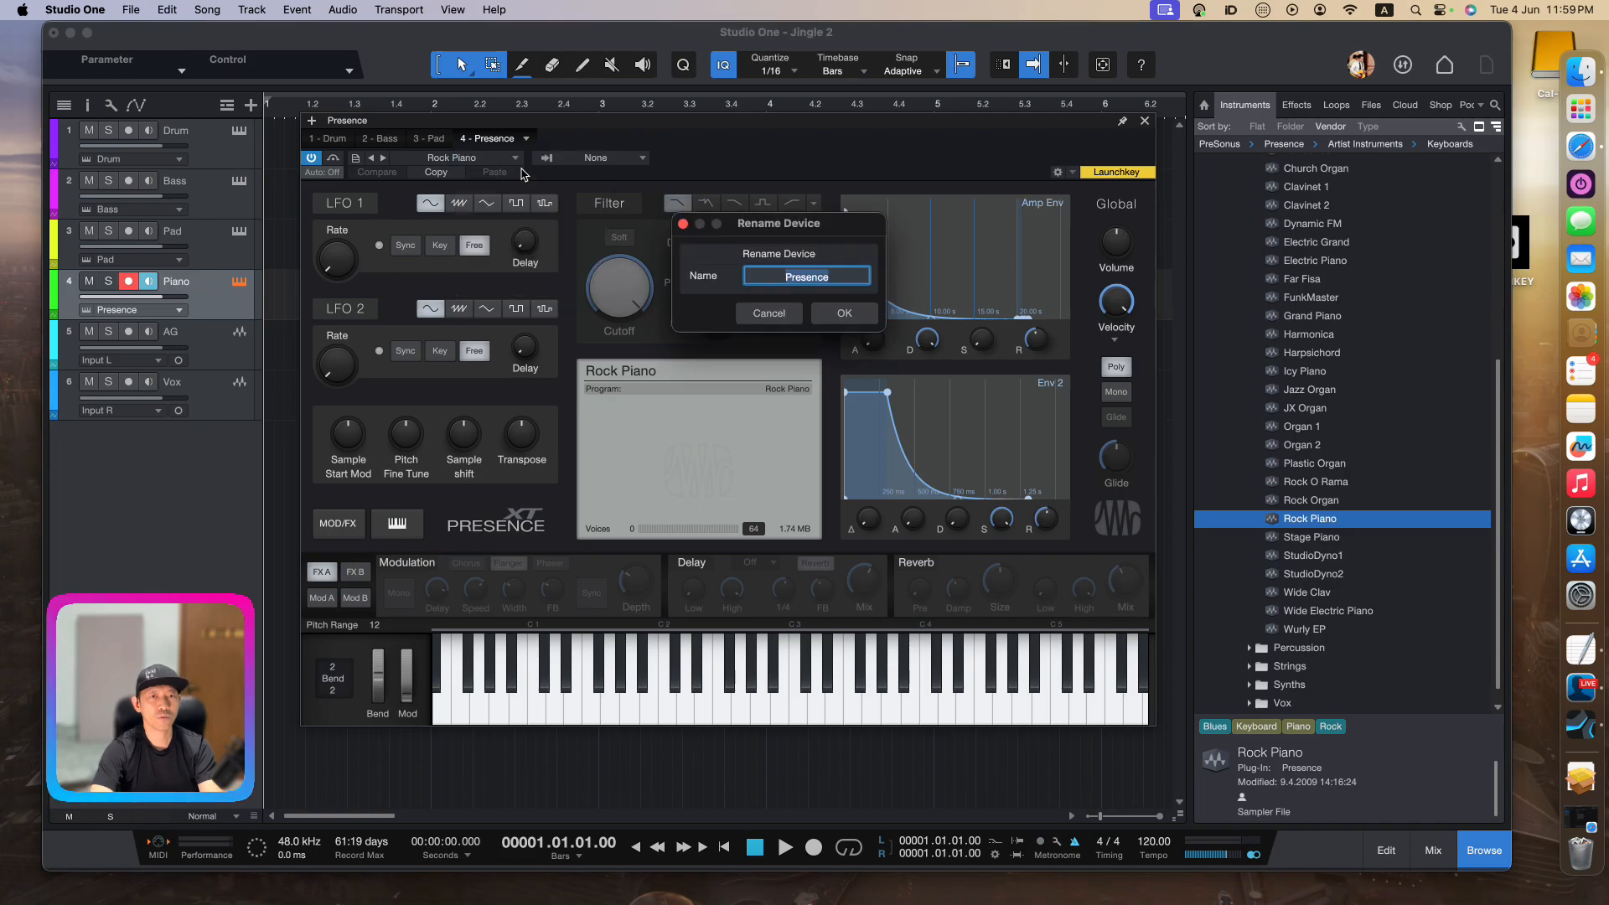
type("Piano")
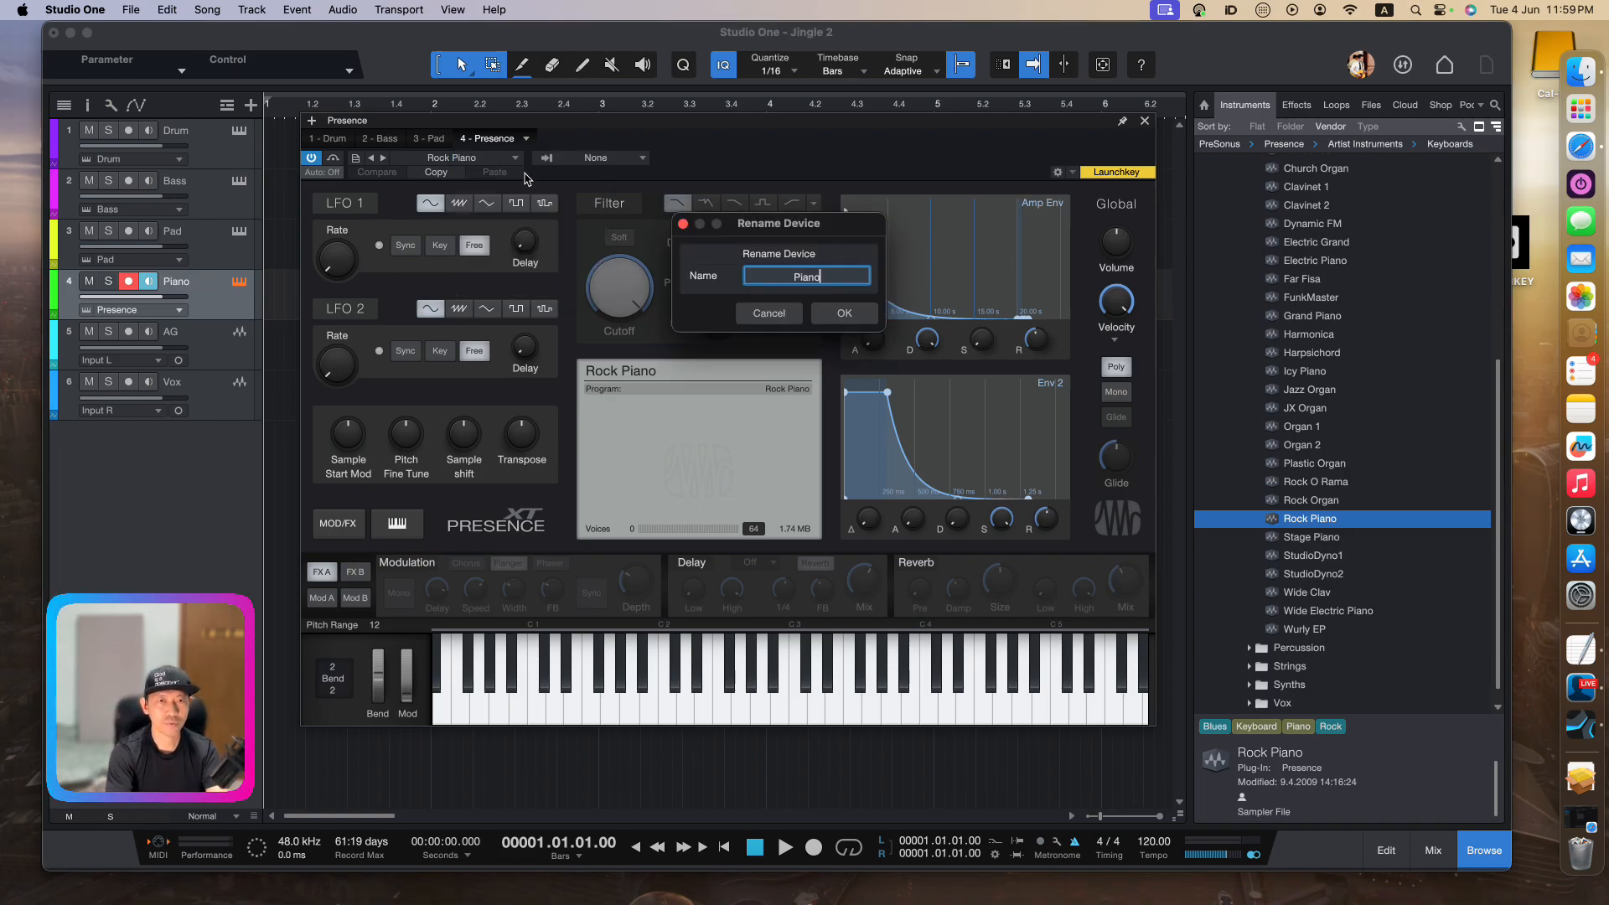
key("Return")
Hide the instrument browser and move the Presence window away from the track list over the arrangement
scroll(1304, 403, "up", 4)
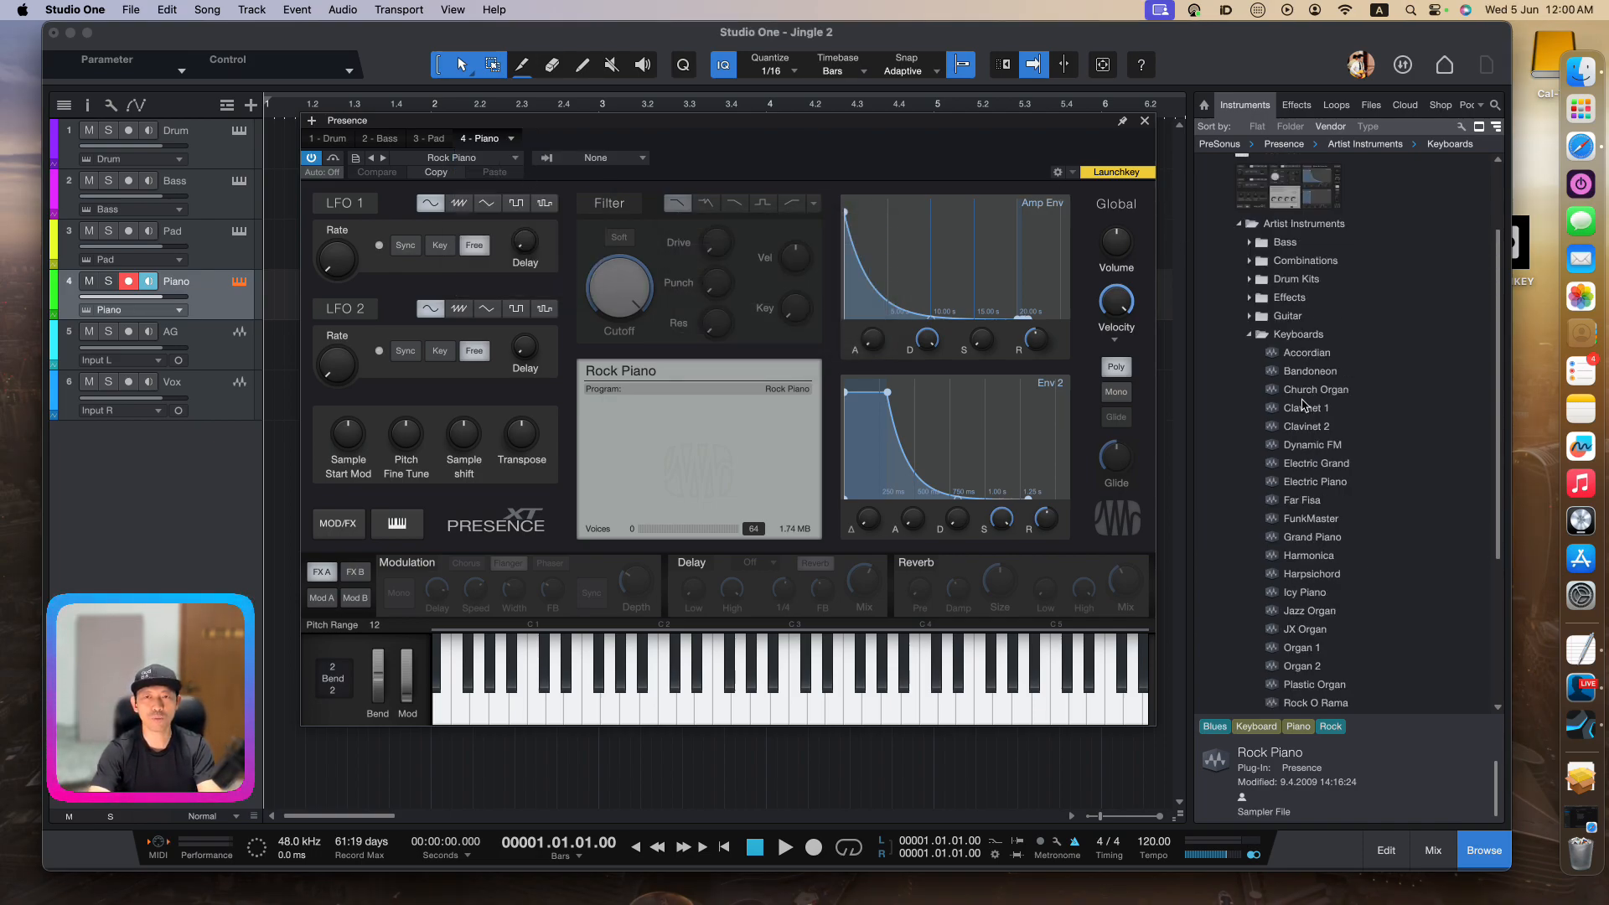
left_click(1491, 850)
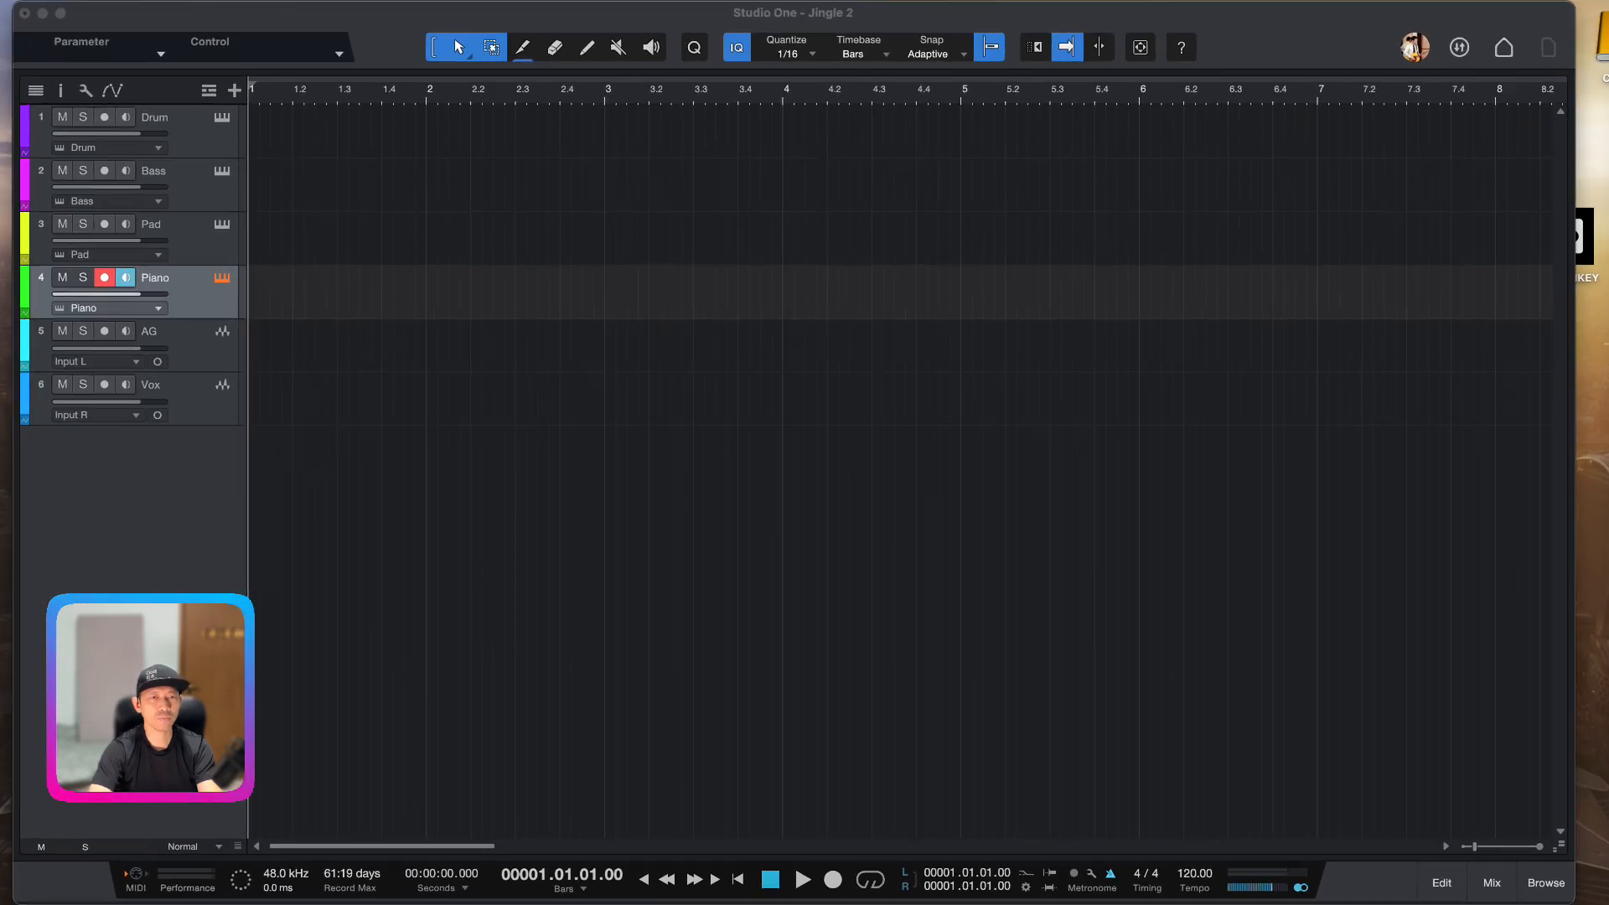
left_click(692, 479)
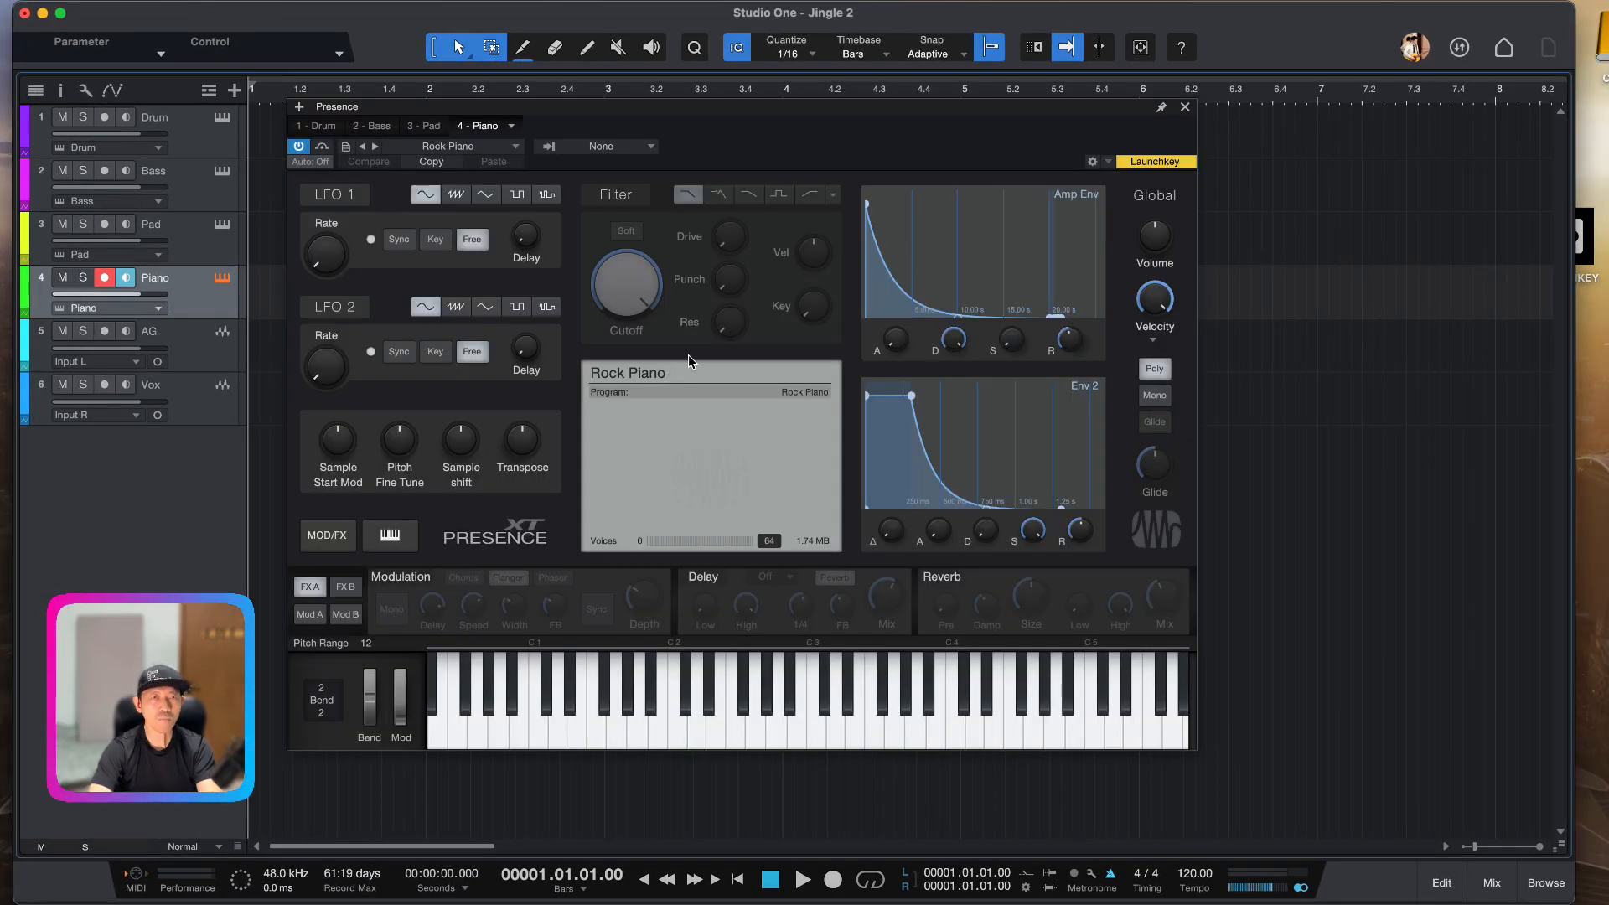
left_click_drag(732, 117, 831, 133)
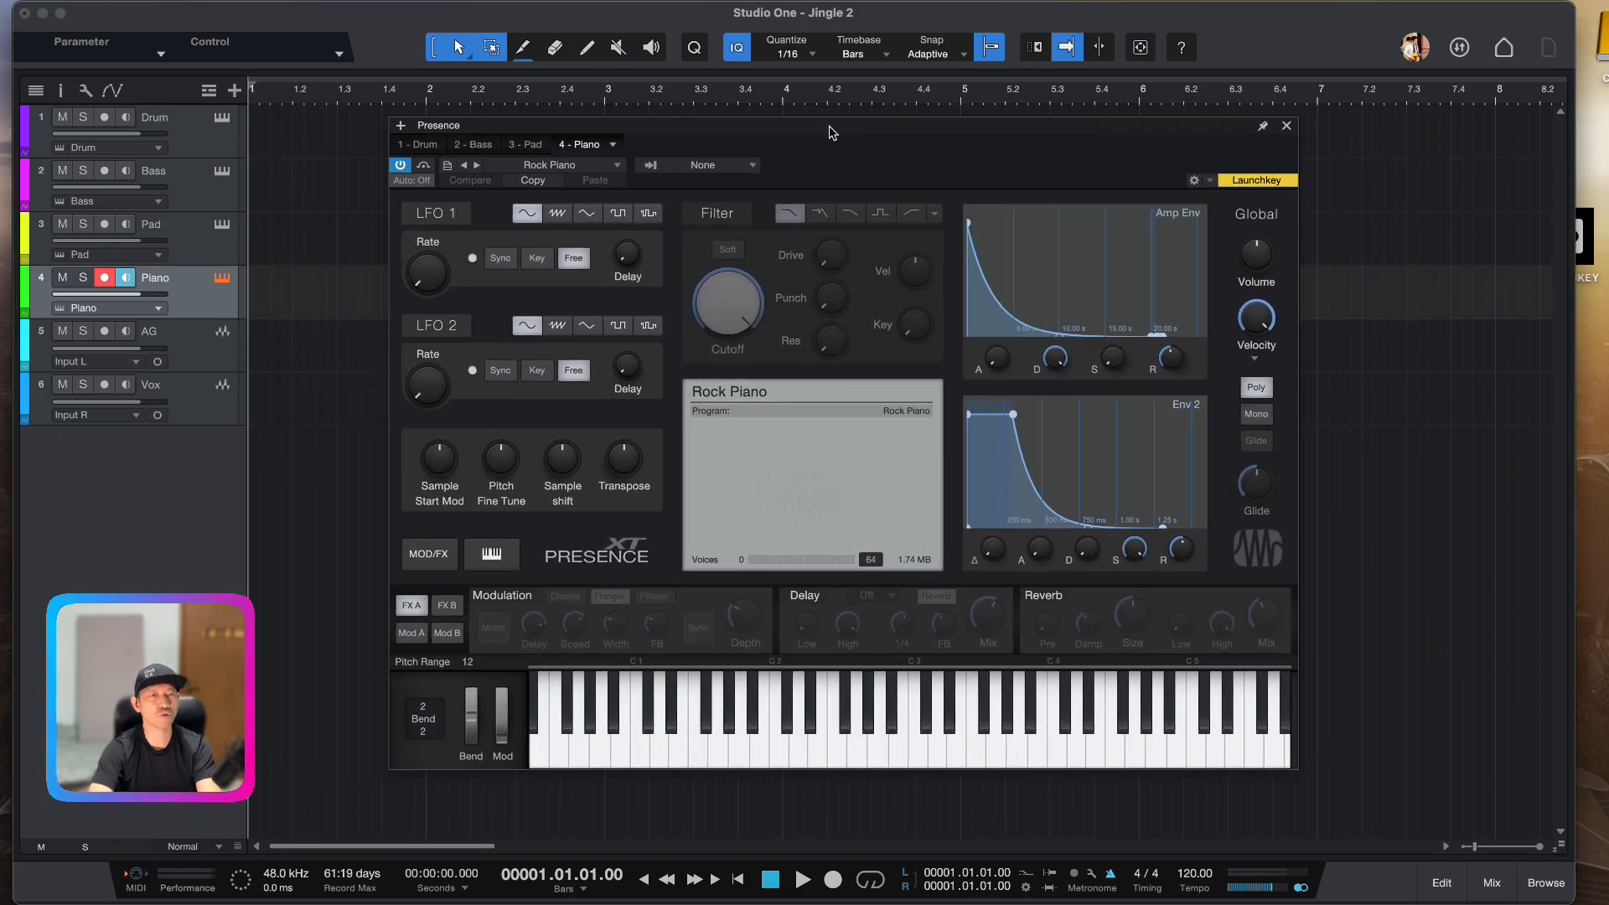
Select the Drum track, check the Drum Kits presets and audition its Hip Hop Kit sound on the Presence keyboard
left_click(196, 154)
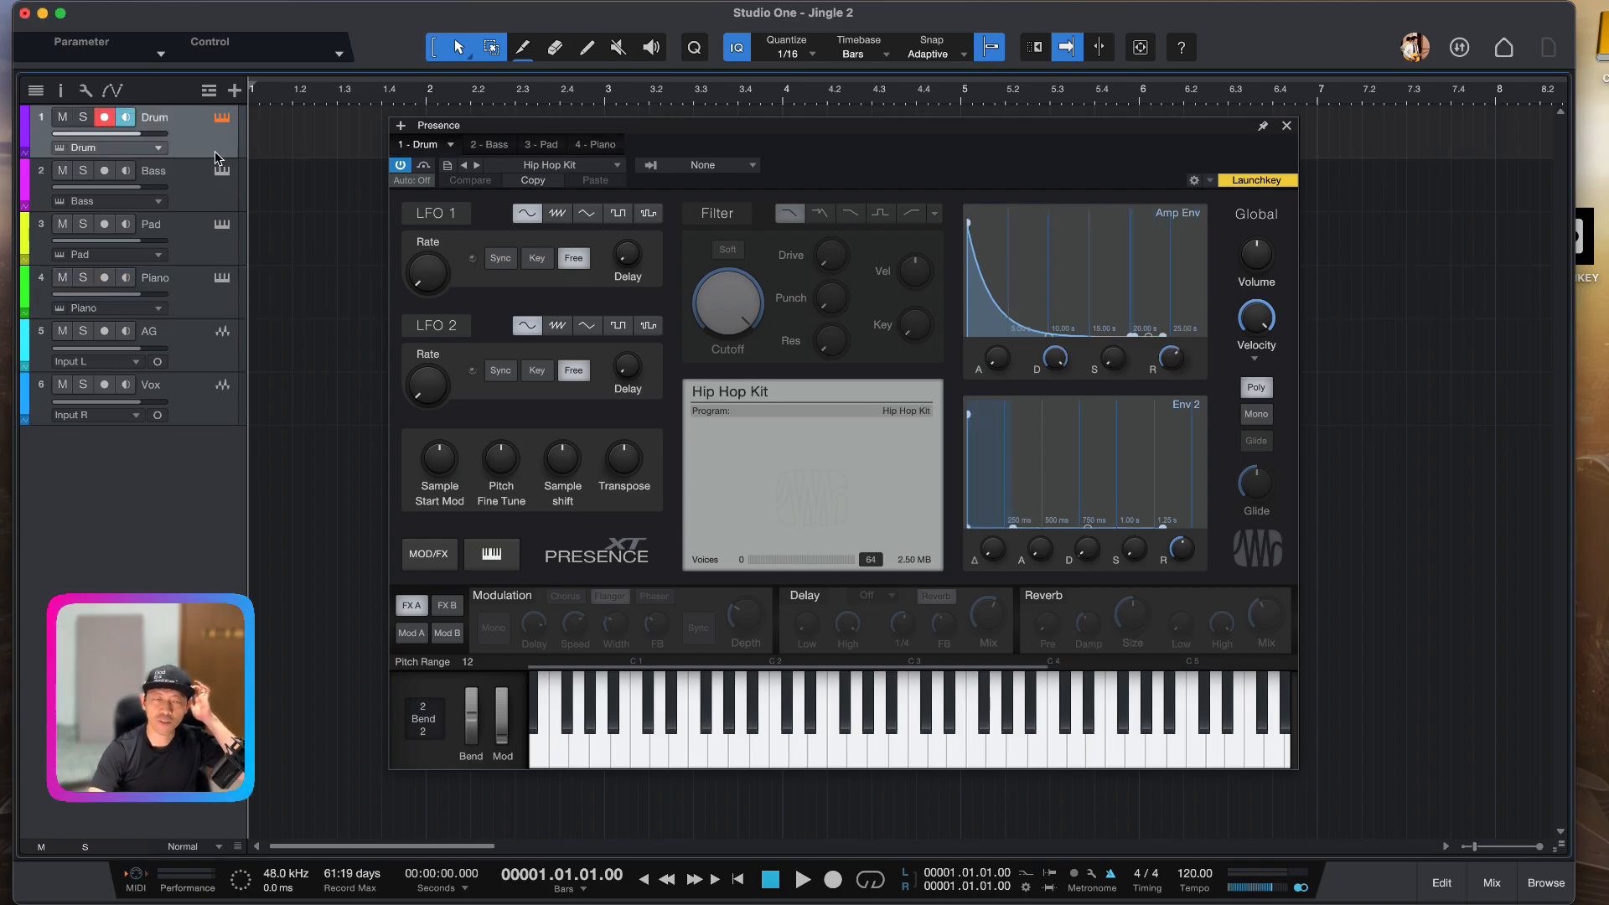
left_click(618, 166)
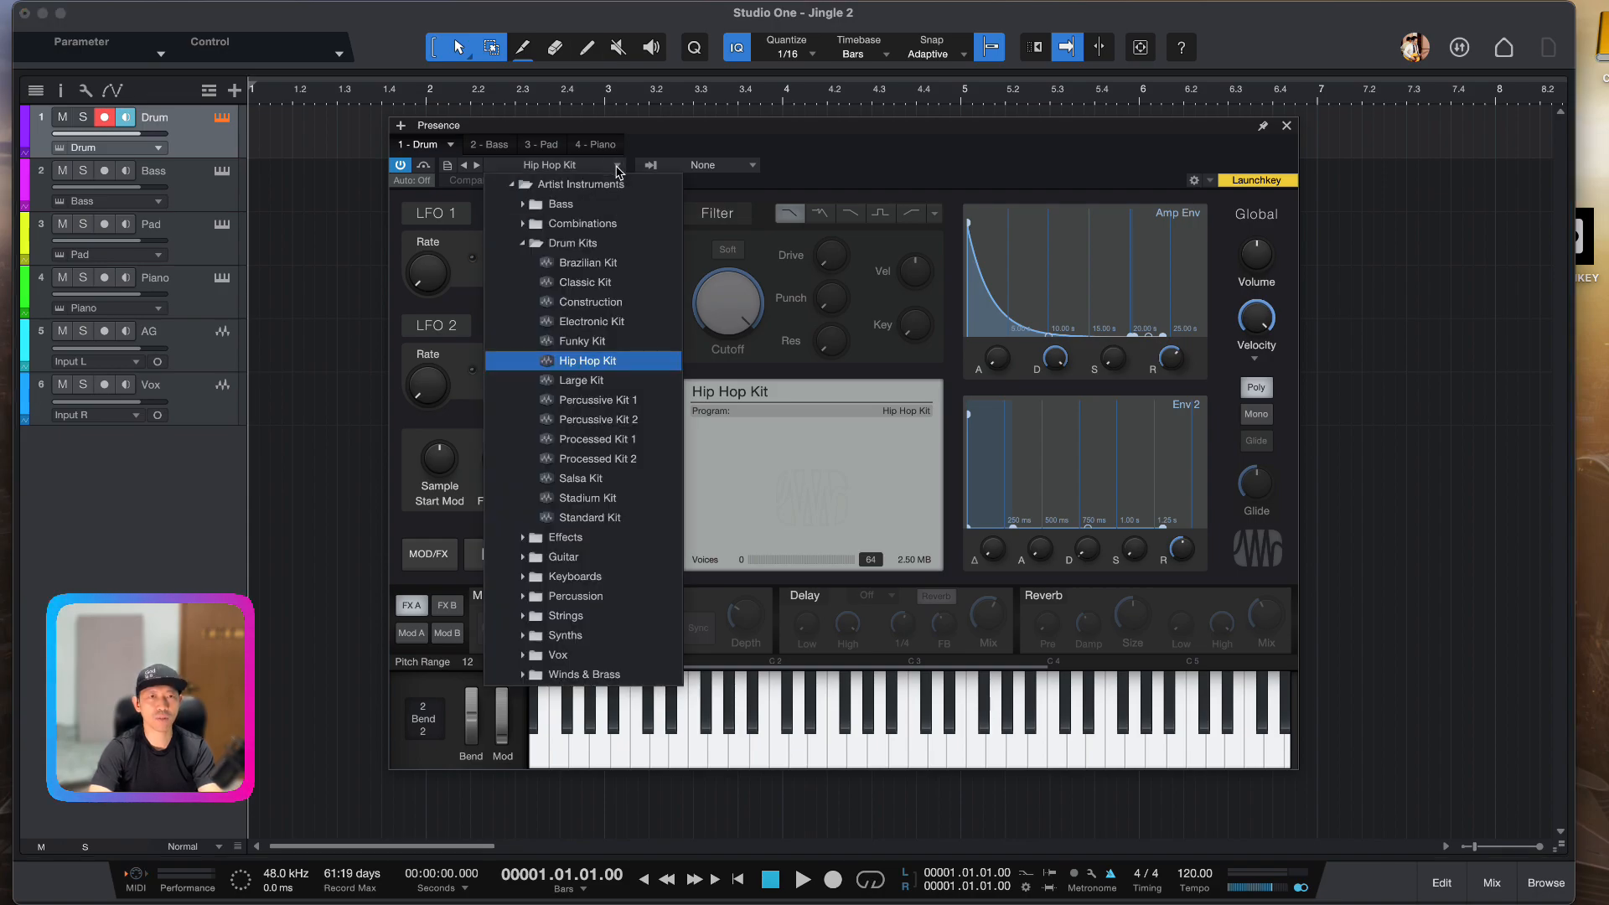
left_click(618, 167)
left_click(617, 167)
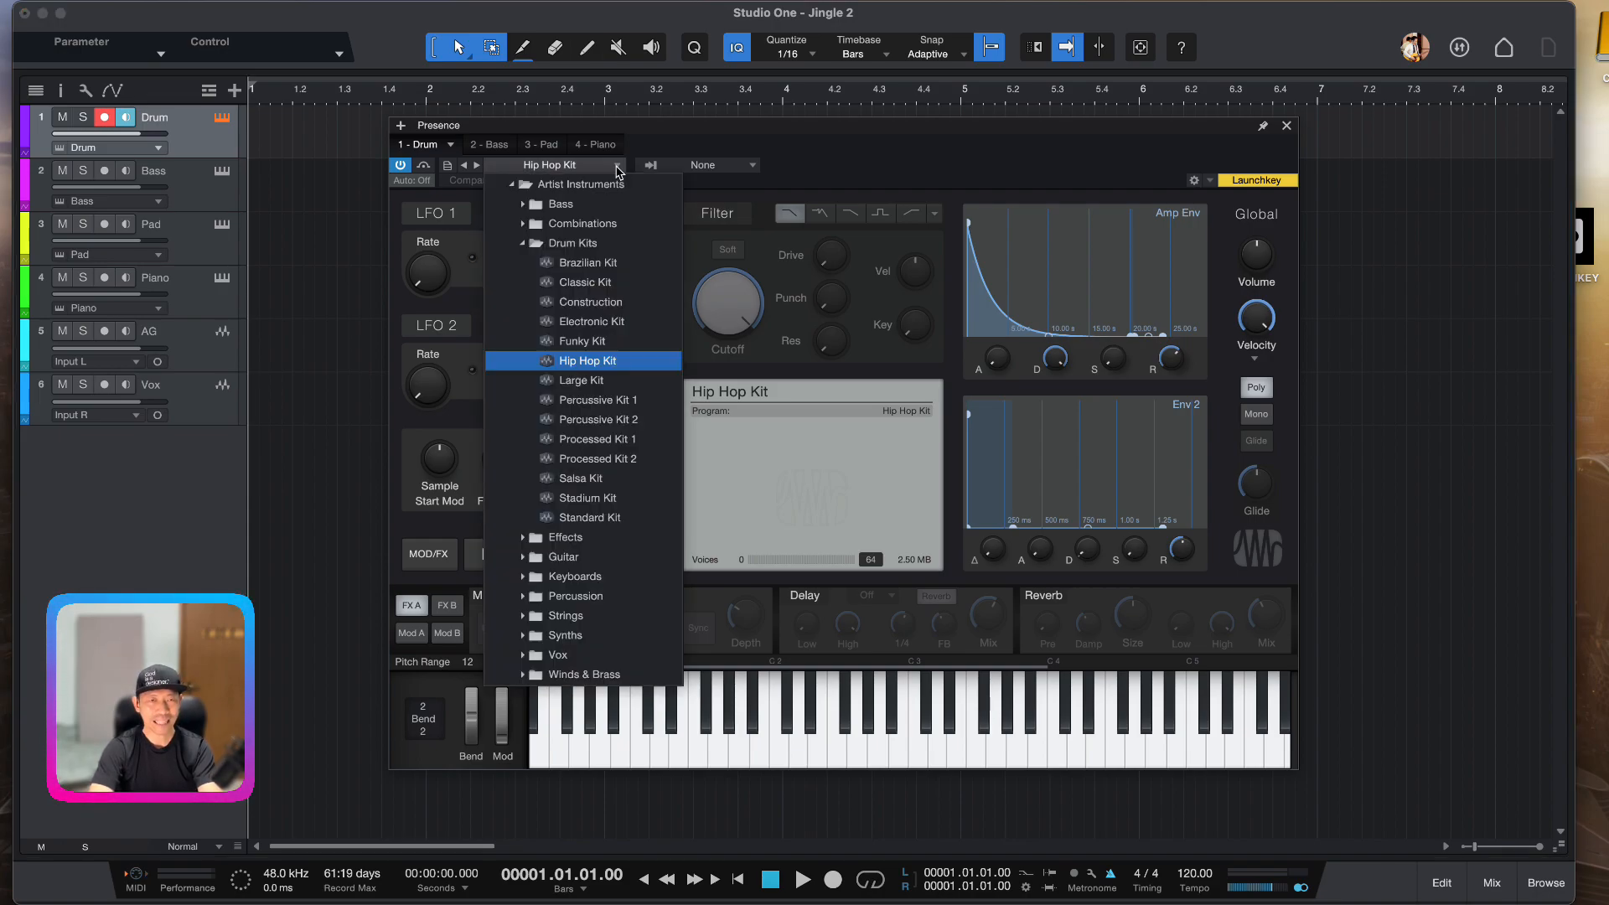
left_click(618, 167)
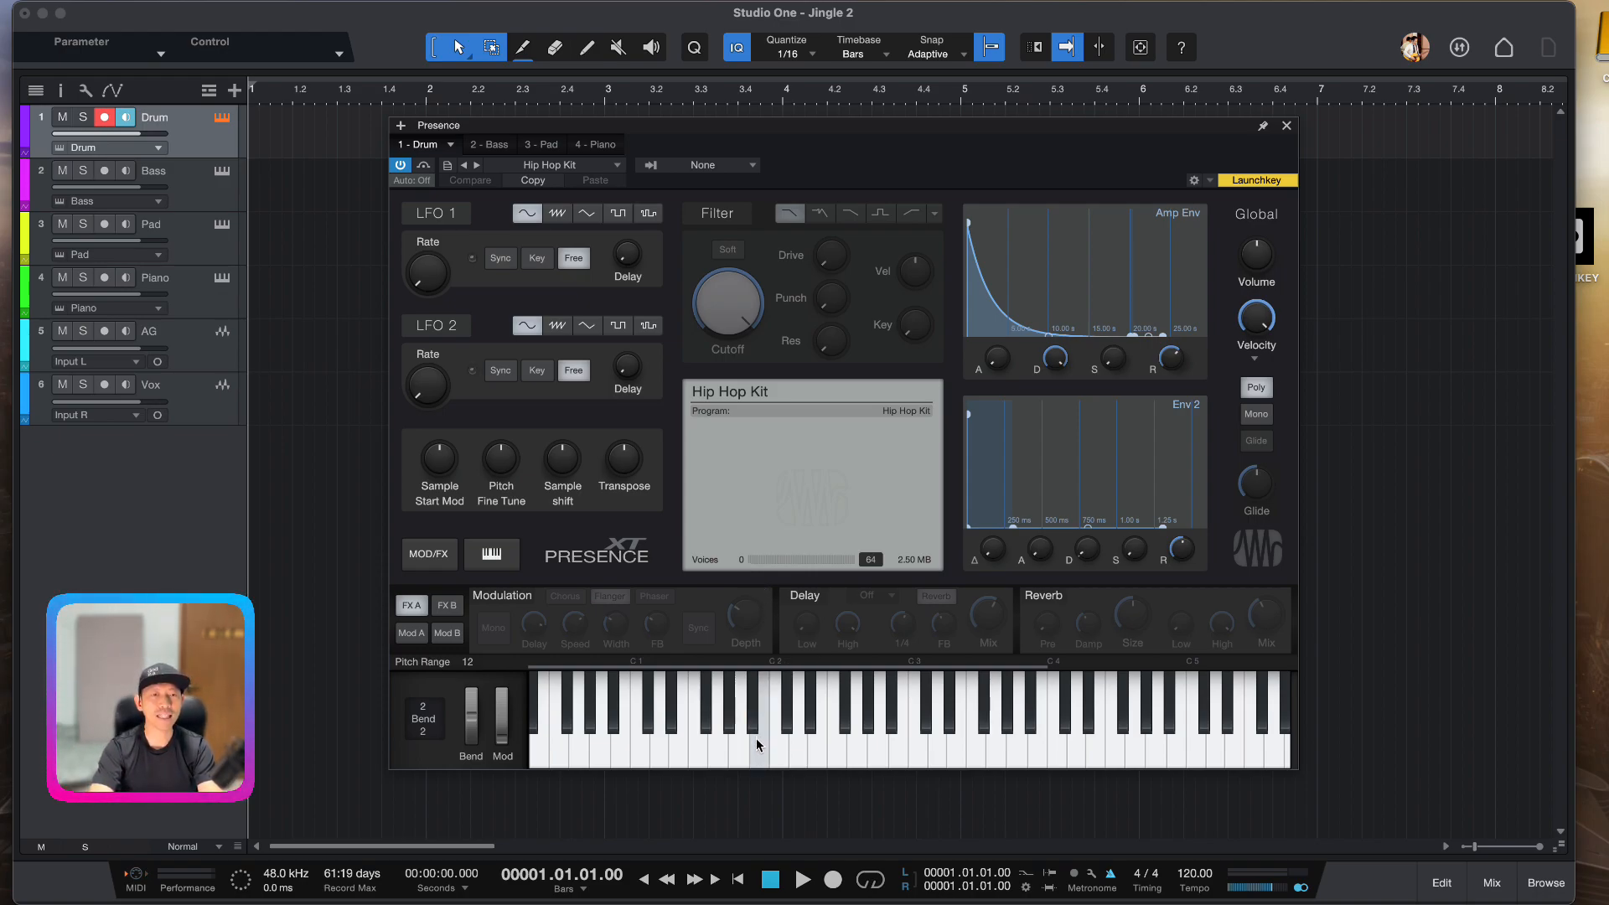
left_click_drag(758, 752, 1061, 753)
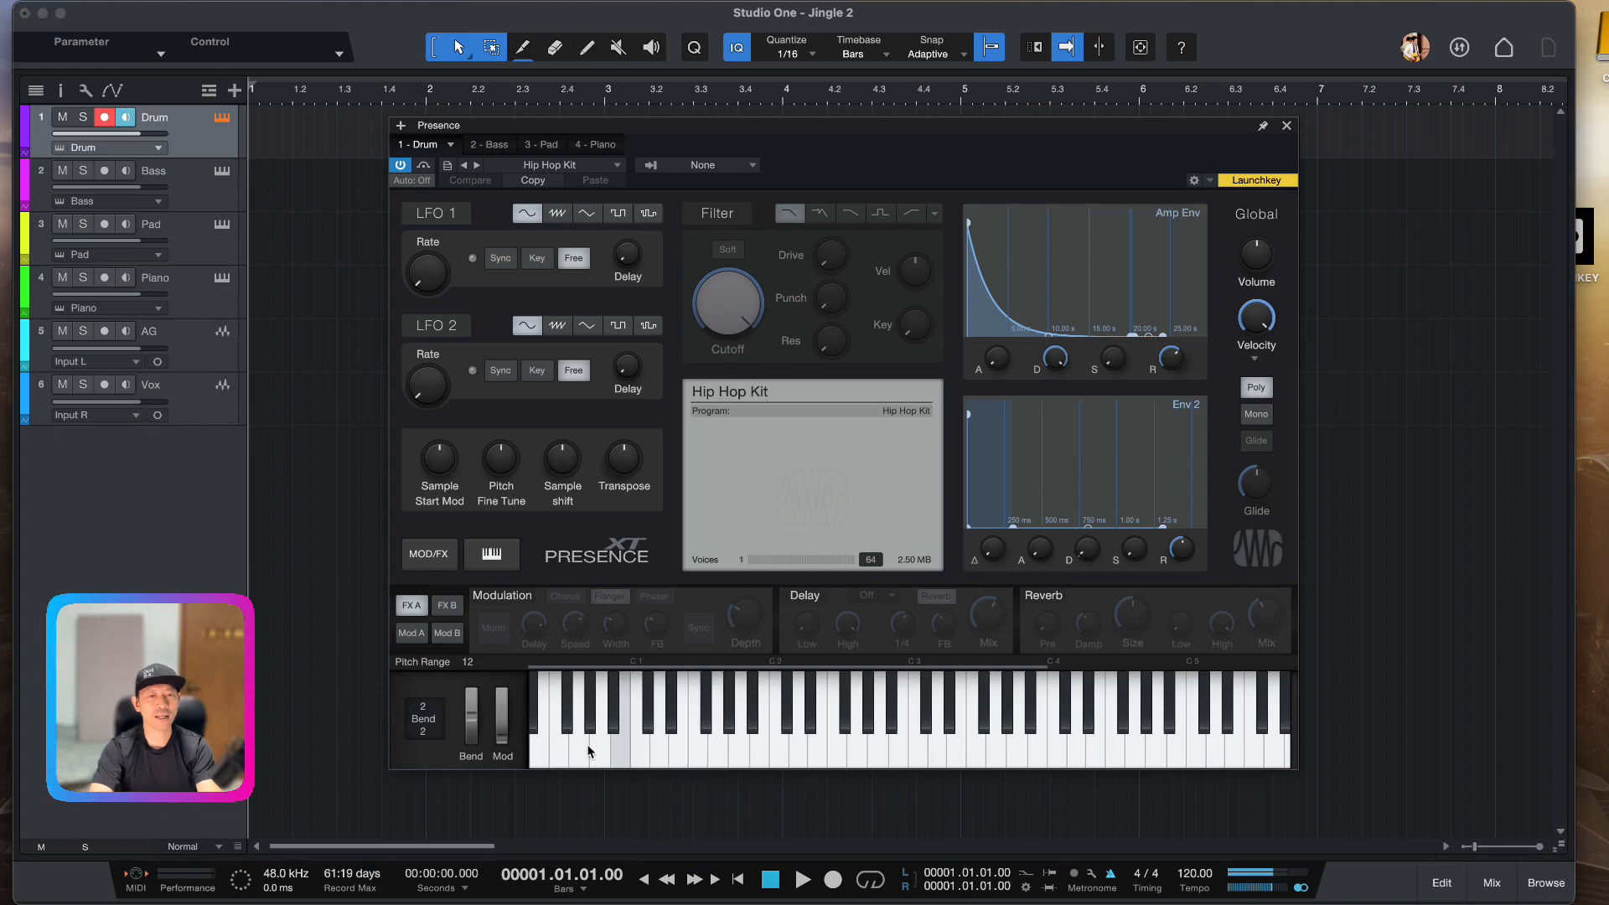
left_click(822, 737)
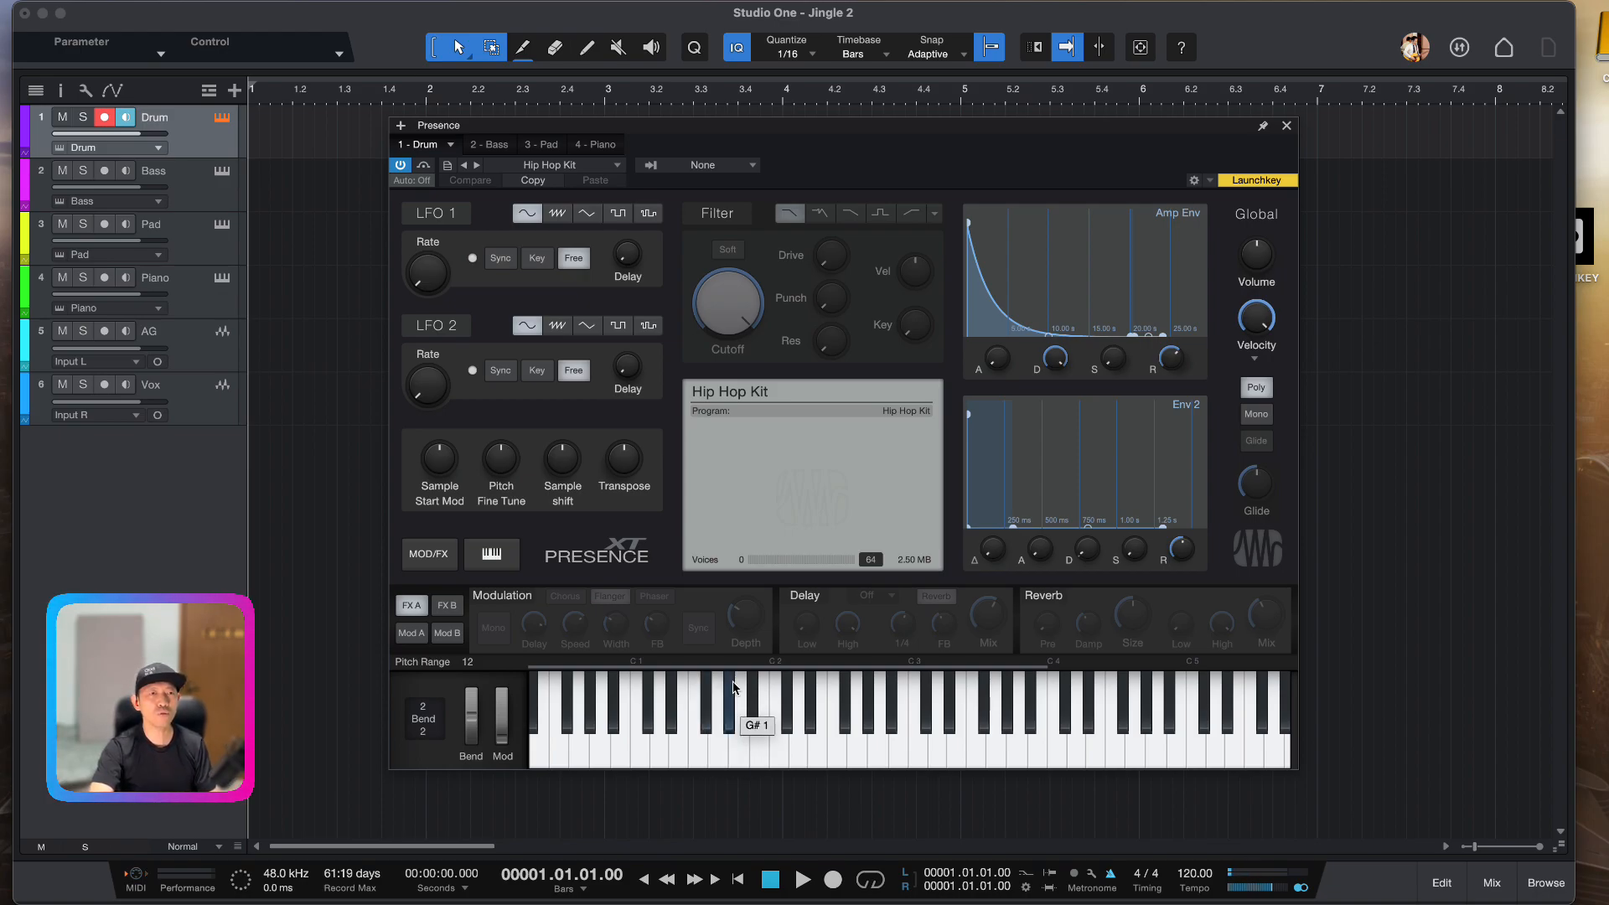
Audition the Bass instrument's Bottom 101 preset and the Pad instrument's Oxygen preset by playing notes on the Presence keyboard
left_click(482, 147)
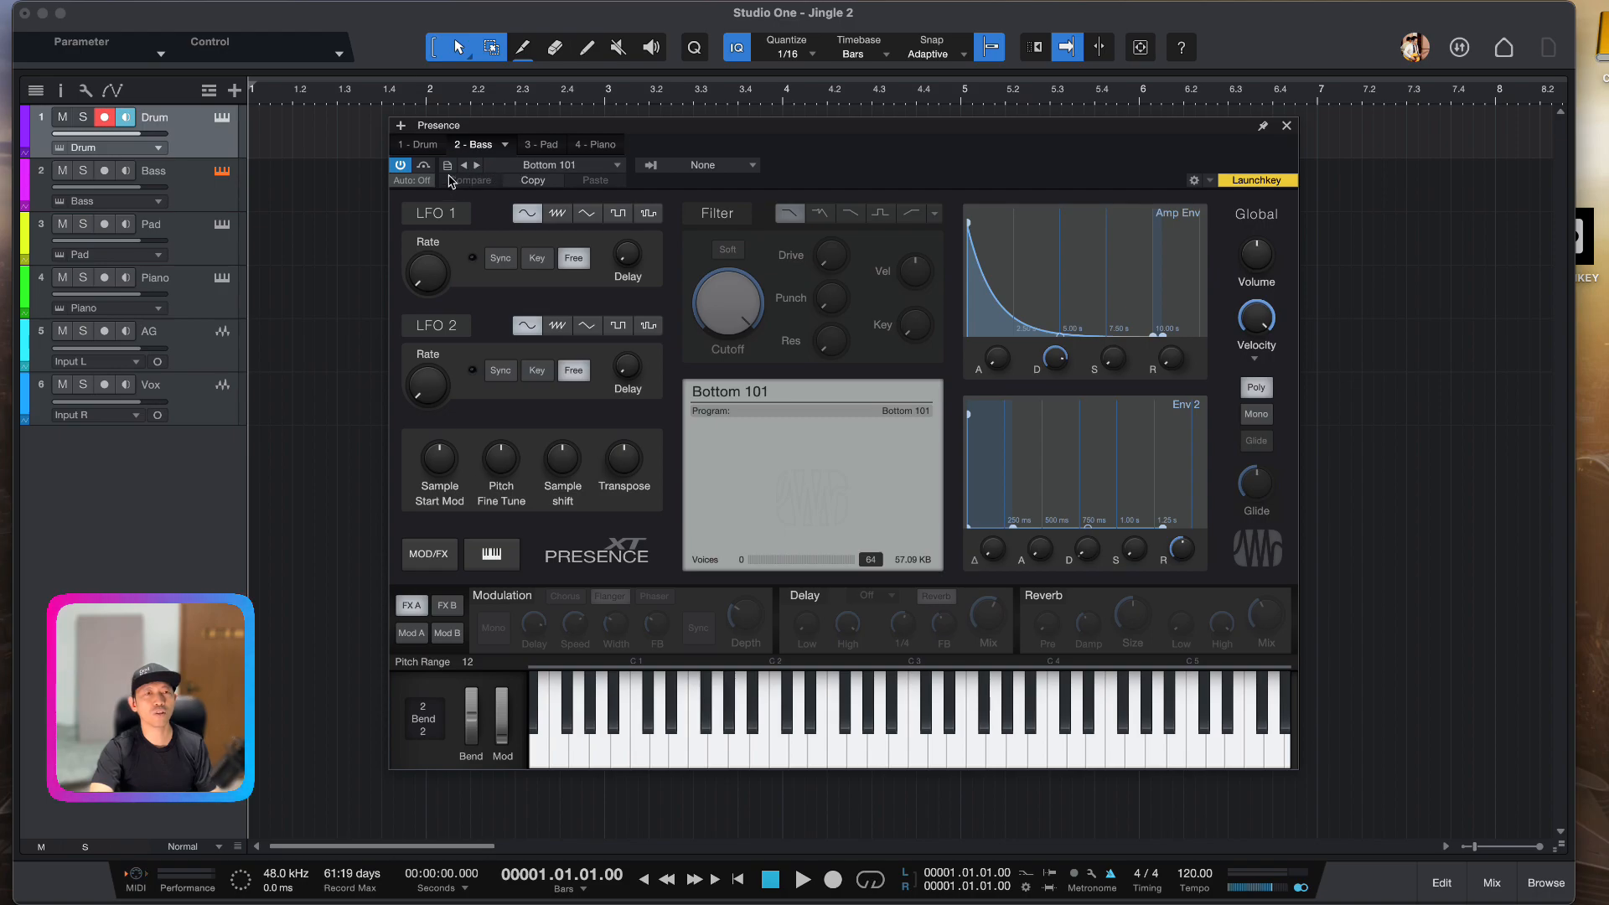
left_click_drag(898, 746, 920, 742)
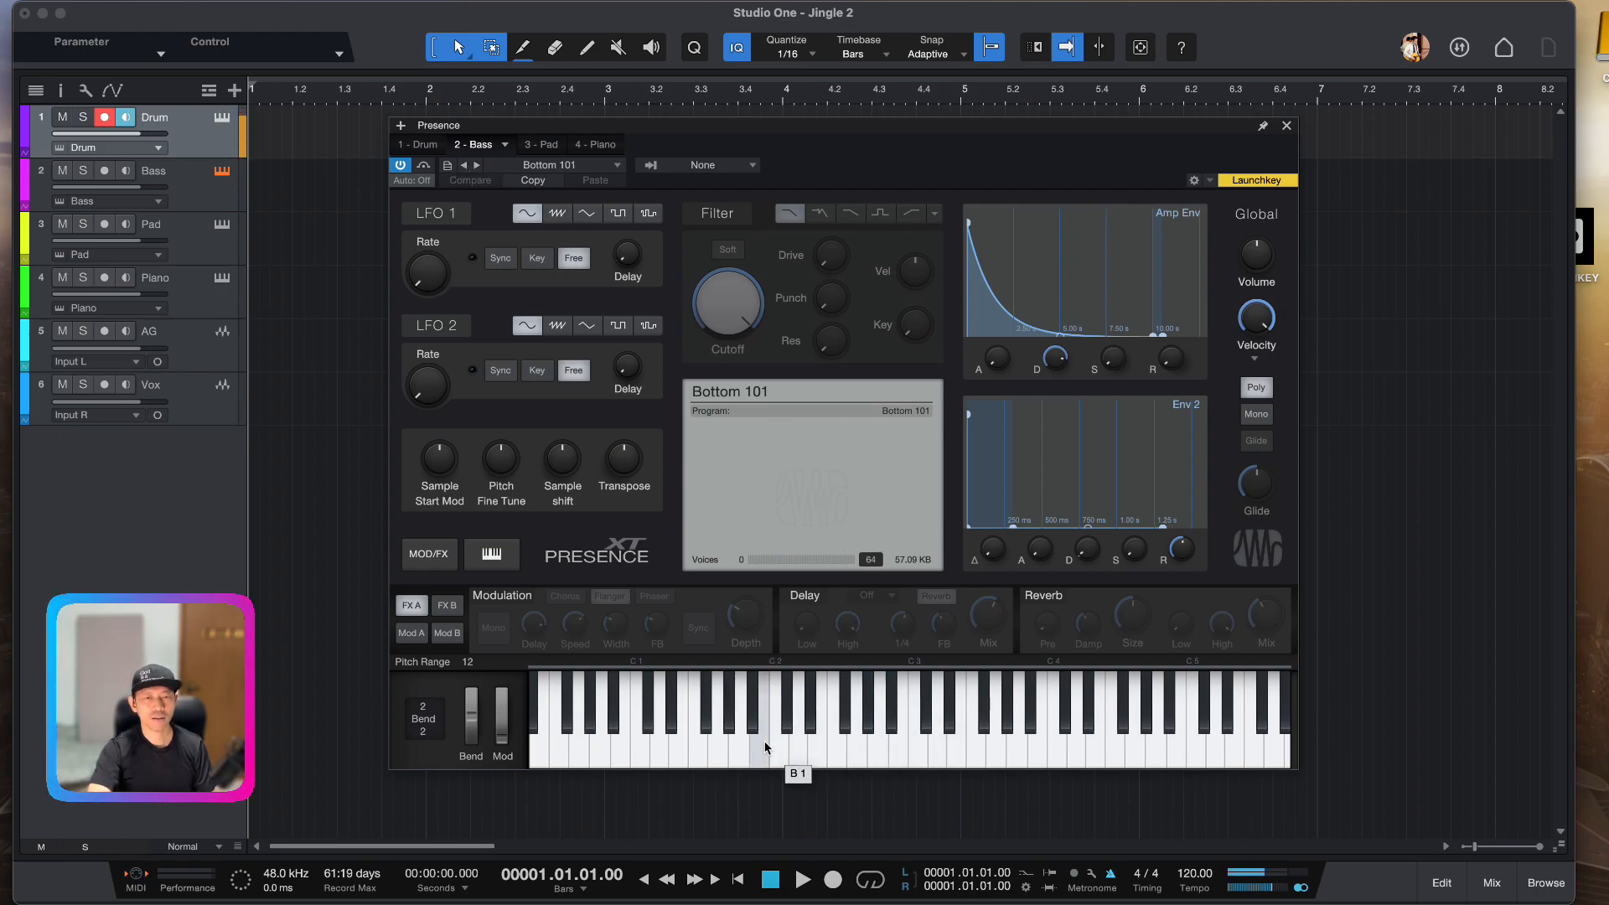
left_click(666, 751)
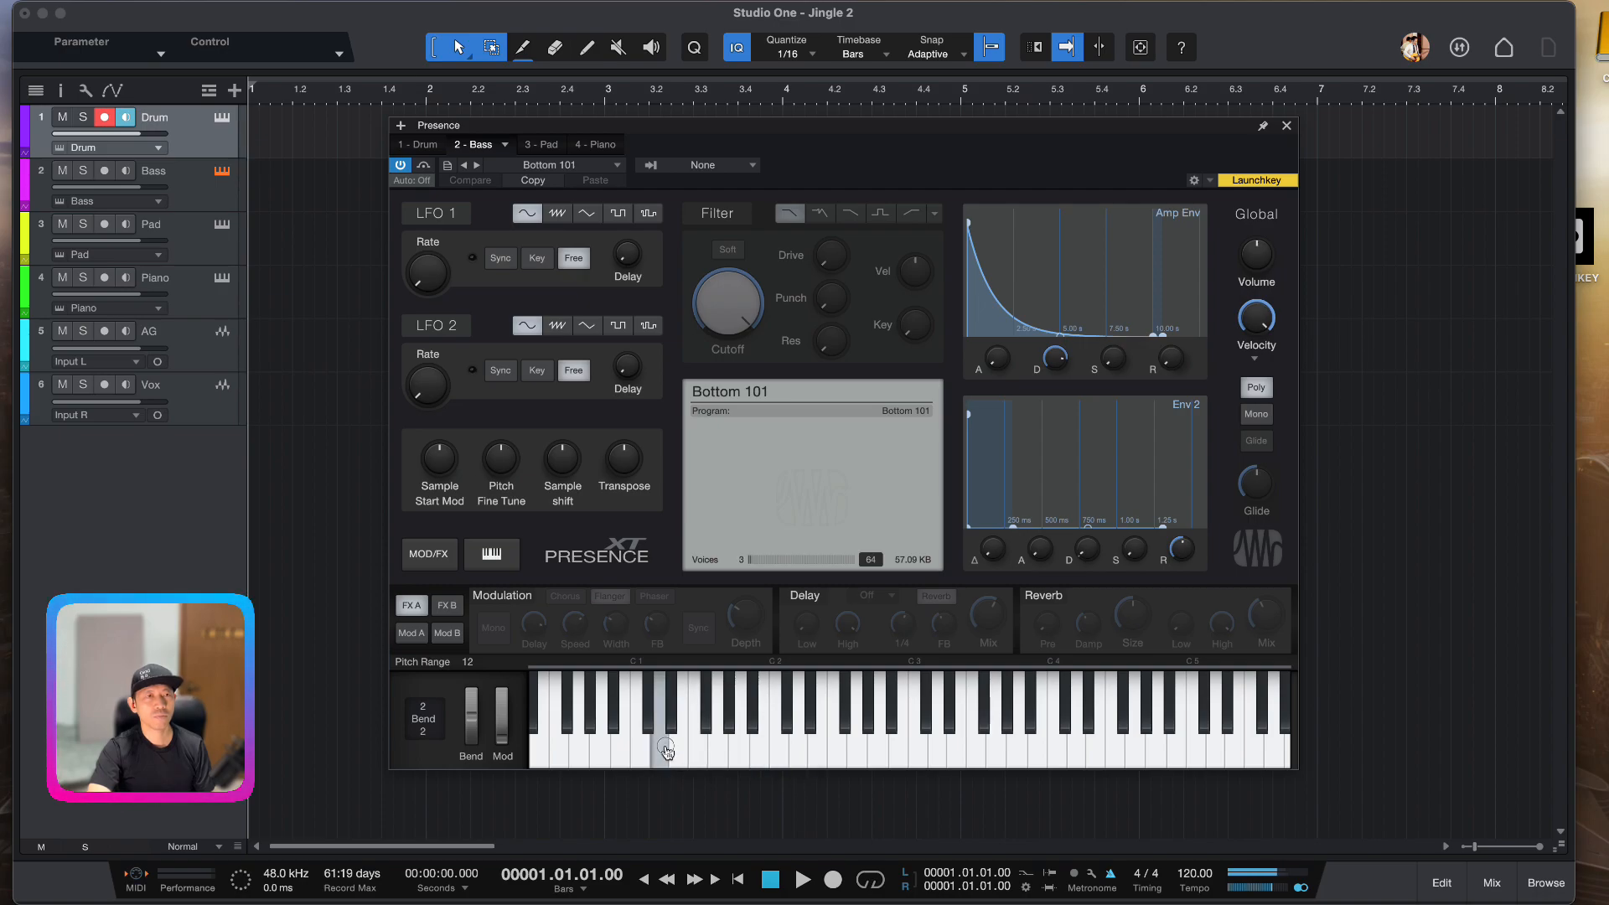
left_click(880, 746)
left_click(1021, 744)
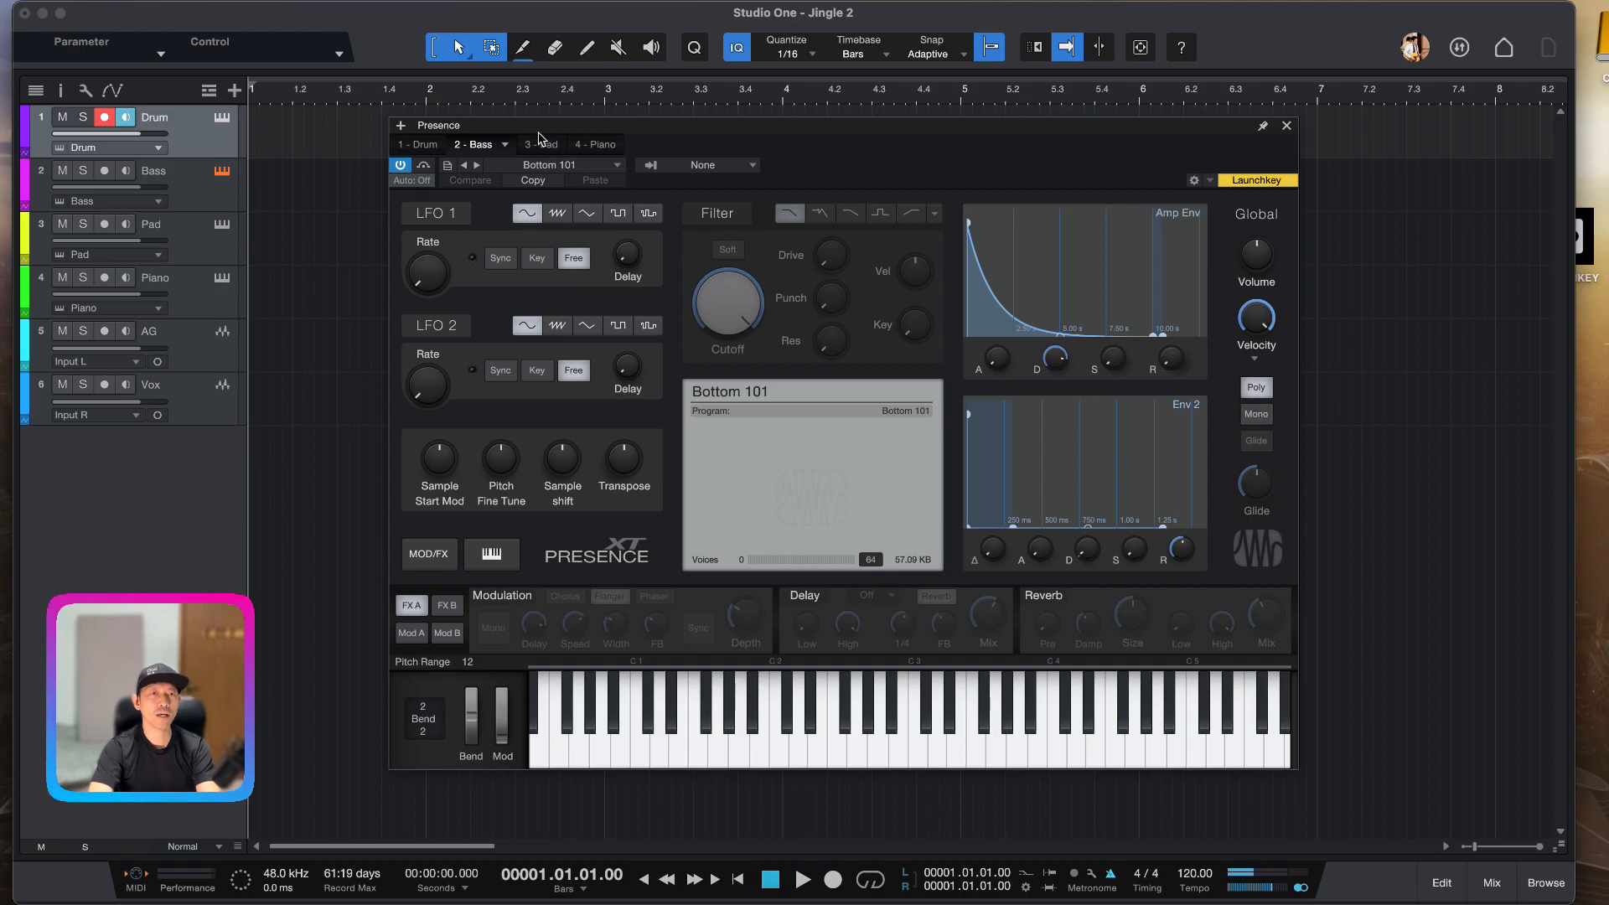
left_click(536, 145)
mouse_move(739, 742)
left_mouse_down()
mouse_move(1149, 740)
mouse_move(863, 753)
left_mouse_up()
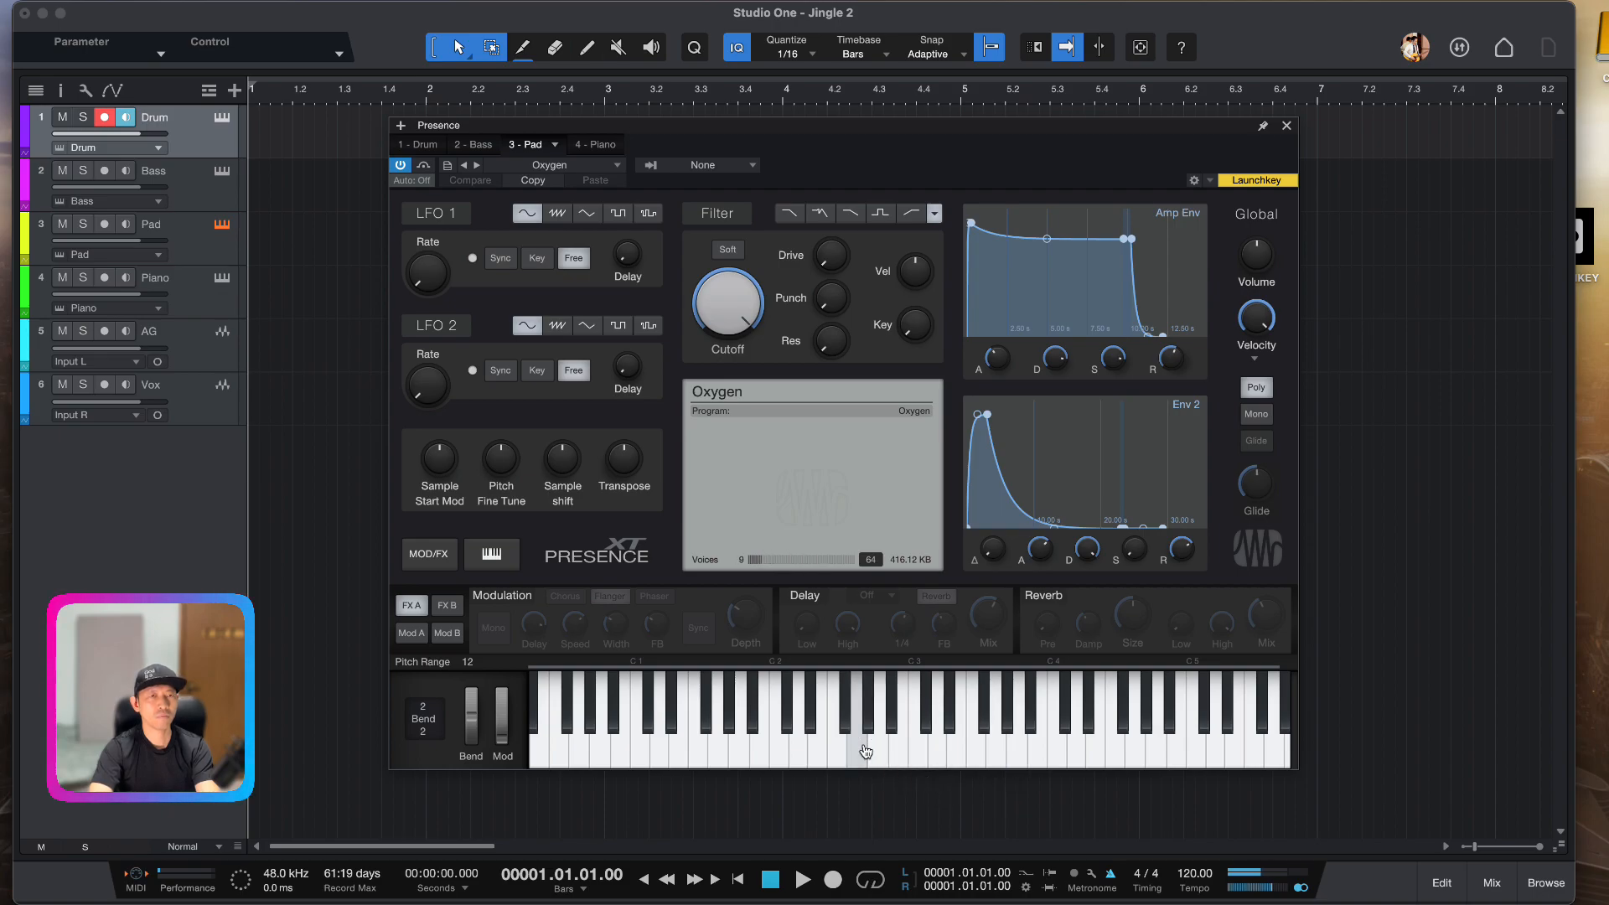
Load the Silk Veil preset from the Synths folder into the Pad instrument and audition it across the keyboard
left_click(591, 165)
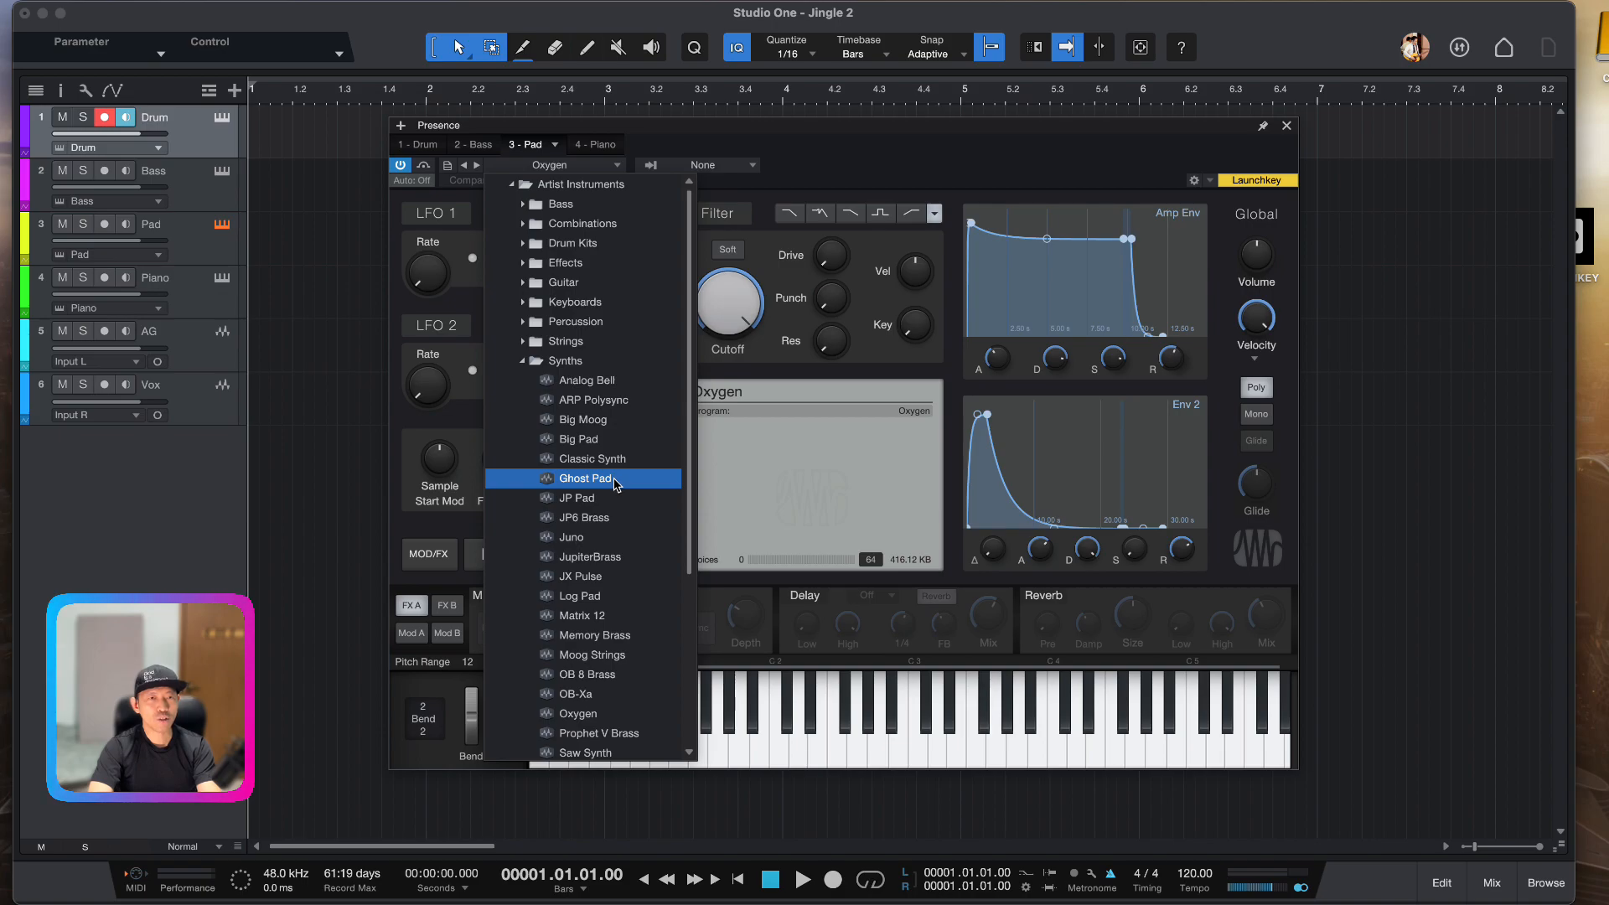
scroll(614, 478, "down", 3)
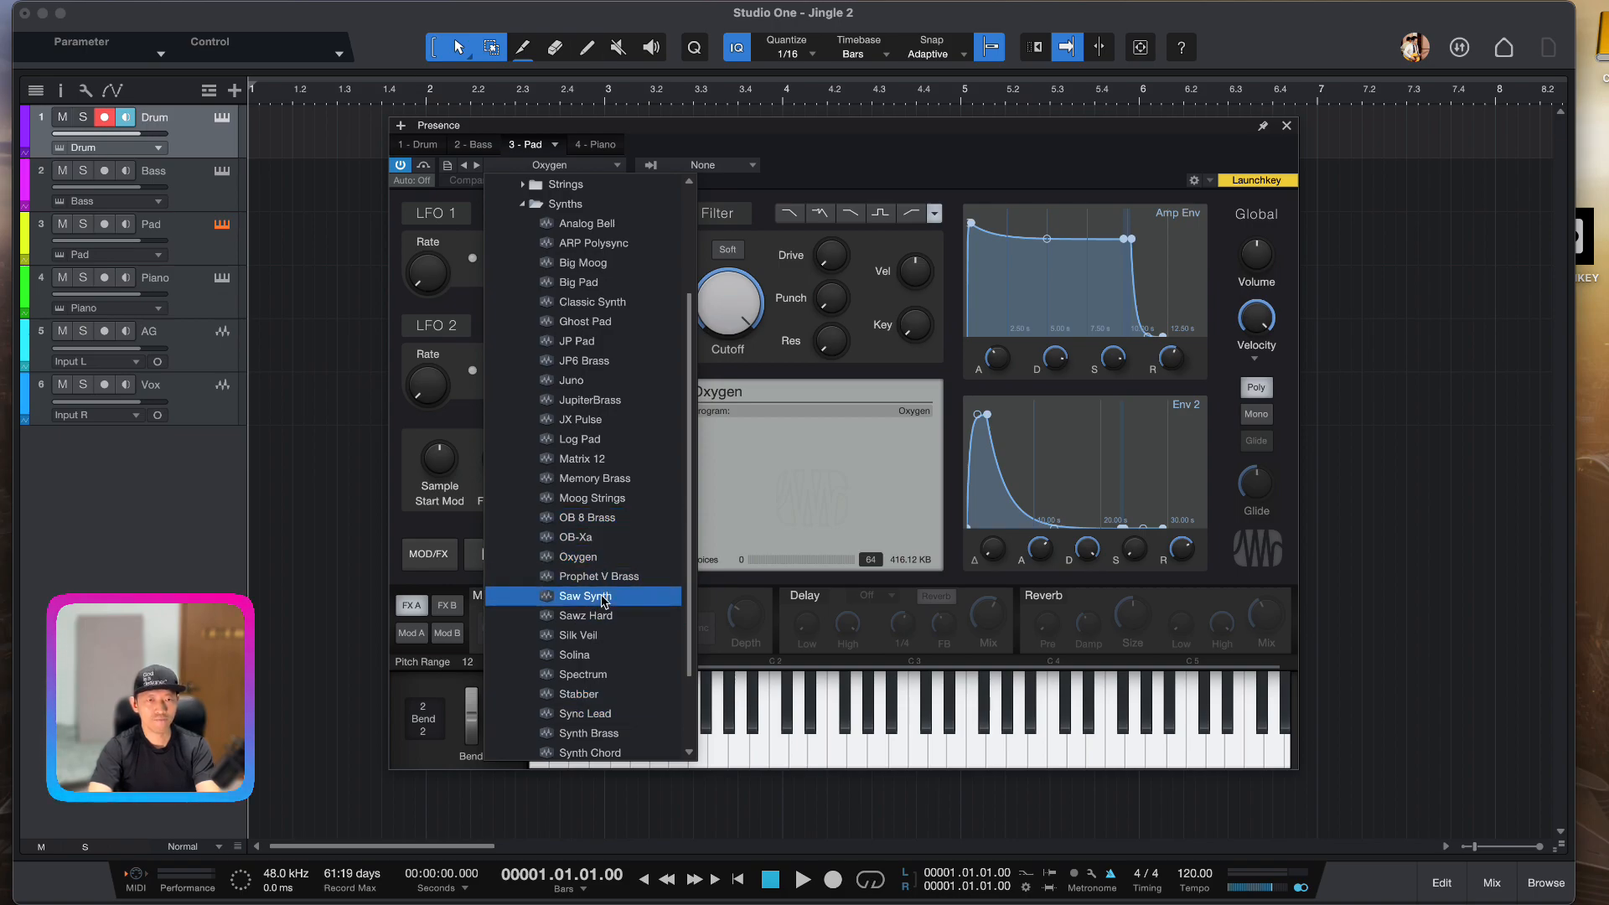
left_click(630, 639)
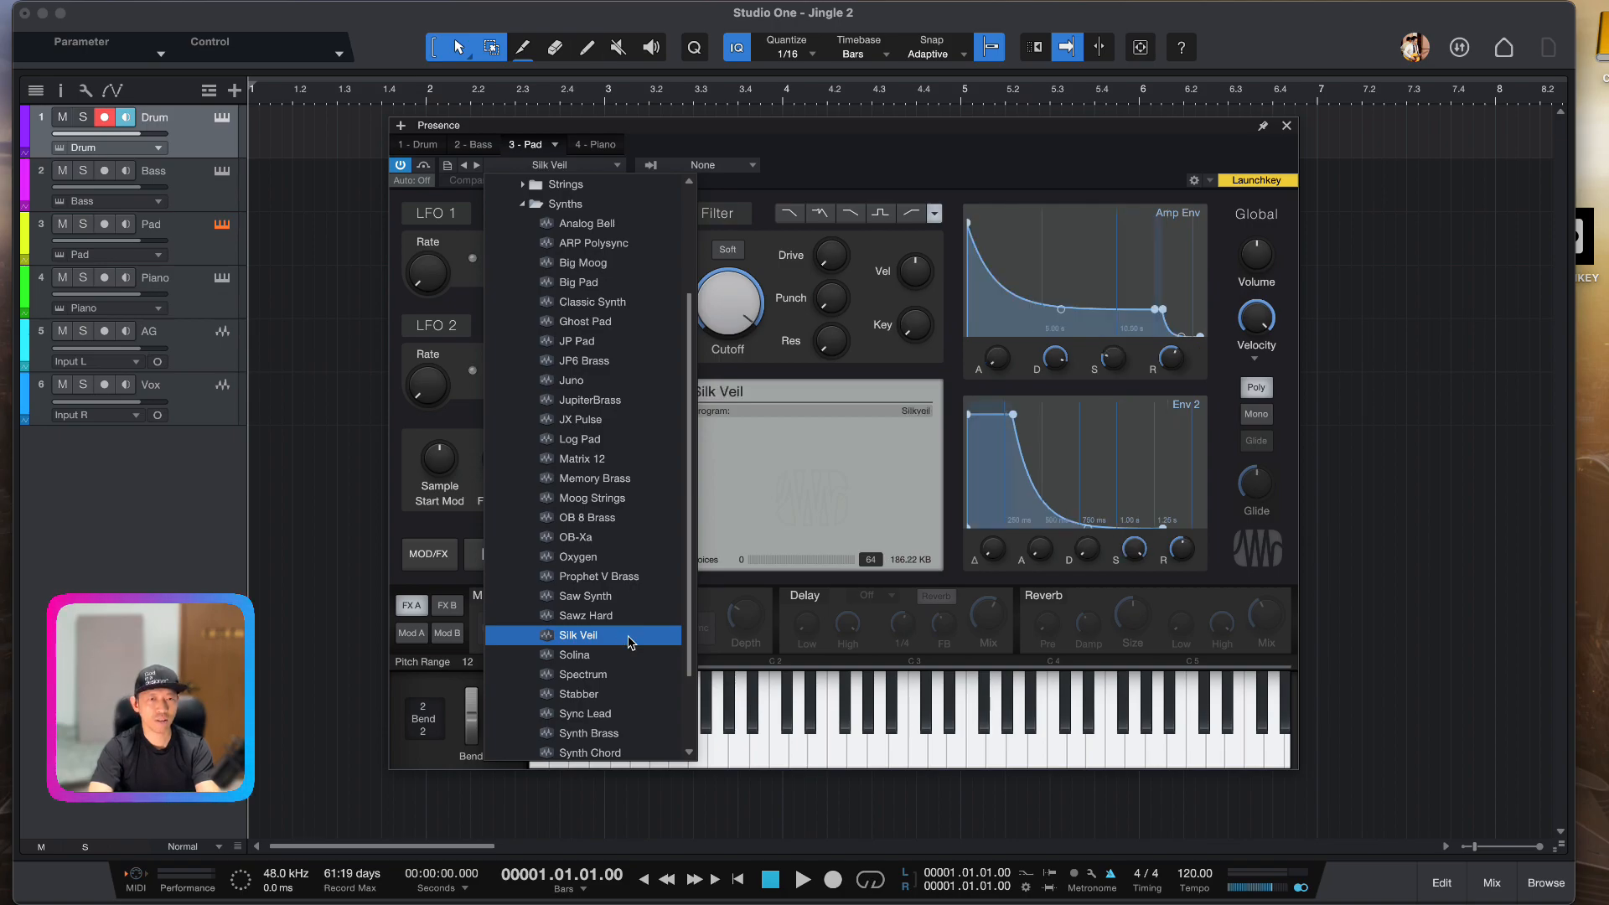
left_click(825, 710)
left_click(718, 746)
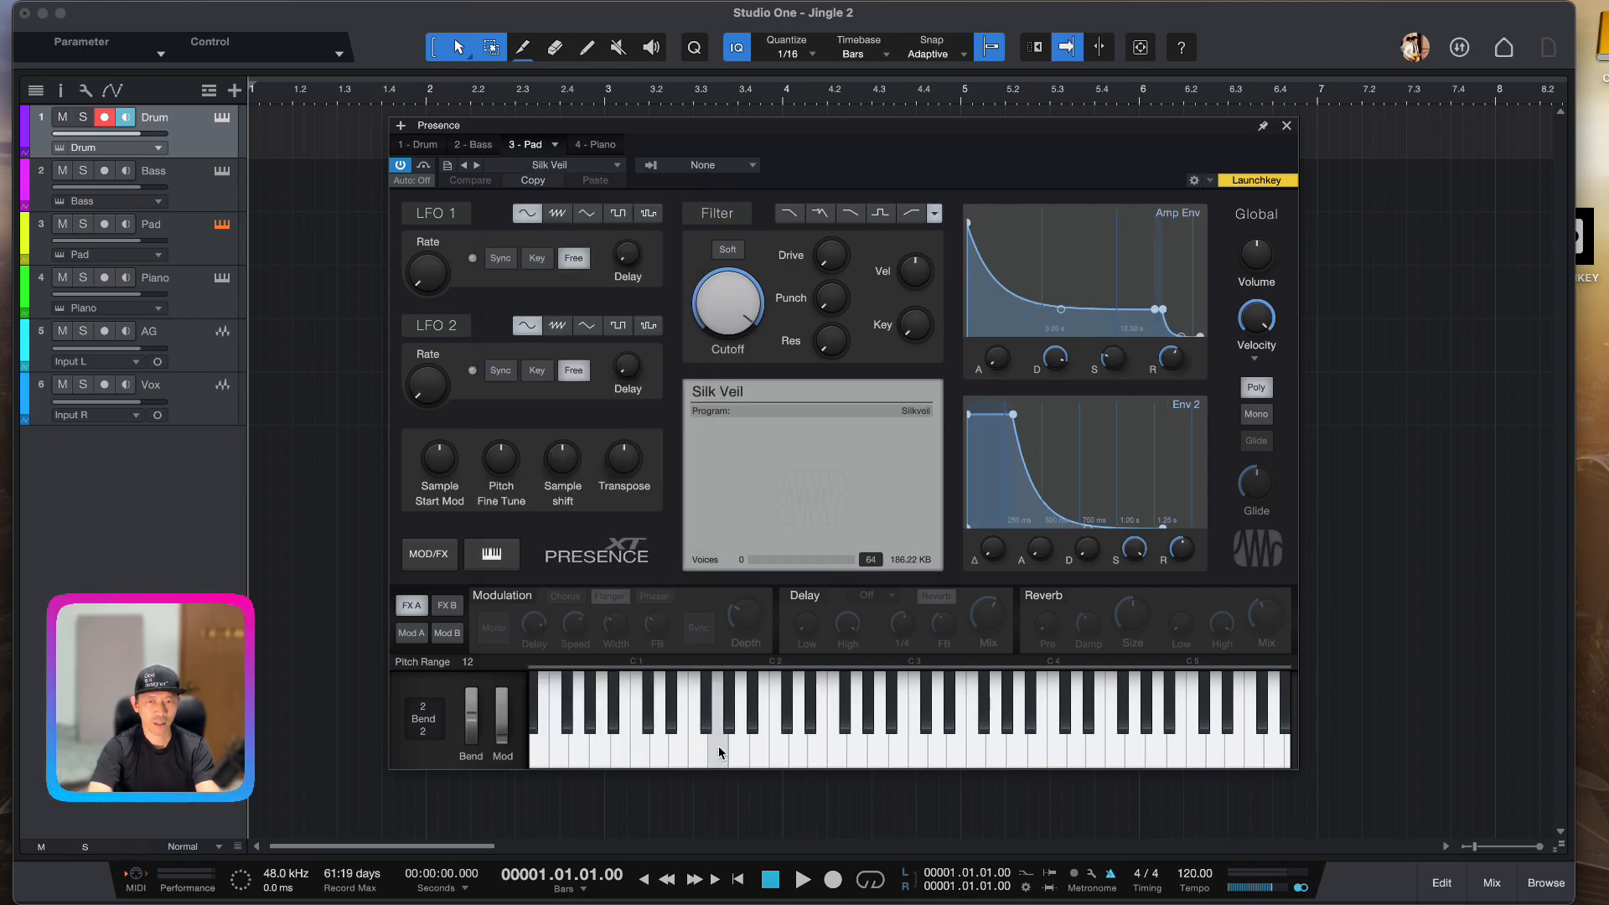
left_click_drag(721, 754, 889, 754)
left_click(1001, 739)
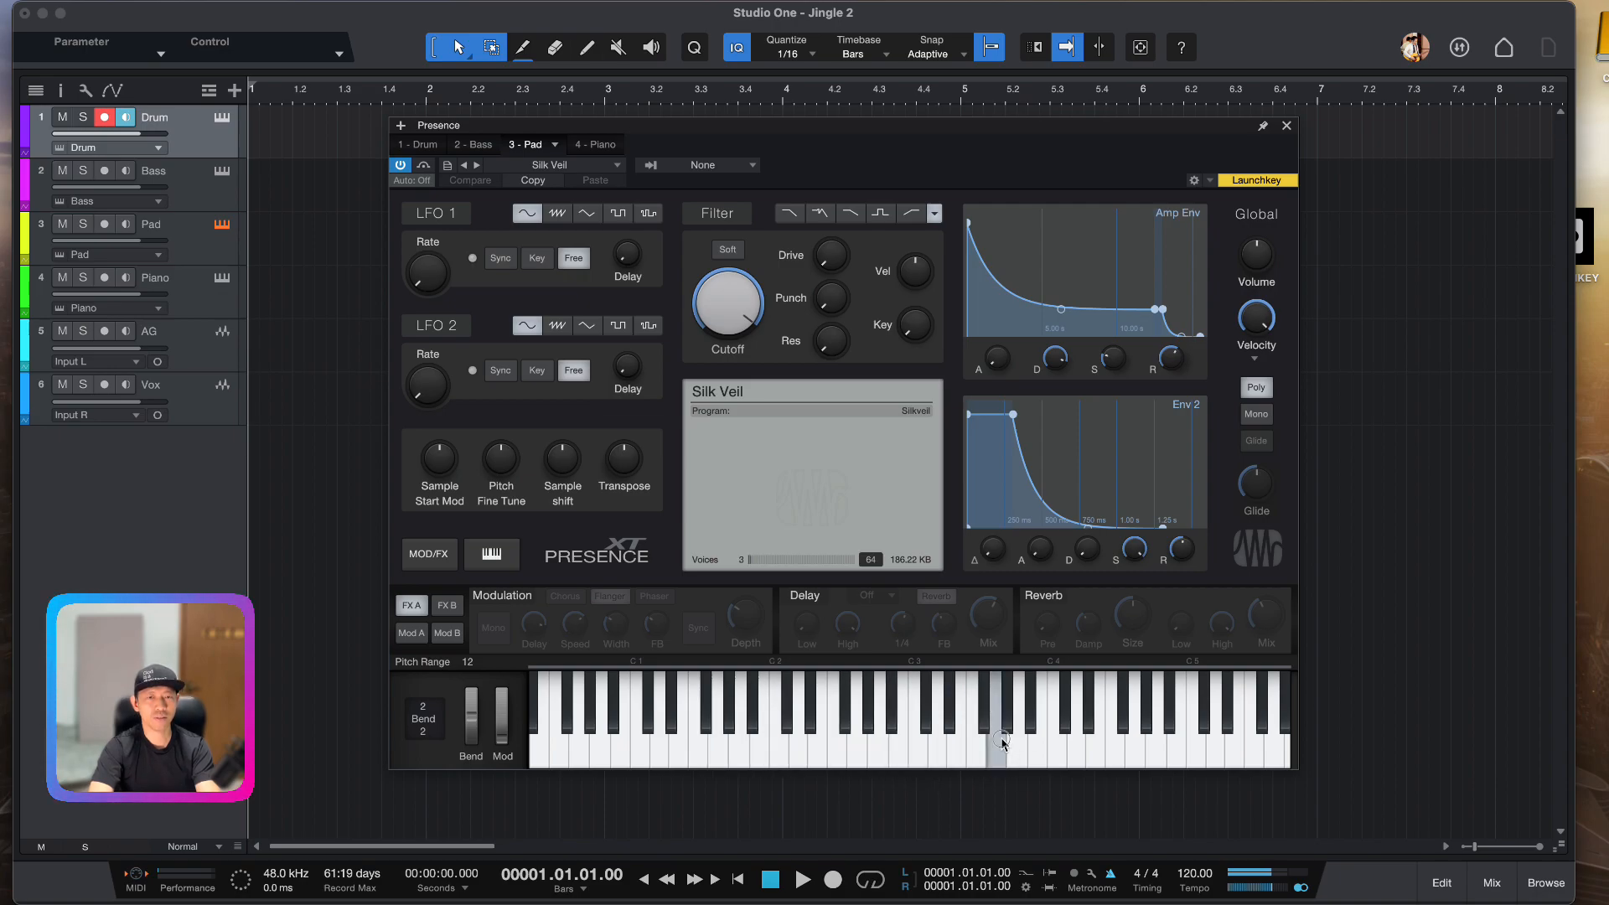
Replace the Pad instrument's preset with Juno from the Synths folder and play low and high notes to audition it
left_click(579, 165)
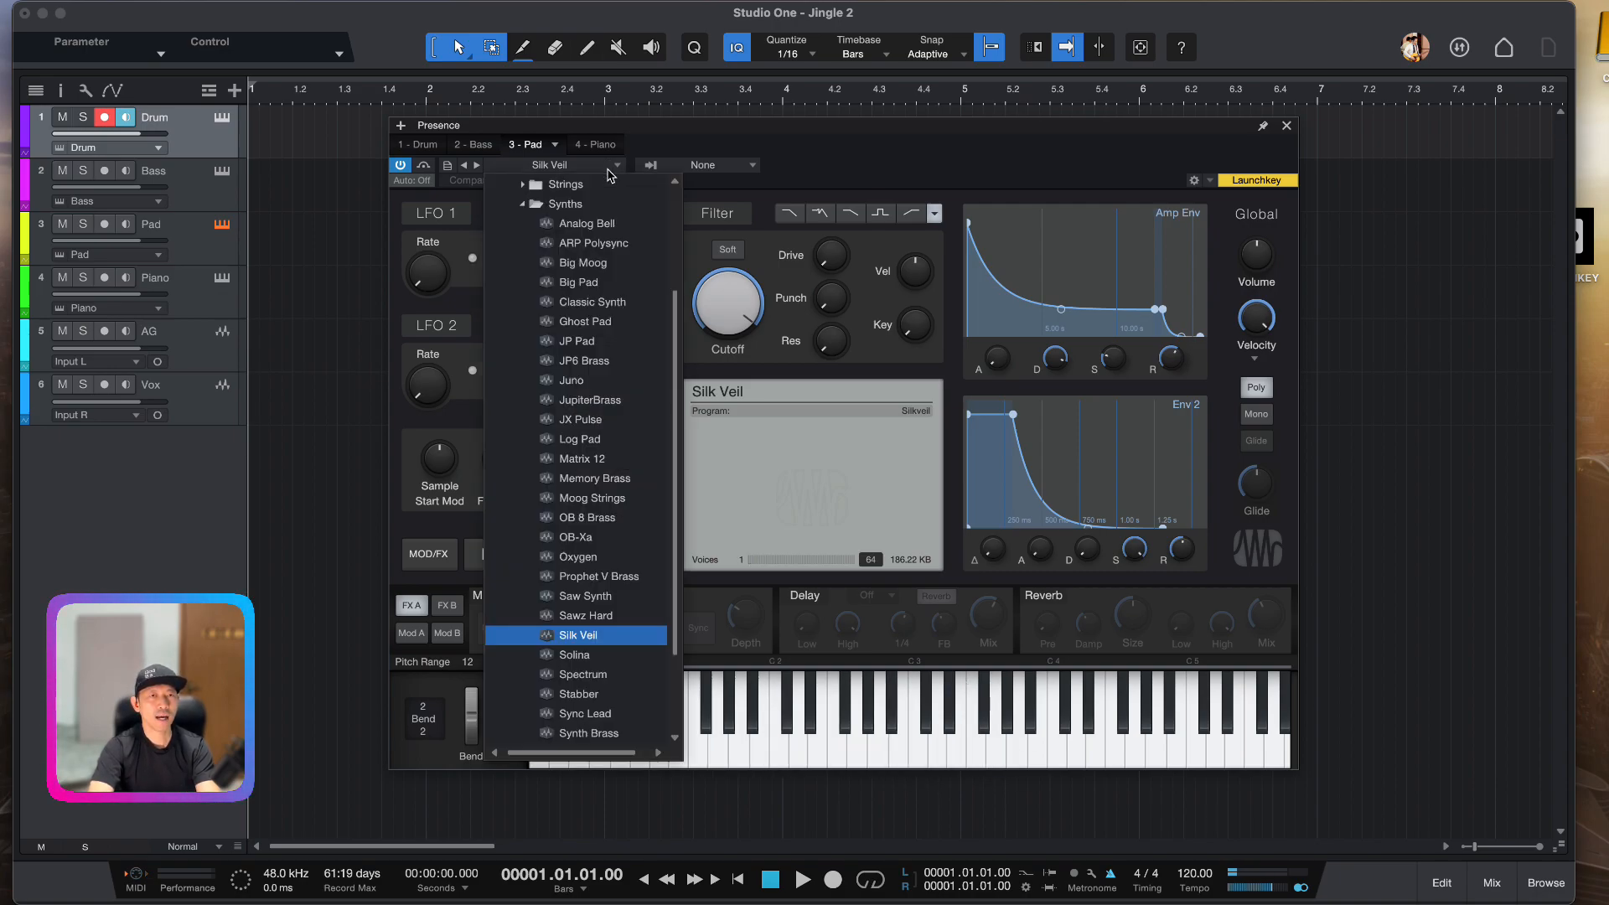
left_click(621, 380)
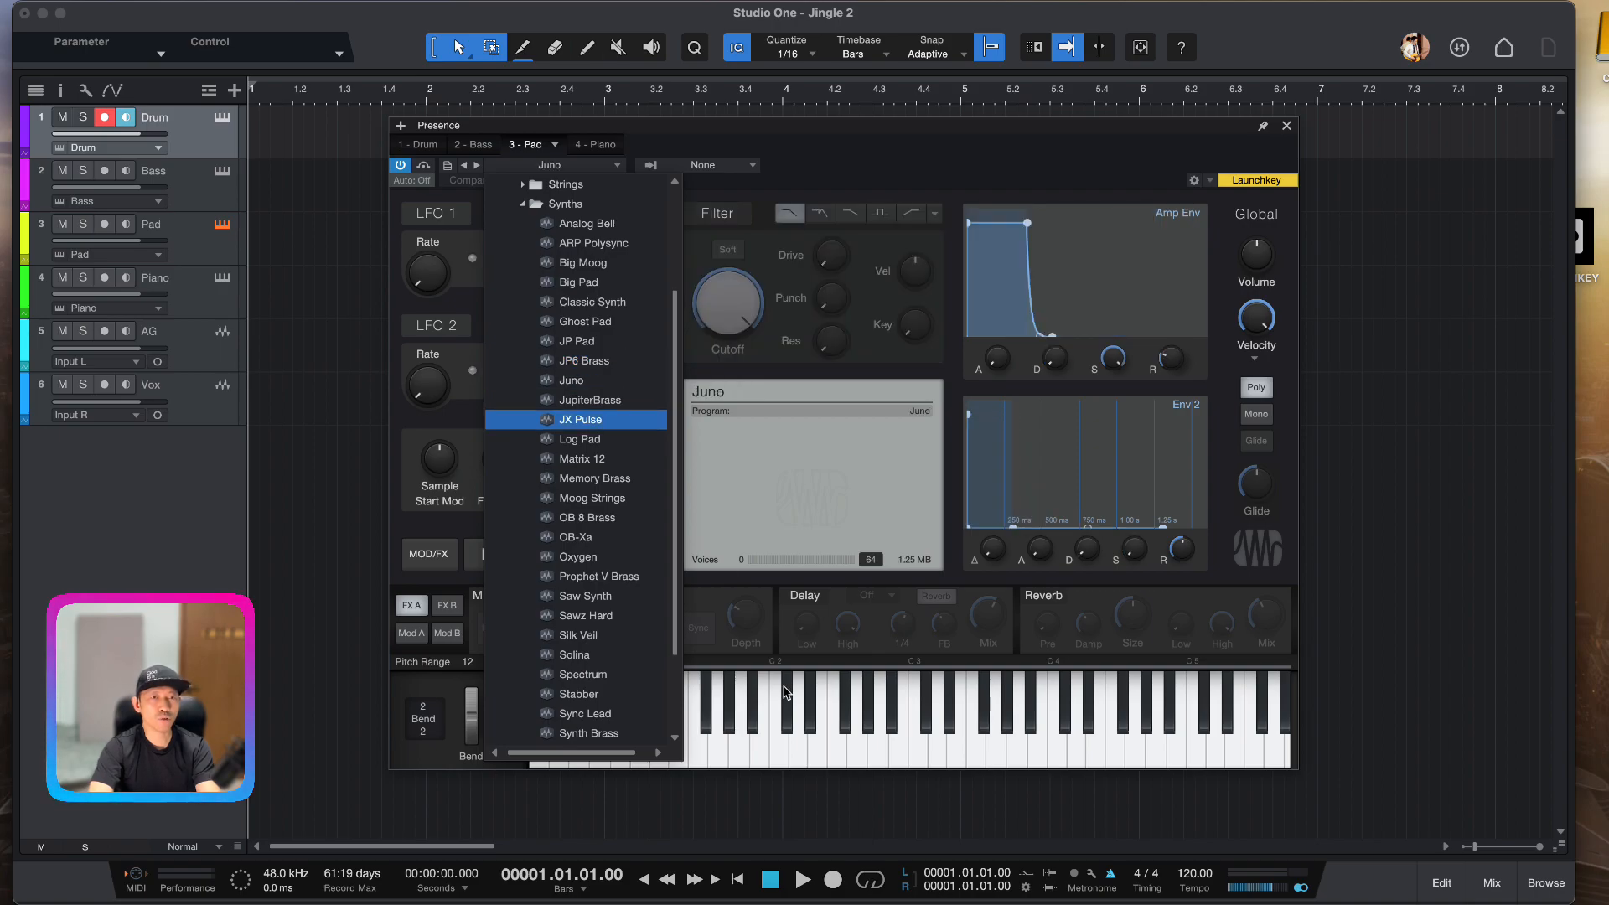
left_click(811, 730)
left_click_drag(813, 730, 868, 745)
left_click(976, 741)
left_click(823, 752)
left_click(630, 754)
left_click(699, 741)
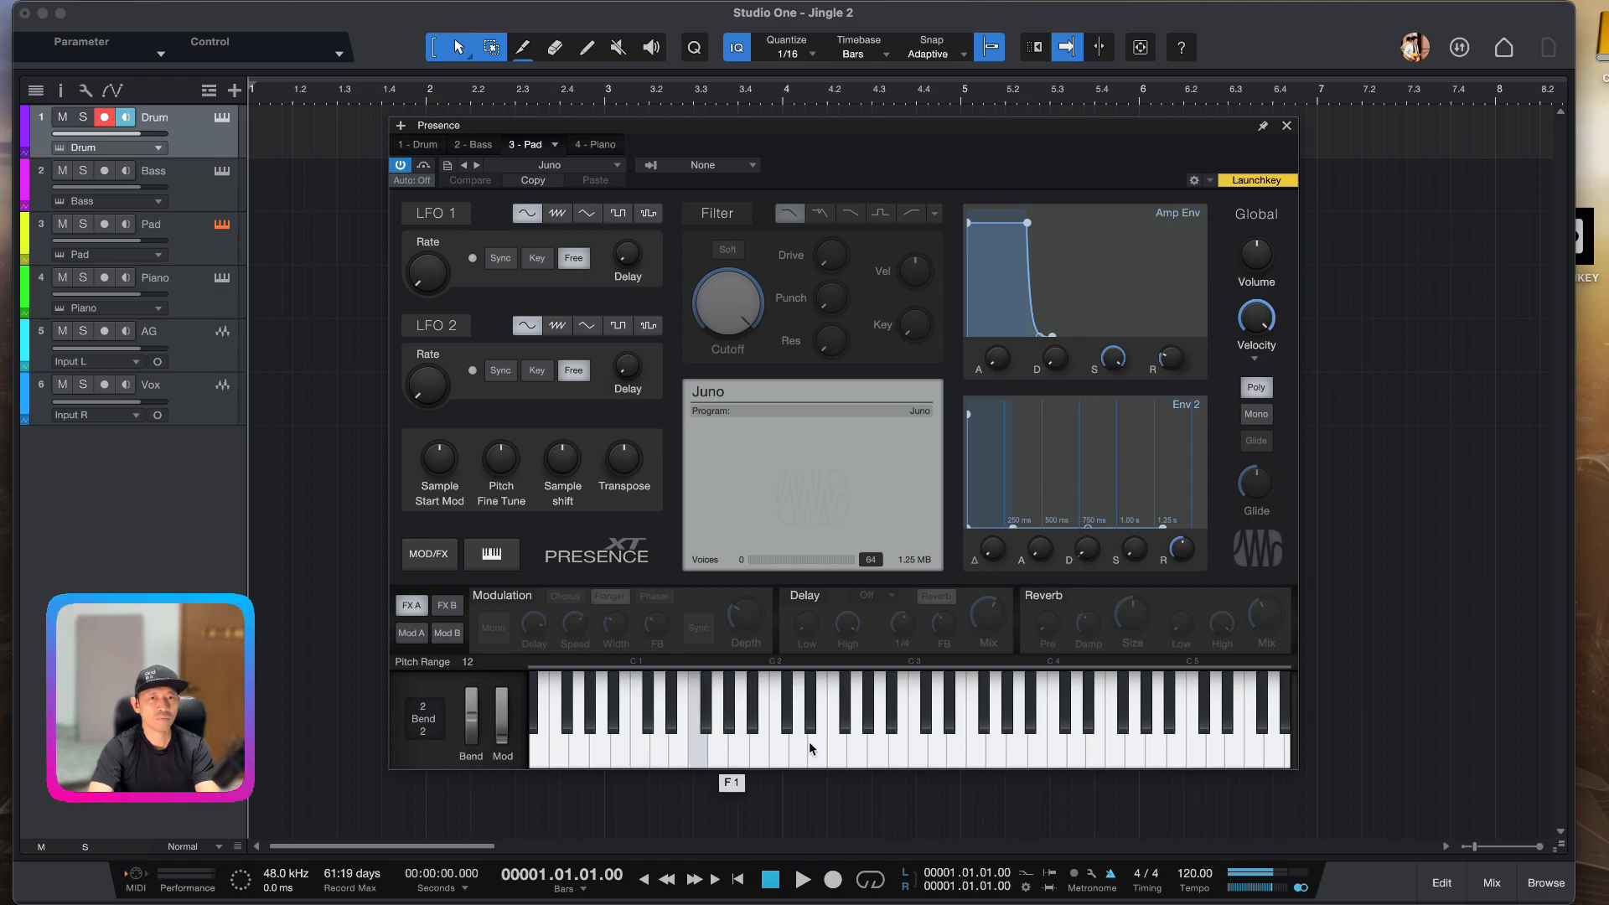
left_click(1021, 746)
left_click(961, 746)
left_click(872, 744)
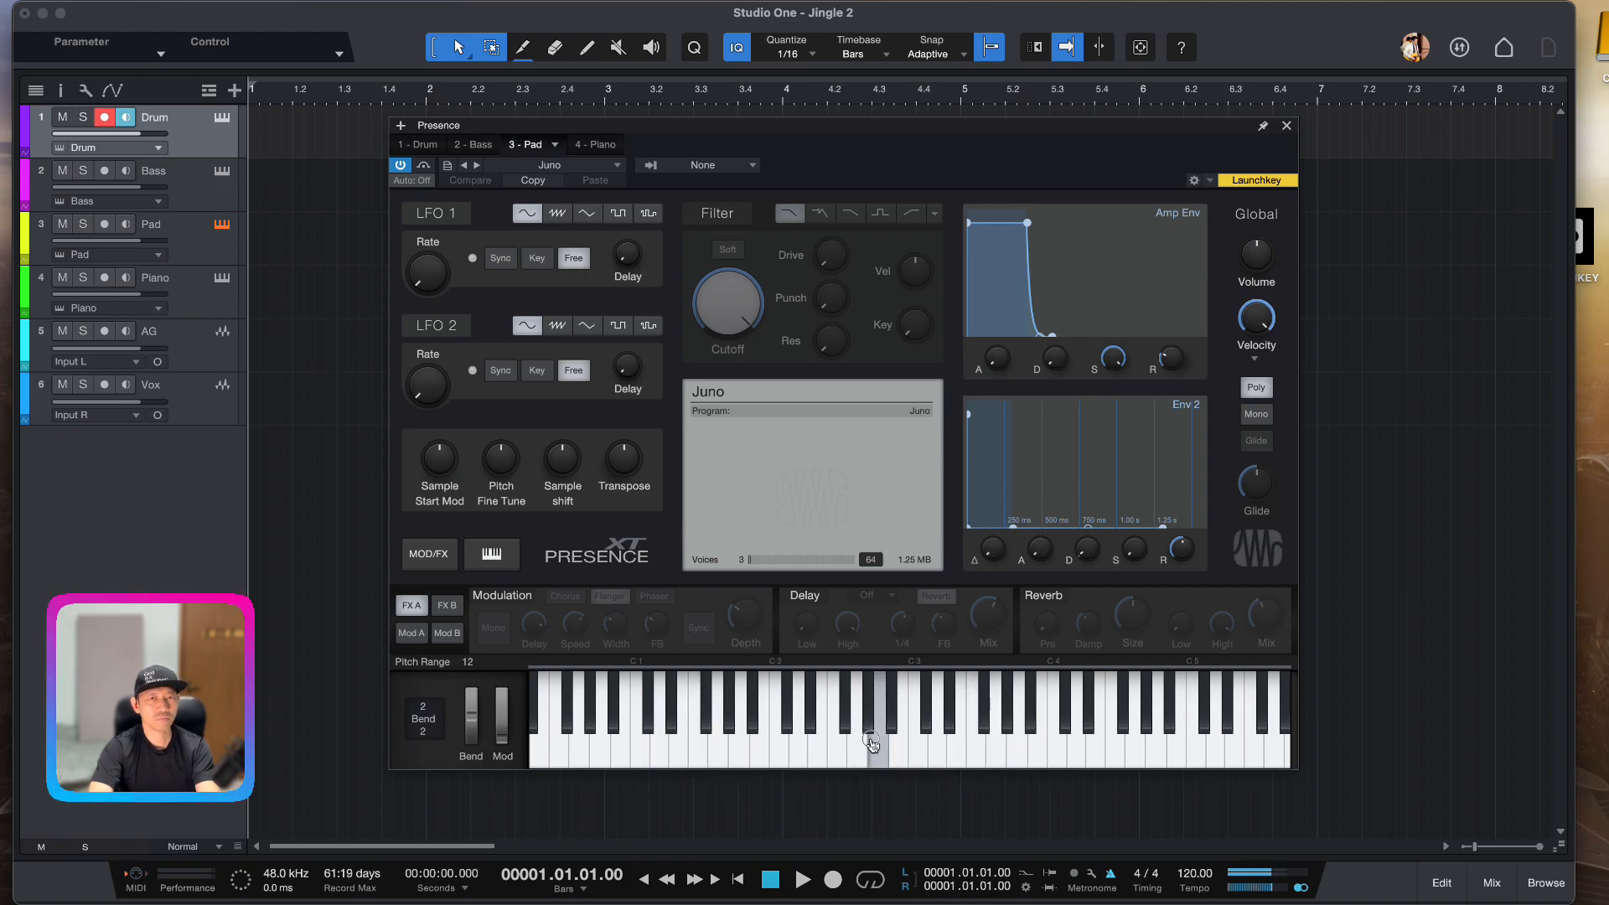
Raise the Pad's Amp Env attack to 153 ms and test the sound with a couple of notes
mouse_move(1004, 364)
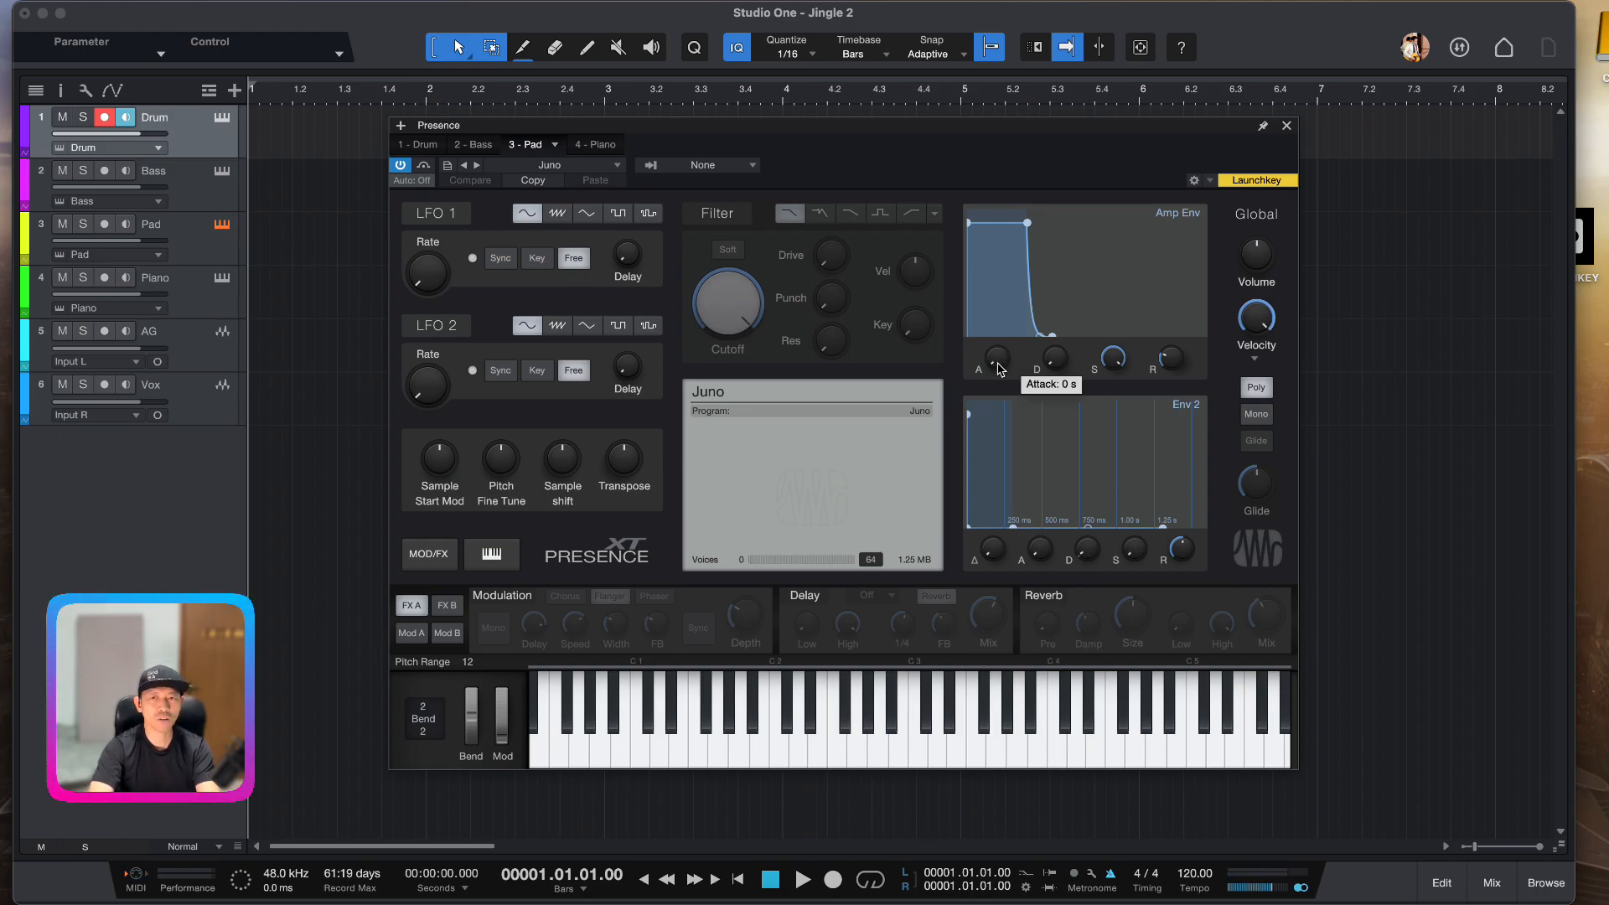
left_click_drag(999, 369, 1004, 307)
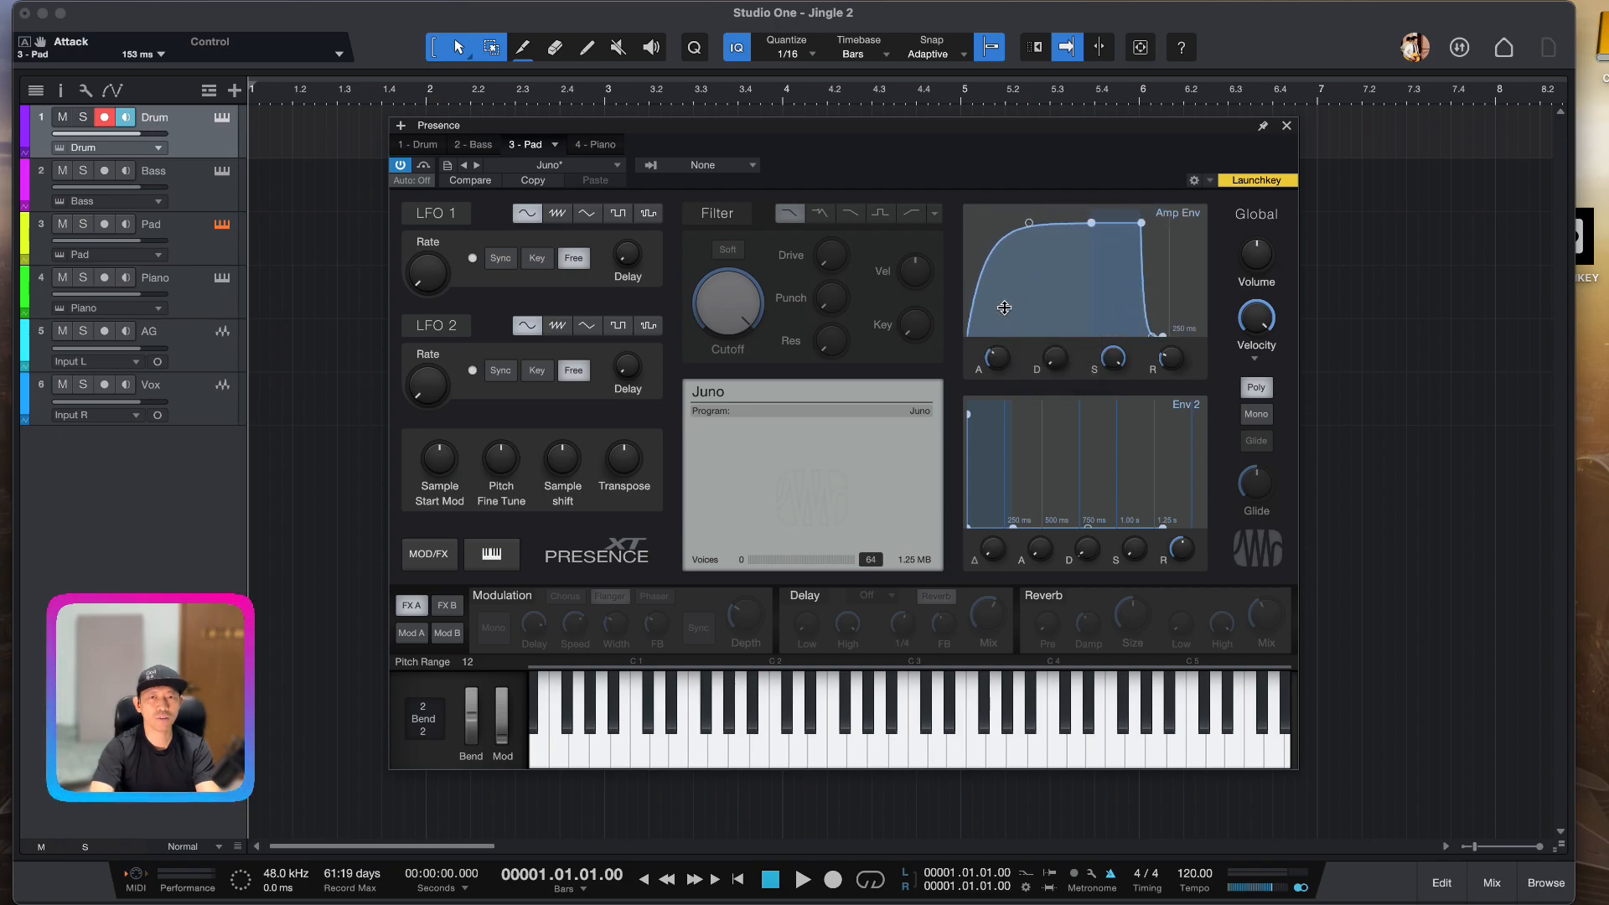
left_click(929, 749)
left_click(880, 750)
Increase the Pad's Amp Env attack to 2.255 s and audition the slower fade-in across the keyboard
left_click_drag(999, 361, 1008, 316)
left_click(801, 717)
left_click(760, 741)
left_click(878, 748)
left_click(981, 743)
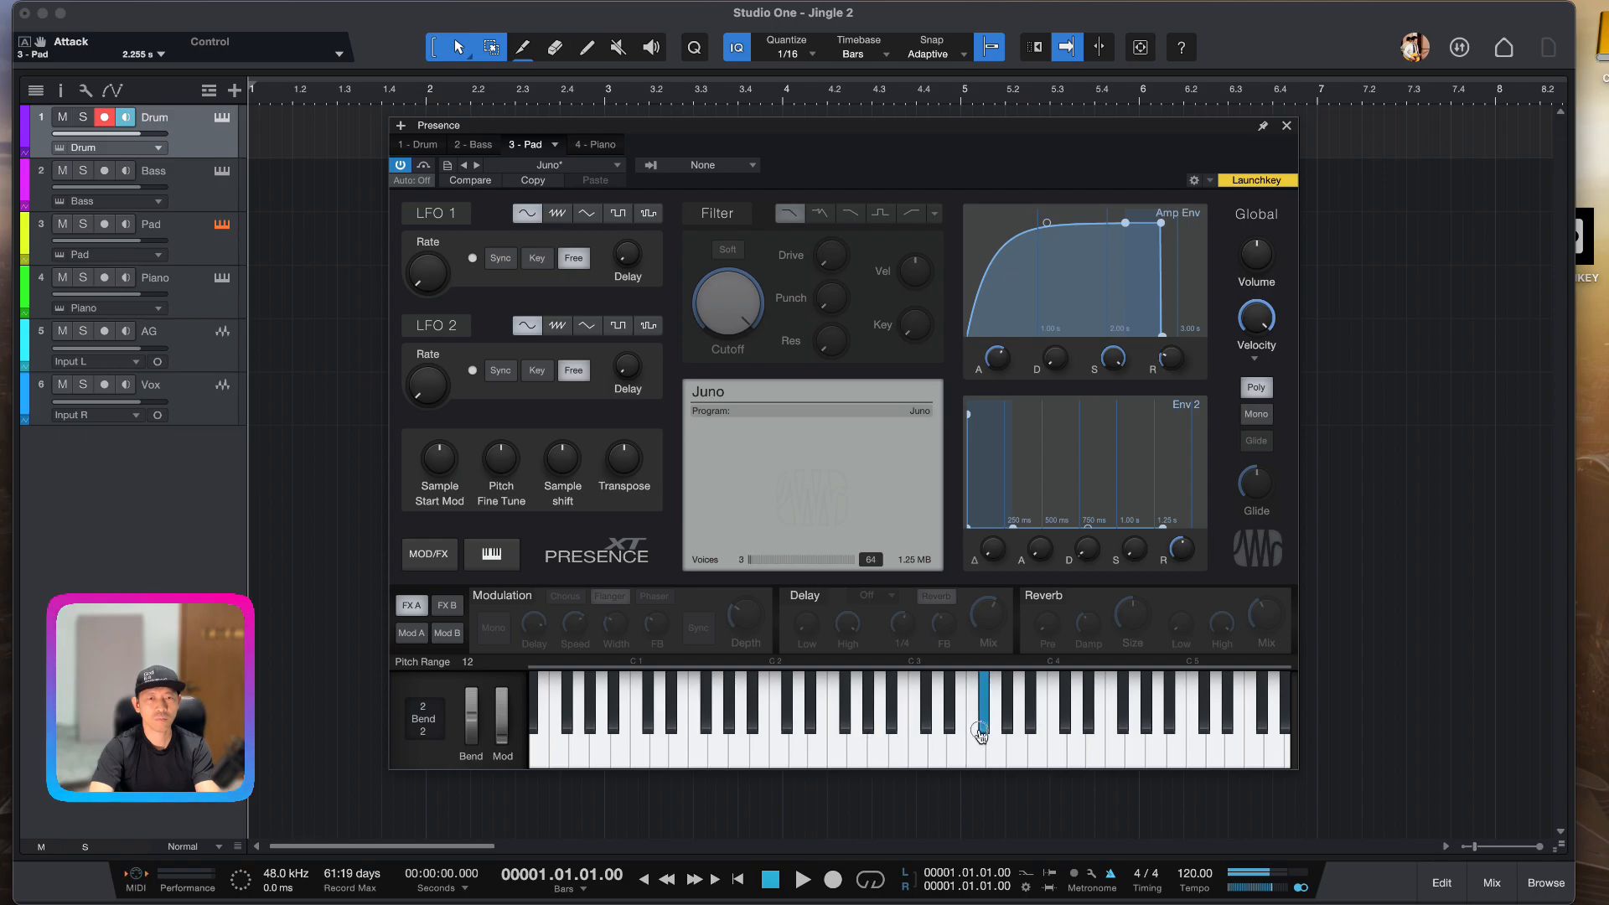
left_click(1055, 751)
left_click(957, 748)
left_click(813, 755)
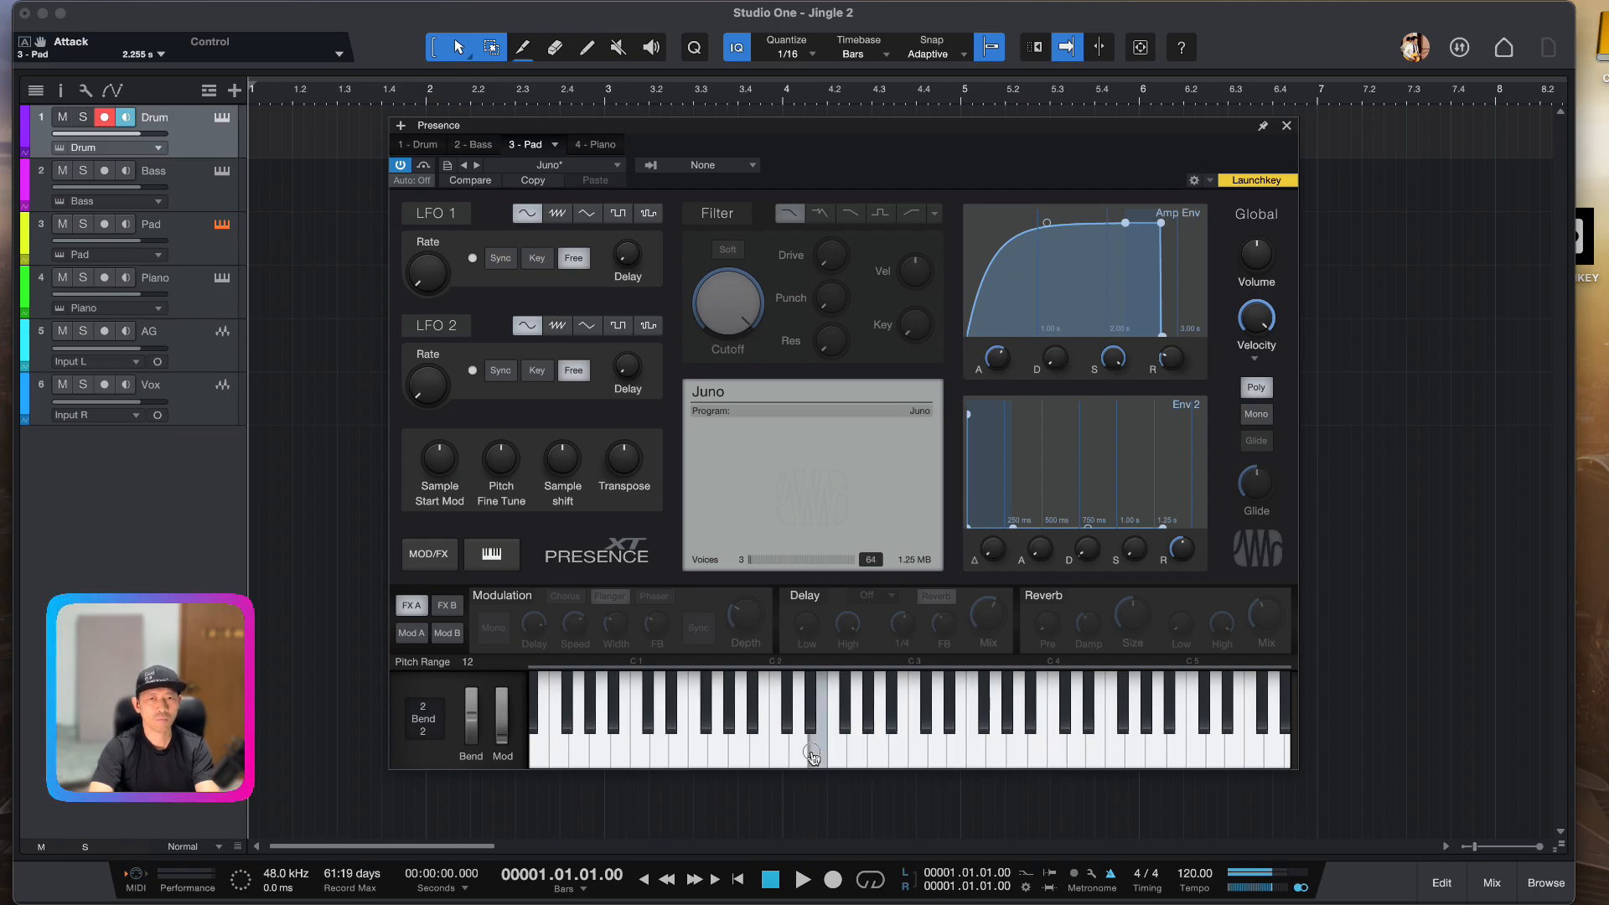
Adjust the Pad's Amp Env attack to 3.008 s, testing it with notes around the middle of the keyboard
left_click_drag(997, 351, 997, 328)
left_click(799, 758)
left_click(778, 764)
left_click(817, 758)
left_click(896, 758)
left_click_drag(994, 359, 990, 379)
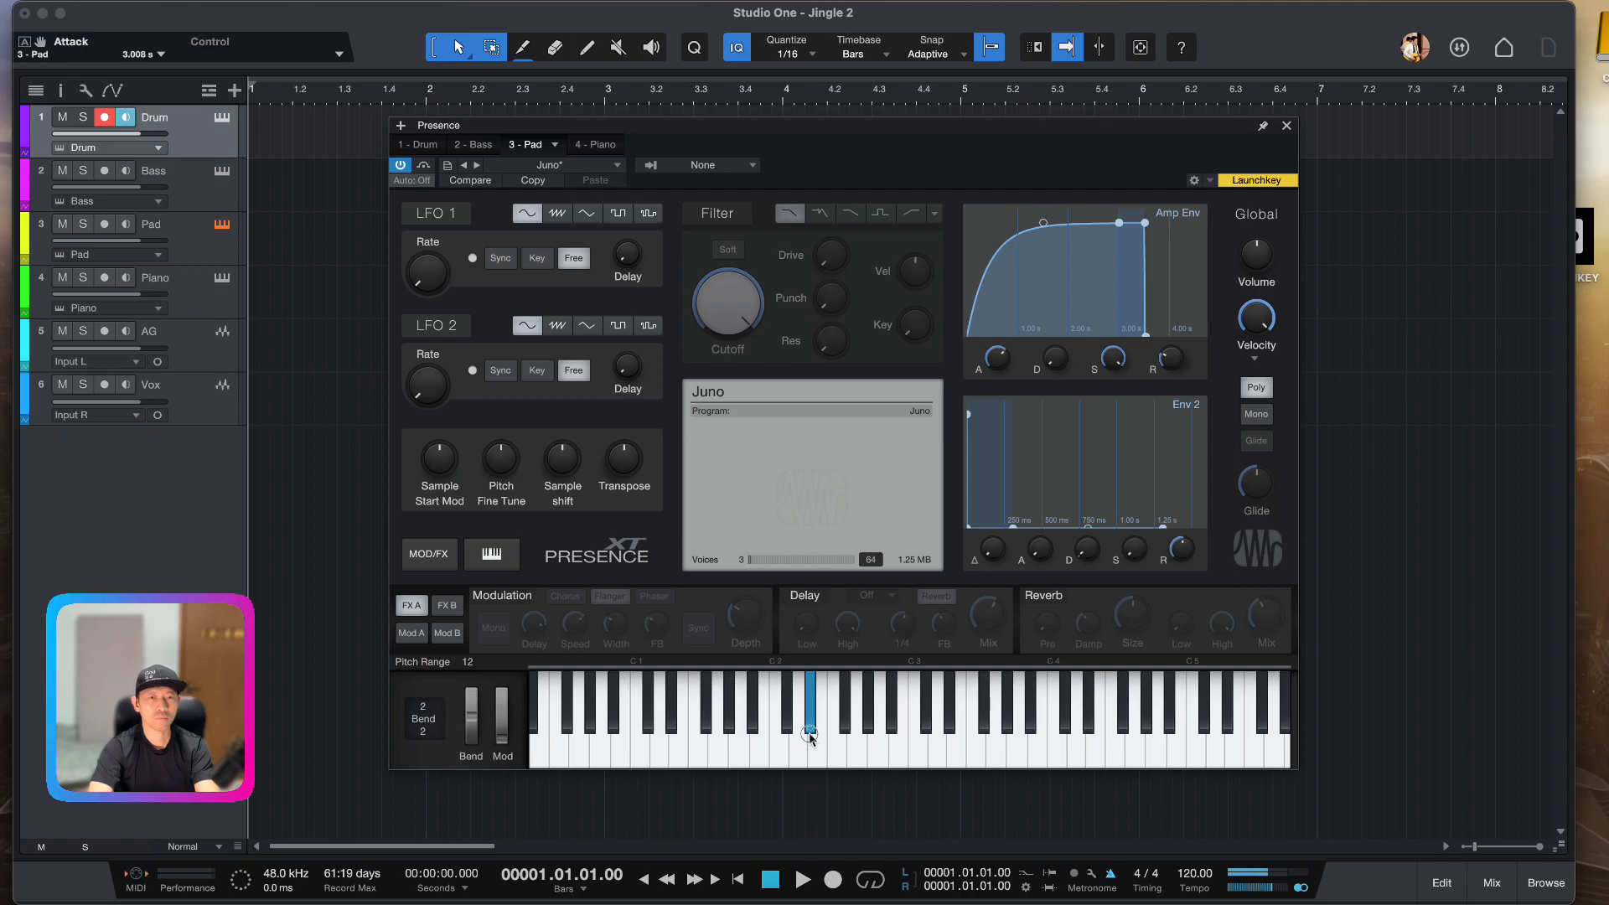
Switch to the Piano instrument and audition its Rock Piano preset with notes across the keyboard
left_click(586, 145)
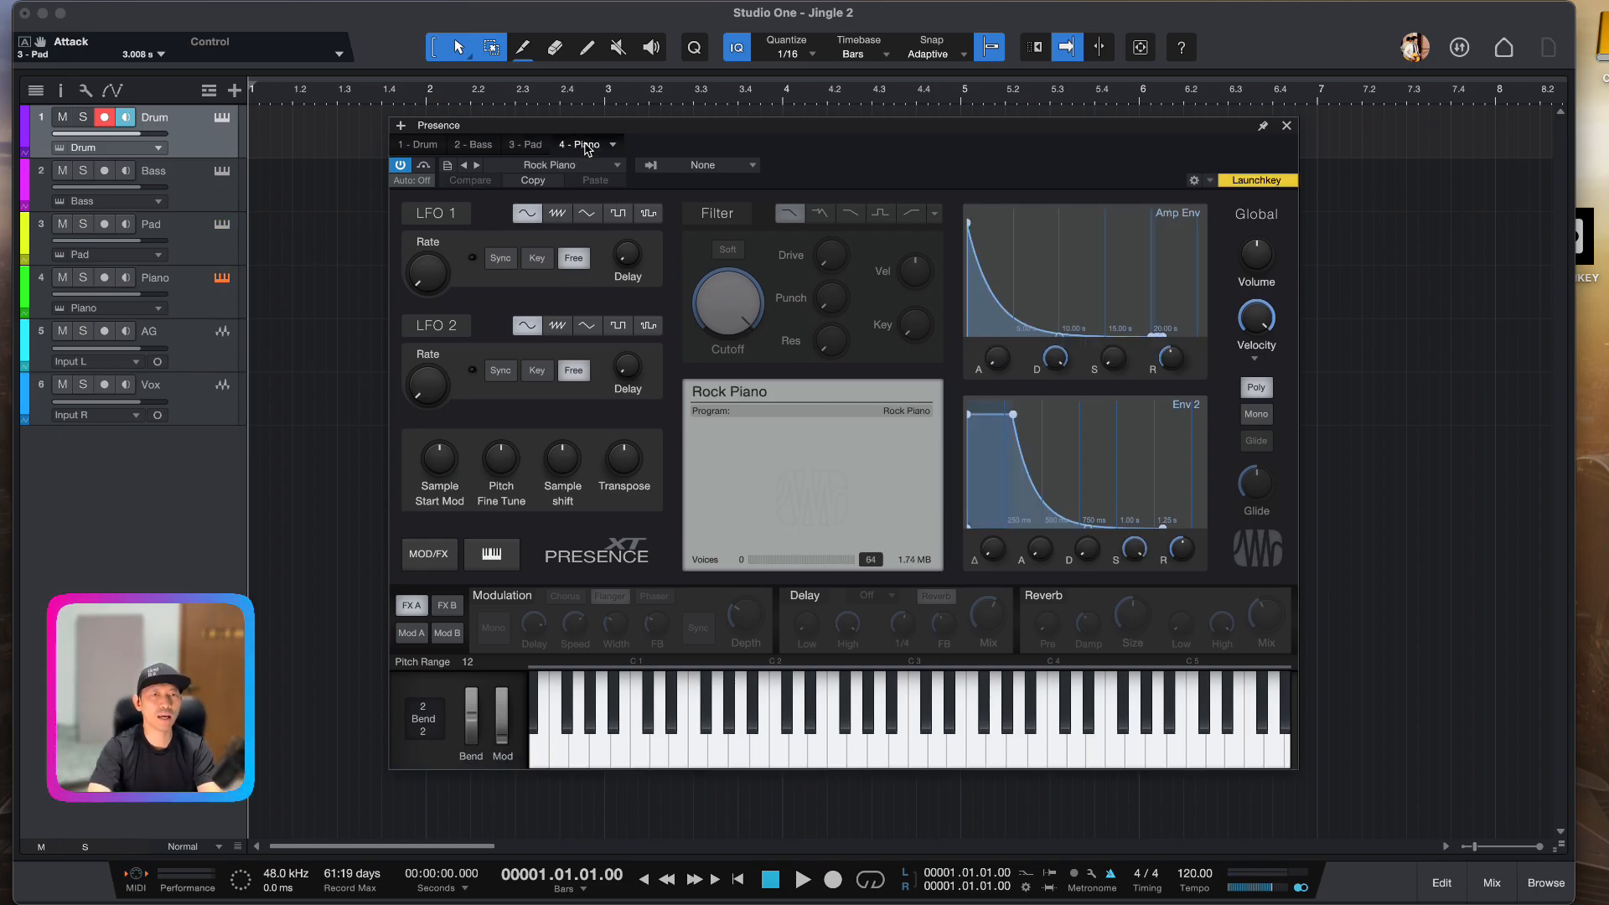
left_click(736, 759)
left_click(898, 735)
left_click(961, 746)
left_click(1127, 744)
left_click(1124, 752)
left_click(941, 747)
left_click(880, 744)
left_click(838, 748)
left_click(719, 760)
left_click(822, 743)
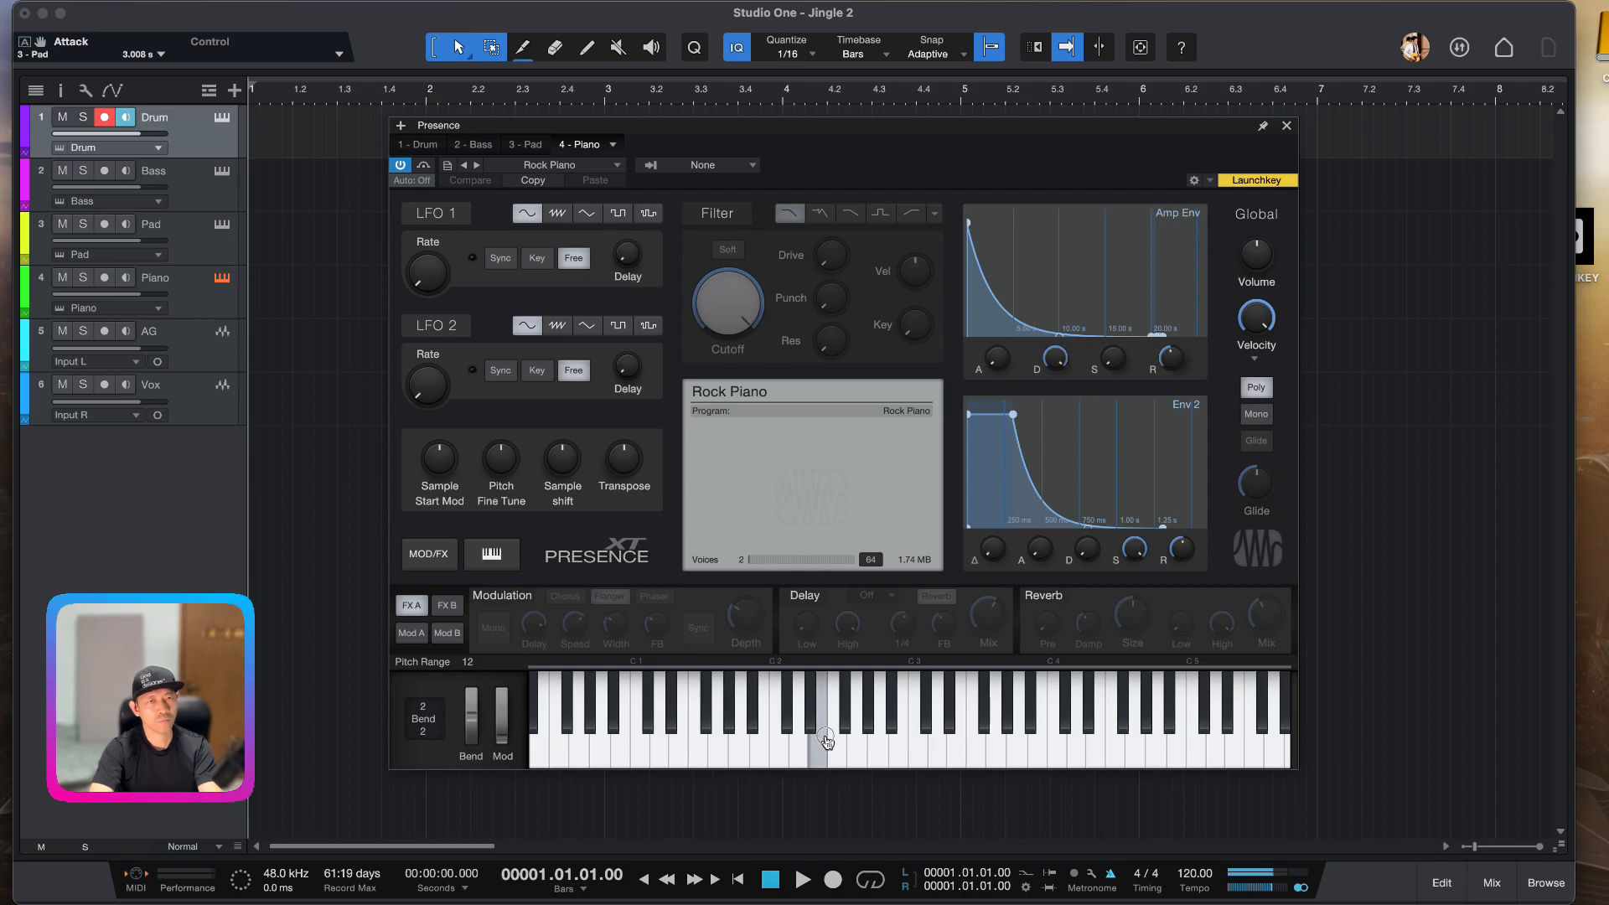
left_click(826, 739)
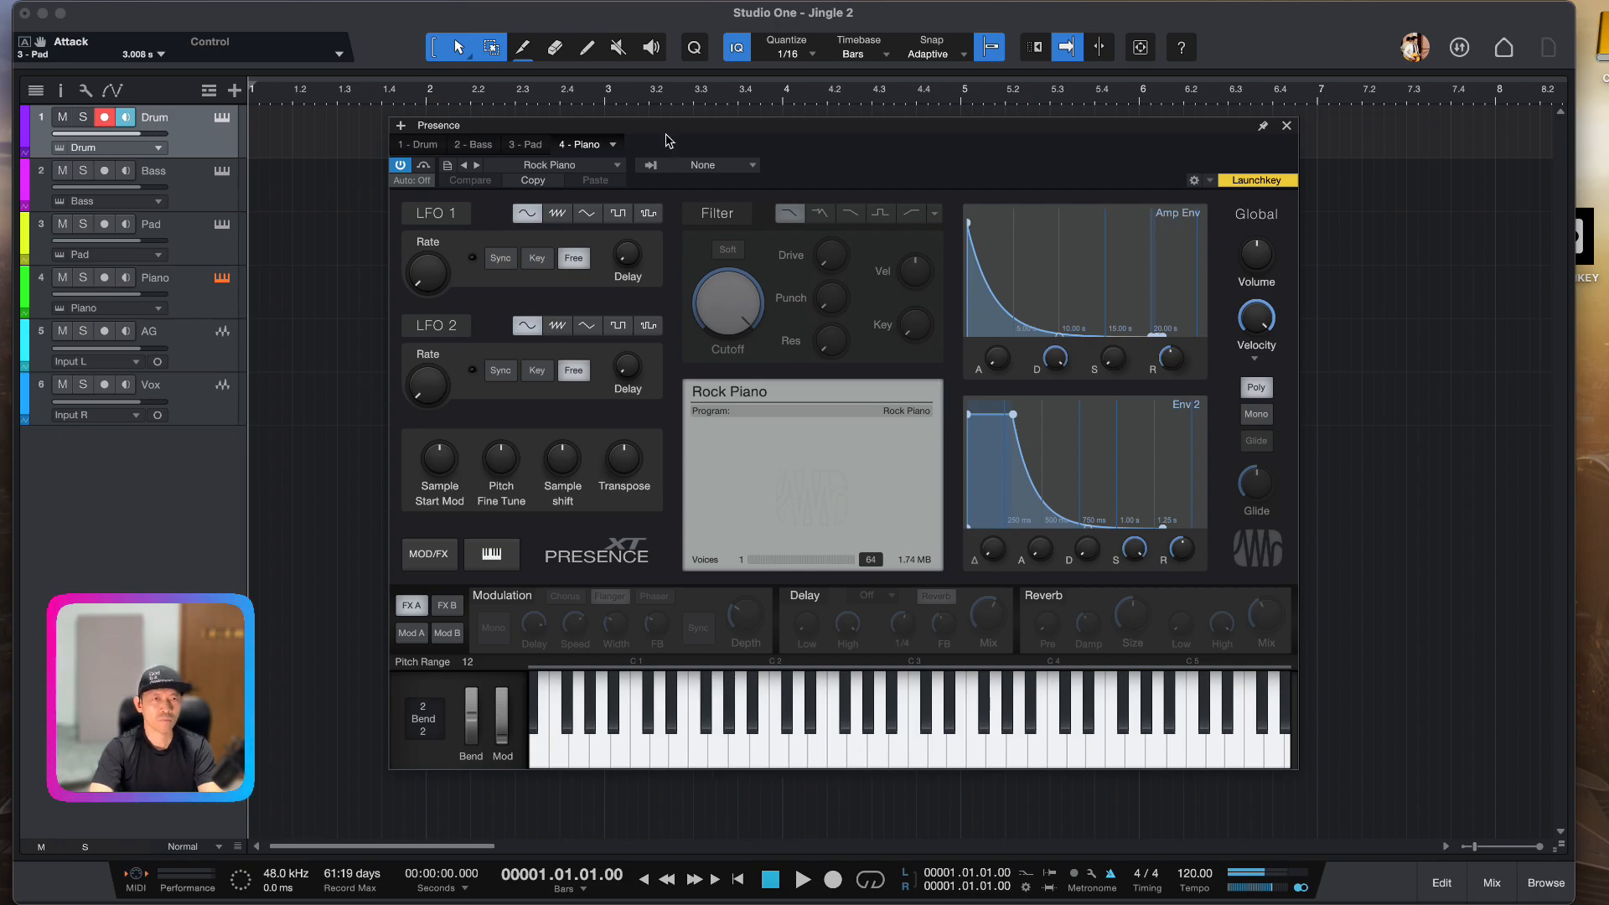
Load the JX Organ preset from the Keyboards folder into the Piano instrument and audition it
left_click(618, 165)
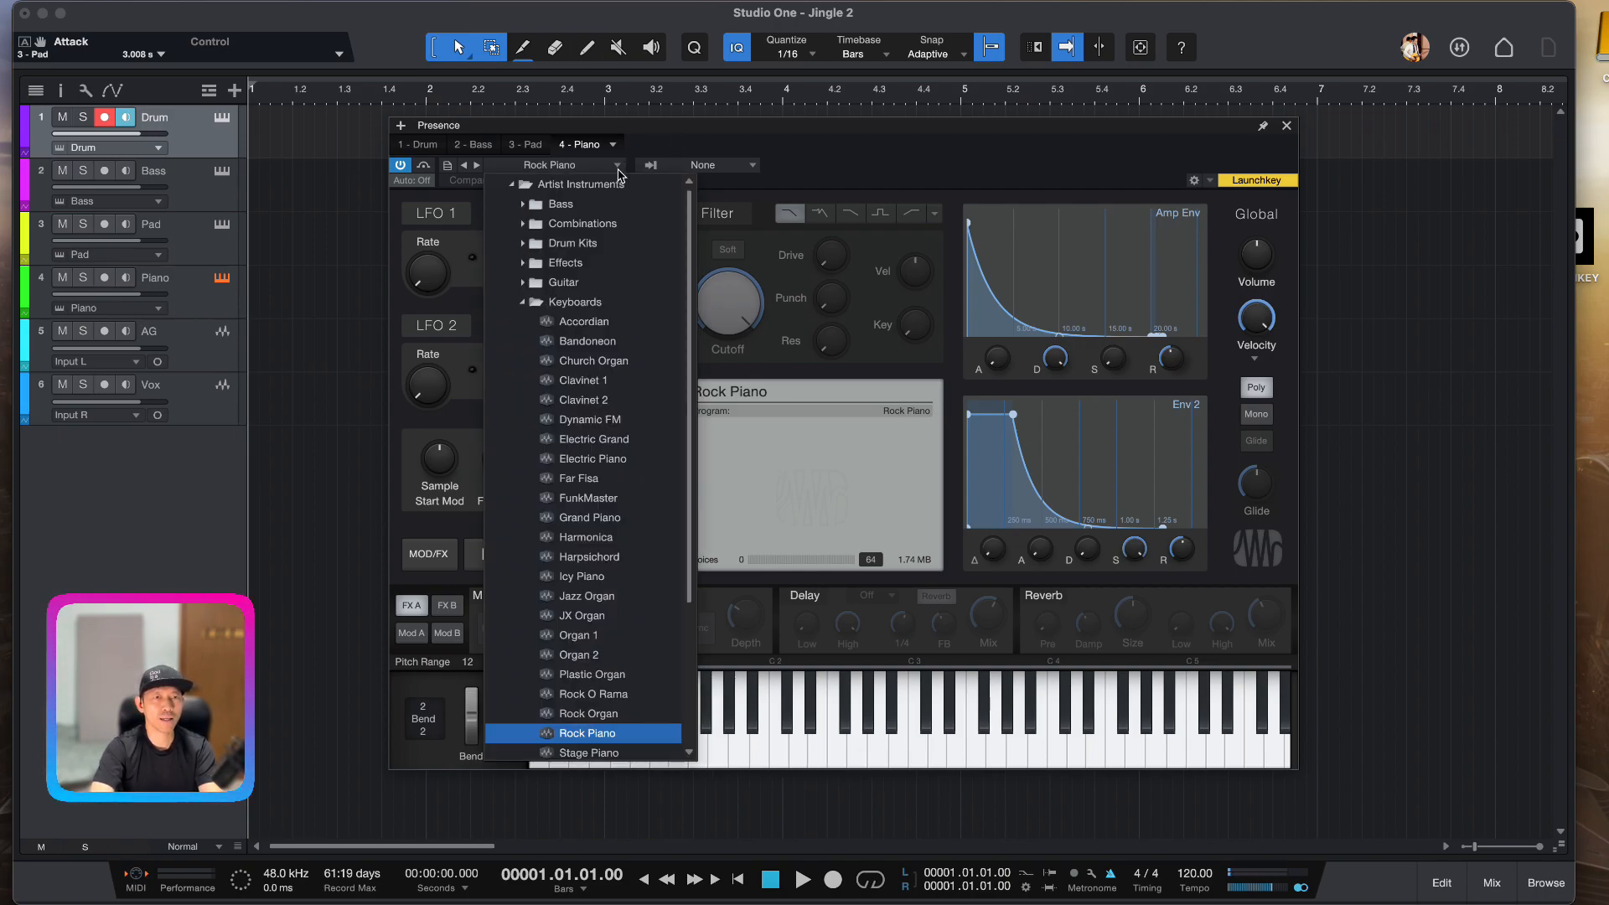
key("j")
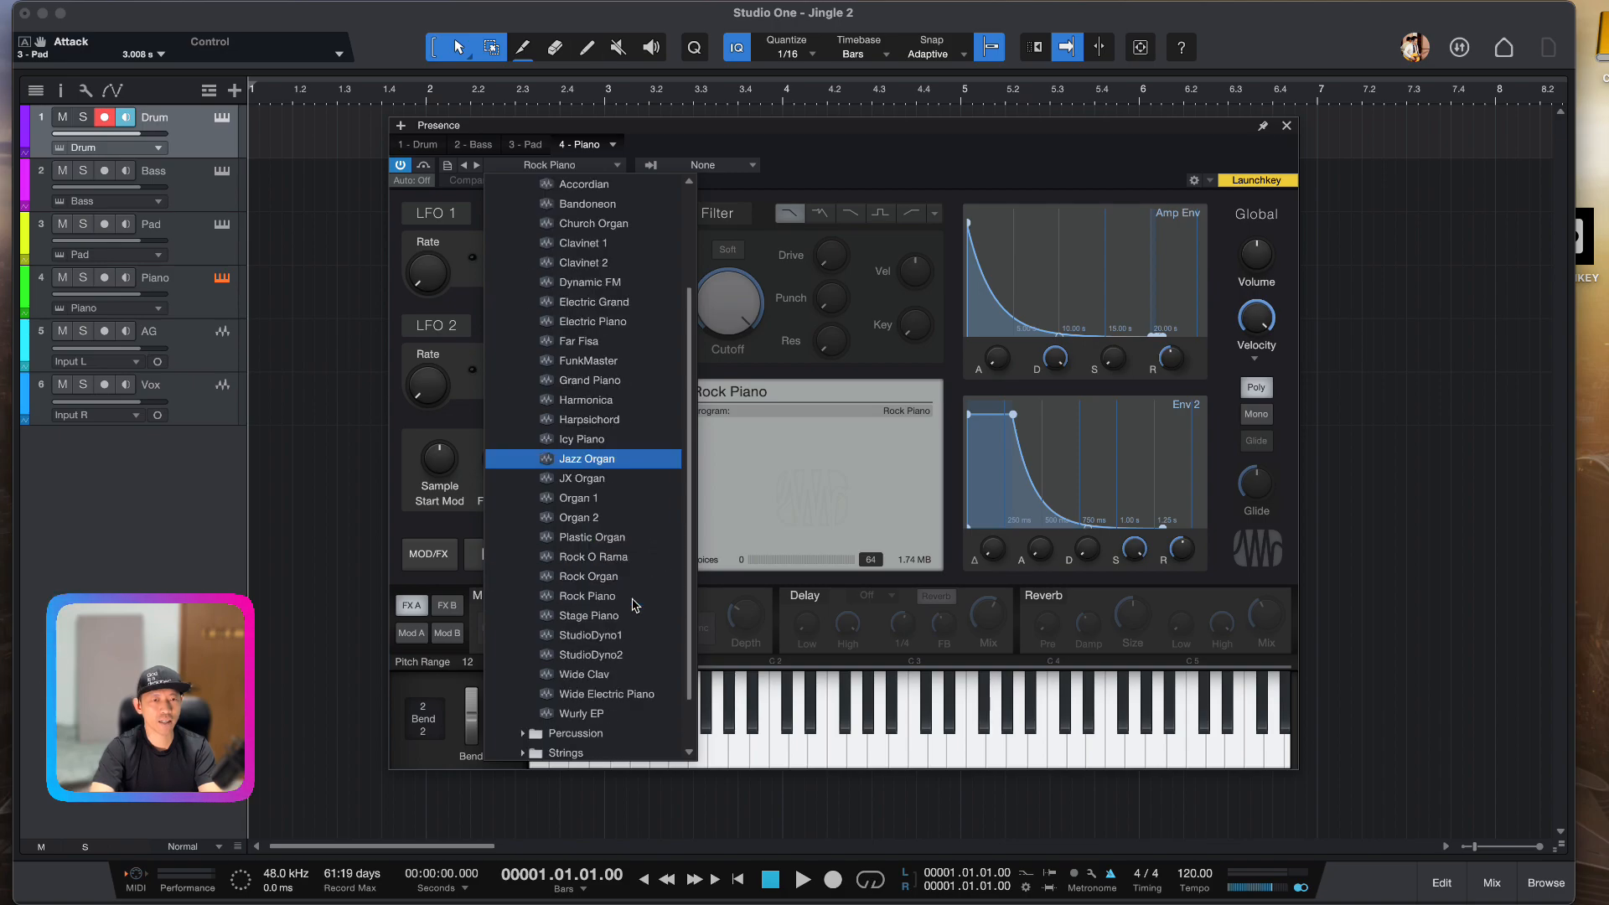
left_click(574, 481)
left_click(887, 753)
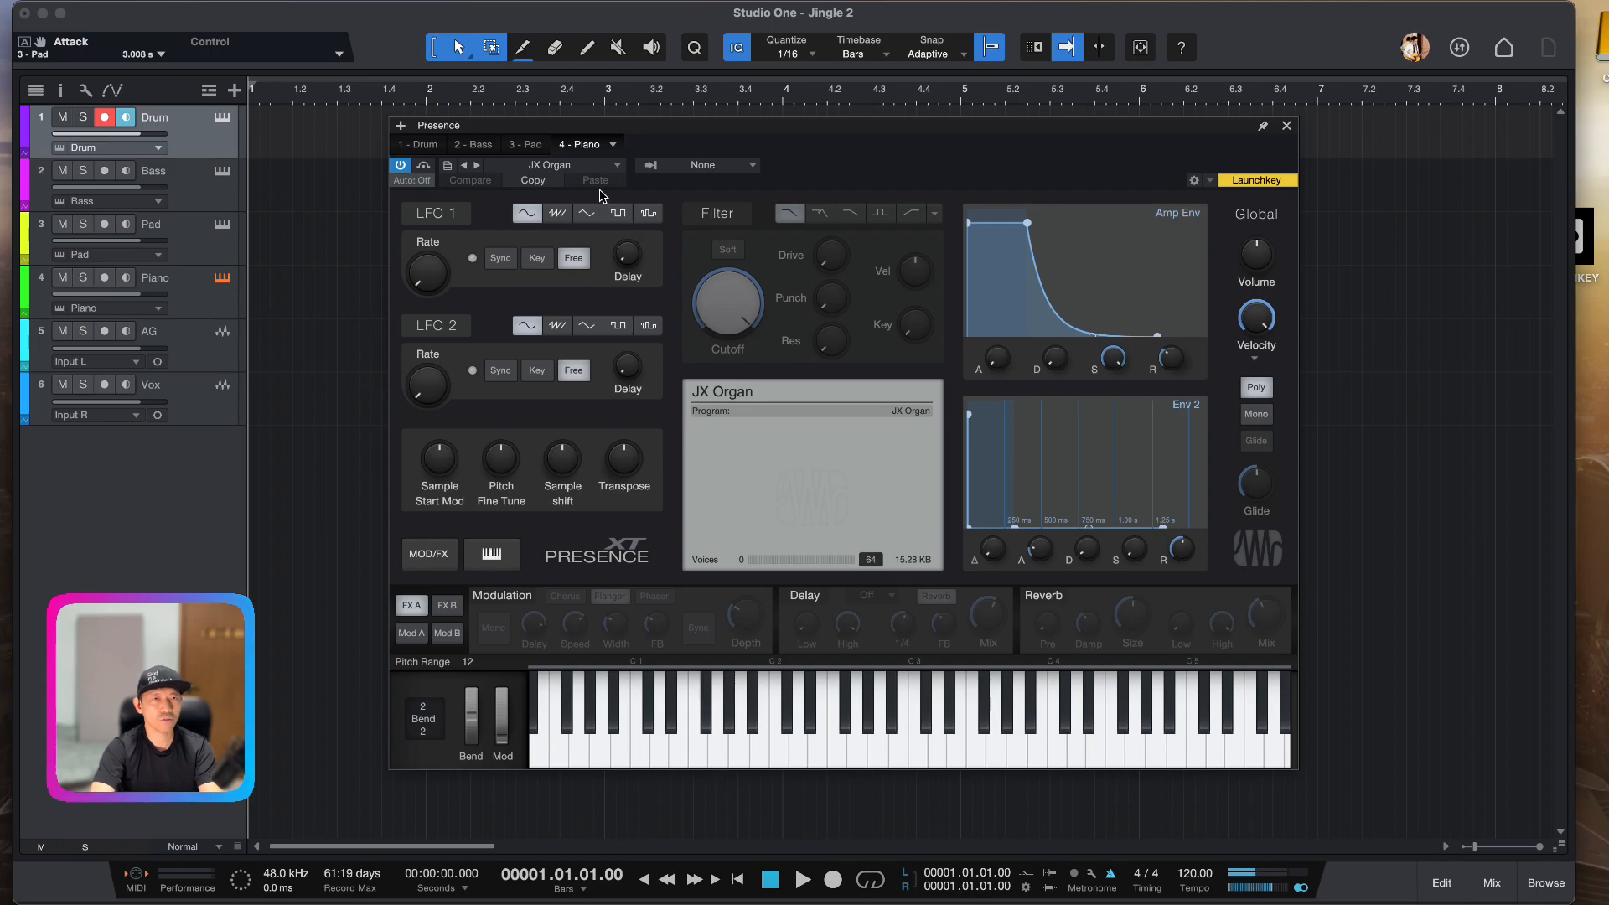
Load the FunkMaster preset from the Keyboards folder into the Piano instrument and audition it with a few notes
left_click(594, 169)
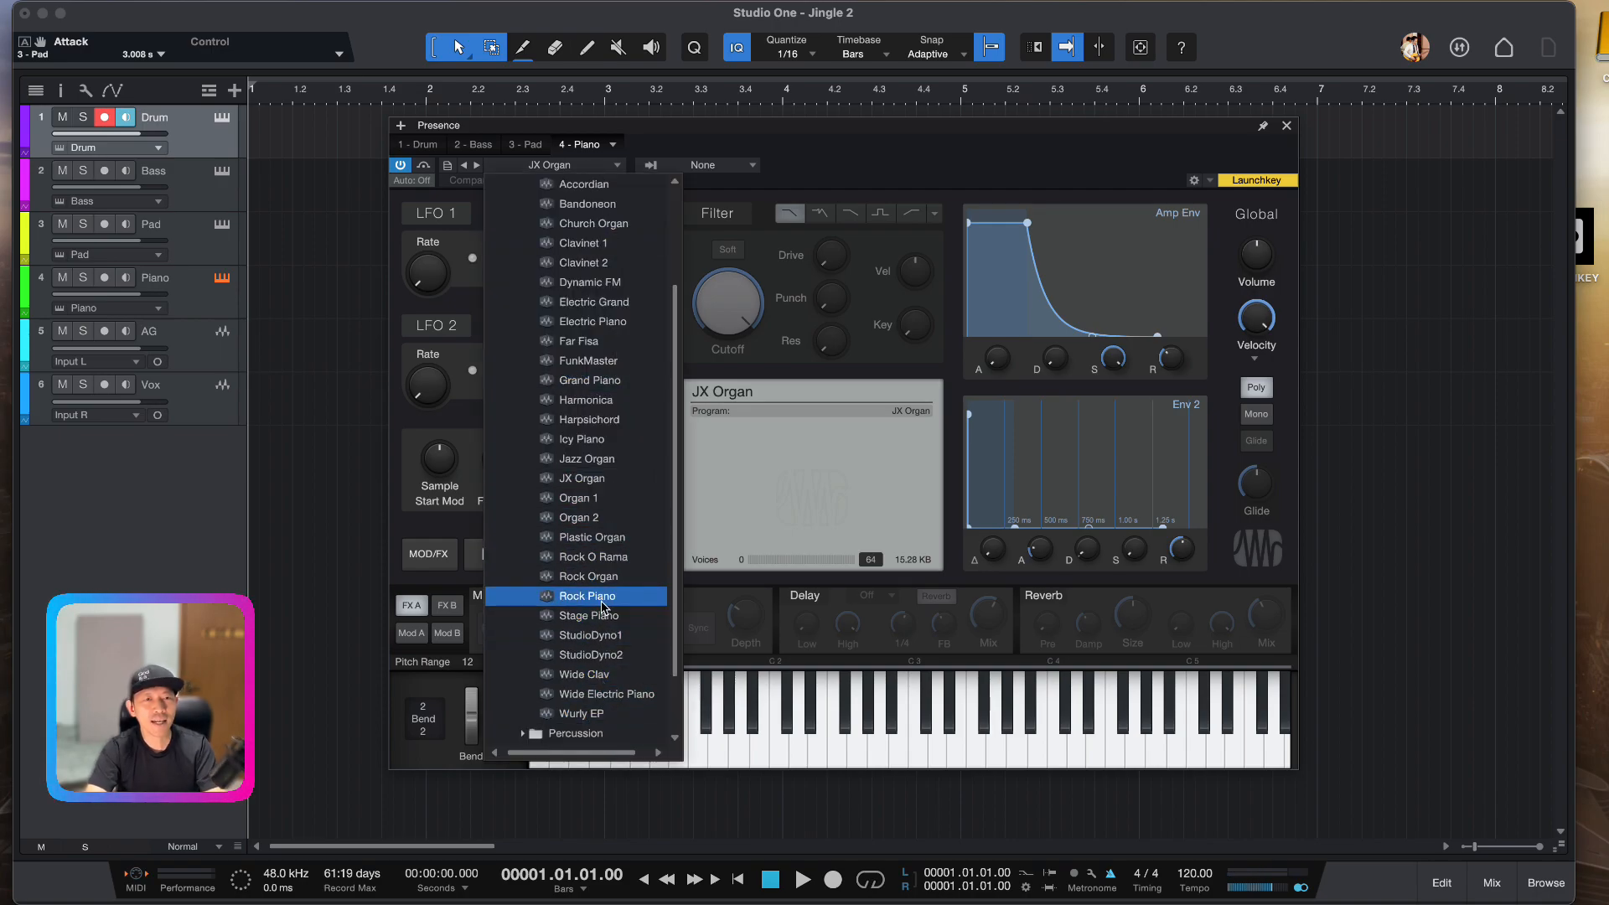
scroll(607, 566, "up", 3)
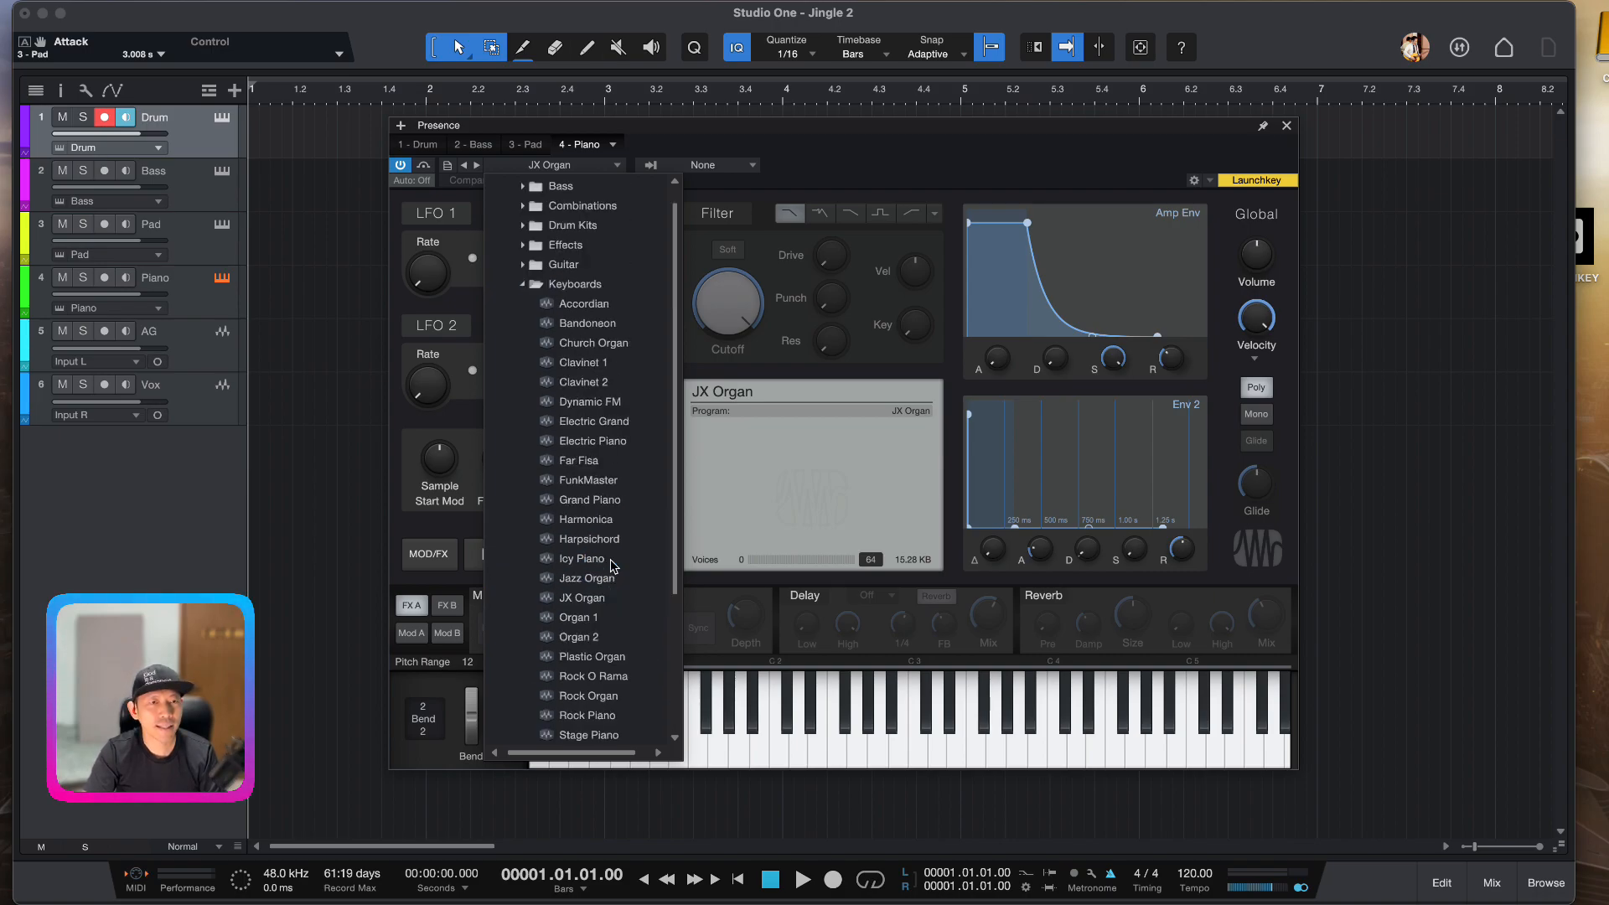
left_click(597, 480)
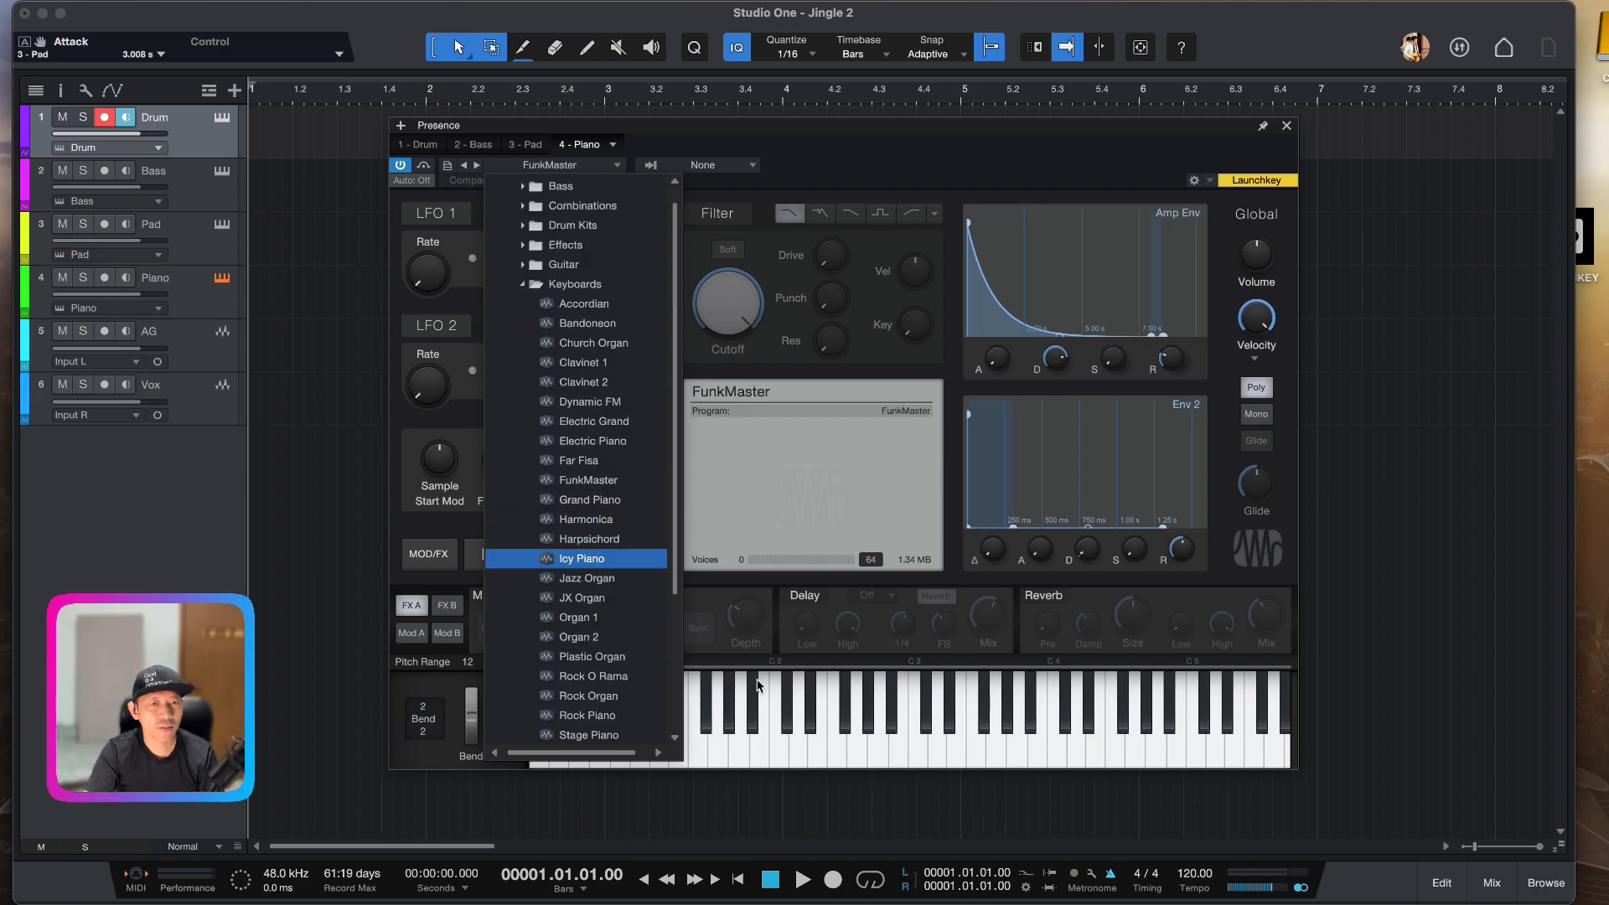
left_click(789, 726)
left_click(820, 746)
left_click(920, 743)
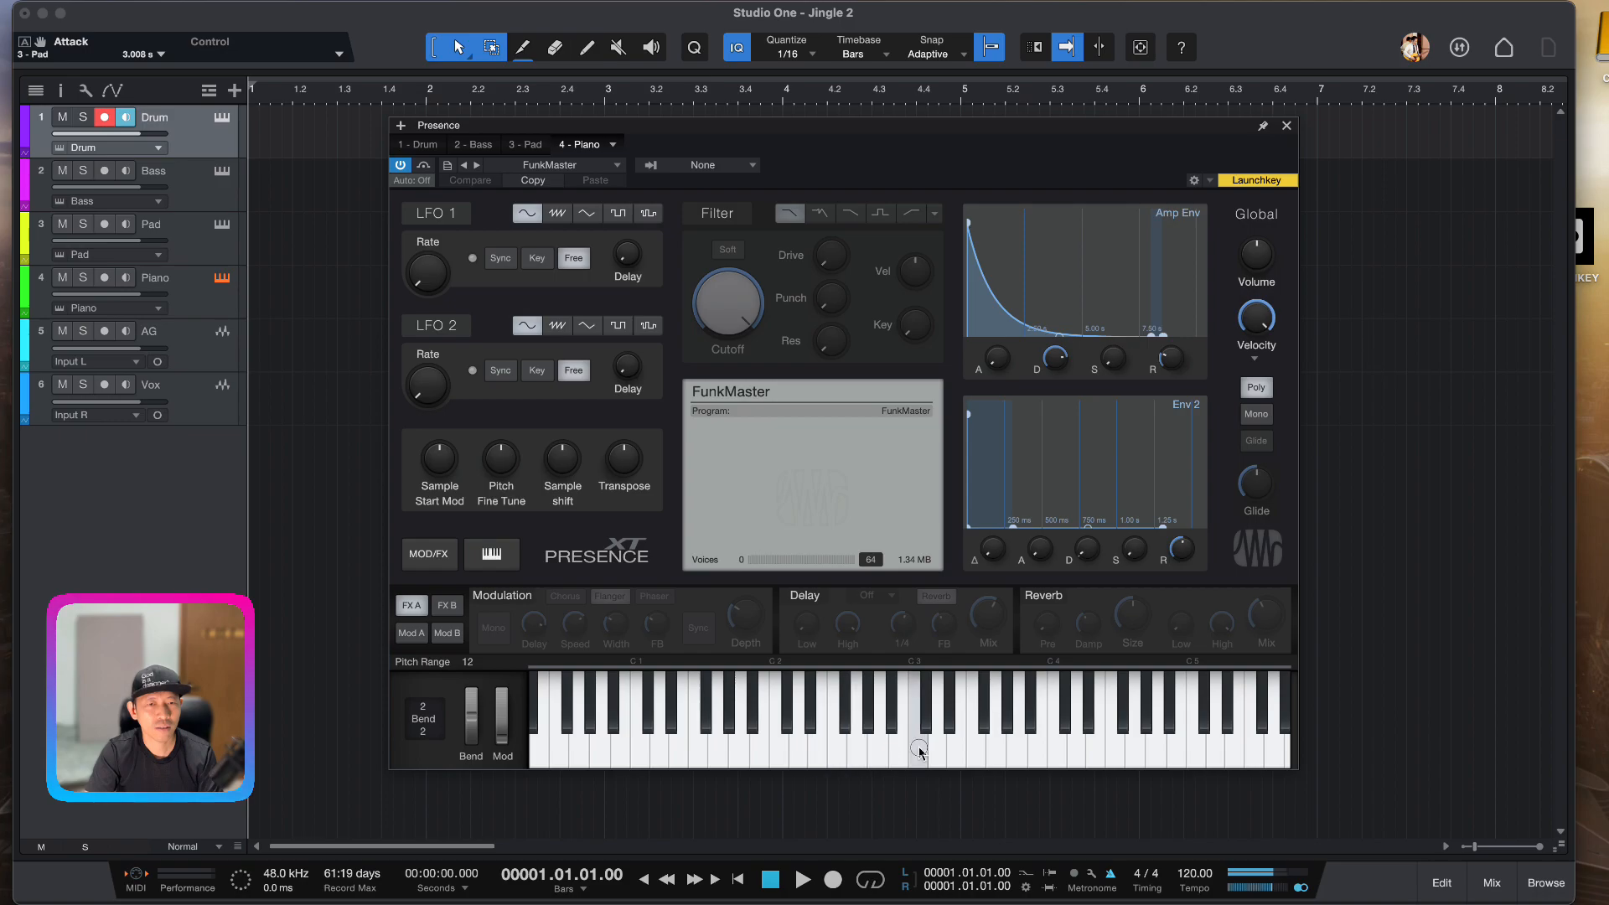
Load the Rock O Rama preset from the Keyboards folder into the Piano instrument and audition it across the keyboard
left_click(615, 164)
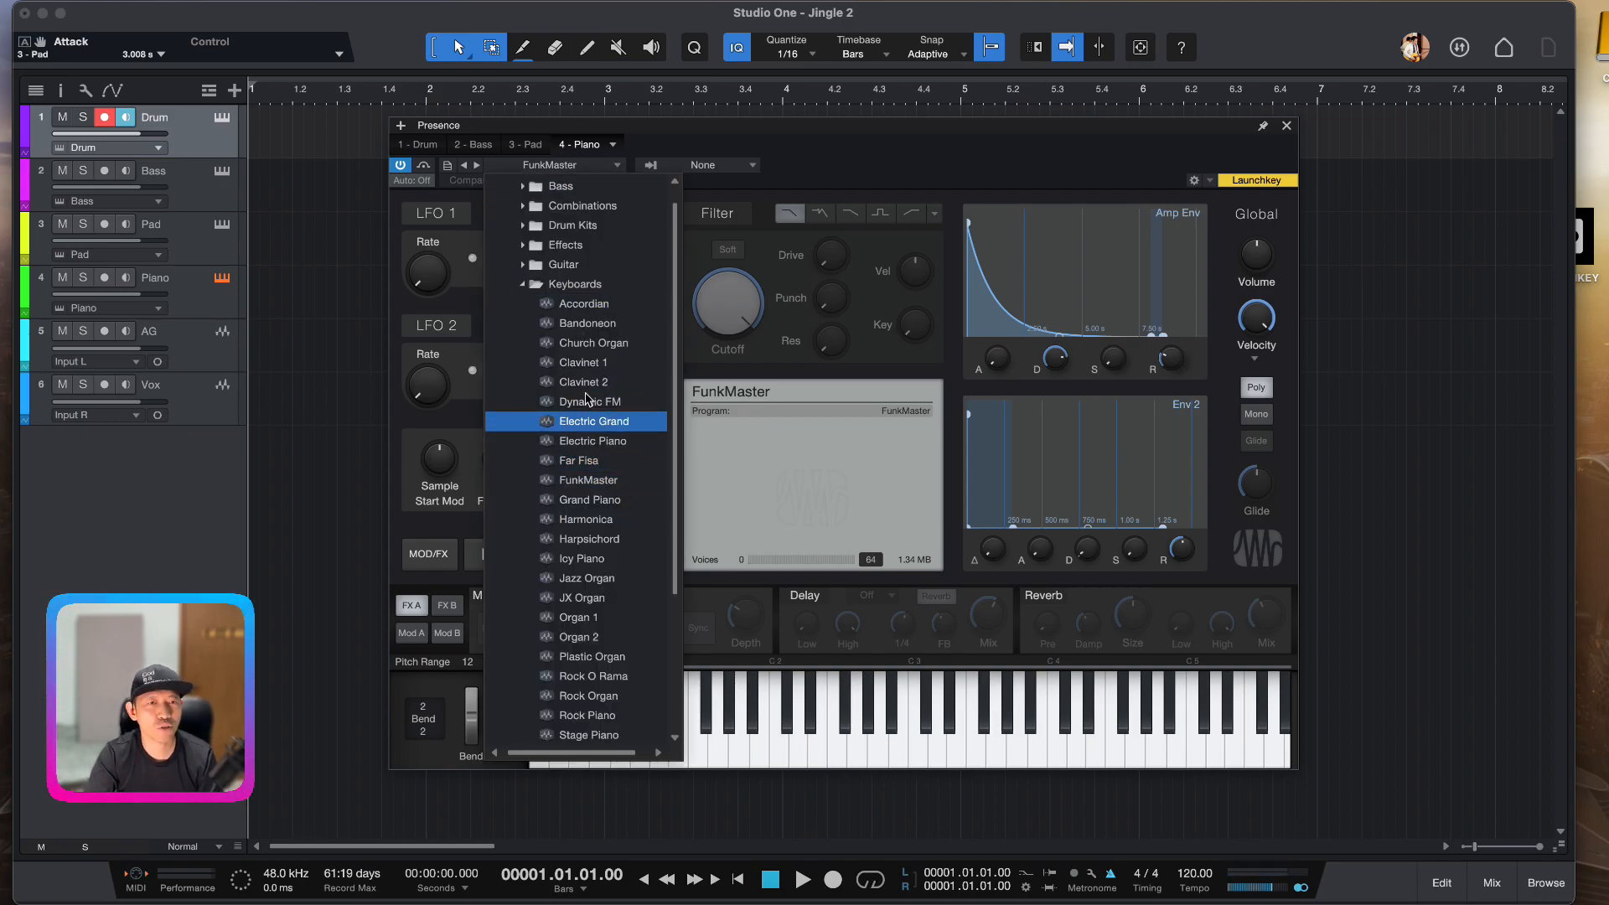
scroll(607, 532, "down", 2)
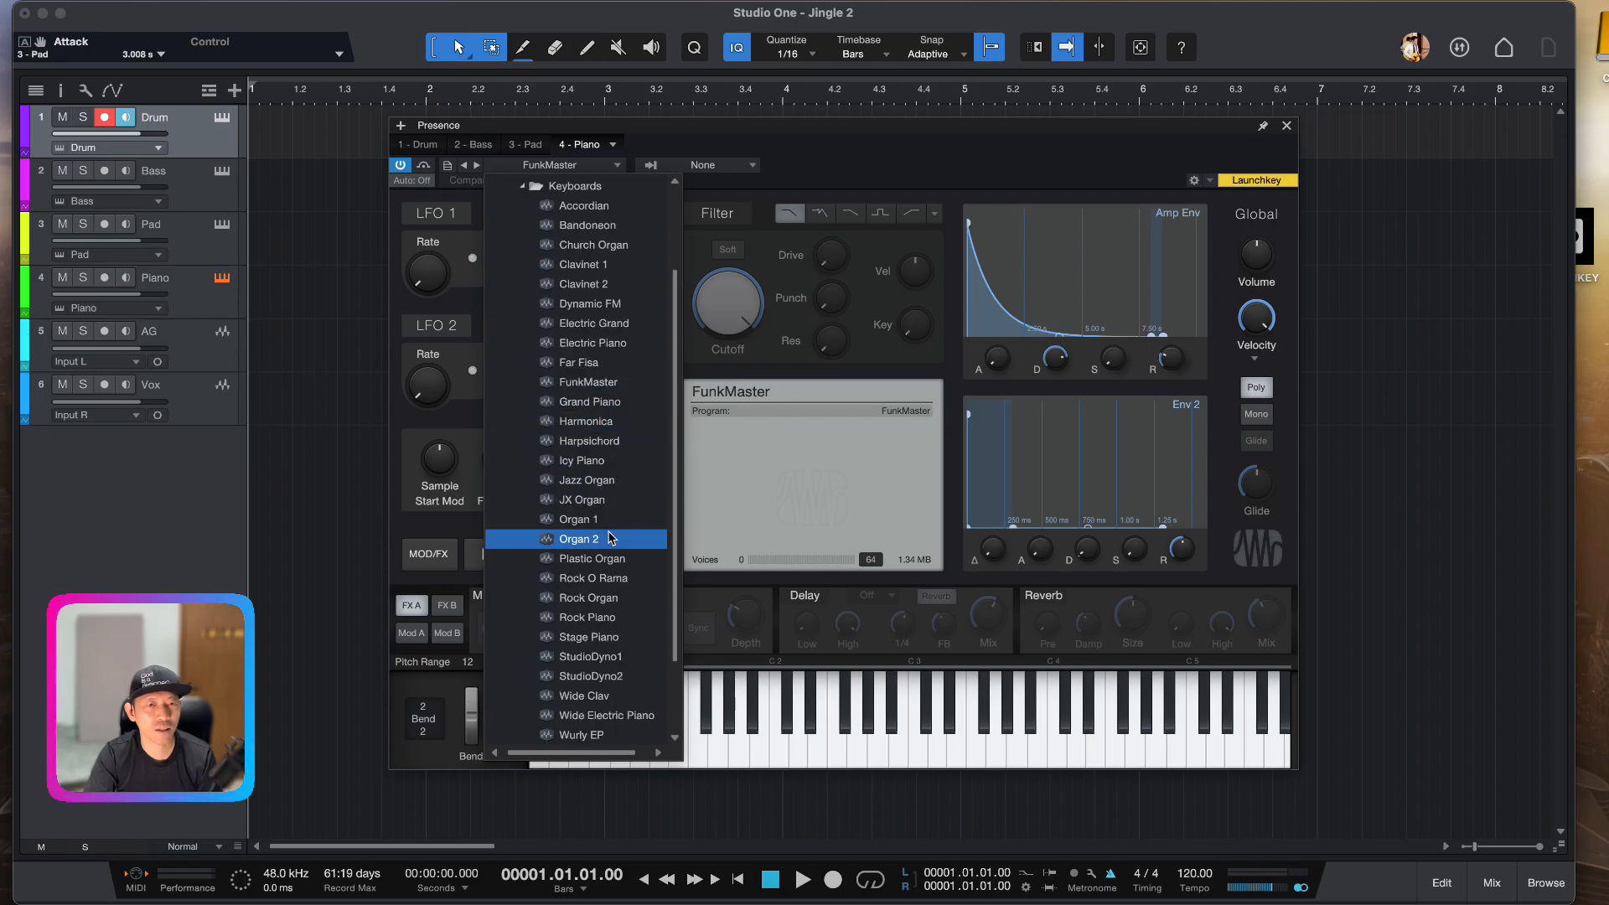
left_click(604, 578)
left_click(784, 722)
left_click(795, 722)
left_click(962, 744)
left_click(999, 744)
left_click(1037, 744)
left_click(1062, 743)
left_click(759, 741)
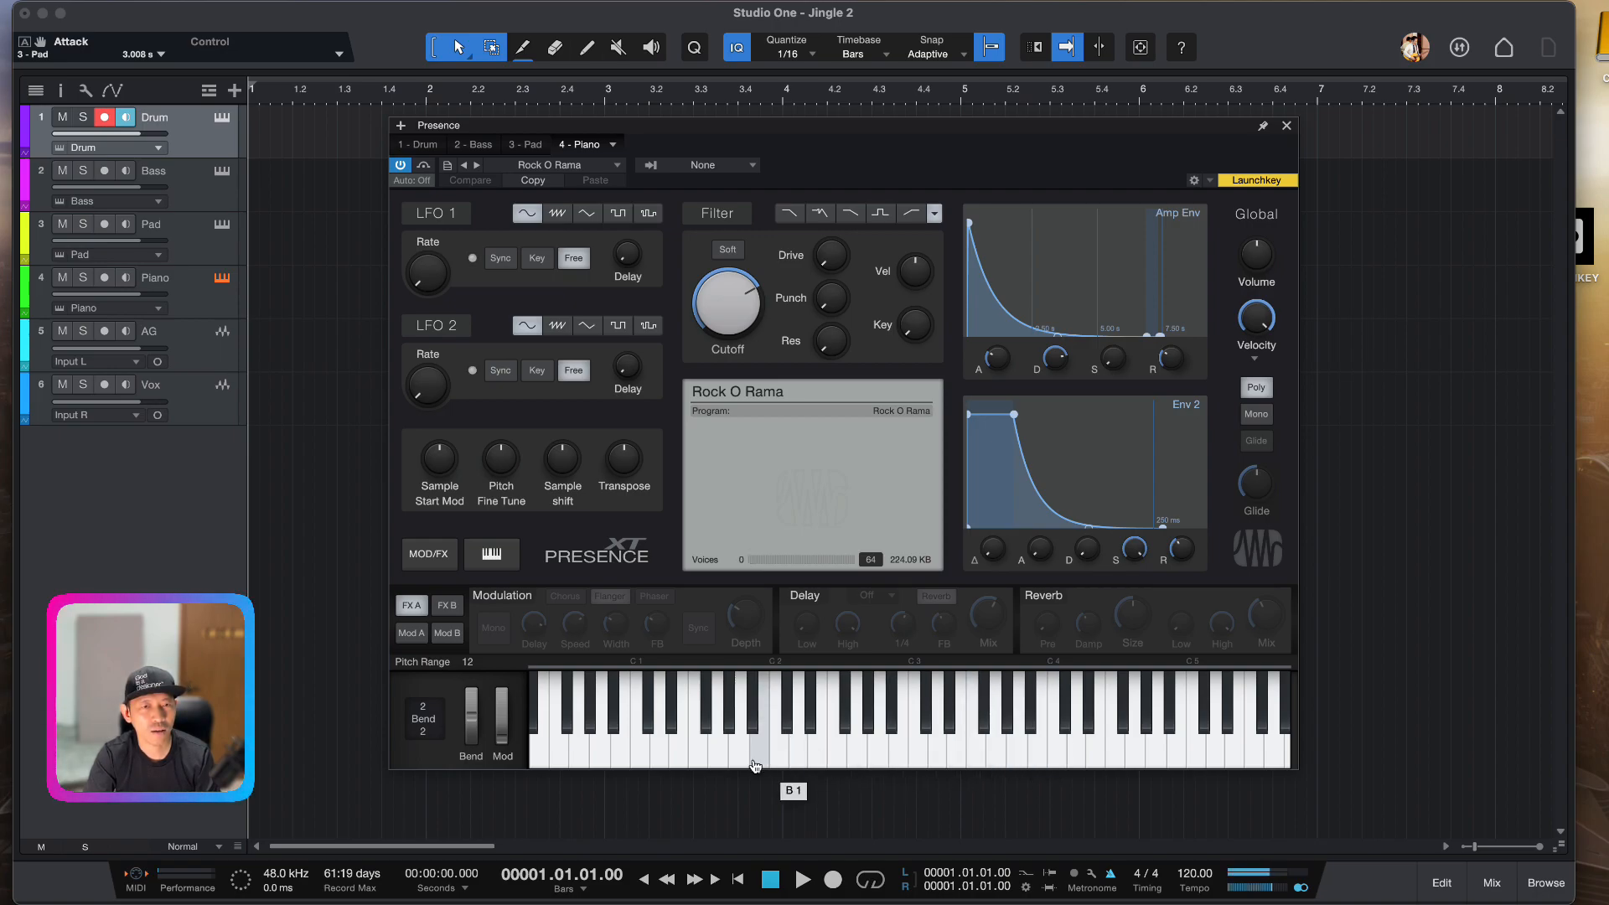
left_click(818, 742)
left_click(859, 741)
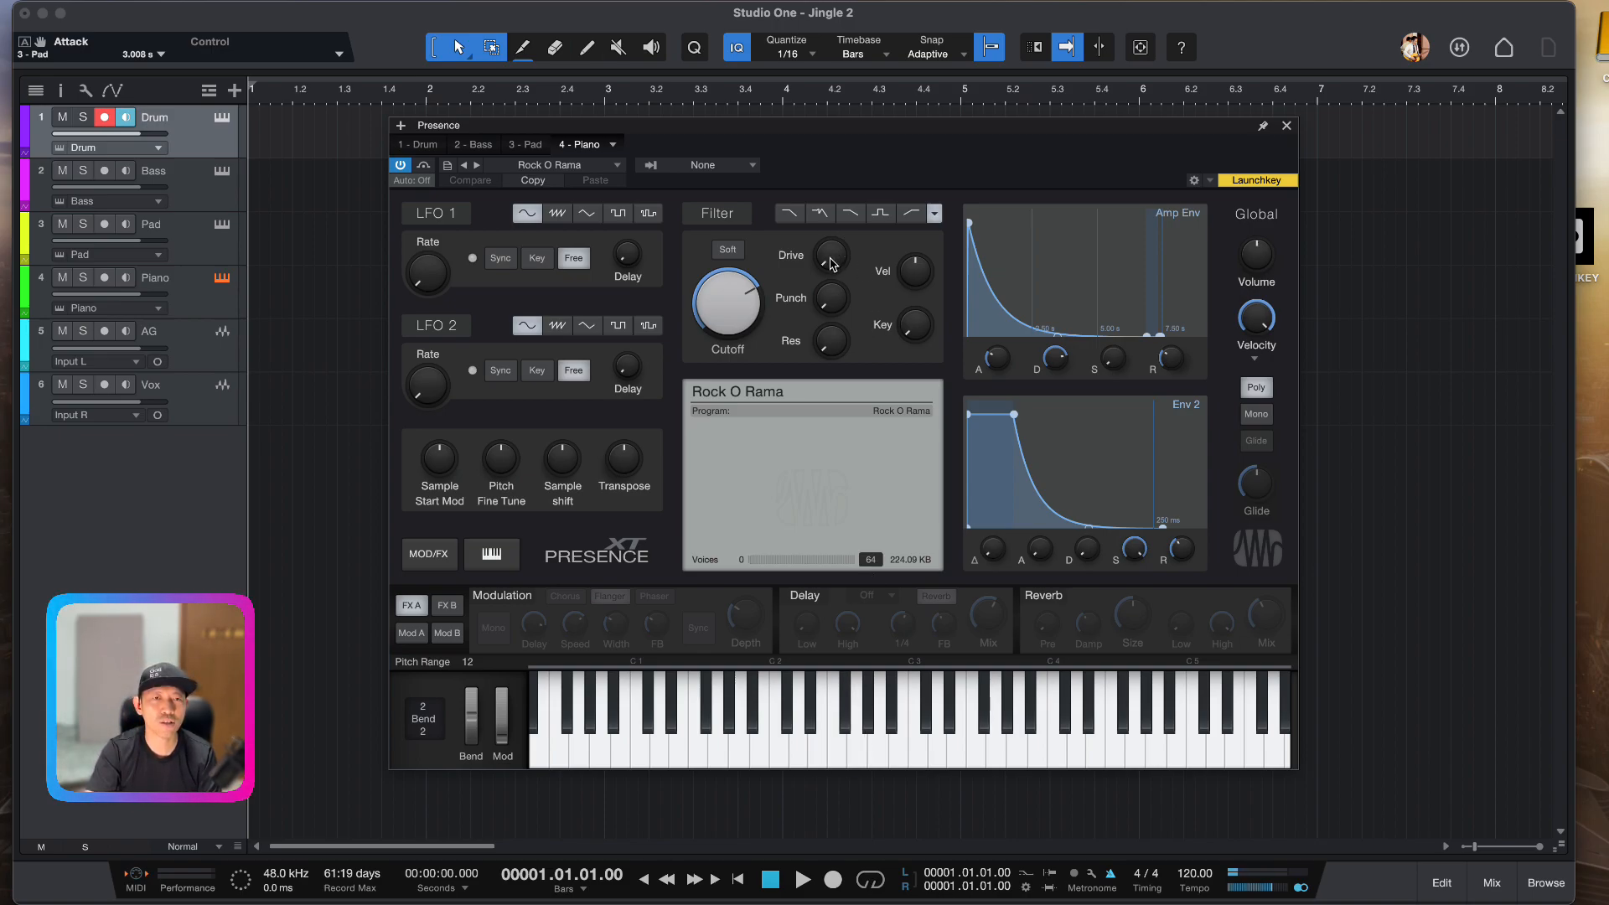
Raise the Drive and slightly raise the Punch of the Piano's filter, and set the filter type to LP24 Zero
left_click(735, 216)
left_click(735, 216)
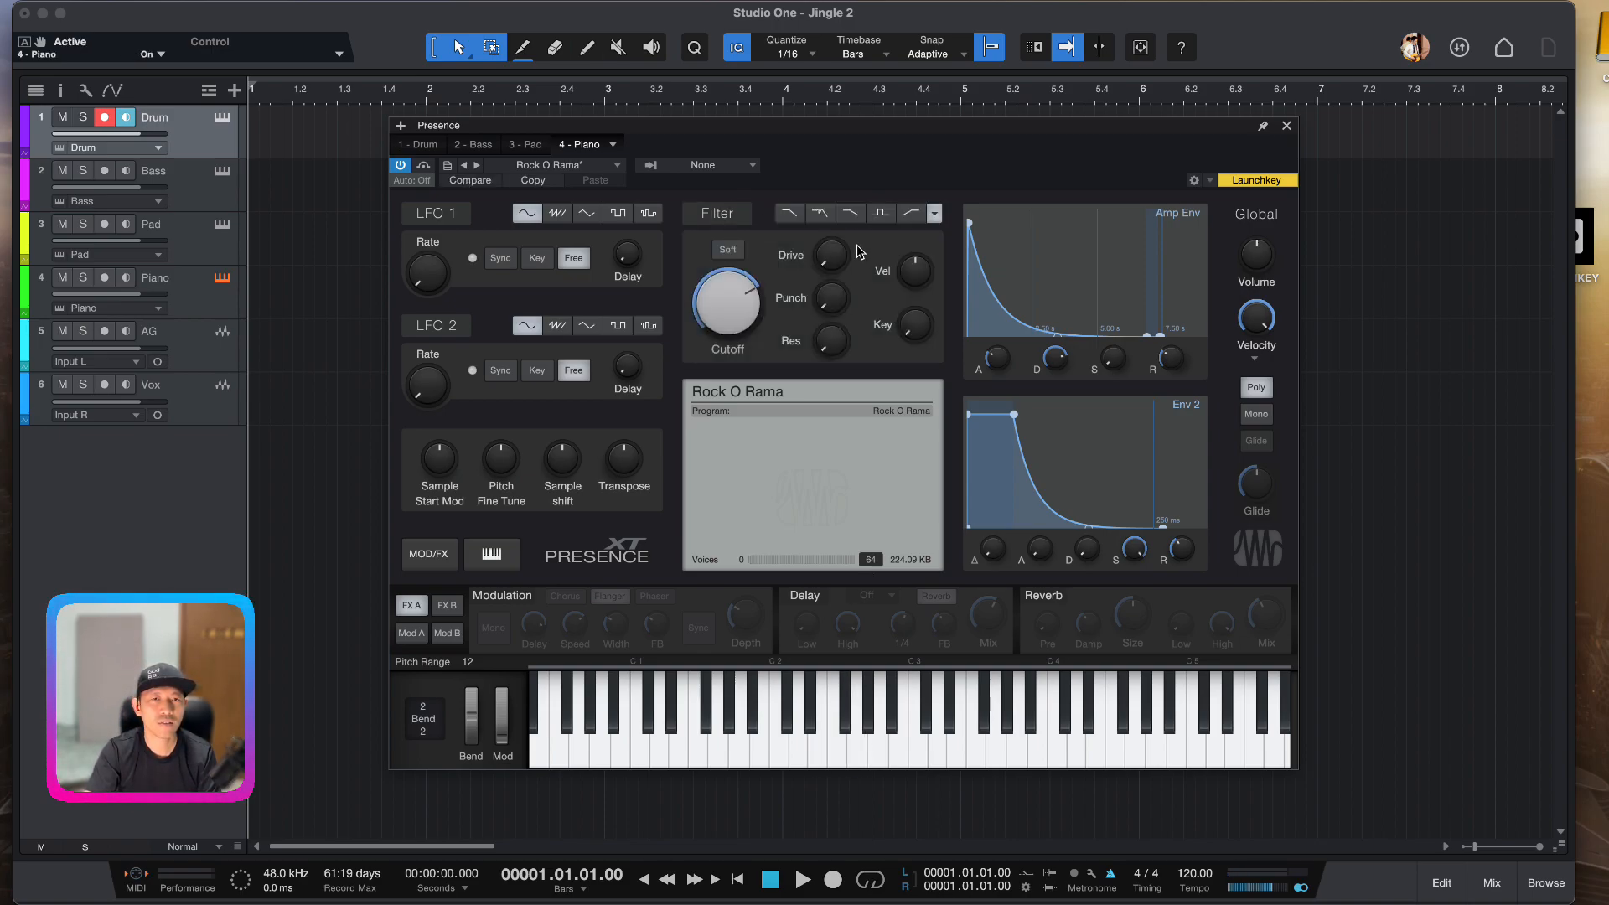
left_click_drag(830, 257, 828, 216)
left_click_drag(836, 292, 834, 281)
left_click(820, 215)
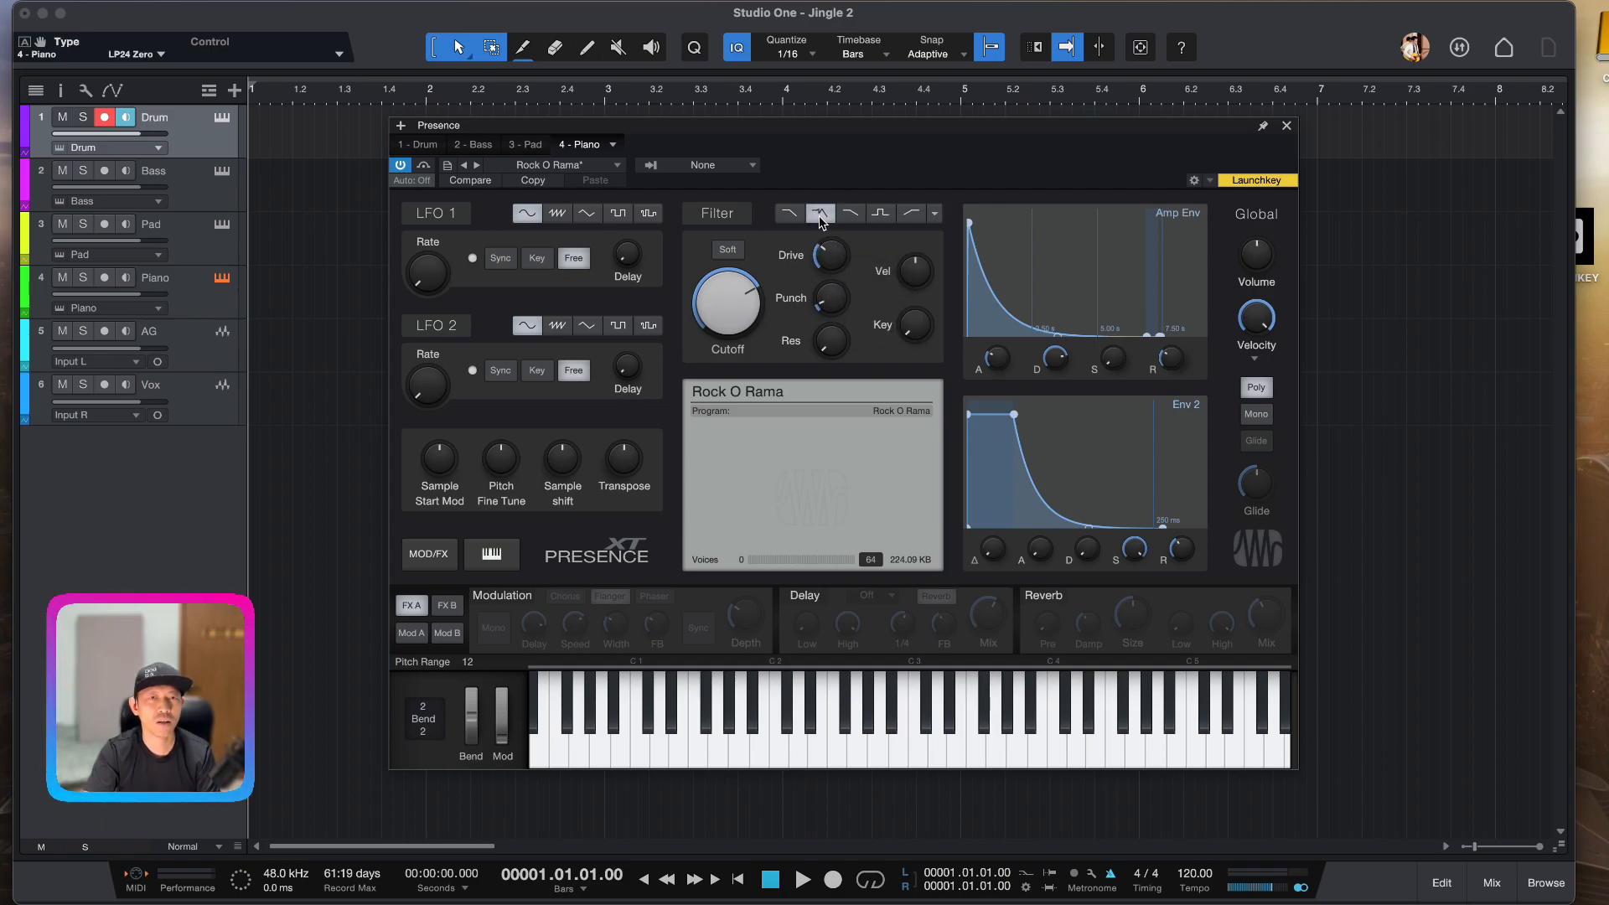
Audition the filtered Rock O Rama sound across the keyboard and slightly lower the filter's Drive
left_click(812, 751)
left_click(913, 755)
left_click(957, 758)
left_click(1024, 761)
left_click(777, 751)
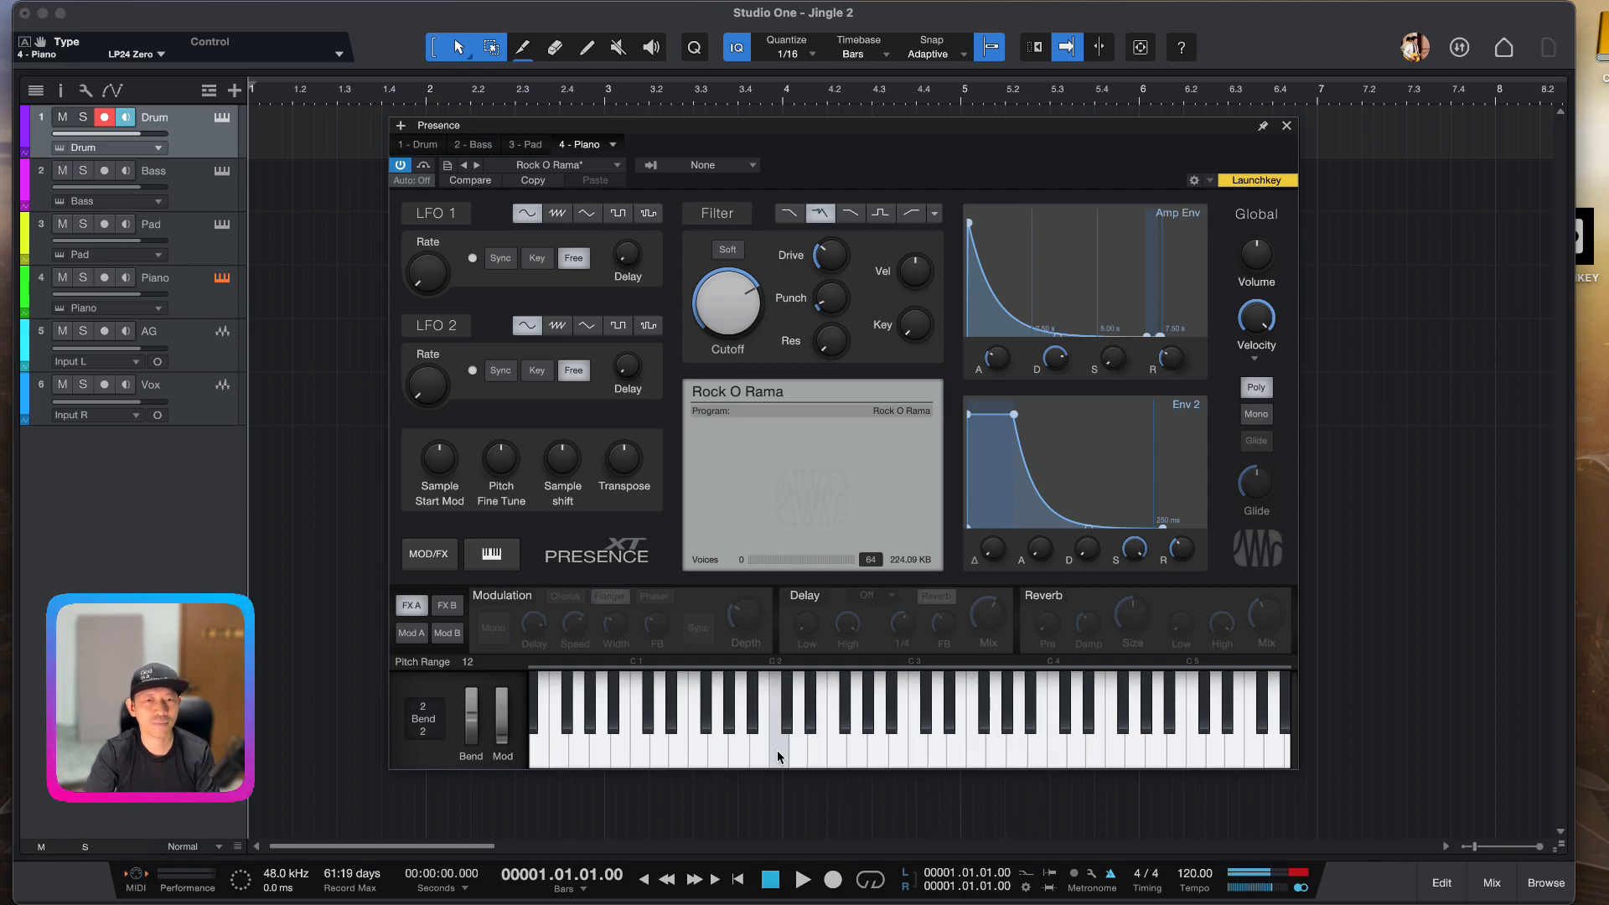
left_click(919, 729)
left_click(919, 729)
left_click_drag(833, 263, 831, 277)
left_click(857, 731)
Try the filter's Key scaling at 51.5 % and reduce it to a small amount, testing each setting with notes
left_click_drag(907, 329, 913, 252)
left_click(913, 738)
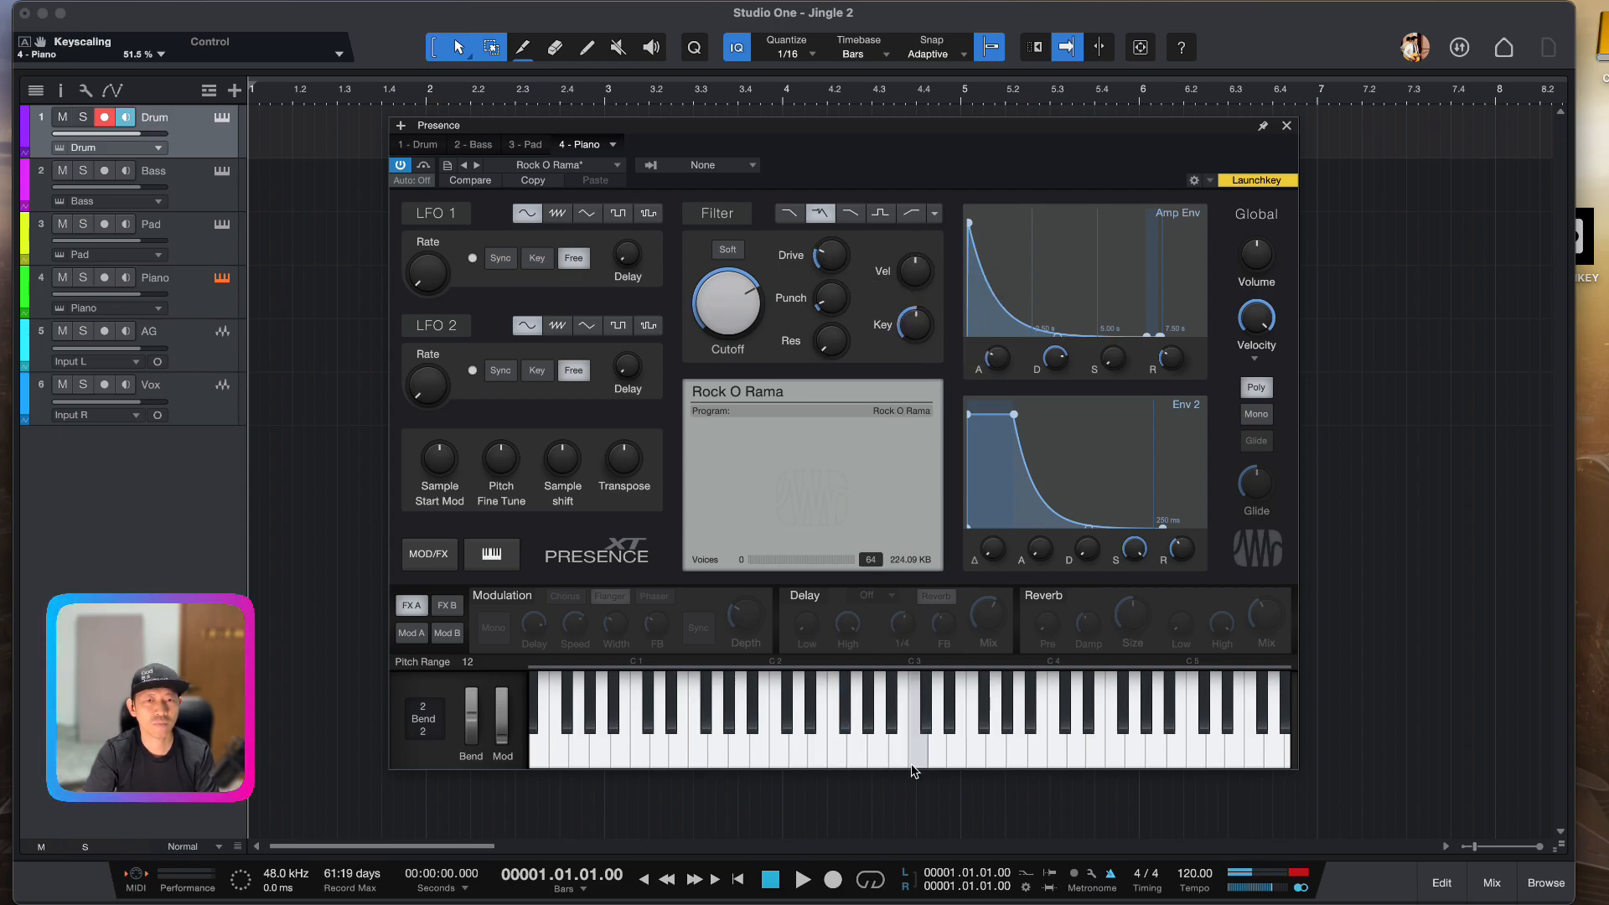
left_click_drag(915, 323, 915, 360)
left_click(922, 738)
left_click(922, 738)
Fine-tune the Piano filter's Drive to 13.0 % and down to 11.5 %, auditioning each setting across the keyboard
left_click_drag(832, 255, 833, 281)
left_click(807, 758)
left_click(819, 754)
left_click(949, 749)
mouse_move(979, 746)
left_mouse_down()
mouse_move(1056, 746)
mouse_move(958, 746)
mouse_move(1062, 752)
left_mouse_up()
left_click(1062, 751)
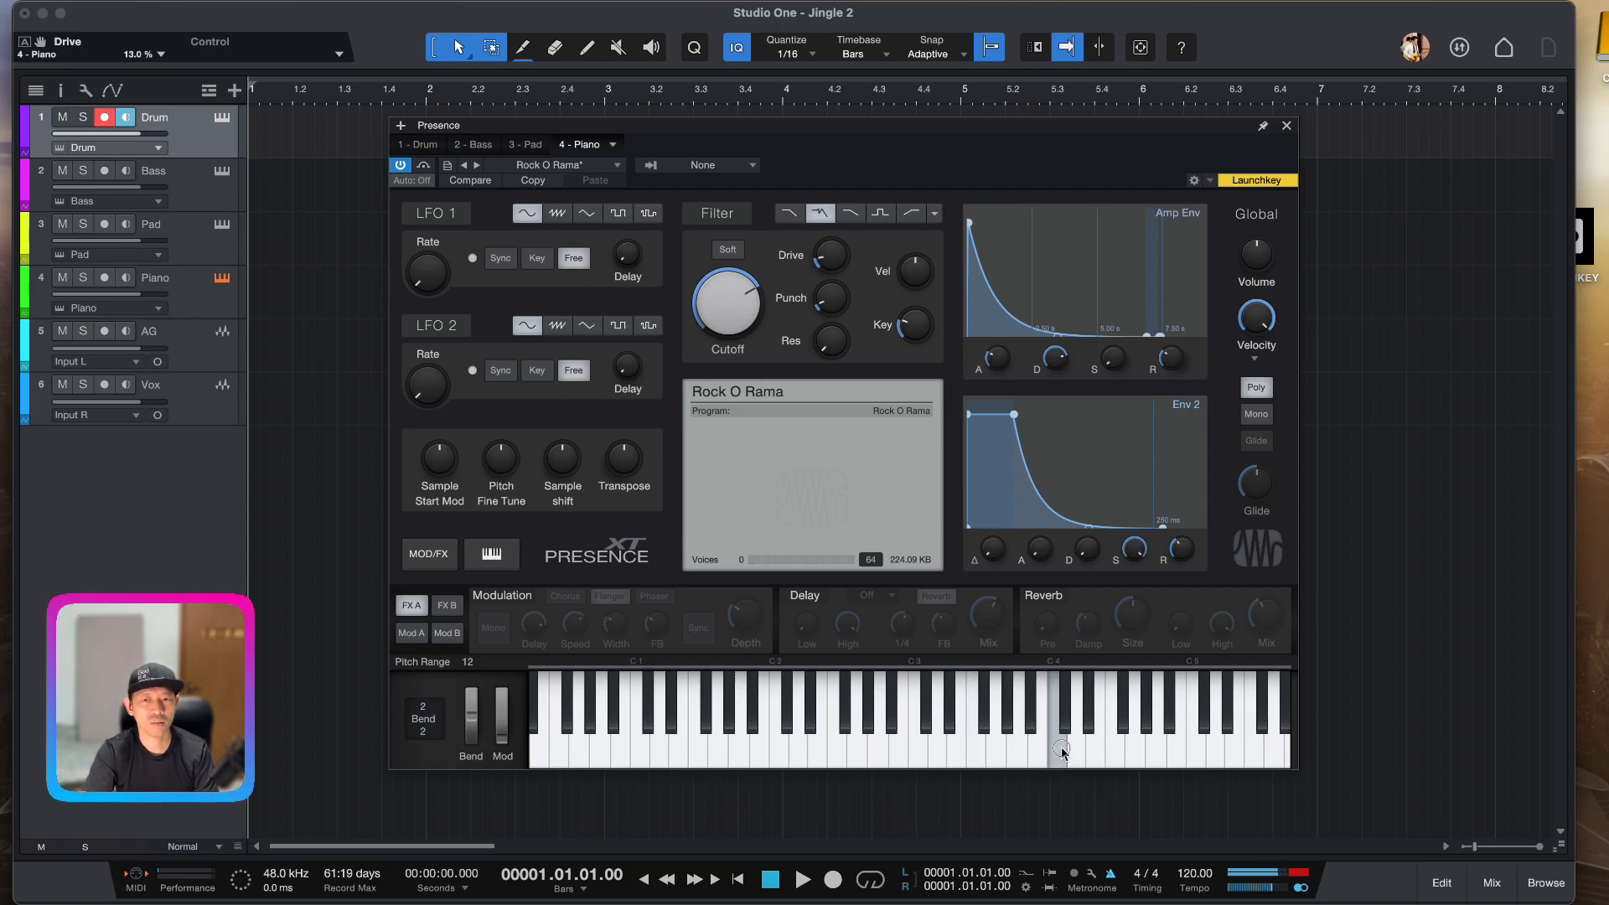
left_click_drag(835, 256, 836, 262)
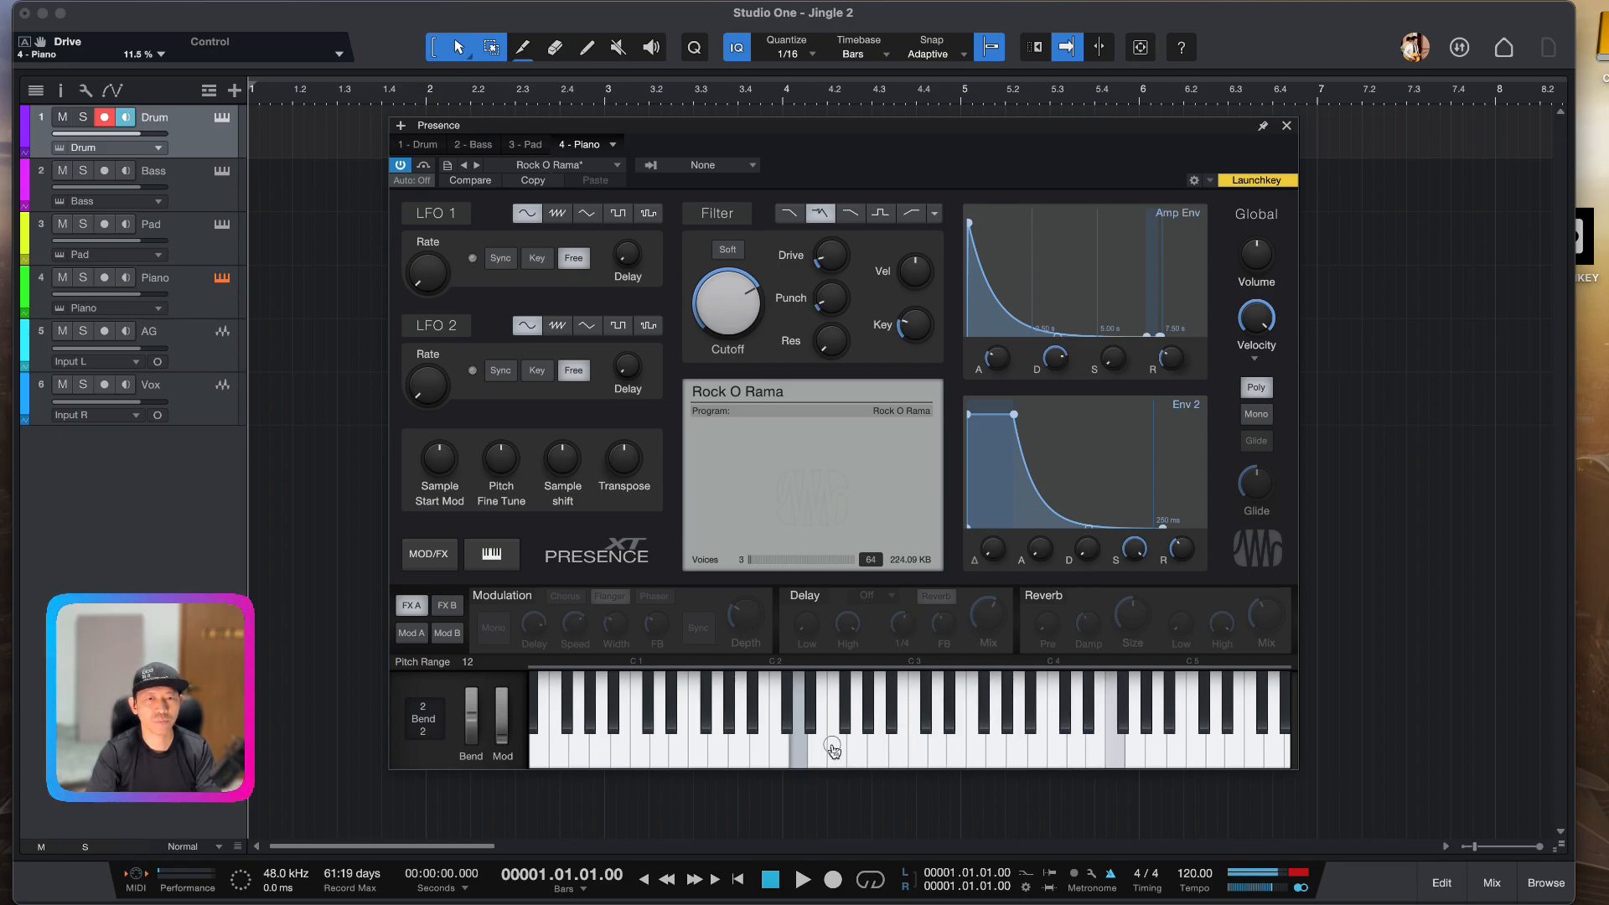
left_click(972, 738)
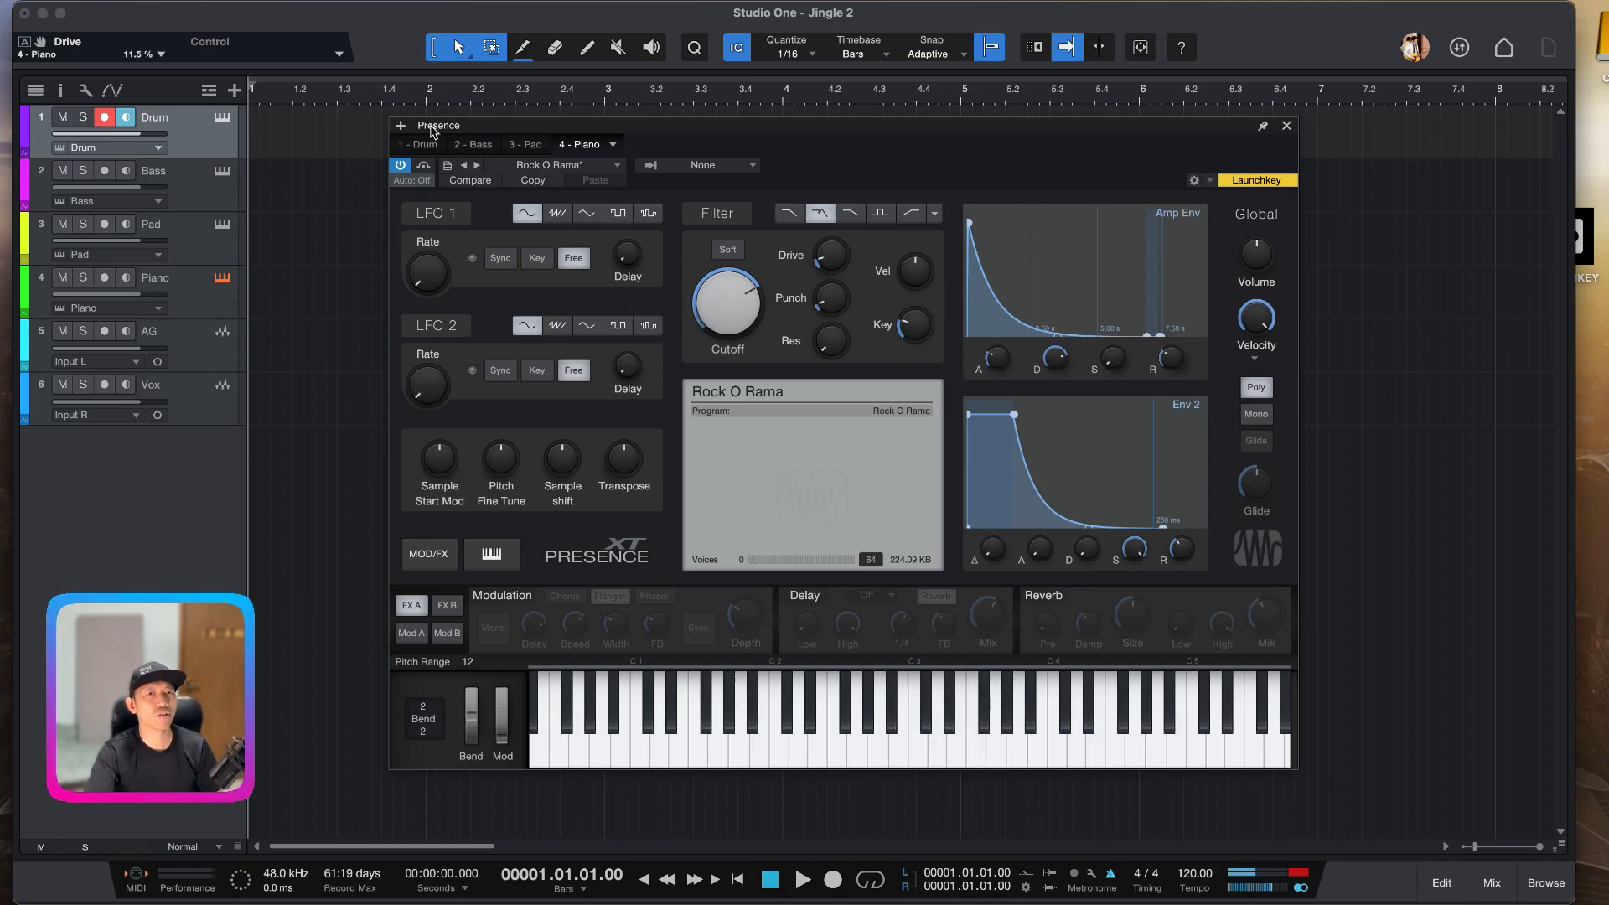
Switch to the Drum instrument, bring up the Qwerty Keyboard device and move its window lower over the Presence window
left_click(423, 144)
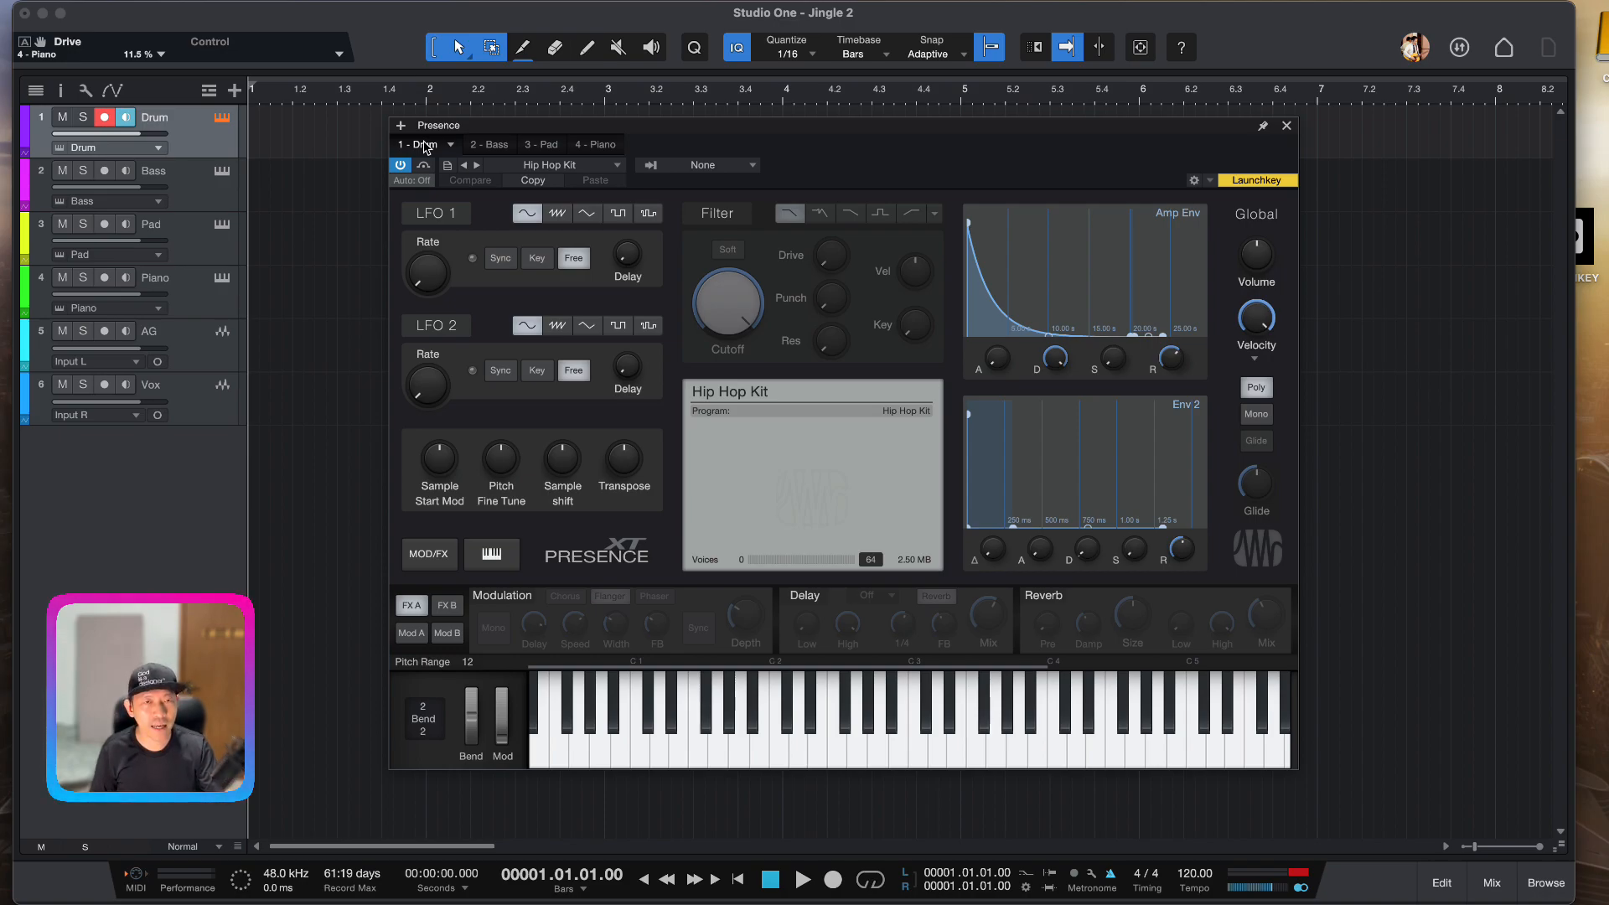
key("Caps_Lock")
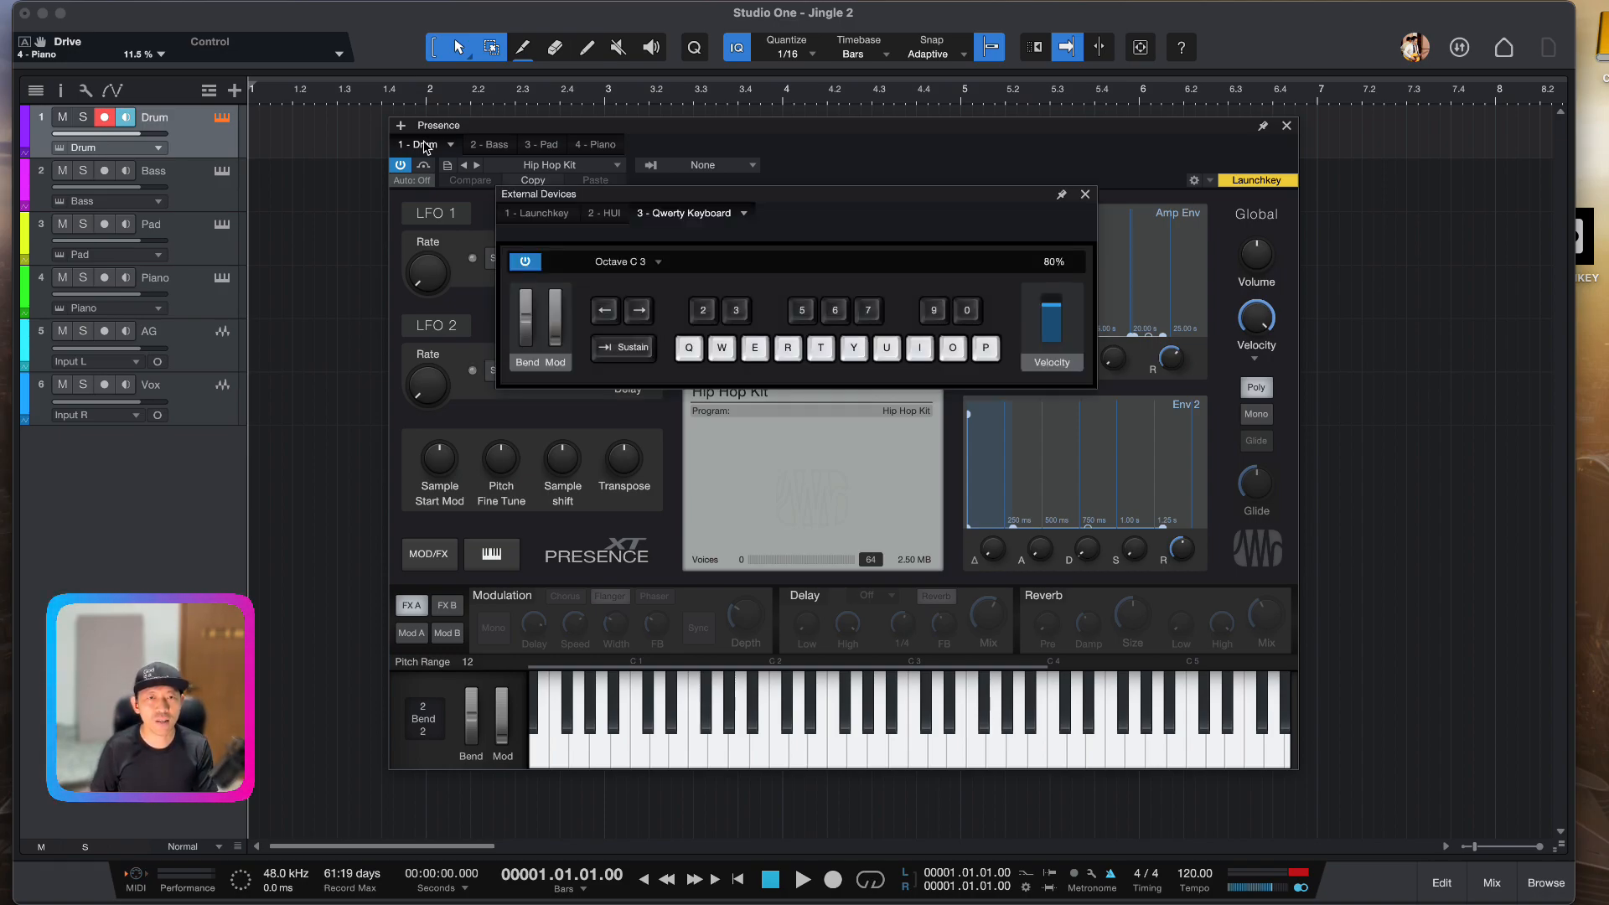
left_click_drag(832, 206, 841, 286)
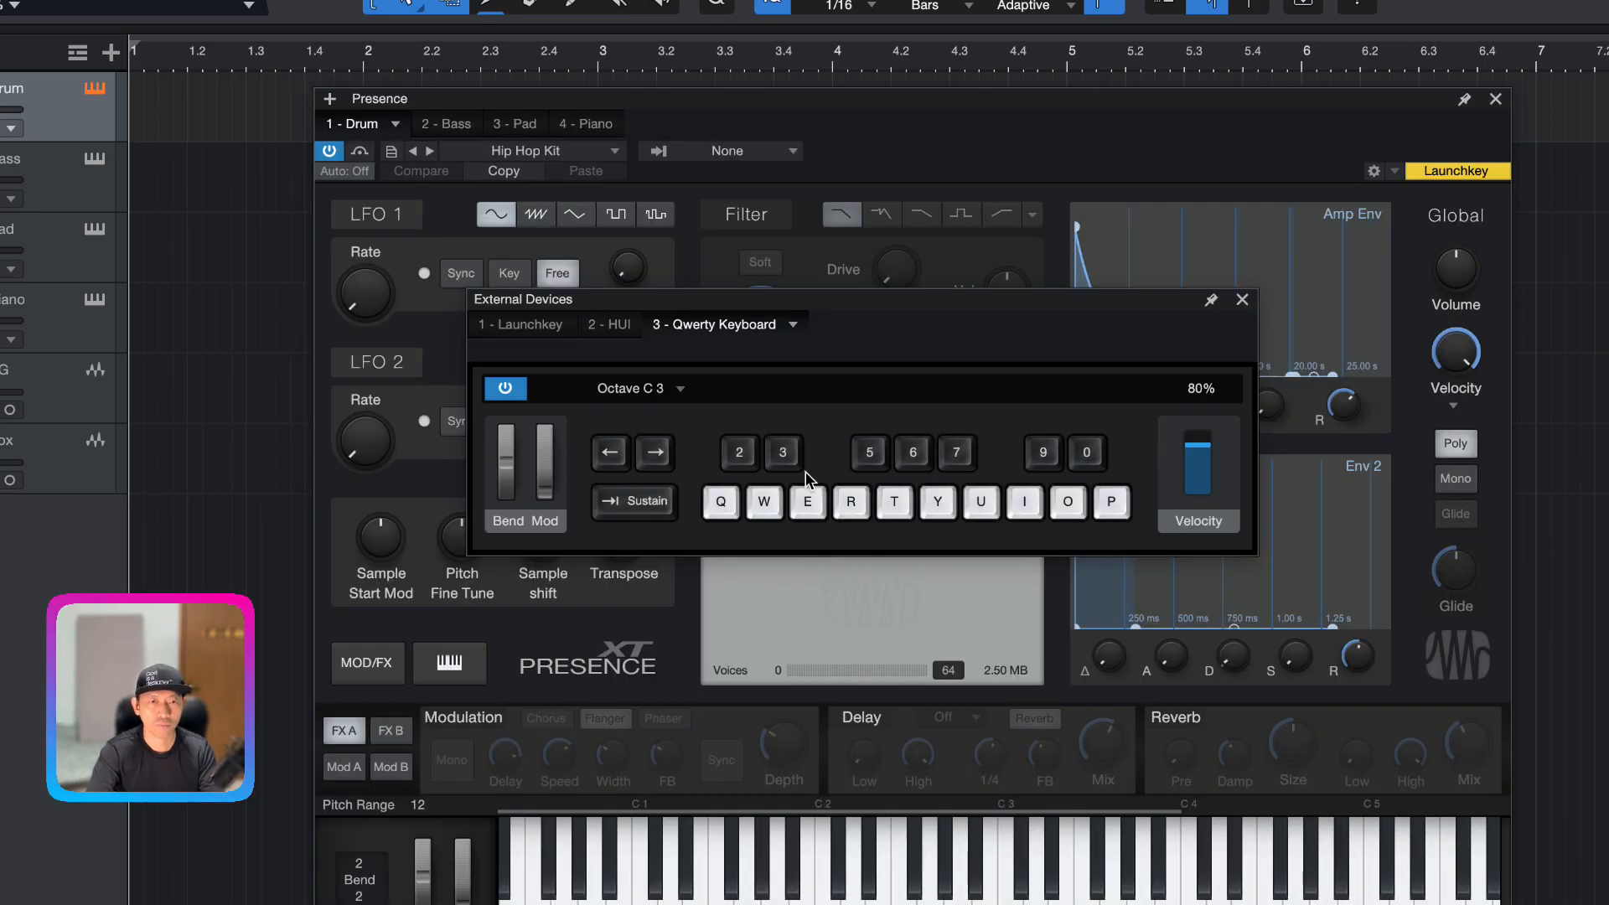
Audition the Drum's Hip Hop Kit at octave C 3 through the Qwerty Keyboard's on-screen keys and the computer keyboard
left_click(722, 504)
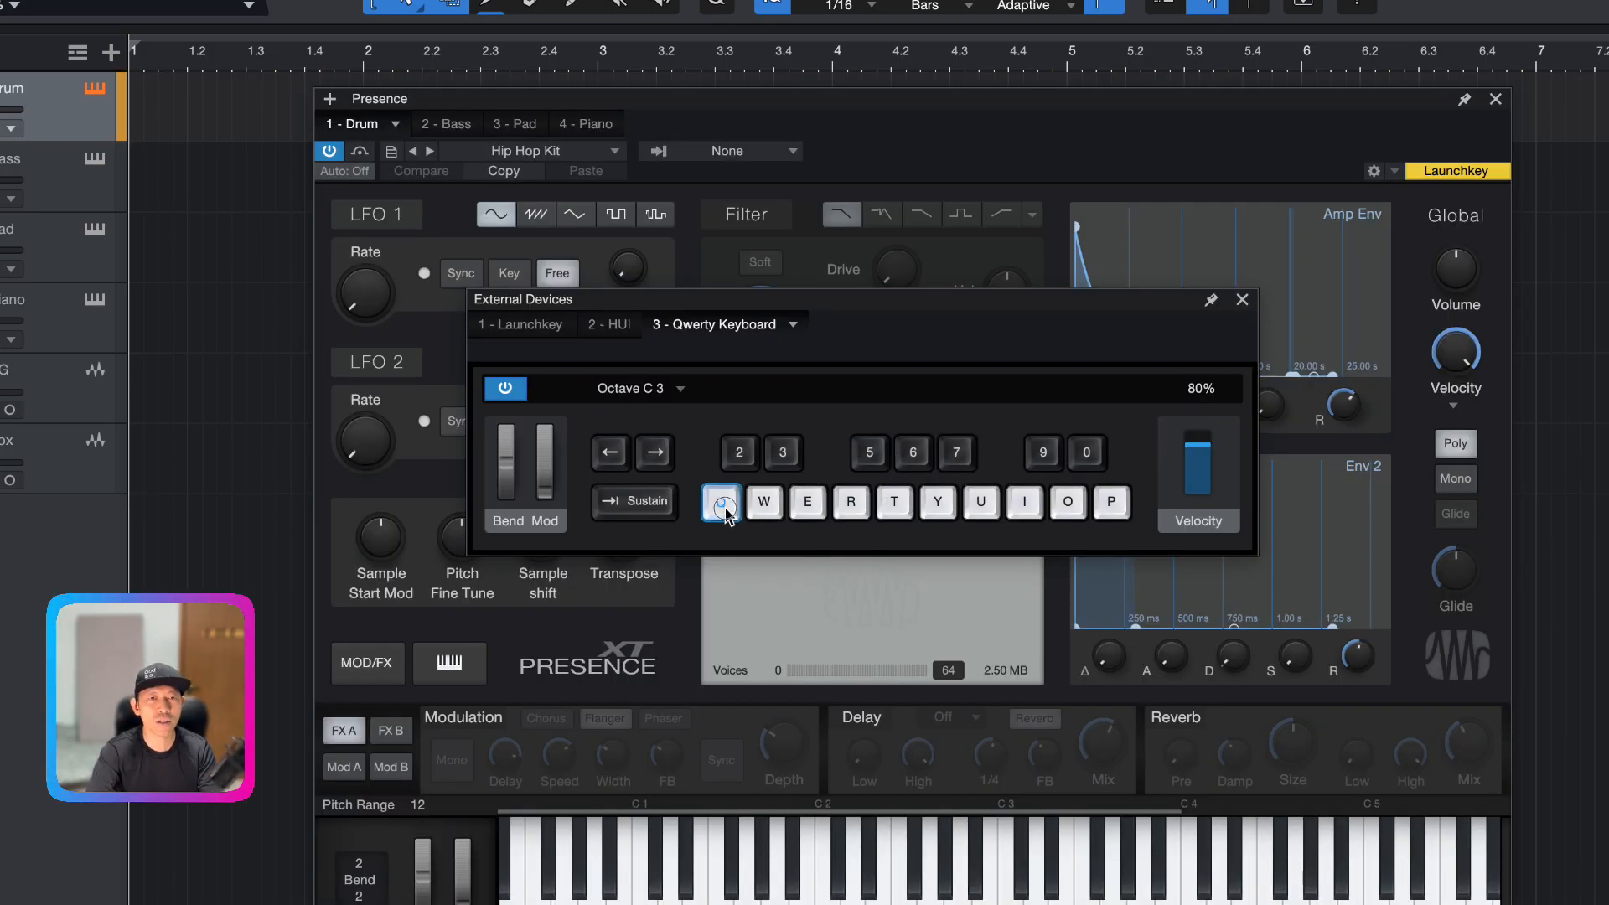
left_click(758, 503)
left_click(806, 503)
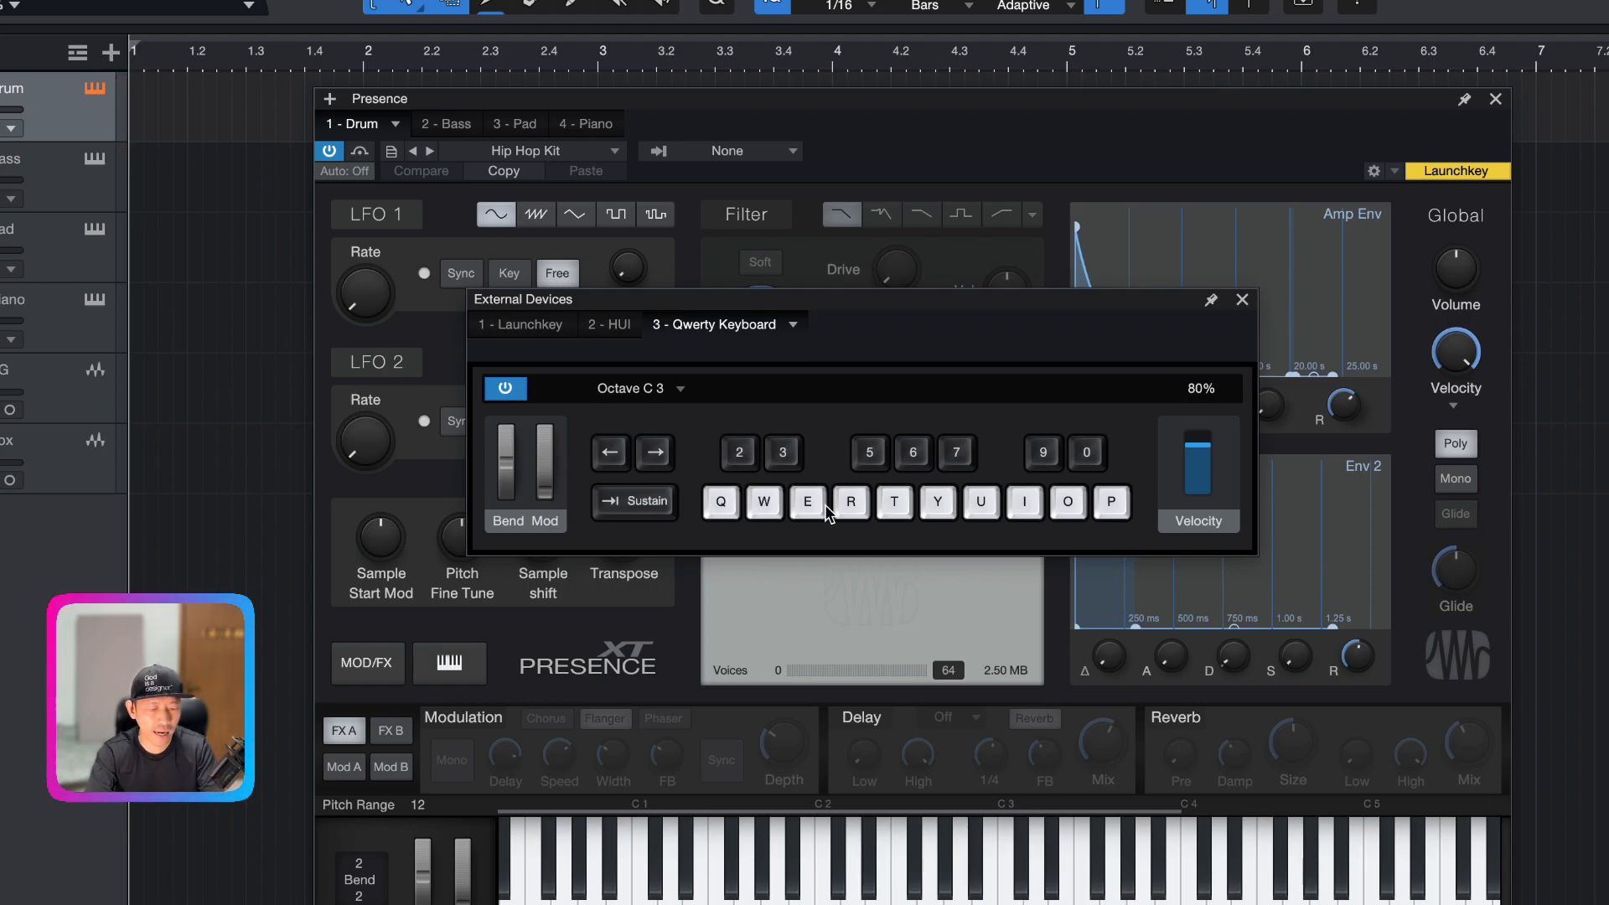
key("w")
key("r")
key("t")
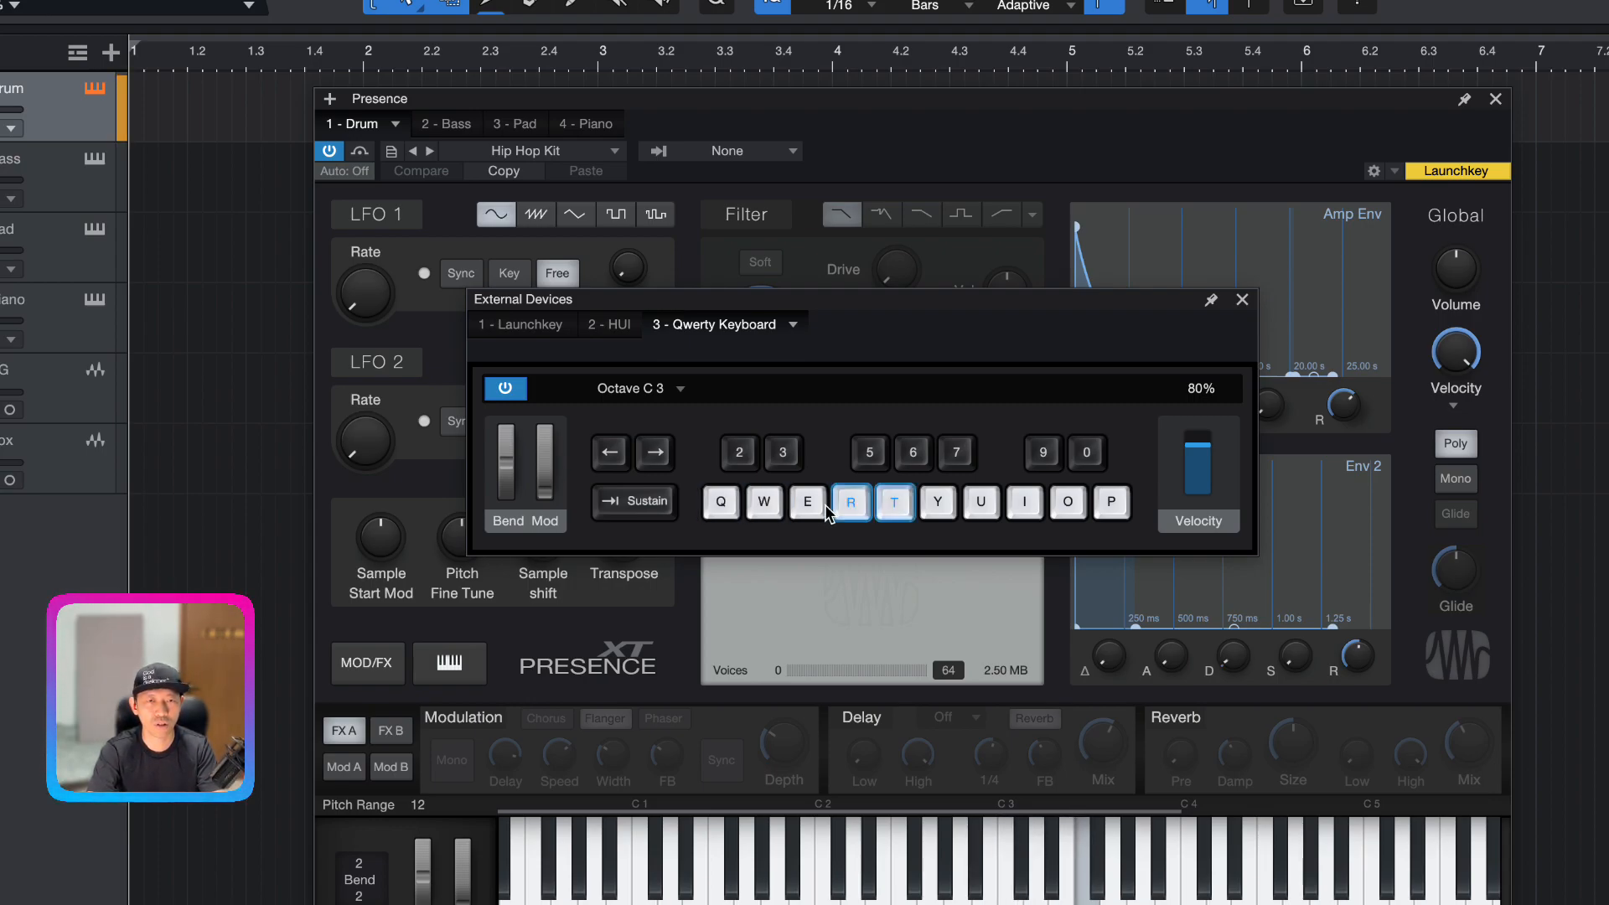
key("w")
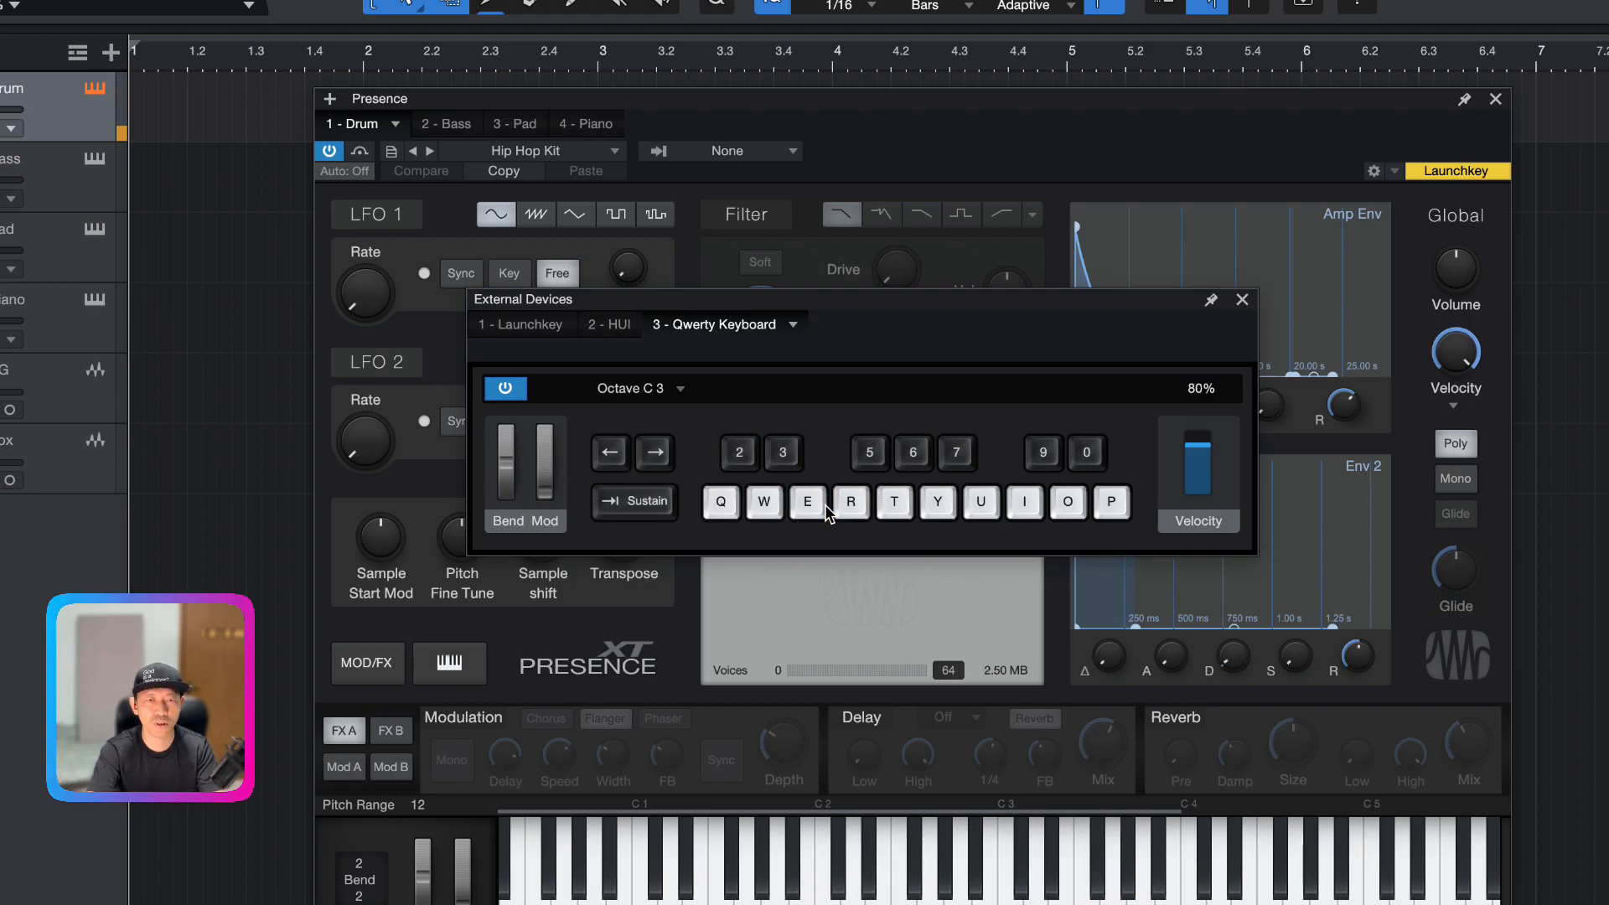
key("2")
key("2")
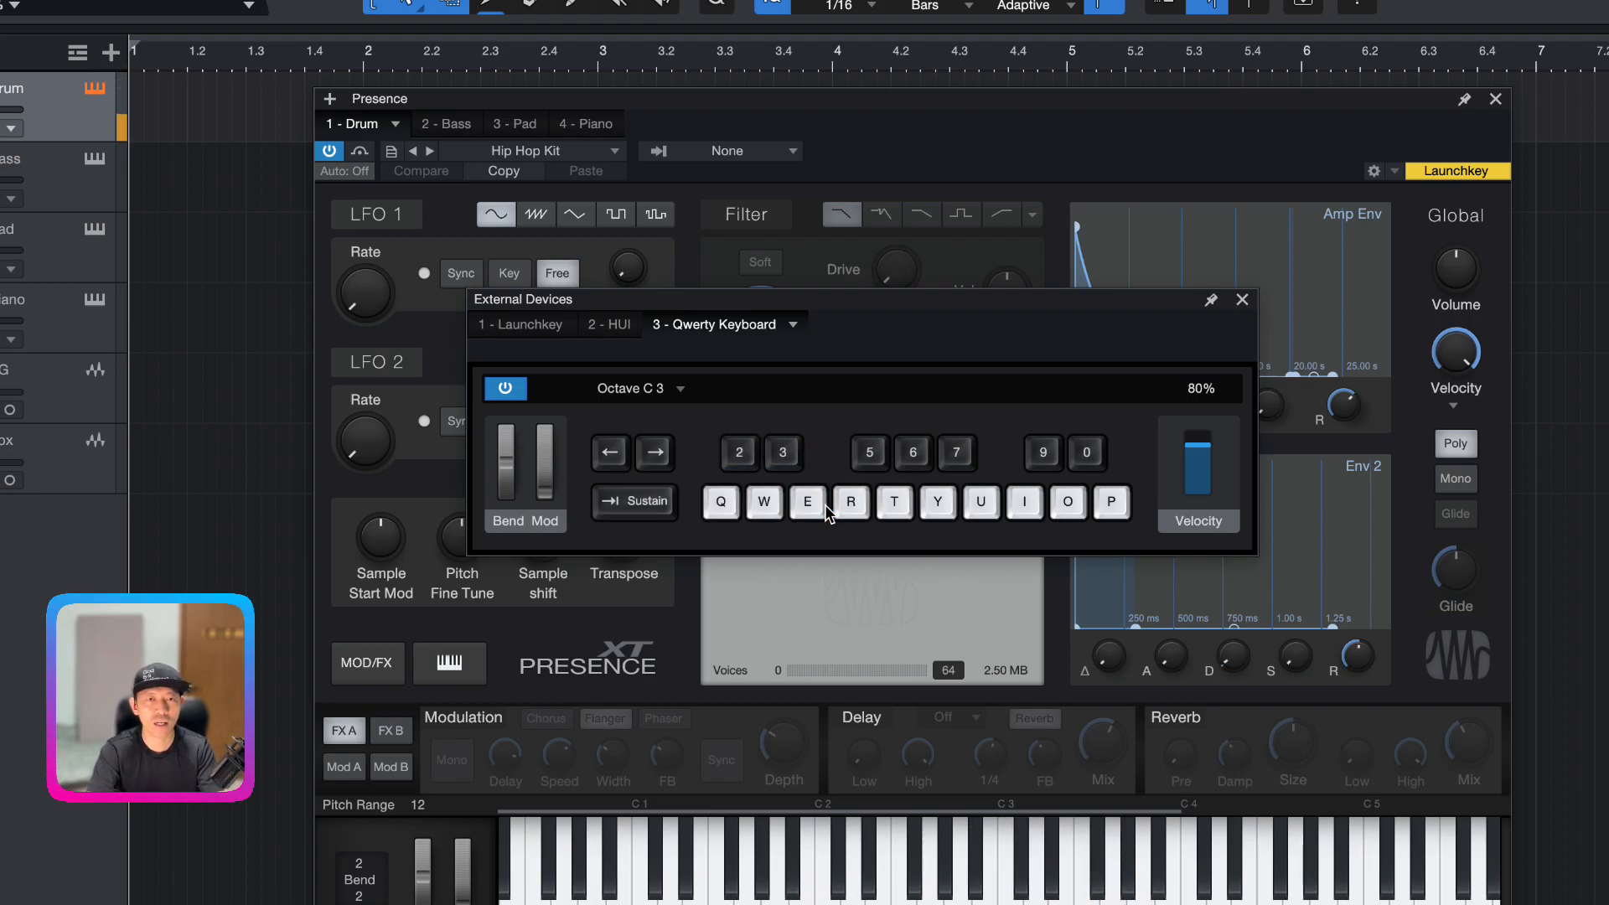
key("e")
key("q")
key("t")
key("r")
key("y")
key("q")
key("t")
key("r")
key("q")
key("t")
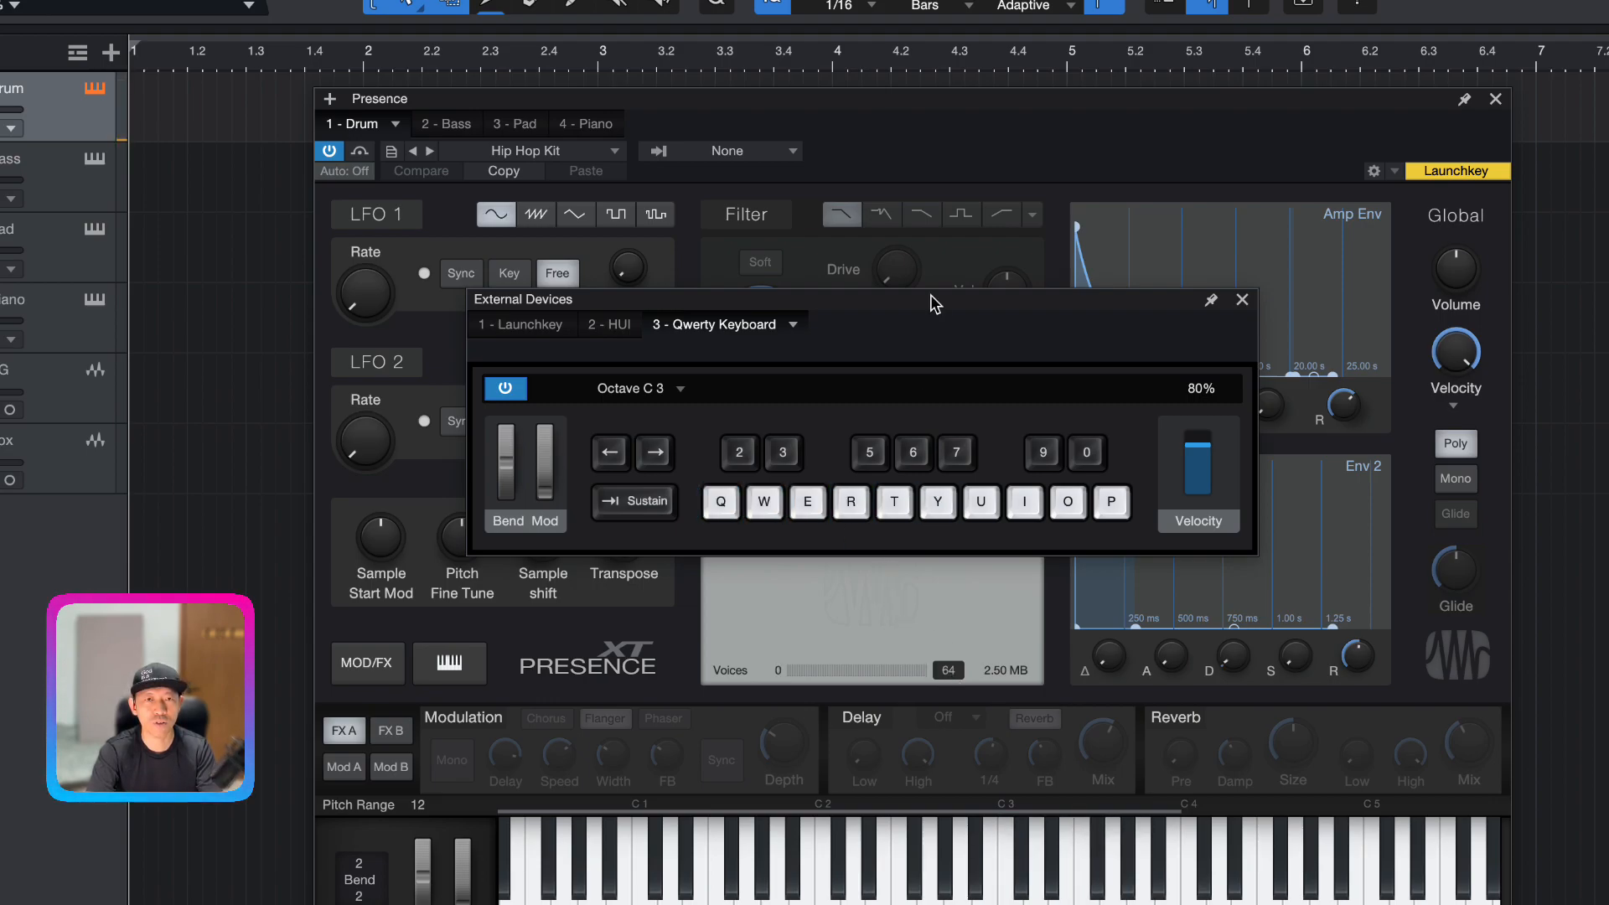
Move the Presence window up to expose its piano keys and play more drum notes at octave C 3 from the computer keyboard
left_click_drag(1003, 97, 984, 60)
key("Caps_Lock")
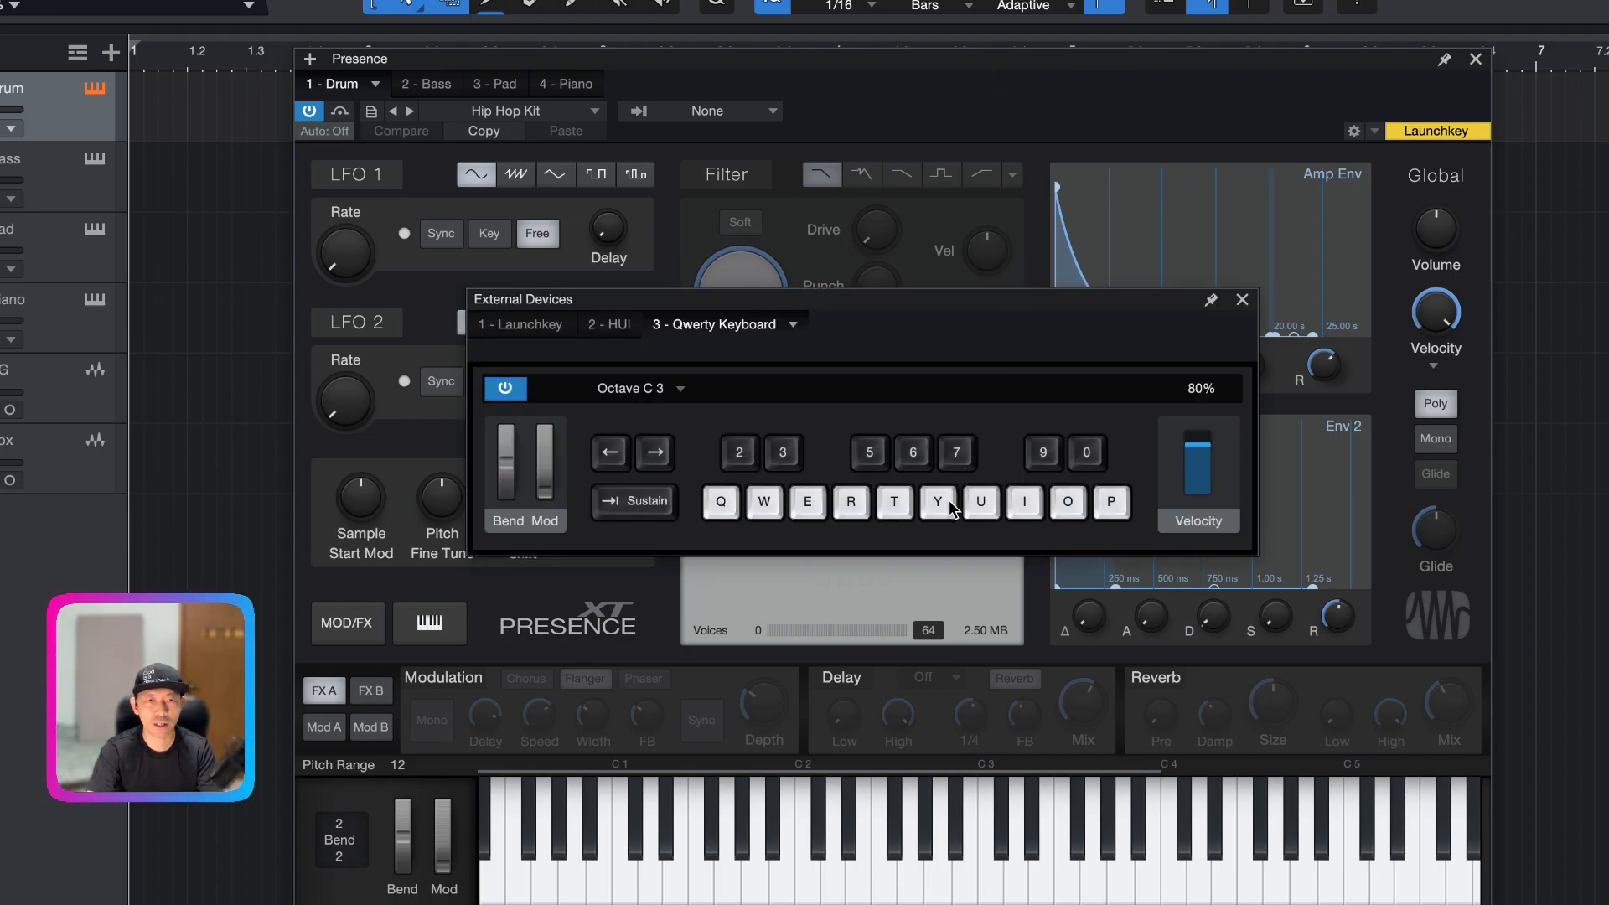
key("t")
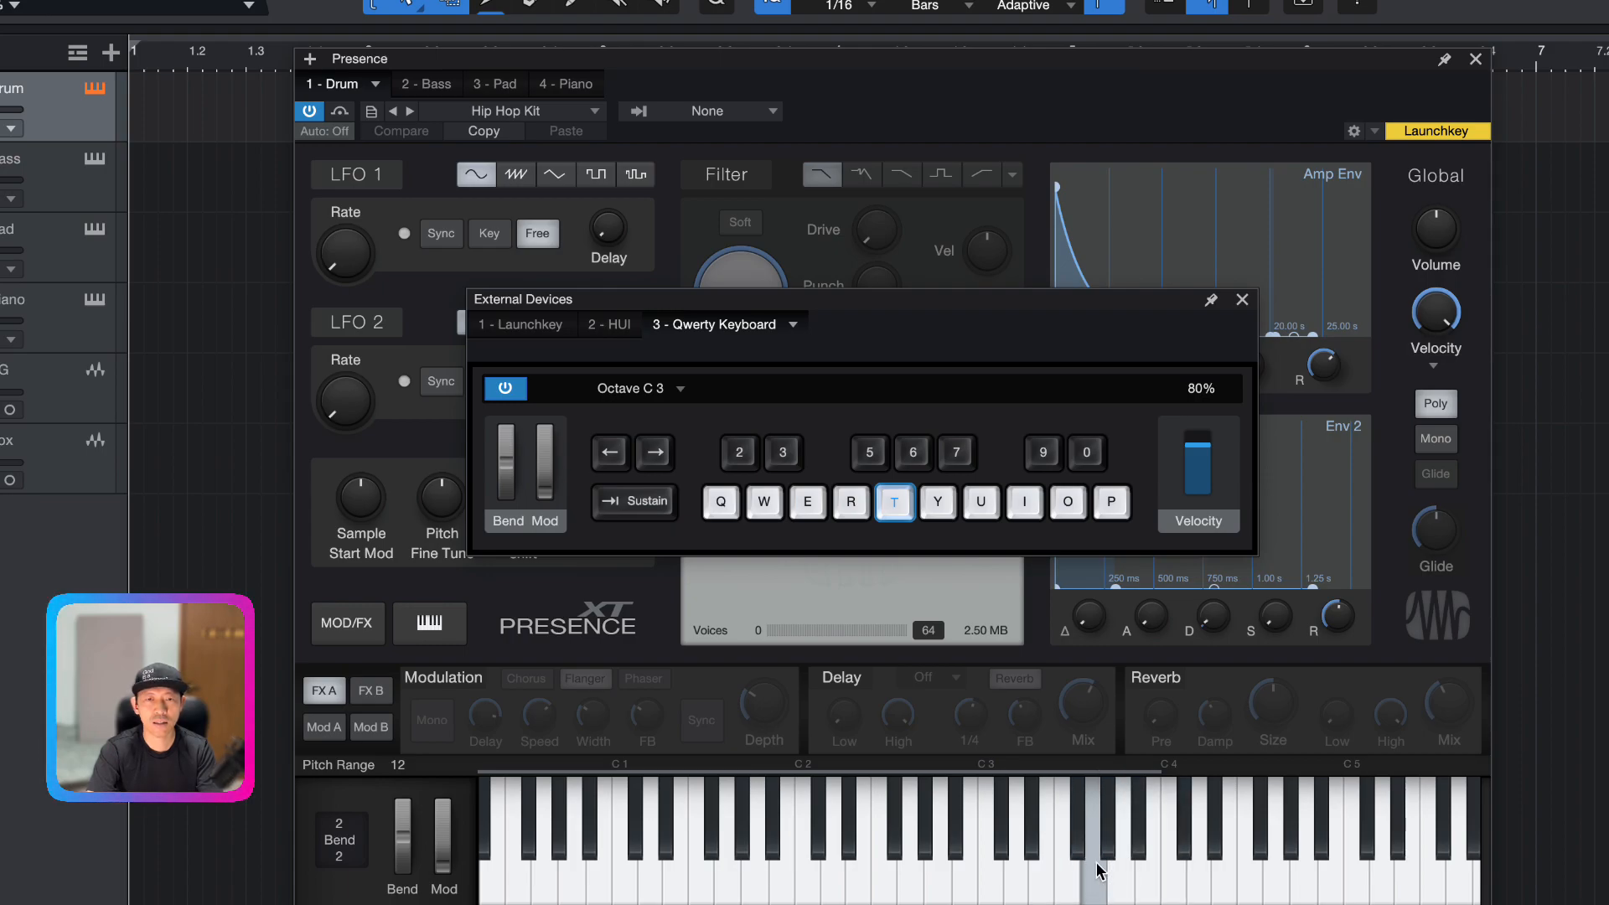
key("r")
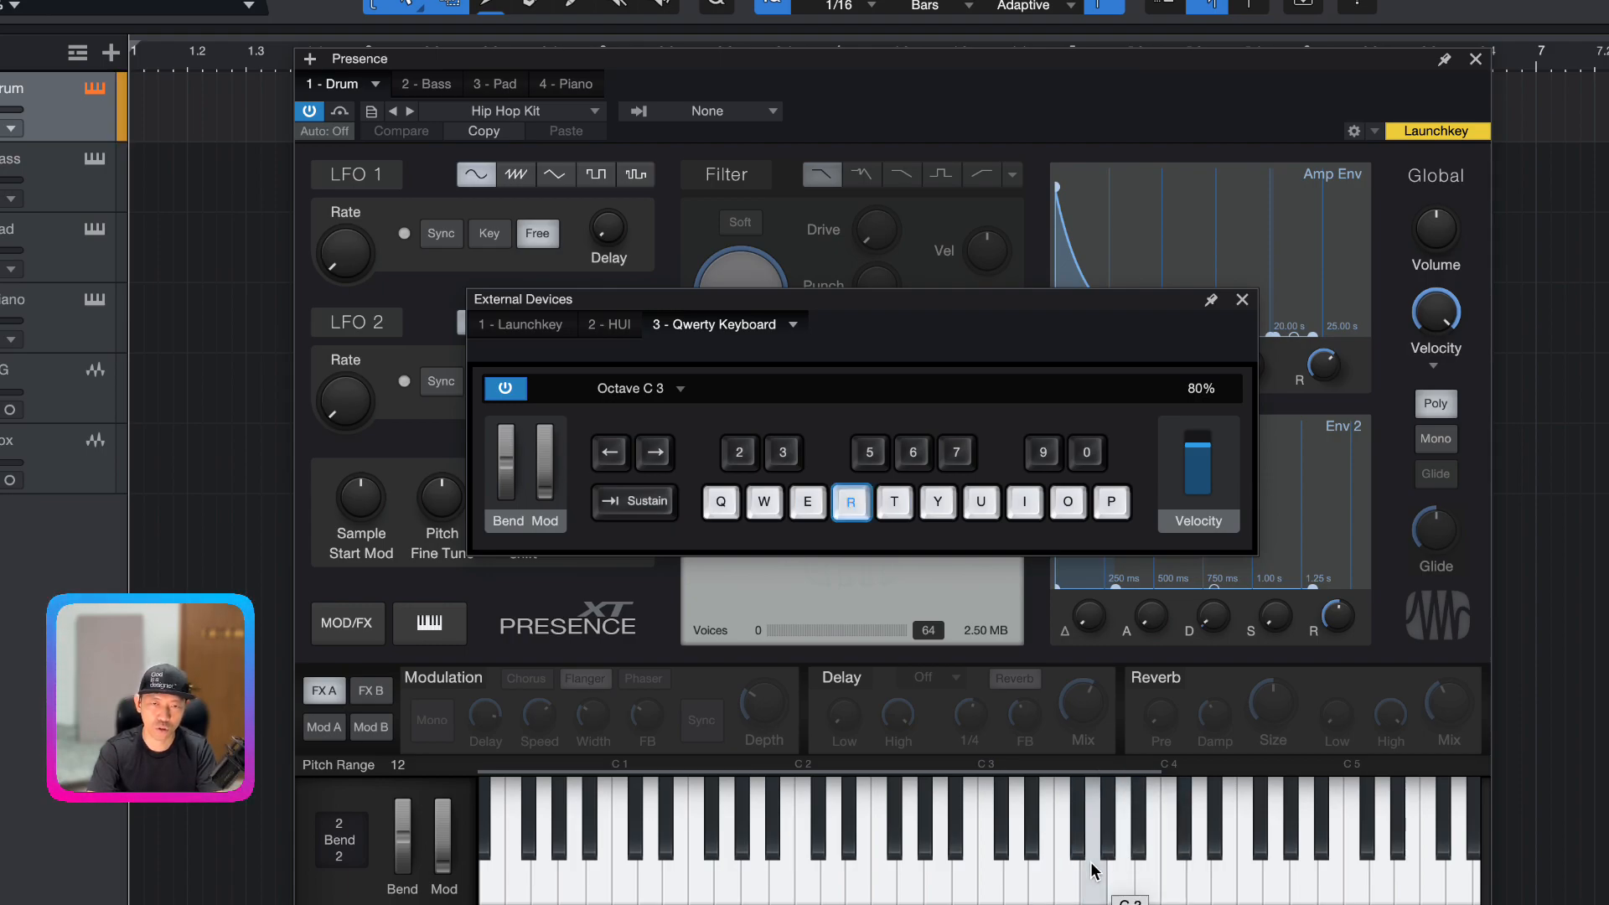
key("t")
key("r")
key("t")
key("e")
key("t")
key("r")
key("y")
key("u")
key("i")
key("t")
key("e")
key("t")
key("r")
key("e")
key("t")
key("e")
key("r")
key("t")
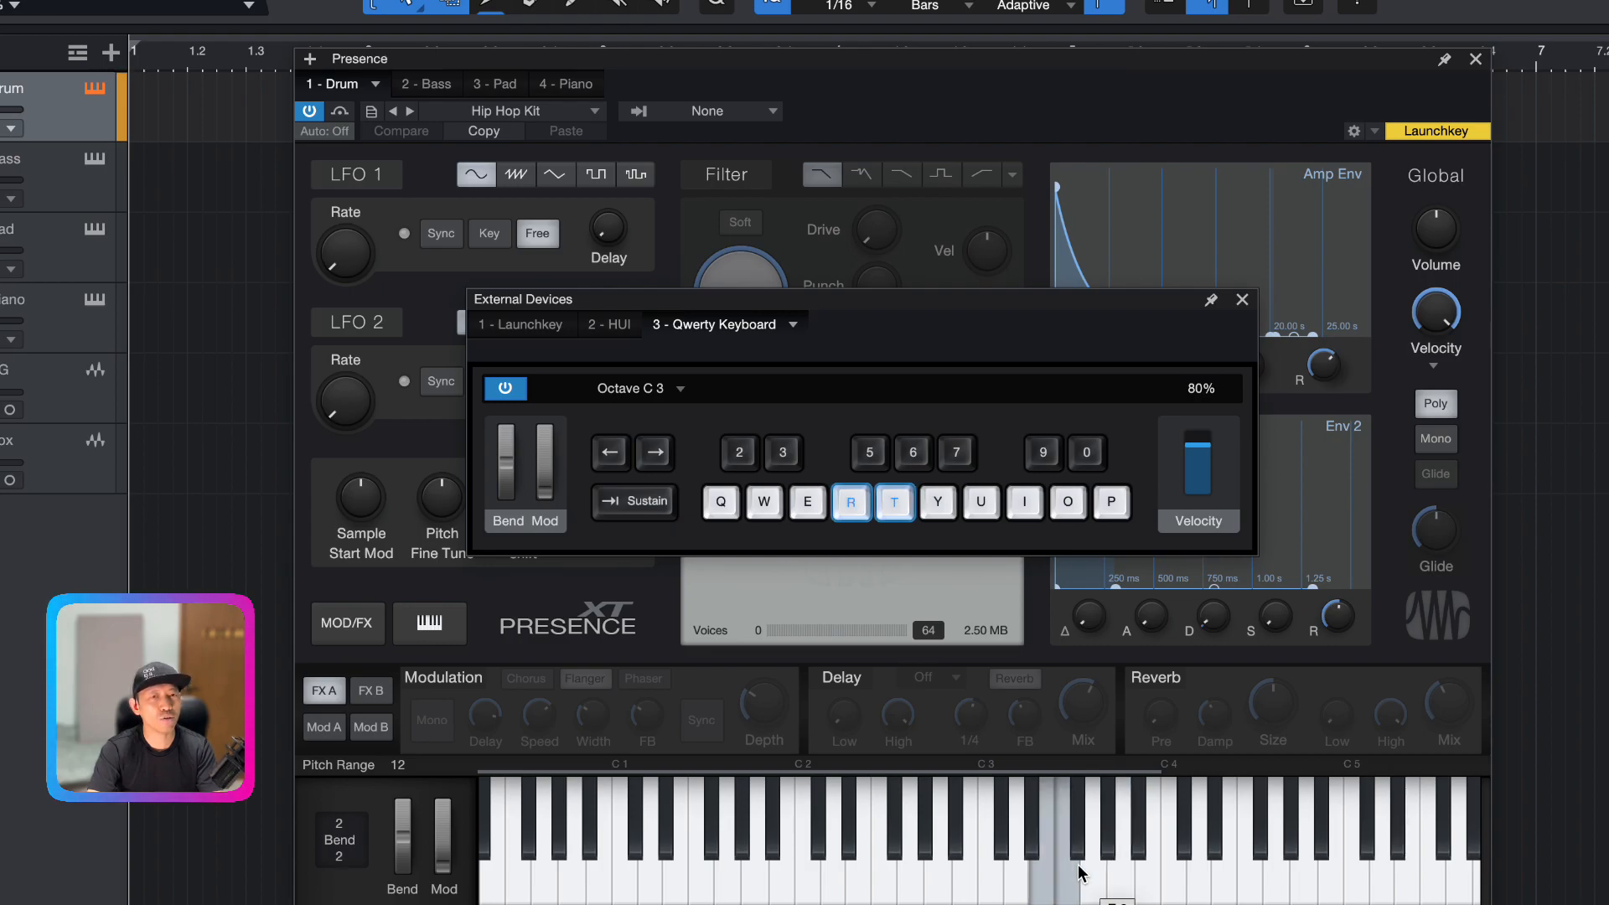
key("r")
key("e")
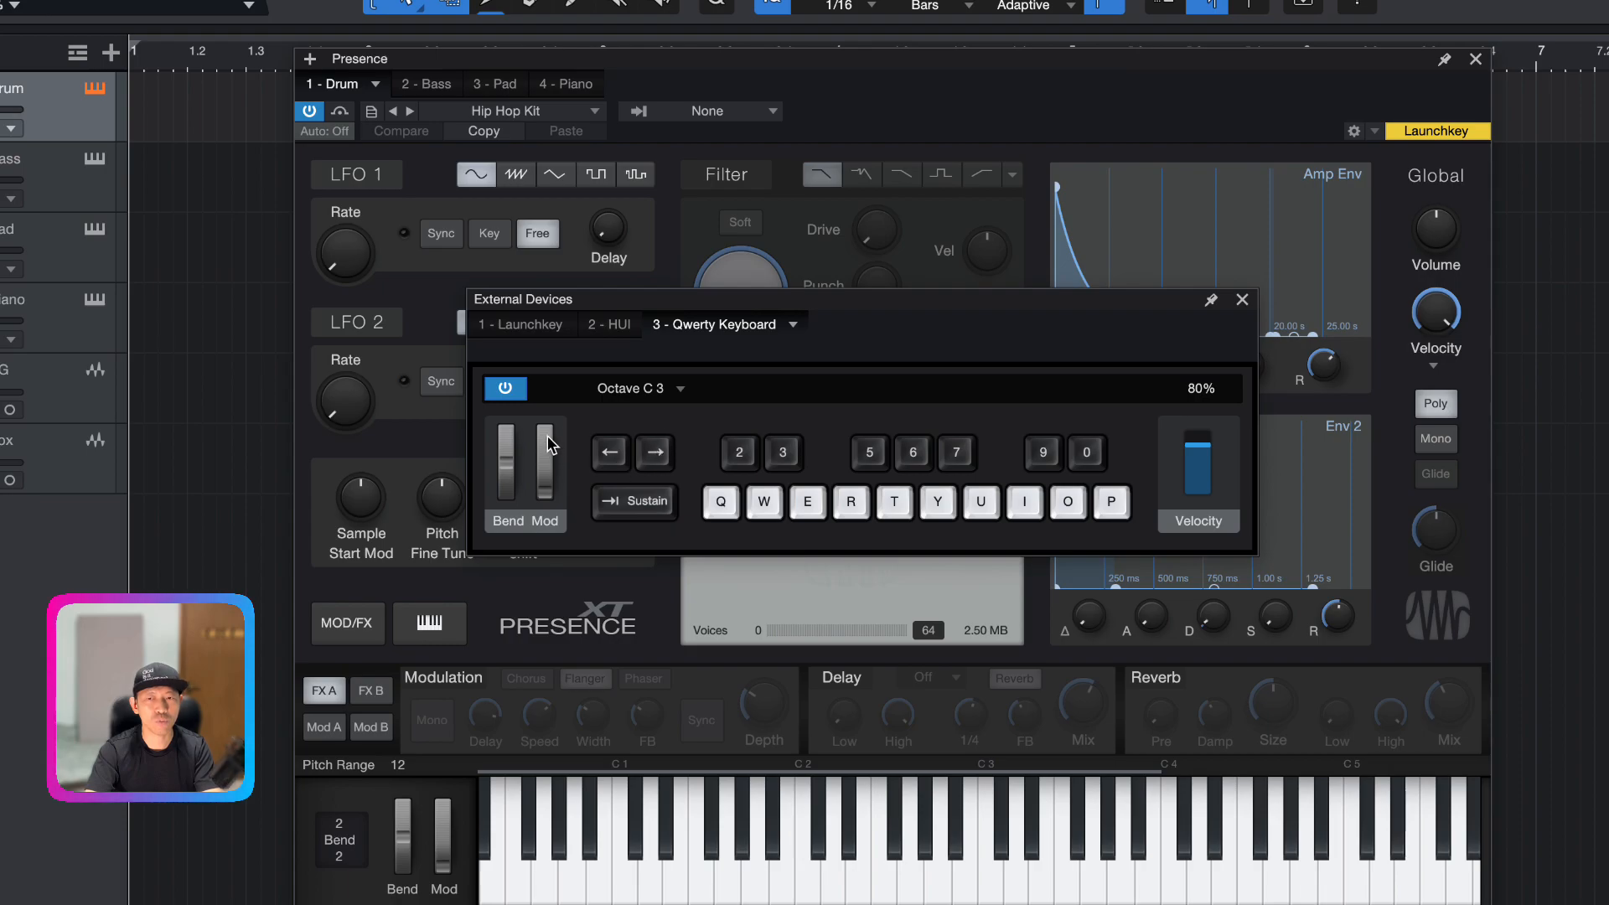
Shift the Qwerty Keyboard down one octave and play a few Hip Hop Kit sounds with E, R and T
left_click(620, 454)
key("e")
key("r")
key("t")
key("e")
key("r")
key("t")
Lower the Qwerty Keyboard to octave C 1 and play the Hip Hop Kit sounds with the Q to T keys
left_click(620, 454)
key("t")
key("q")
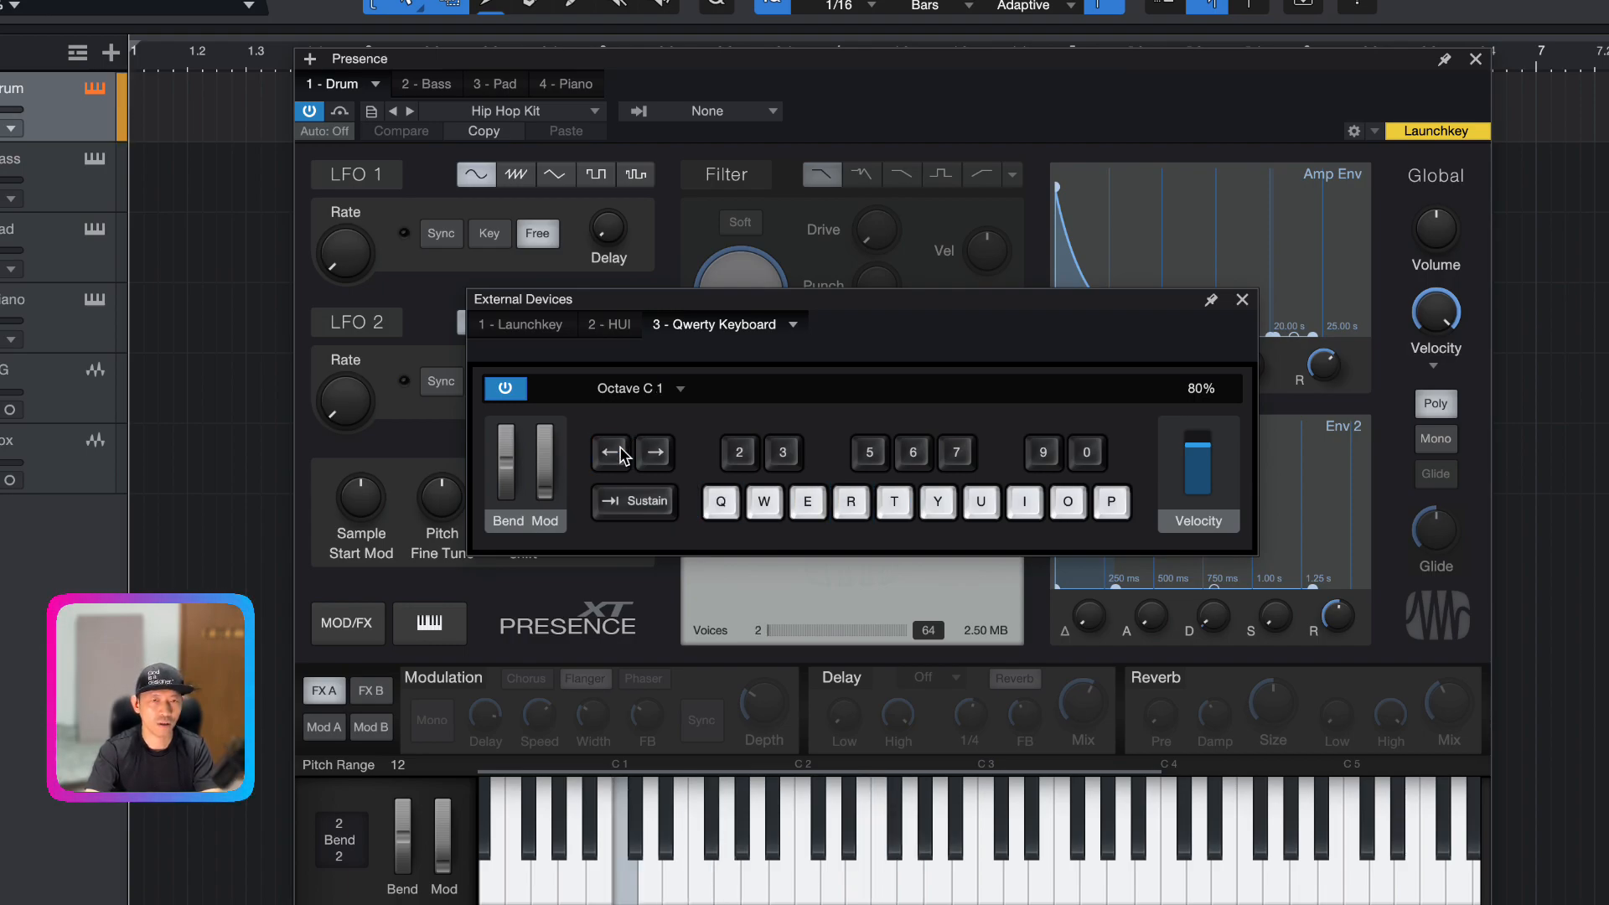
key("w")
key("q")
key("w")
key("e")
key("r")
key("t")
key("q")
key("w")
key("q")
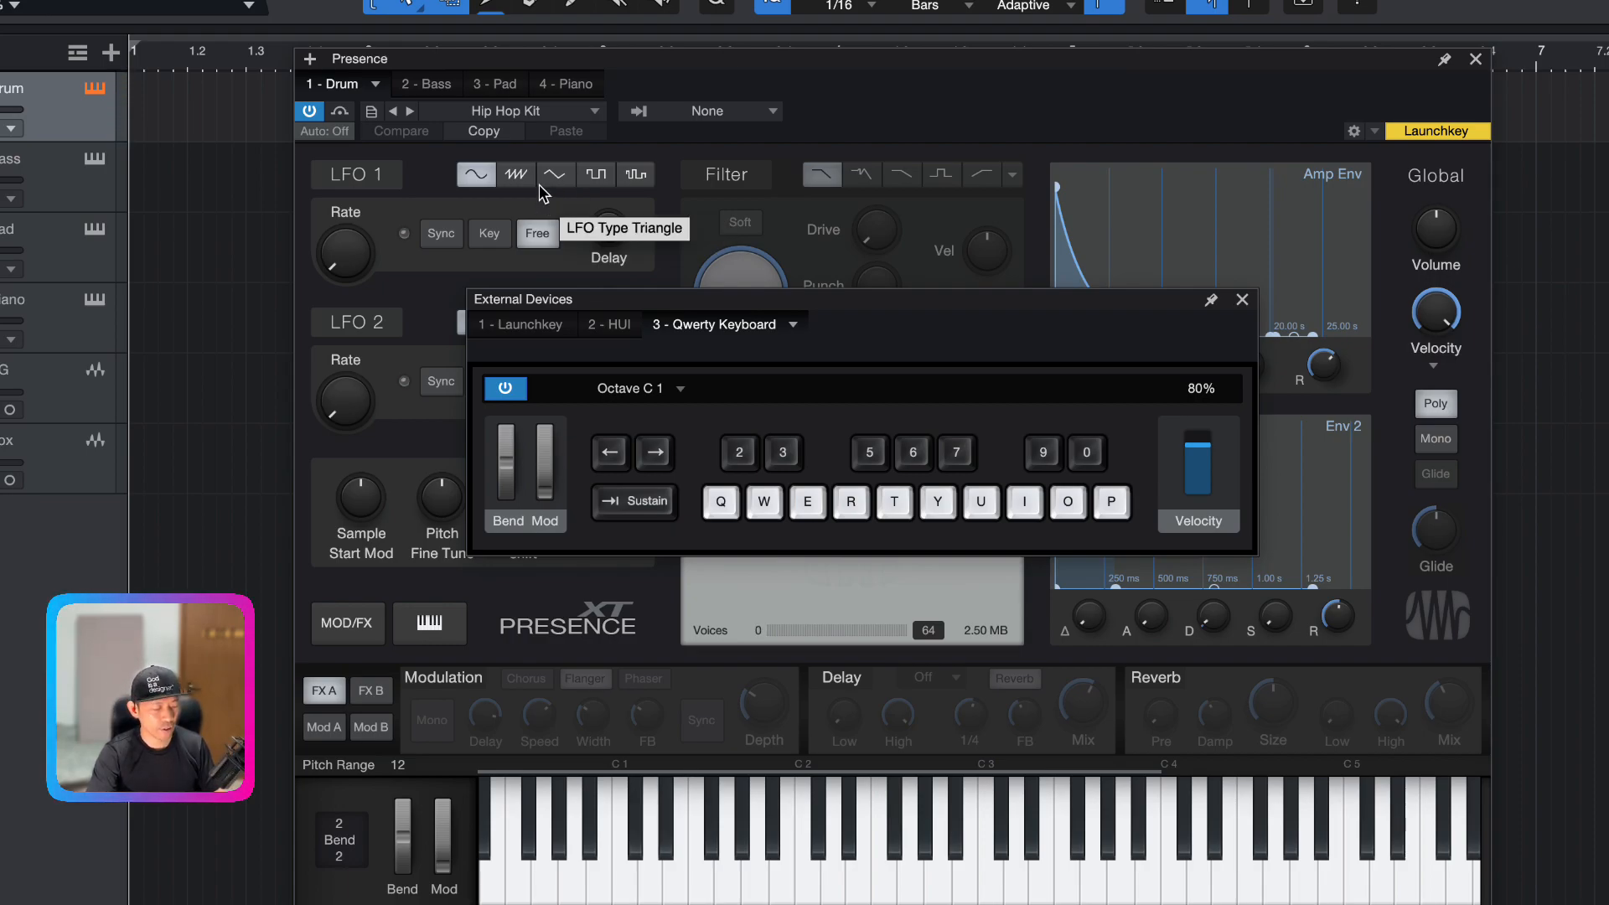
key("w")
key("e")
key("r")
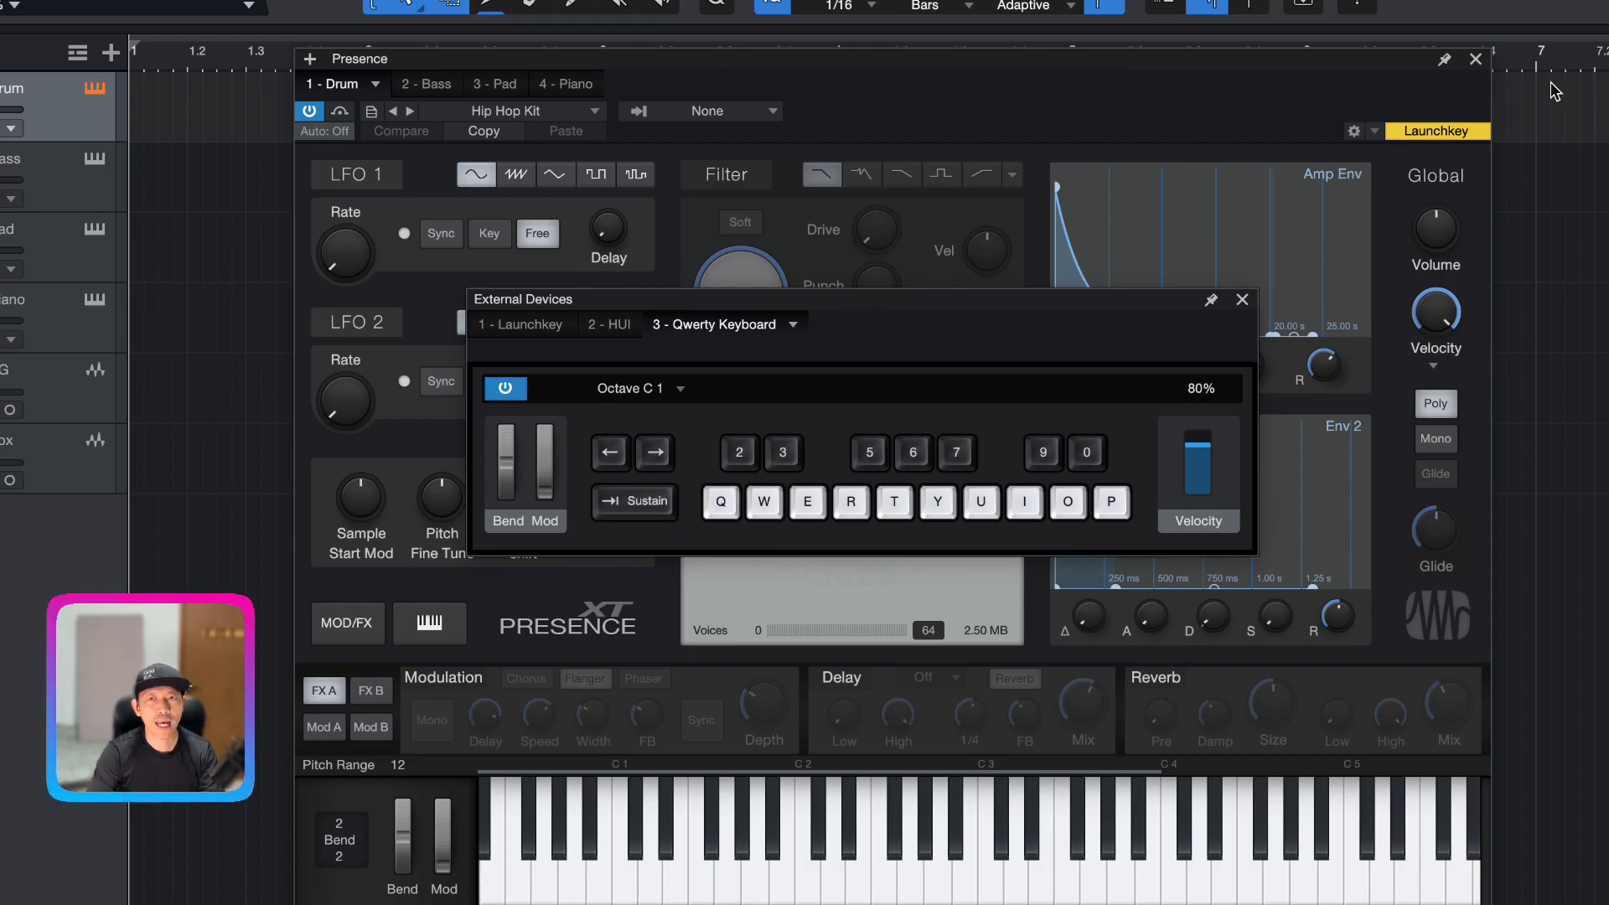
Close the Presence window and move the Qwerty Keyboard window higher over the arrangement
left_click(1476, 60)
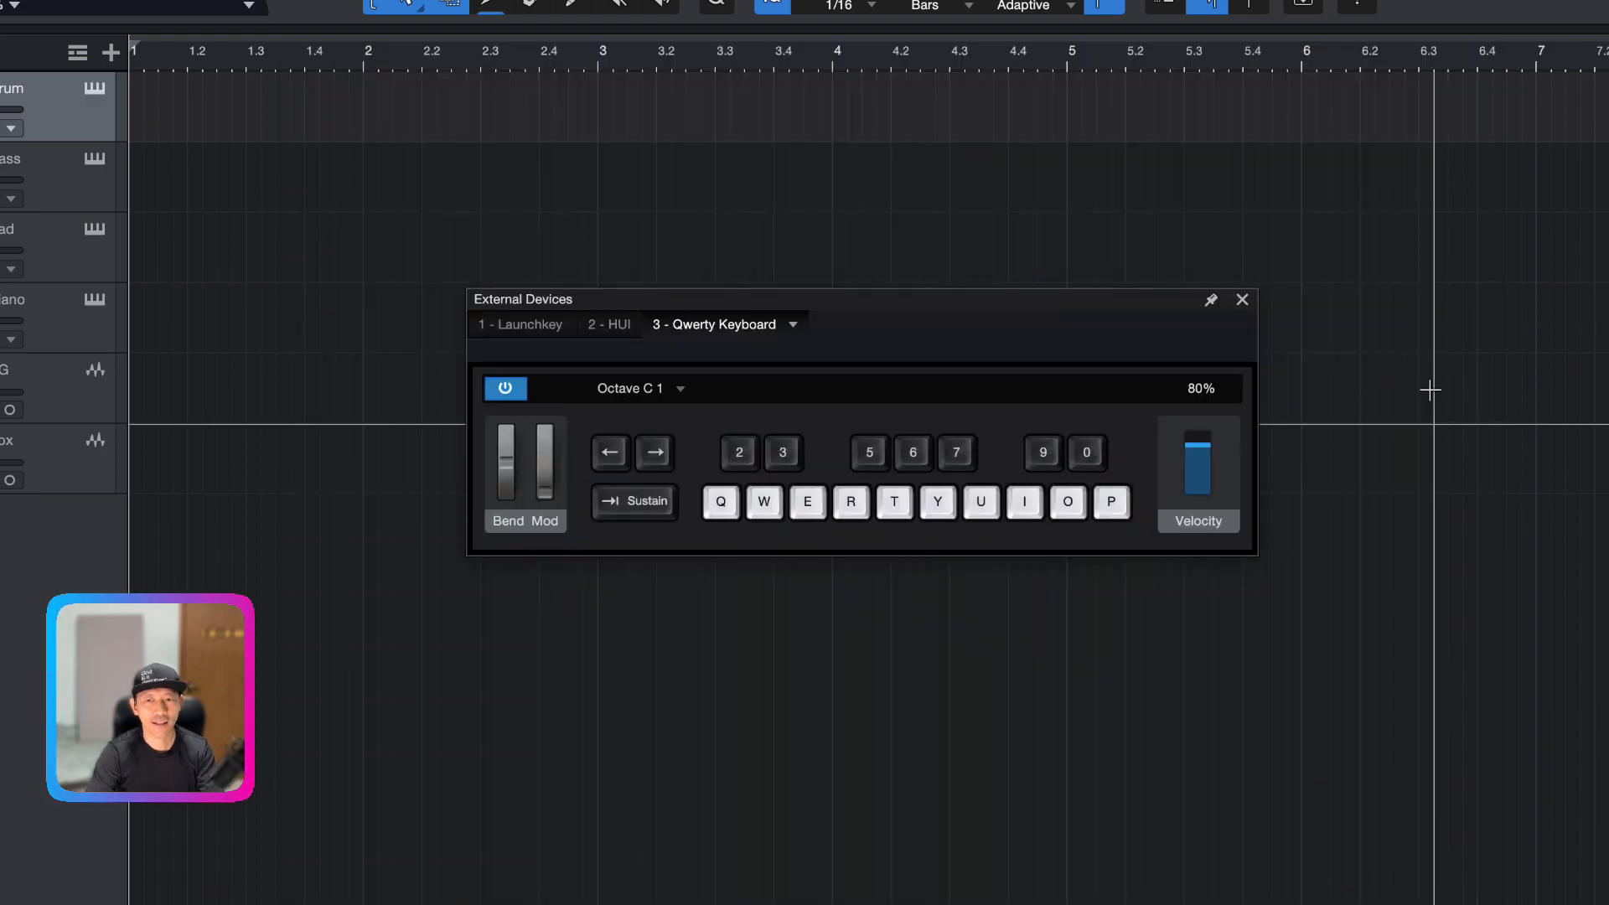
left_click_drag(1138, 296, 1138, 234)
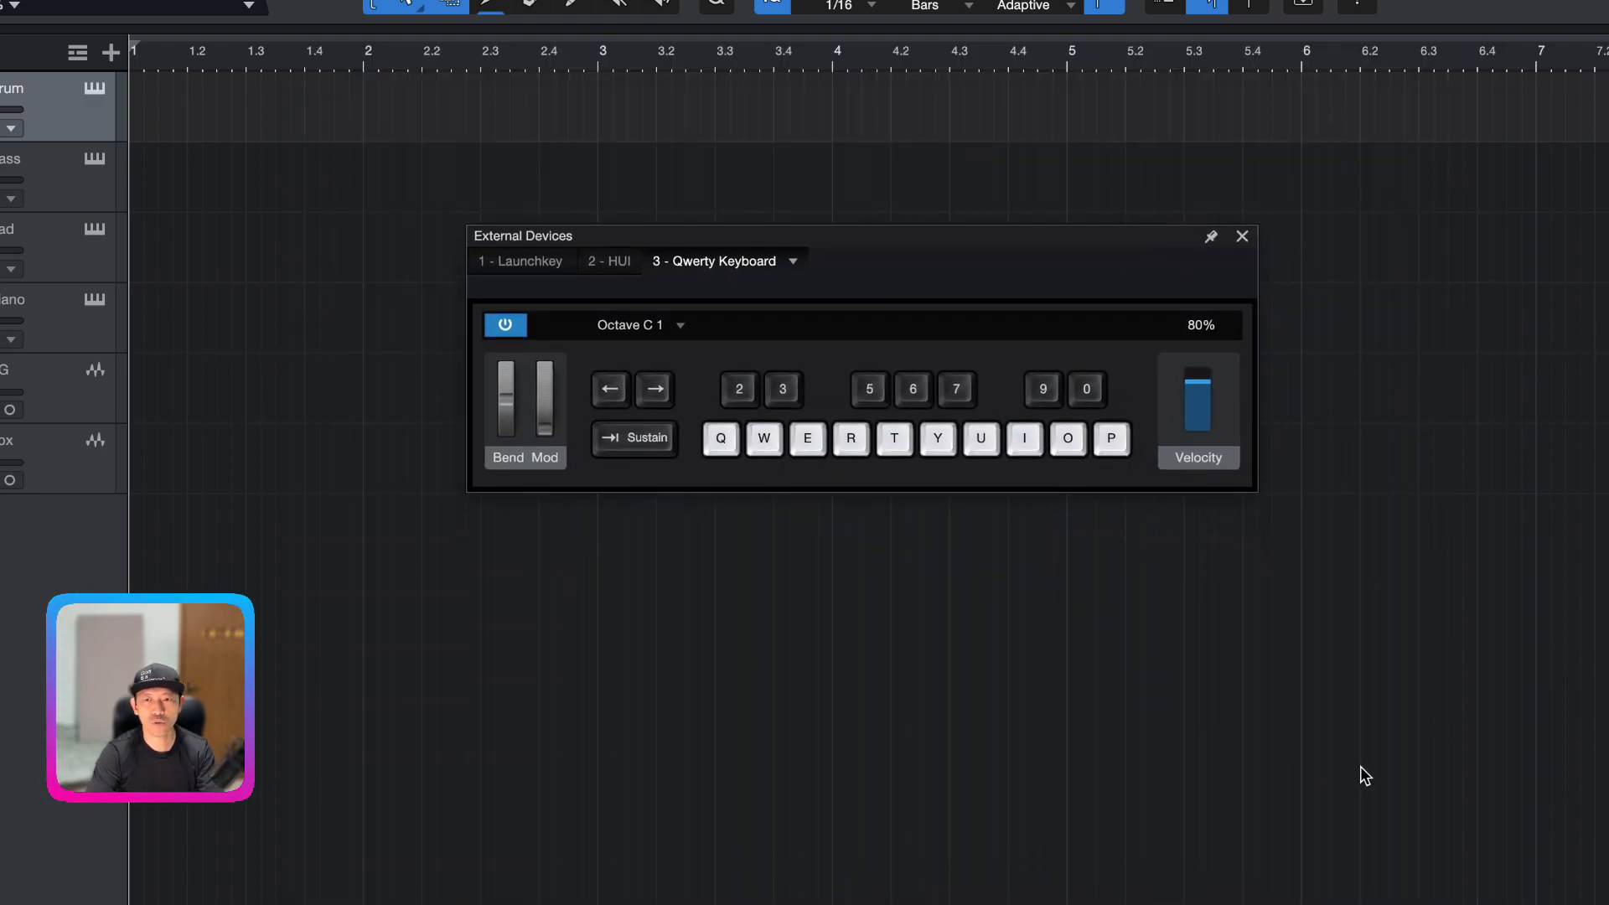
key("super+Tab")
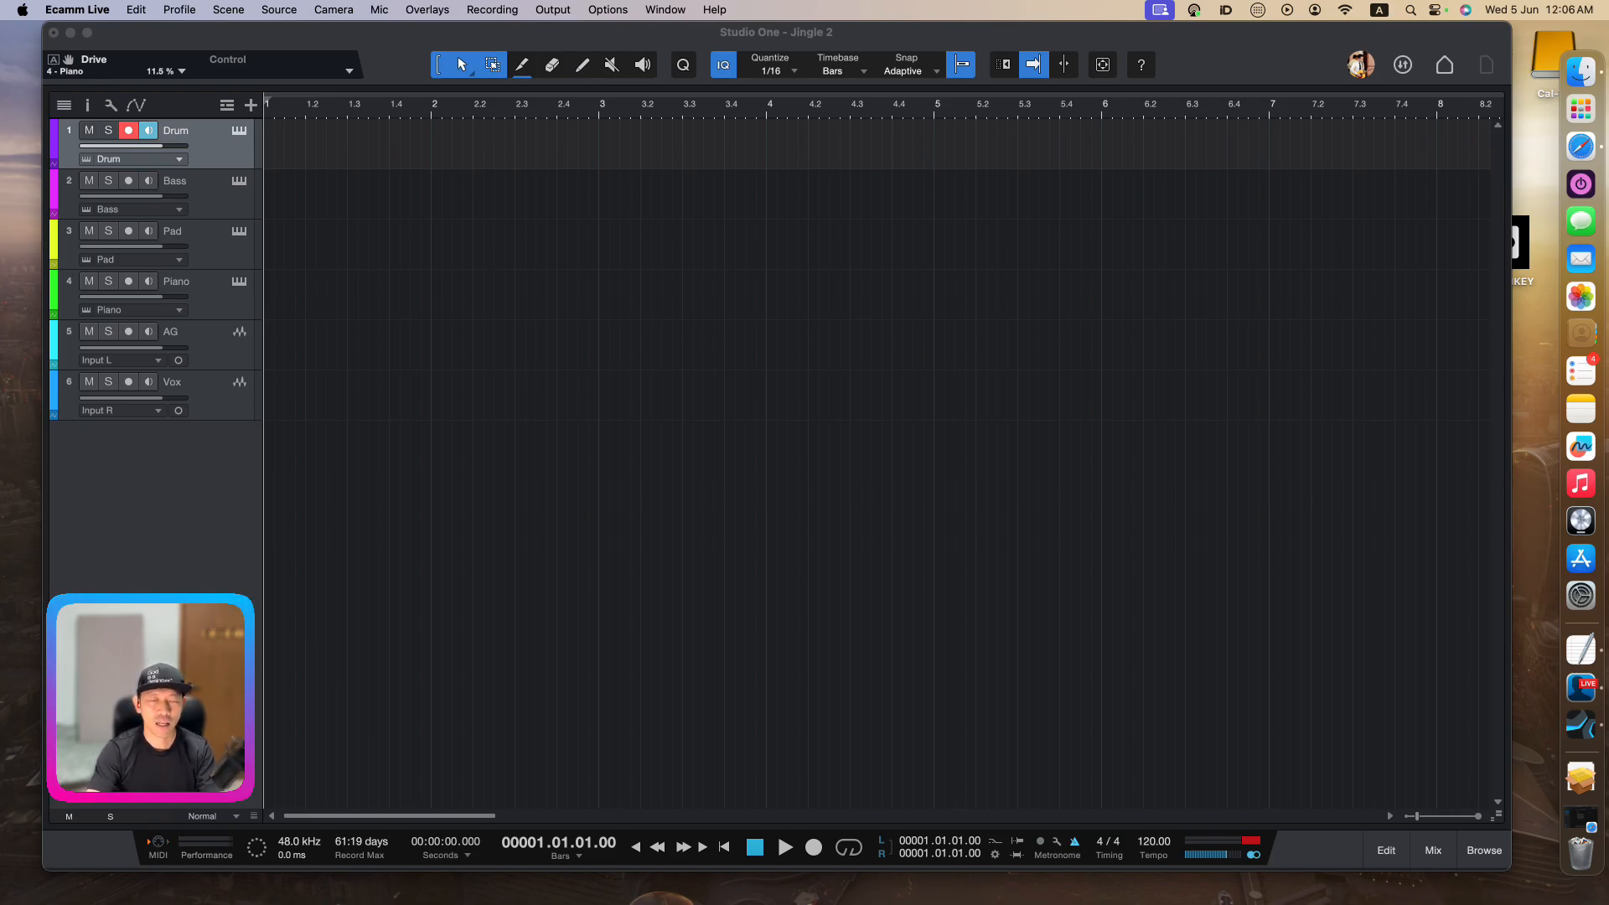
key("super+Tab")
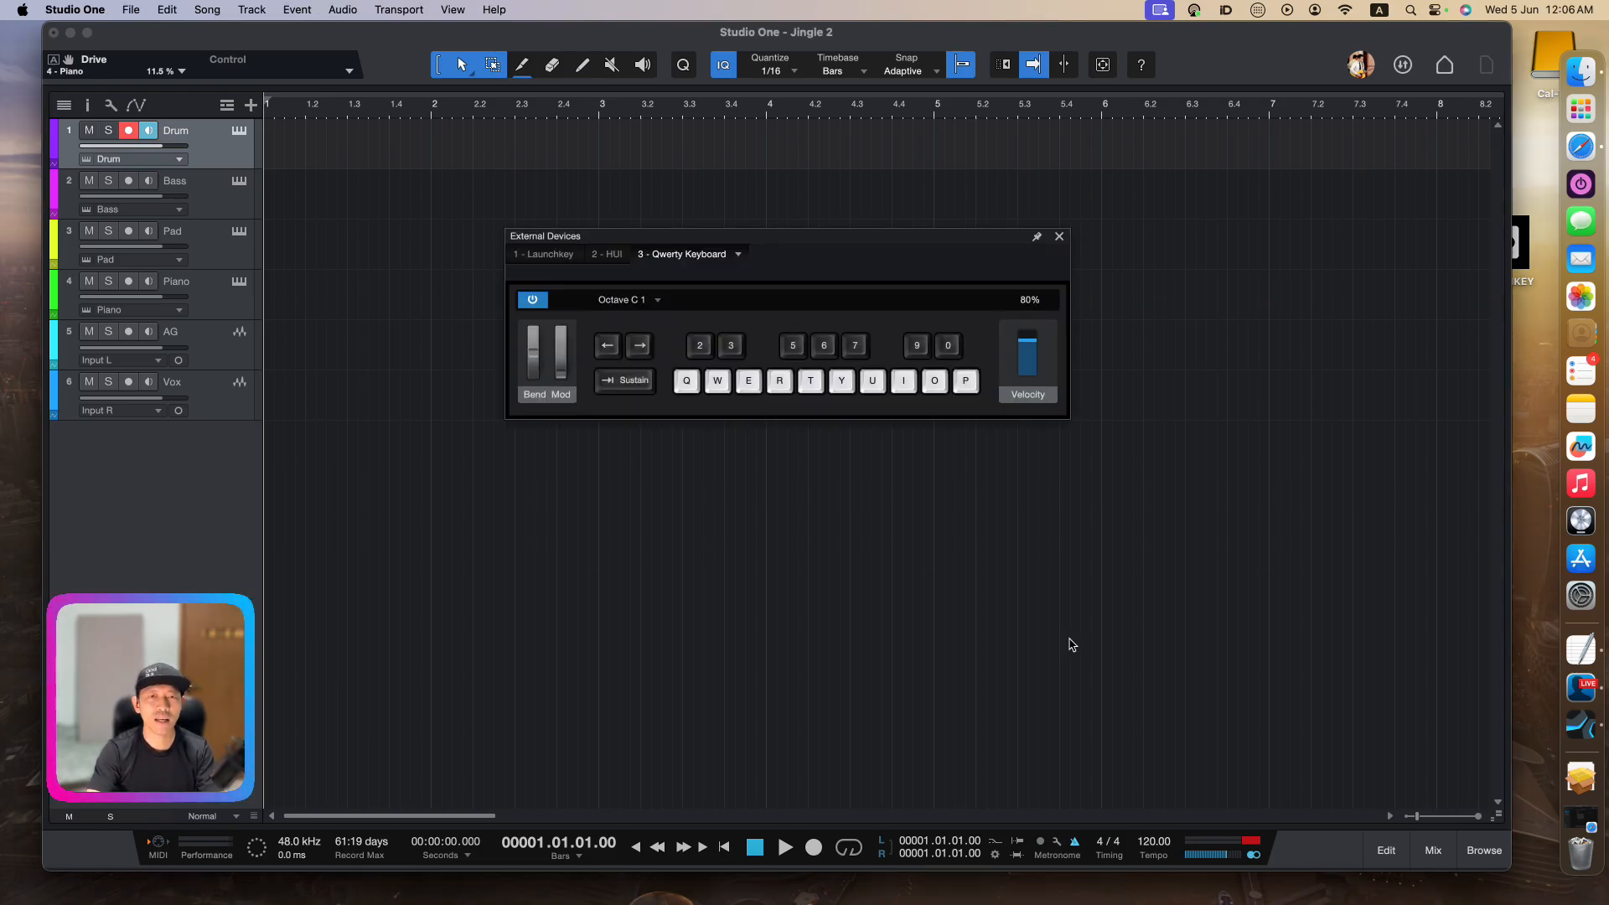
Set the song tempo to 100
double_click(1145, 844)
type("100")
key("Return")
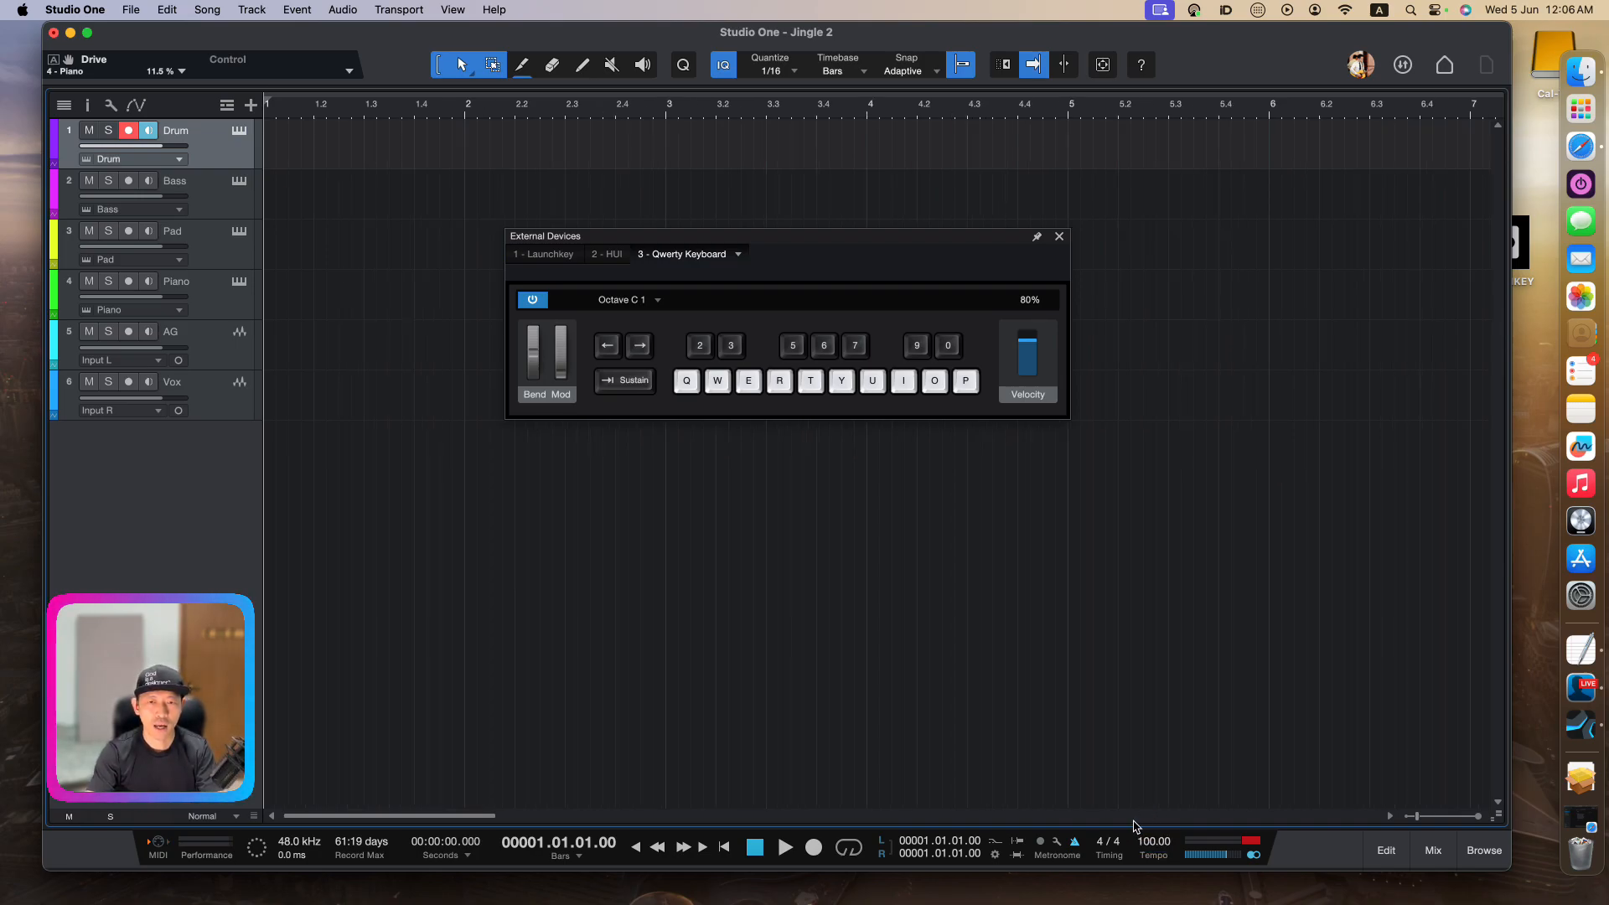
left_click(1580, 687)
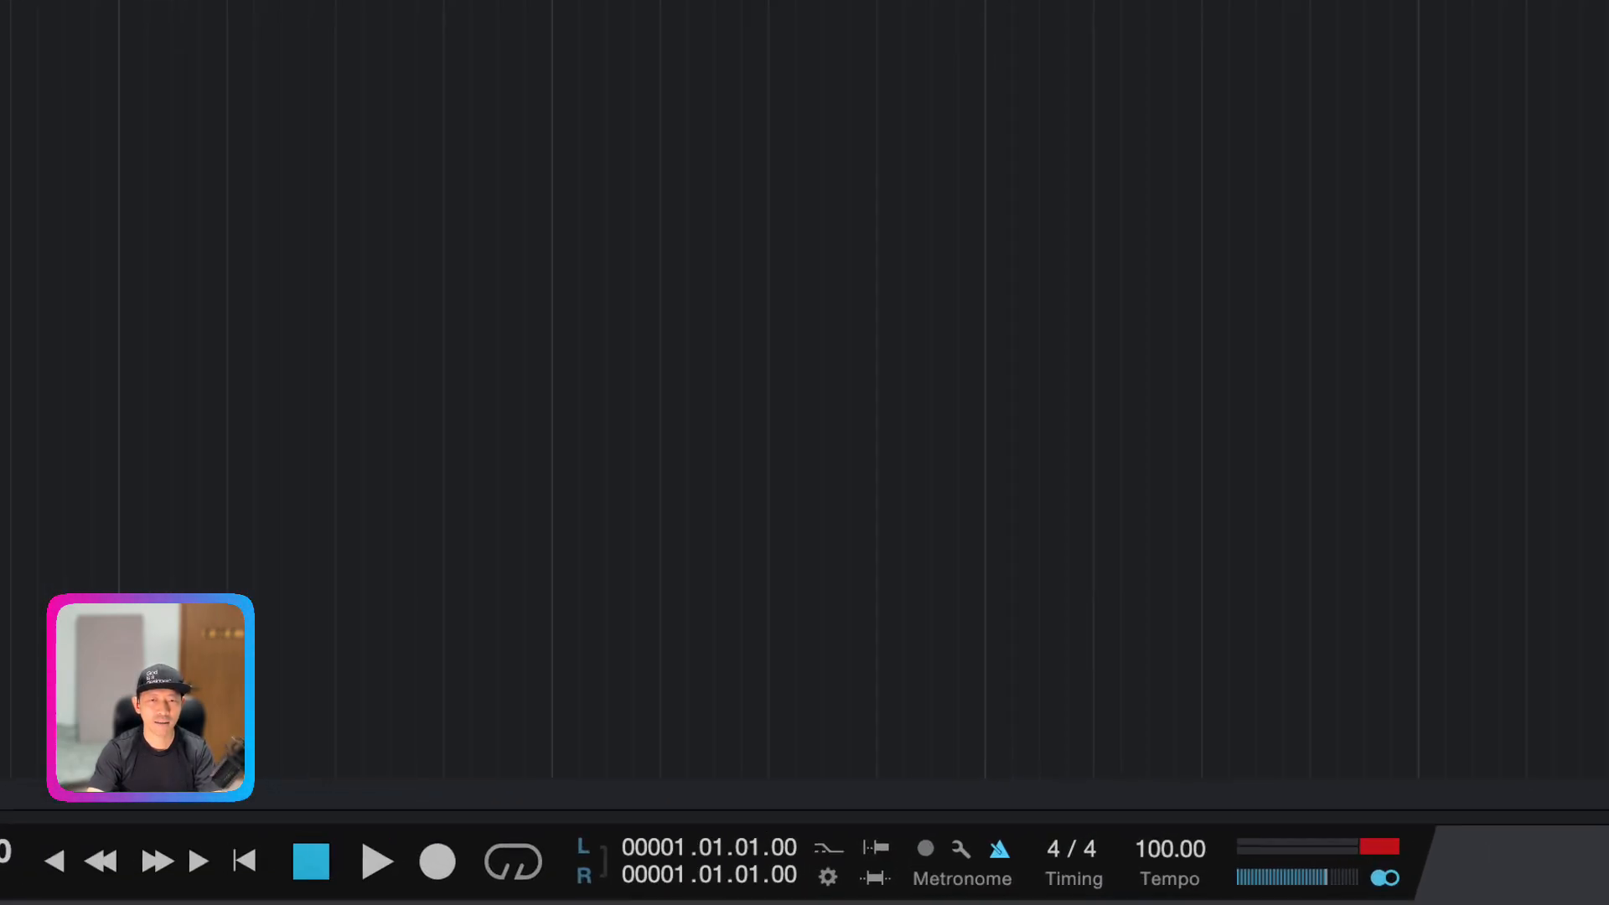
left_click(923, 659)
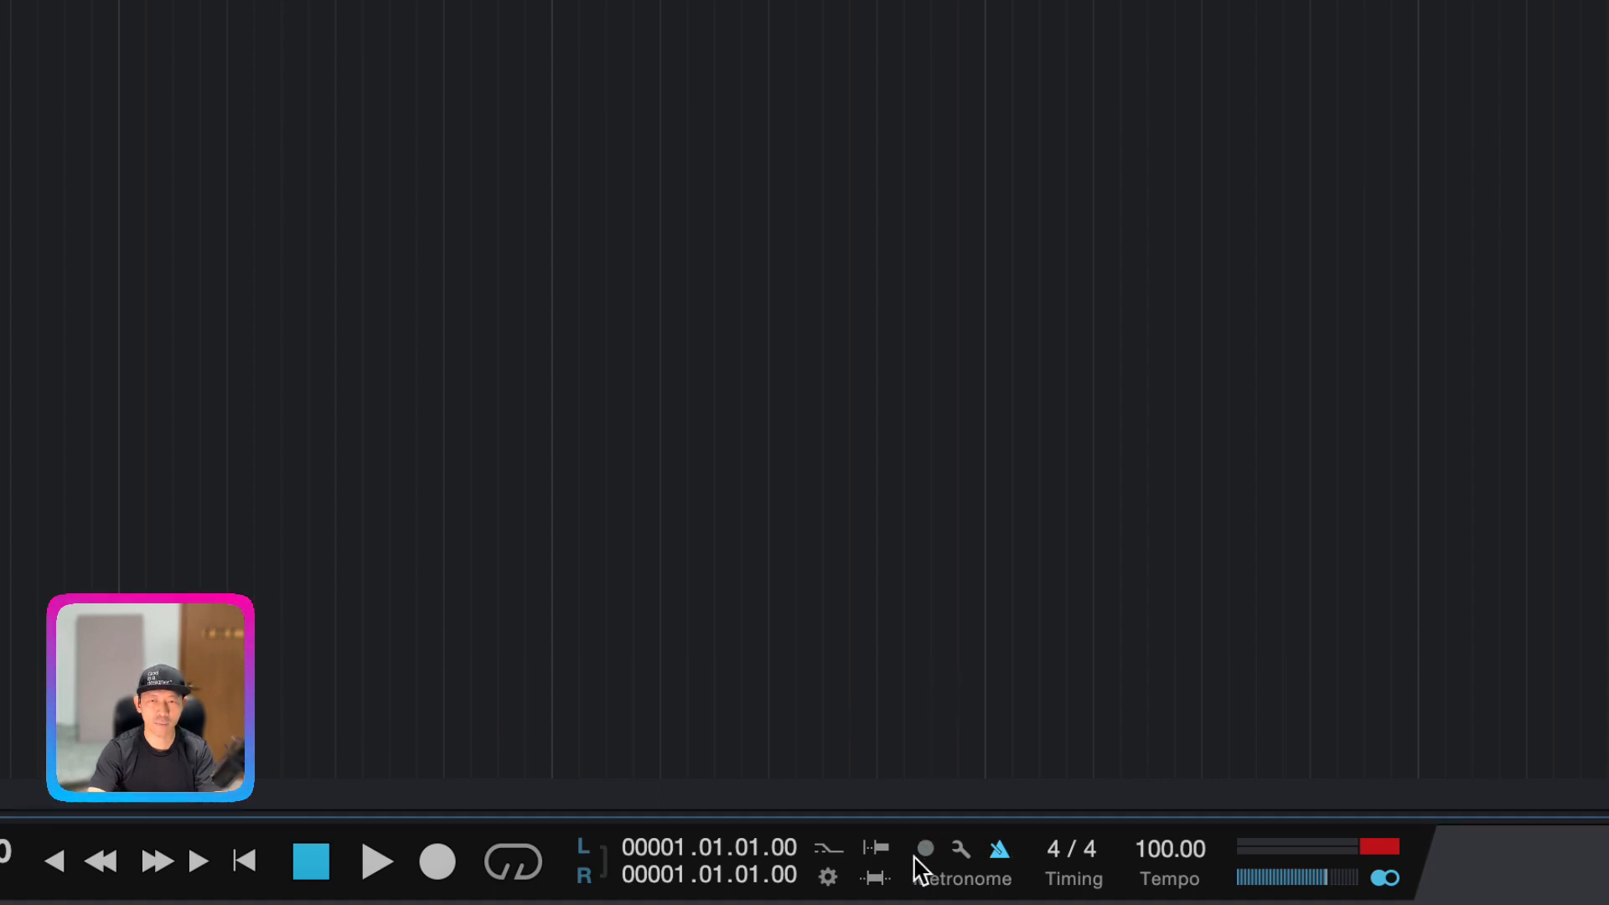
Enable a two-bar Precount in the Metronome Setup and close the setup window
left_click(963, 851)
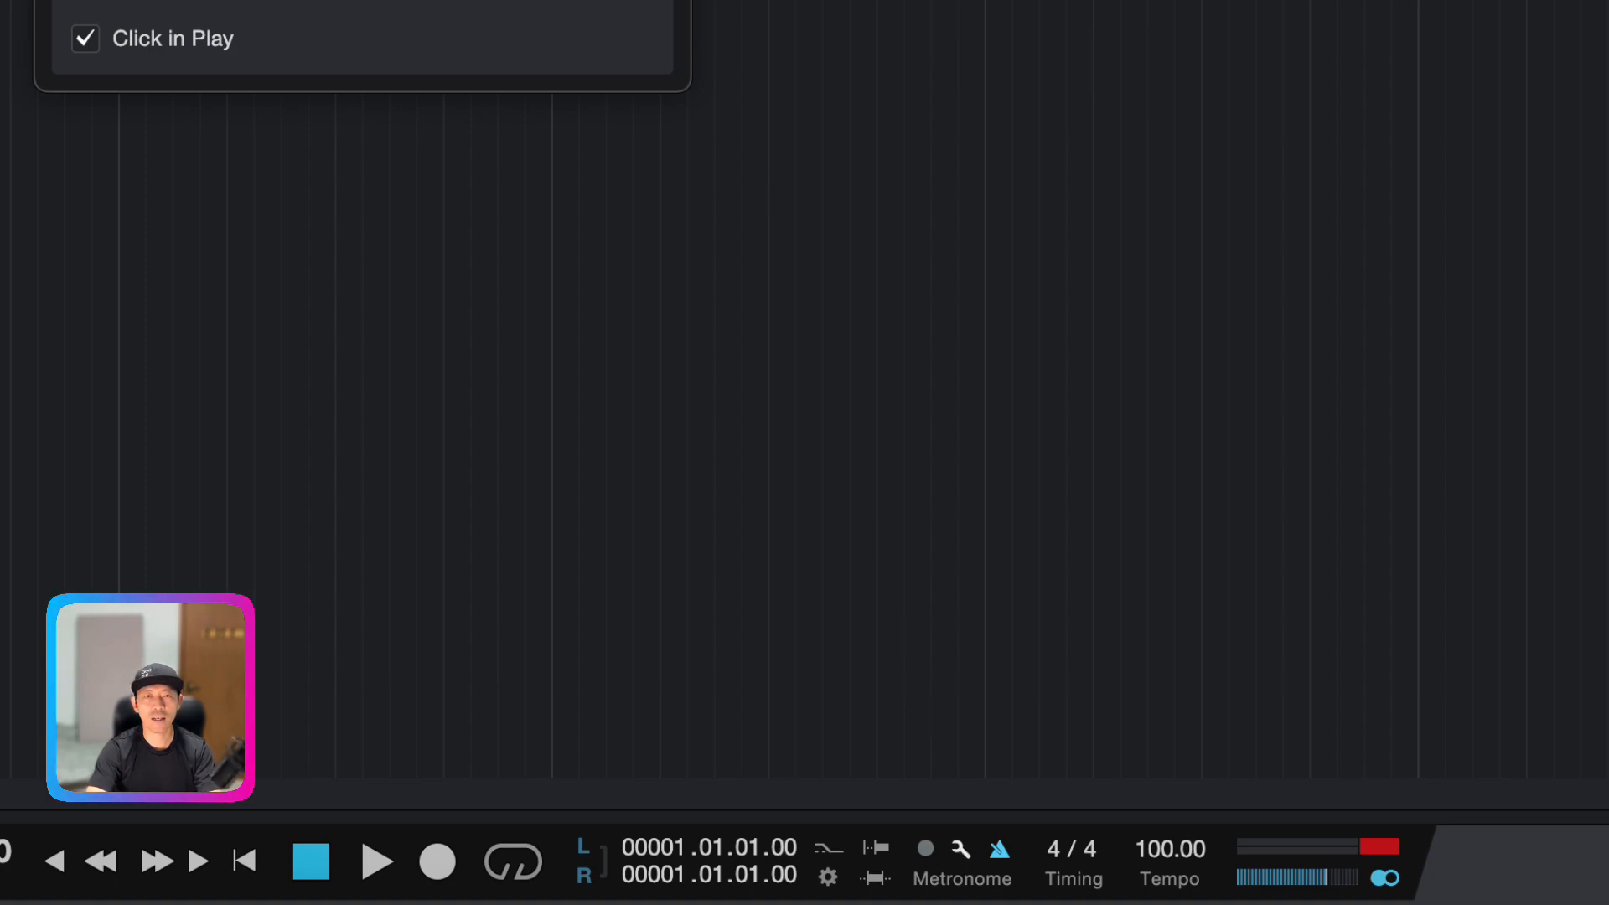
left_click_drag(440, 0, 845, 58)
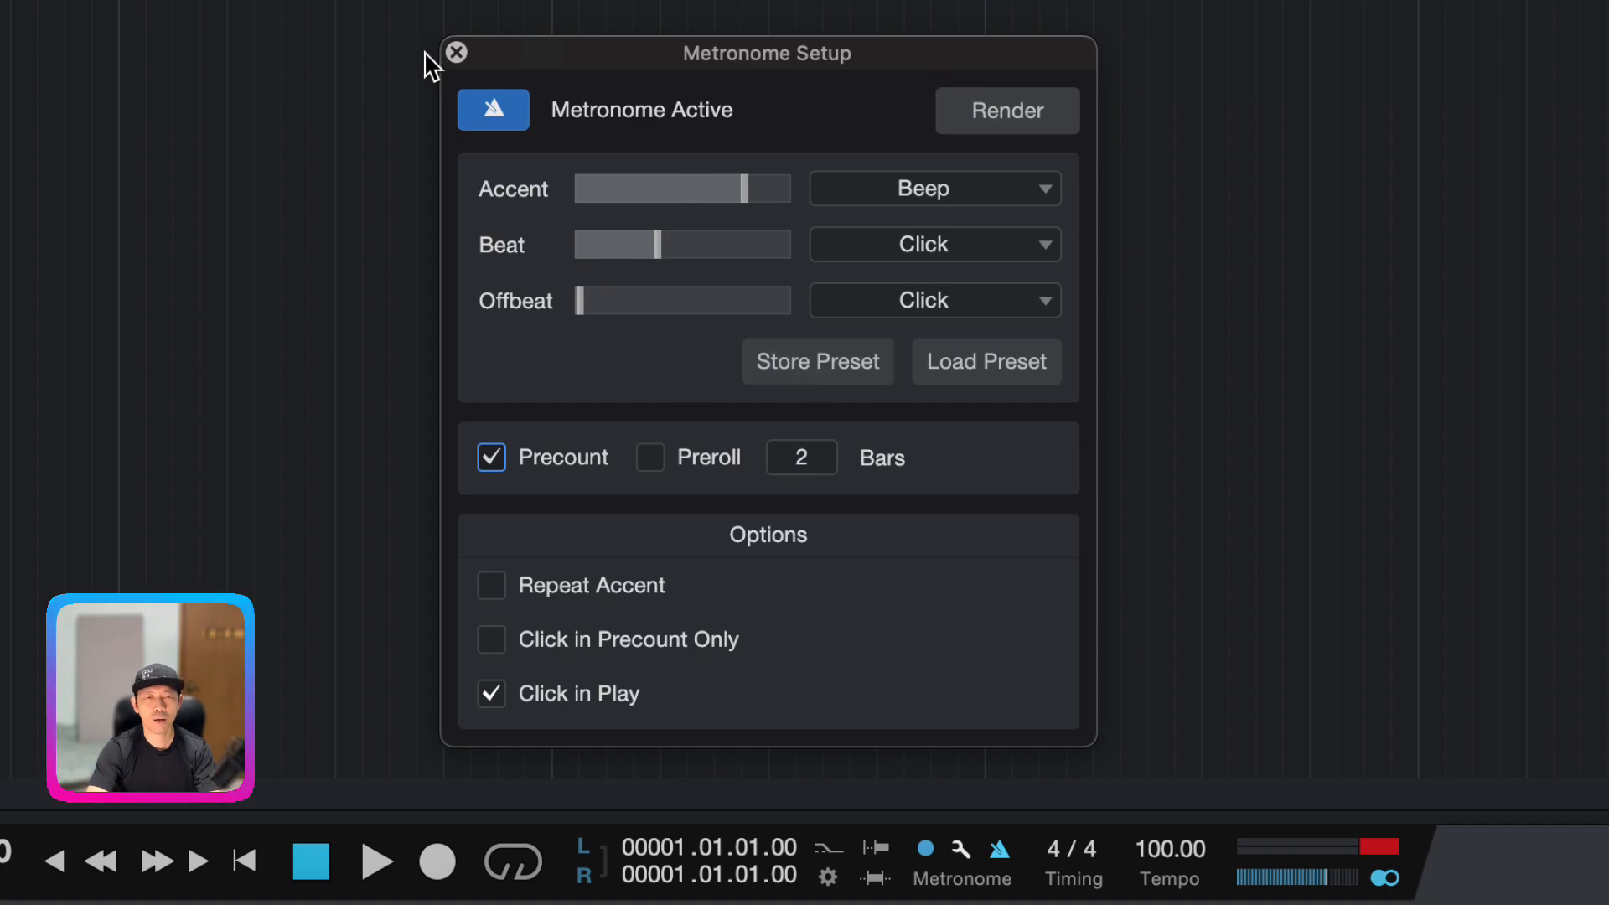
left_click(456, 53)
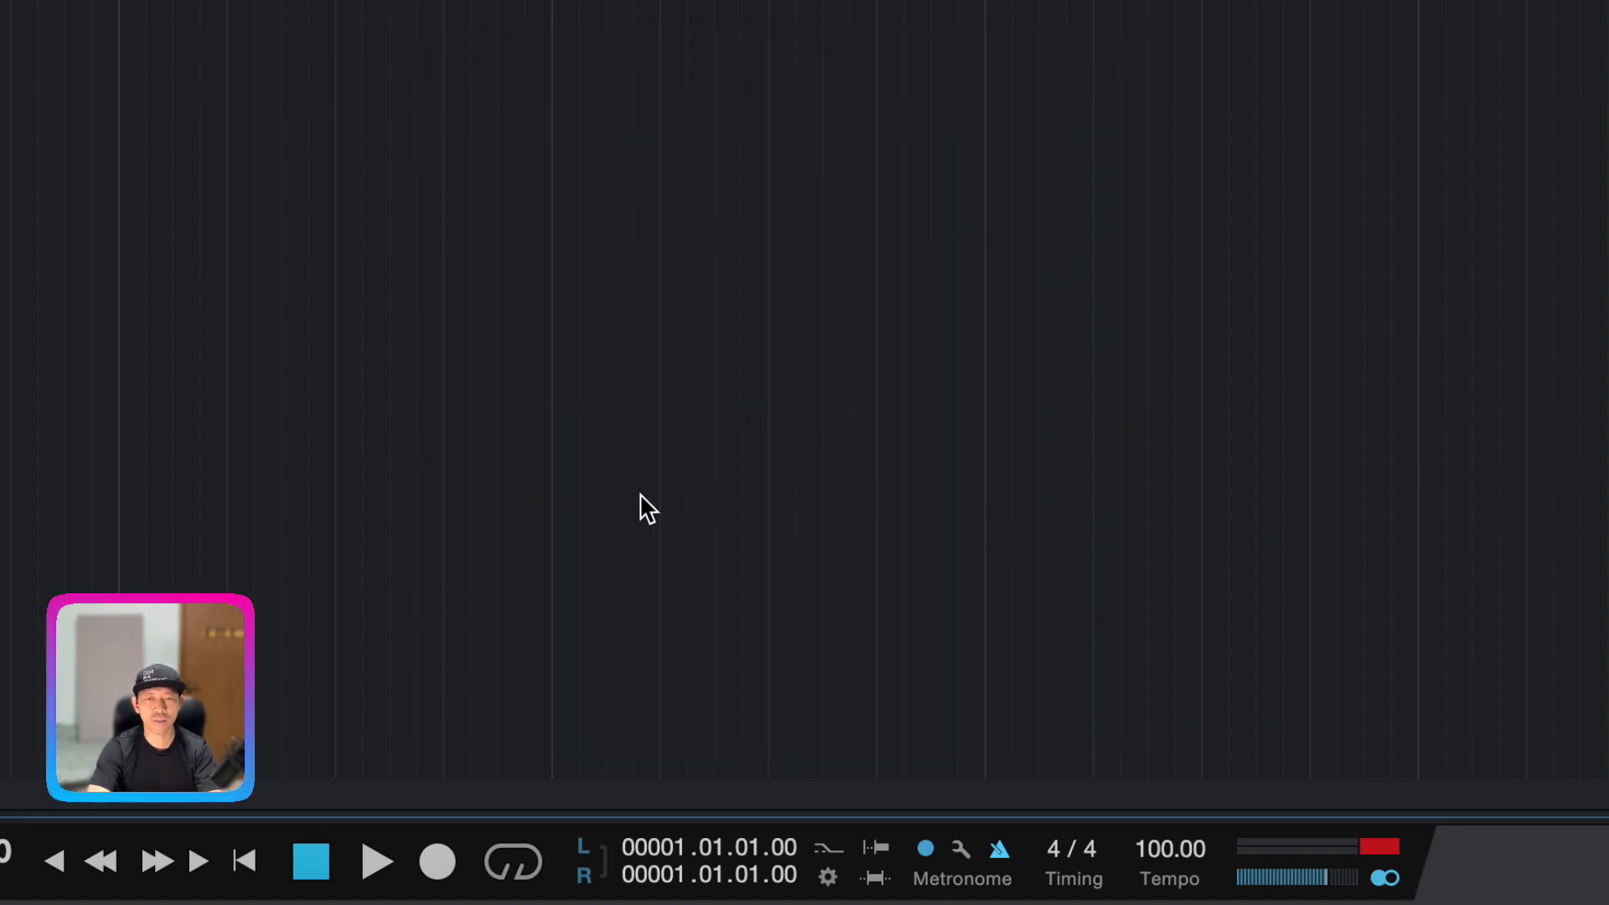
Play the song briefly to hear the metronome click, stop it, and return the playhead to the start
key("space")
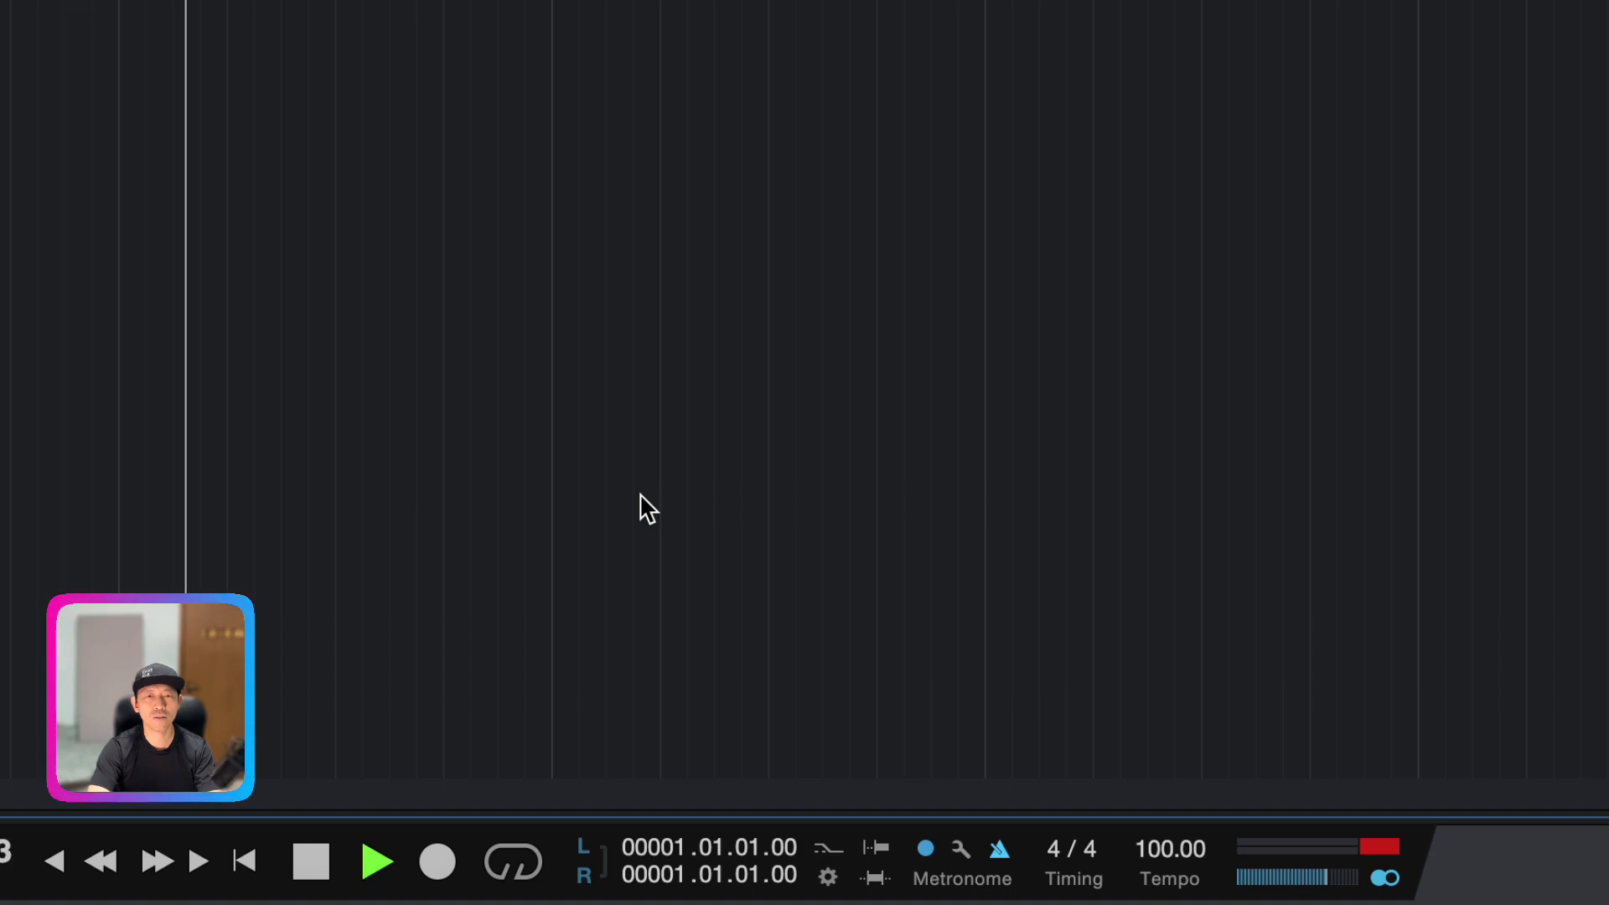
key("space")
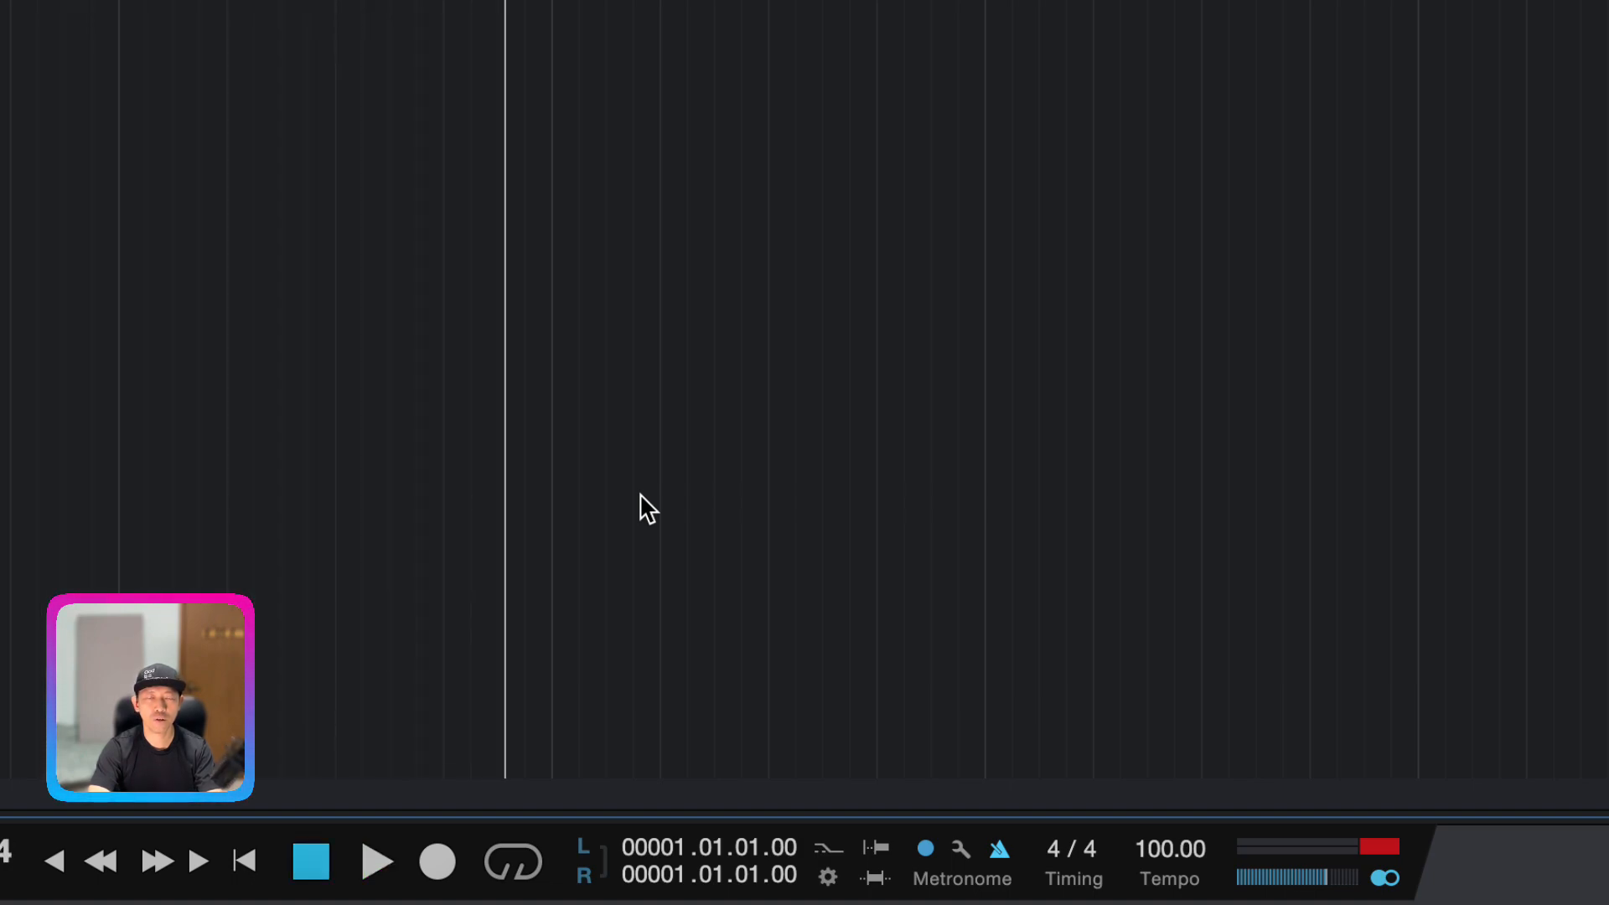
key("comma")
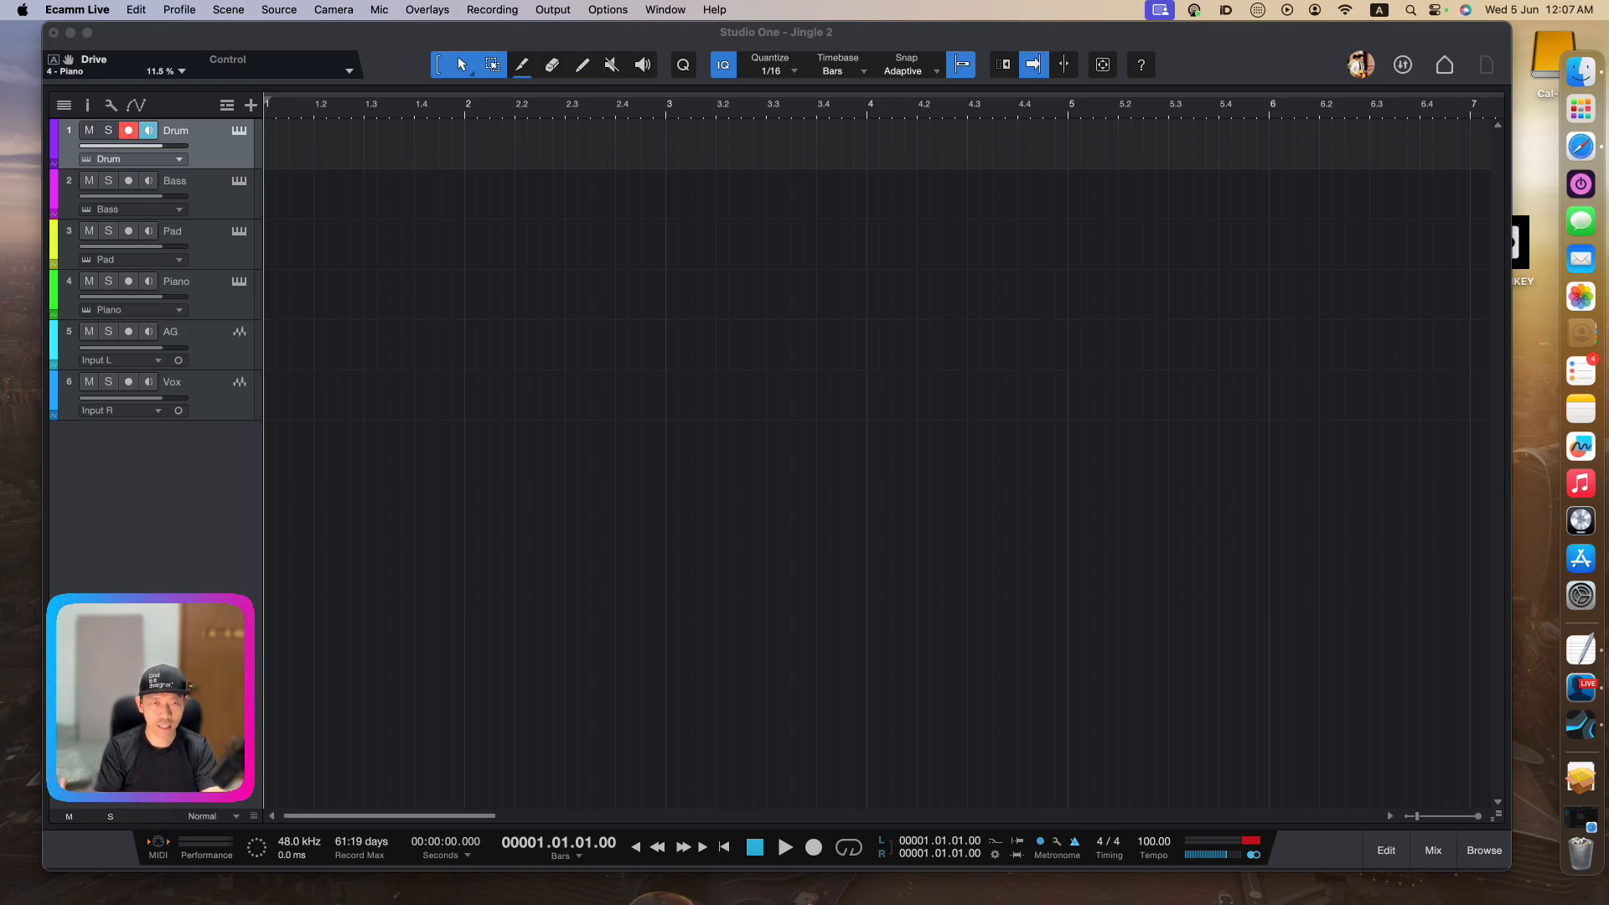
key("super+Tab")
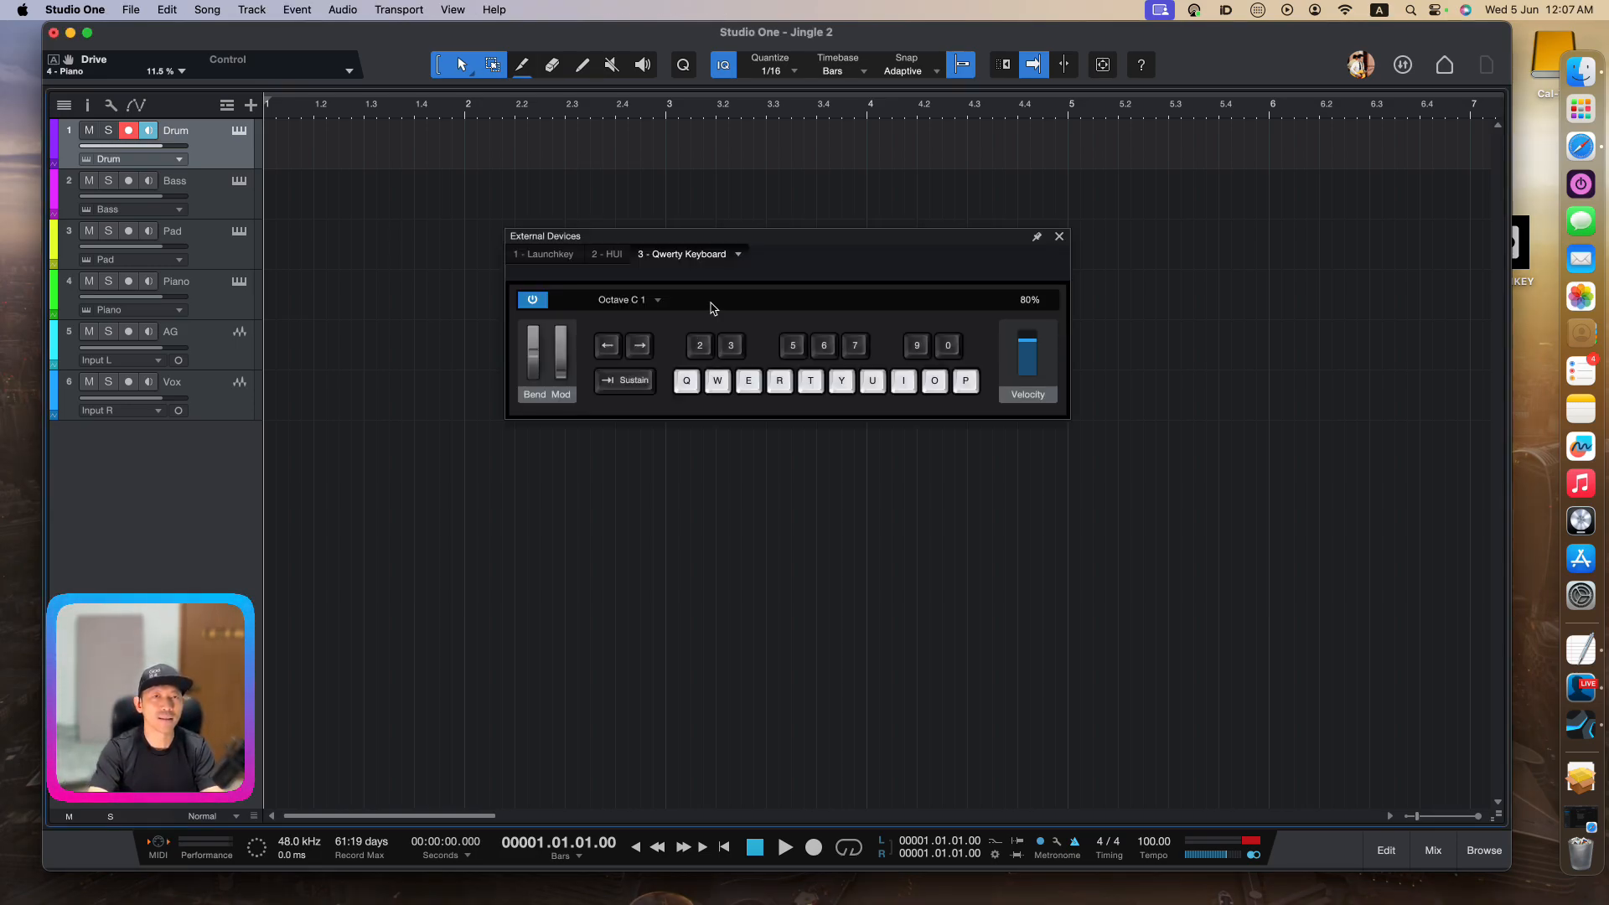
key("super+Tab")
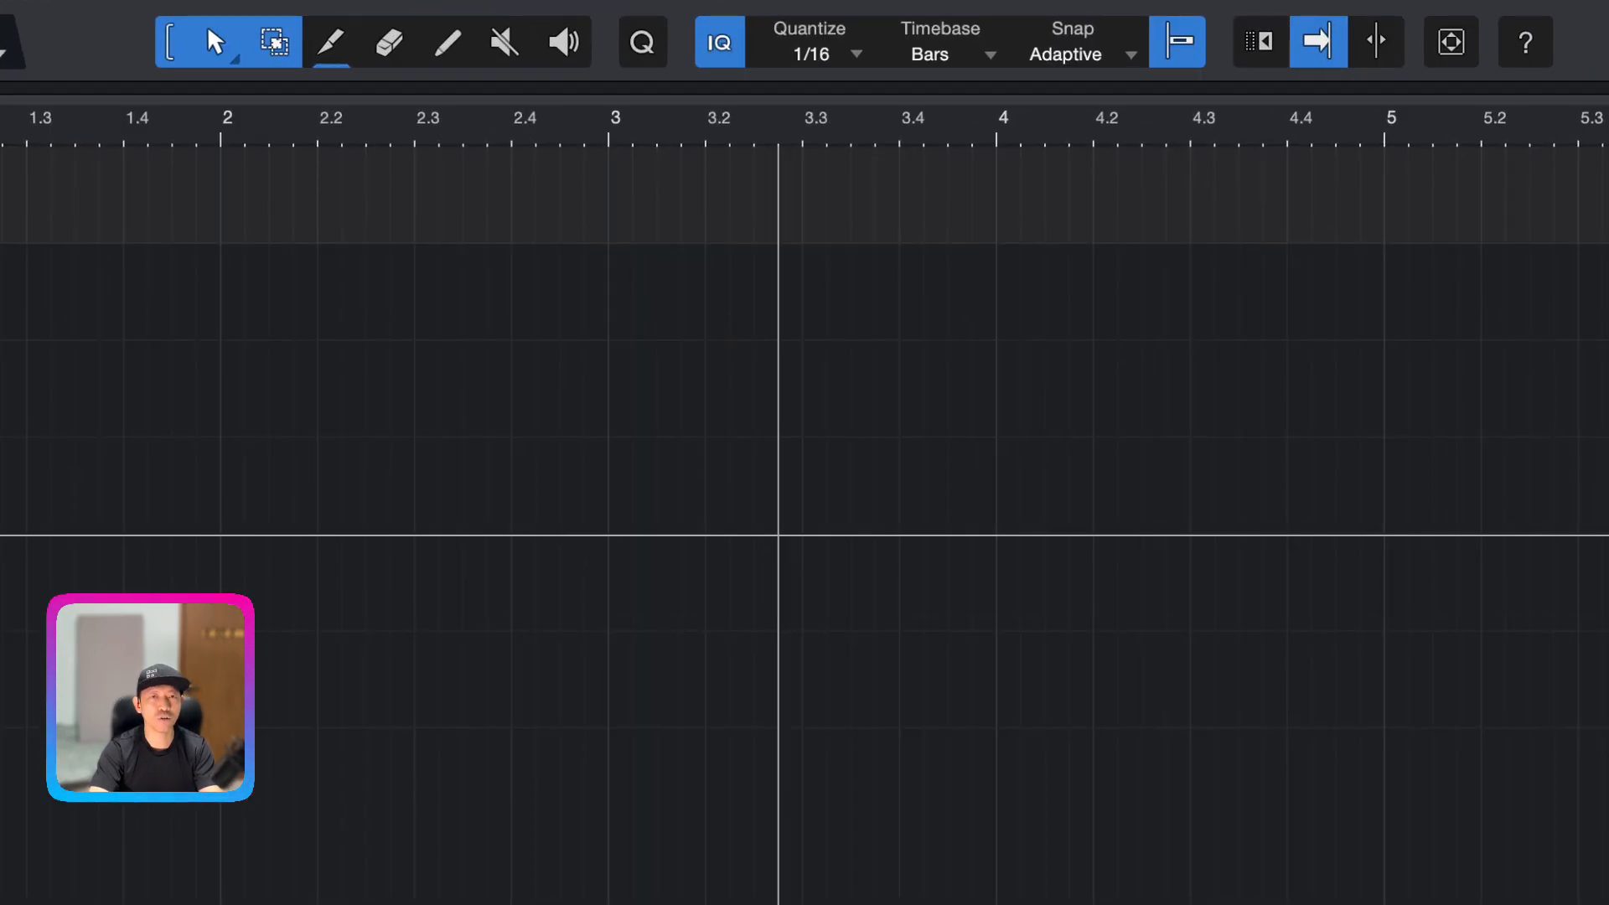
key("super+Tab")
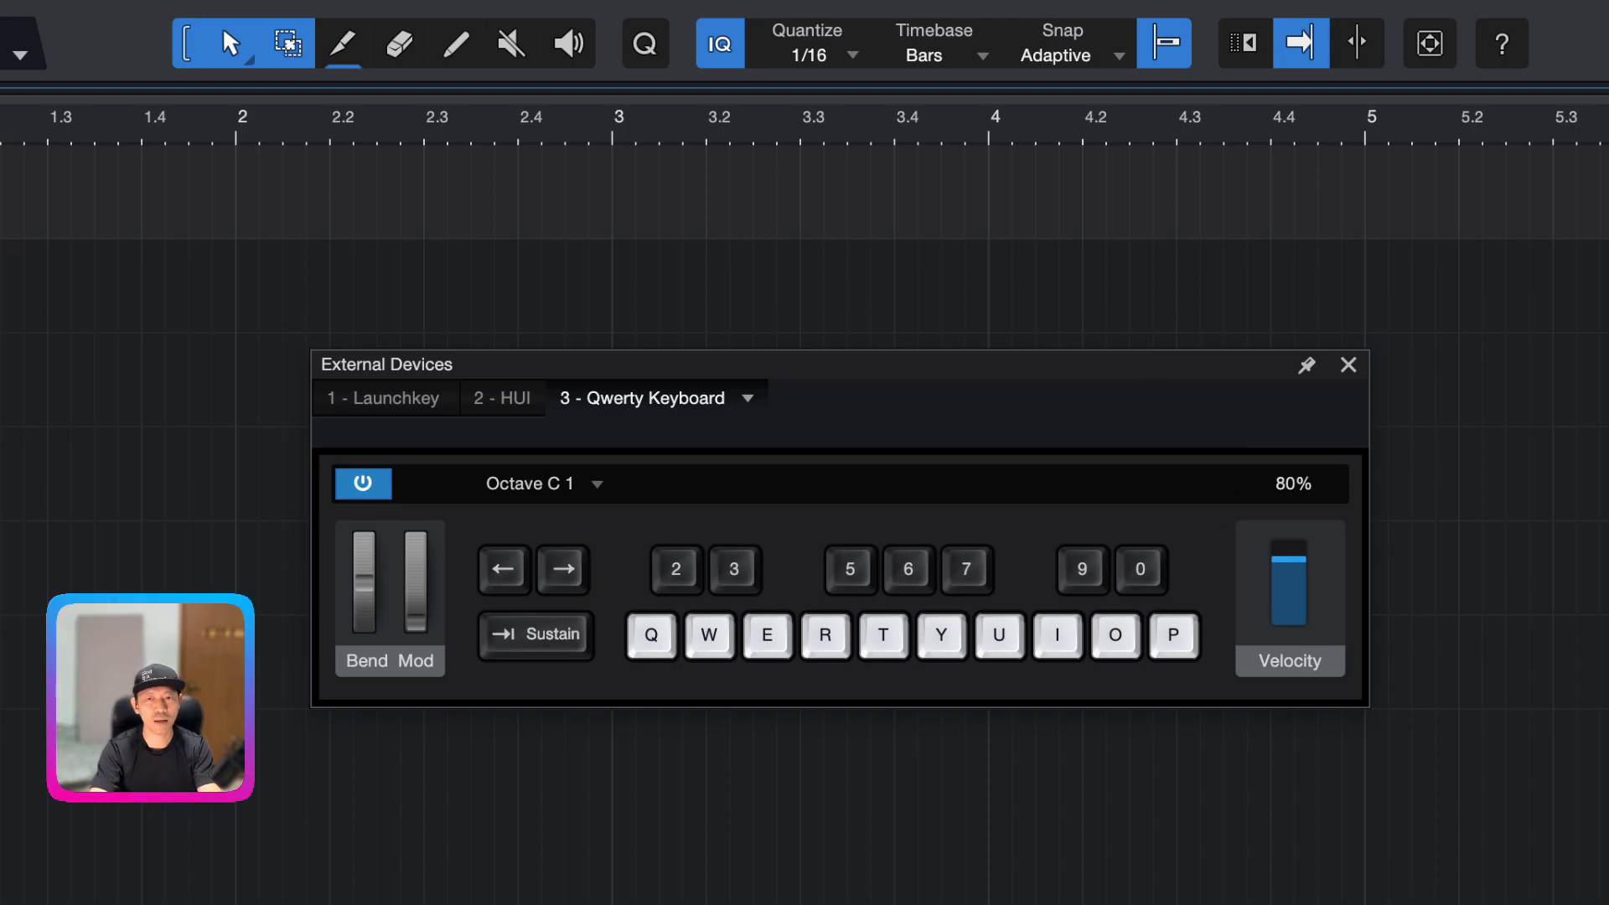
key("super+Tab")
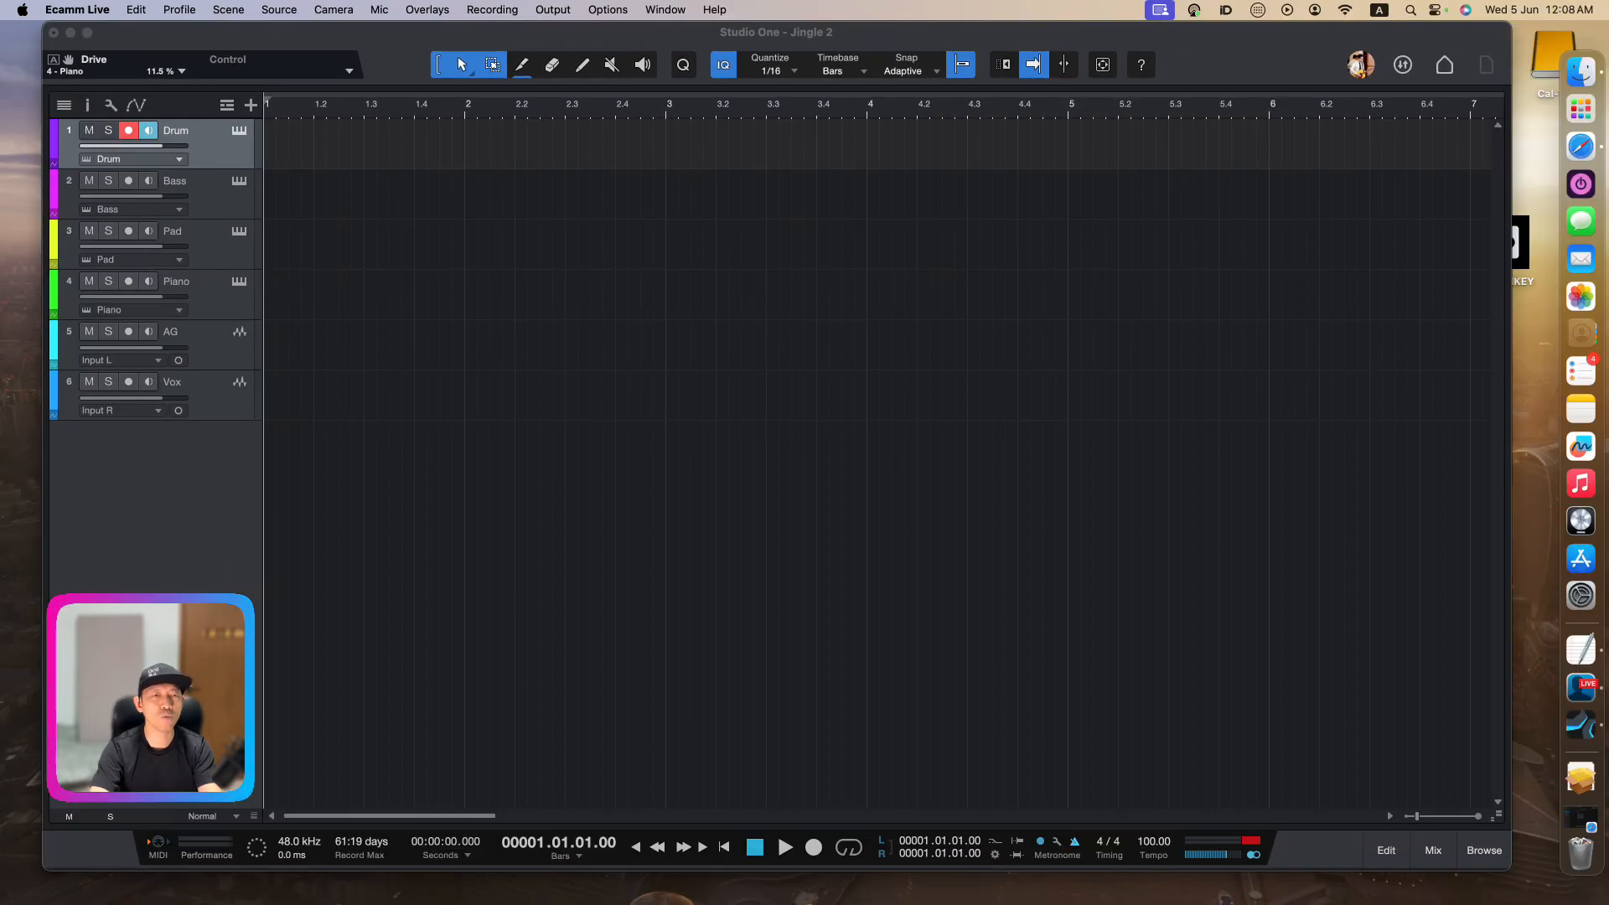
left_click(1224, 887)
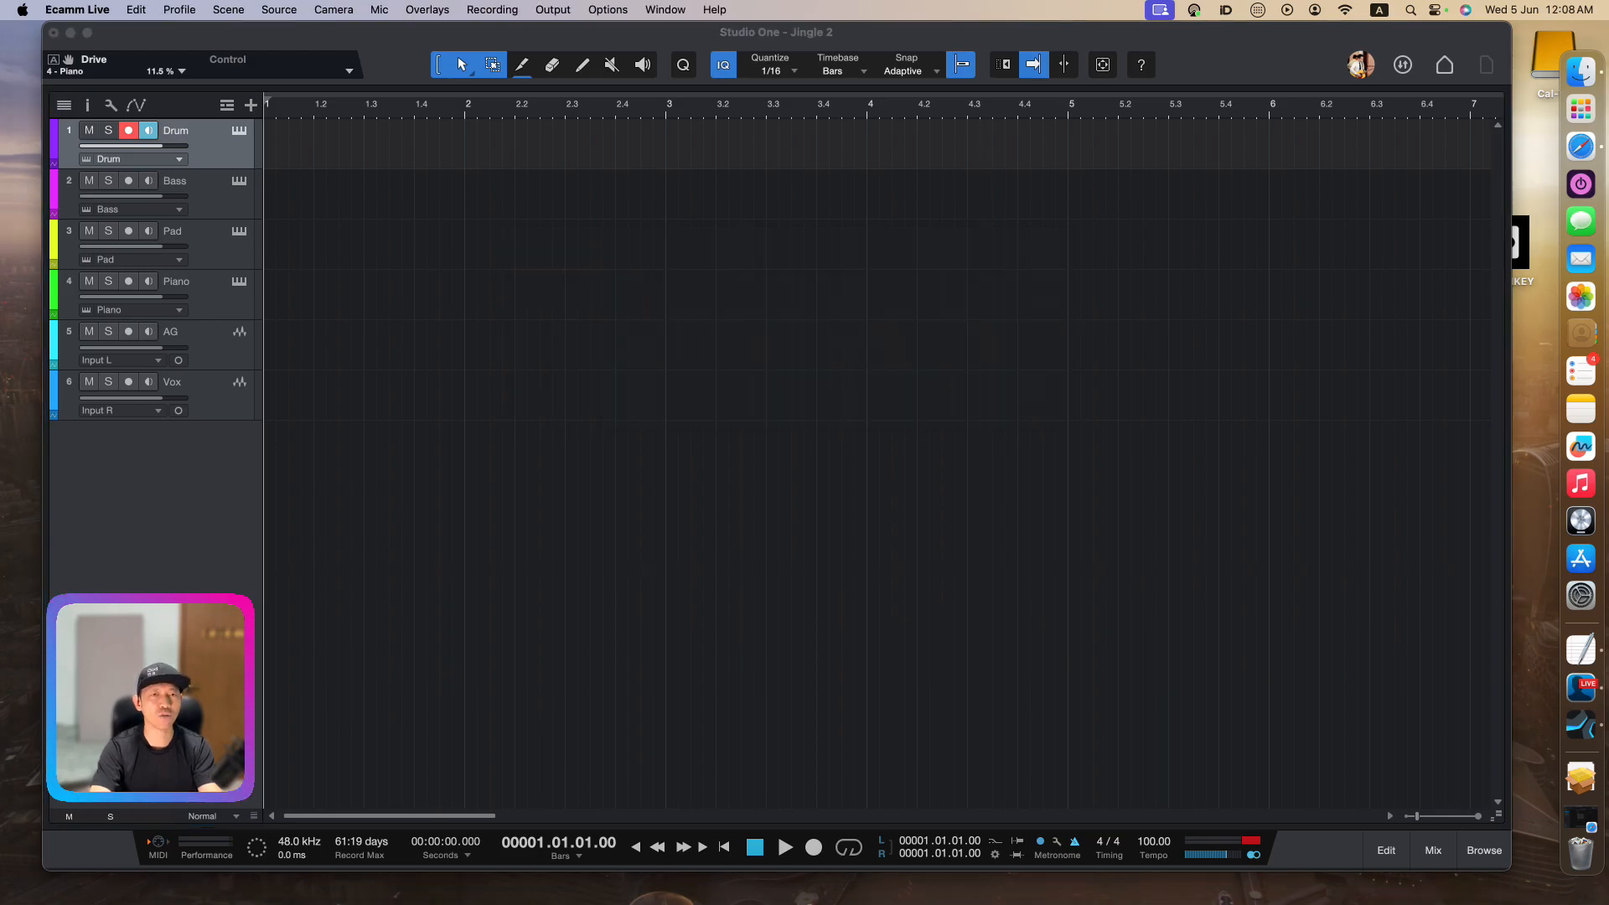
left_click(982, 539)
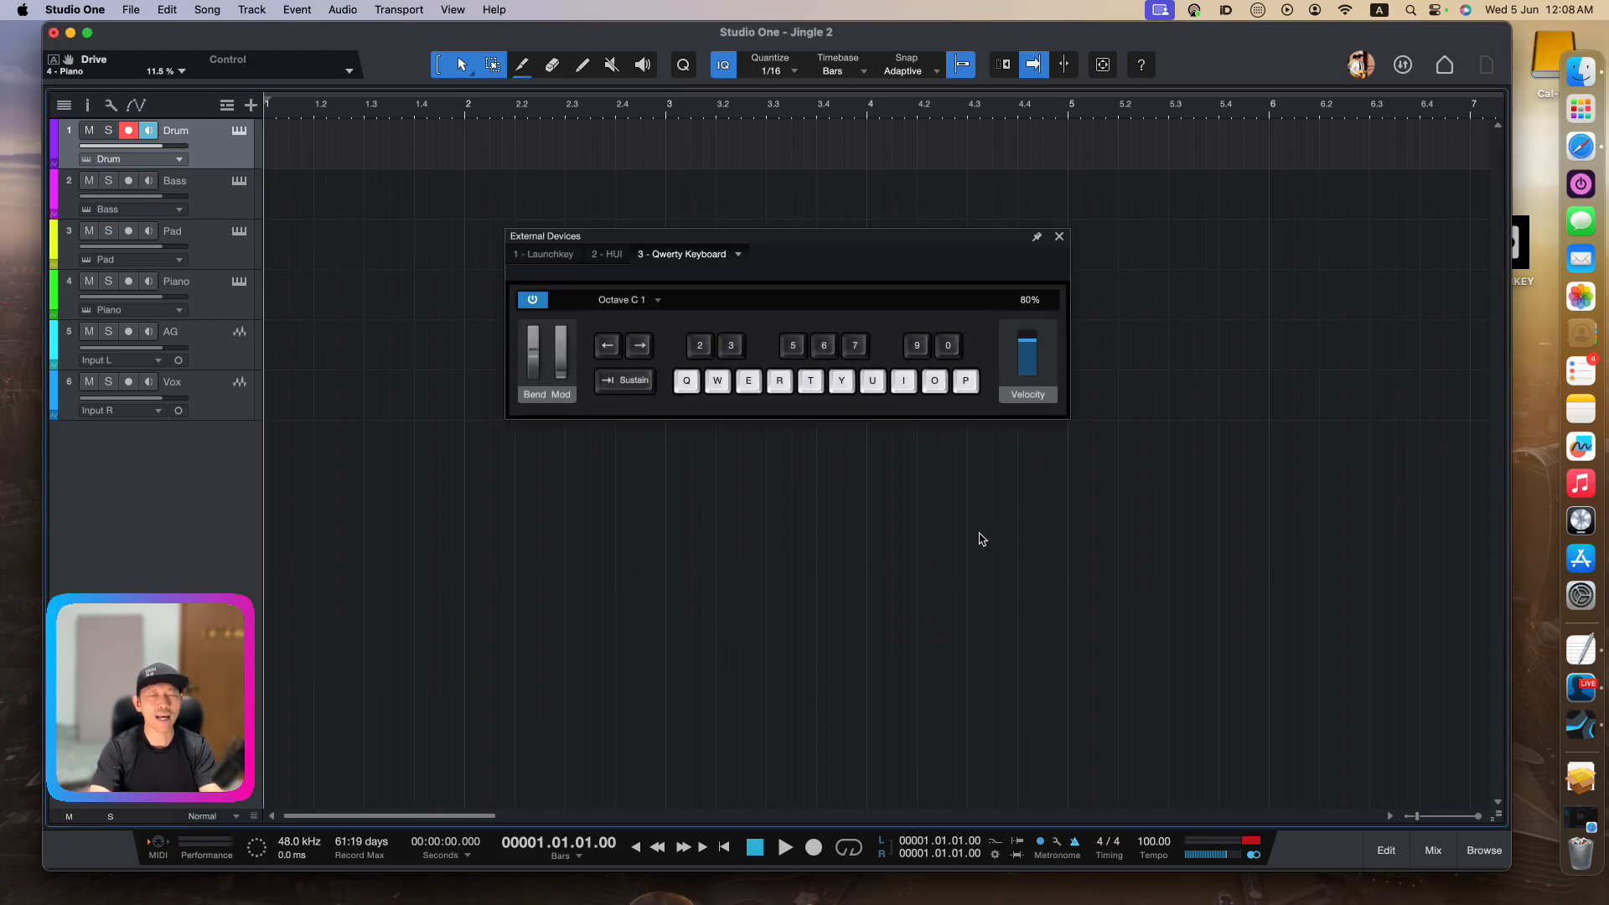
Rehearse the Drum track's C 1 sound by playing Q repeatedly on the Qwerty Keyboard
key("q")
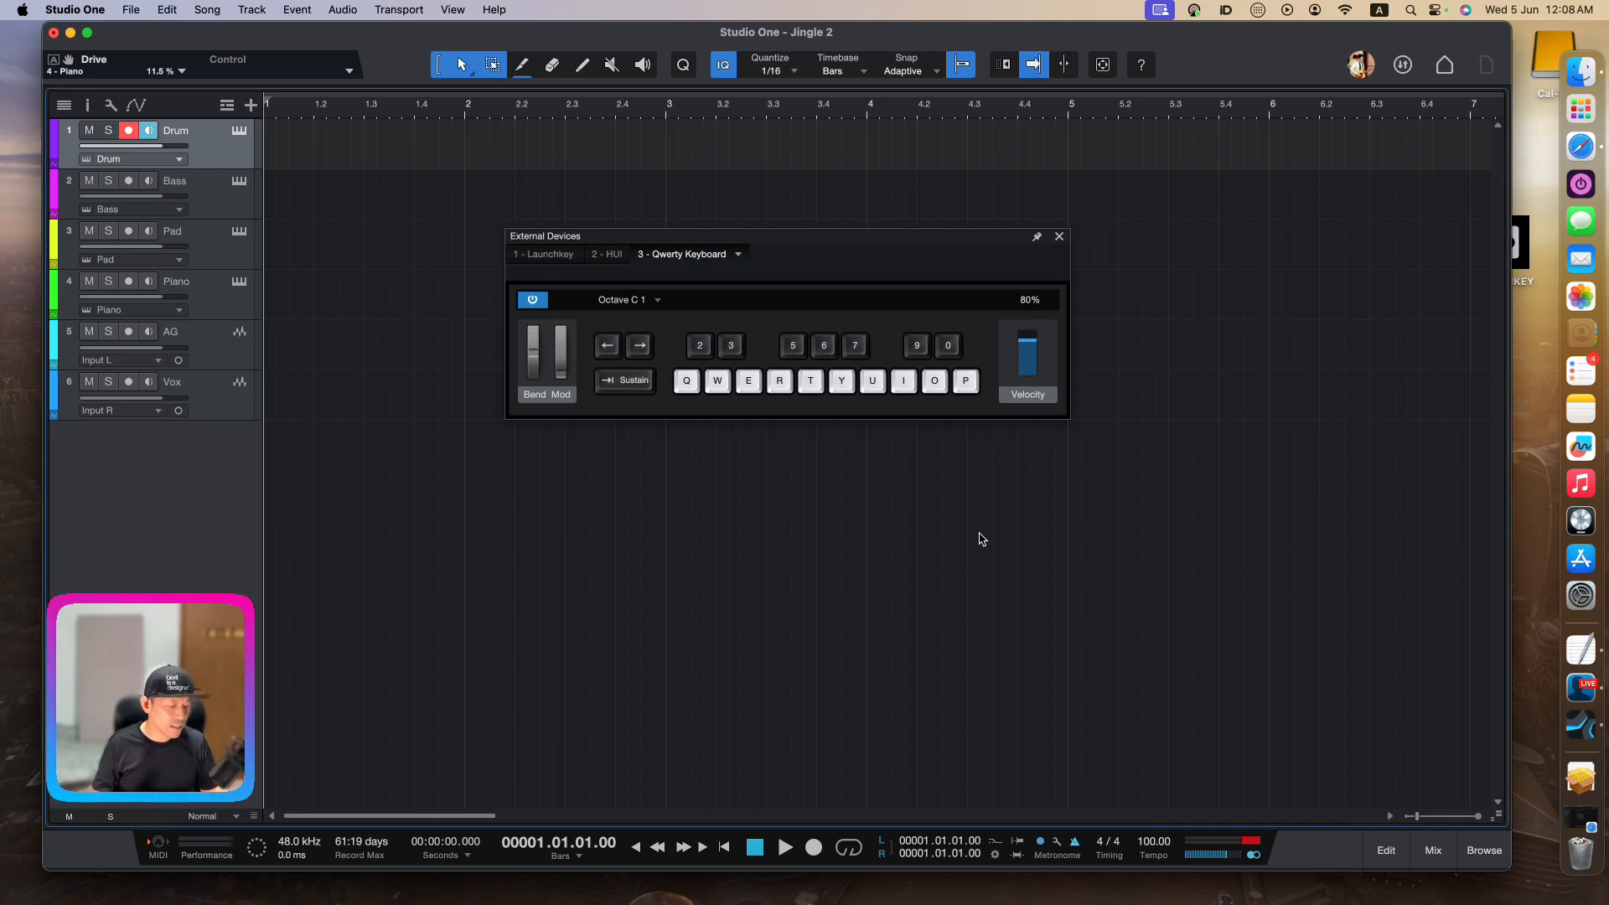
key("q")
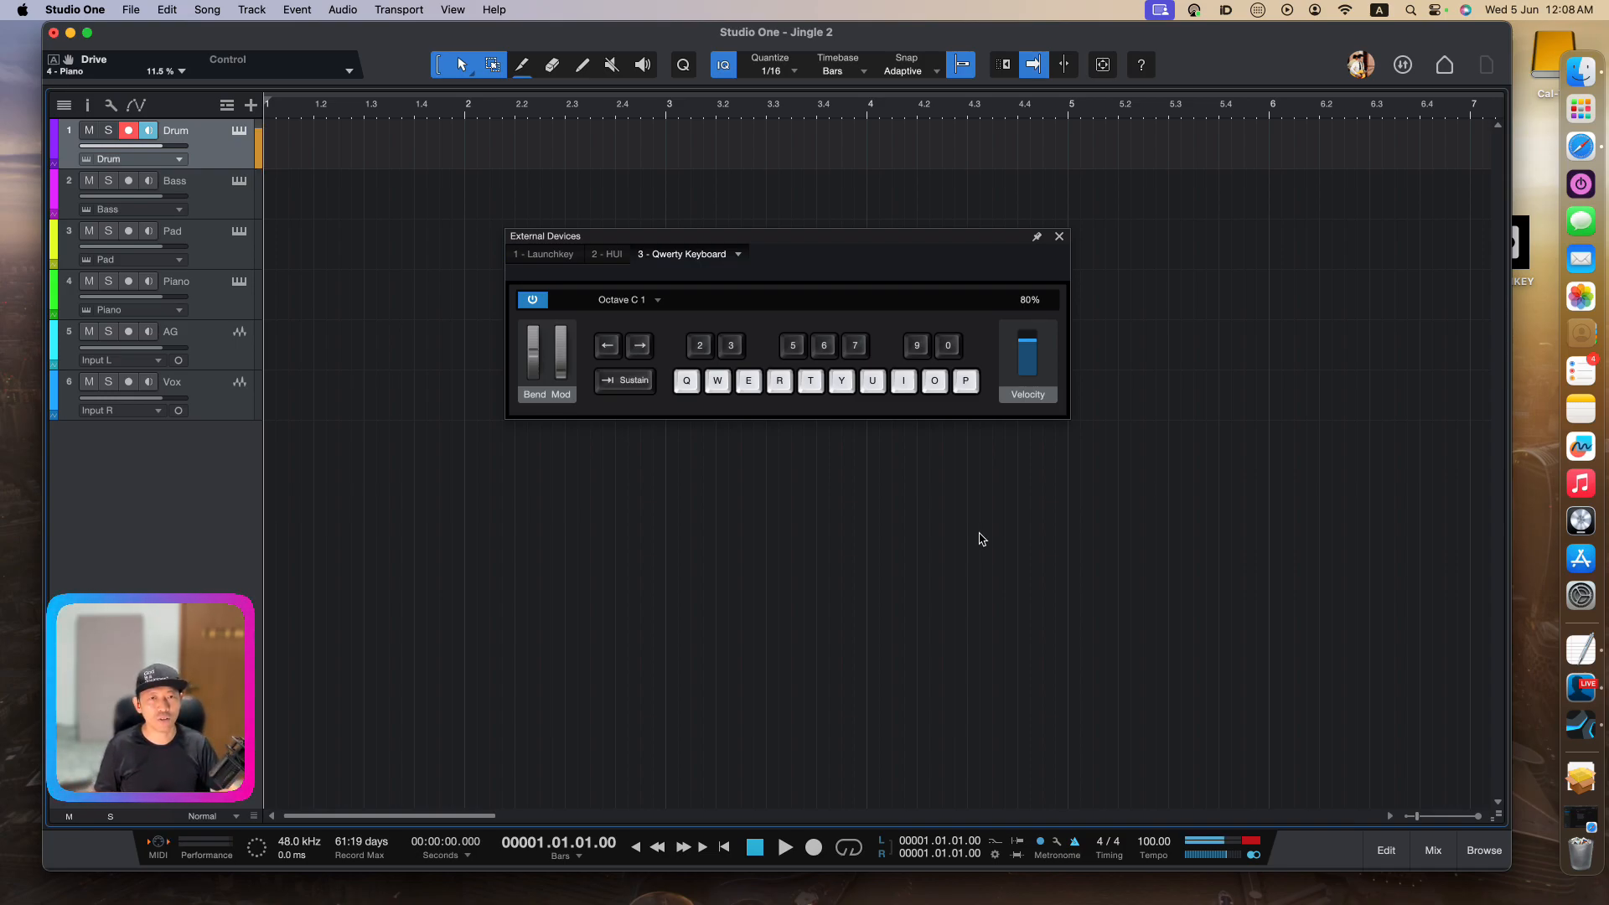
key("q")
key("q")
key("q")
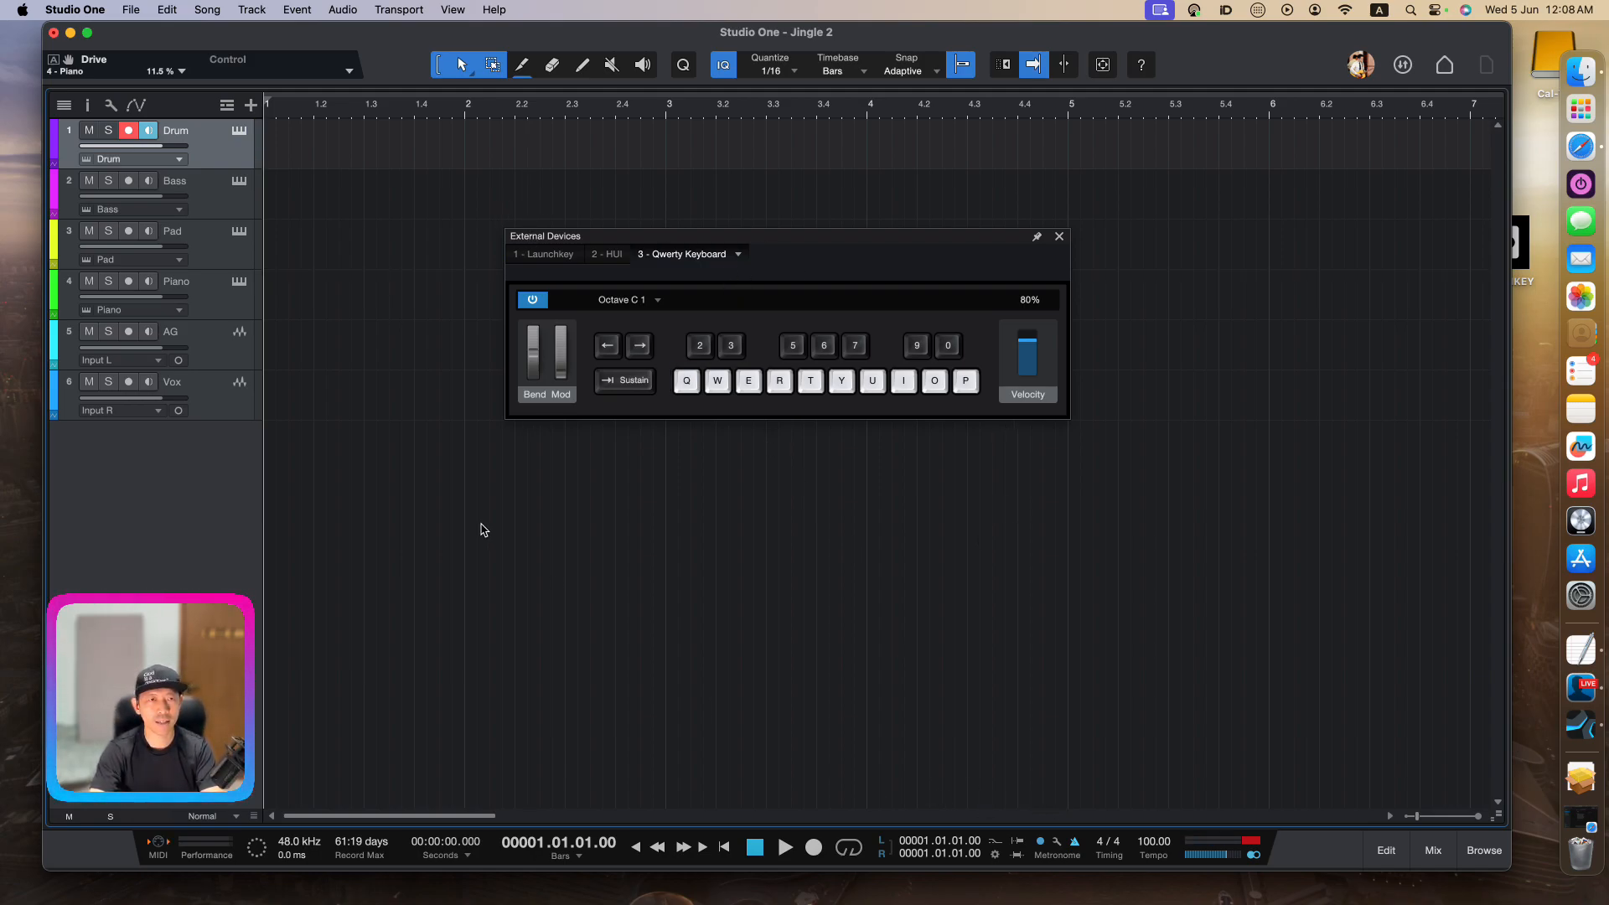
Try recording on the Drum track from bar 2
left_click(465, 109)
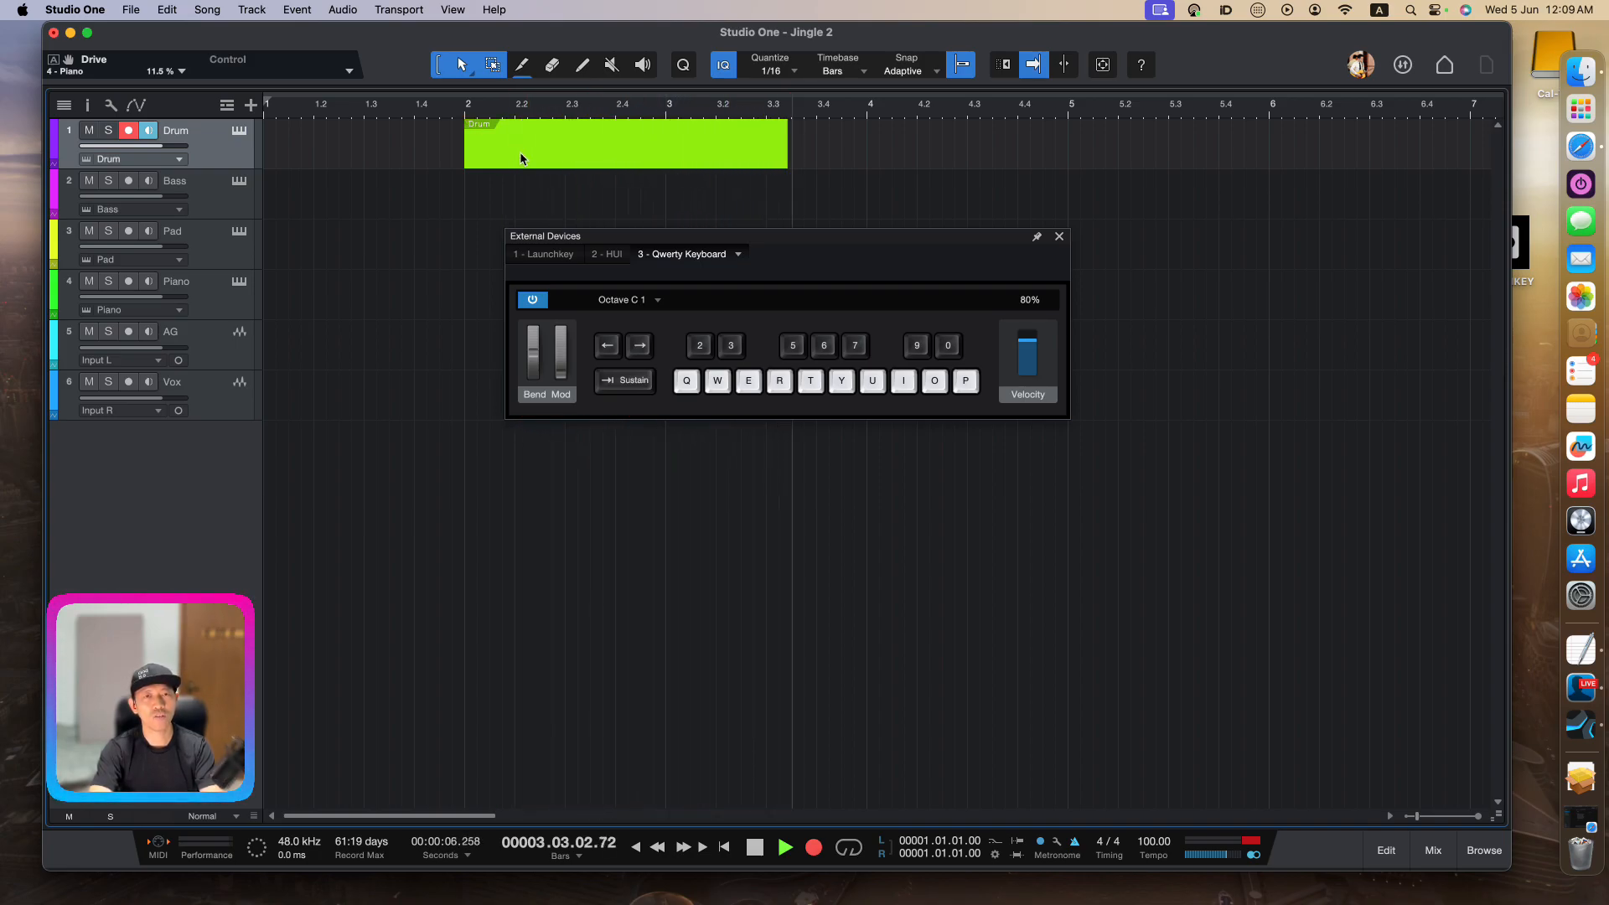
key("space")
left_click(465, 120)
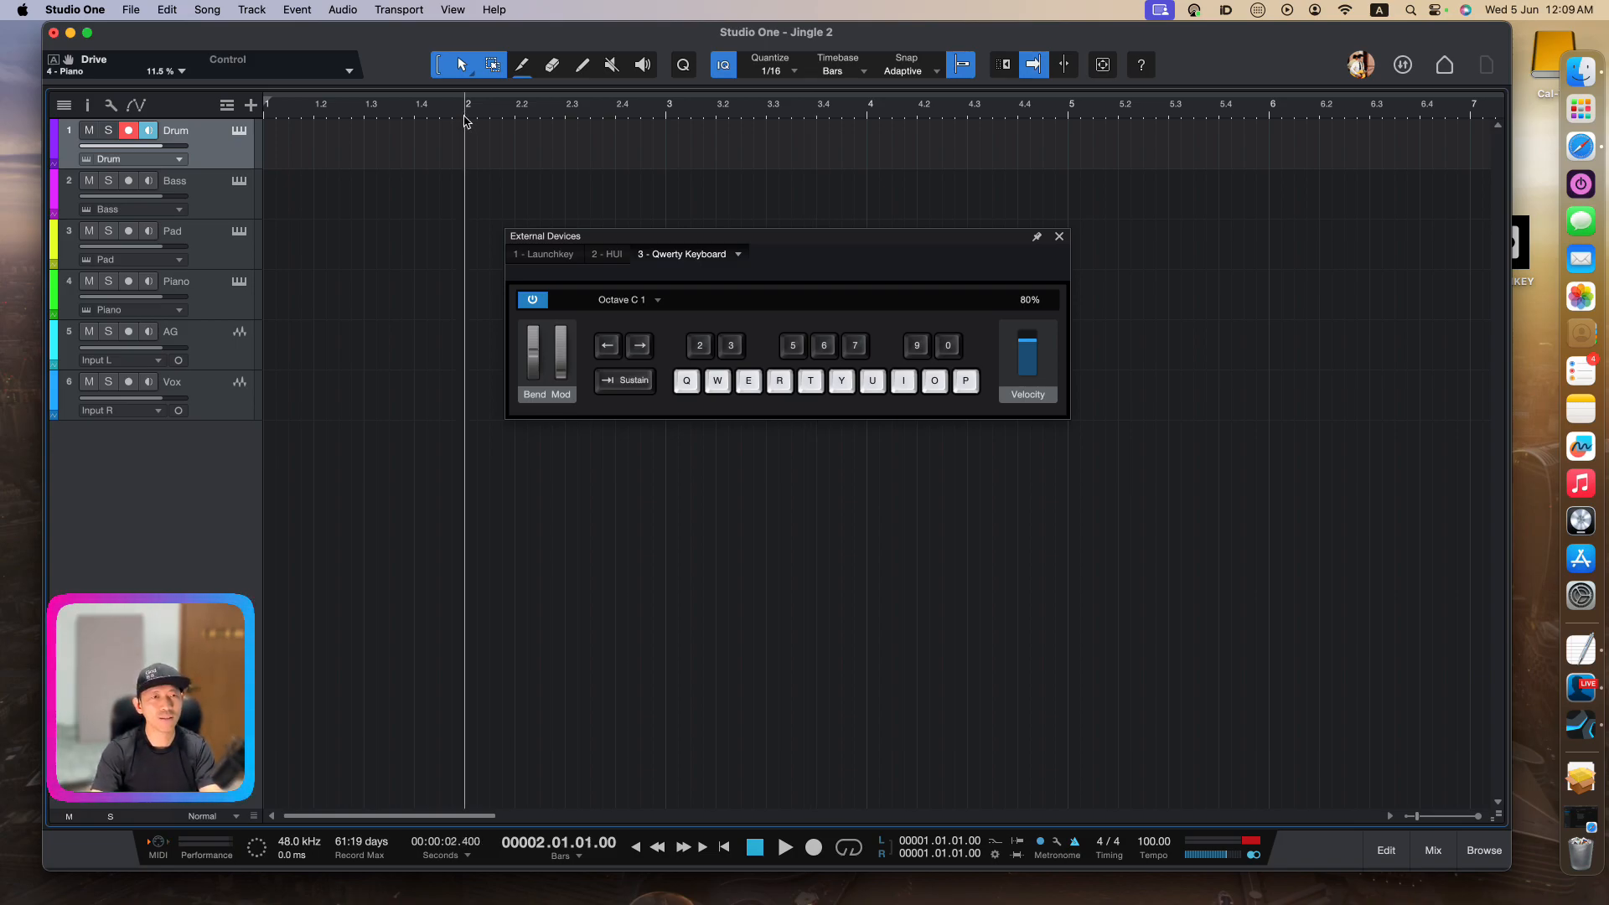
Record a C 1 drum pattern with Q on the Drum track from the song start, playing from bar 2 to about bar 10
key("Home")
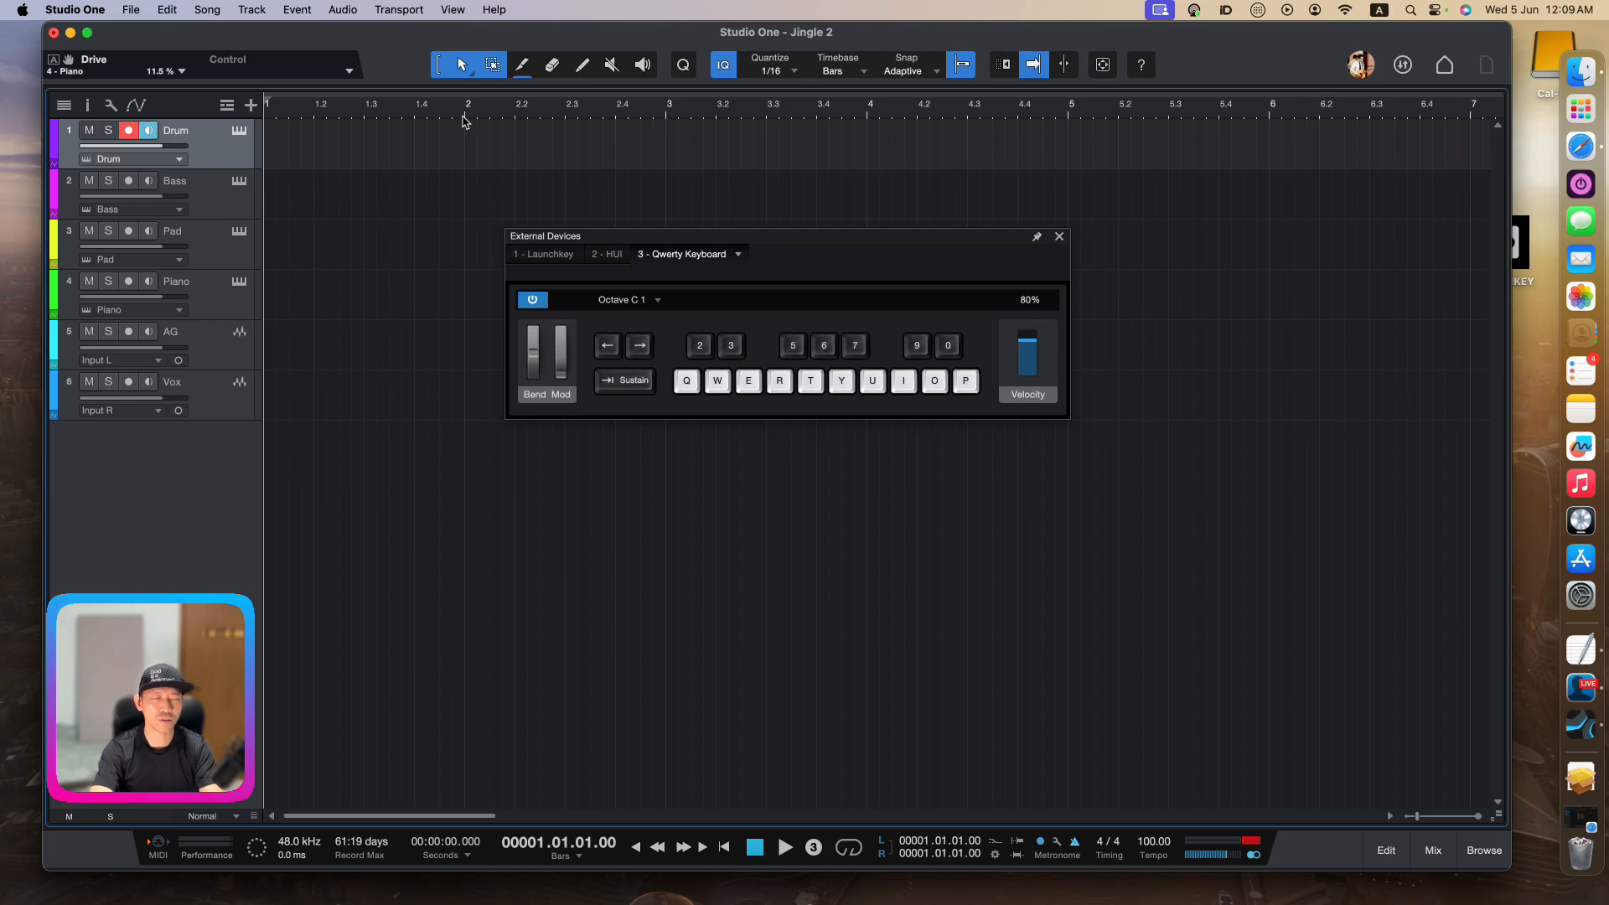
key("KP_Multiply")
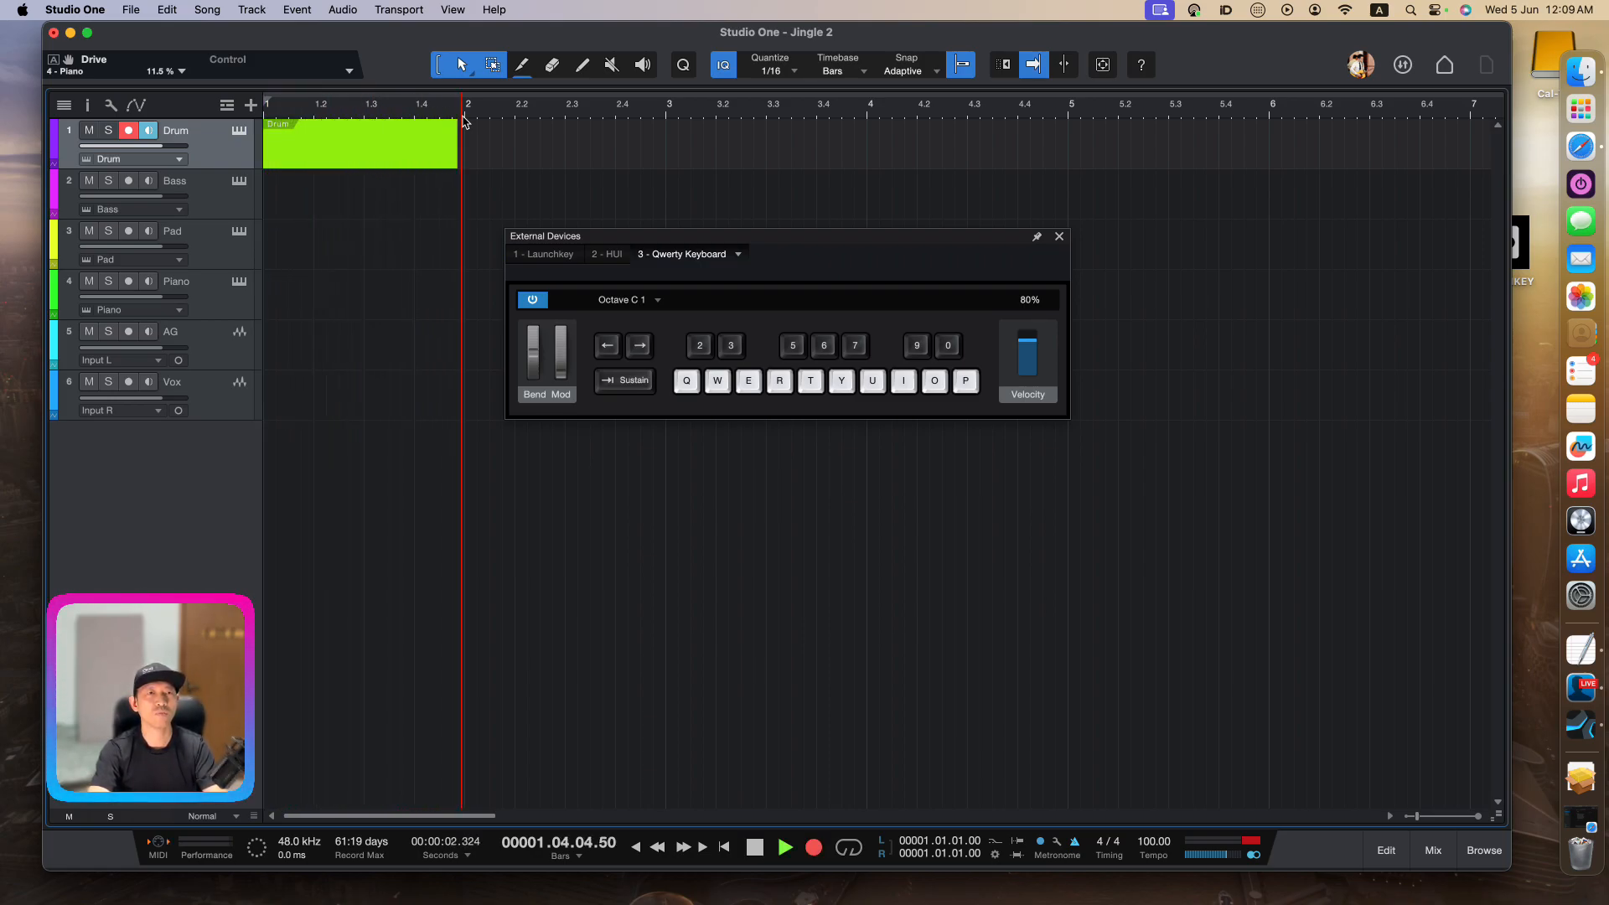
key("q")
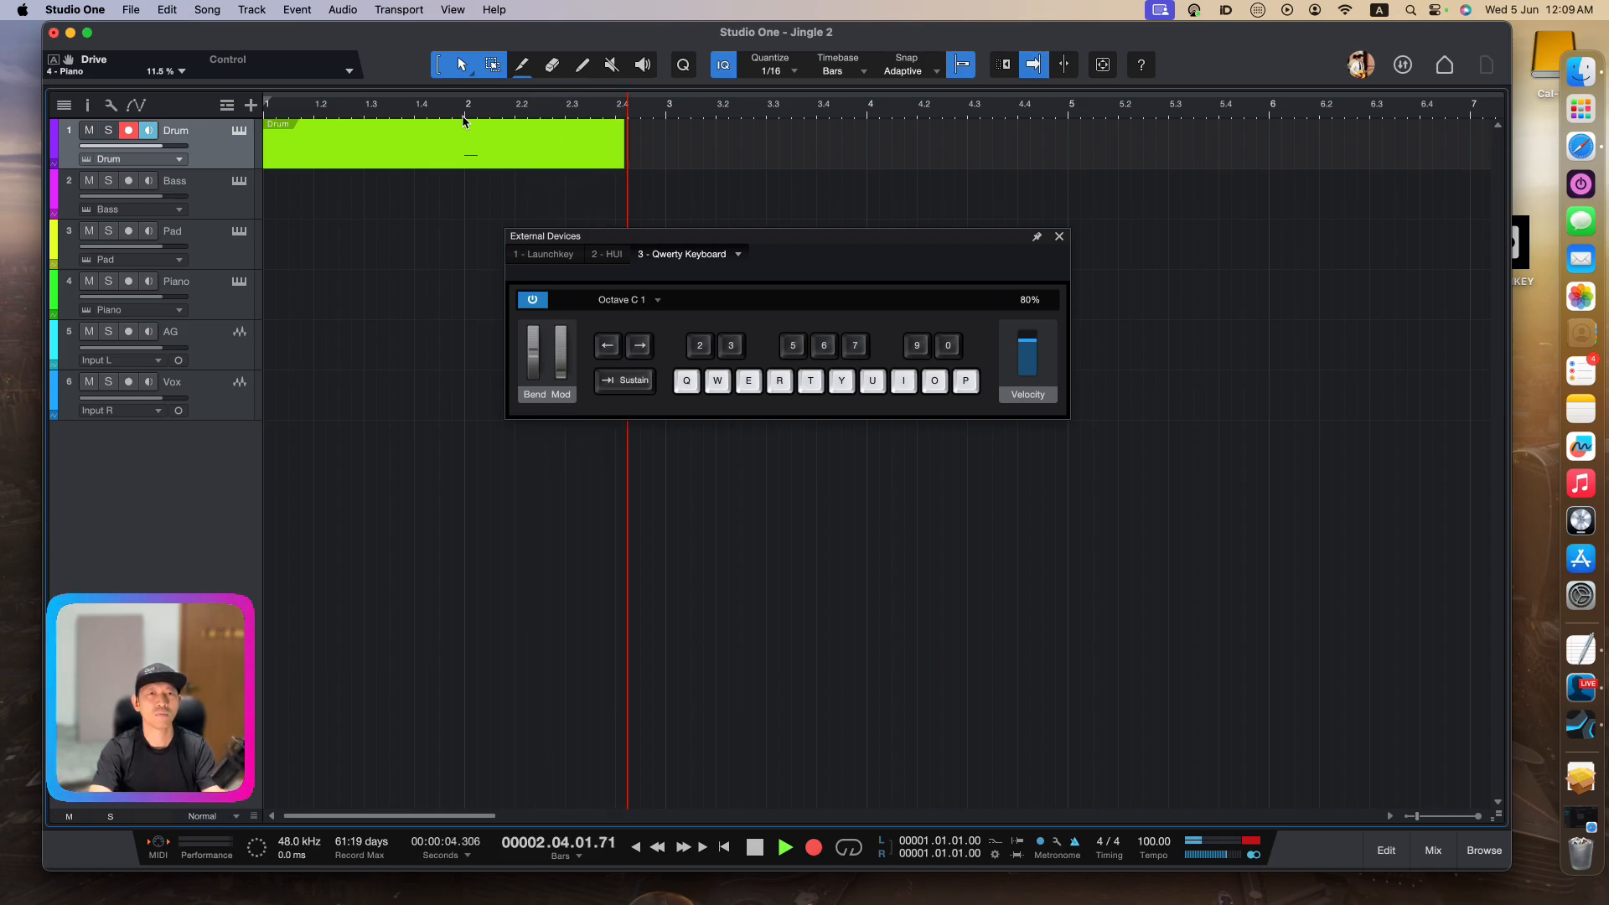
key("q")
key("q")
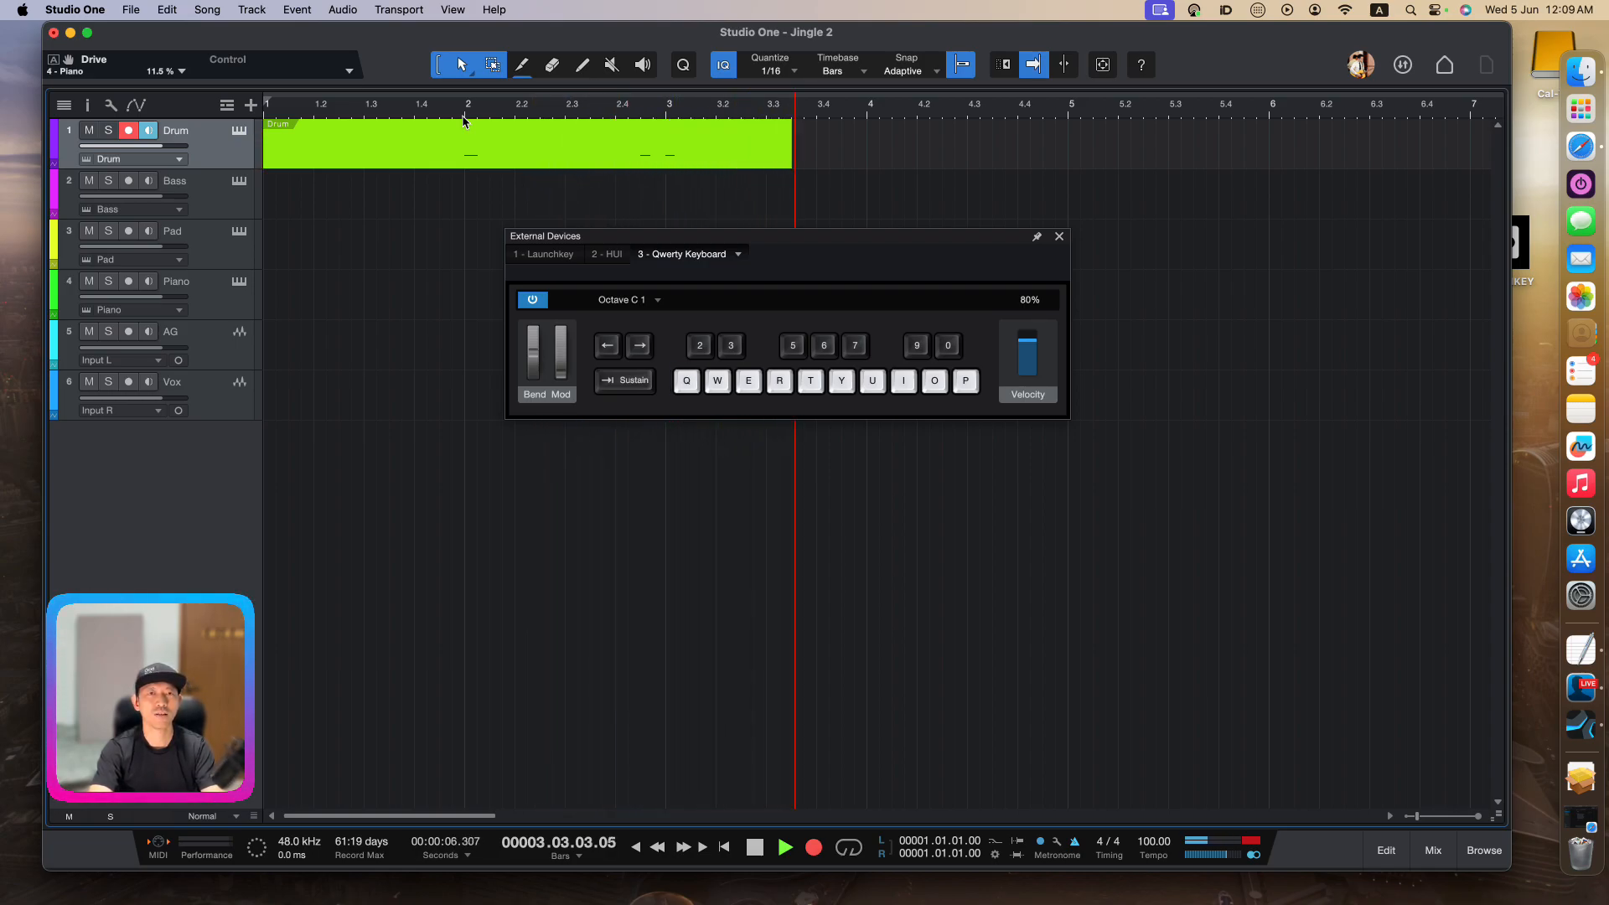
key("q")
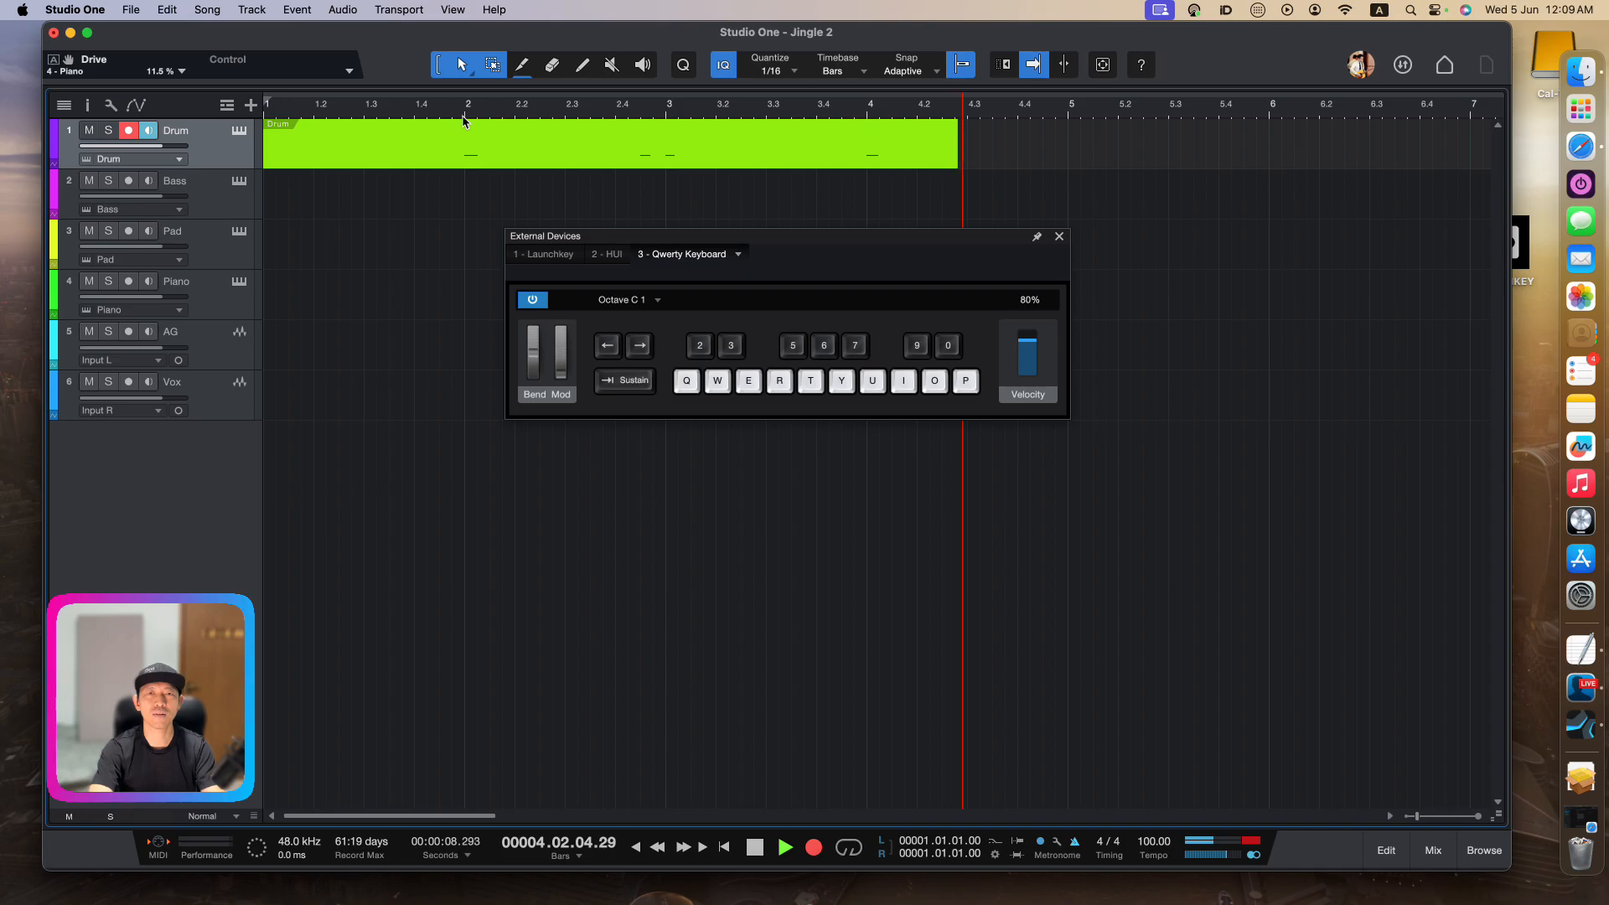
key("q")
key("q")
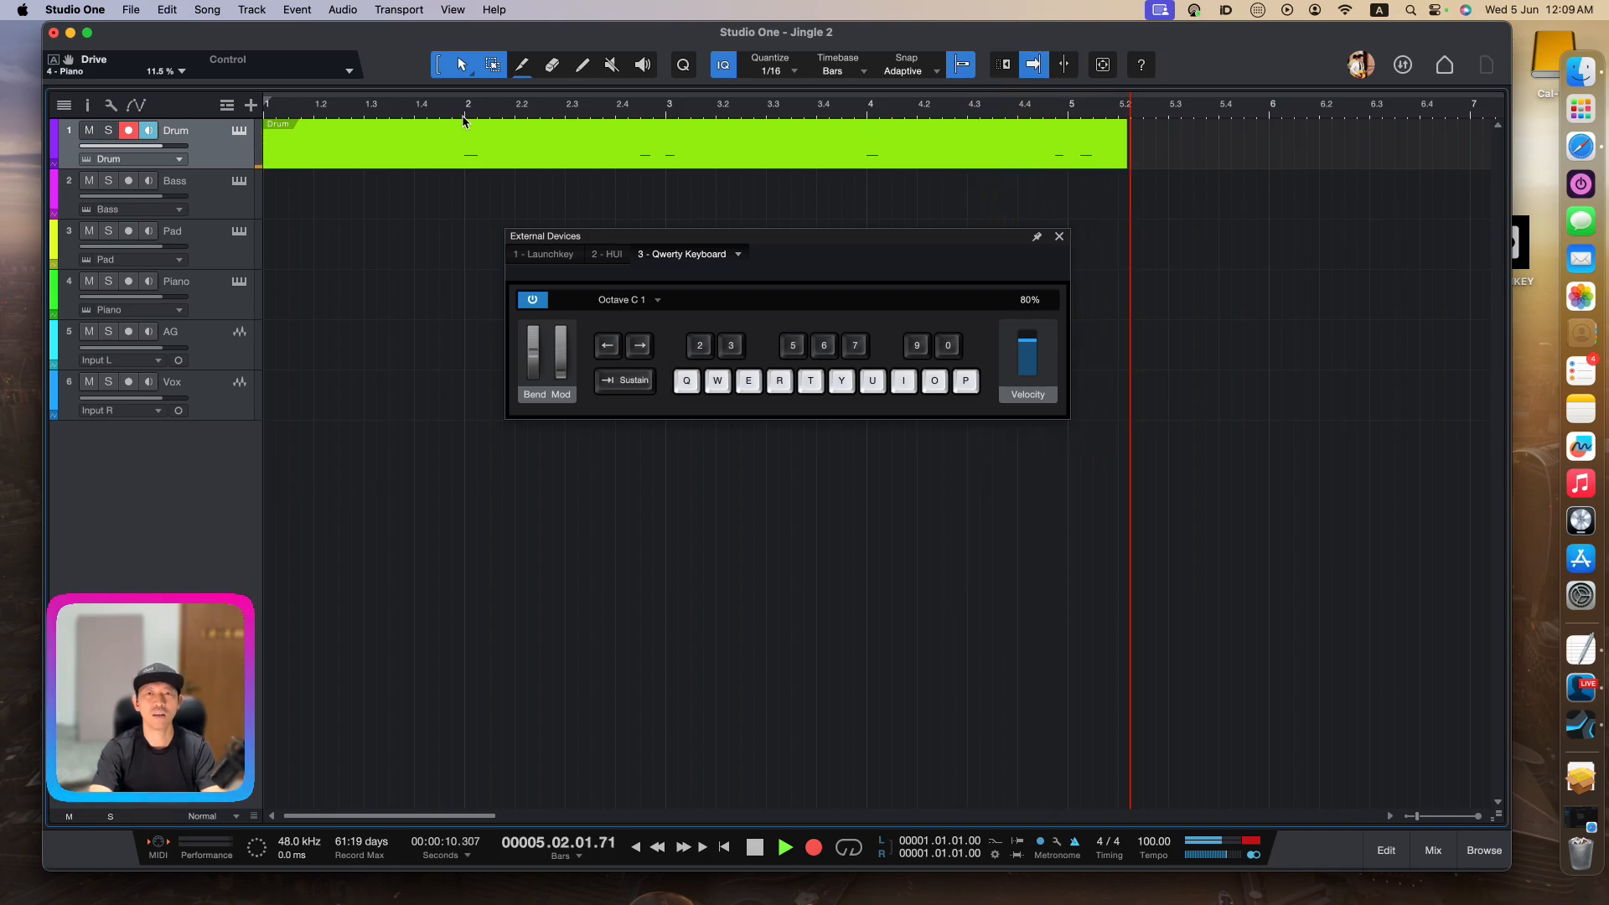
key("q")
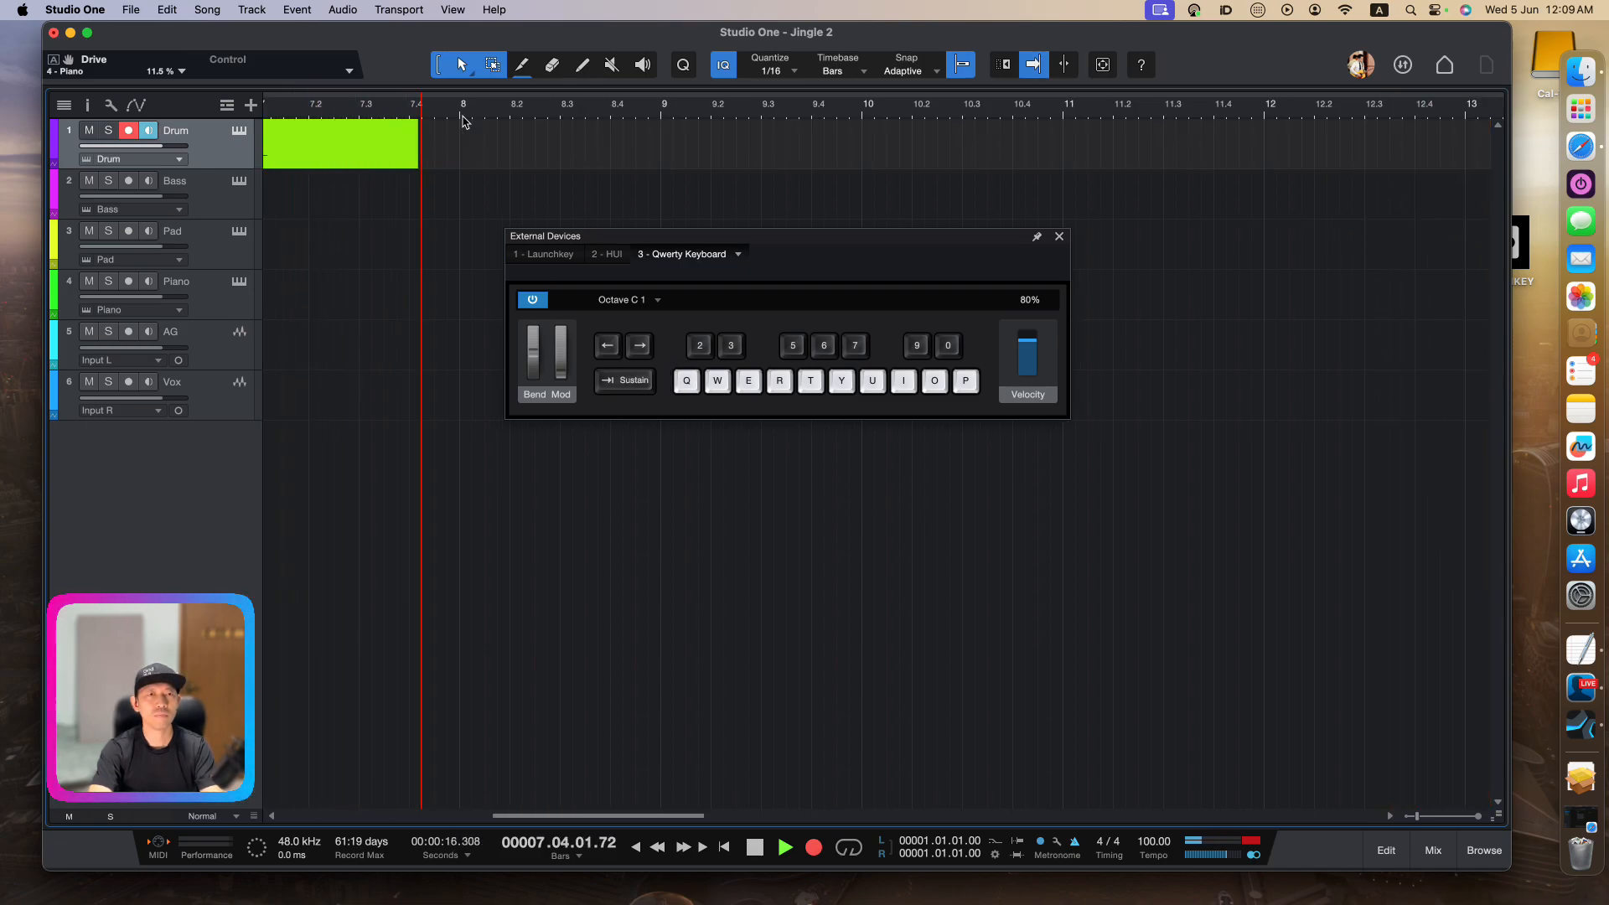
key("q")
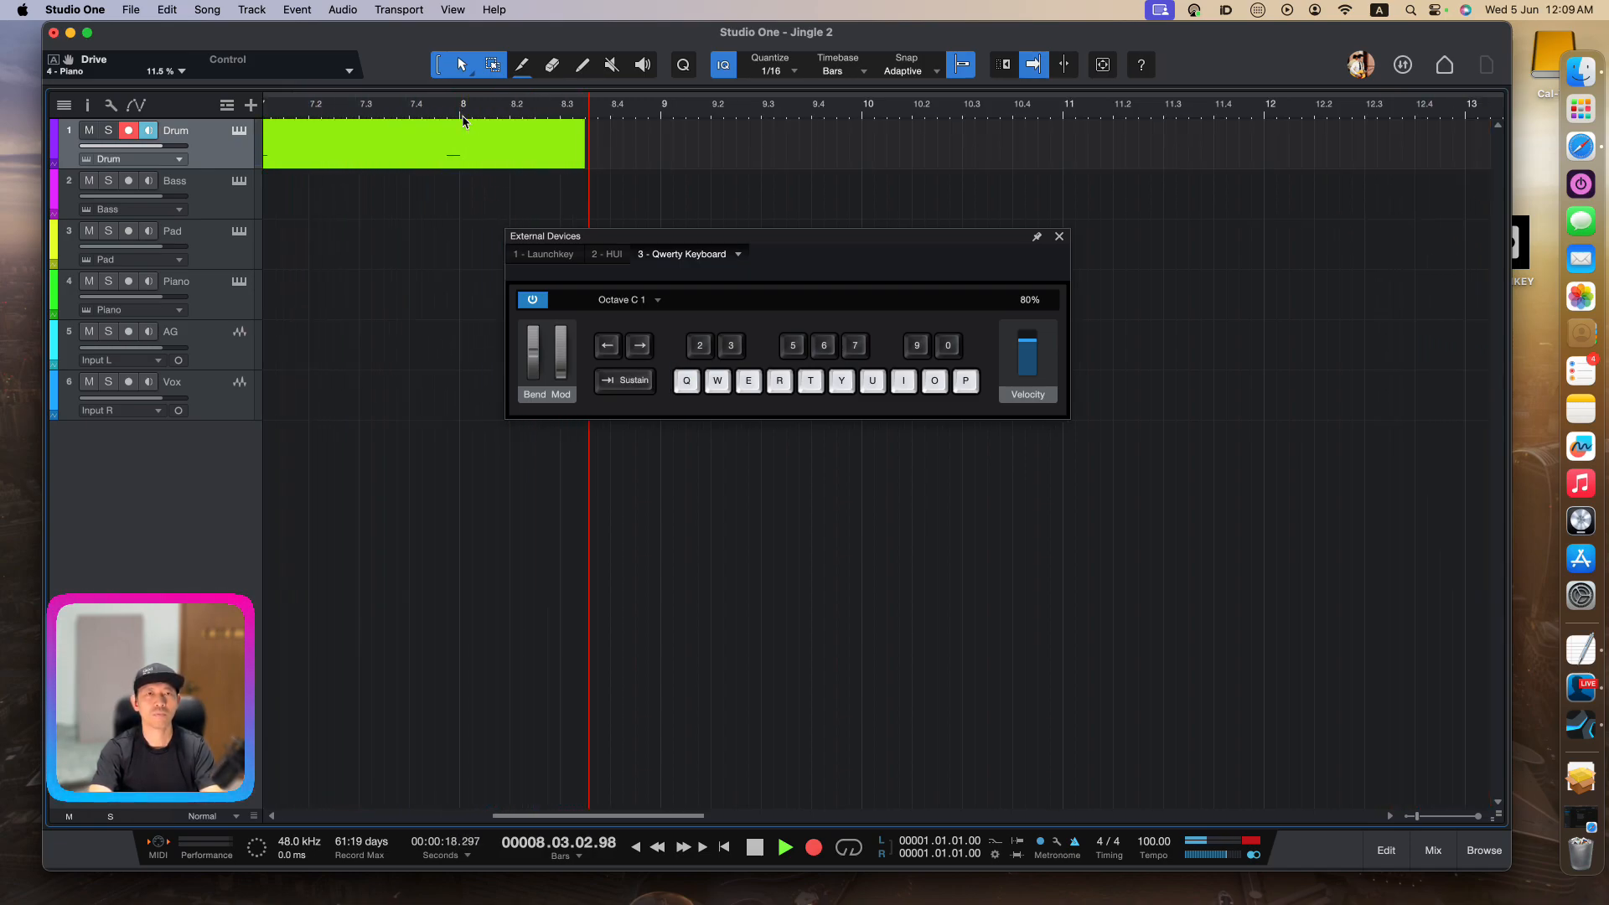
key("q")
key("q")
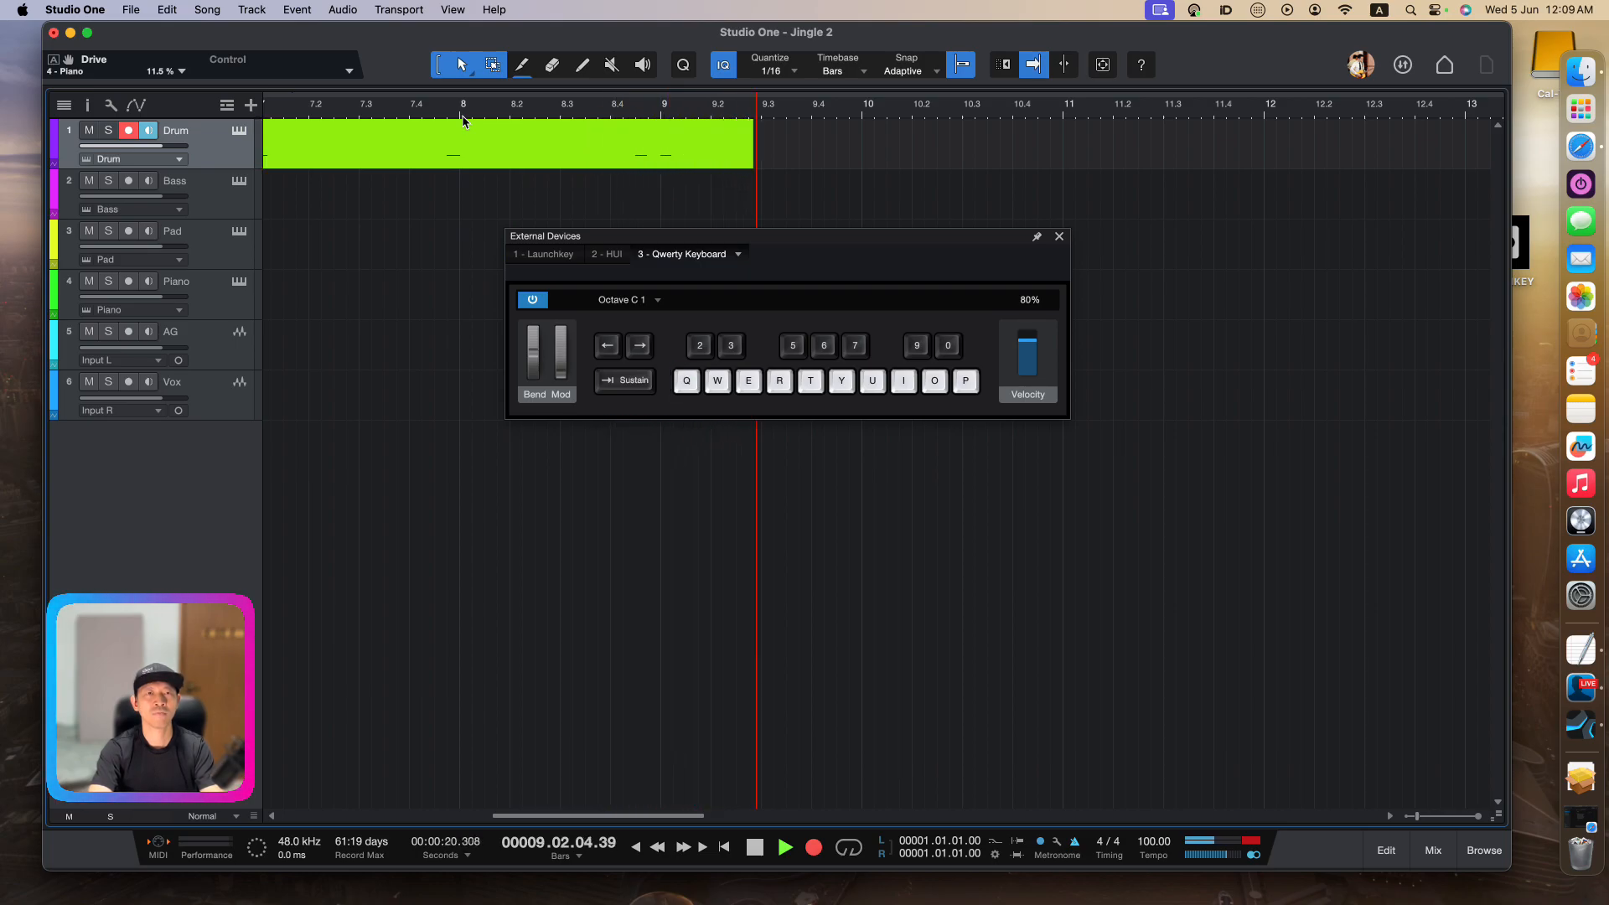
key("q")
key("space")
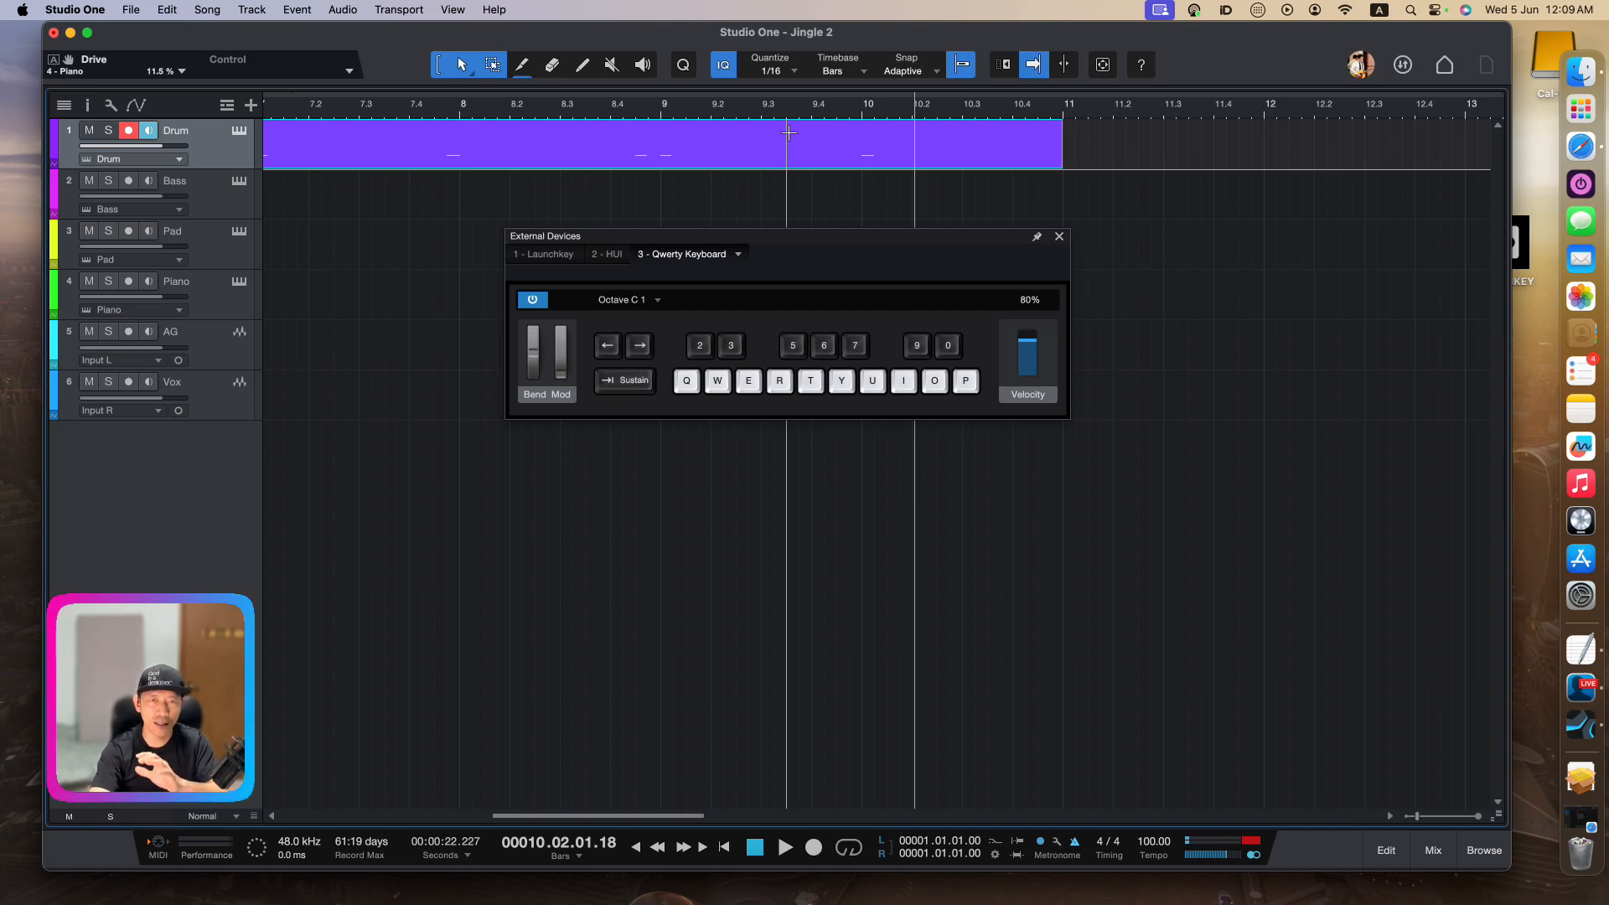
Play back the recorded Drum part from just before bar 2 to about bar 5
scroll(477, 125, "left", 10)
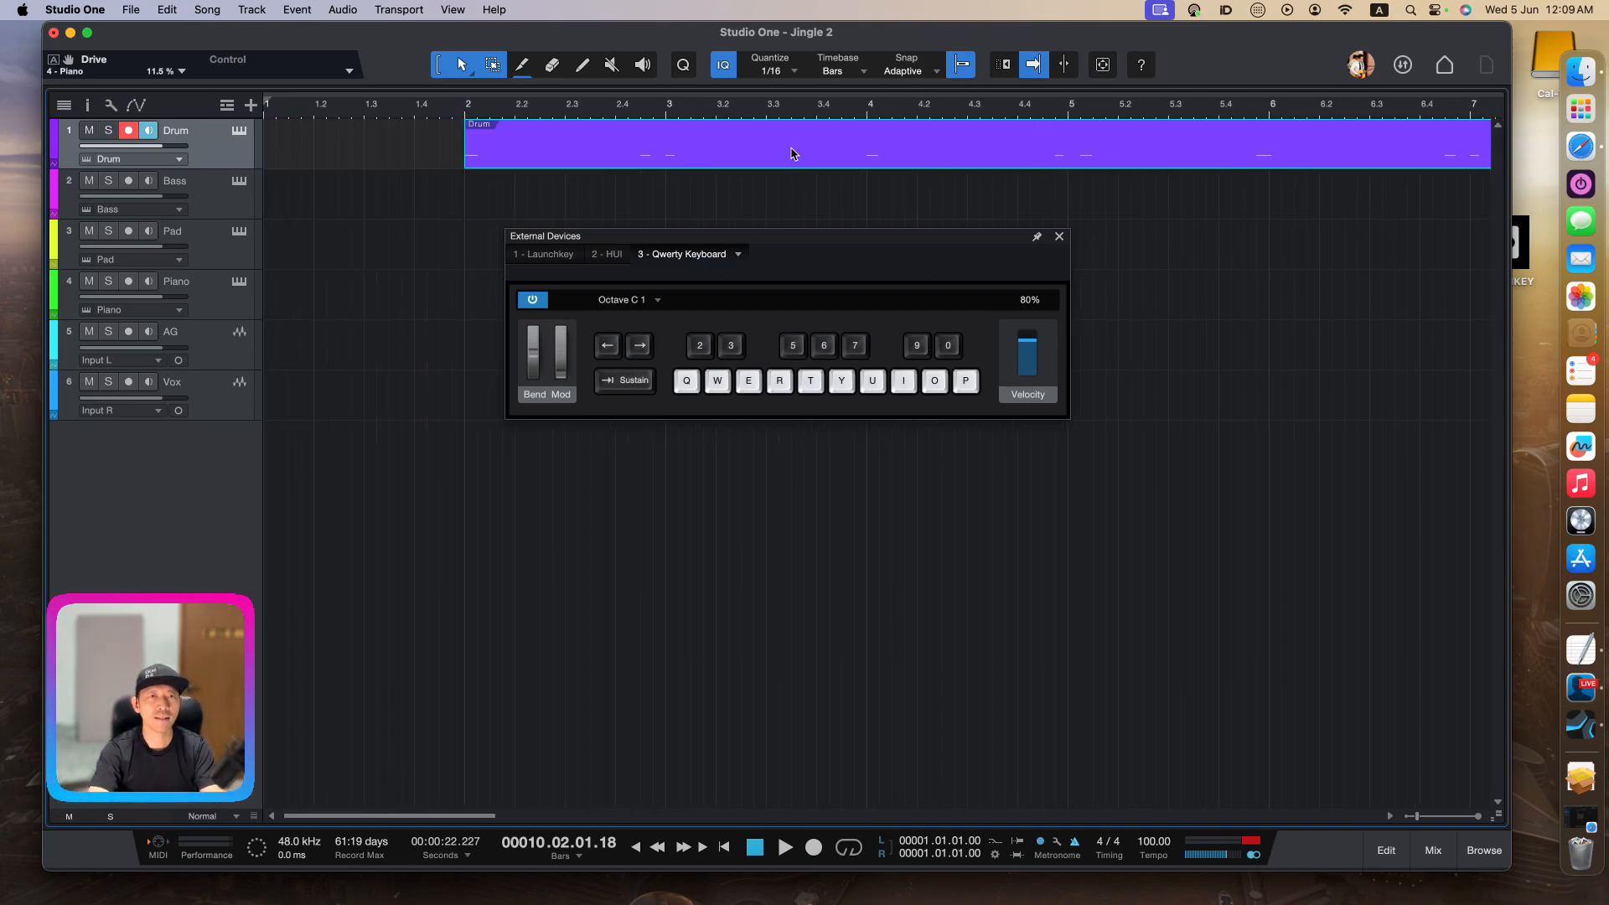
left_click(366, 108)
key("space")
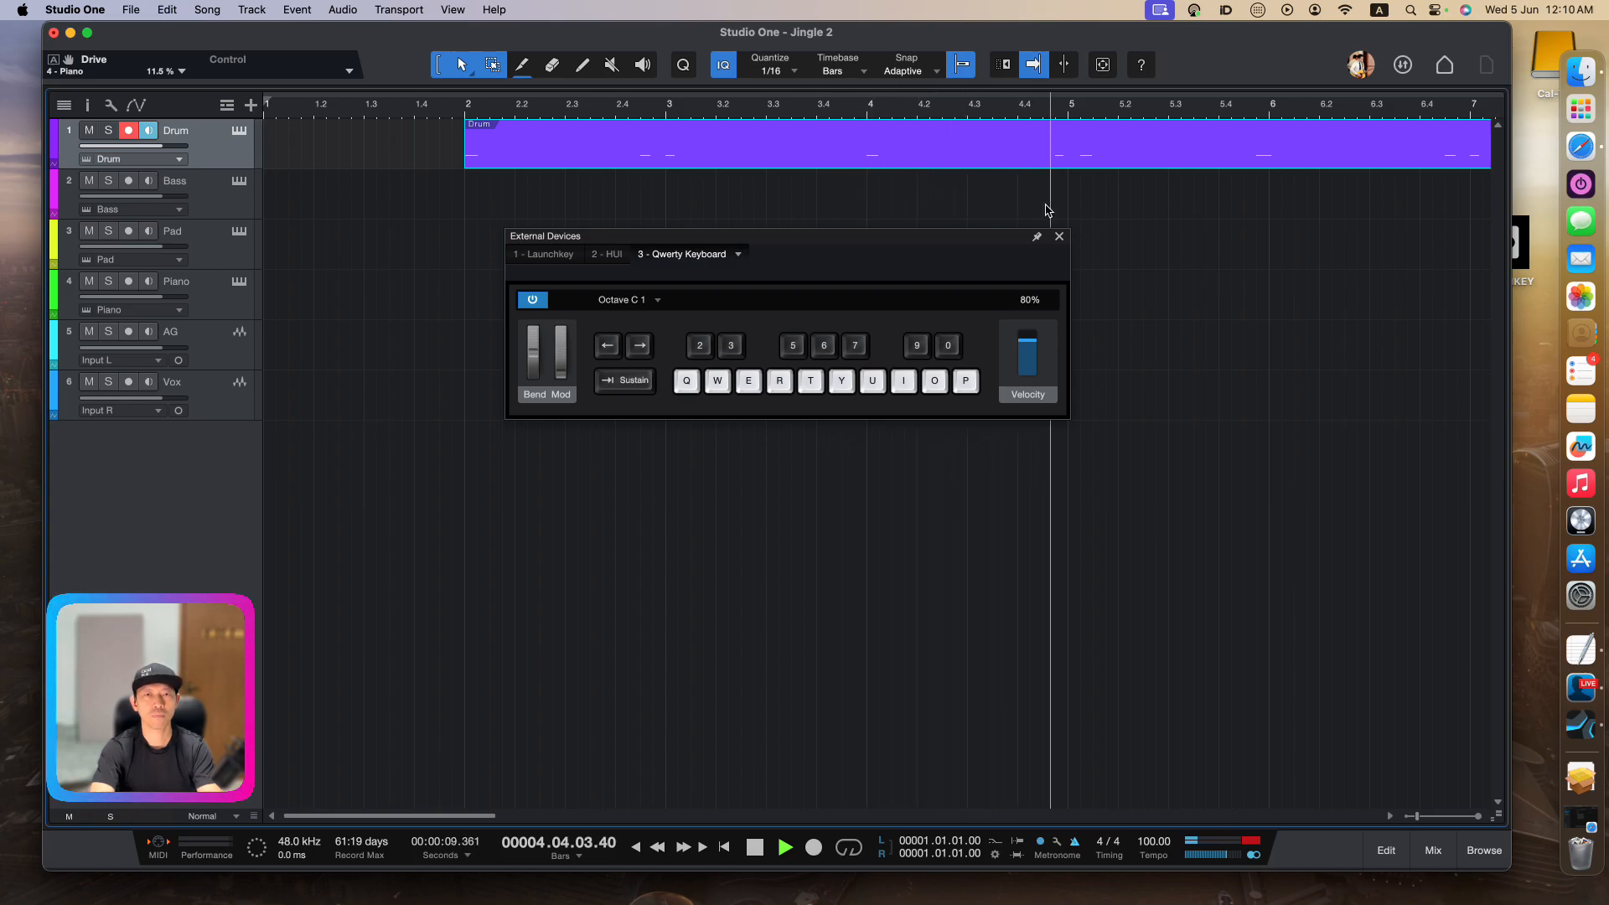
key("space")
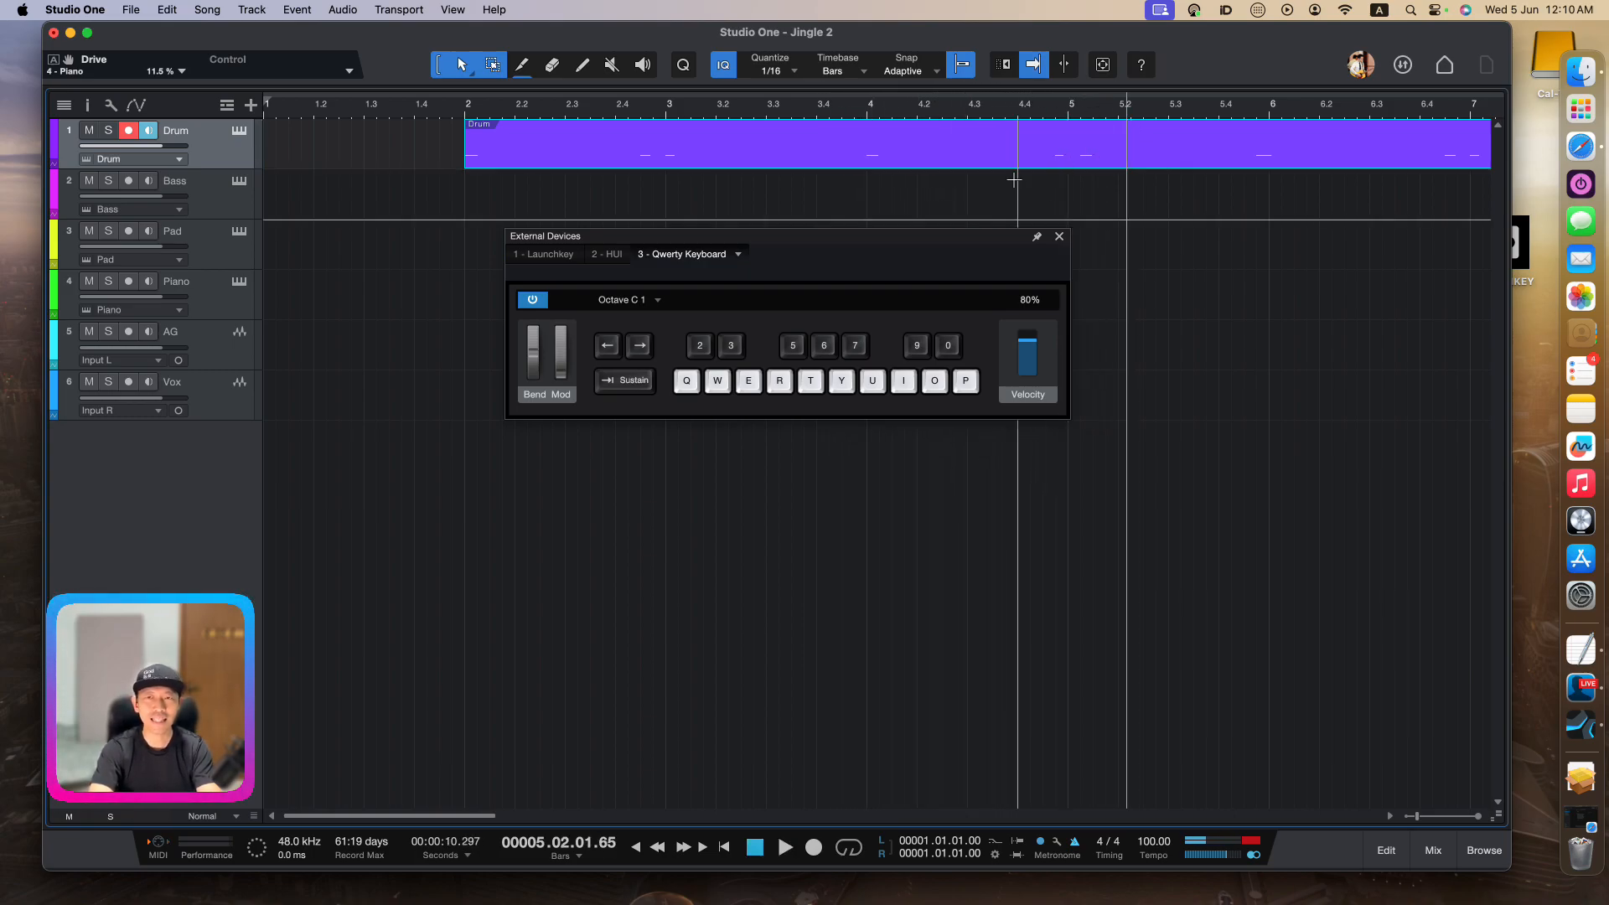
Open the recorded Drum part in the note editor and select the C 1 note at bar 4
double_click(584, 164)
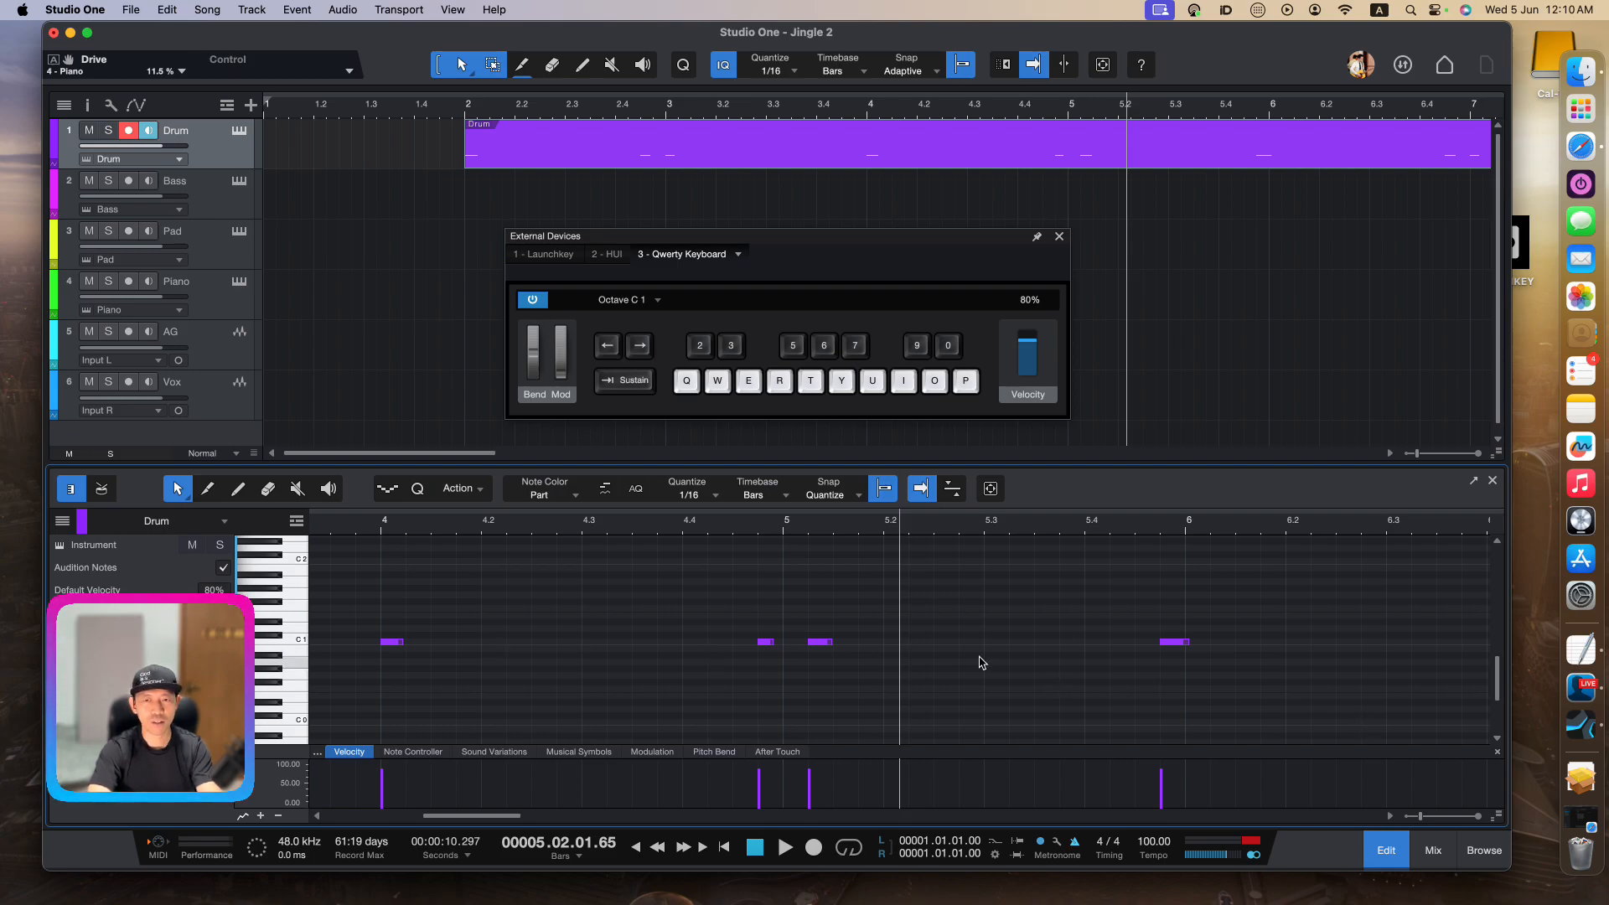
key("super+Tab")
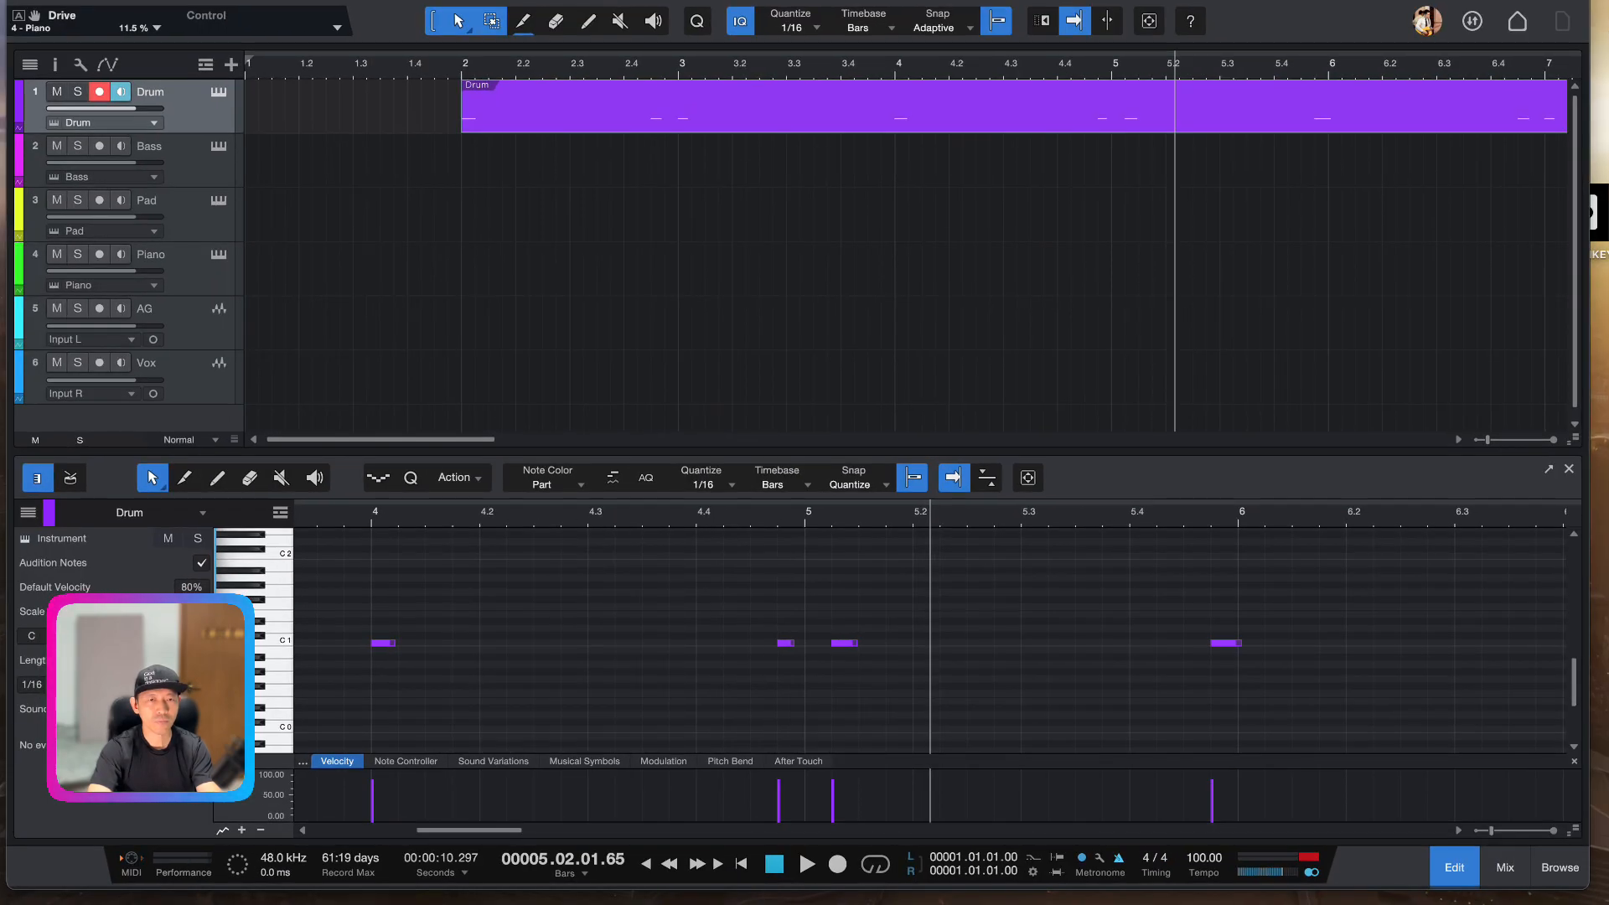
key("Caps_Lock")
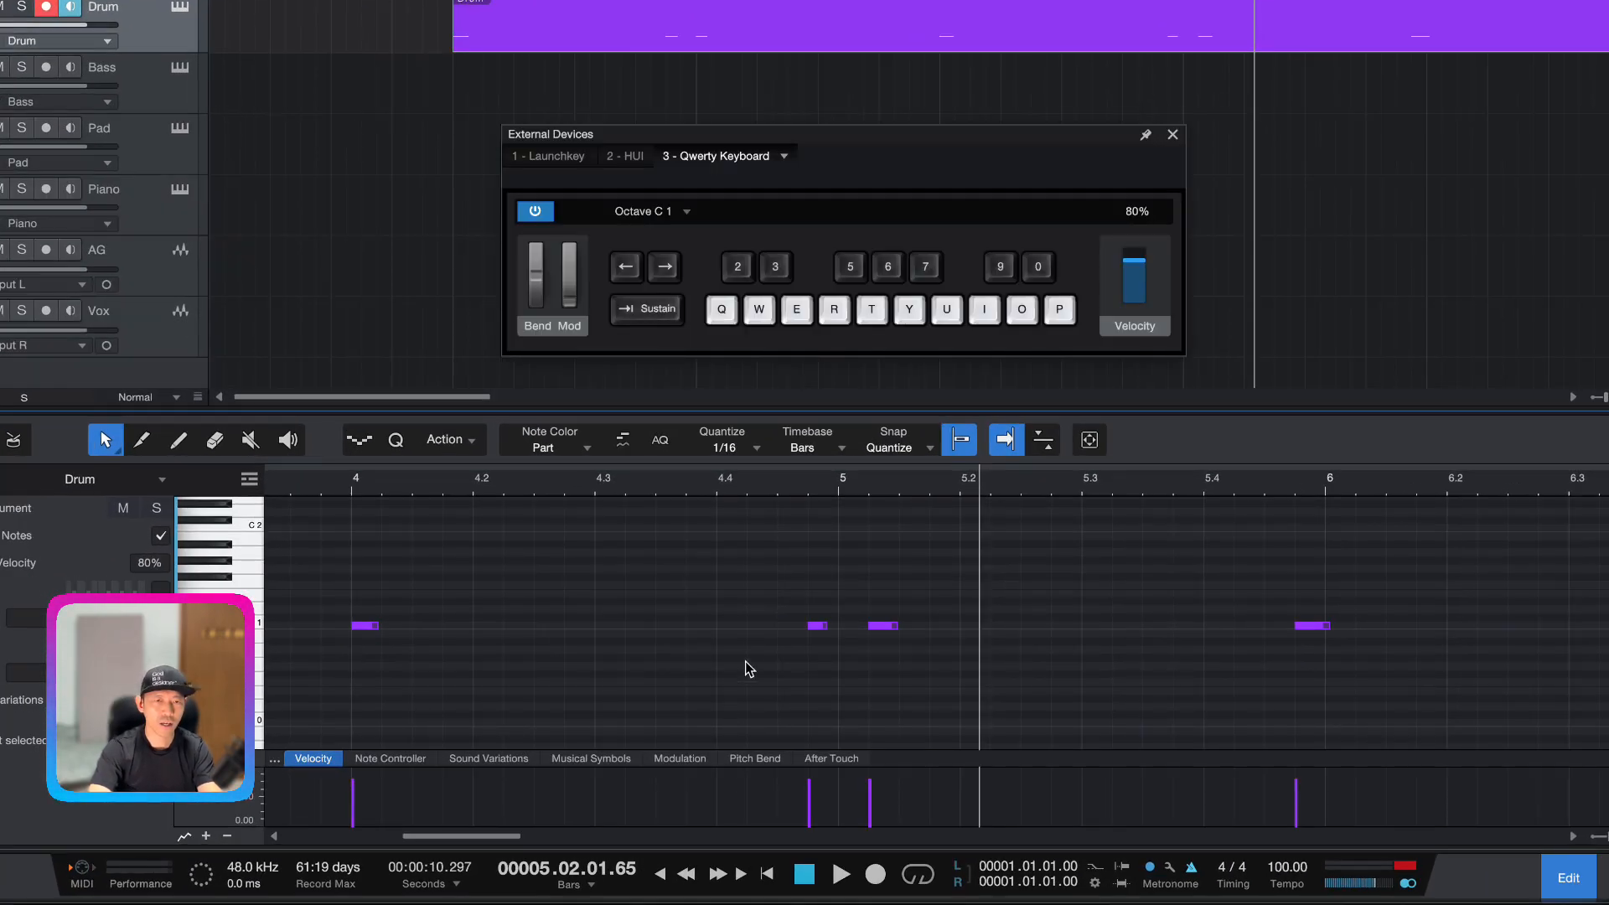
left_click(361, 629)
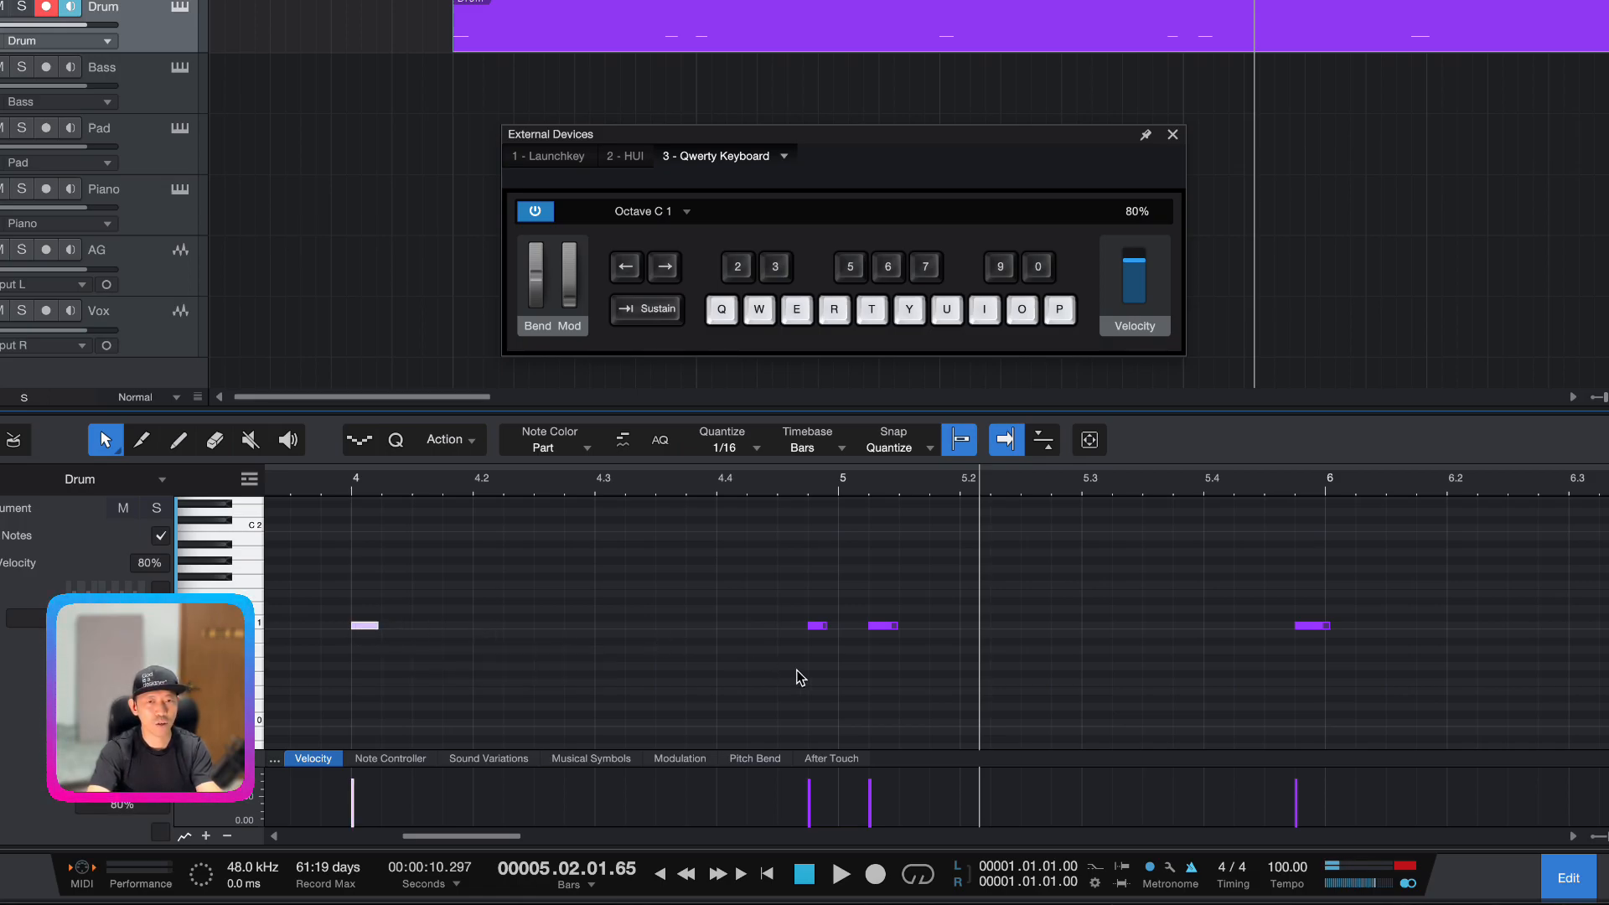
scroll(394, 632, "left", 10)
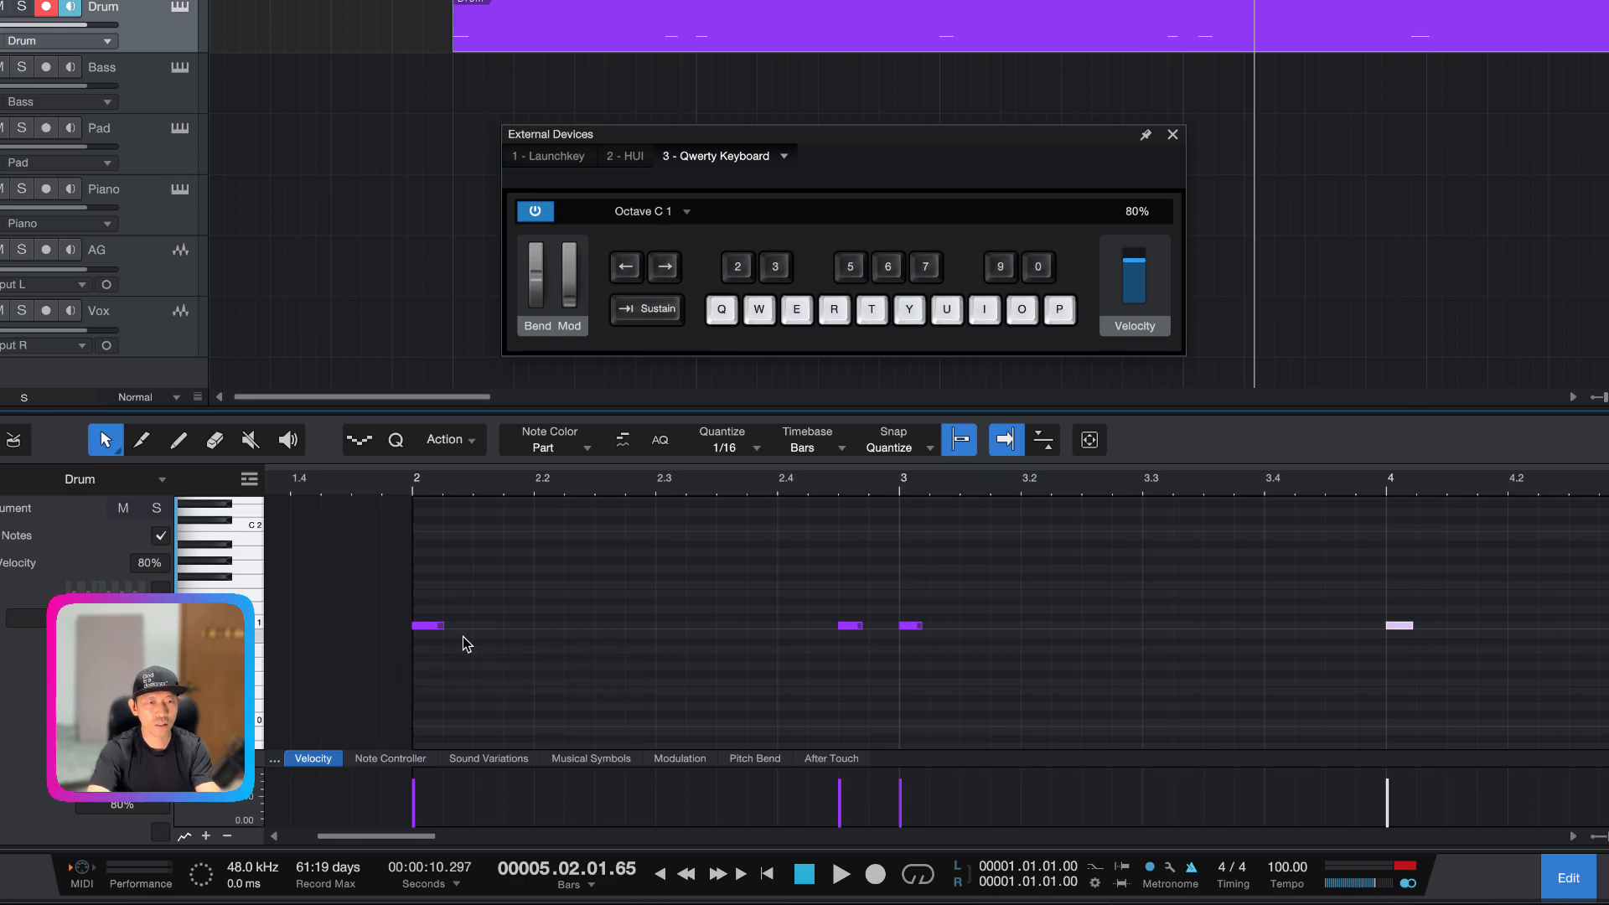
Move the two C 1 notes around bar 5 a sixteenth earlier so the second starts on bar 5, and play back that passage
scroll(888, 663, "right", 10)
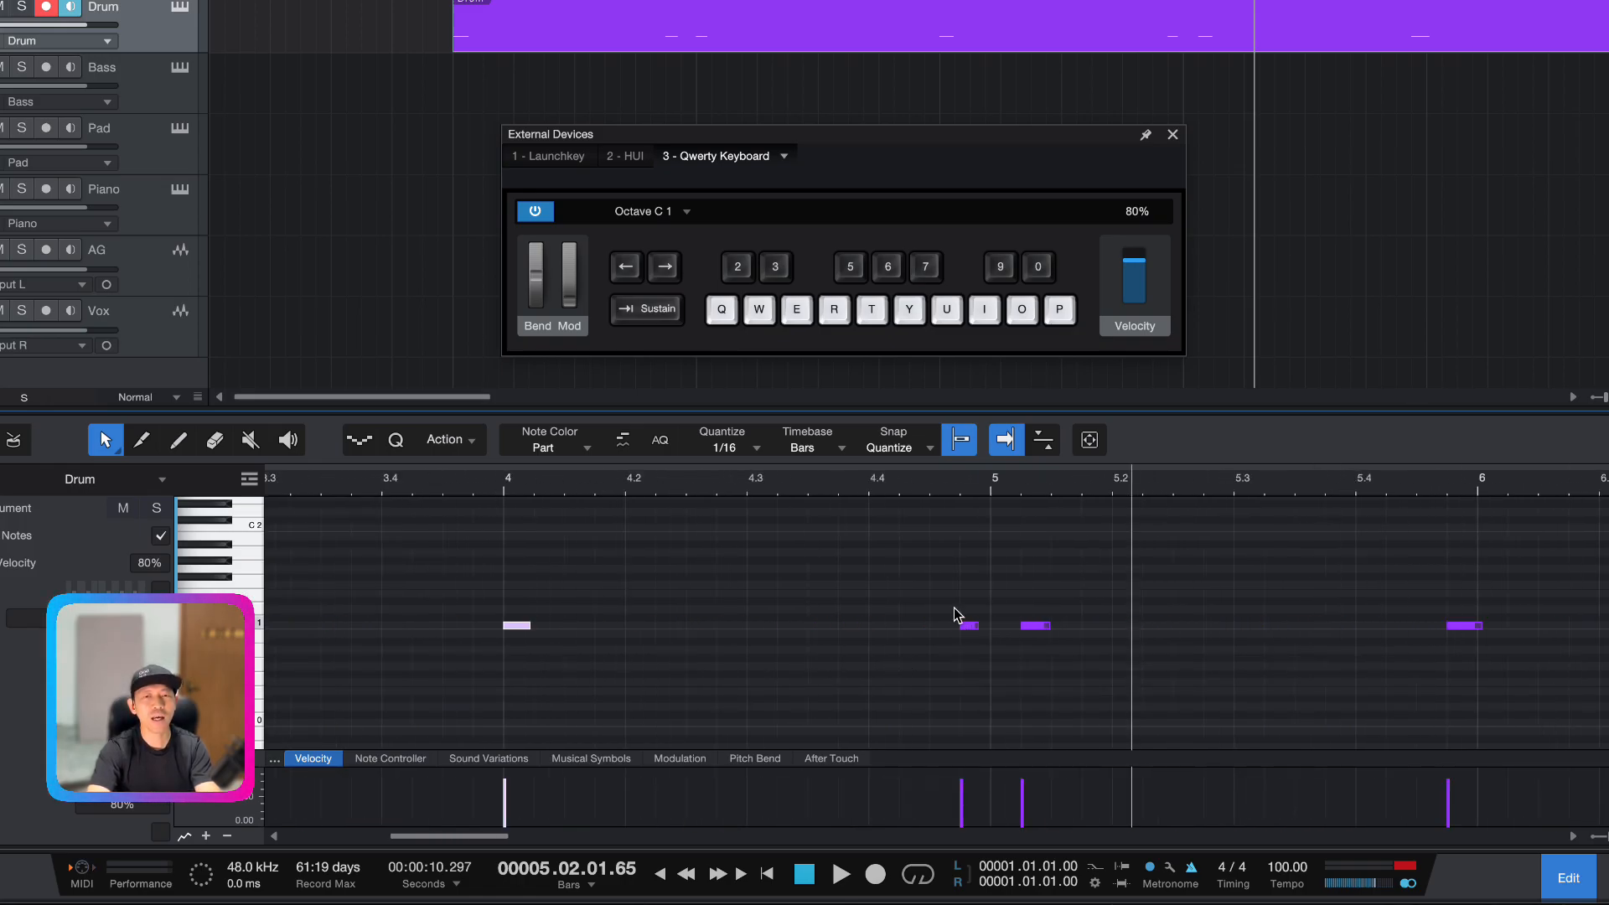
left_click_drag(898, 585, 1010, 631)
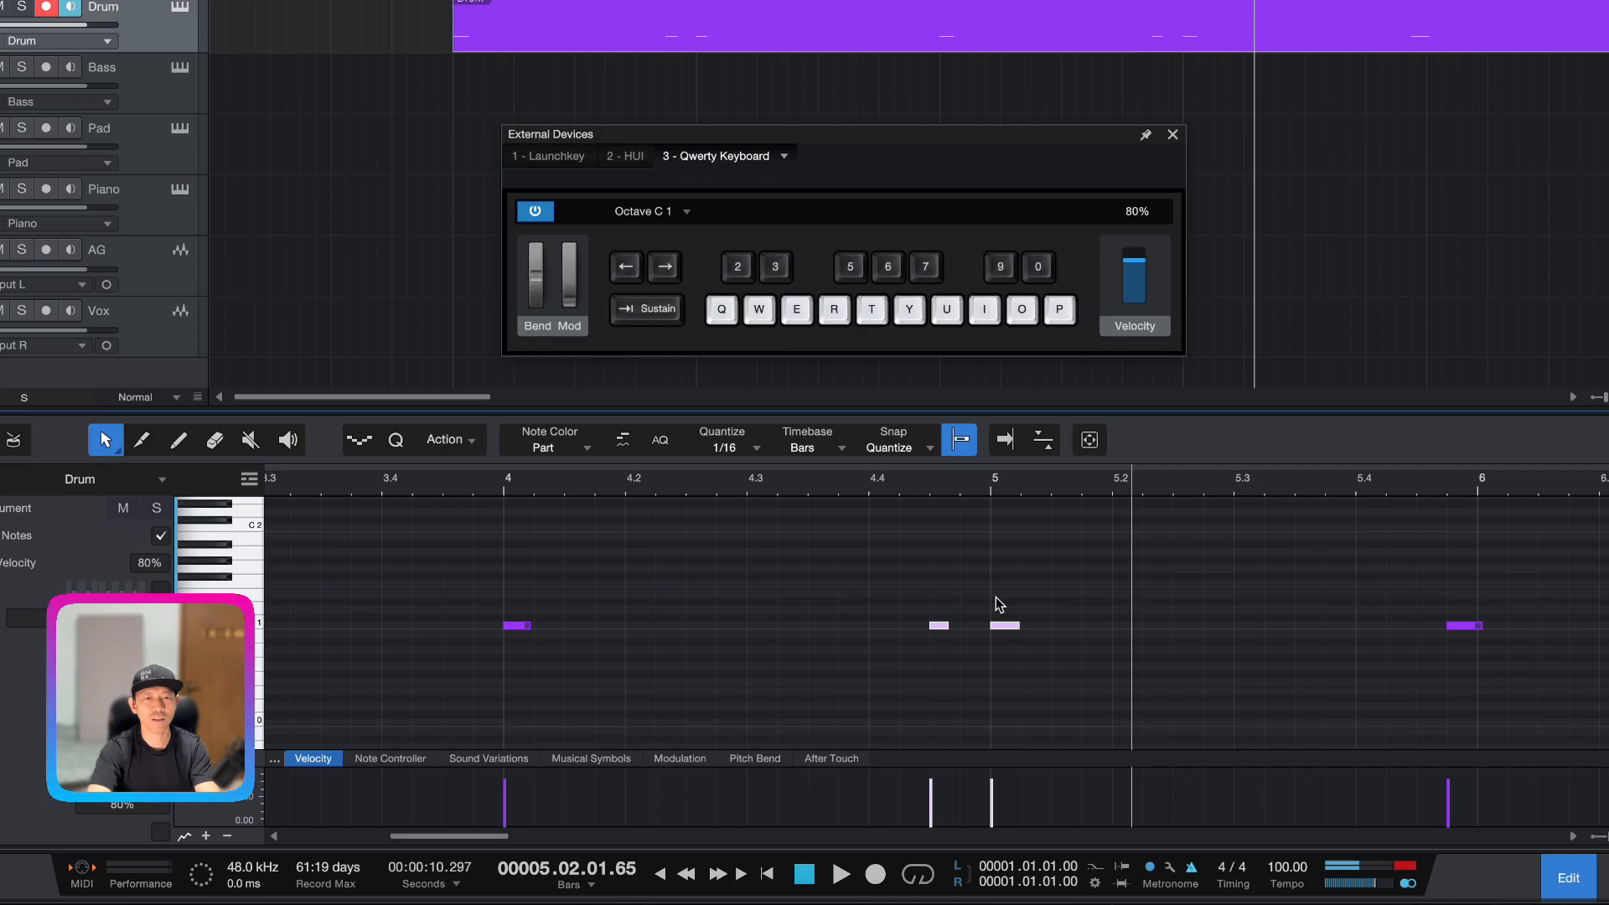
left_click(652, 489)
key("f")
key("space")
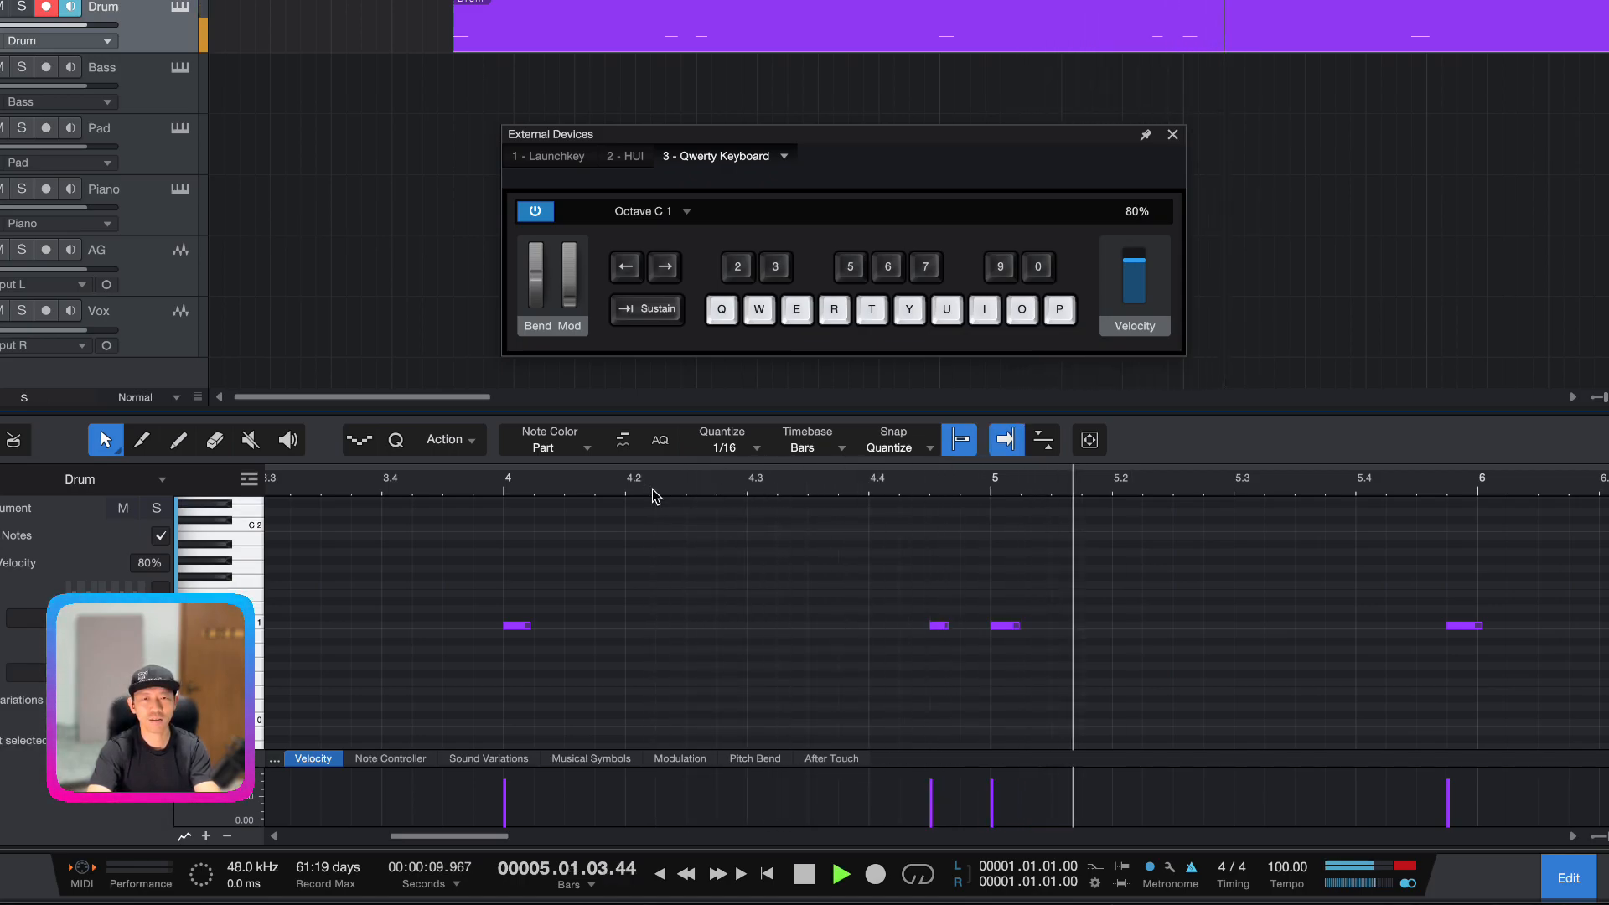
key("space")
Move the early C 1 note just before bar 6 a sixteenth later onto bar 6
scroll(857, 628, "right", 5)
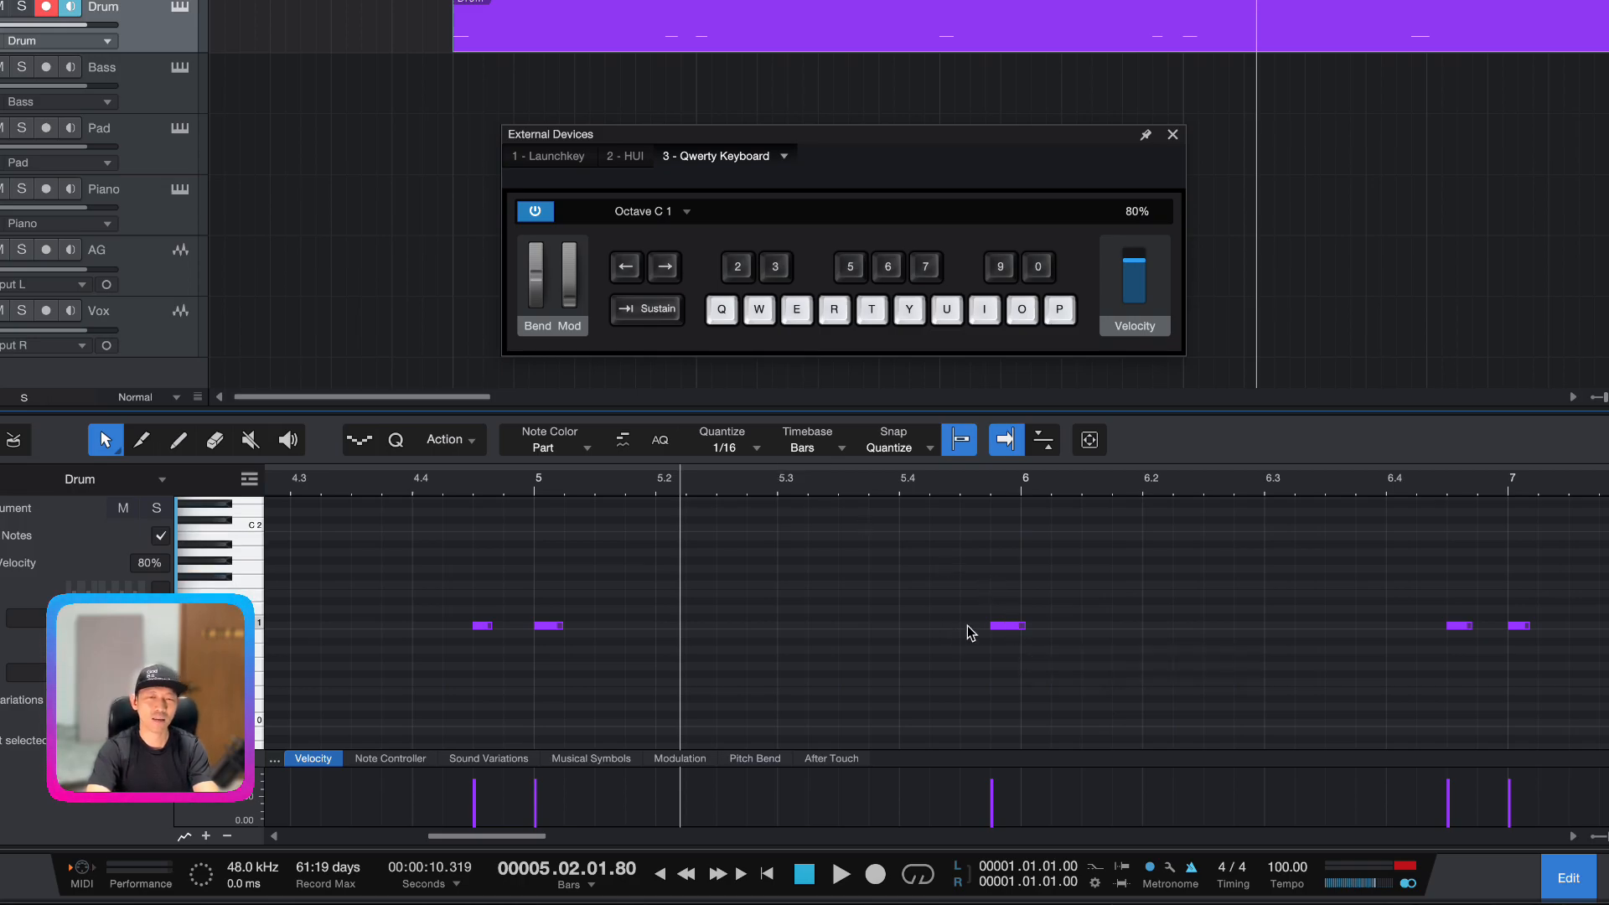
left_click_drag(998, 627, 1023, 628)
key("f")
Check the C 1 notes from bar 7 to bar 10 and move the early one before bar 8 onto bar 8
scroll(985, 624, "right", 5)
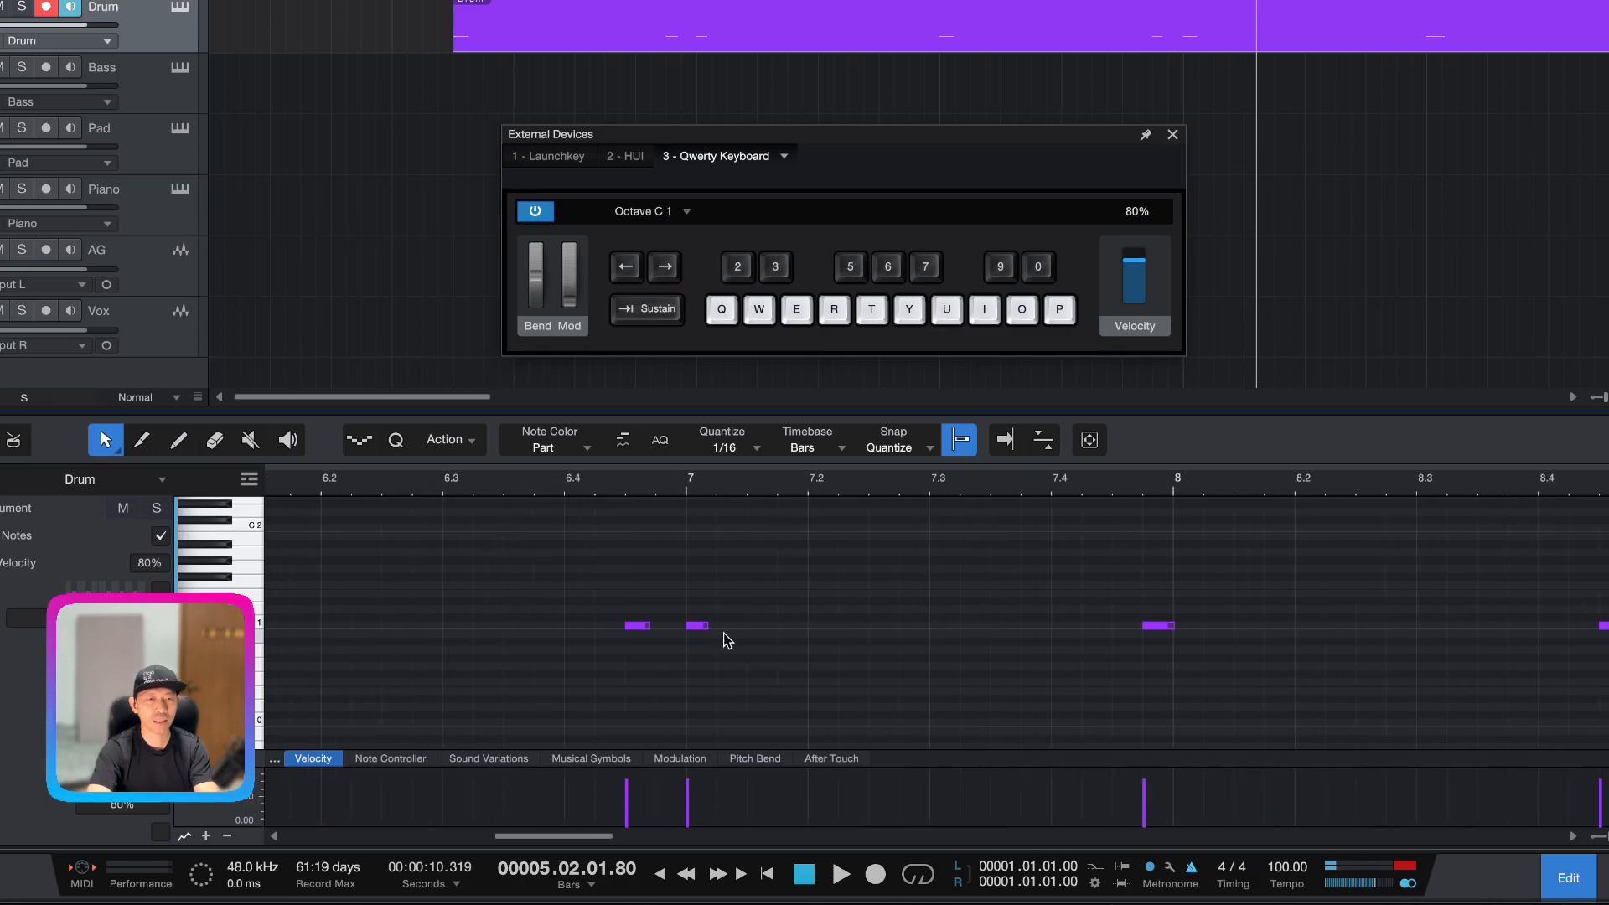
scroll(1005, 643, "right", 3)
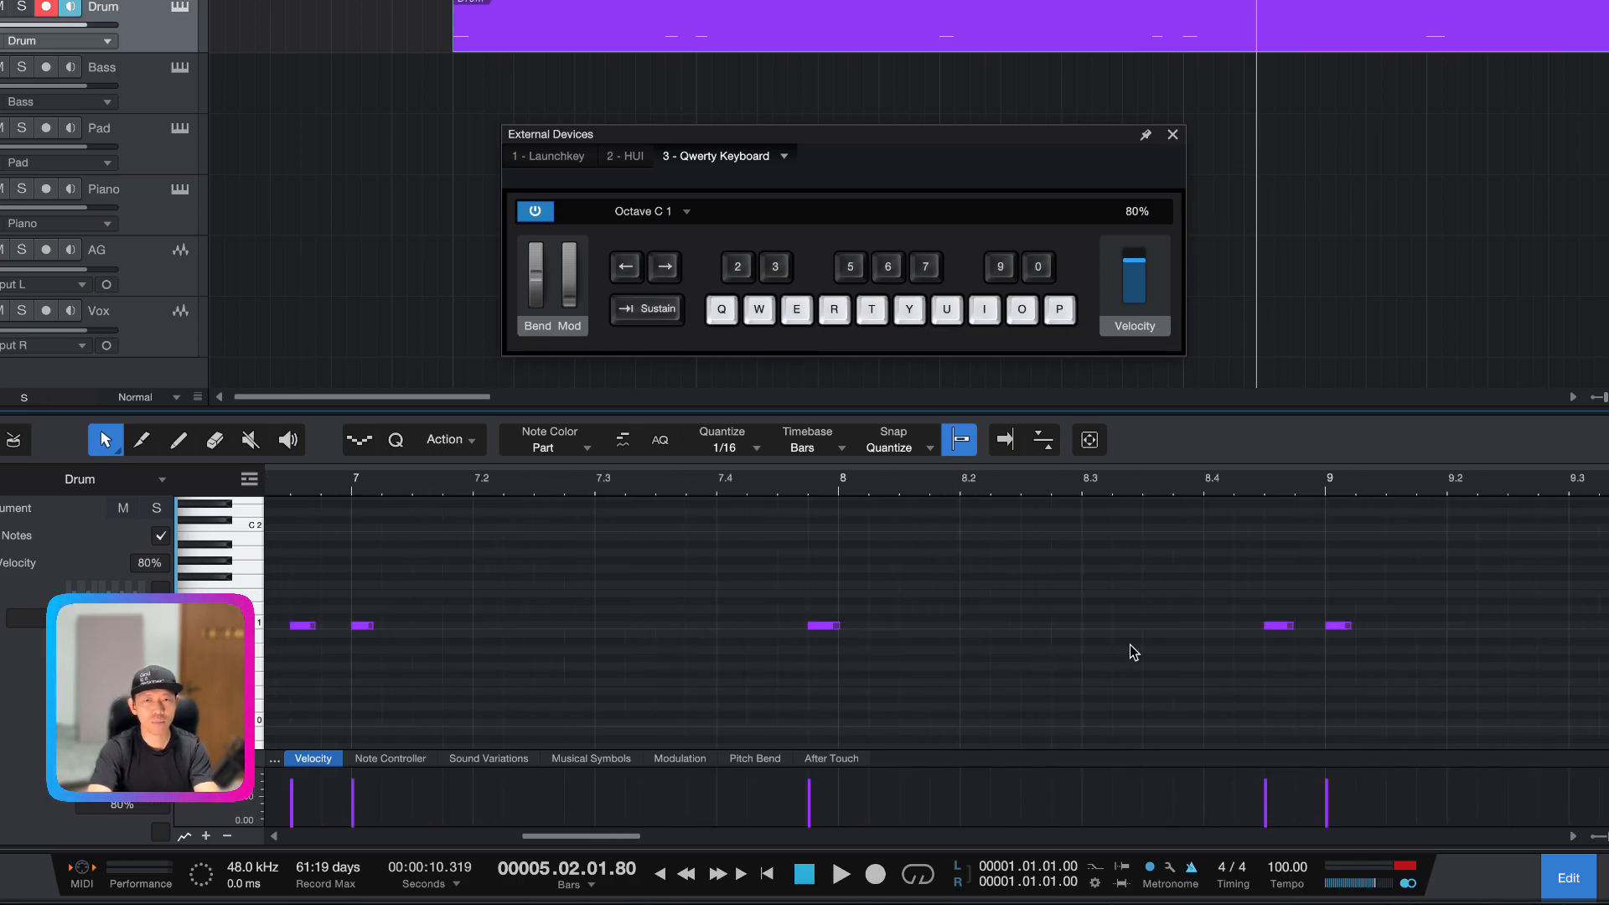
scroll(1291, 624, "right", 3)
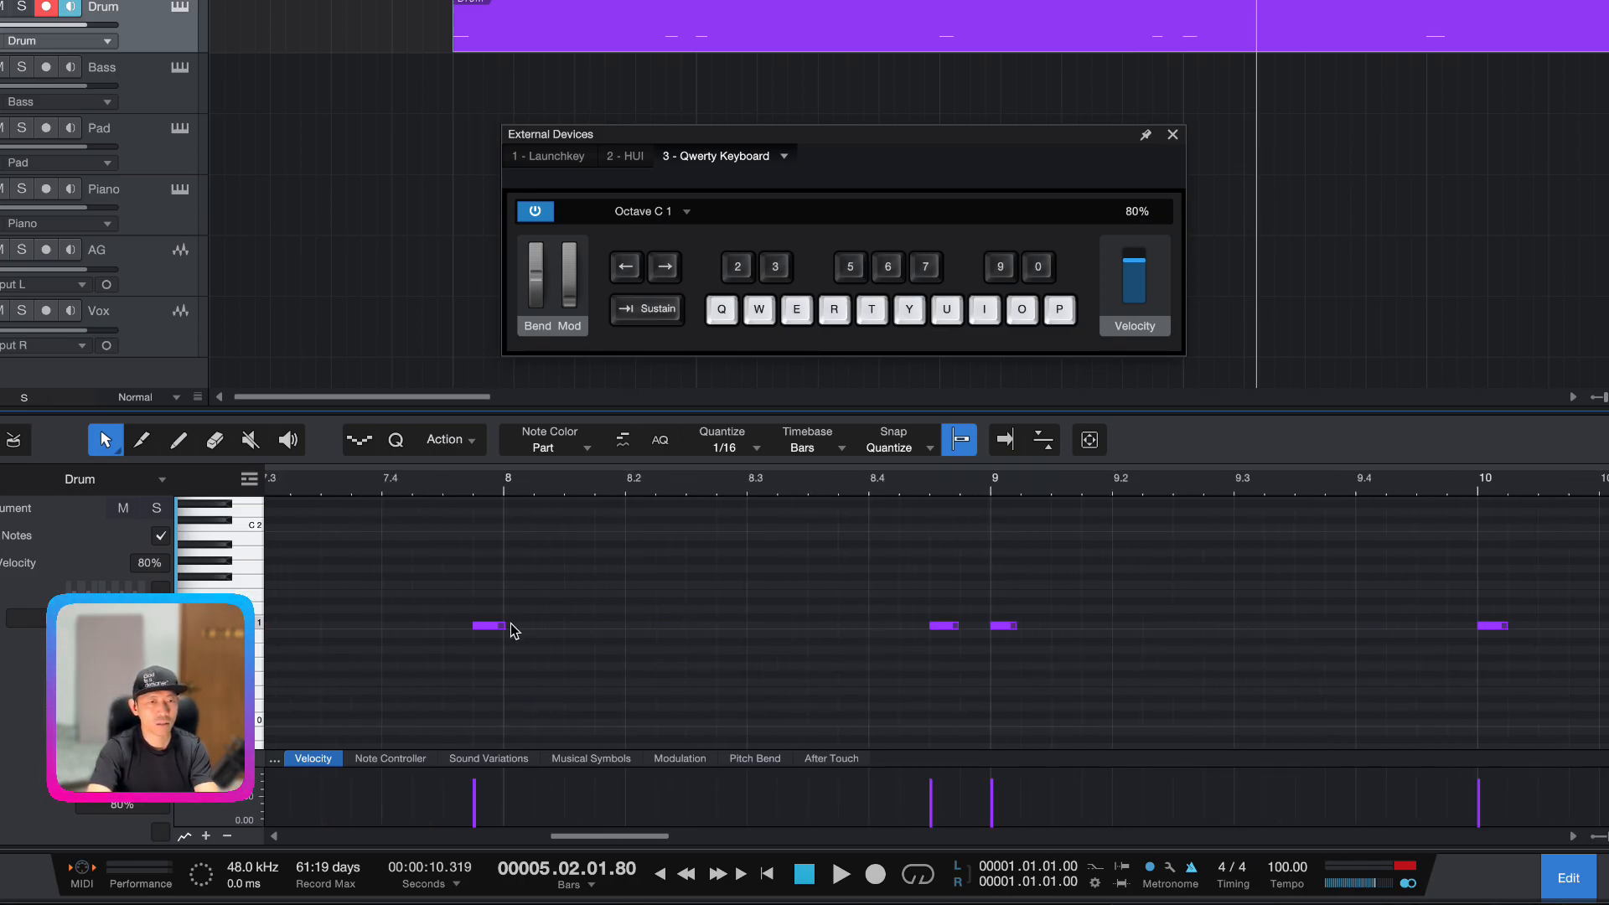
left_click_drag(496, 625, 527, 625)
scroll(814, 605, "right", 2)
scroll(815, 606, "left", 5)
scroll(815, 606, "left", 20)
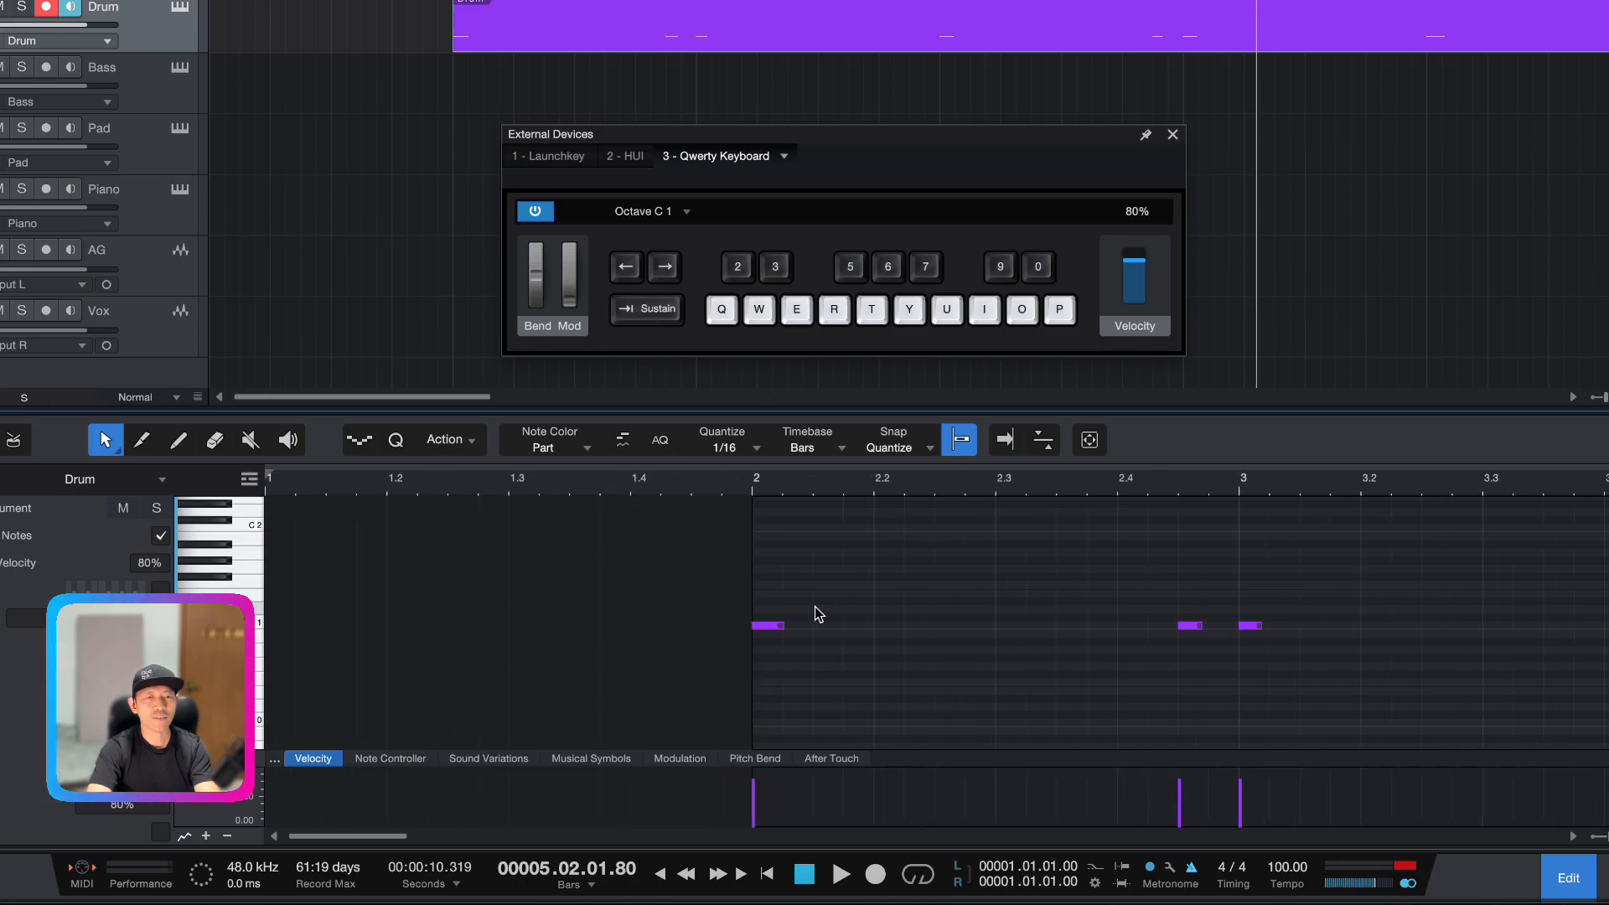
scroll(814, 614, "right", 3)
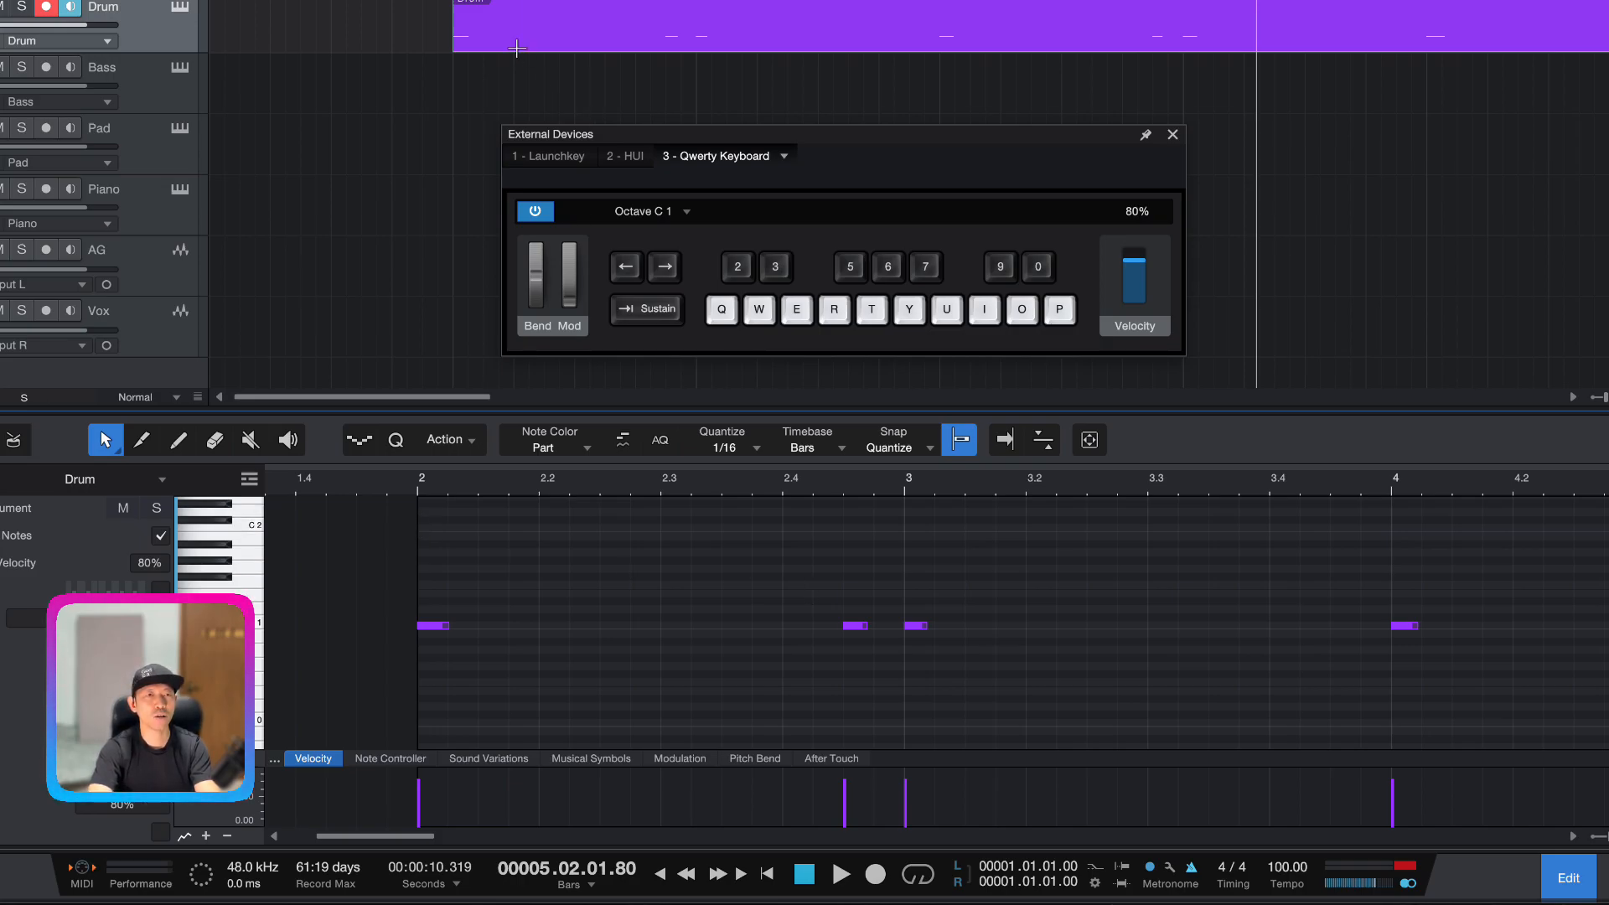
Record D 1 hits on beat 3 of bars 2 to 9 over the Drum part, starting from the song start and stopping at bar 10
key("comma")
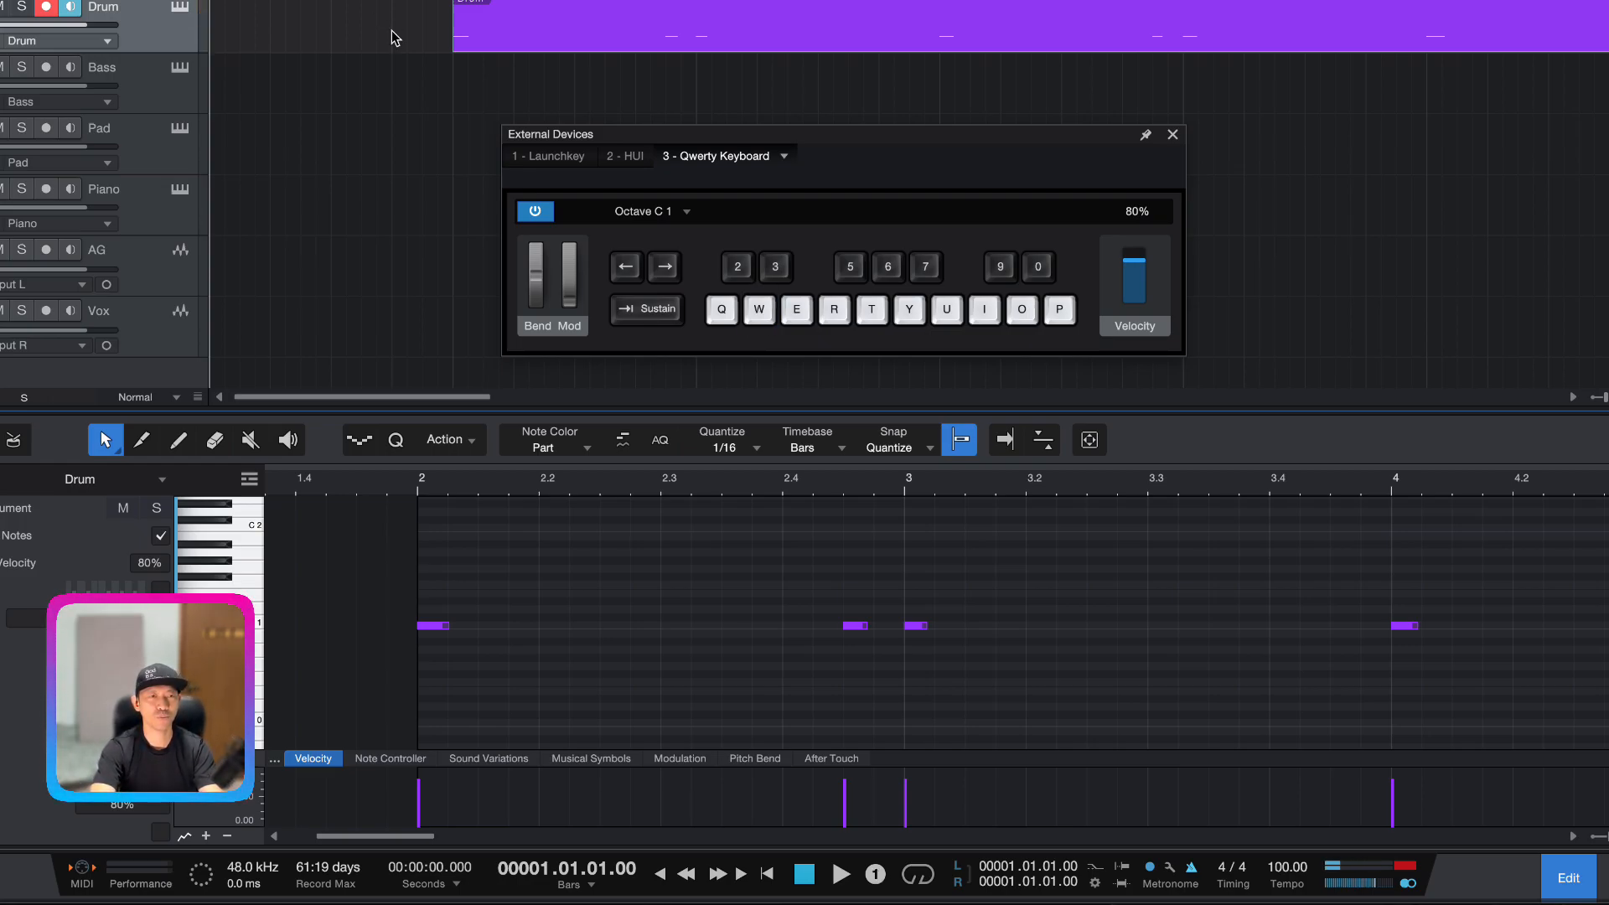
key("KP_Multiply")
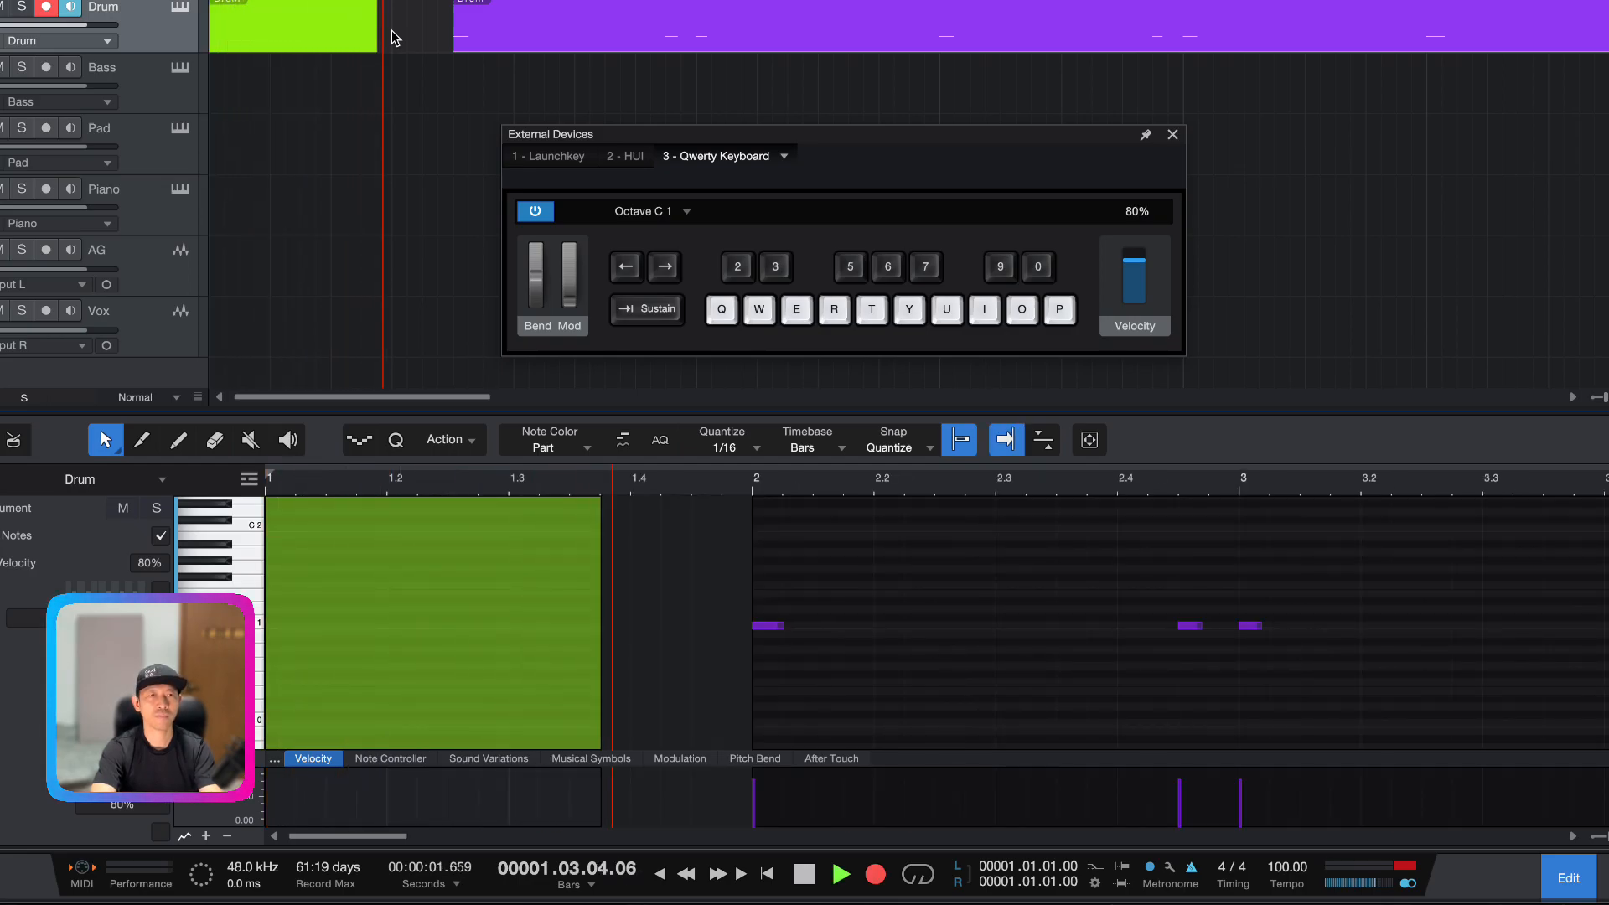
key("w")
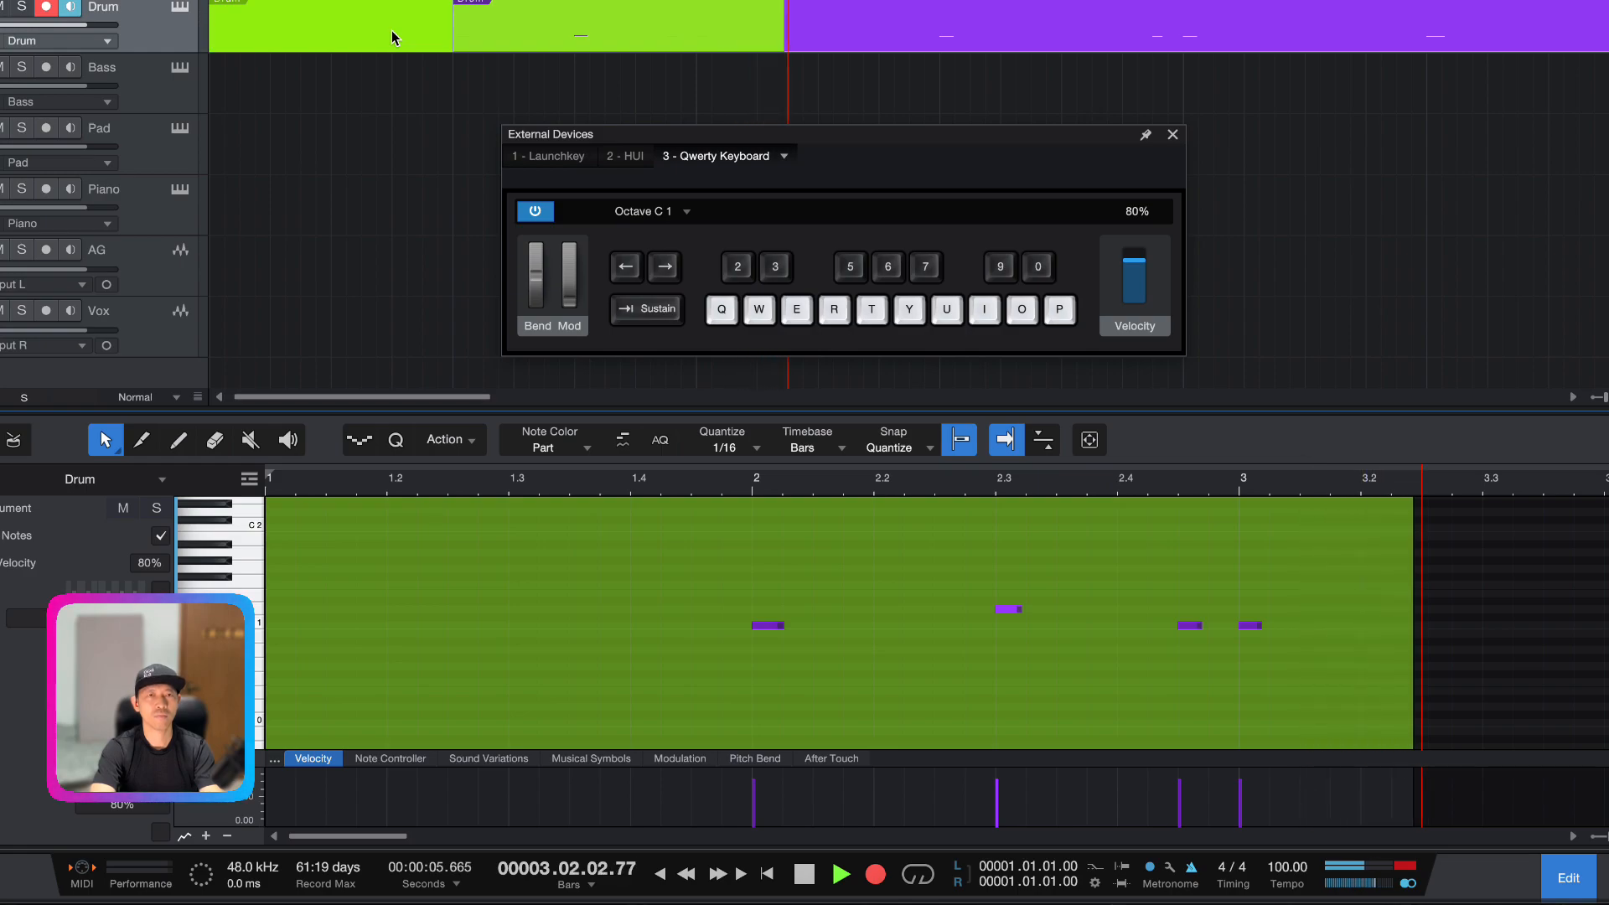
key("w")
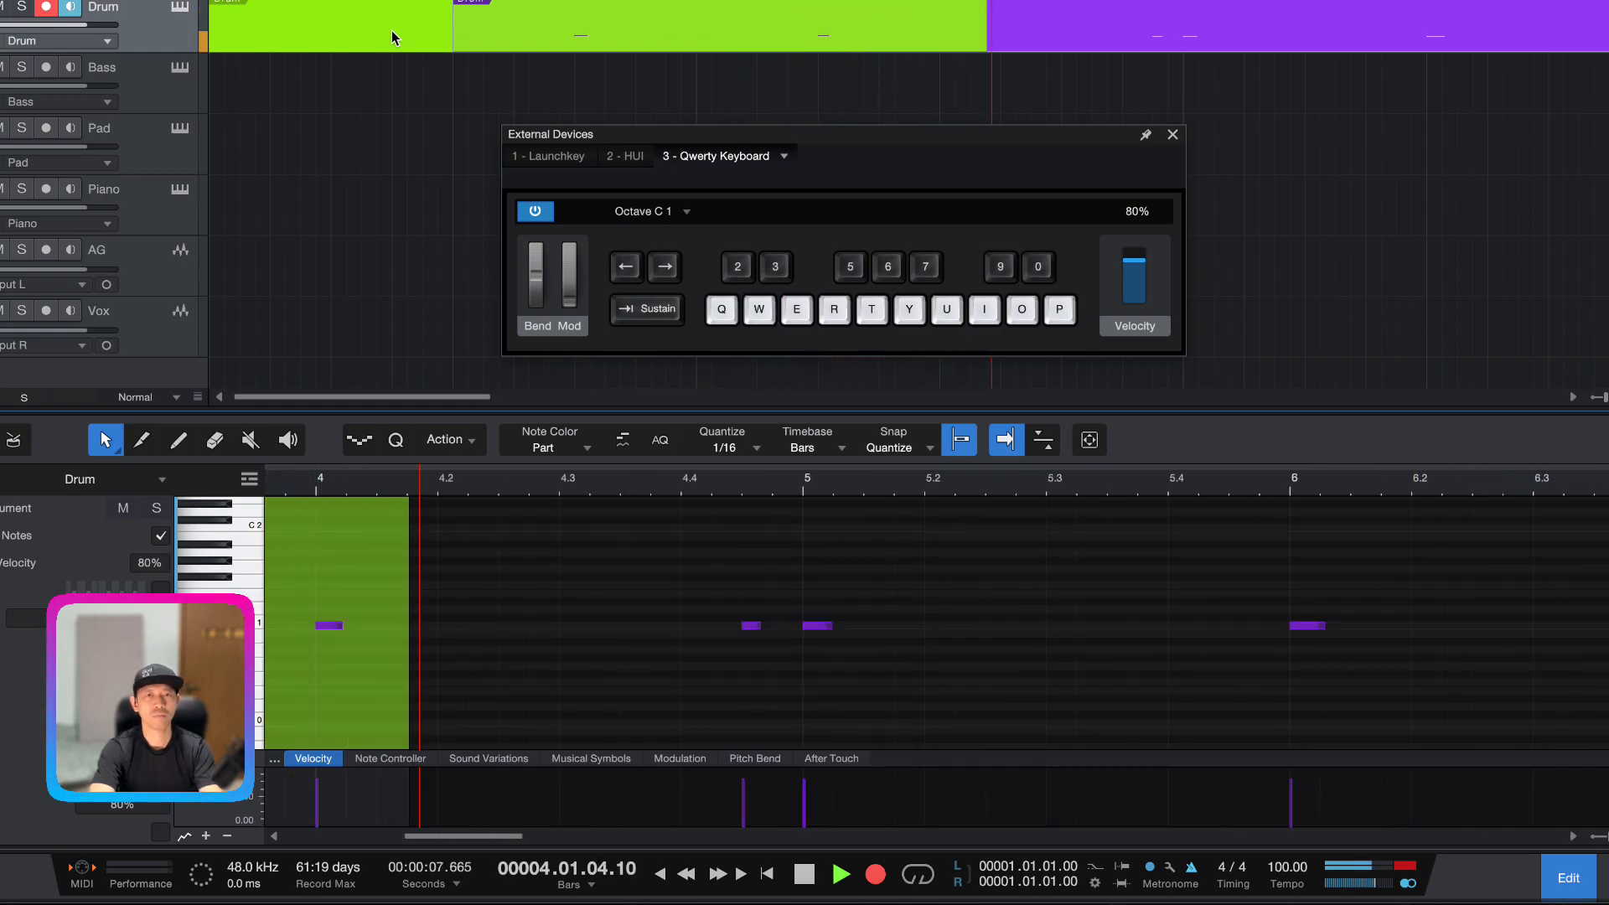
key("e")
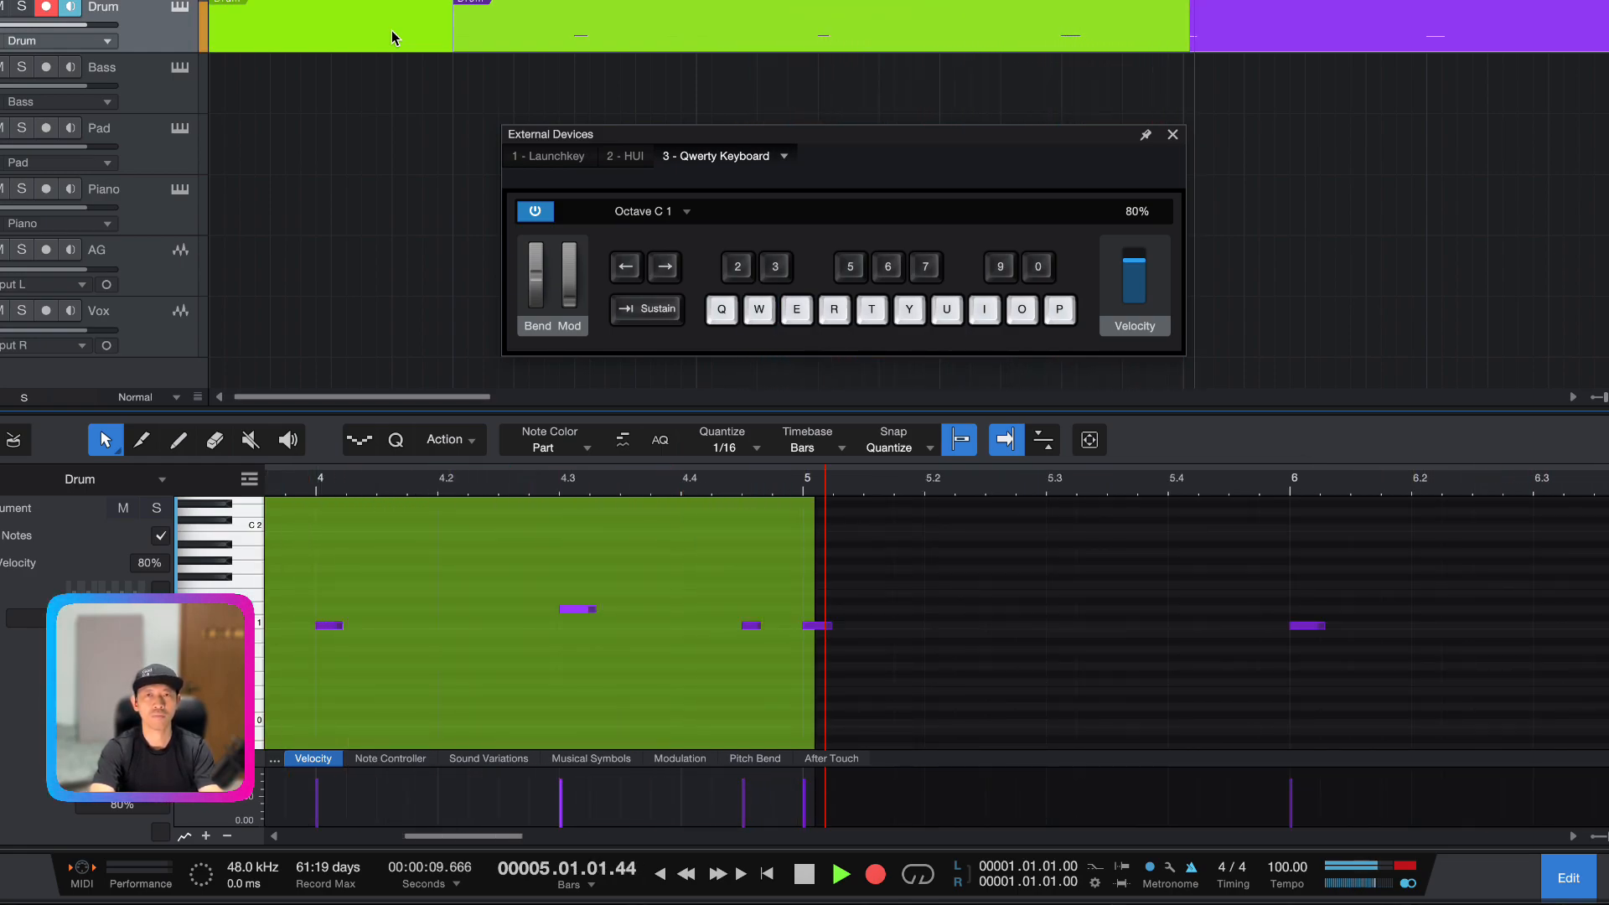
key("e")
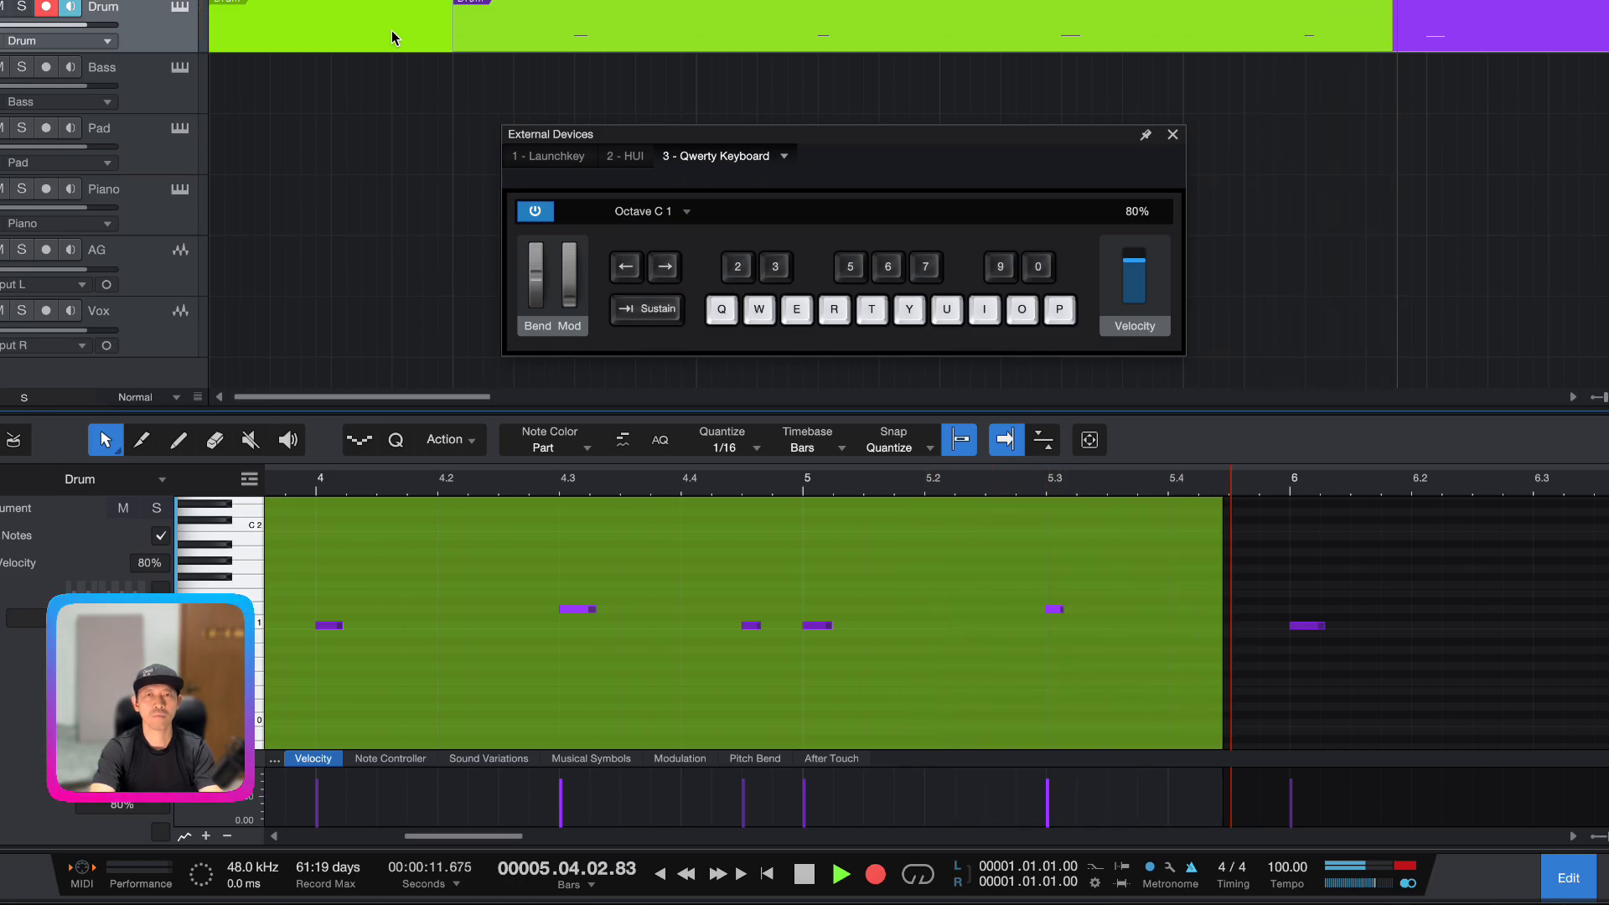
key("e")
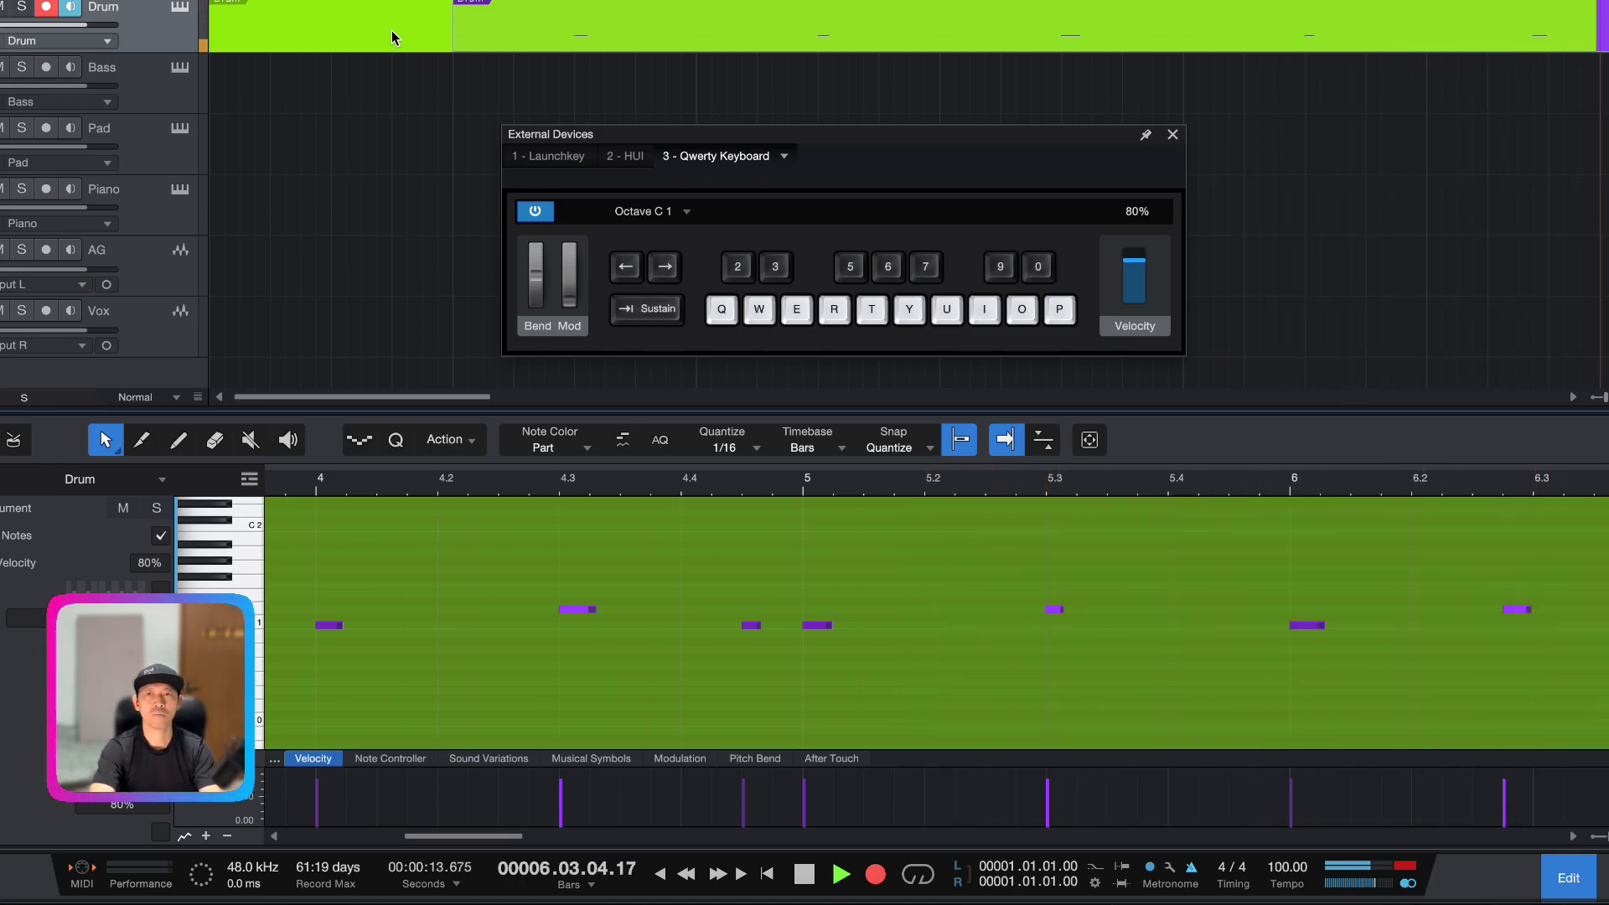
key("e")
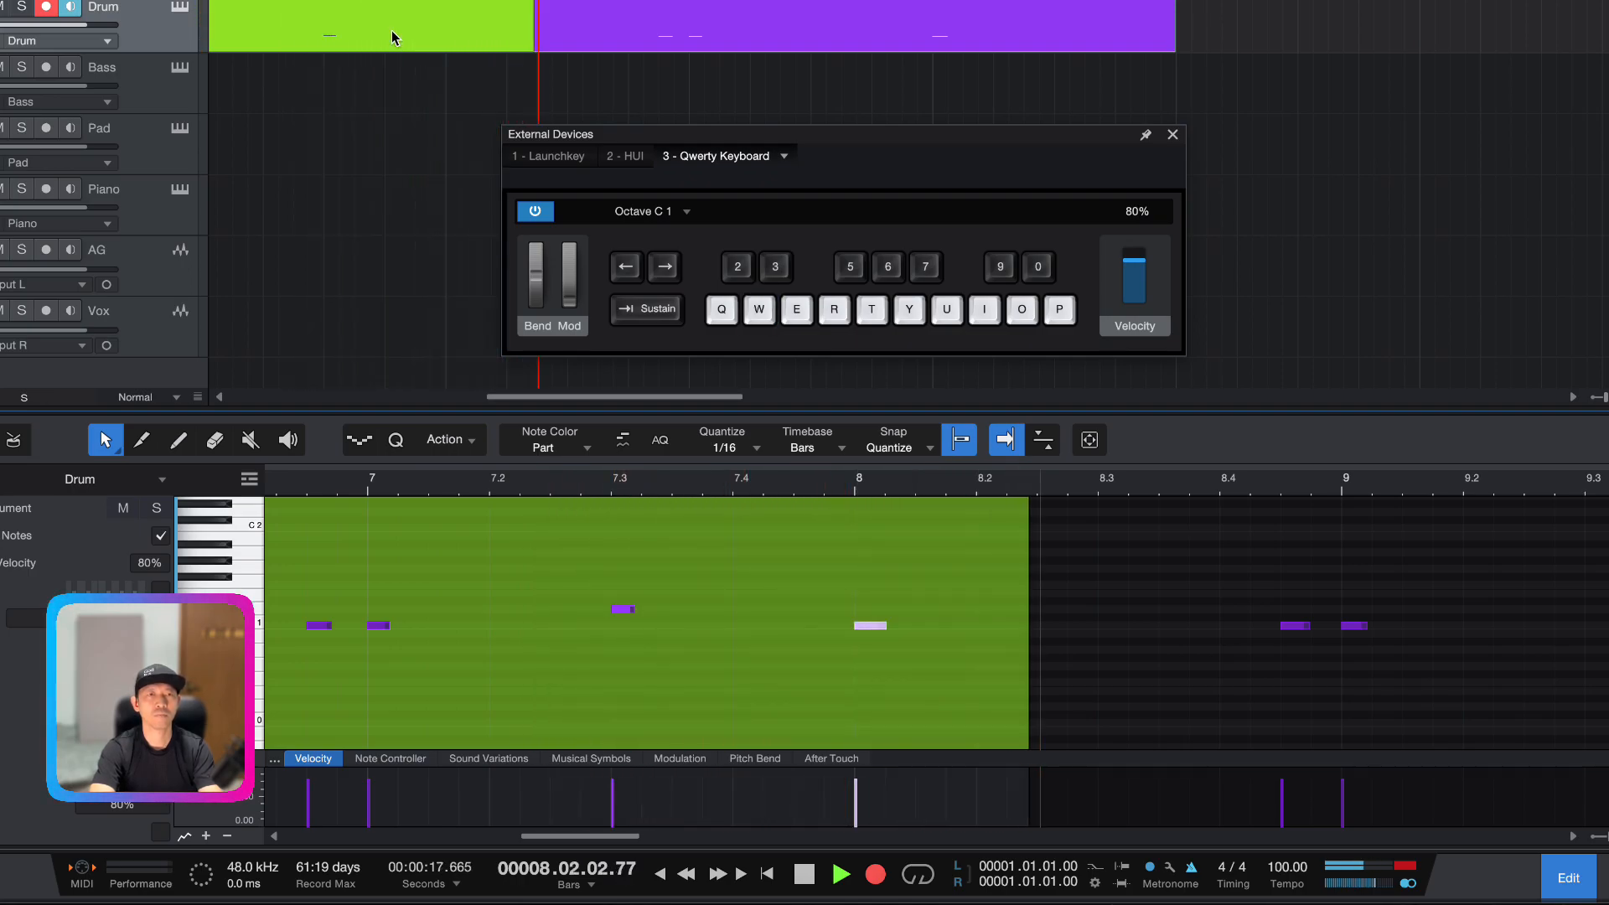
key("e")
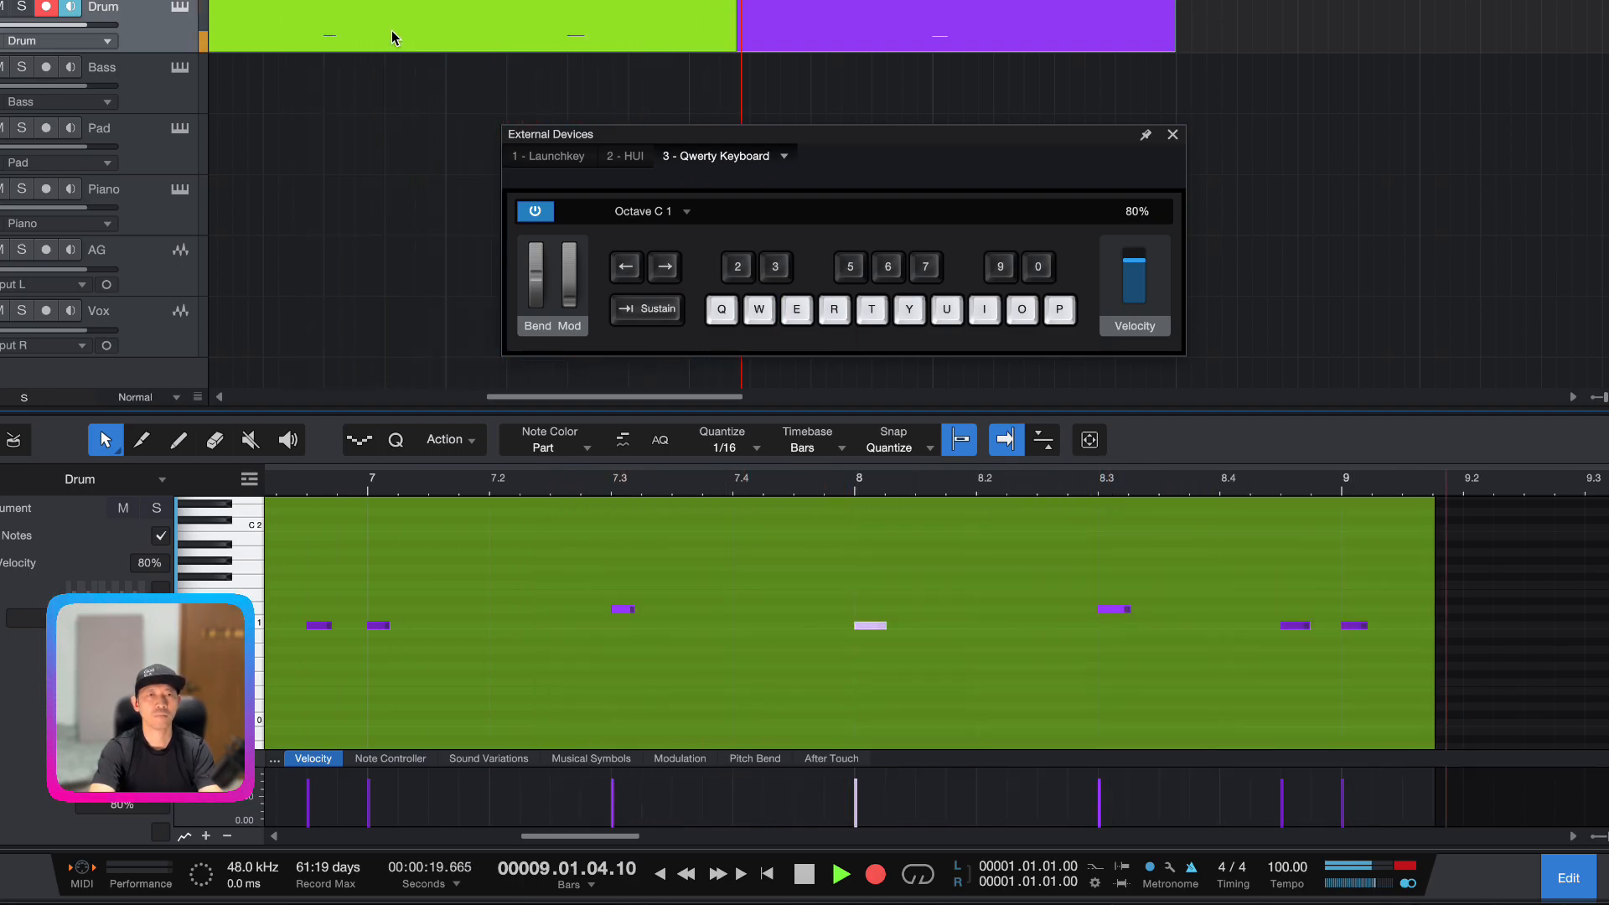
key("w")
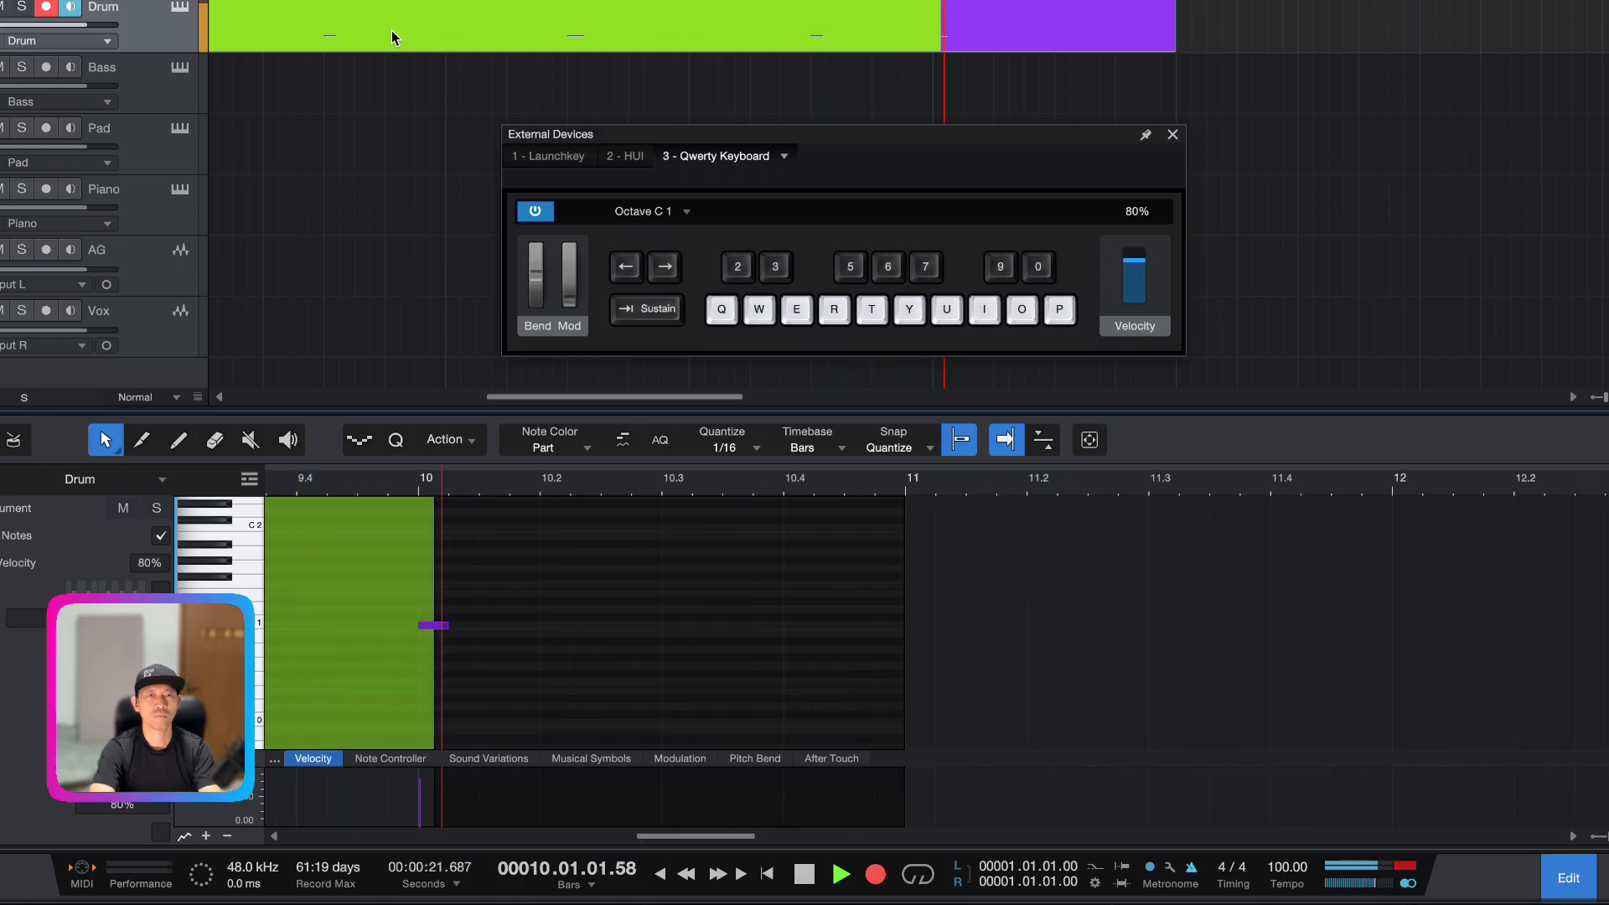
key("space")
Check the newly recorded D 1 notes from bar 10 back to bar 5 and move the early one in bar 6 onto 6.3
scroll(722, 625, "left", 5)
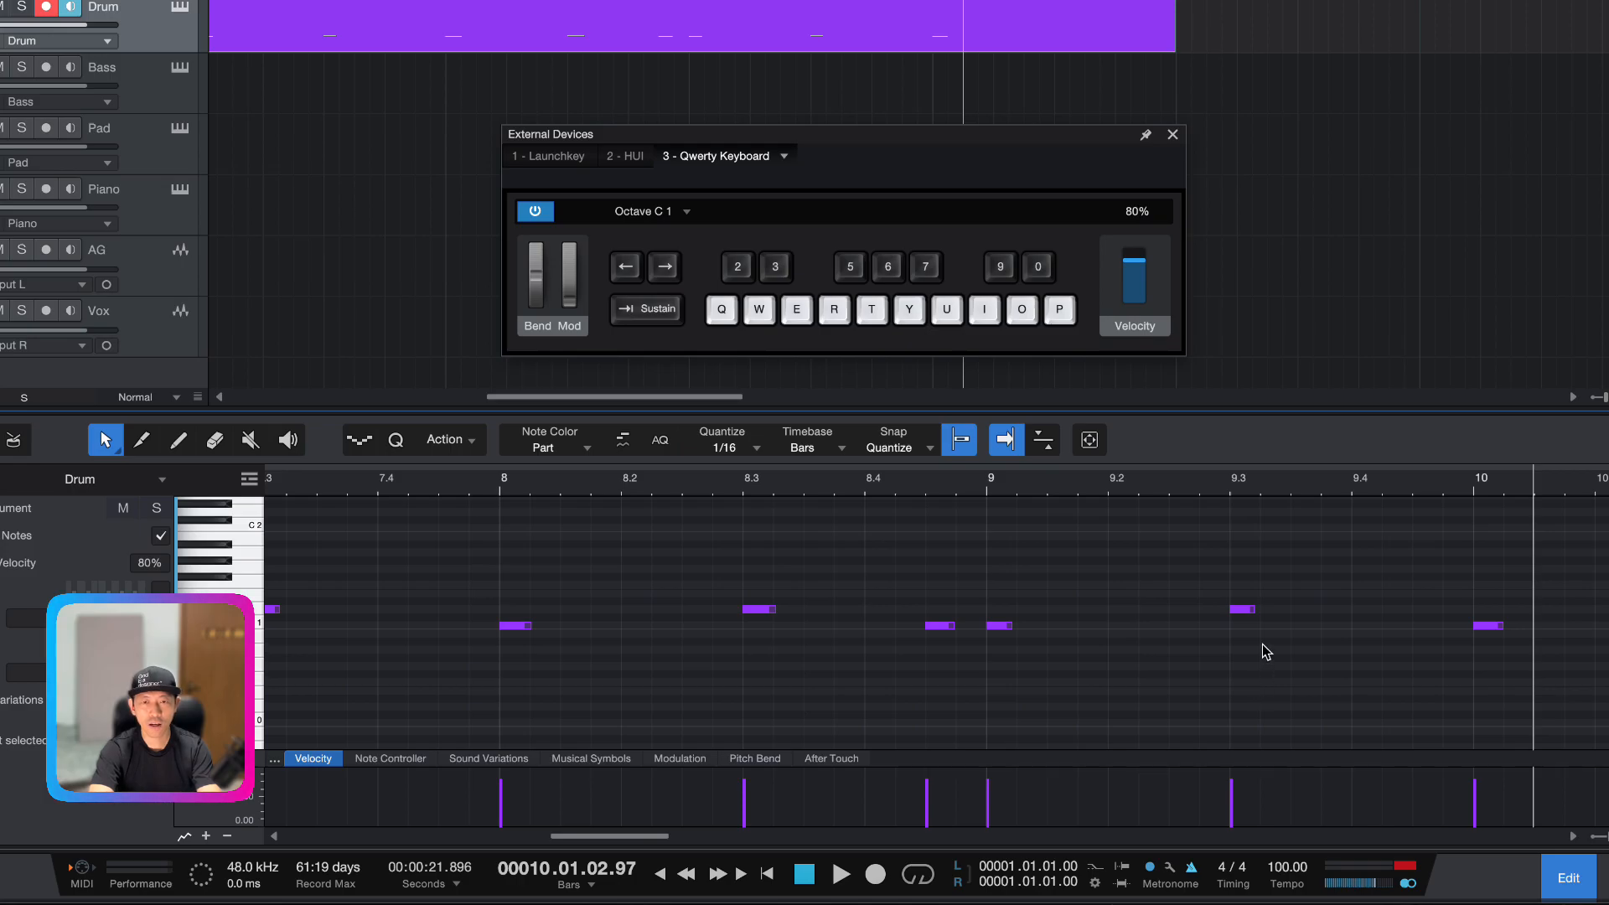
scroll(1249, 647, "left", 2)
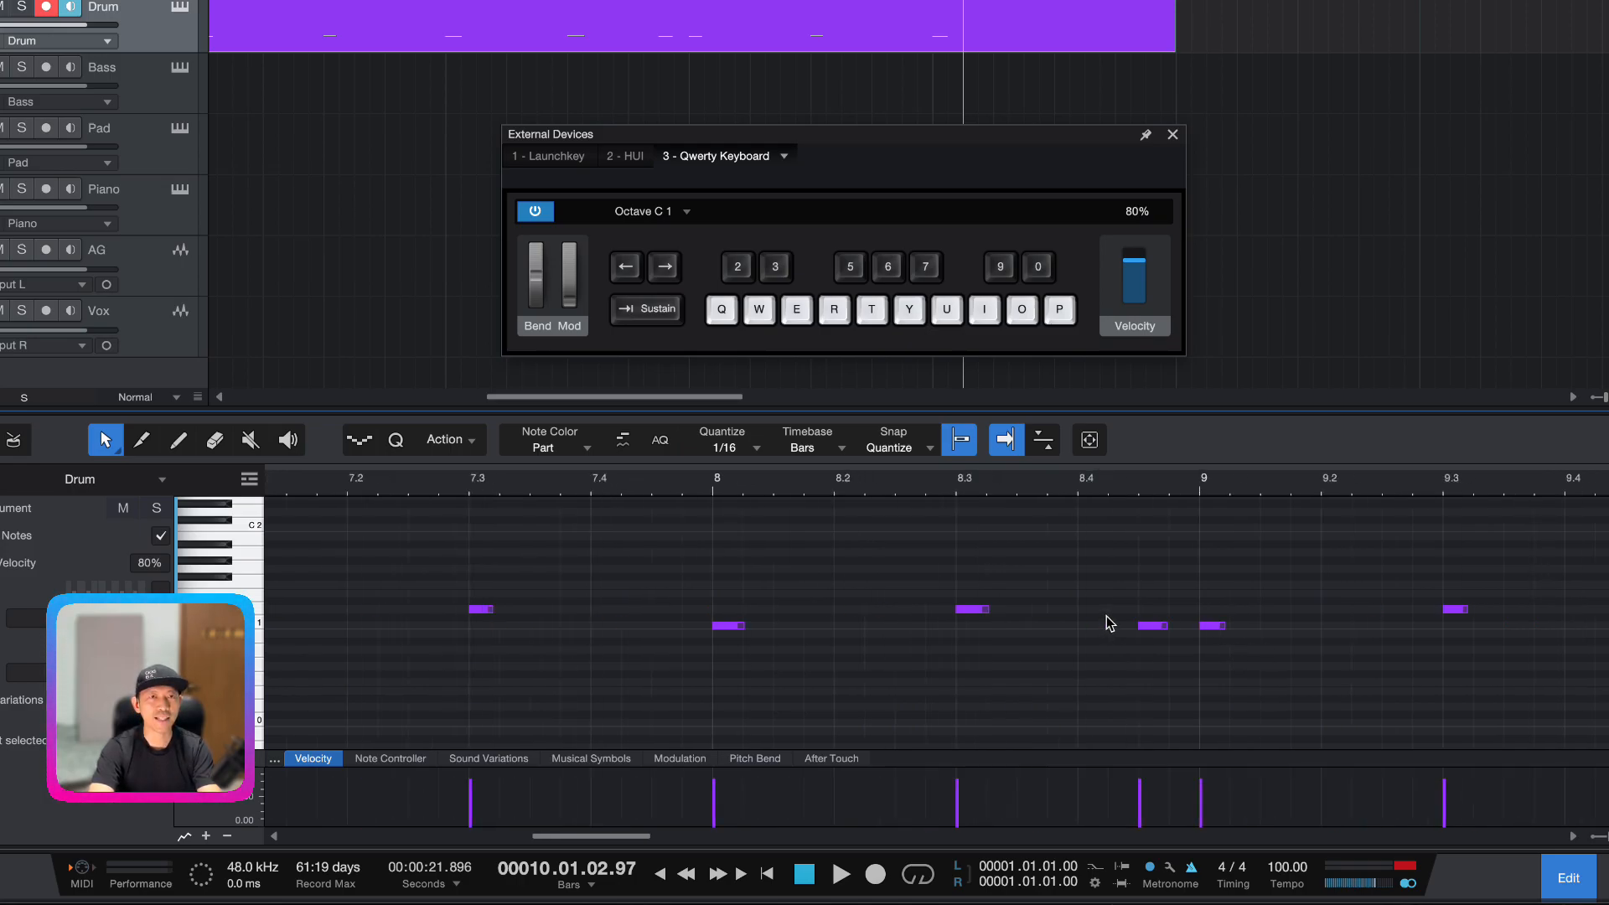
scroll(1109, 623, "left", 1)
scroll(1109, 623, "left", 4)
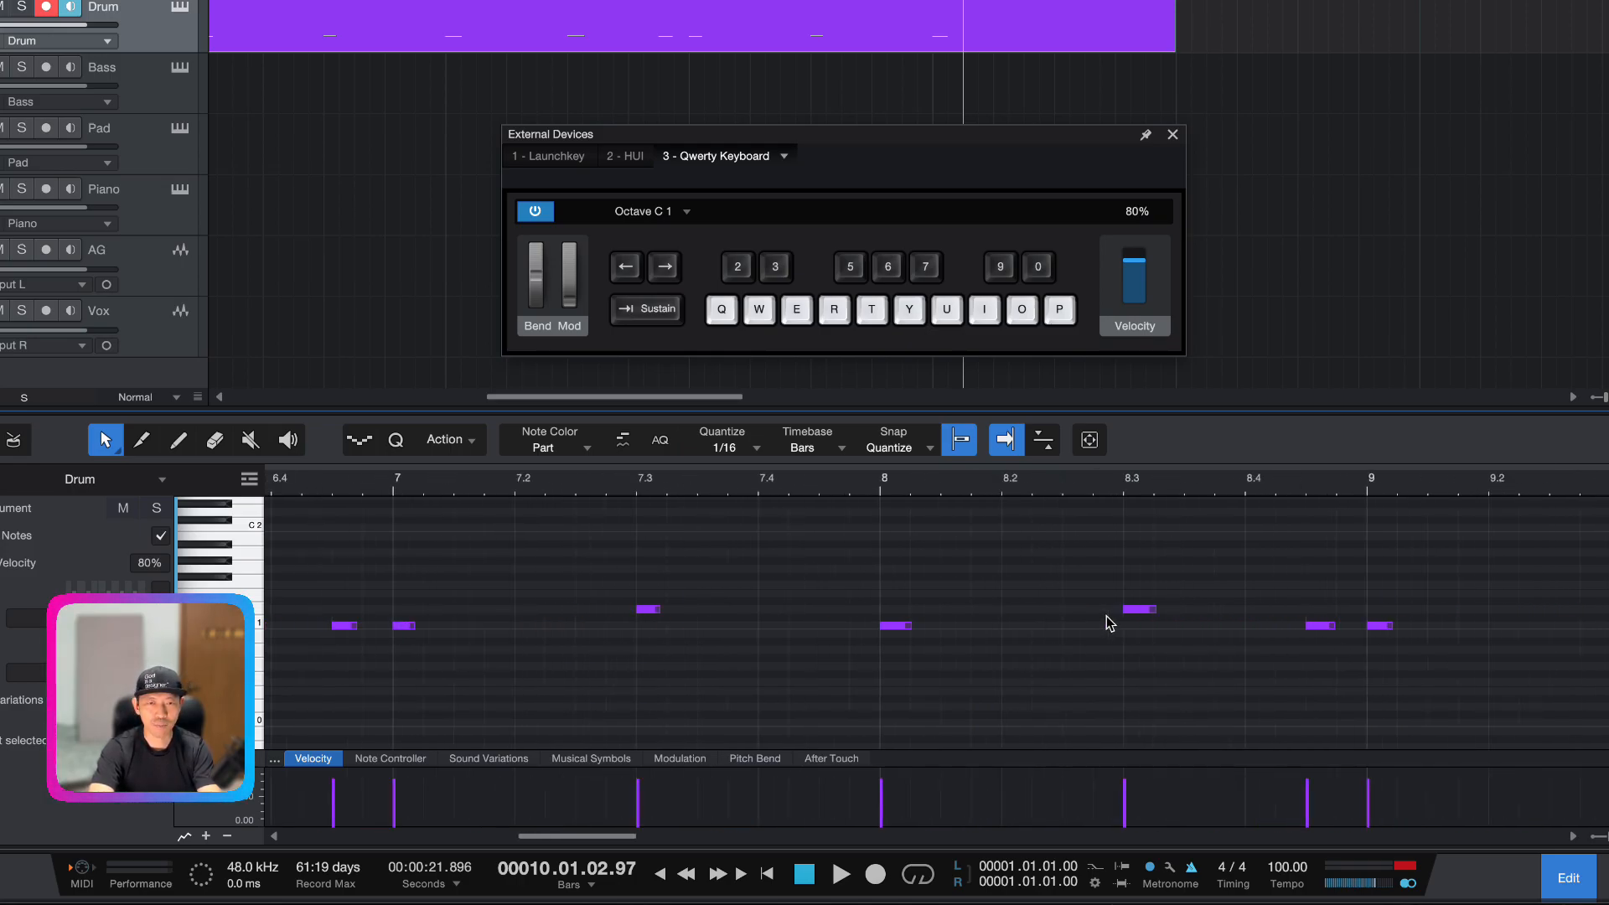
scroll(1109, 624, "left", 3)
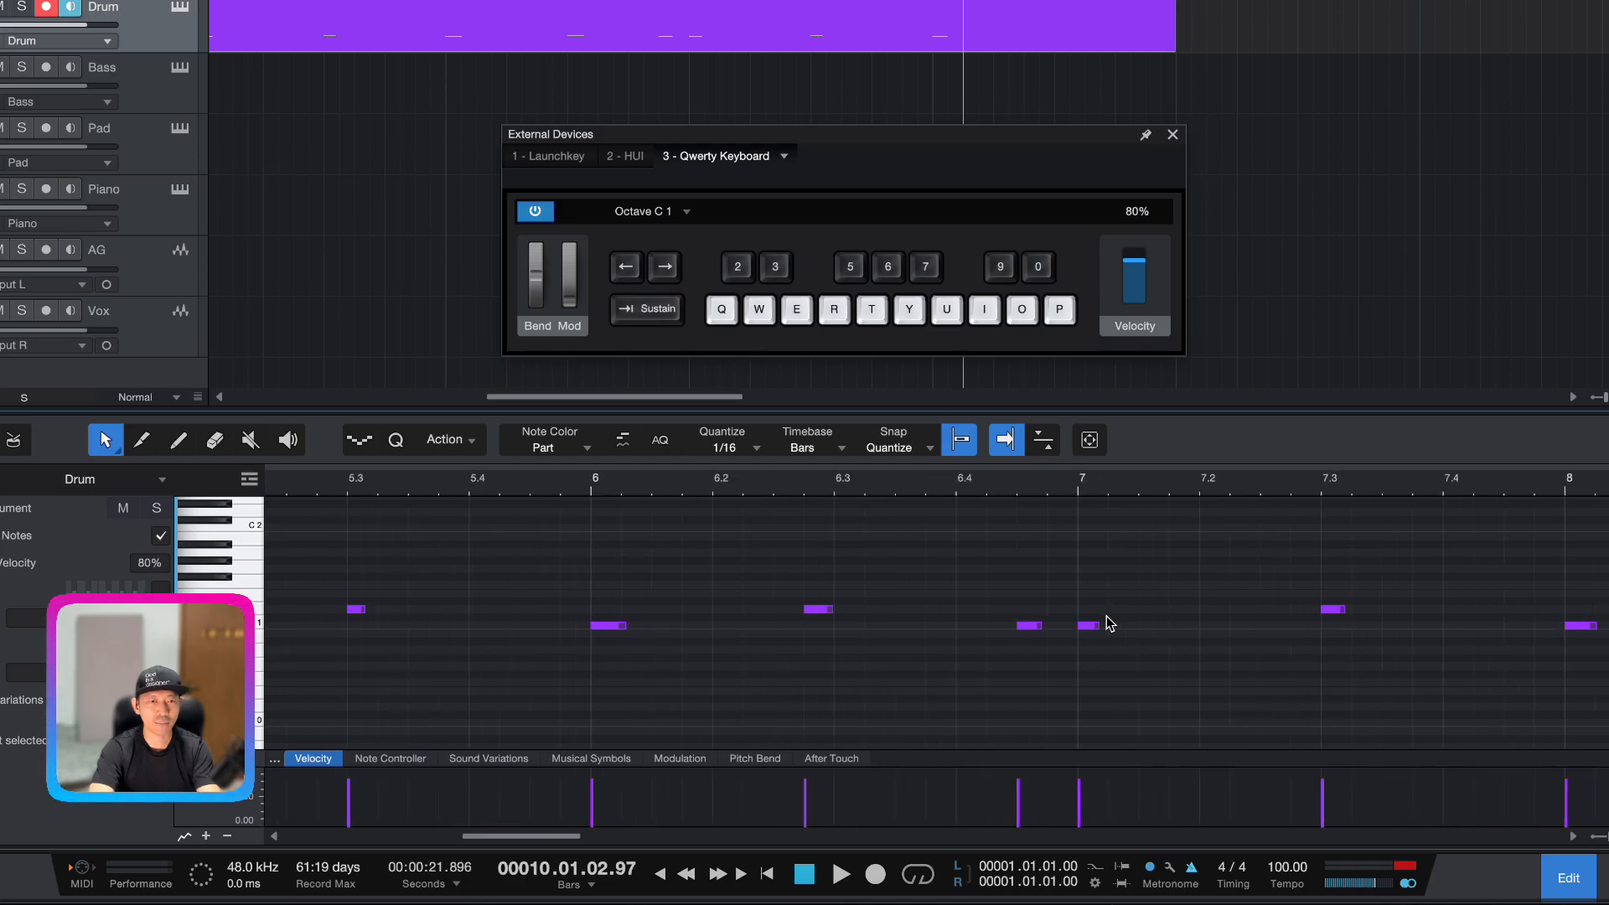
left_click_drag(880, 611, 910, 611)
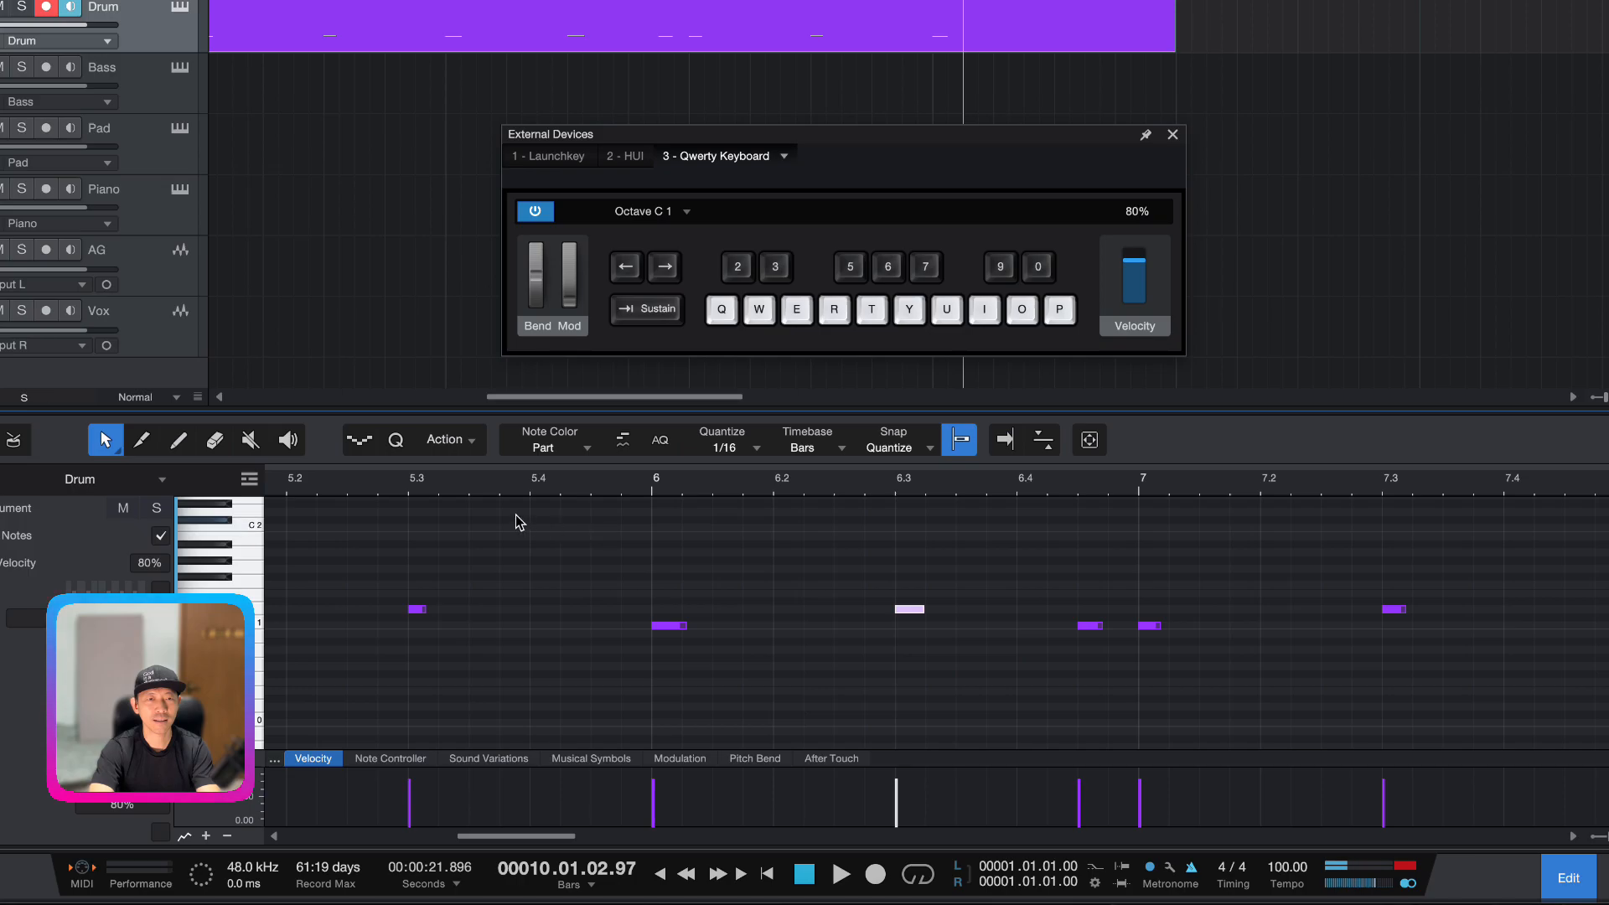
Play back the Drum part from just before 5.4 to about bar 9.3 to check the layered pattern
left_click(506, 489)
key("space")
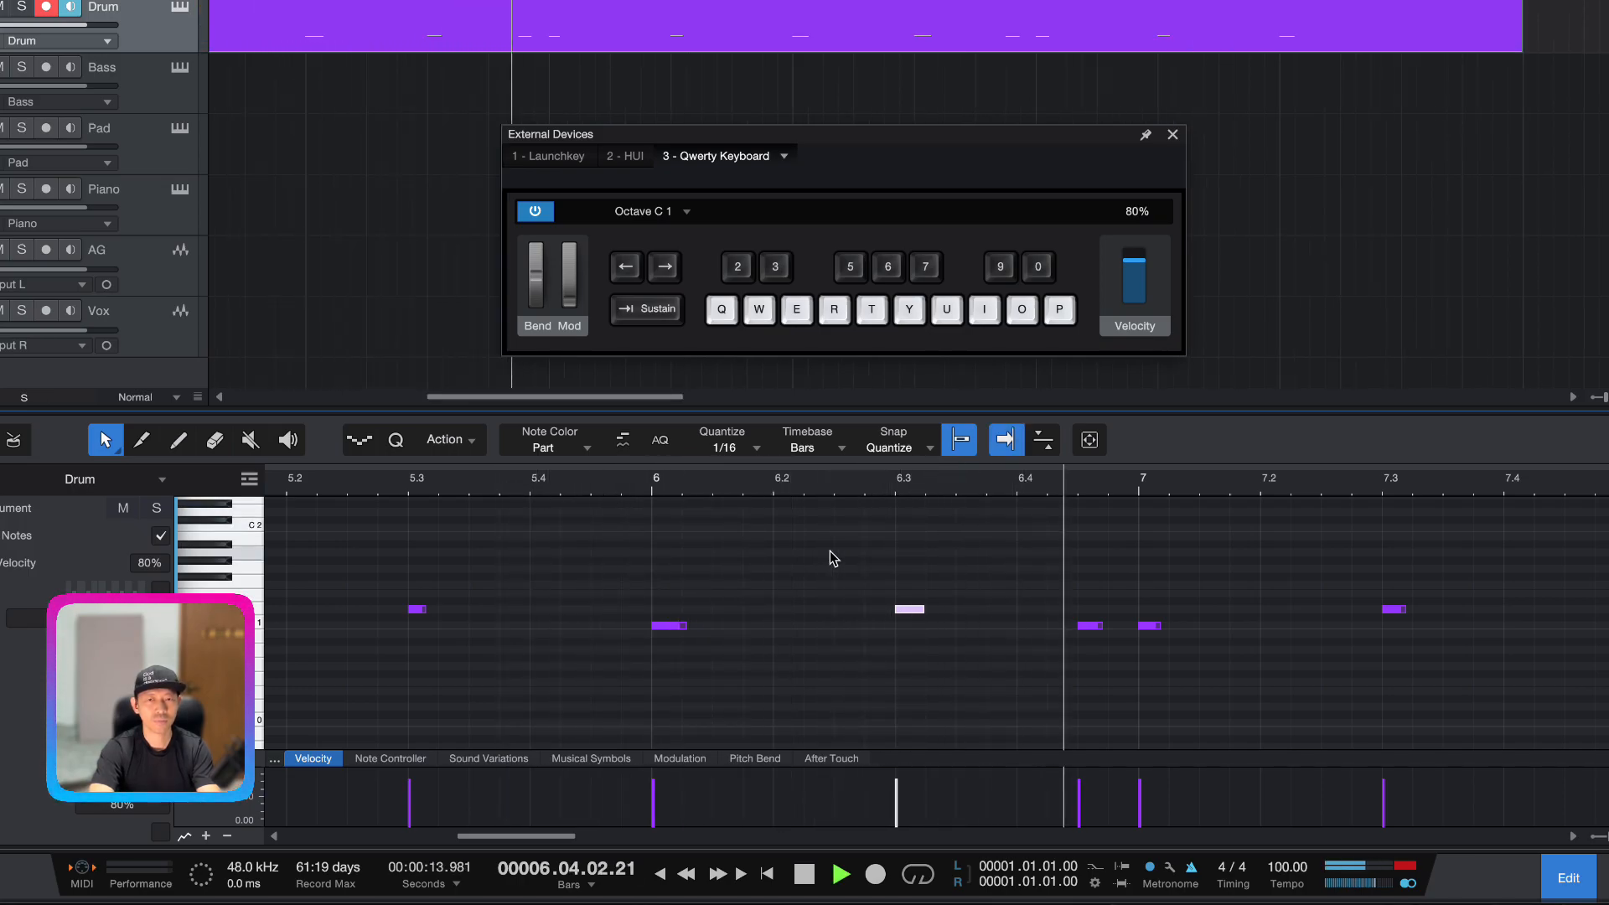
key("f")
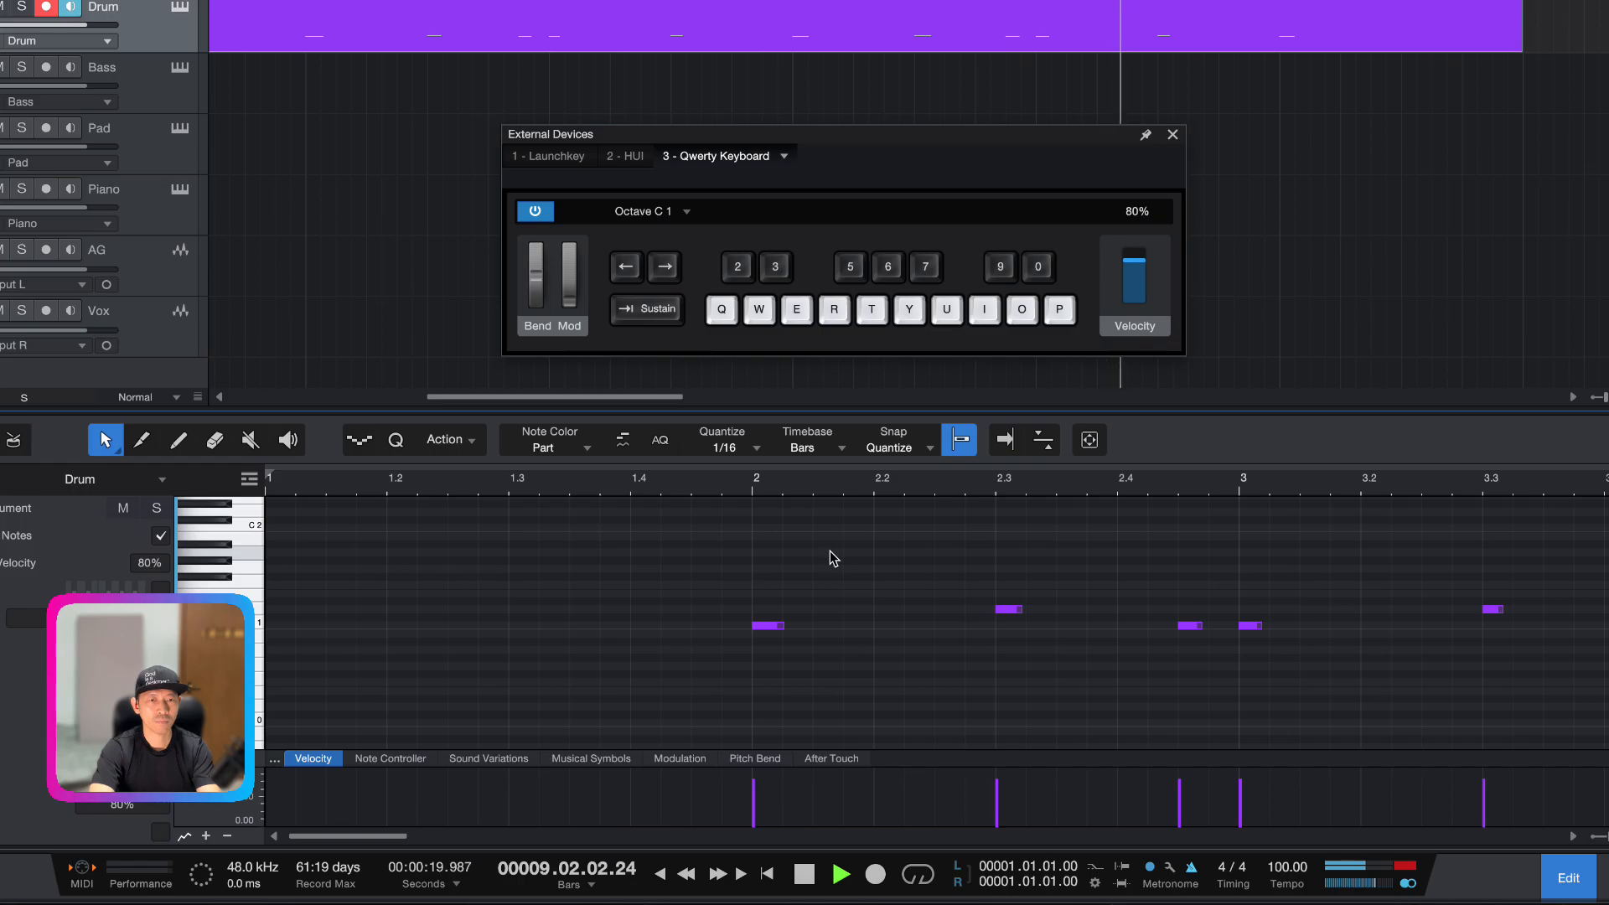
key("f")
key("space")
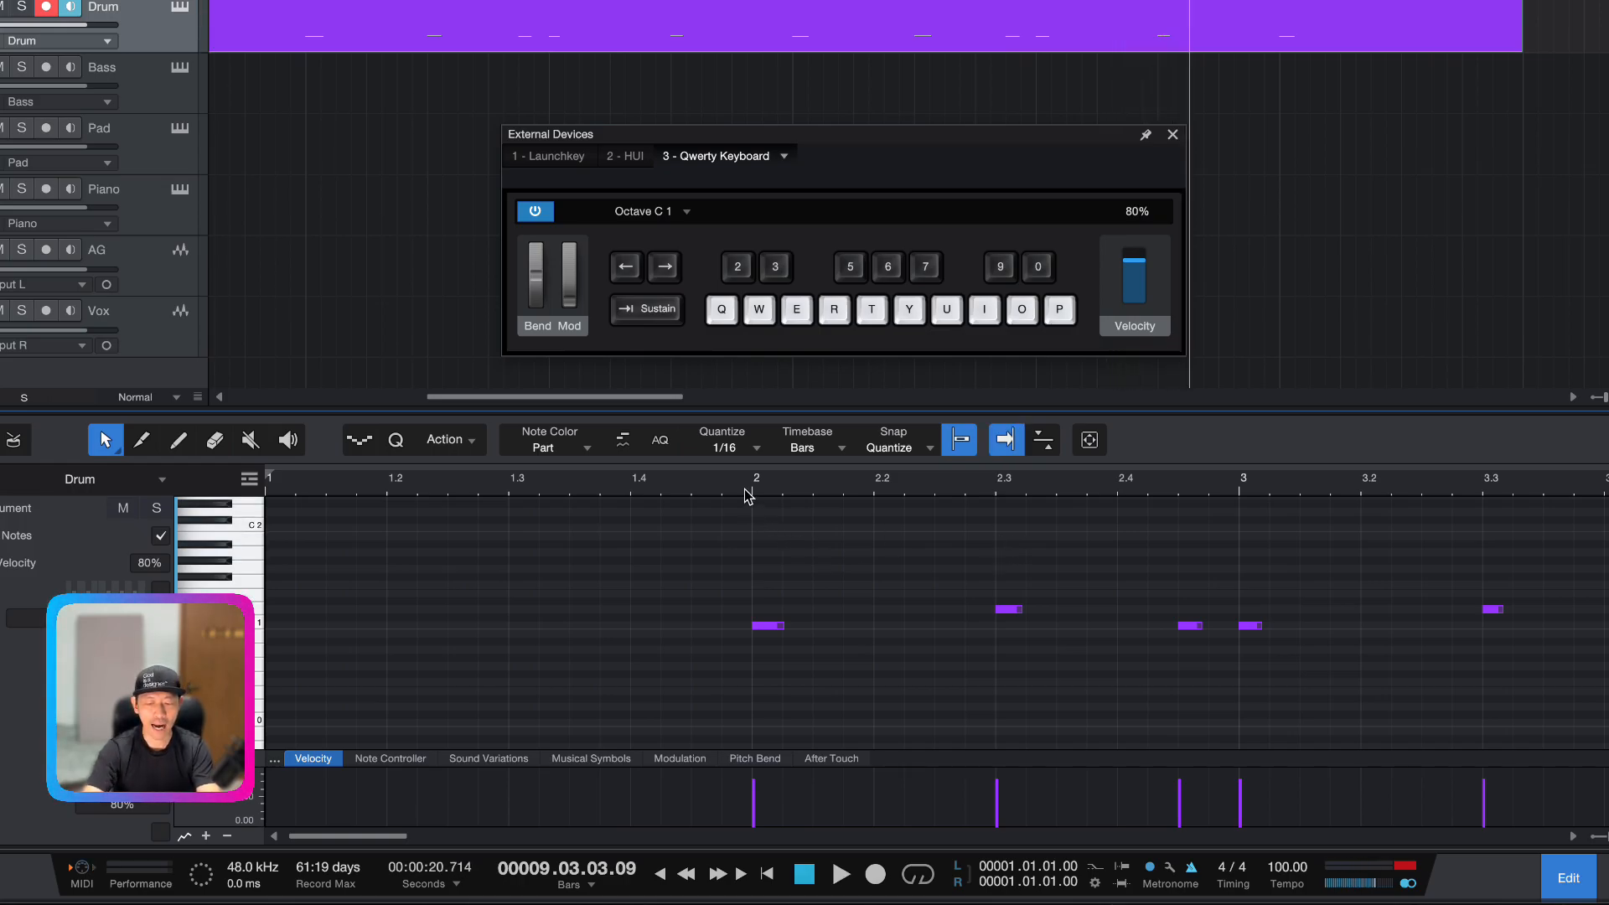
Return to the song start and audition the D 1, E 1, F 1 and A 1 drum sounds on the Qwerty Keyboard
key("comma")
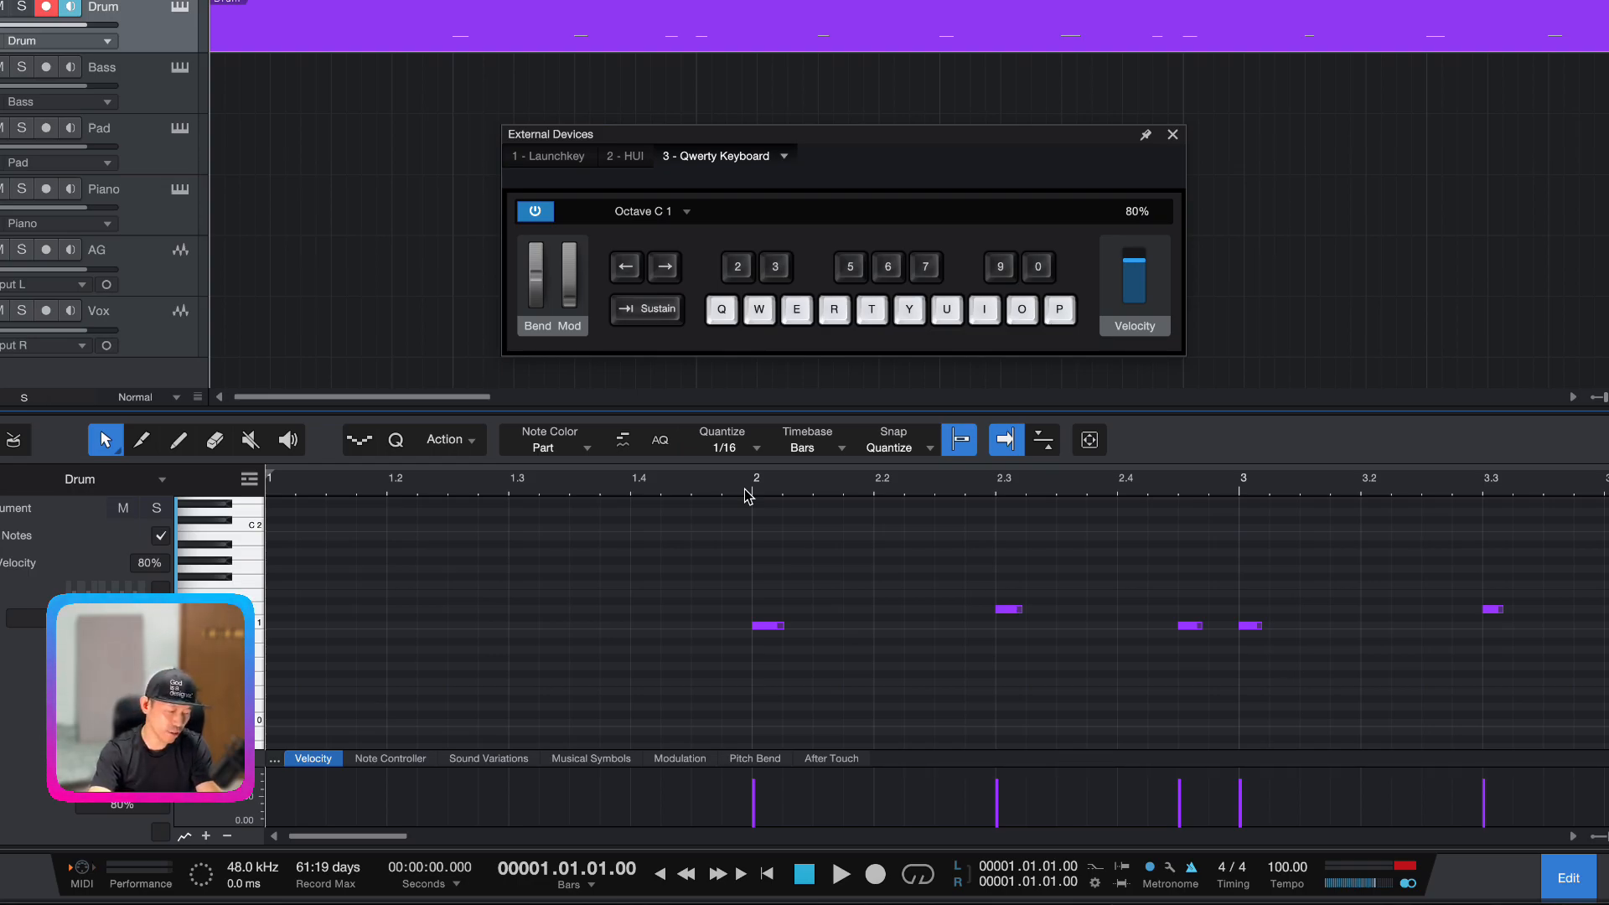
key("w")
key("e")
key("r")
key("y")
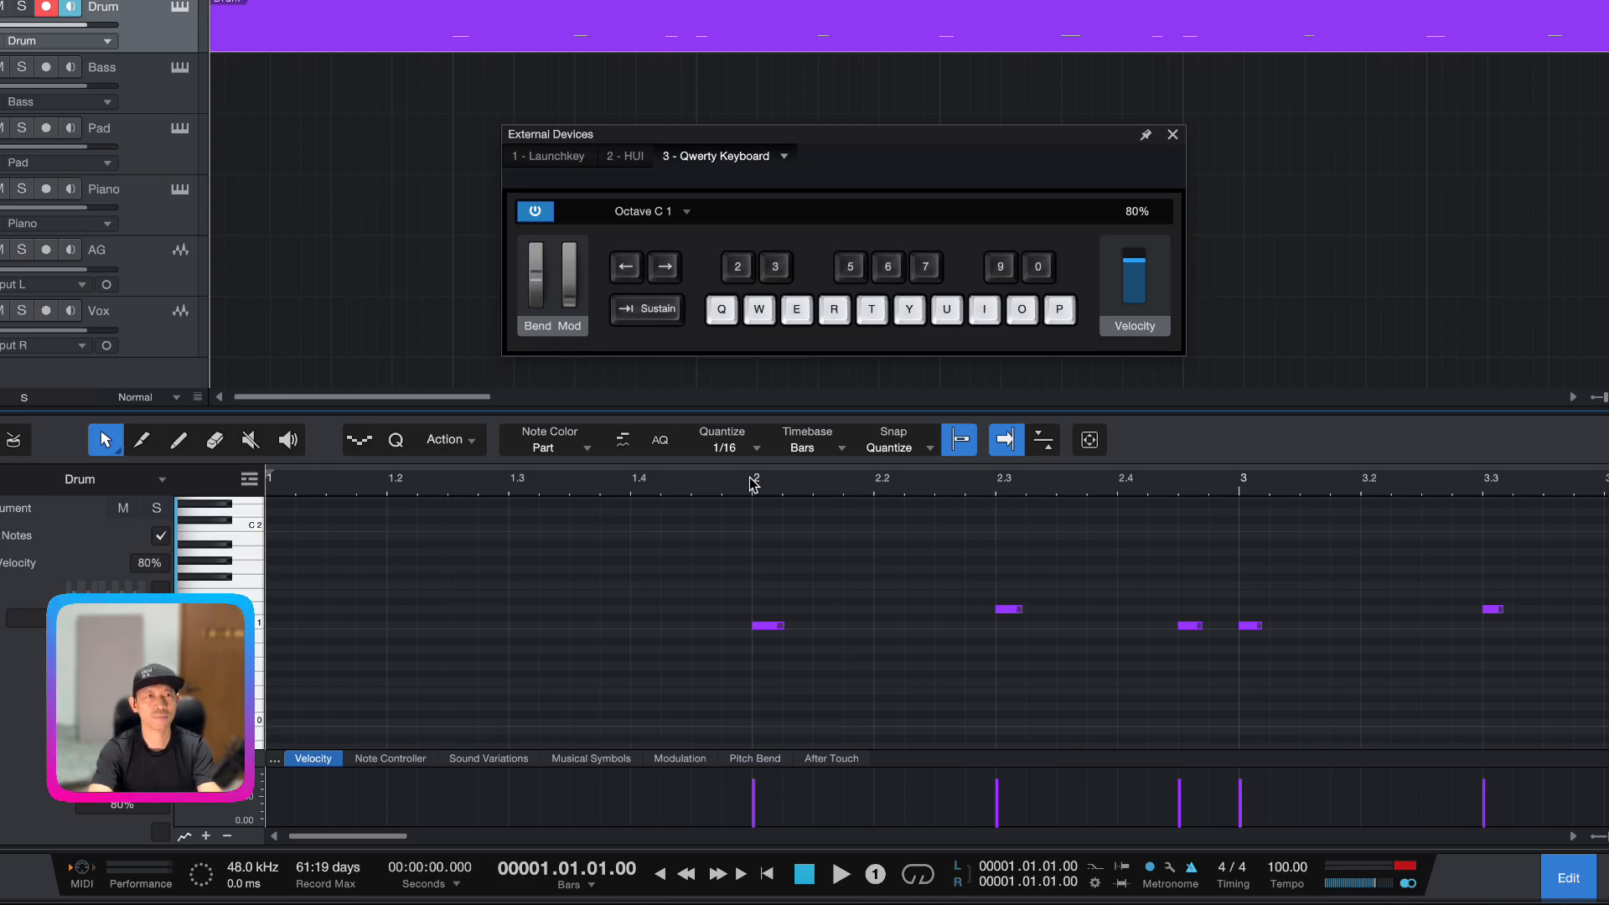
Record F# 1 hits on every beat from bar 2 to the start of bar 10 over the Drum part, starting from the song start
key("KP_Multiply")
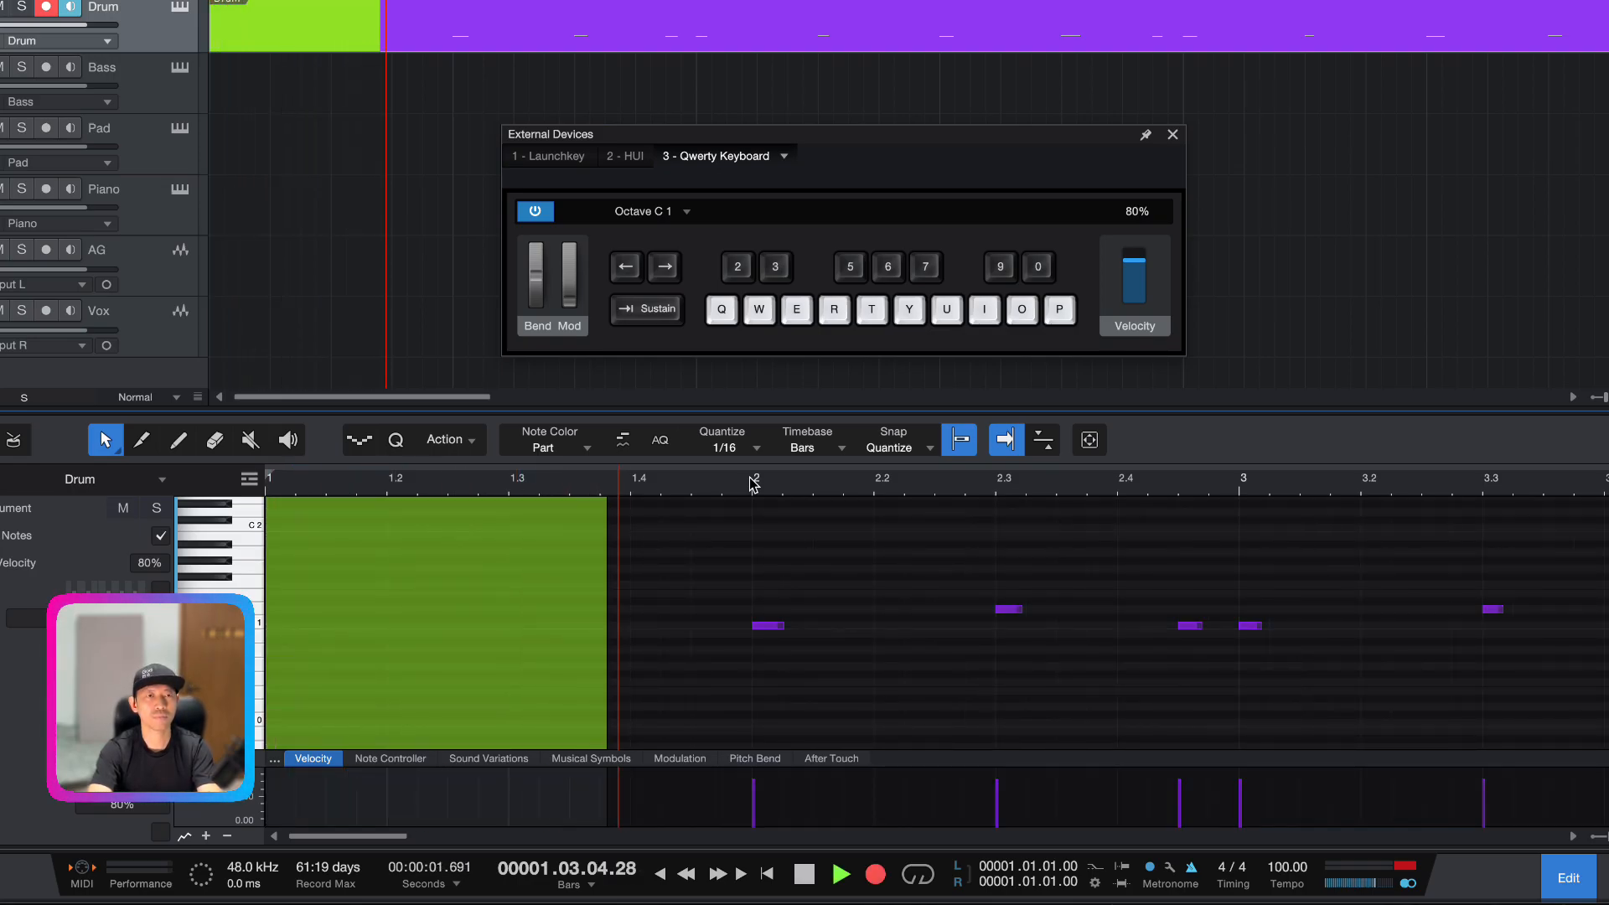
key("5")
key("5")
key("5")
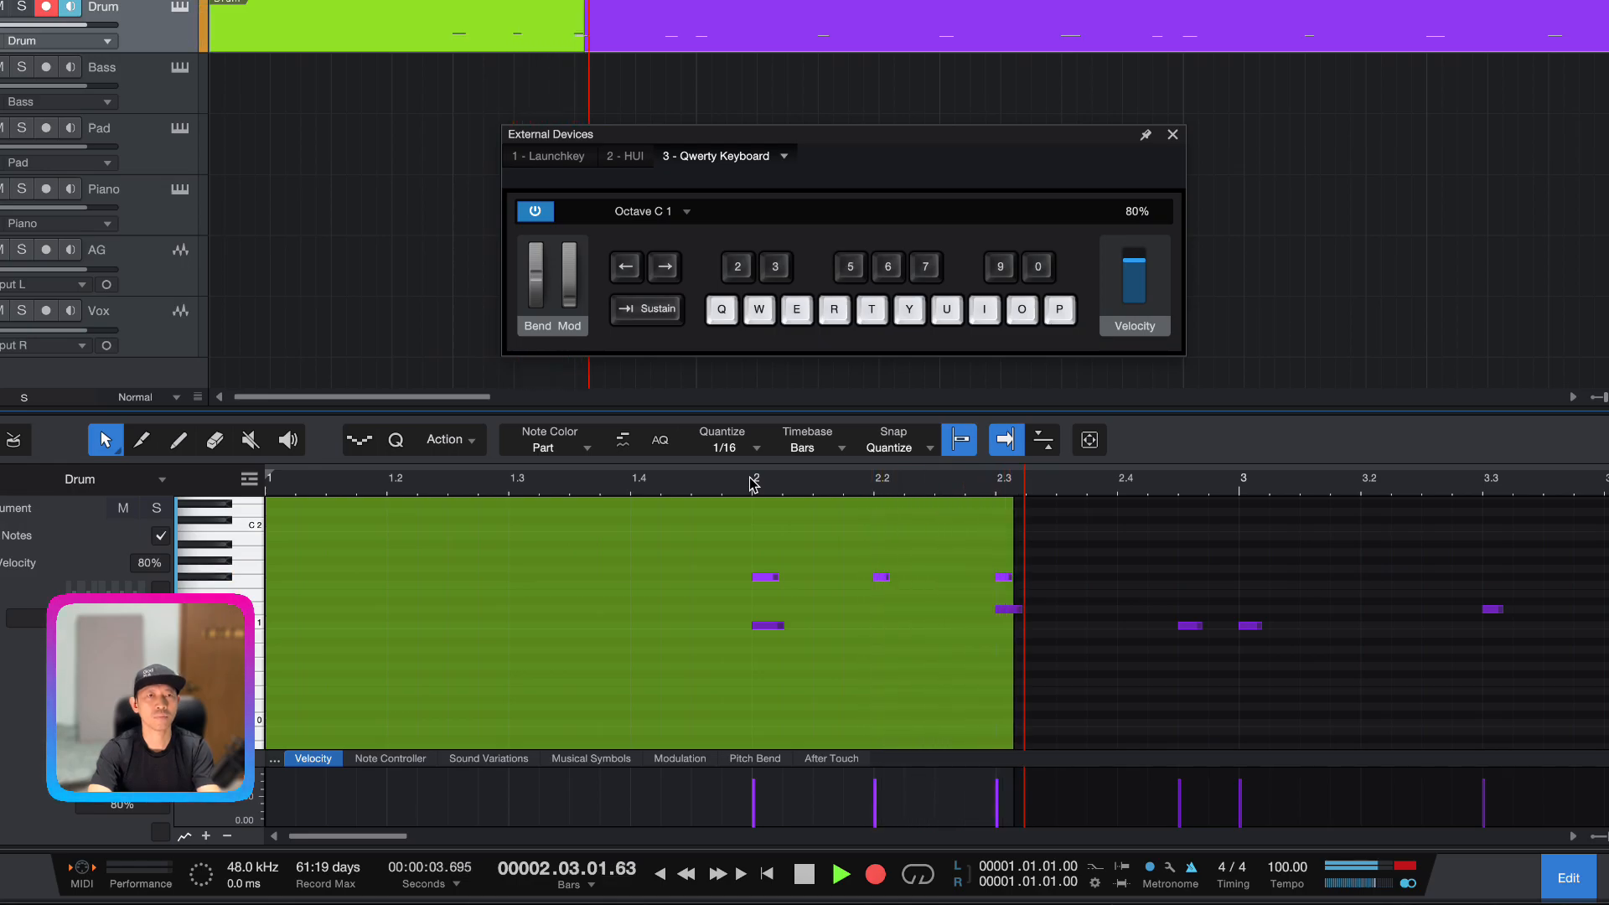
key("5")
key("5")
key("5")
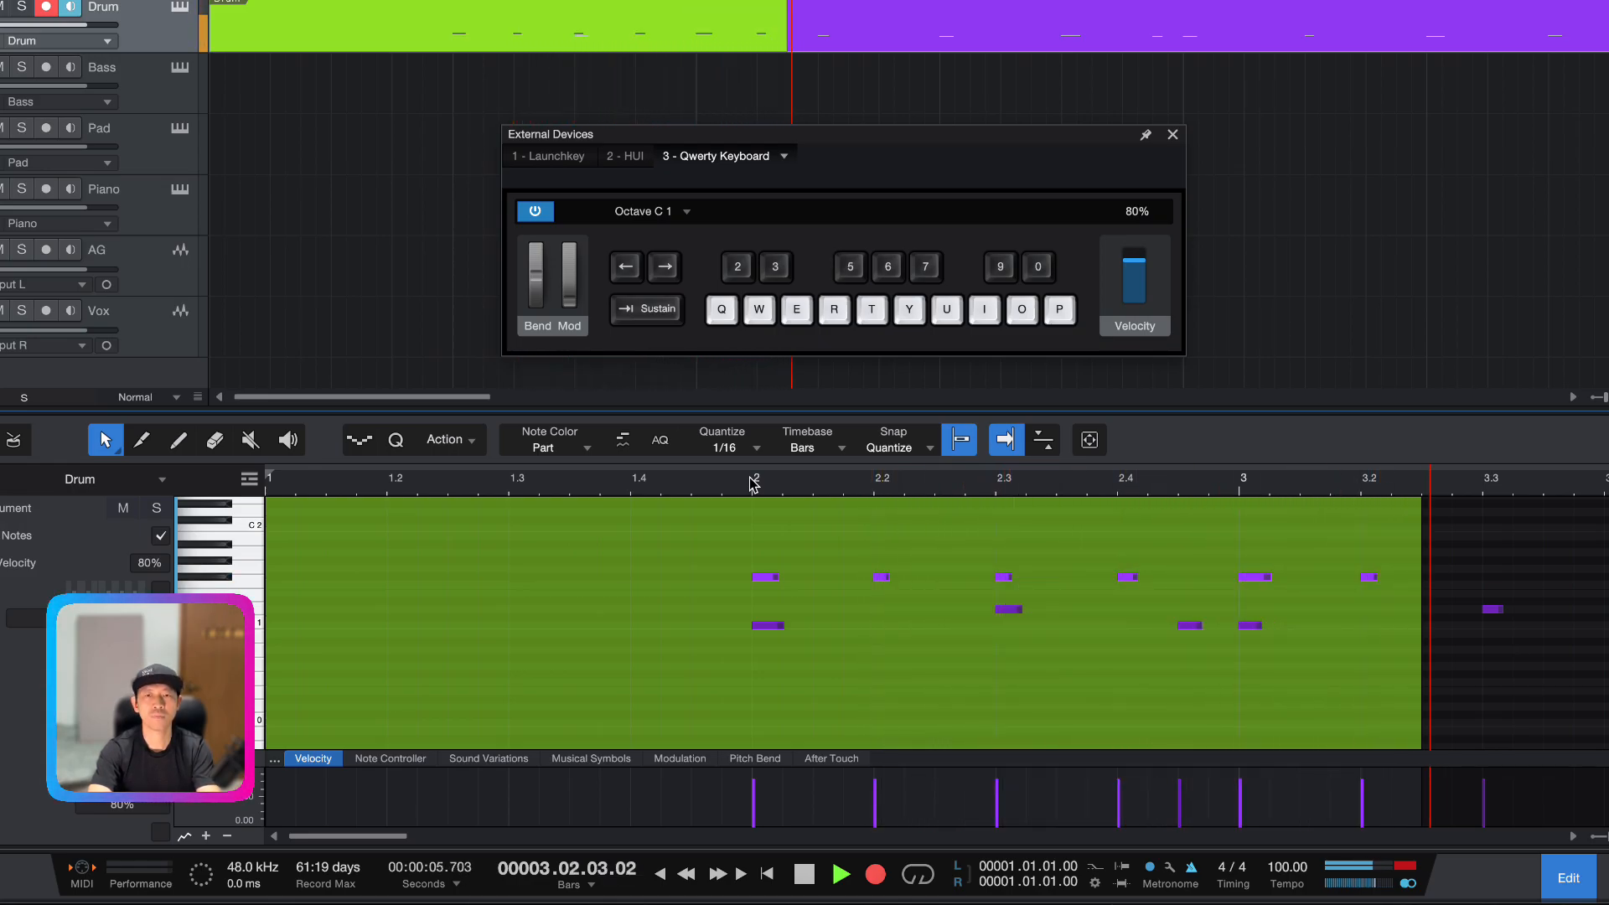
key("5")
key("5")
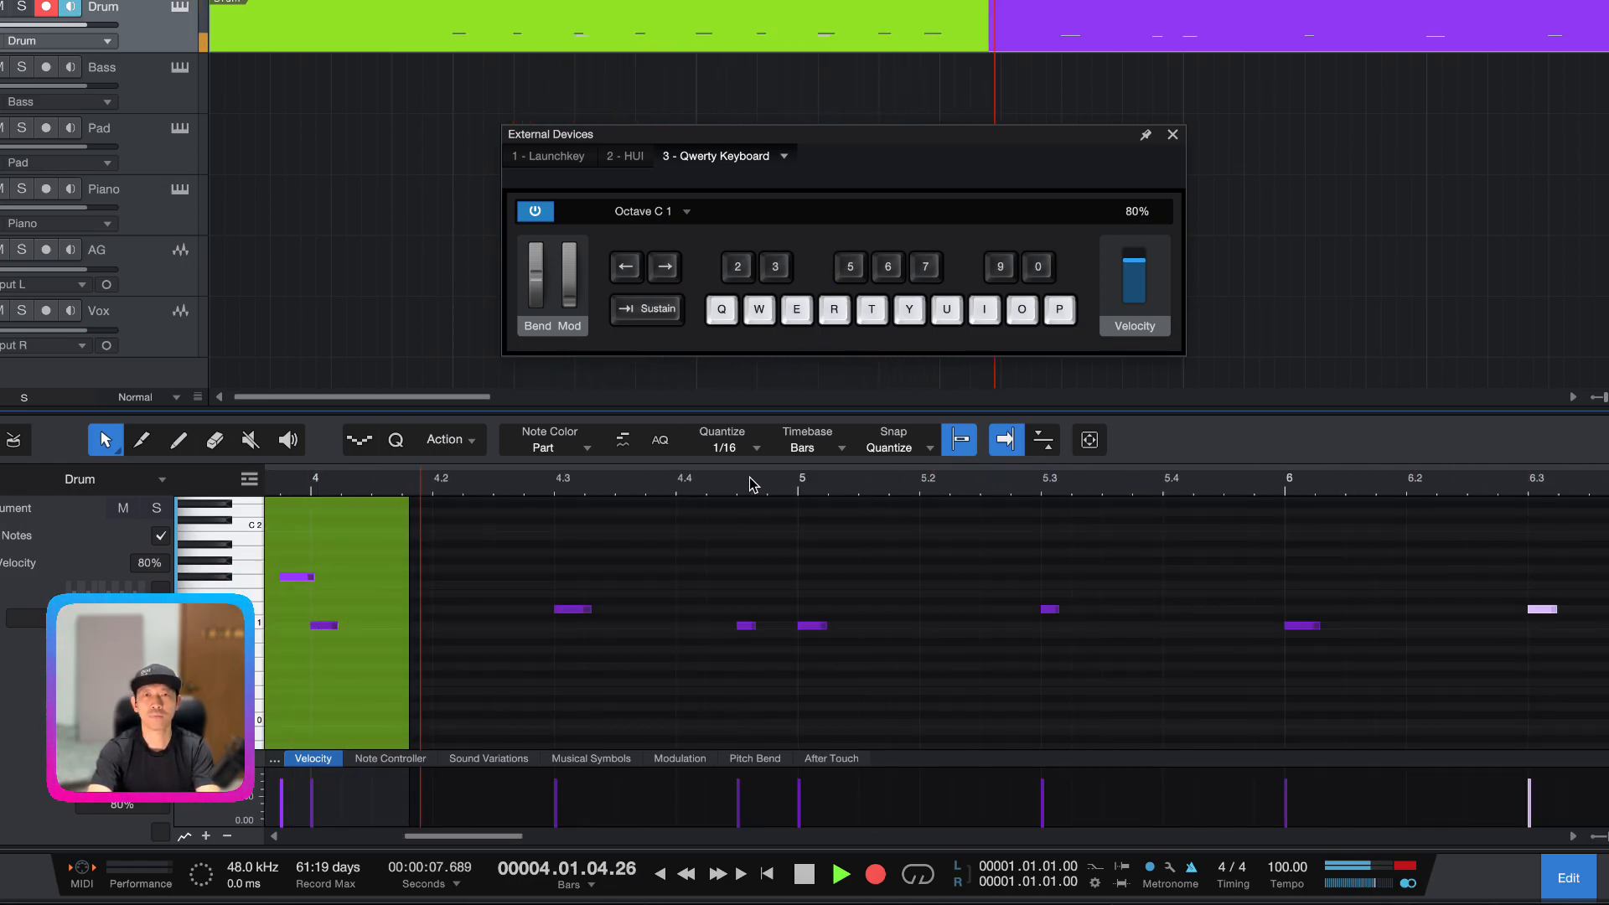
key("5")
key("5")
key("5")
key("5")
key("5")
key("5")
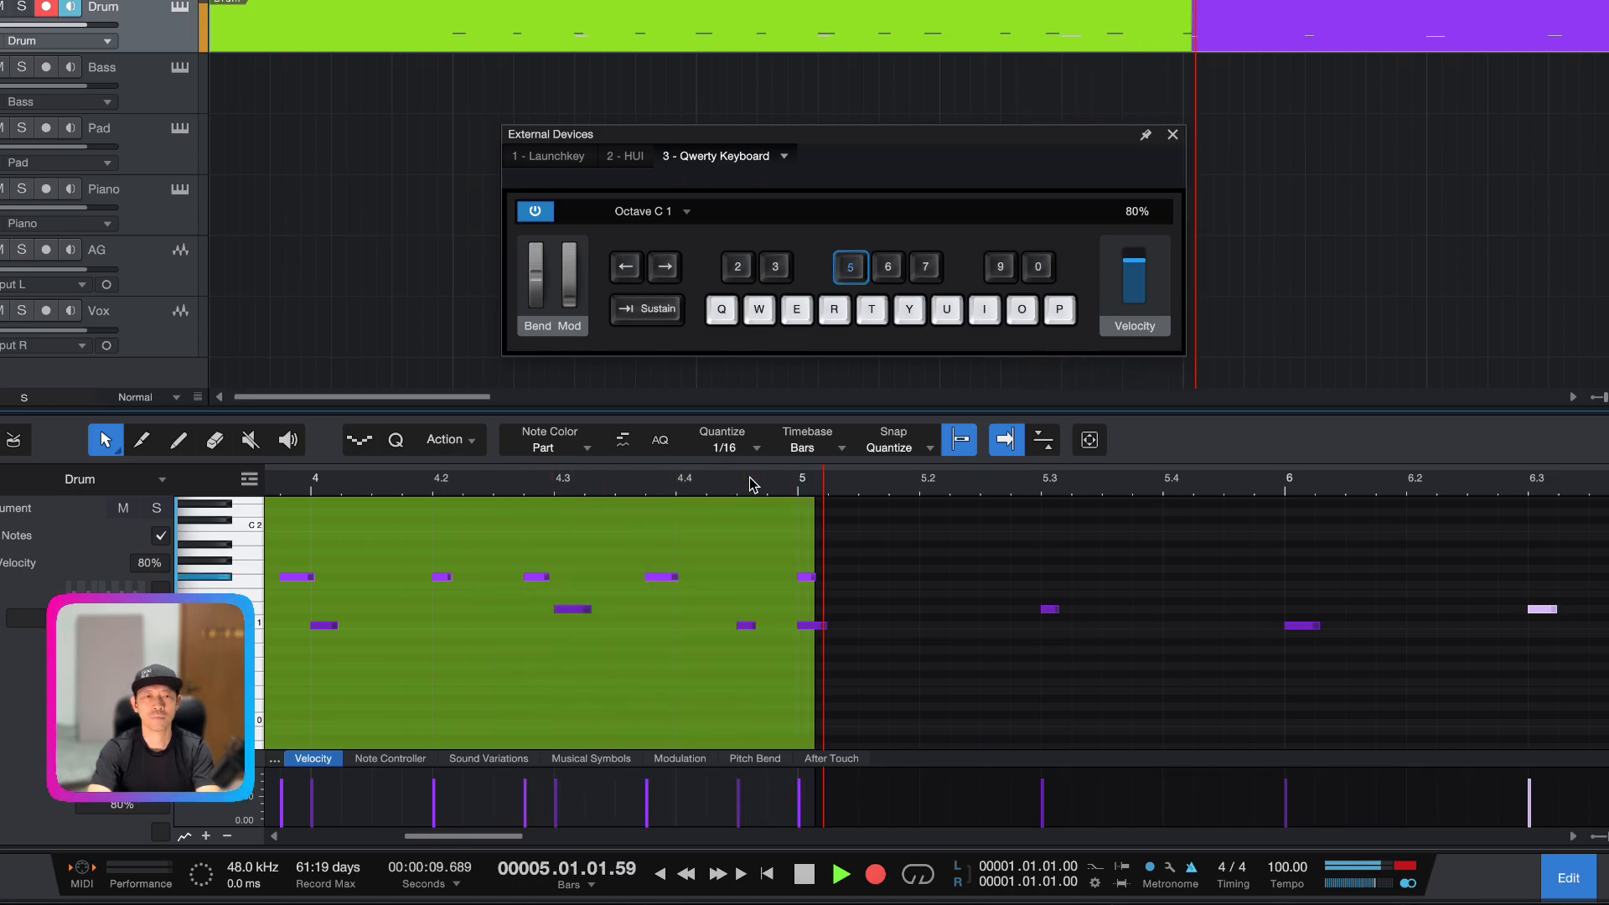
key("5")
key("5")
key("5")
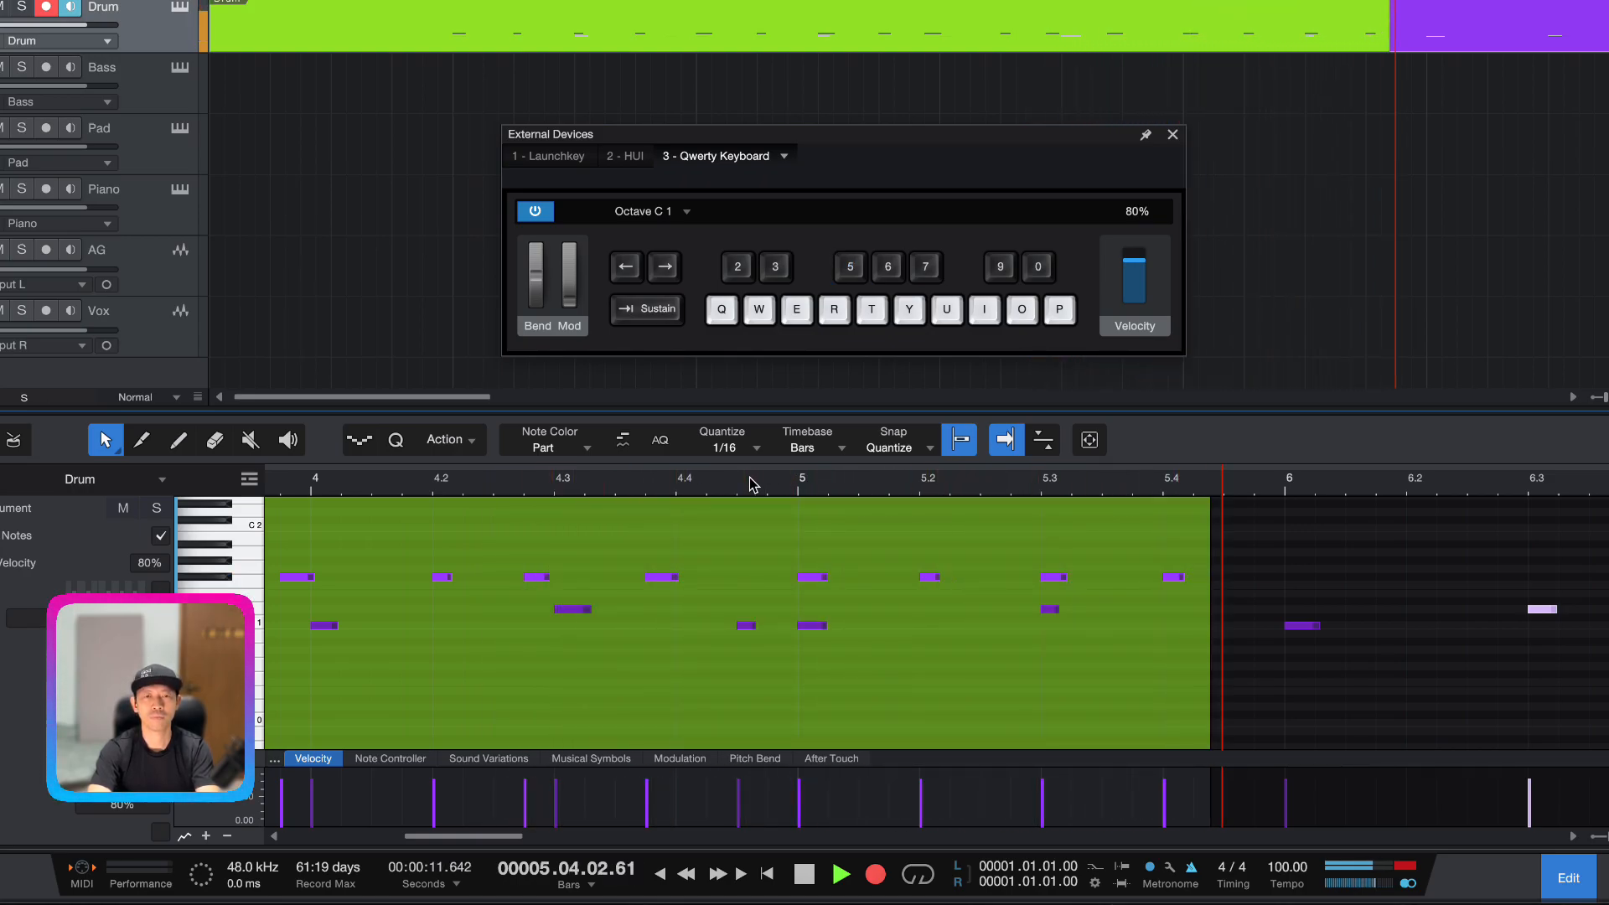
key("5")
key("5")
key("5")
key("5")
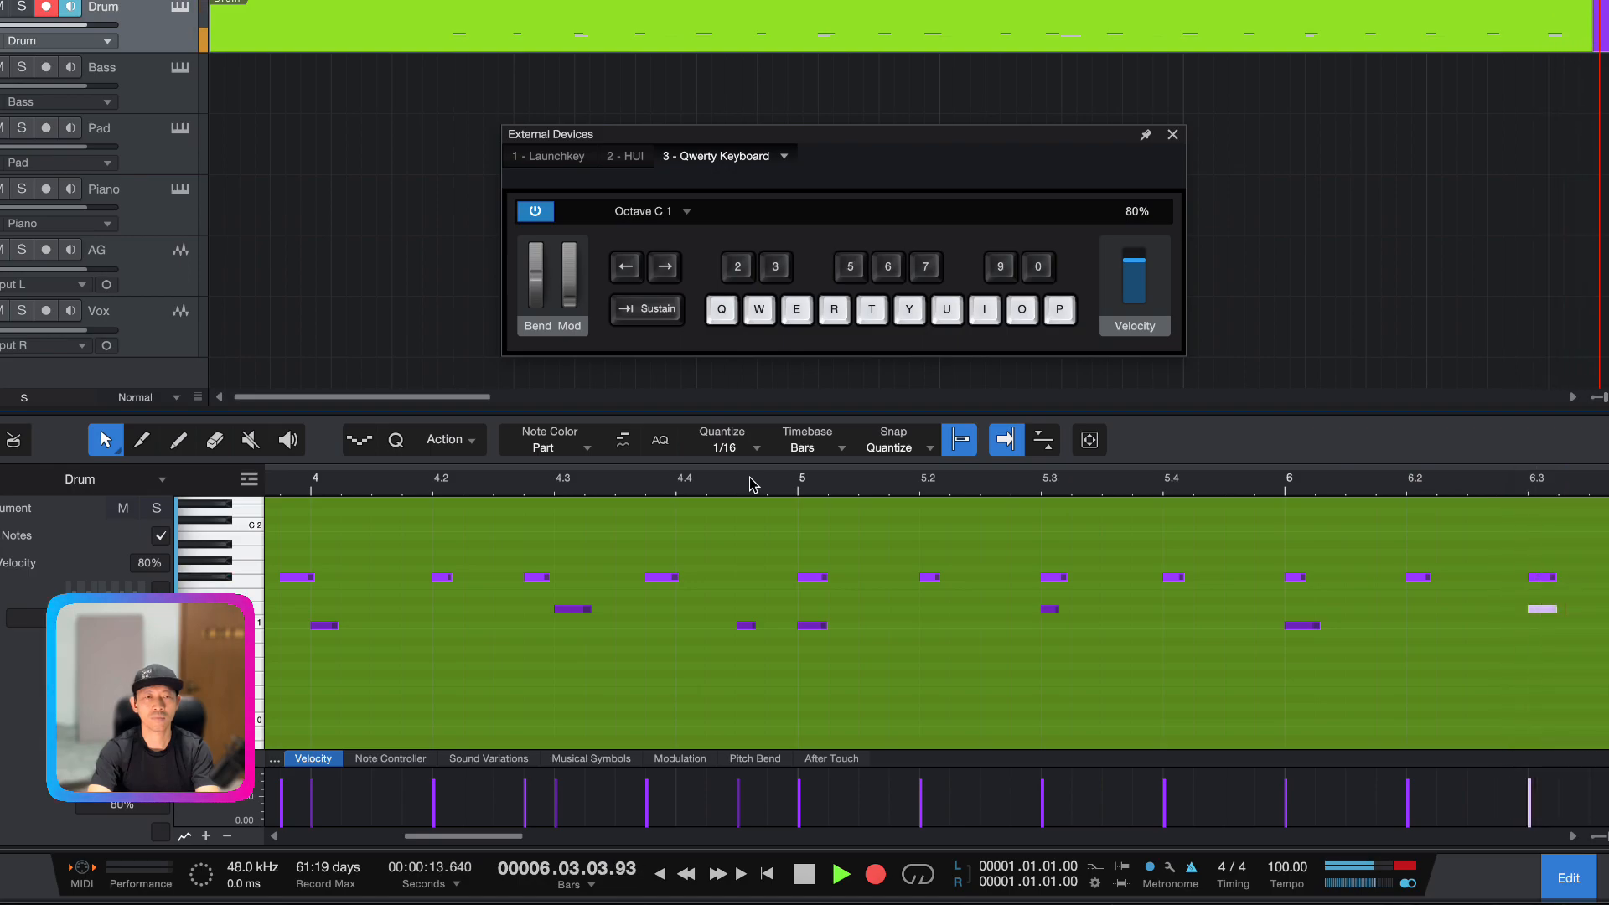
key("5")
key("5")
key("5")
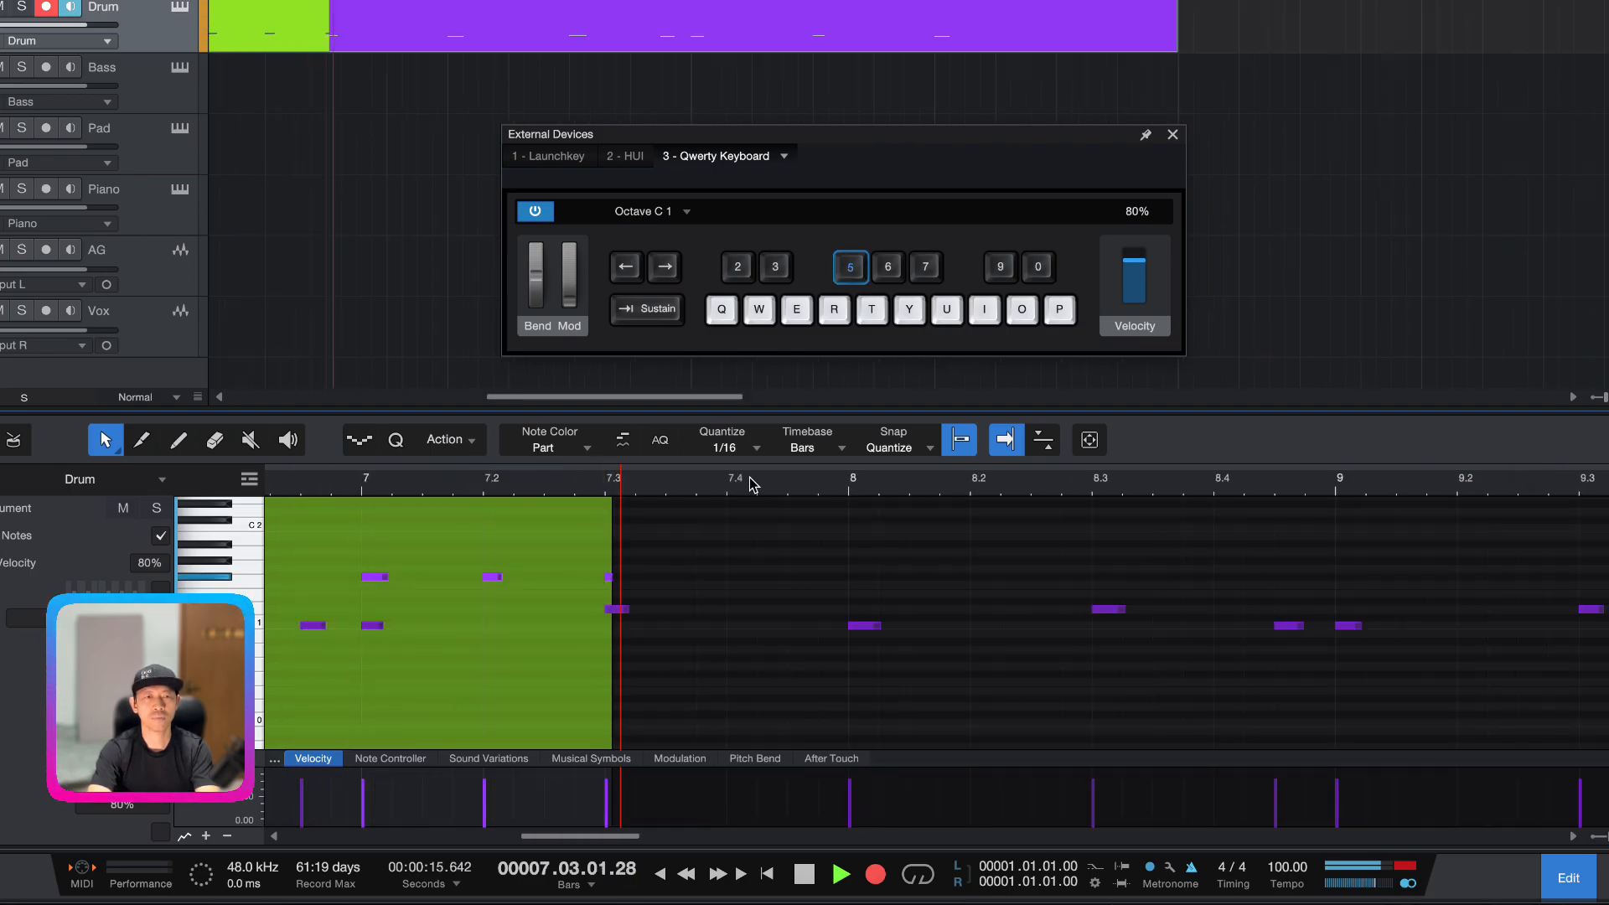
key("5")
key("5")
key("5")
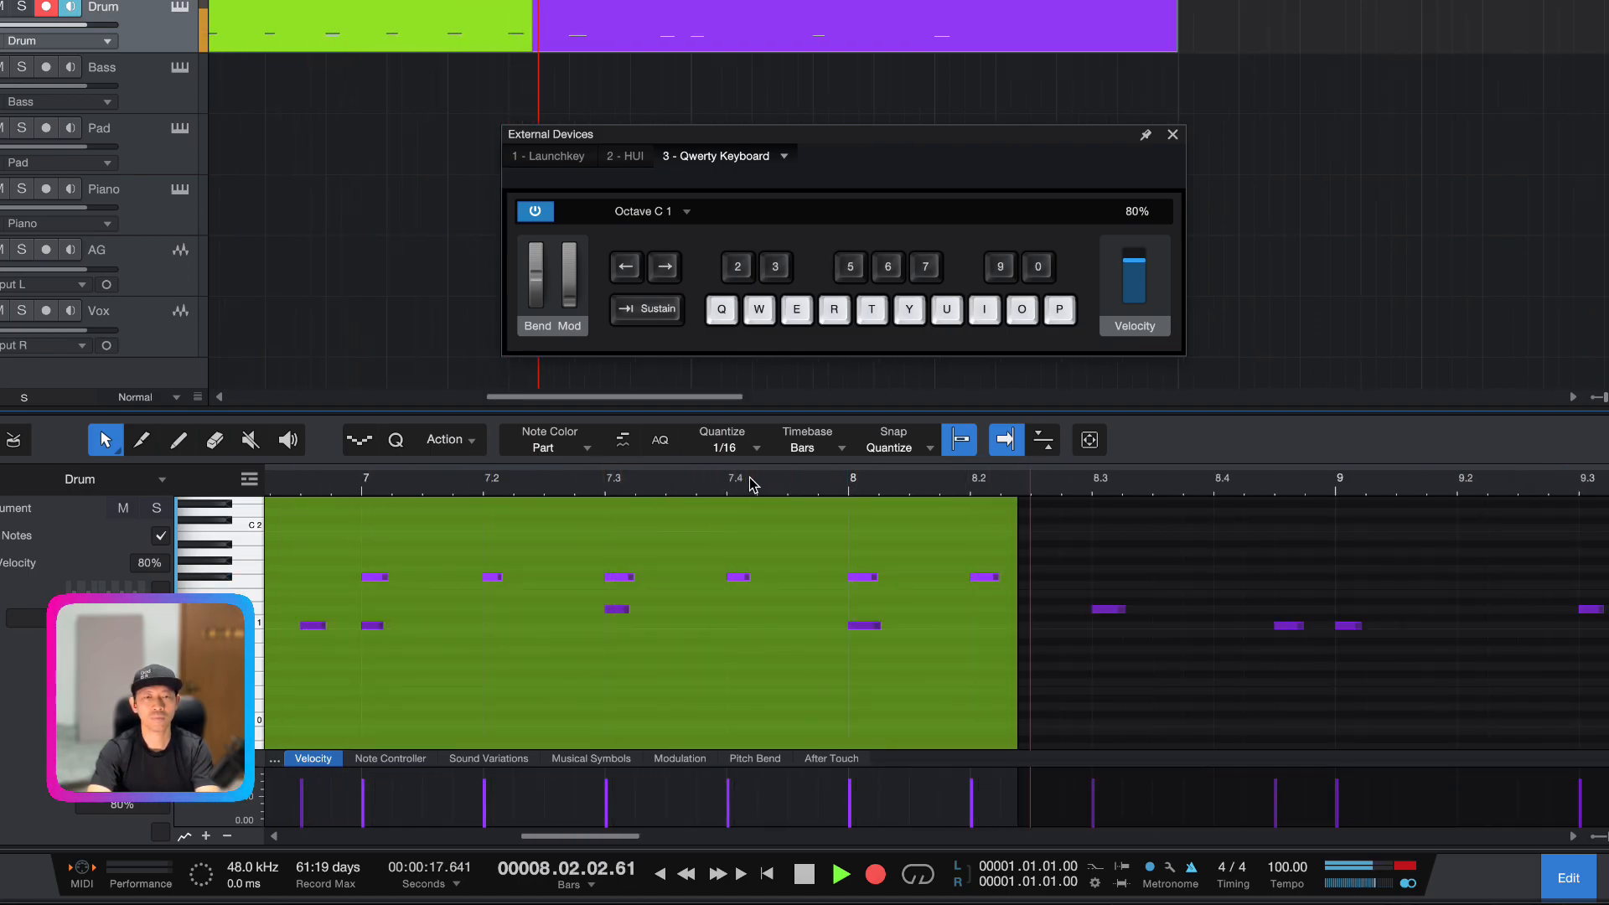
key("5")
key("5")
key("5")
key("5")
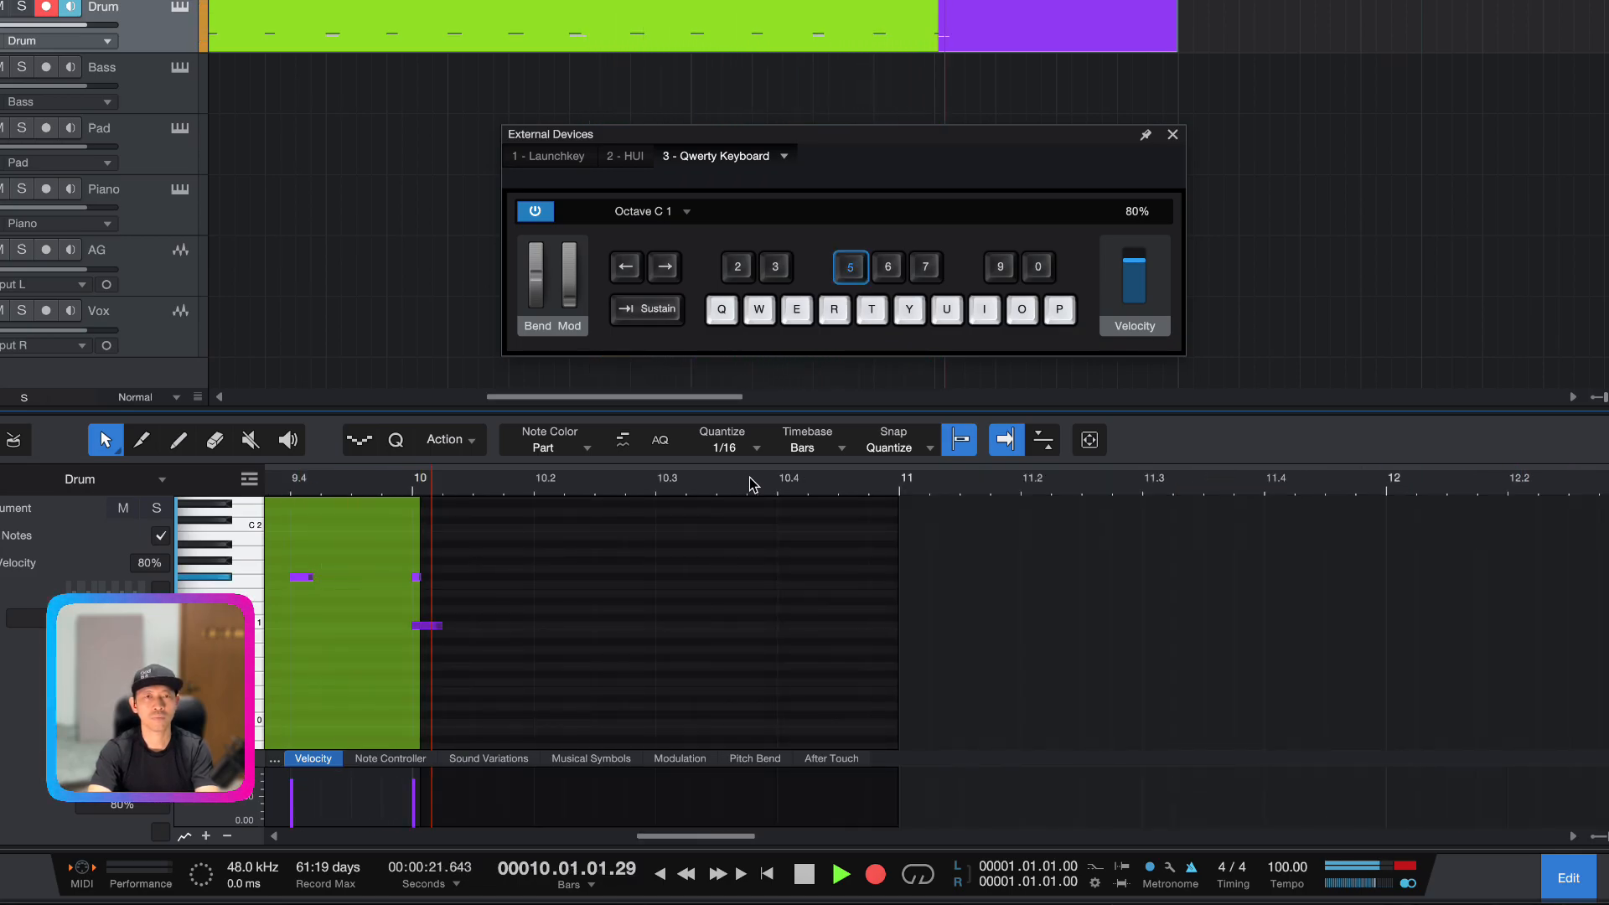
key("space")
Check the newly recorded F# 1 notes from bar 10 back to bar 4 and move the two early ones in bar 4 onto 4.3 and 4.4
scroll(720, 619, "left", 10)
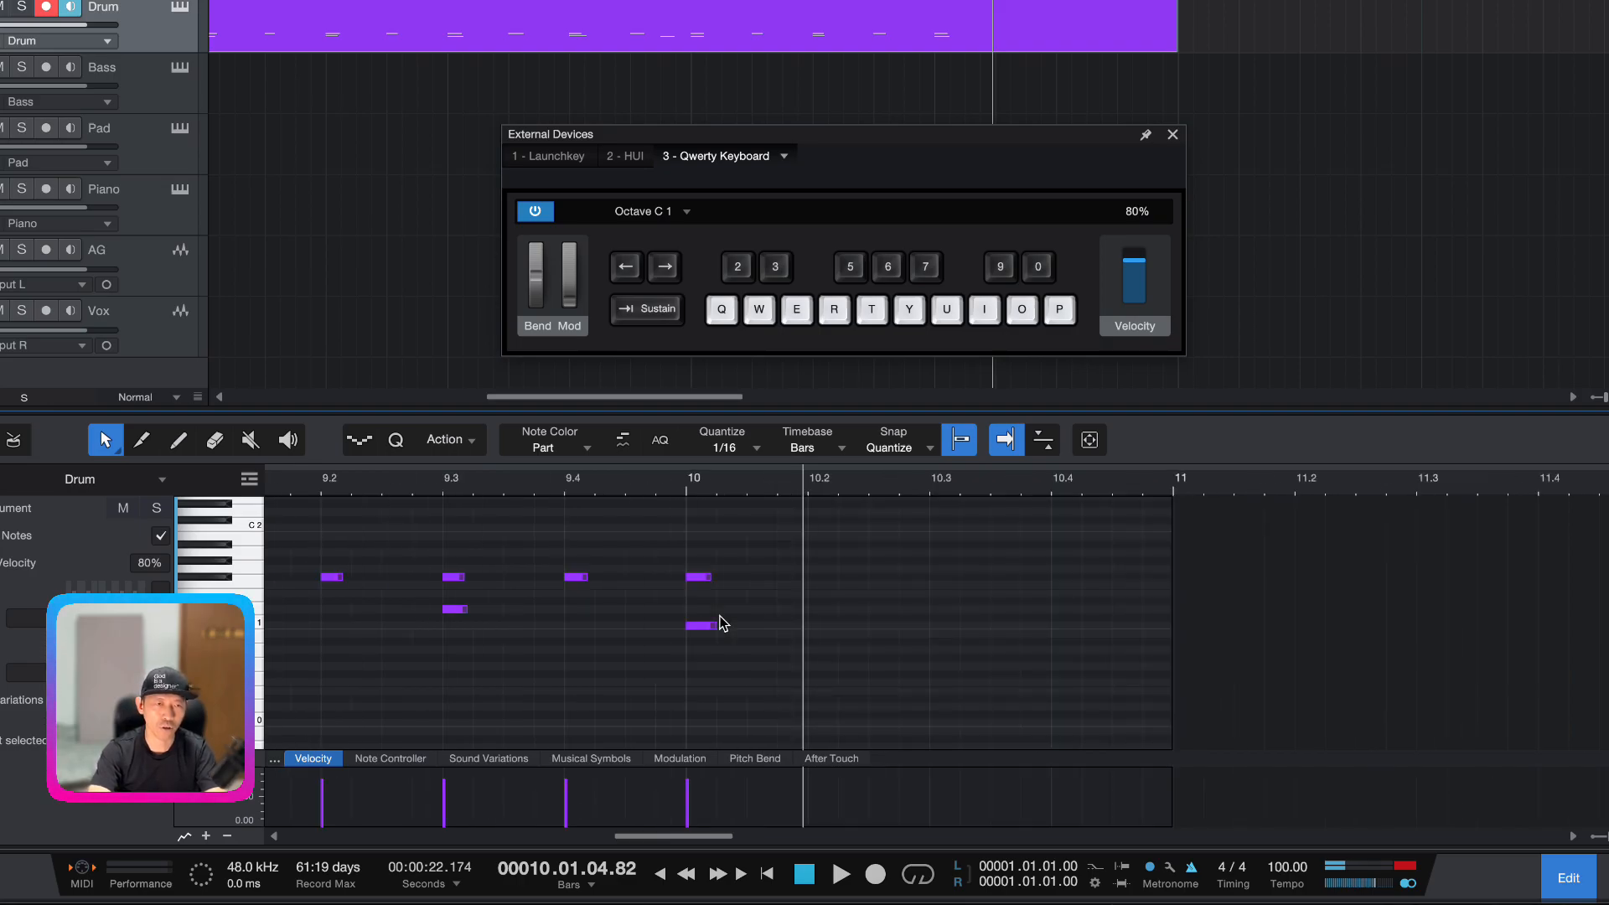
scroll(922, 570, "left", 10)
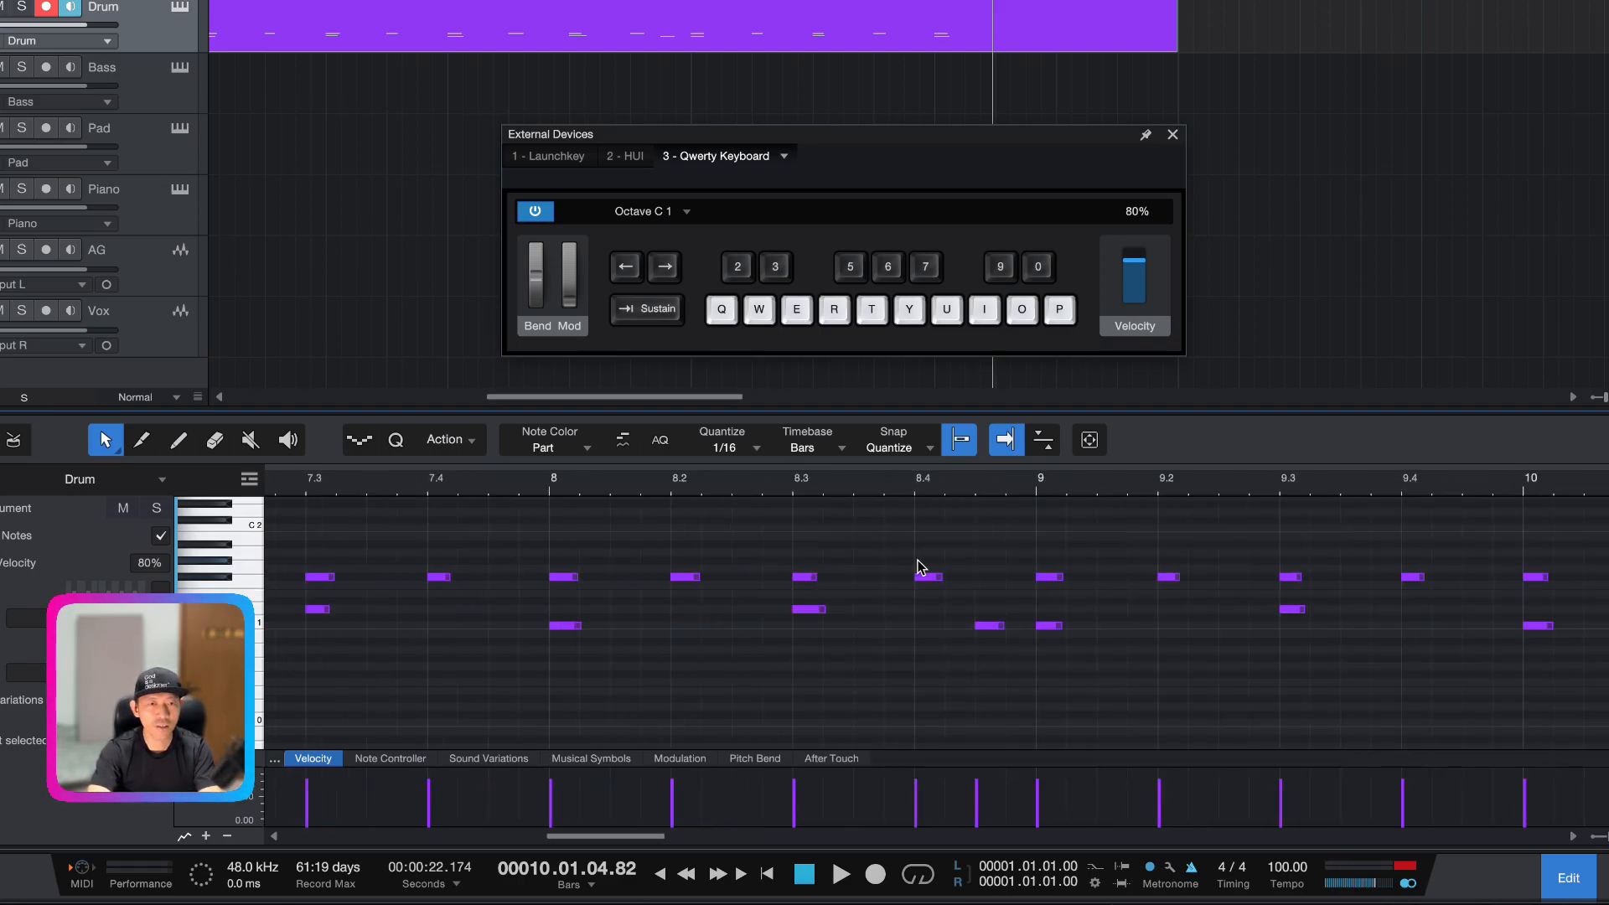
scroll(921, 567, "left", 5)
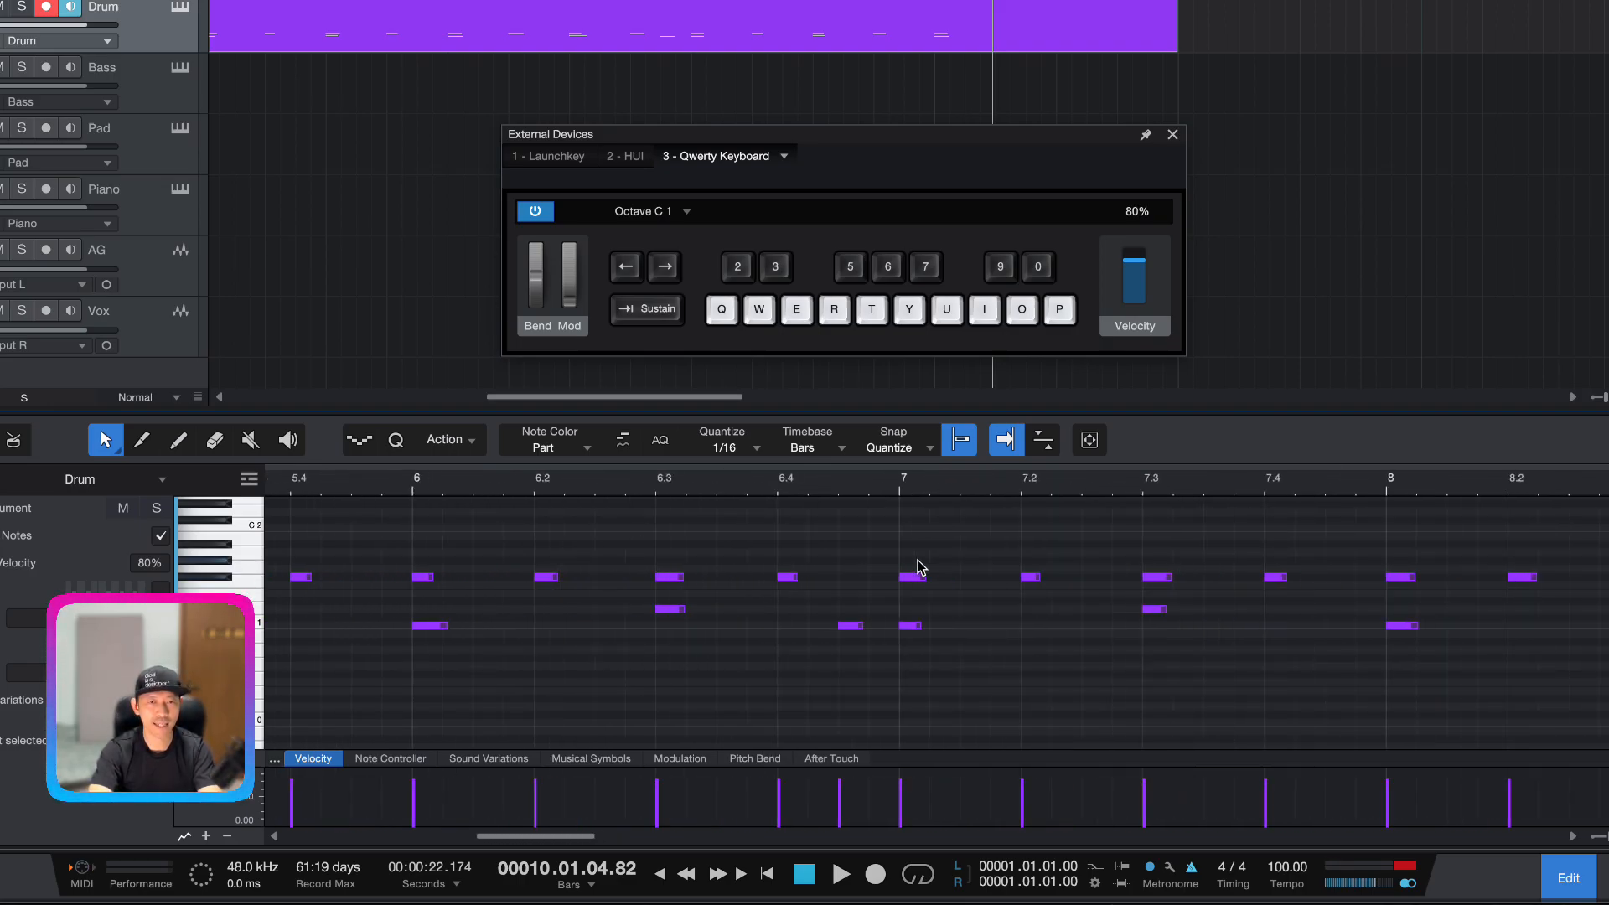
scroll(922, 567, "left", 8)
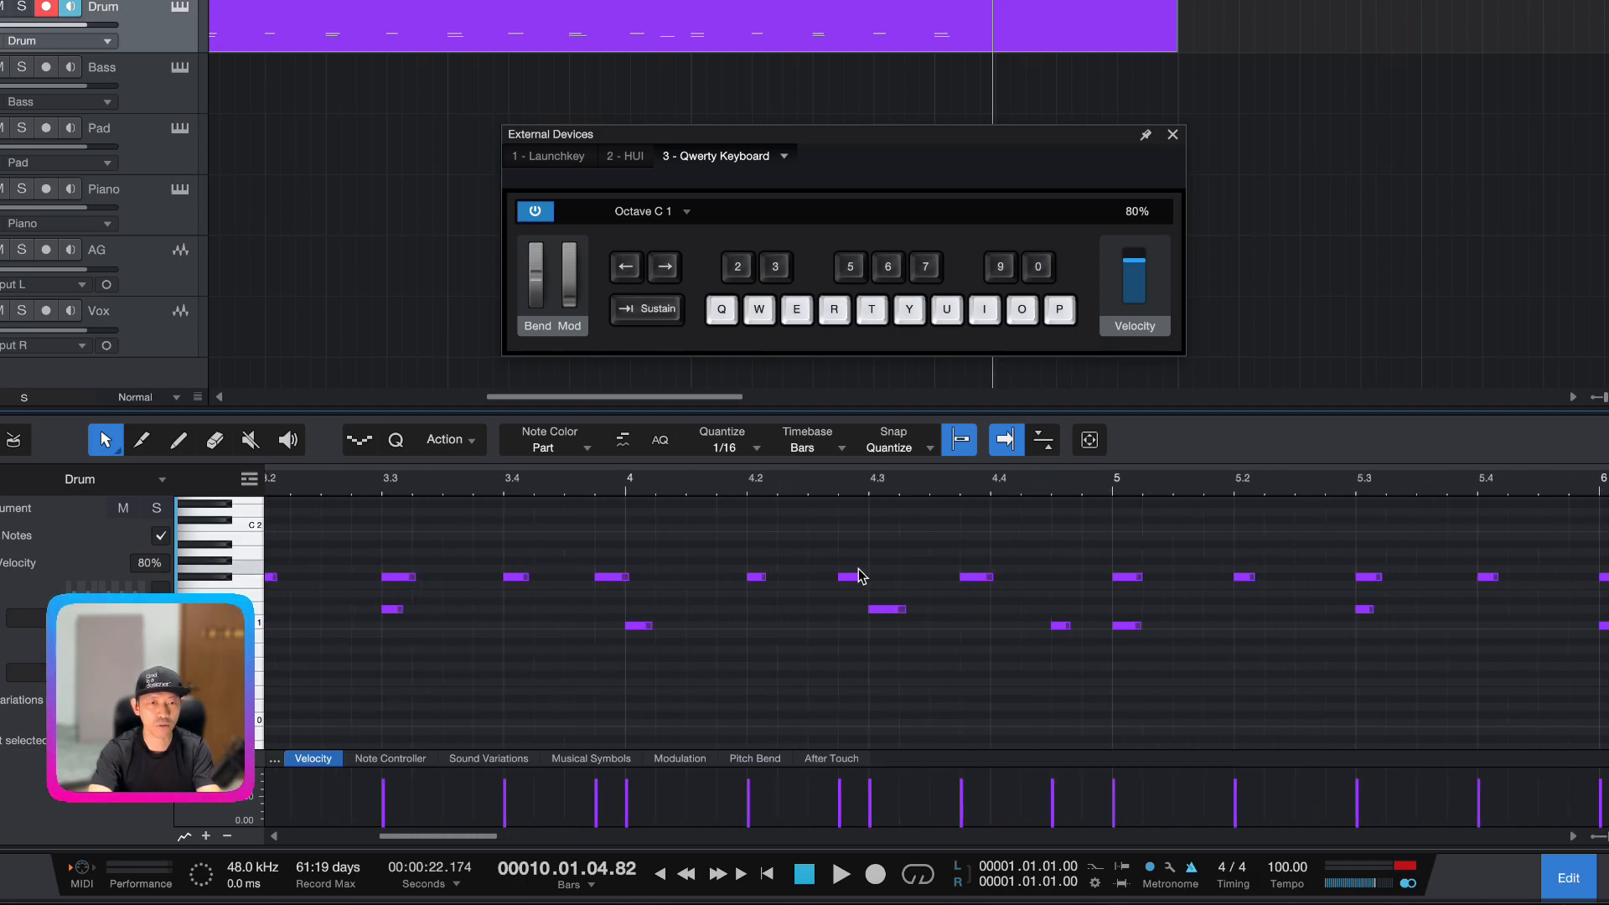
left_click_drag(849, 577, 871, 580)
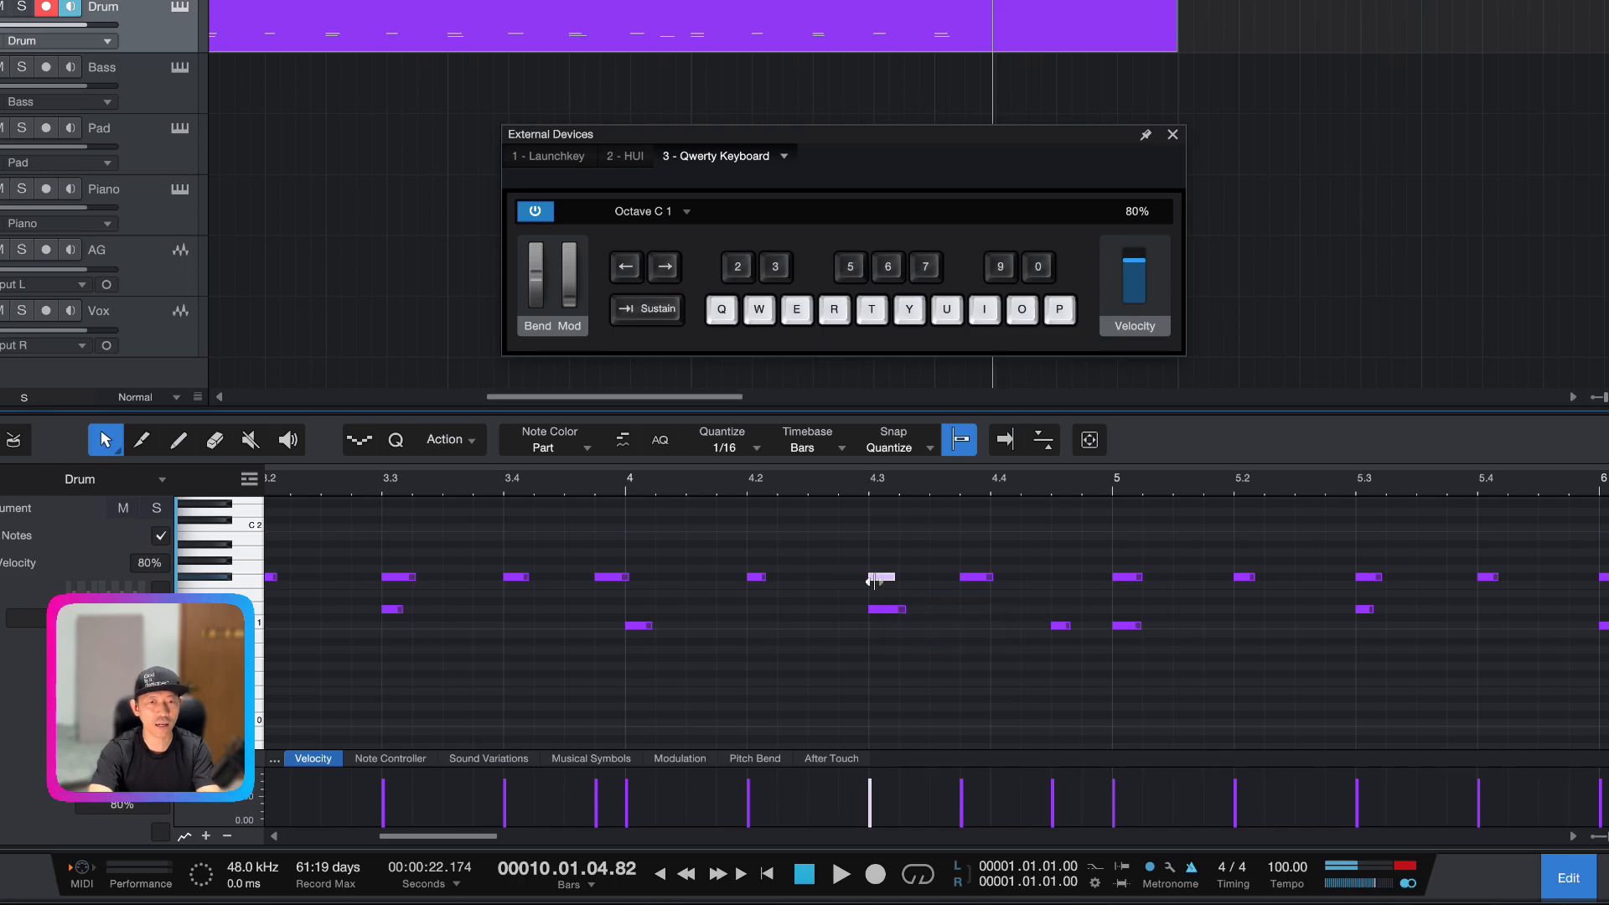
scroll(855, 588, "left", 2)
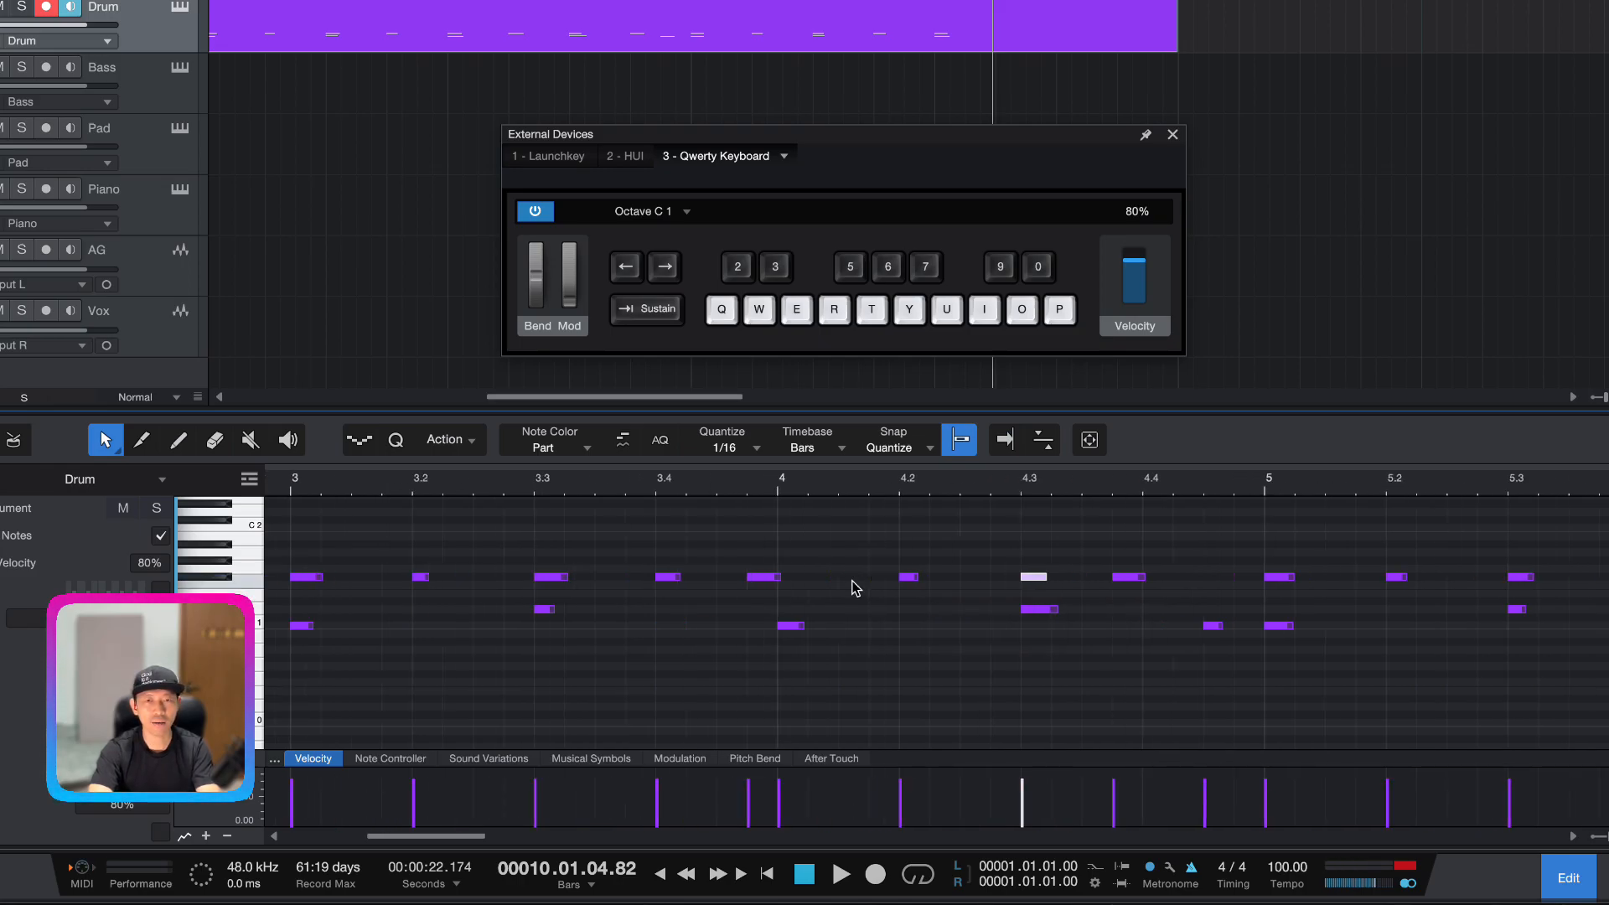
left_click_drag(1124, 578, 1154, 585)
scroll(1153, 582, "left", 4)
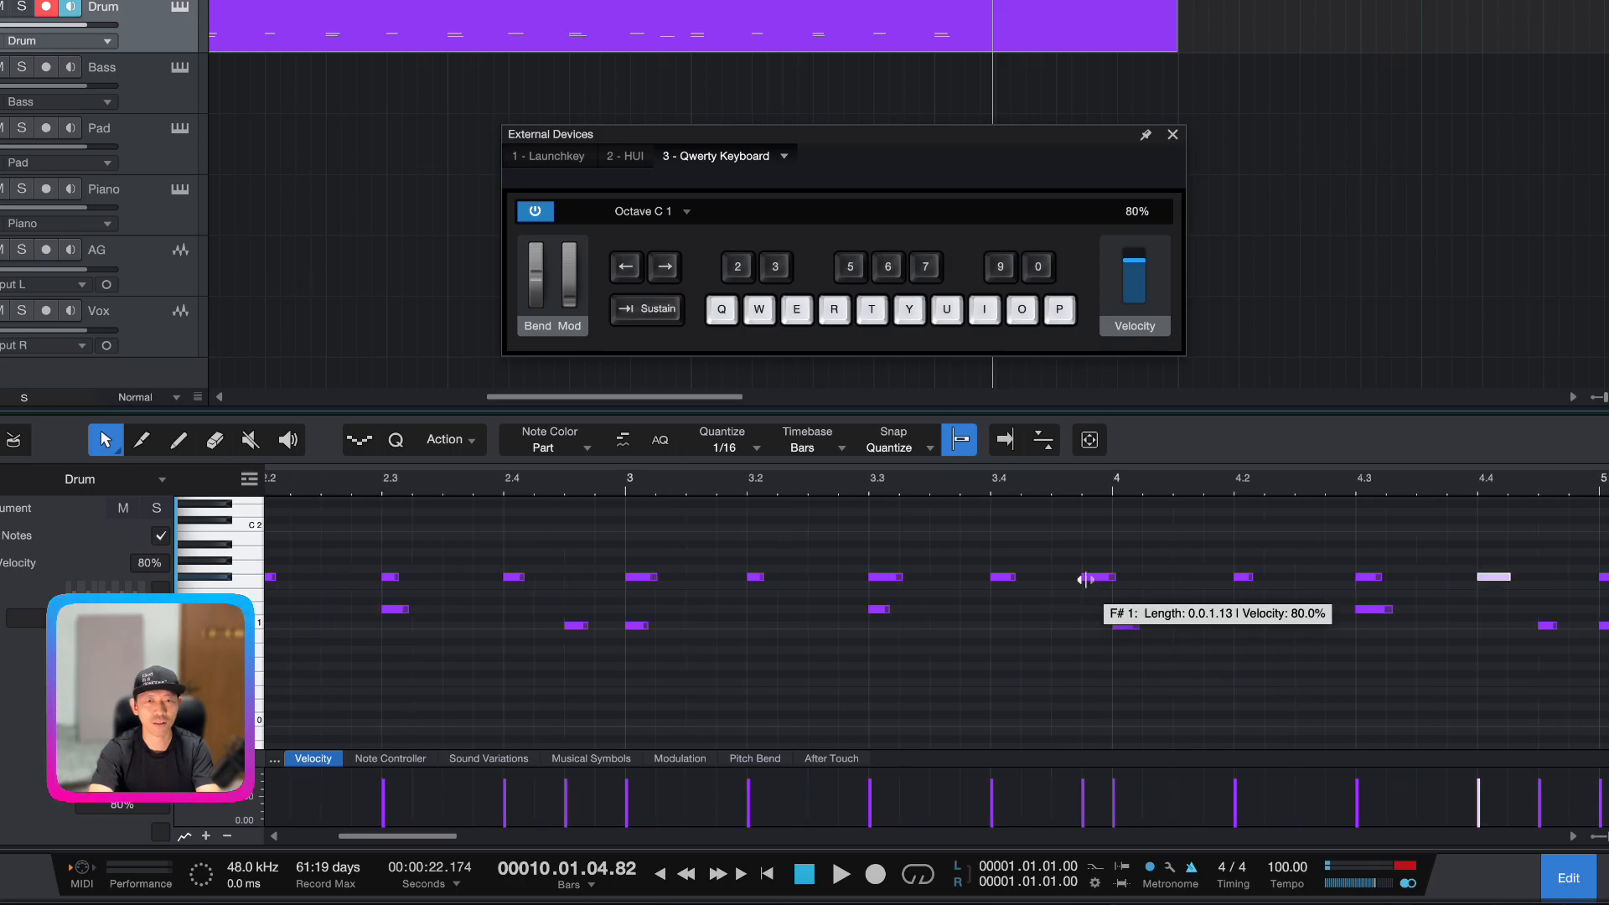
Play back the Drum part from 1.4.3 to about bar 4 with autoscroll on
scroll(1085, 579, "right", 3)
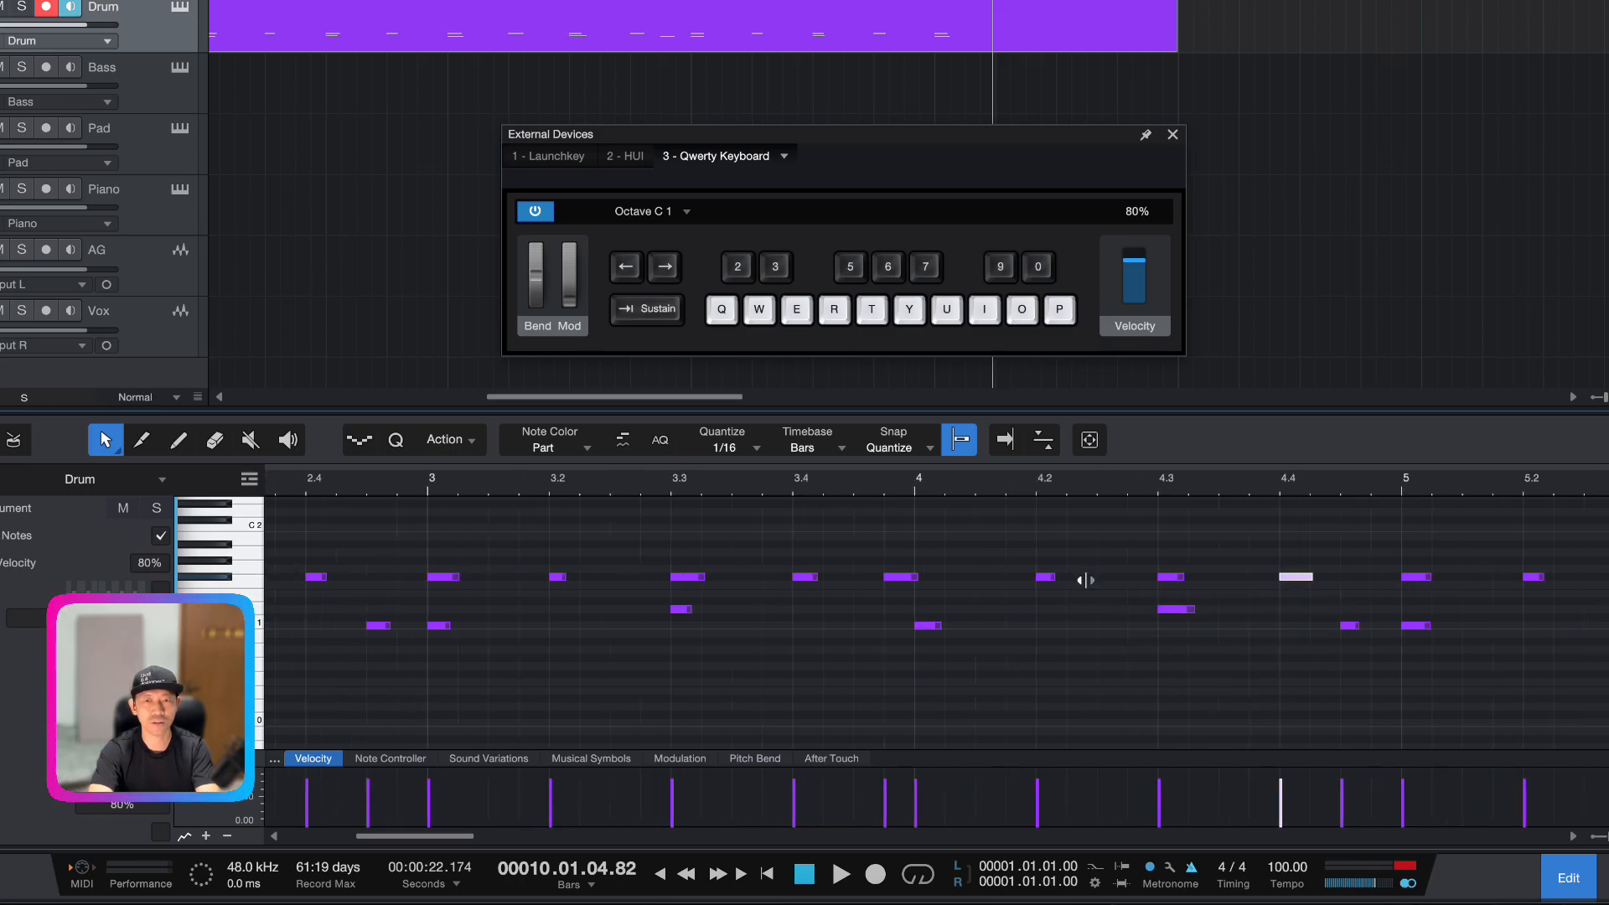
scroll(1089, 584, "left", 9)
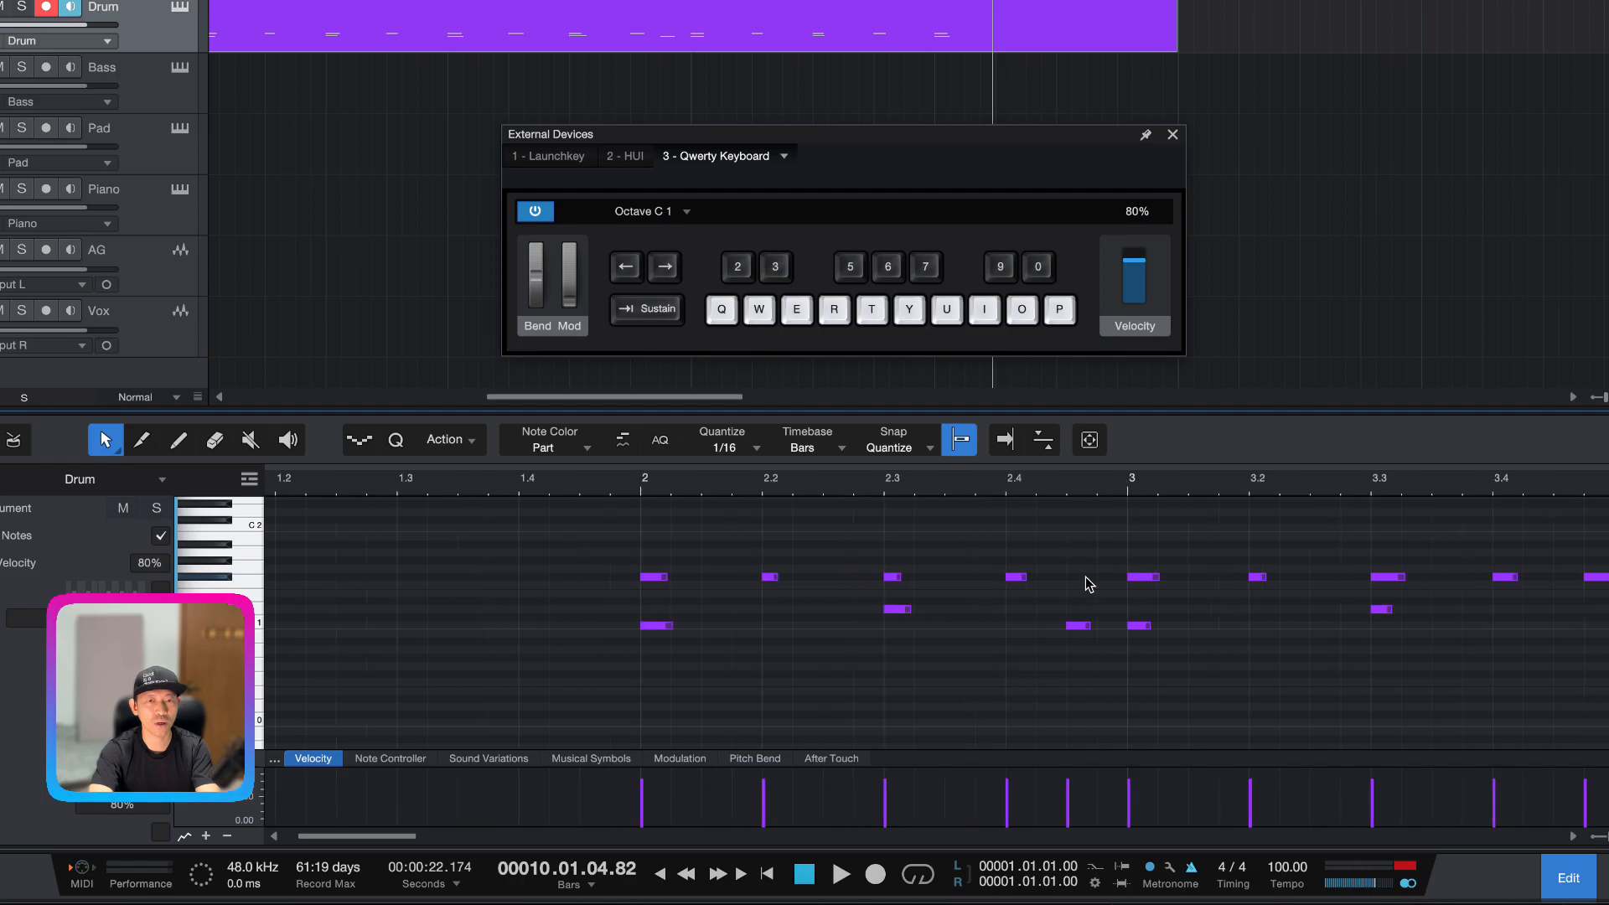
left_click(593, 491)
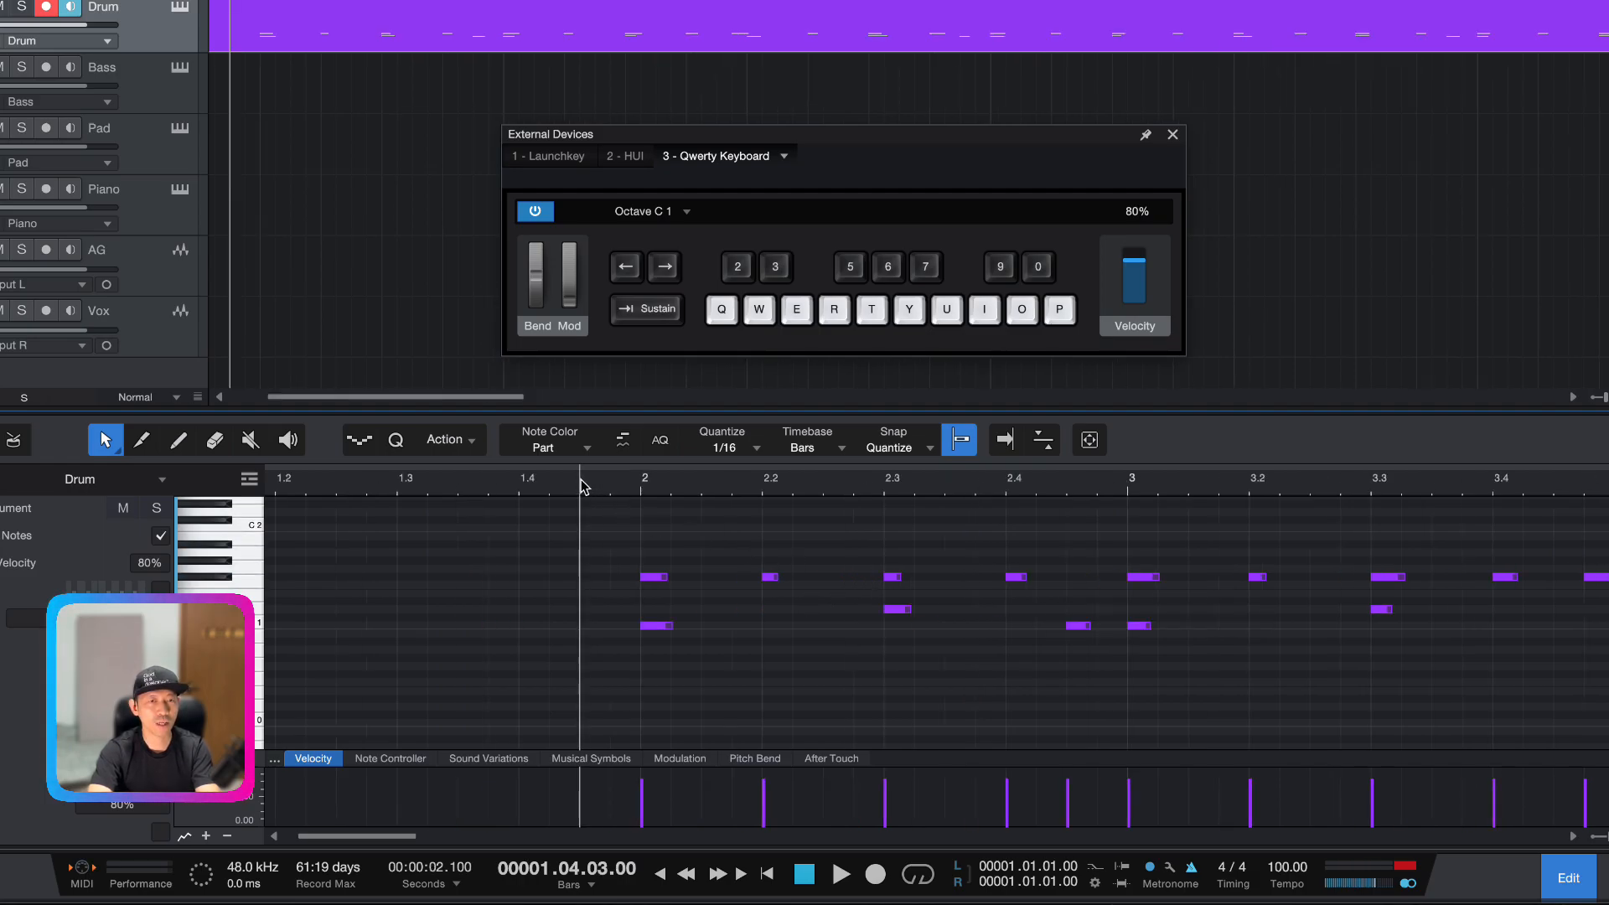
key("f")
key("space")
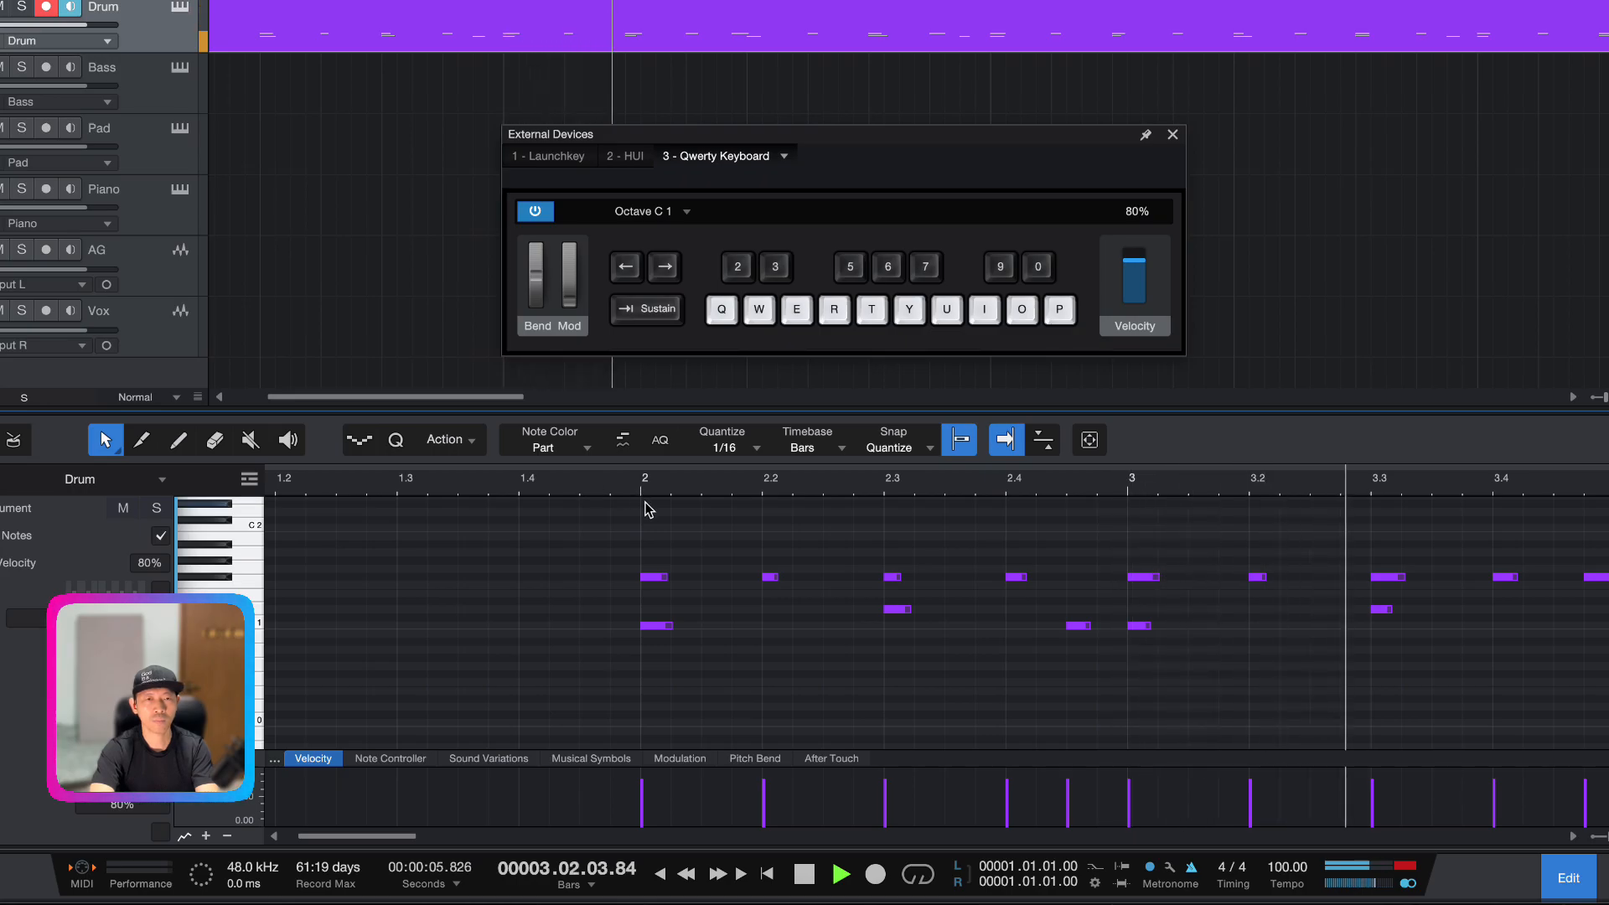
key("space")
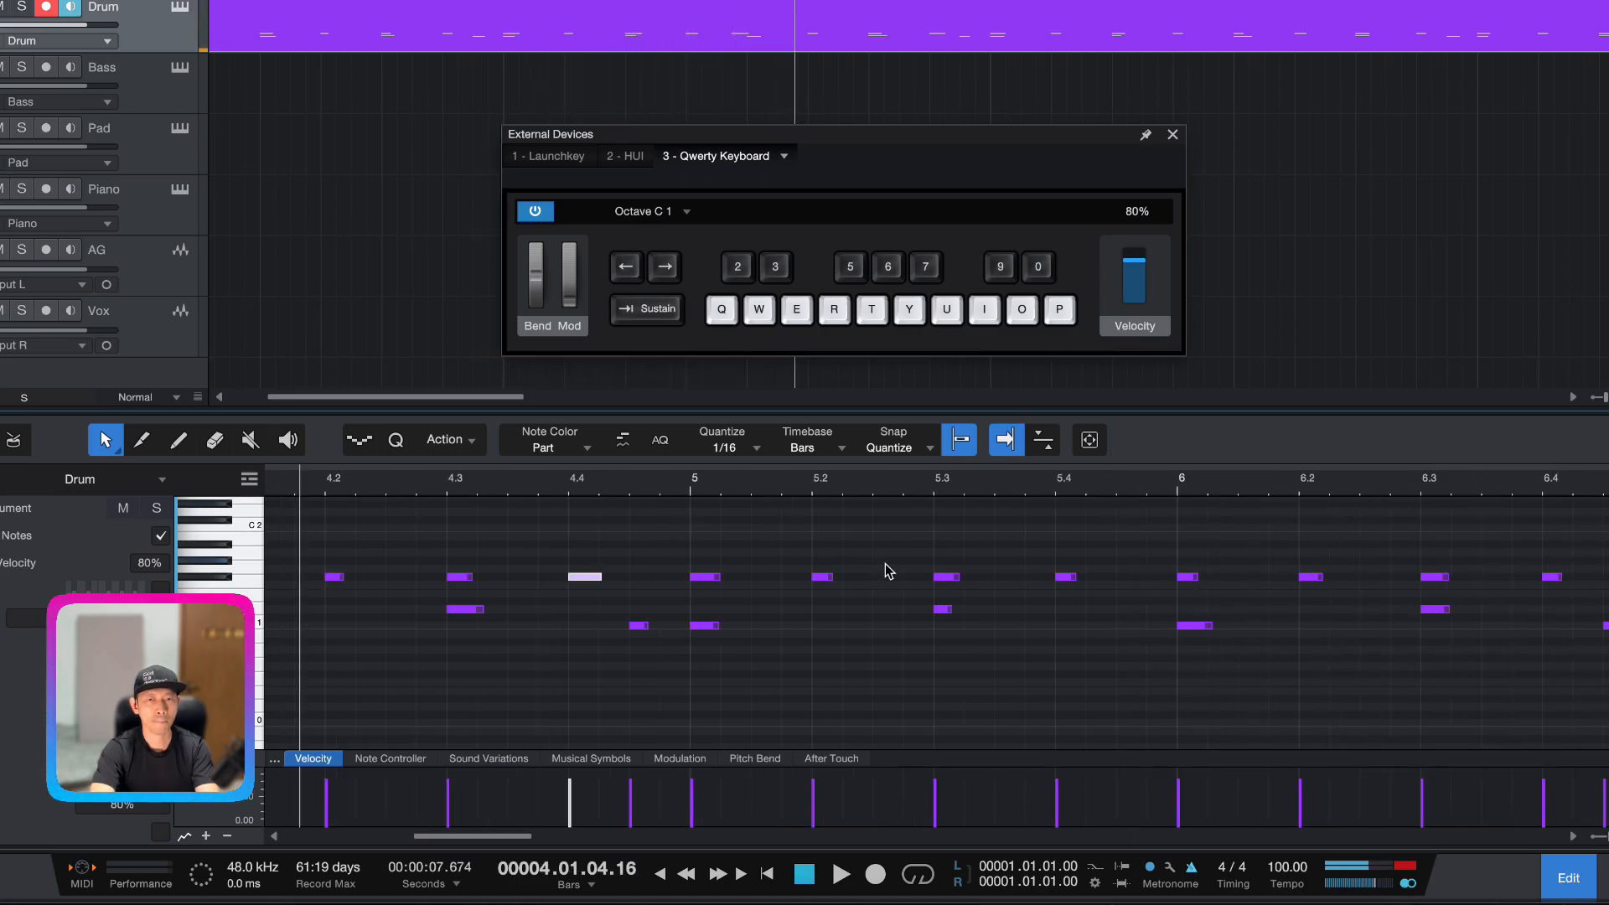
Move the early F# 1 note at the end of bar 3 onto the start of bar 4
scroll(1100, 574, "right", 5)
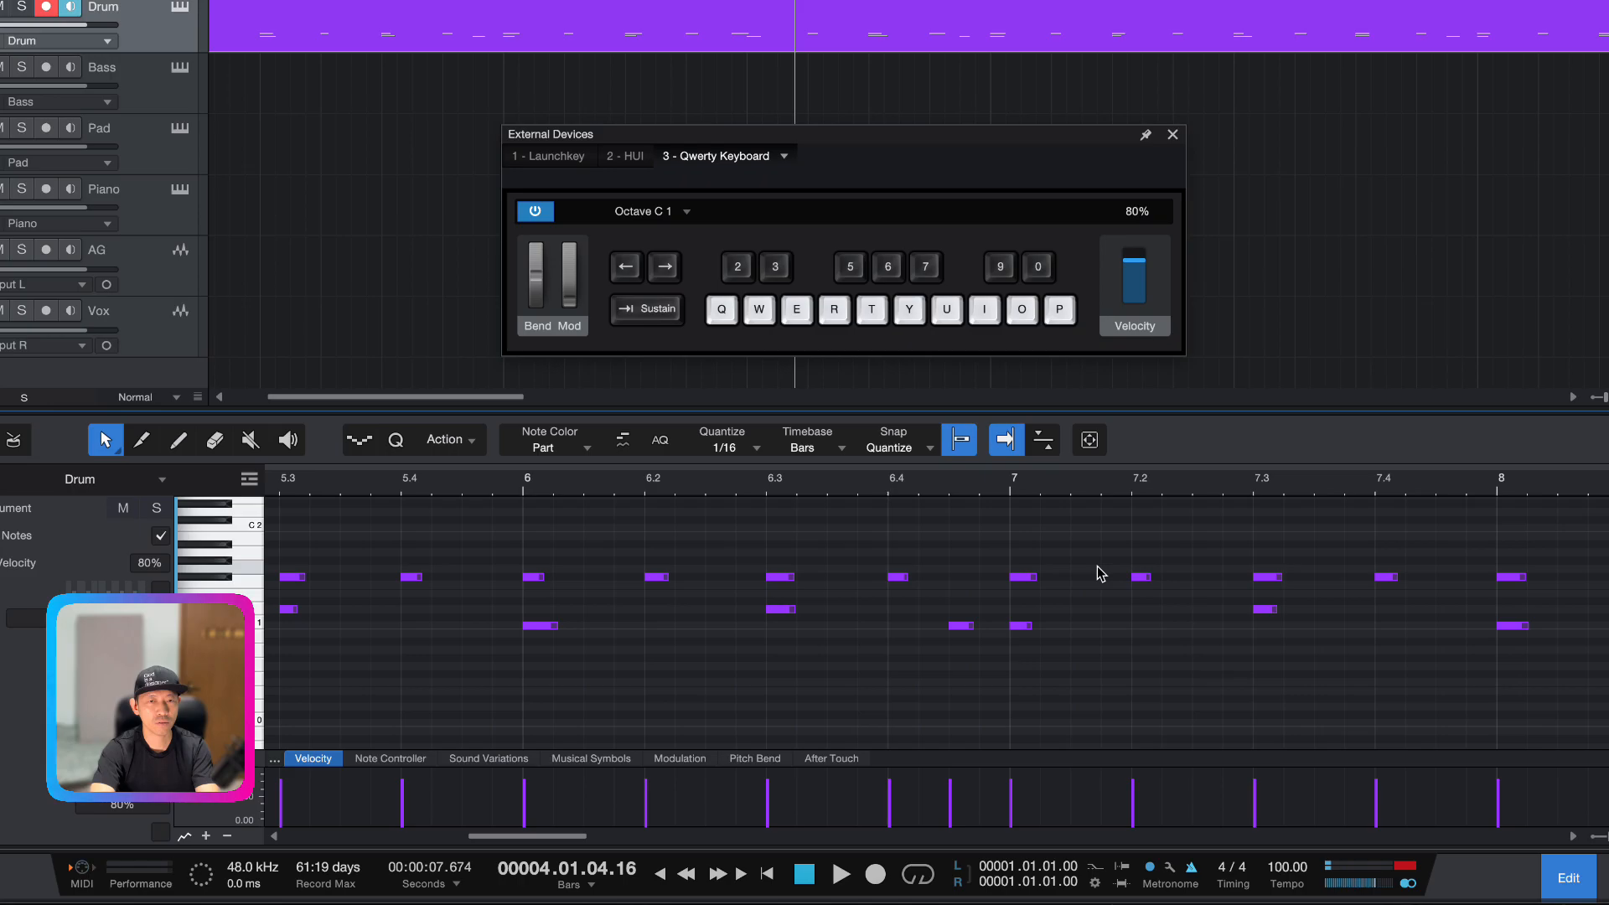
scroll(1101, 574, "left", 3)
scroll(1101, 574, "left", 3)
scroll(1101, 574, "left", 3)
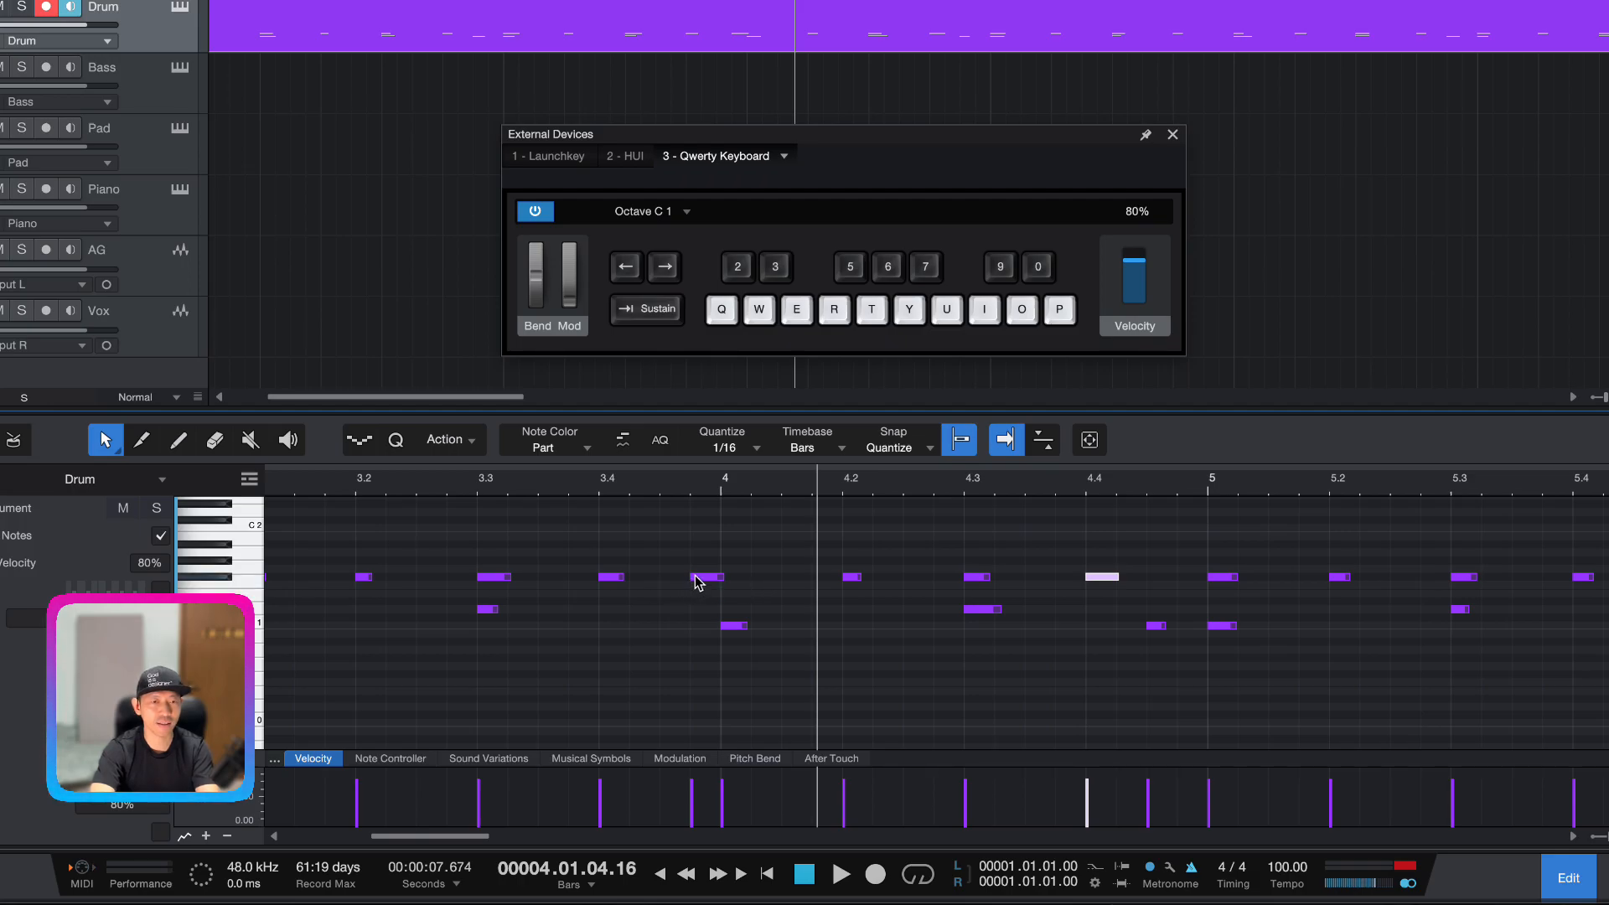
left_click_drag(699, 584, 735, 590)
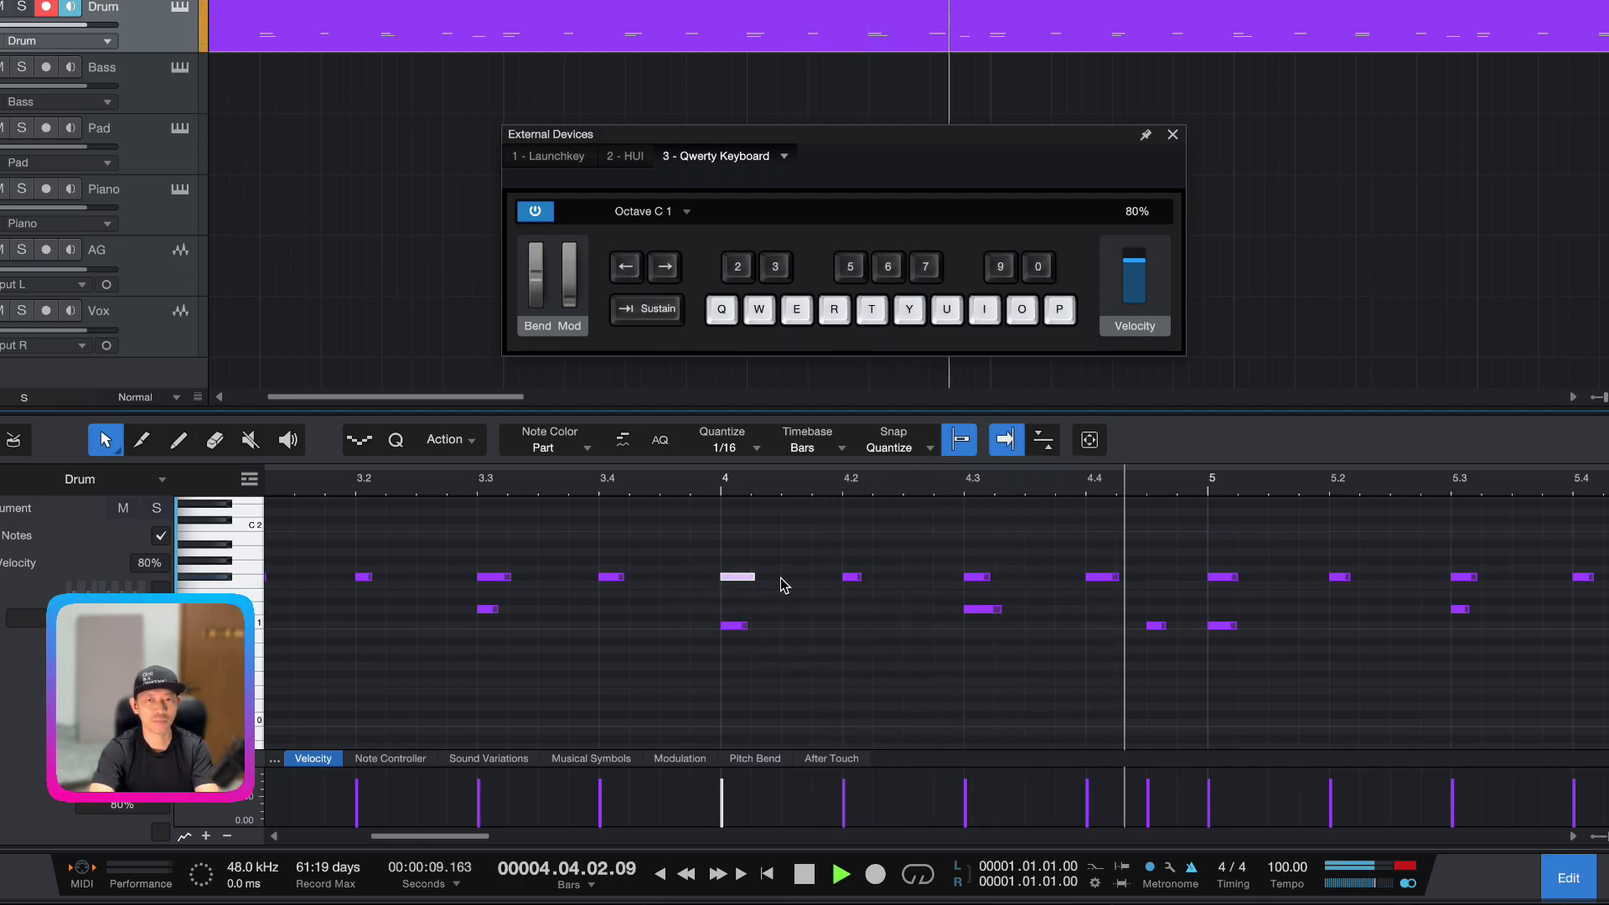
Play back the Drum part from early bar 4 to bar 10, following the notes, and switch autoscroll back on after stopping
scroll(785, 584, "right", 2)
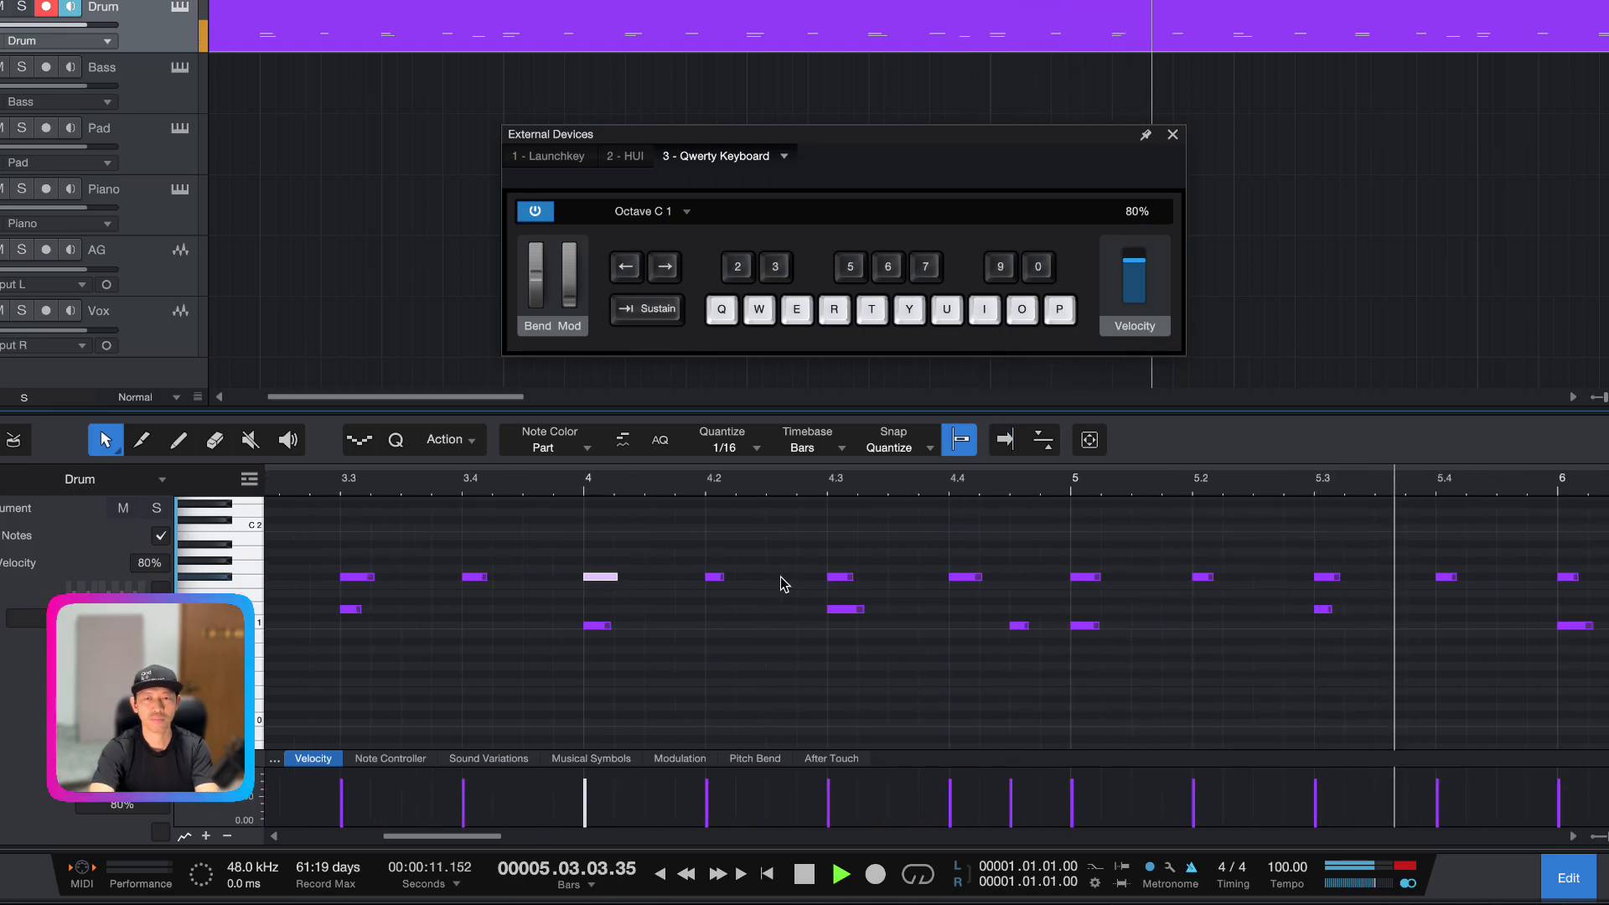
scroll(784, 584, "right", 12)
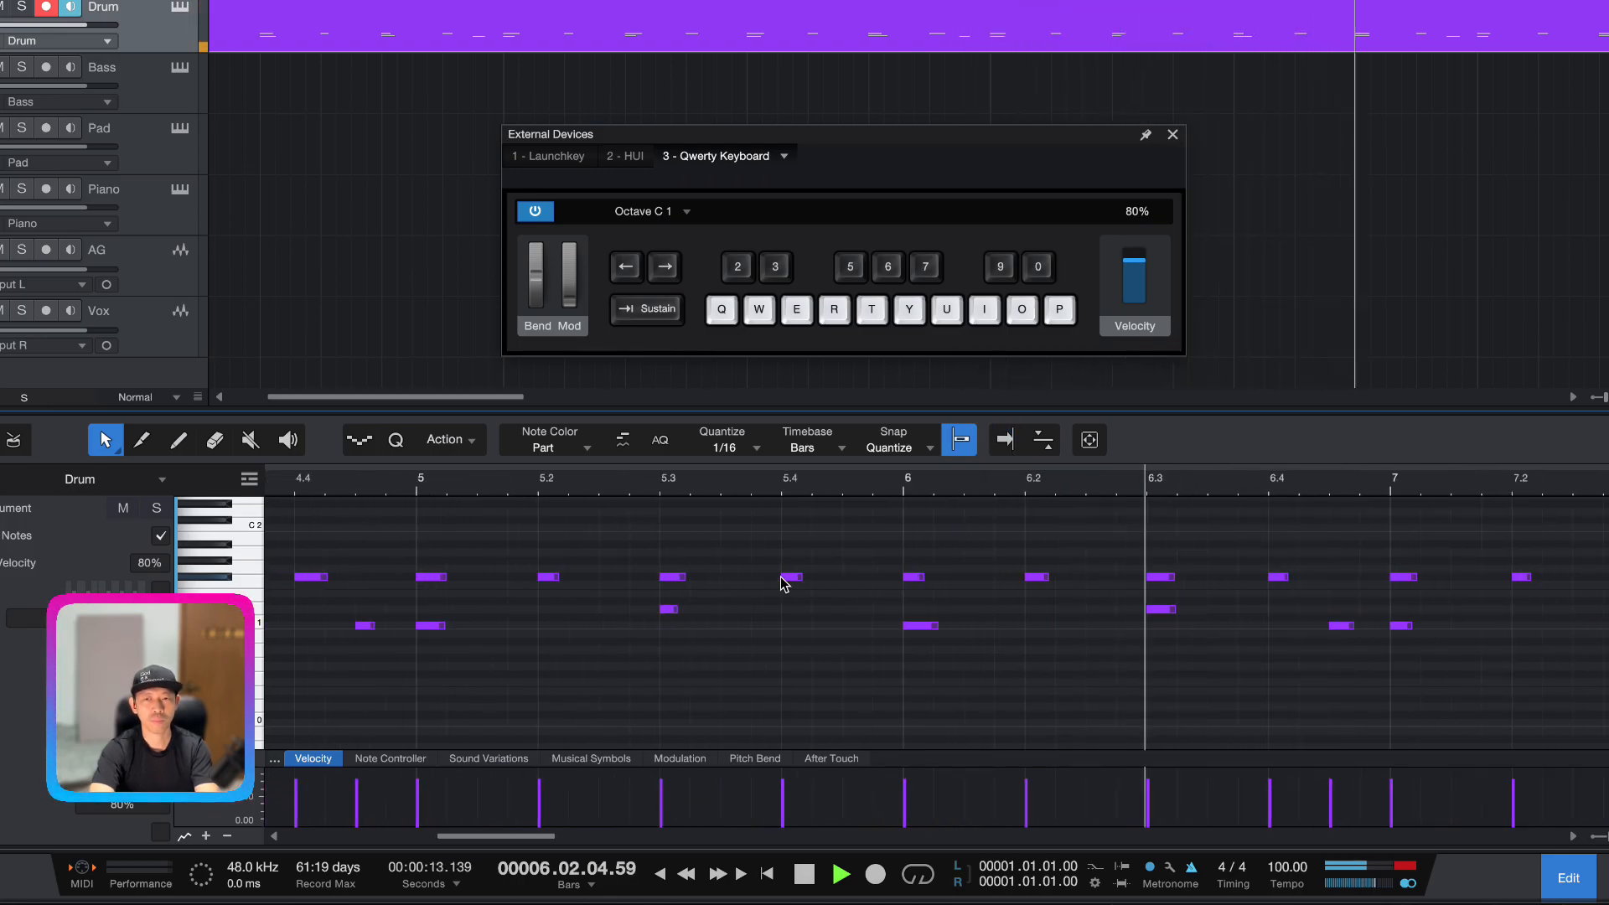
scroll(784, 584, "right", 2)
scroll(784, 584, "right", 5)
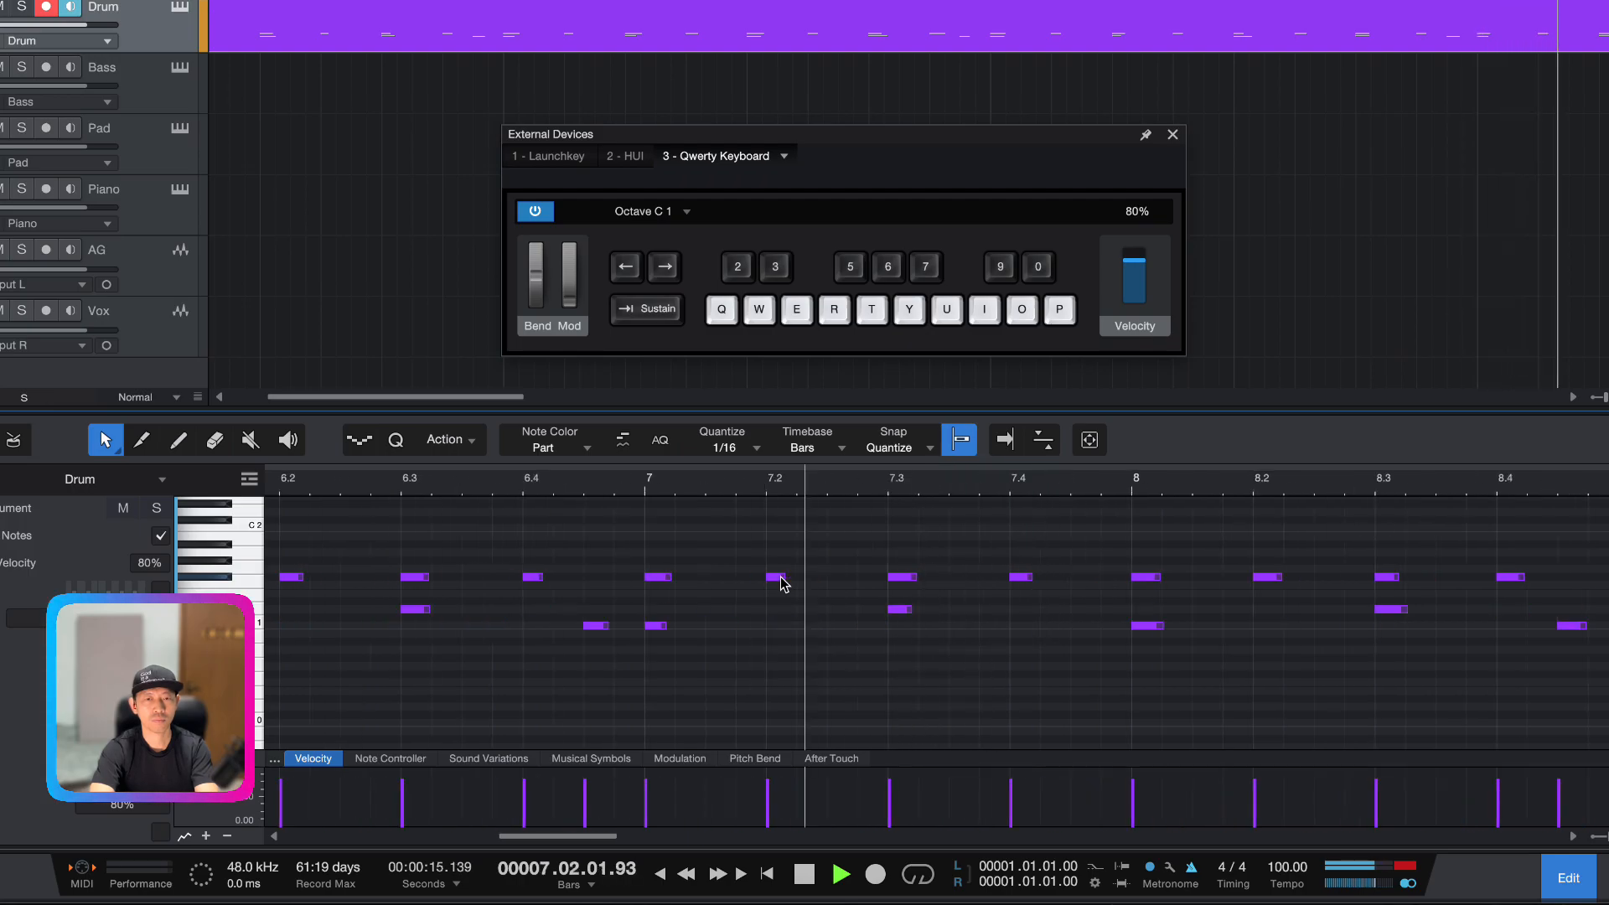
scroll(784, 584, "right", 4)
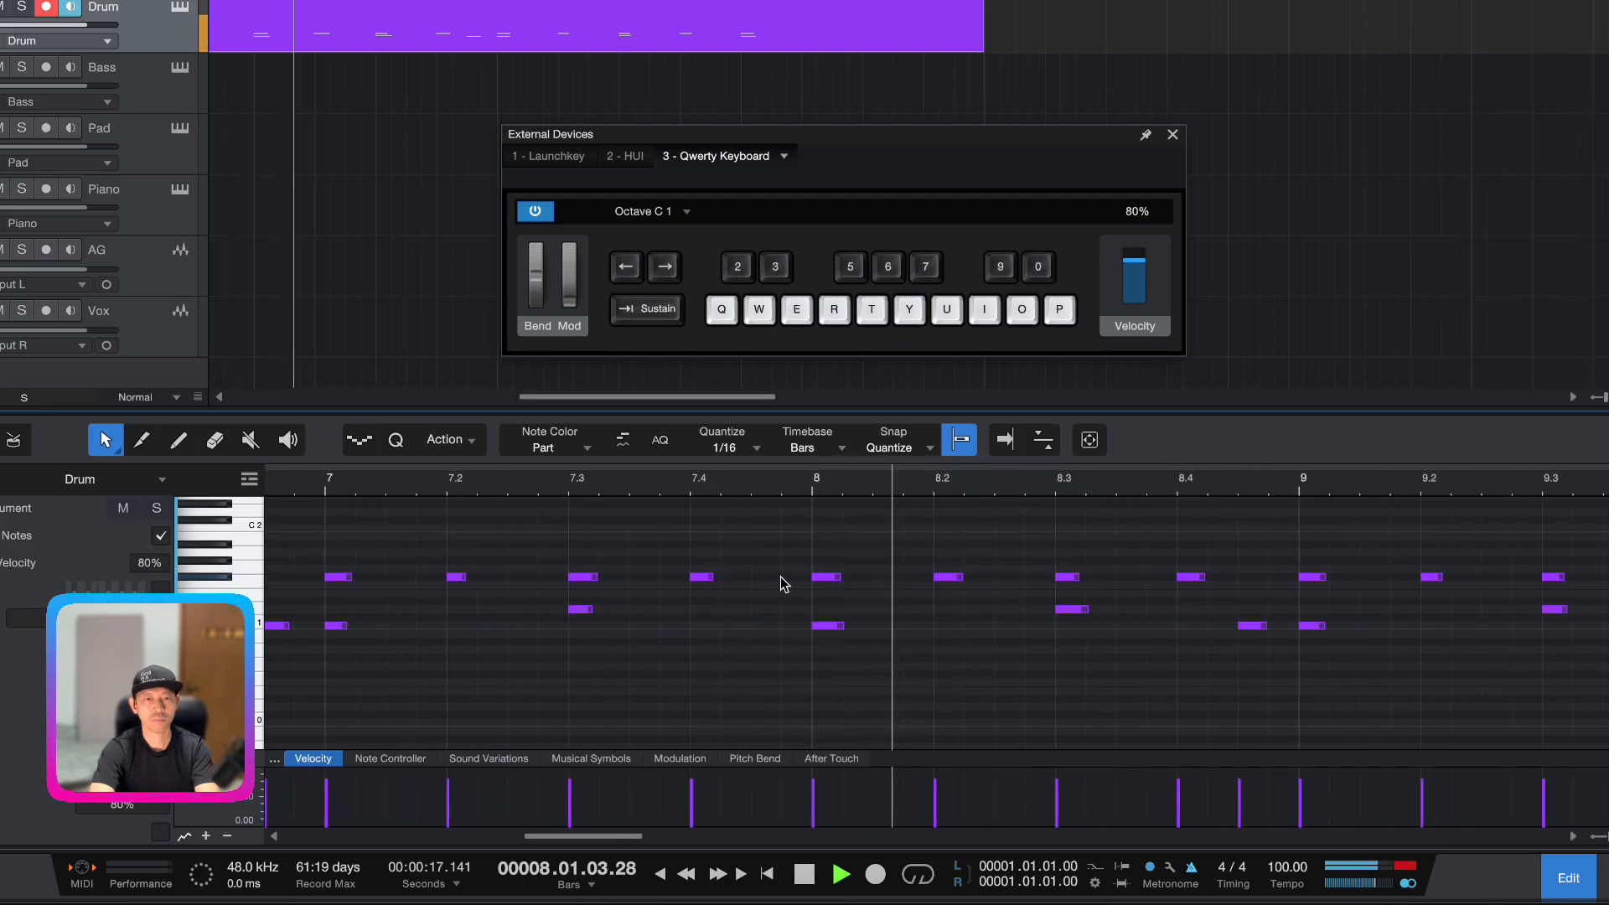
scroll(784, 584, "right", 5)
scroll(785, 584, "right", 5)
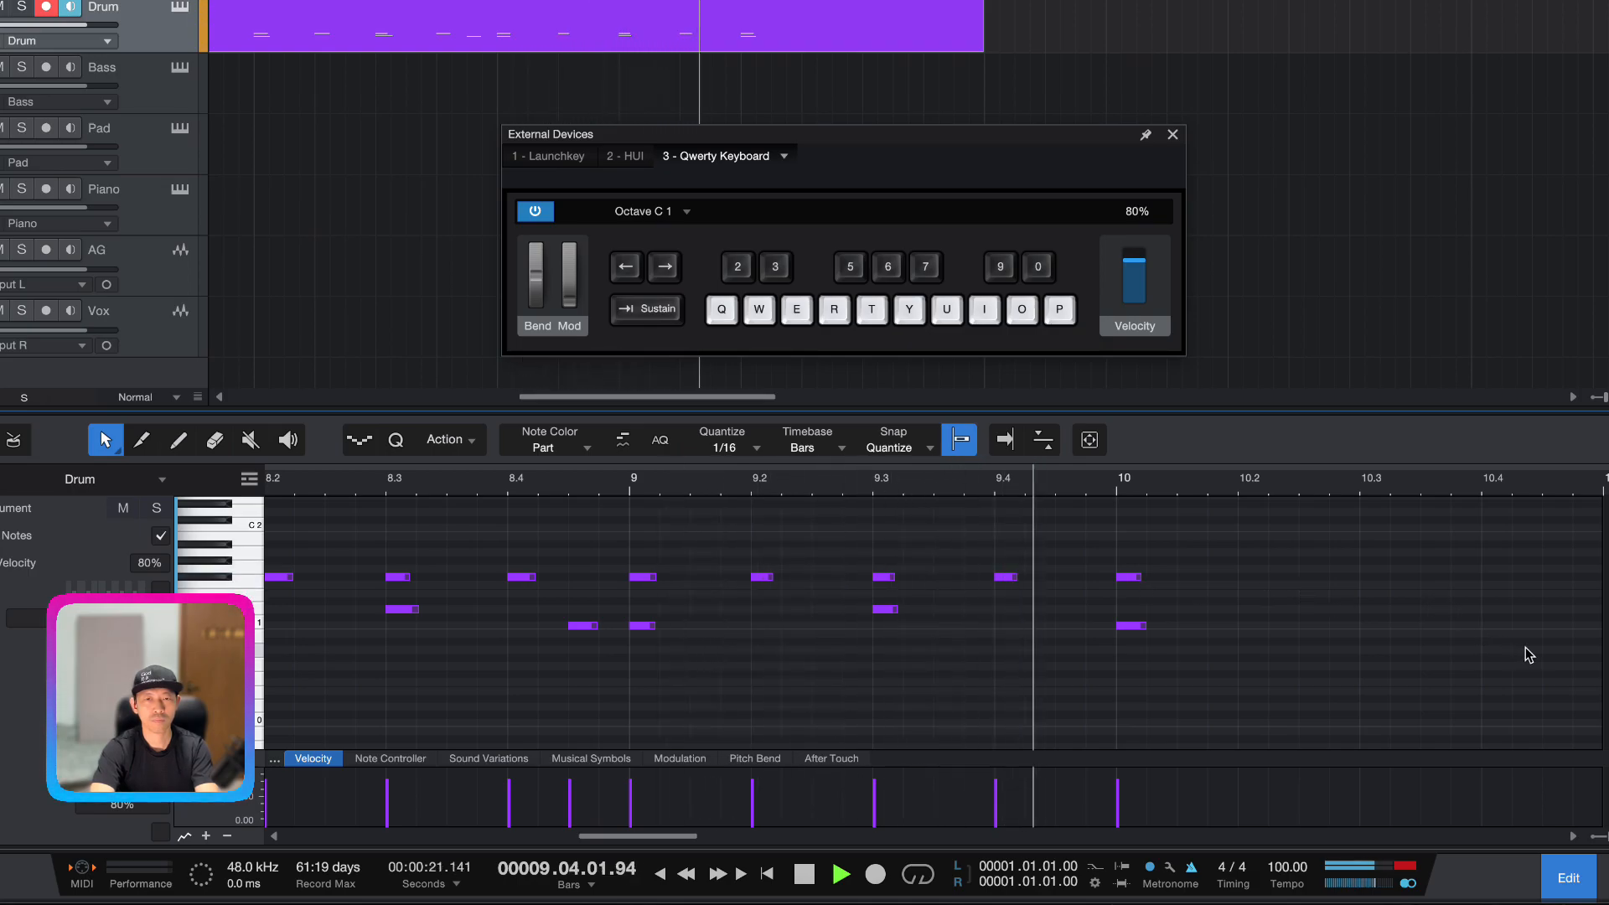
key("space")
key("f")
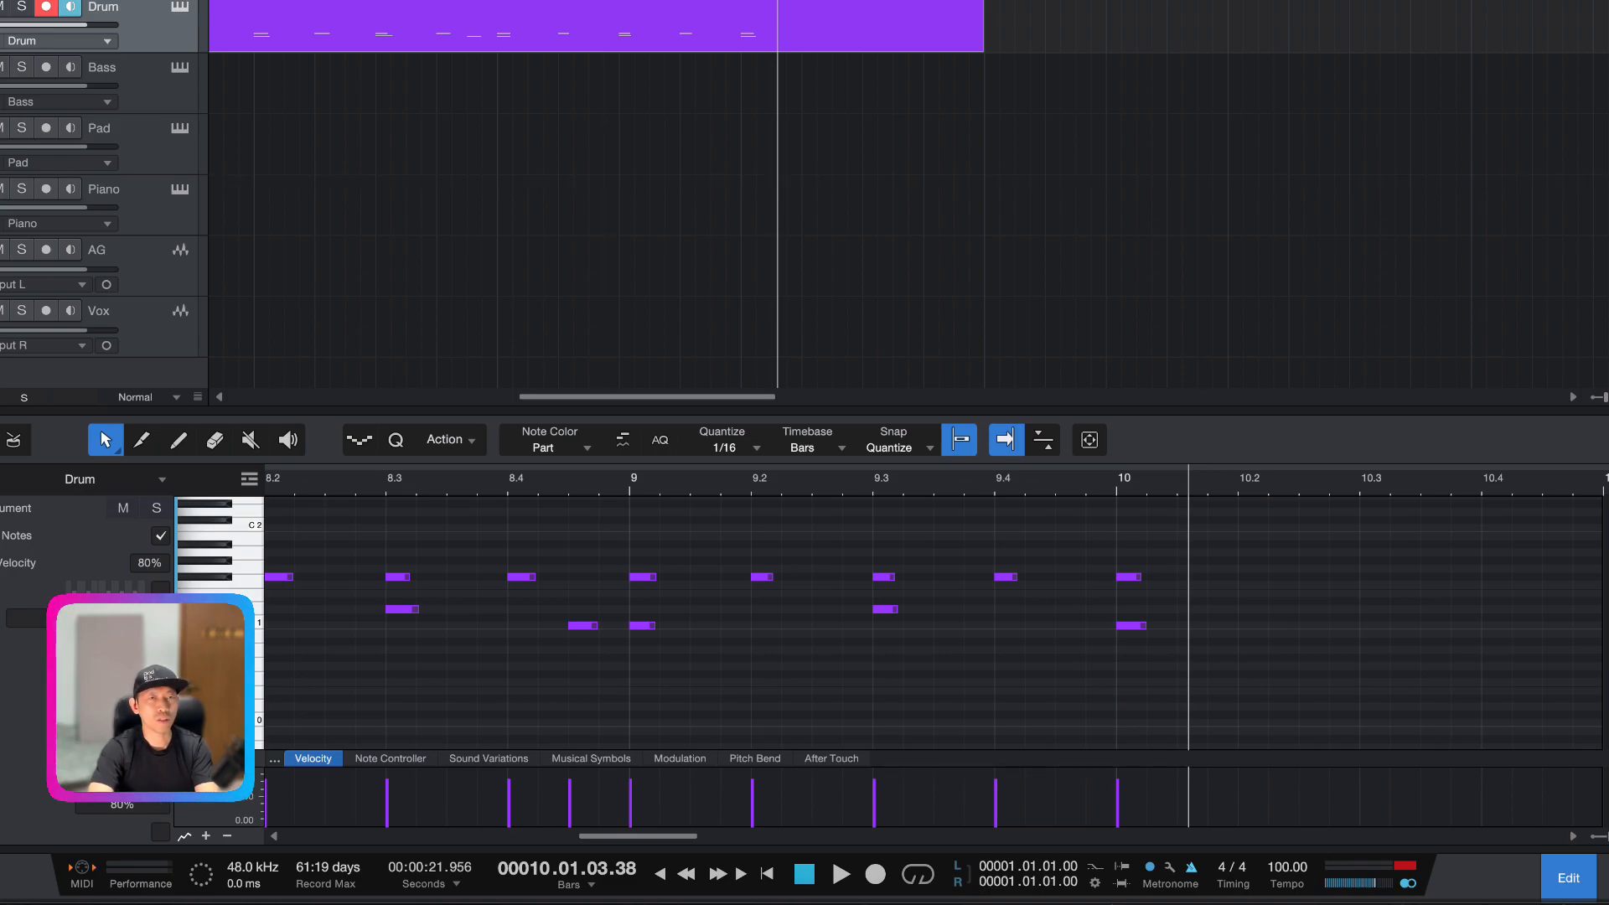
Show the Qwerty Keyboard and place the playback cursor at 1.4.4, just before bar 2
key("Caps_Lock")
scroll(821, 626, "left", 15)
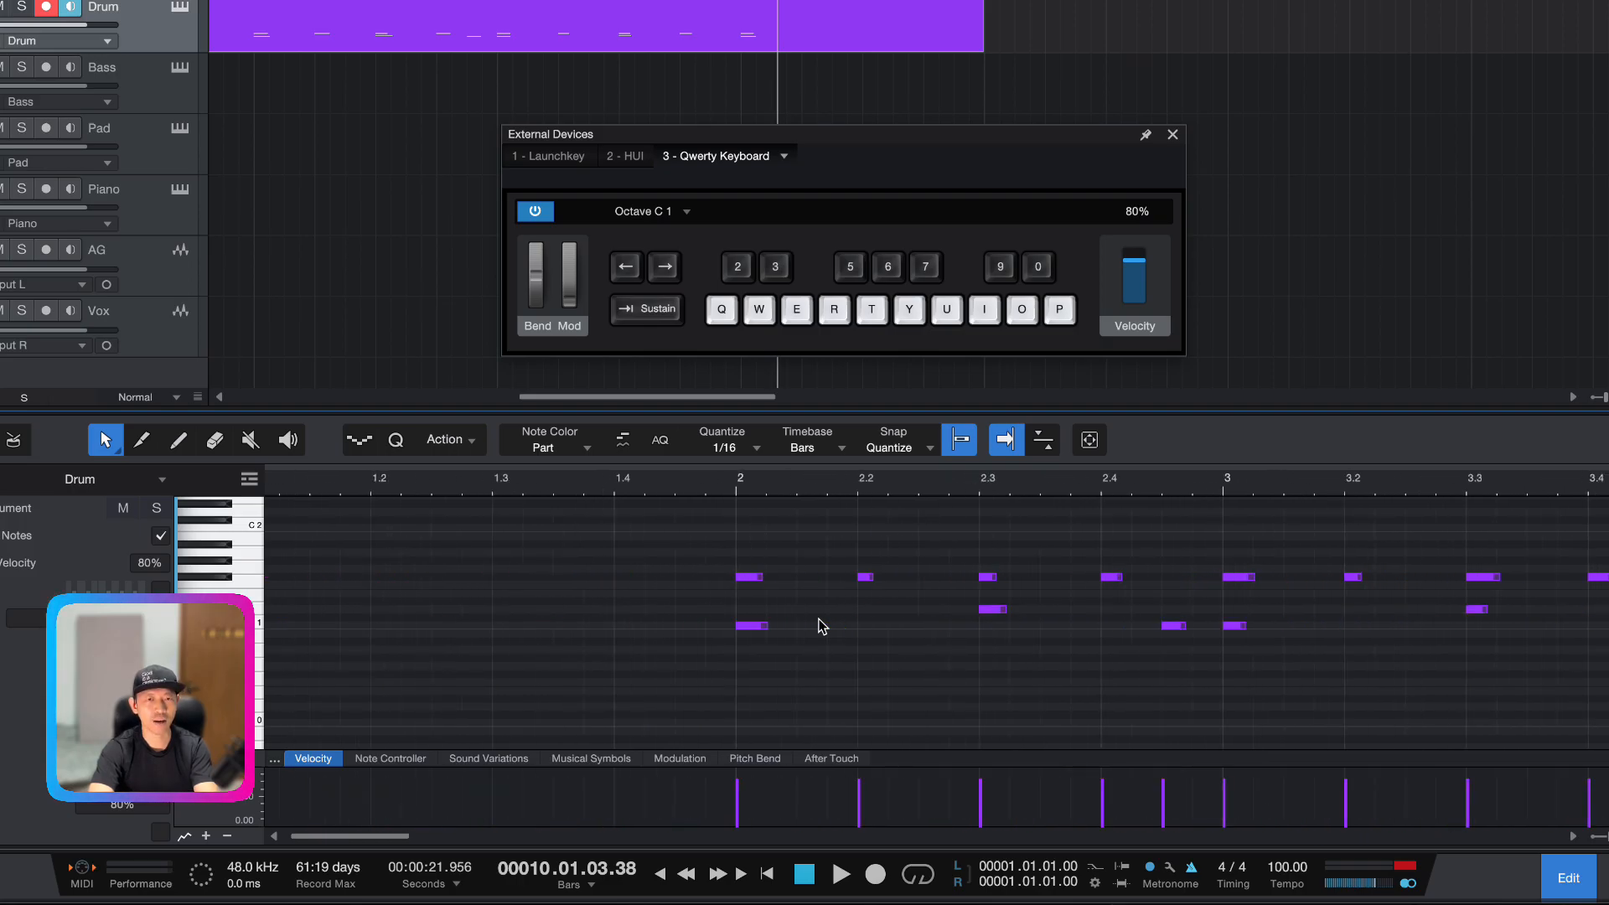
scroll(821, 627, "right", 2)
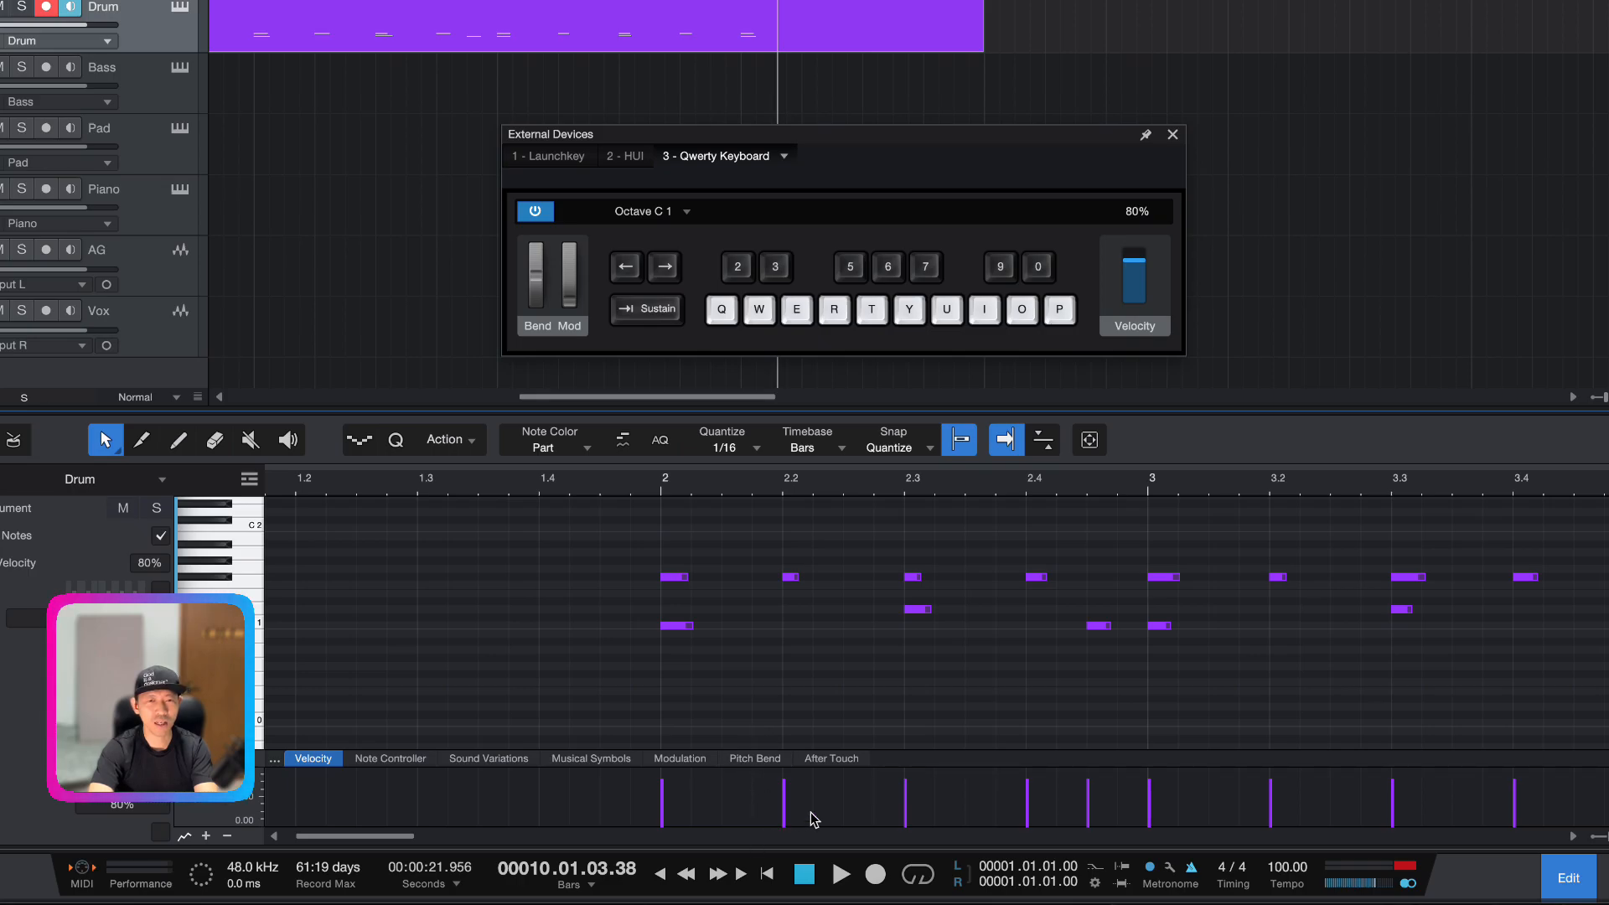
left_click(626, 494)
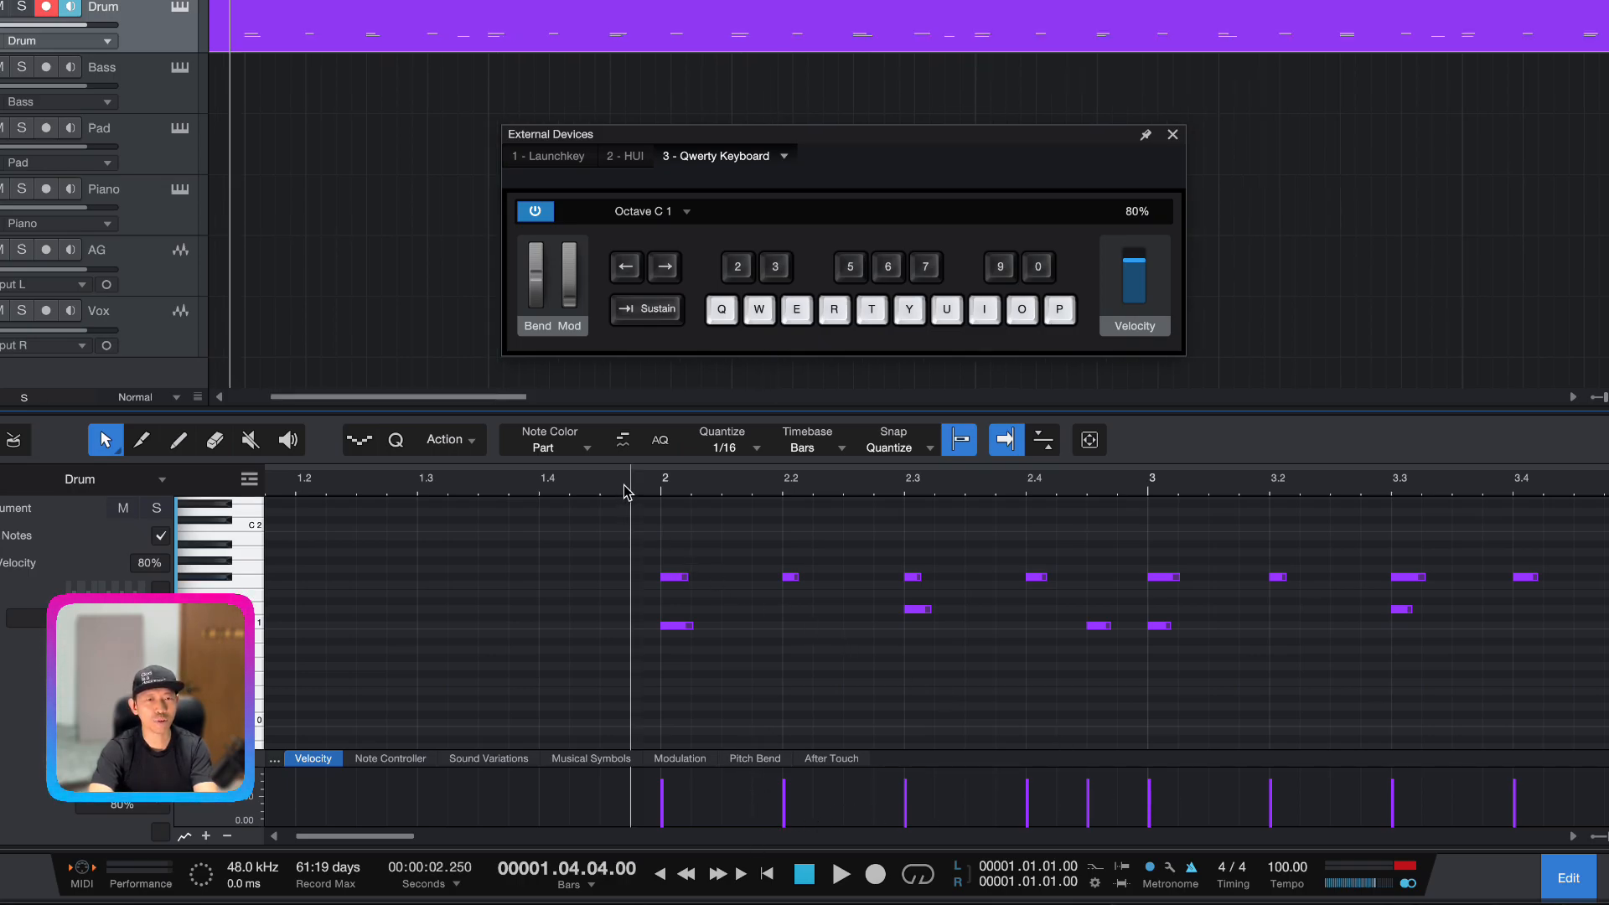
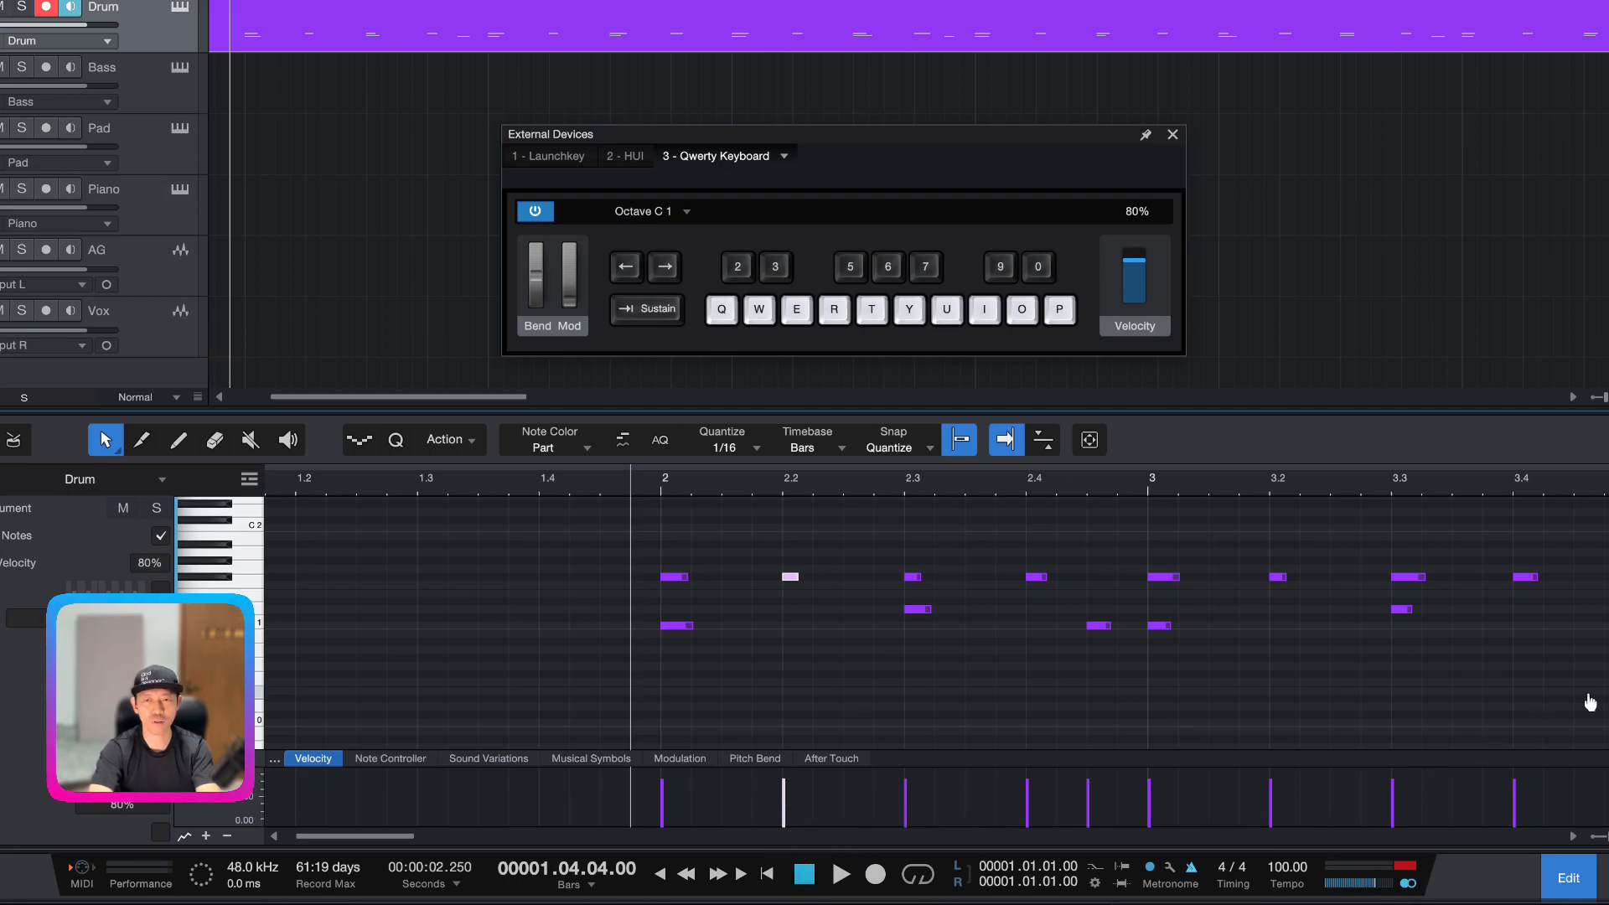
Examine the Drum part's notes and velocity bars between bars 2 and 6, keeping the Qwerty Keyboard shown
key("shift+q")
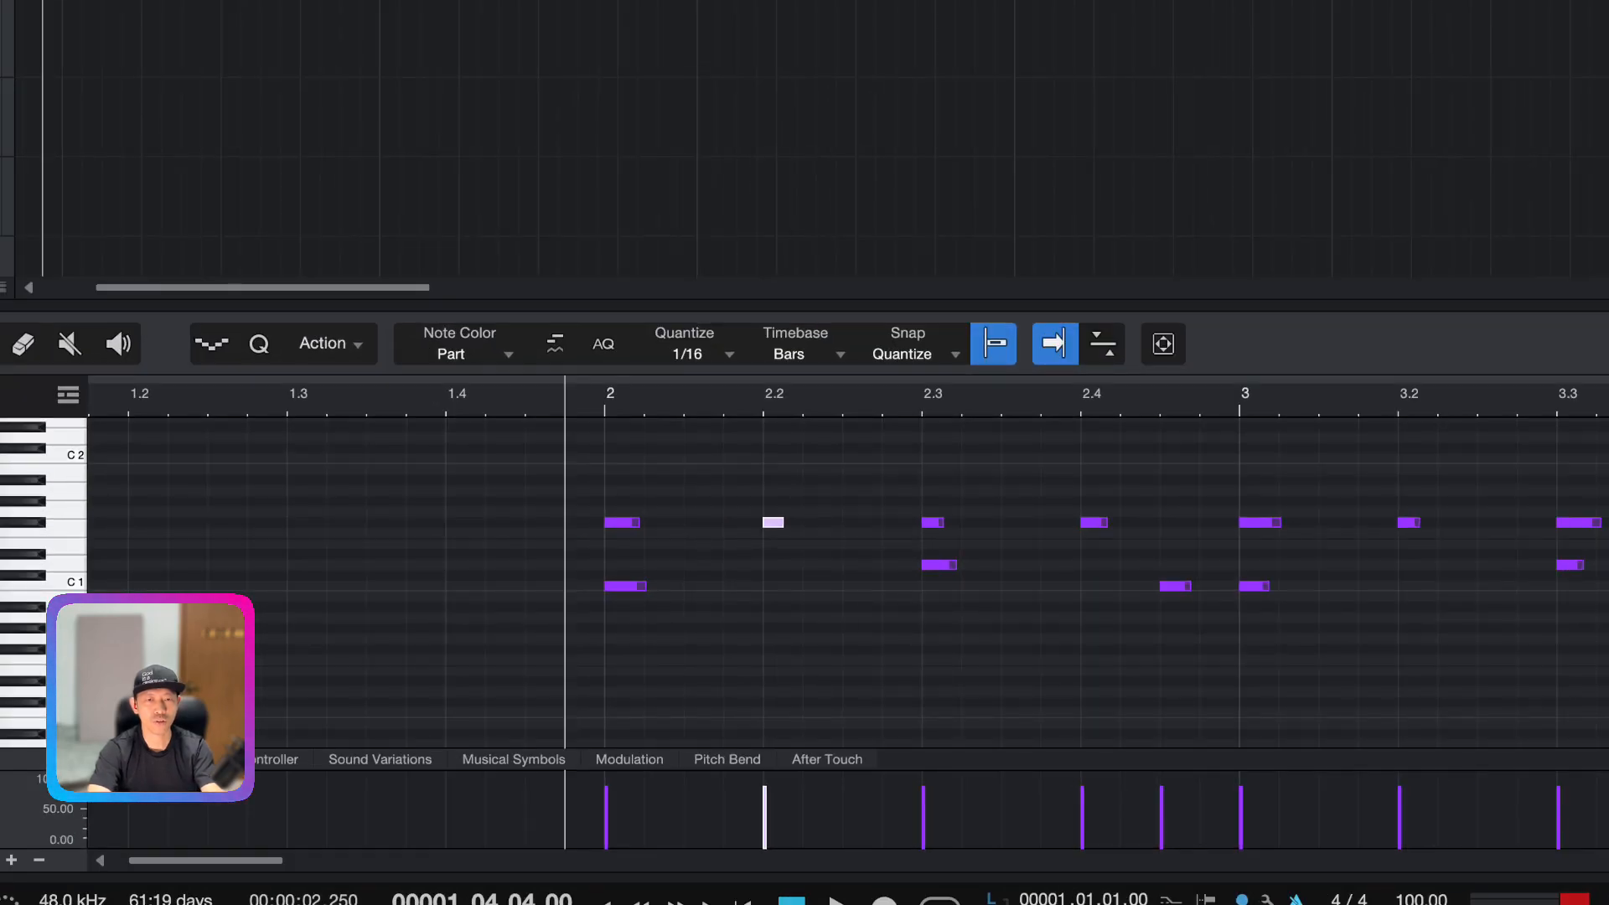
key("shift+q")
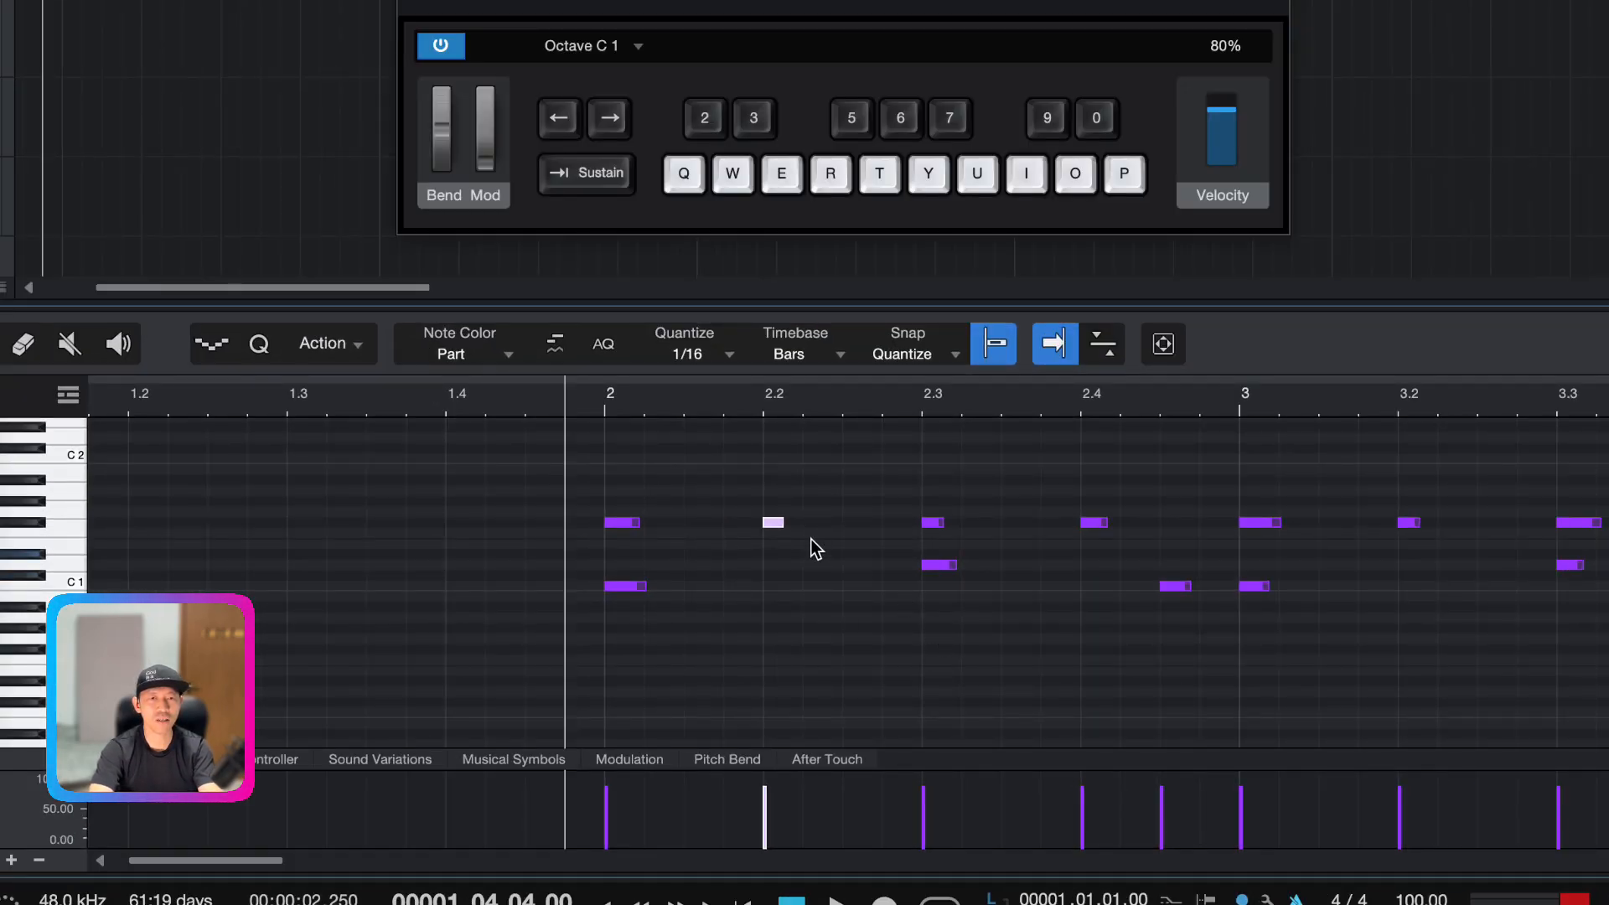
left_click(755, 515)
left_click(766, 524)
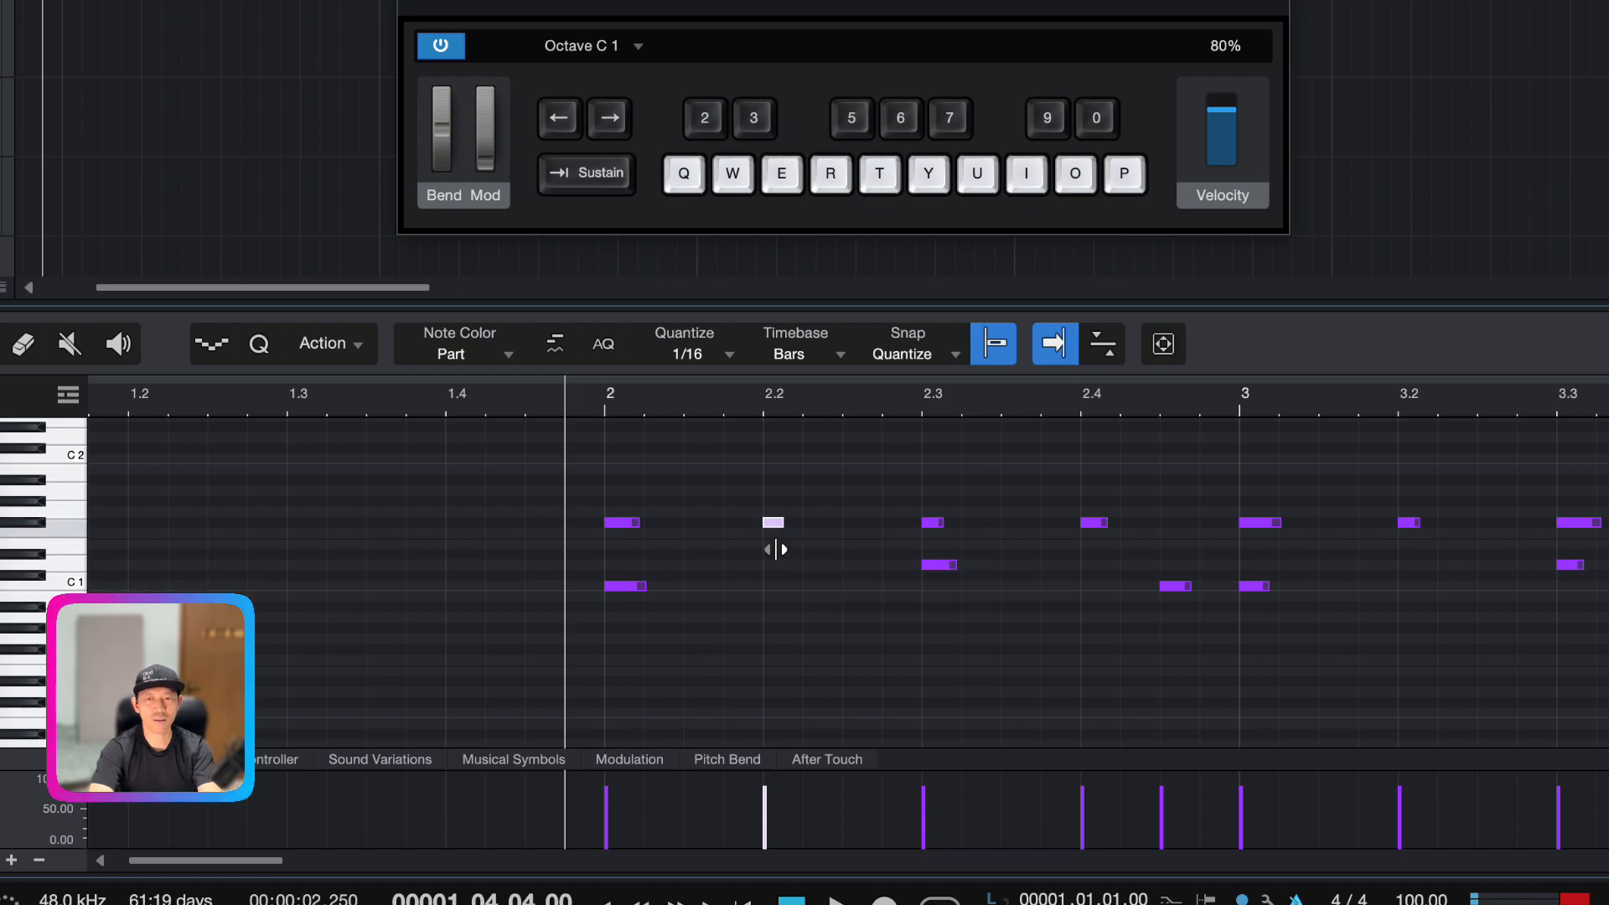
mouse_move(765, 842)
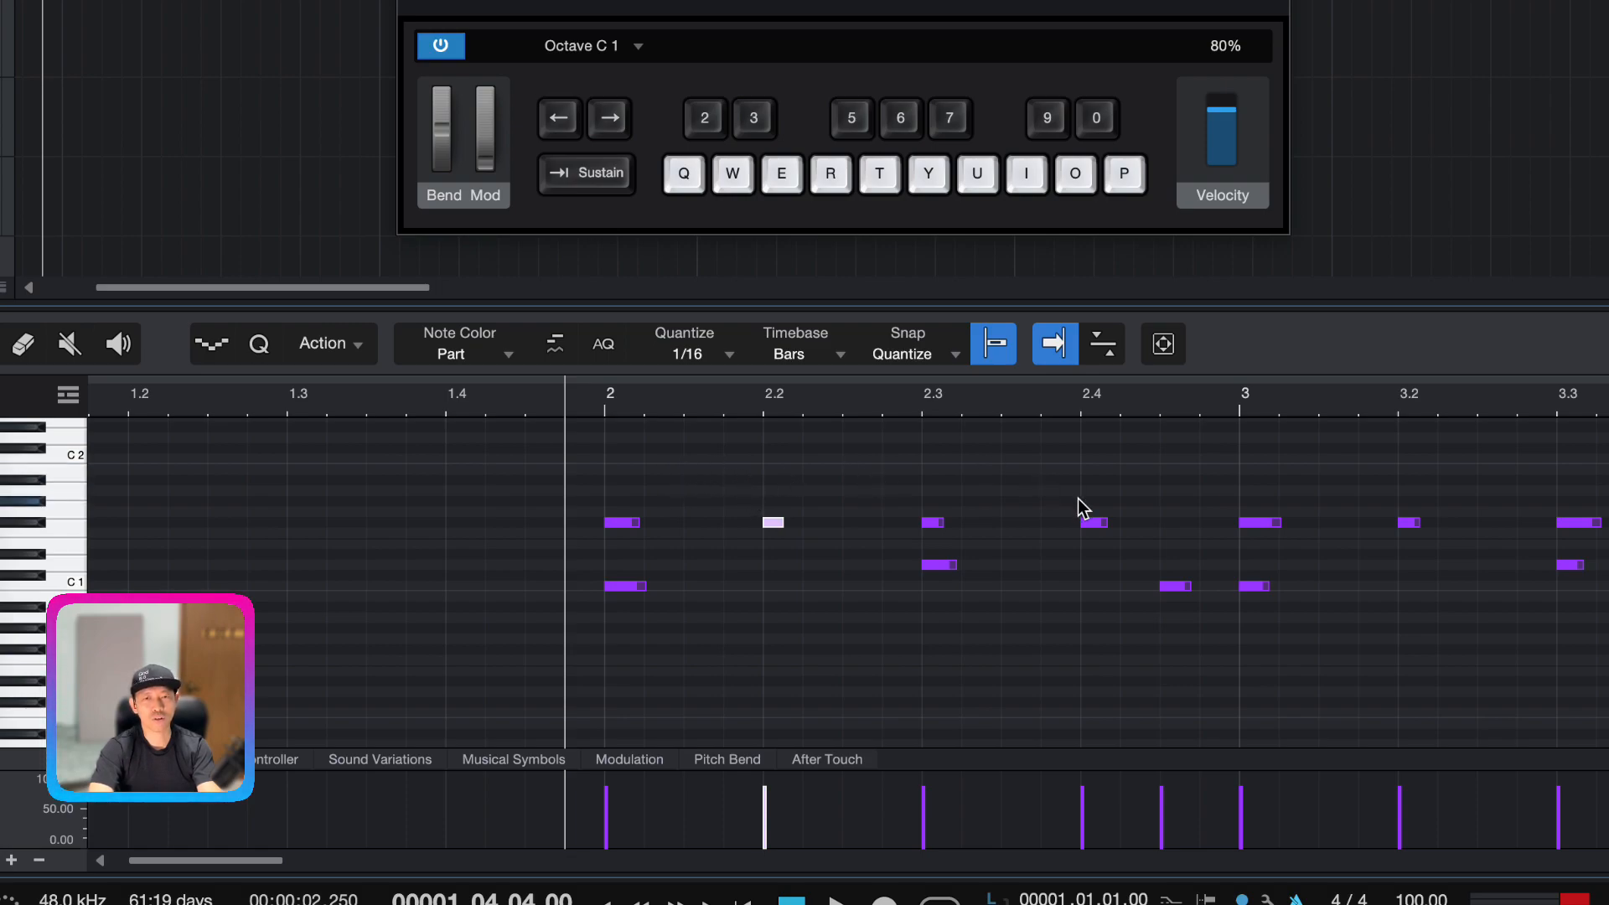
mouse_move(765, 802)
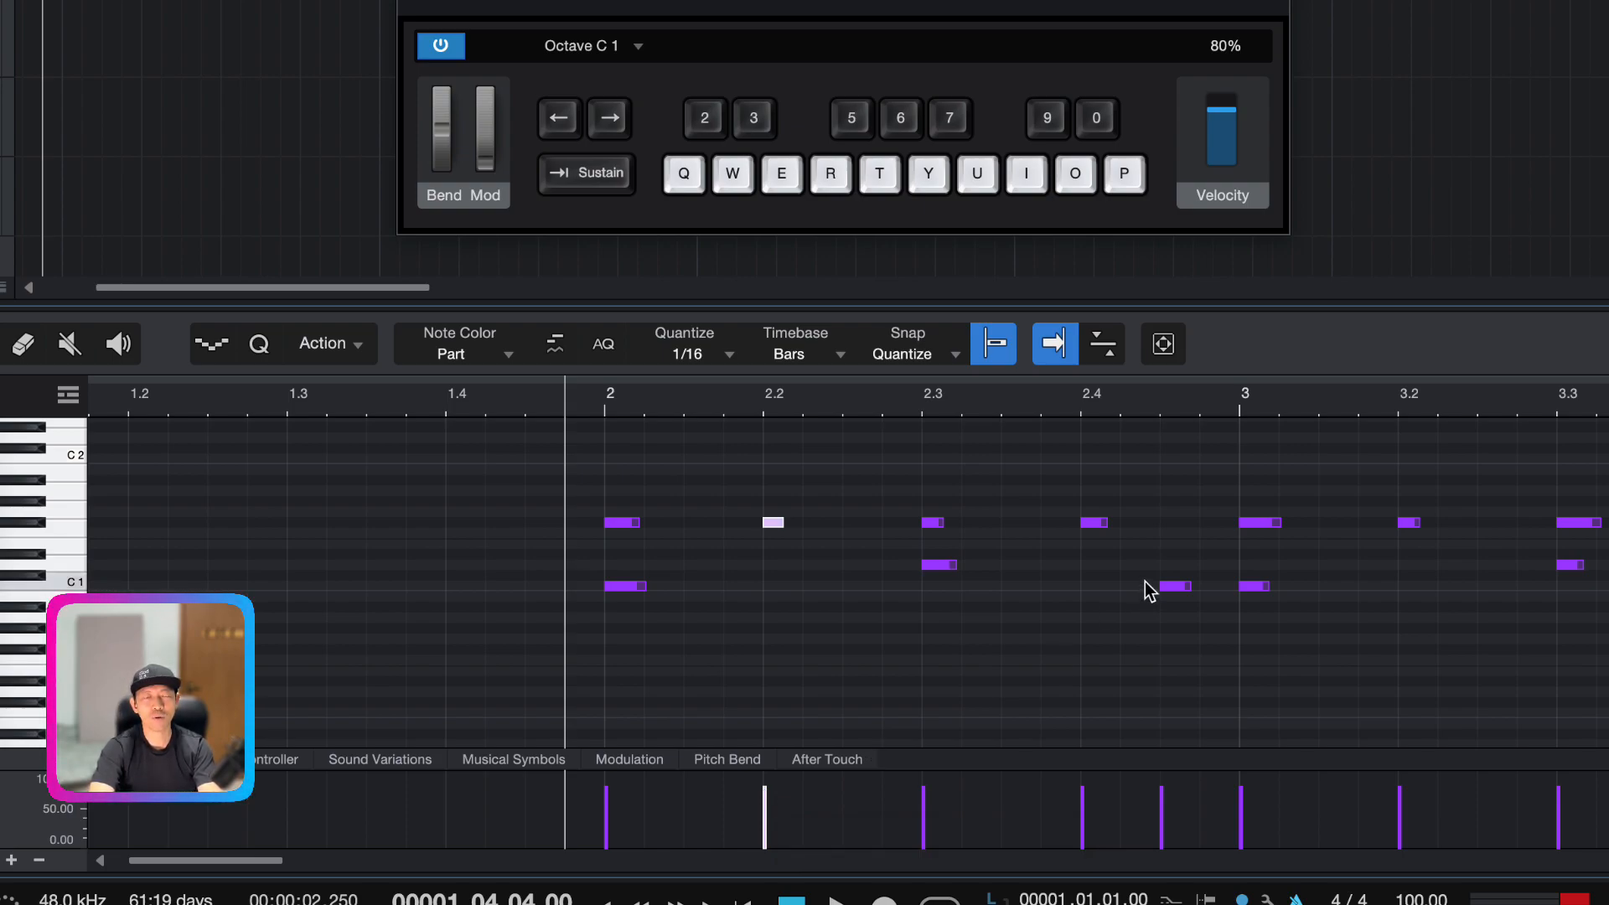
scroll(1144, 582, "right", 10)
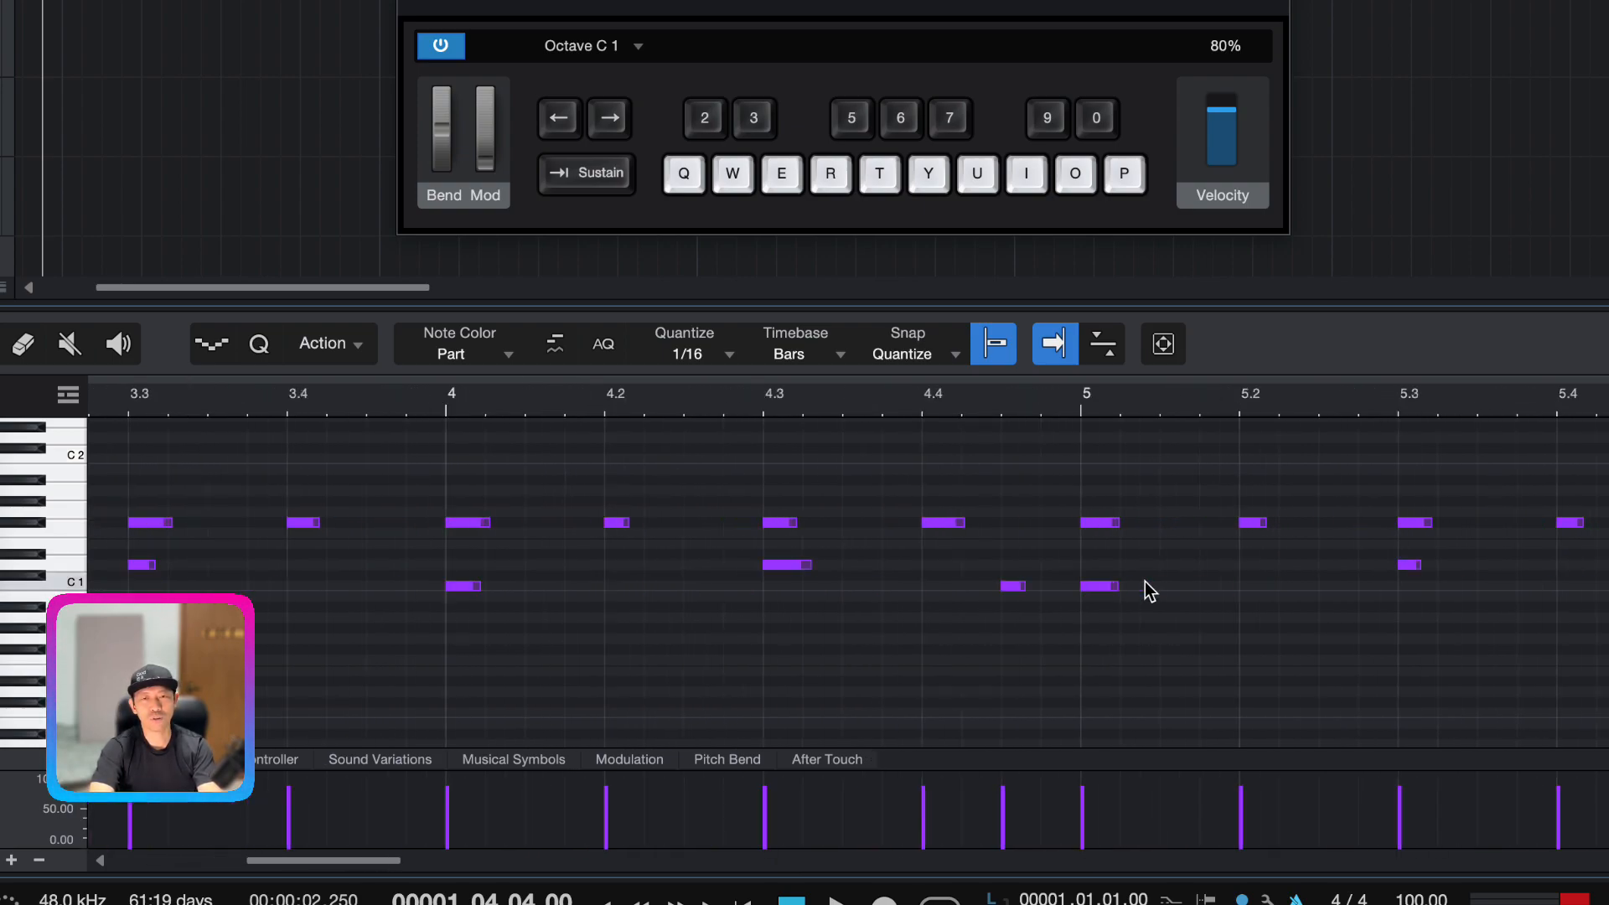
scroll(1145, 581, "left", 3)
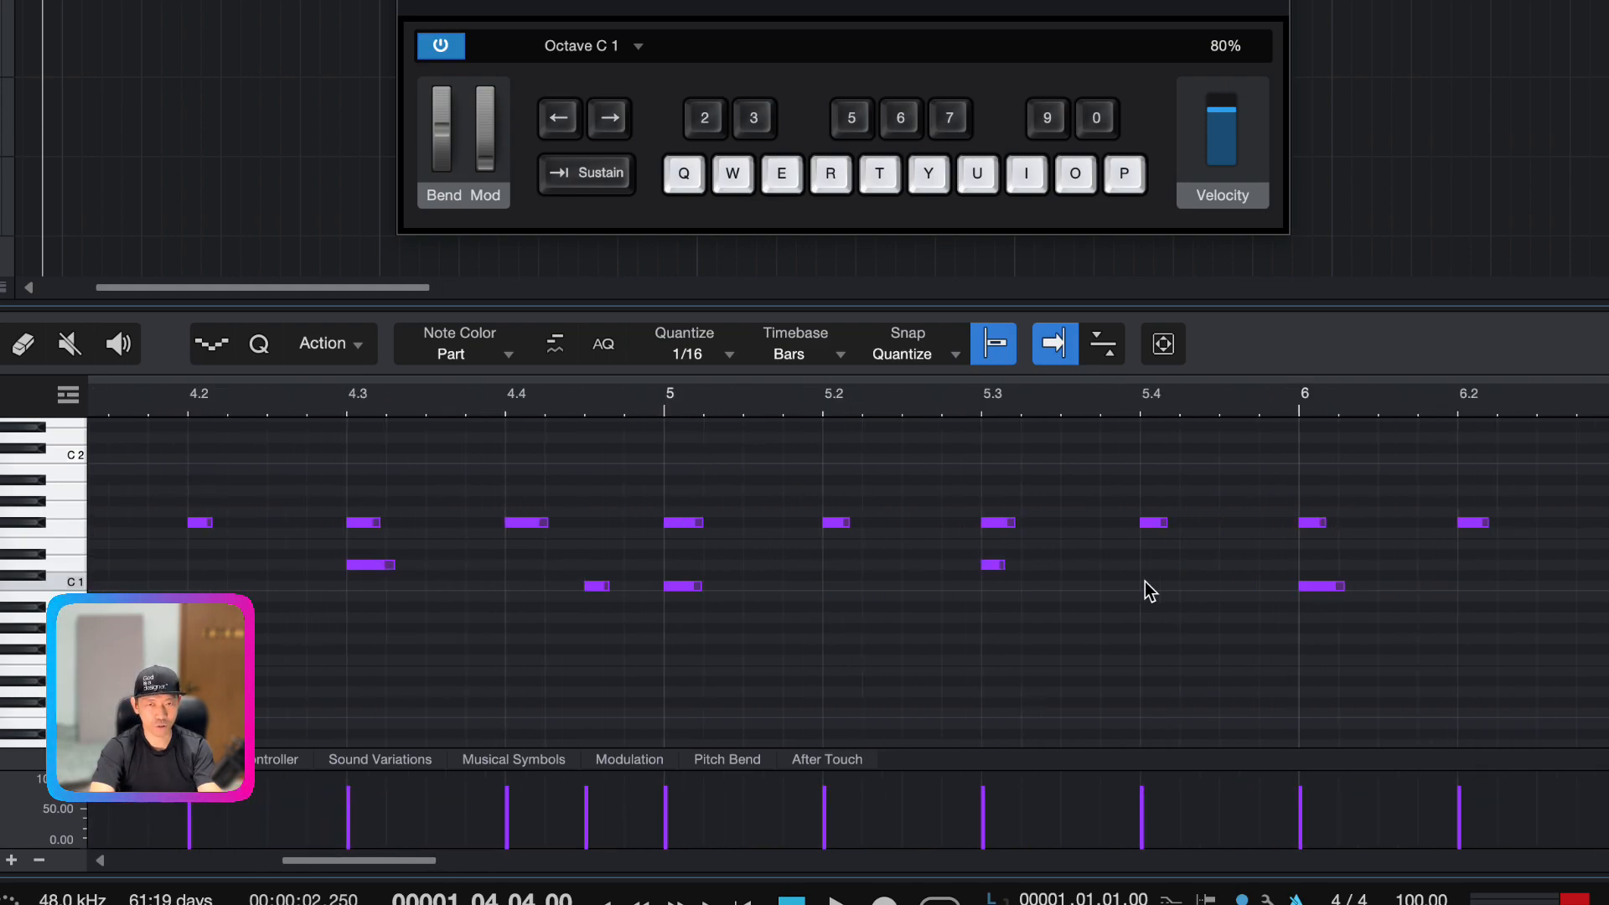
scroll(1144, 582, "left", 10)
scroll(1115, 620, "up", 3)
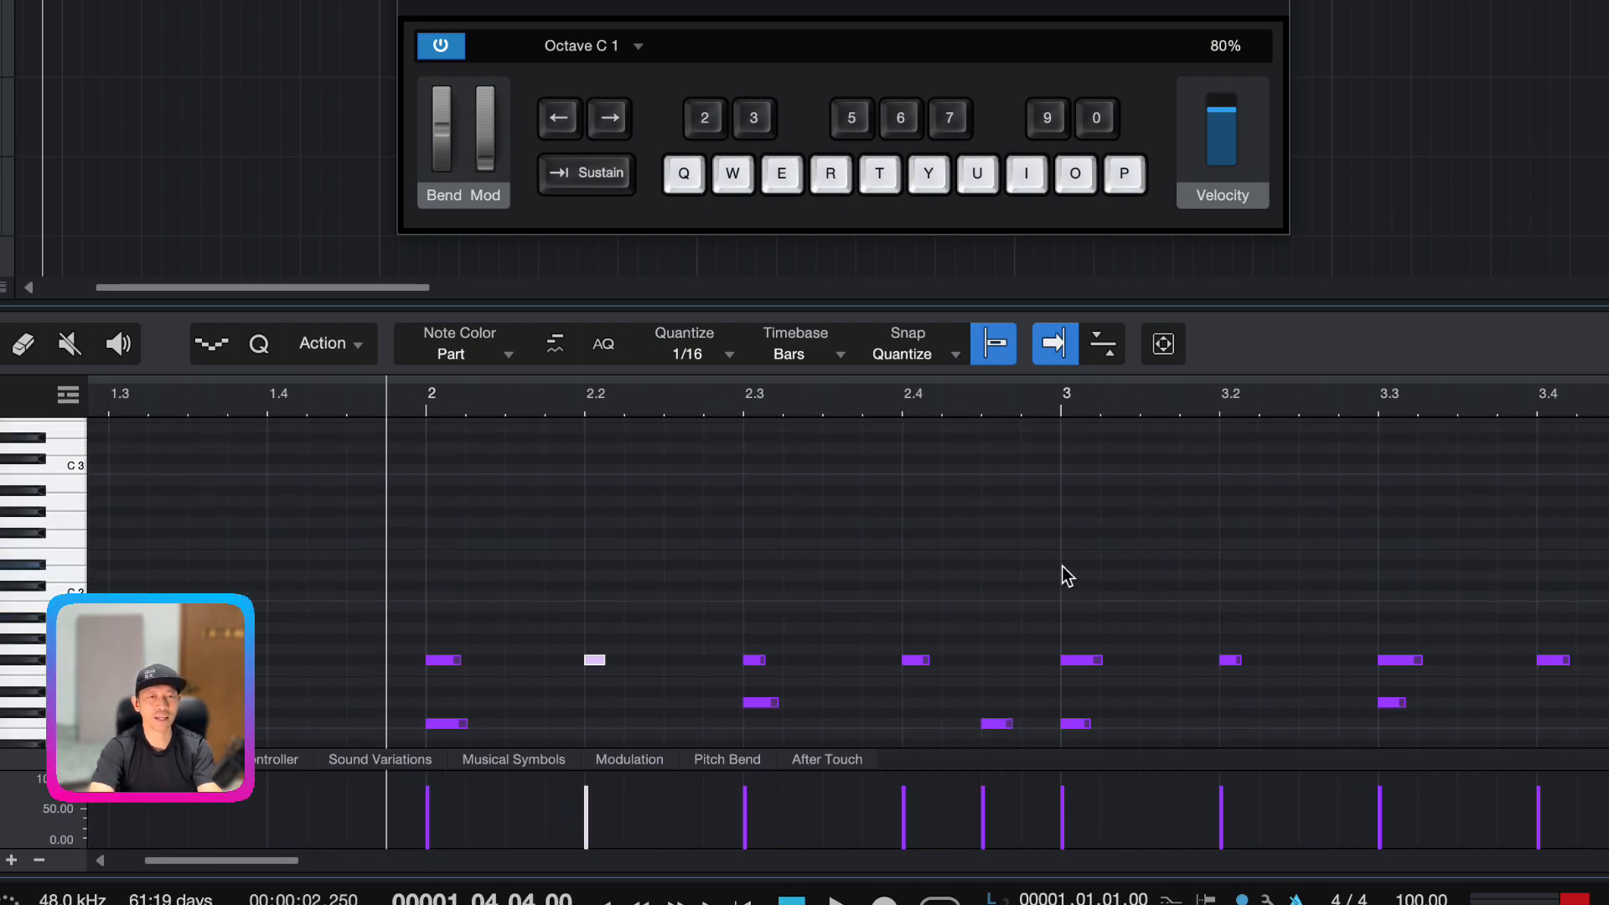
scroll(1064, 570, "down", 4)
scroll(1064, 574, "up", 2)
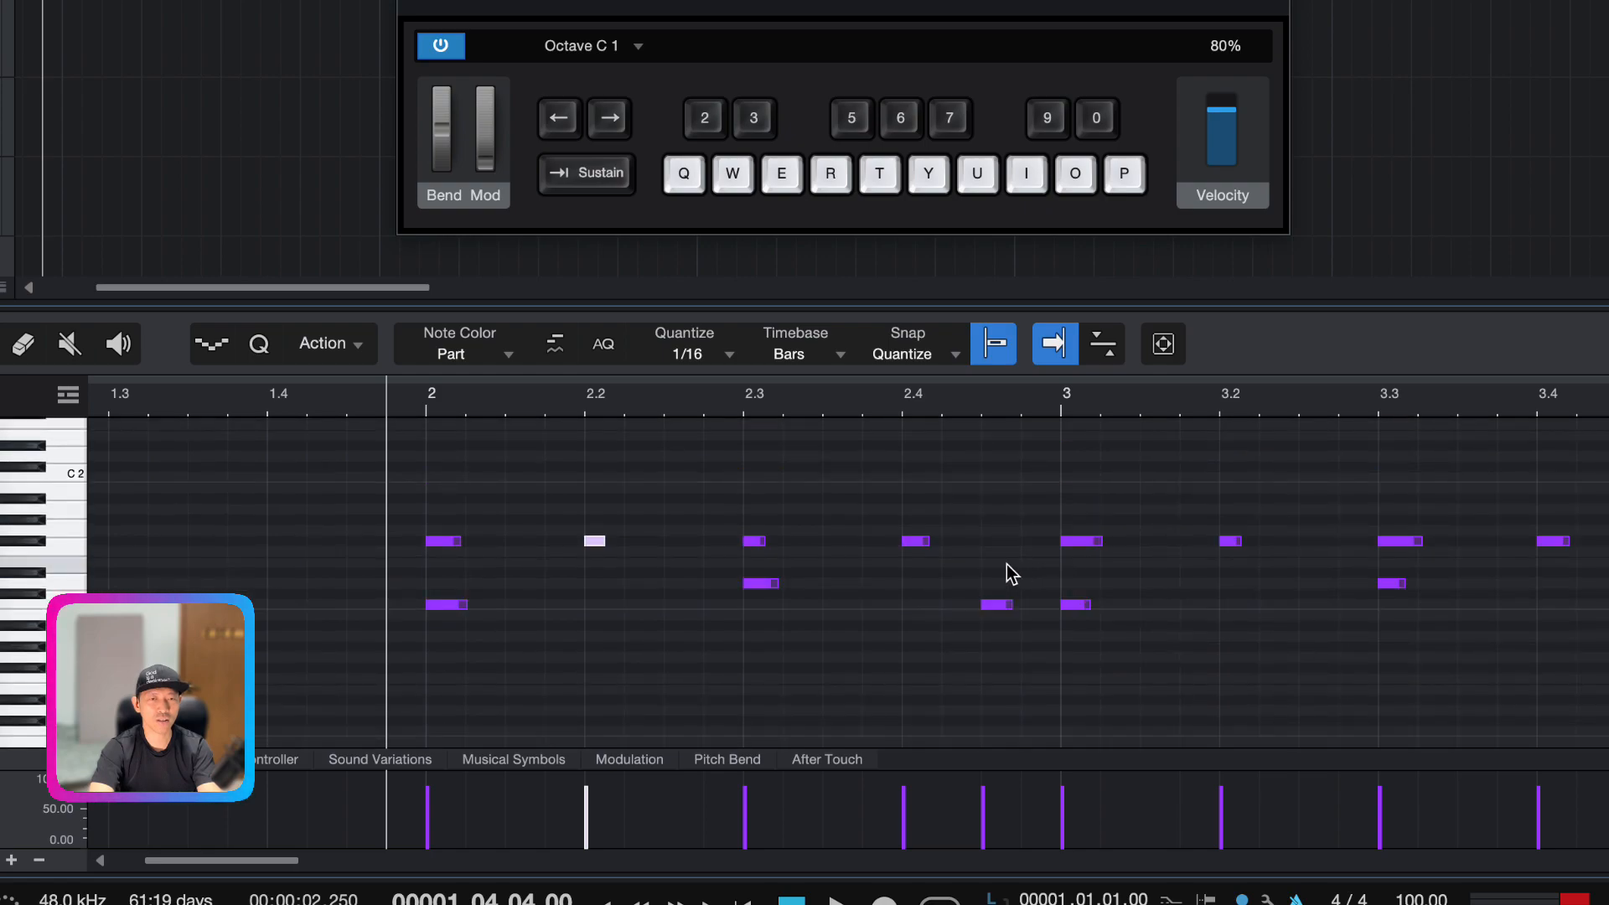
Lower the velocities of the F# 1 notes at 2.2 and 2.4, setting the 2.2 note to about 28%
left_click(915, 540)
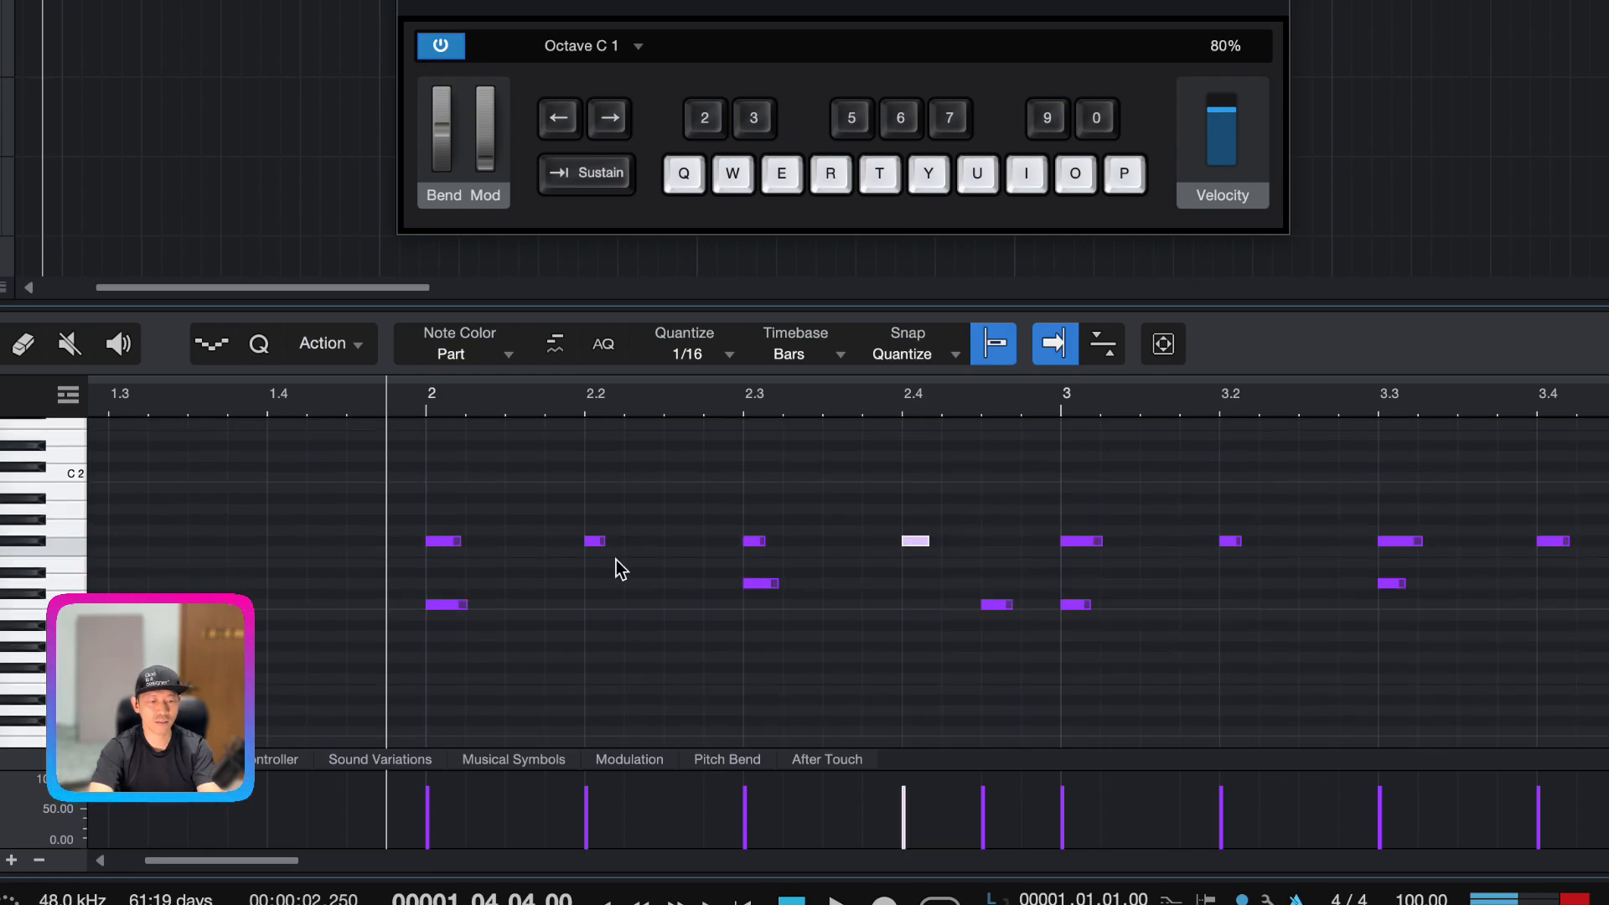
left_click(600, 542)
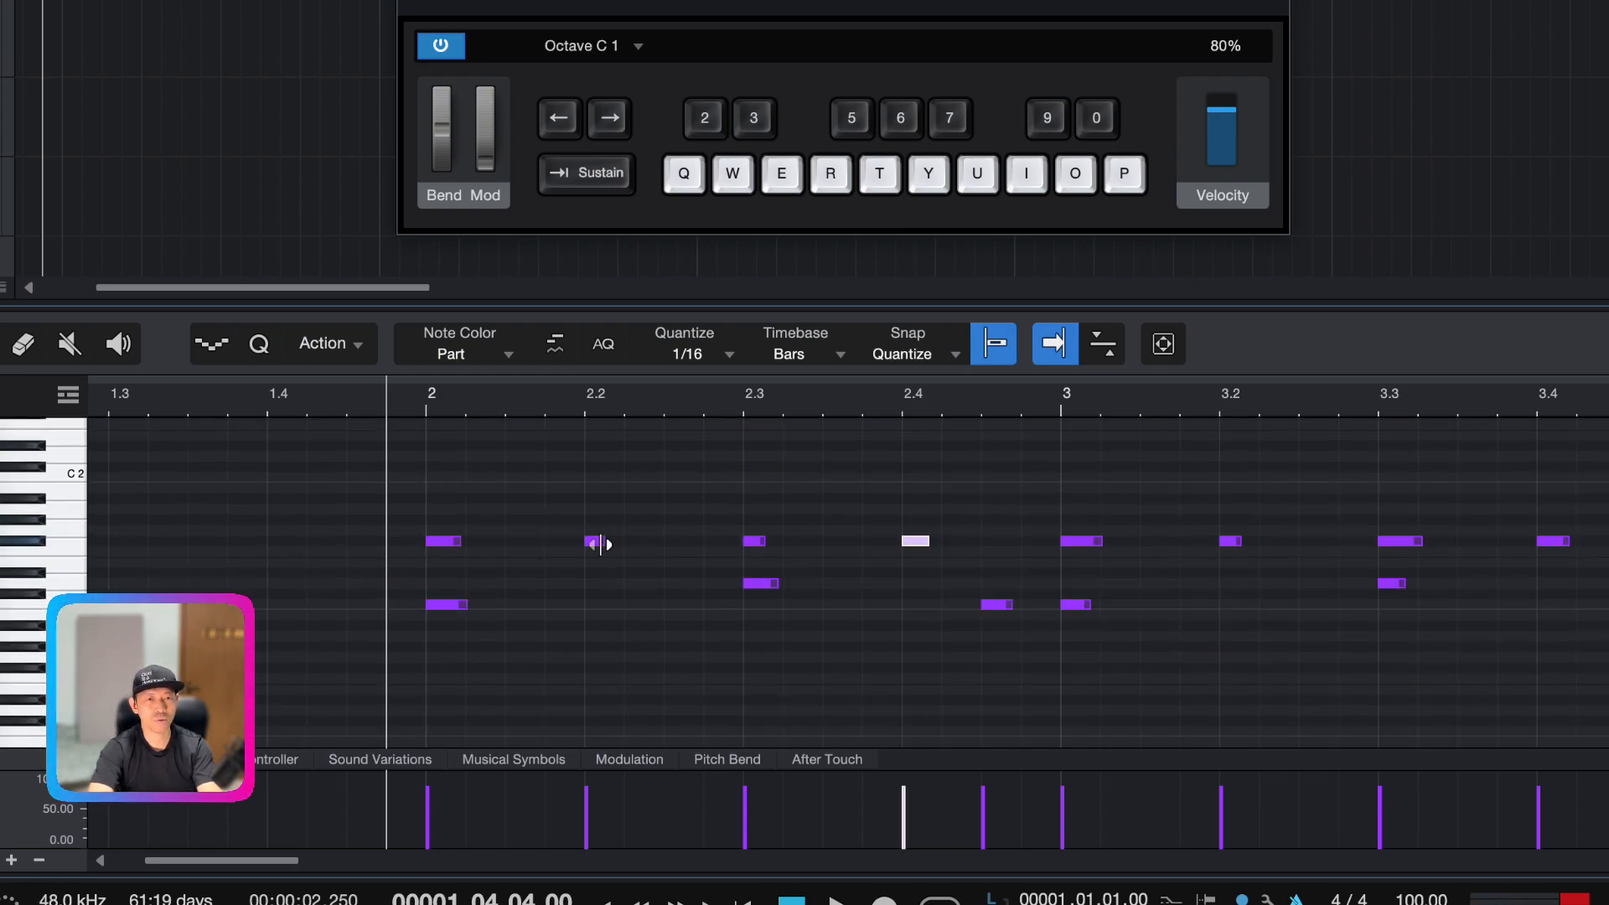
left_click(905, 543)
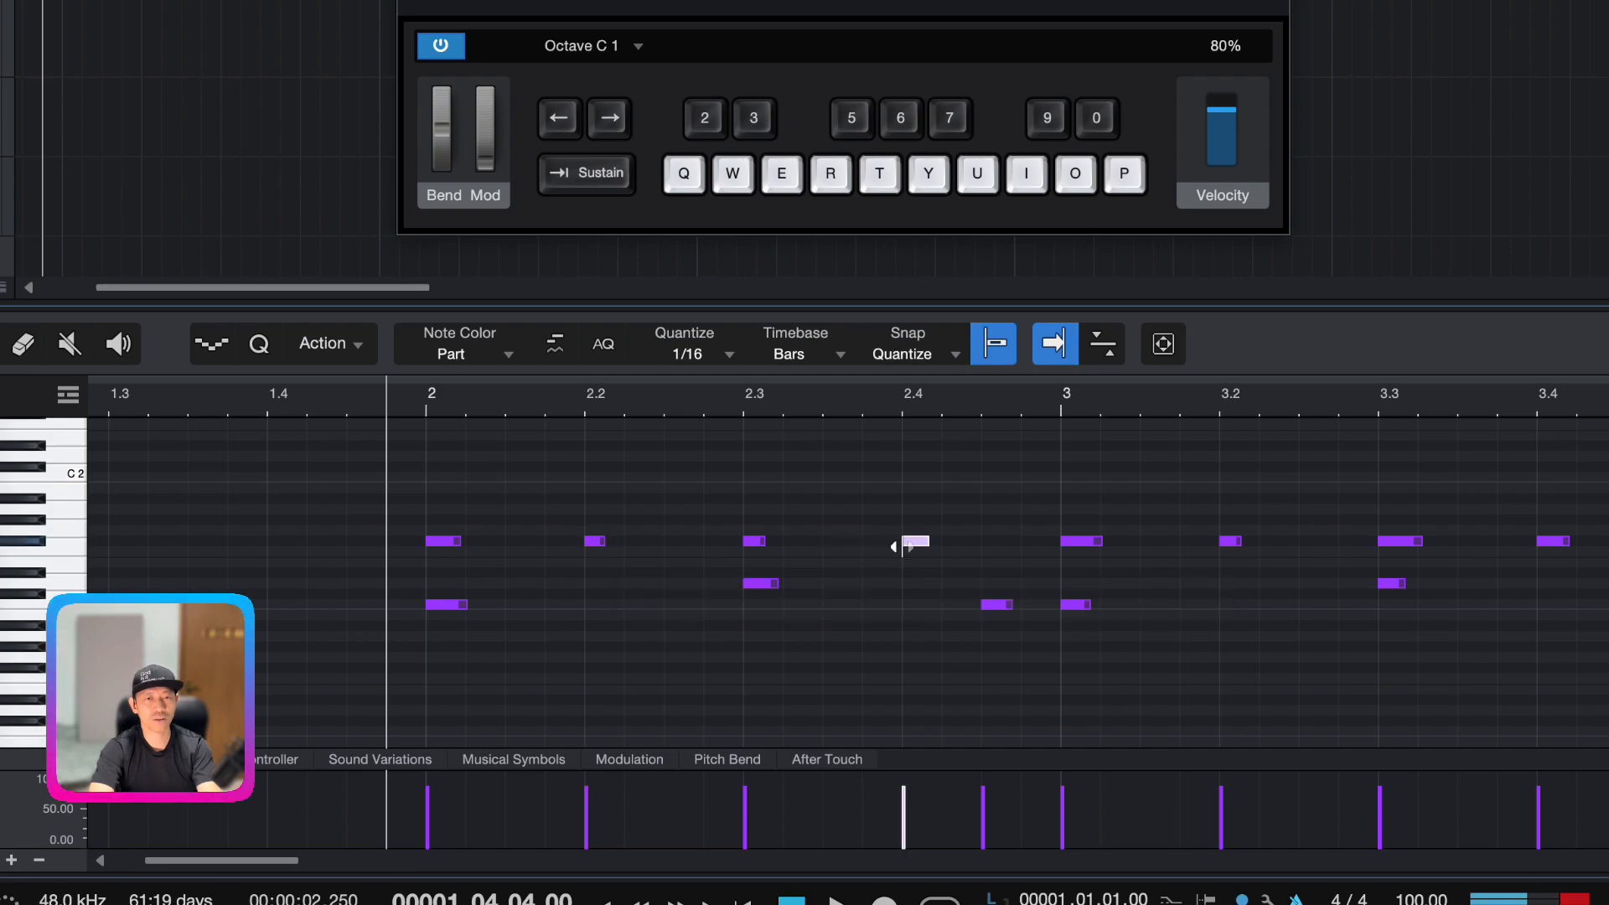
left_click(591, 543)
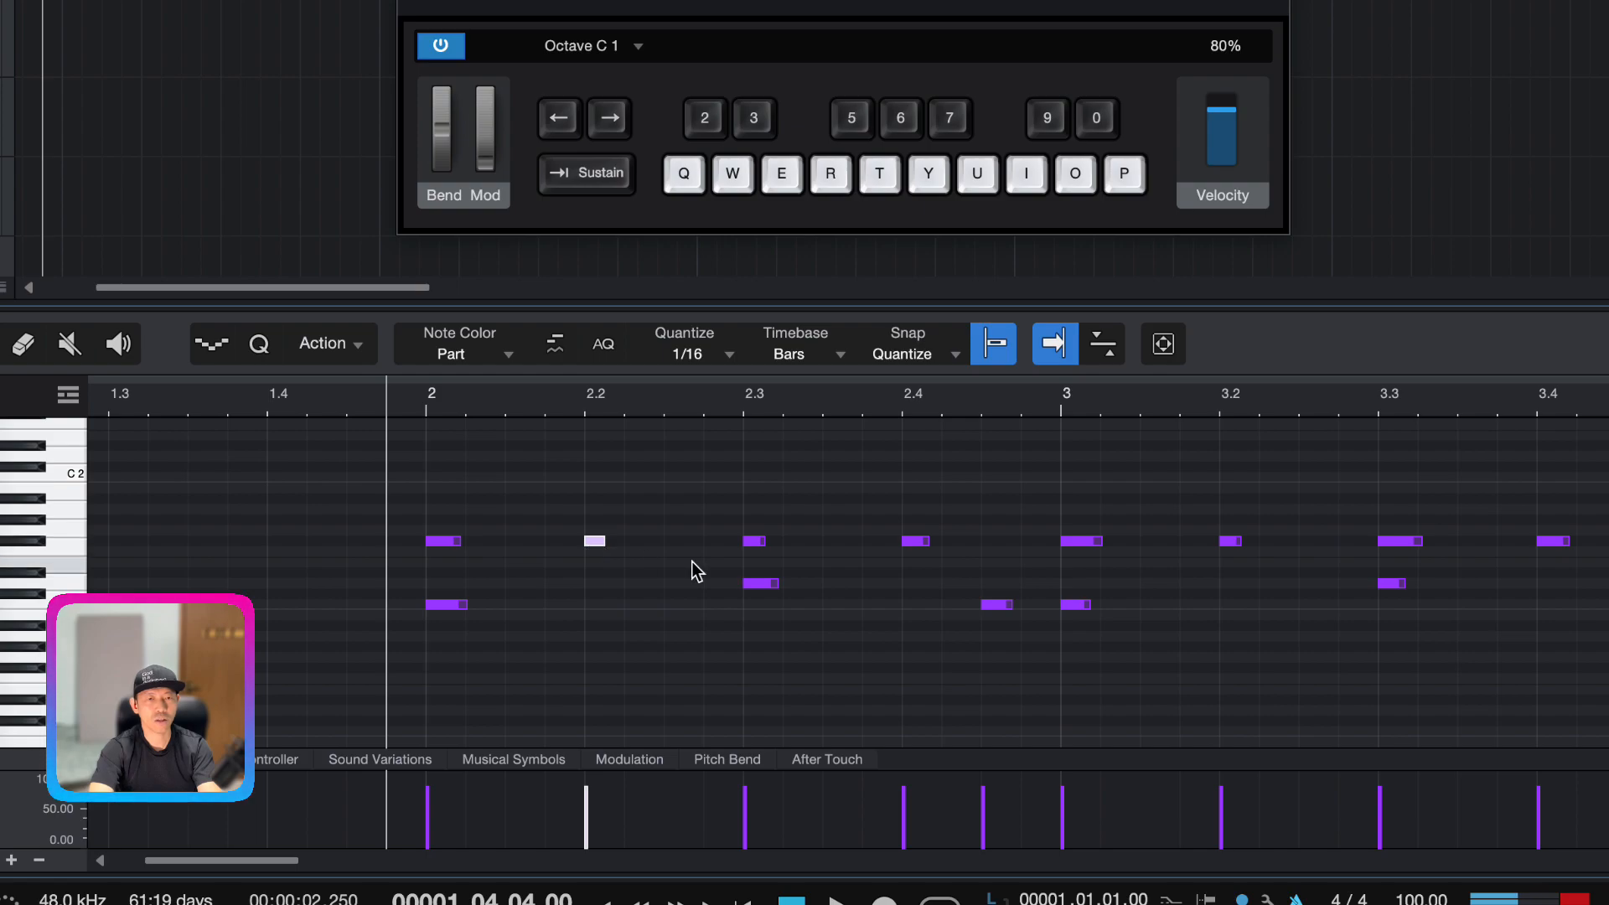
left_click_drag(584, 803, 588, 831)
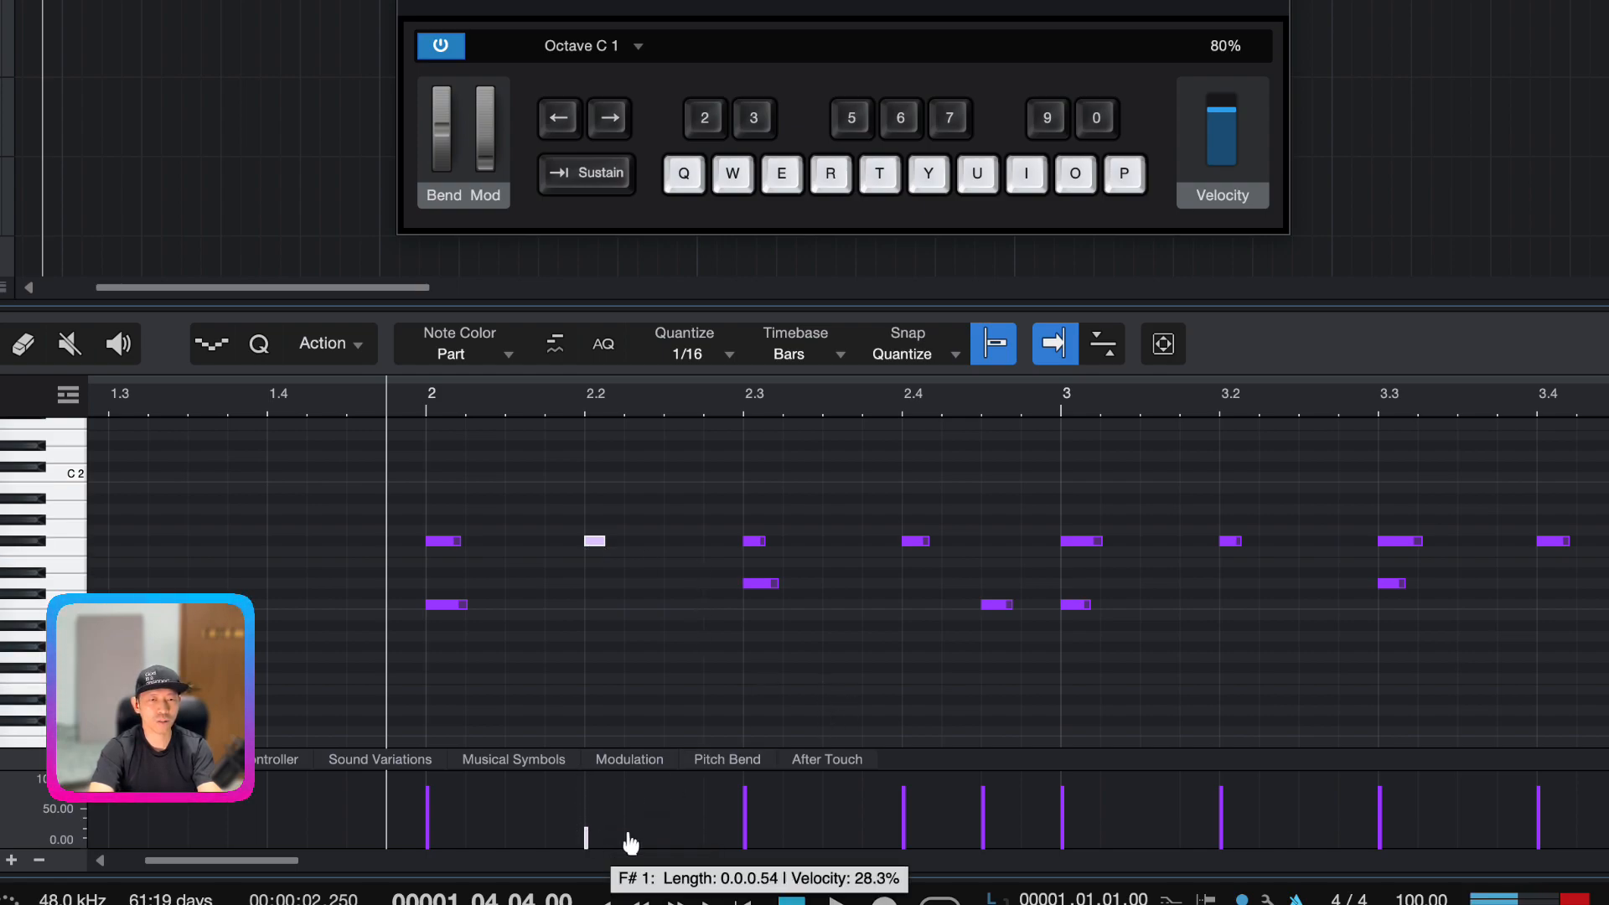
left_click(915, 542)
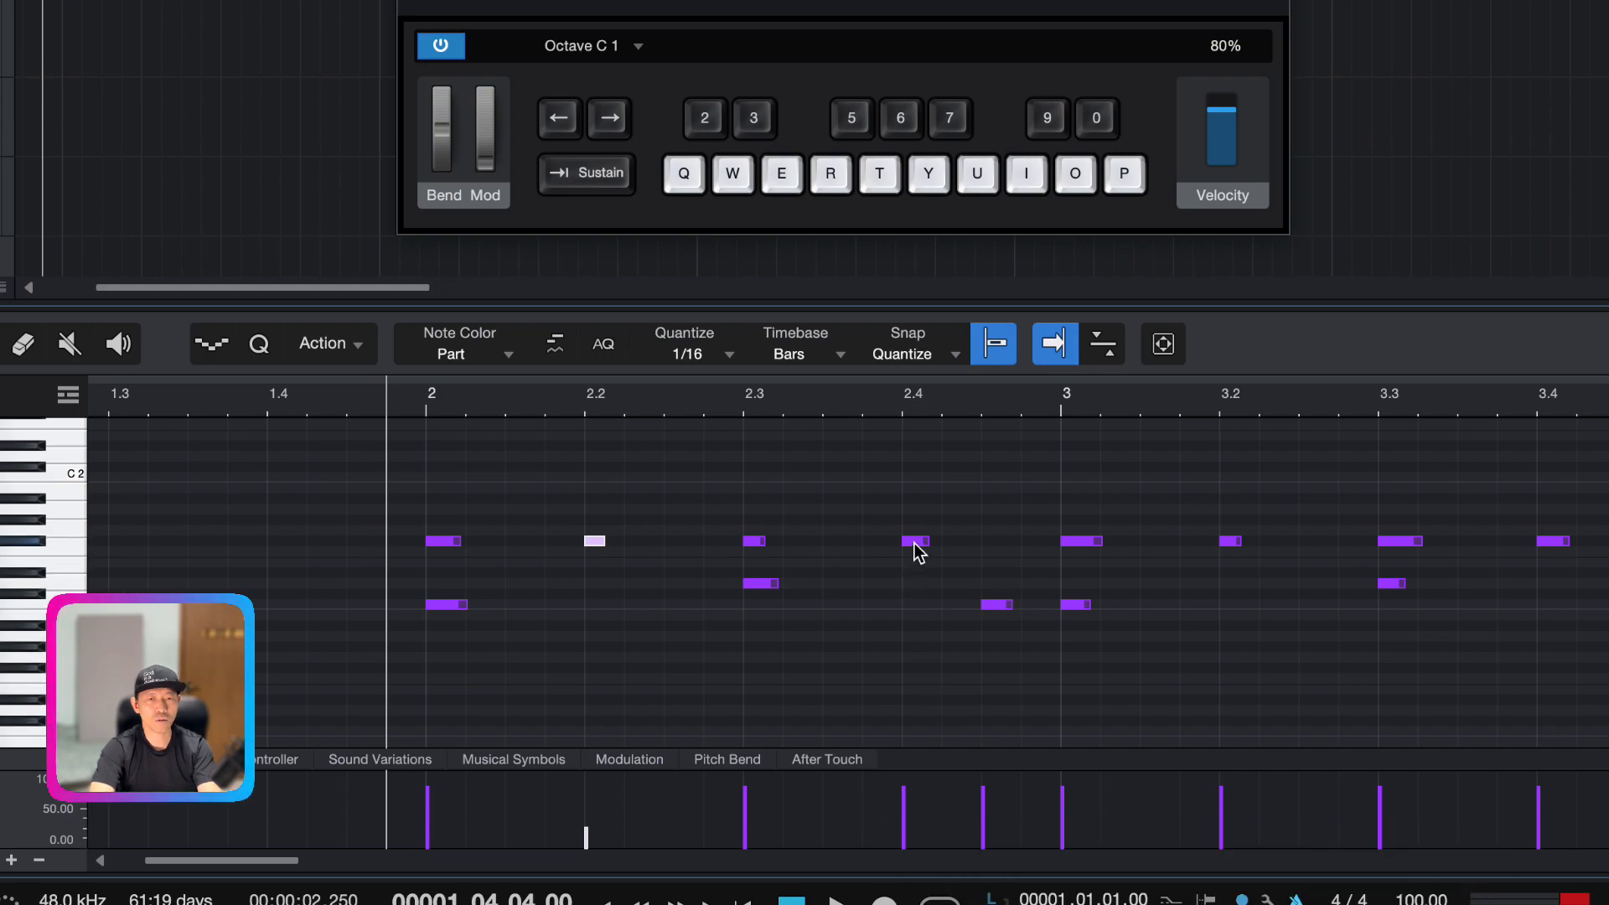
left_click_drag(905, 792, 907, 830)
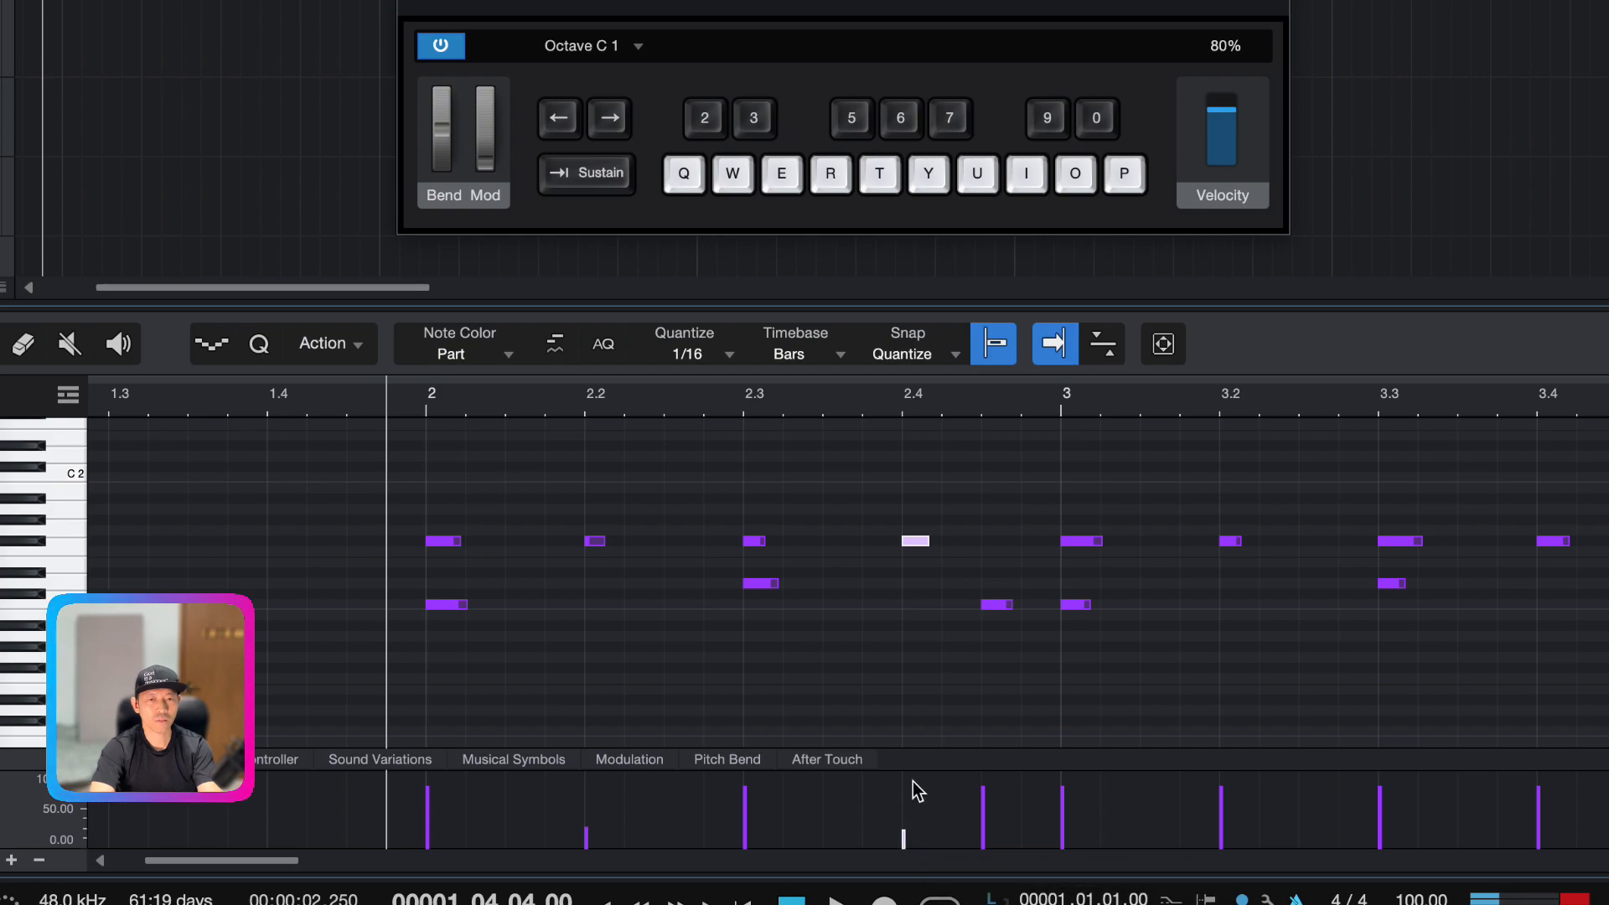
Play back the Drum part from 1.4.4 to early bar 3, and lower the 2.2 and 2.4 F# 1 velocities slightly further
key("space")
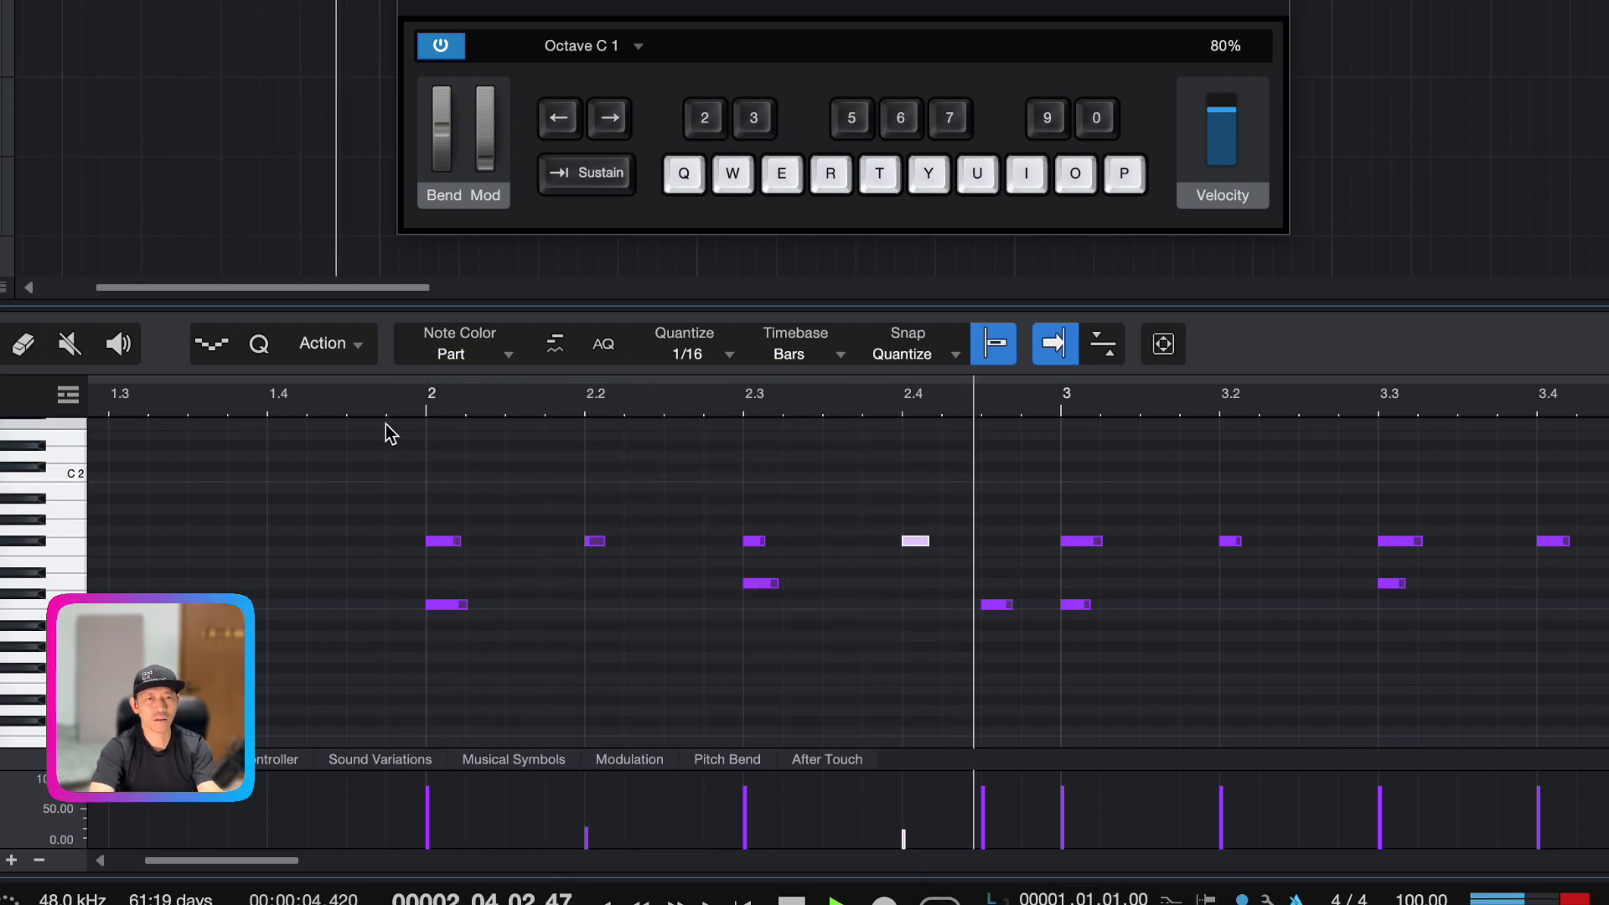
key("space")
left_click_drag(586, 833, 590, 837)
left_click_drag(896, 838, 902, 847)
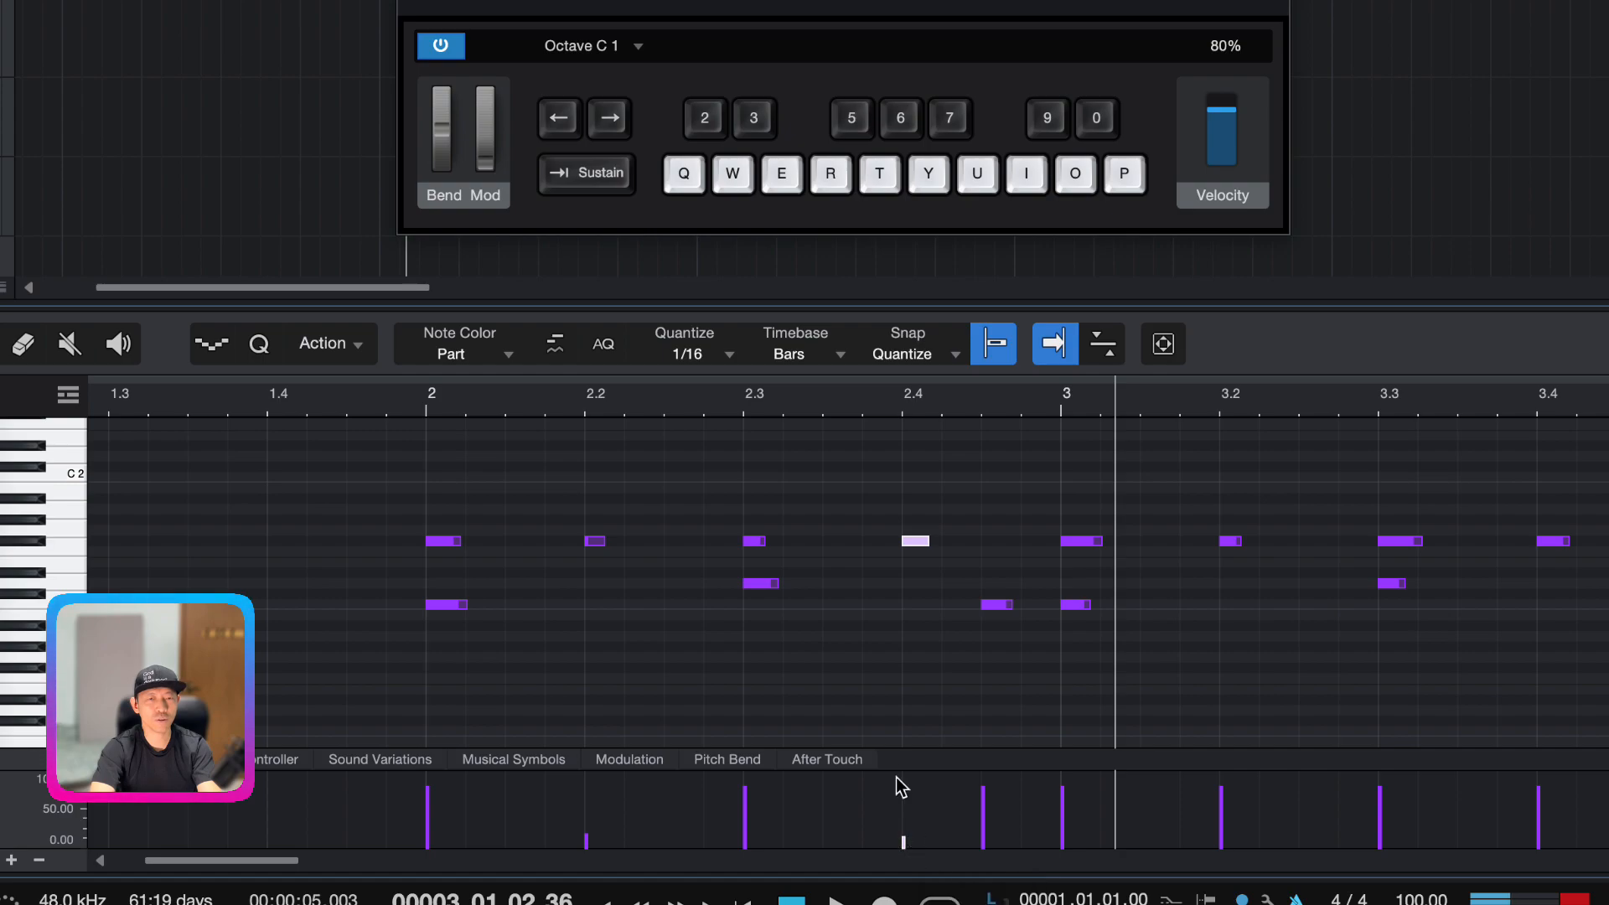
Lower the velocities of the F# 1 notes at 3.2 and 3.4 to roughly match the softened ones in bar 2
scroll(924, 575, "right", 3)
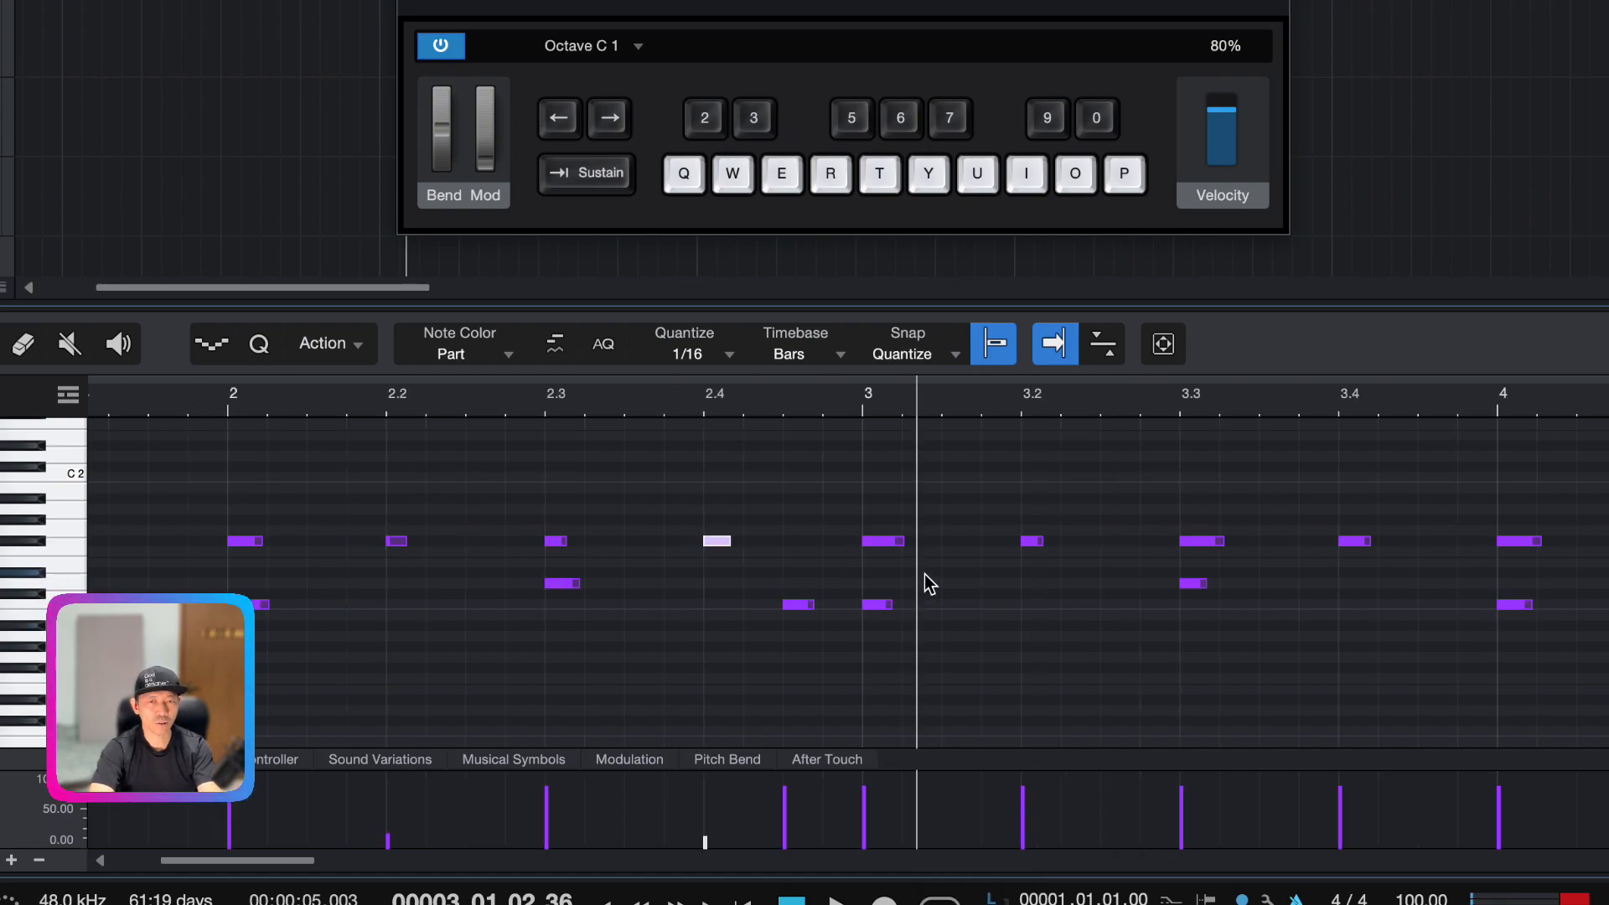
left_click(1038, 541)
left_click_drag(1022, 797, 1021, 840)
scroll(1167, 763, "right", 3)
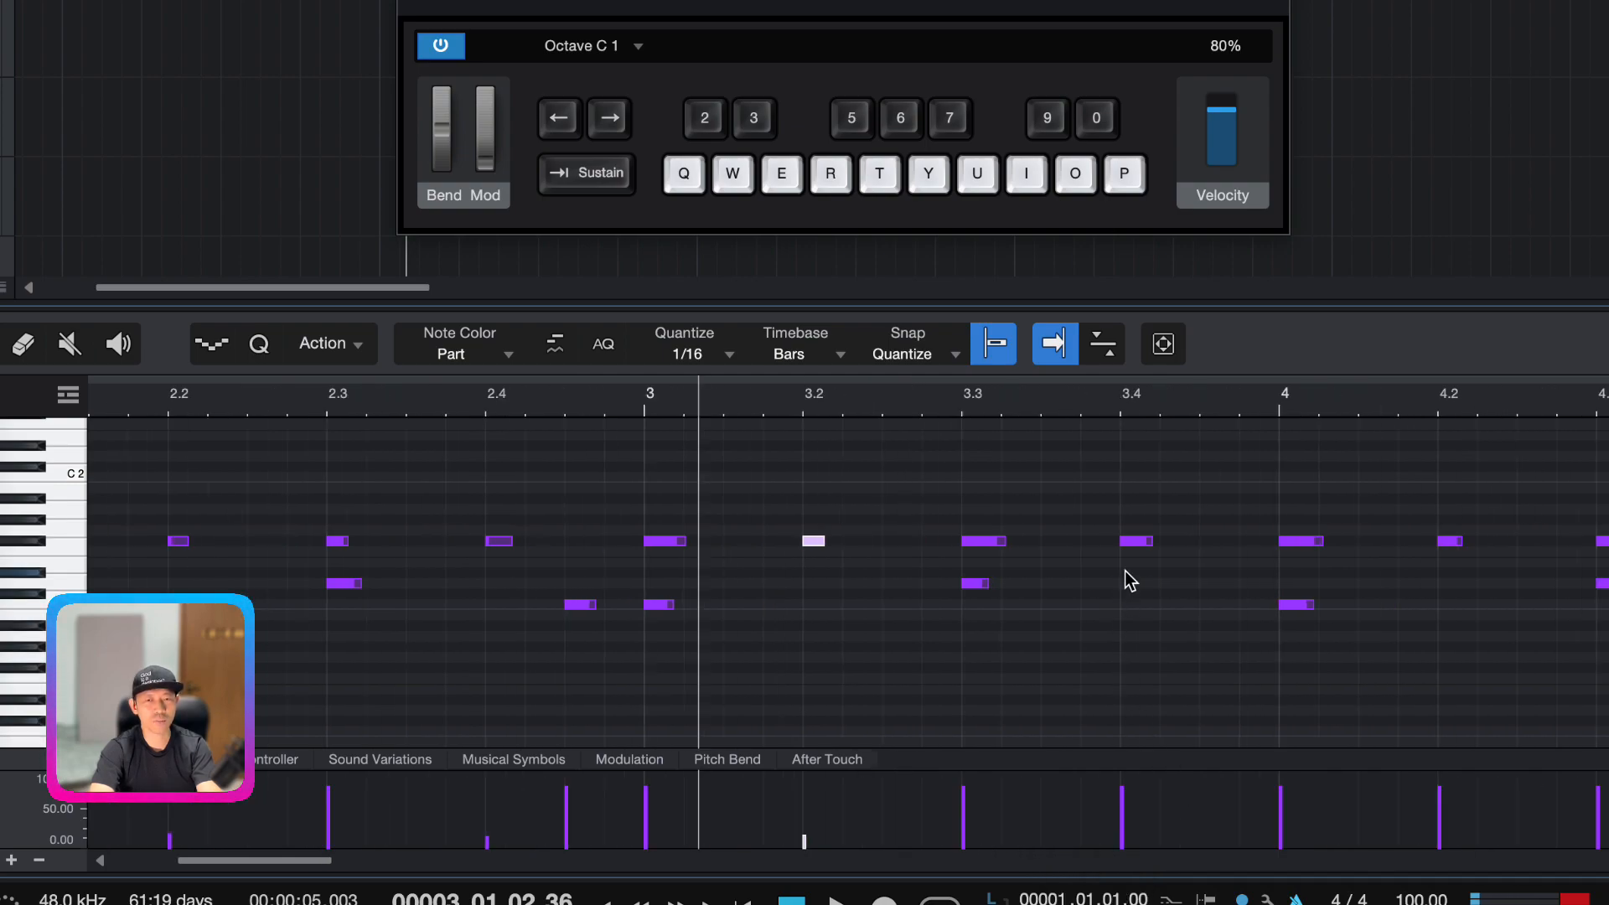
left_click(1134, 541)
left_click_drag(1124, 801, 1120, 836)
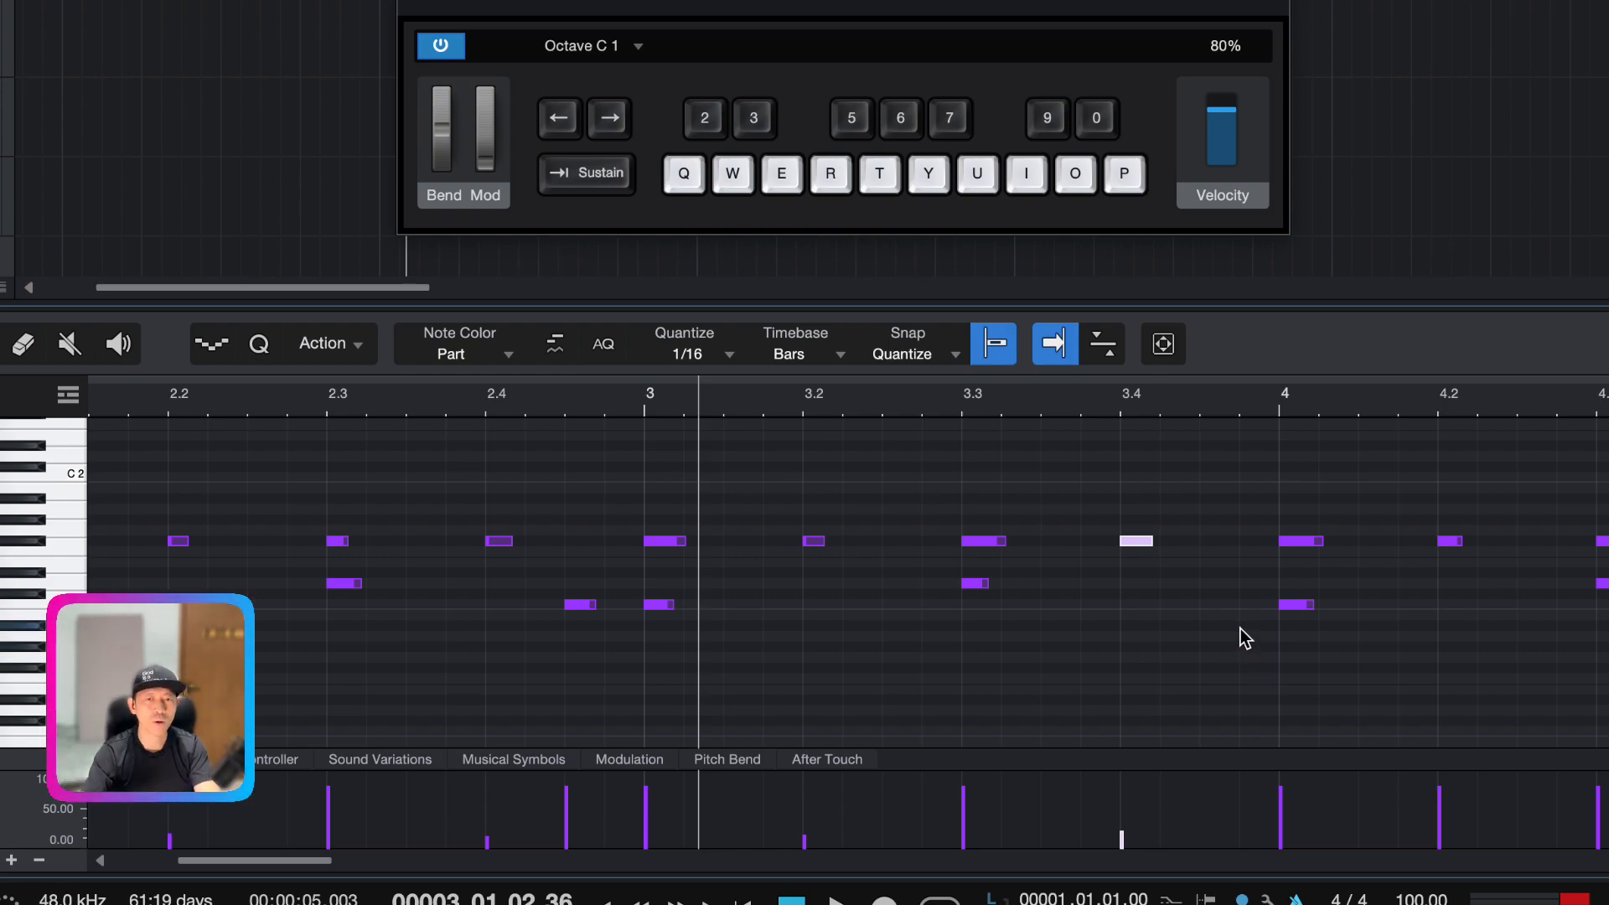
Select all the F# 1 notes from bar 4 onward, leaving the lower drum notes unselected
scroll(1234, 636, "right", 3)
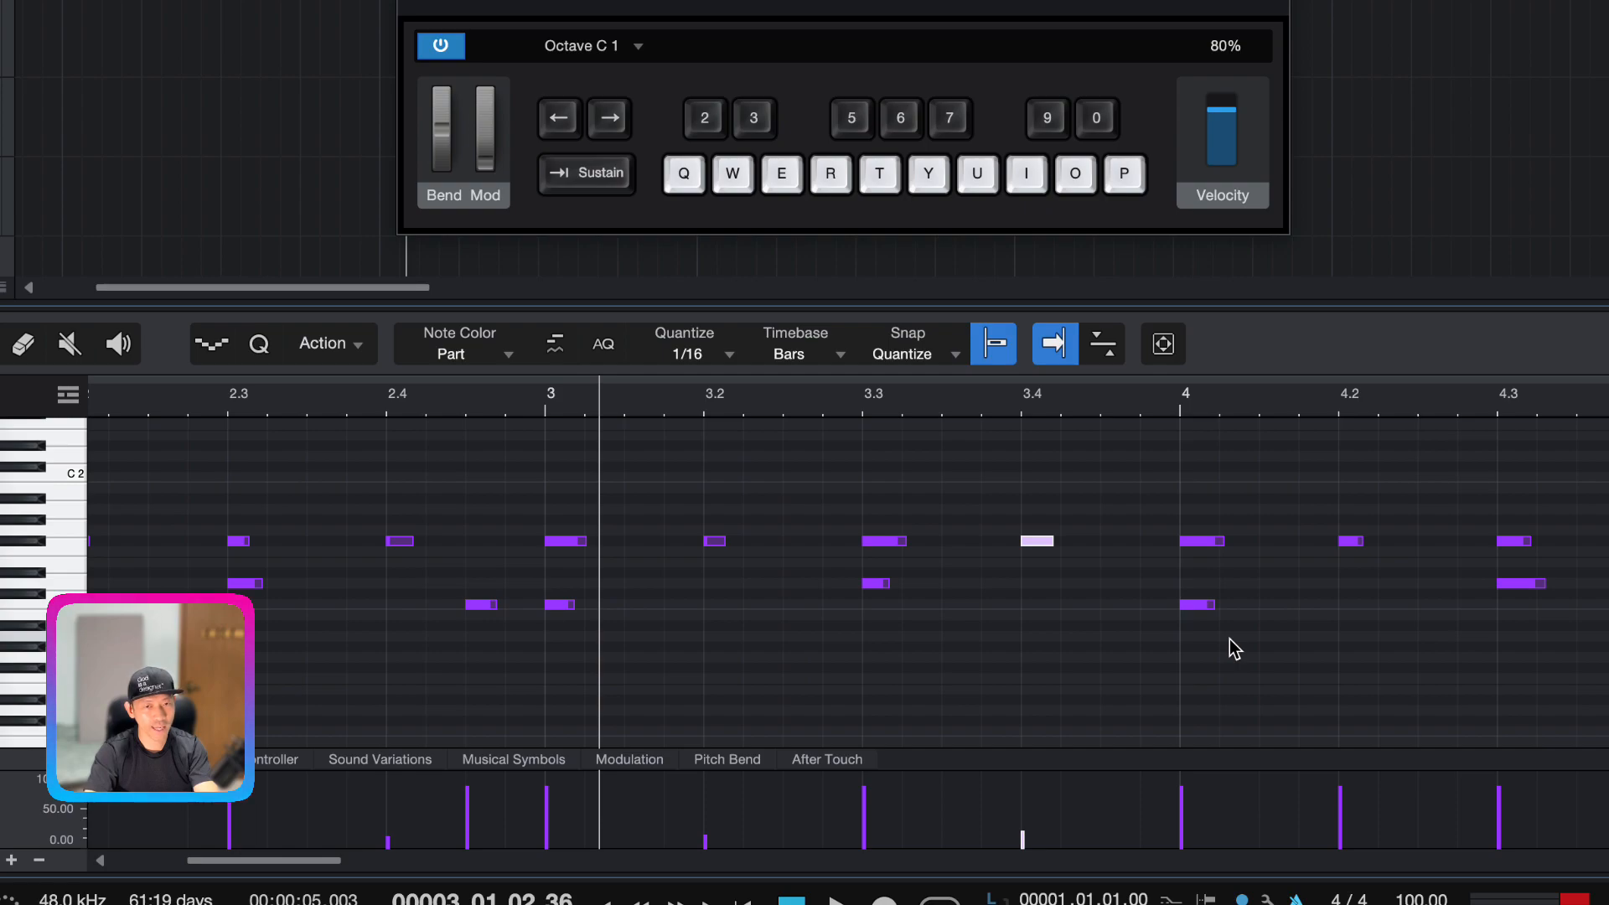
left_click_drag(309, 862, 377, 872)
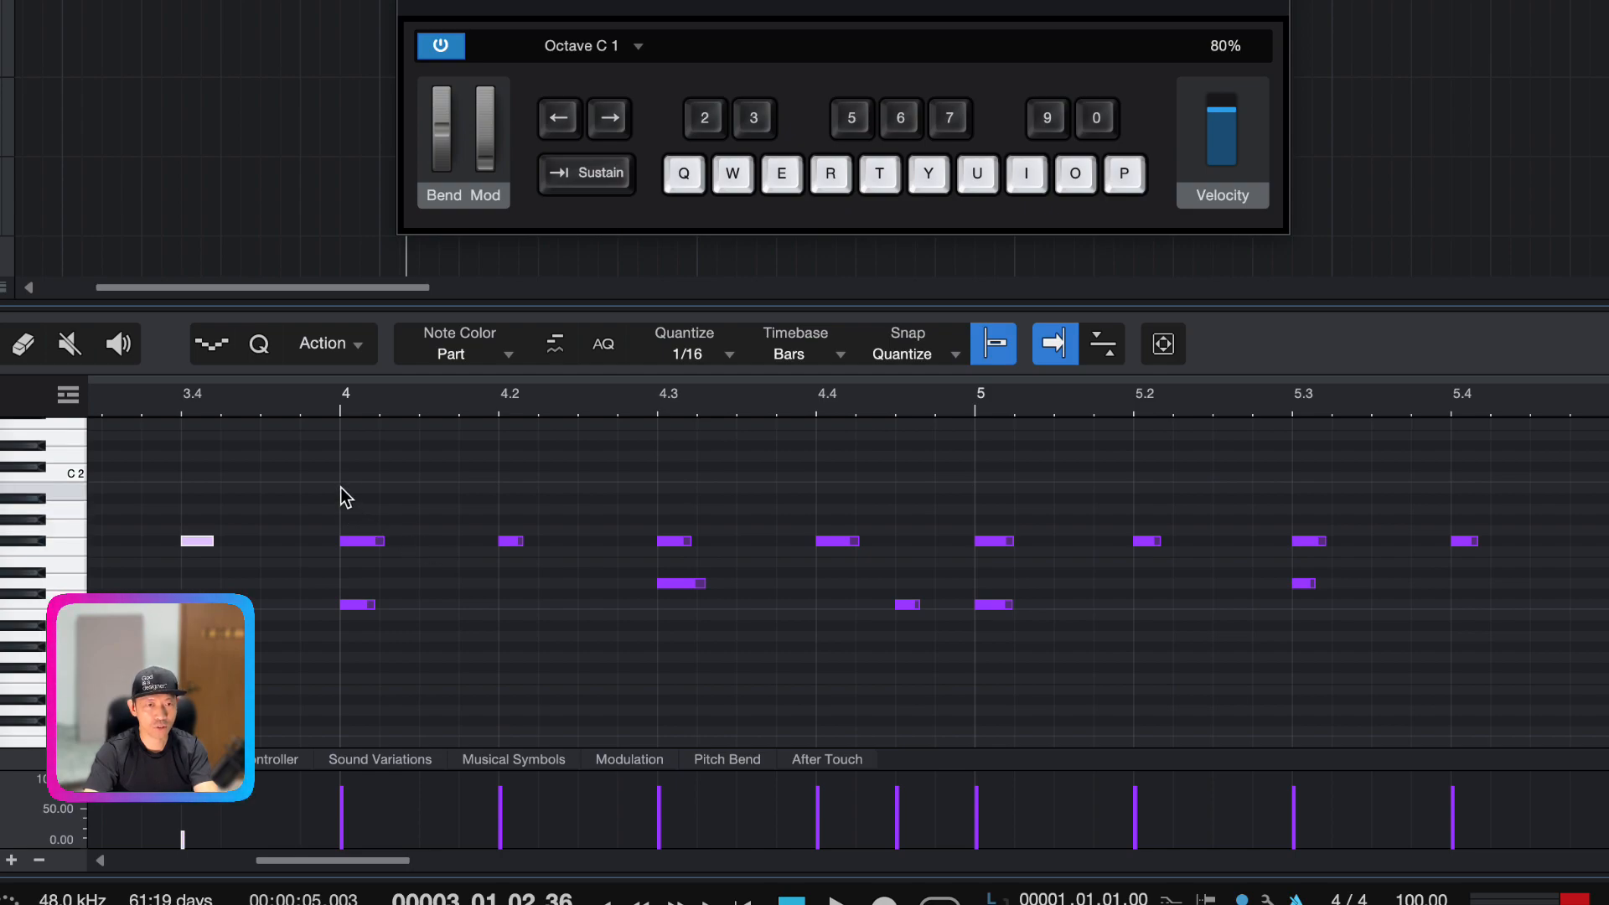
left_click_drag(367, 480, 1608, 481)
left_click_drag(1608, 504, 1209, 545)
scroll(1209, 545, "left", 10)
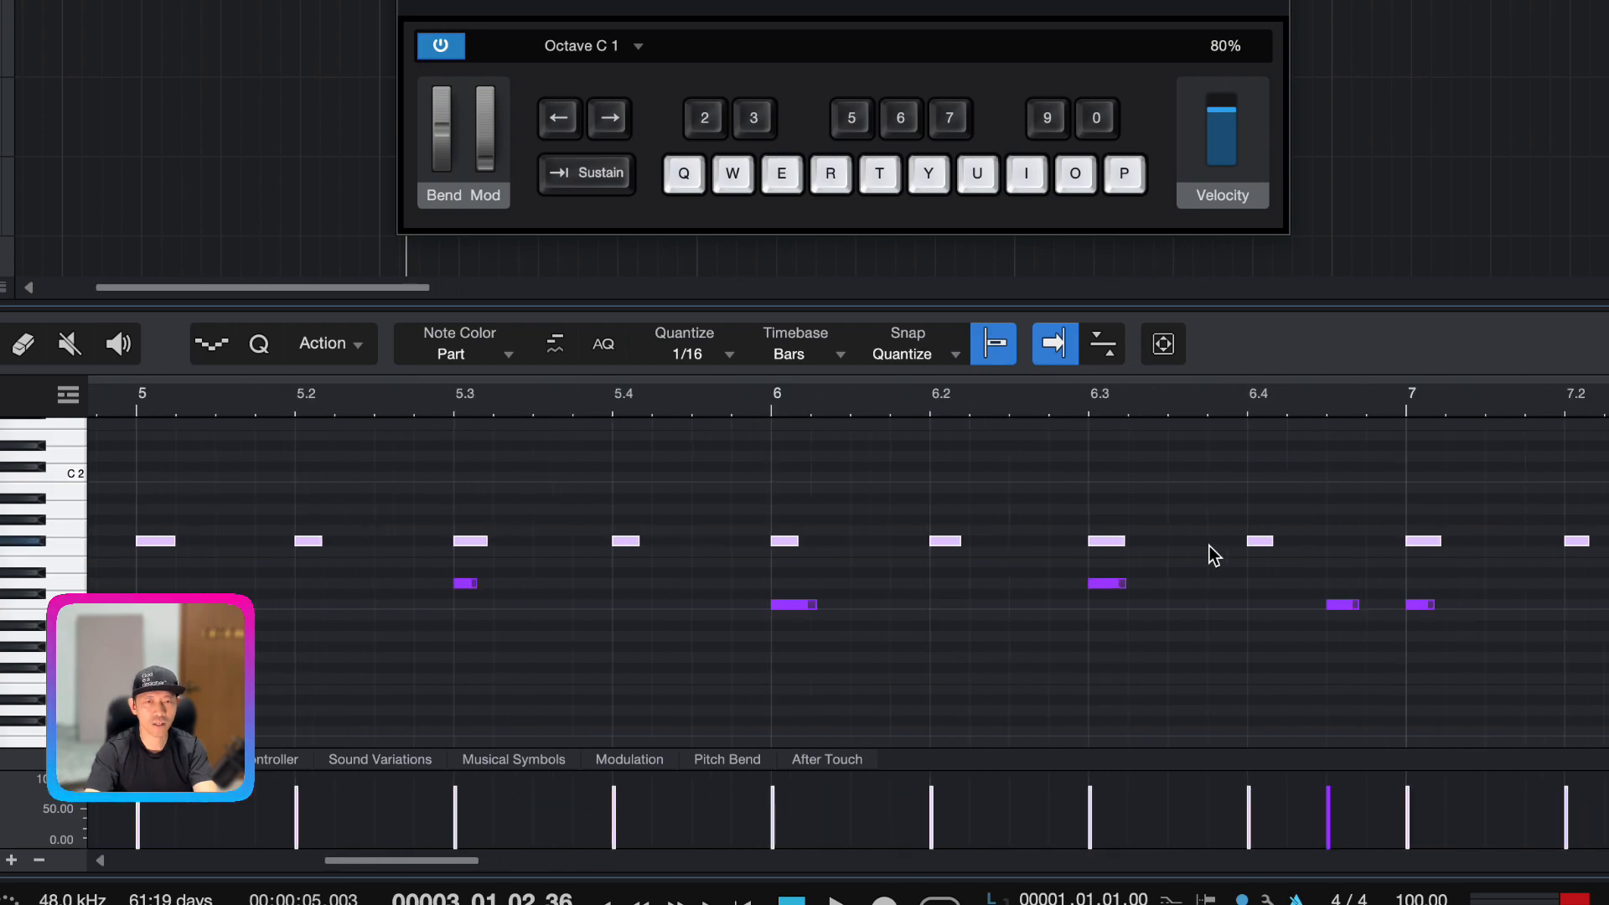
scroll(1209, 546, "left", 5)
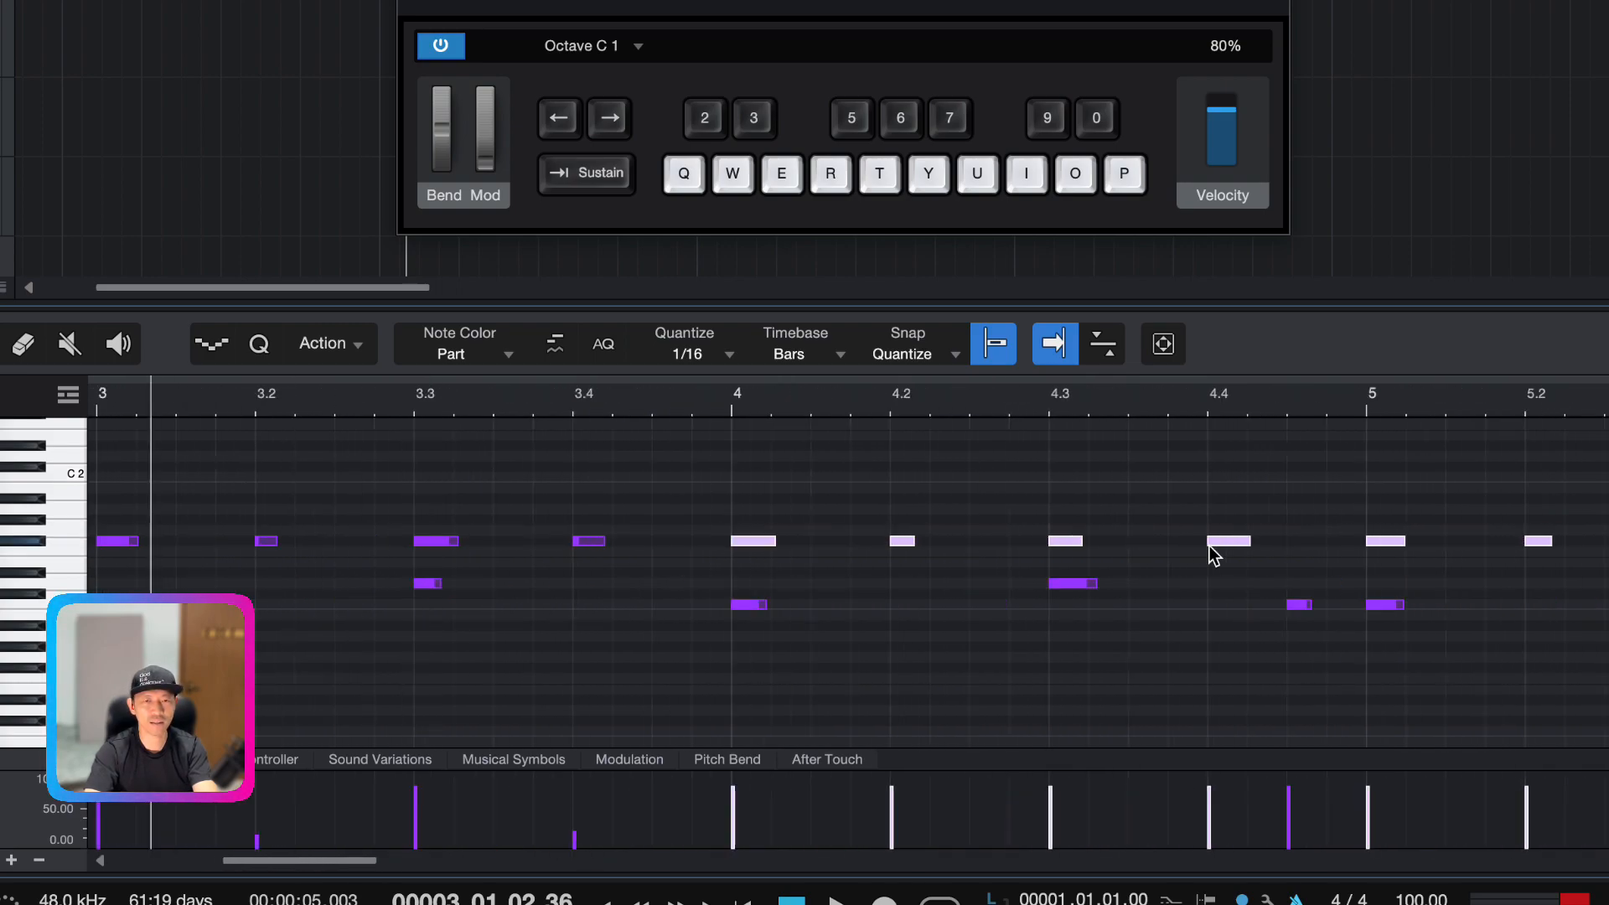
Delete the F#1 hi-hat notes from bar 4 onward, then duplicate the hi-hat notes of bars 2 and 3 to bar 4
key("Delete")
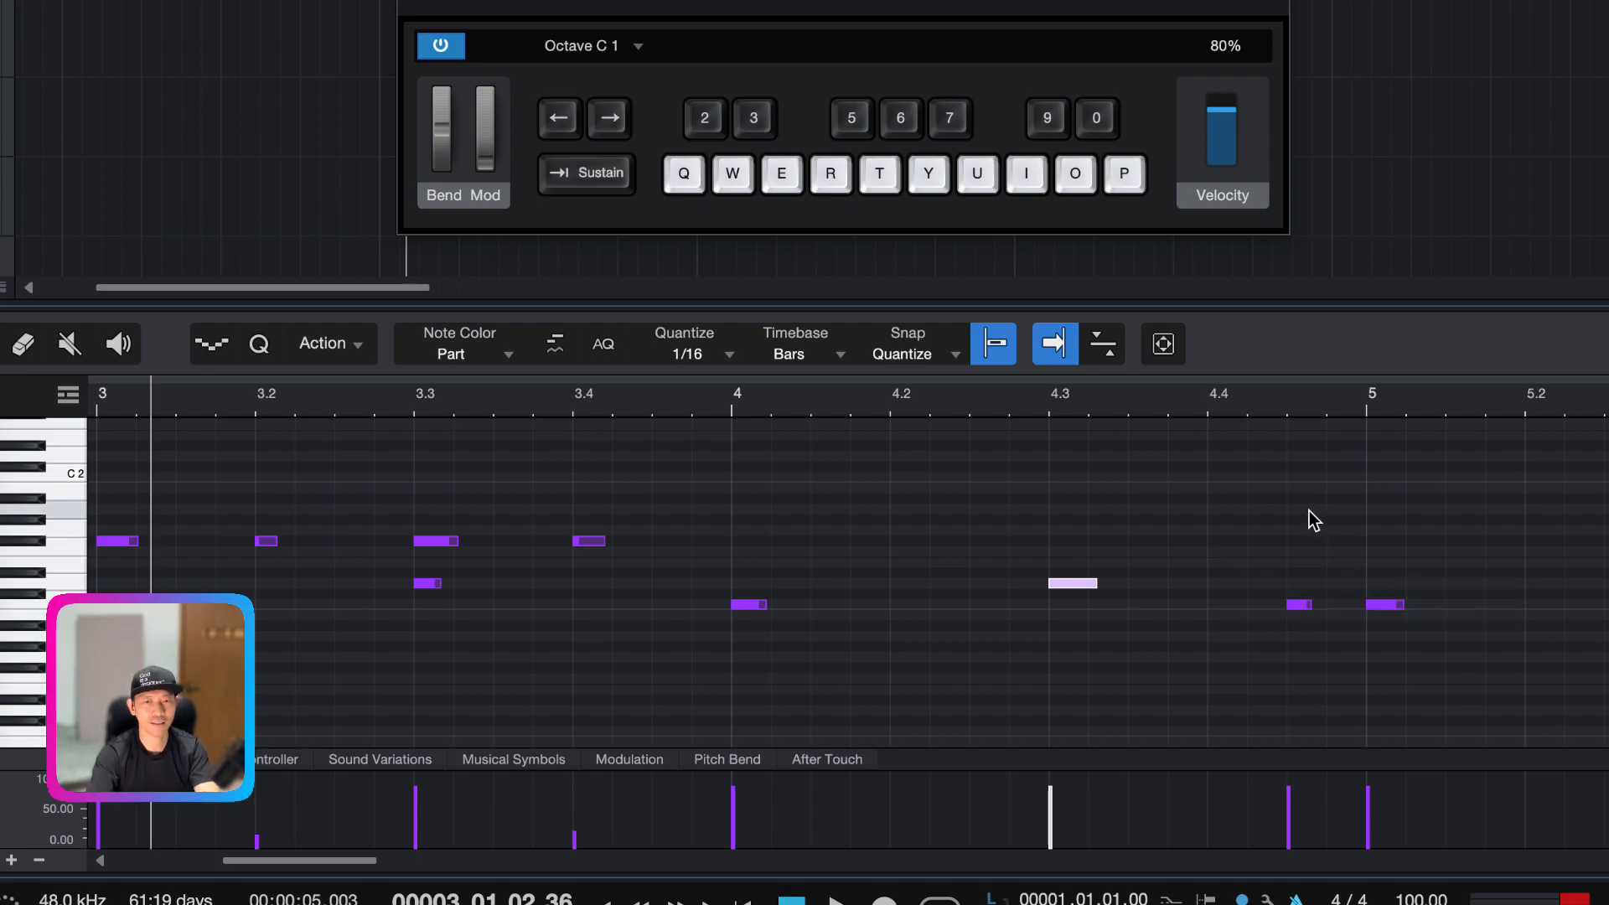
left_click(908, 490)
scroll(894, 539, "left", 10)
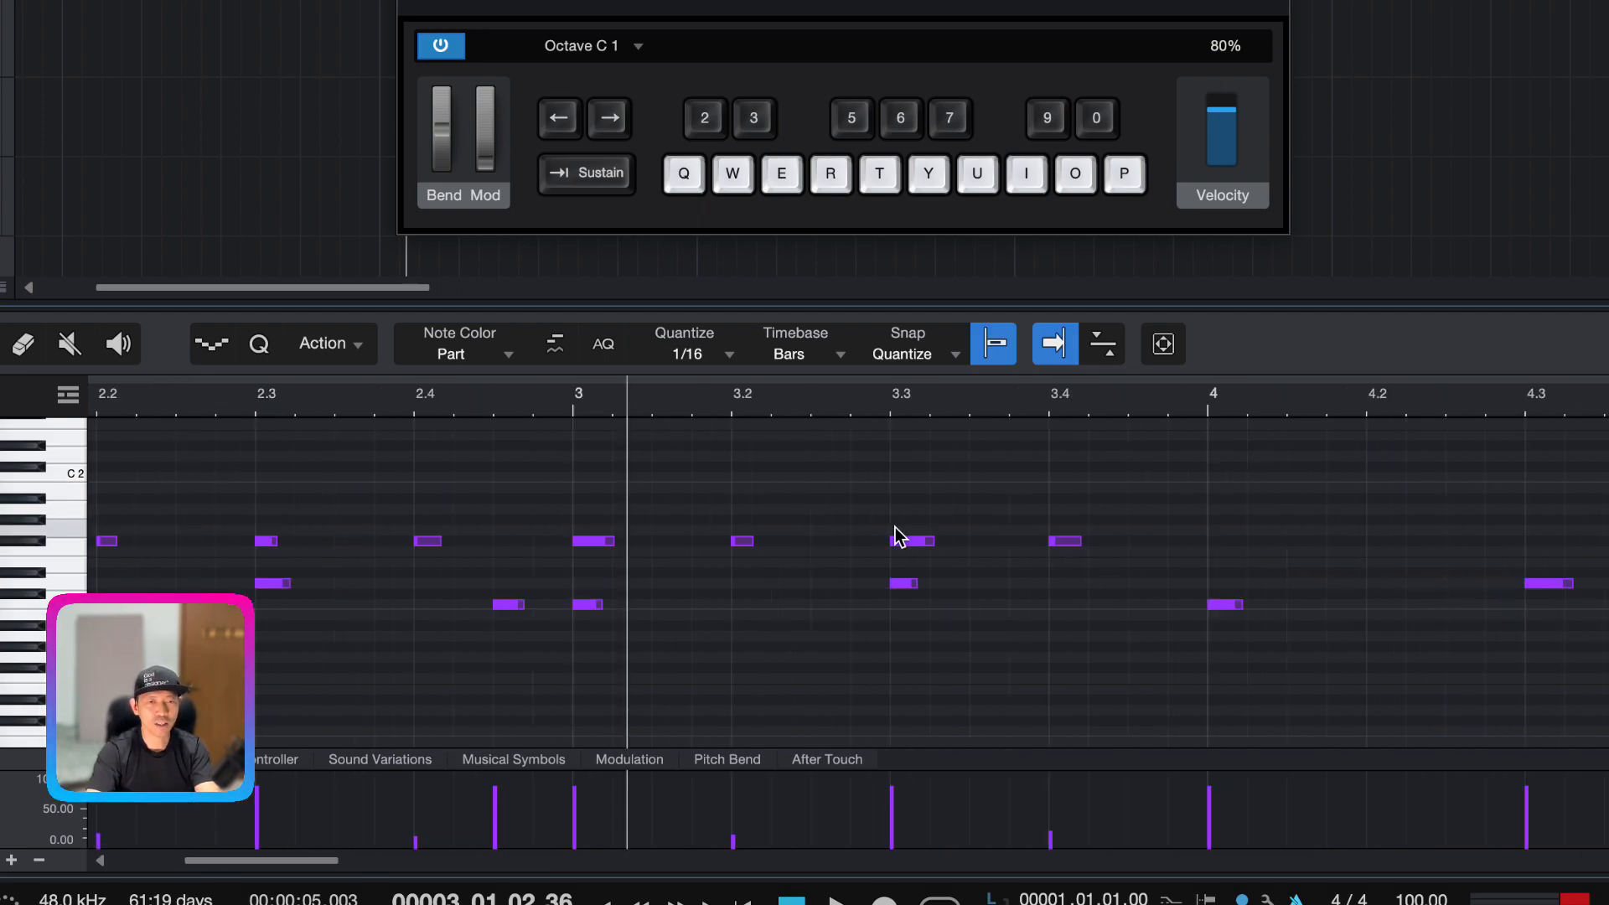
left_click_drag(115, 471, 1315, 541)
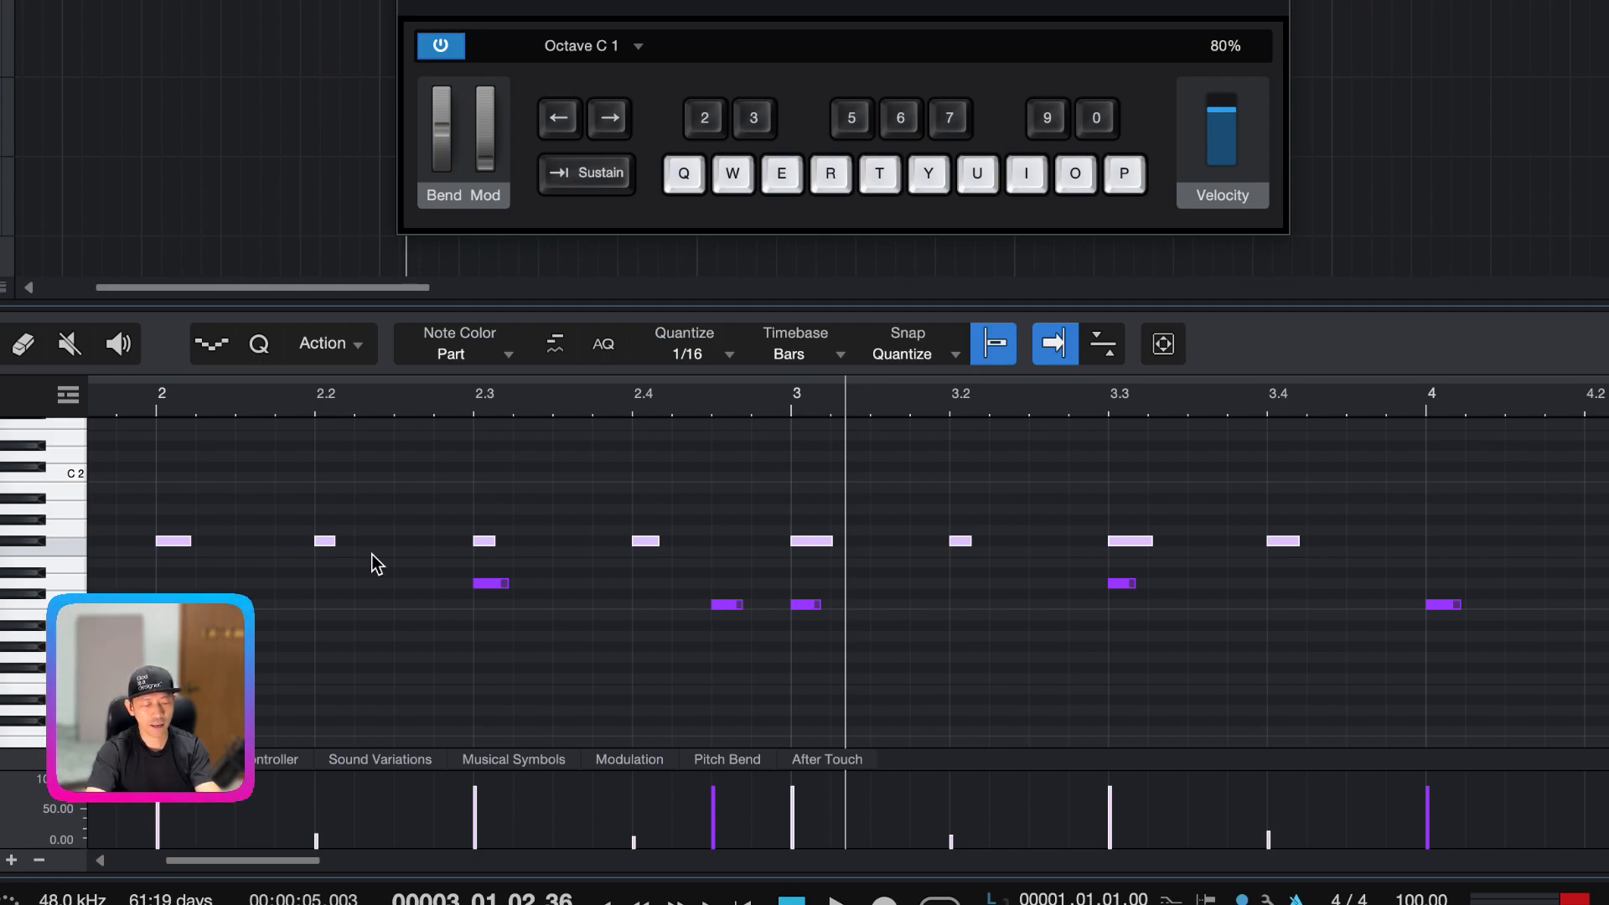
mouse_move(185, 549)
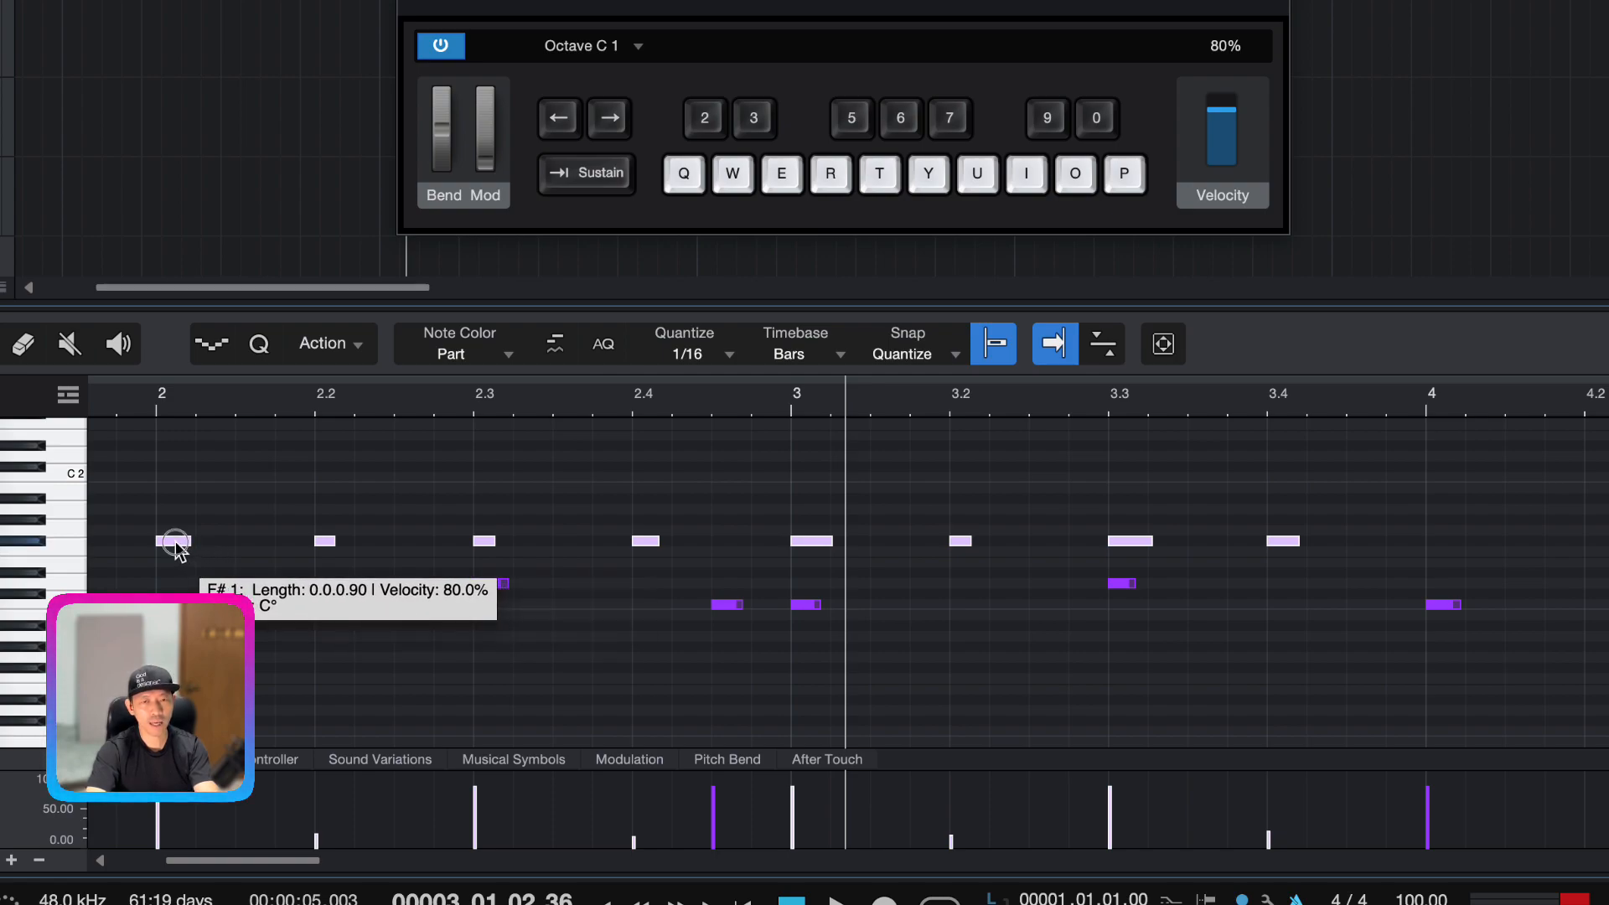
left_click_drag(176, 545, 1436, 543)
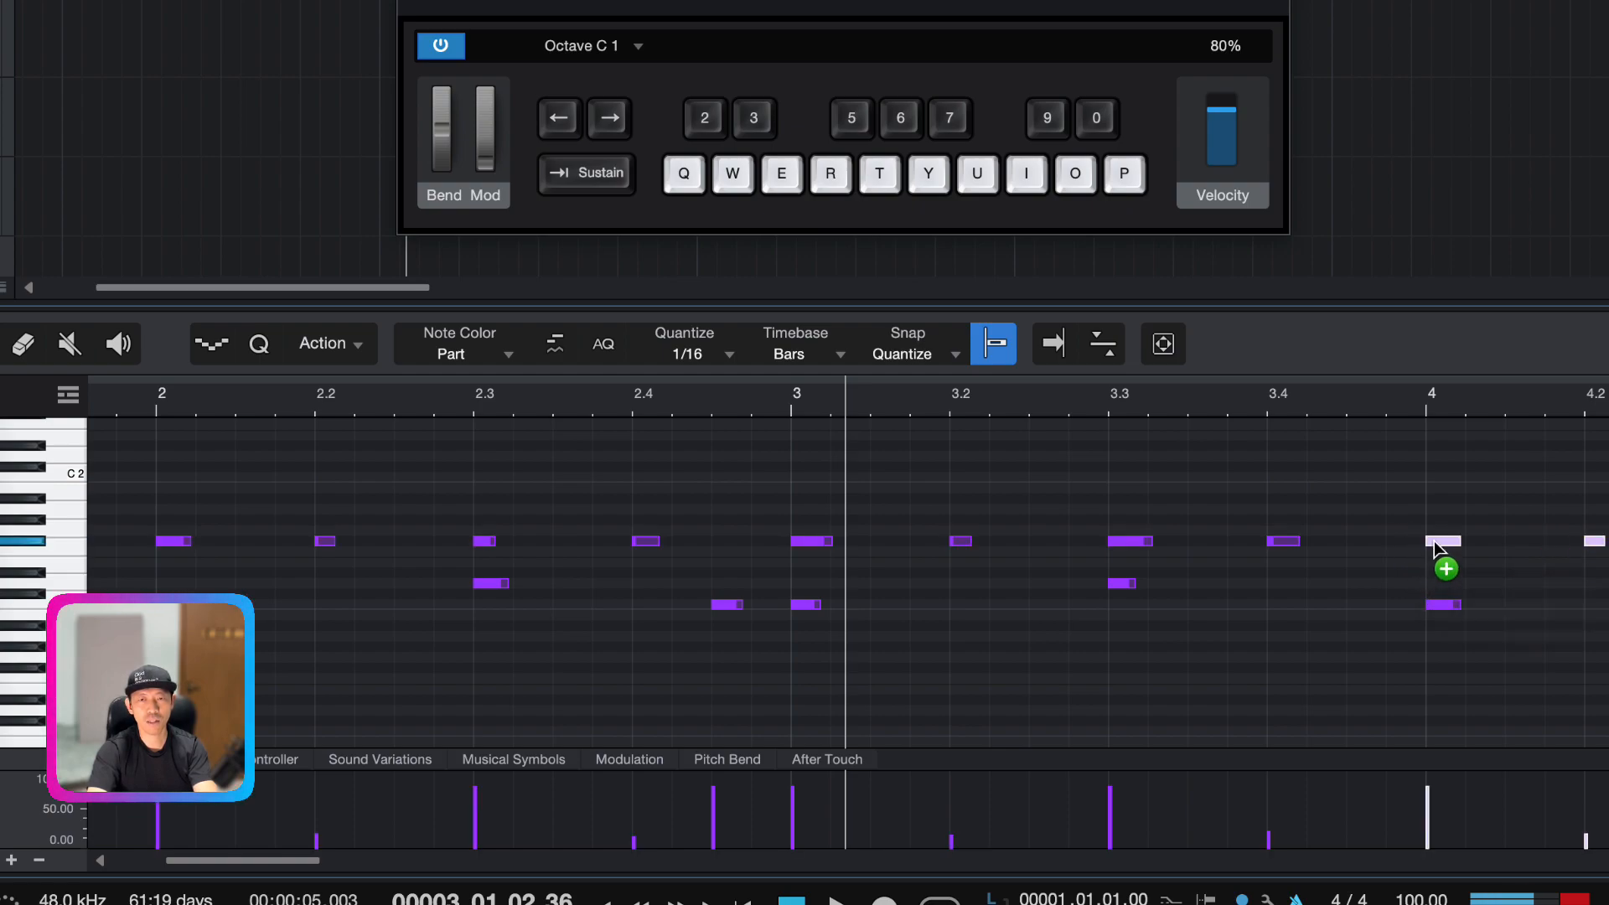
Paste the copied two-bar F#1 hi-hat pattern at the start of bar 6 and again at bar 8
scroll(1422, 543, "right", 5)
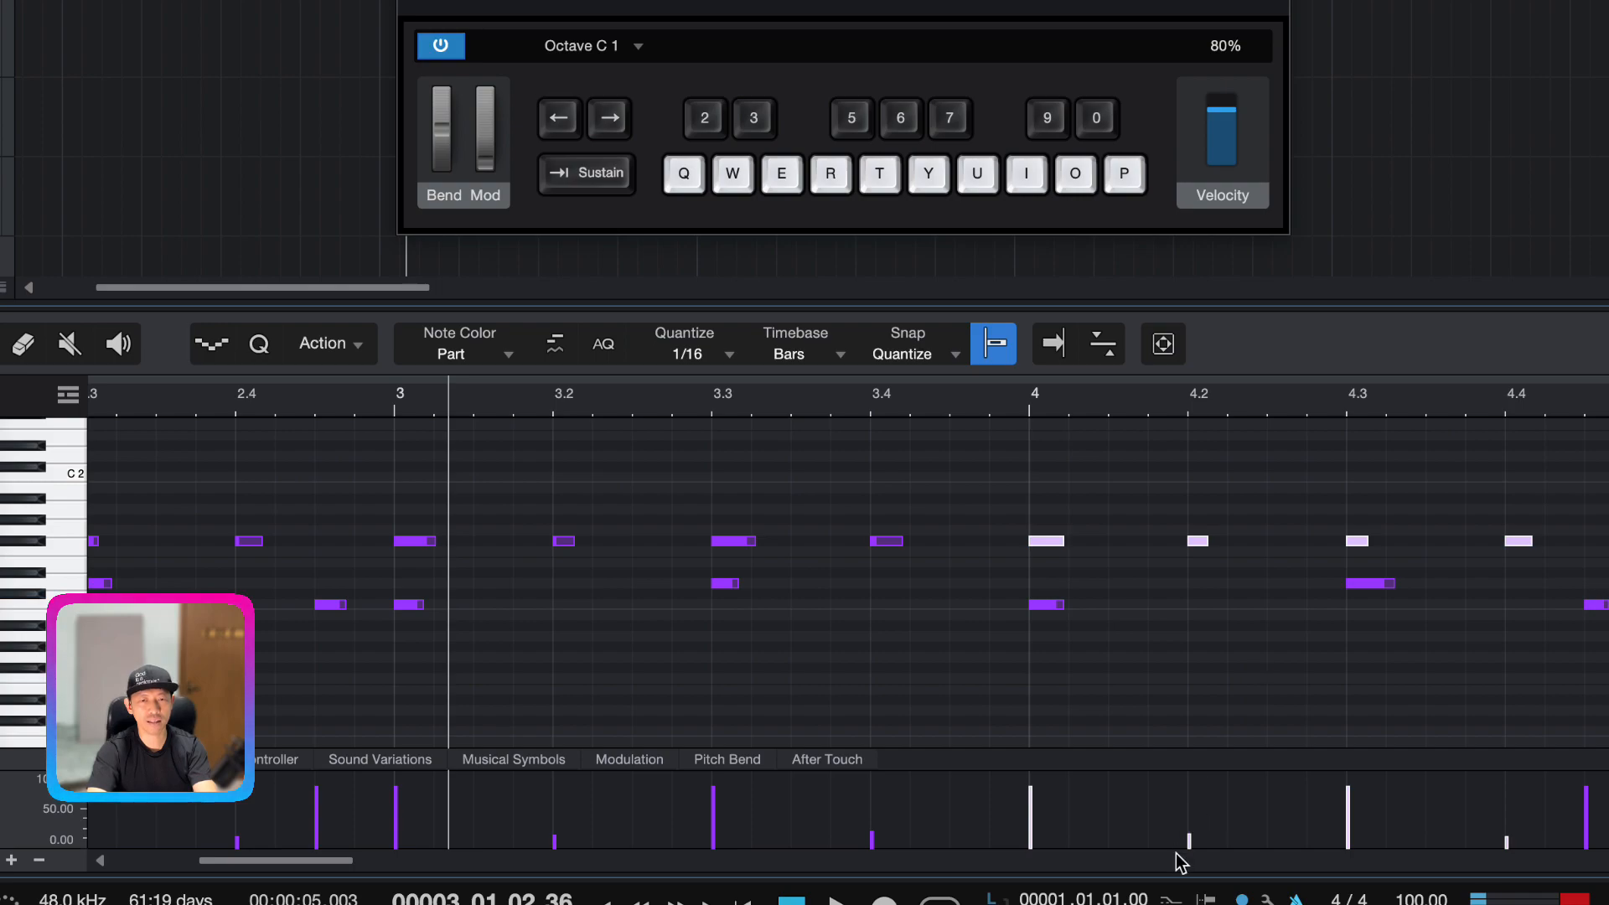
scroll(1240, 816, "right", 10)
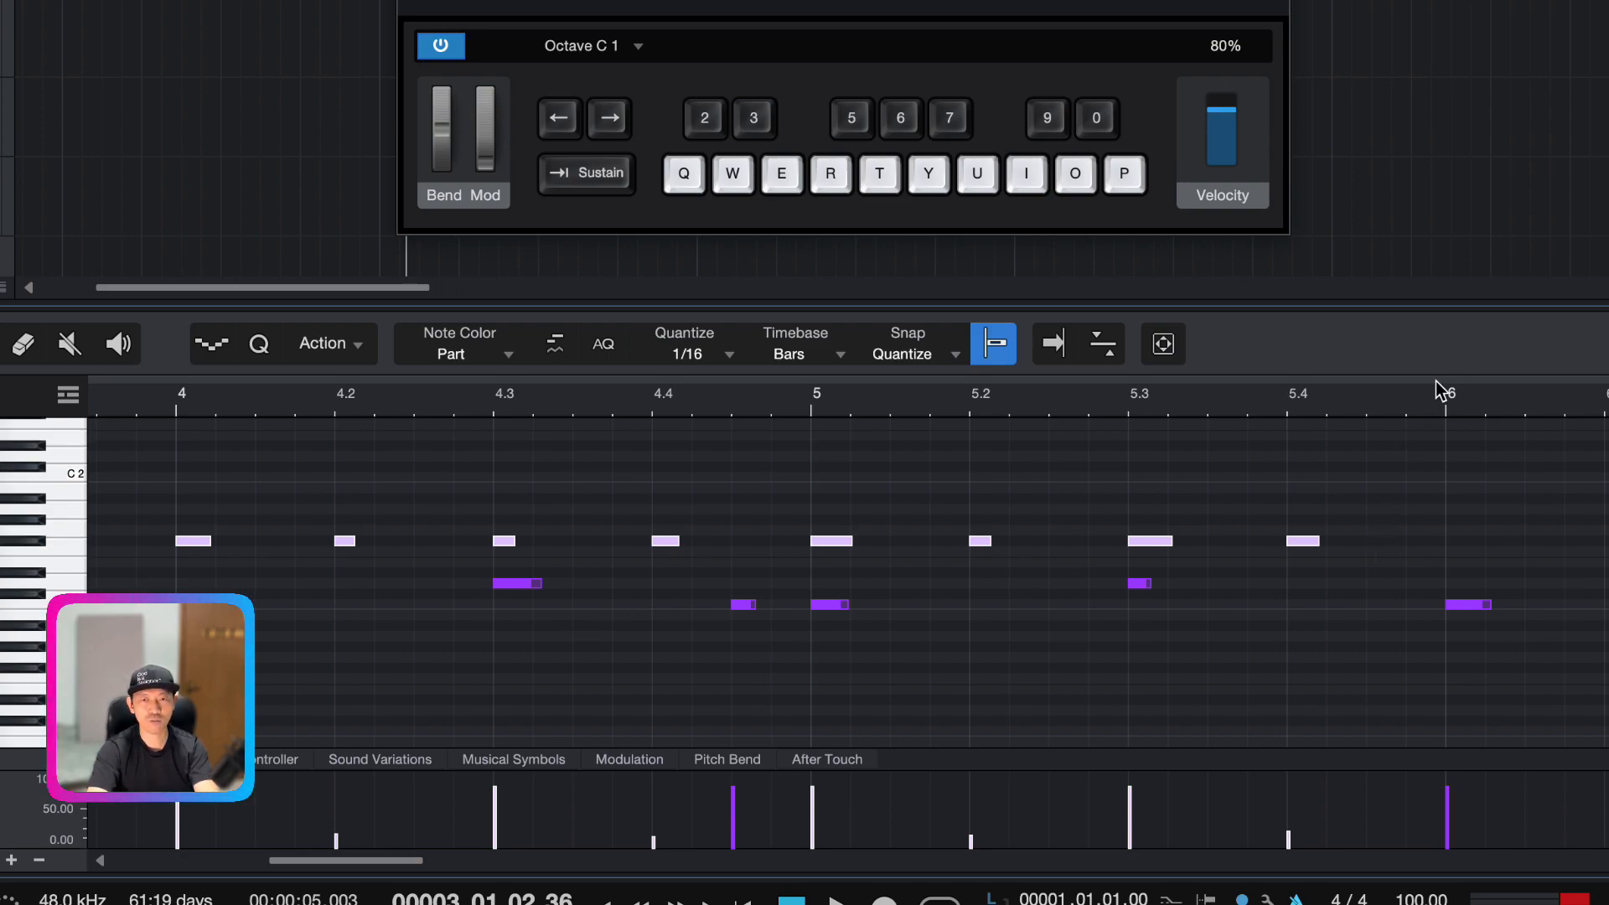
left_click(1451, 411)
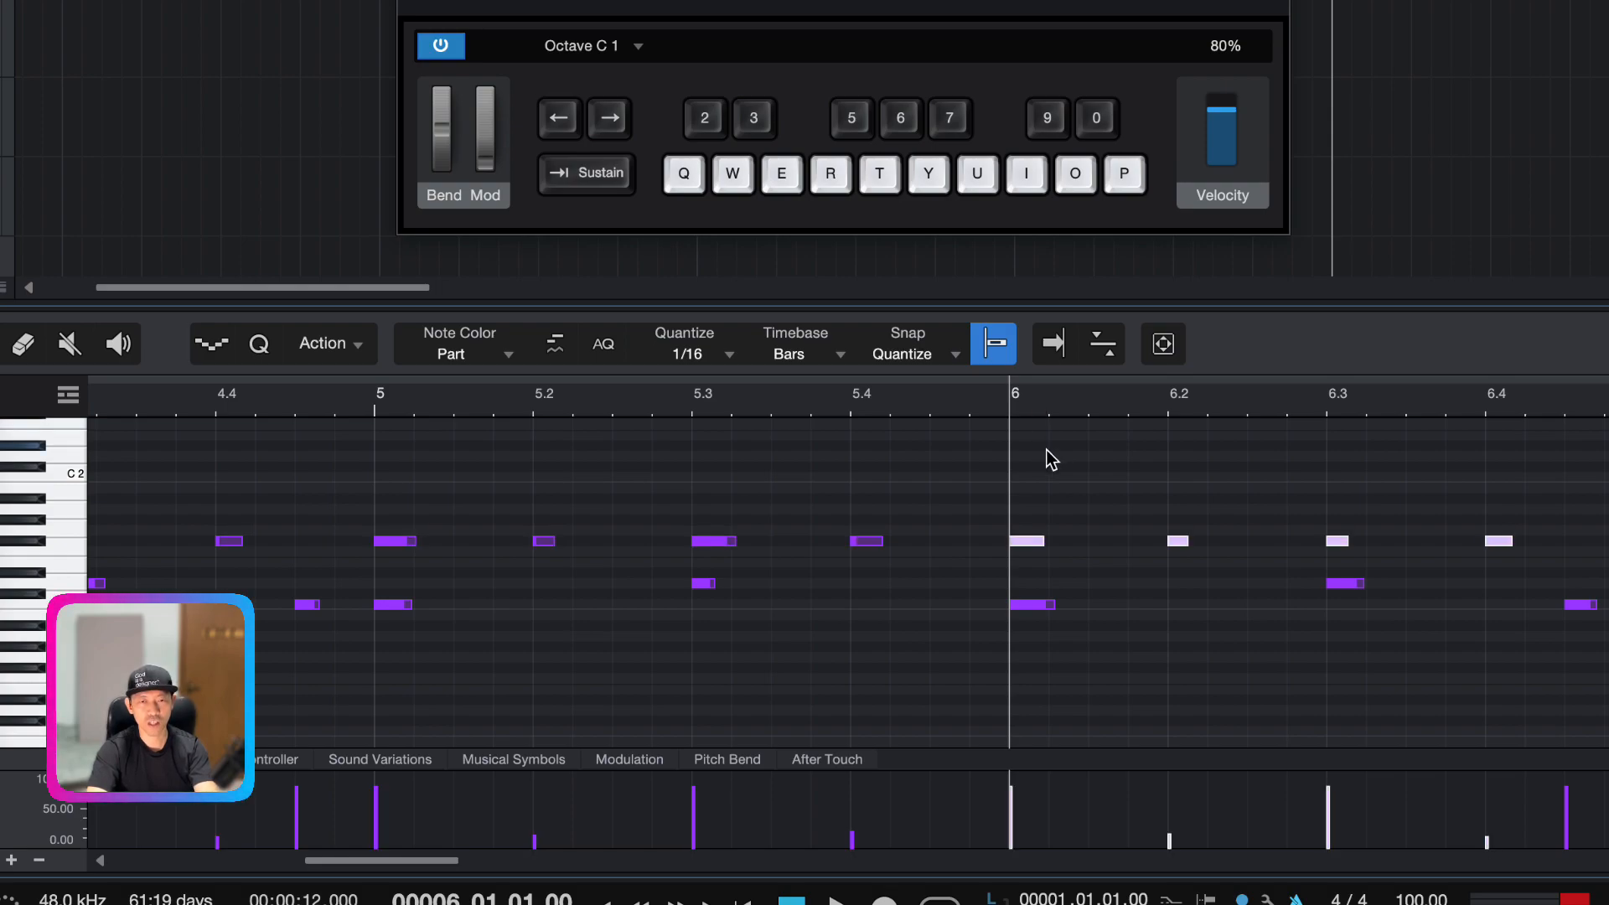
scroll(1069, 474, "right", 4)
scroll(1068, 472, "right", 6)
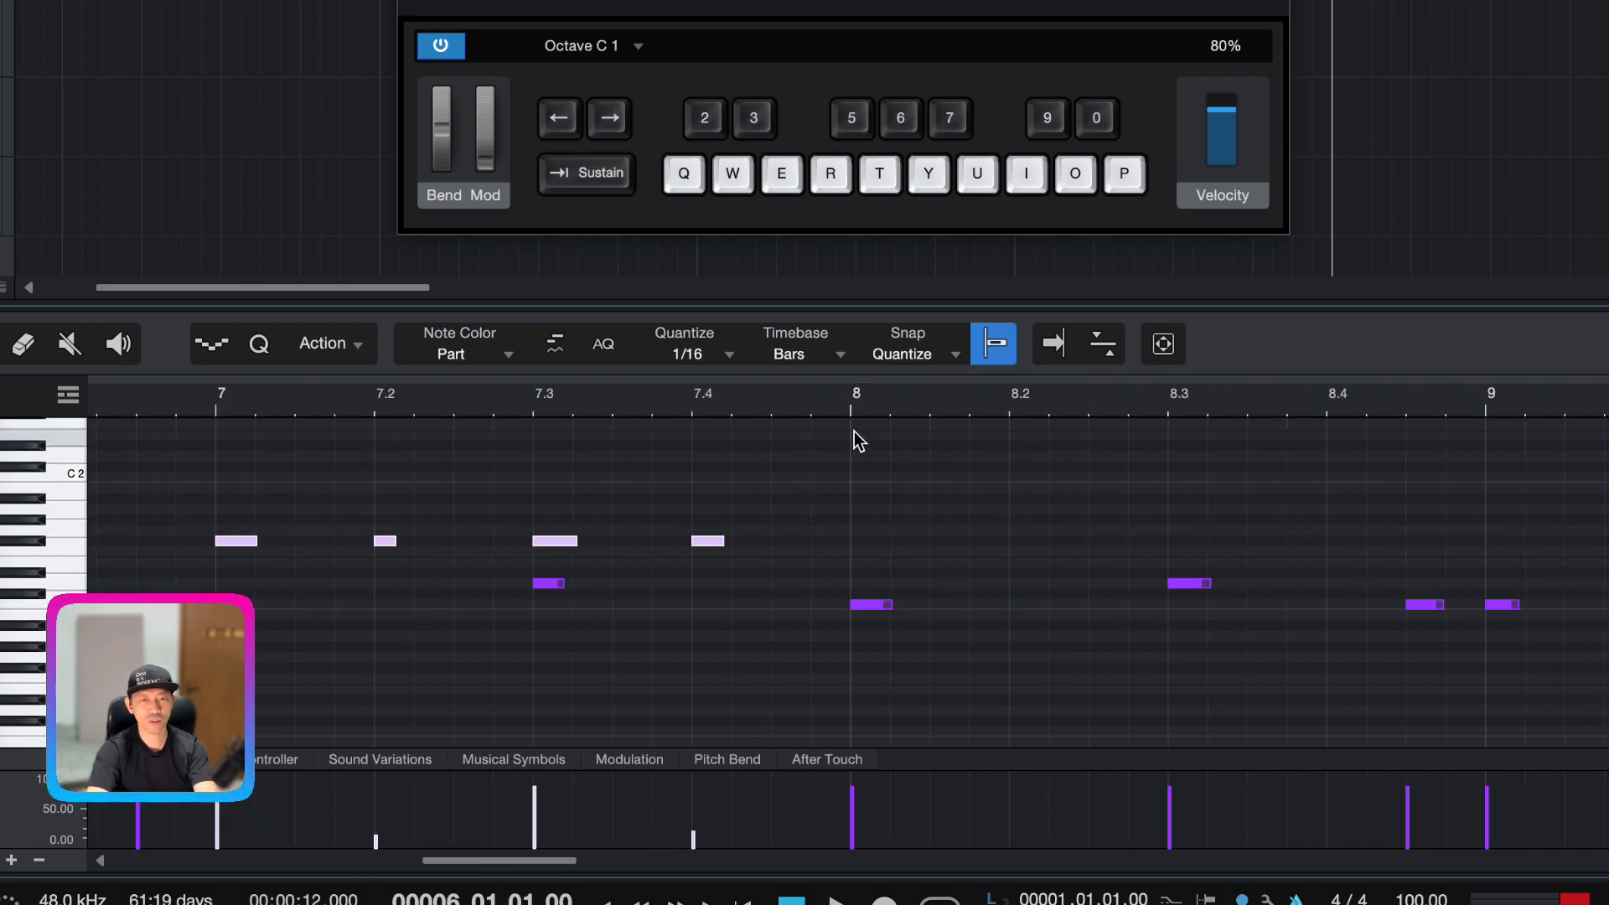
left_click(853, 408)
key("super+v")
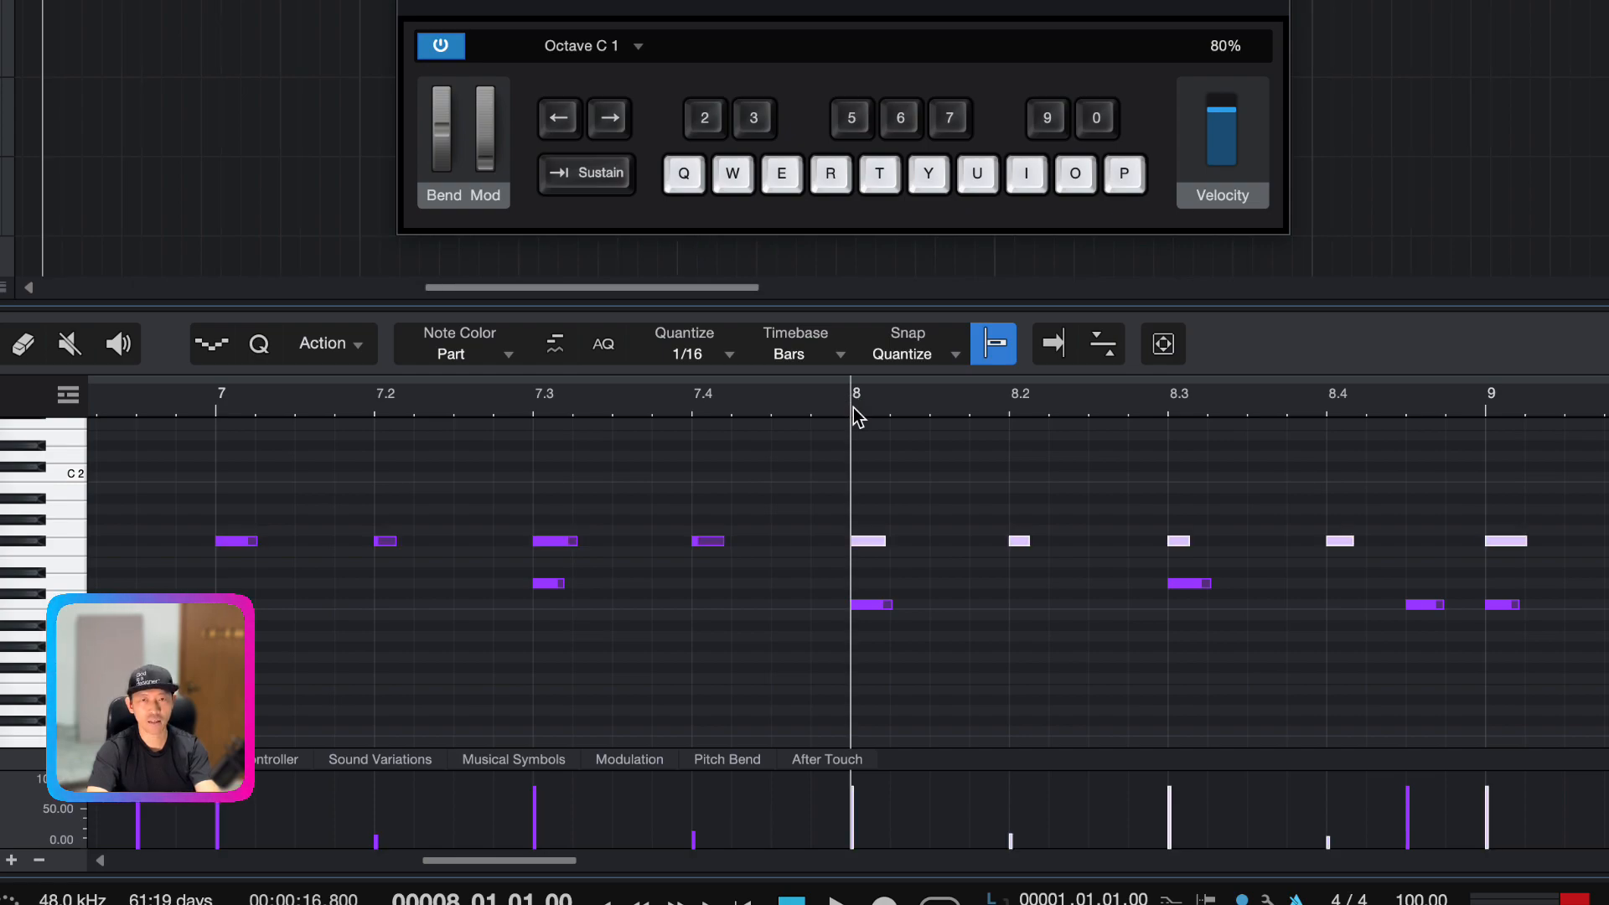
Draw a C#2 crash note about half a beat long at the start of bar 10
scroll(990, 486, "right", 7)
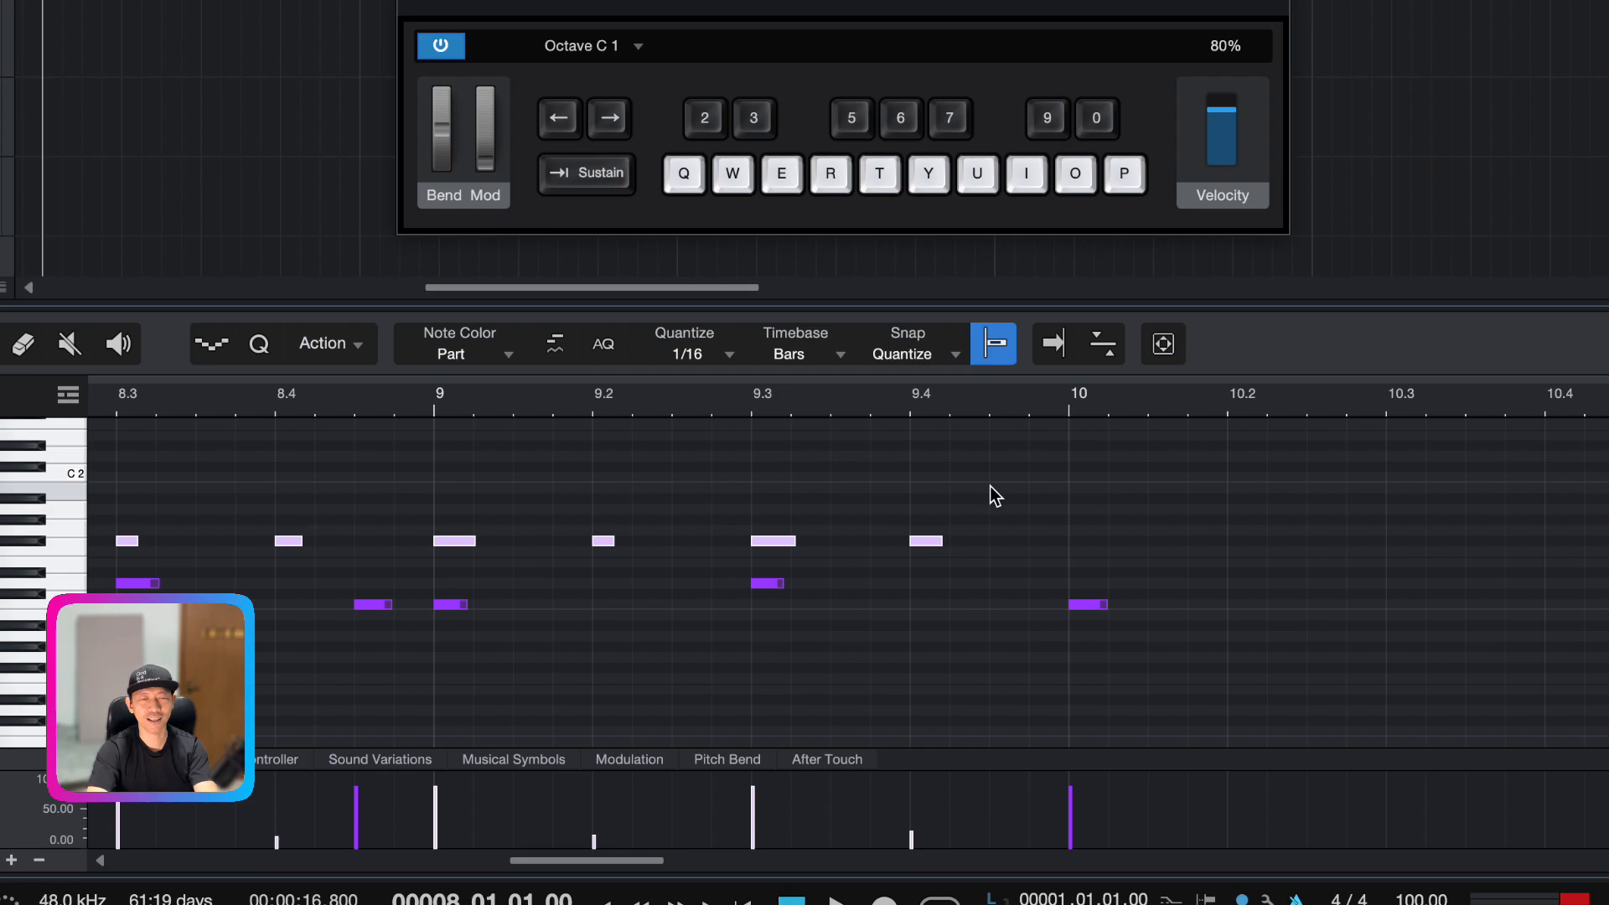
left_click(1083, 541)
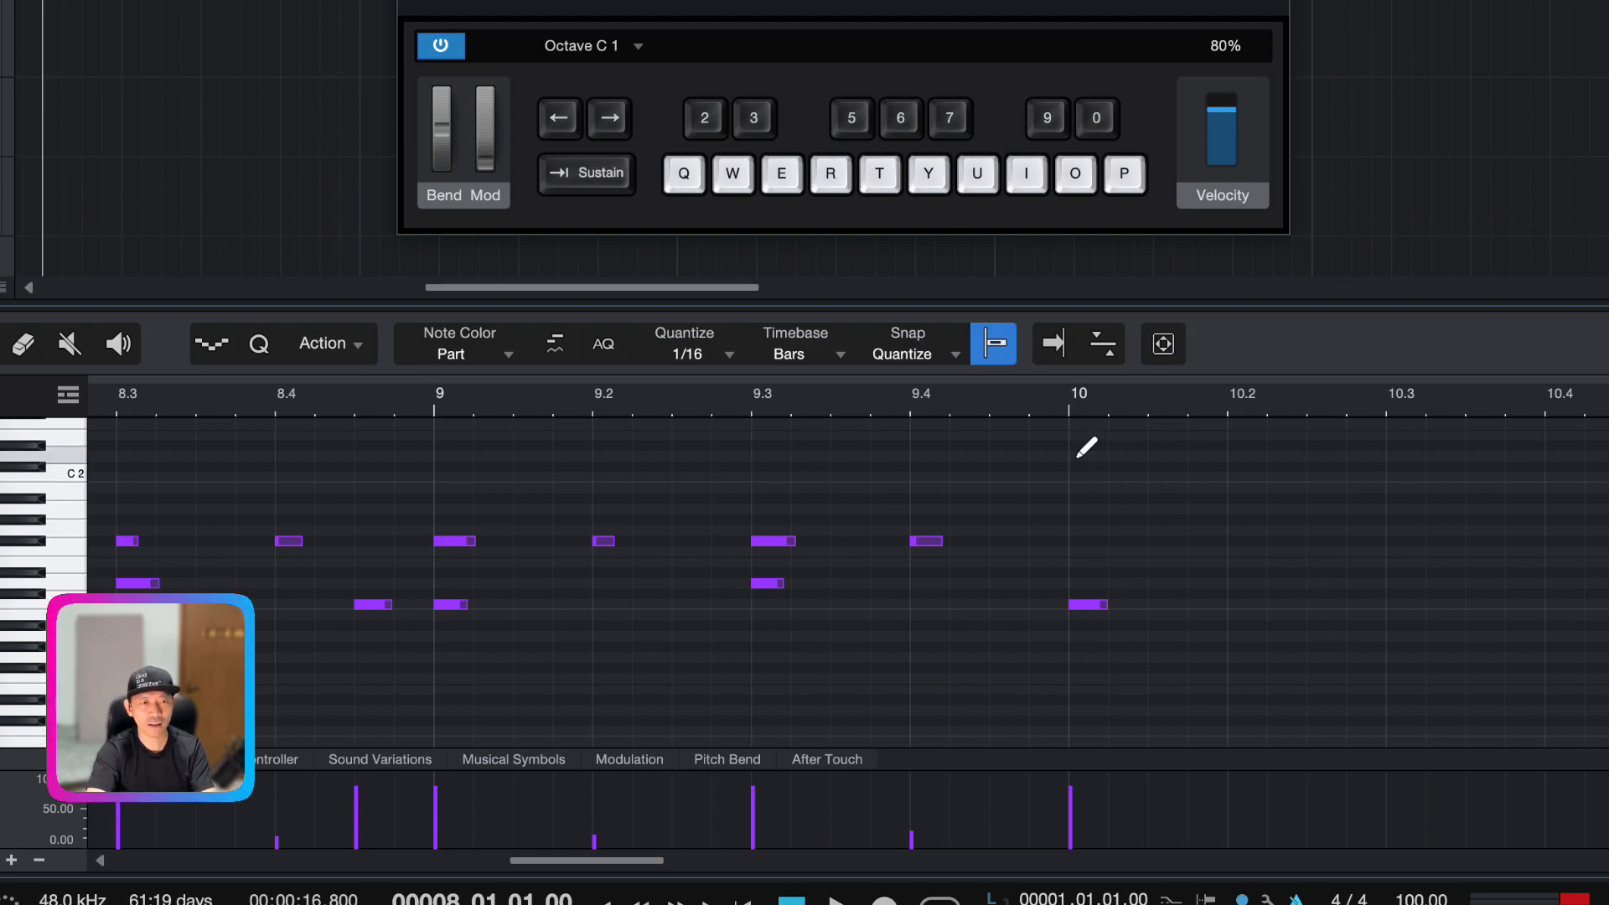
left_click(1086, 454)
left_click_drag(1079, 460, 1142, 469)
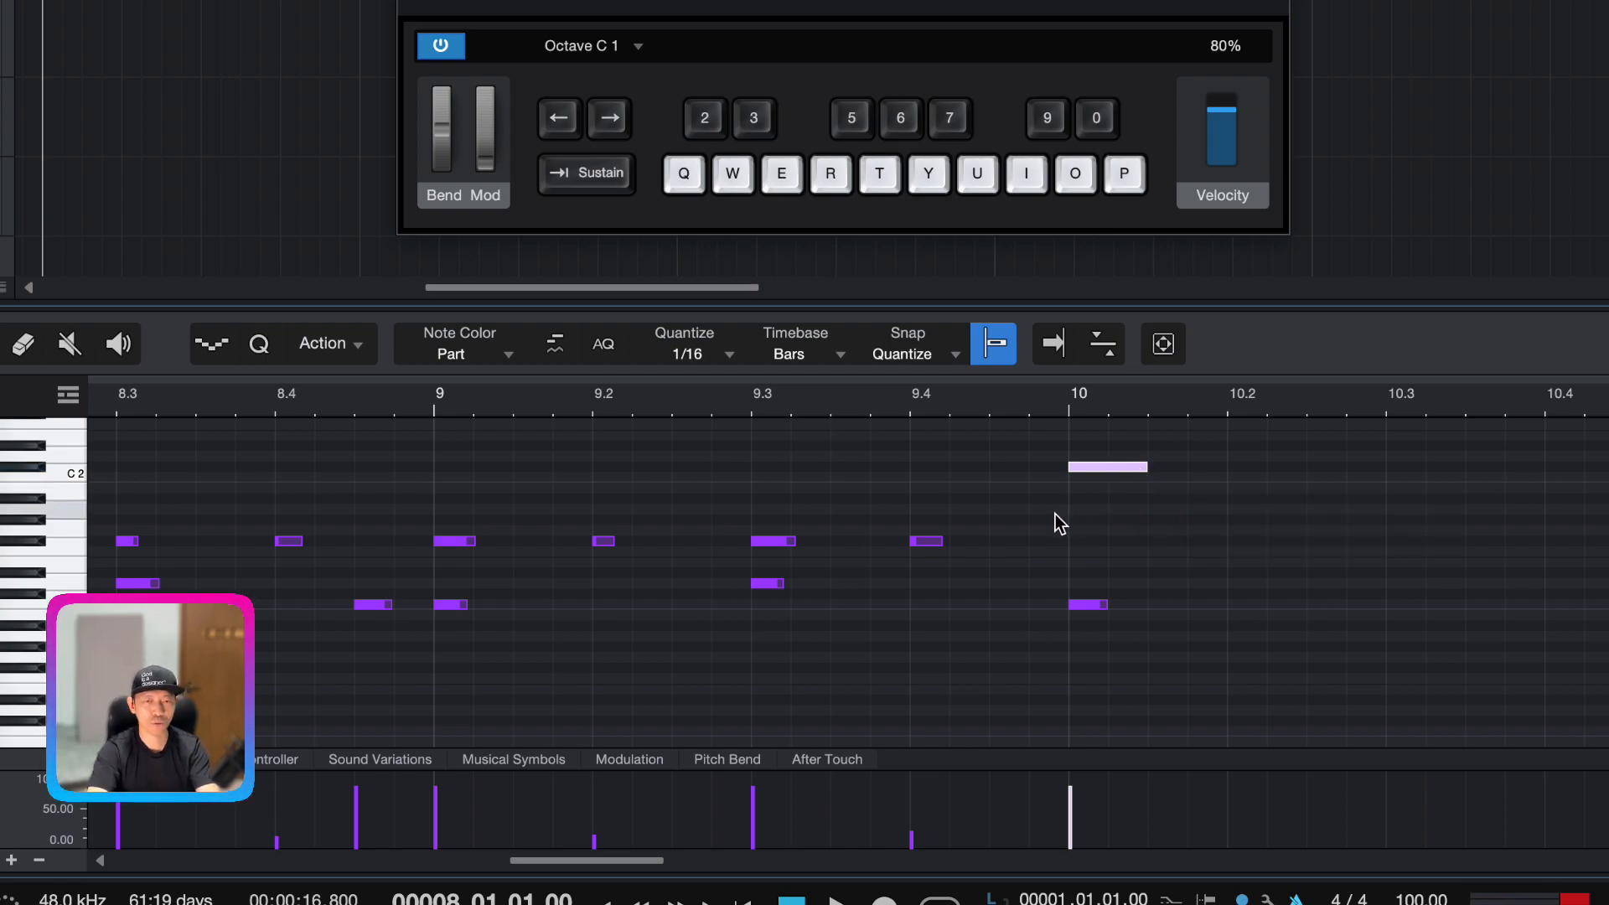
Play back the drum pattern from just before bar 2 through the crash at bar 10
scroll(1055, 515, "left", 6)
scroll(310, 49, "left", 6)
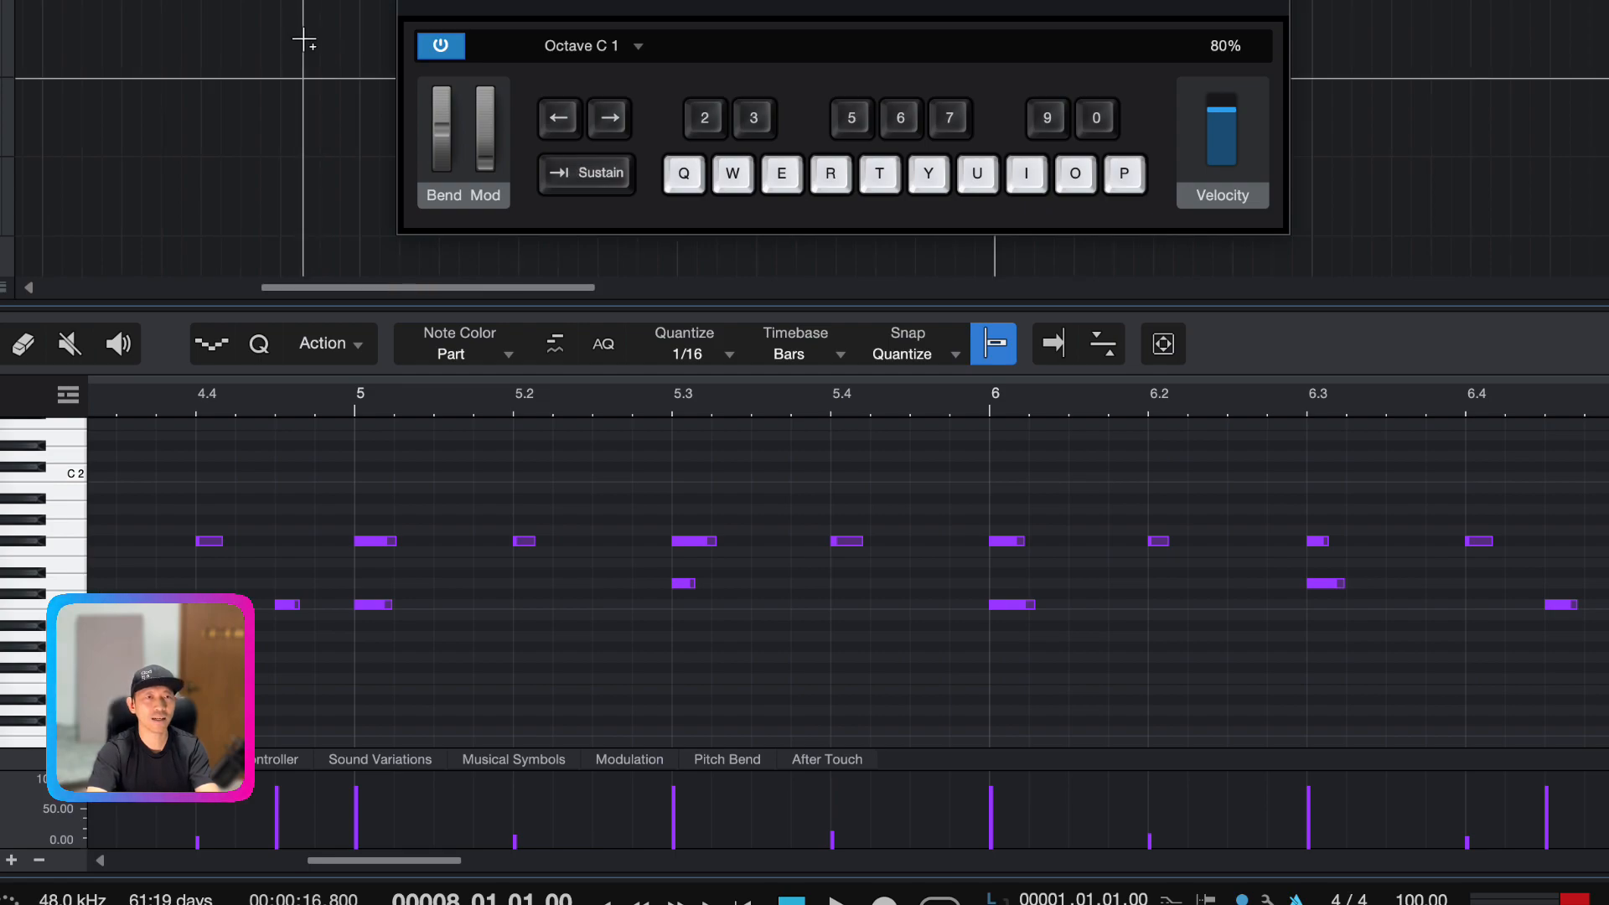
left_click(295, 1)
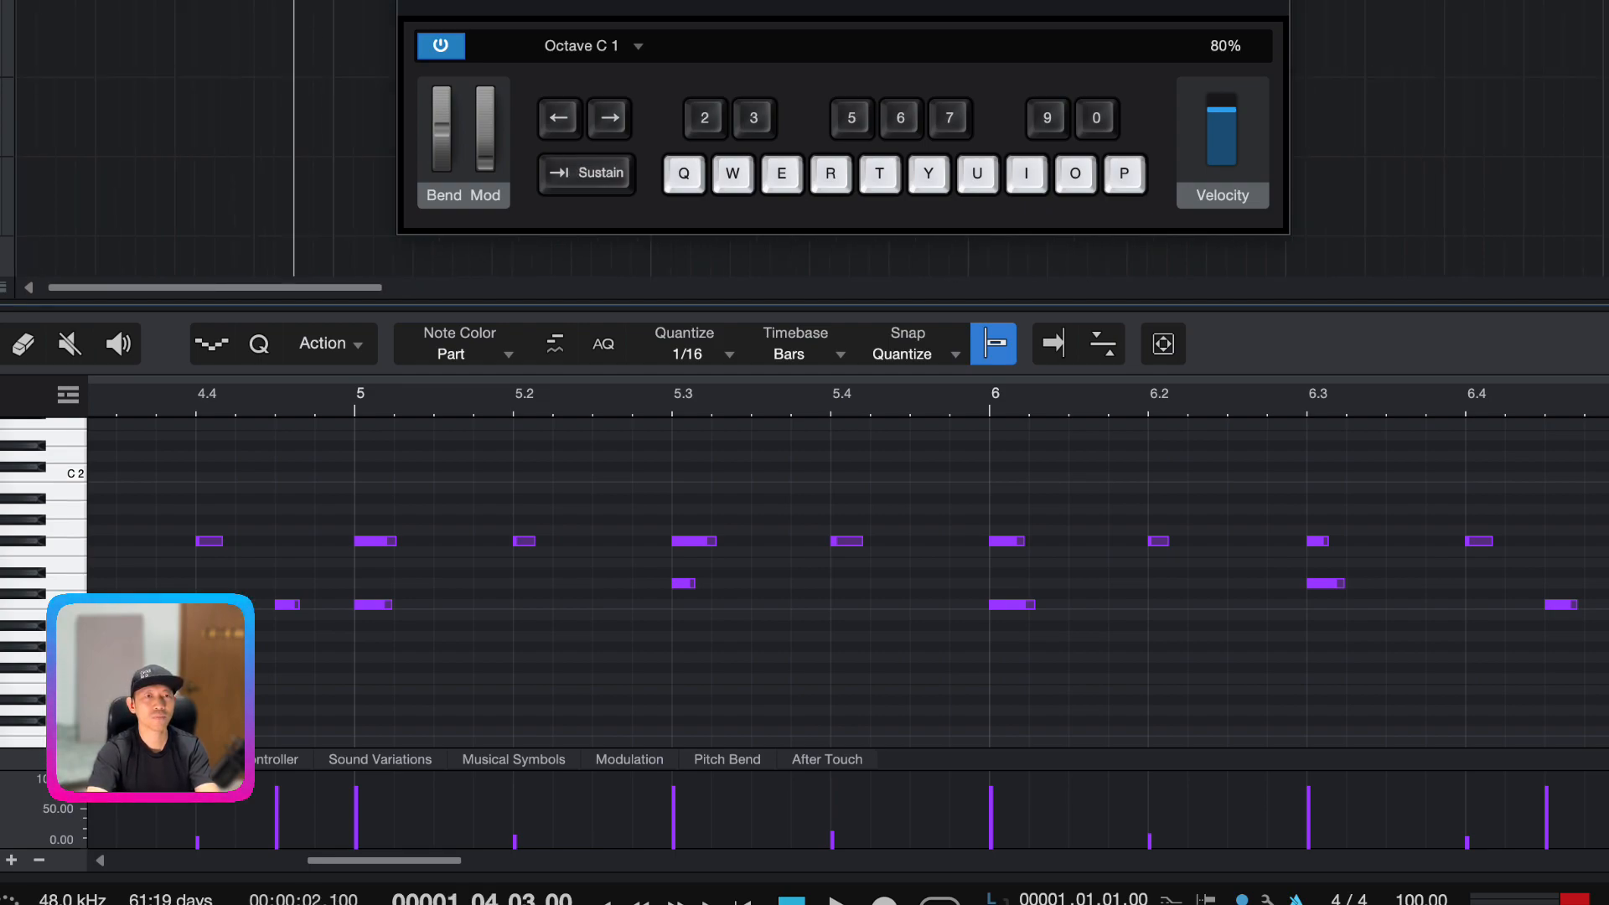
key("space")
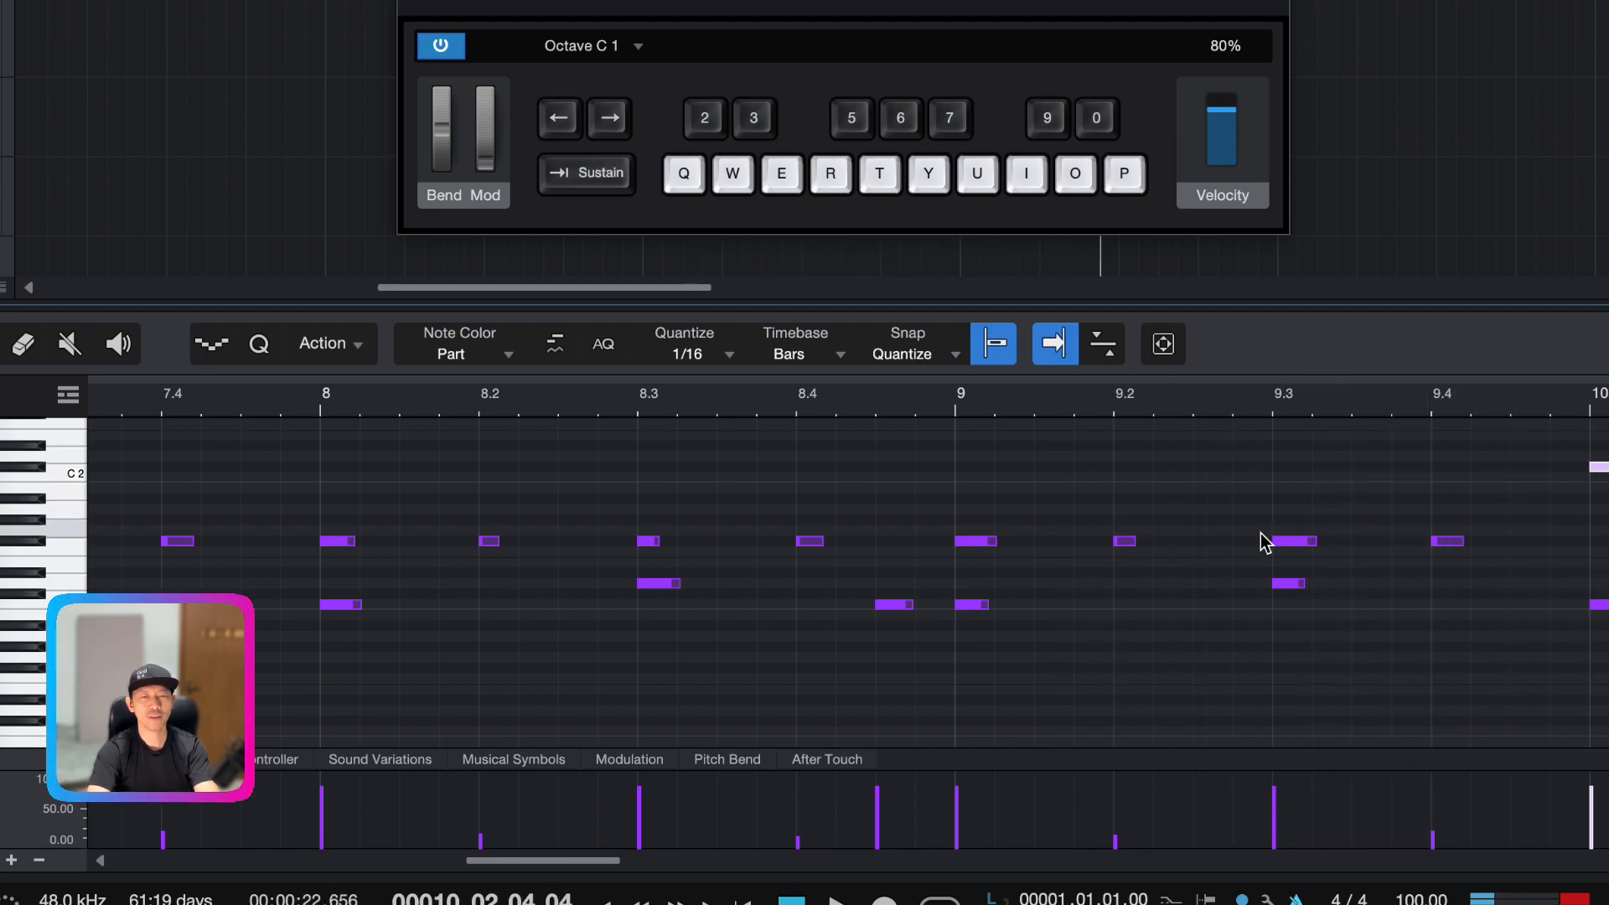
Audition the D2, C2, A1 and G1 drum sounds in varying order on the virtual keyboard to find a fill
scroll(1247, 534, "right", 3)
scroll(1248, 535, "right", 1)
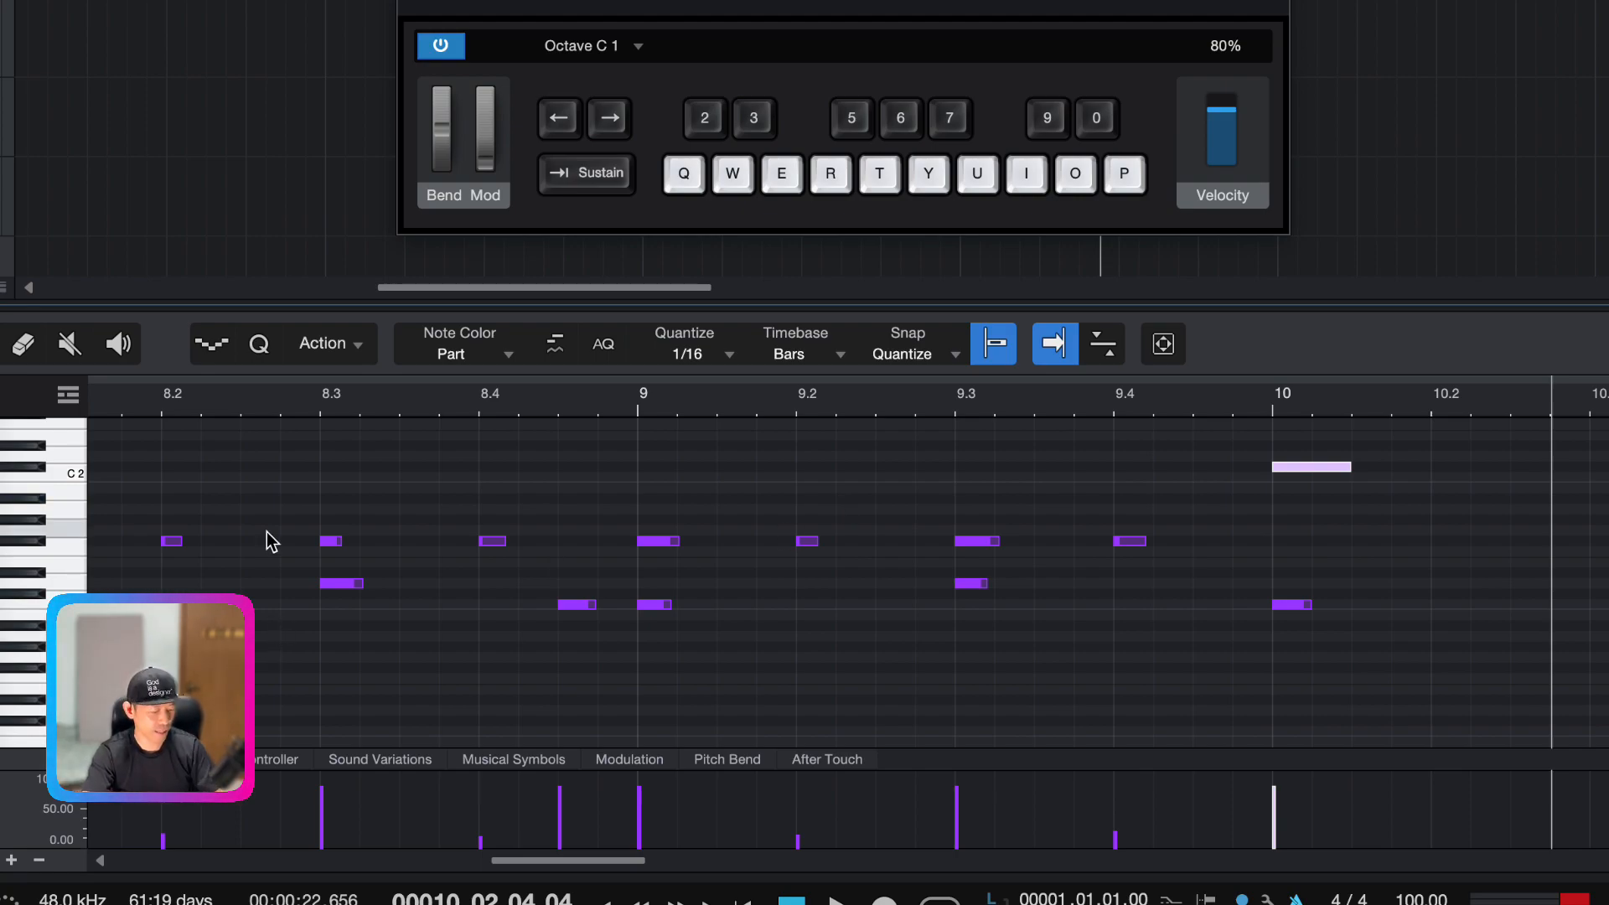
key("o")
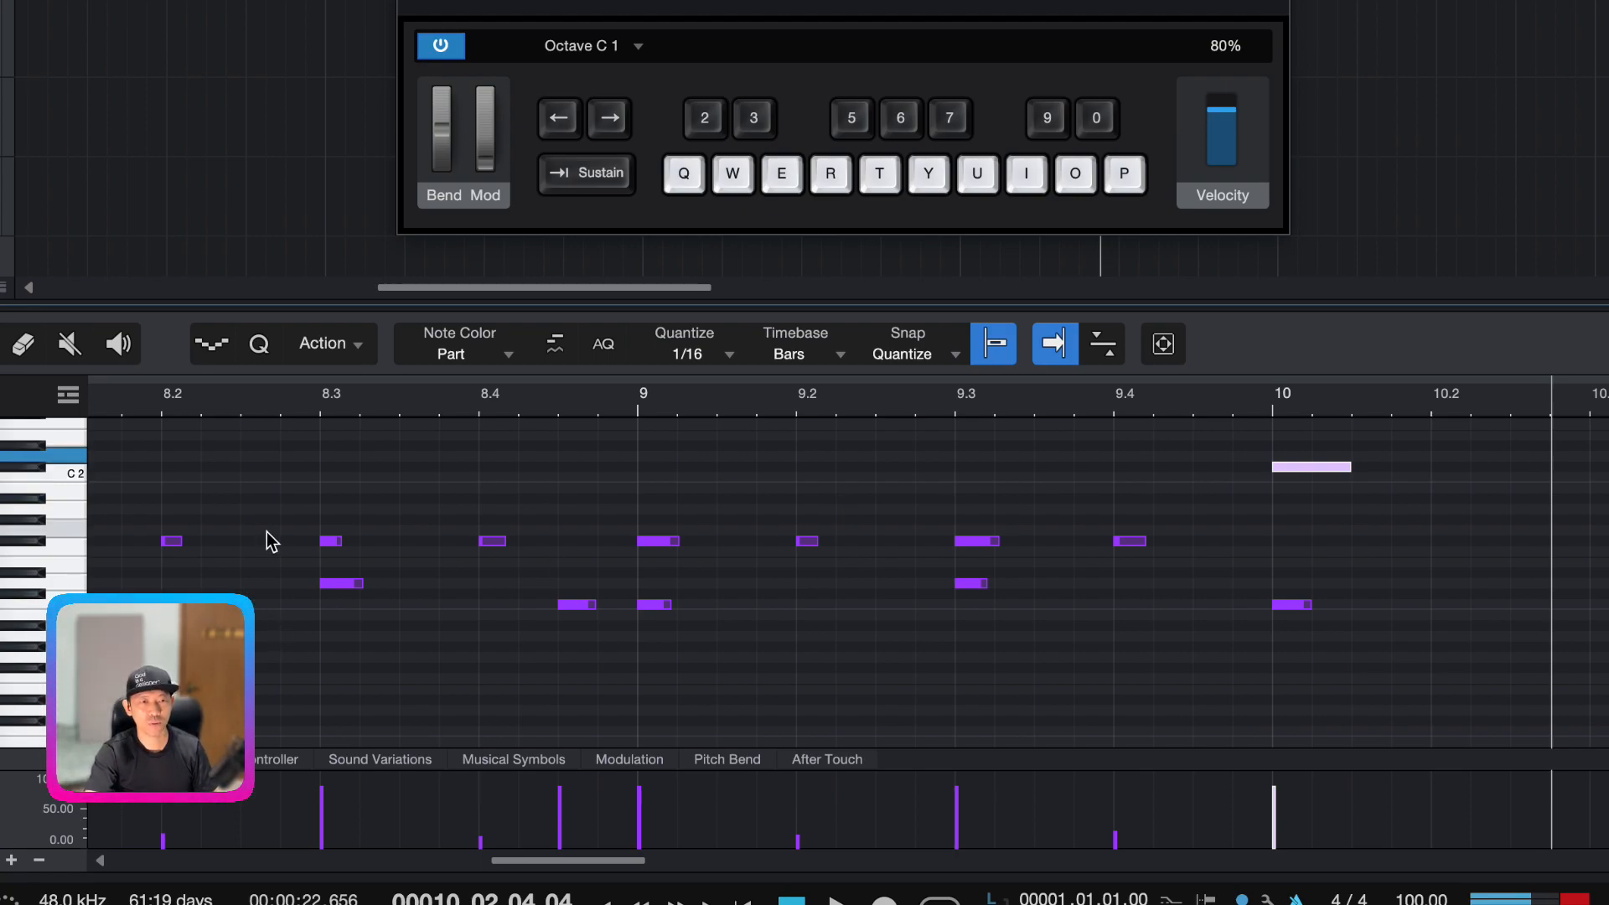
key("i")
key("o")
key("y")
key("o")
key("i")
key("t")
key("o")
key("i")
key("t")
key("o")
key("i")
key("t")
key("o")
key("i")
key("t")
key("t")
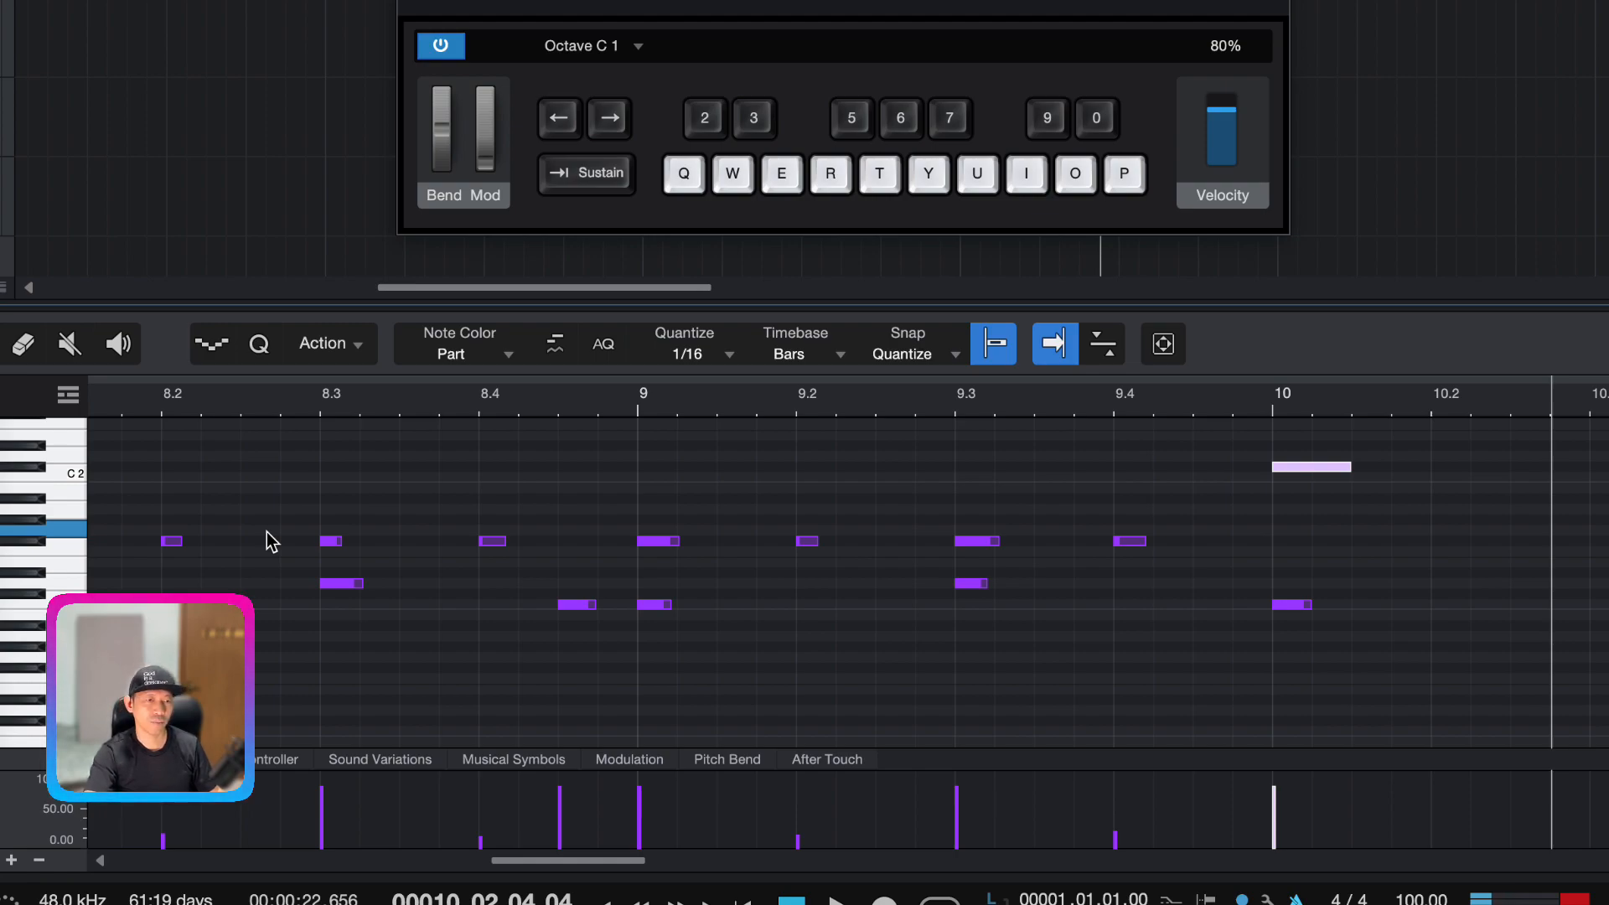
key("o")
key("i")
key("t")
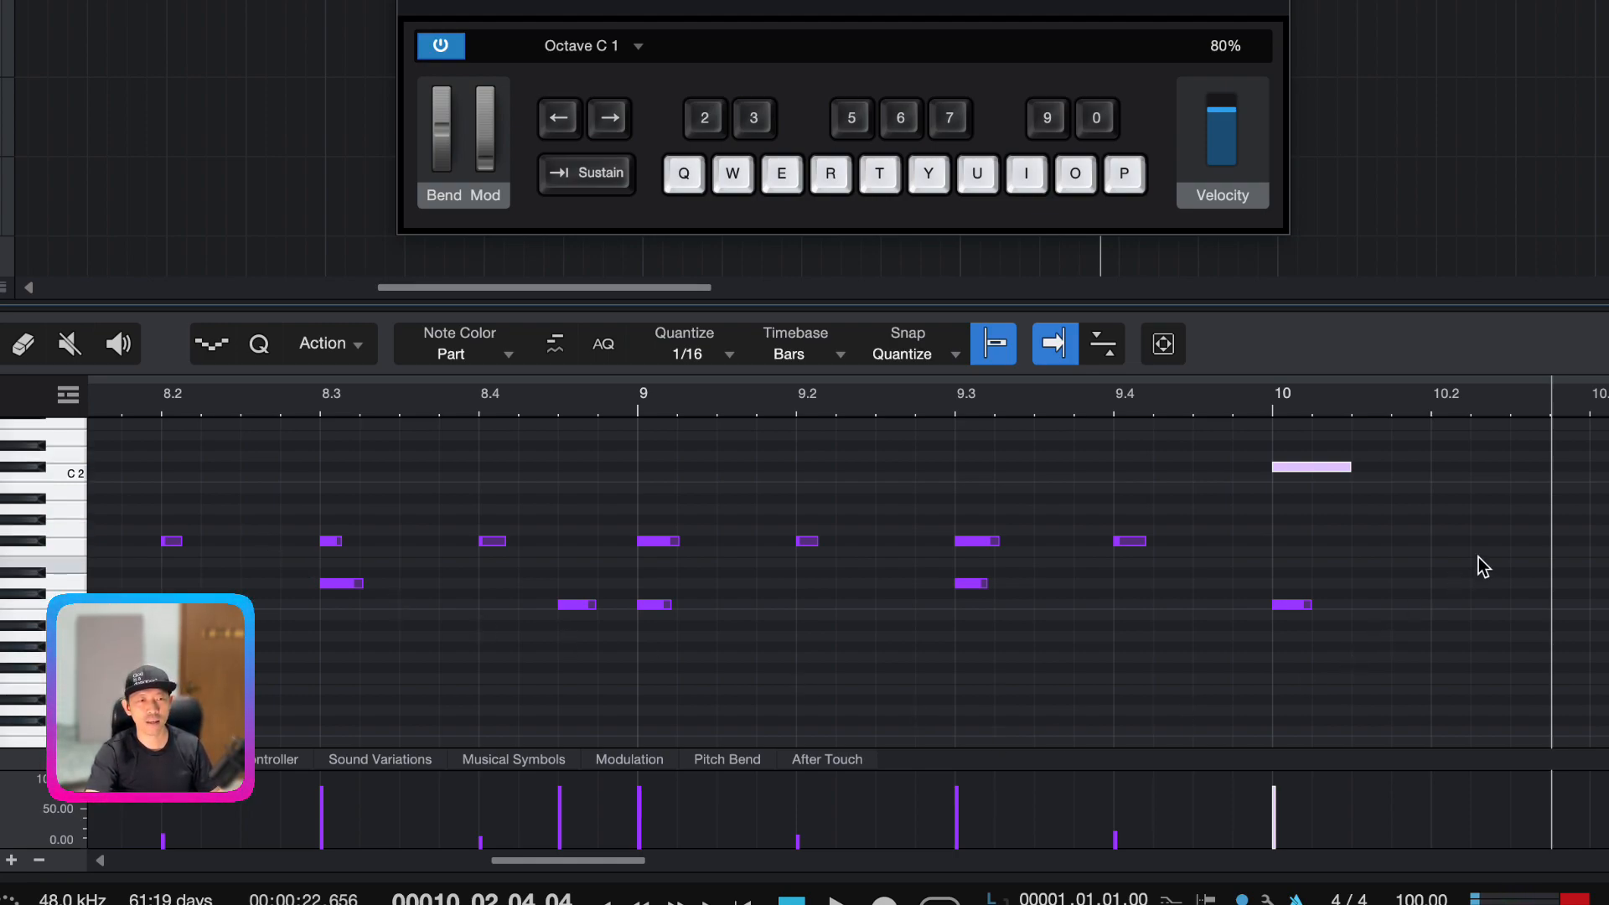
key("t")
key("o")
key("o")
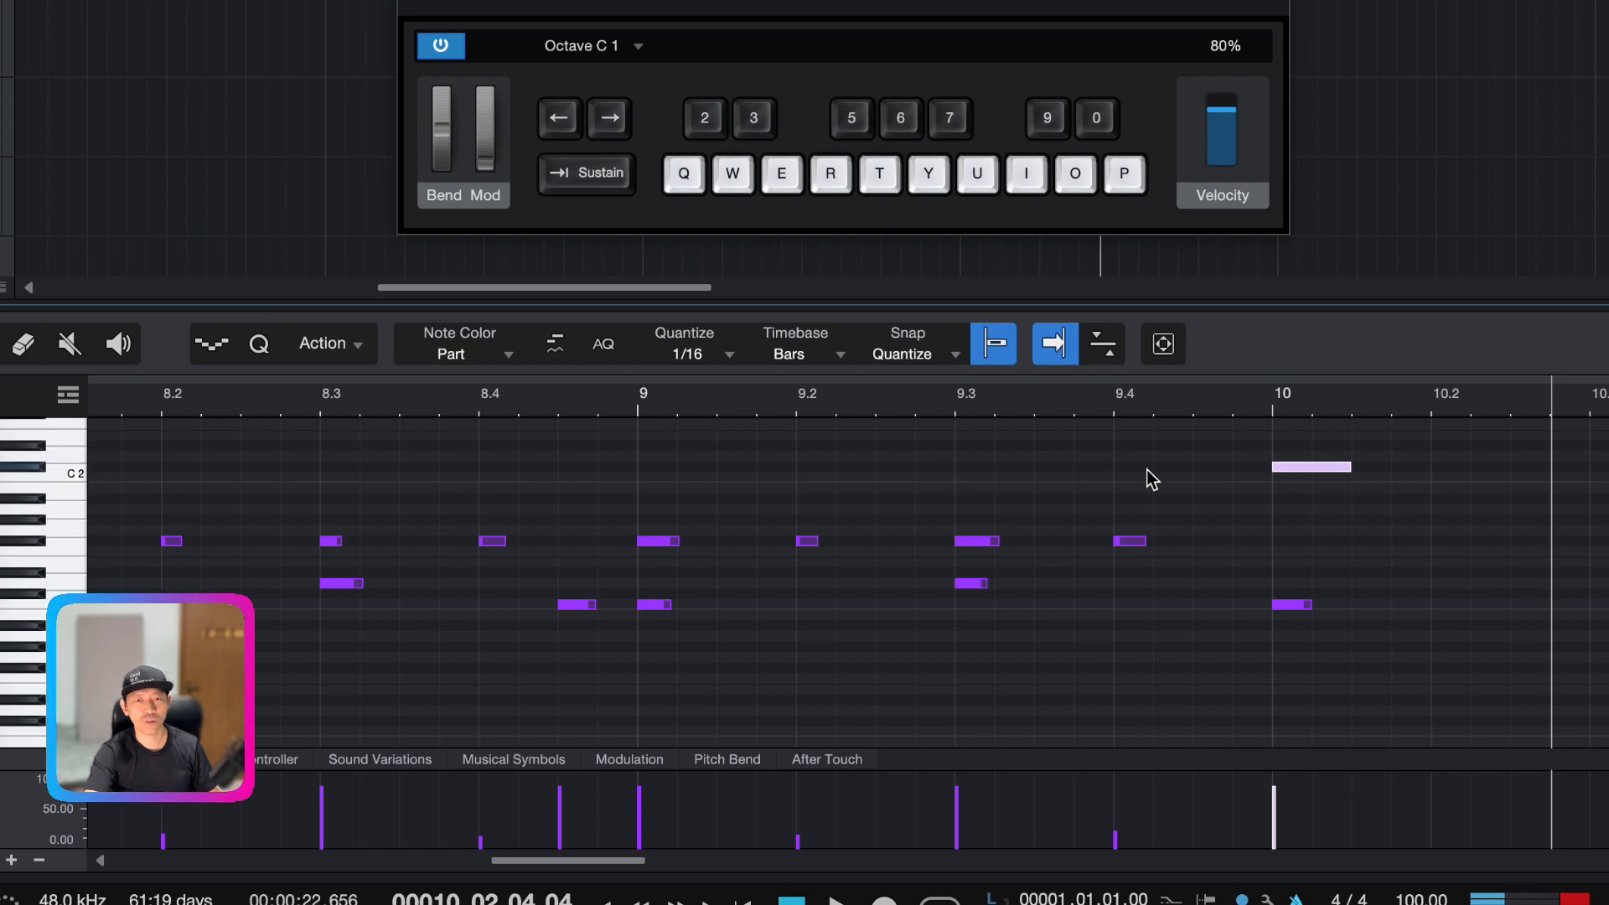
Draw a descending fill of sixteenth notes: D2 at 9.3, C2 half a beat after it, and G1 at 9.4
left_click(964, 446)
left_click_drag(967, 449, 966, 458)
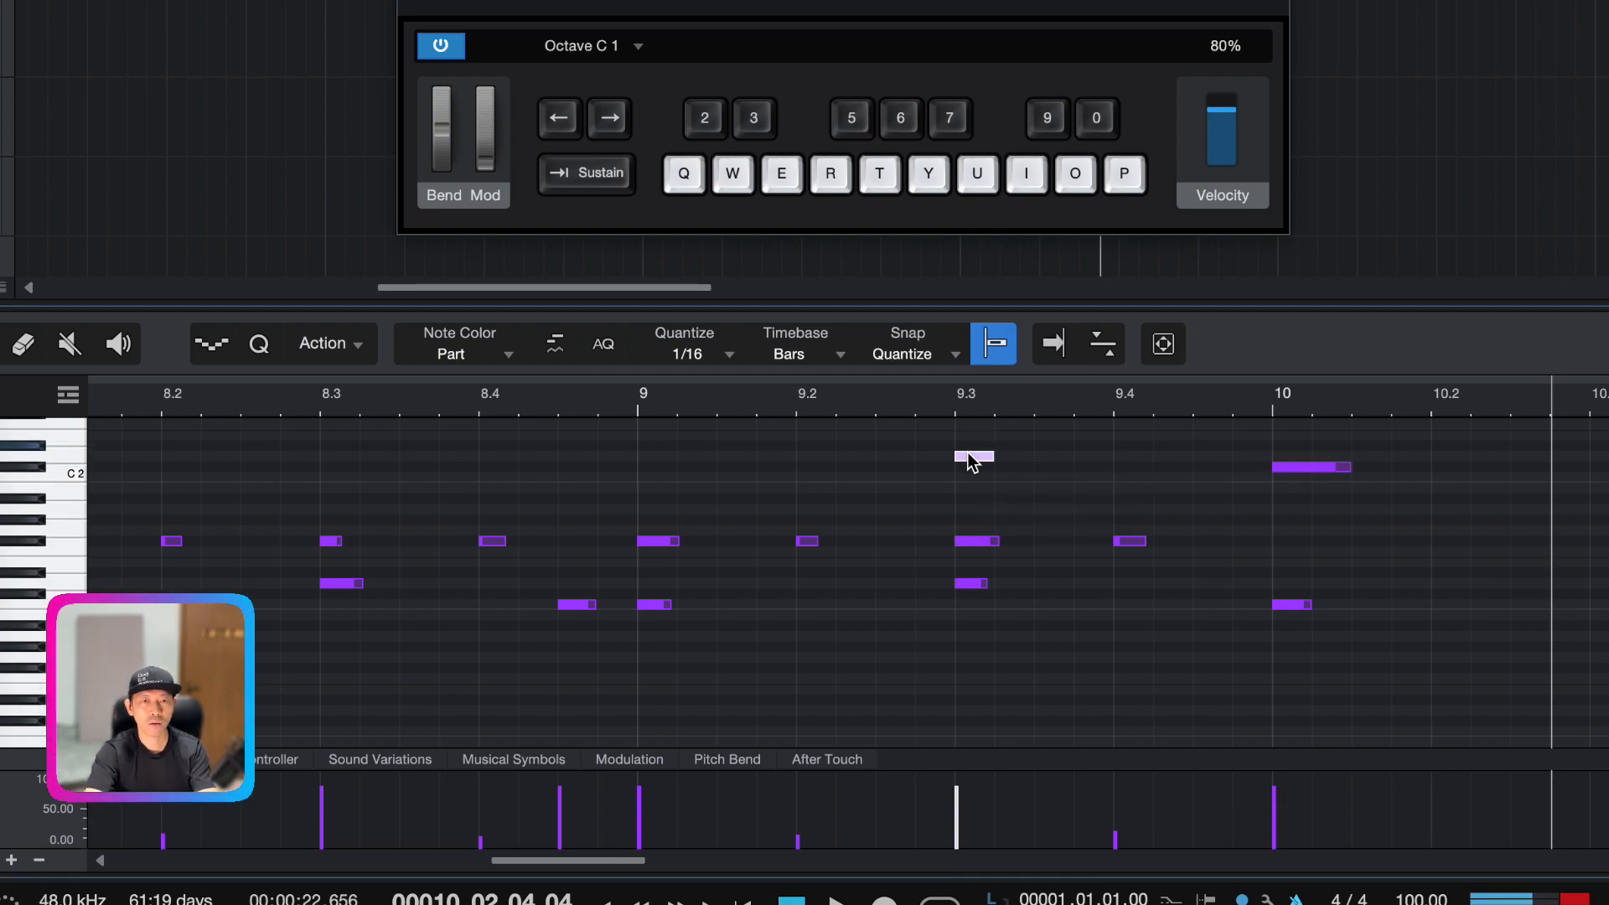
left_click(1042, 477)
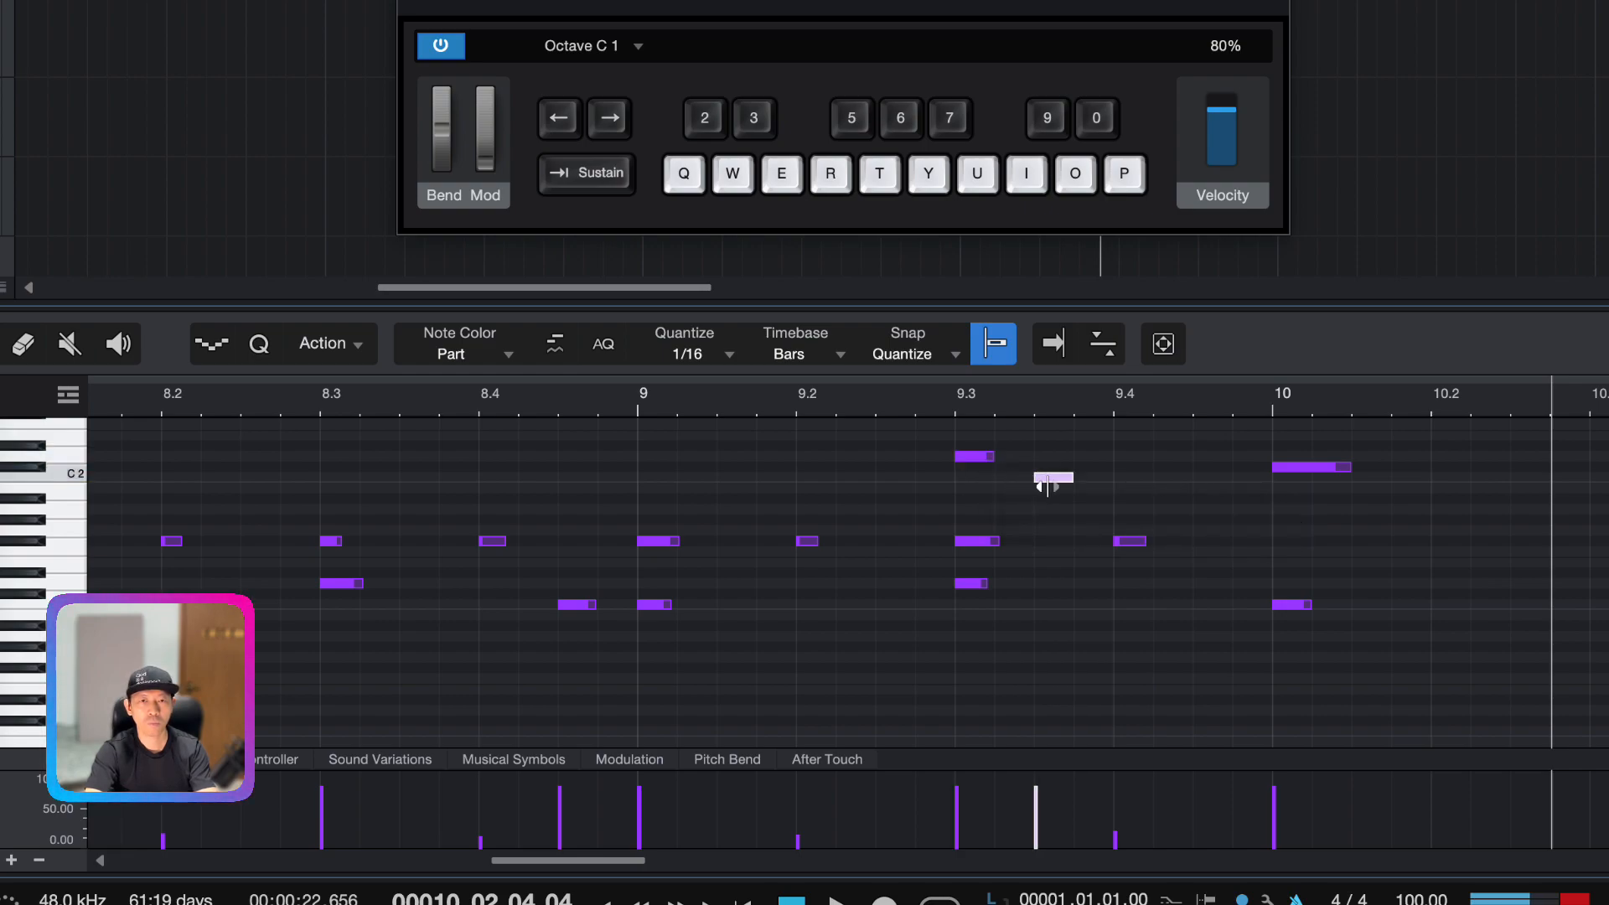
left_click(1123, 520)
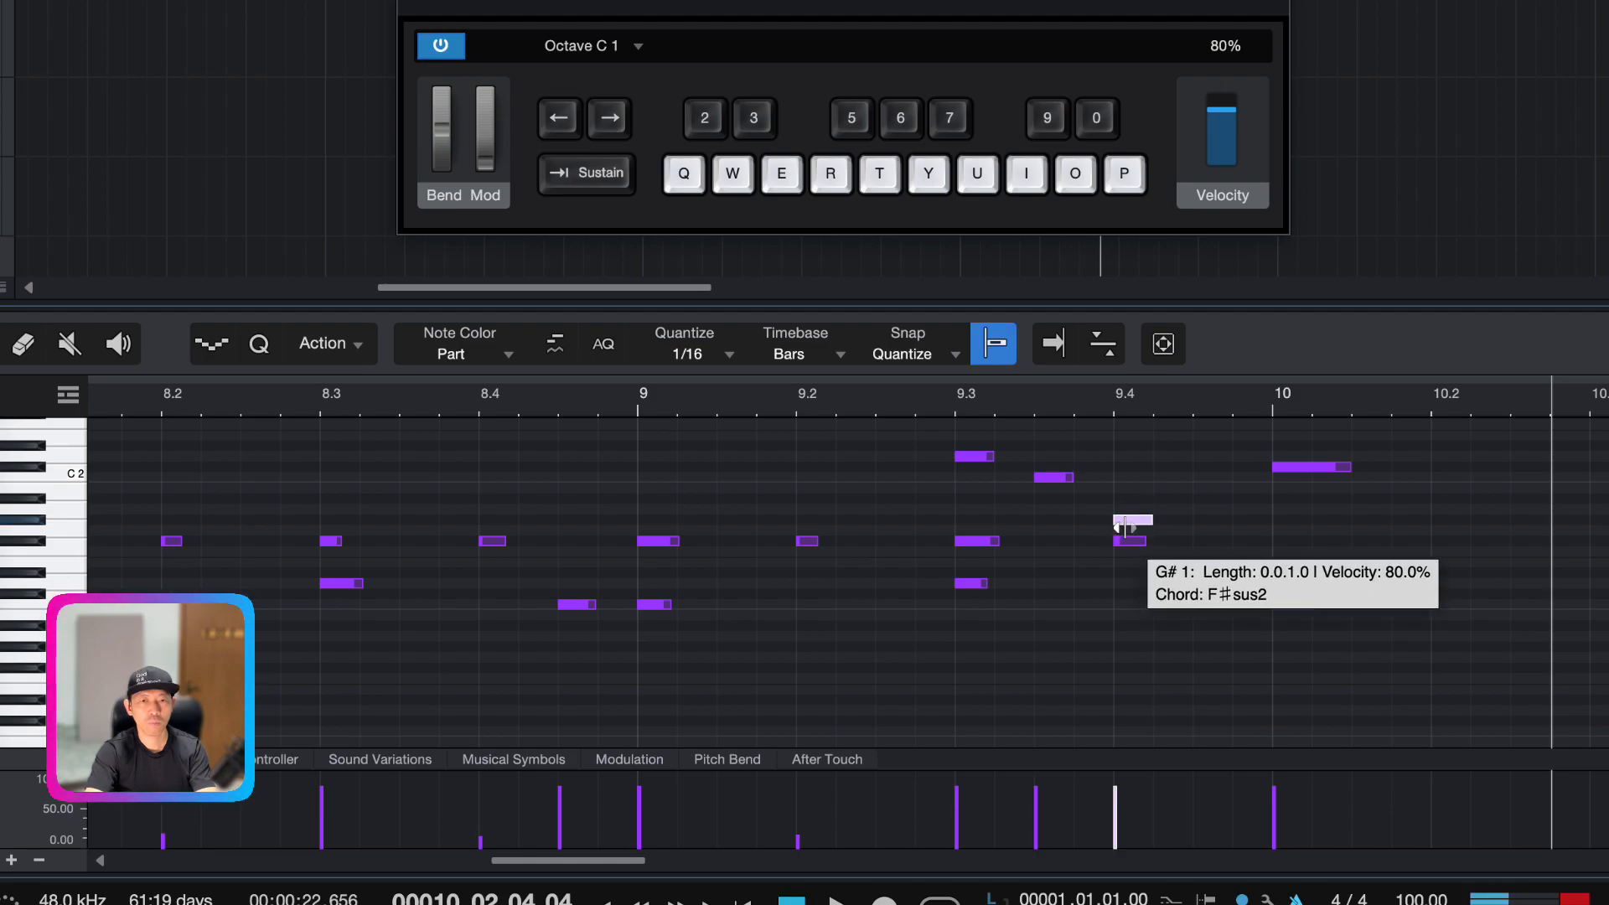
left_click_drag(1128, 526, 1130, 535)
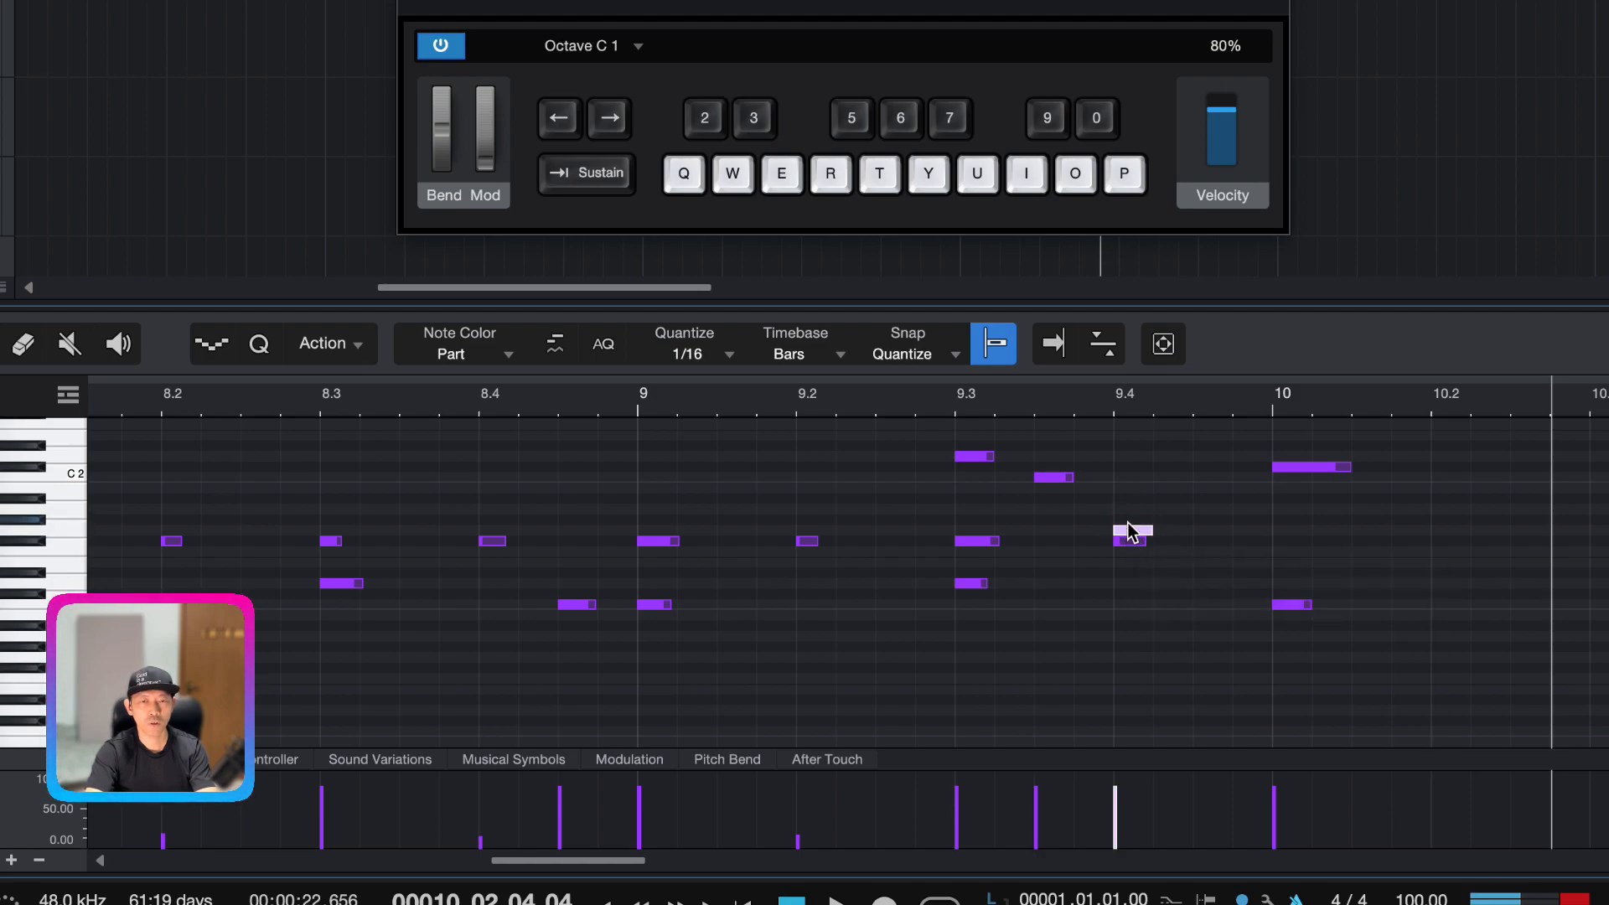
Play back the fill twice from the start of bar 9 into bar 10
left_click(626, 407)
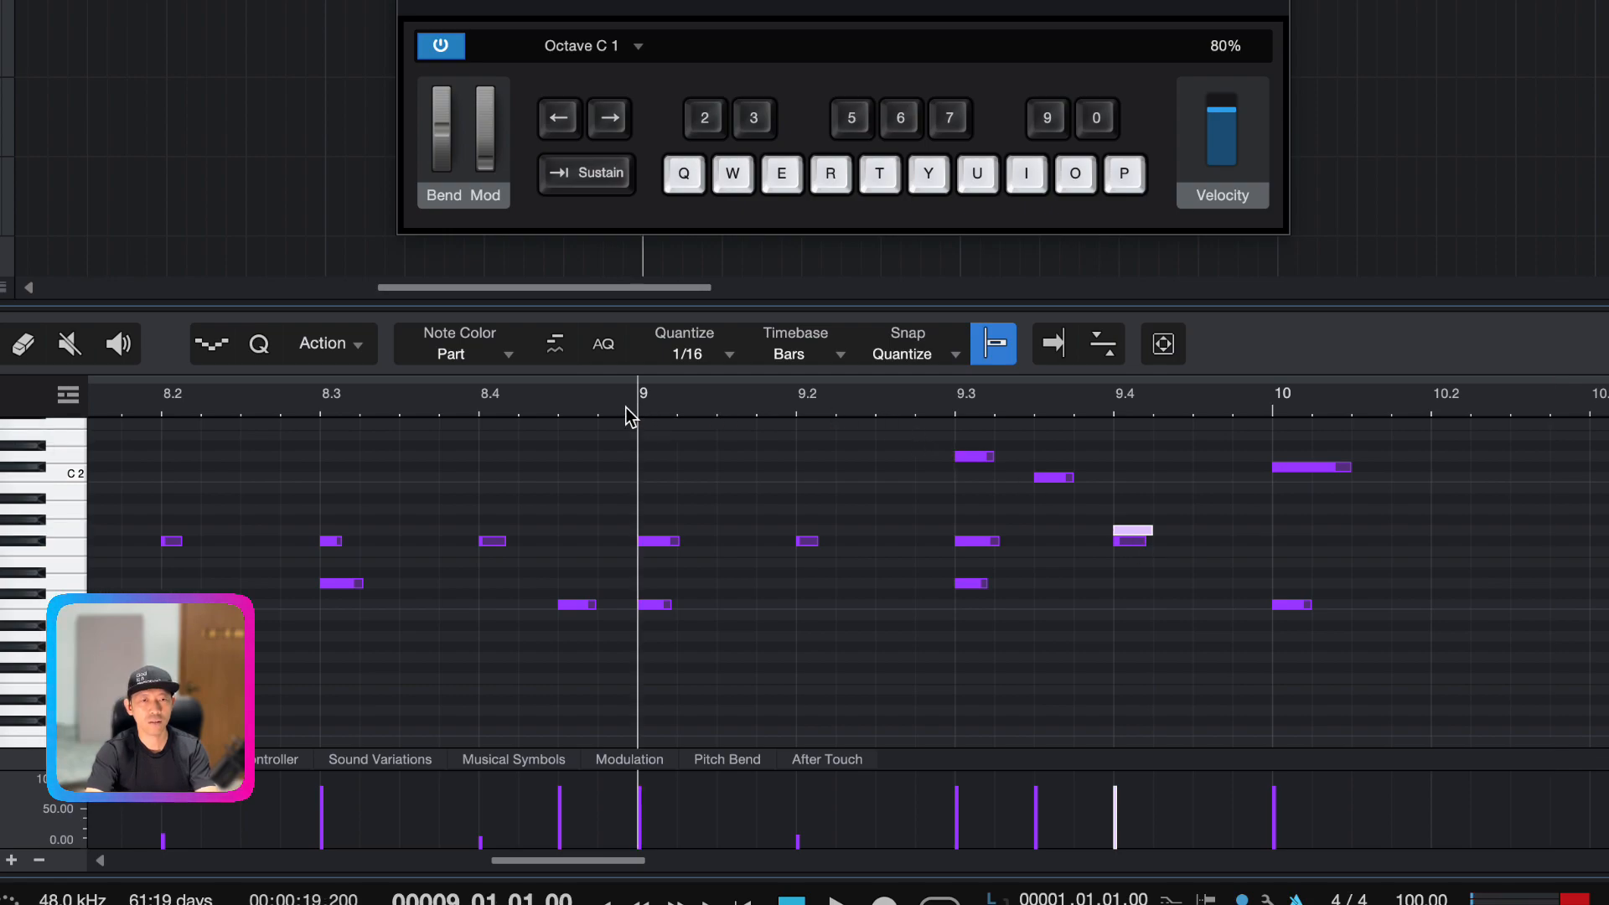
key("space")
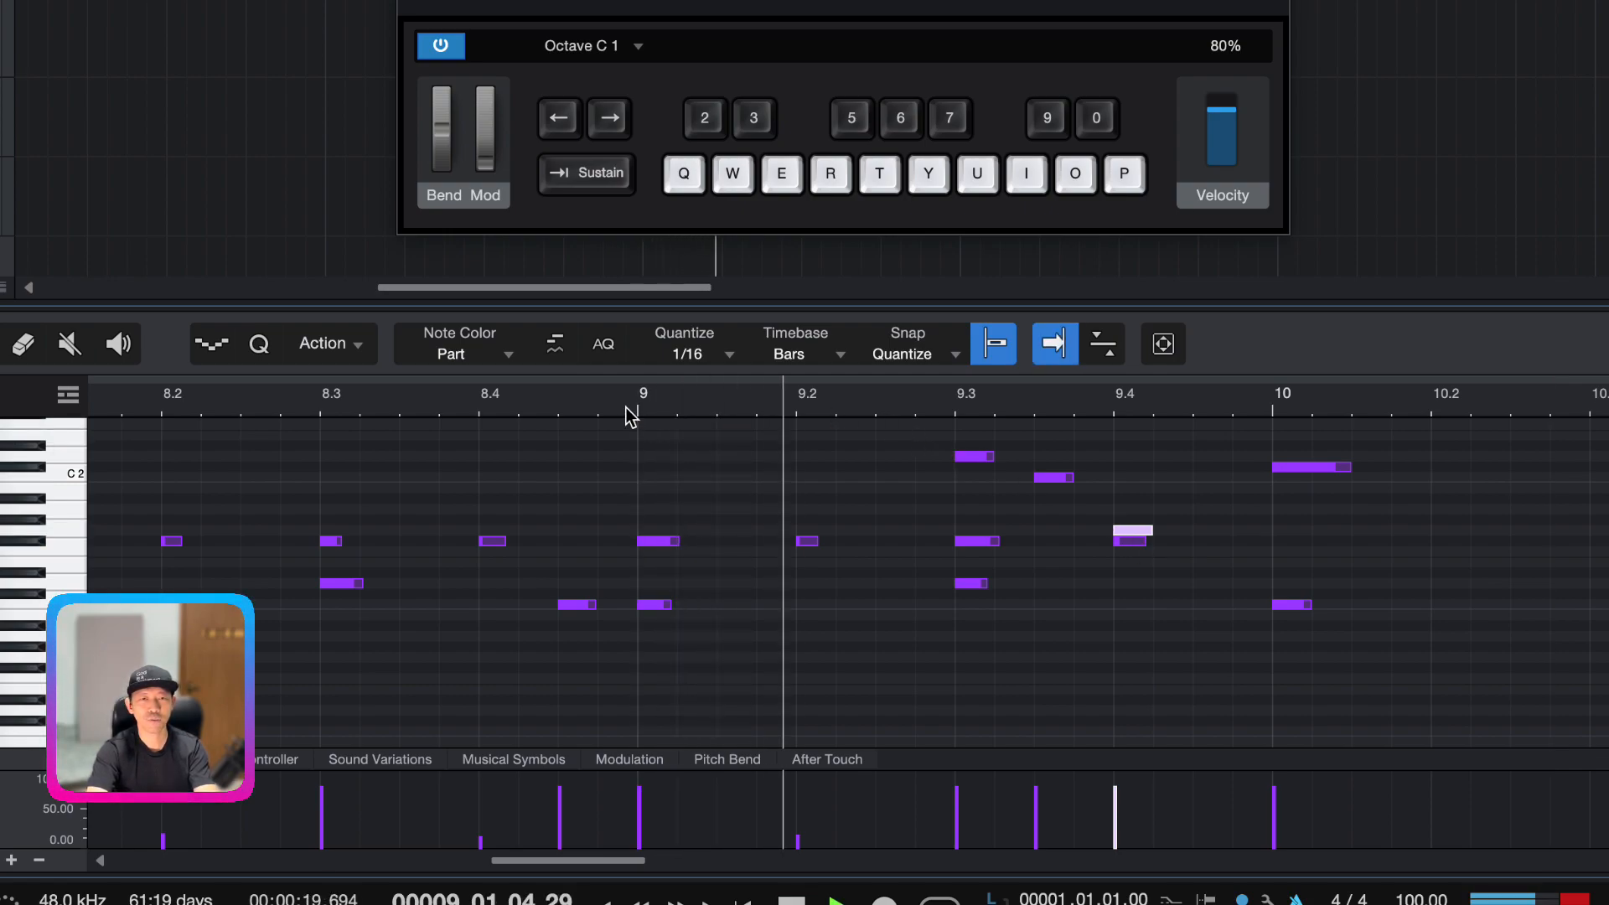
key("space")
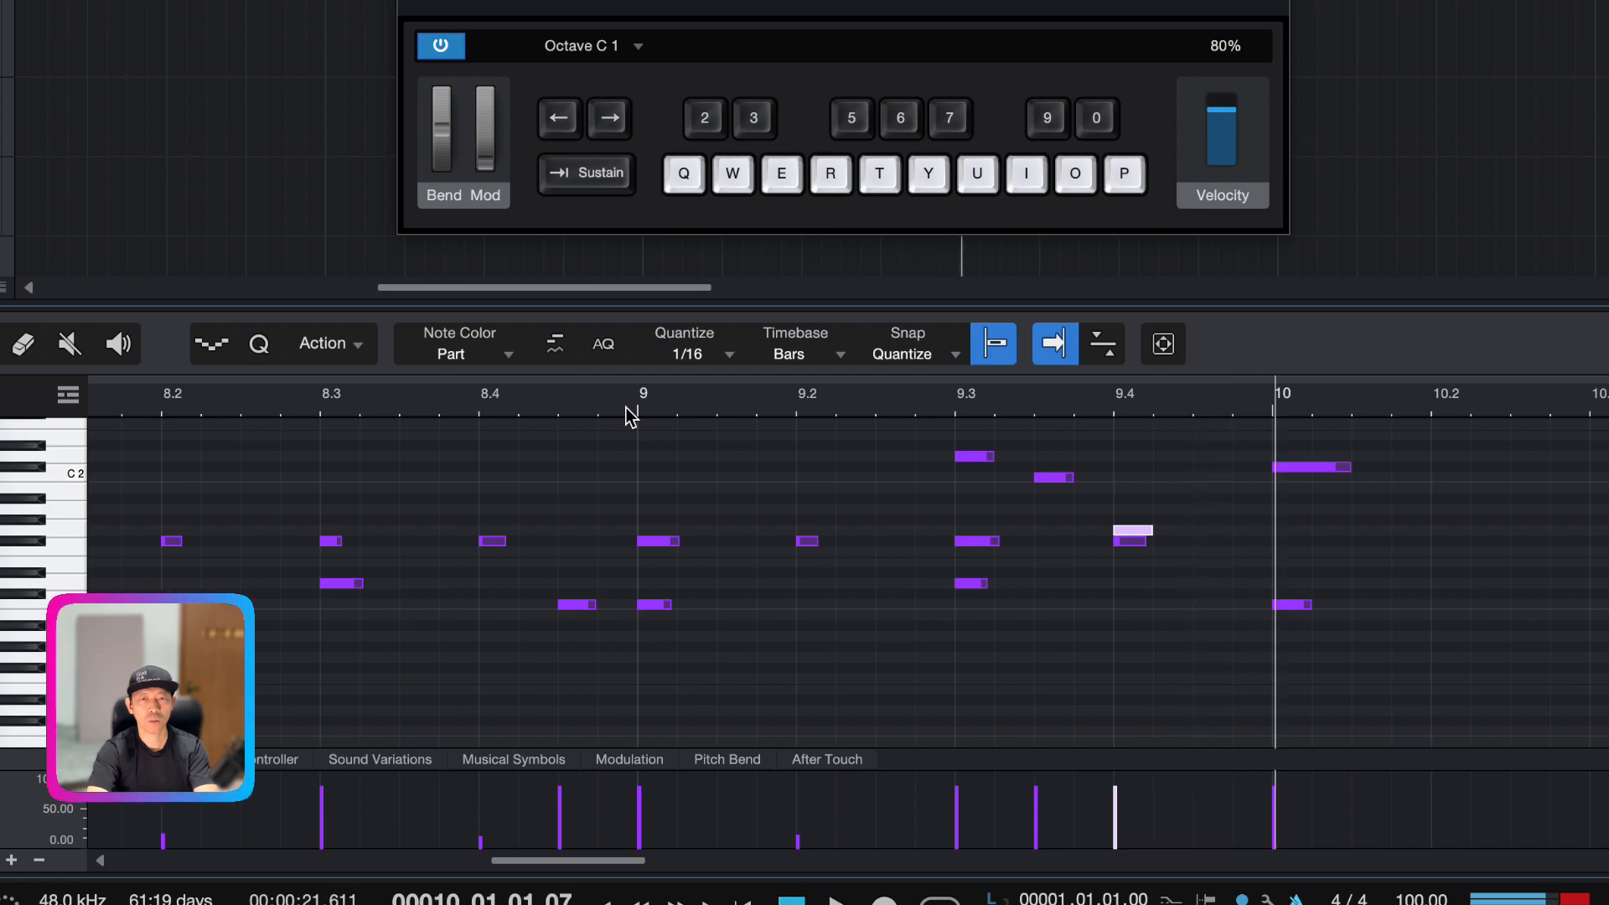
left_click(626, 407)
key("space")
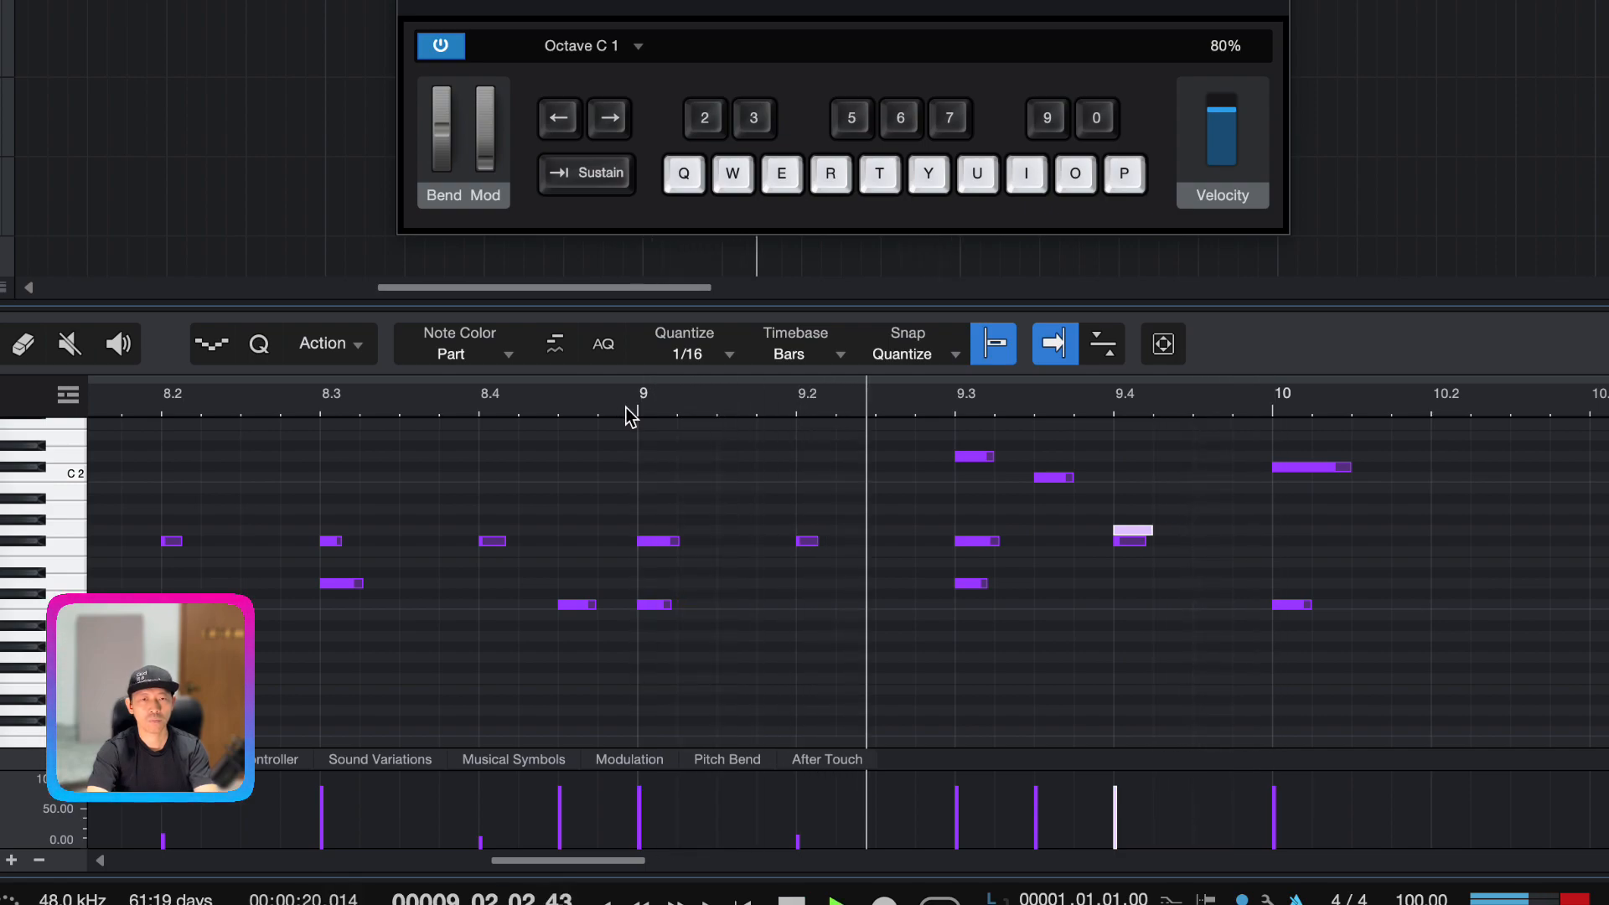
key("space")
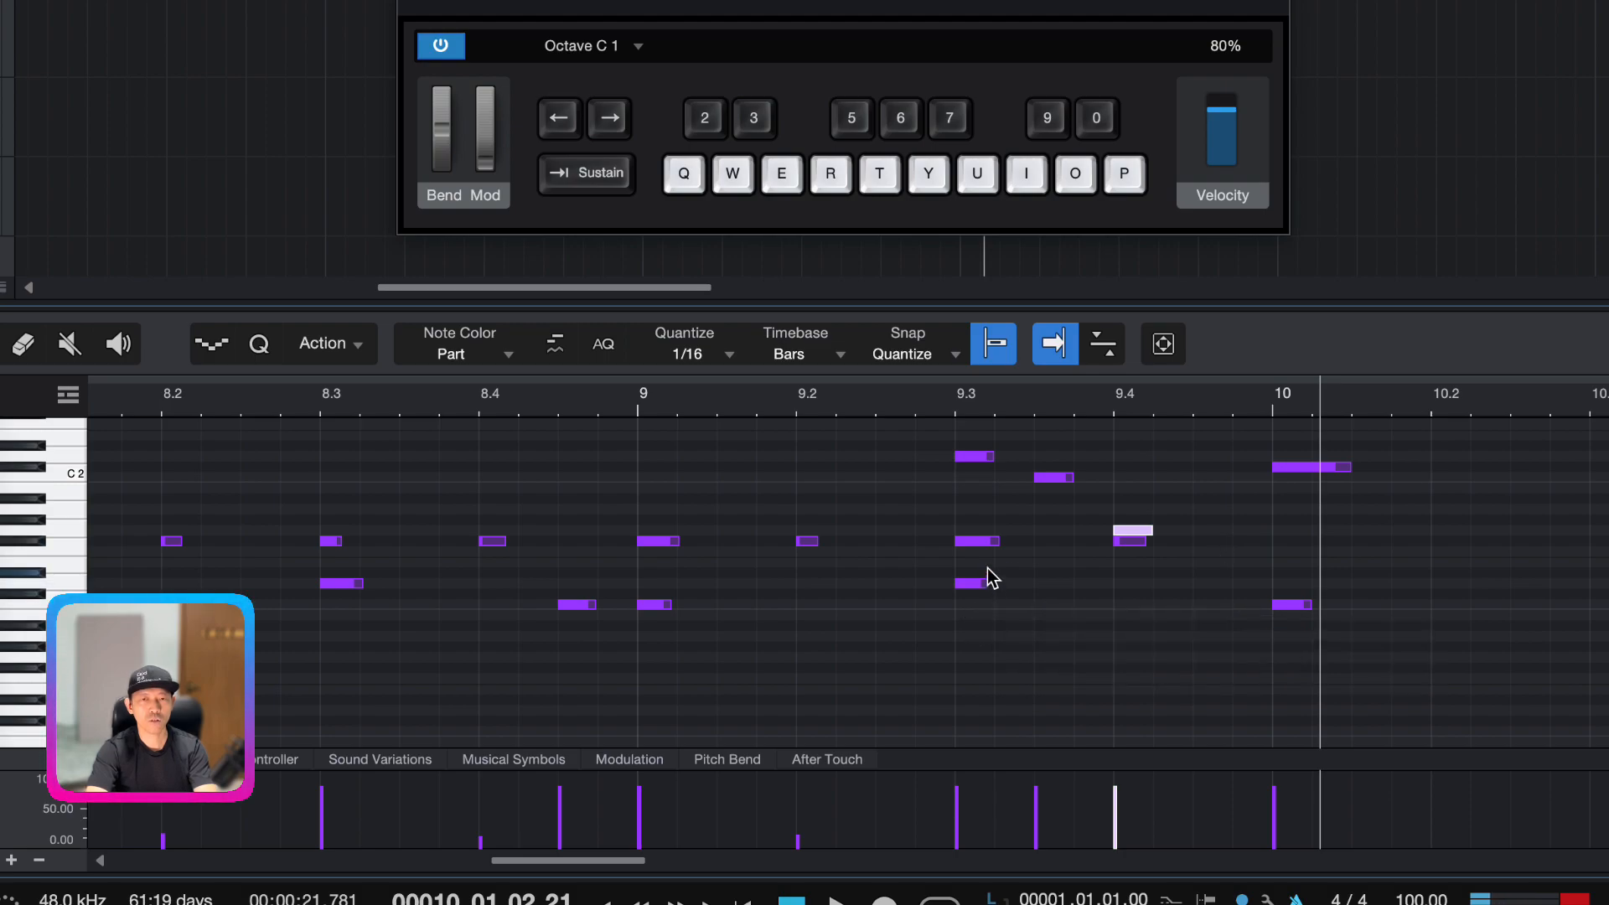
Delete the F#1 hi-hat notes at 9.3 and 9.4 and the D1 snare note at 9.3 beneath the fill
left_click(1128, 543)
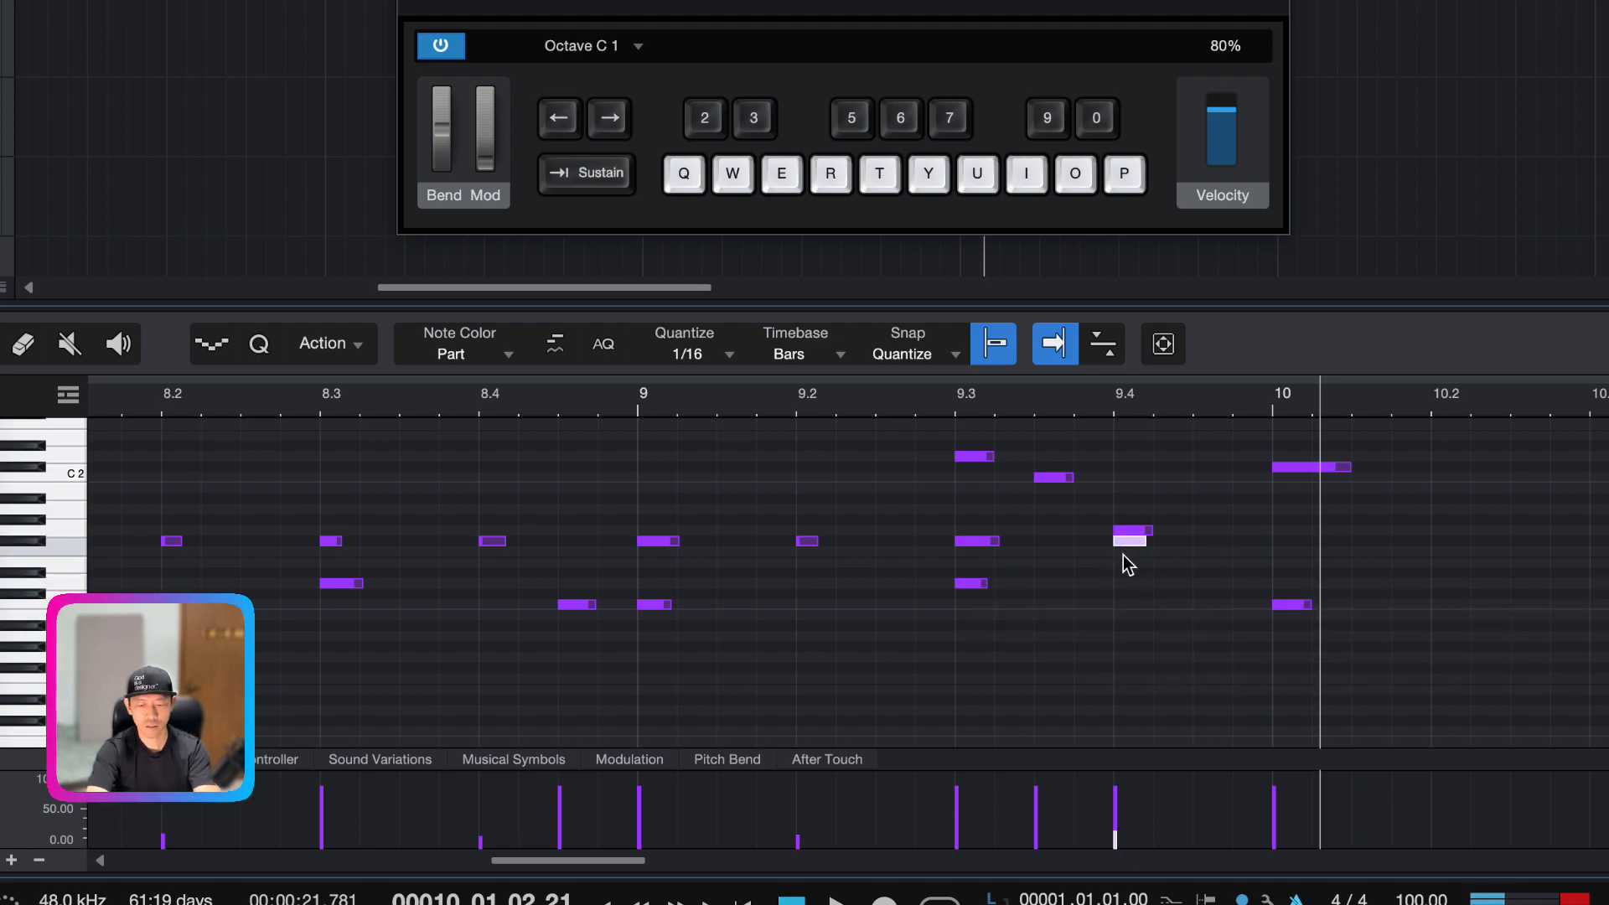
key("Delete")
left_click(983, 544)
key("Delete")
left_click(969, 582)
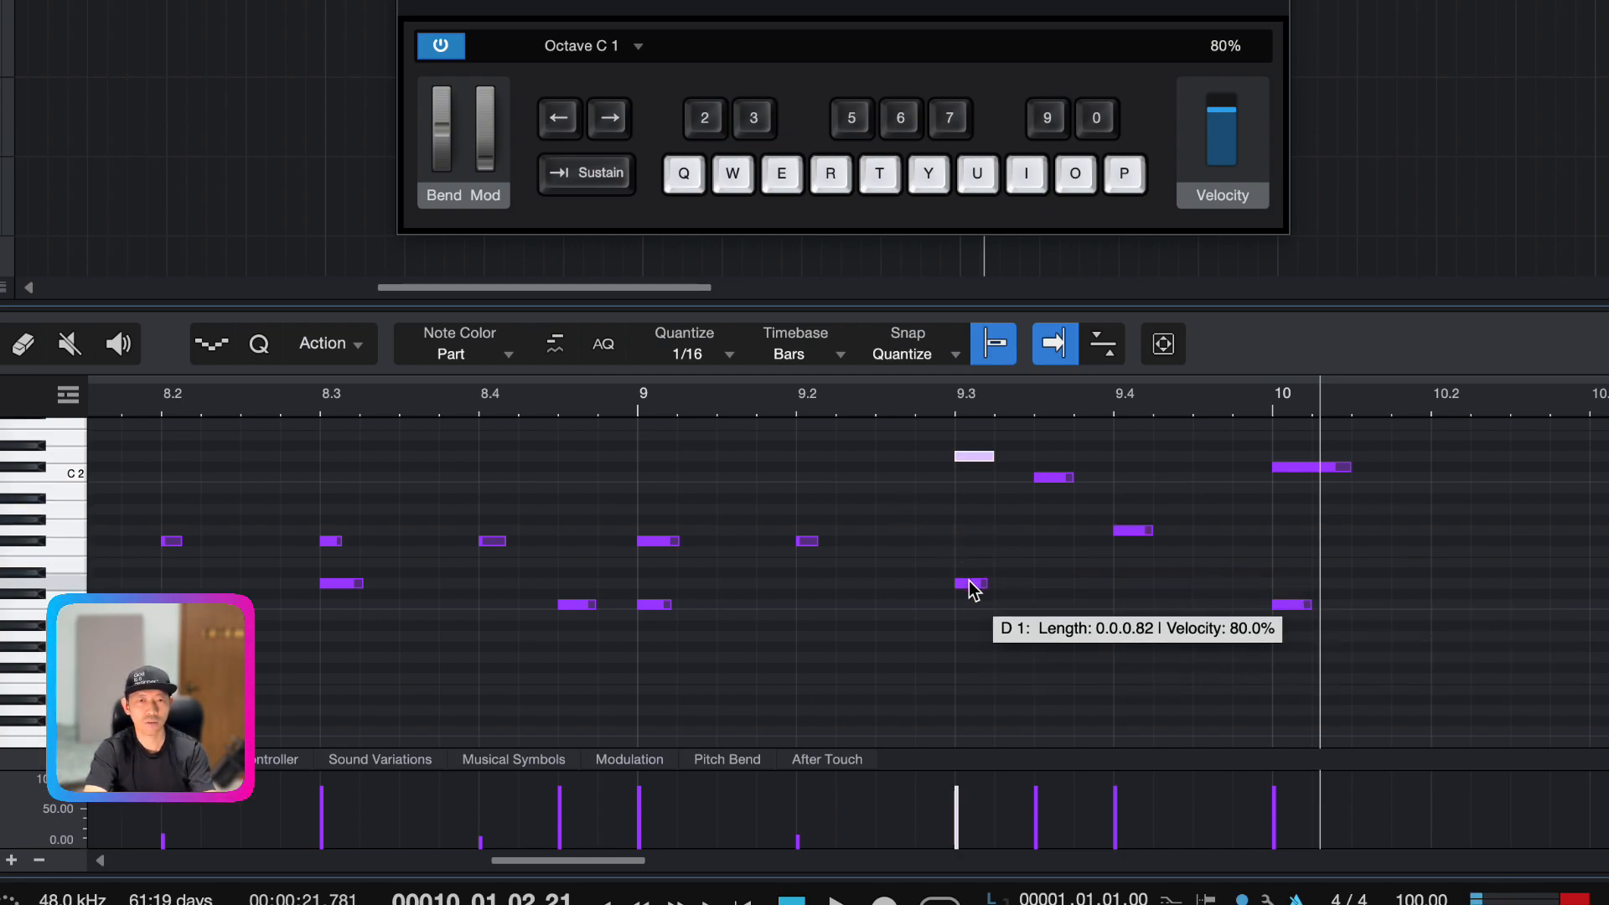
key("shift+Up")
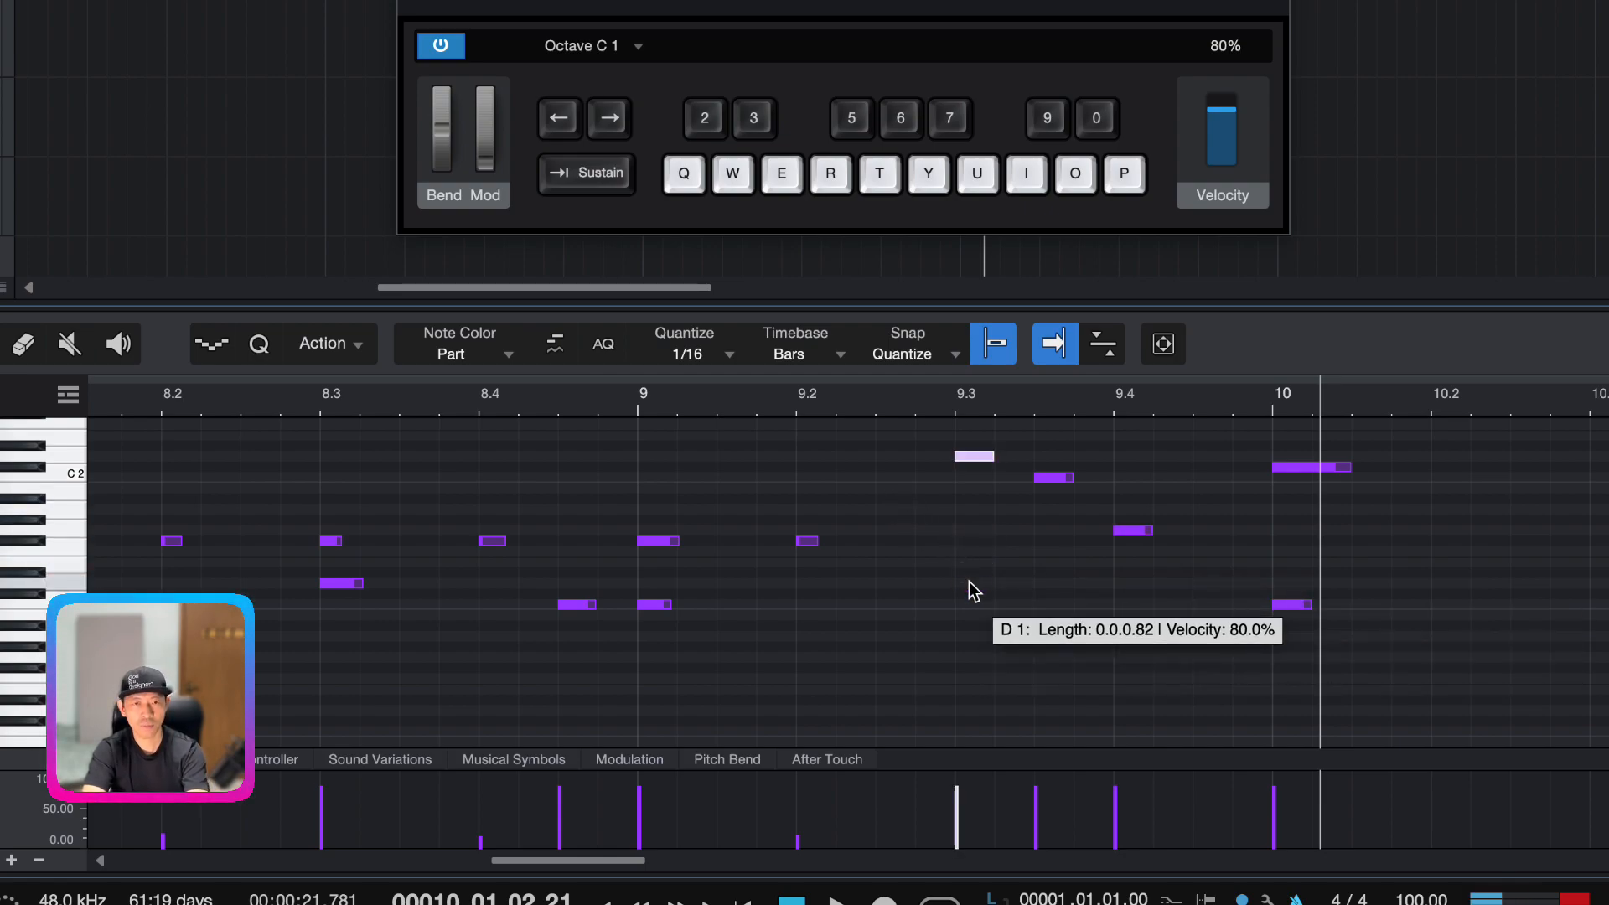
Play back the thinned-out fill from half a beat before bar 9 into bar 10
left_click(544, 415)
key("space")
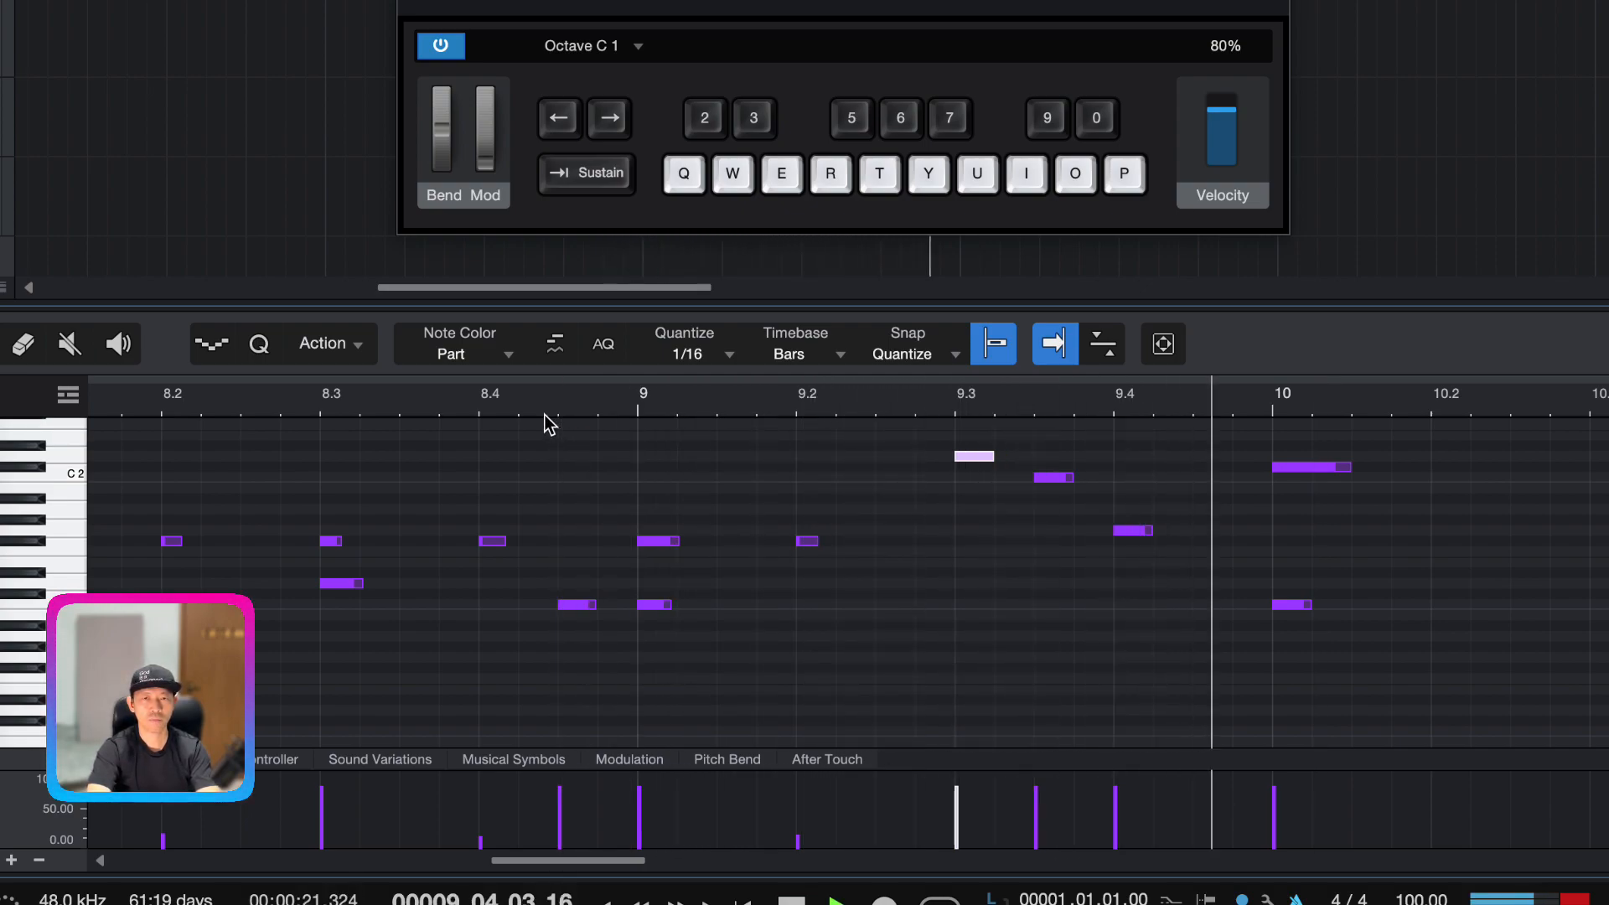
key("space")
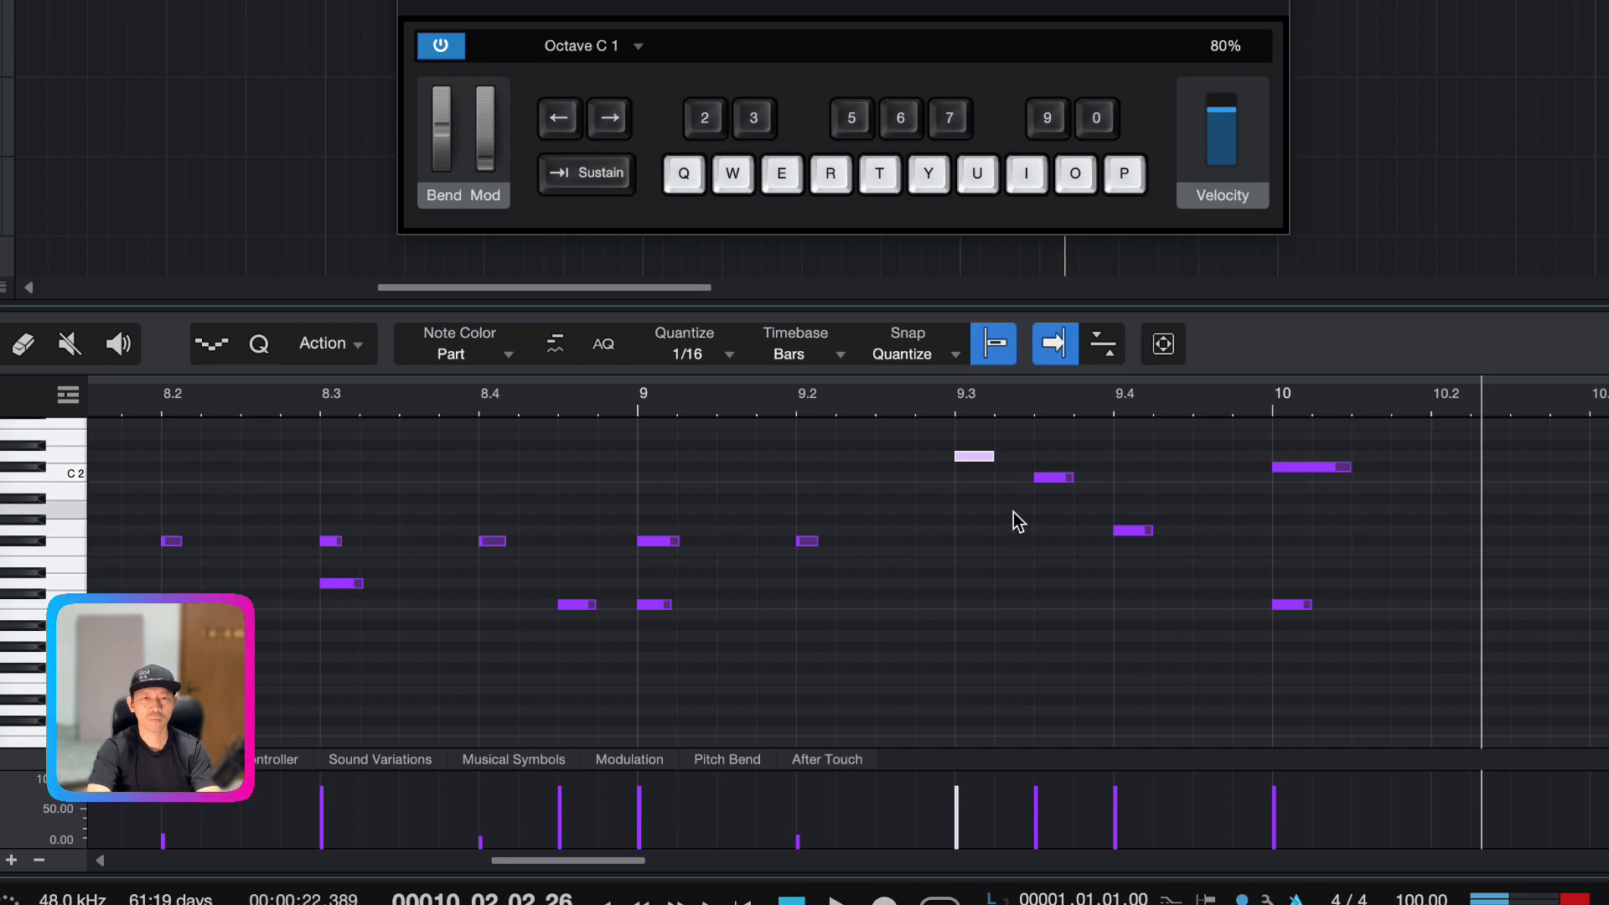
Play back the drum fill from just before 8.4, and lengthen its last note at 9.4 to half a beat
left_click(434, 413)
key("space")
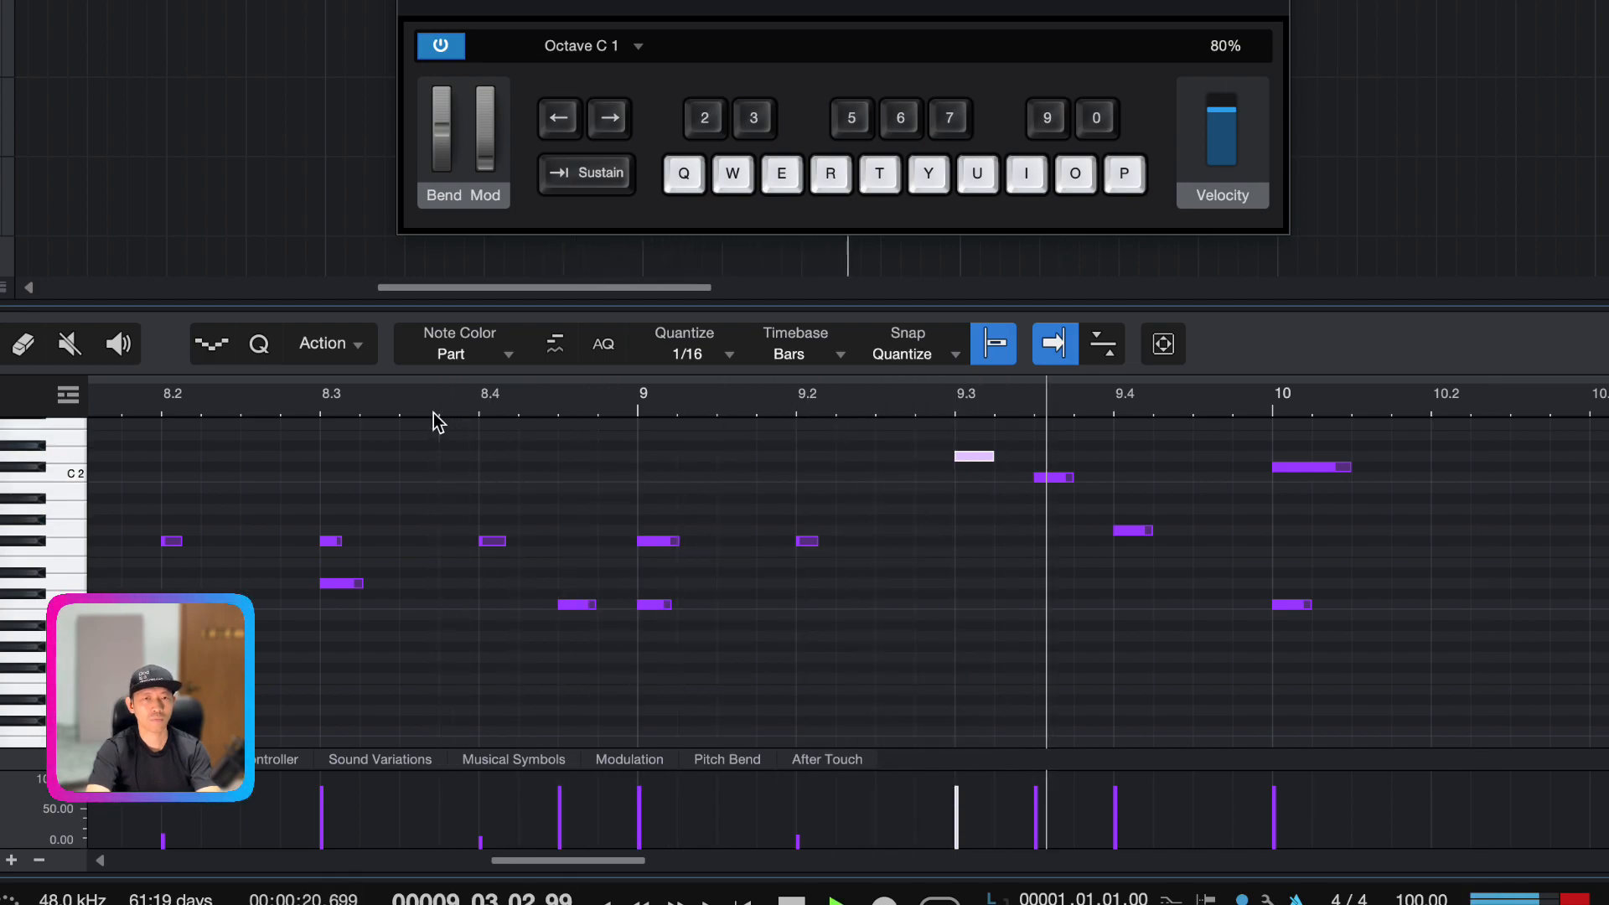
key("space")
left_click(1148, 532)
left_click_drag(1174, 539, 1180, 540)
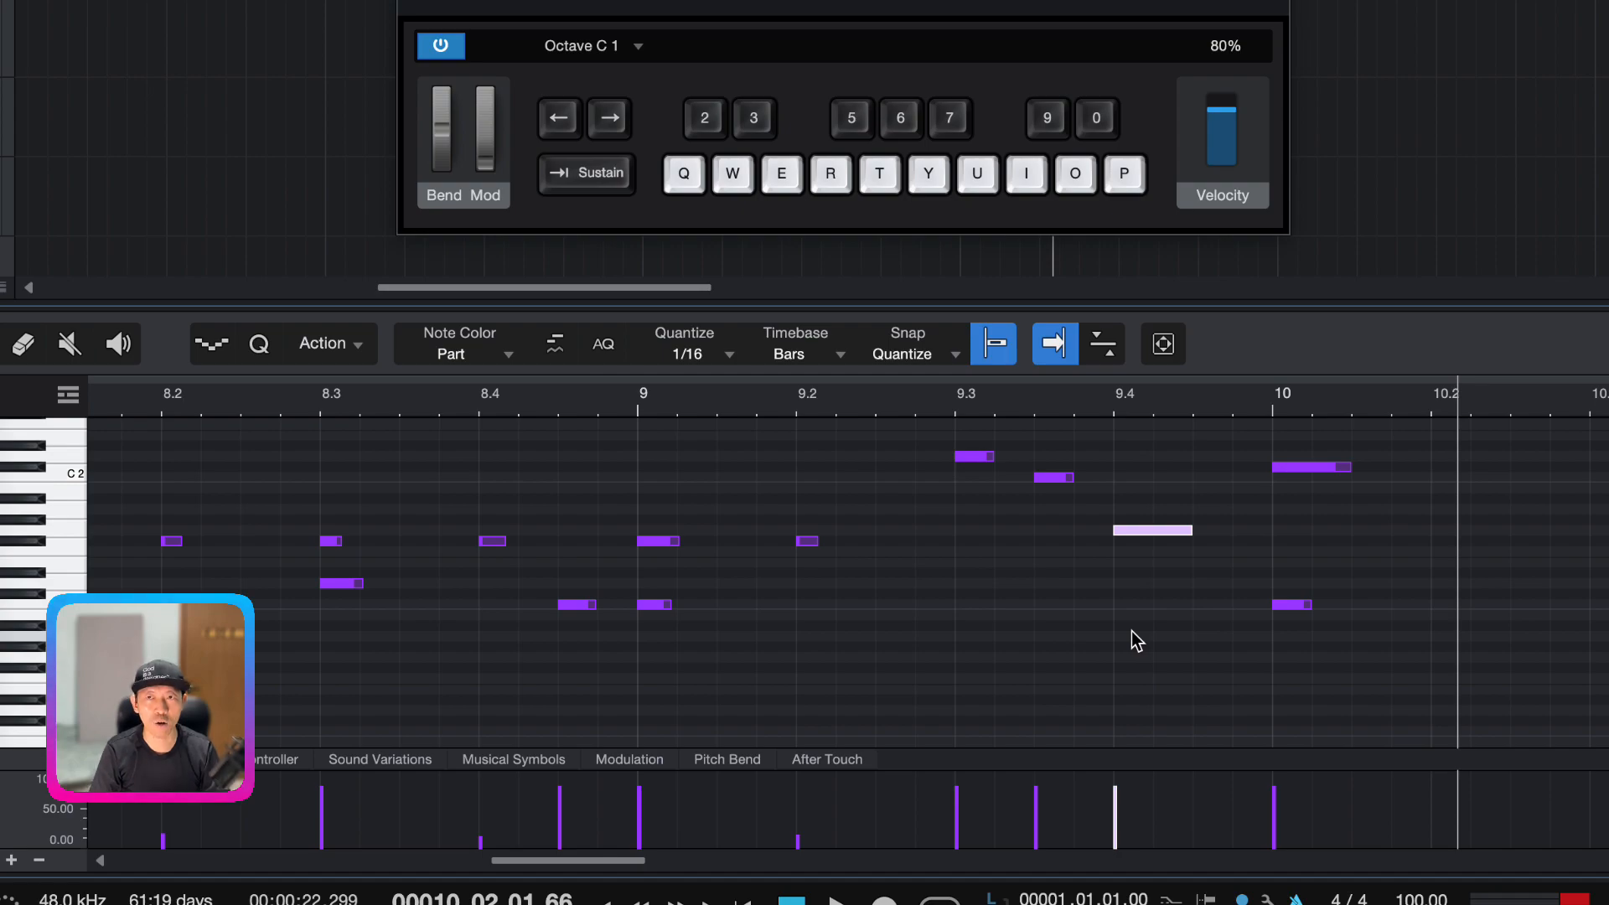
Play back the whole drum part from the start of the song, and return the playhead to bar 1
key("Home")
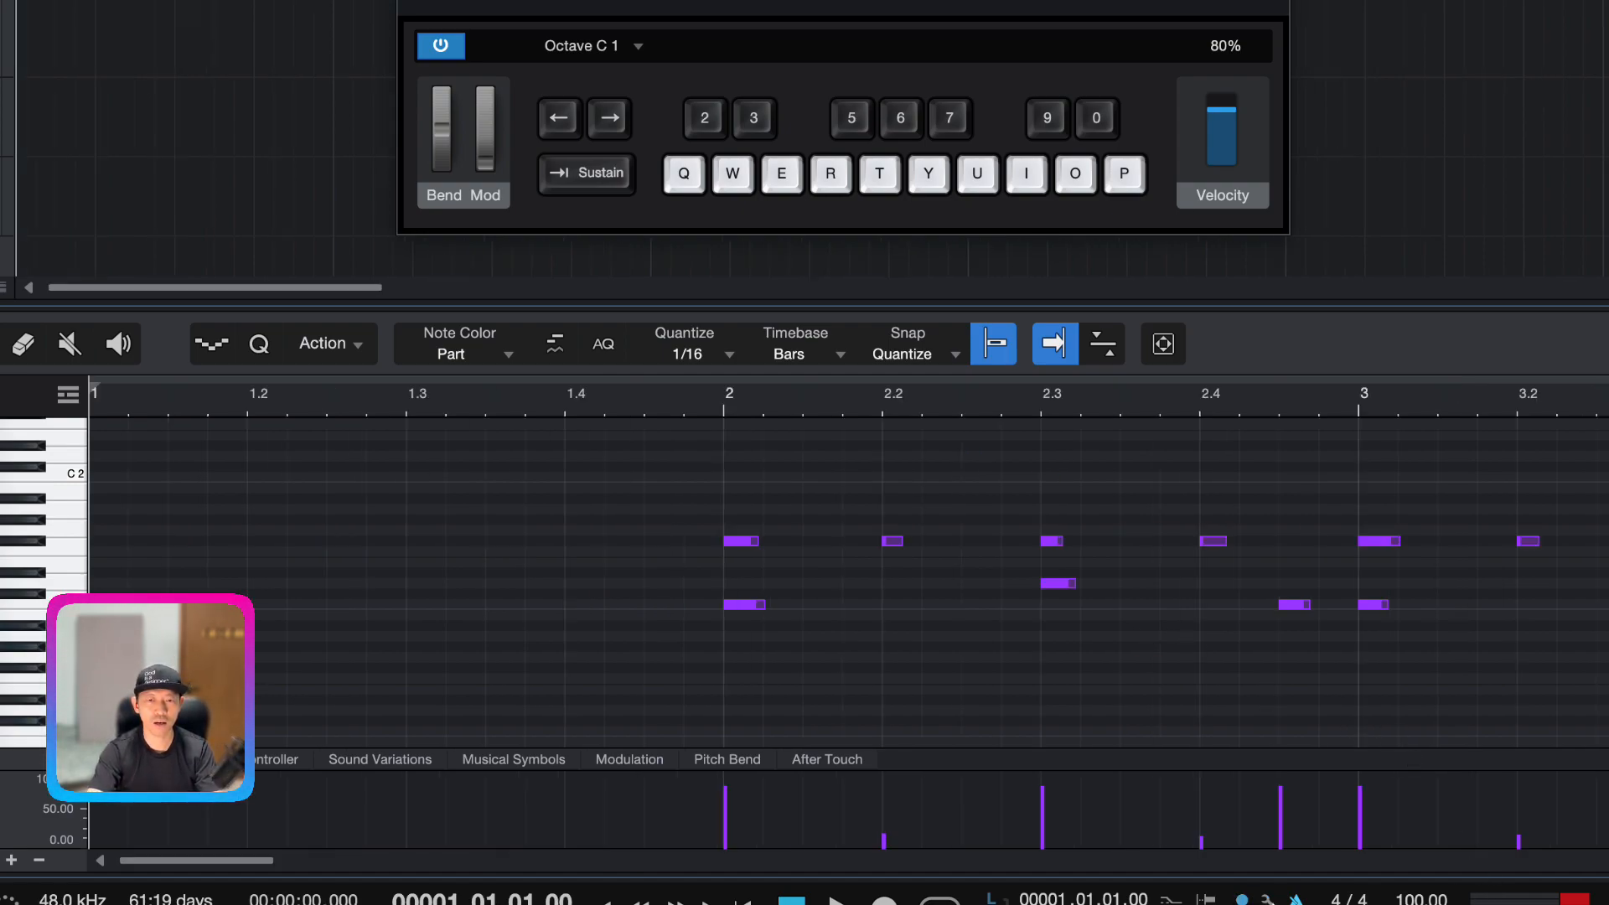
key("space")
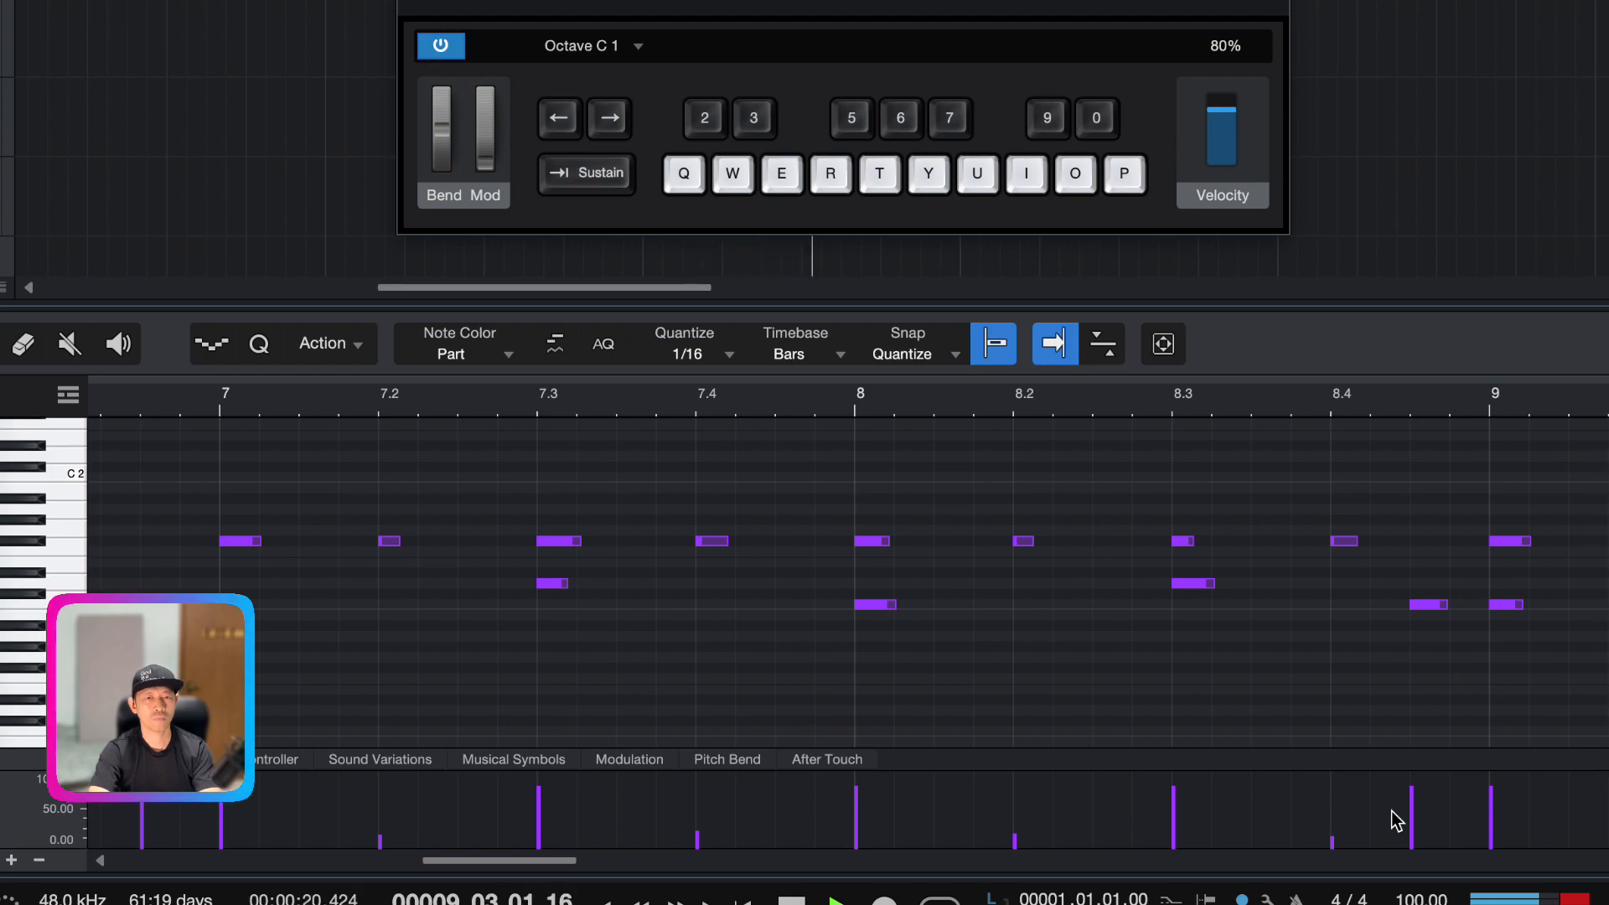
key("space")
key("Home")
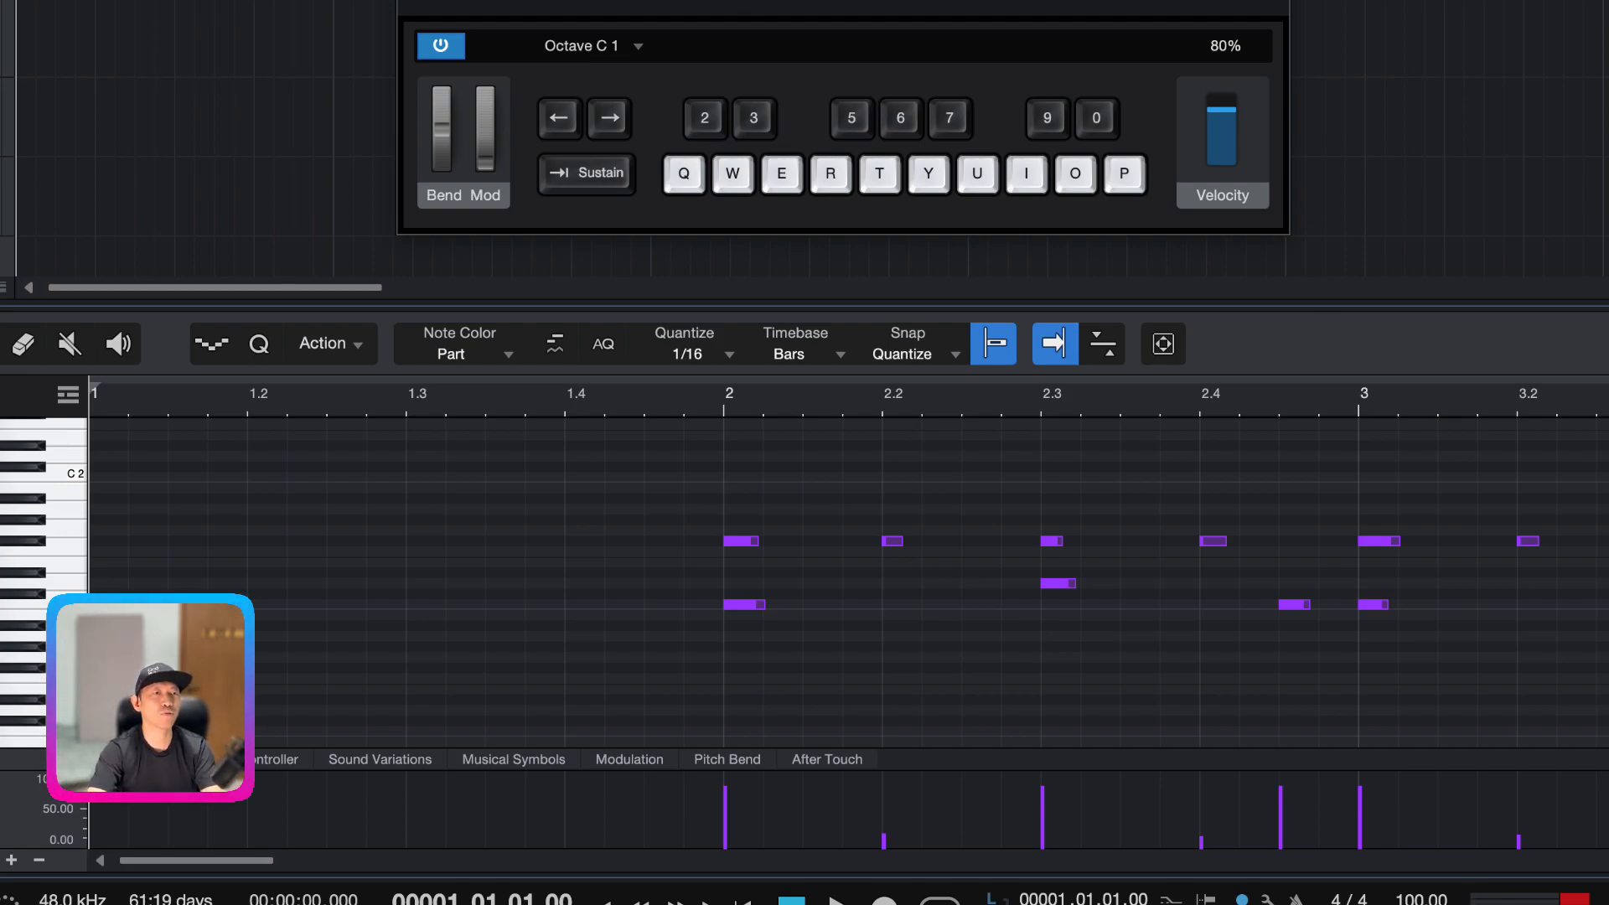
Switch to the Bass track and audition its sound on the notes C1 through G1
key("super+z")
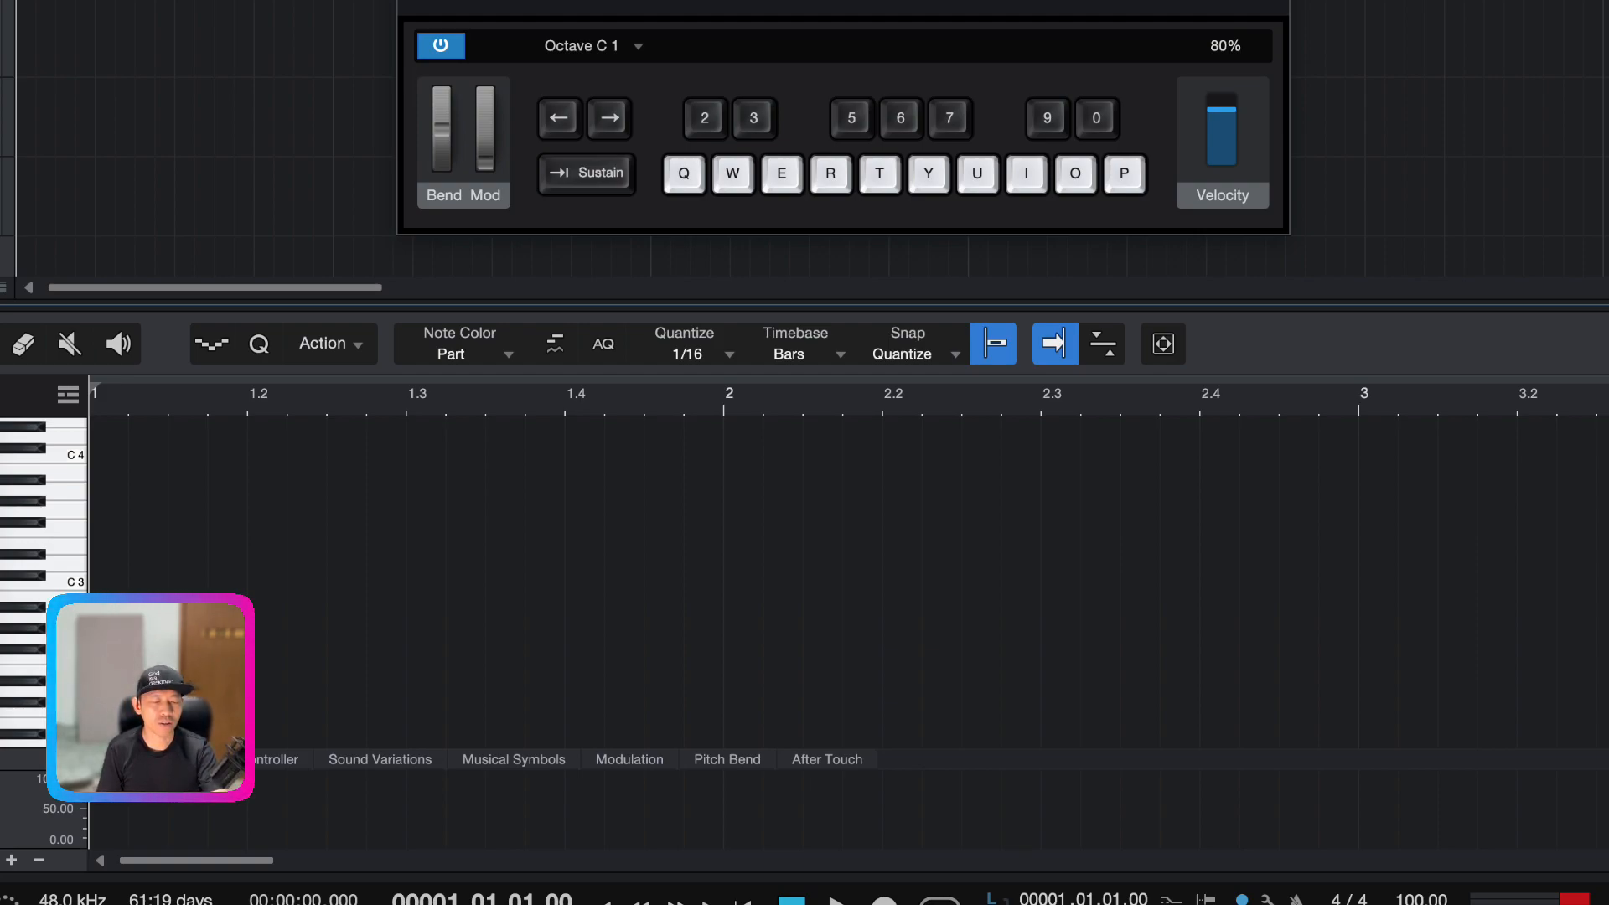
key("q")
key("q")
key("w")
key("e")
key("r")
key("t")
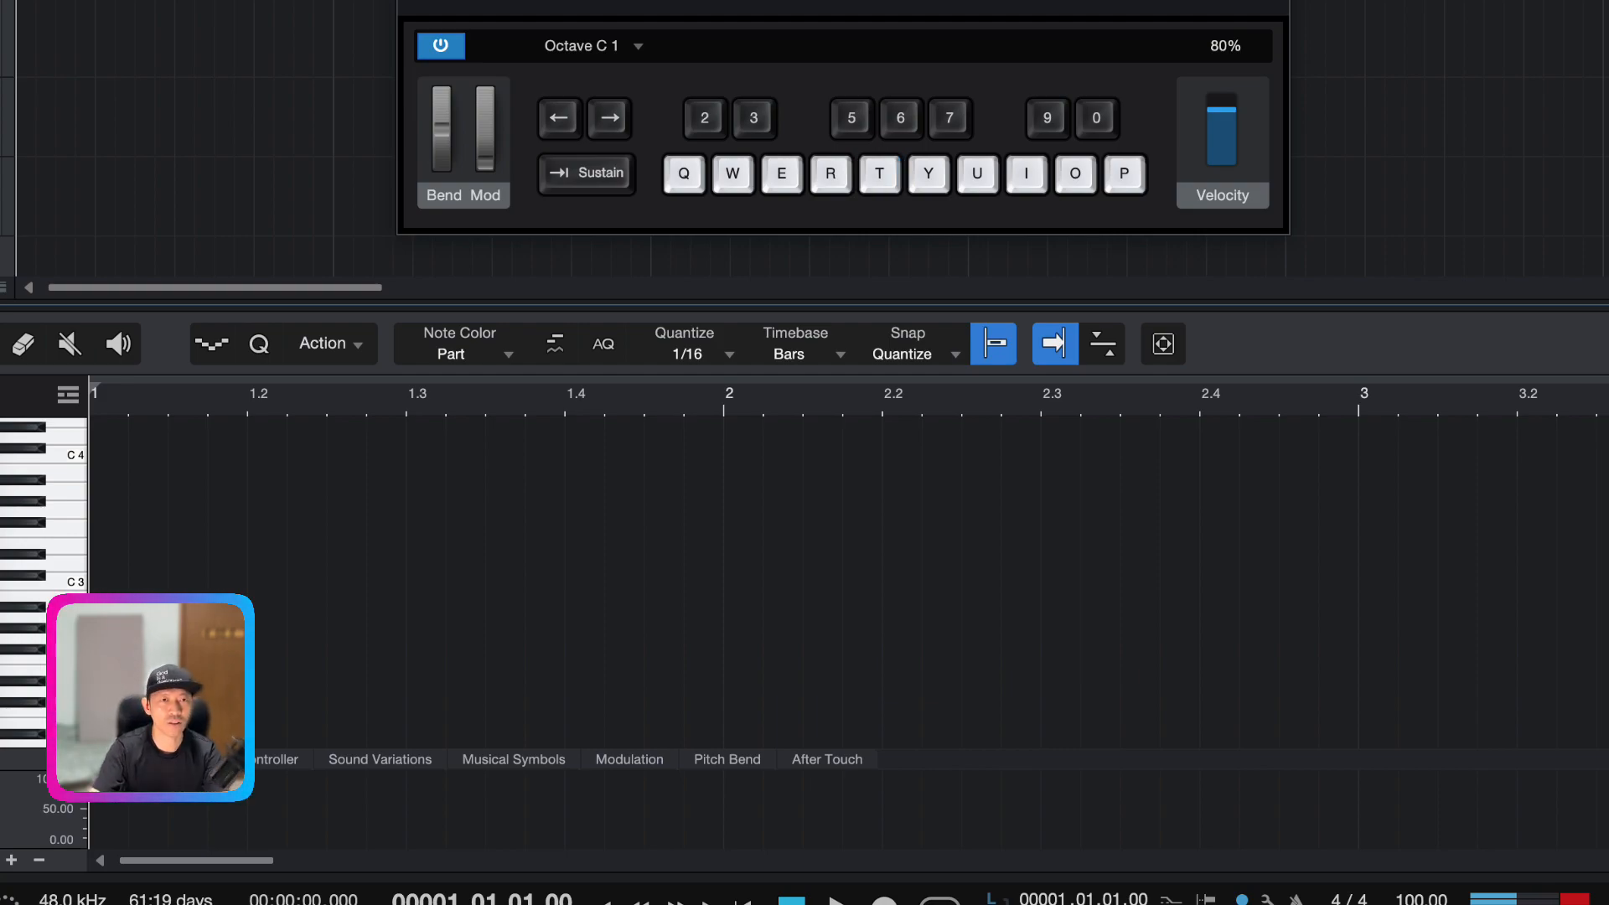
Raise the Qwerty Keyboard to Octave C 2 and audition C2, D2, F2 and G2 on the bass
left_click(592, 127)
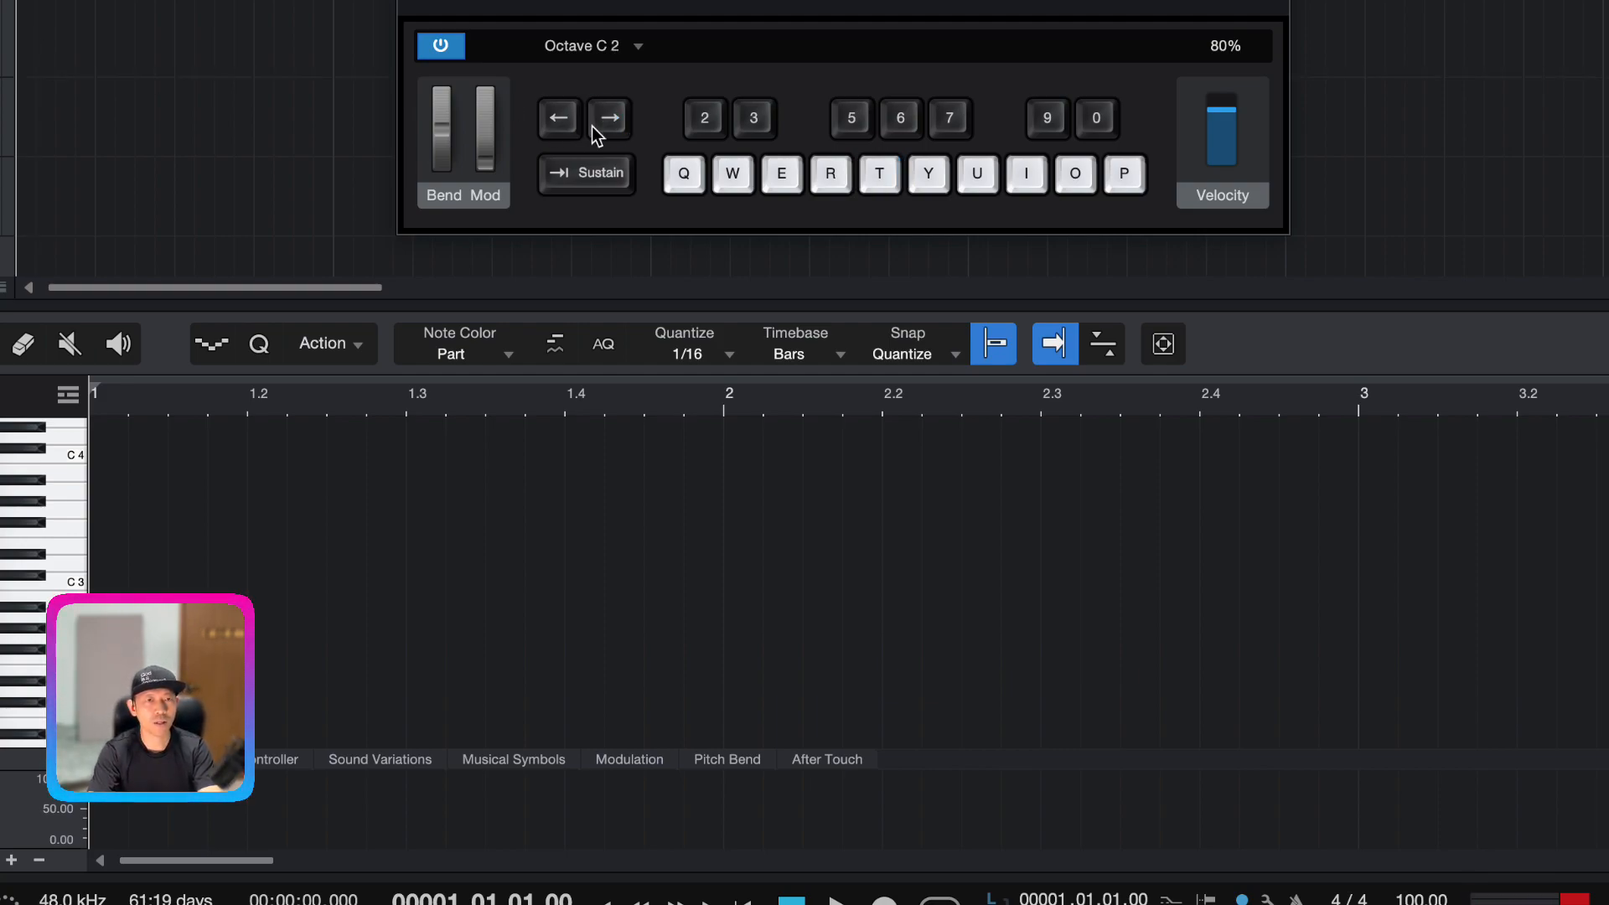
key("q")
key("w")
key("r")
key("t")
key("r")
key("w")
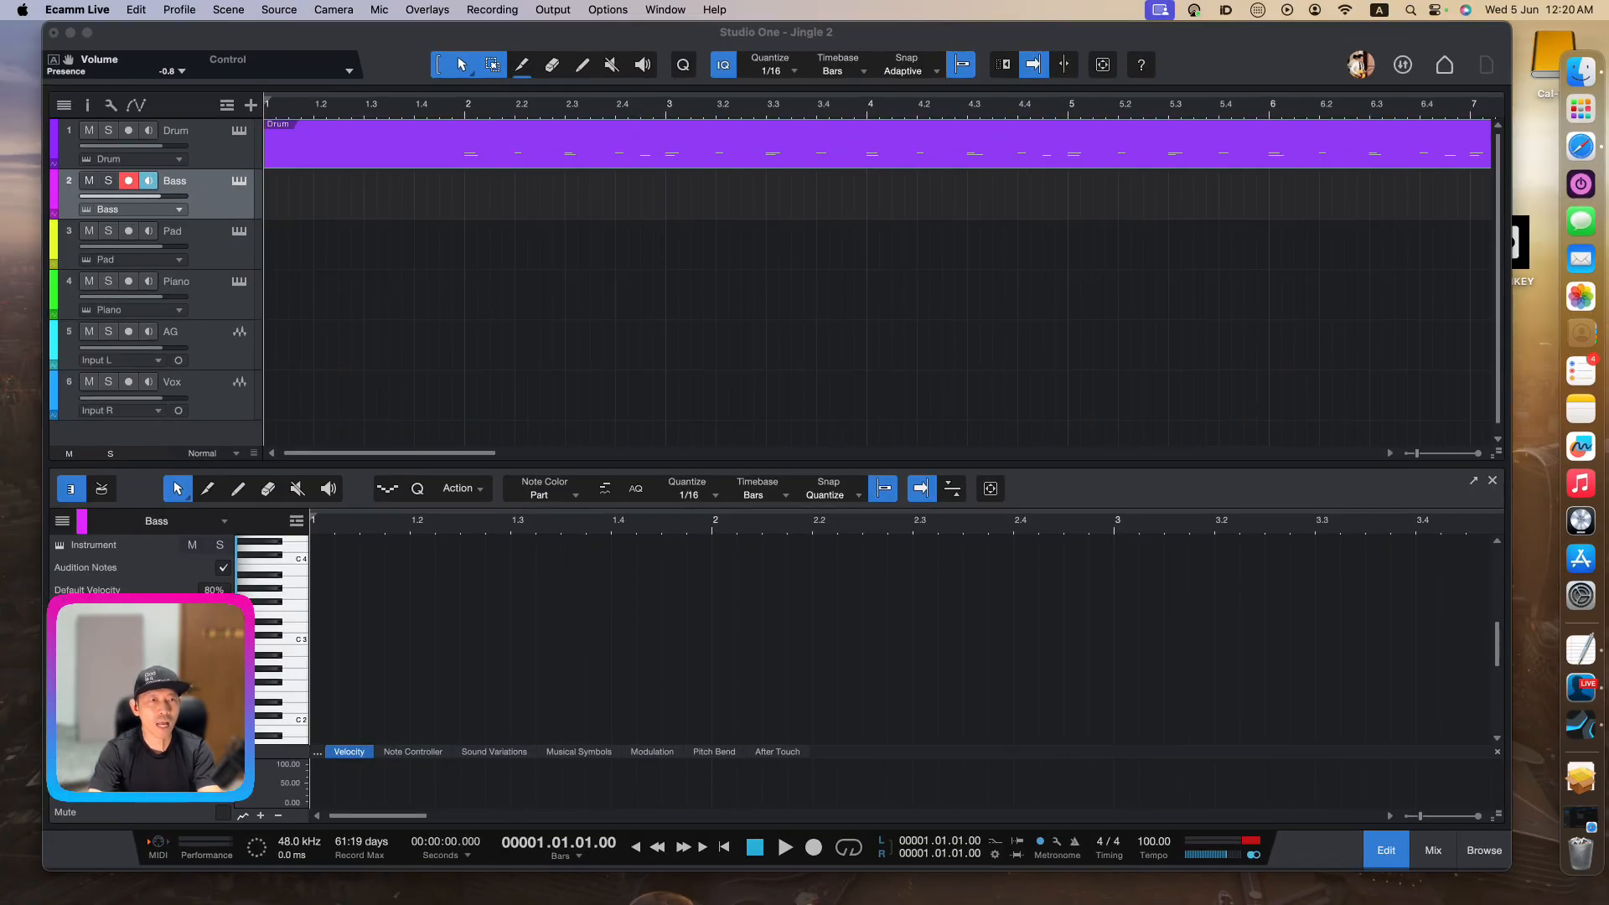
Lower the Bass track's volume to -13.3 while auditioning bass notes to judge the level
left_click(352, 258)
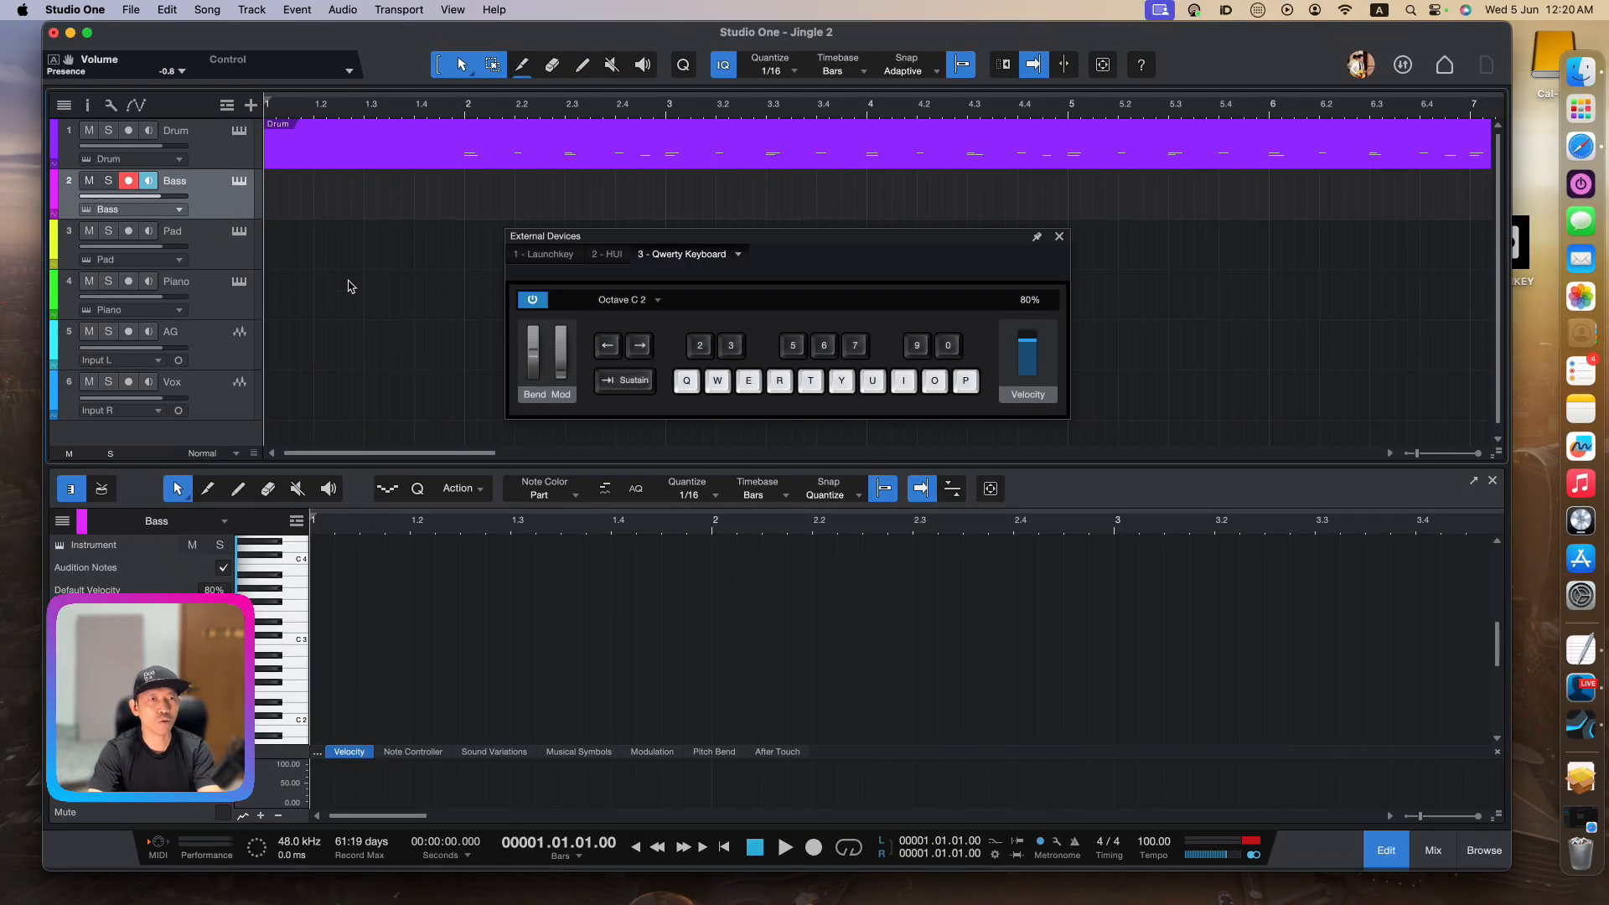
left_click_drag(159, 199, 144, 198)
left_click(137, 197)
key("q")
left_click_drag(127, 199, 134, 204)
key("t")
key("r")
key("t")
key("r")
key("w")
key("e")
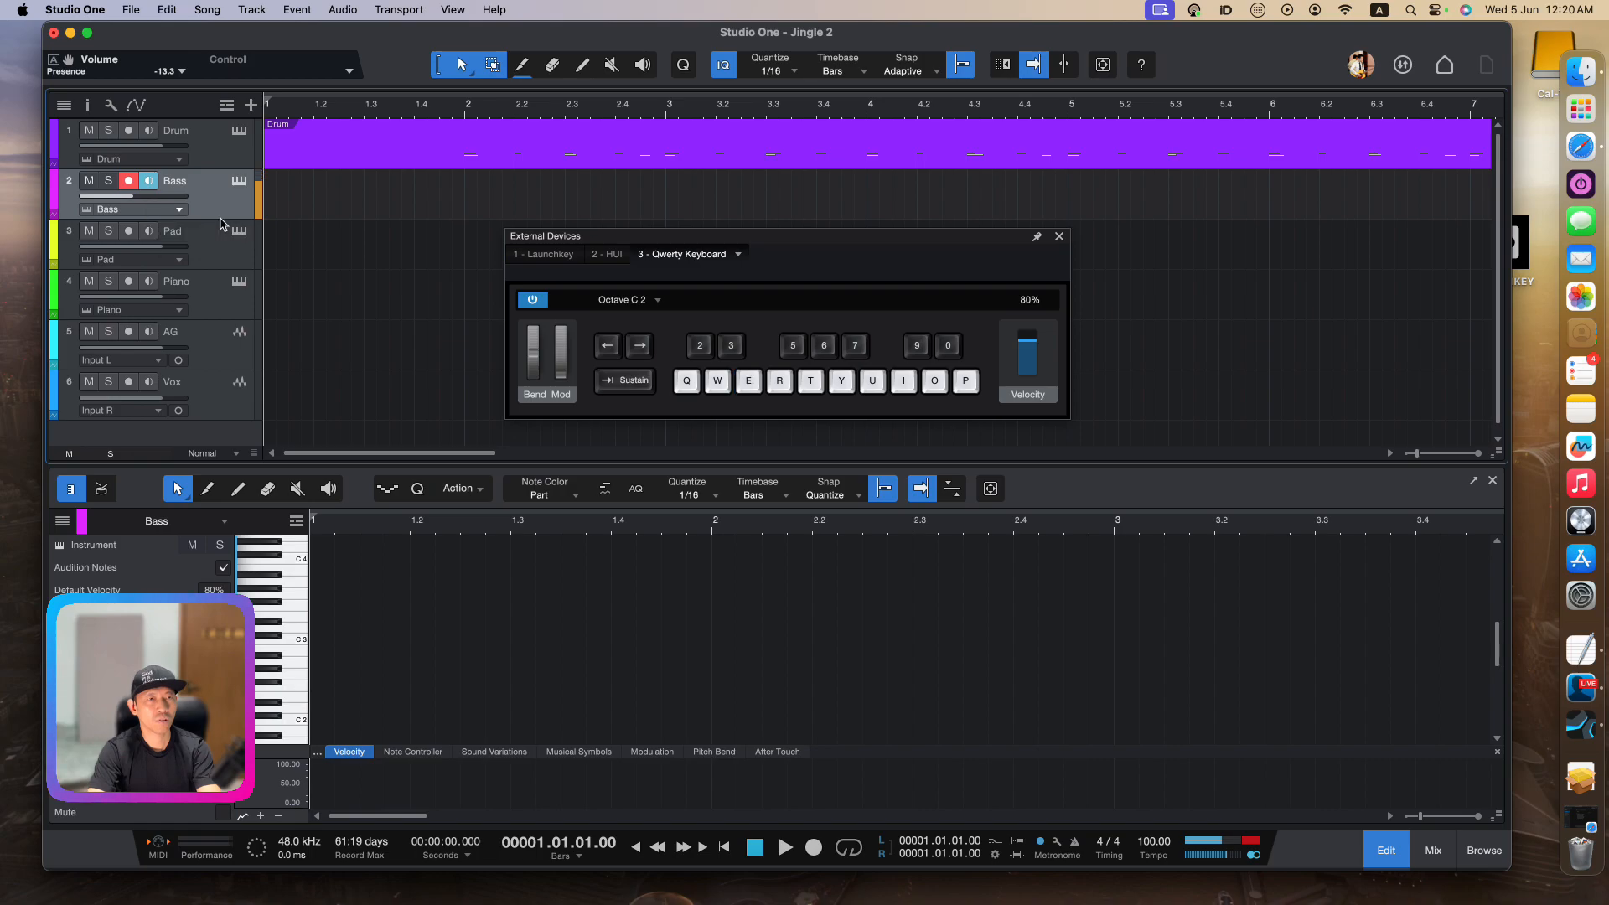
Set the playhead at the start of bar 1 and rehearse alternating between the bass notes C2 and A2
left_click(466, 119)
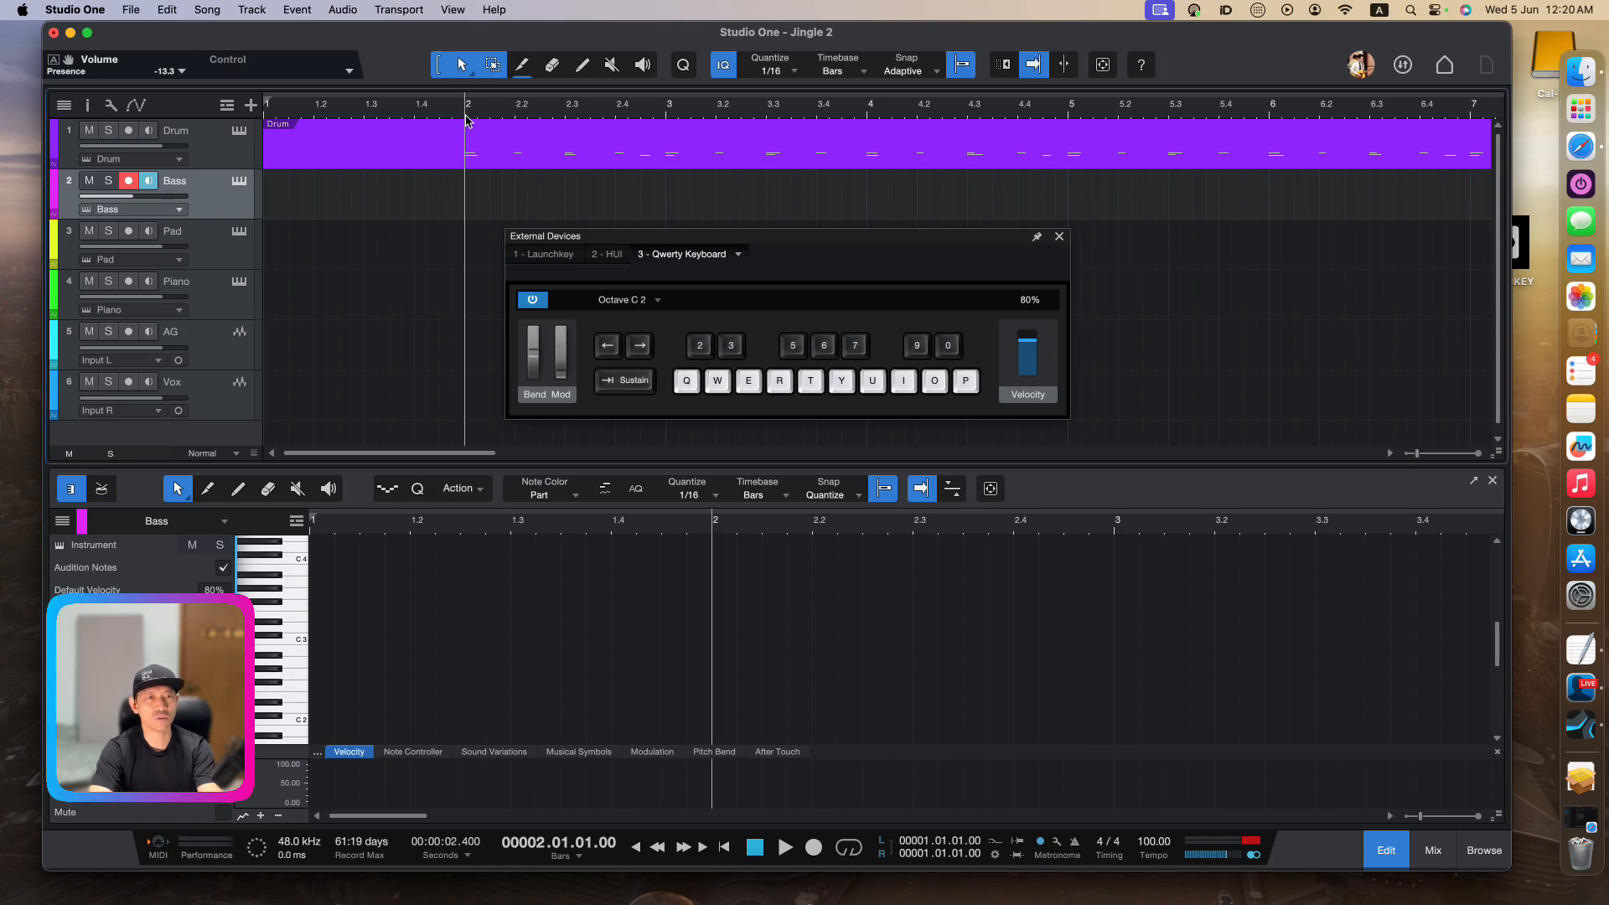
left_click(295, 104)
key("q")
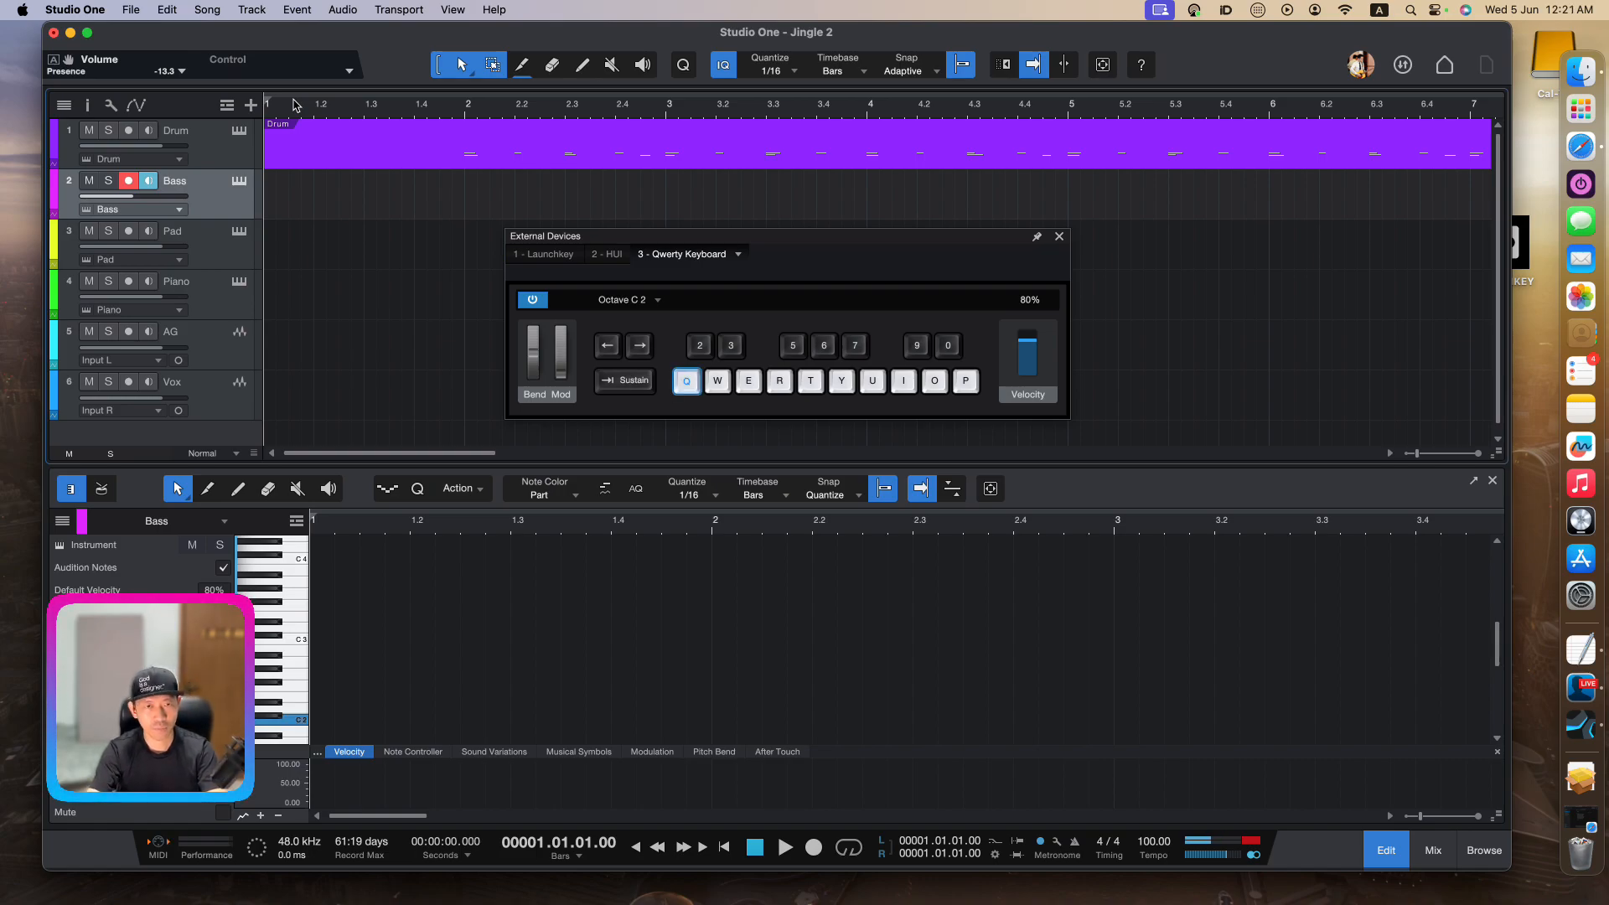
key("y")
key("q")
key("y")
key("y")
key("q")
key("y")
key("q")
key("y")
key("q")
key("y")
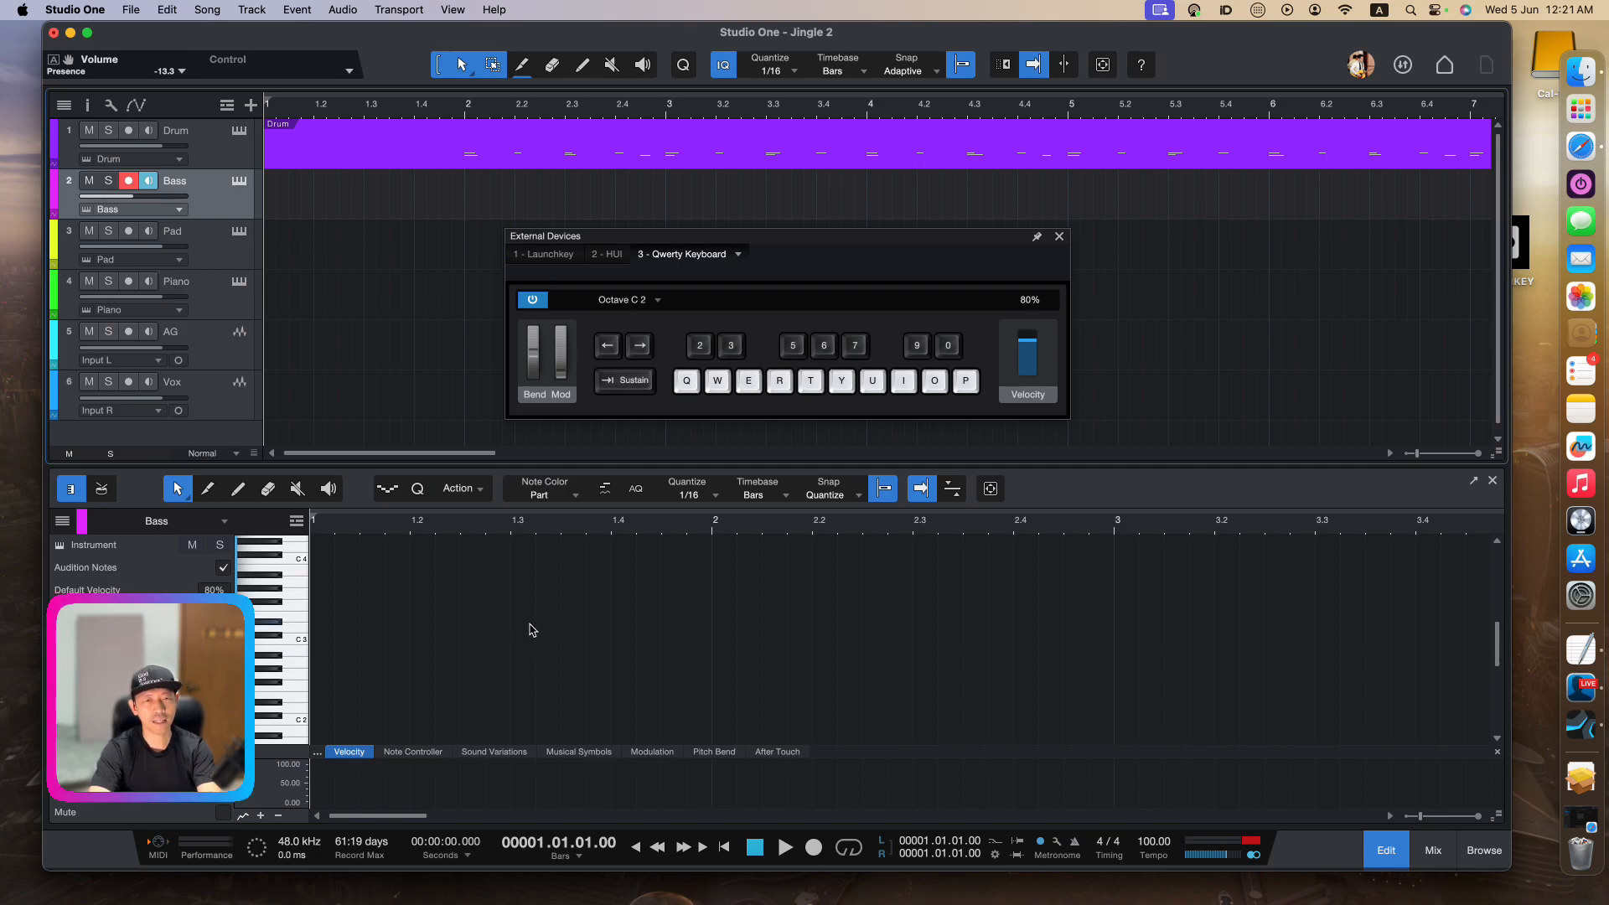
Rehearse the rest of the bass progression with the notes C2, A2, F2 and G2 without recording
key("w")
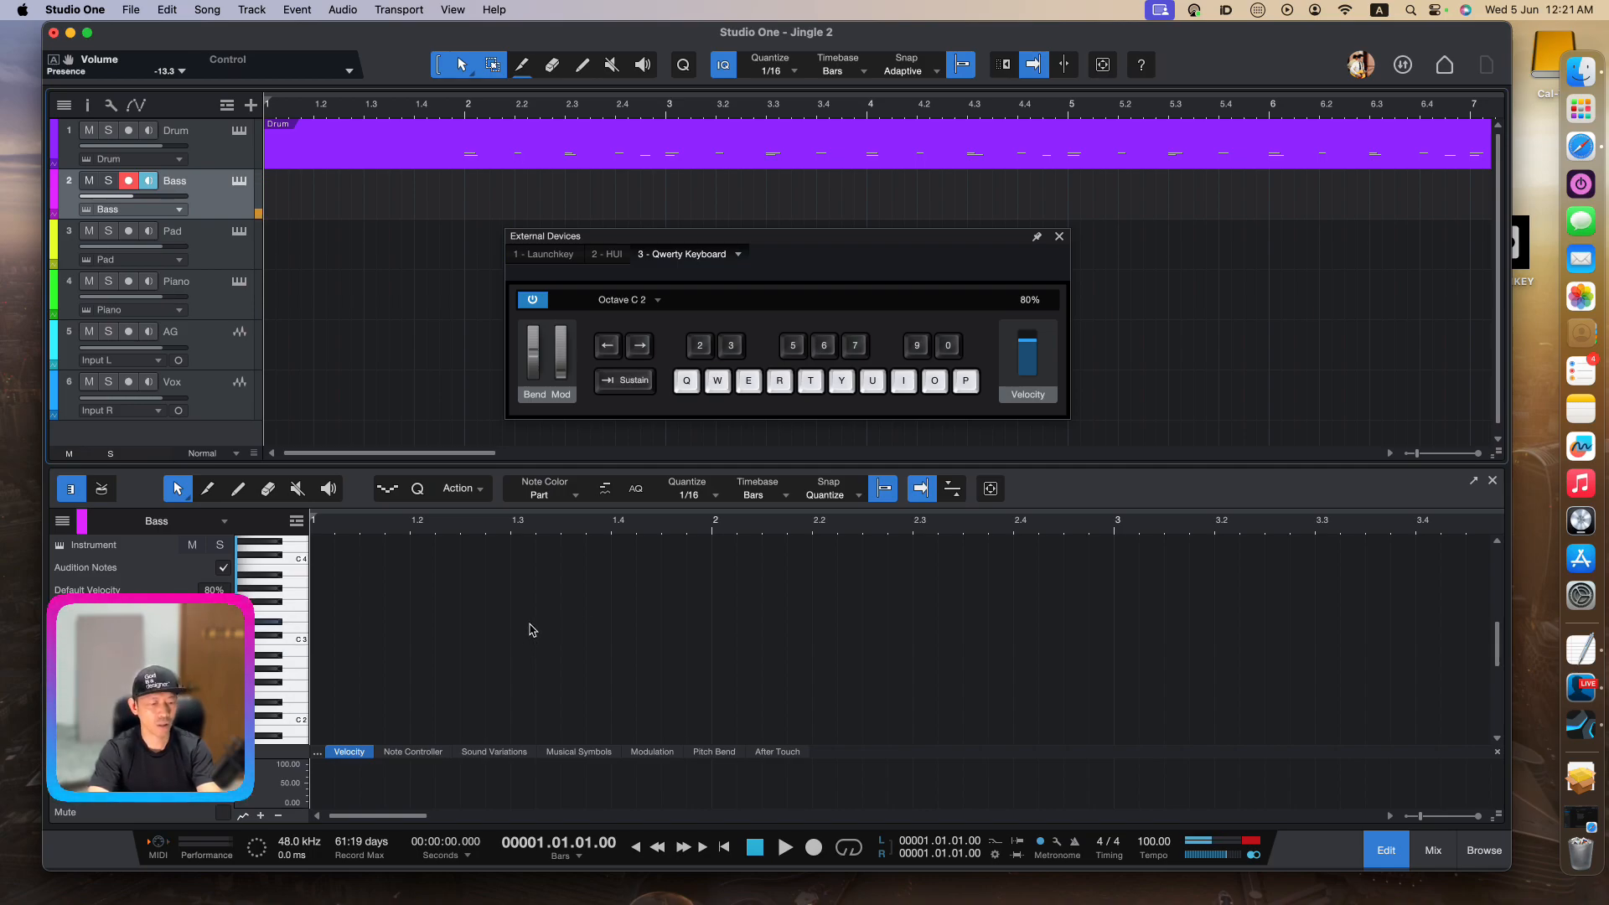
key("q")
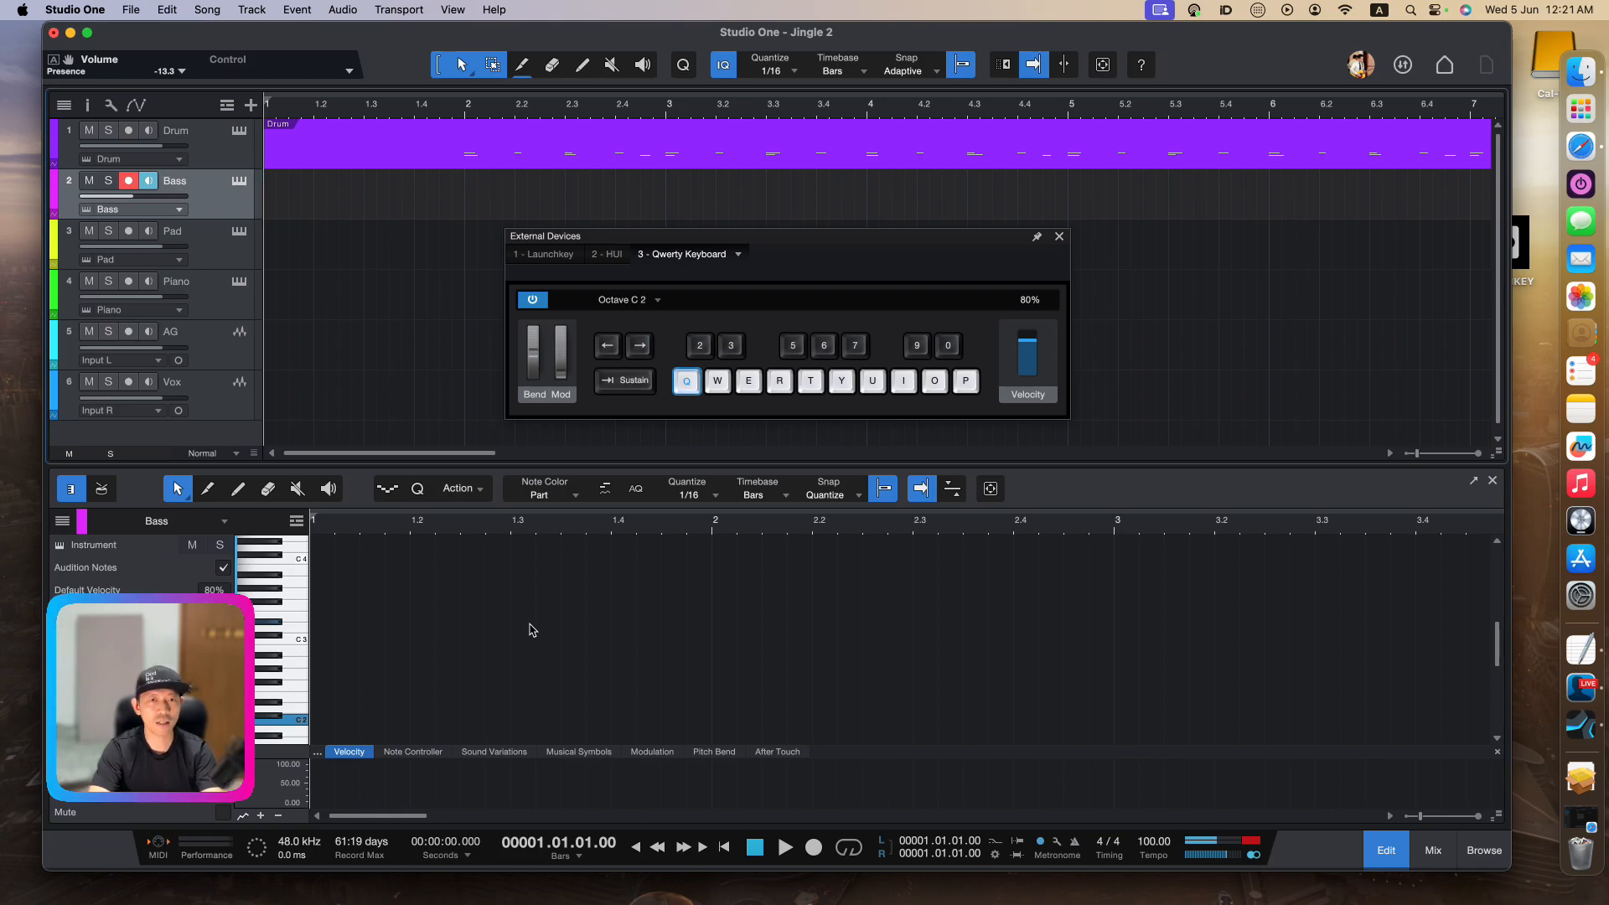
key("t")
key("t")
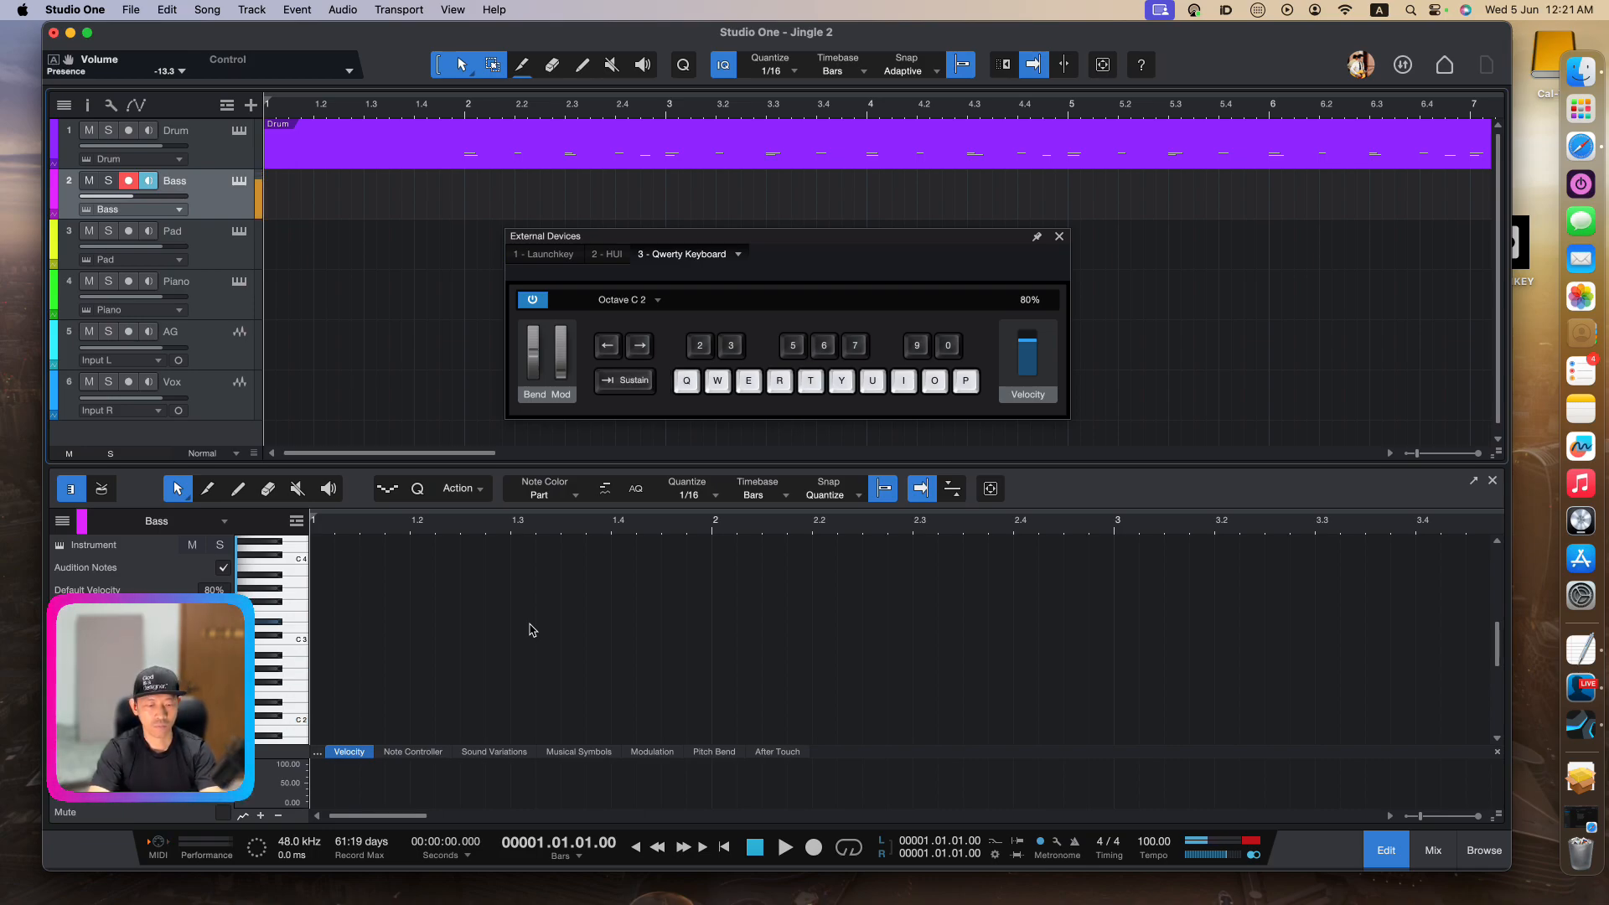
key("y")
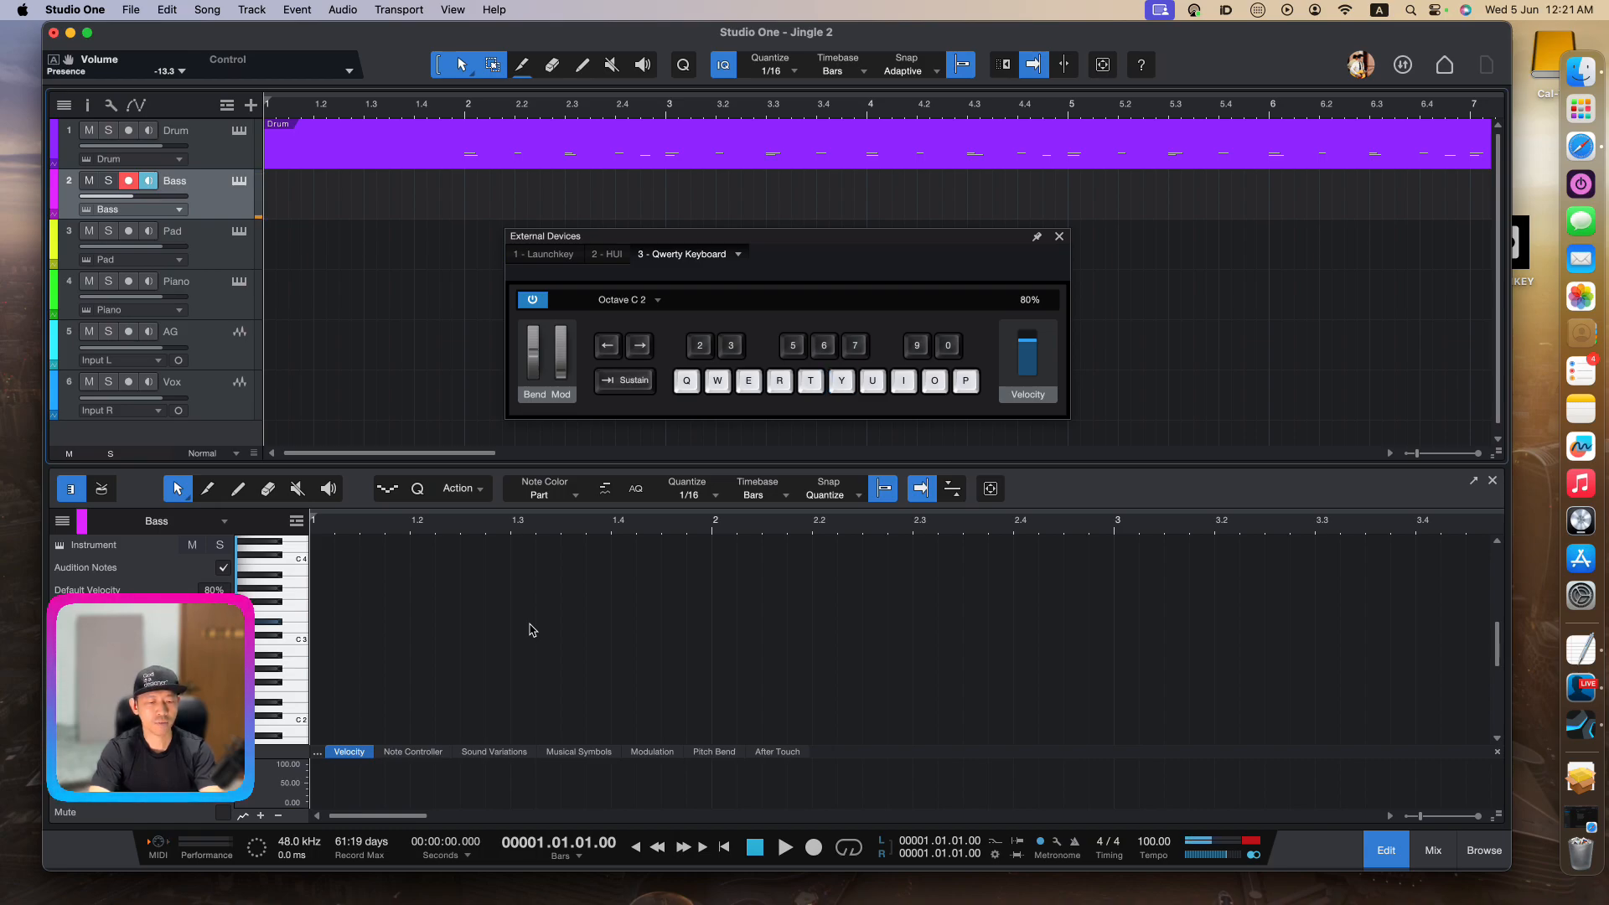
key("r")
key("t")
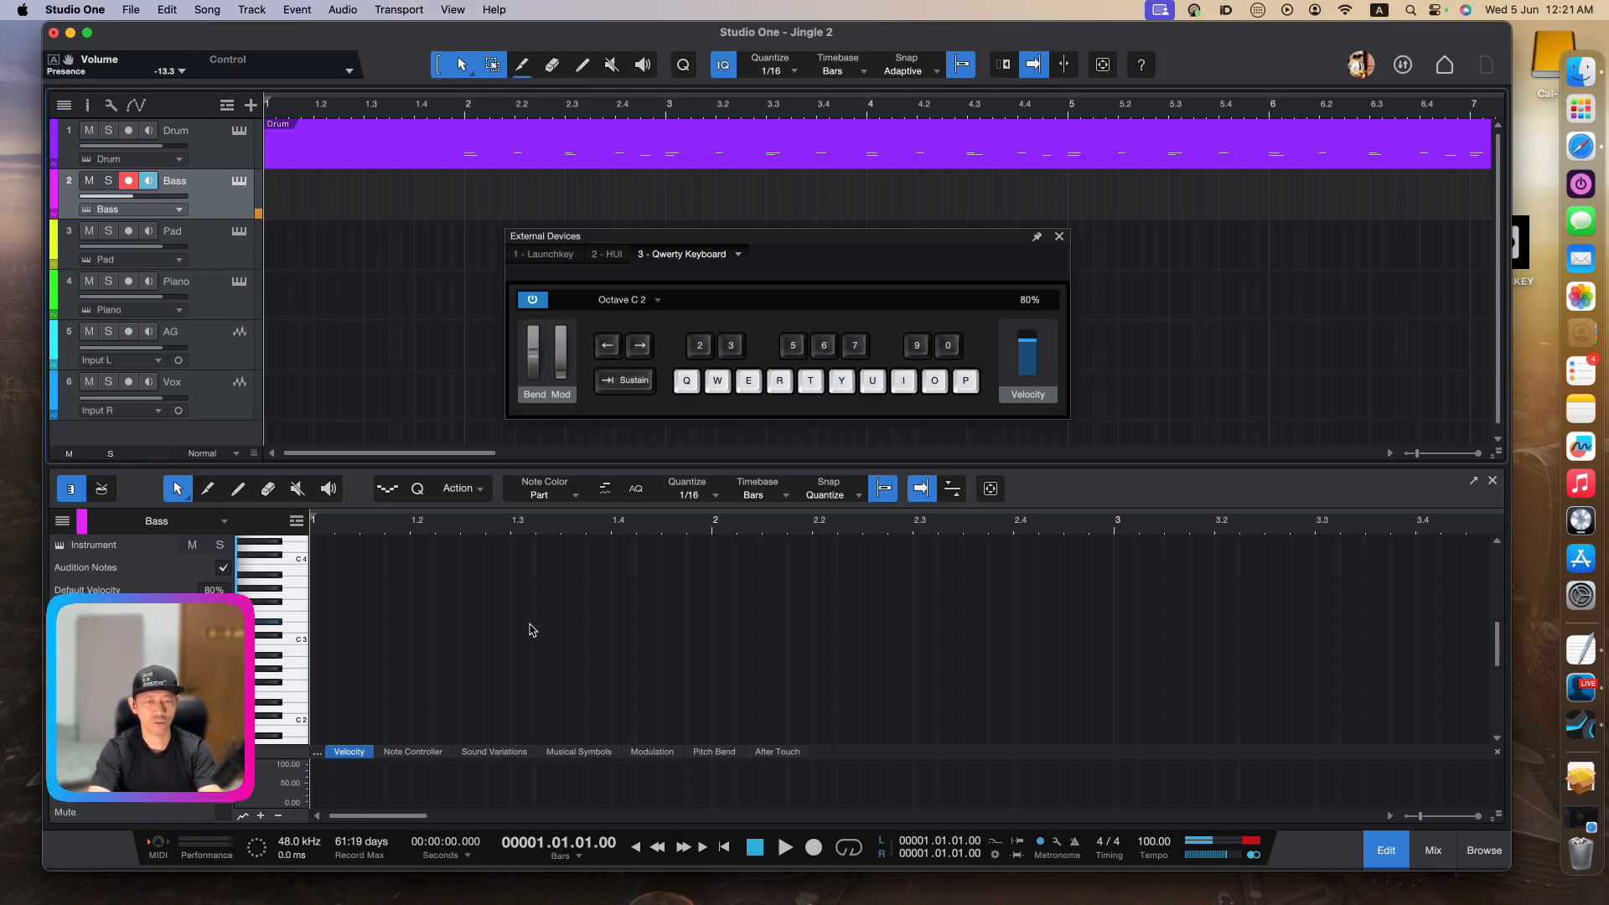
key("q")
key("y")
key("t")
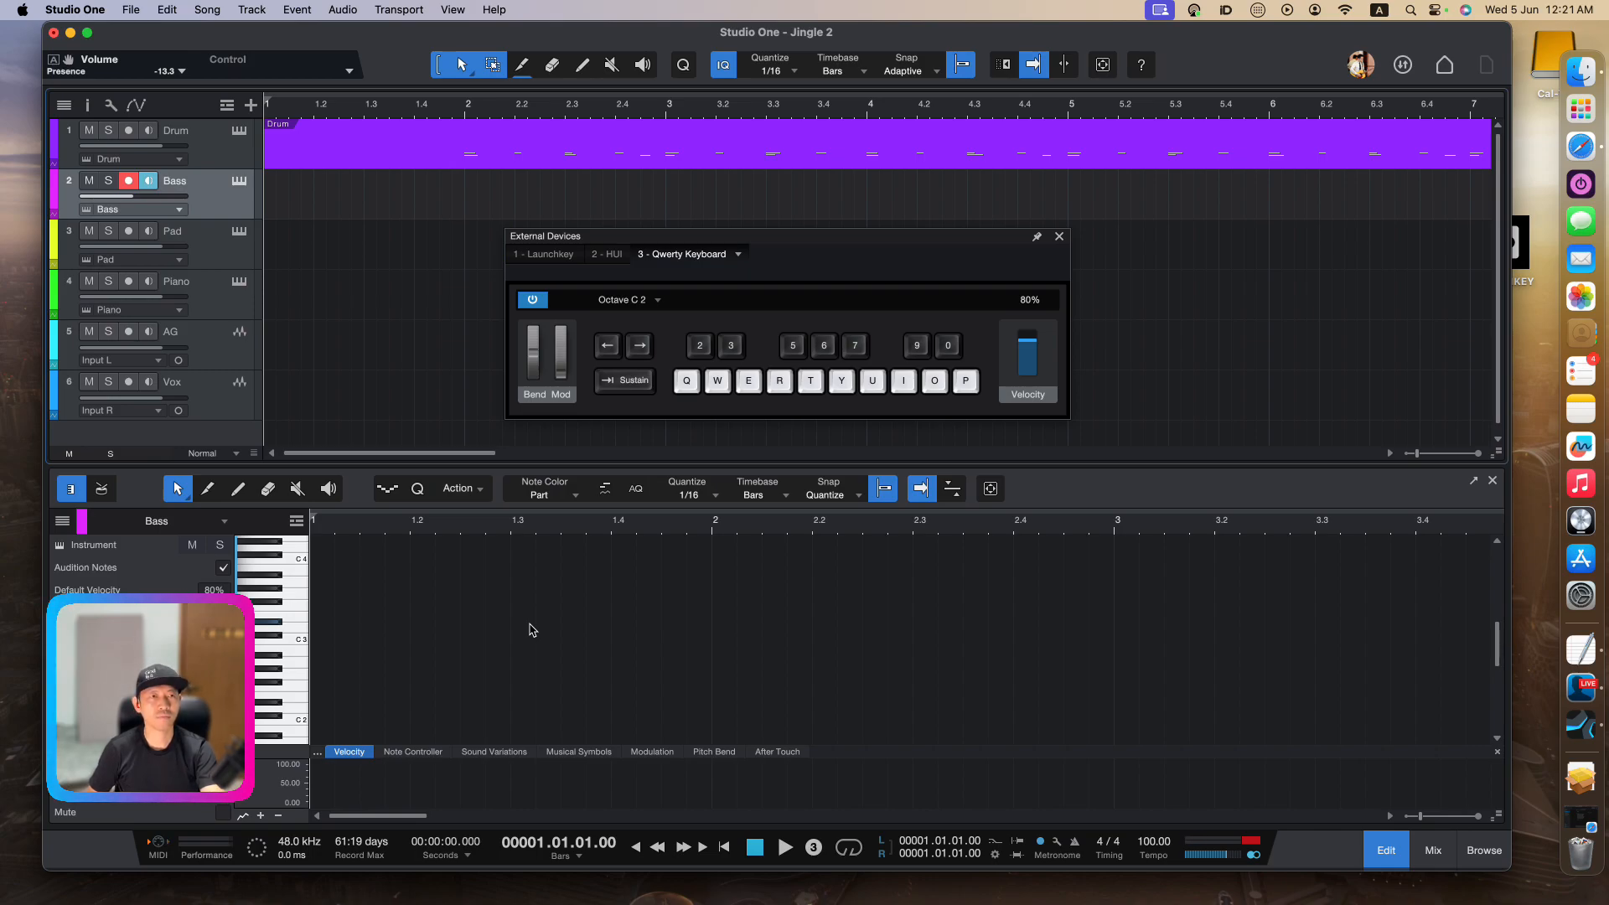
Record the bass part from bar 1 with two-bar notes C2, A2, F2 and G2 from bar 2, ending on C2 at bar 10
key("KP_Multiply")
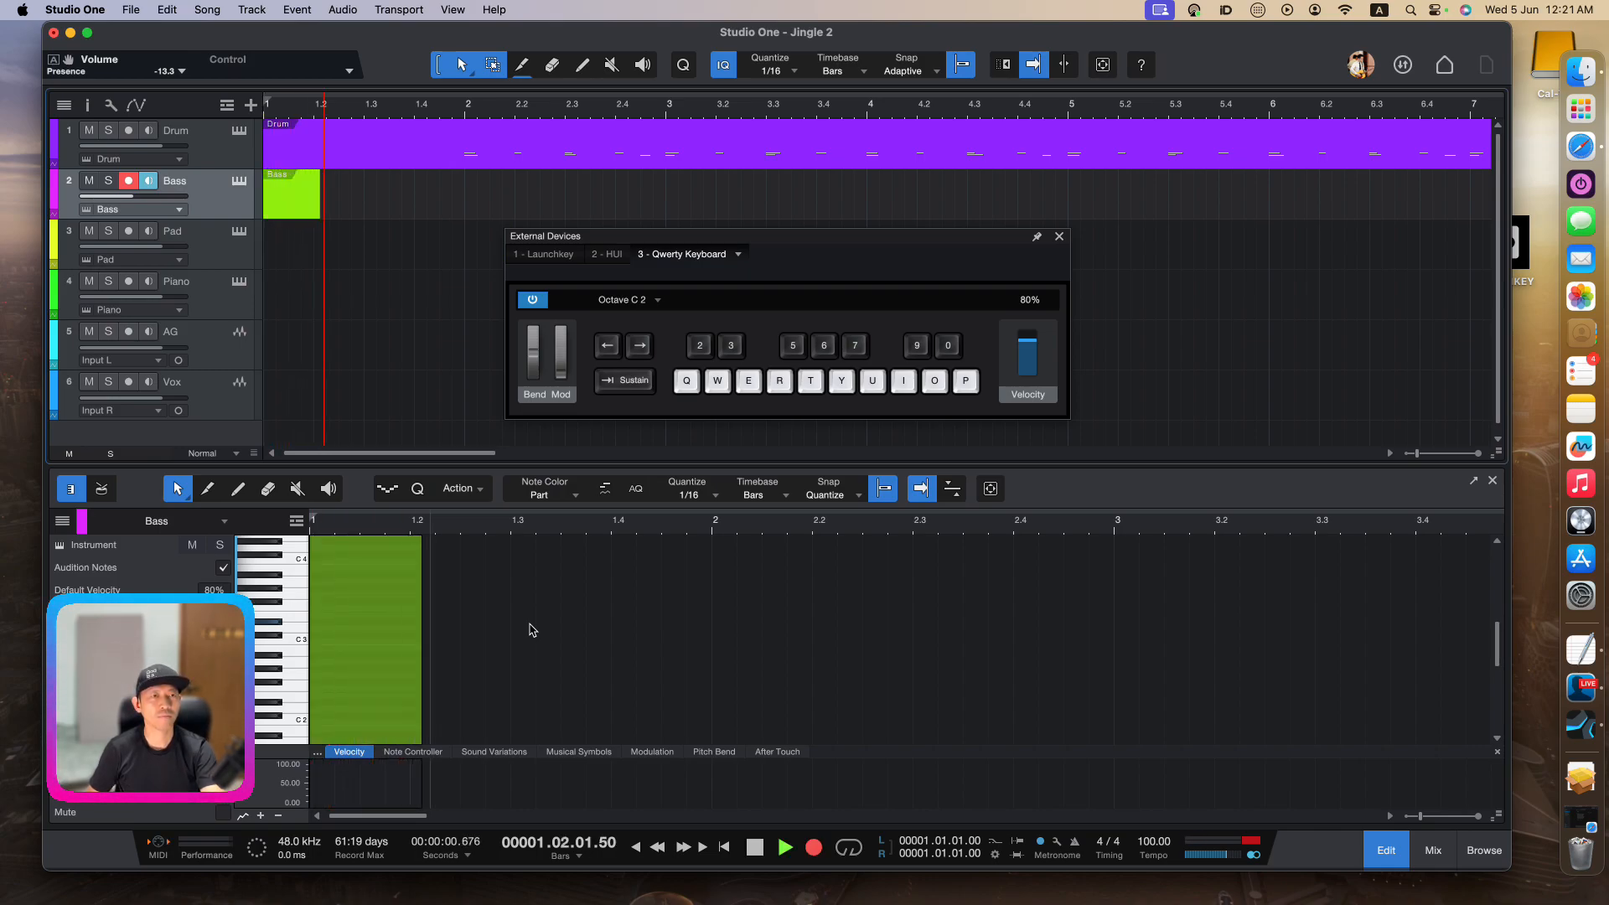
key("q")
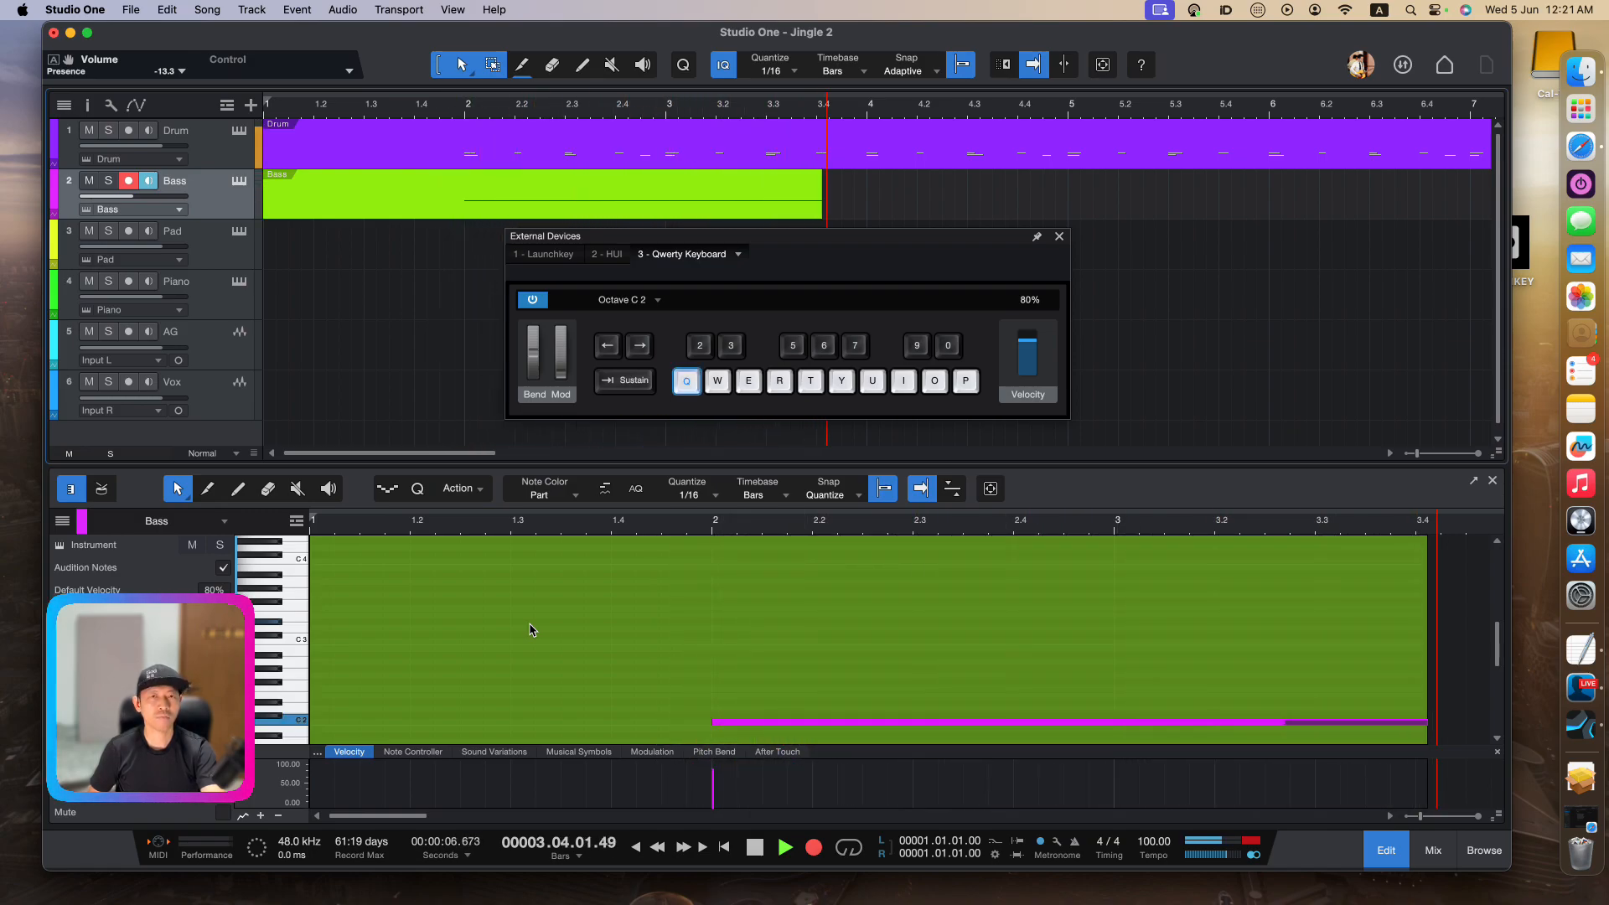
key("y")
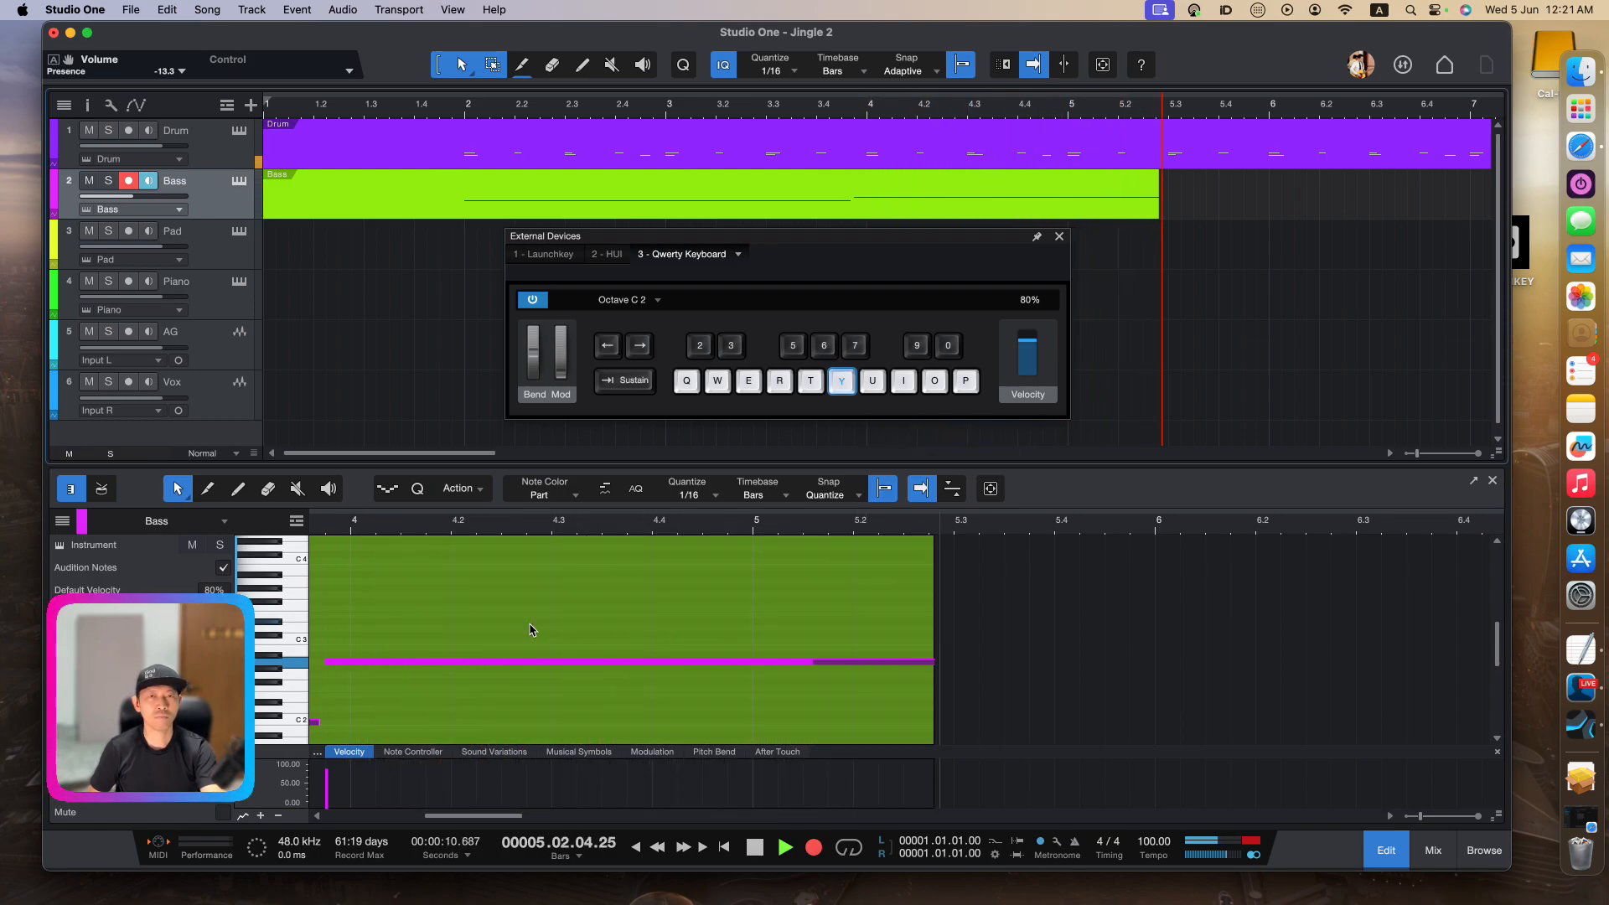
key("r")
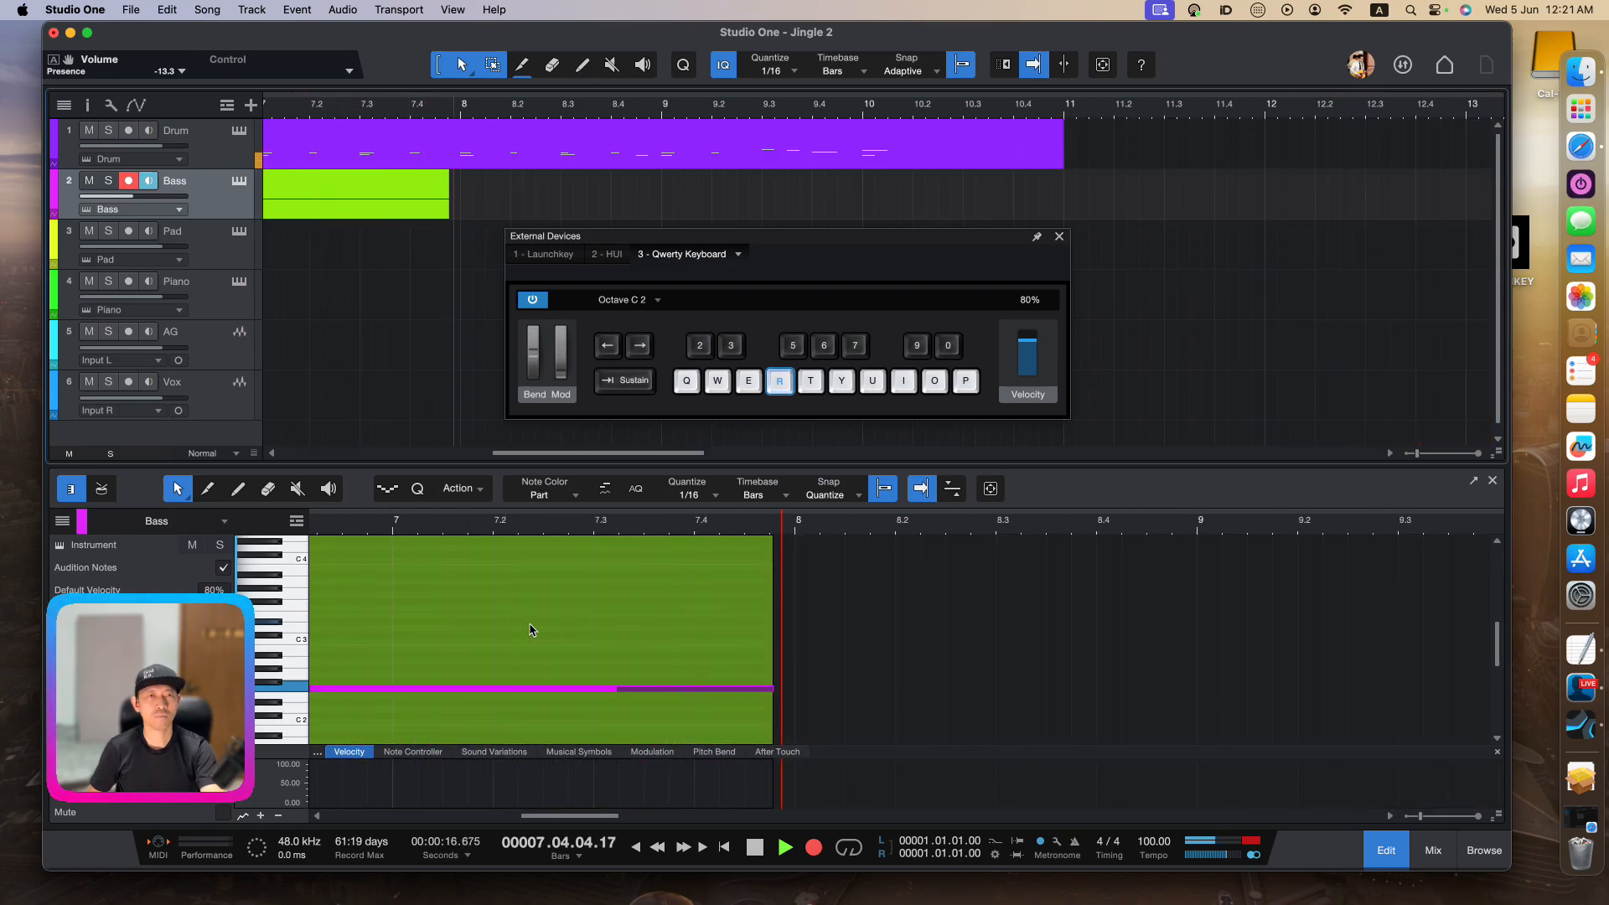
key("t")
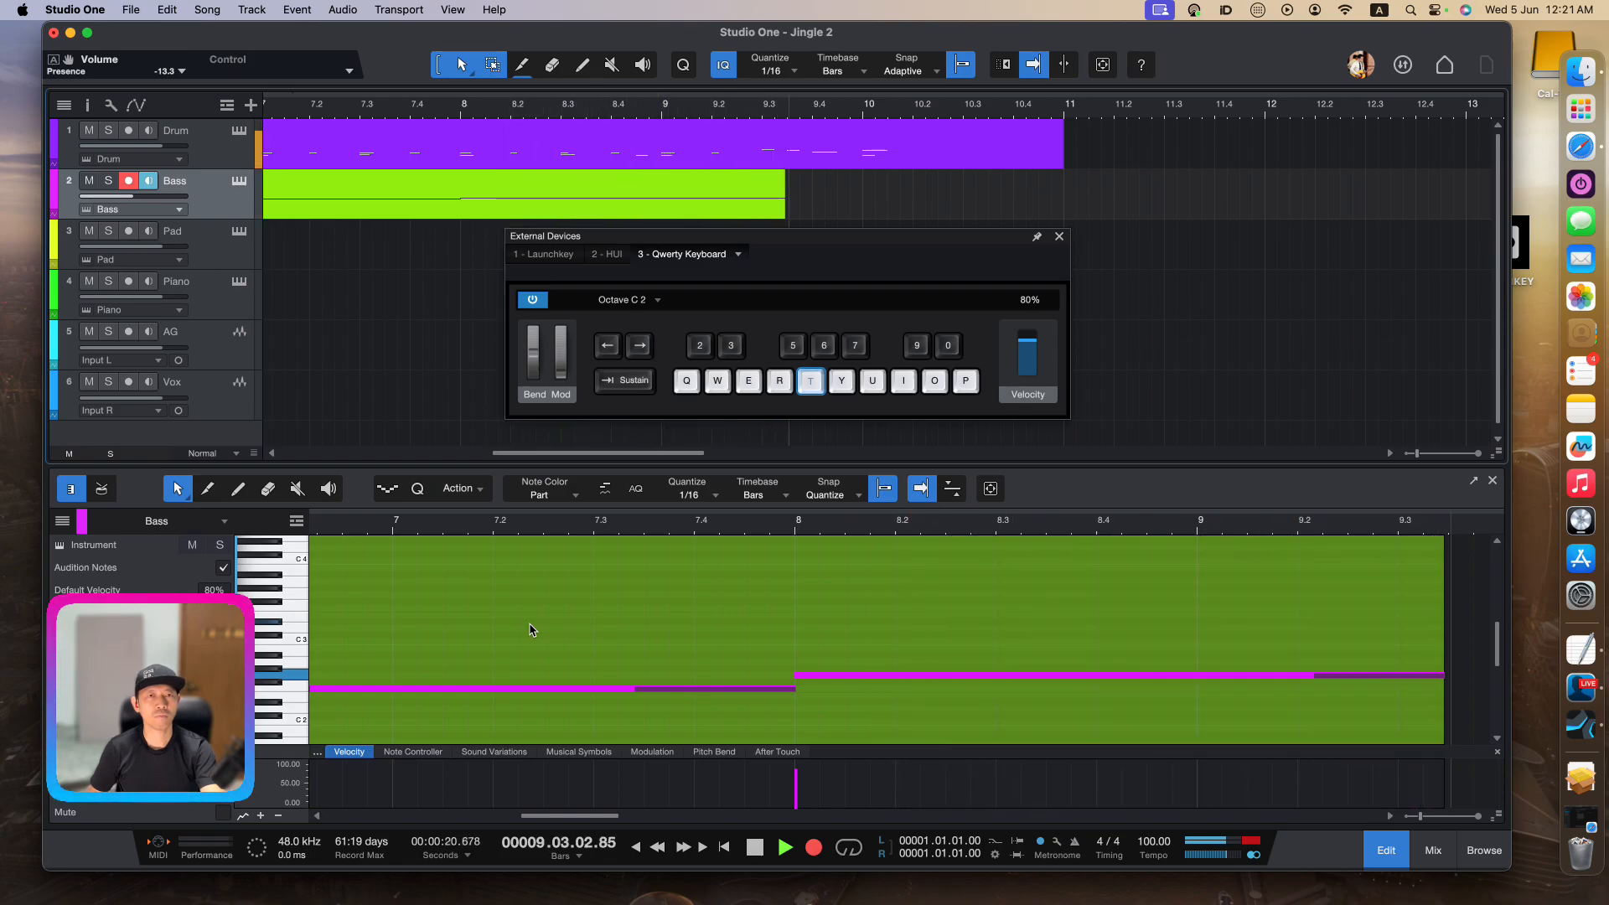
key("q")
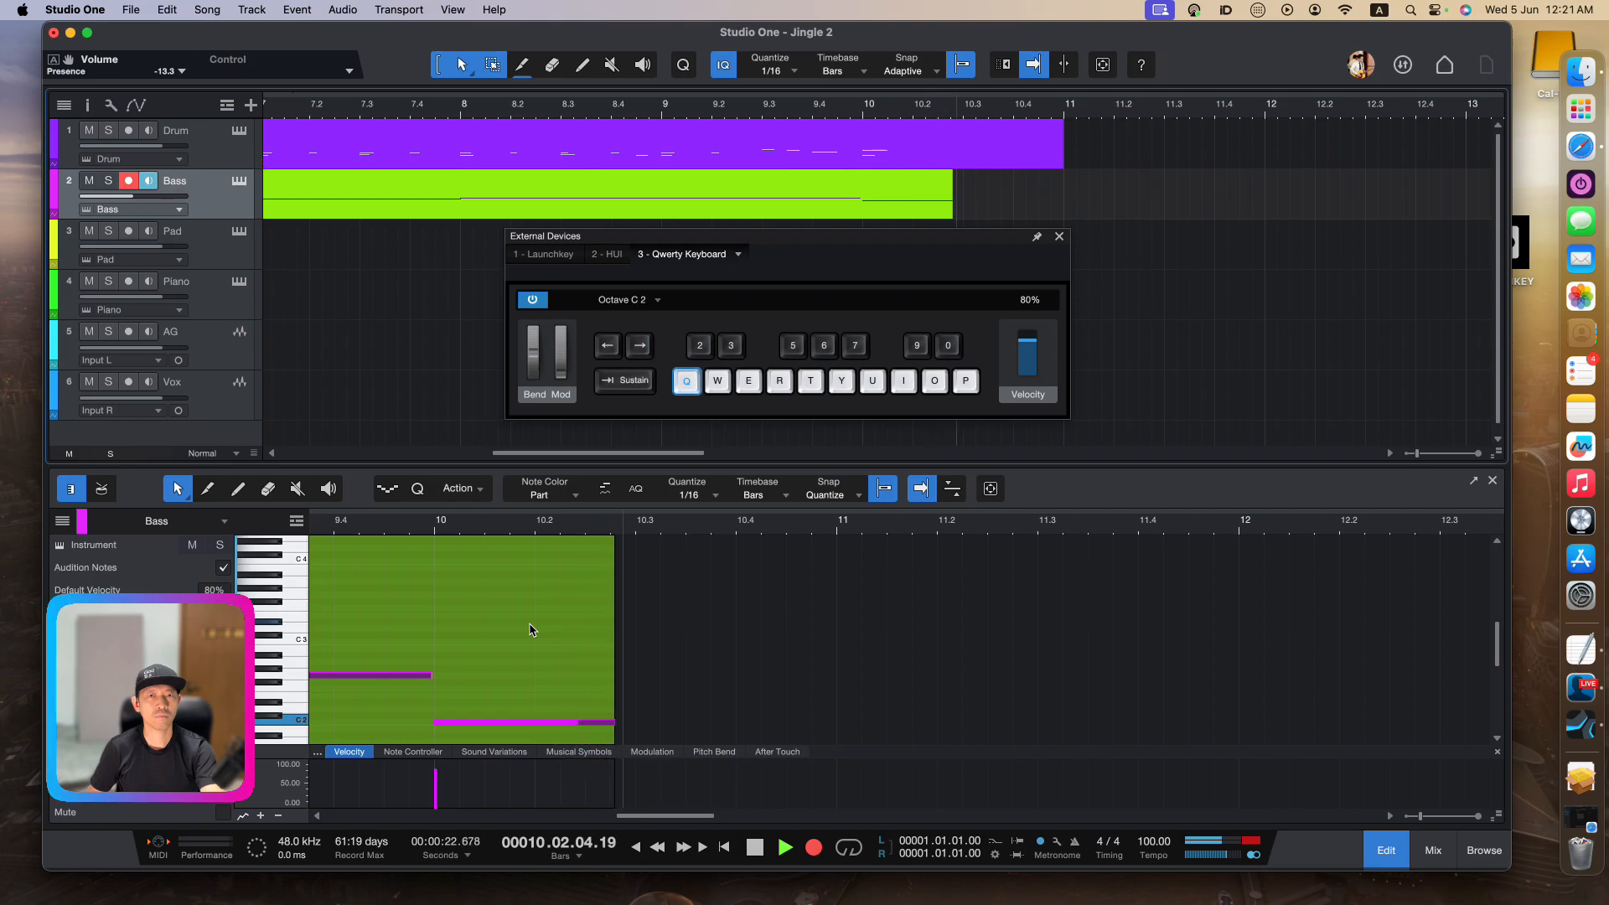
key("space")
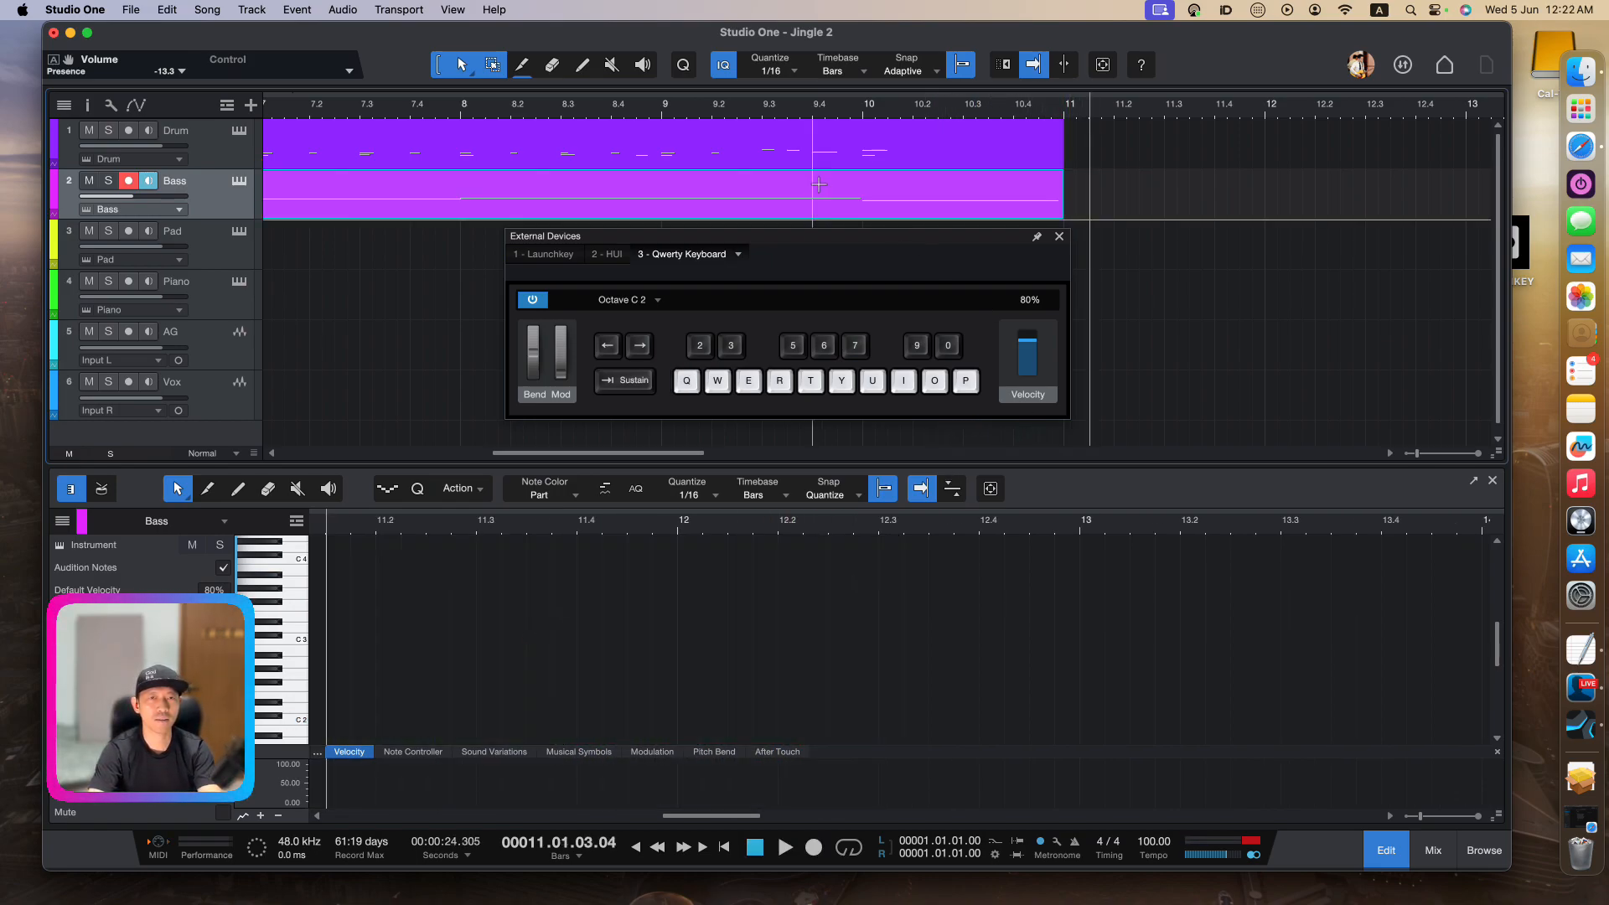
Open the recorded bass part for editing, move the A2 note's start to bar 4, and extend the preceding C2 note toward it
double_click(817, 210)
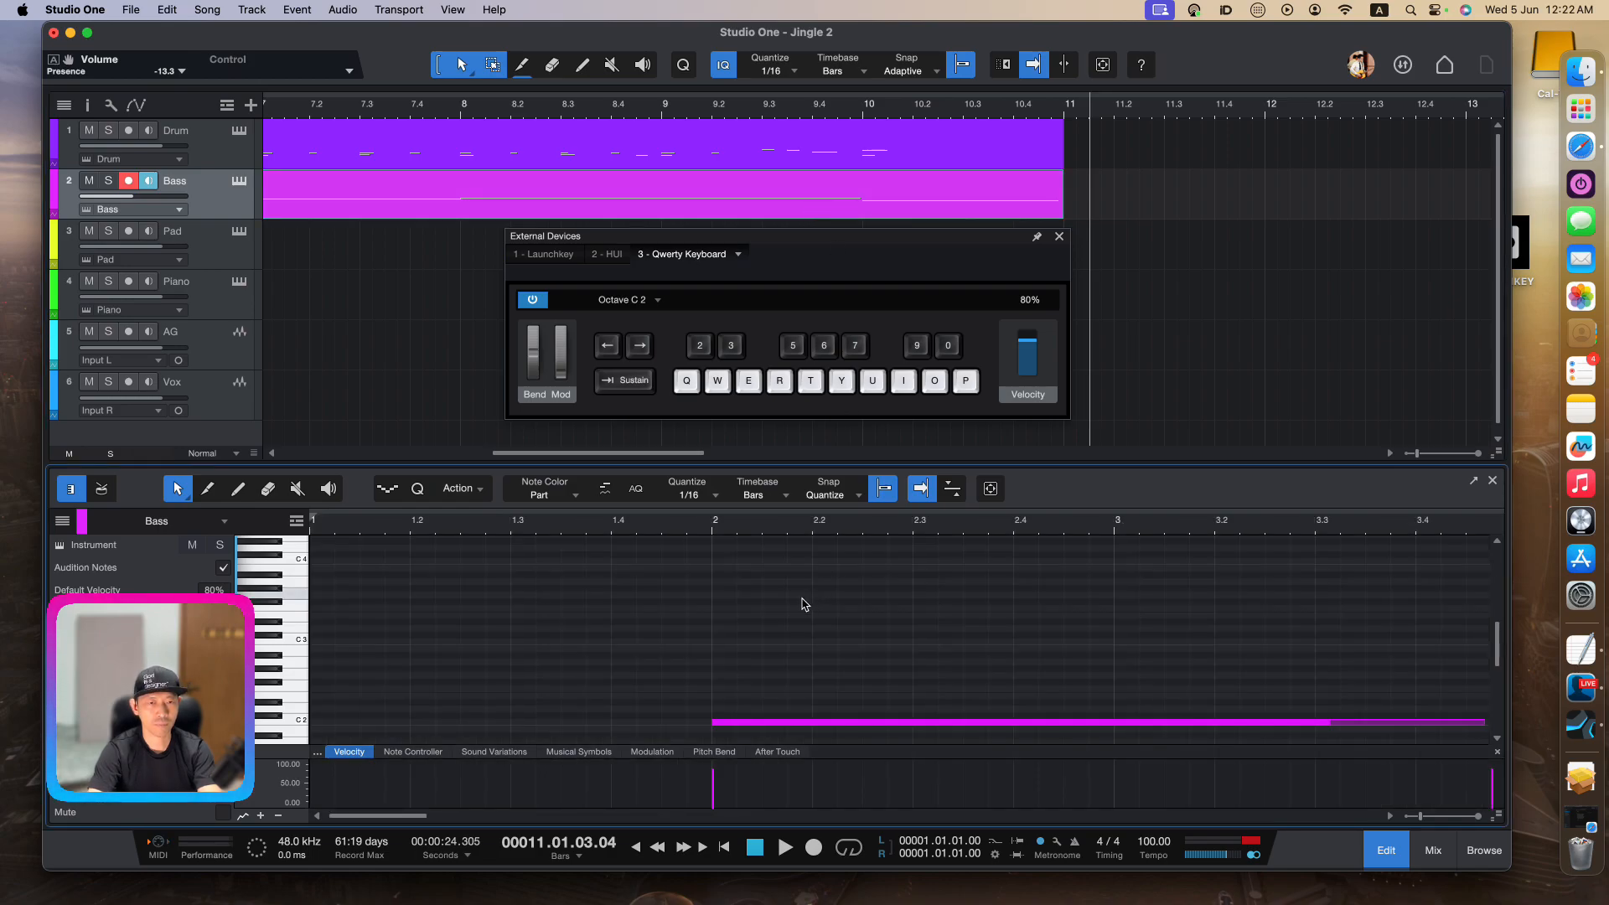
key("Caps_Lock")
scroll(805, 596, "up", 3)
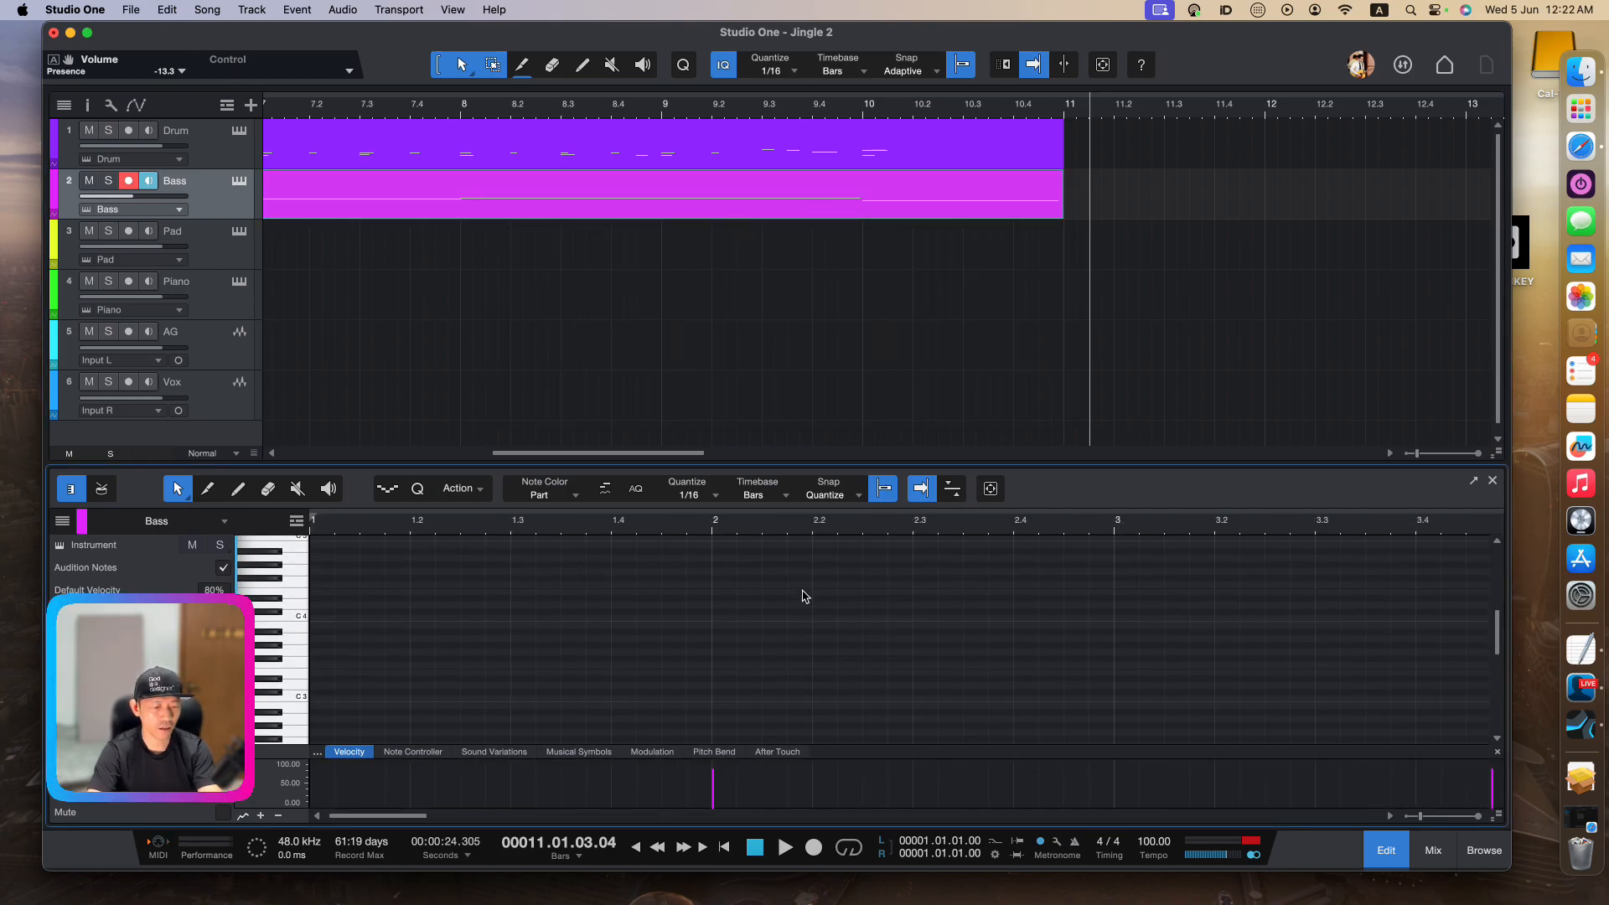
key("Caps_Lock")
scroll(804, 596, "down", 5)
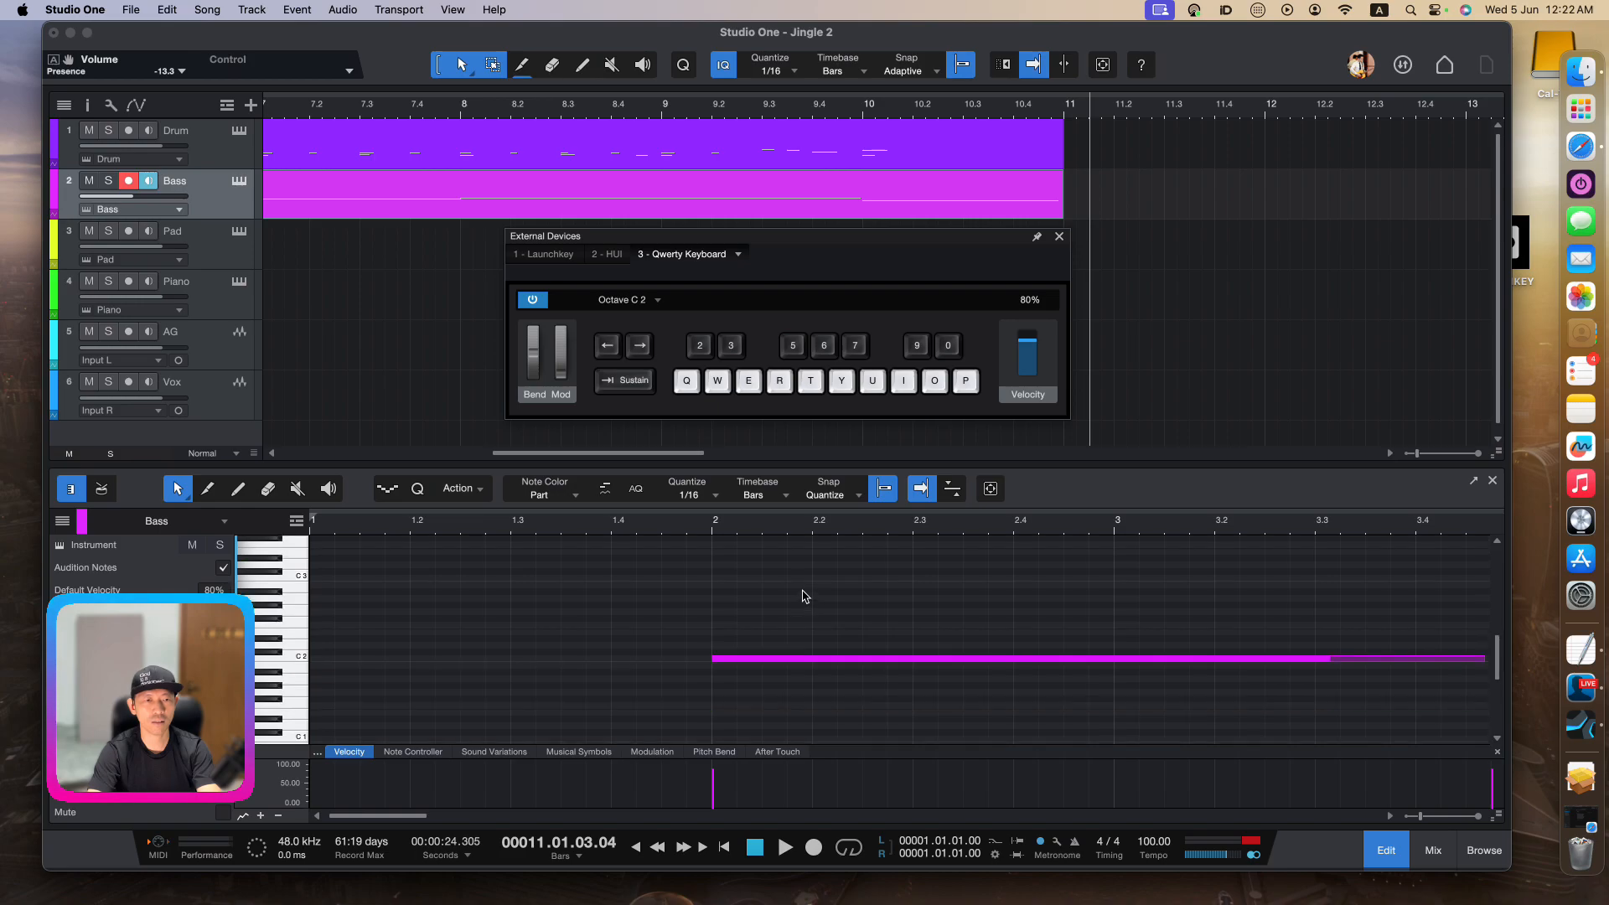
scroll(804, 597, "right", 2)
scroll(805, 597, "right", 6)
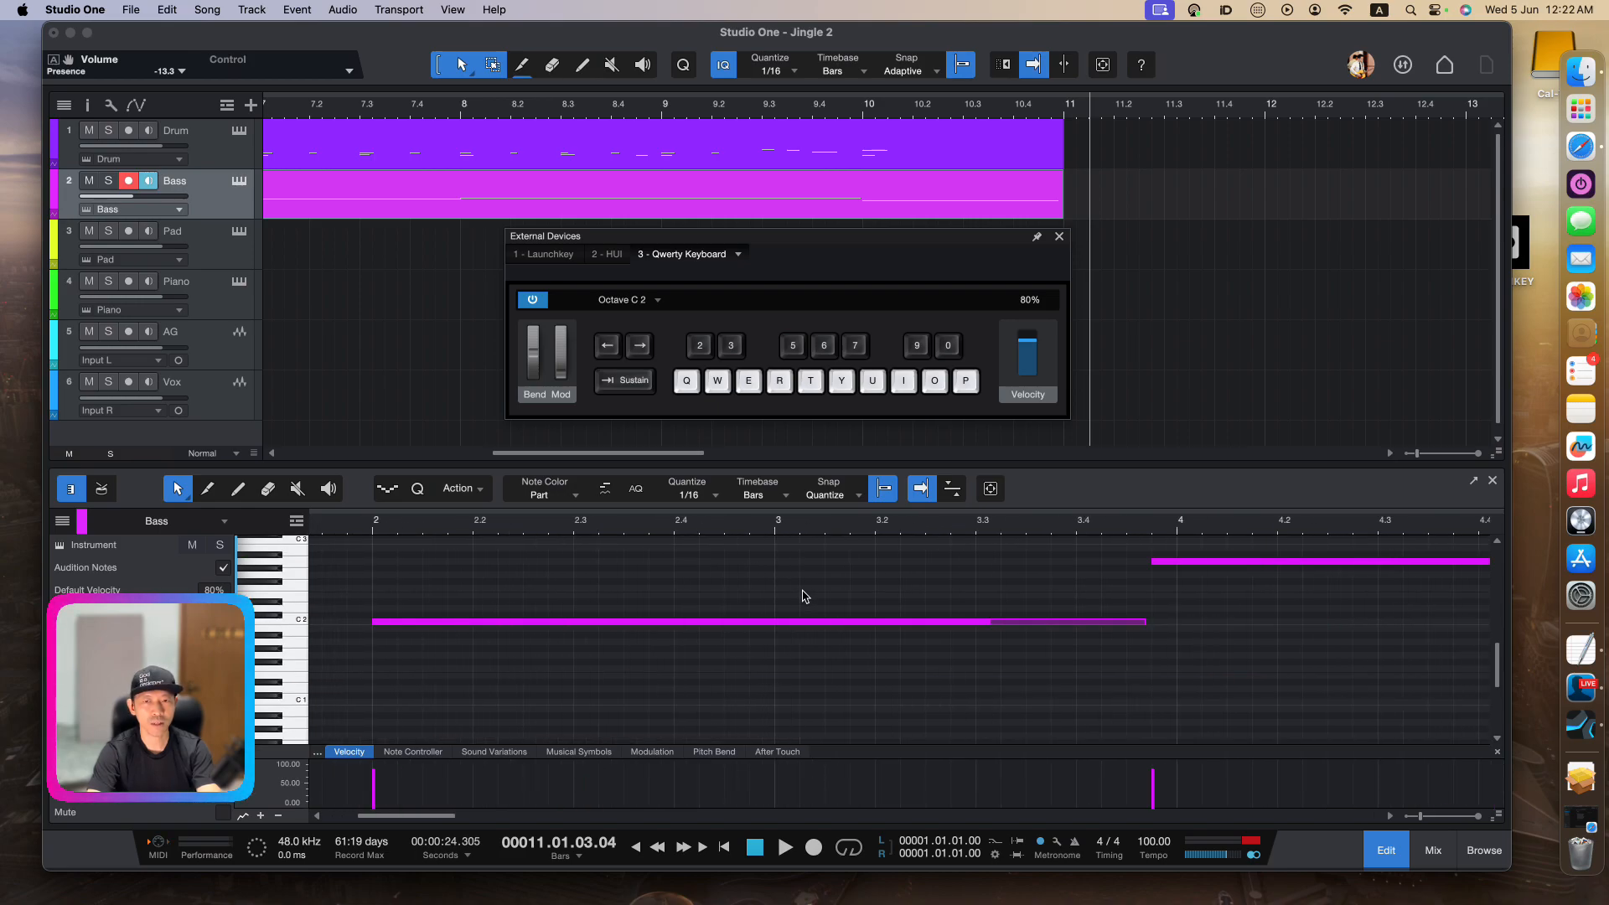
scroll(804, 597, "right", 2)
left_click_drag(775, 570, 800, 567)
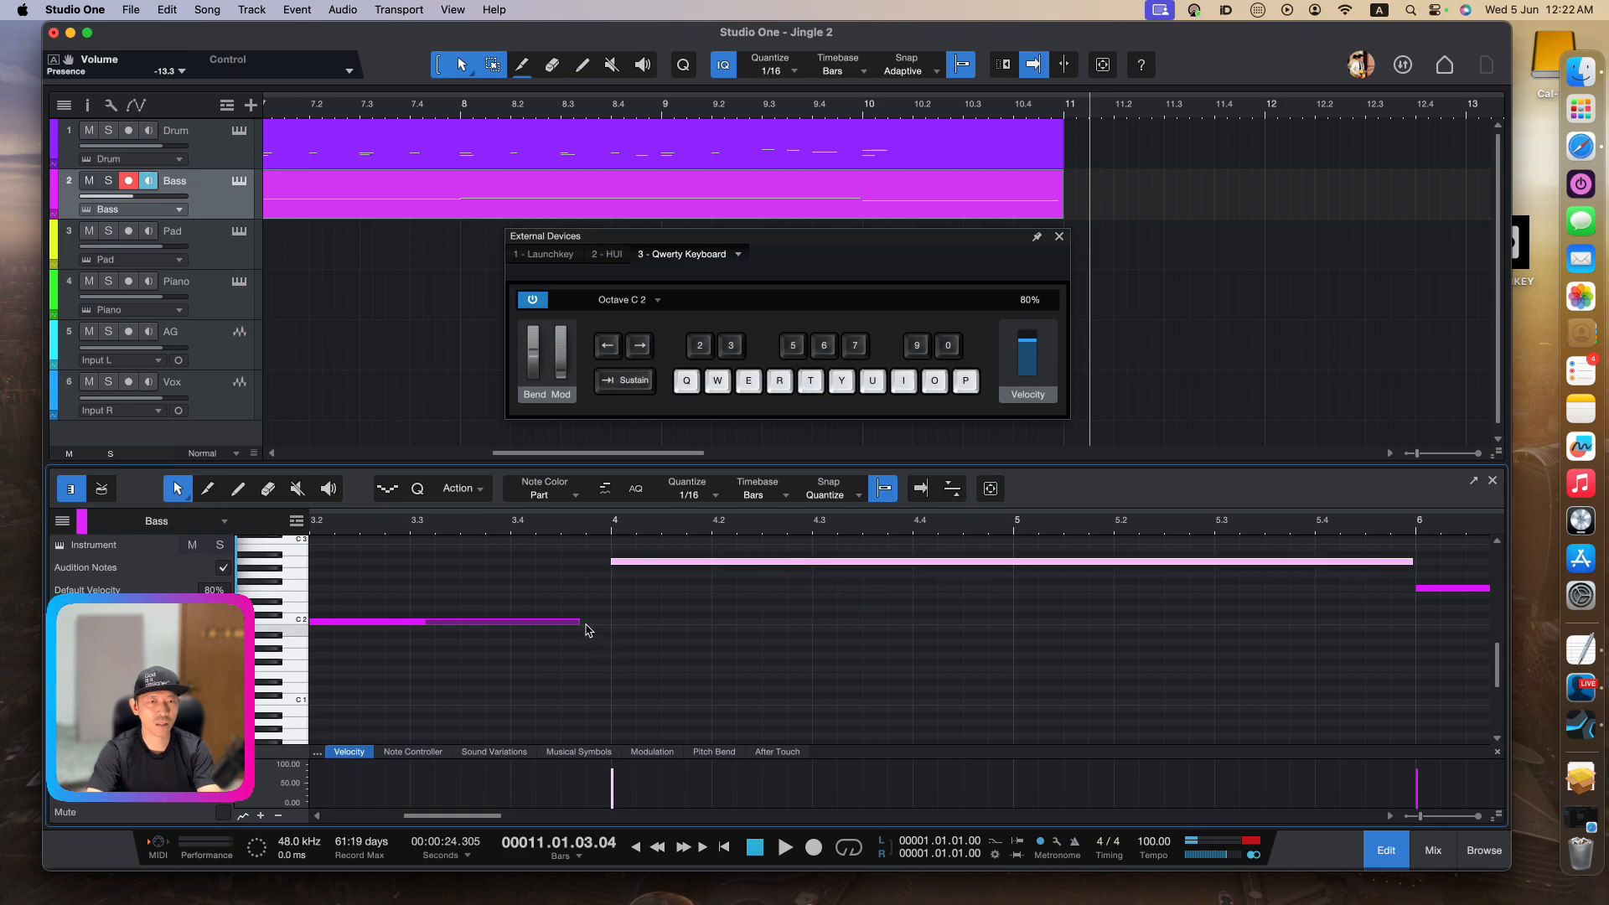
left_click_drag(579, 622, 595, 623)
Check the timing and lengths of the remaining bass notes from bar 5 through bar 10
scroll(786, 612, "right", 10)
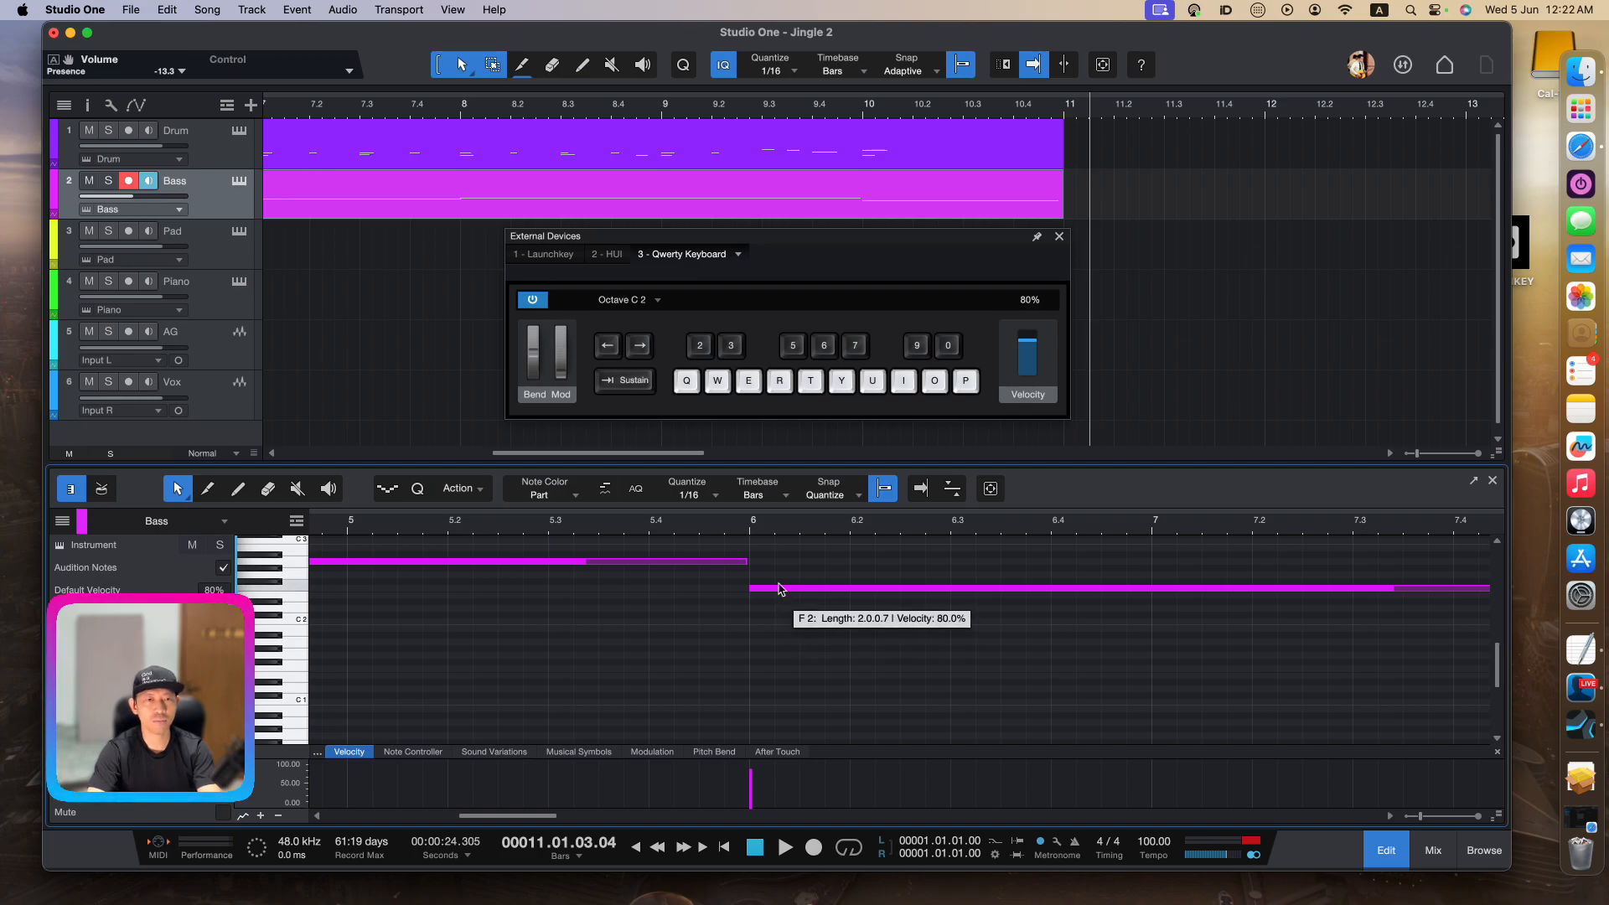
scroll(820, 605, "right", 8)
scroll(825, 605, "right", 6)
scroll(729, 639, "right", 10)
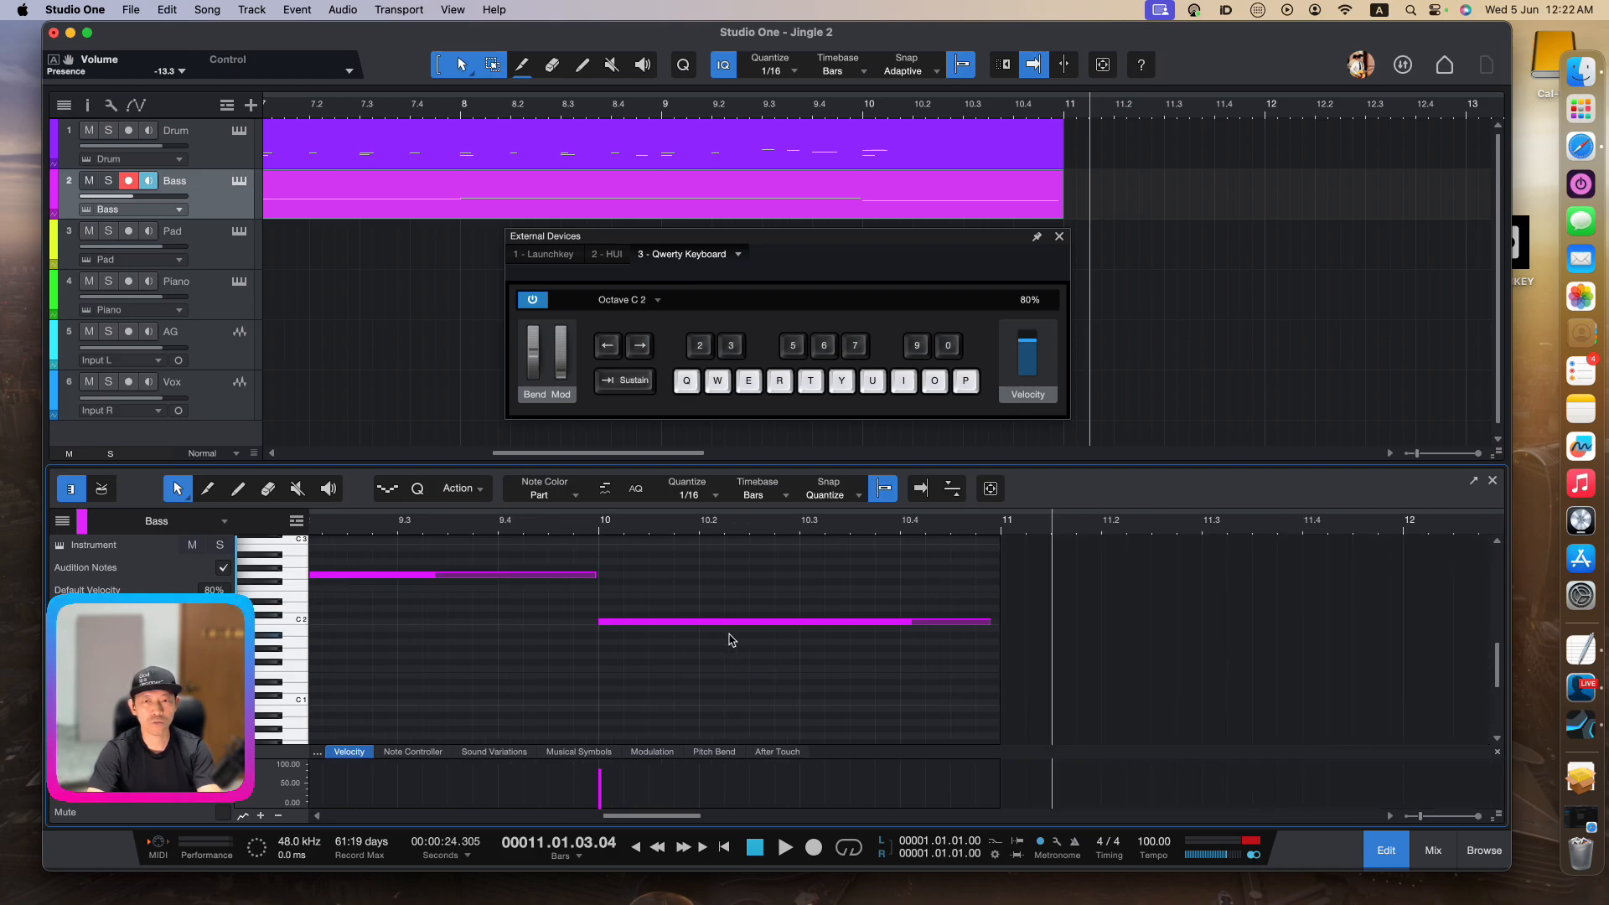
scroll(731, 641, "left", 9)
scroll(731, 640, "left", 20)
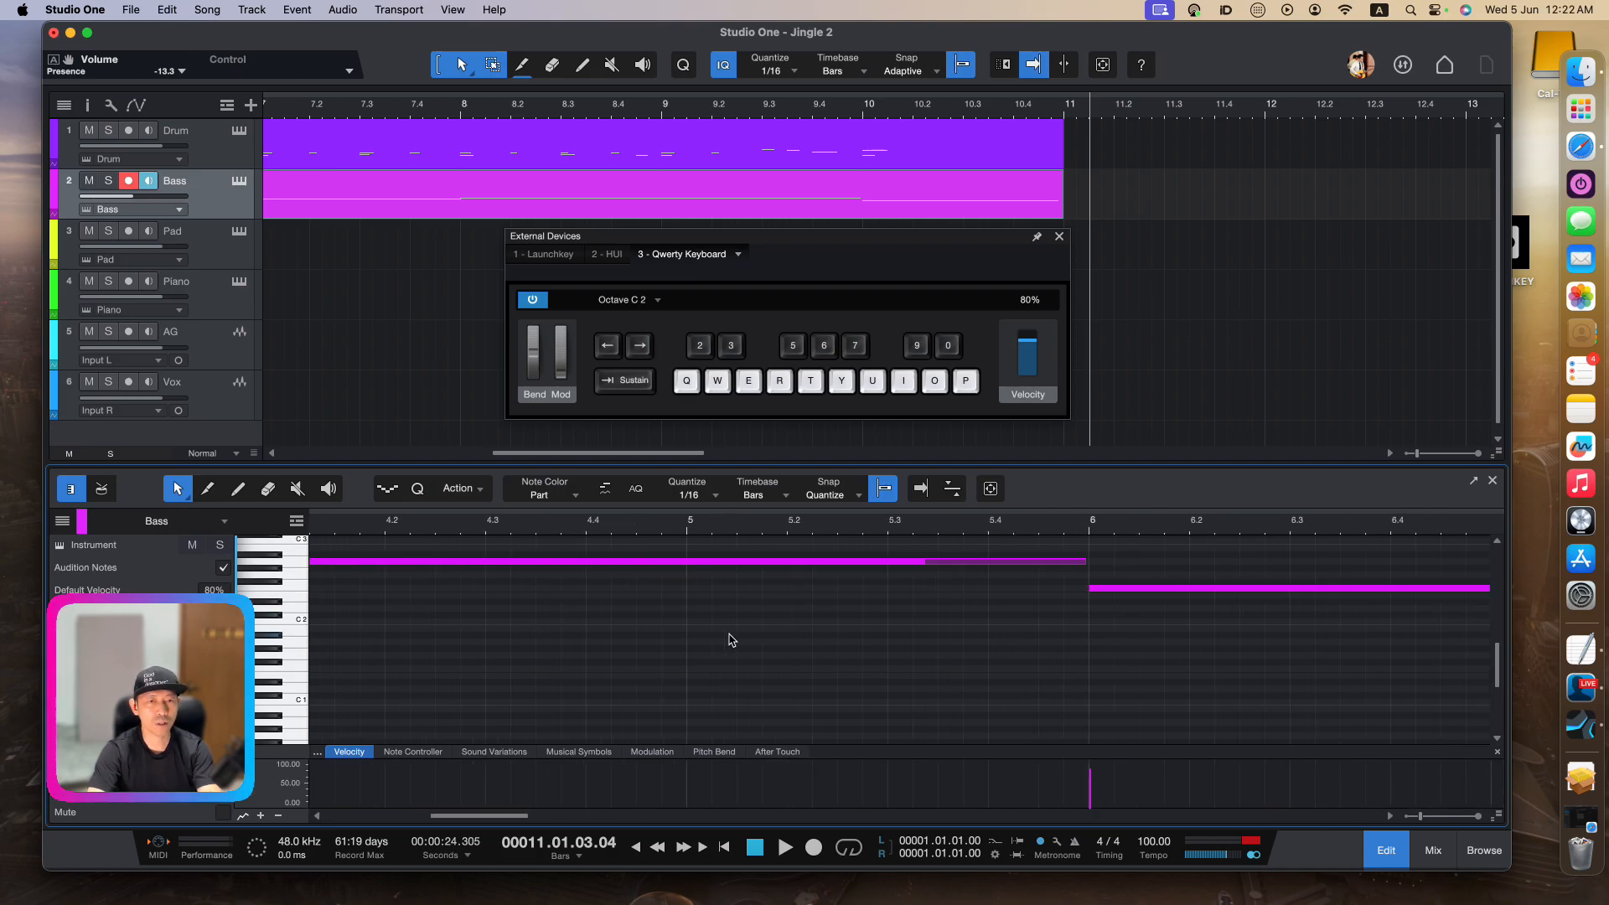
Set the note editor's quantize to 1/32 and extend the first C2 bass note to just before bar 4, length 1.3.3.50
scroll(731, 640, "left", 10)
scroll(730, 640, "right", 17)
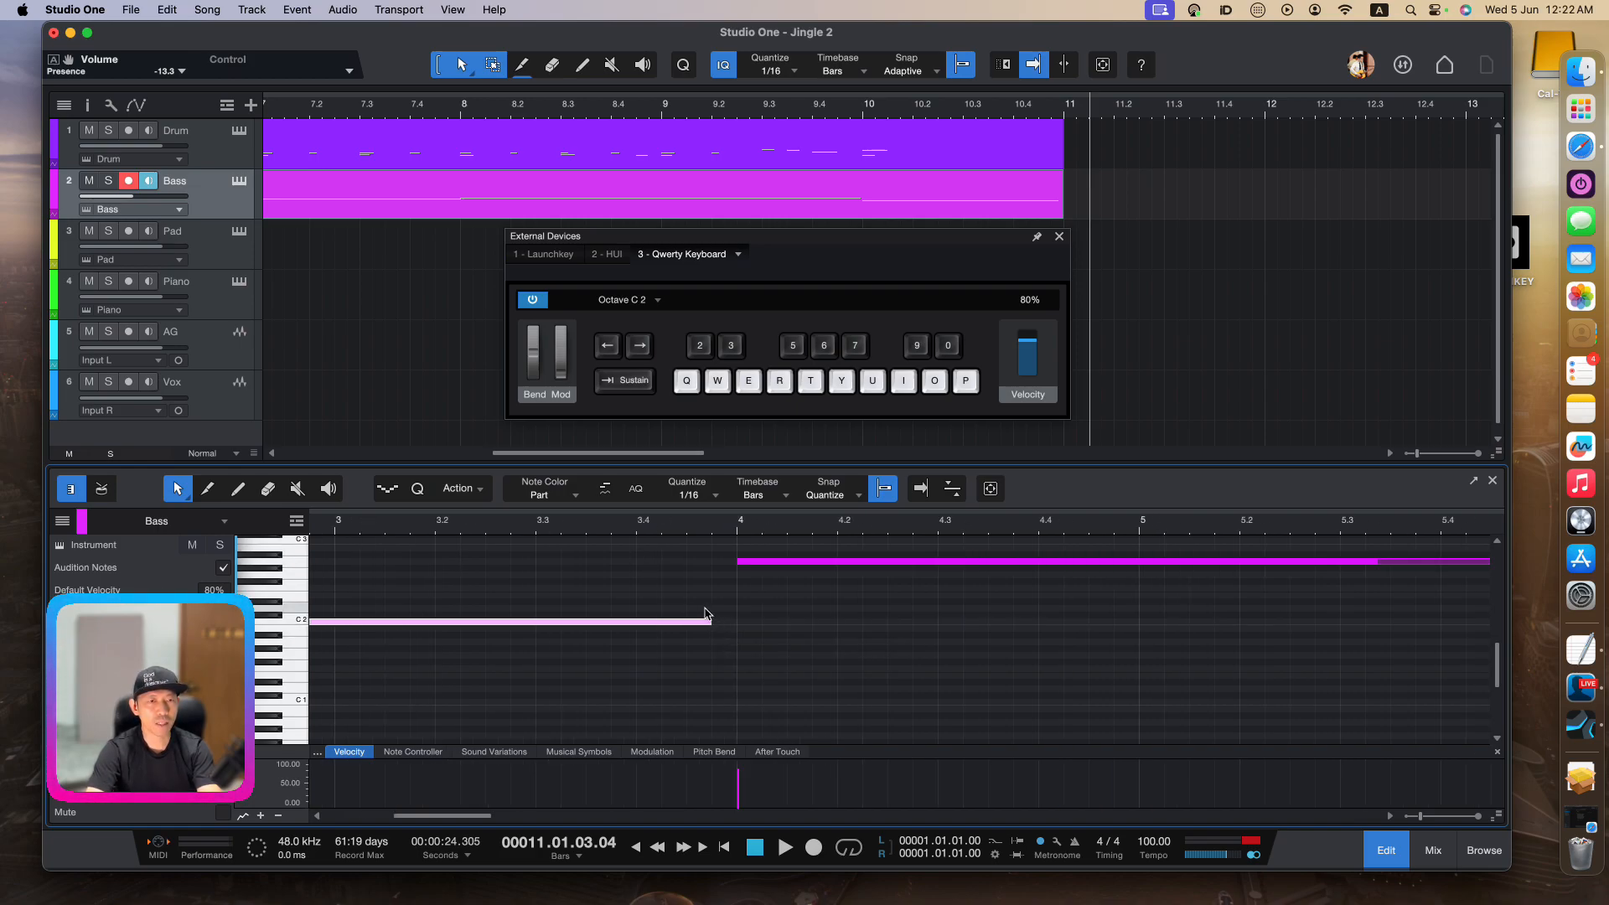
left_click(691, 495)
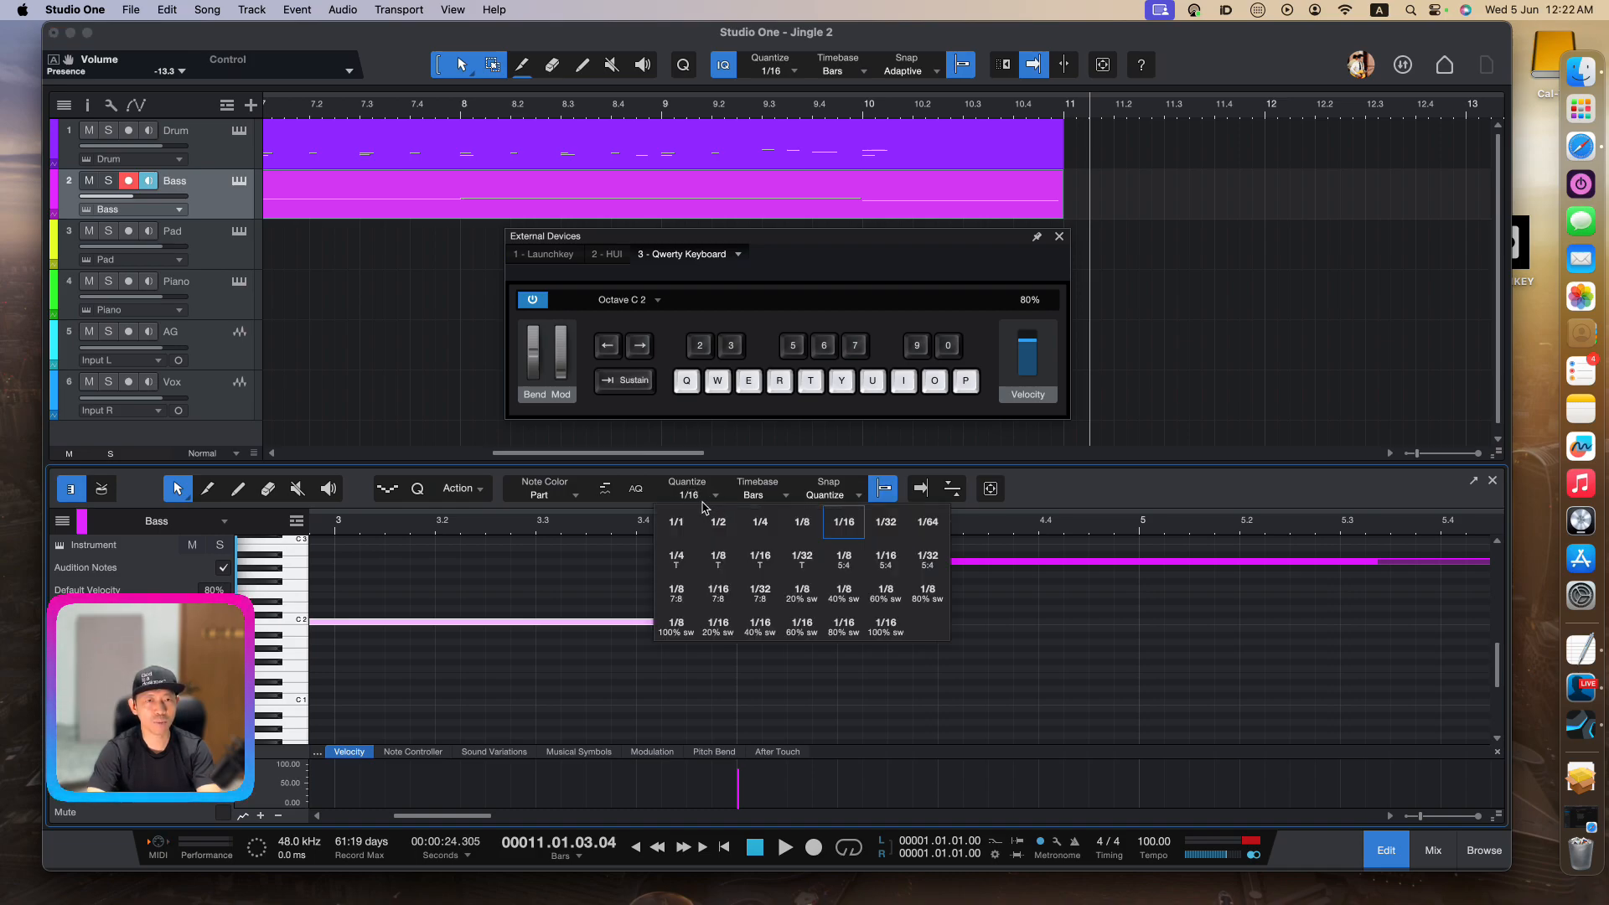
left_click(886, 530)
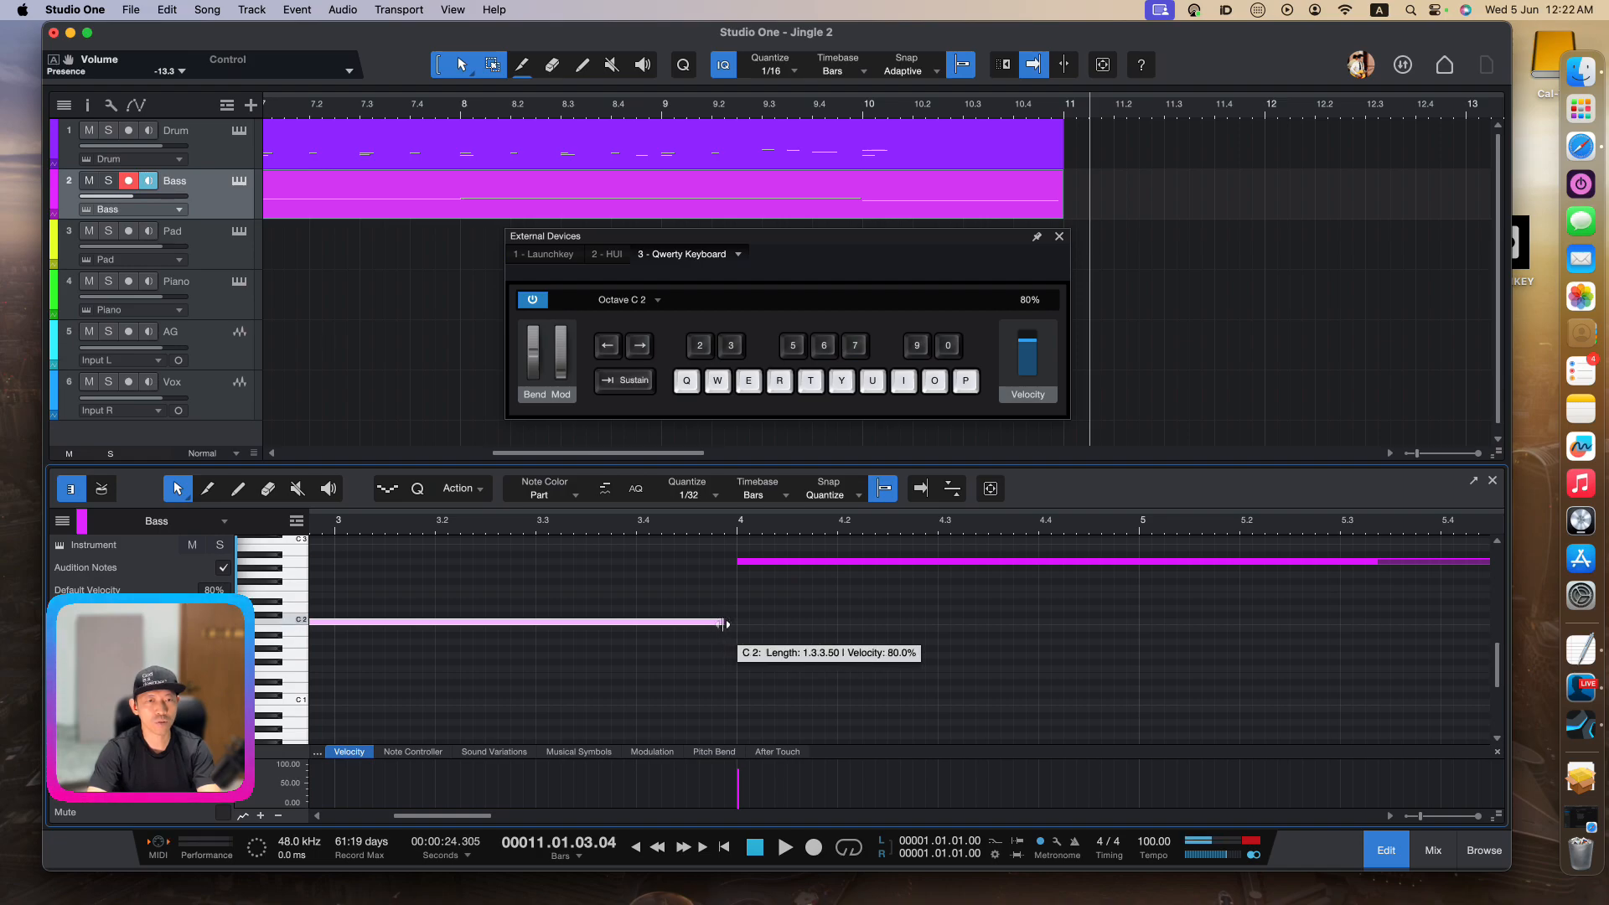
Trim the F2 bass note to end just before bar 8 with a length of 1.03.03.50
scroll(871, 609, "right", 5)
scroll(871, 609, "right", 3)
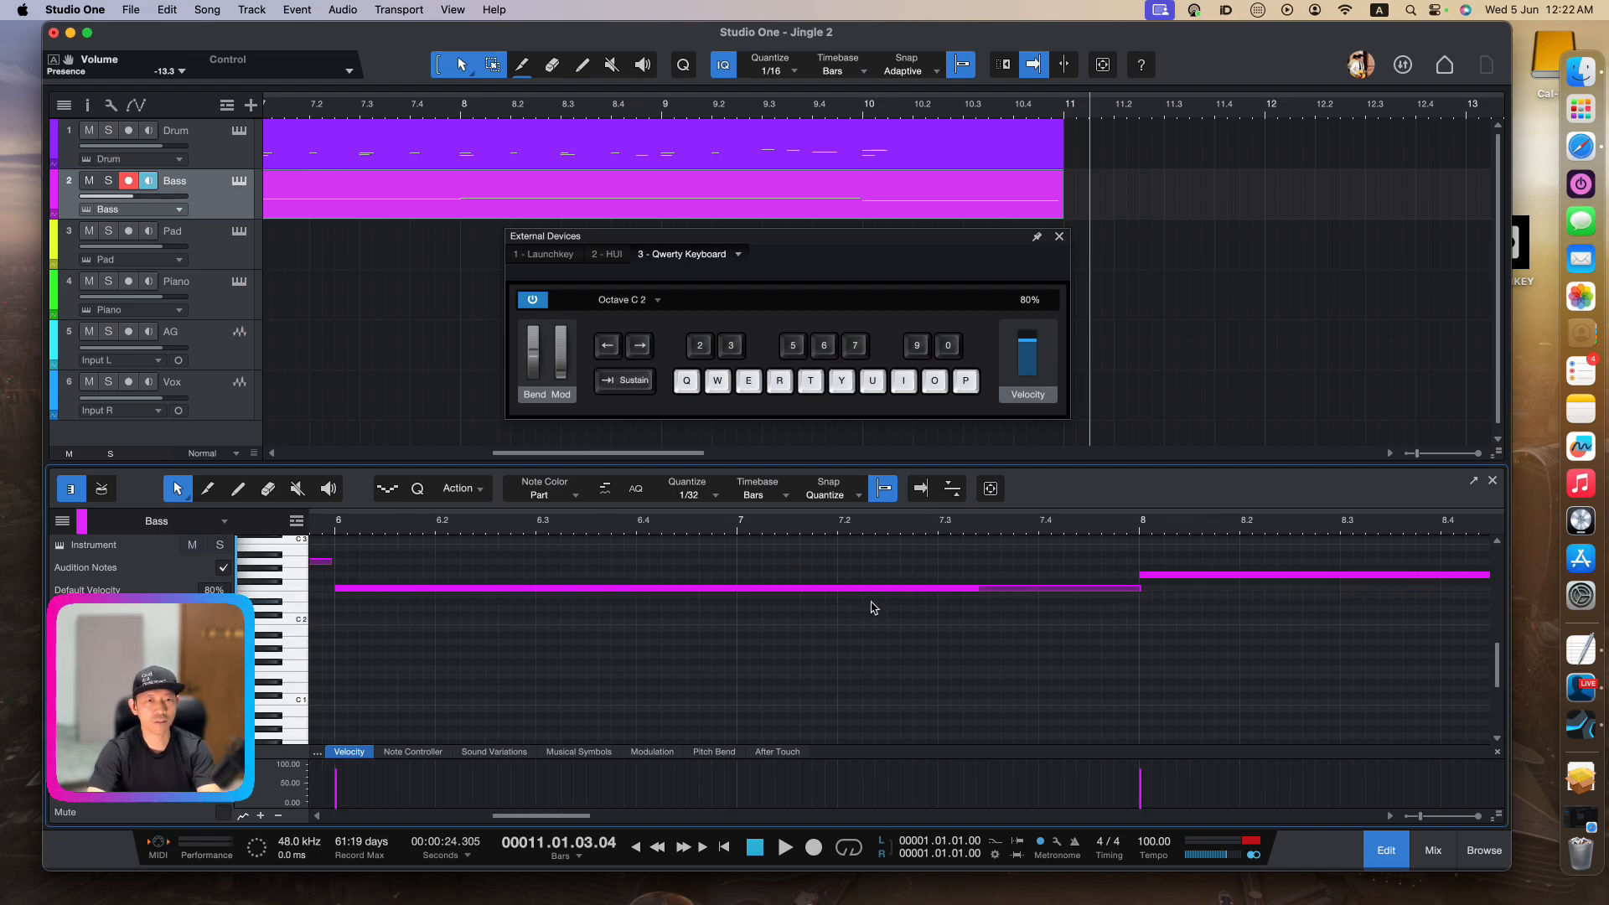
scroll(874, 608, "right", 3)
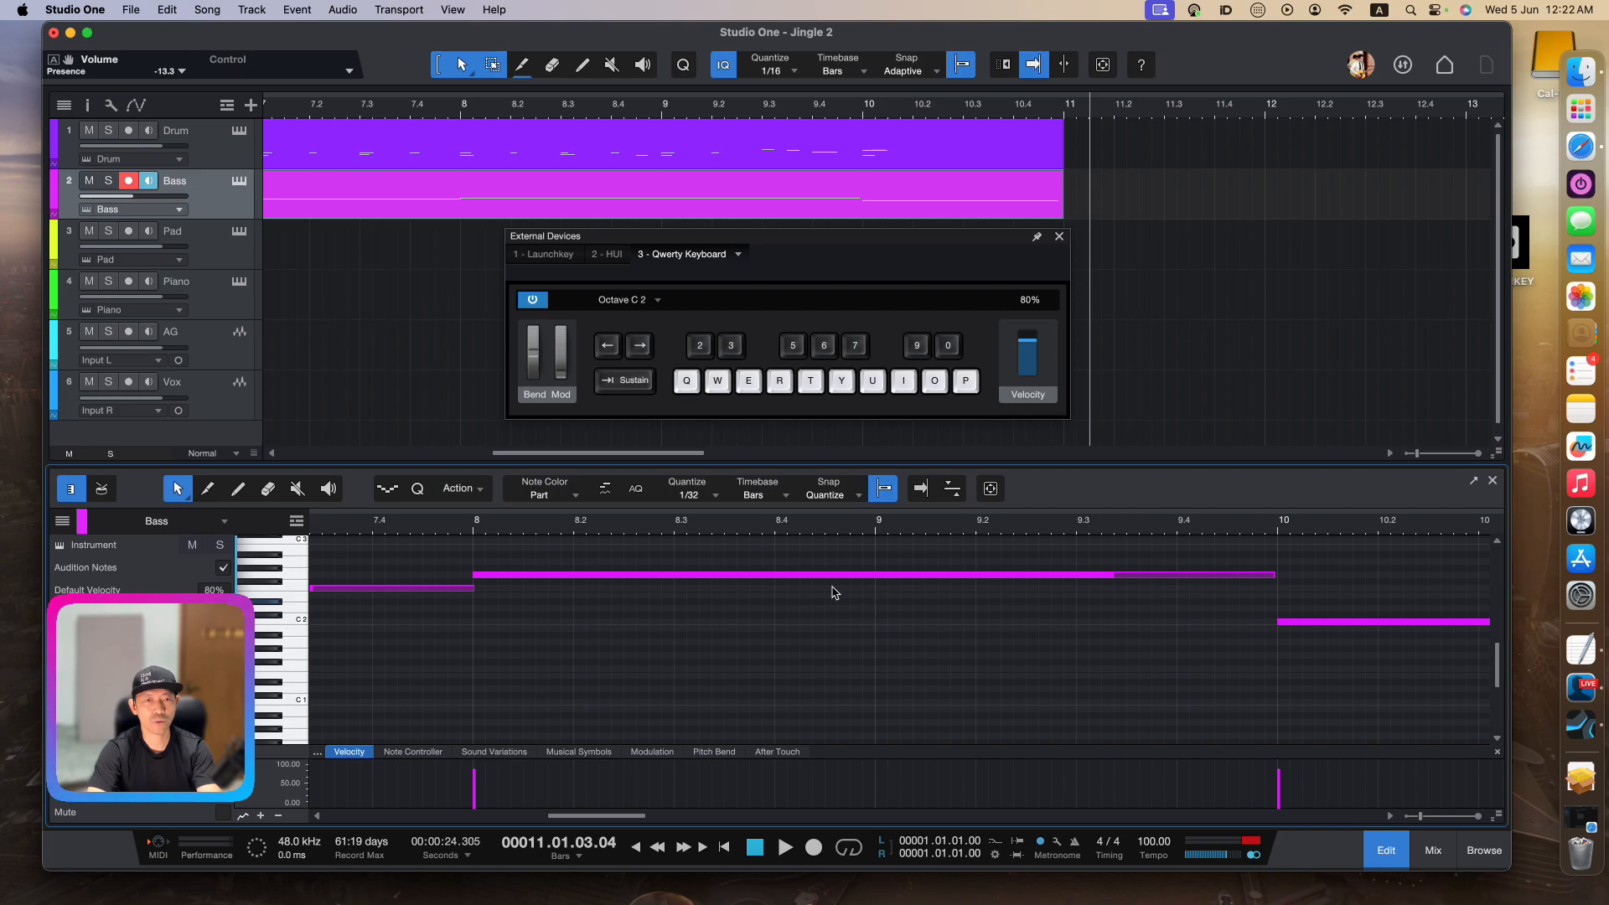
left_click(471, 589)
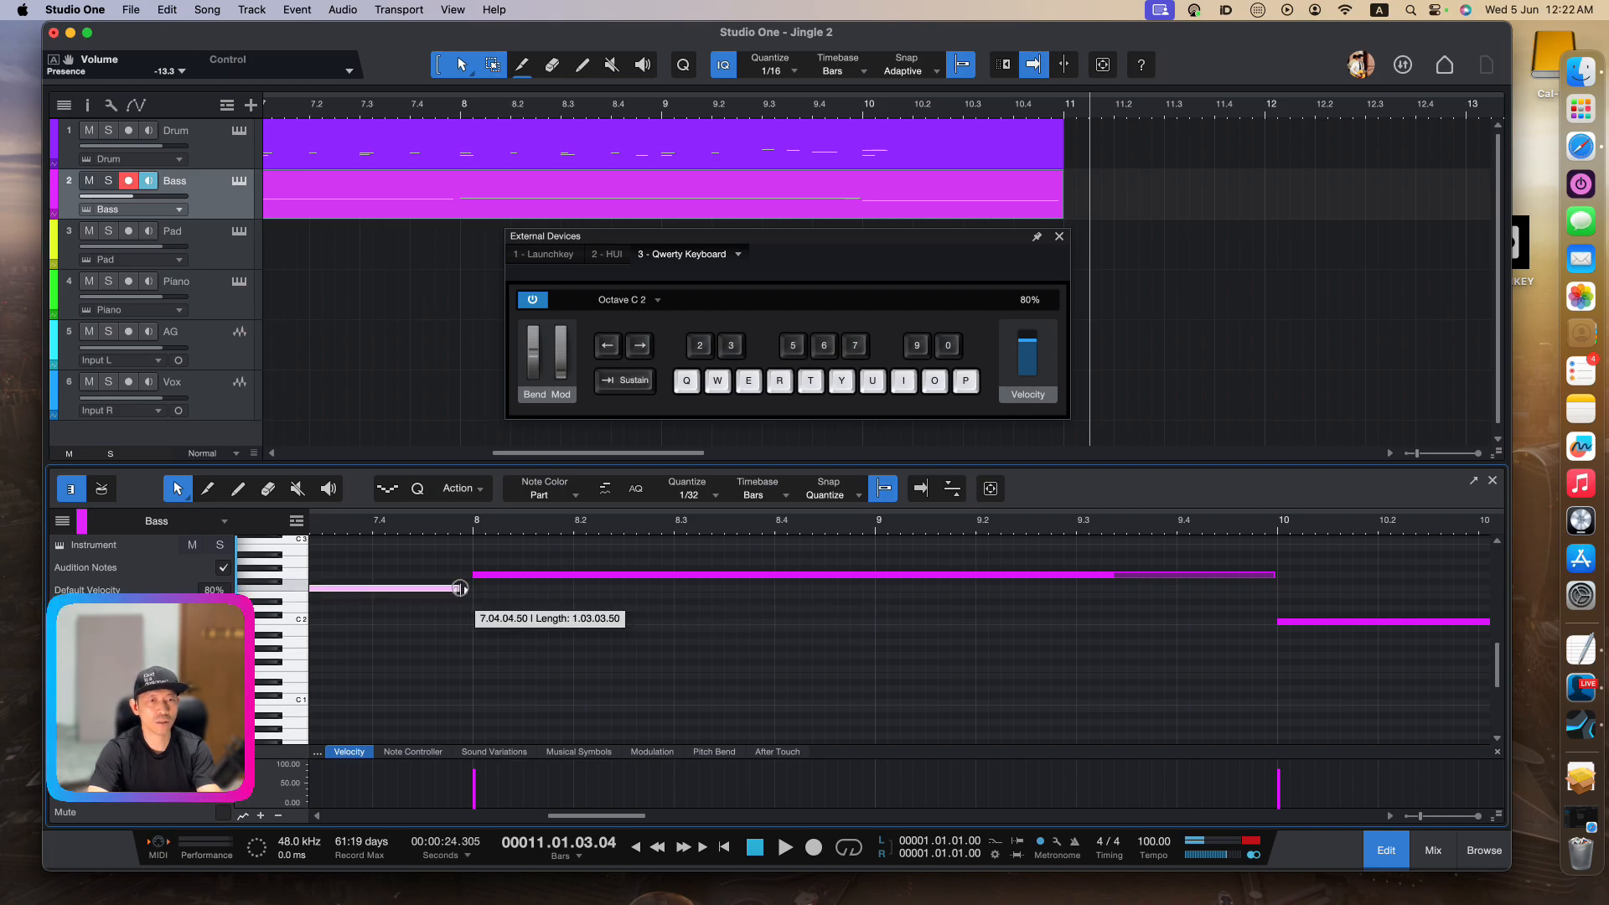
scroll(889, 596, "right", 5)
scroll(922, 603, "left", 7)
scroll(926, 604, "left", 10)
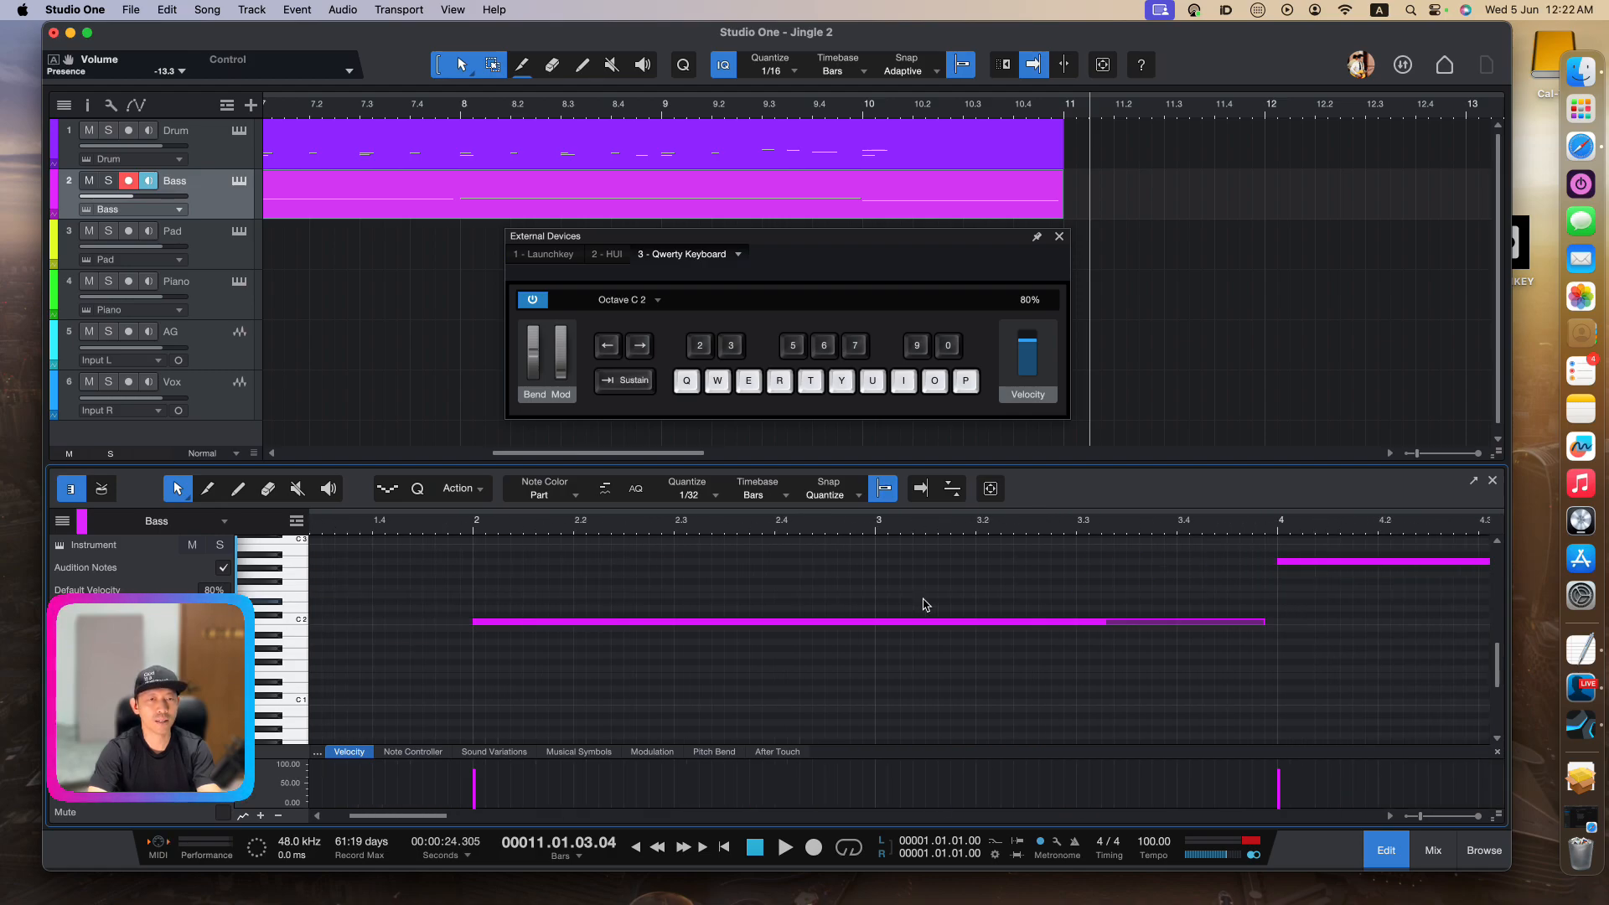
Play the song from bar 1 and lower the bass notes' velocities, setting the first C2 note to about 68%
key("comma")
key("space")
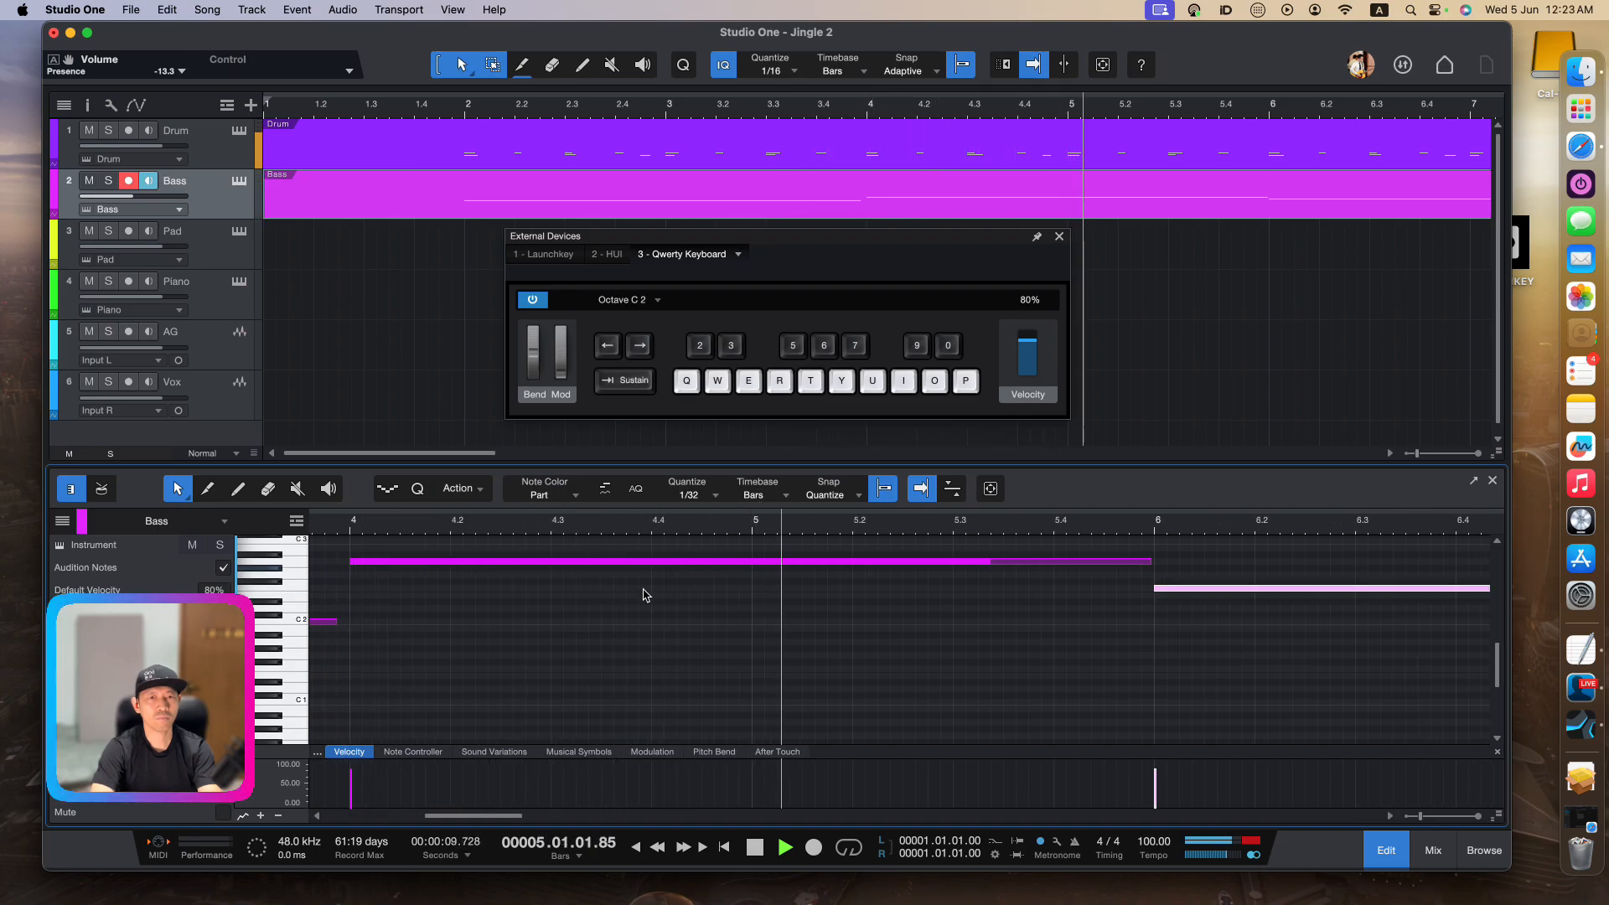
scroll(539, 646, "left", 10)
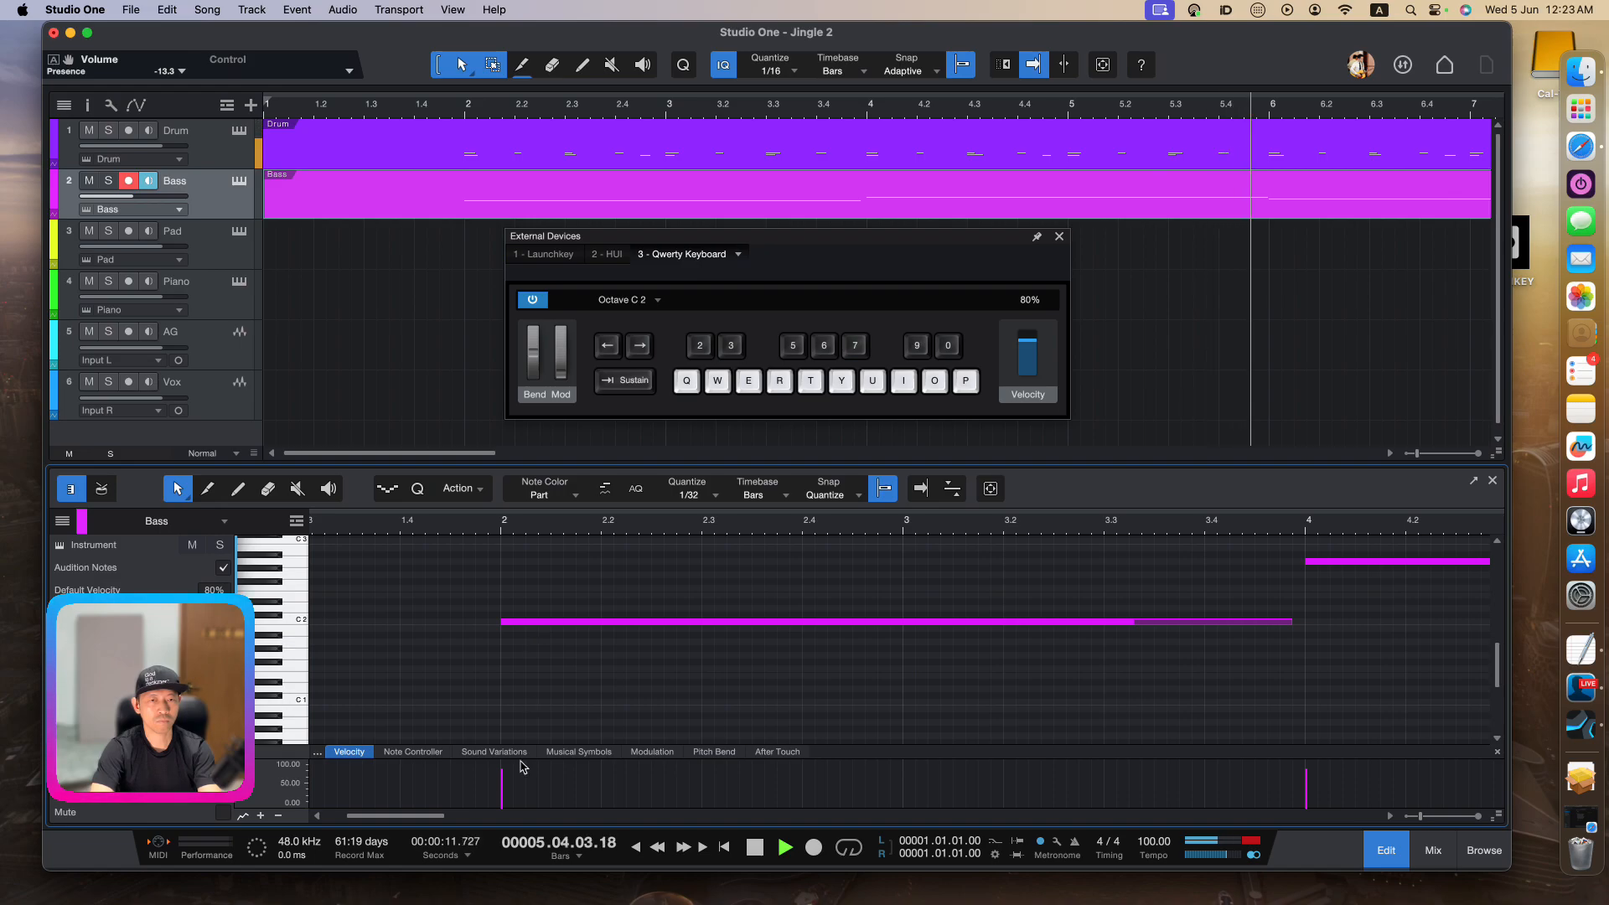
left_click_drag(502, 777, 502, 782)
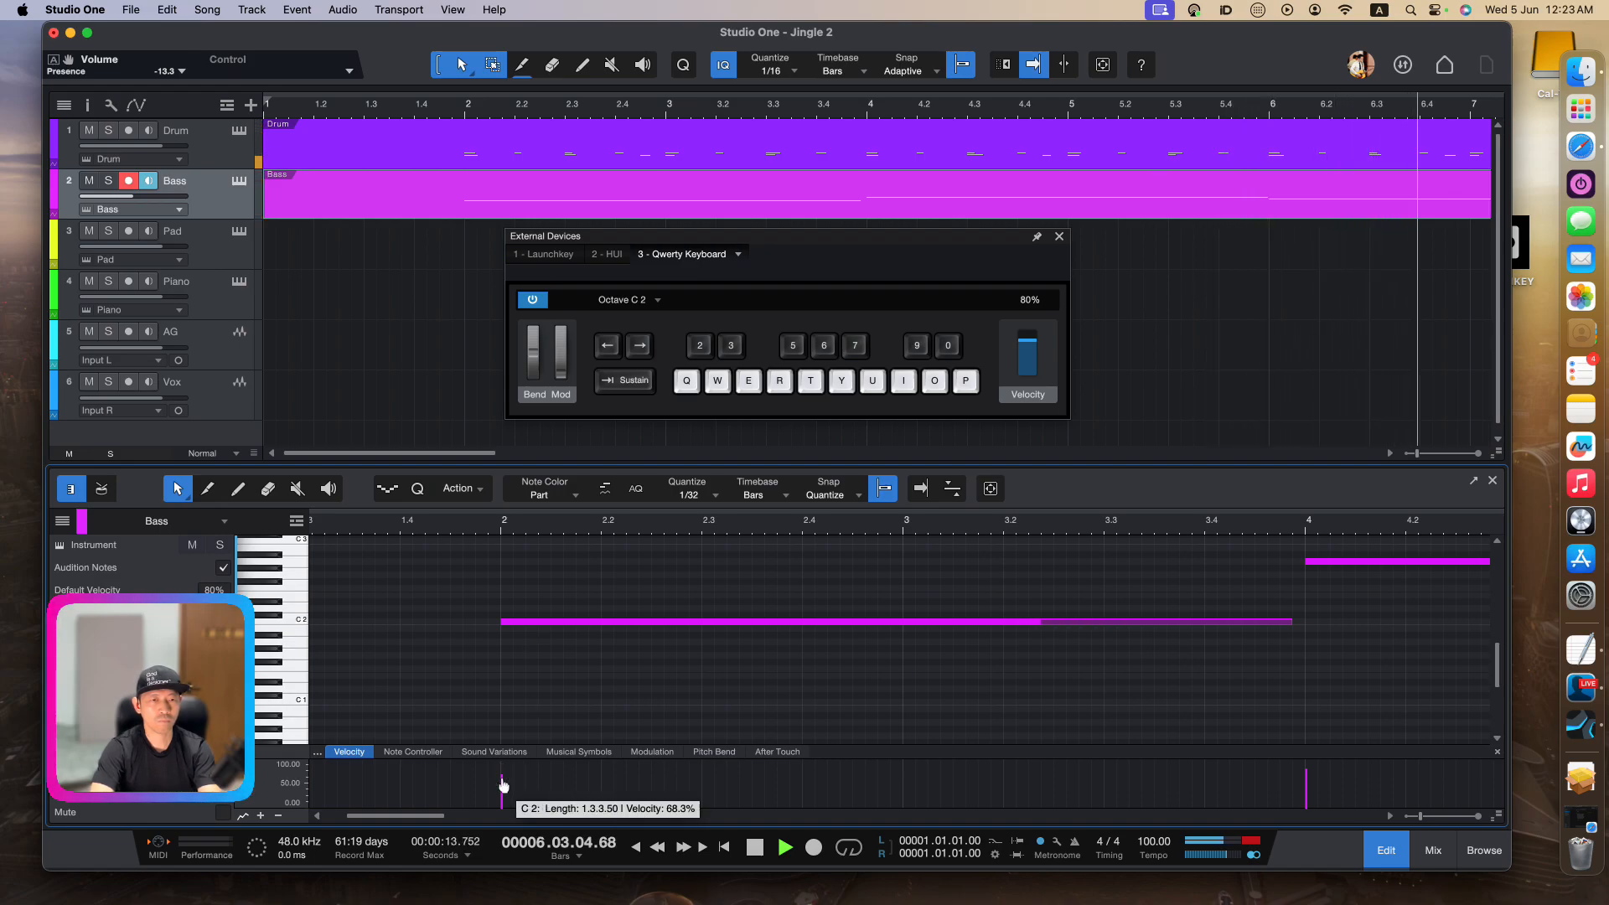
mouse_move(629, 778)
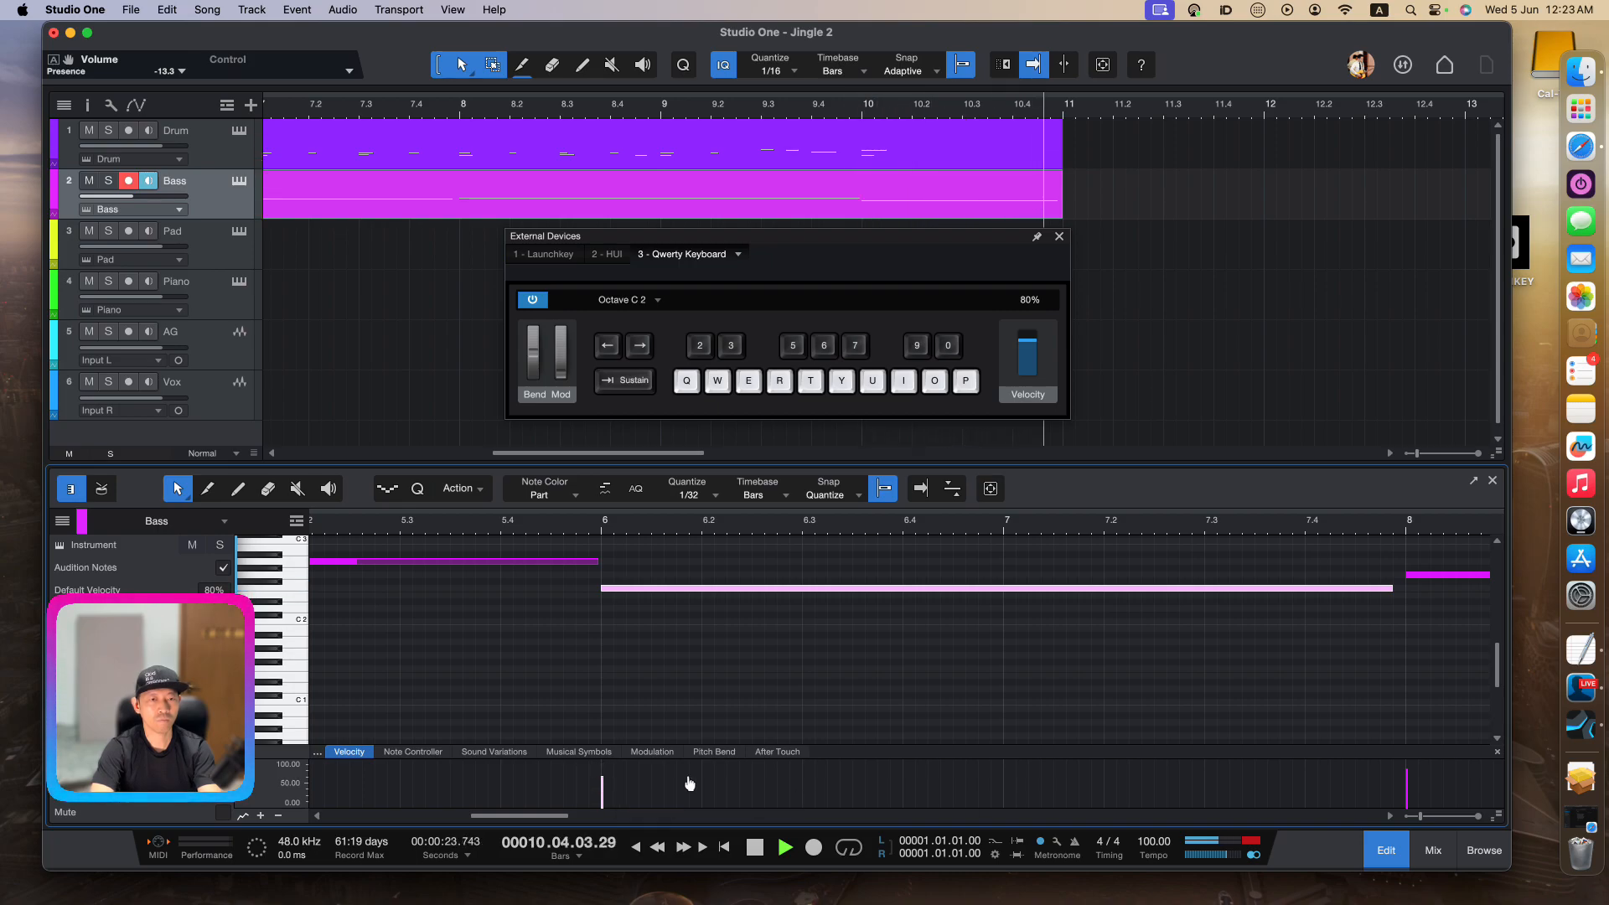
key("space")
mouse_move(1016, 783)
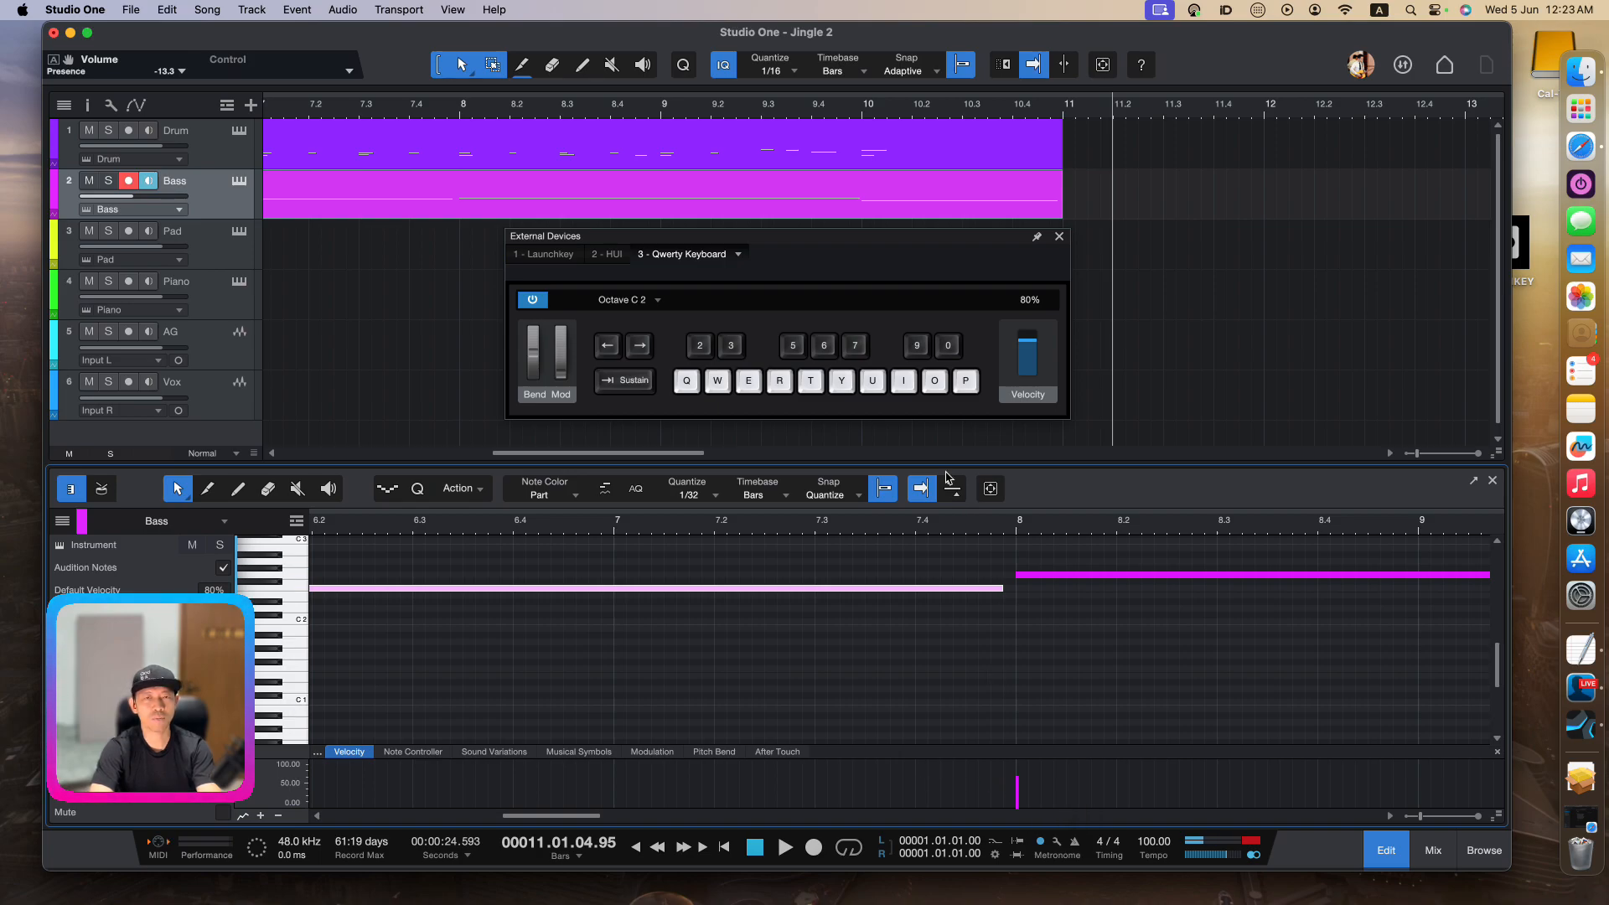
Select the Pad track for recording and audition its sound with the notes C2, E2 and F2
scroll(984, 165, "left", 10)
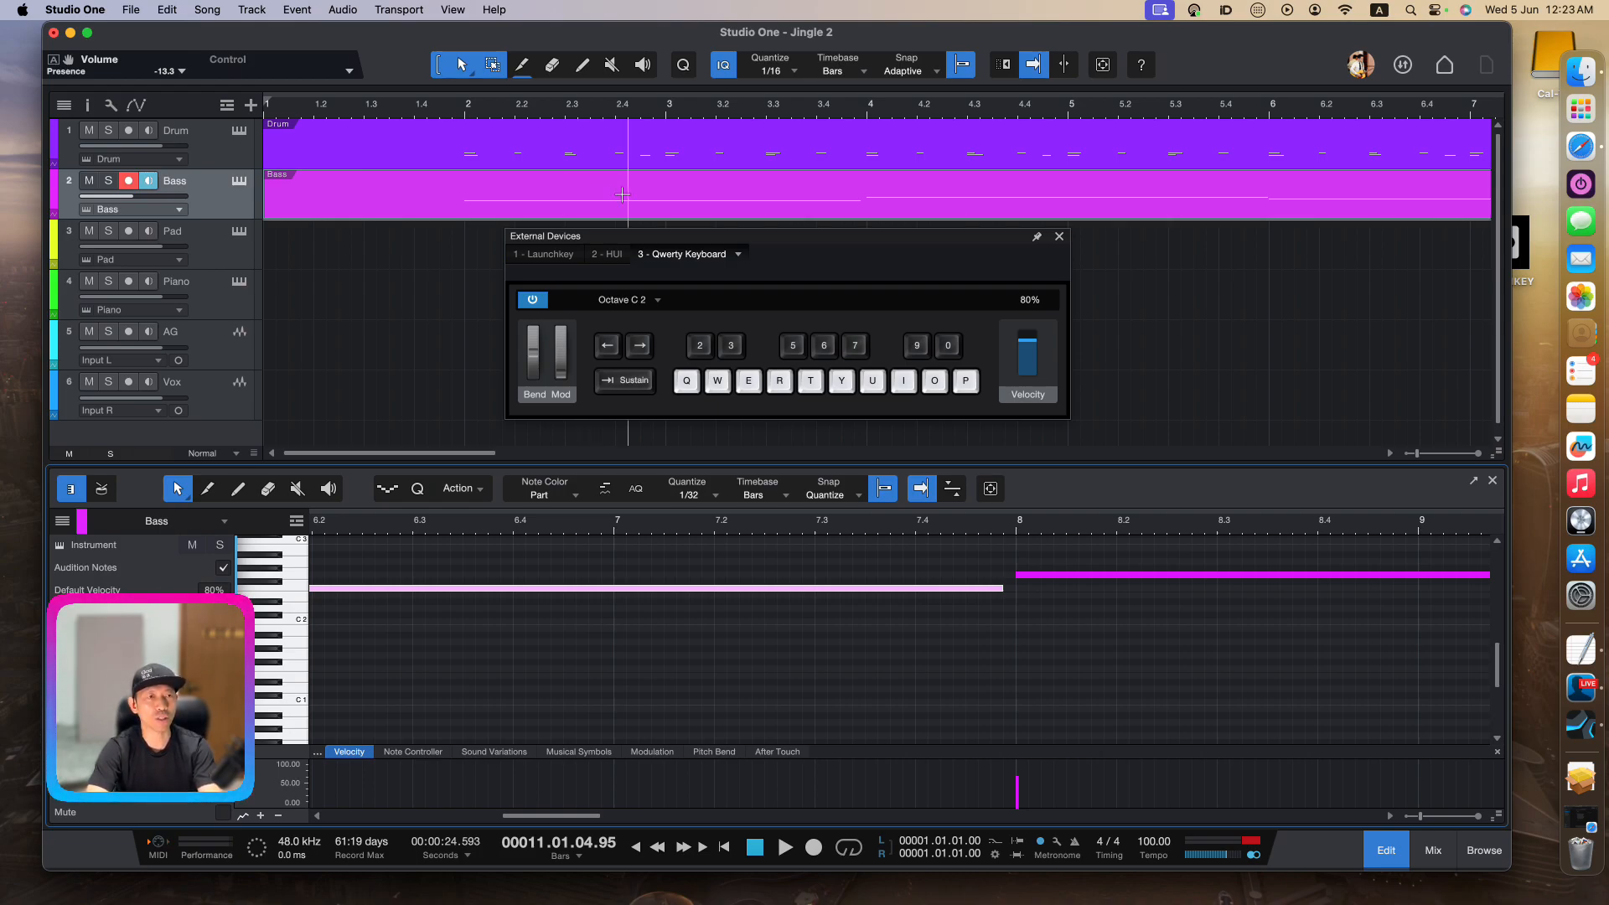
left_click(179, 261)
left_click(206, 262)
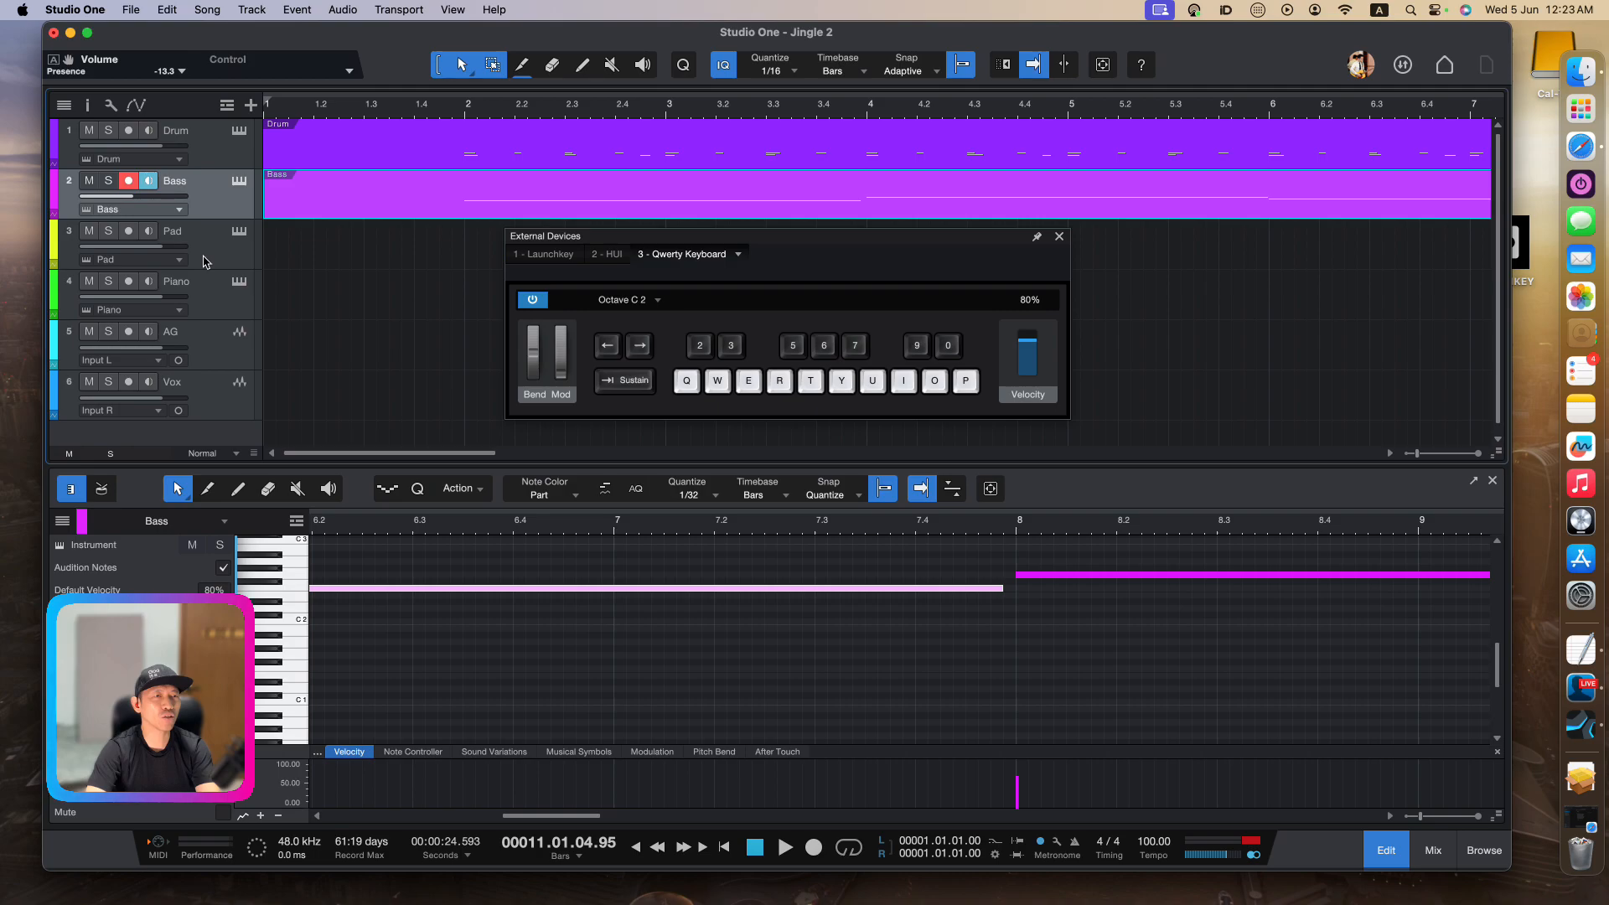
left_click(203, 261)
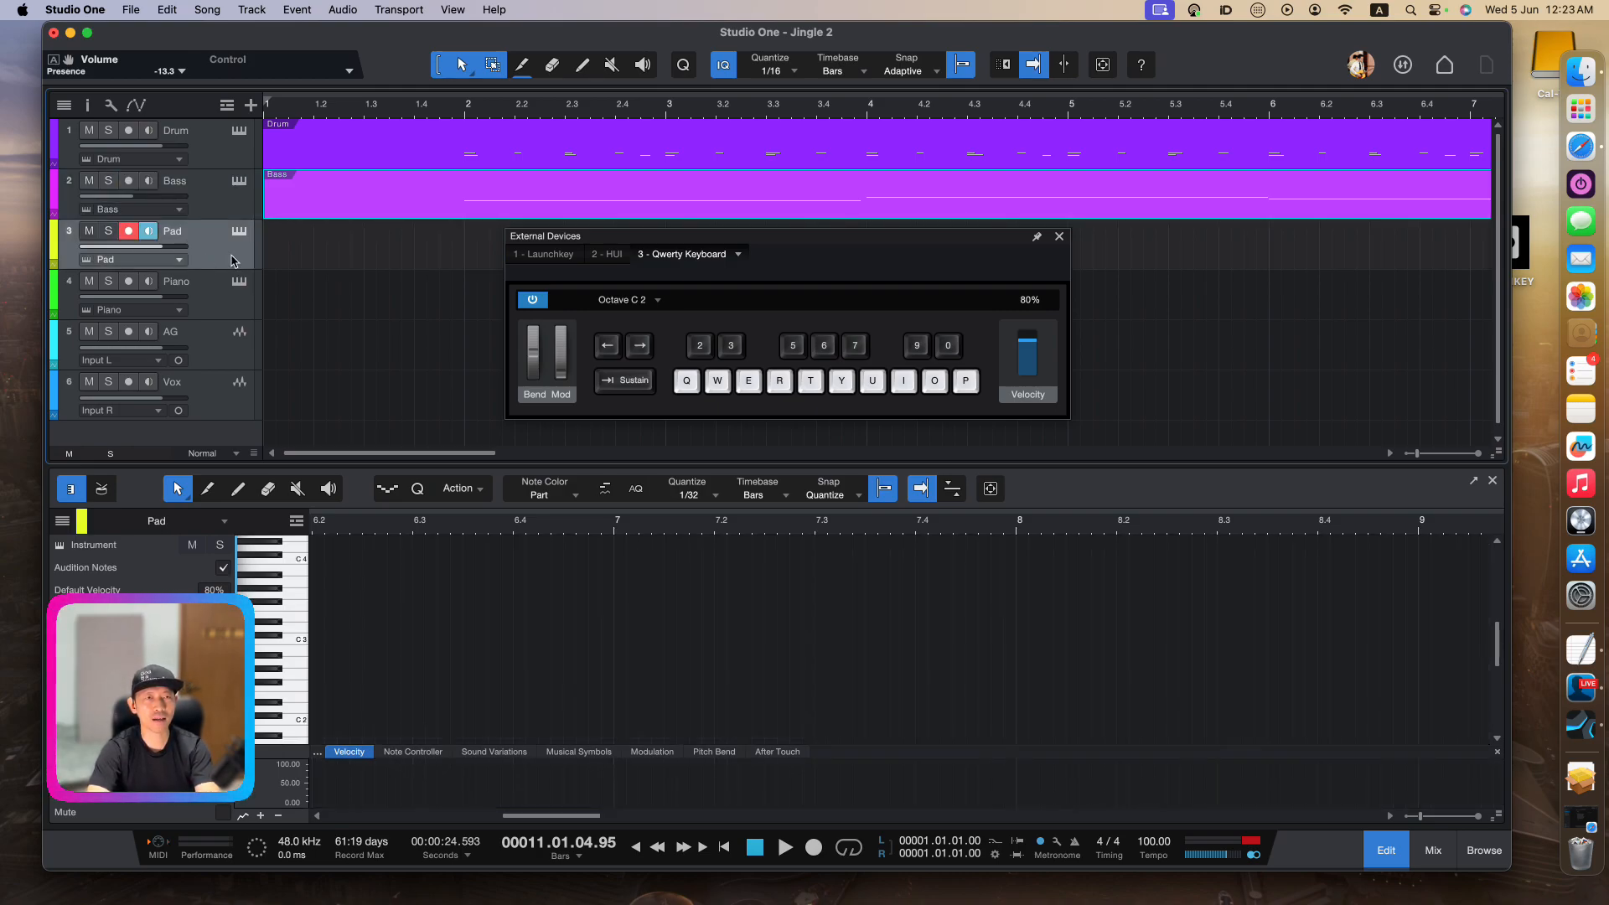
key("e")
key("r")
key("q")
key("e")
key("r")
key("q")
key("e")
key("r")
key("e")
key("r")
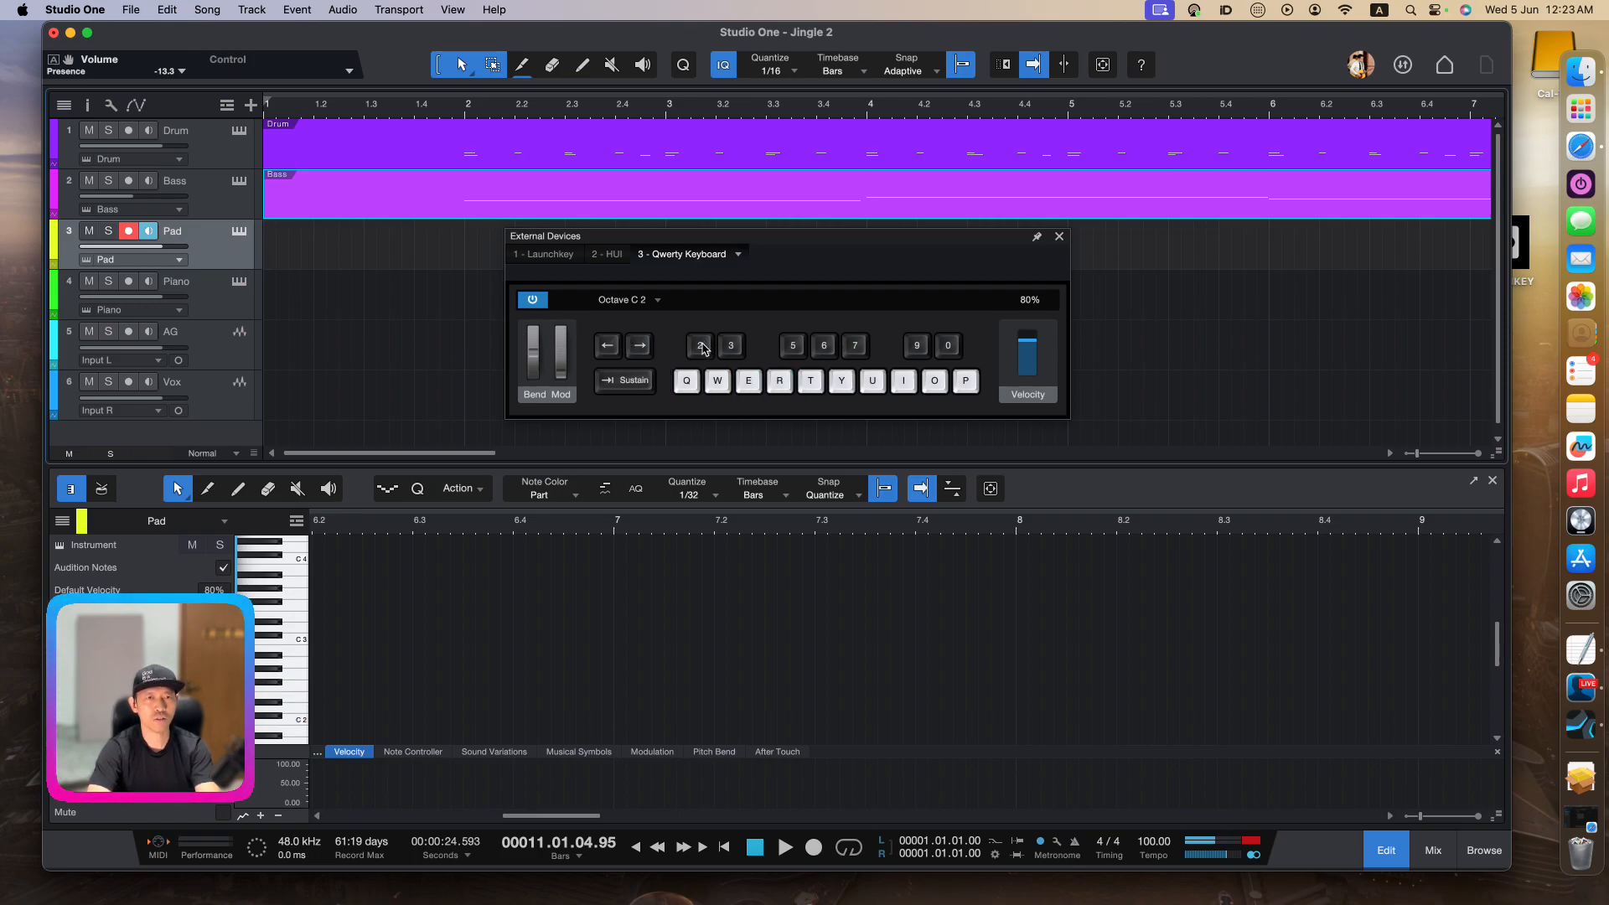
Raise the computer keyboard's octave to C4 and lower the Pad track's volume to -10.8 dB while testing C4
left_click(637, 346)
key("q")
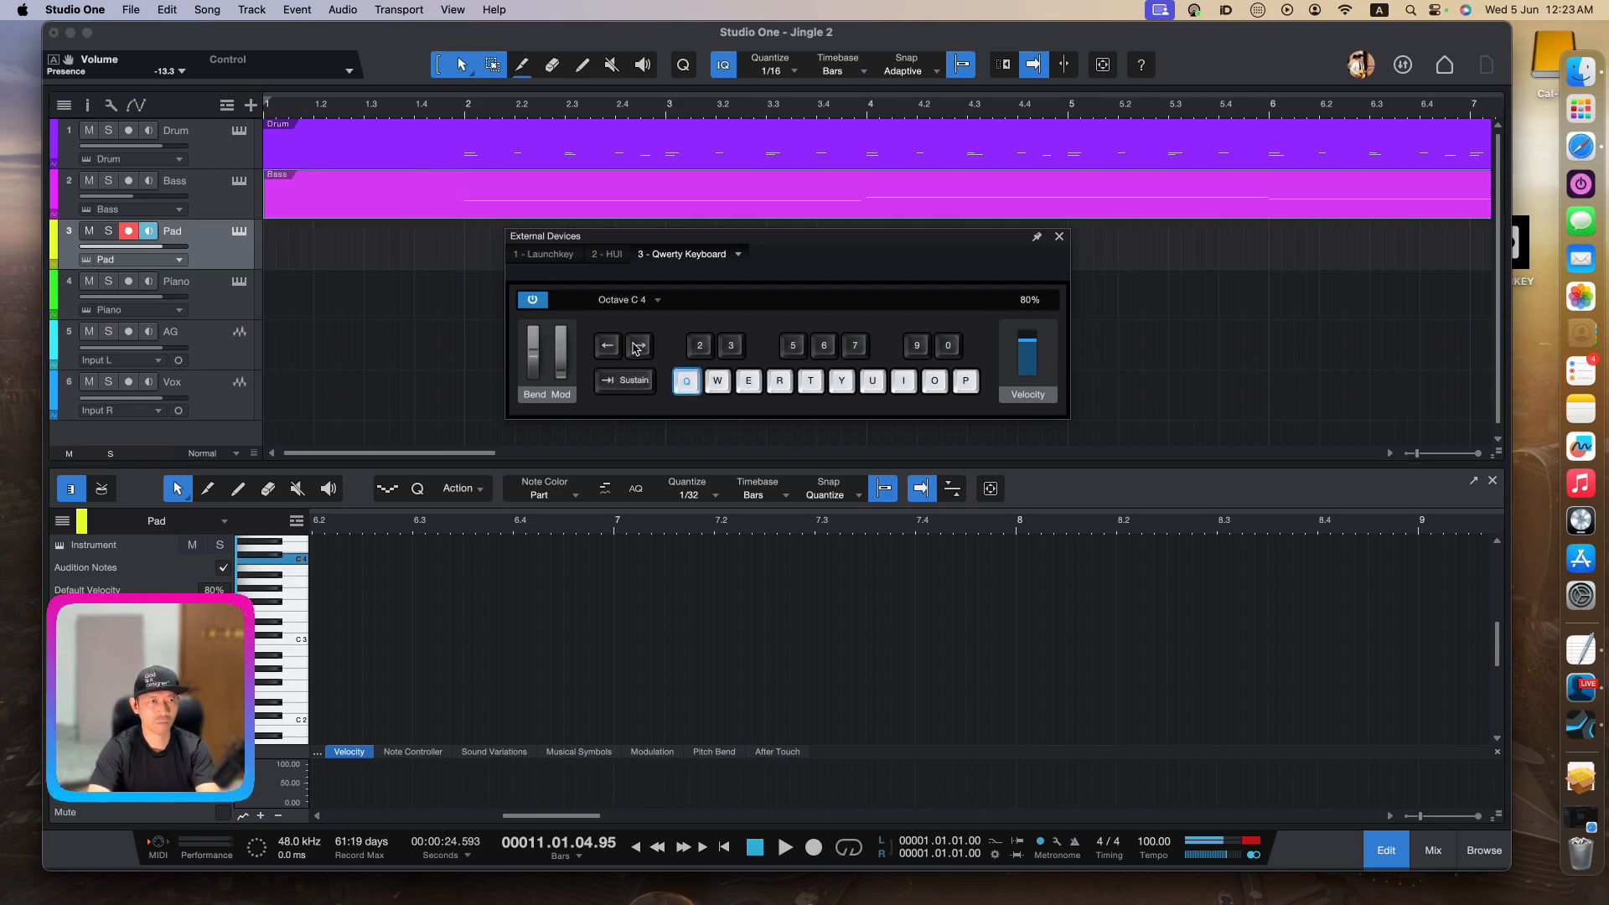
left_click_drag(165, 251, 155, 251)
key("q")
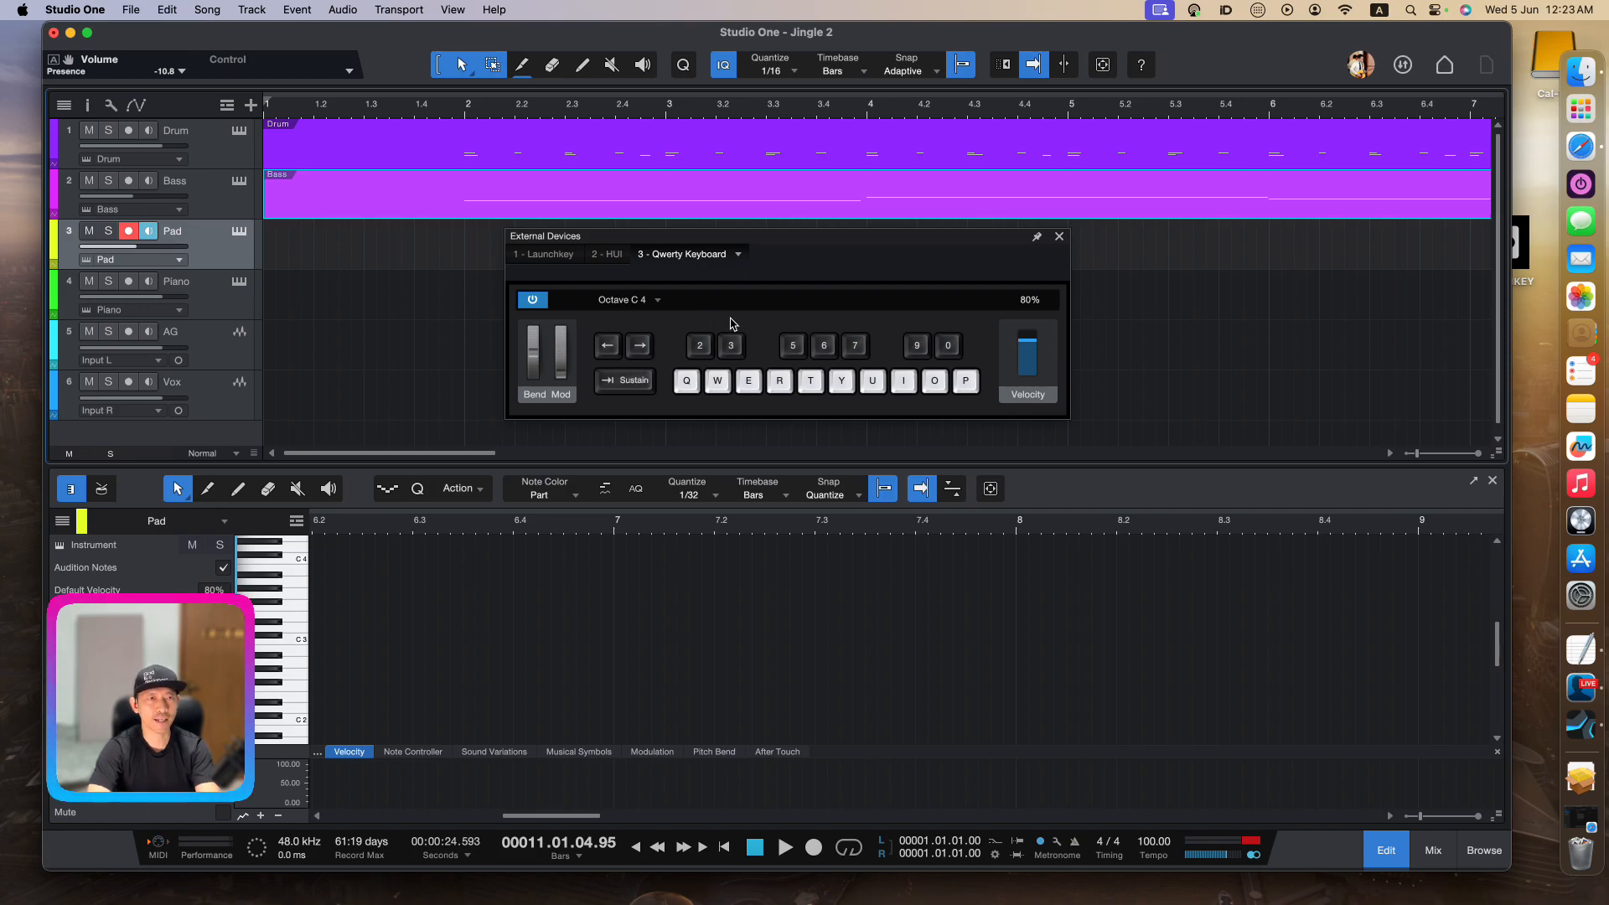
Record the pad part from bar 1 with two-bar notes C4, A4, F4 and G4 from bar 2, ending on C4 at bar 10
key("*")
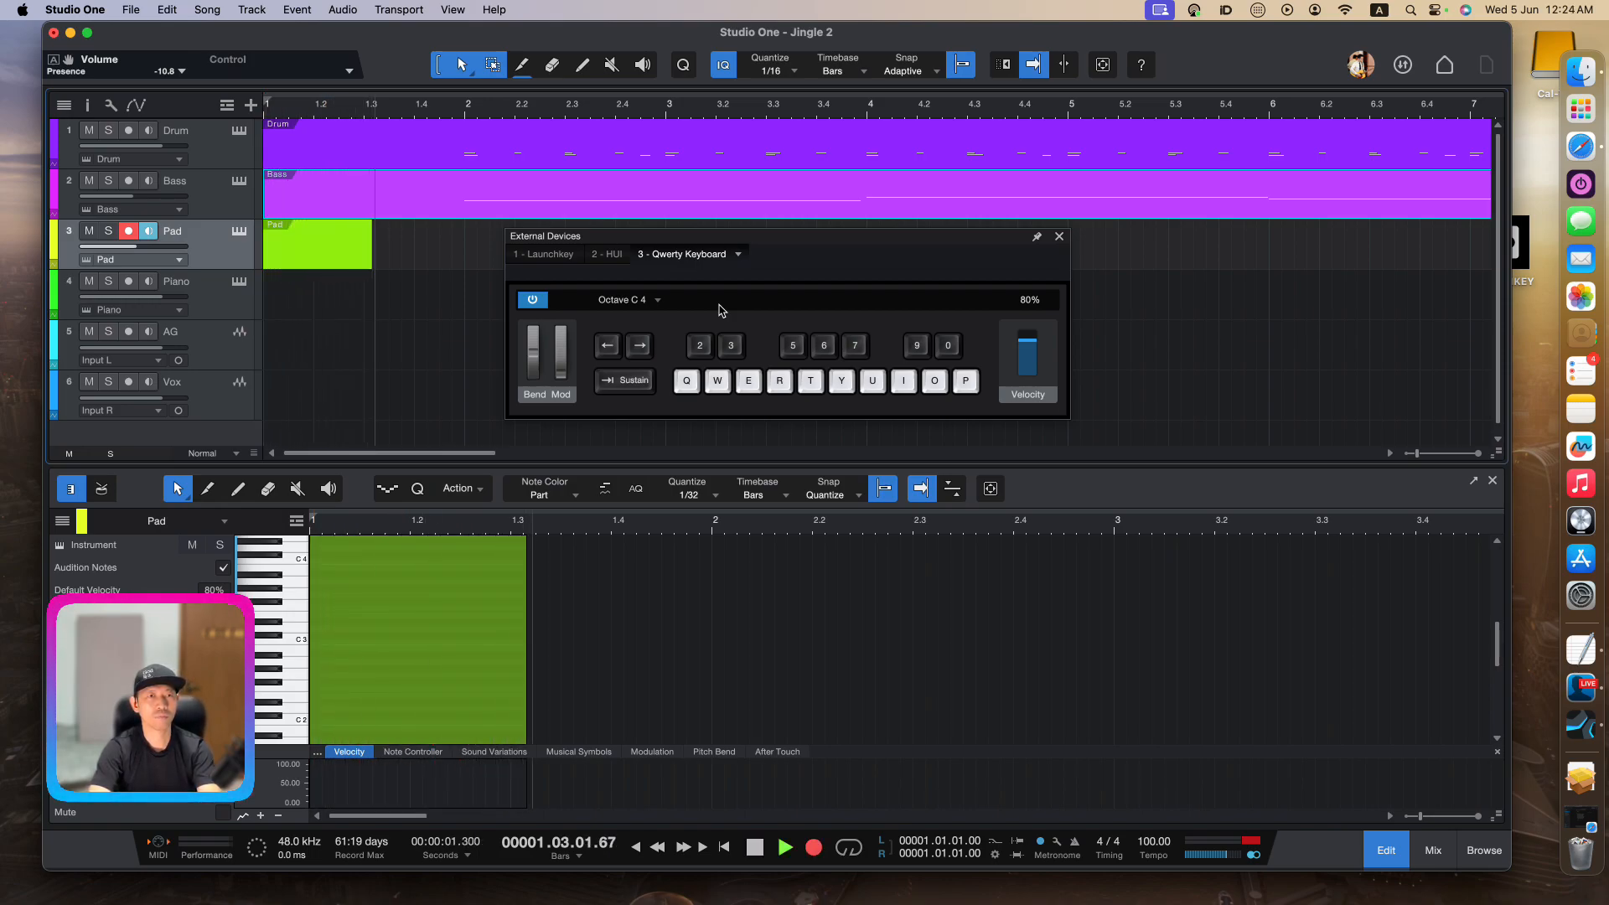
key("q")
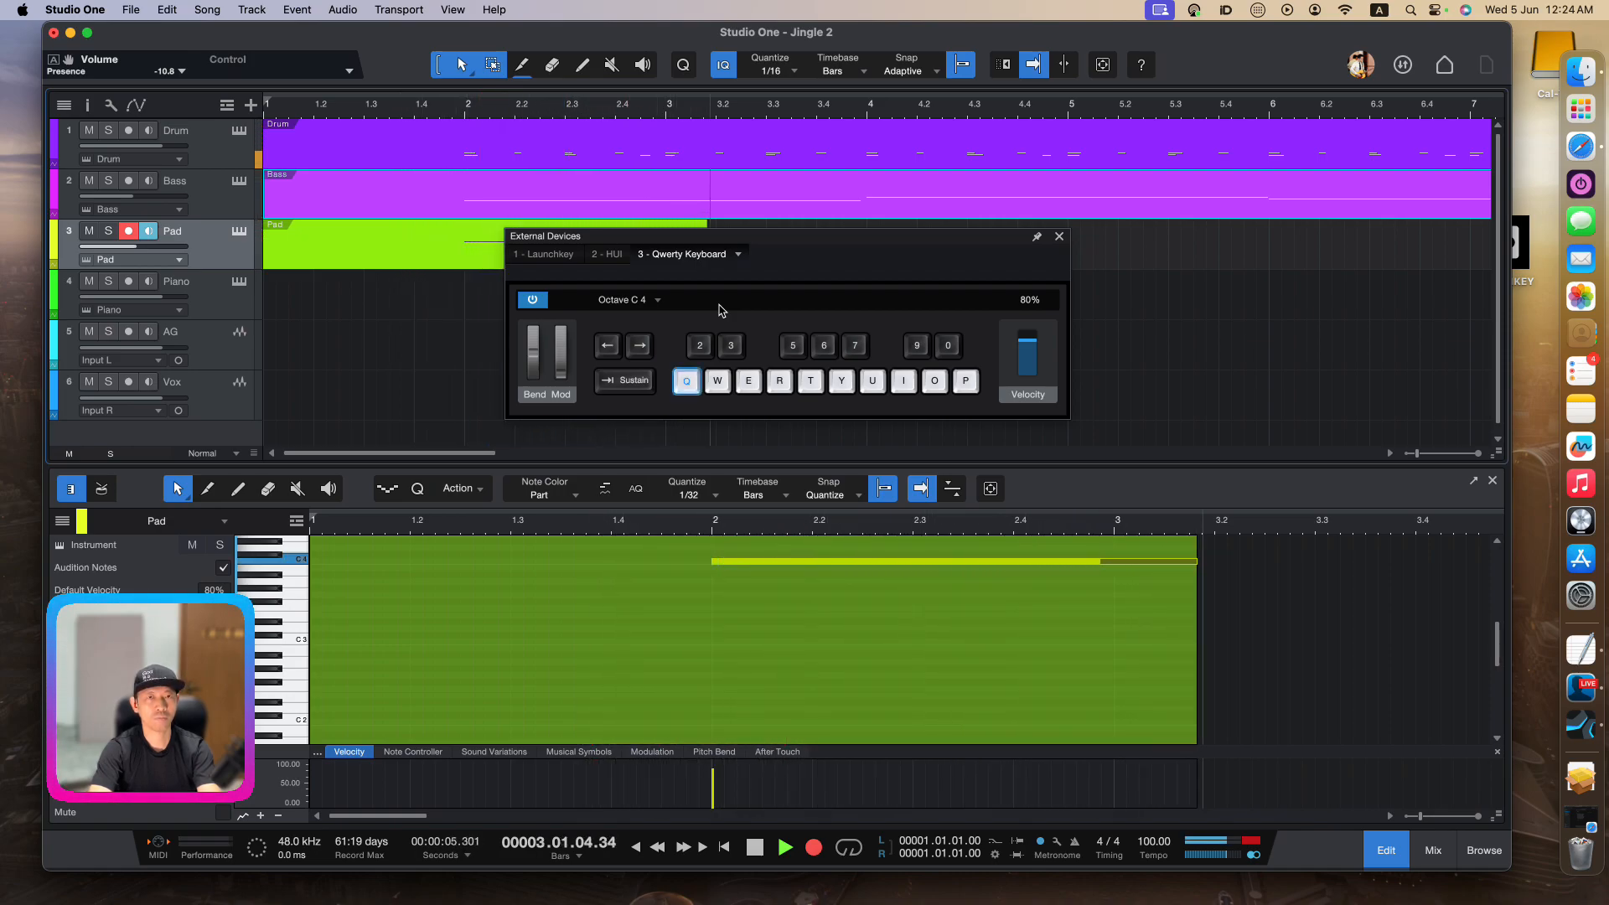
key("y")
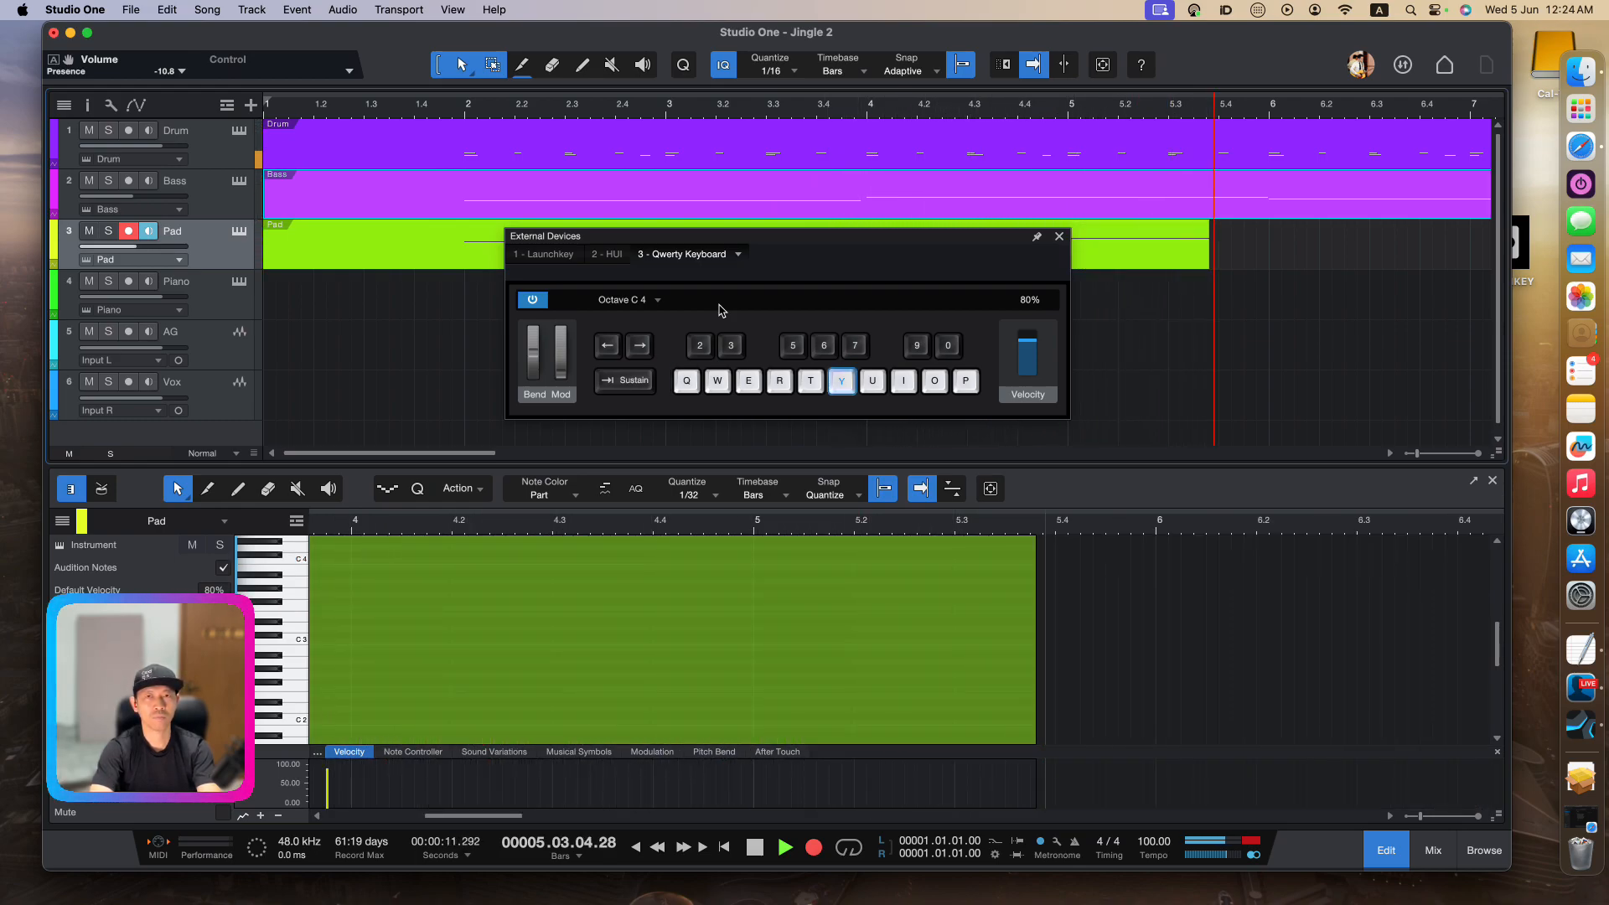
key("r")
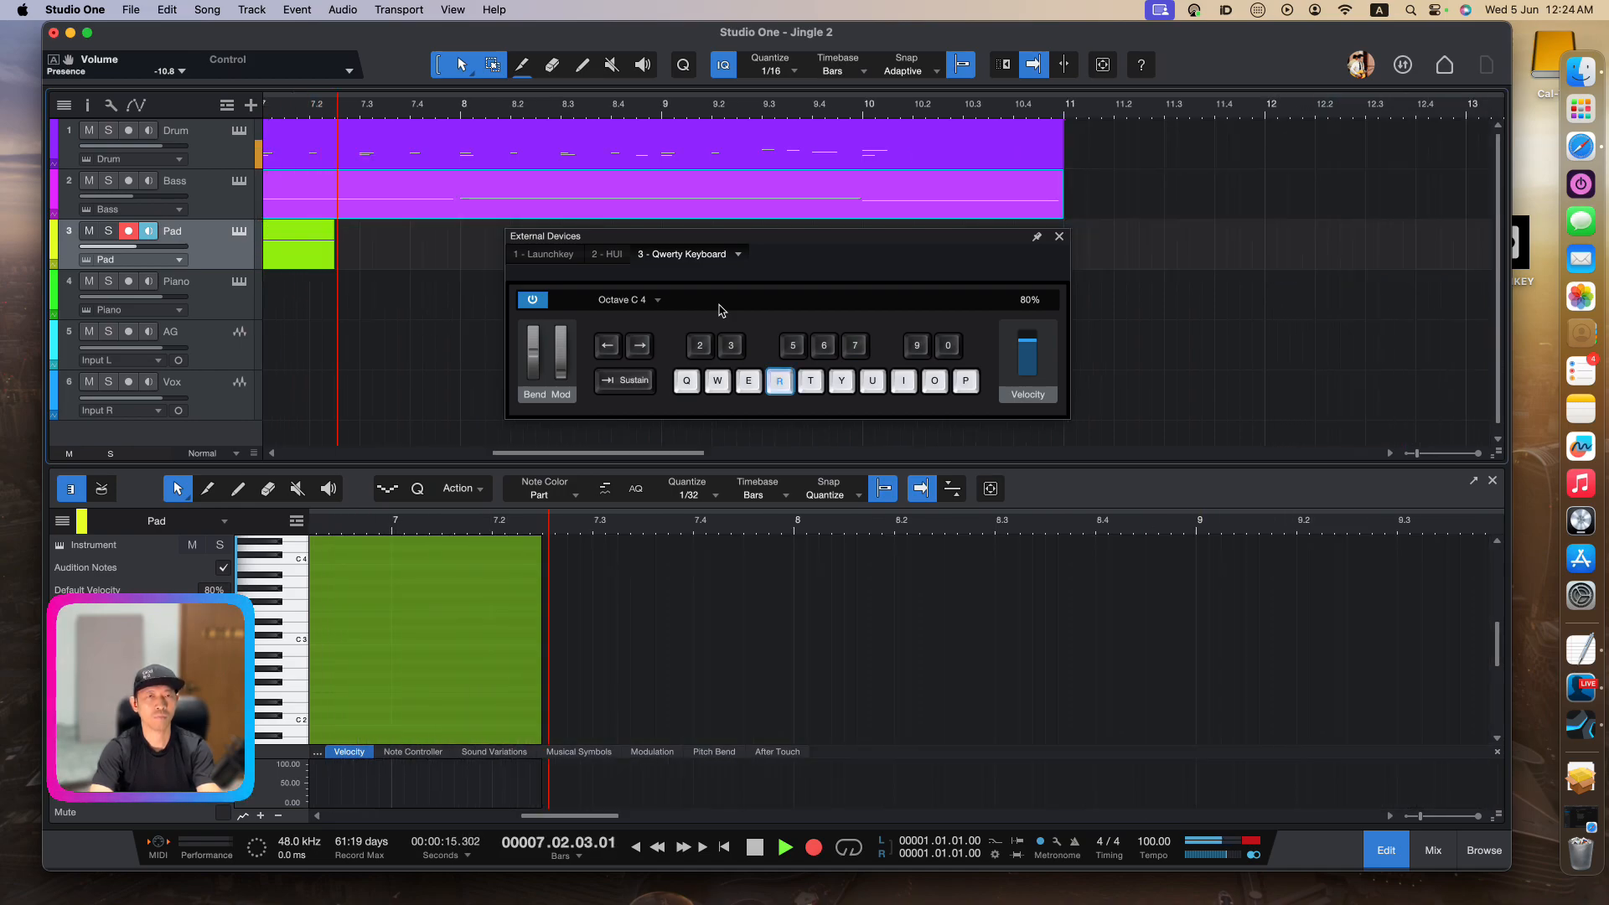
key("t")
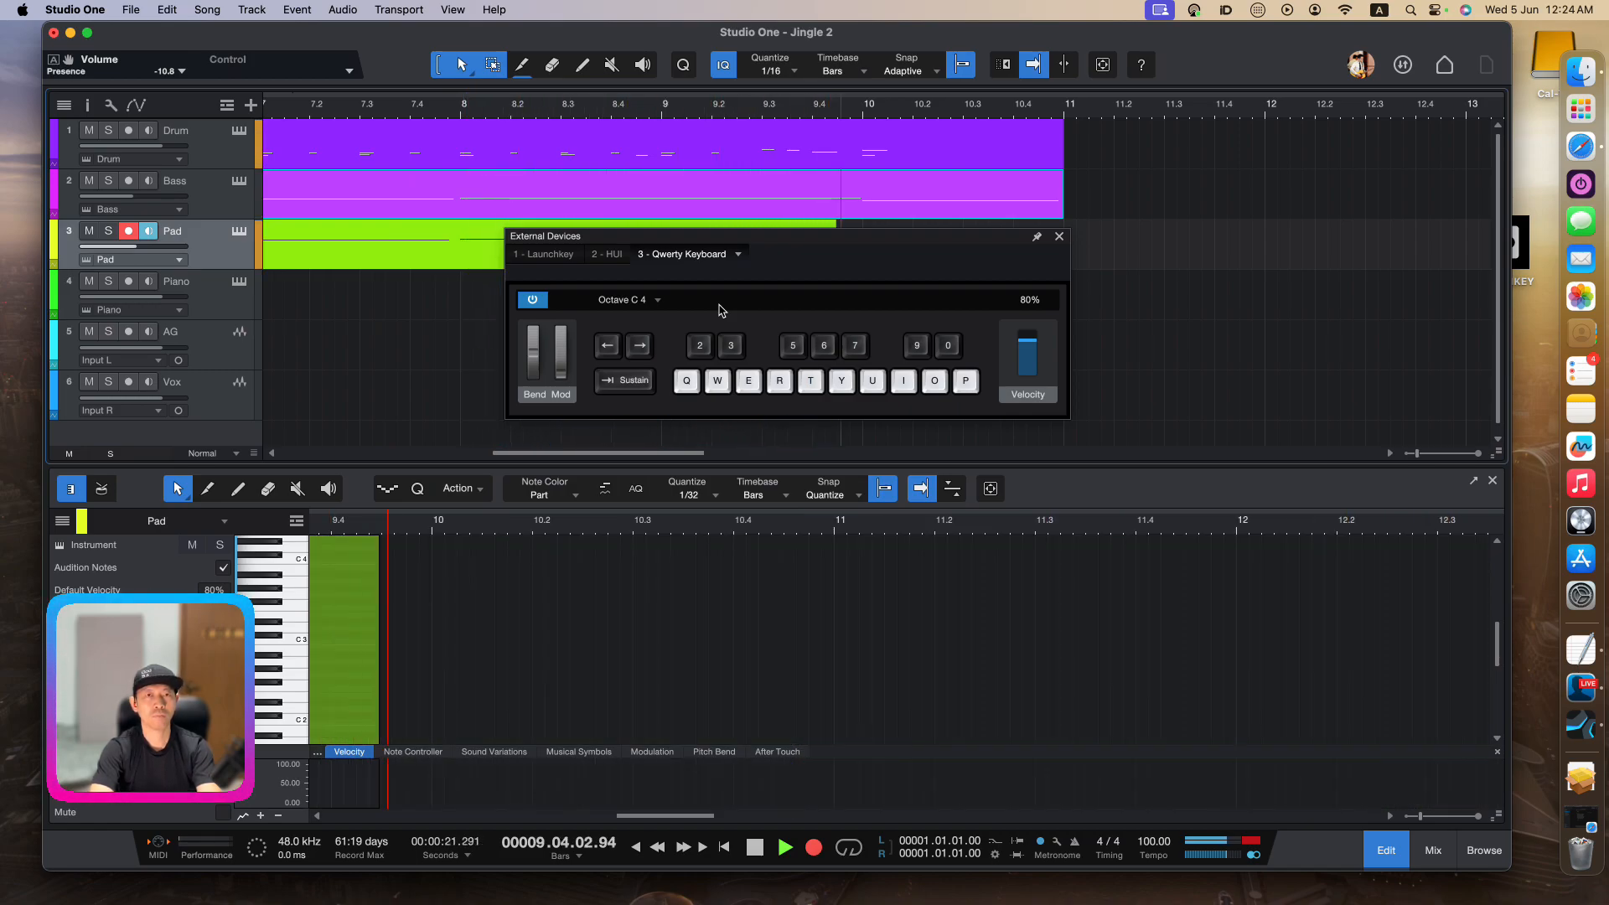
key("q")
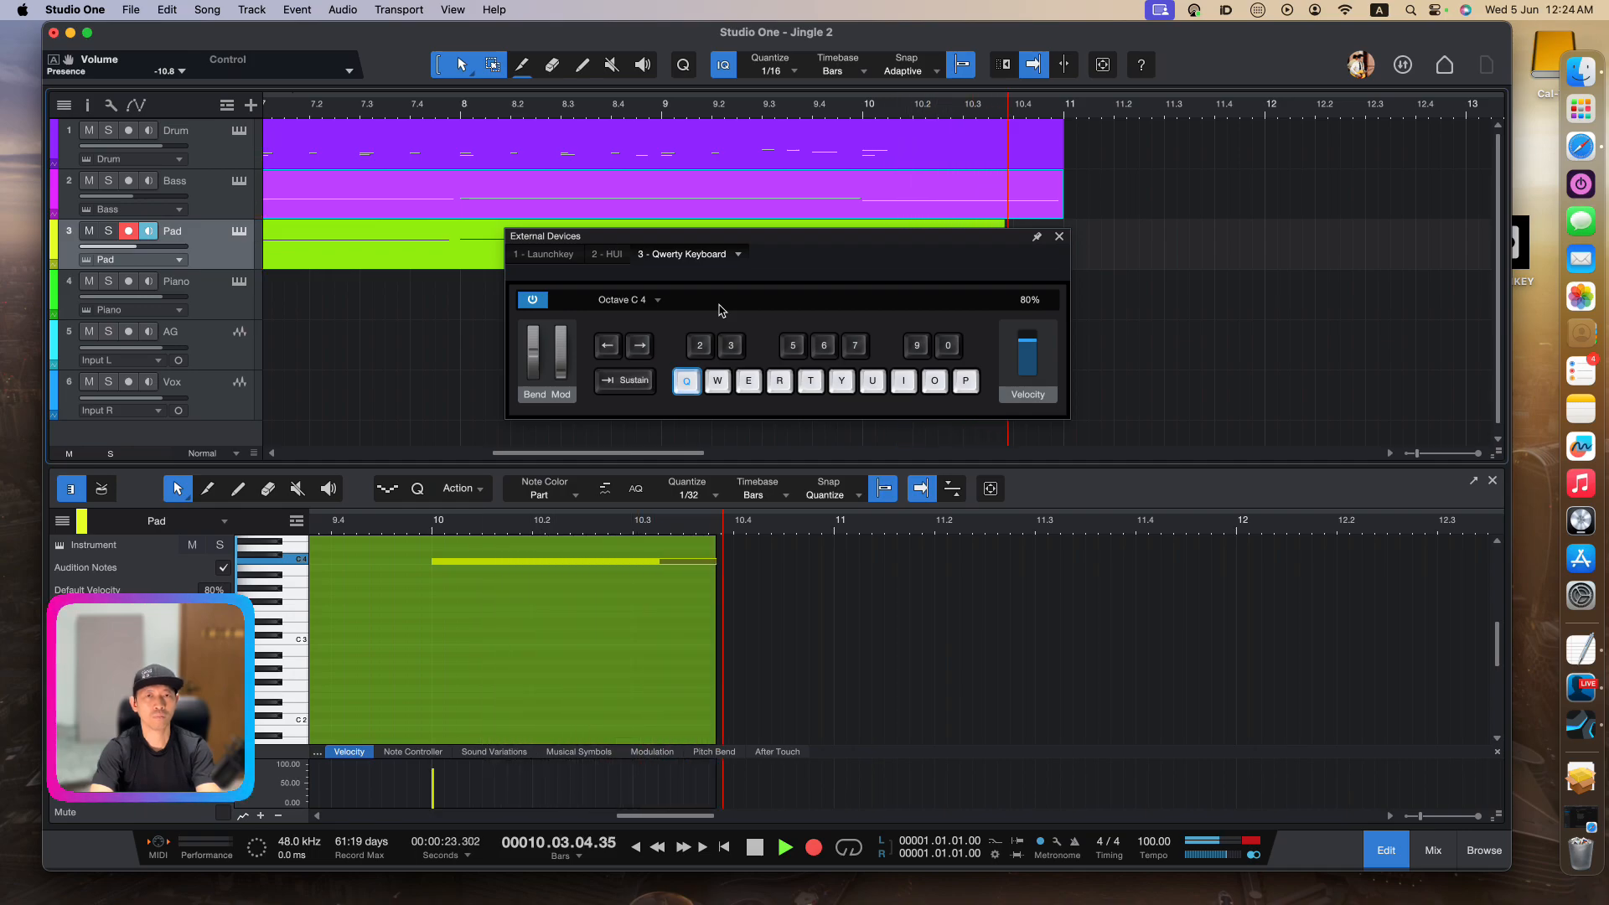
key("space")
Show the recorded pad part for editing, move the A4 note to start at bar 4, and extend the preceding C4 note toward it
key("Up")
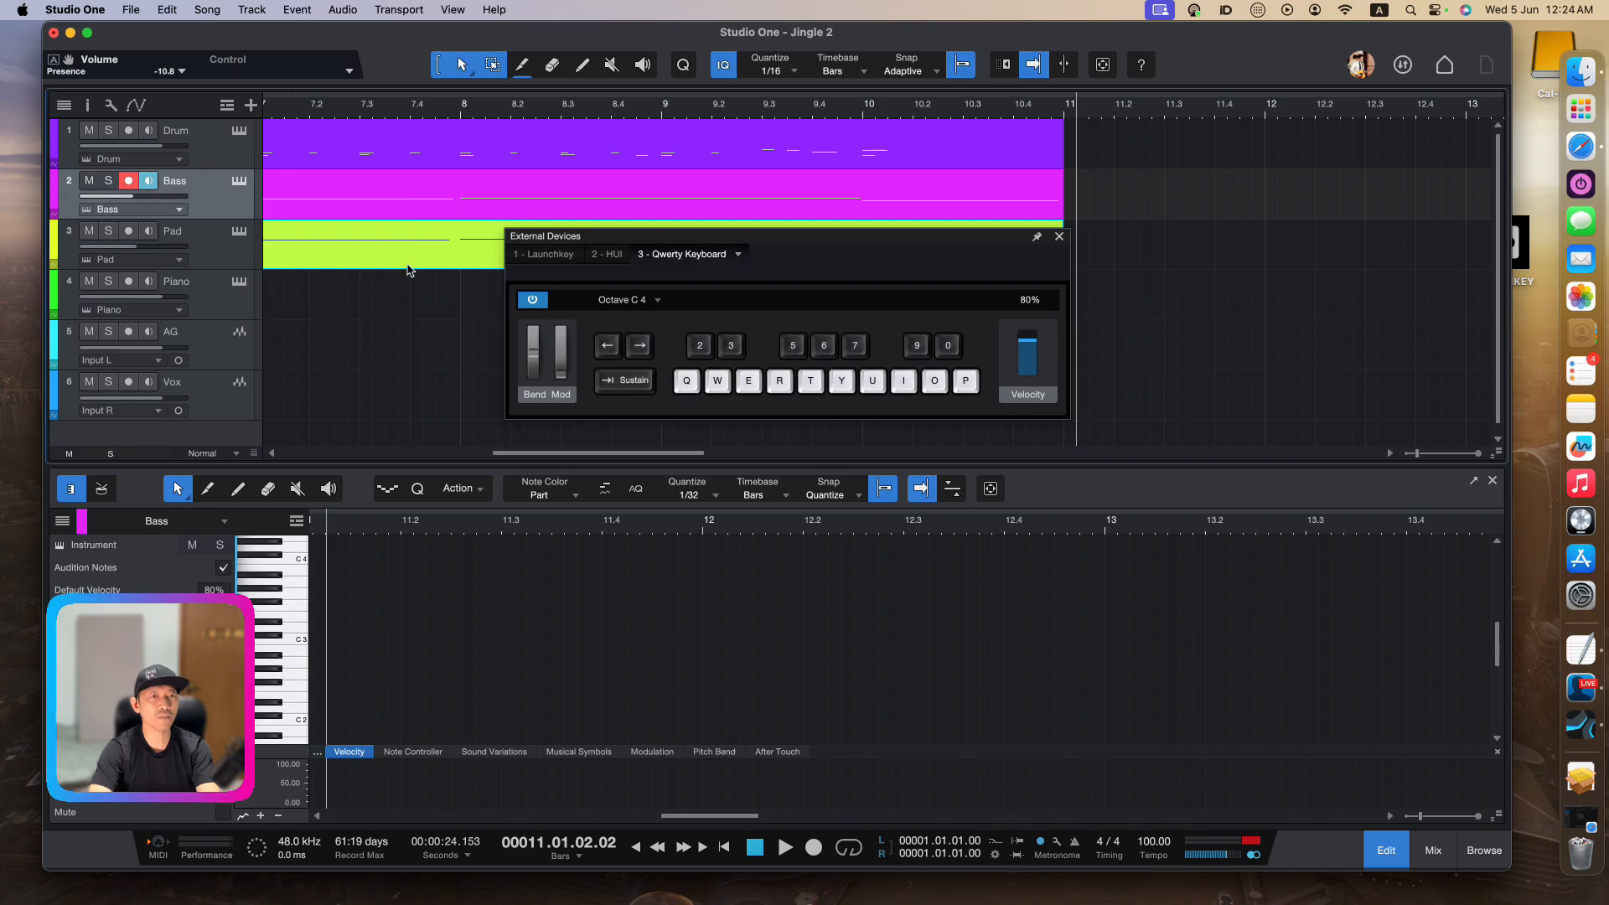
key("Down")
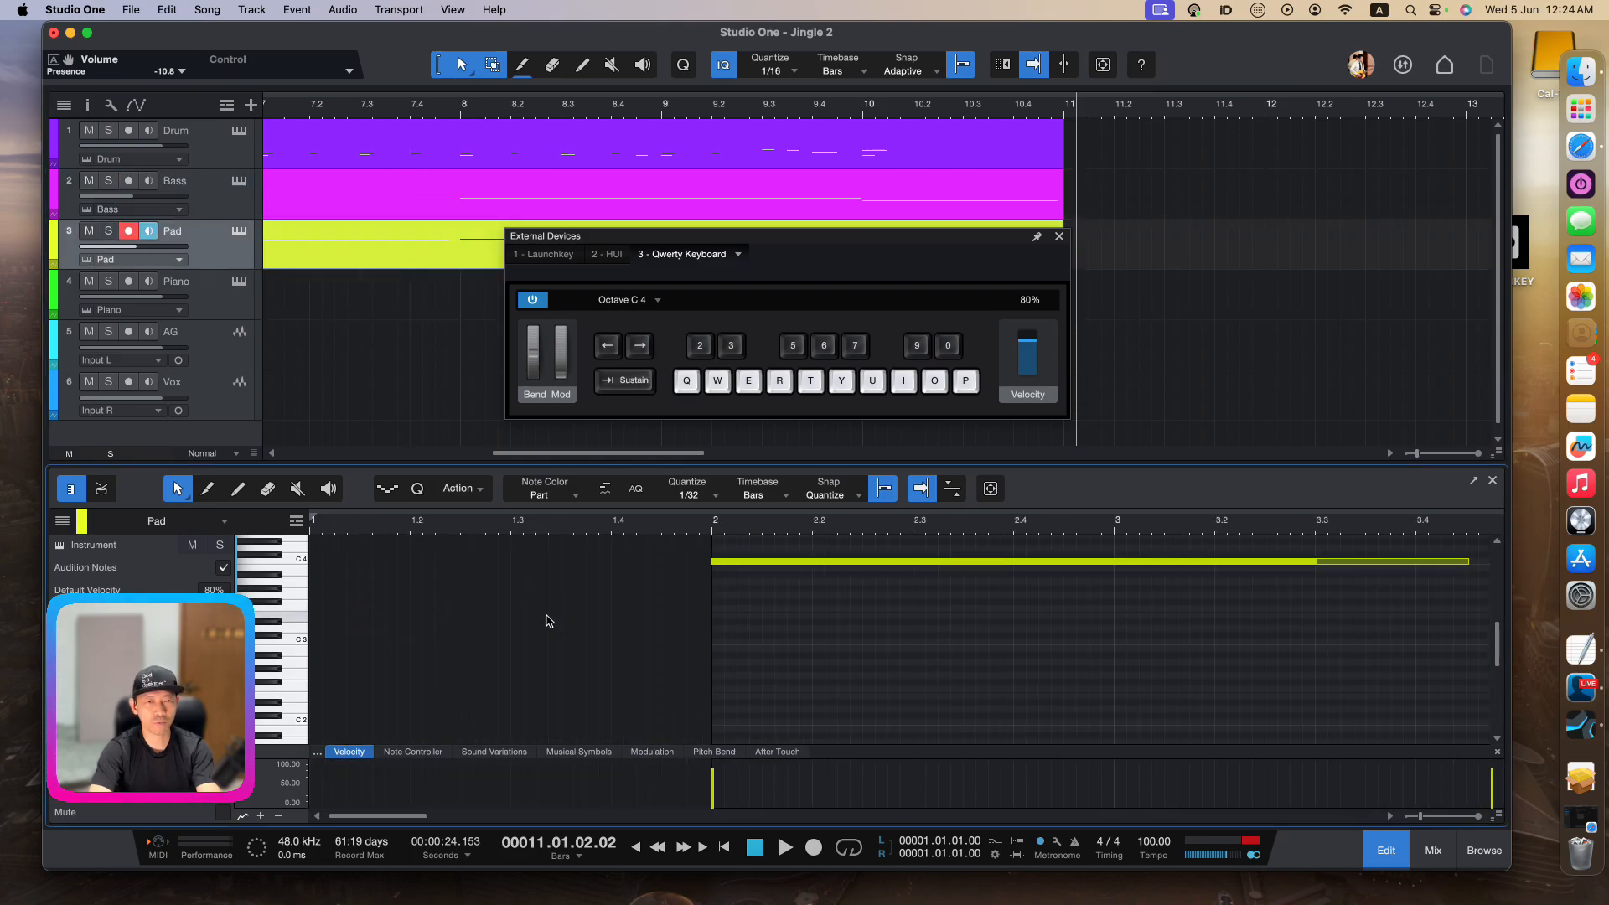
scroll(687, 614, "right", 5)
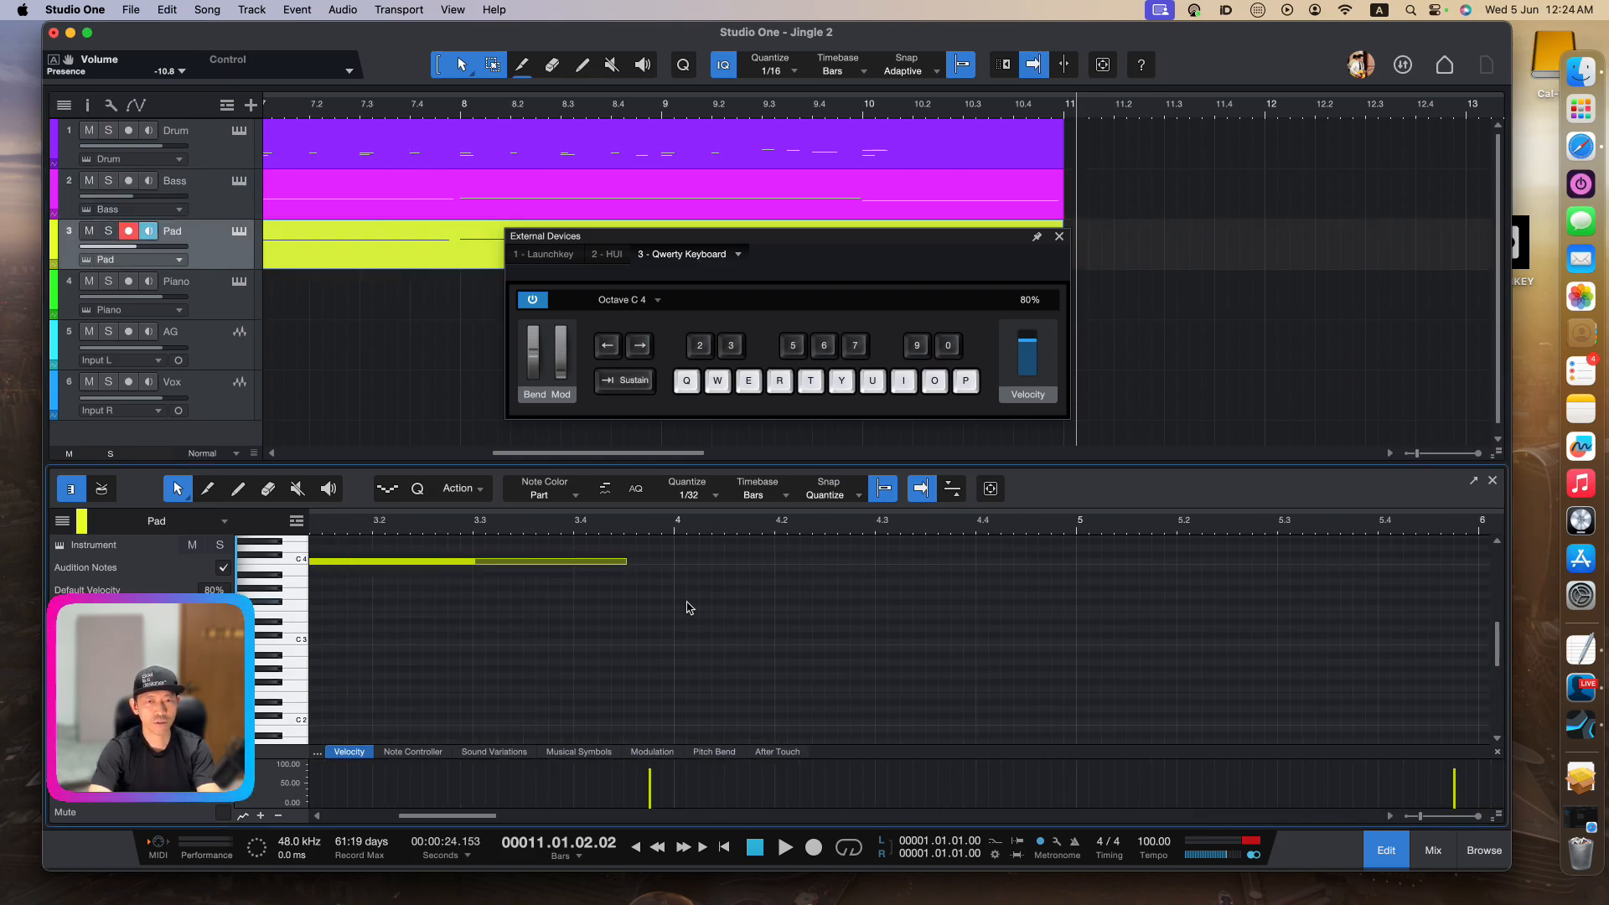
scroll(702, 614, "up", 3)
mouse_move(666, 587)
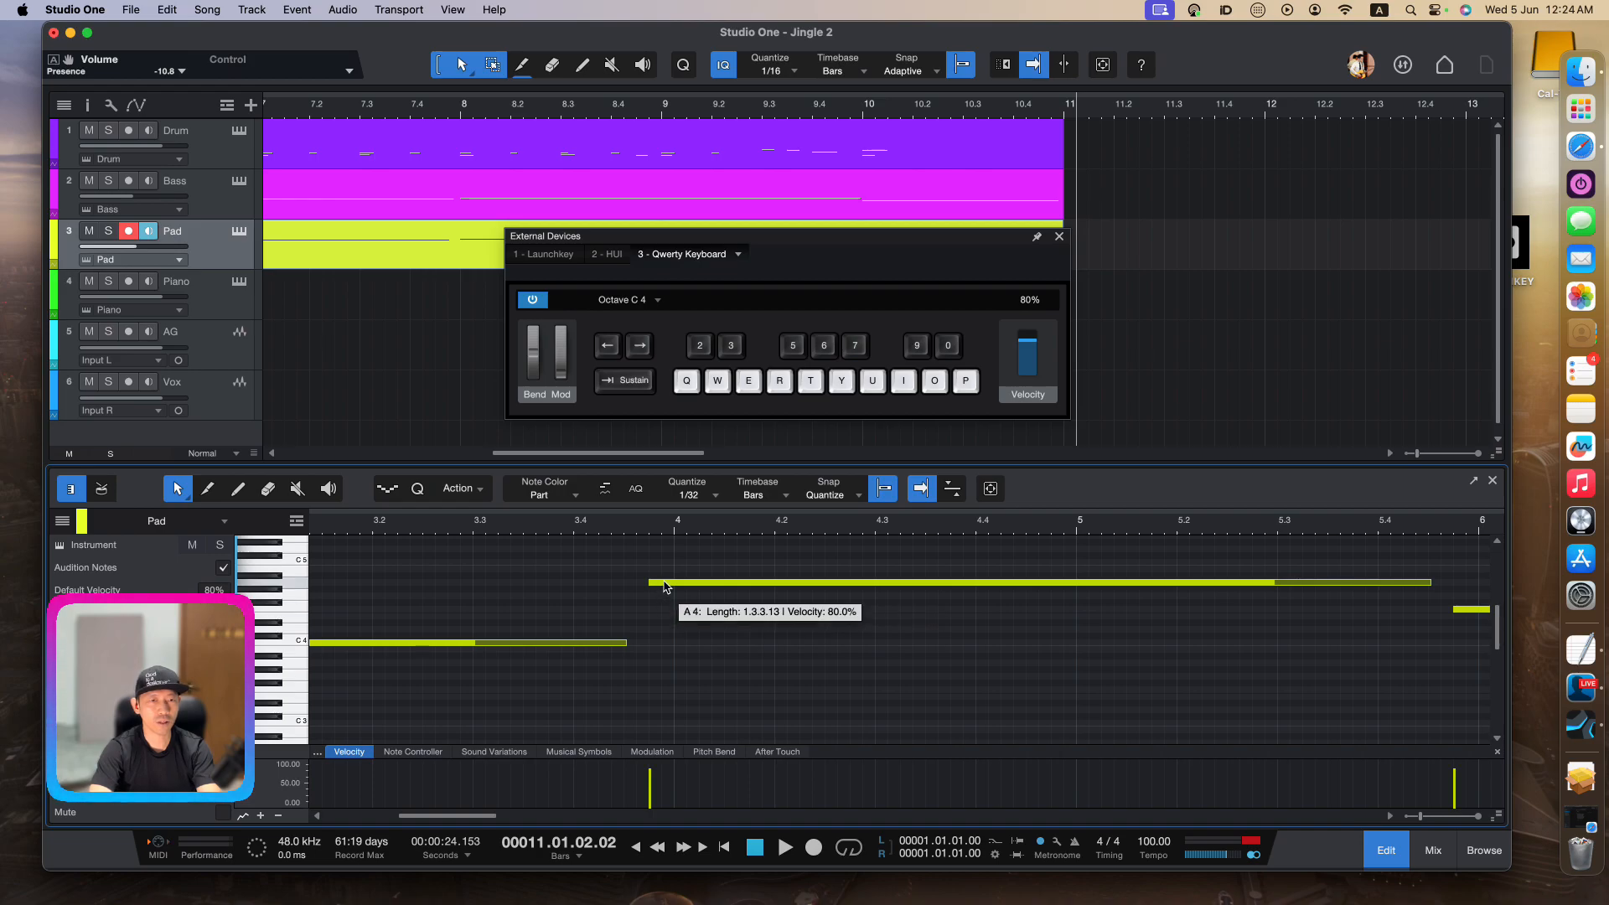
left_click_drag(669, 586, 689, 587)
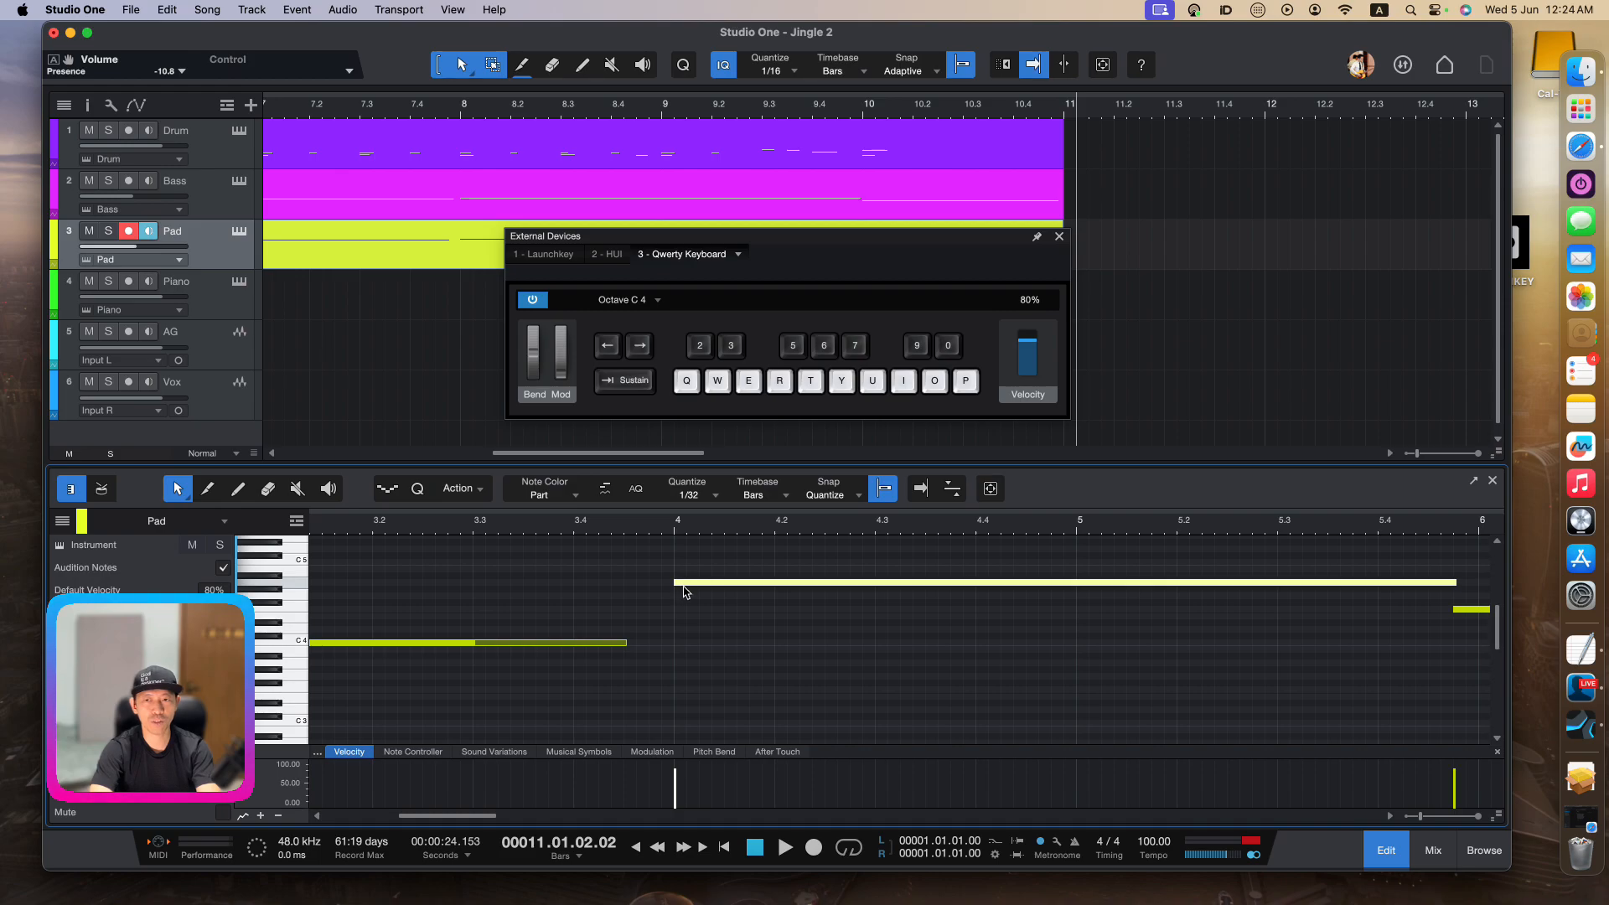
left_click_drag(630, 648, 662, 641)
Move the F4 pad note to start at bar 6, and trim the A4 and F4 notes to end just before bars 6 and 8
scroll(732, 620, "right", 3)
scroll(732, 621, "right", 10)
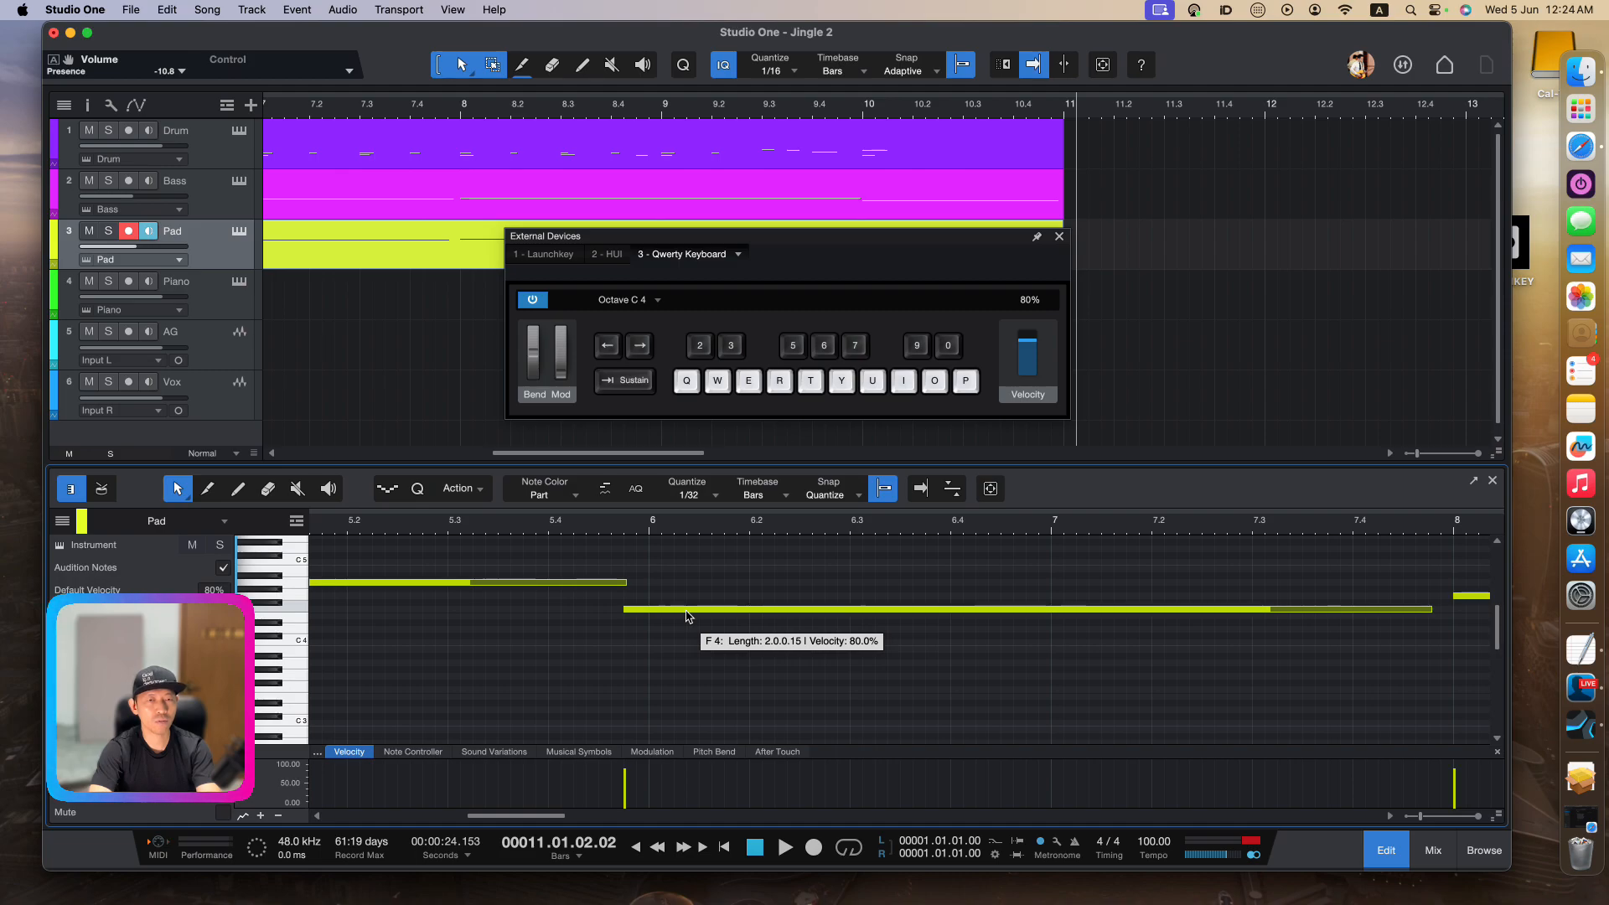
scroll(685, 618, "right", 6)
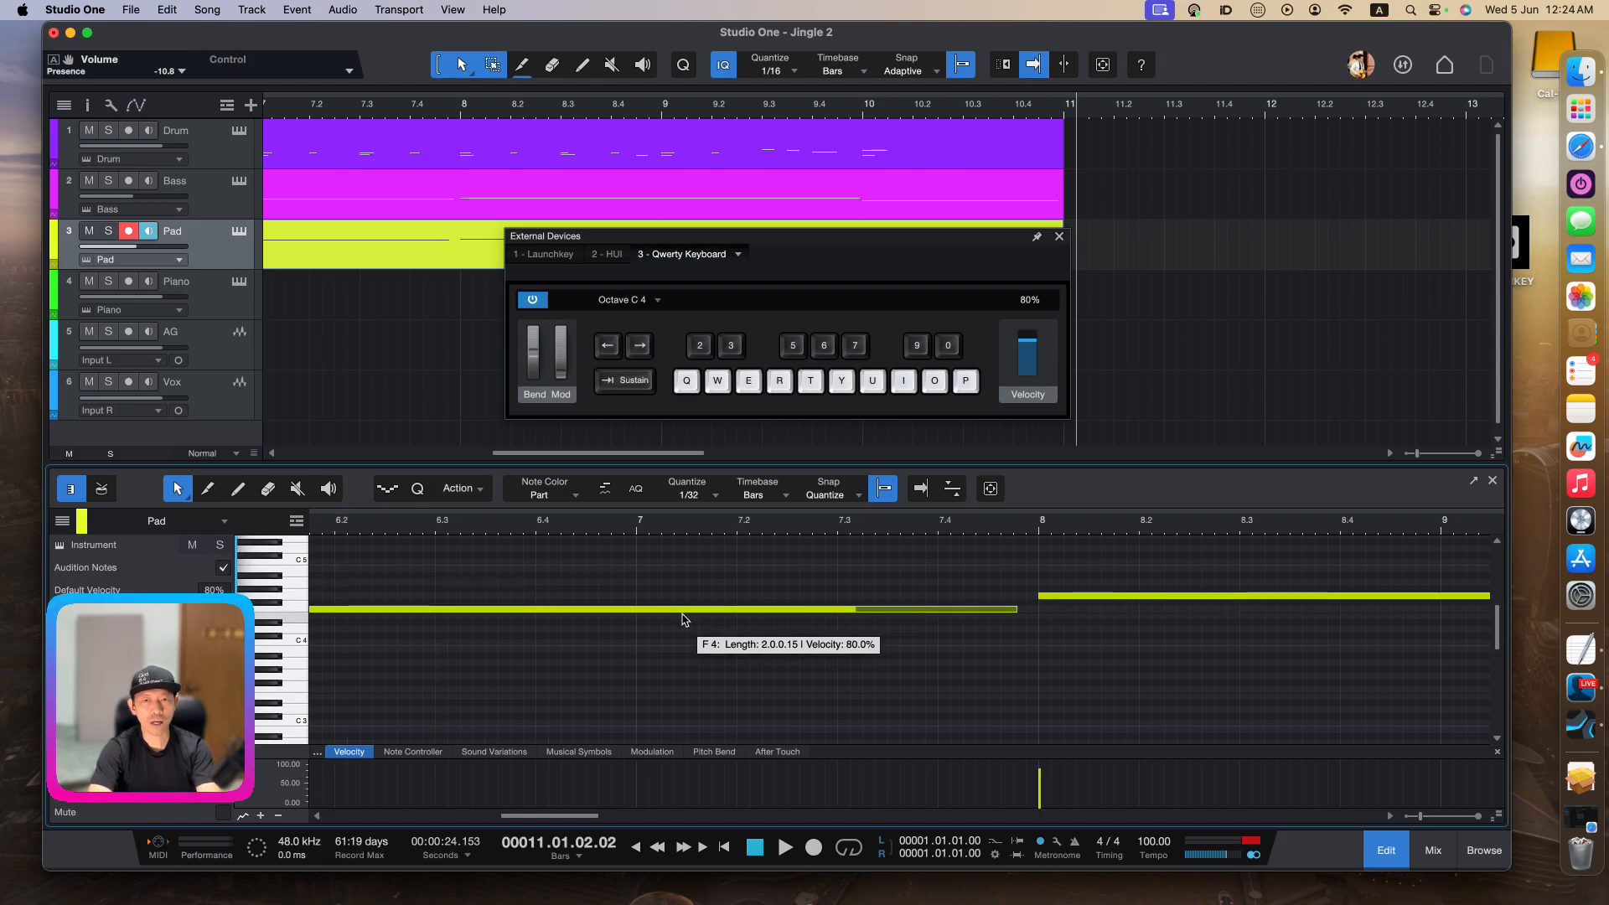
scroll(644, 621, "left", 6)
left_click_drag(707, 608, 731, 614)
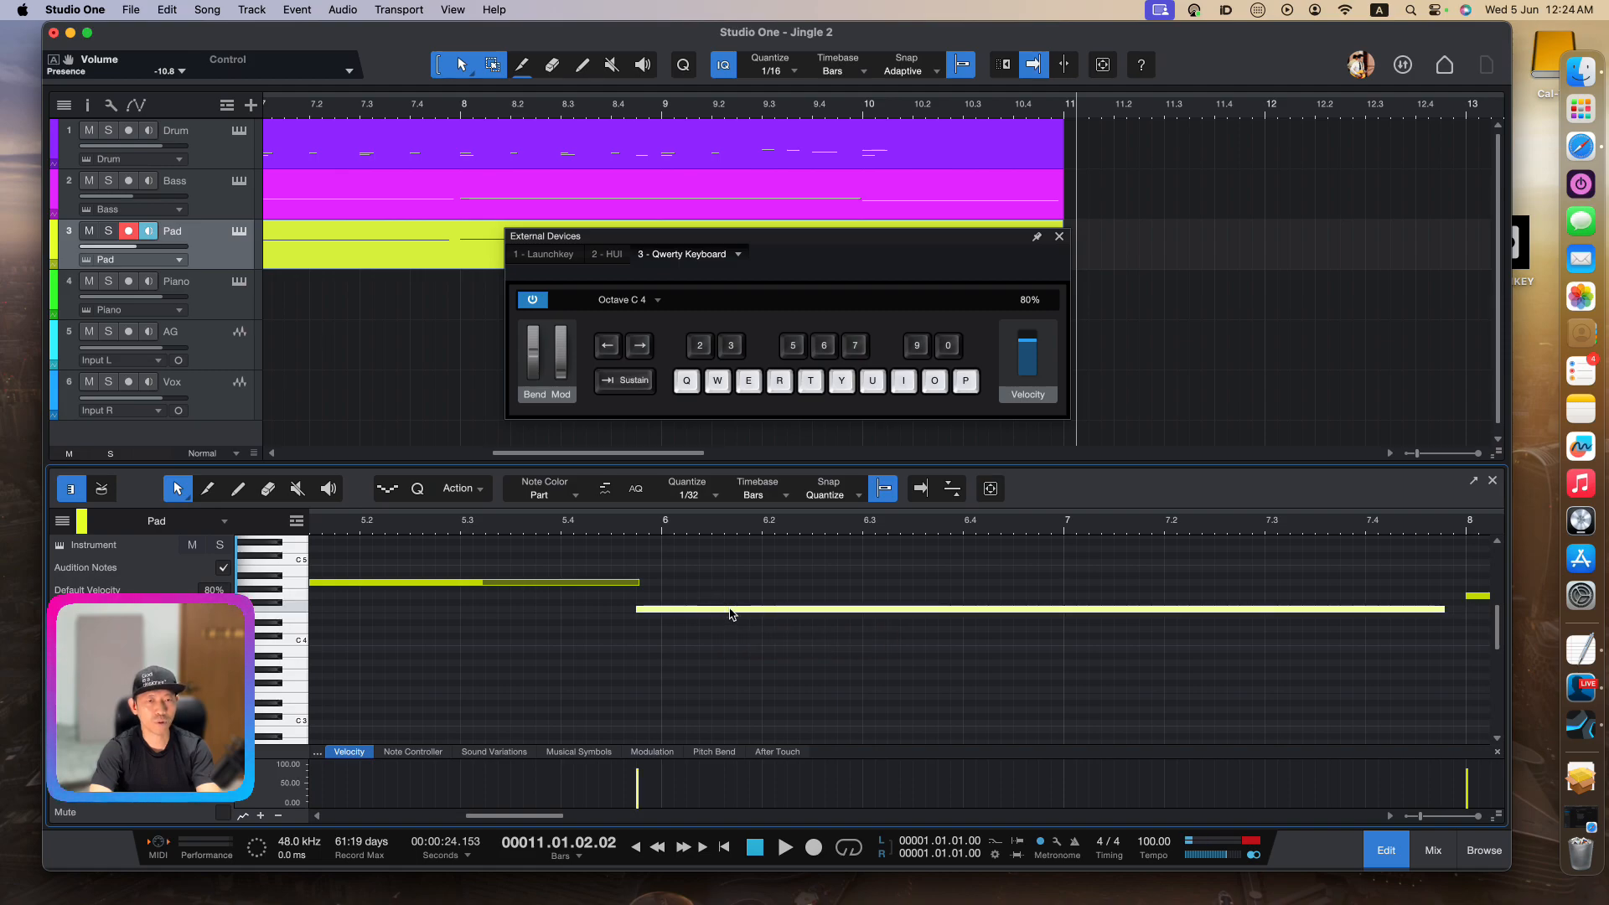
left_click(667, 609)
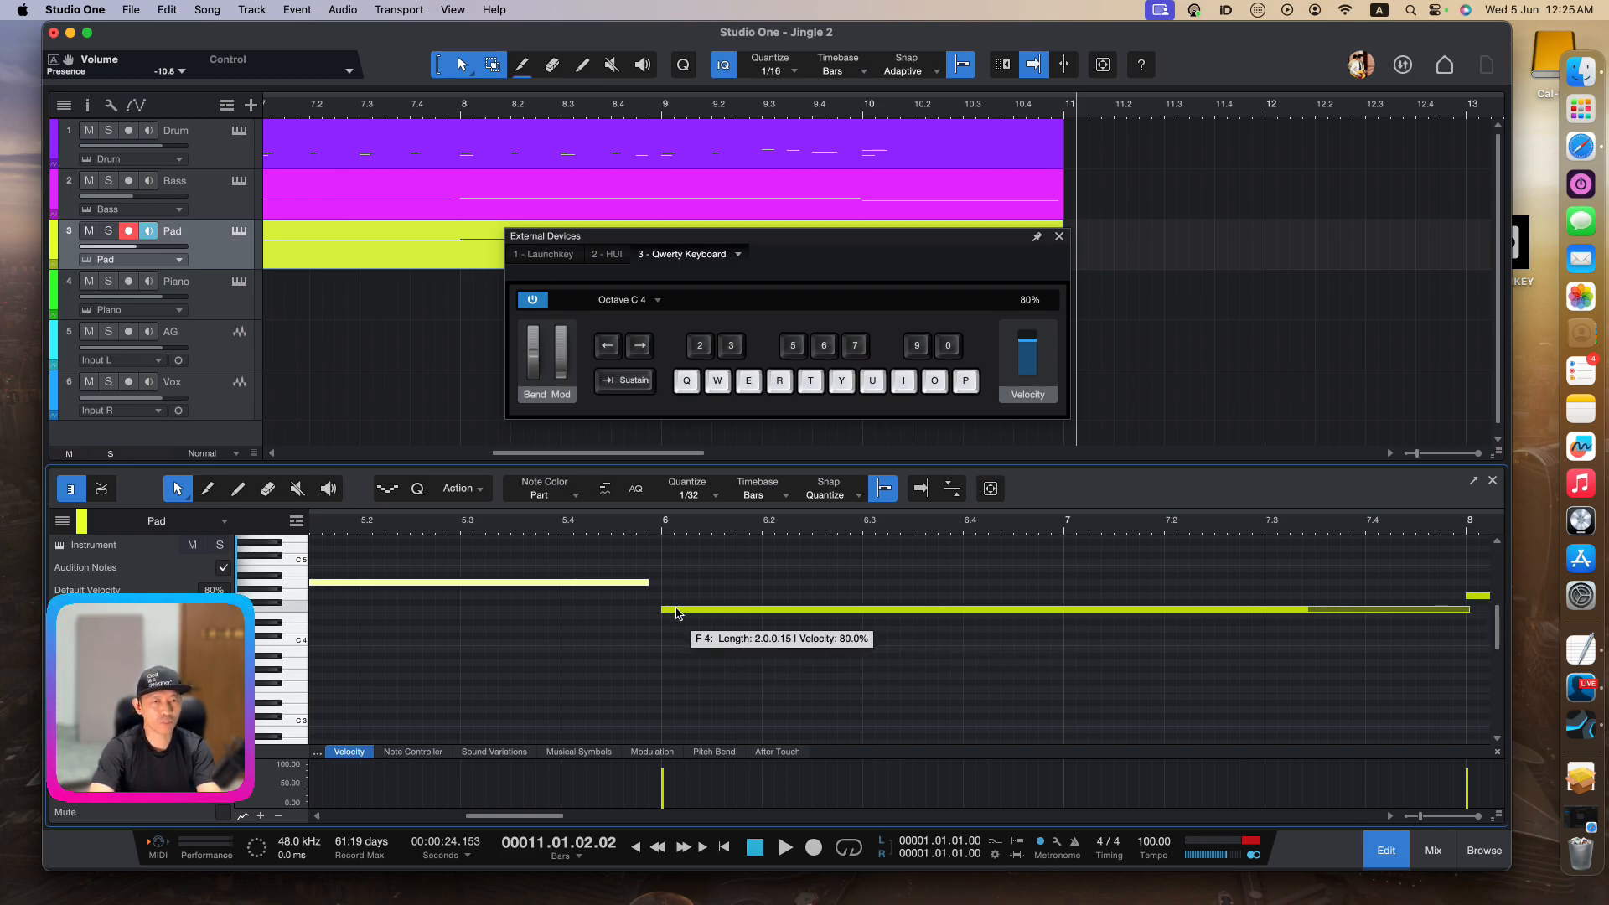
scroll(759, 639, "right", 5)
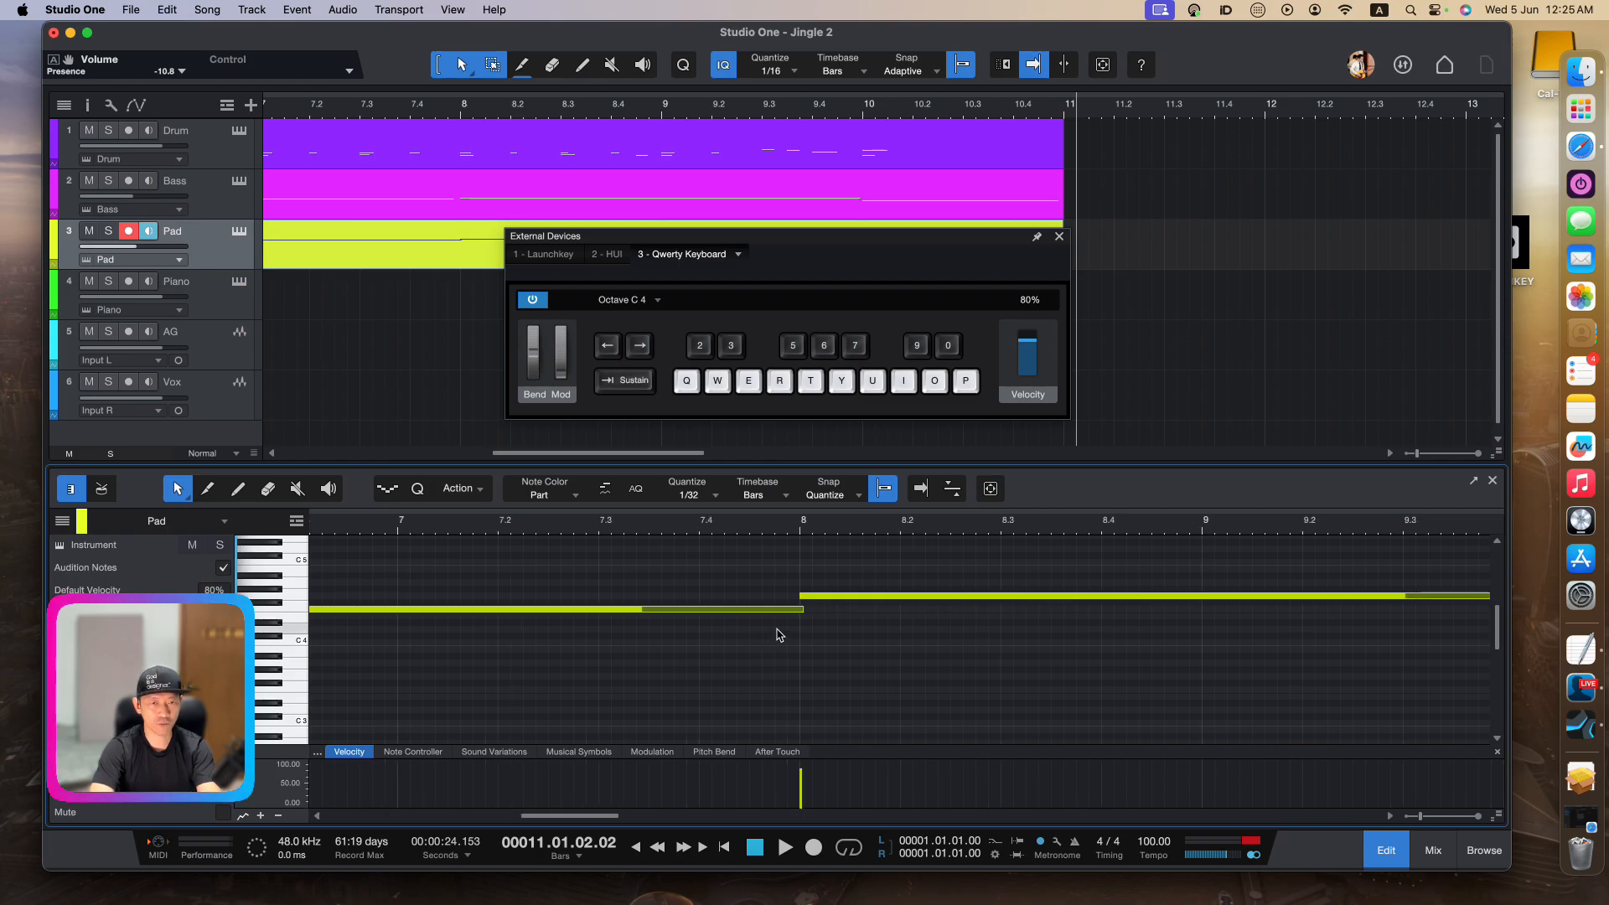
left_click_drag(801, 611, 787, 611)
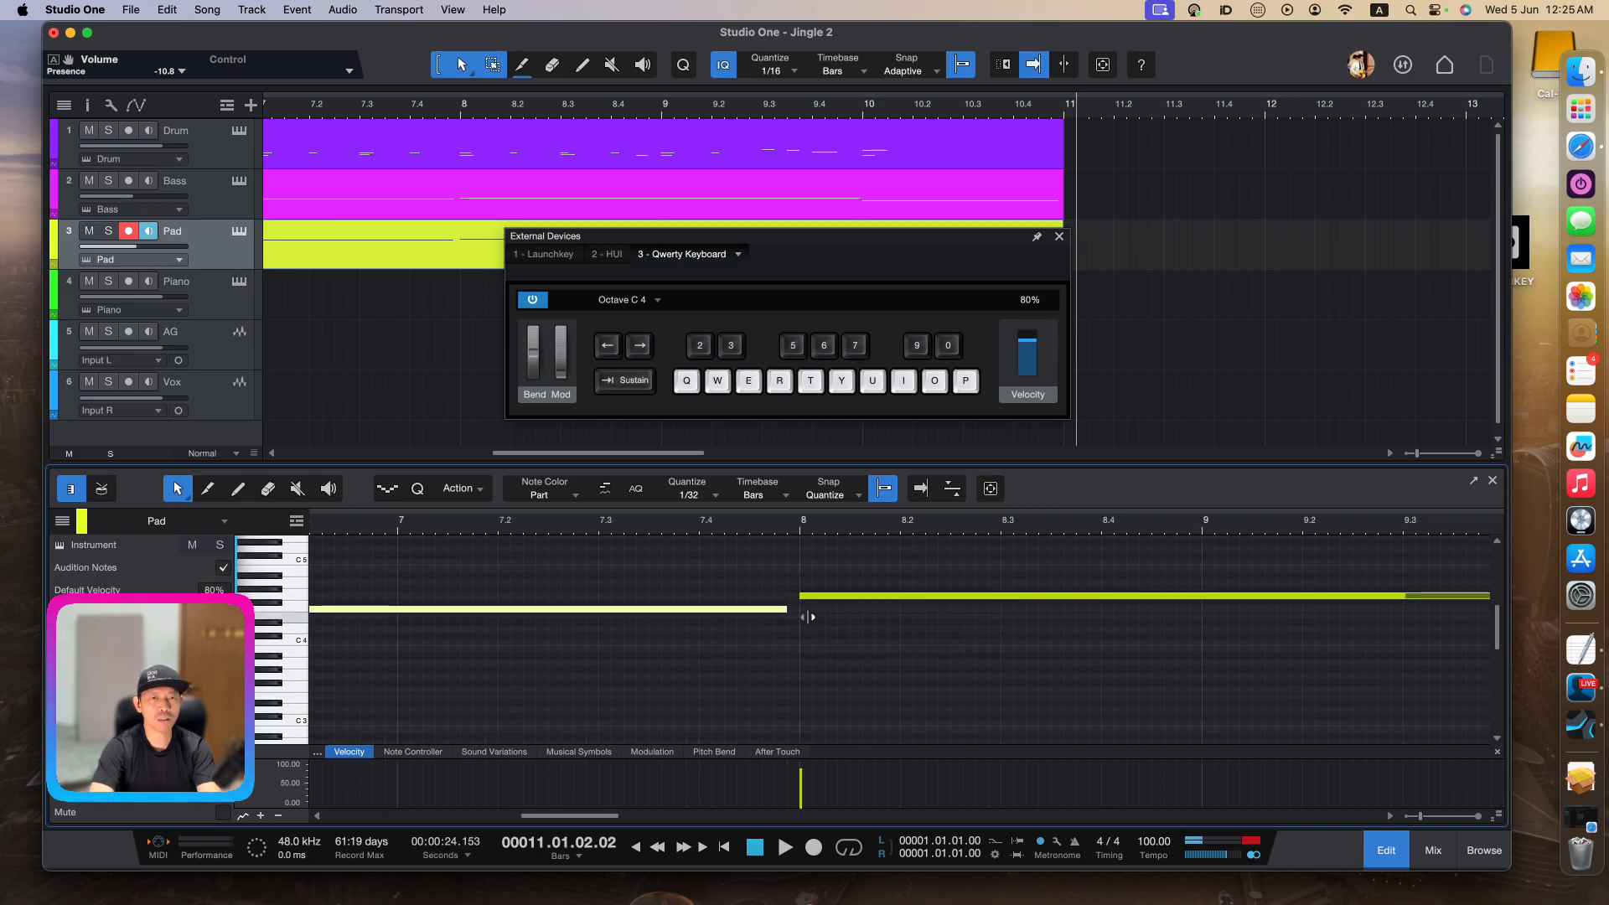
Extend the G4 pad note to end just before bar 10, and look over the pad notes from the beginning
scroll(809, 609, "right", 4)
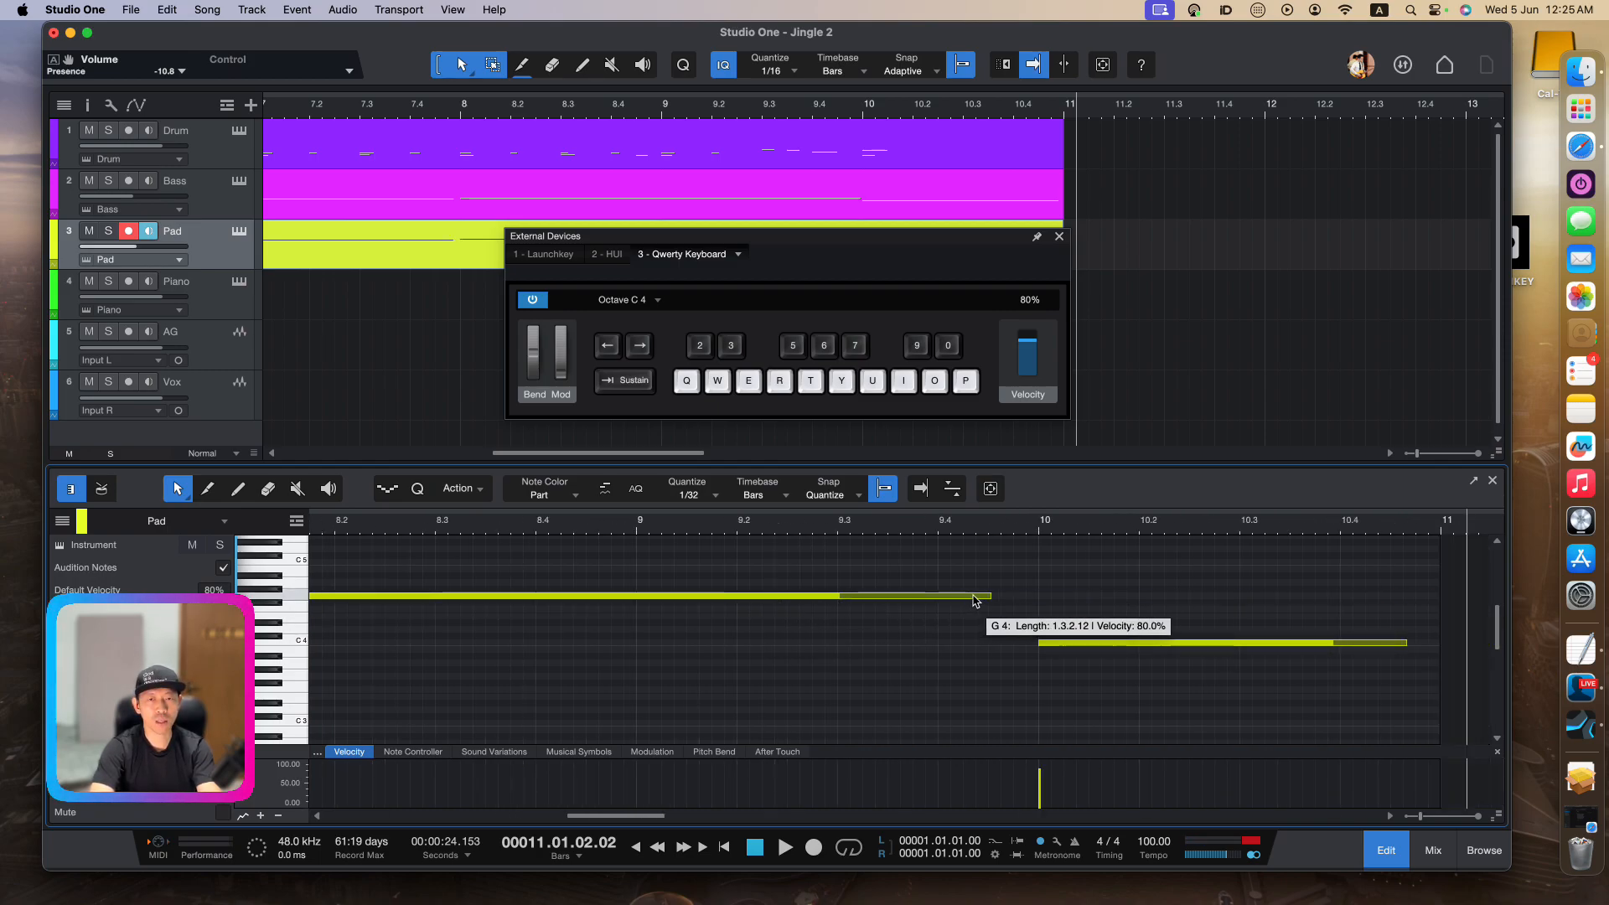
left_click_drag(989, 600, 1026, 600)
scroll(1030, 653, "right", 3)
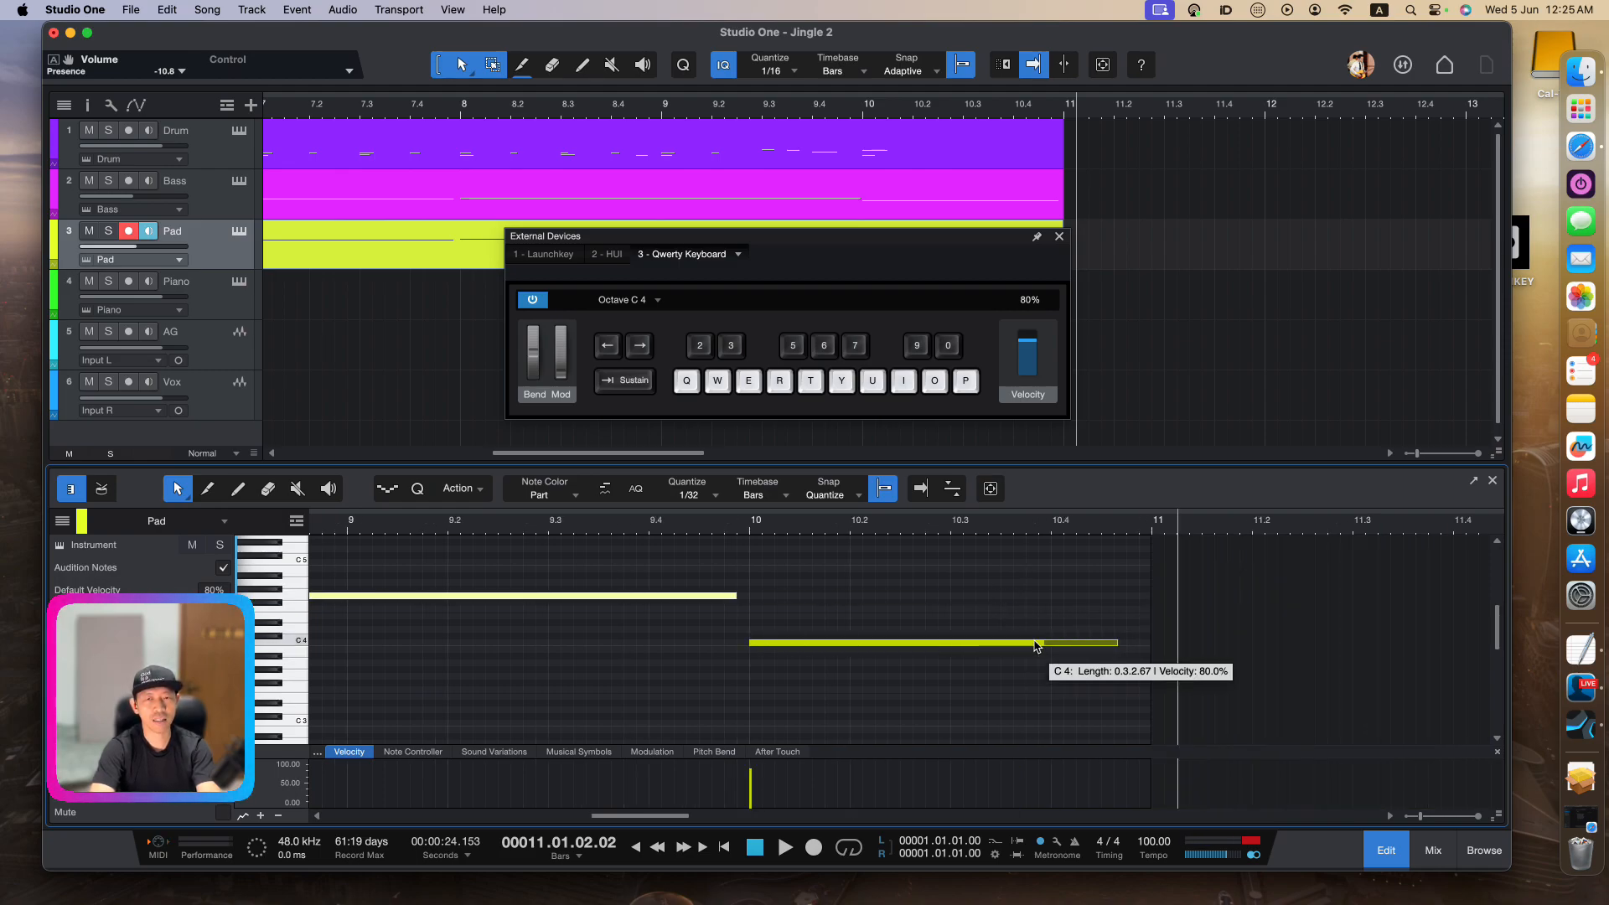
scroll(1030, 641, "left", 20)
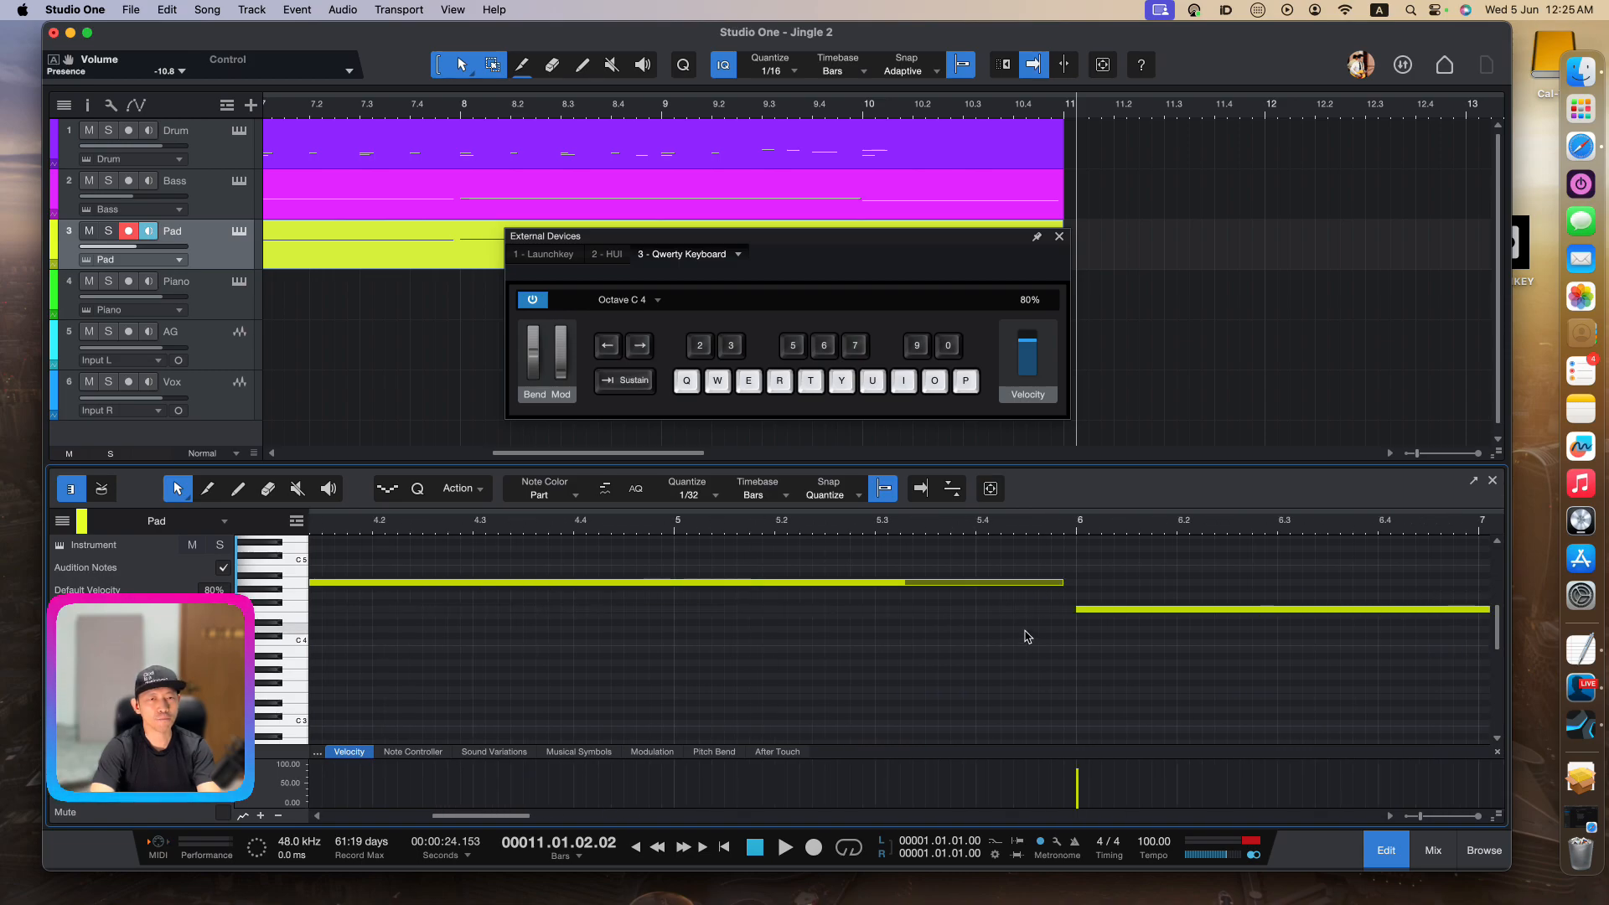
scroll(1022, 629, "left", 5)
scroll(1019, 627, "left", 4)
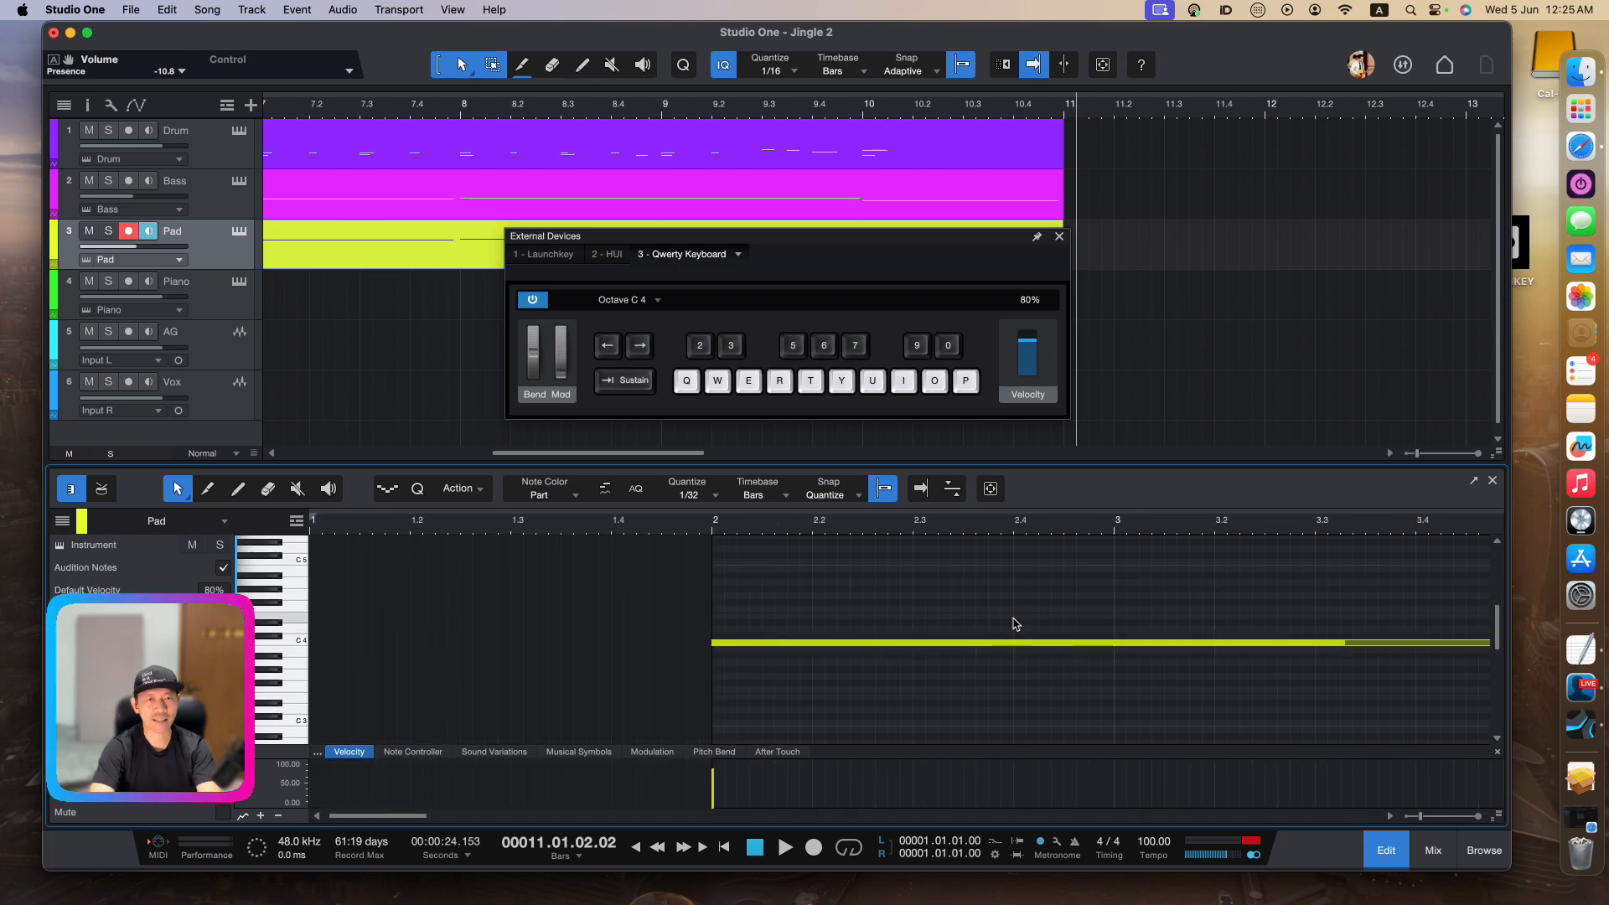
scroll(1014, 624, "right", 4)
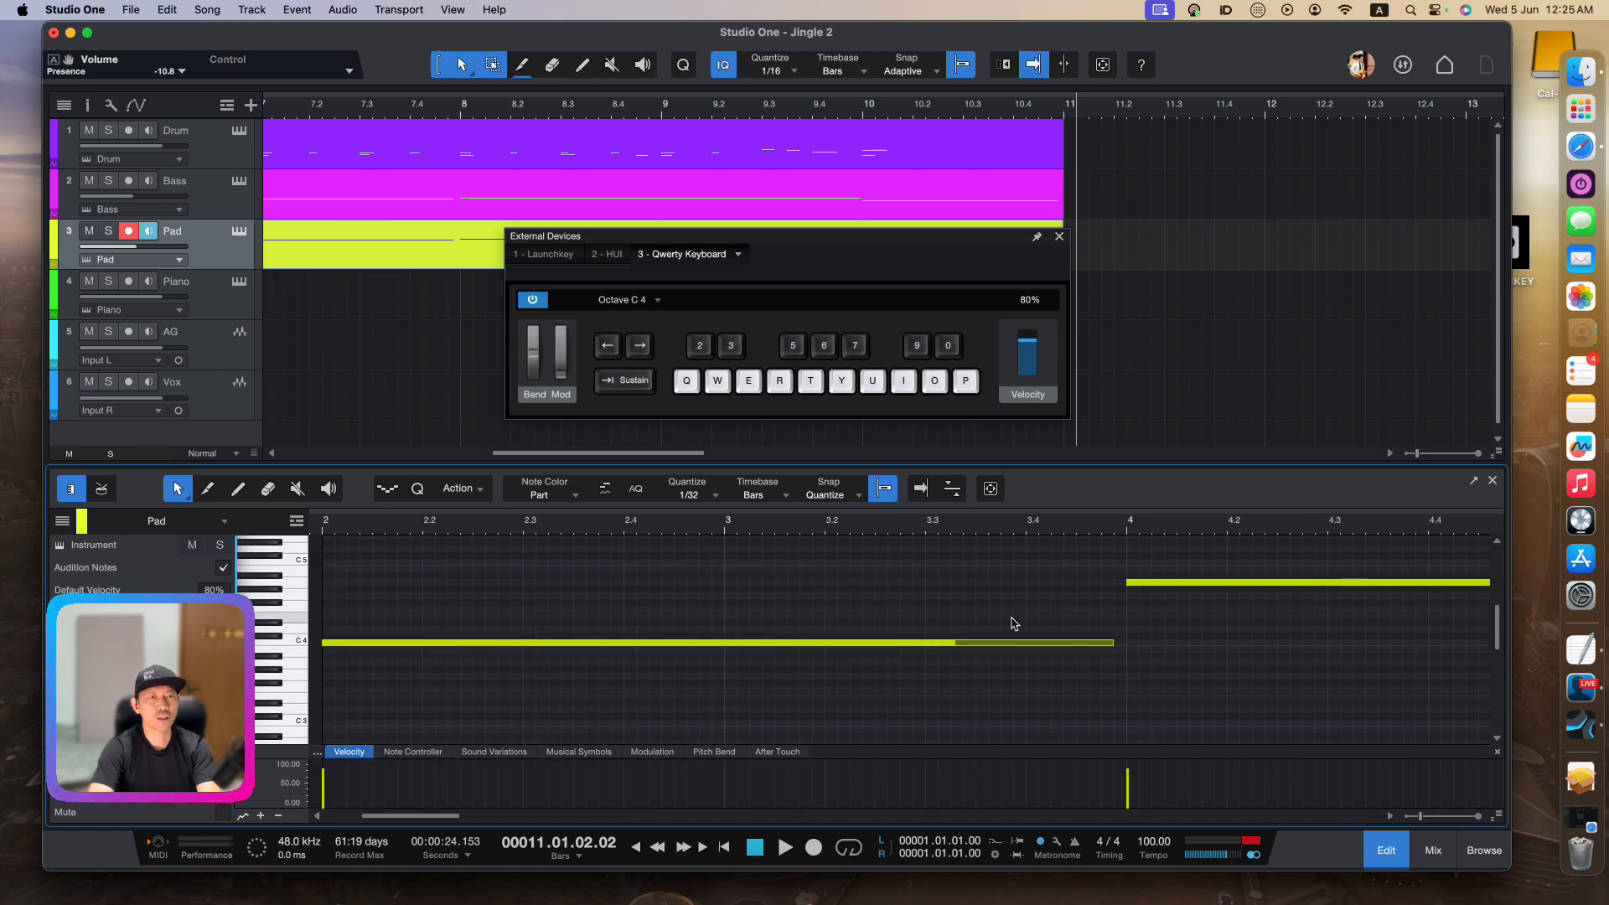
Enable the filter in the Pad track's Presence instrument, raising Res and setting Drive to 20.5% during playback
left_click(239, 232)
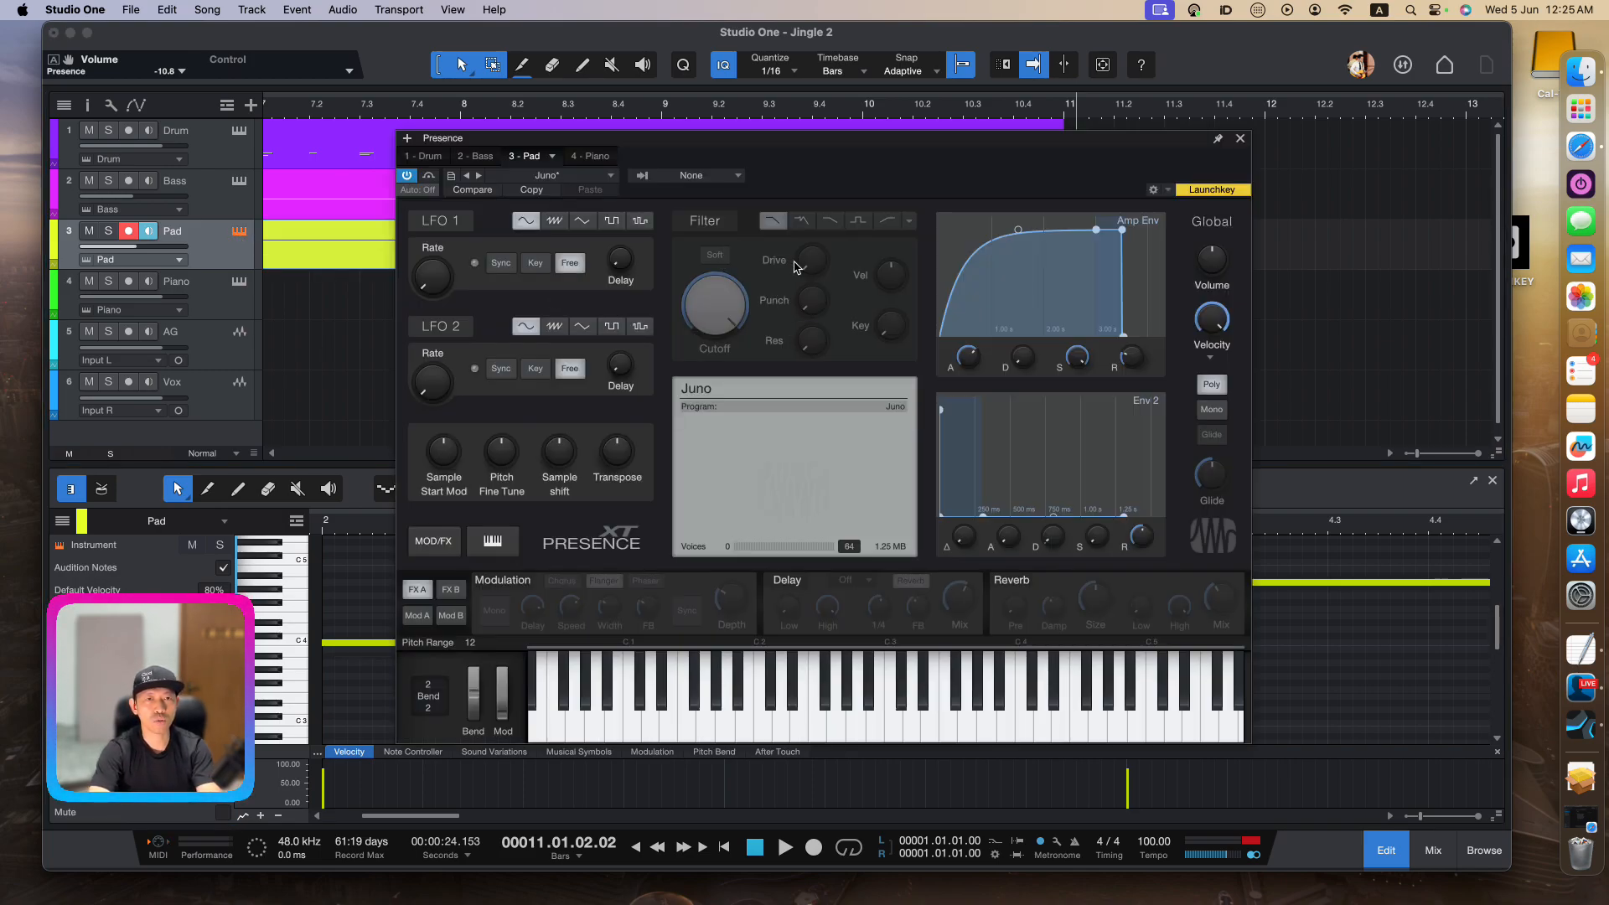
left_click(734, 225)
left_click_drag(805, 268, 805, 261)
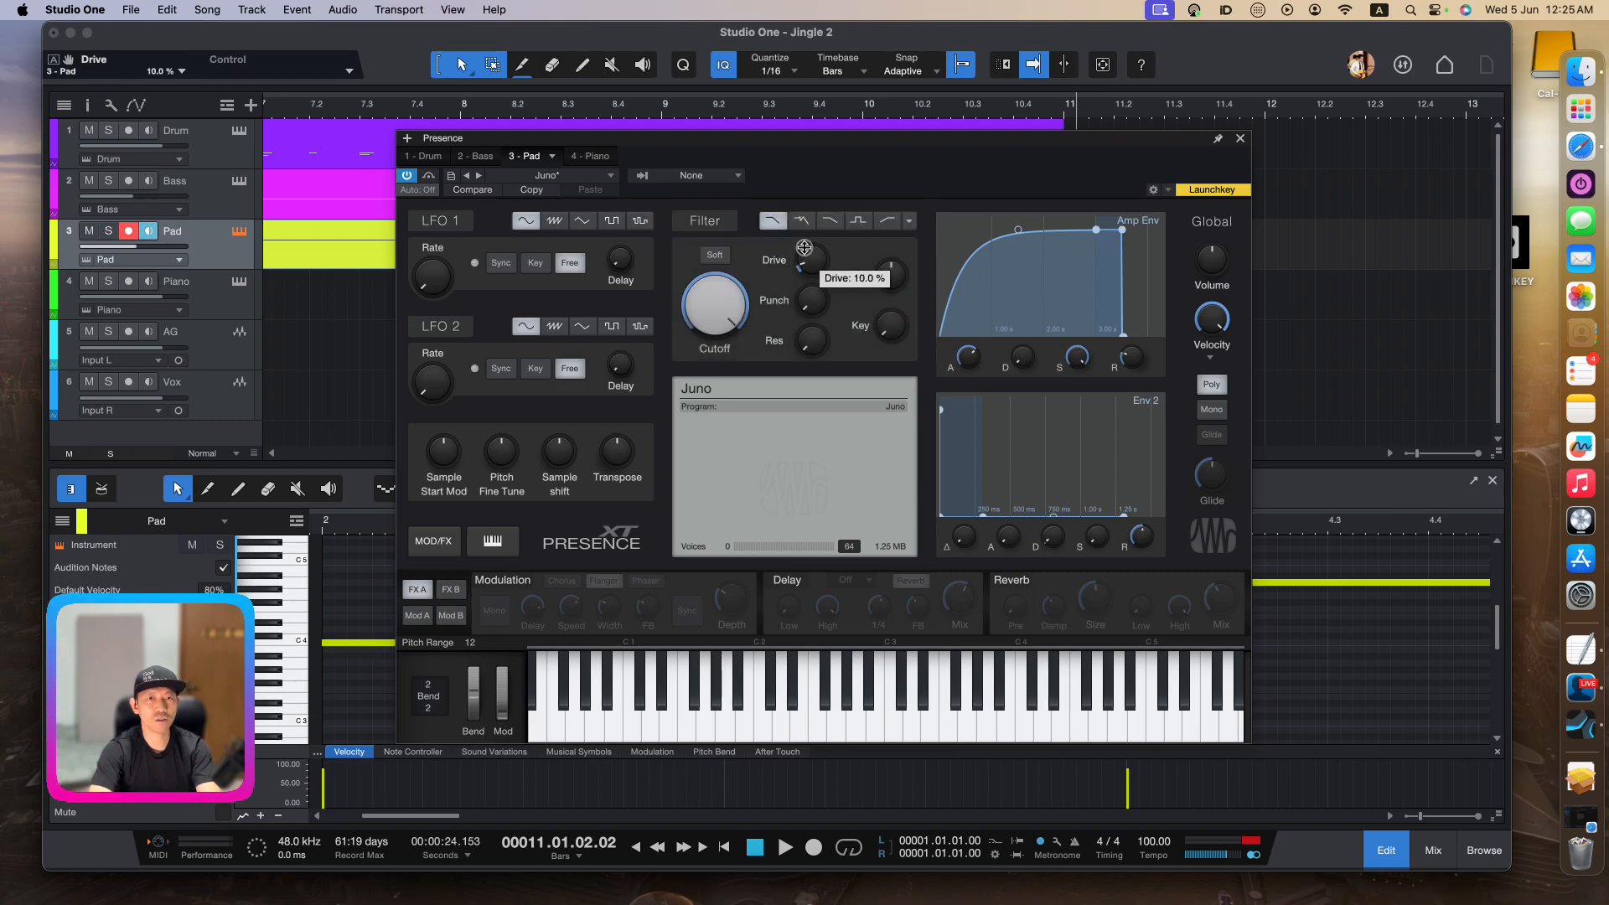
key("space")
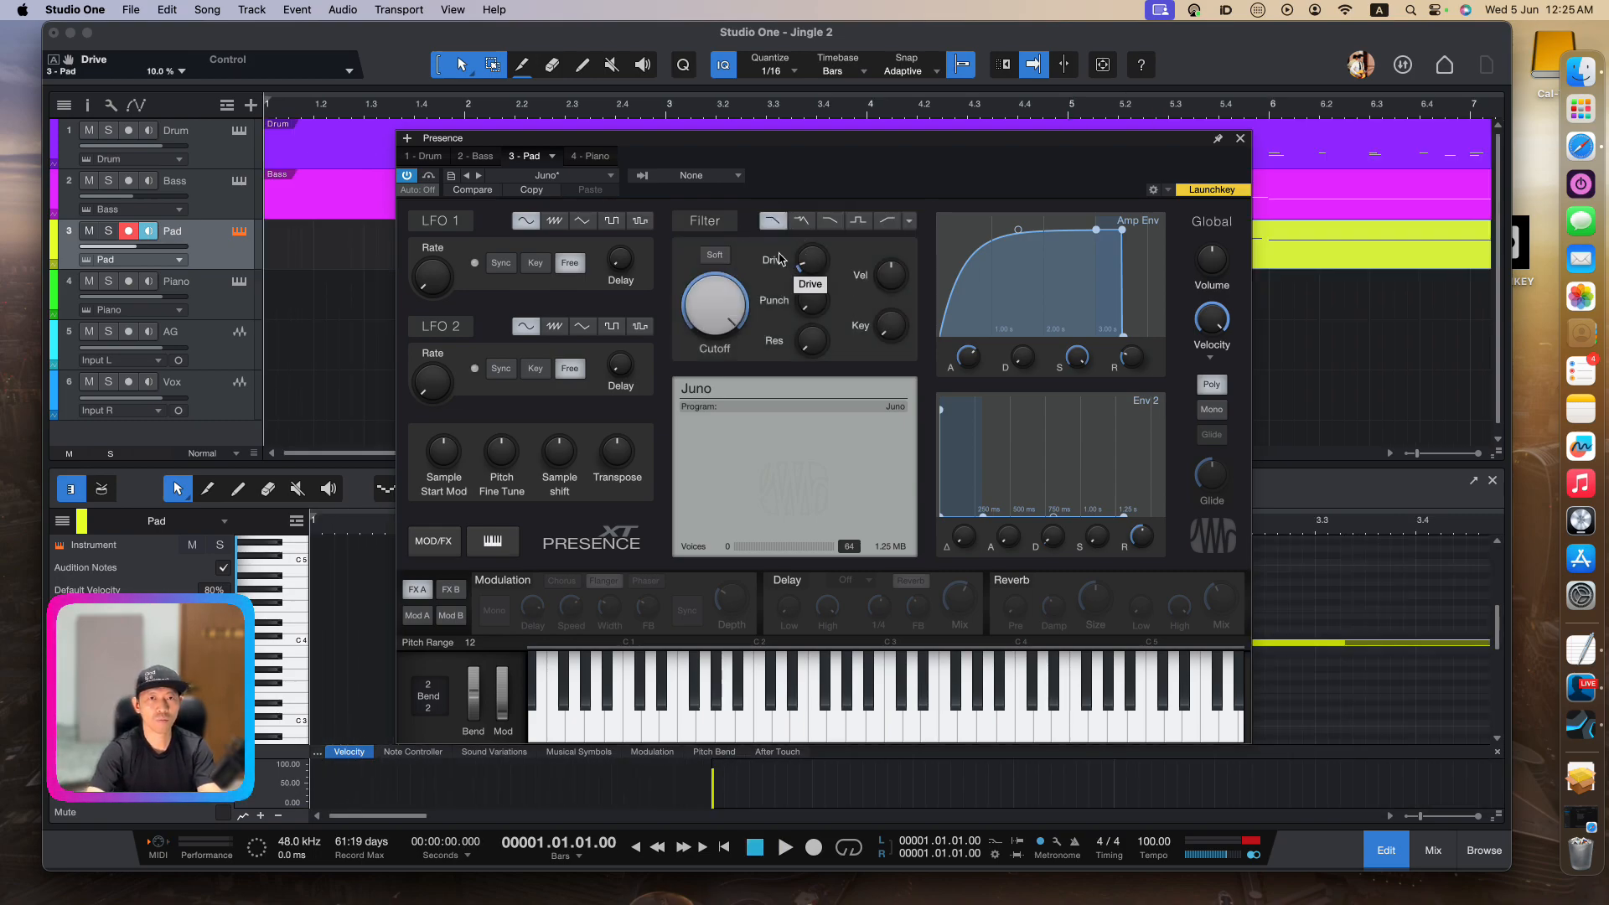
left_click_drag(806, 268, 807, 261)
key("space")
left_click_drag(811, 342, 916, 385)
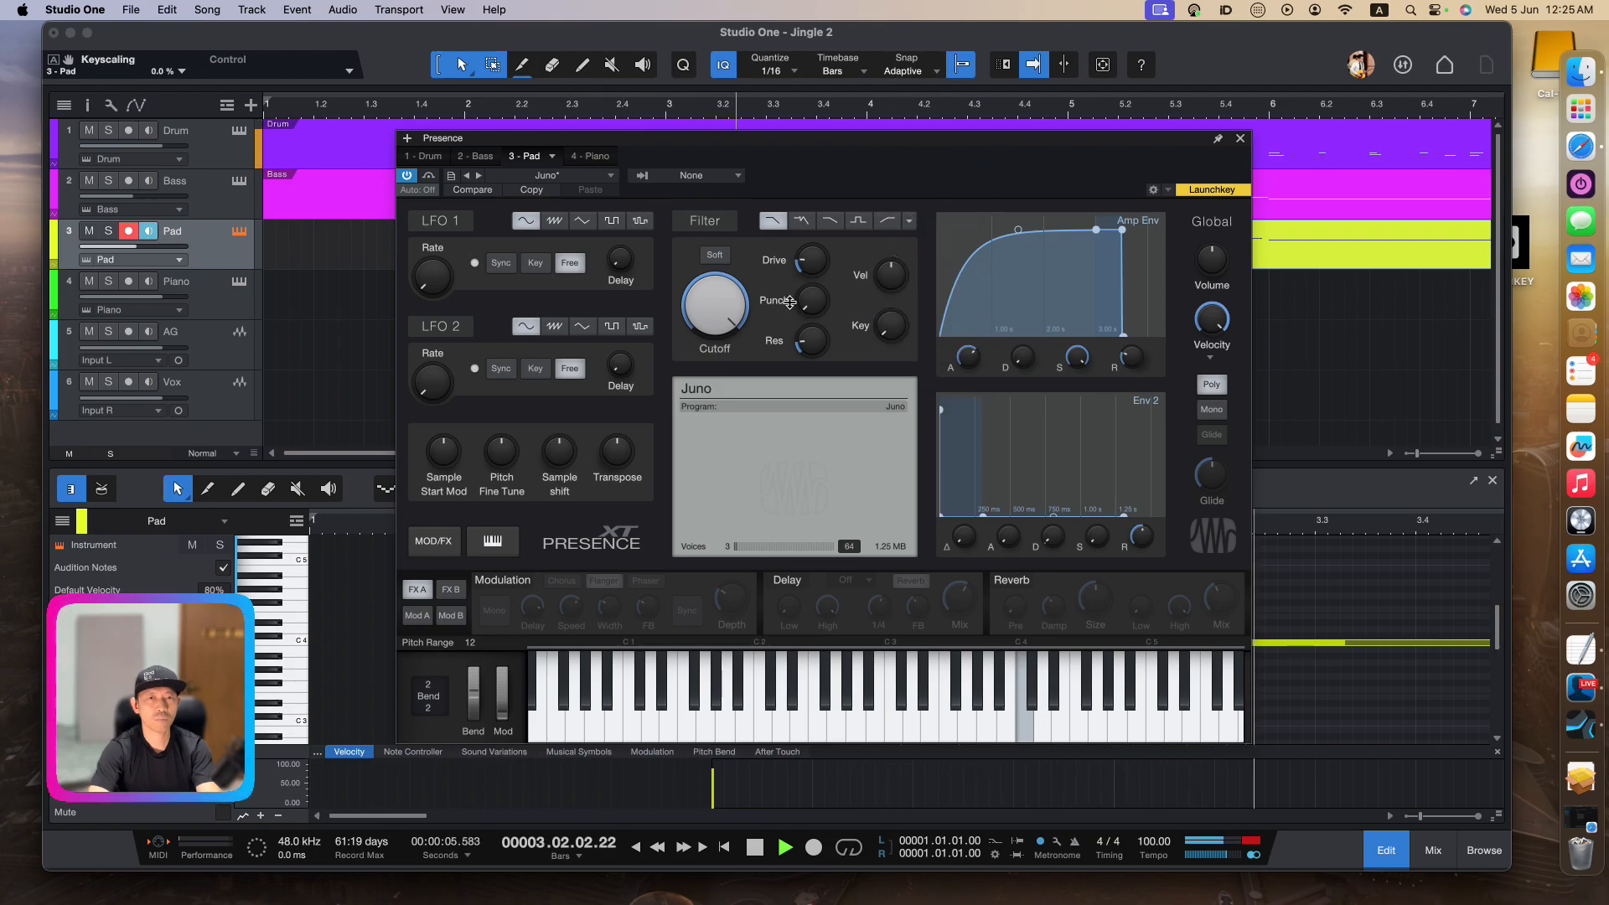
left_click_drag(811, 295, 812, 264)
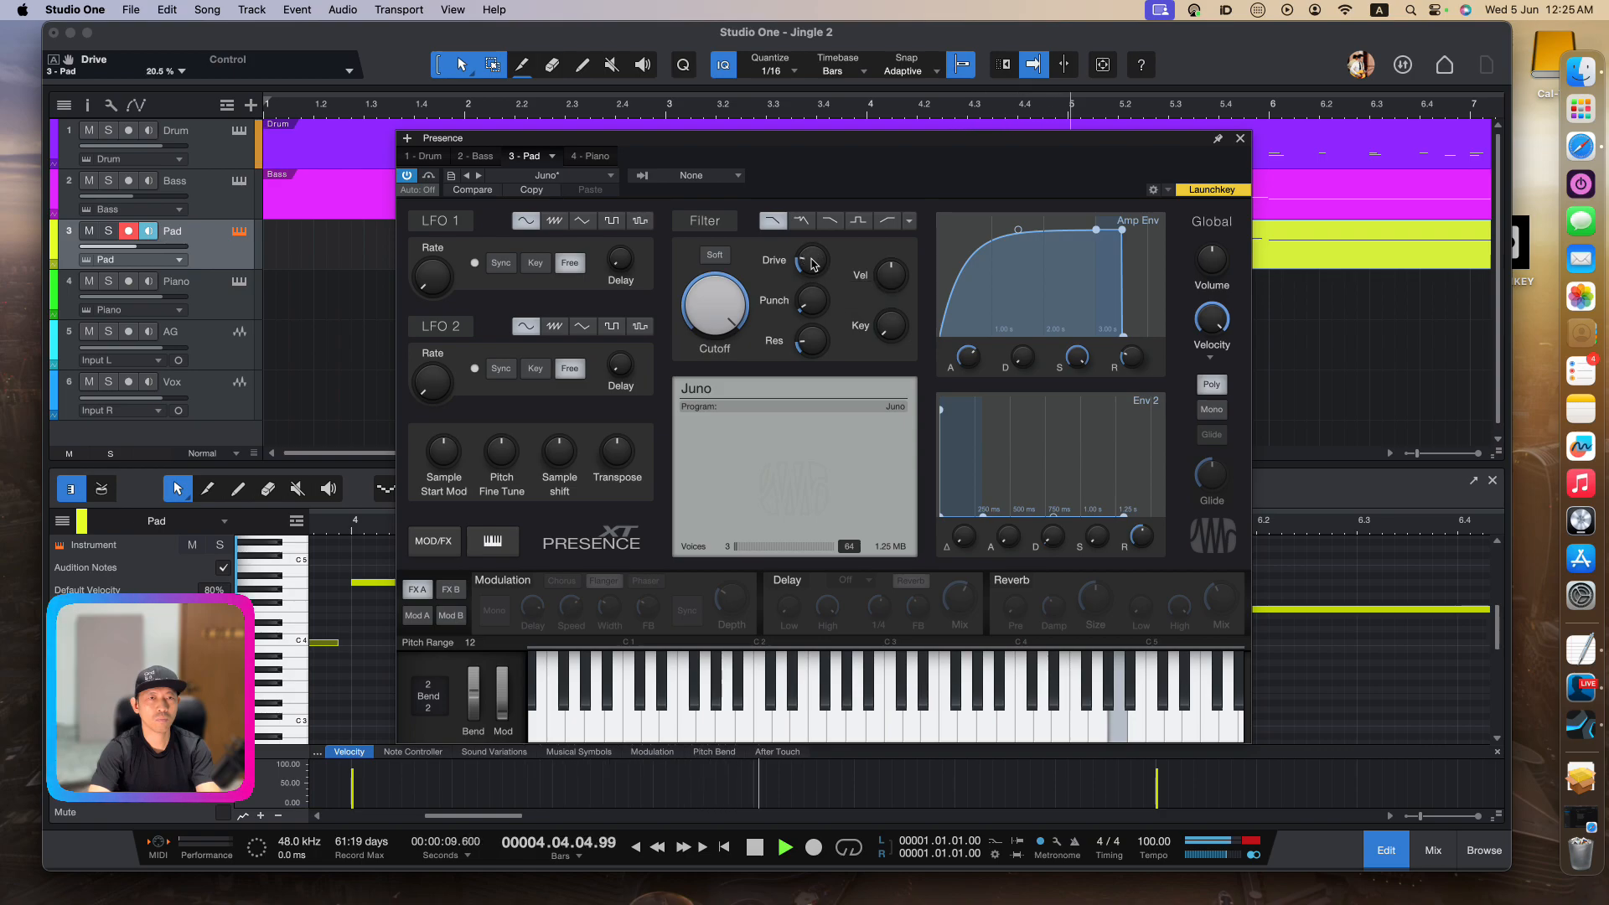
Close the Presence window, lower the Pad track's volume to -24.2 dB during playback, and return to the song start
left_click(1239, 140)
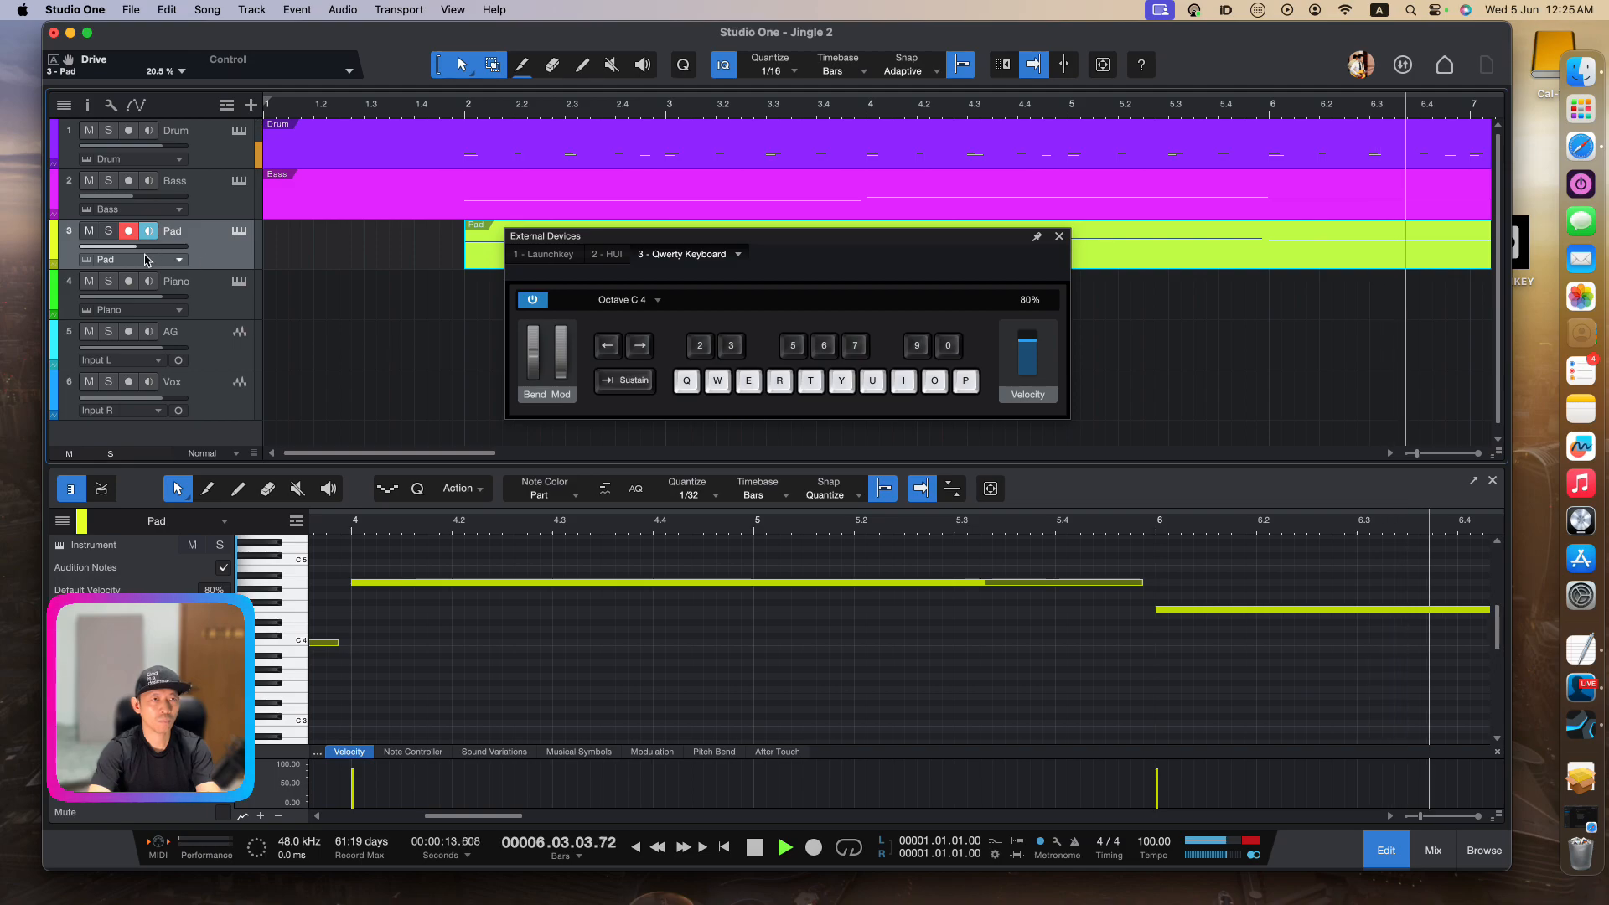
left_click_drag(136, 247, 123, 252)
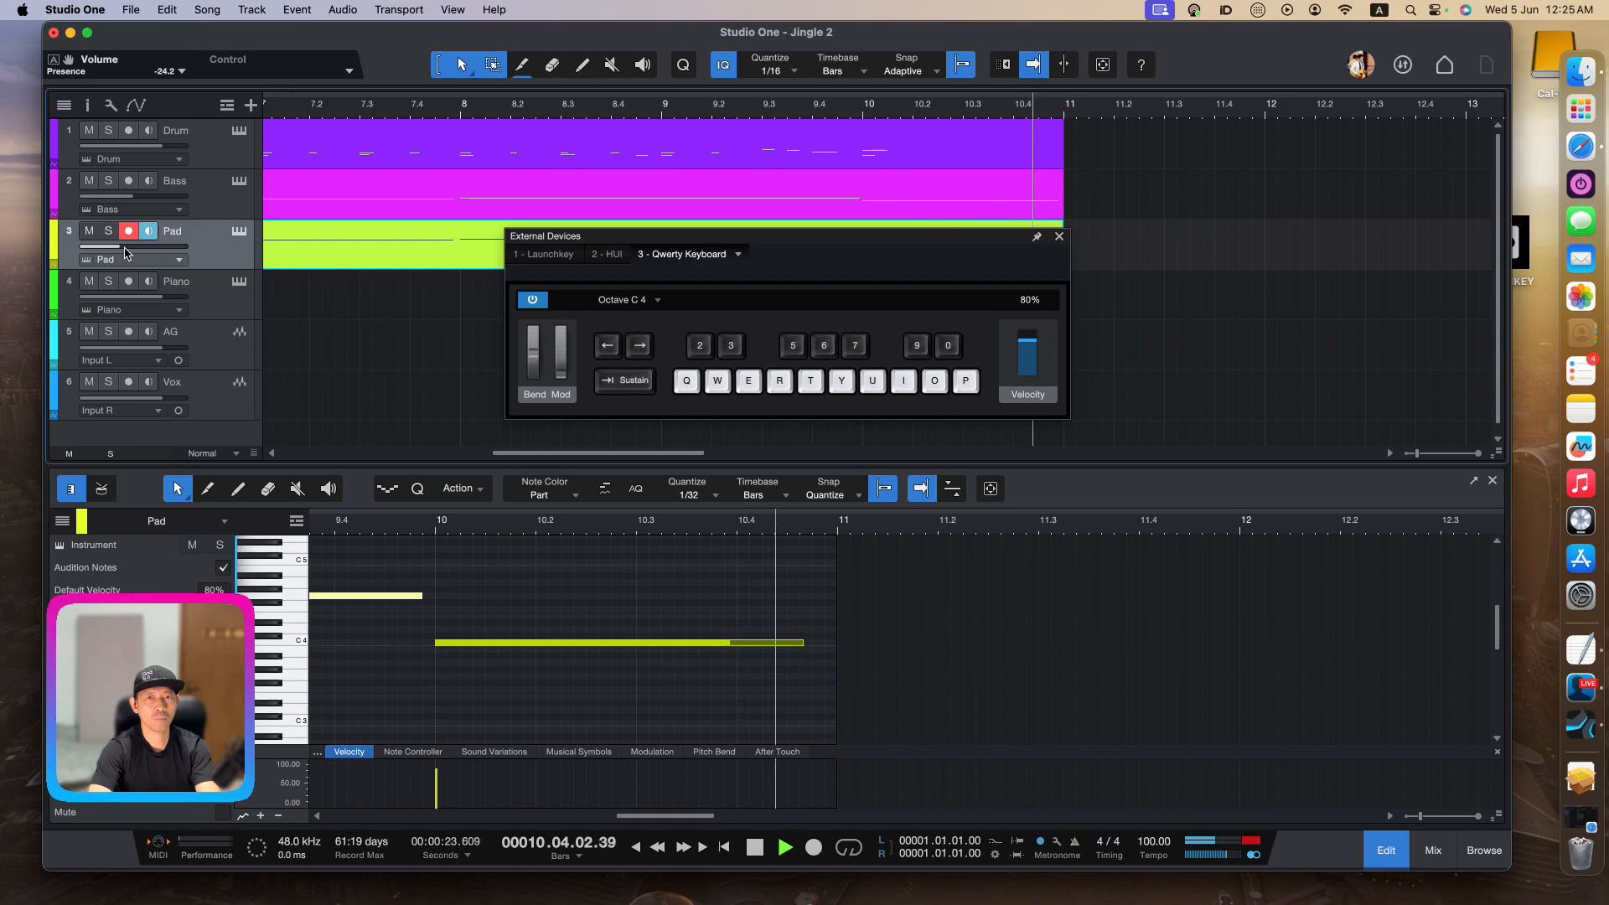
key("comma")
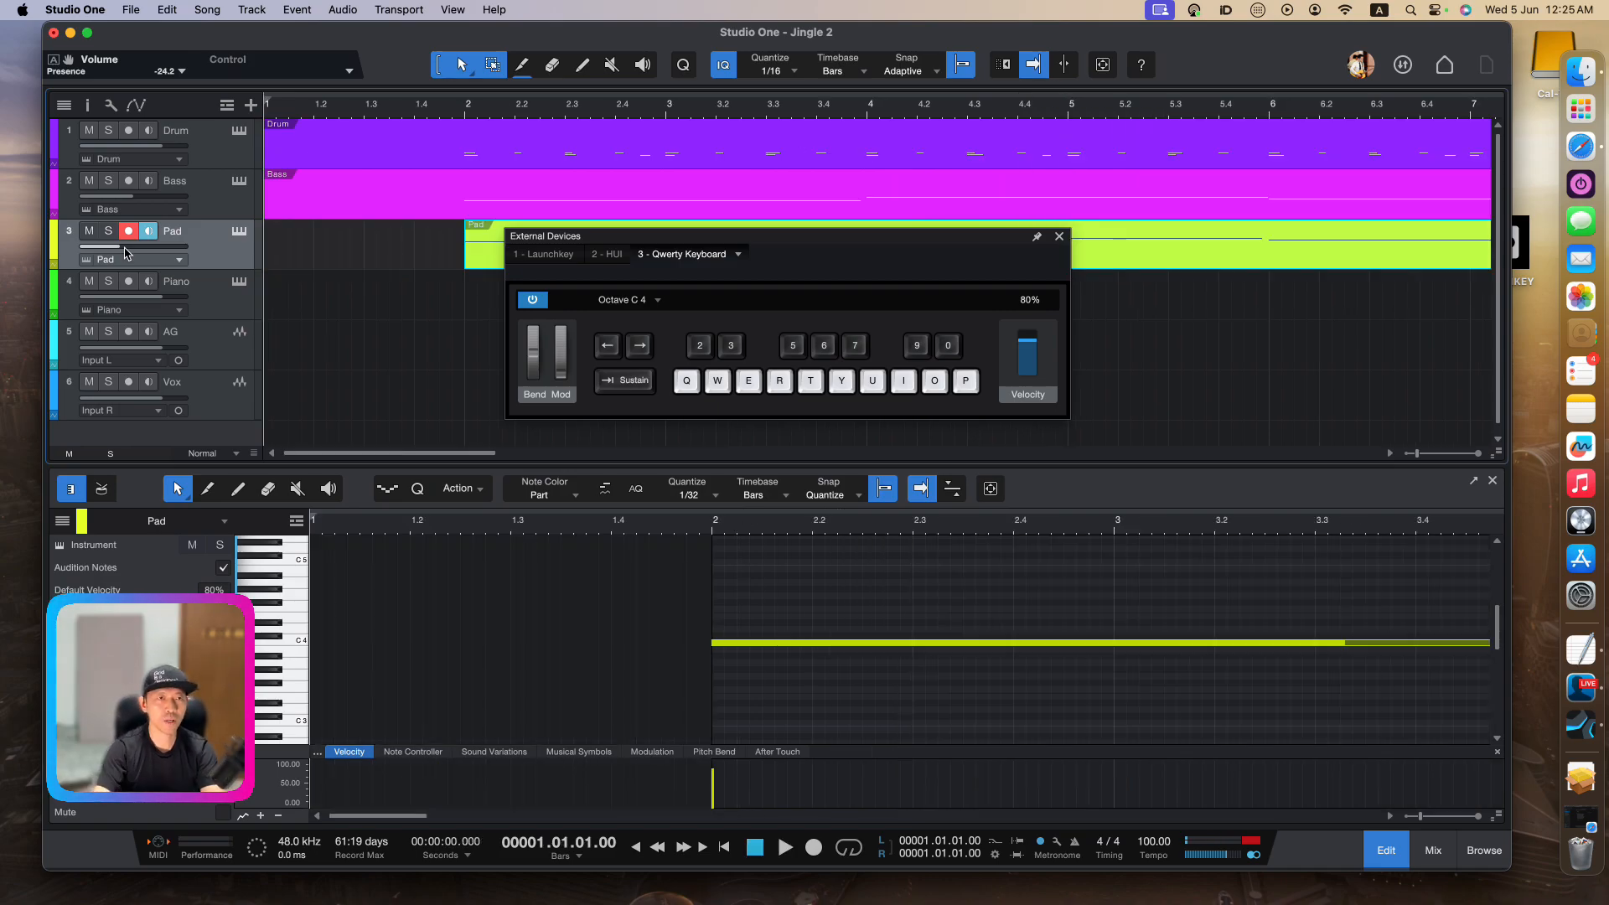
Ready the Piano track for recording and close the External Devices window
left_click(198, 300)
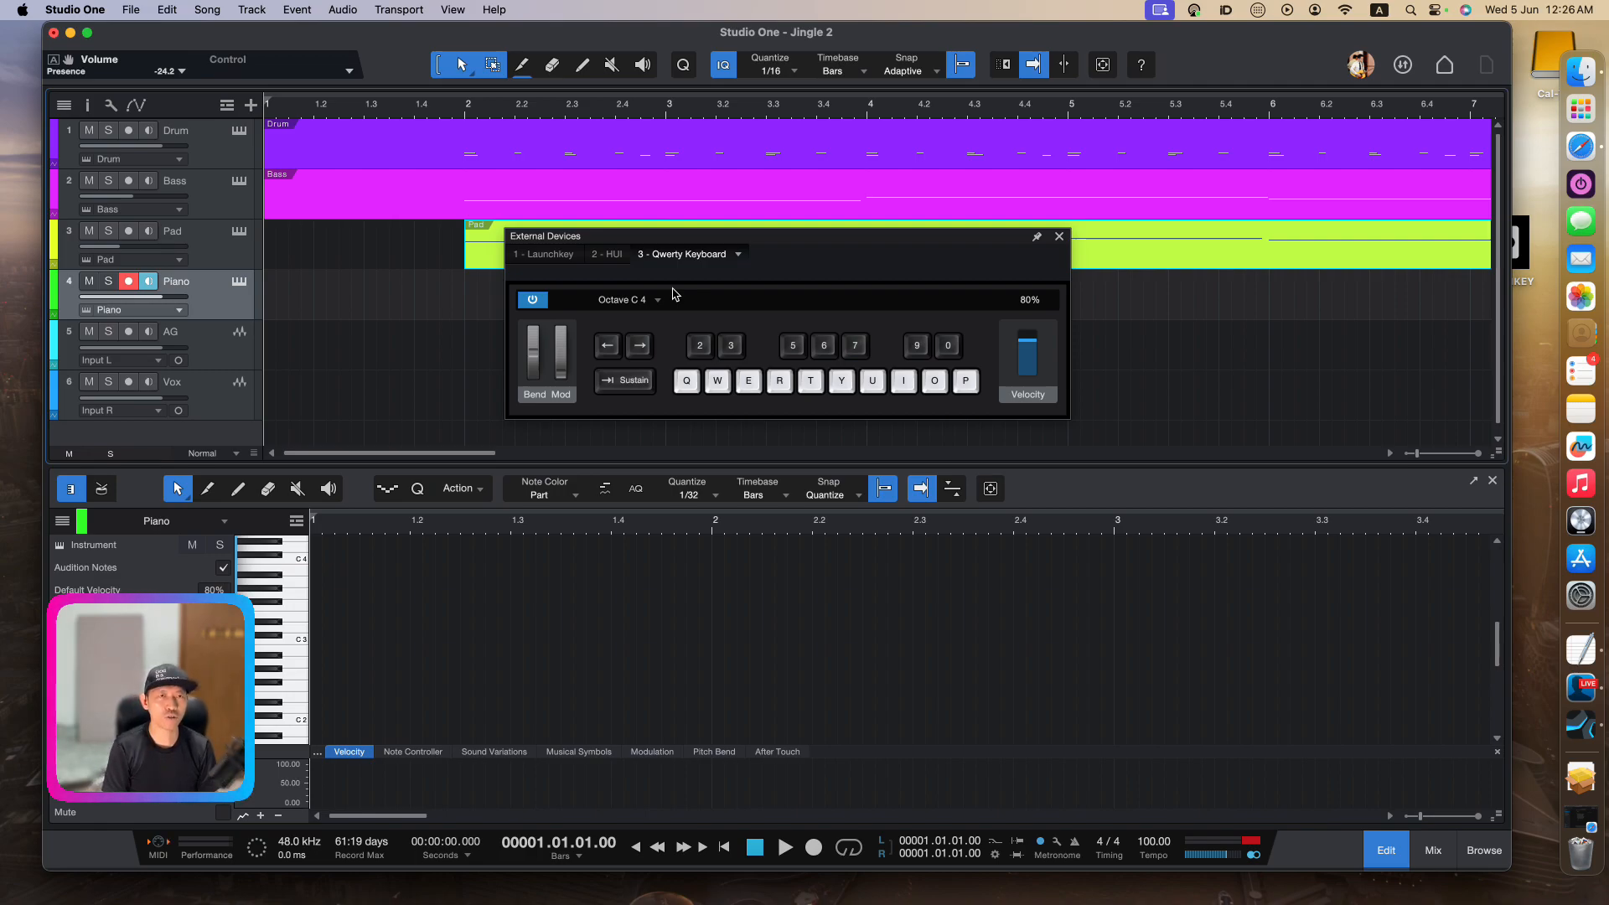
left_click(1059, 237)
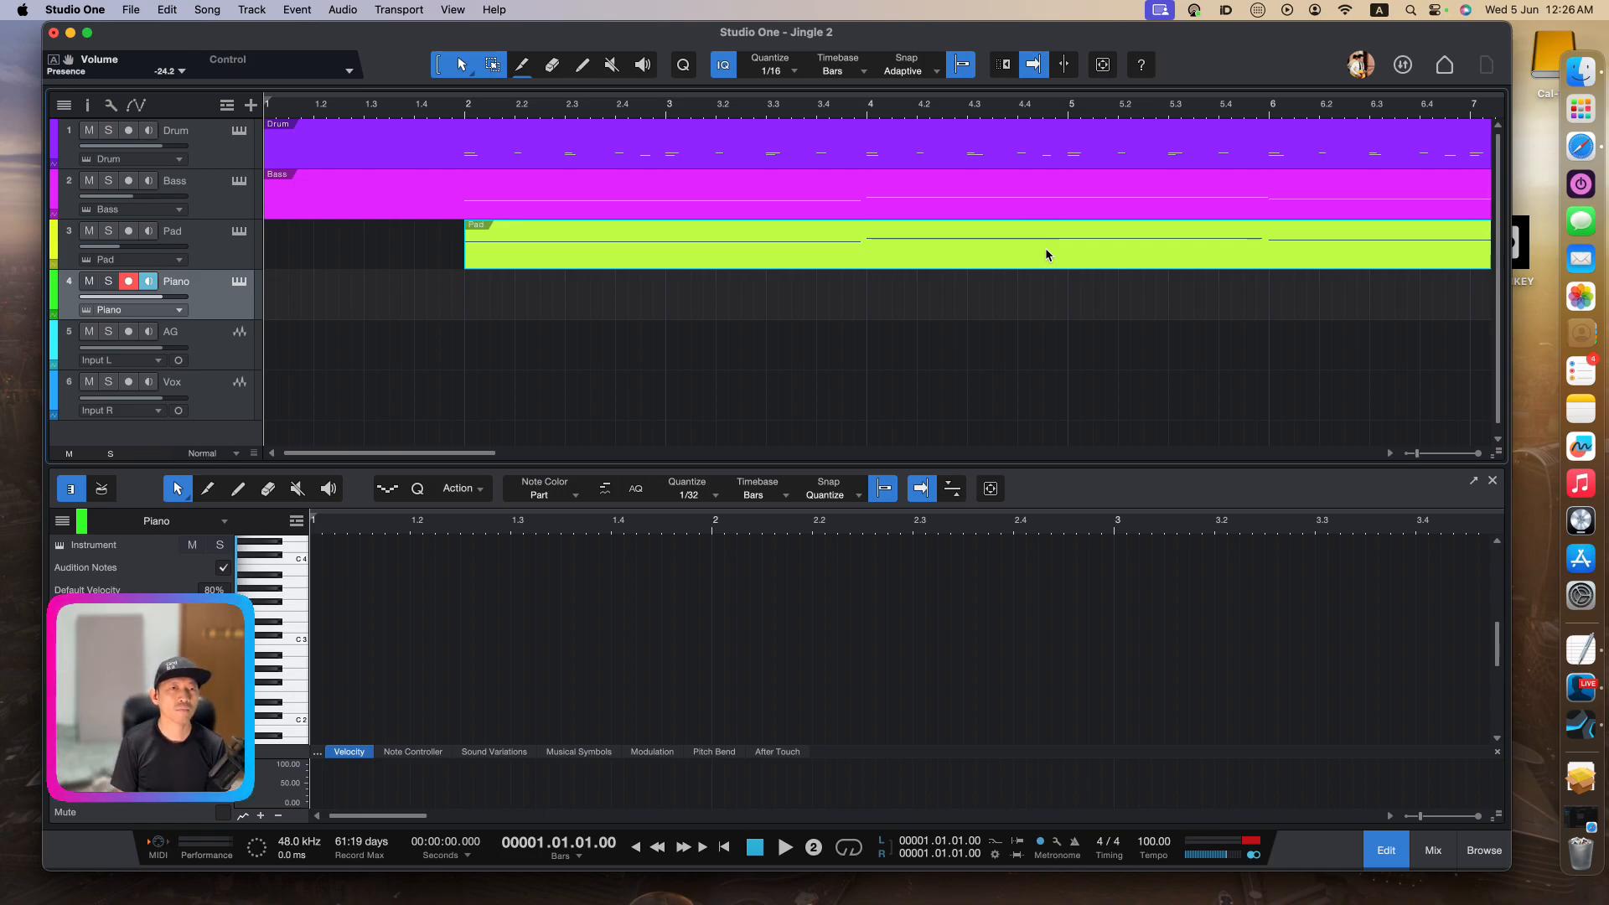
key("KP_Multiply")
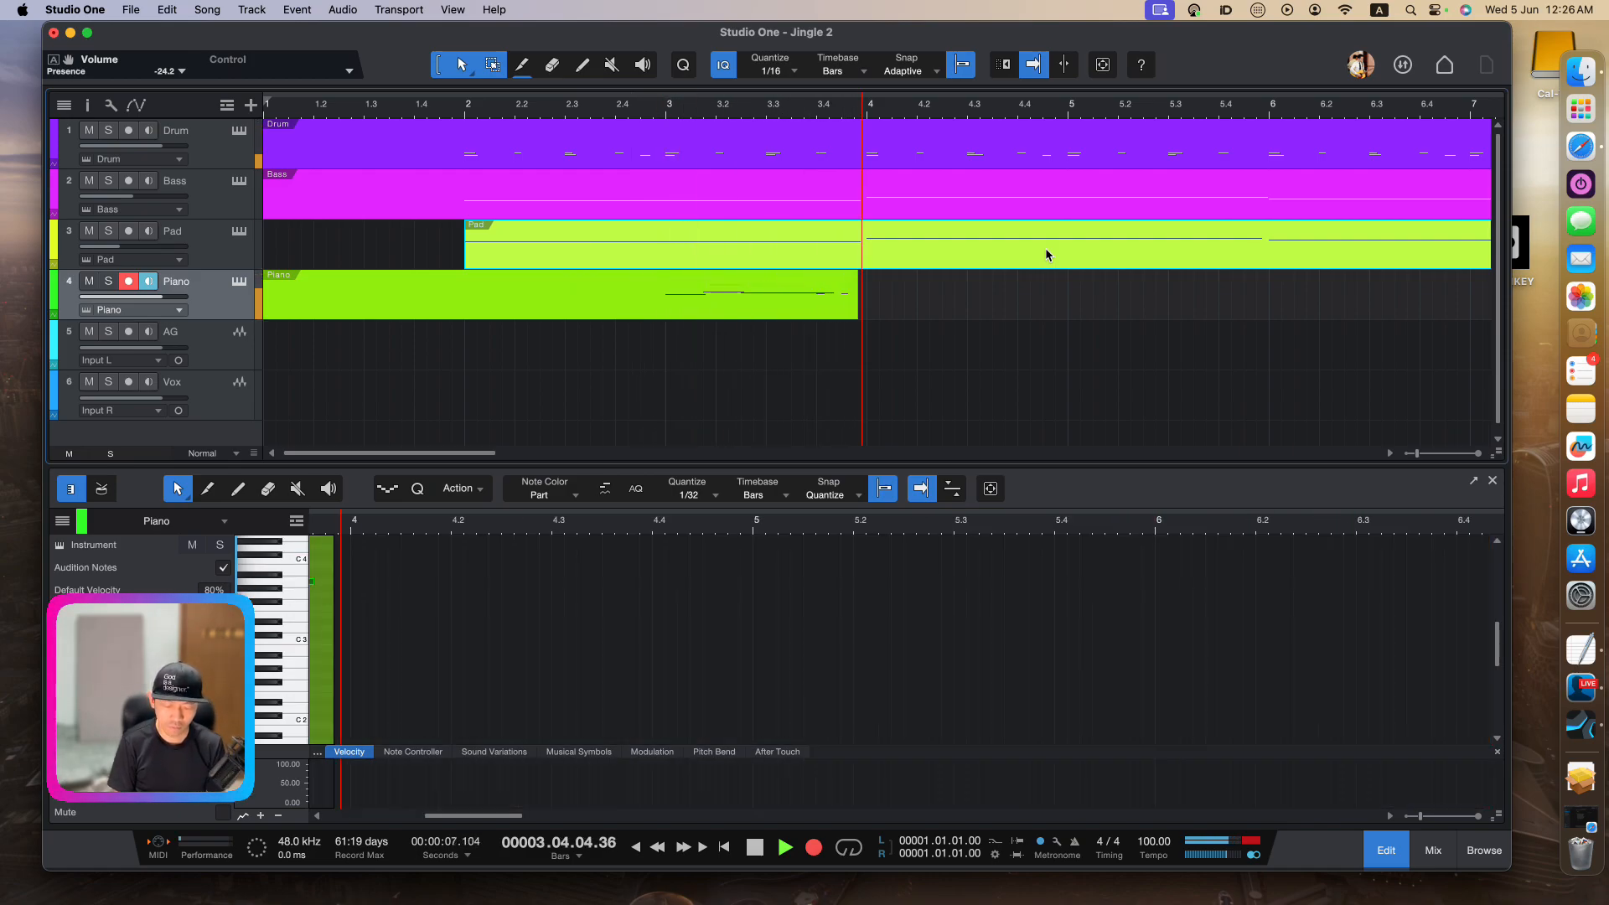
key("space")
left_click(1046, 255)
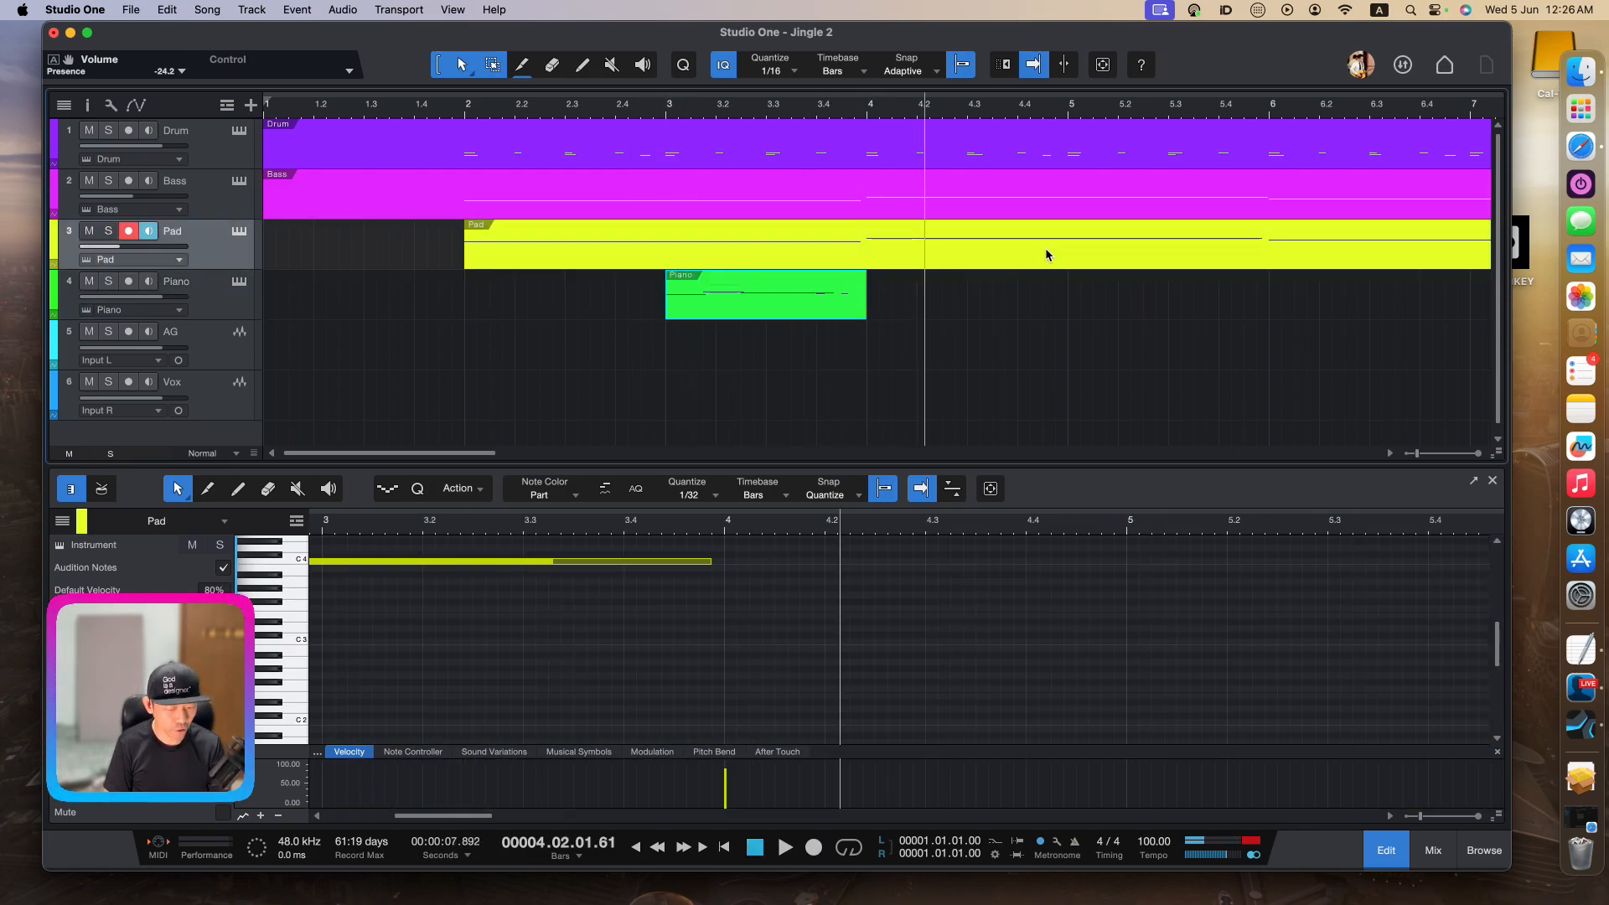
key("super+z")
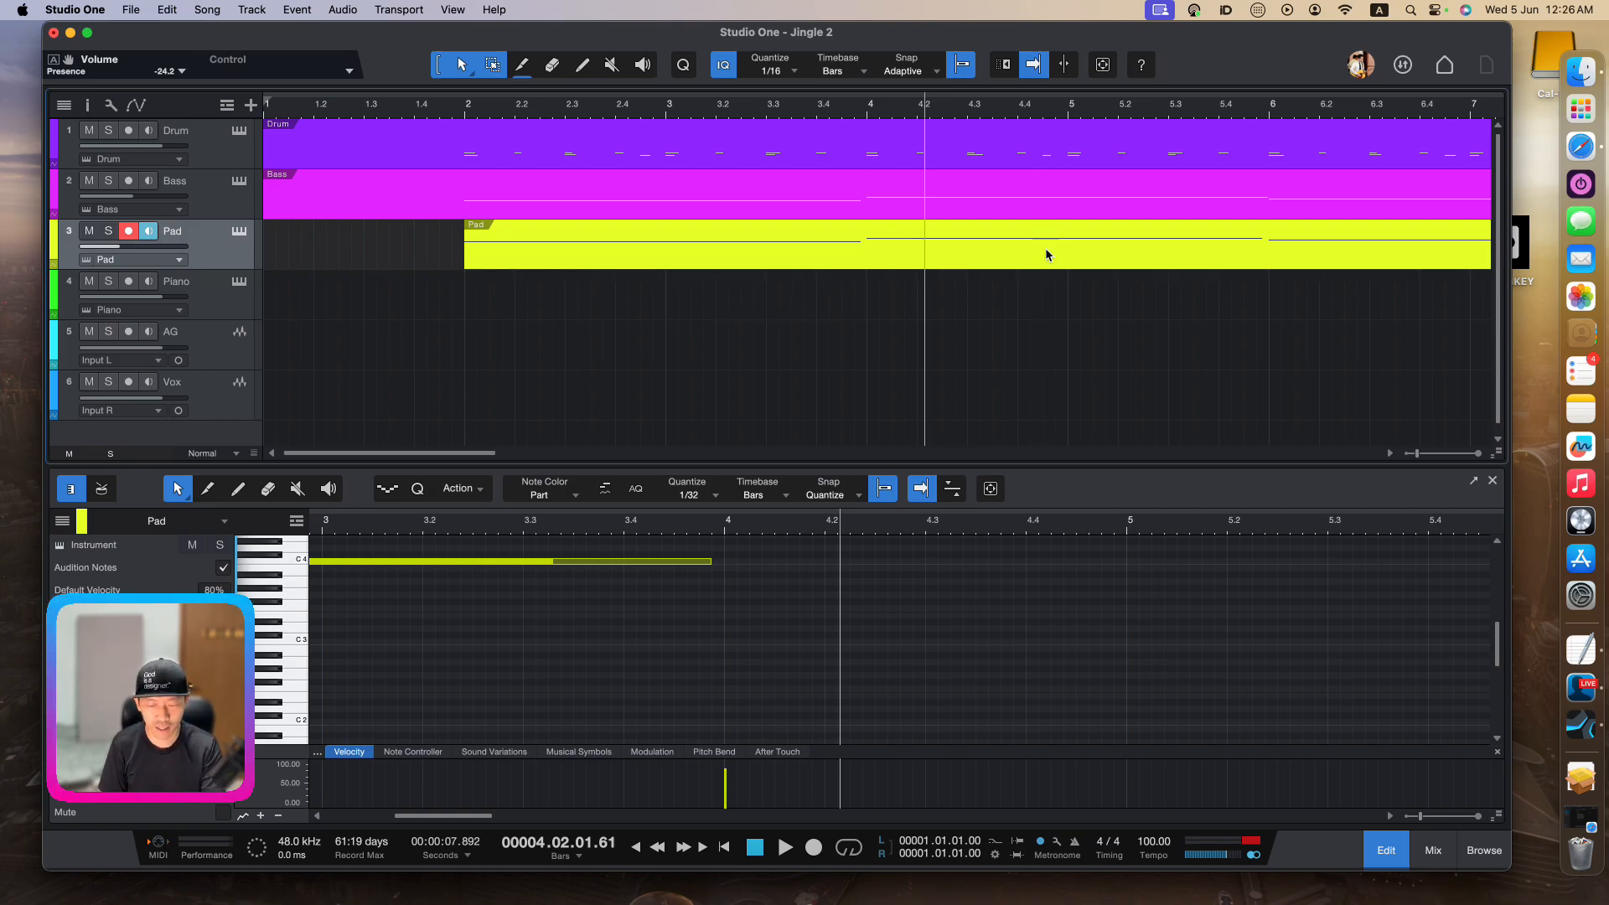
key("comma")
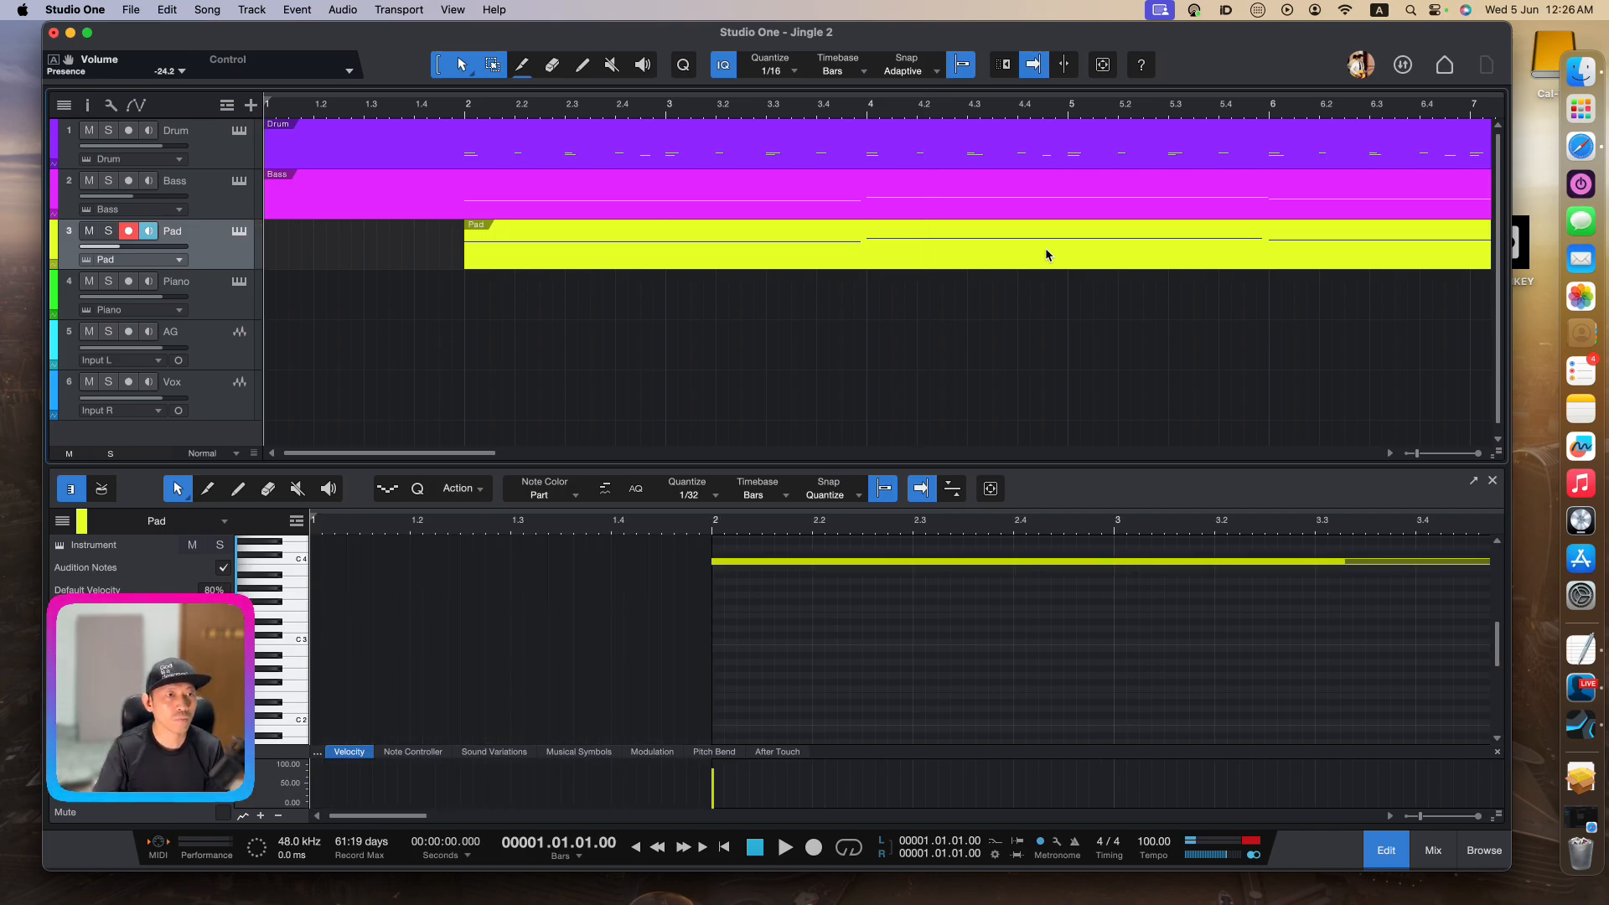
Record a piano part on the Piano track from bar 1 through bar 10, playing melodic phrases from bar 3
left_click(222, 303)
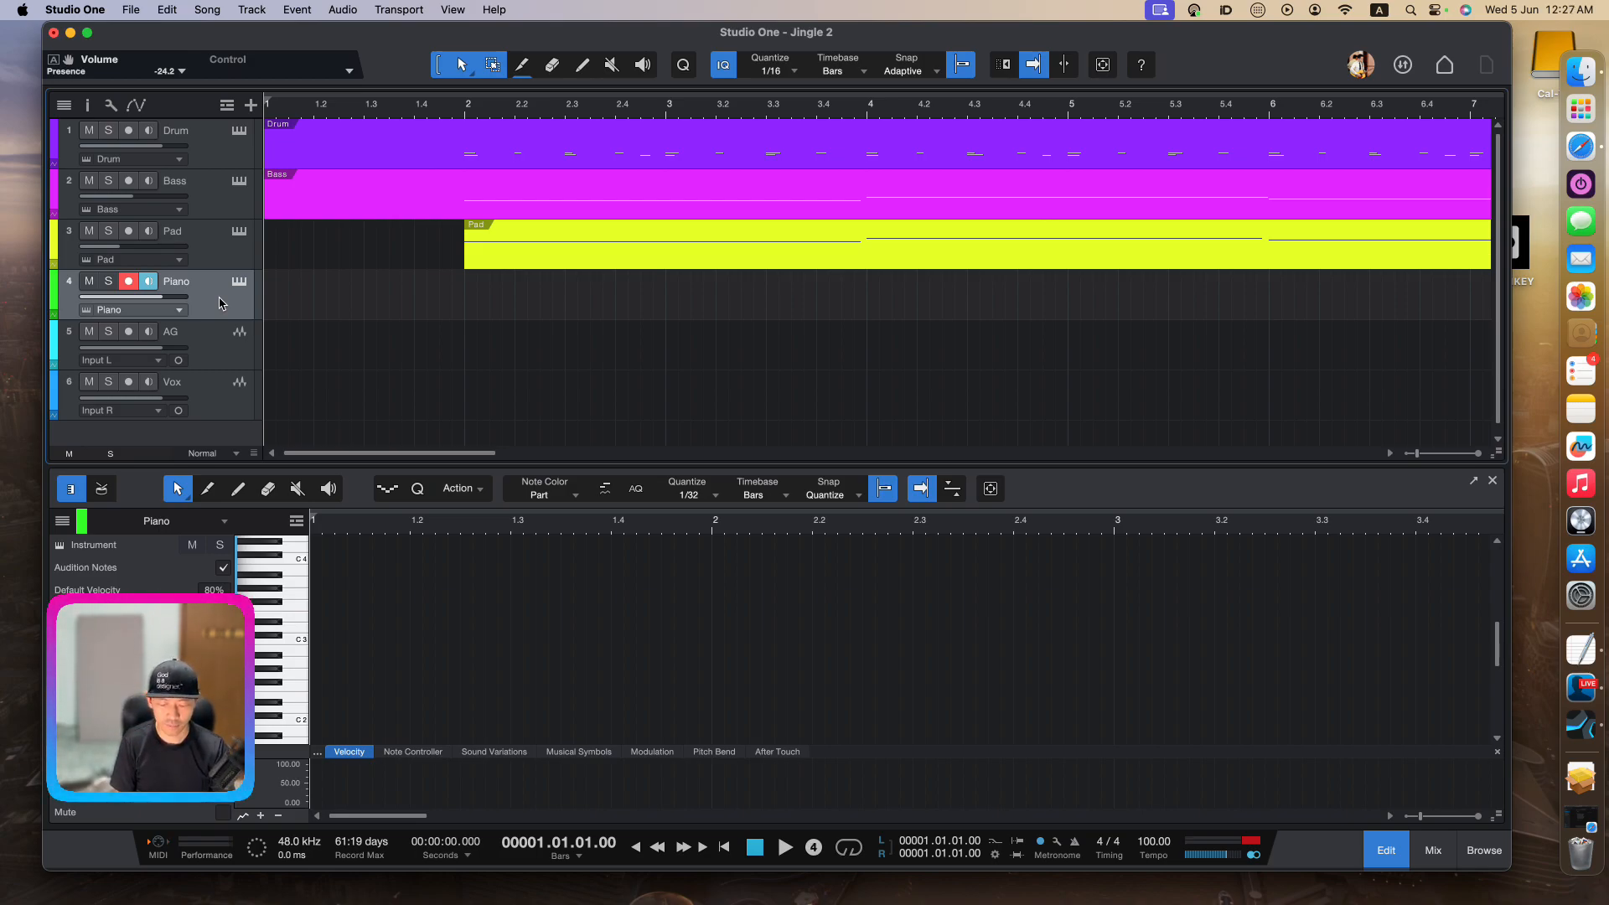
key("KP_Multiply")
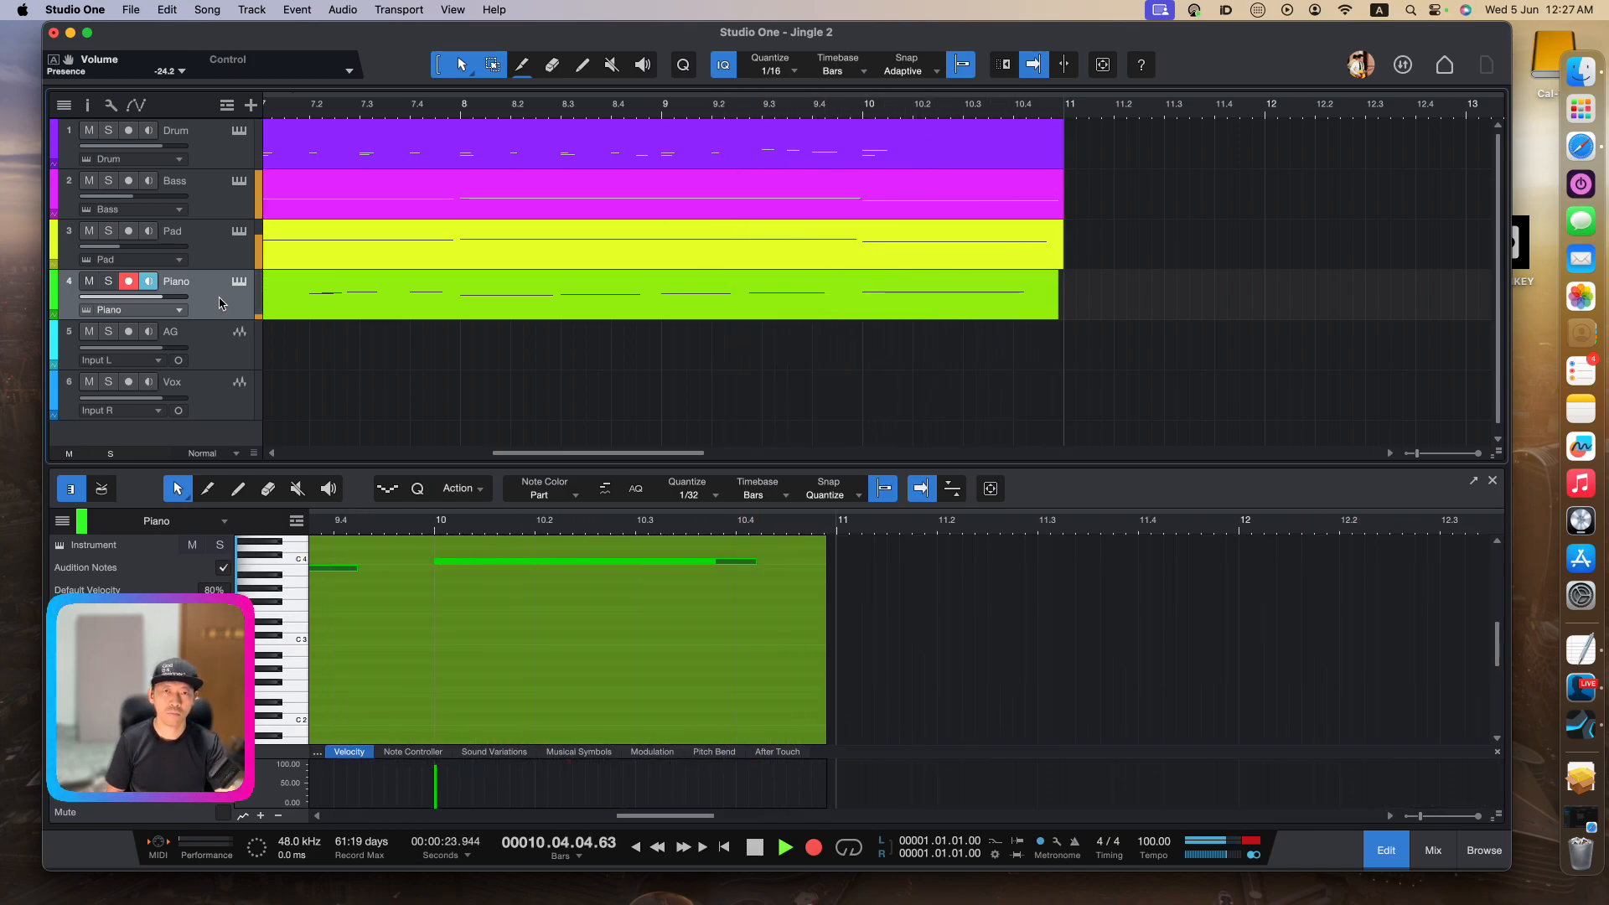
key("space")
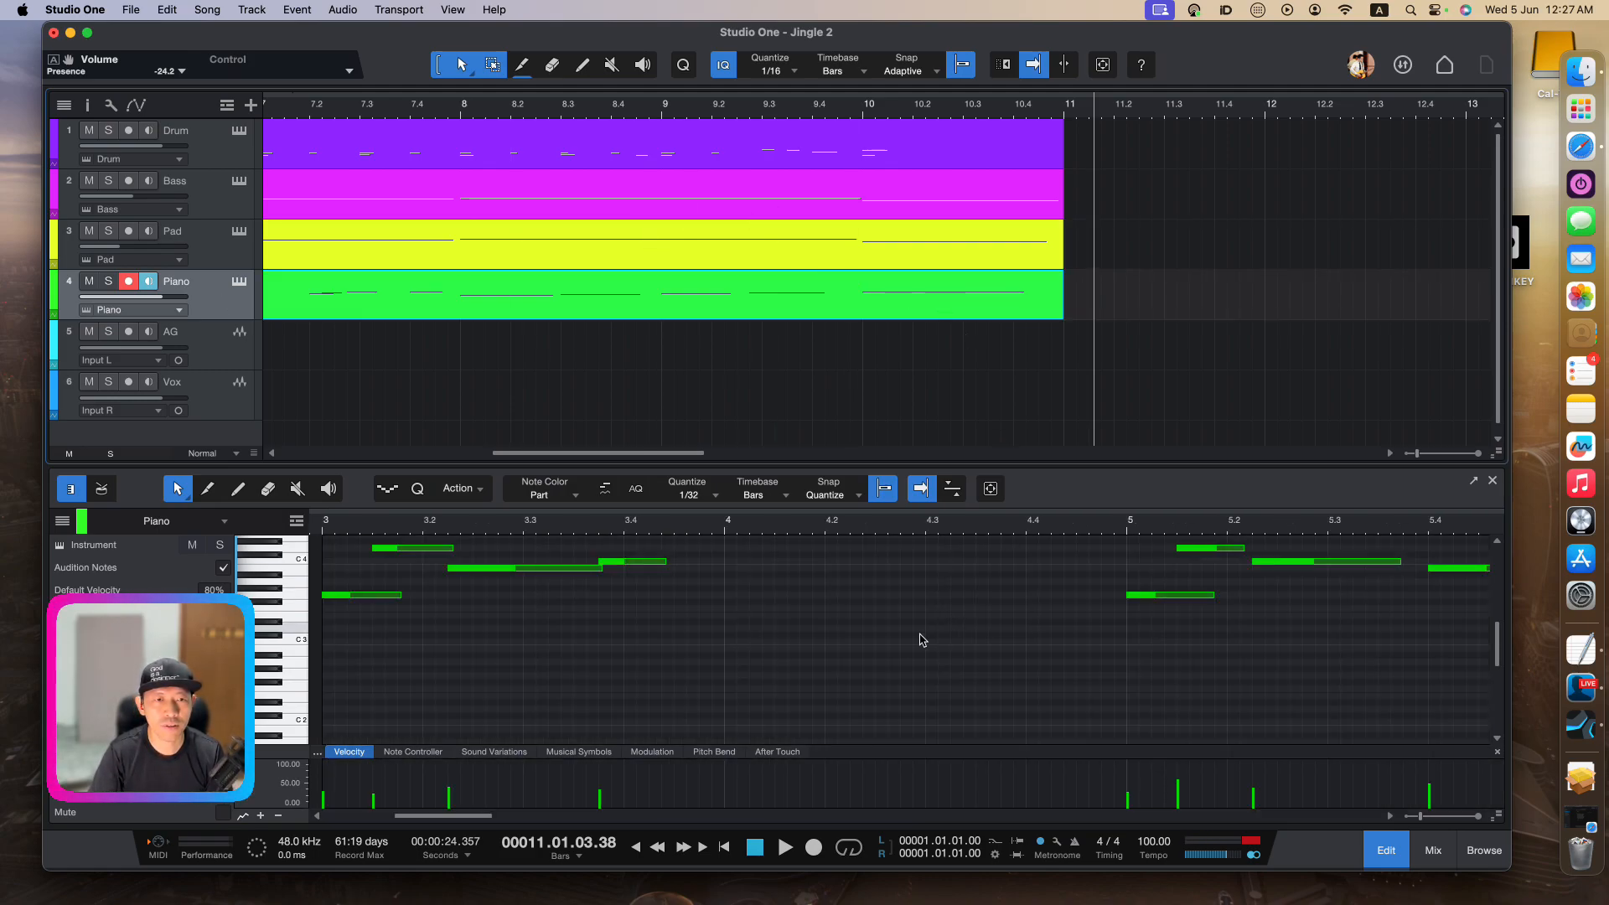
Play back the recorded piano's opening phrase in bar 3 and check its note timing in the editor
scroll(920, 641, "left", 5)
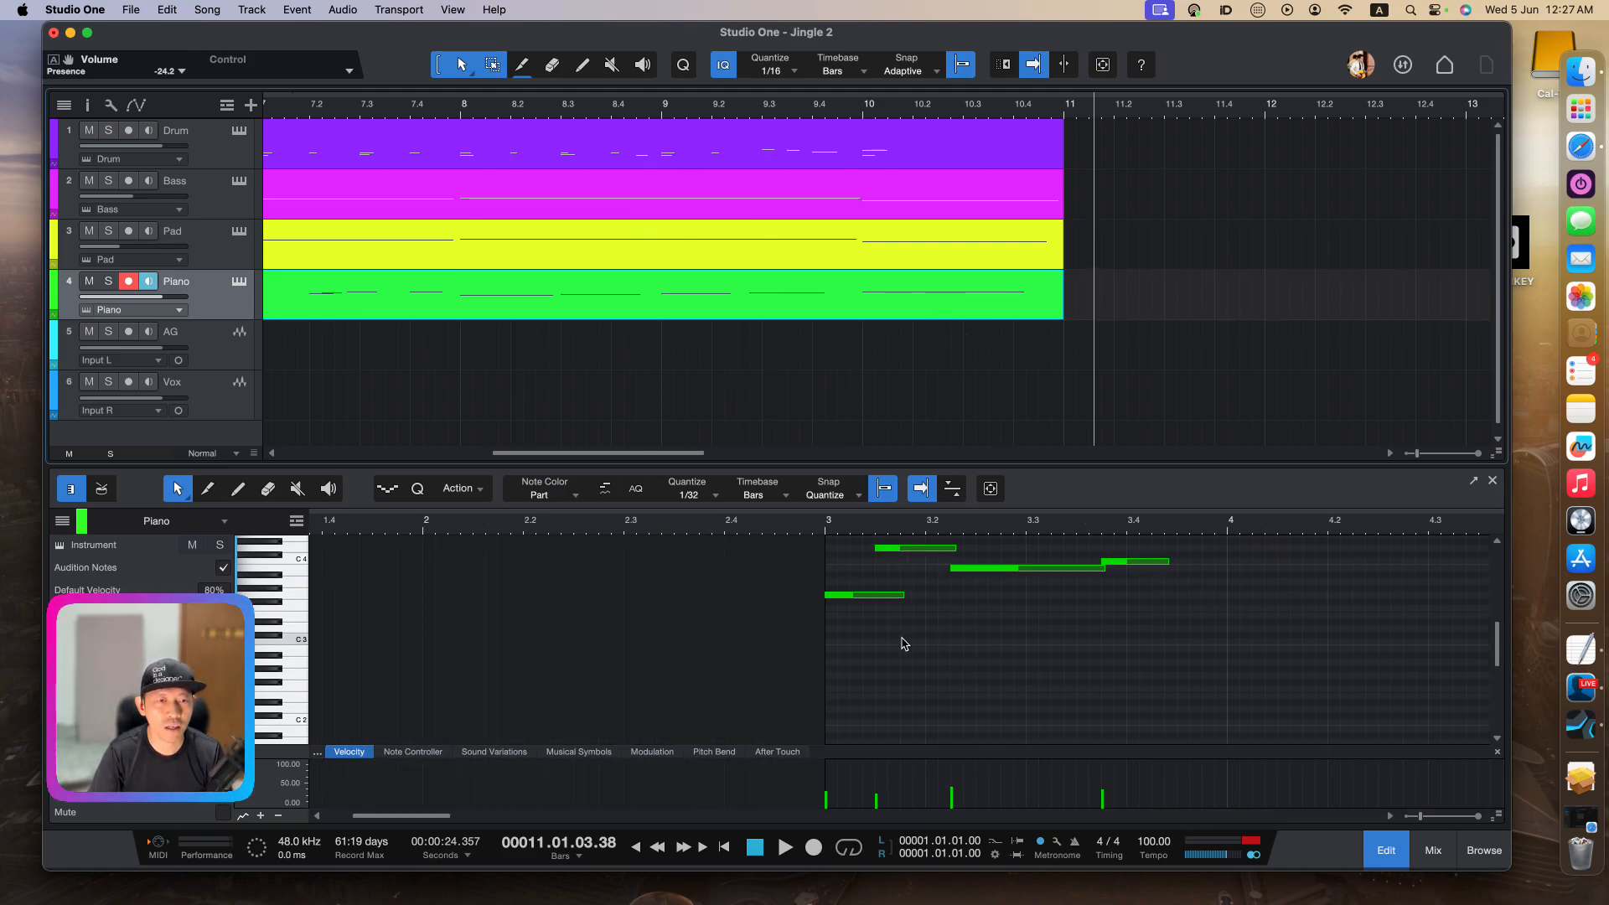
left_click(803, 530)
key("space")
key("space")
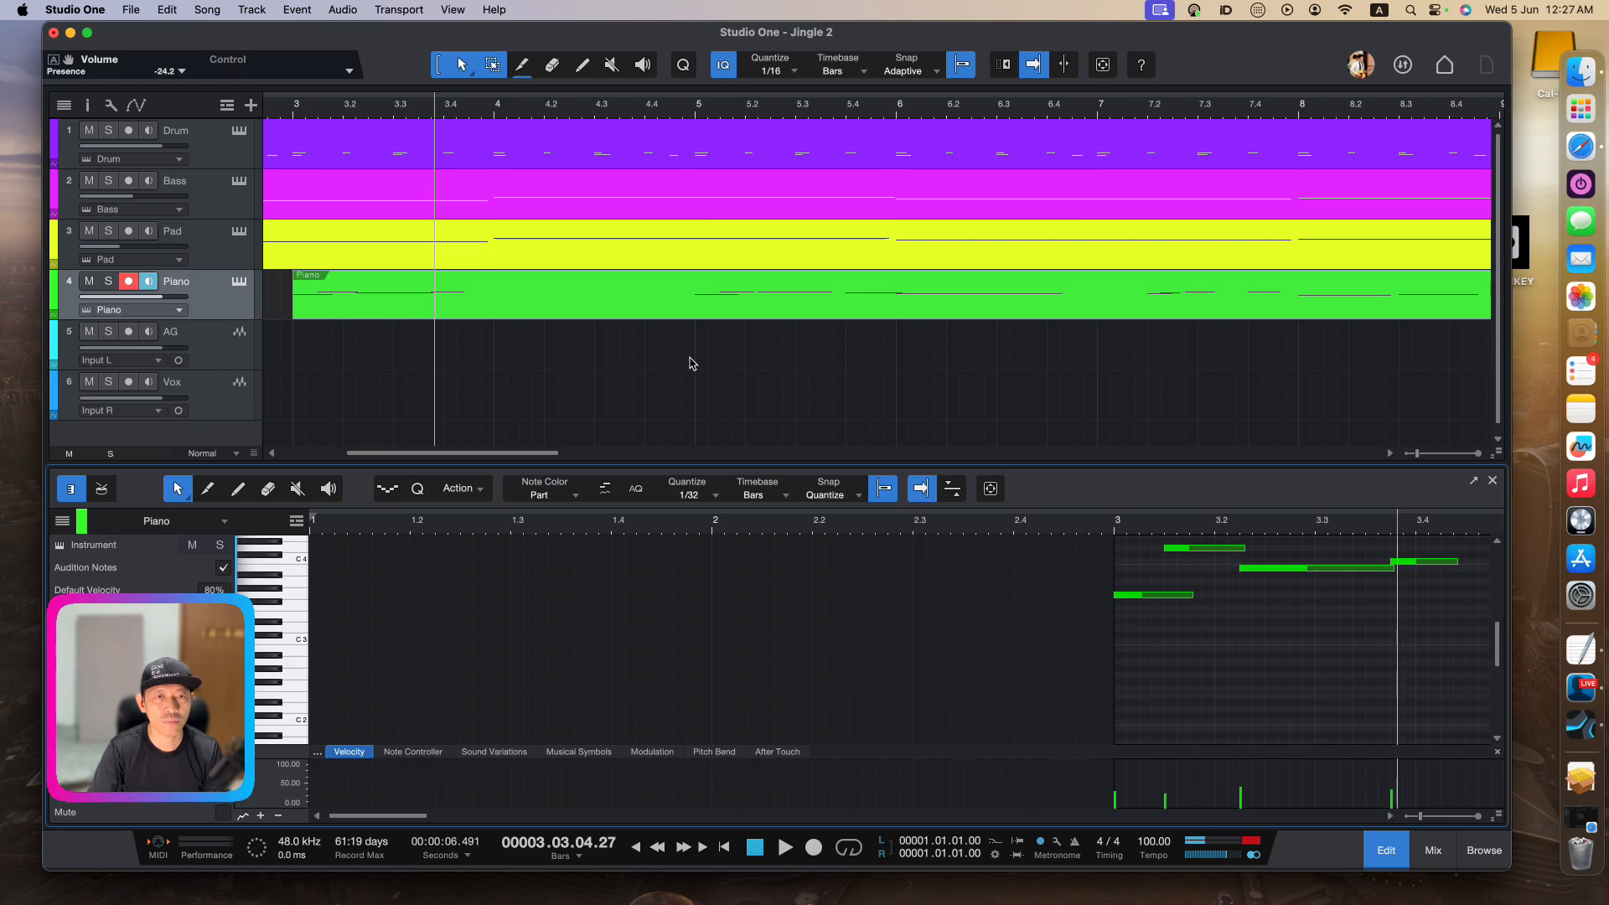
scroll(692, 363, "left", 5)
left_click(442, 108)
key("space")
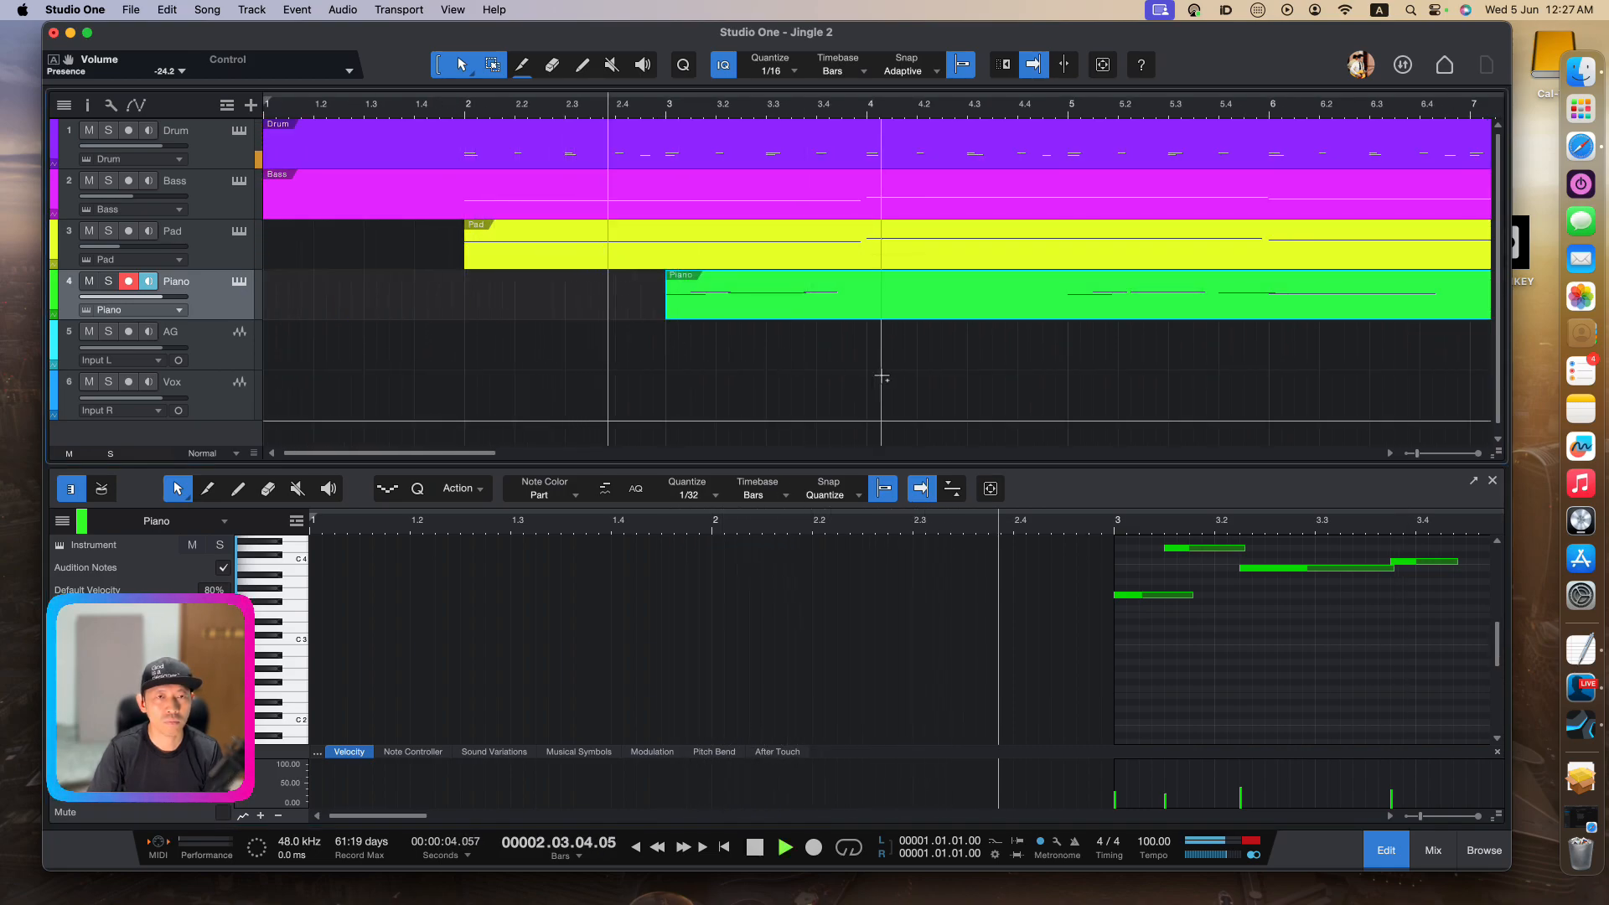
scroll(1183, 600, "right", 5)
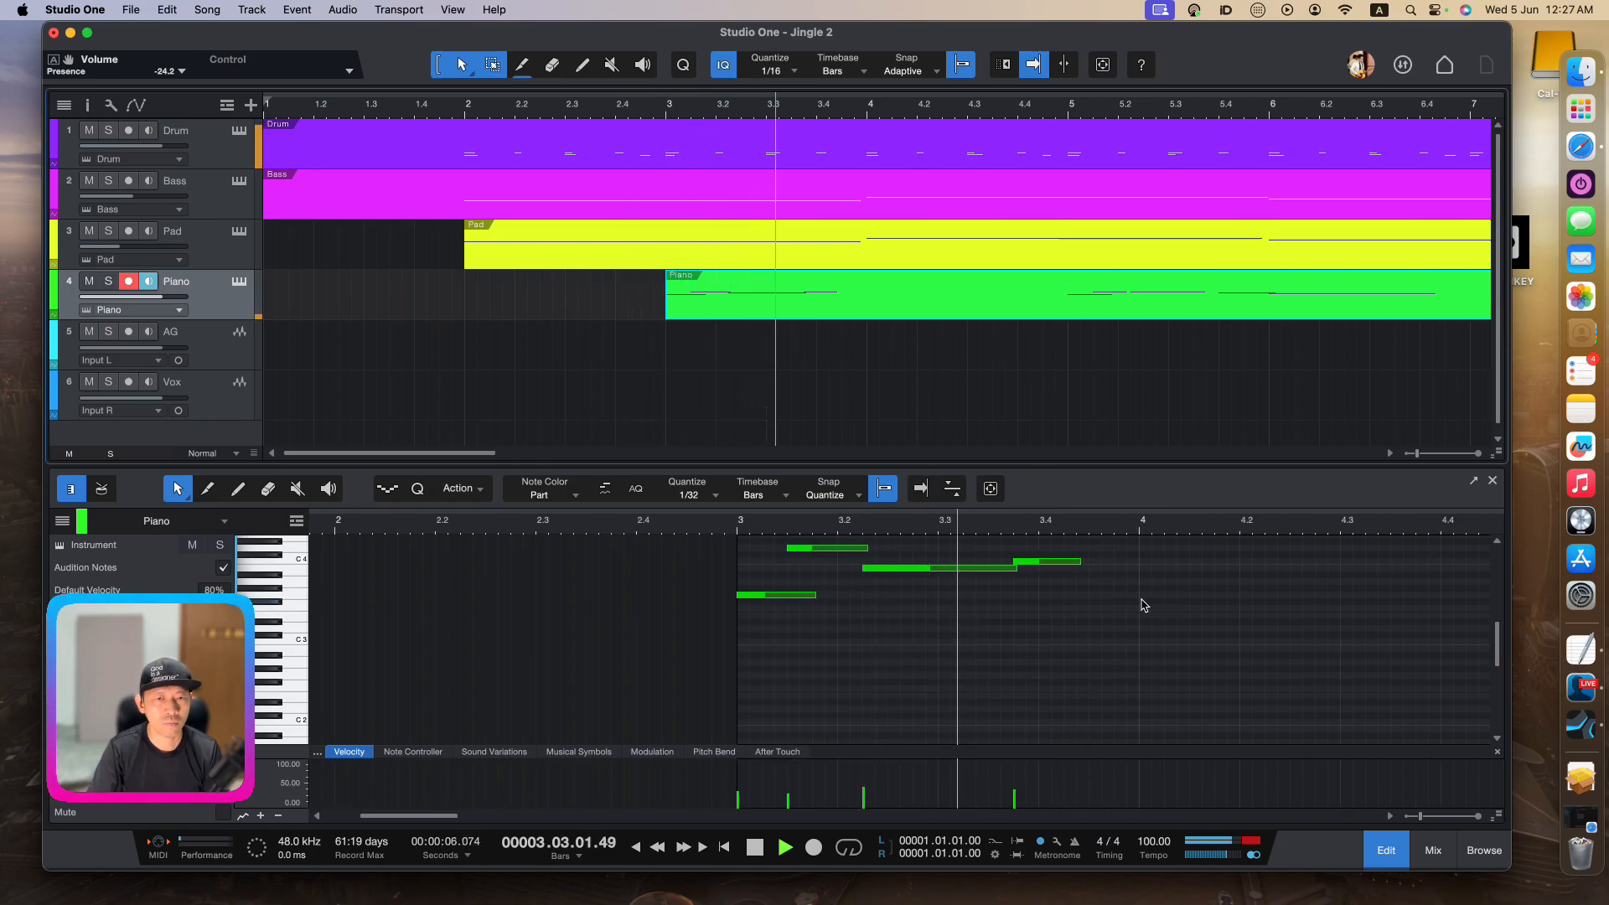
key("f")
key("space")
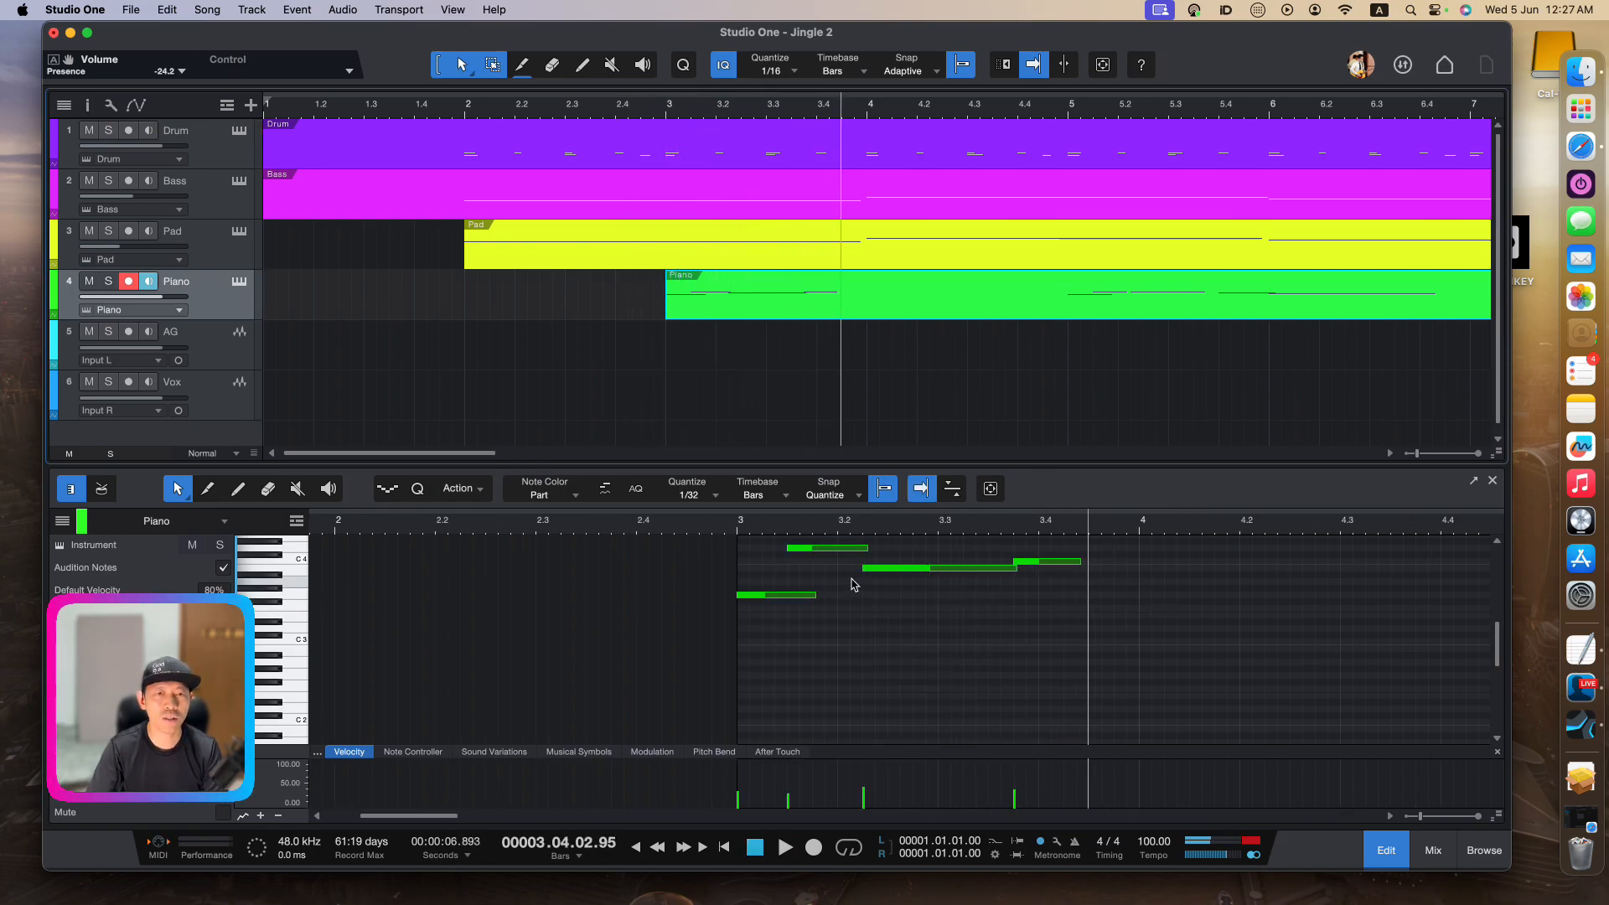
Shift the second piano note of bar 3 later by a 1/32 step and audition the phrase
scroll(853, 584, "up", 1)
scroll(853, 586, "up", 2)
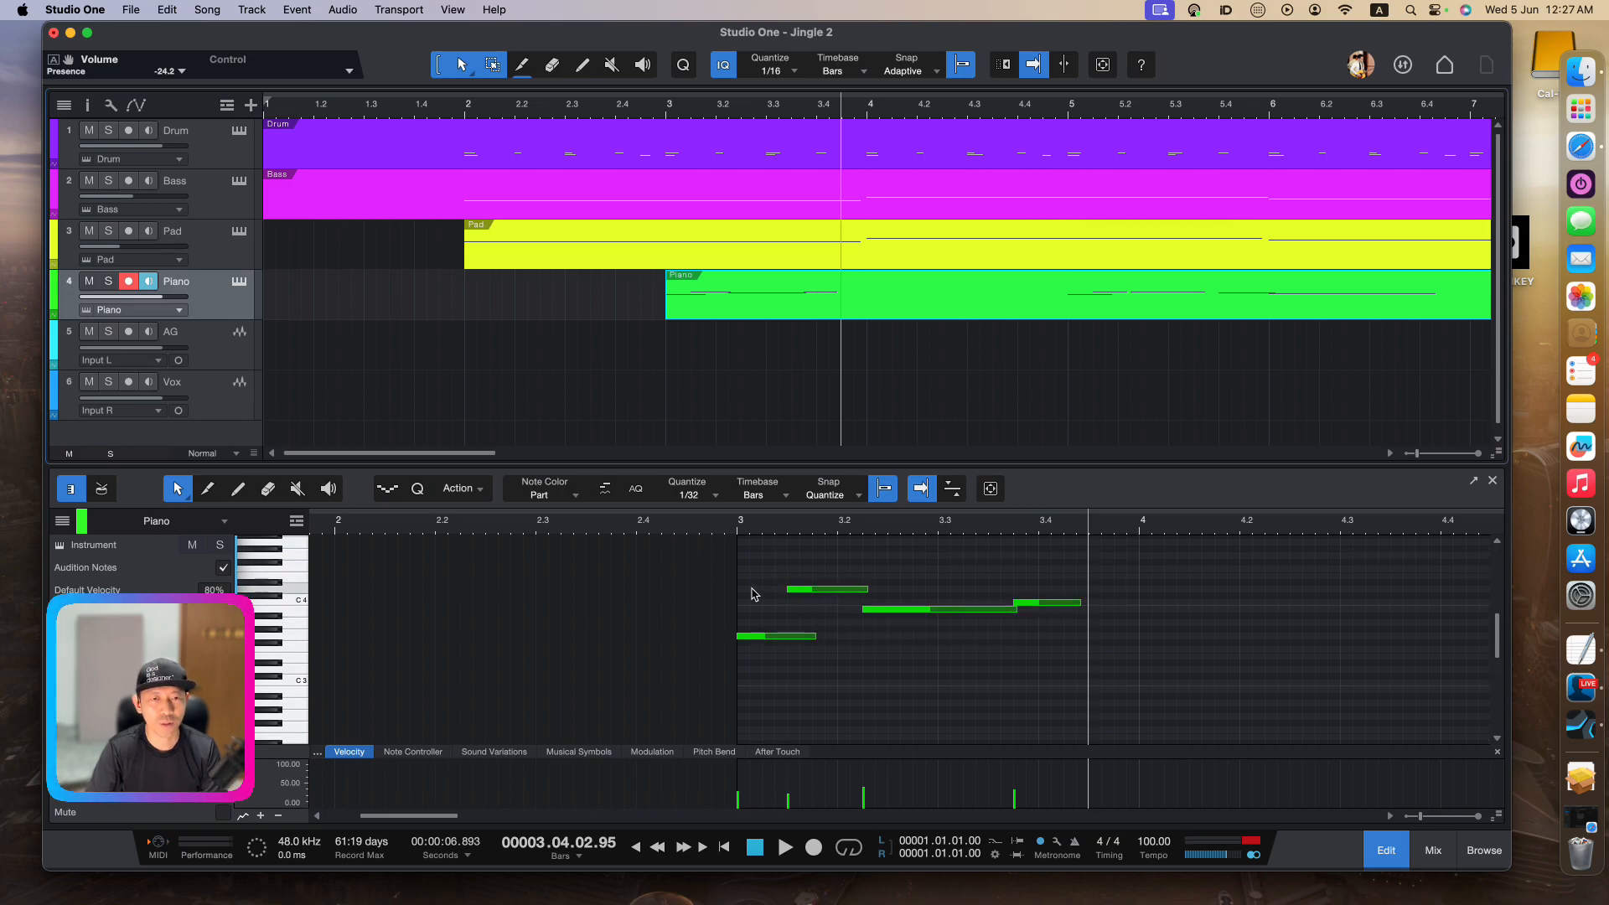
left_click_drag(804, 597, 818, 596)
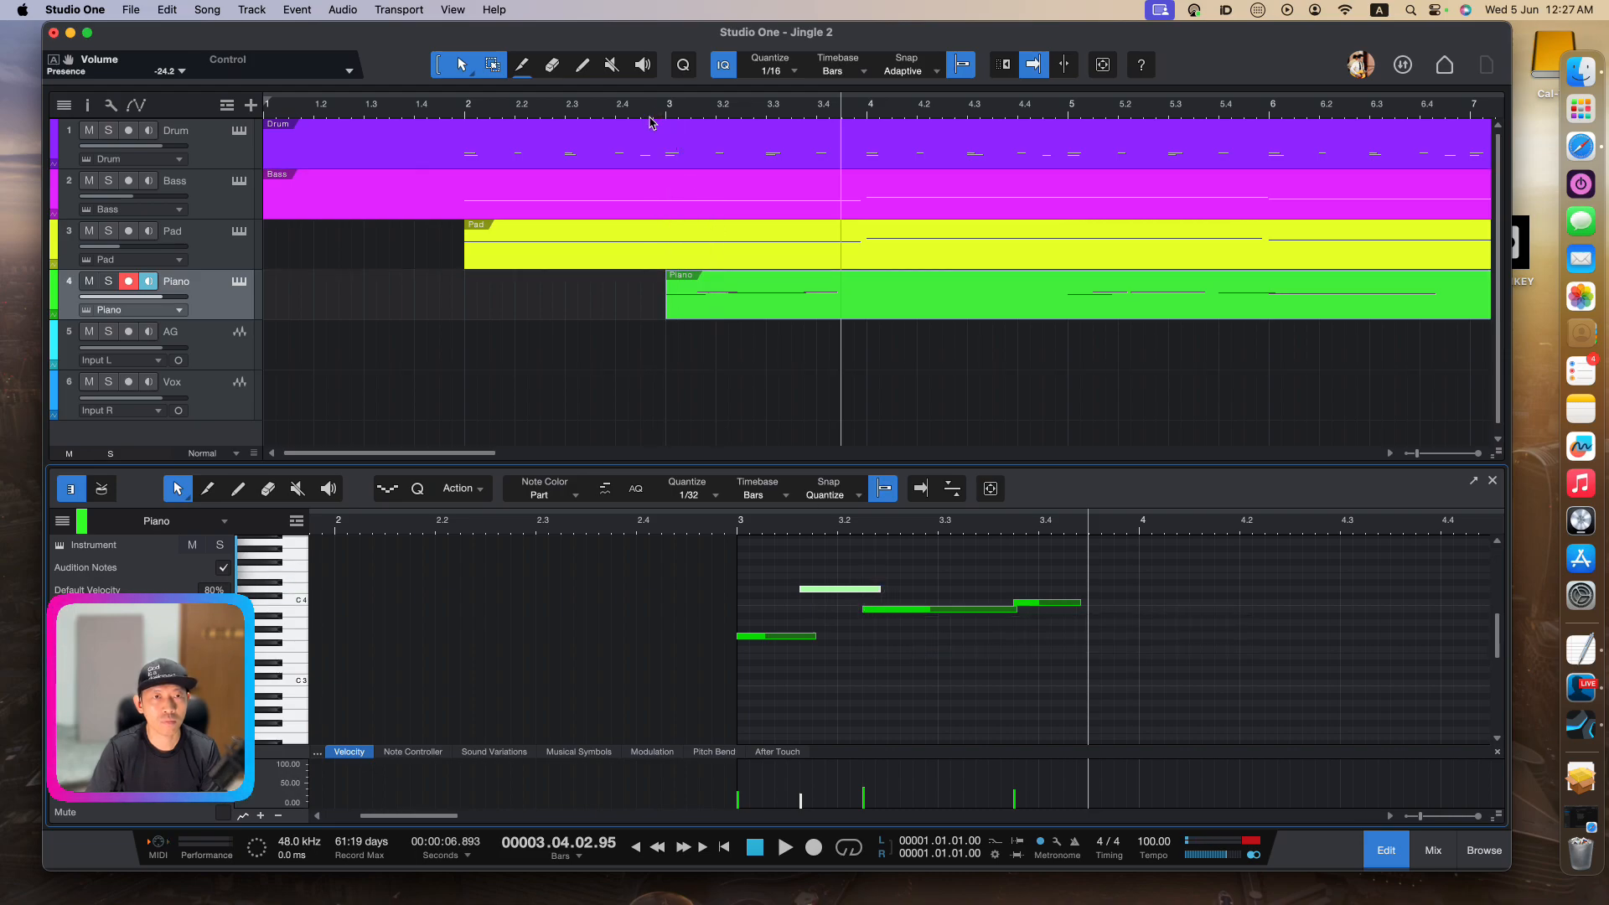
key("space")
key("space")
Shift bar 3's third piano note later by a 1/32 step, trim its end before the following C4 note, and audition it
left_click_drag(897, 610, 923, 611)
key("space")
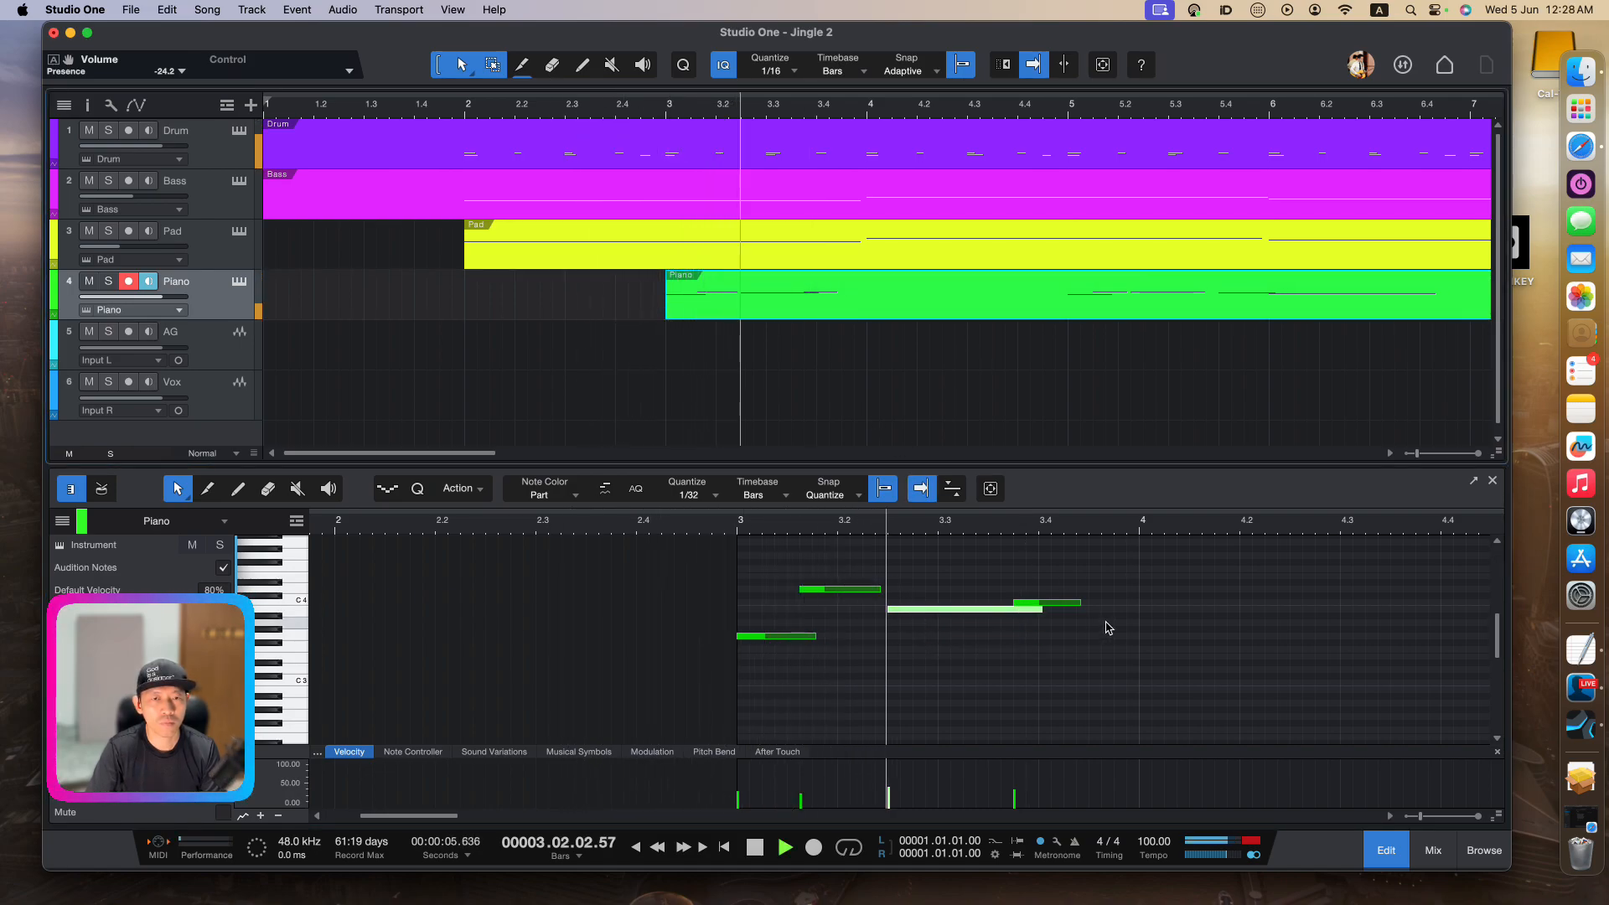
key("space")
left_click_drag(905, 612, 892, 612)
left_click_drag(1030, 610, 1007, 612)
left_click(603, 111)
key("space")
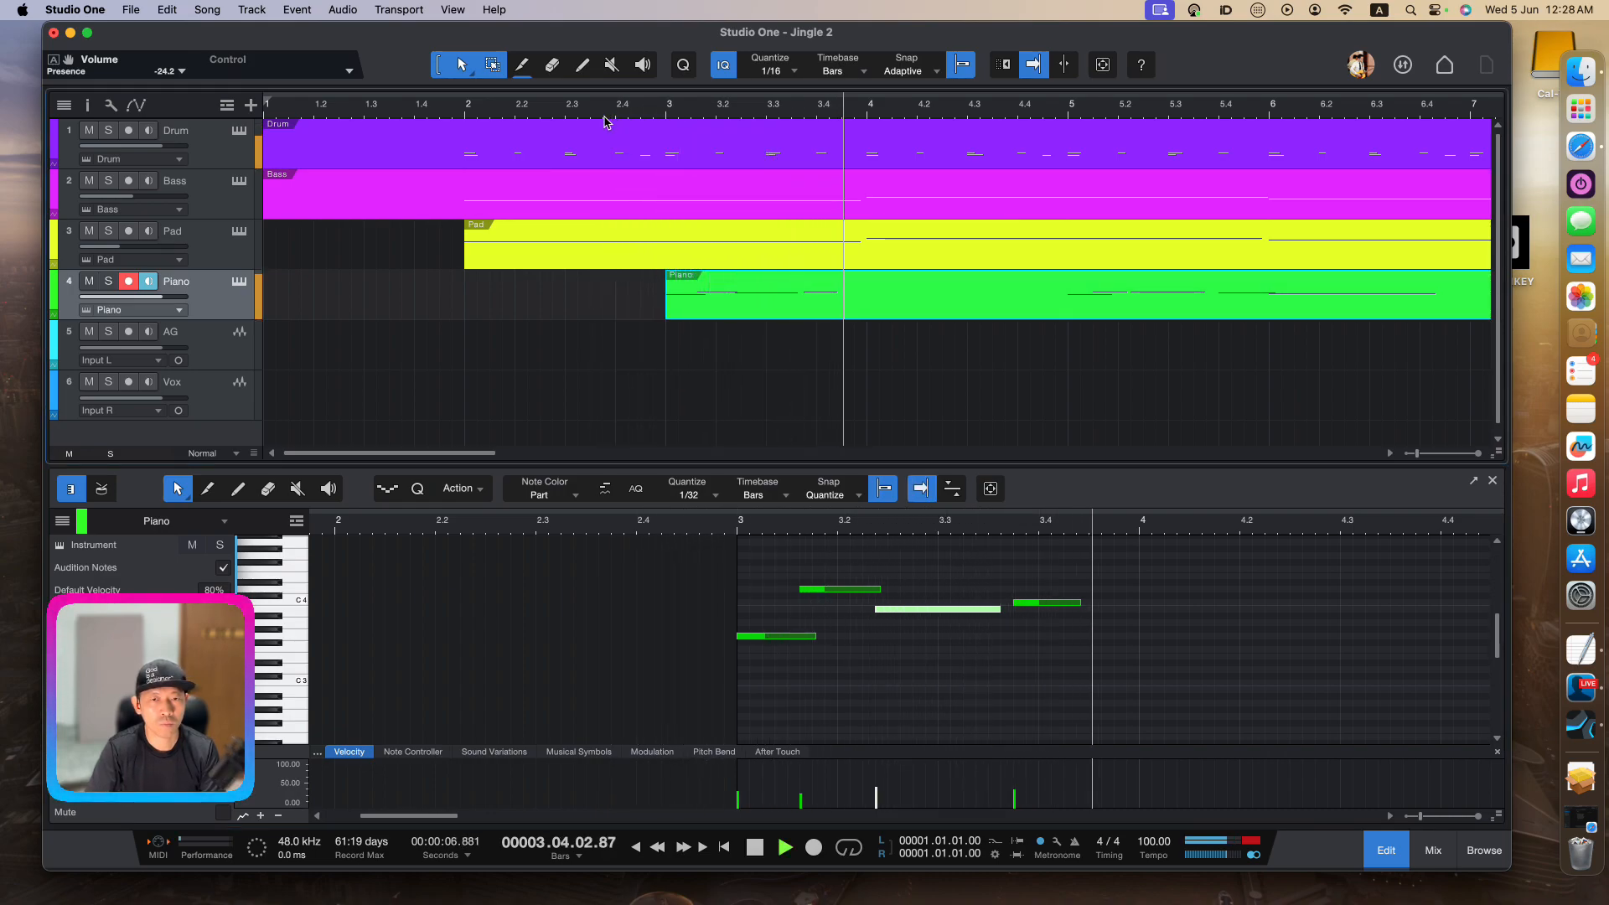
key("space")
Audition bar 3's C4 piano note at an earlier position, then place it a 1/32 step before beat 4
left_click_drag(1029, 612, 1016, 611)
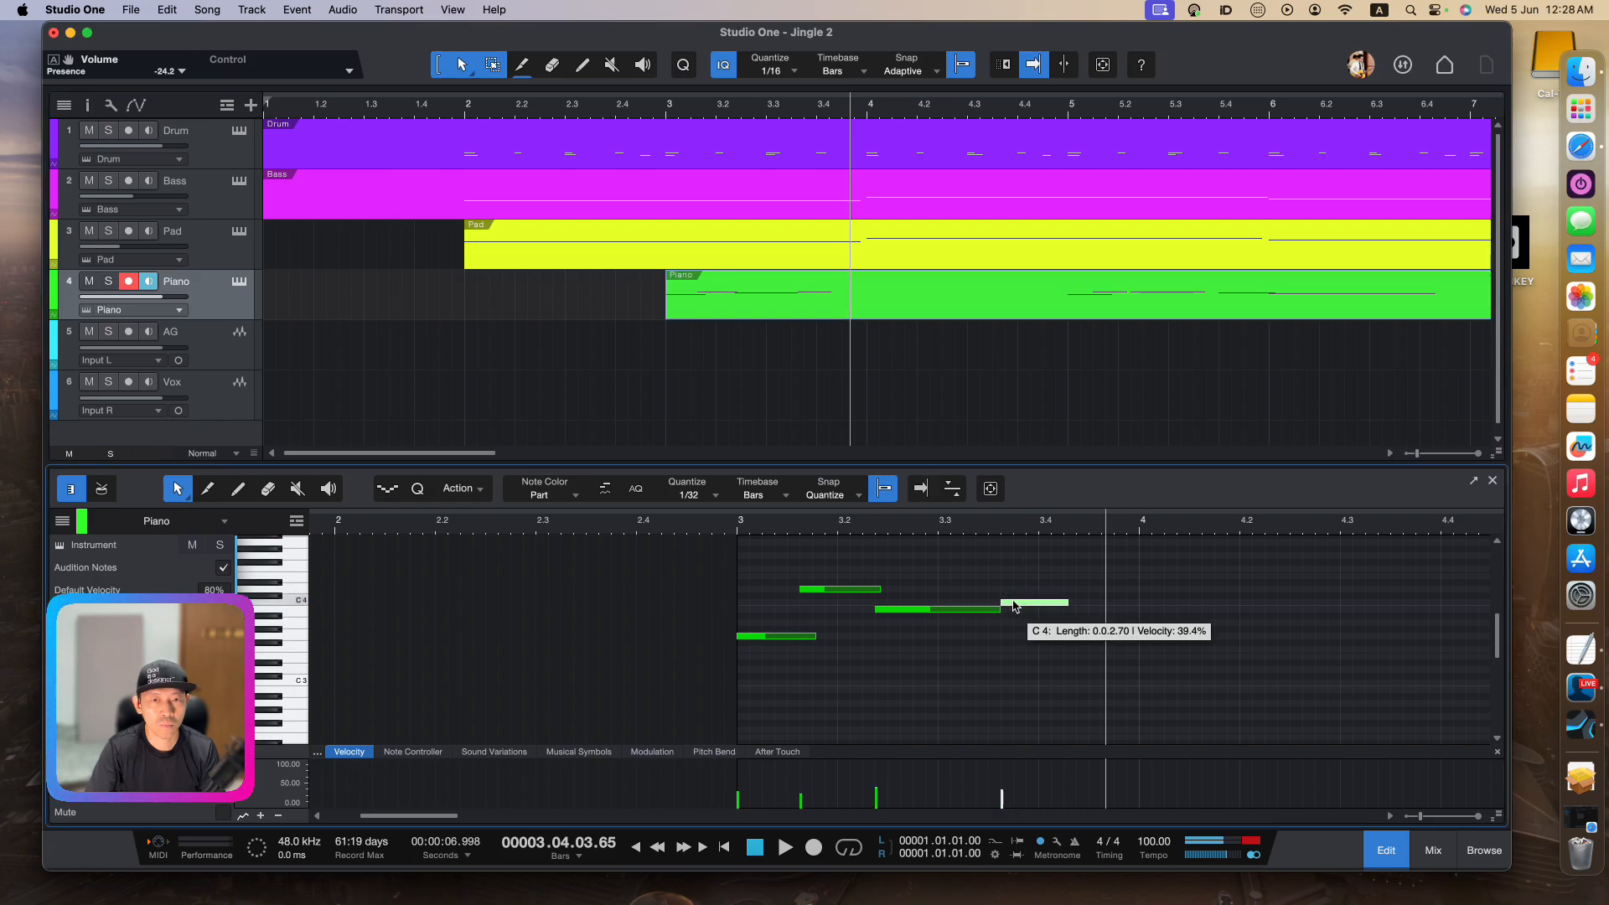
left_click(635, 104)
key("space")
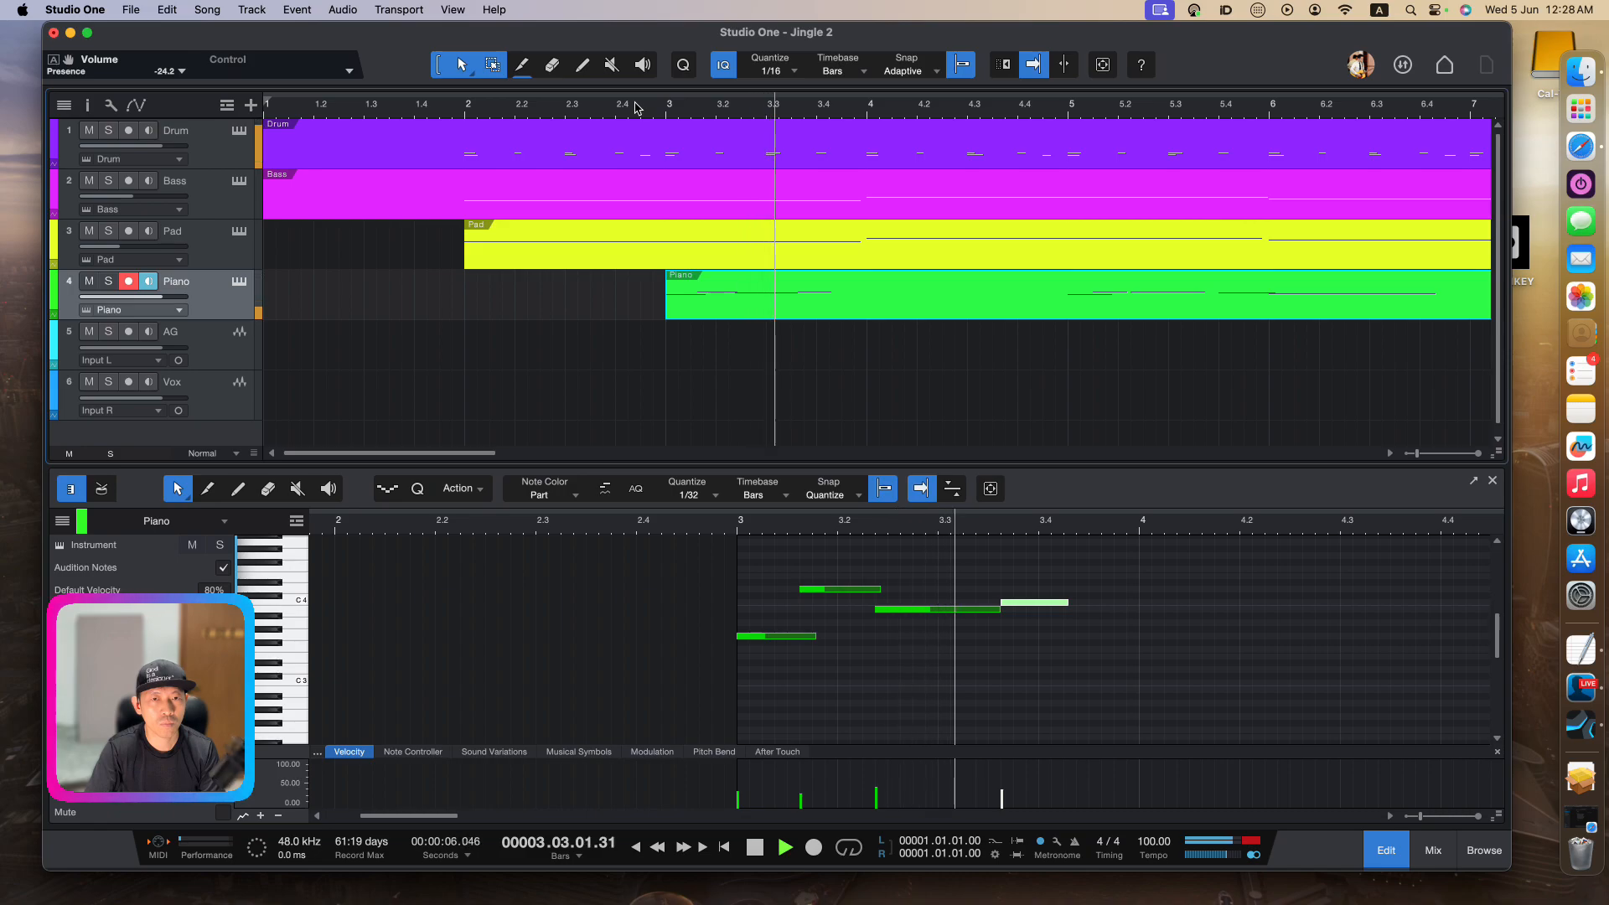
key("space")
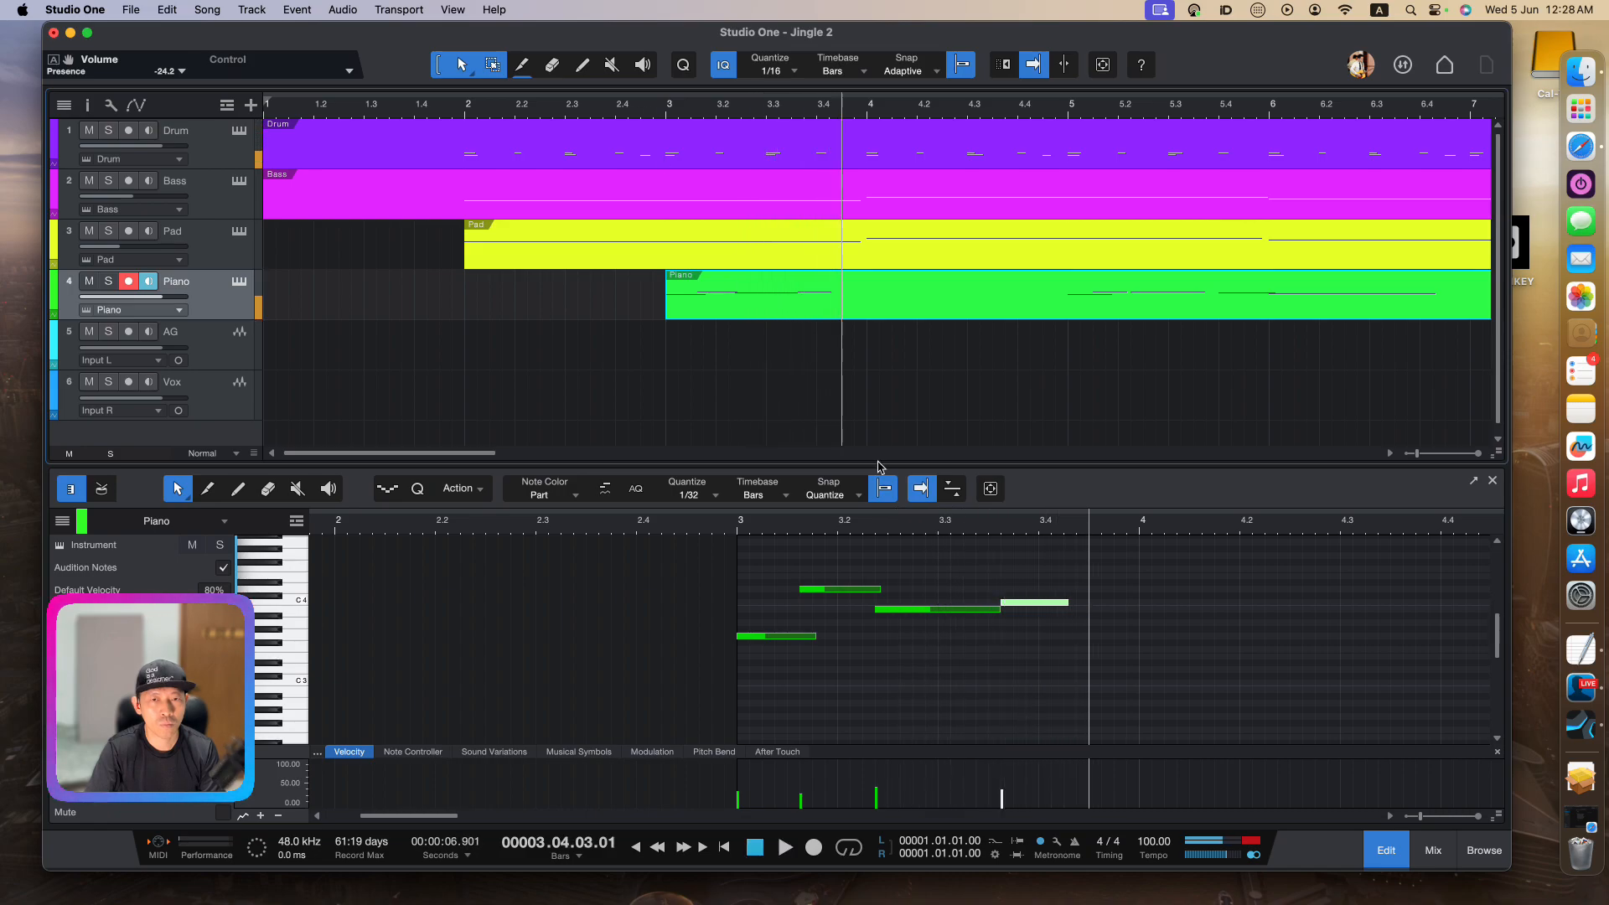
left_click(1015, 606)
left_click_drag(1025, 607, 1028, 609)
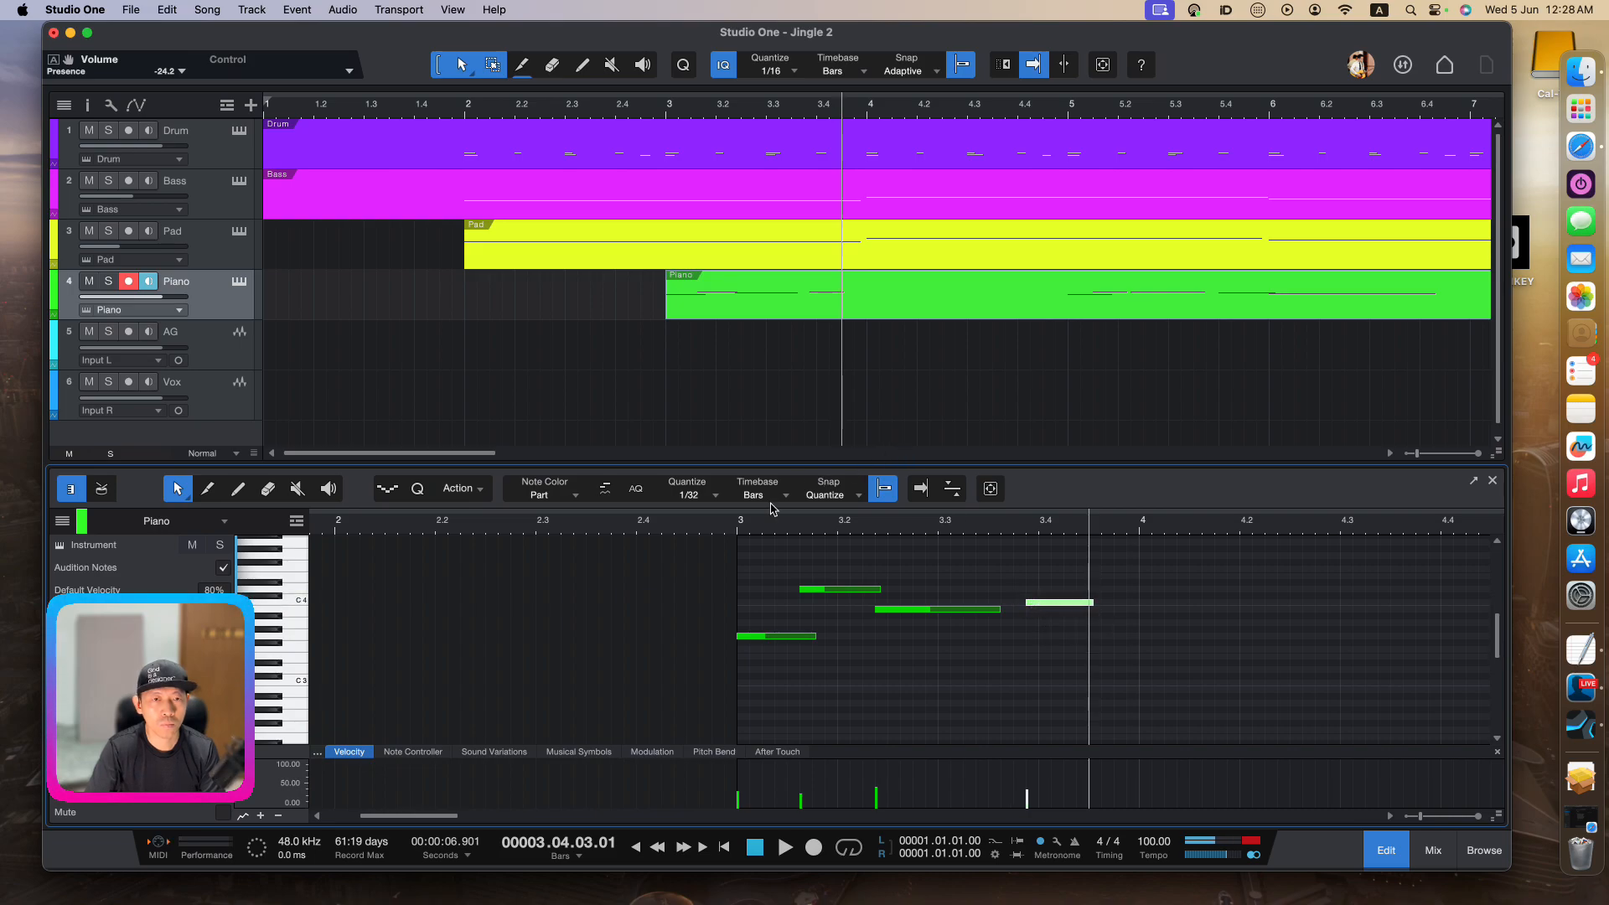
Audition bar 3's piano phrase, extend the third note's end to meet the following C4 note, and audition it again
left_click(732, 528)
key("space")
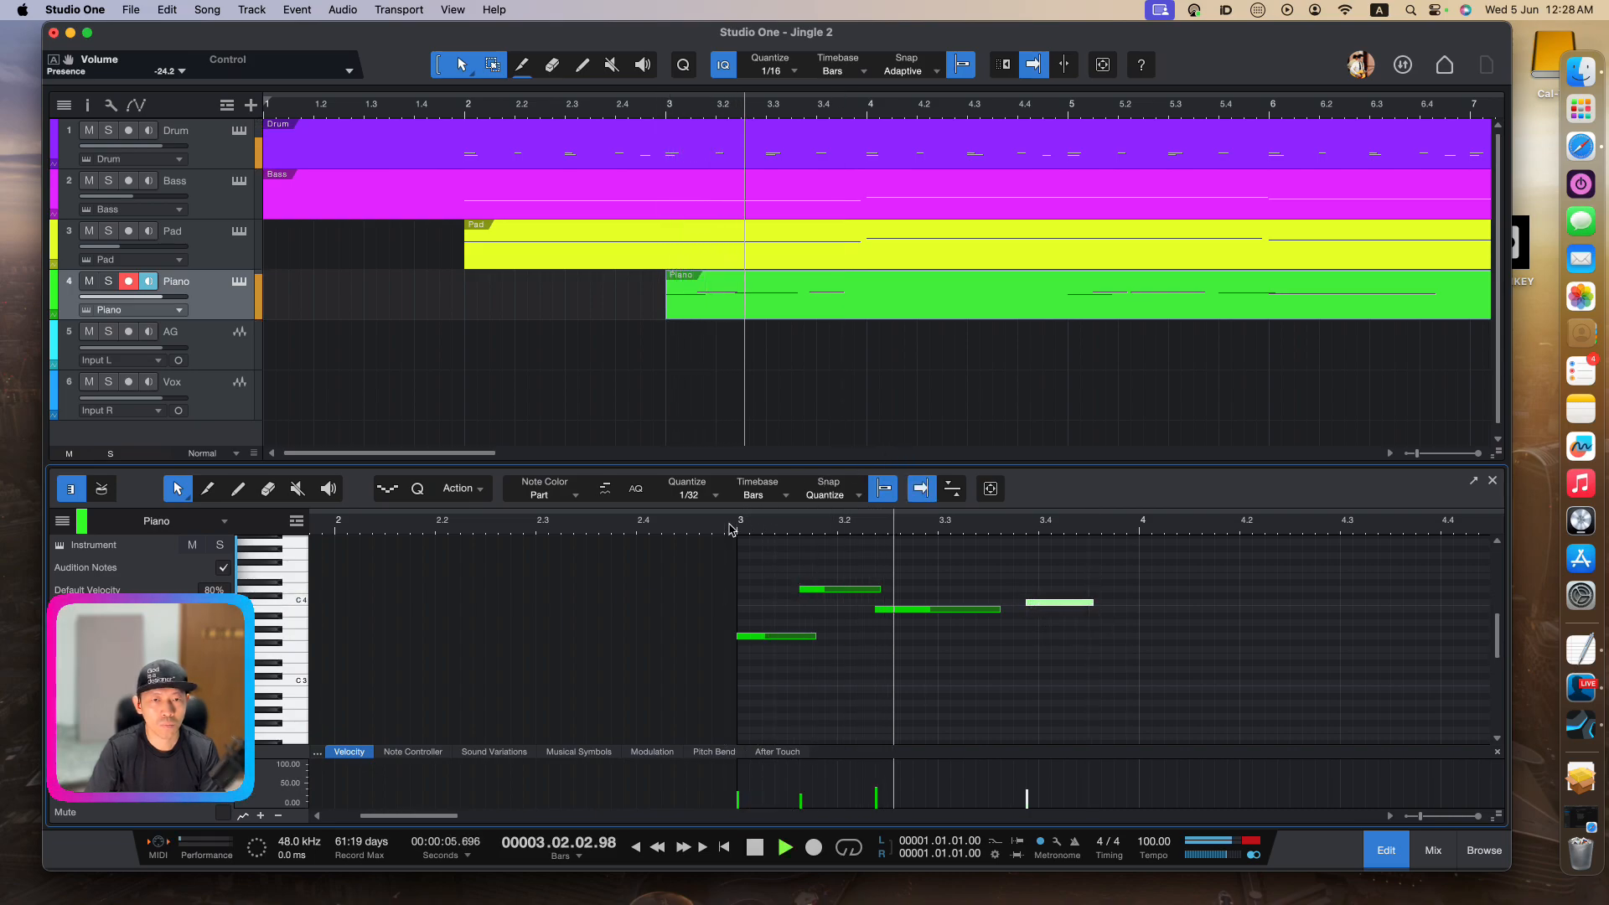
key("space")
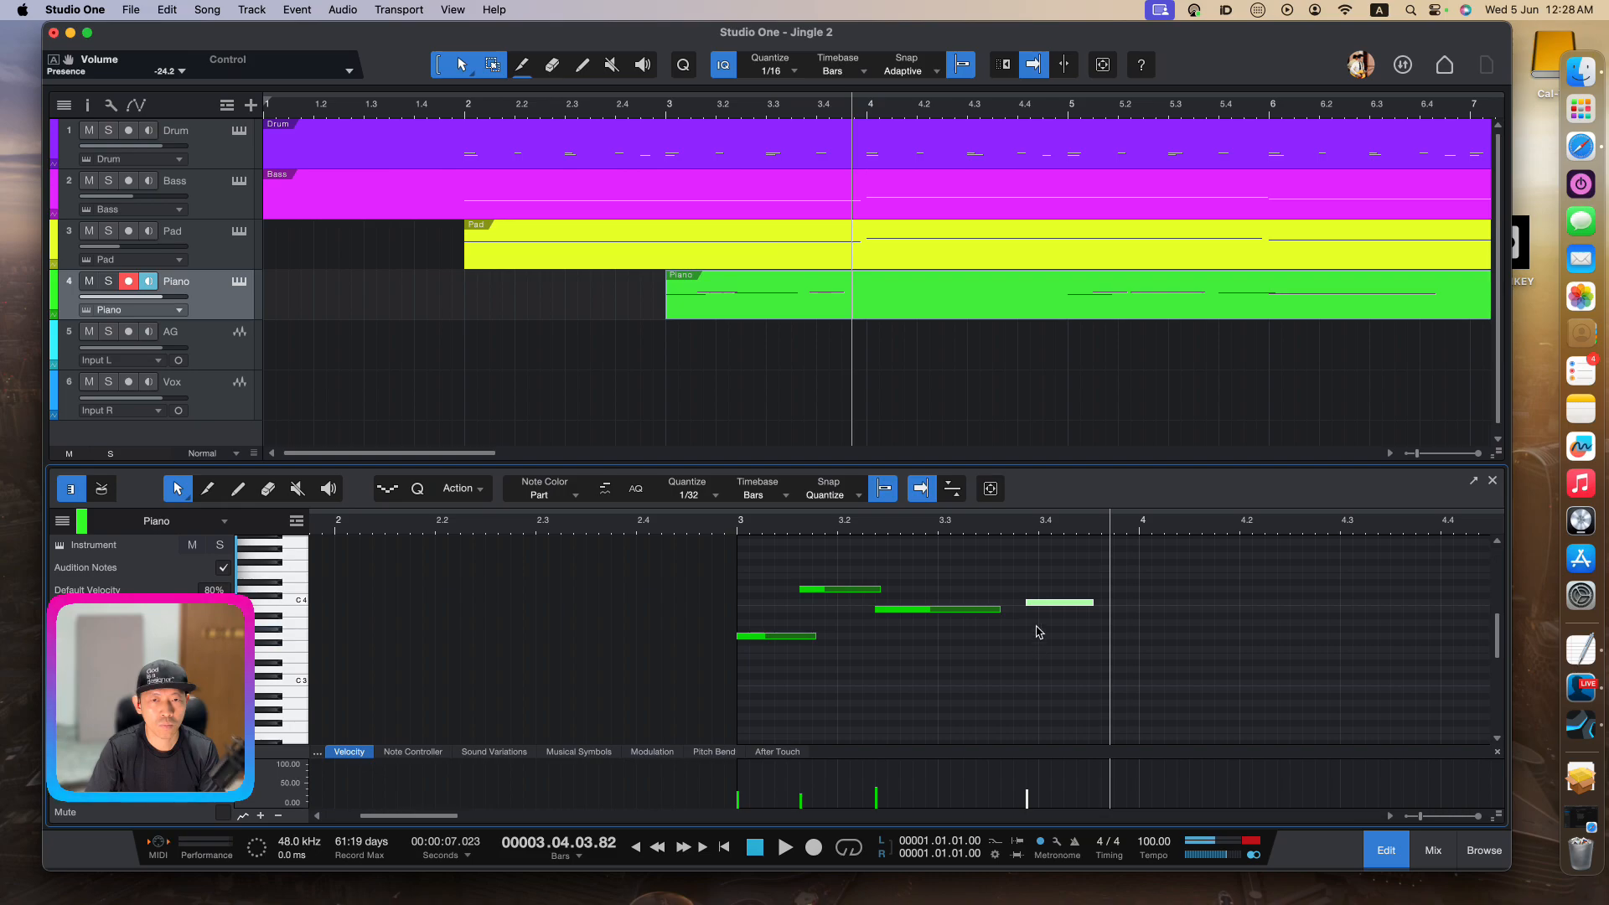
left_click_drag(1002, 612, 1025, 610)
left_click(714, 533)
key("space")
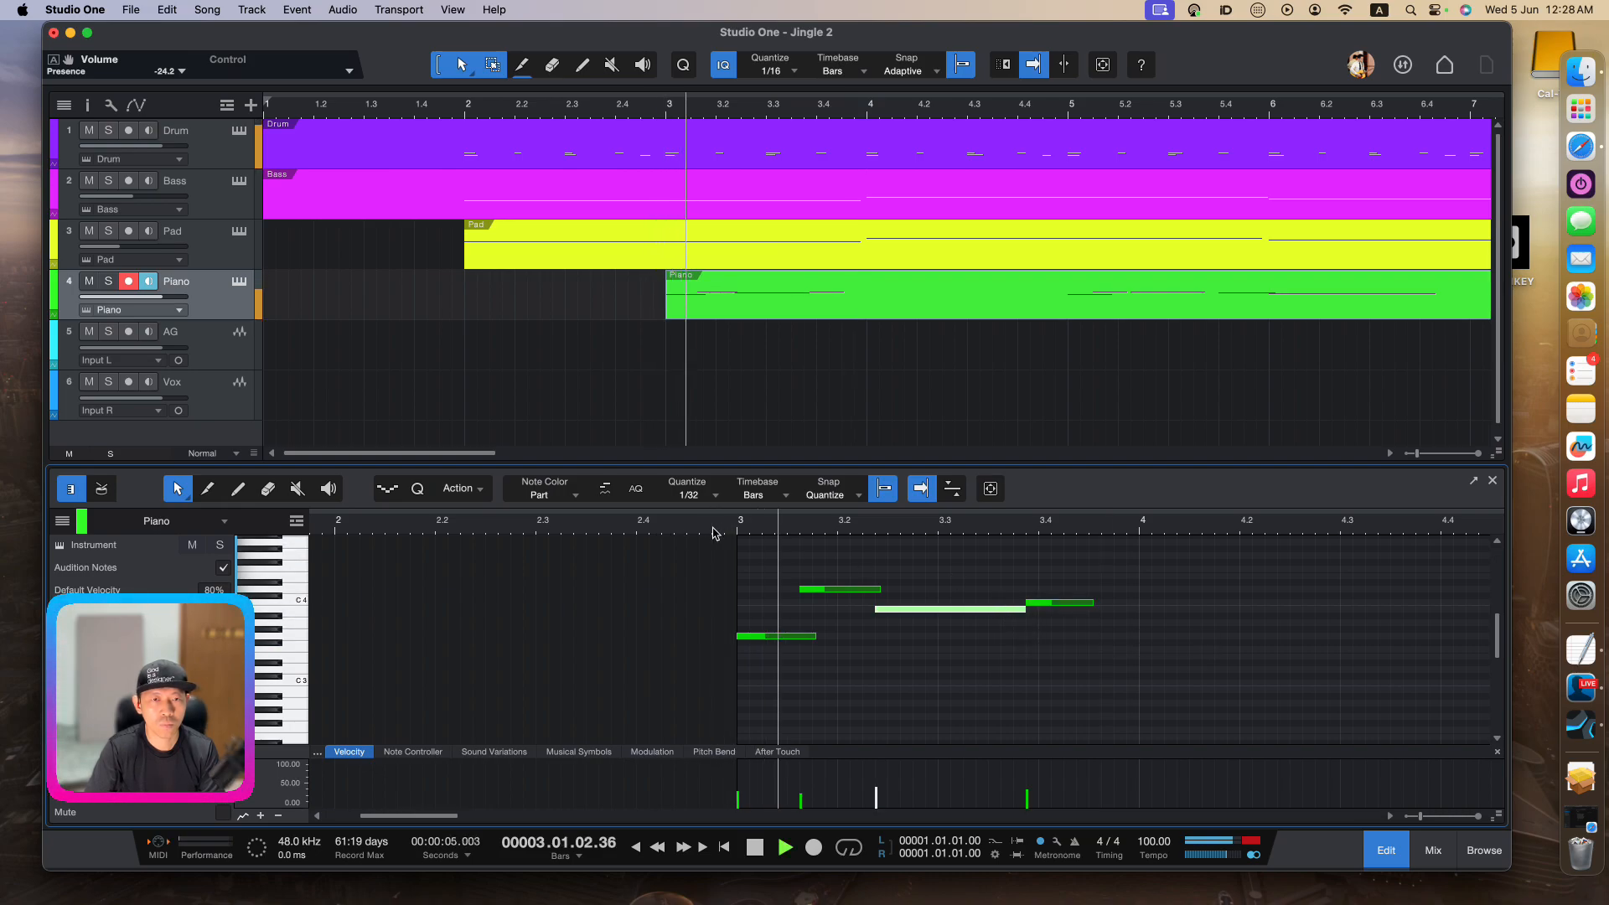
key("space")
Move bar 3's C4 piano note onto beat 4, lengthen the third note to meet it, and play on into bar 5
left_click_drag(1038, 605, 1044, 611)
left_click(735, 538)
key("space")
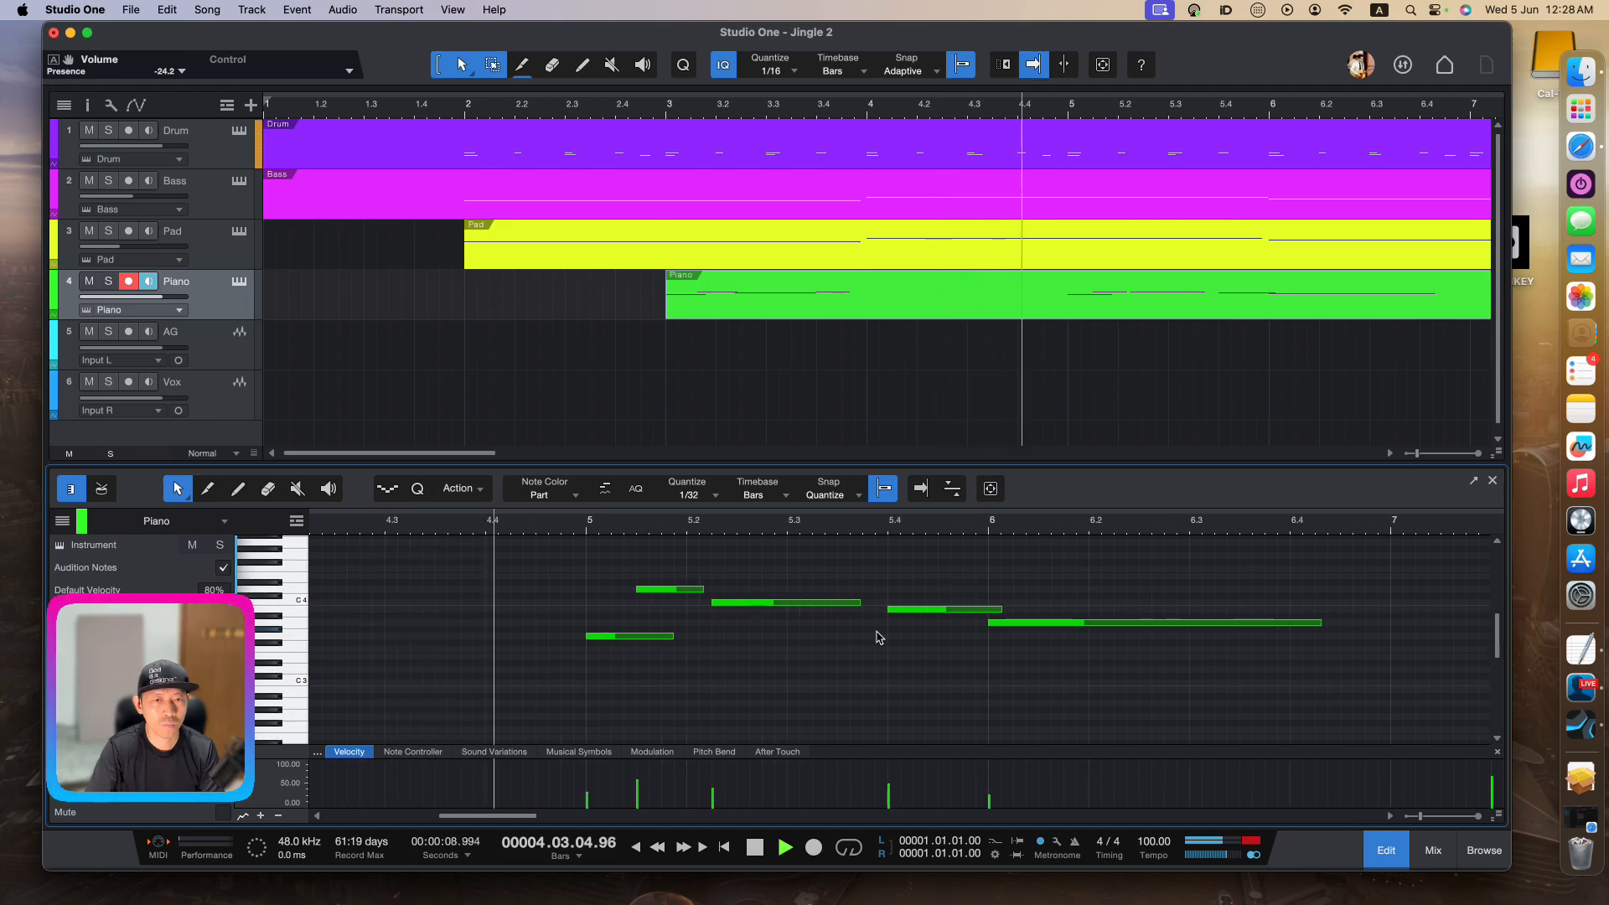
key("space")
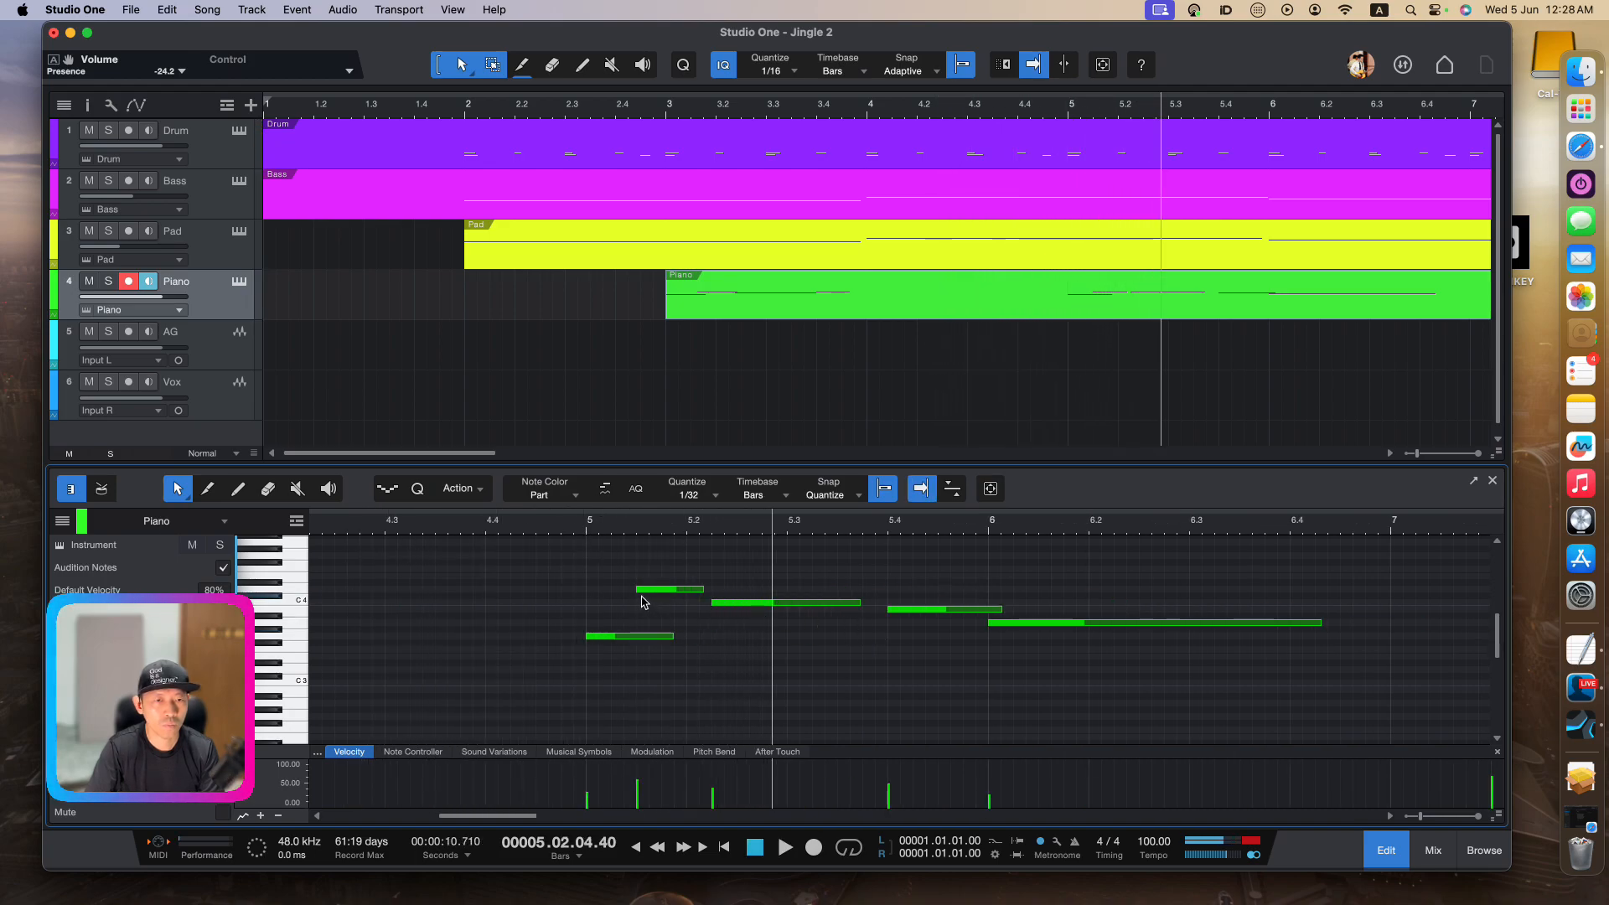
Shift bar 5's second piano note later by a 1/32 step and audition the phrase
left_click_drag(648, 592, 660, 592)
left_click(560, 533)
key("space")
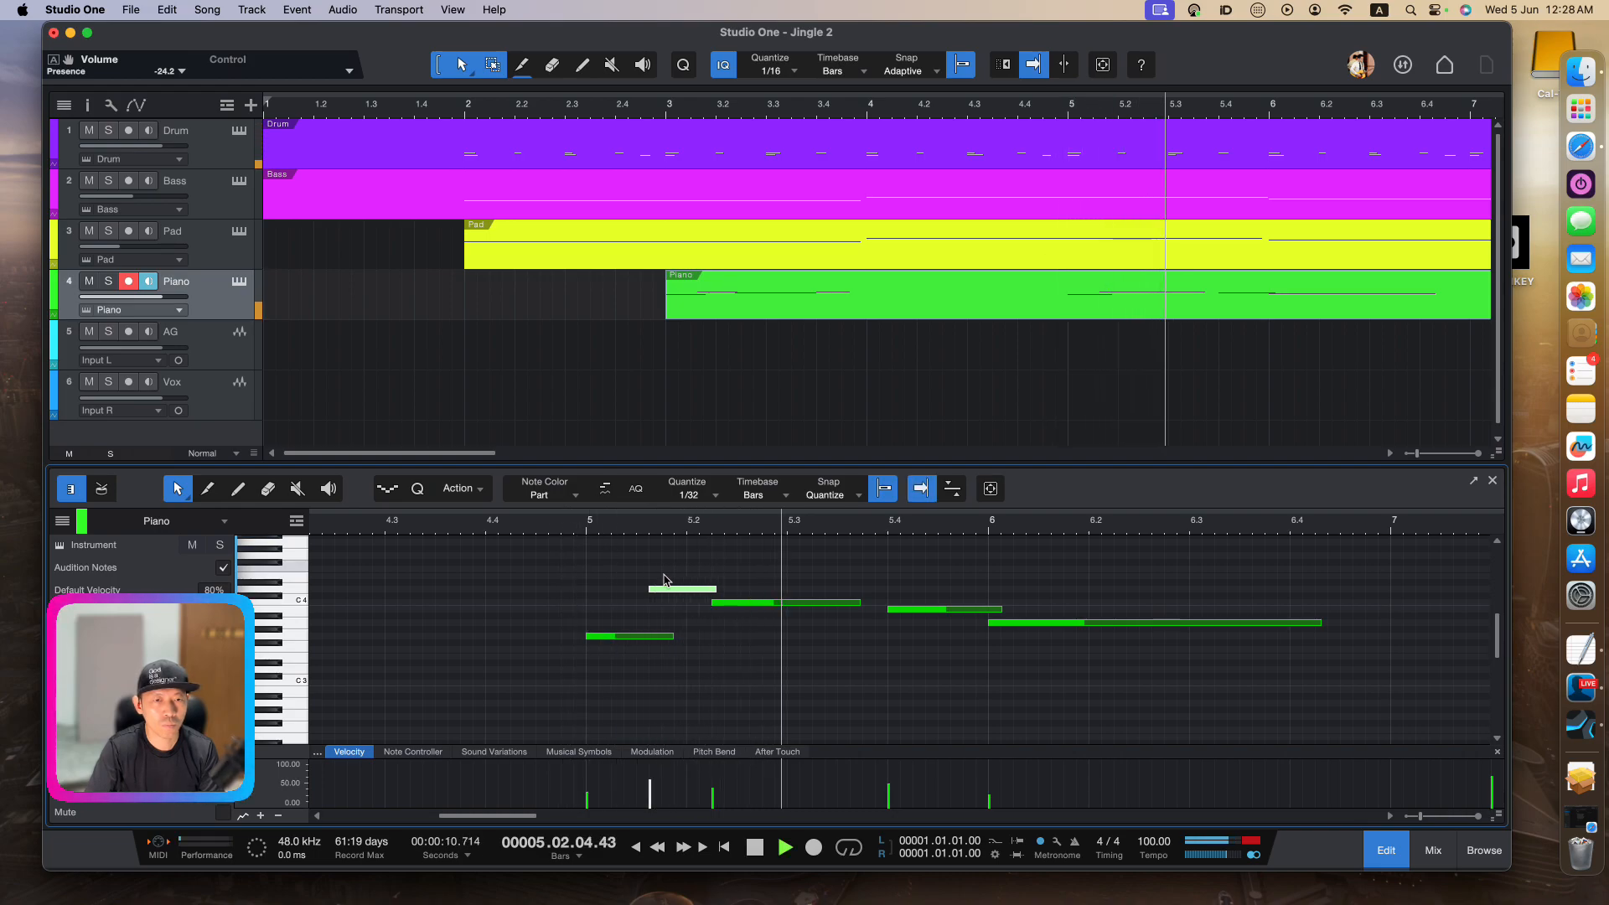
Shift bar 5's third piano note later by a 1/32 step and play the part through into bar 7
left_click(769, 603)
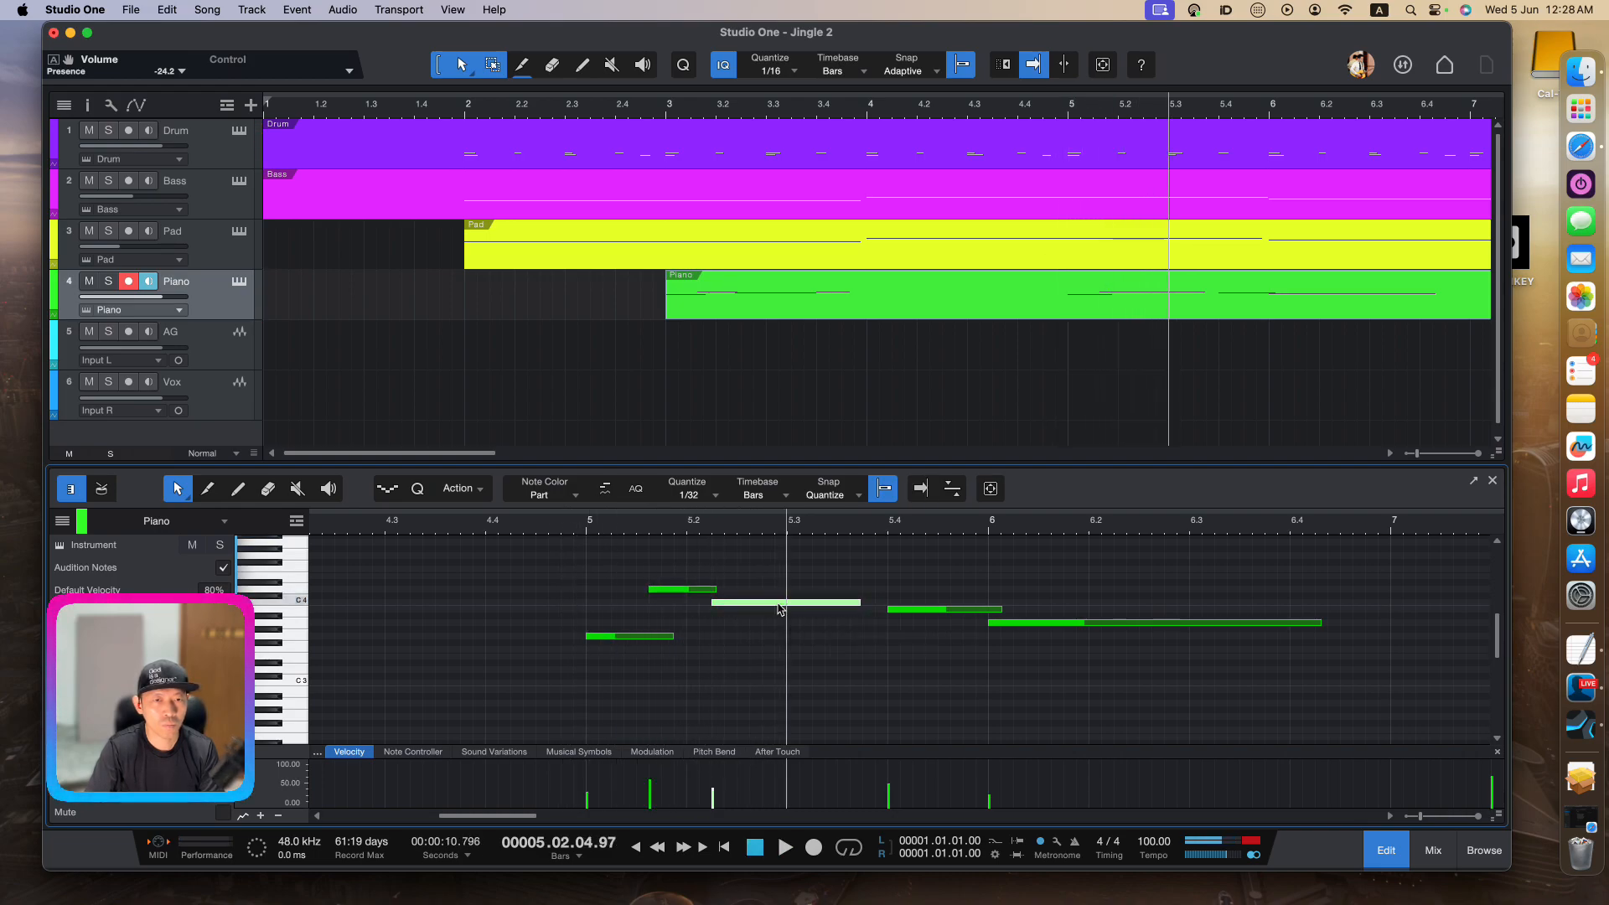
left_click(538, 533)
key("space")
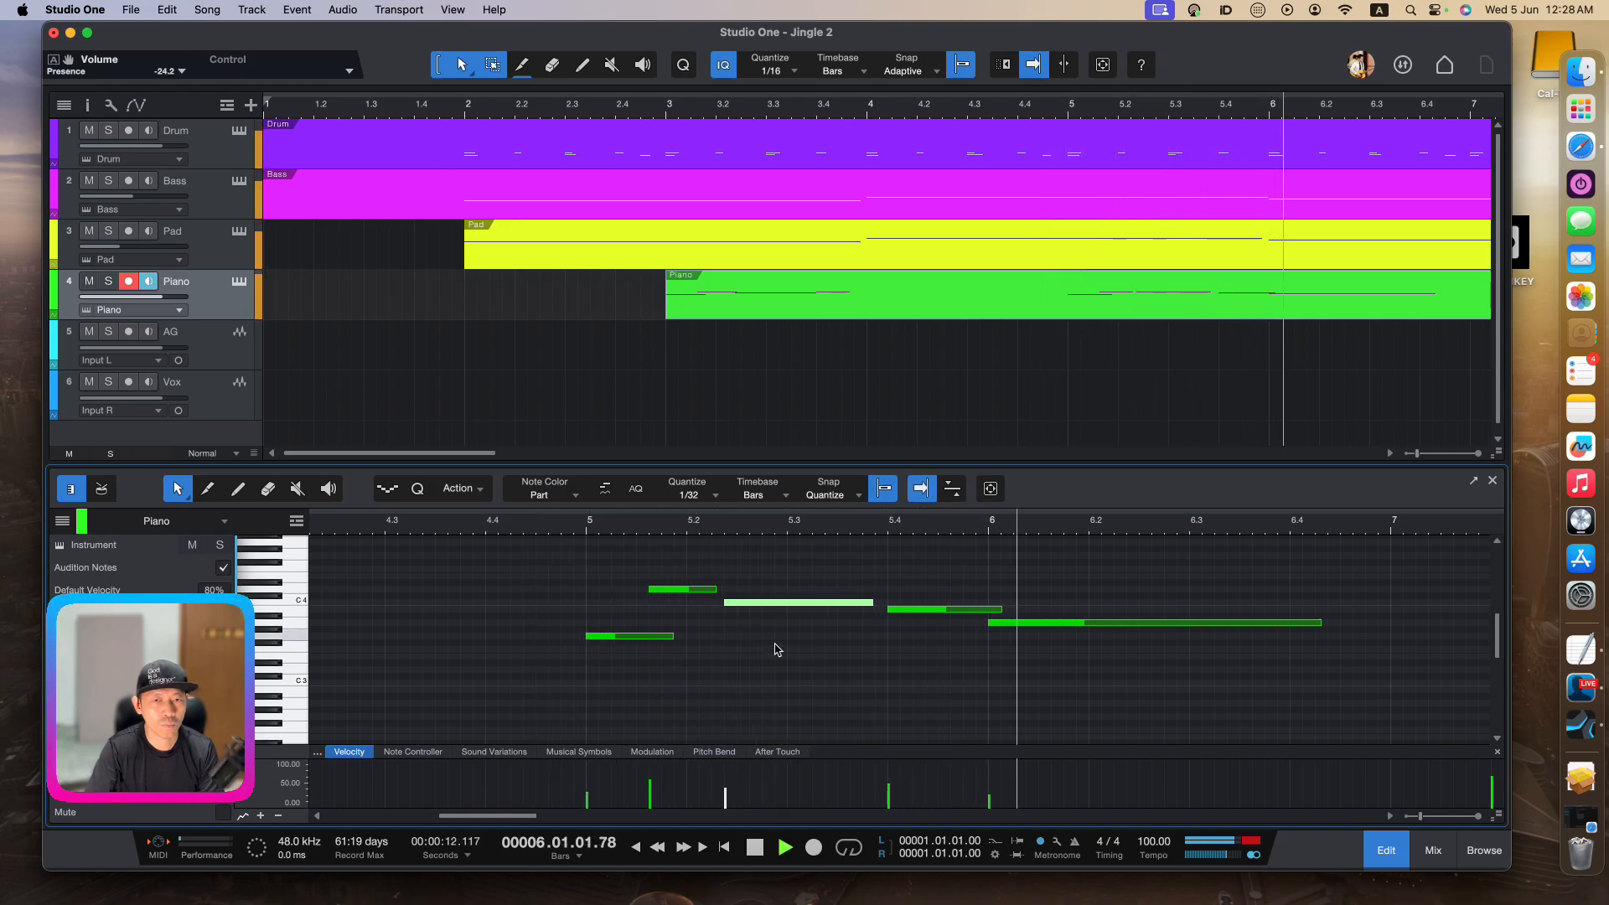
scroll(802, 661, "right", 3)
scroll(803, 666, "right", 12)
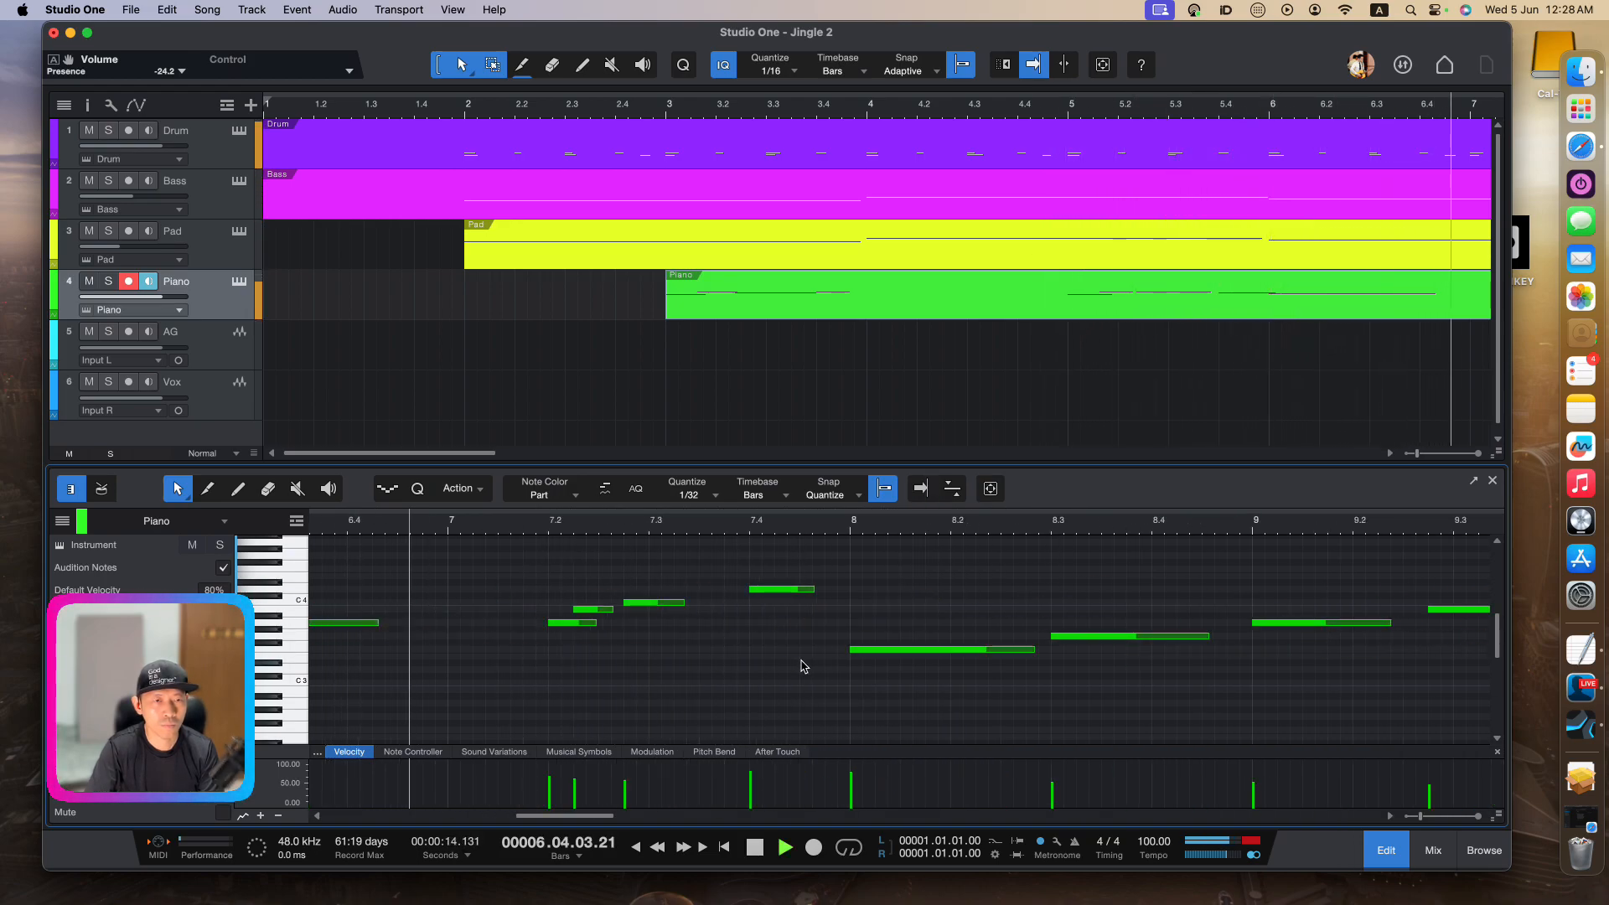
key("f")
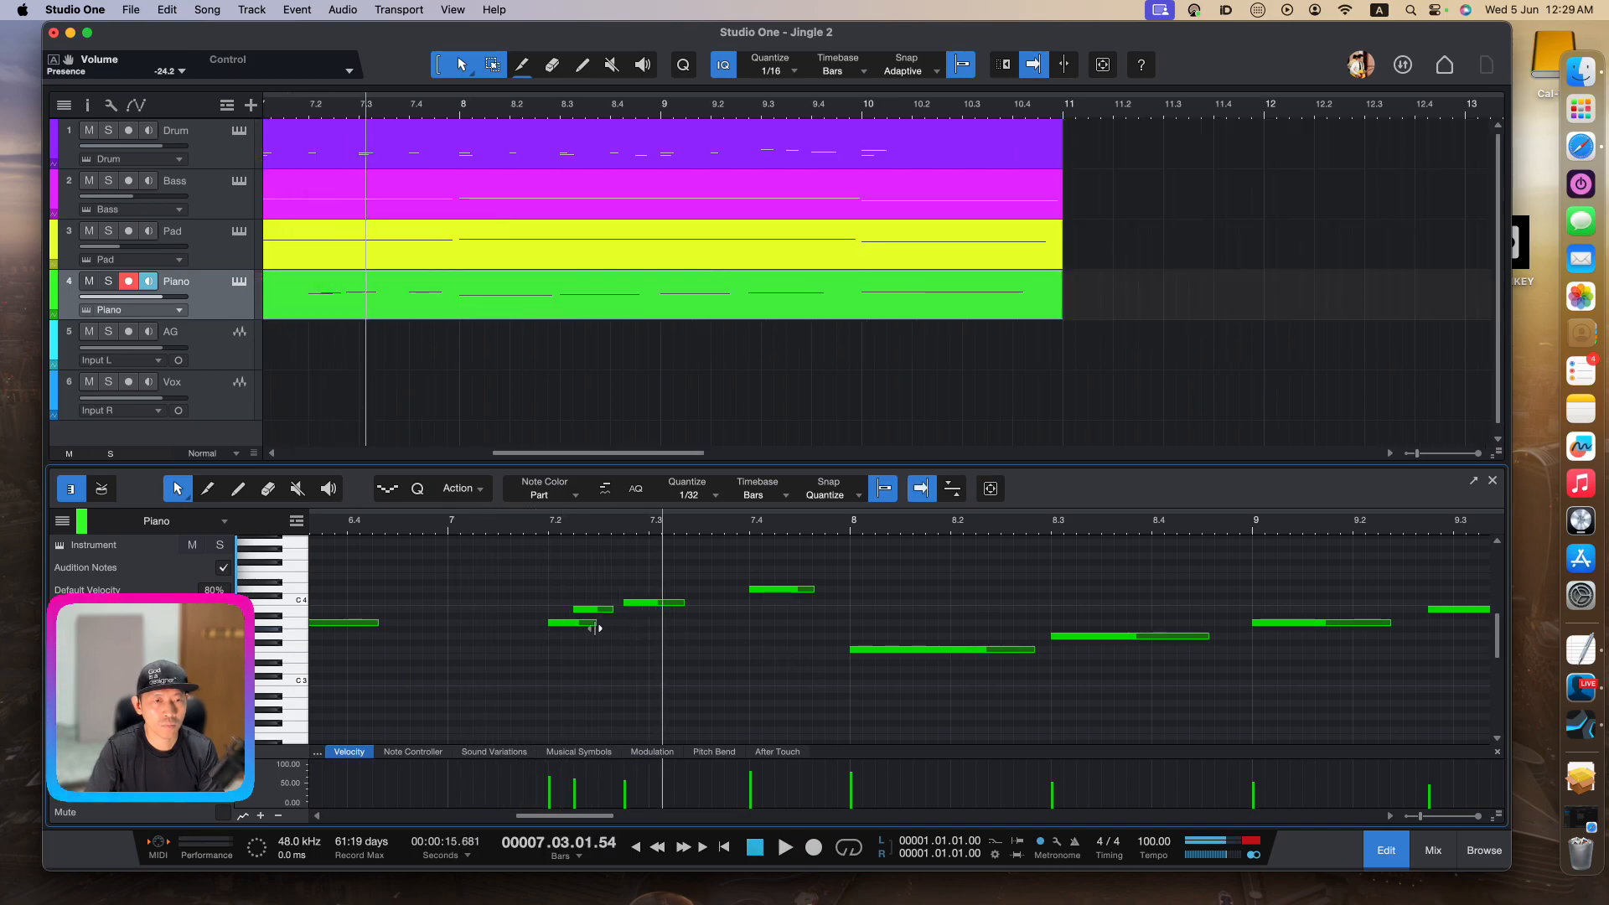
Shift bar 7's second piano note later by a 1/32 step and audition the phrase from the start of bar 7
left_click_drag(585, 609, 601, 611)
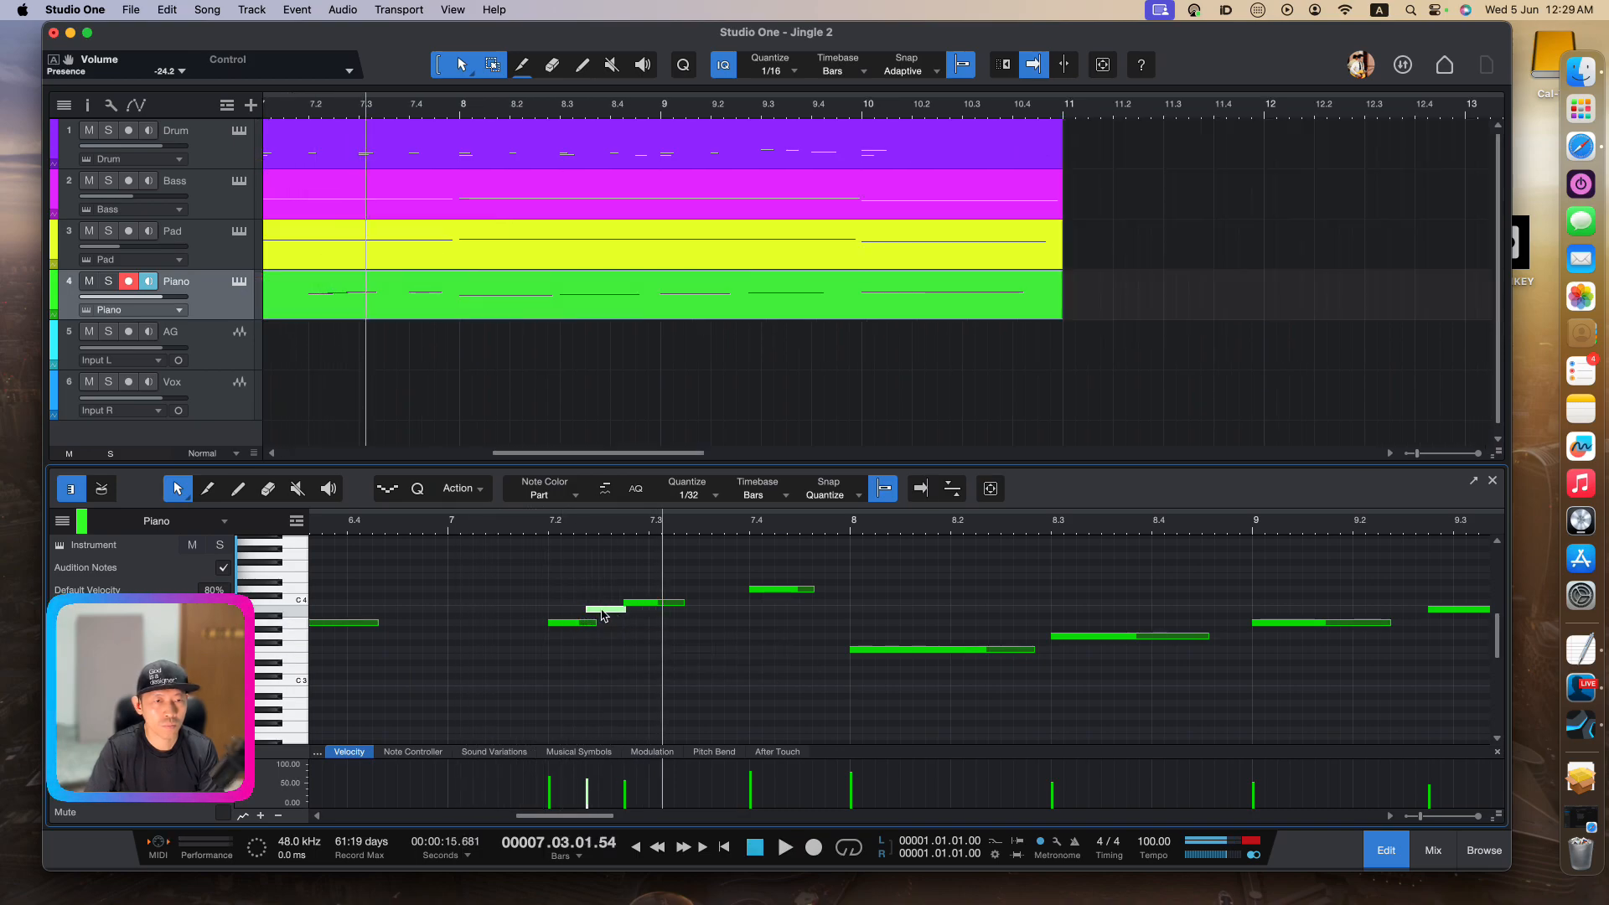
left_click(450, 527)
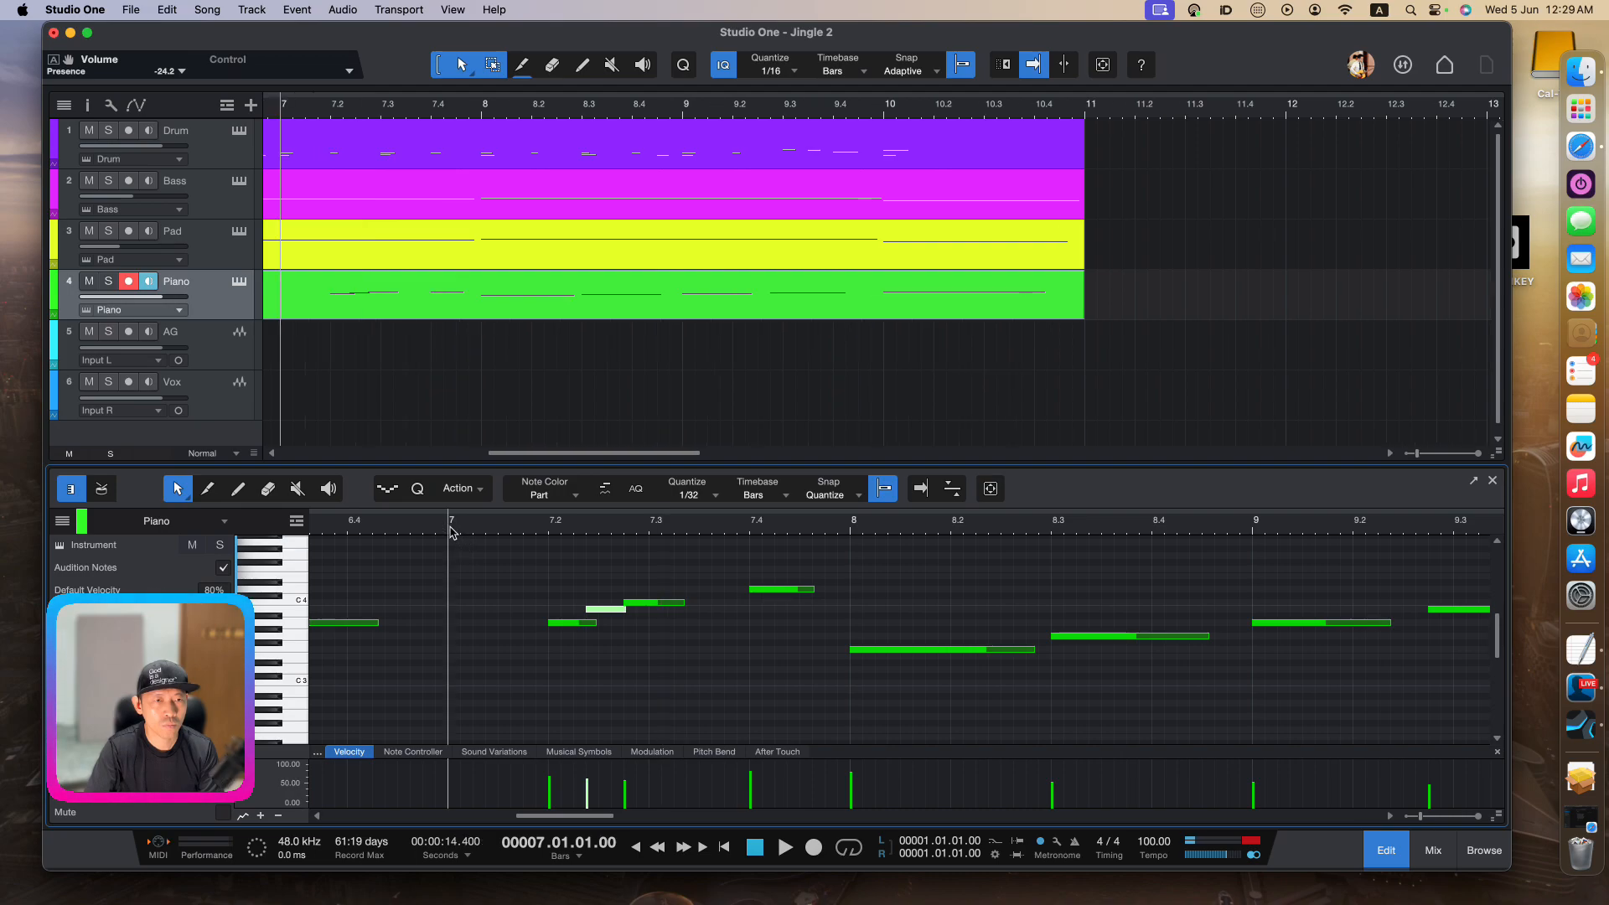
key("space")
key("space")
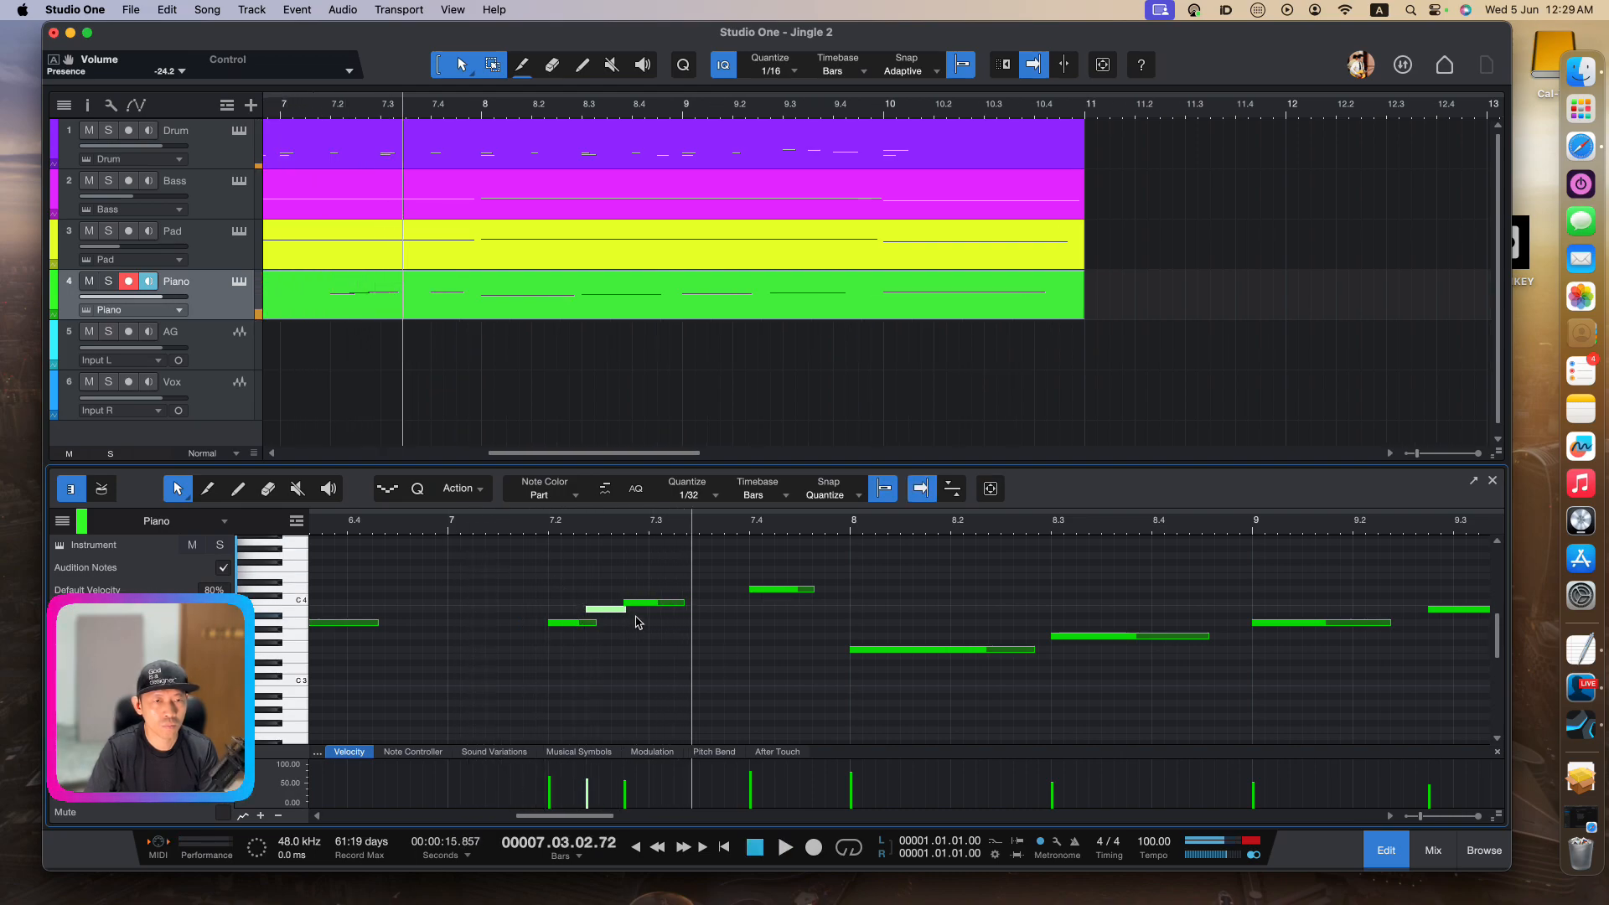
Replay bar 7's piano phrase, shift its second and third notes later by a 1/32 step each, and audition the change
left_click(375, 530)
key("space")
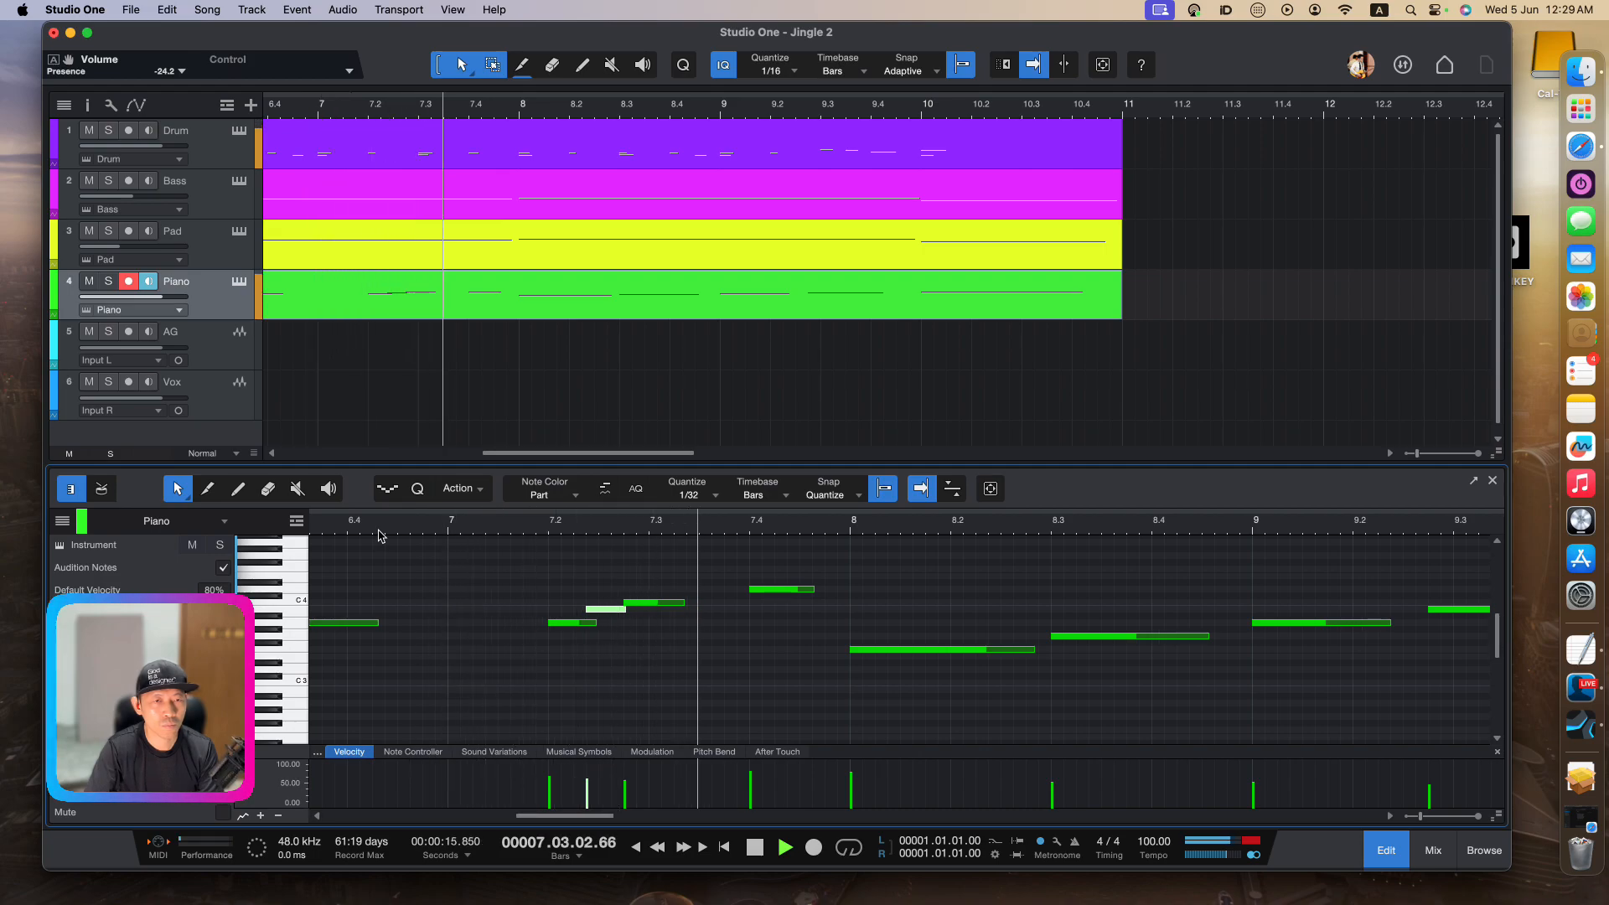
key("space")
key("n")
left_click_drag(604, 614, 639, 608)
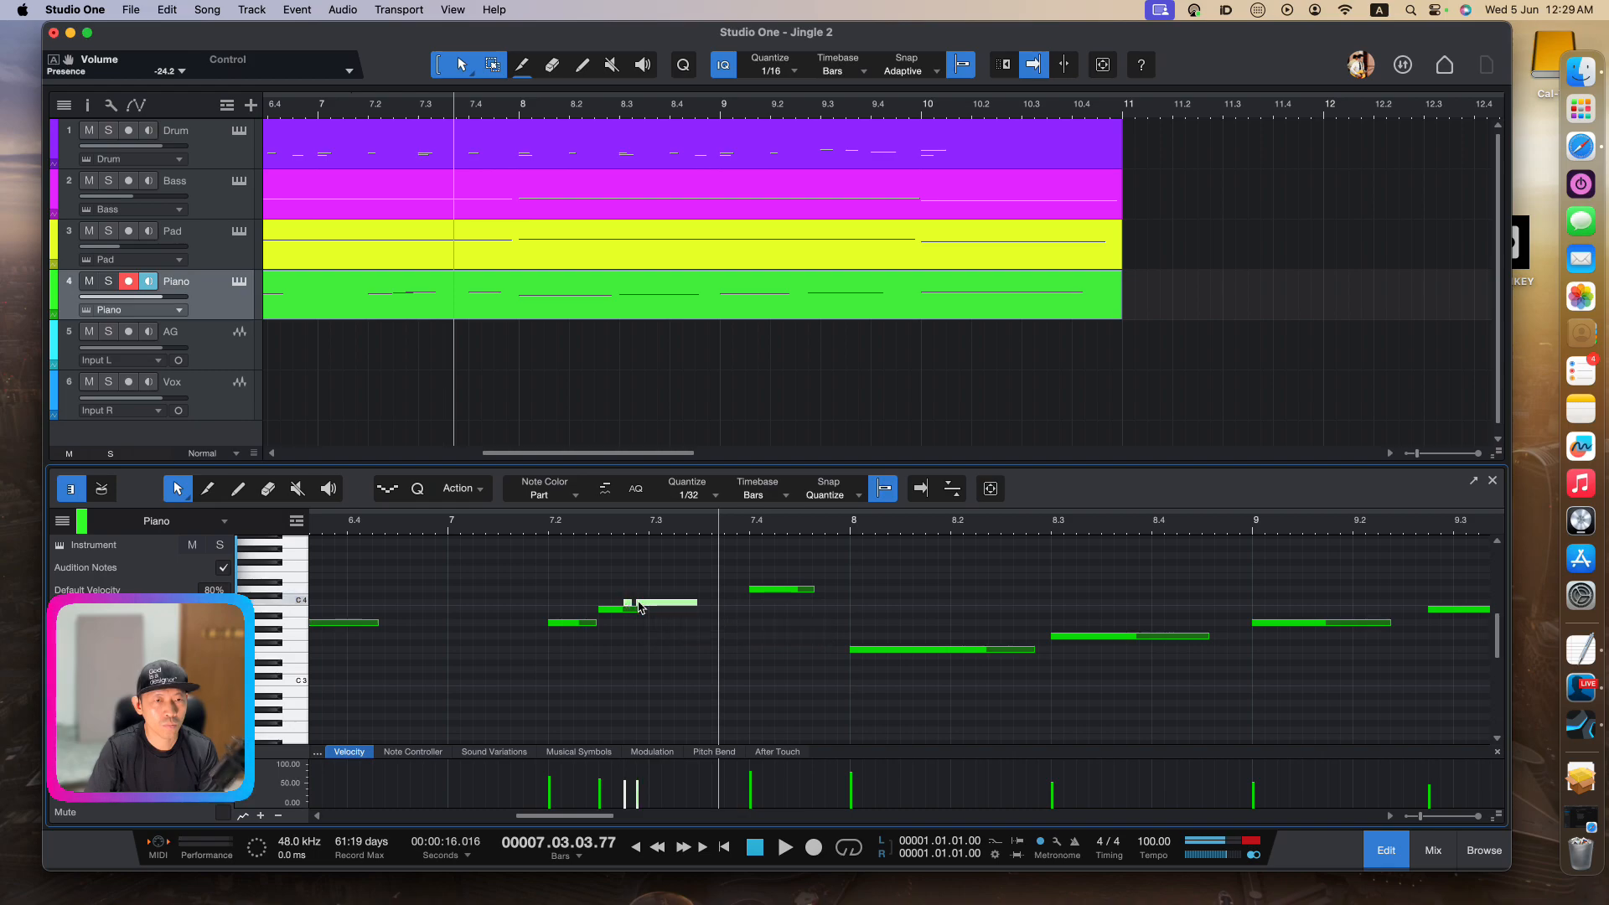
left_click(398, 536)
key("space")
key("n")
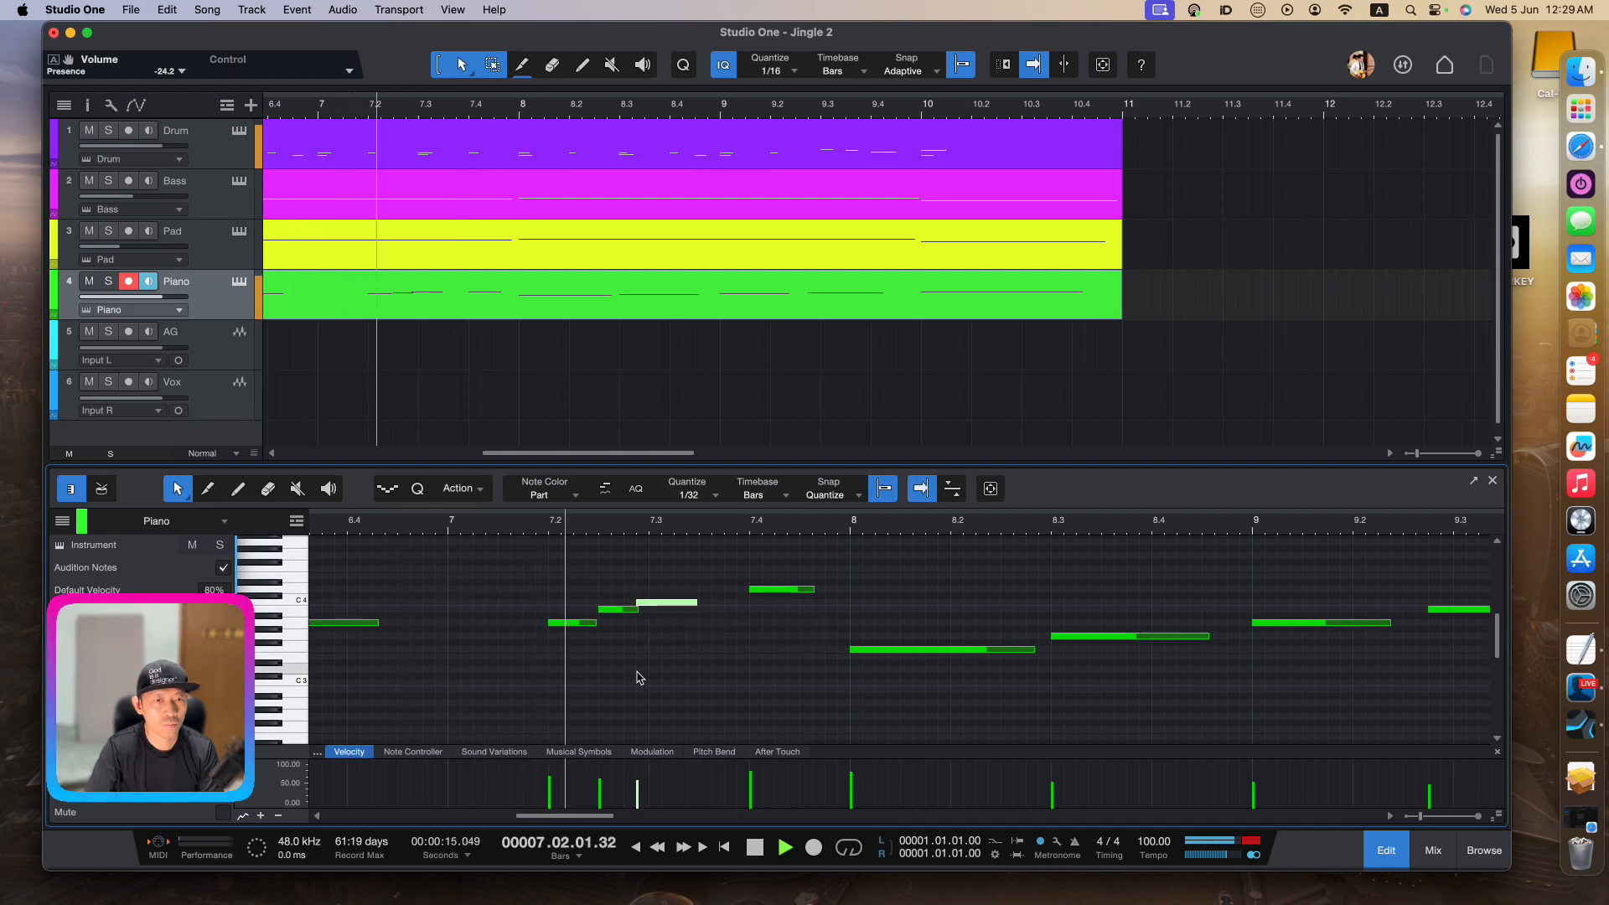
key("space")
Place bar 7's third piano note on beat 3 and play the part from bar 7 through bar 9
left_click_drag(666, 604, 676, 608)
left_click(448, 528)
key("space")
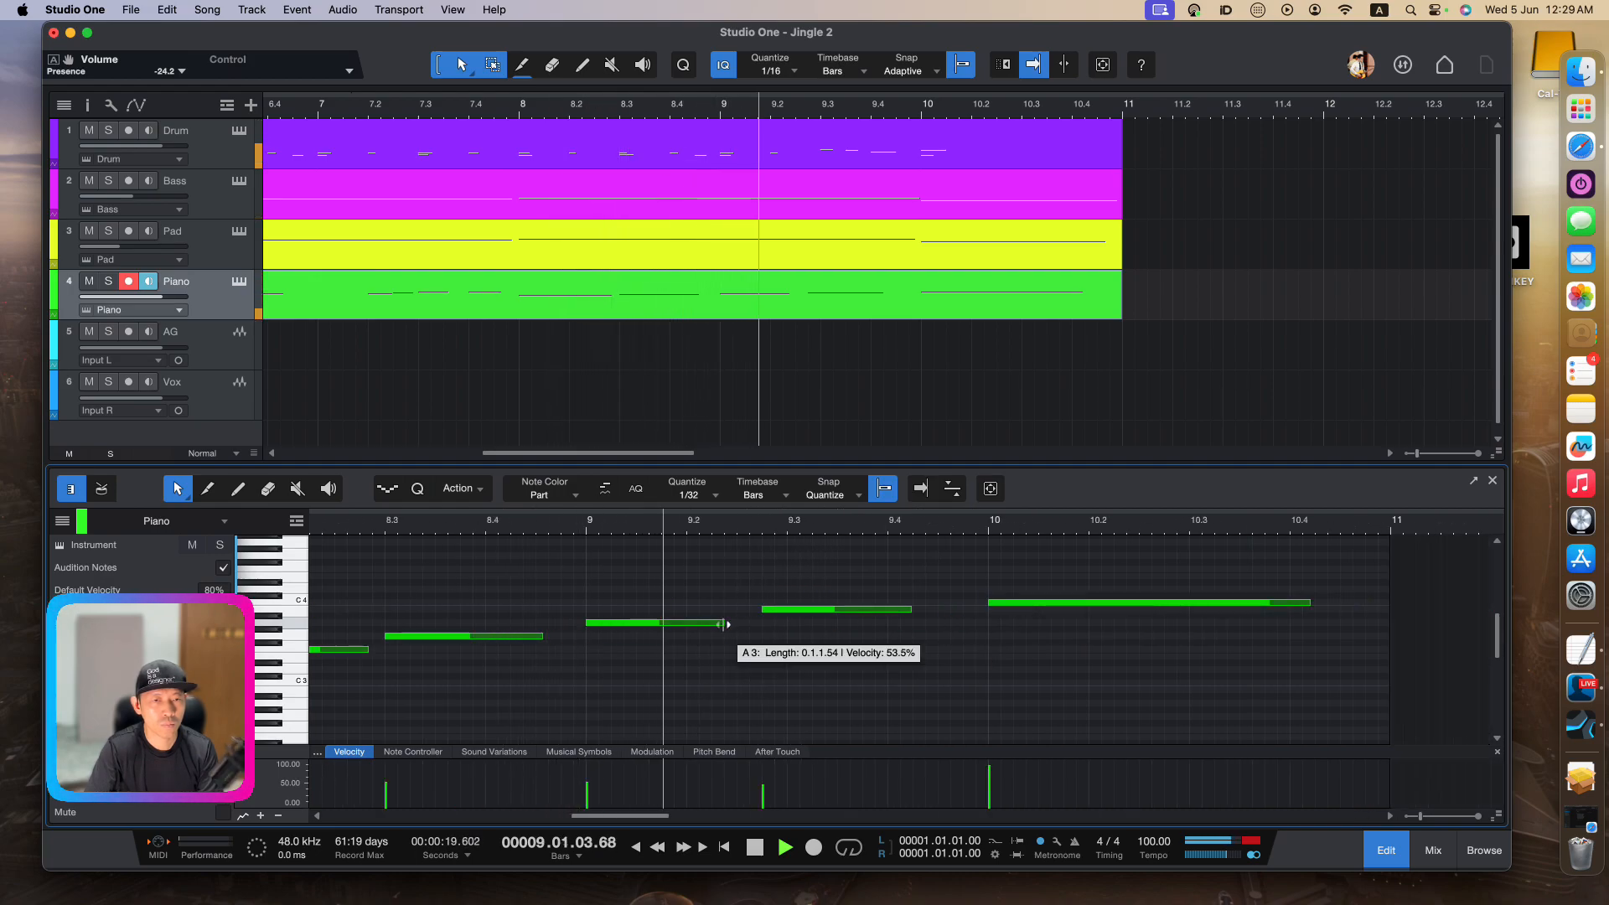
key("space")
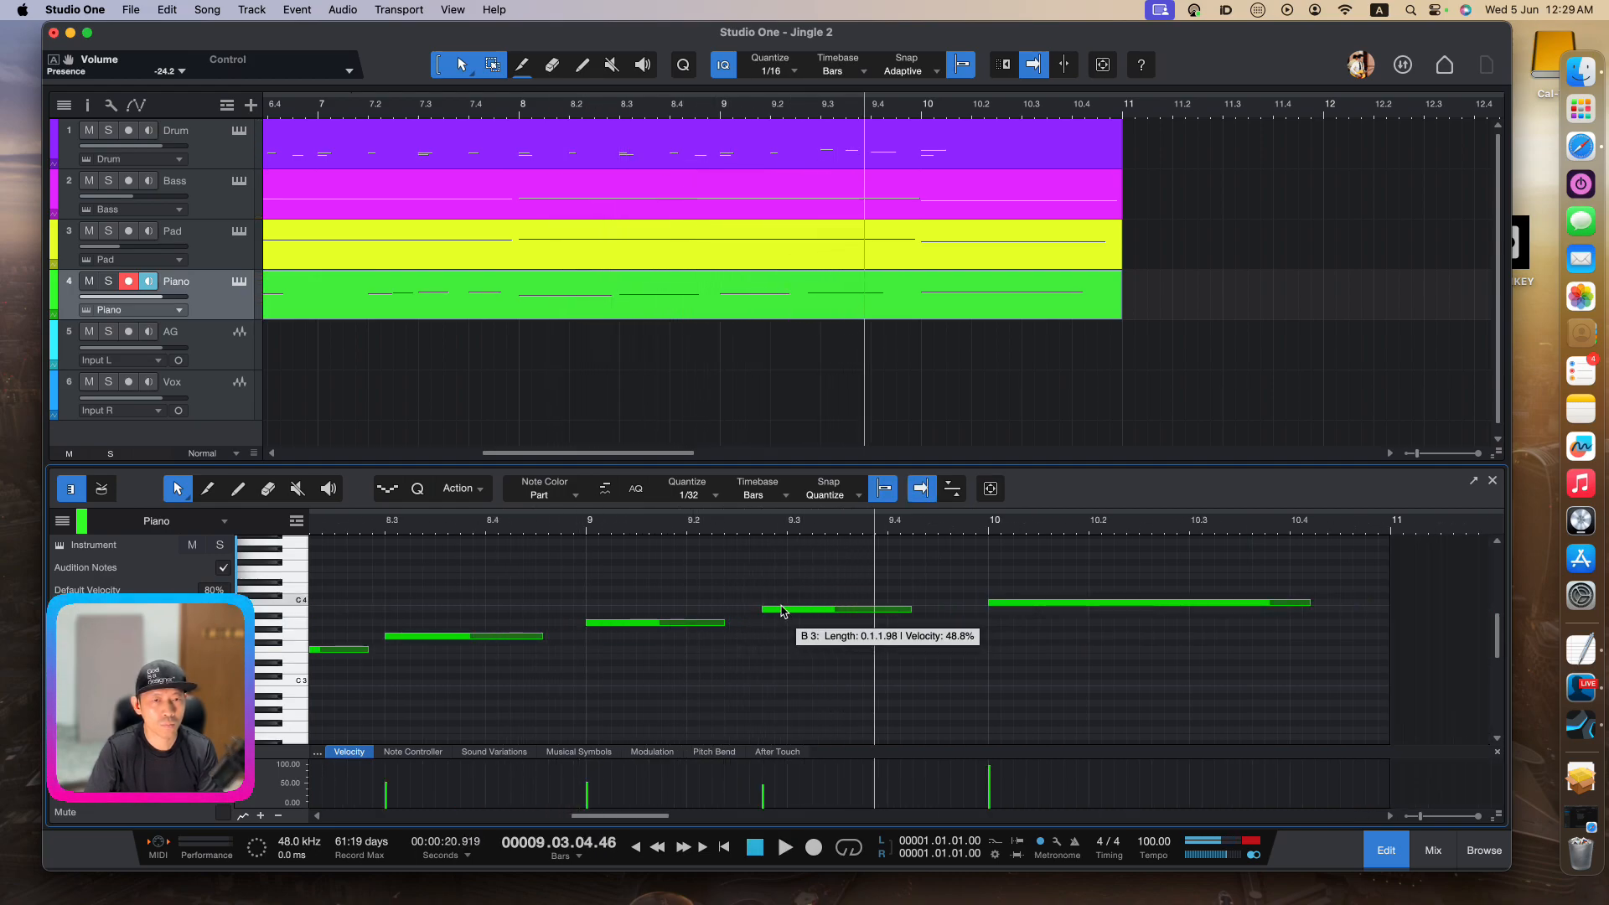
Shift bar 9's B3 piano note later by a 1/32 step, audition it, and extend the end of the preceding A3 note
left_click_drag(775, 610, 788, 610)
key("space")
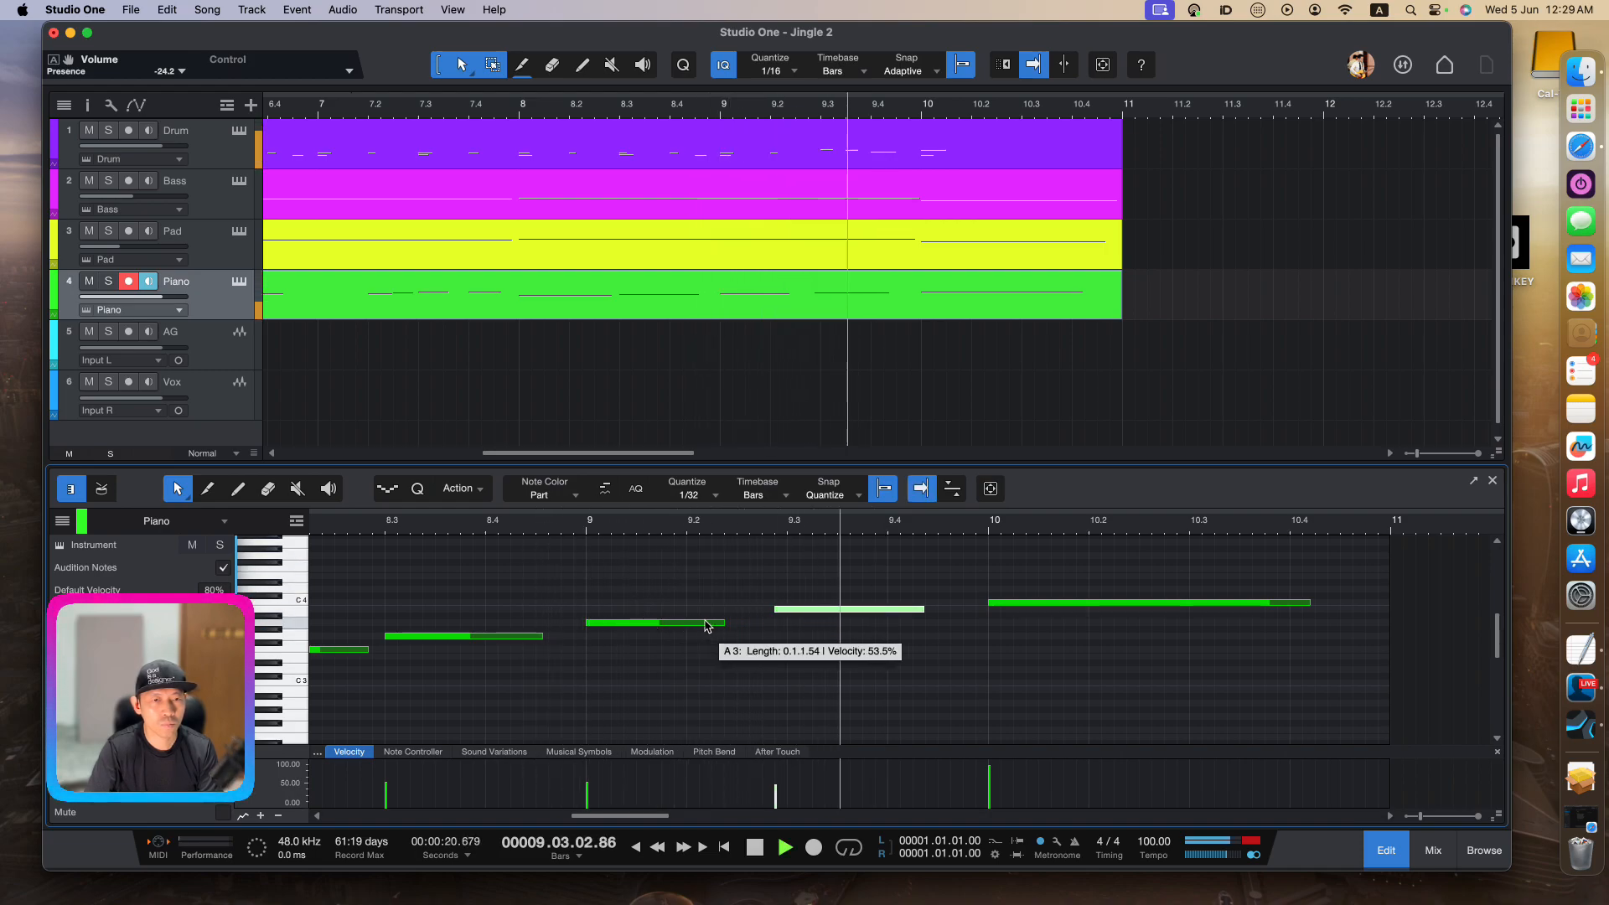
key("space")
left_click_drag(725, 624, 737, 624)
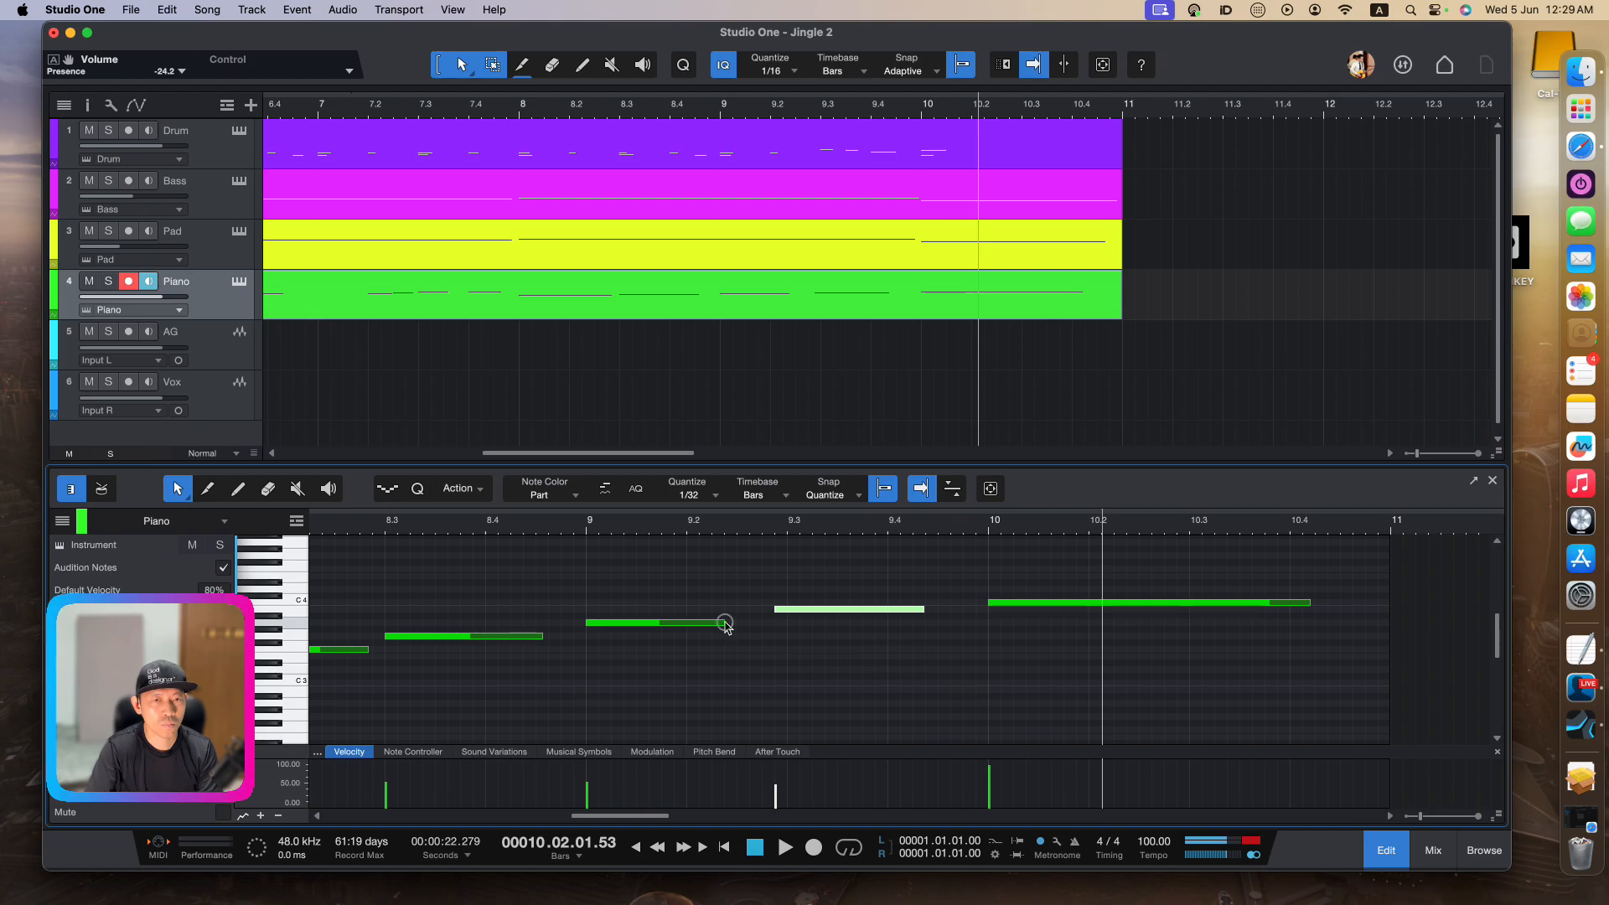
Return to just before bar 3 and show the piano part's Note Controller lane with the Pressure type
scroll(728, 648, "left", 5)
scroll(727, 648, "left", 15)
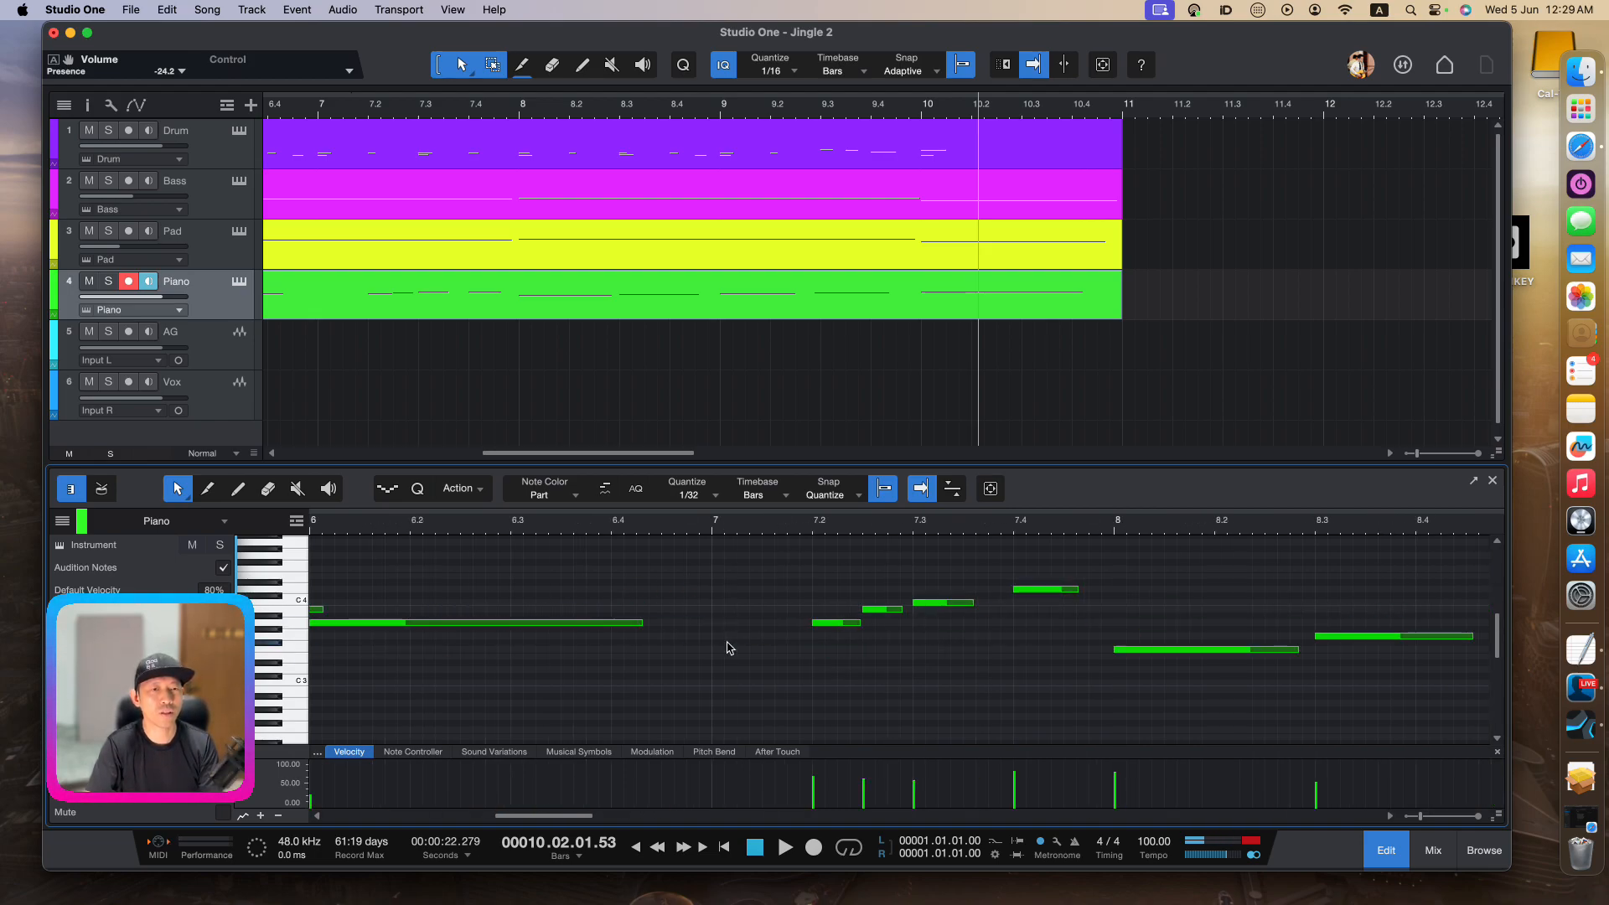
scroll(727, 648, "right", 5)
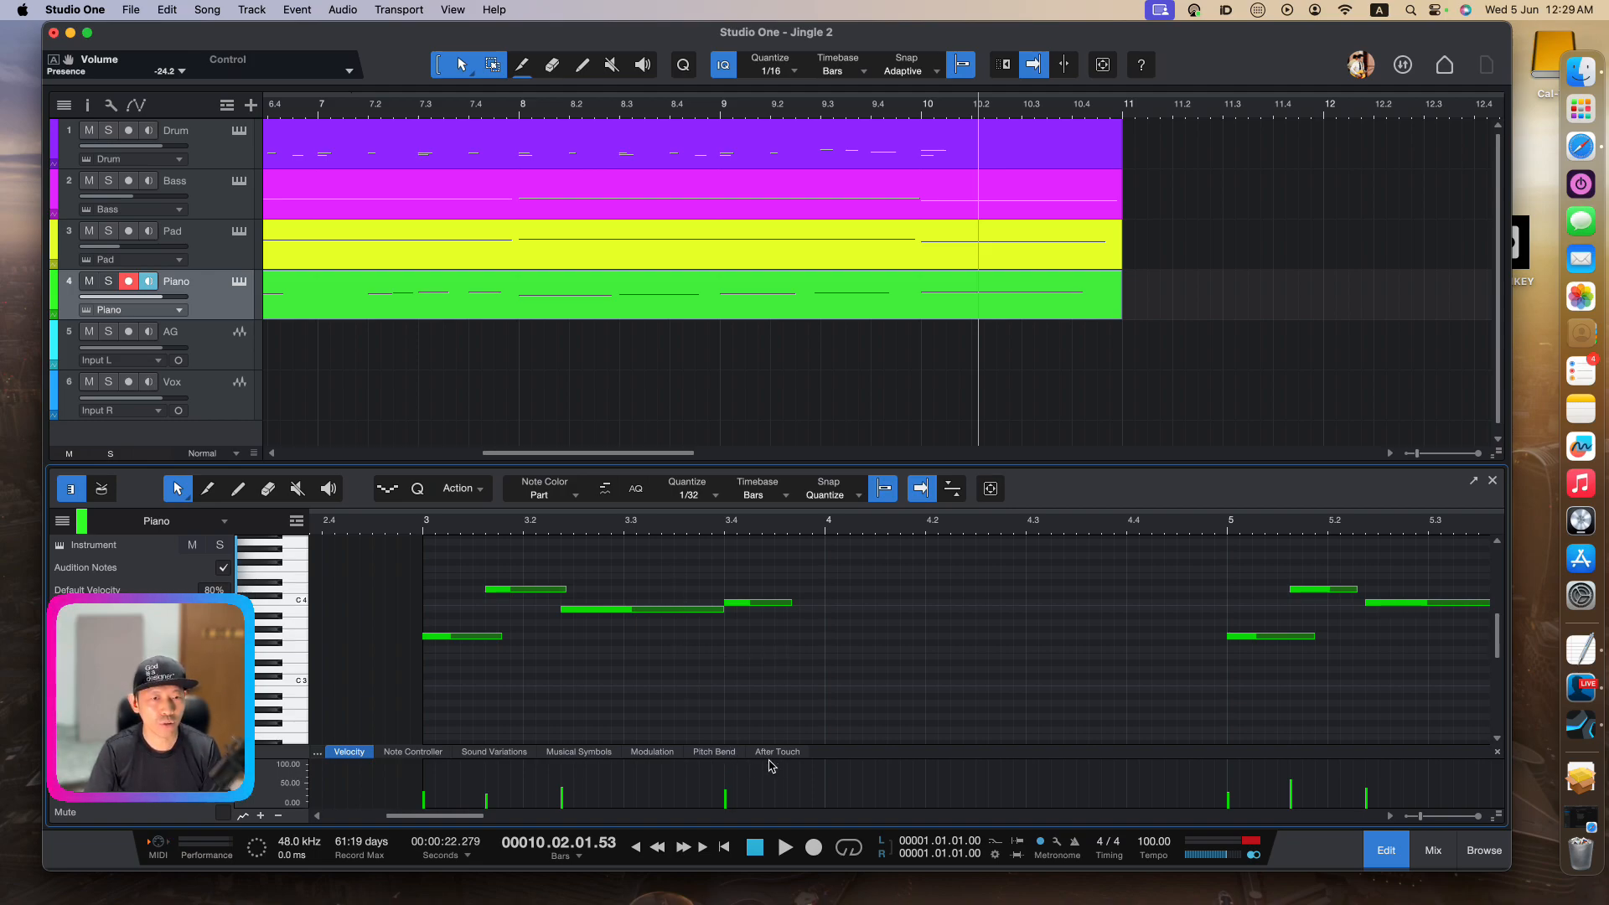
left_click(399, 526)
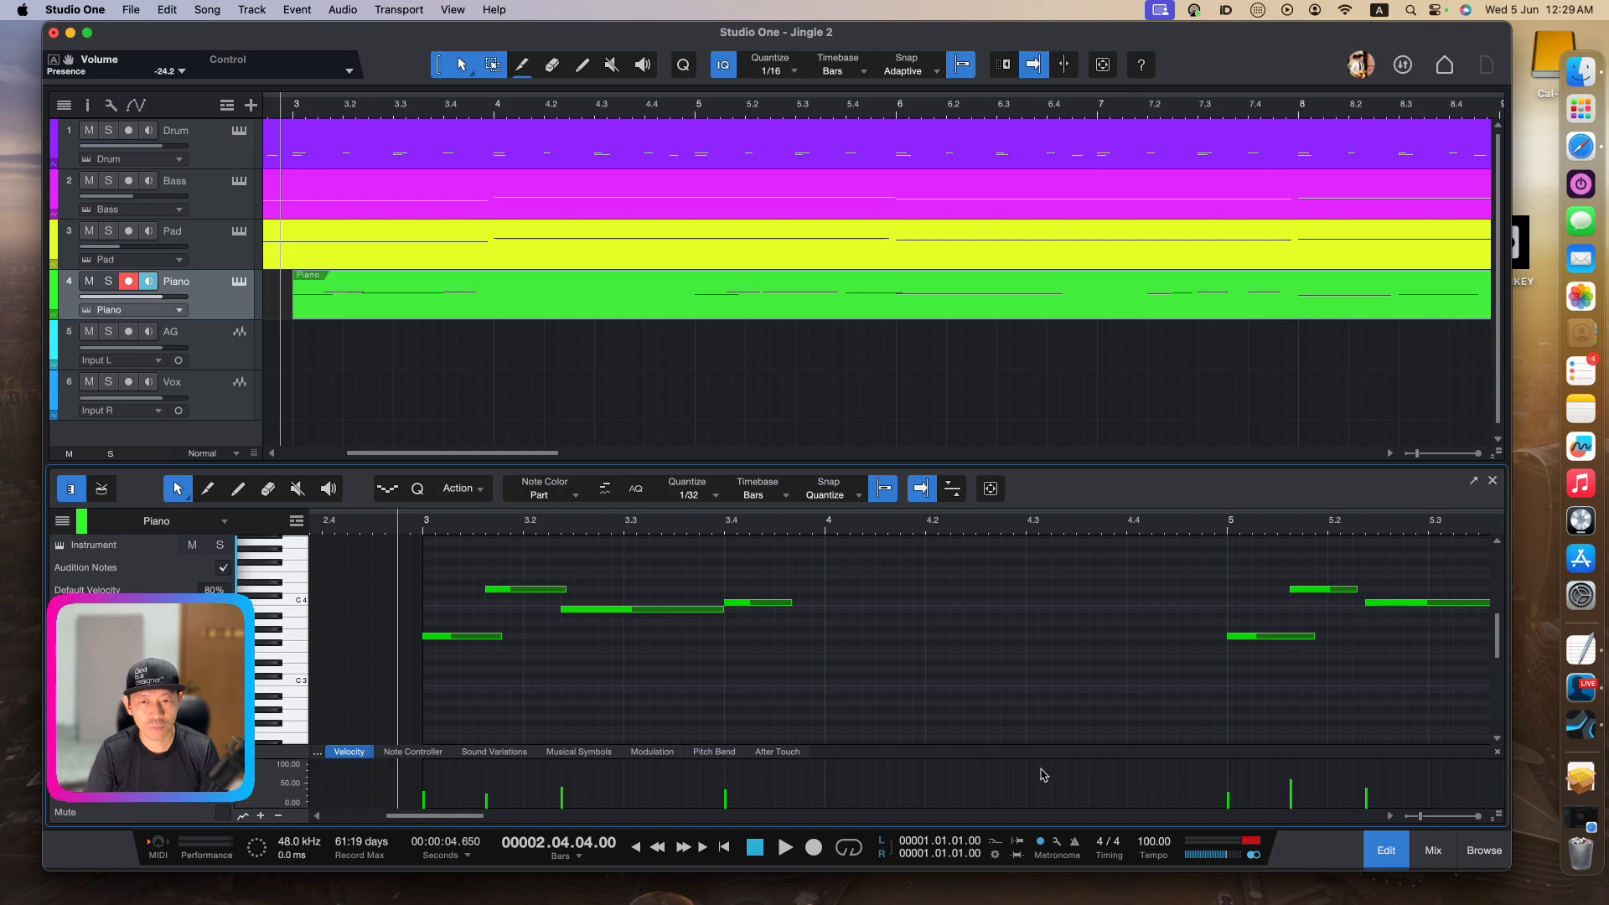
left_click(445, 752)
left_click(293, 791)
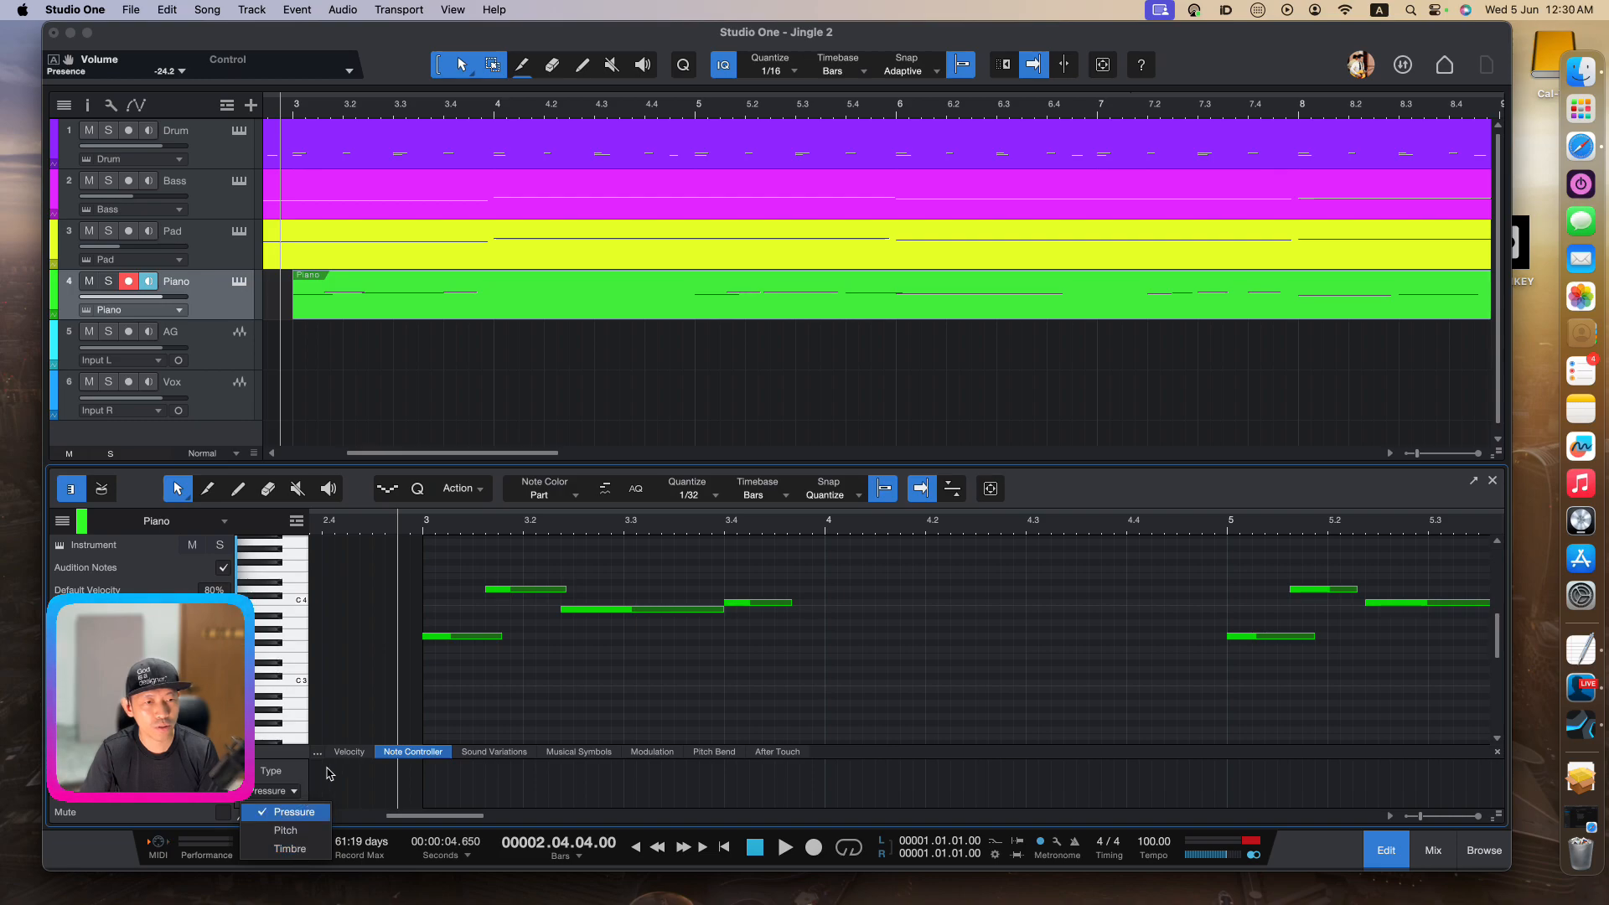
left_click(289, 812)
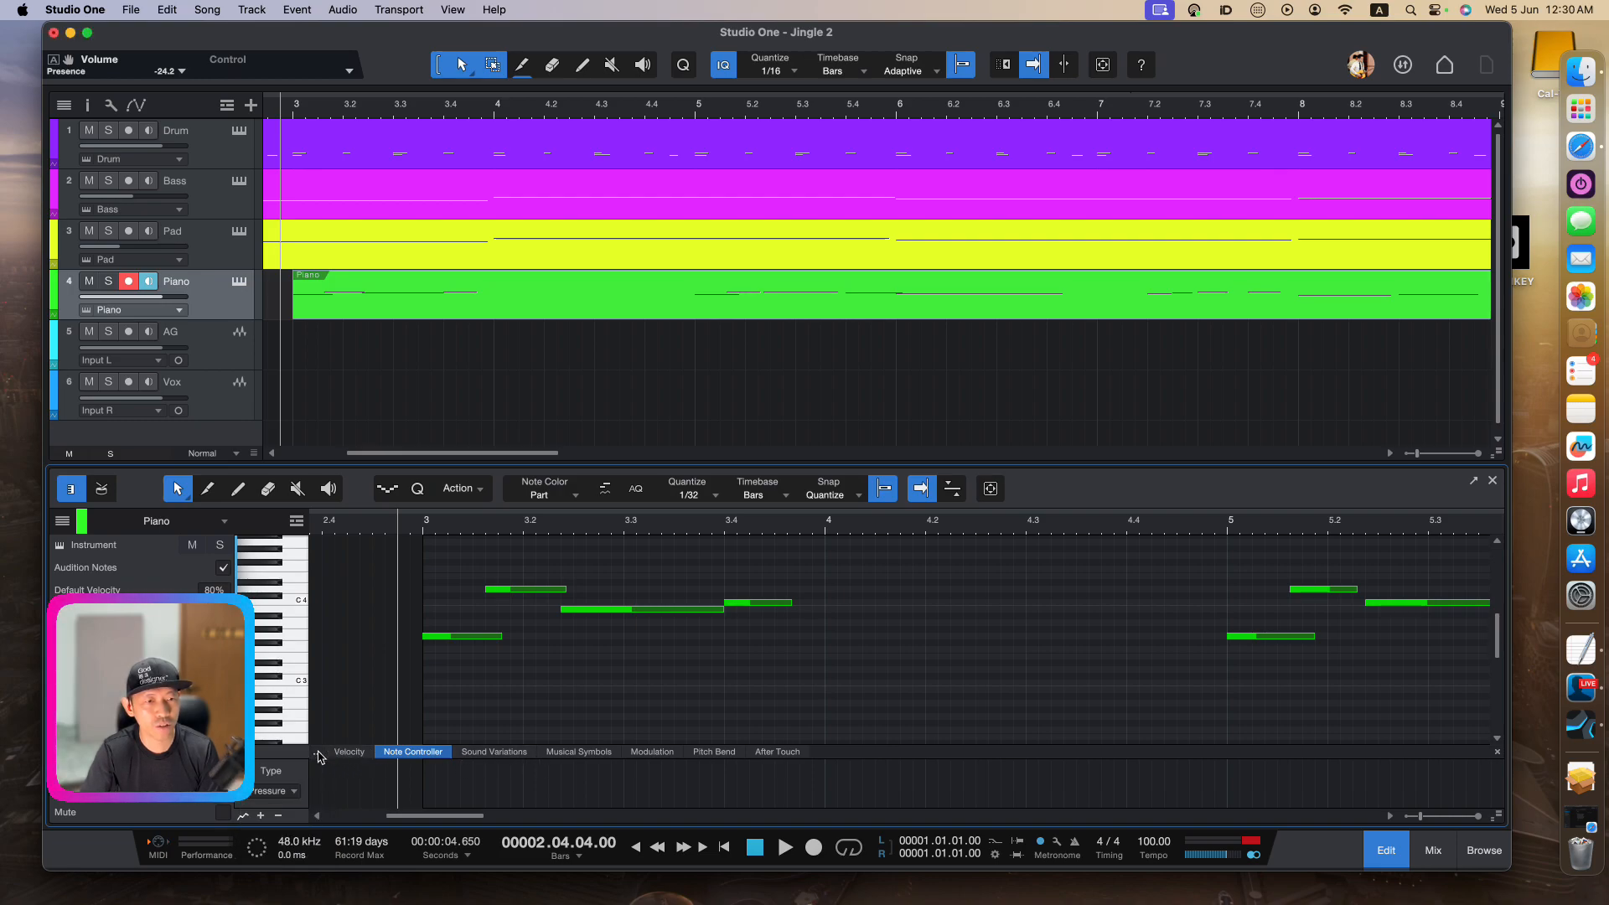
Look through the automation parameters available for the piano part without adding any
left_click(317, 754)
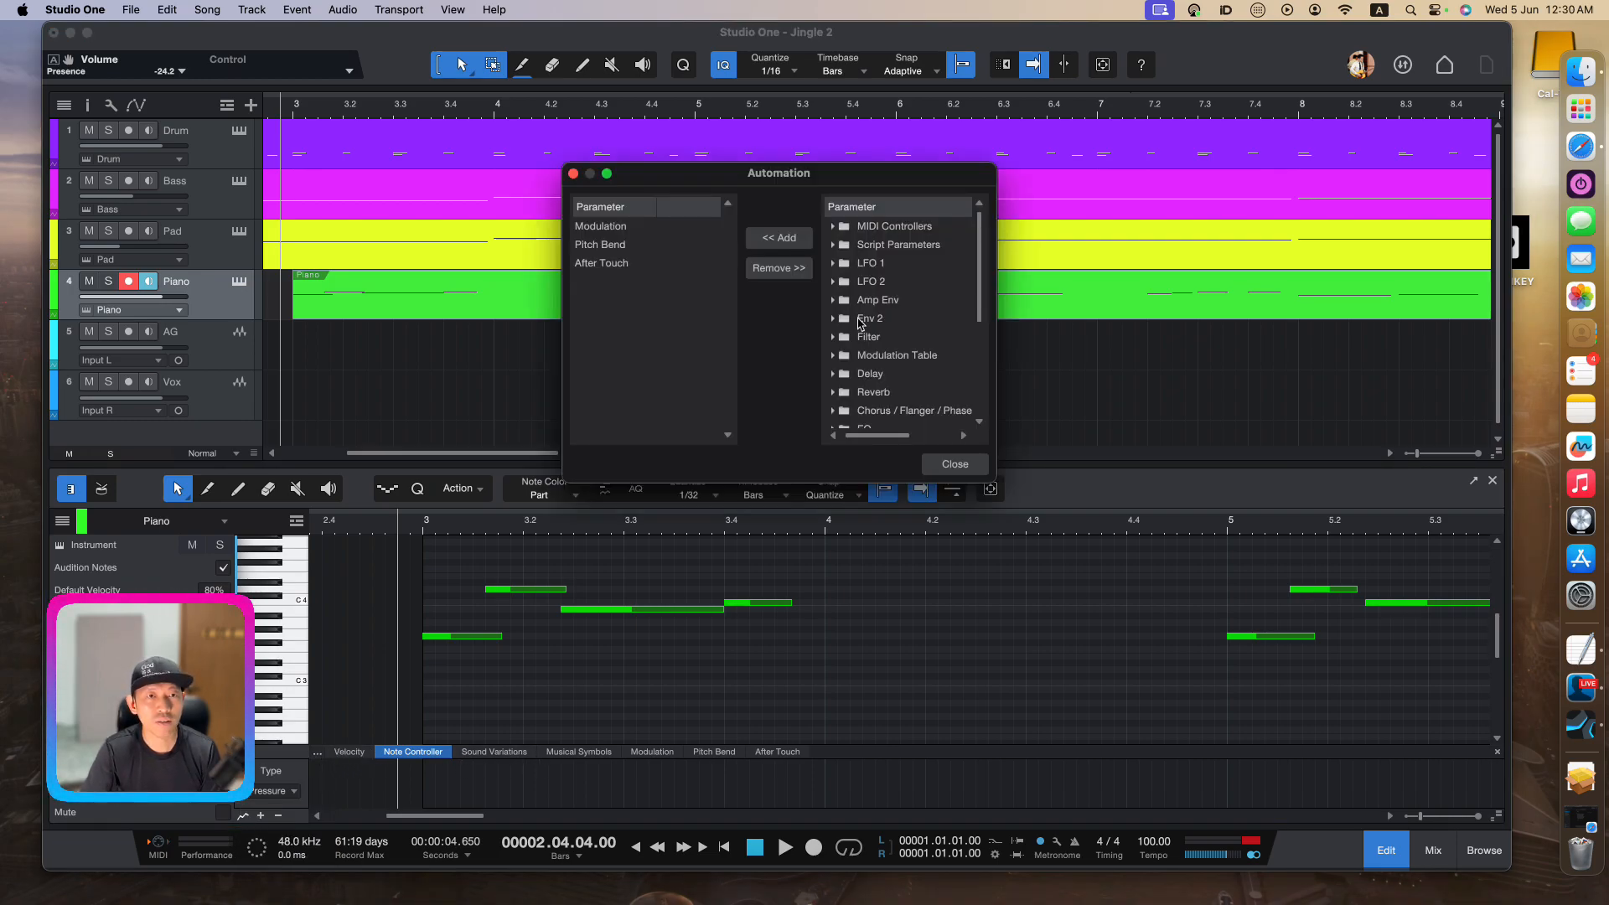
scroll(903, 341, "down", 5)
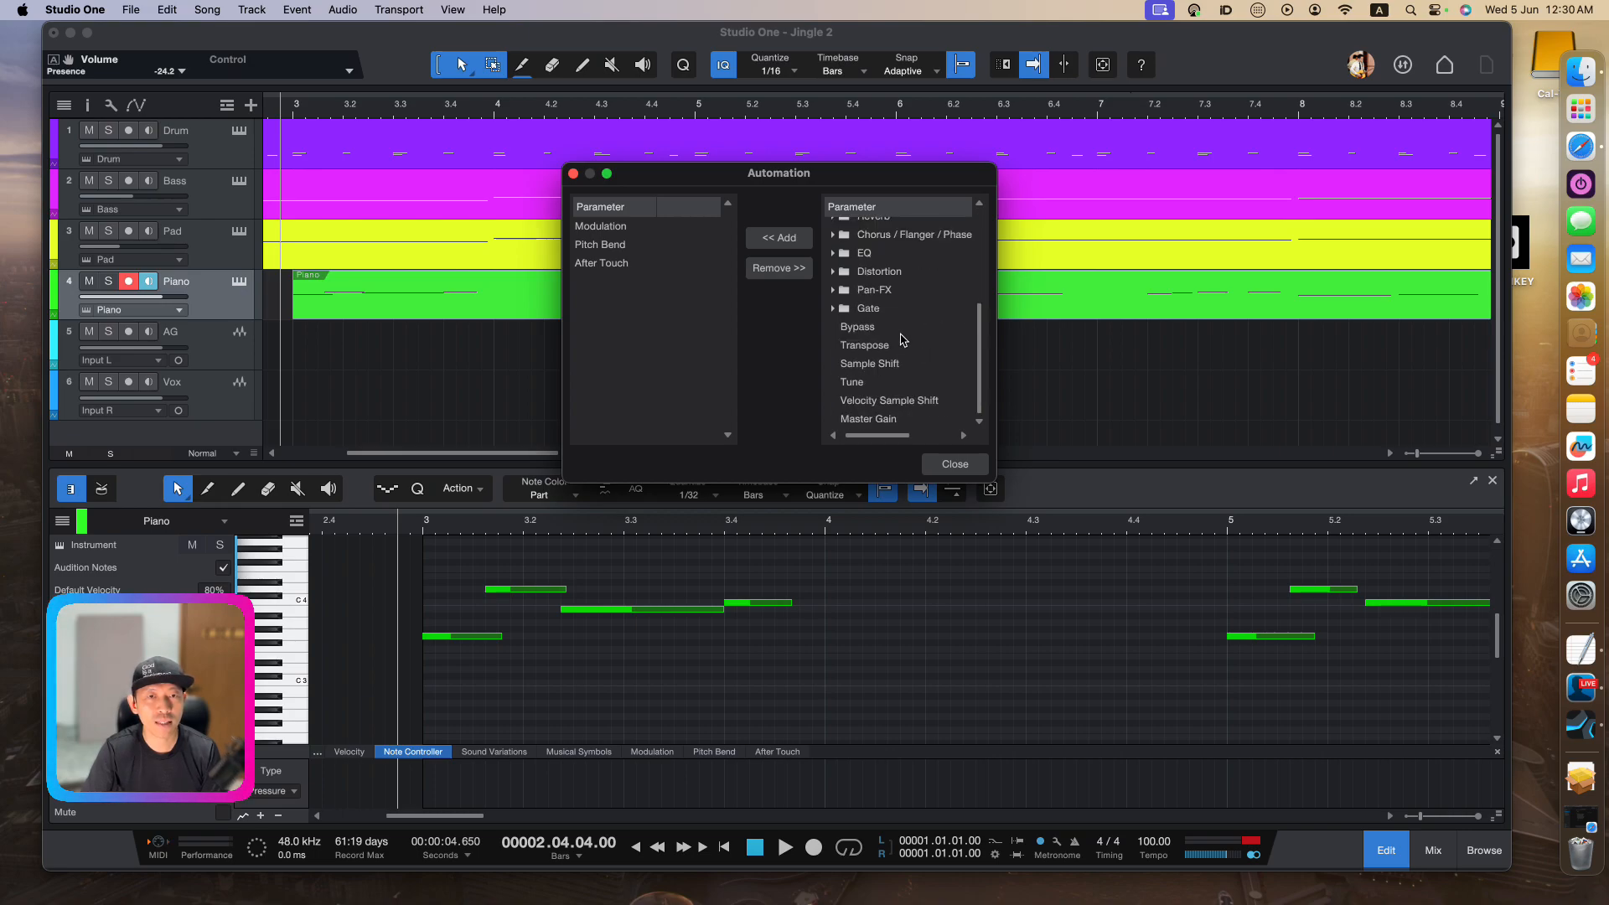
scroll(903, 340, "up", 5)
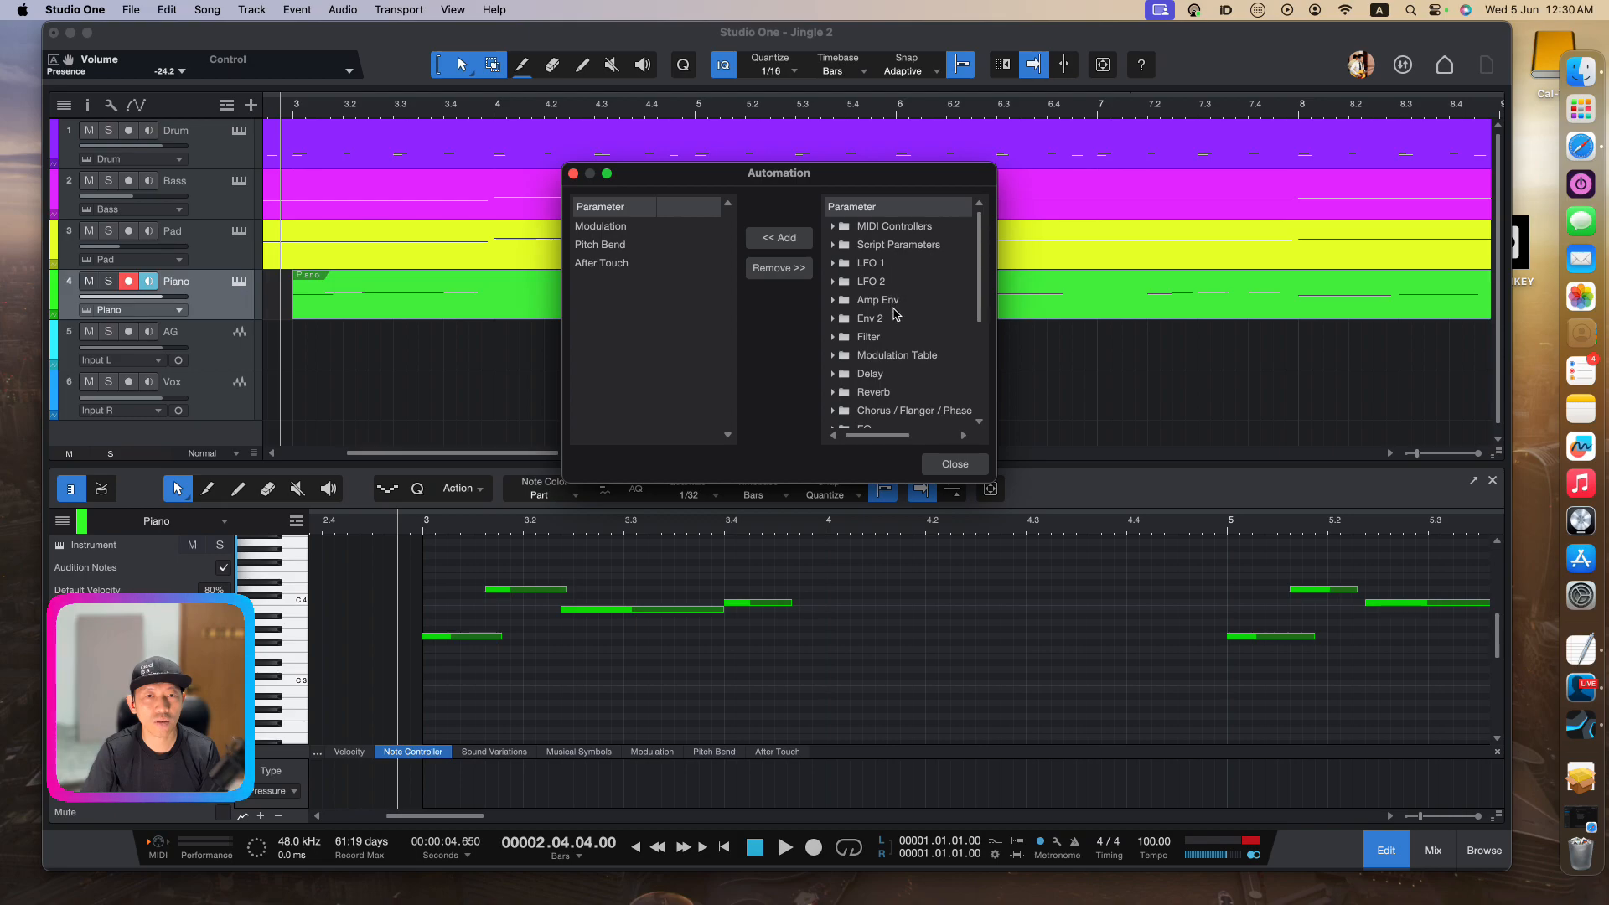
scroll(896, 315, "down", 5)
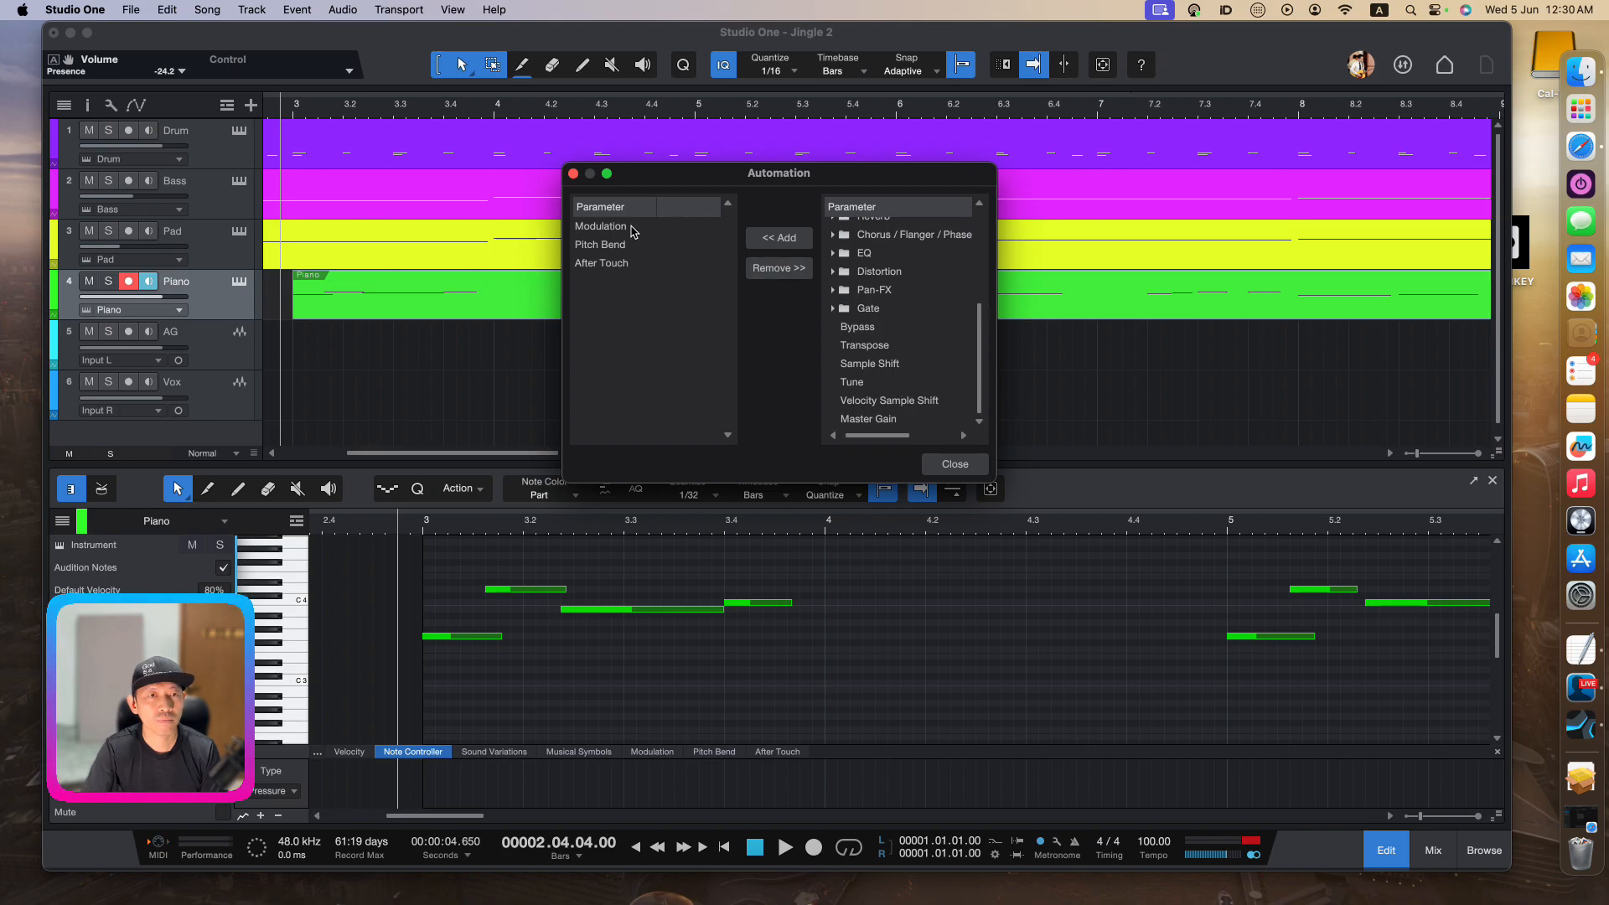
left_click(954, 464)
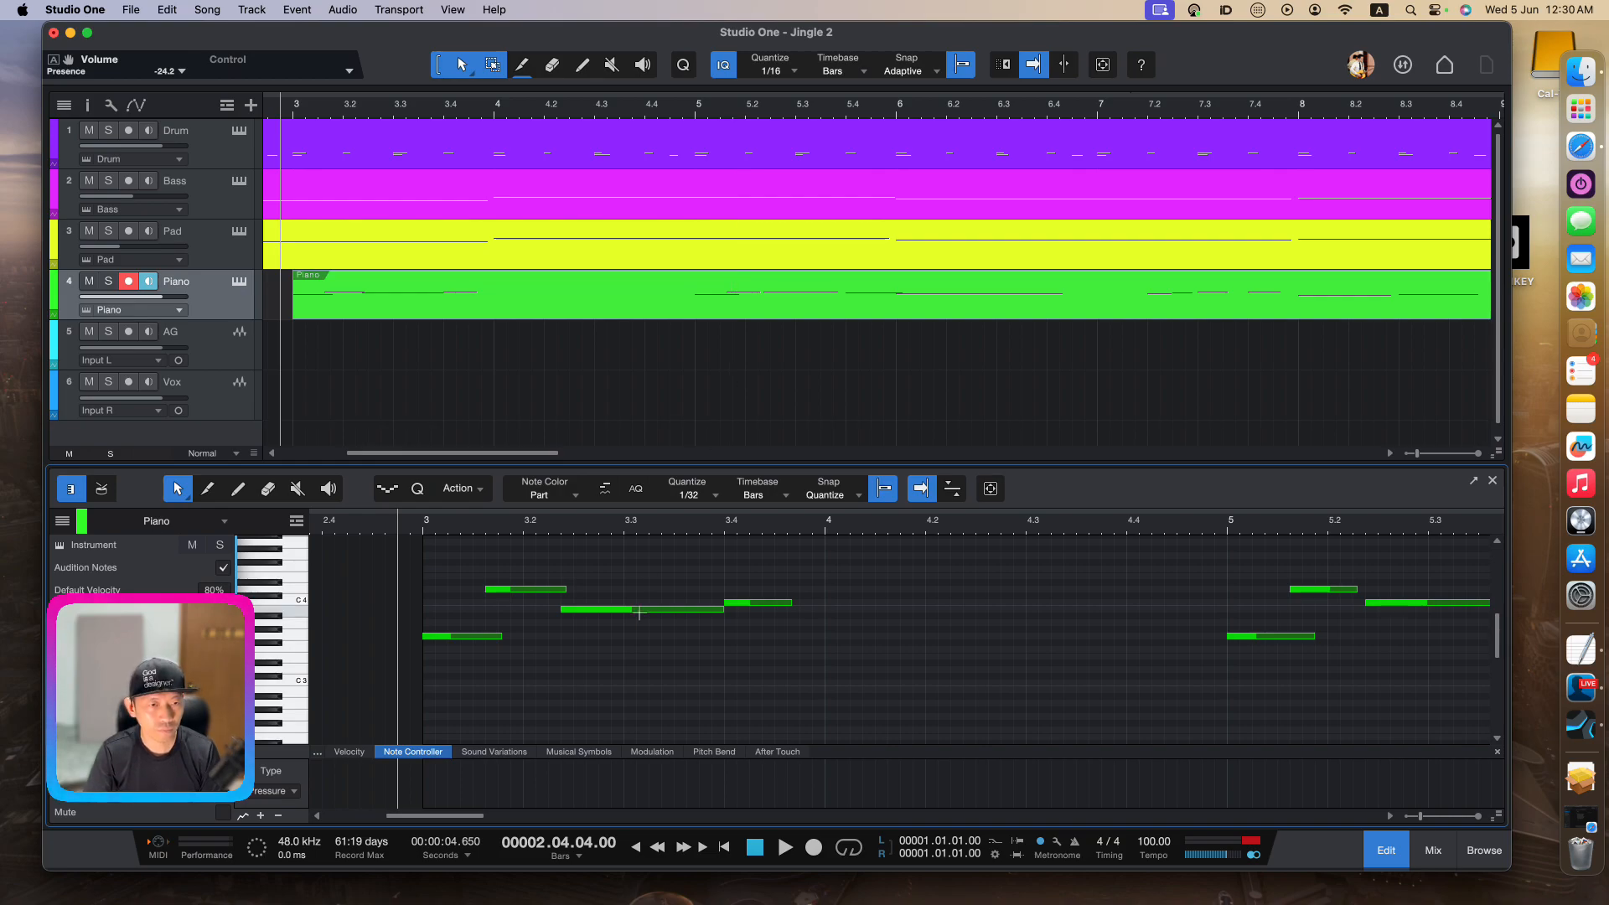
Play back the corrected piano phrase in bar 3 and bring the start of the arrangement into view
key("space")
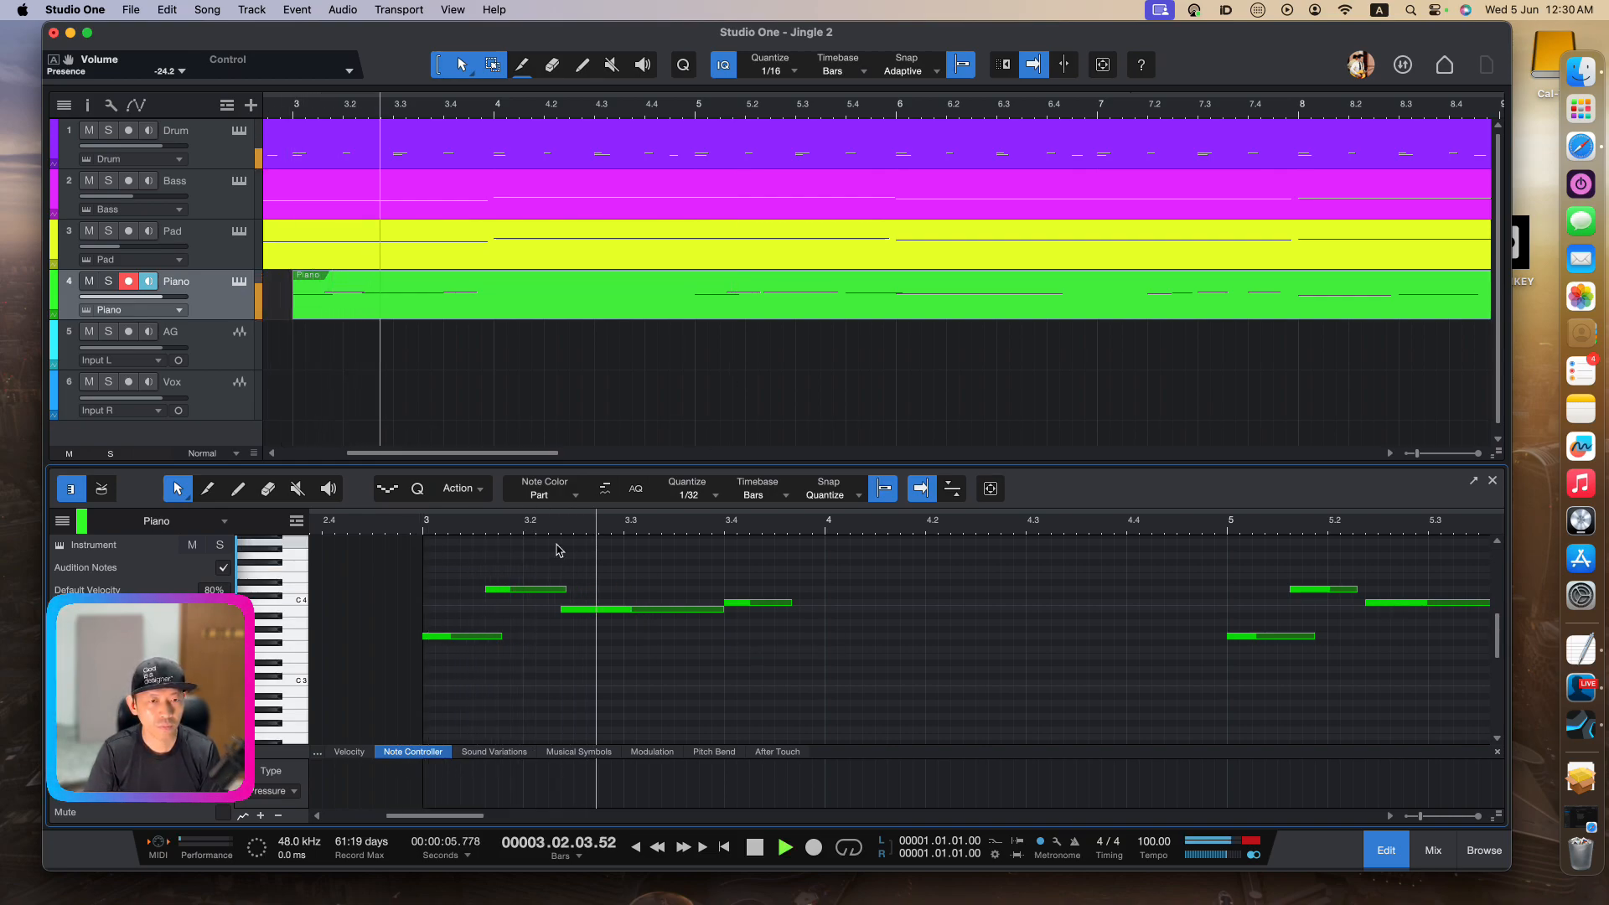
key("space")
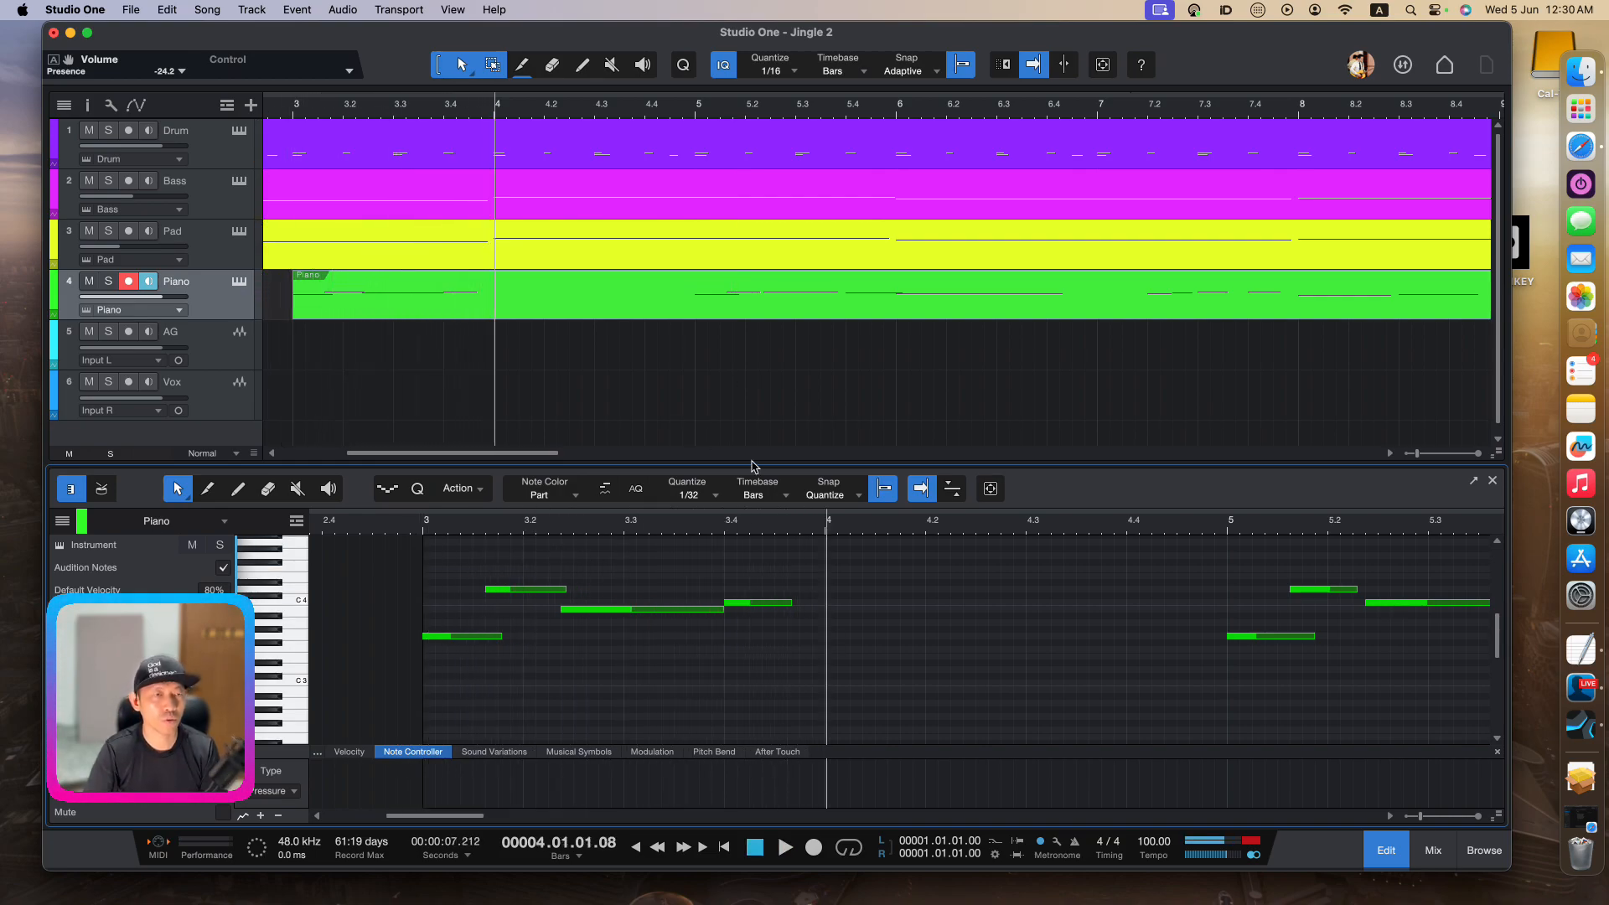
scroll(658, 289, "left", 5)
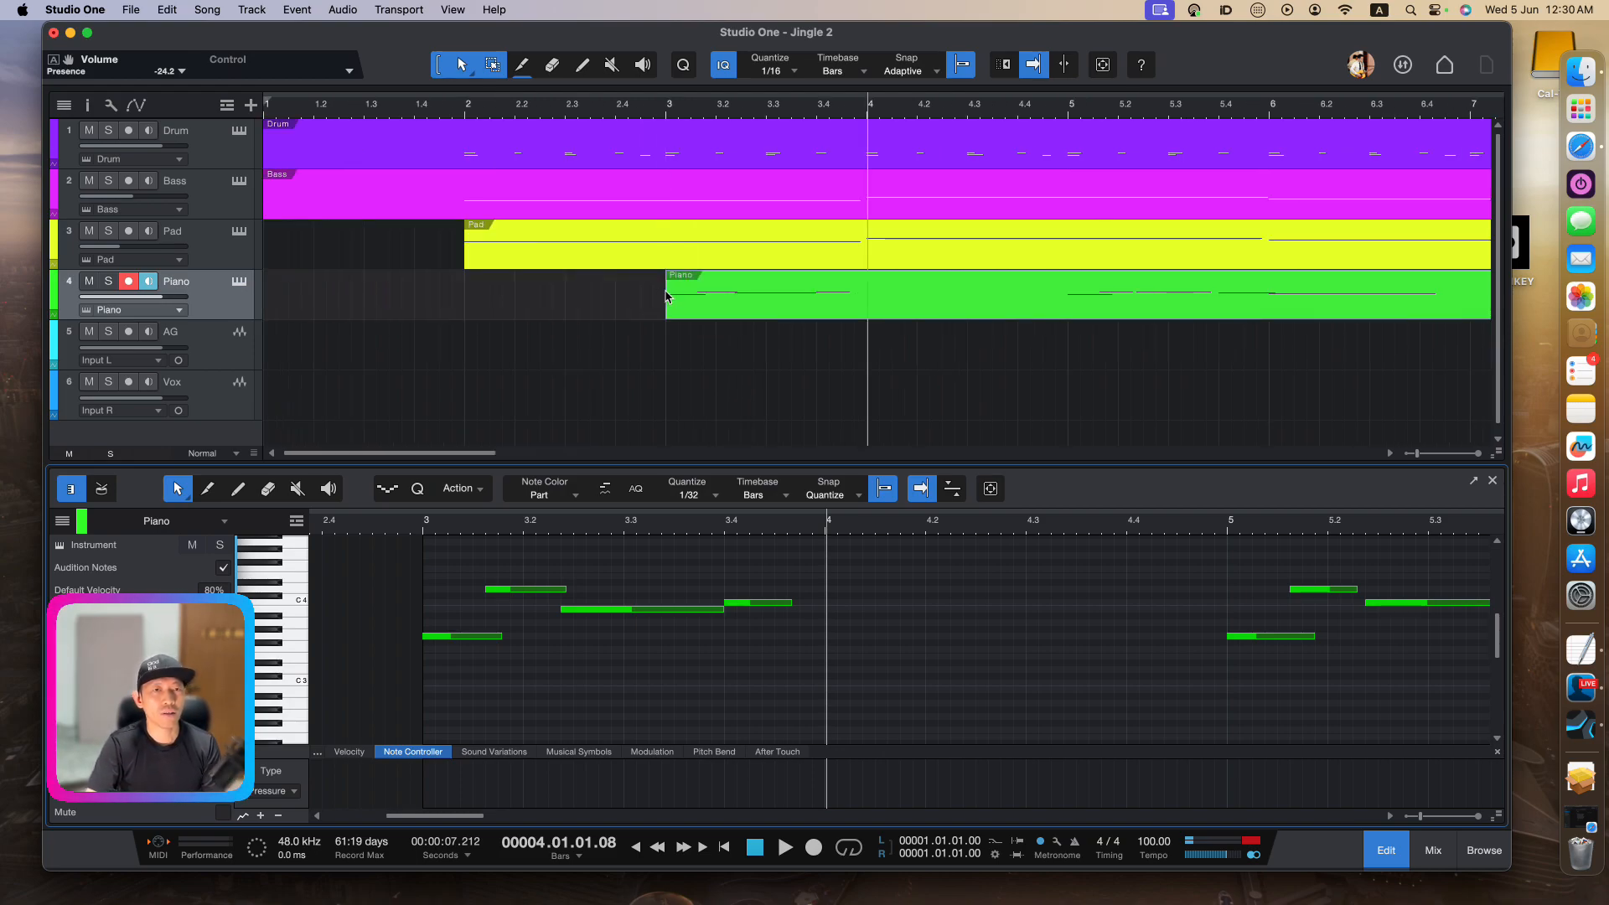
Set the playhead just before bar 3 and open the Qwerty Keyboard device to reach its Sustain control
left_click(648, 115)
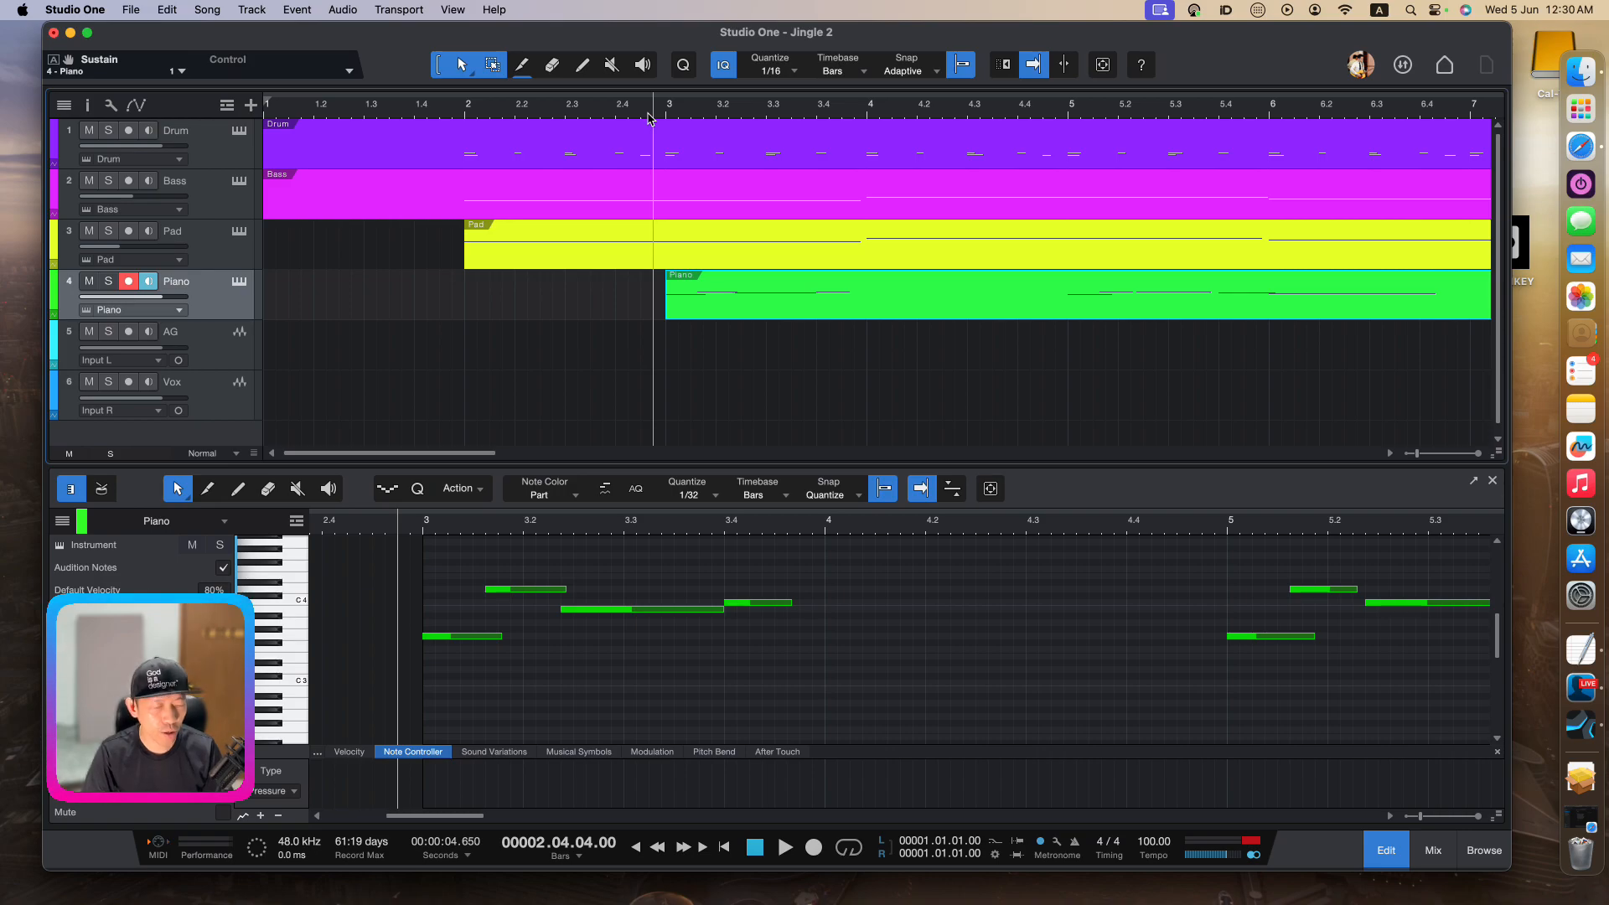
key("super+alt+k")
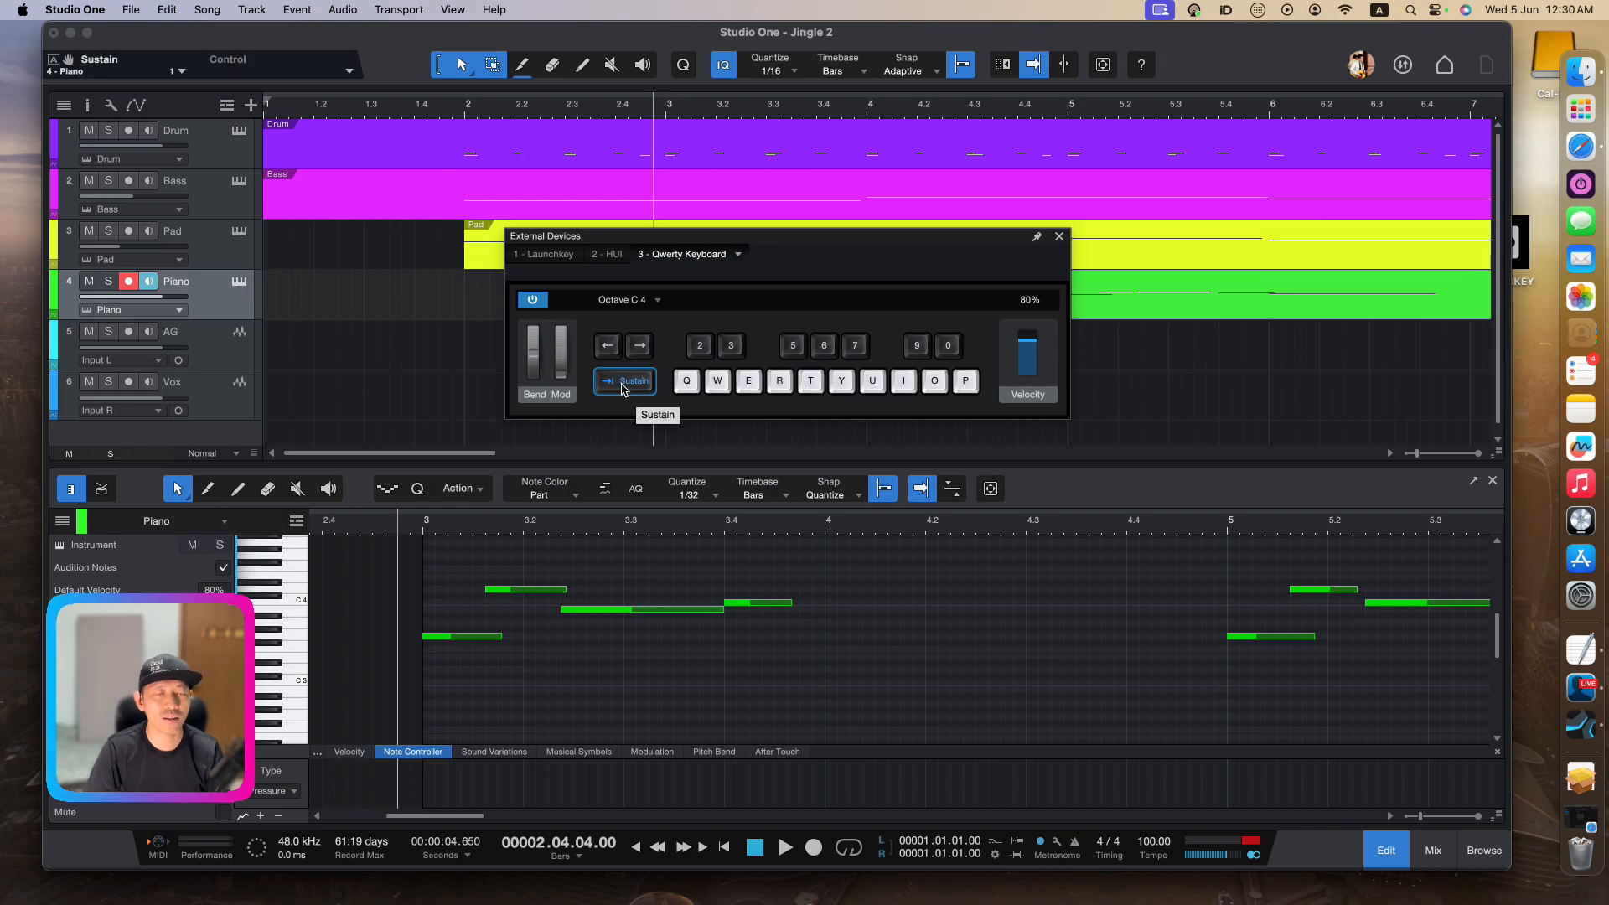
Test switching the Qwerty Keyboard's Sustain on and off, and move the device window clear of the piano part
left_click(622, 382)
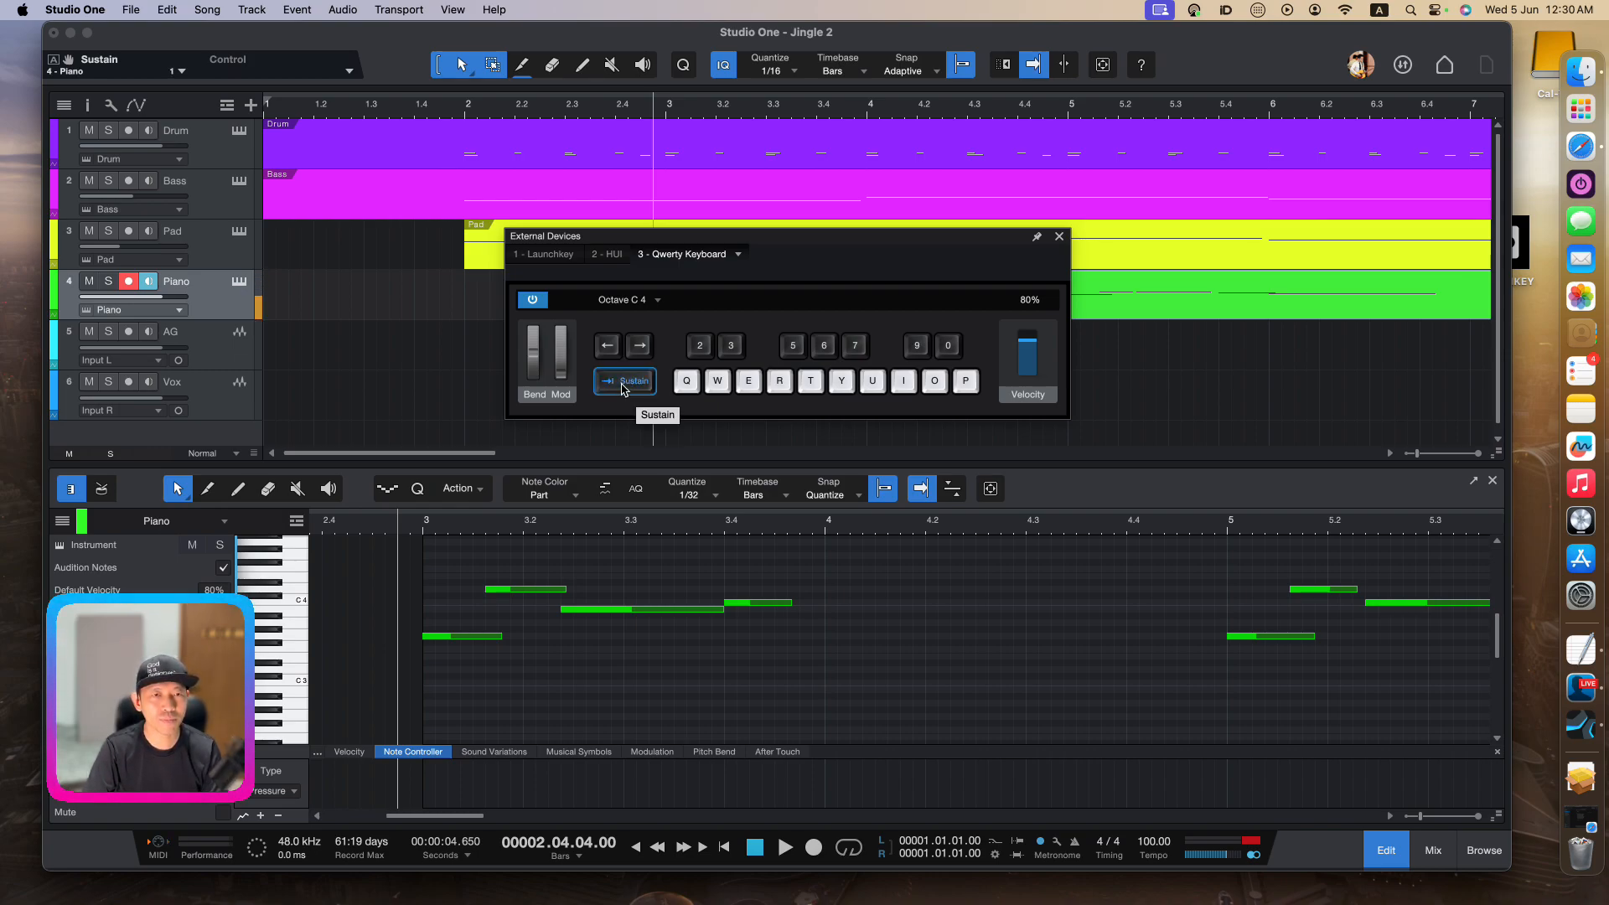
left_click(622, 386)
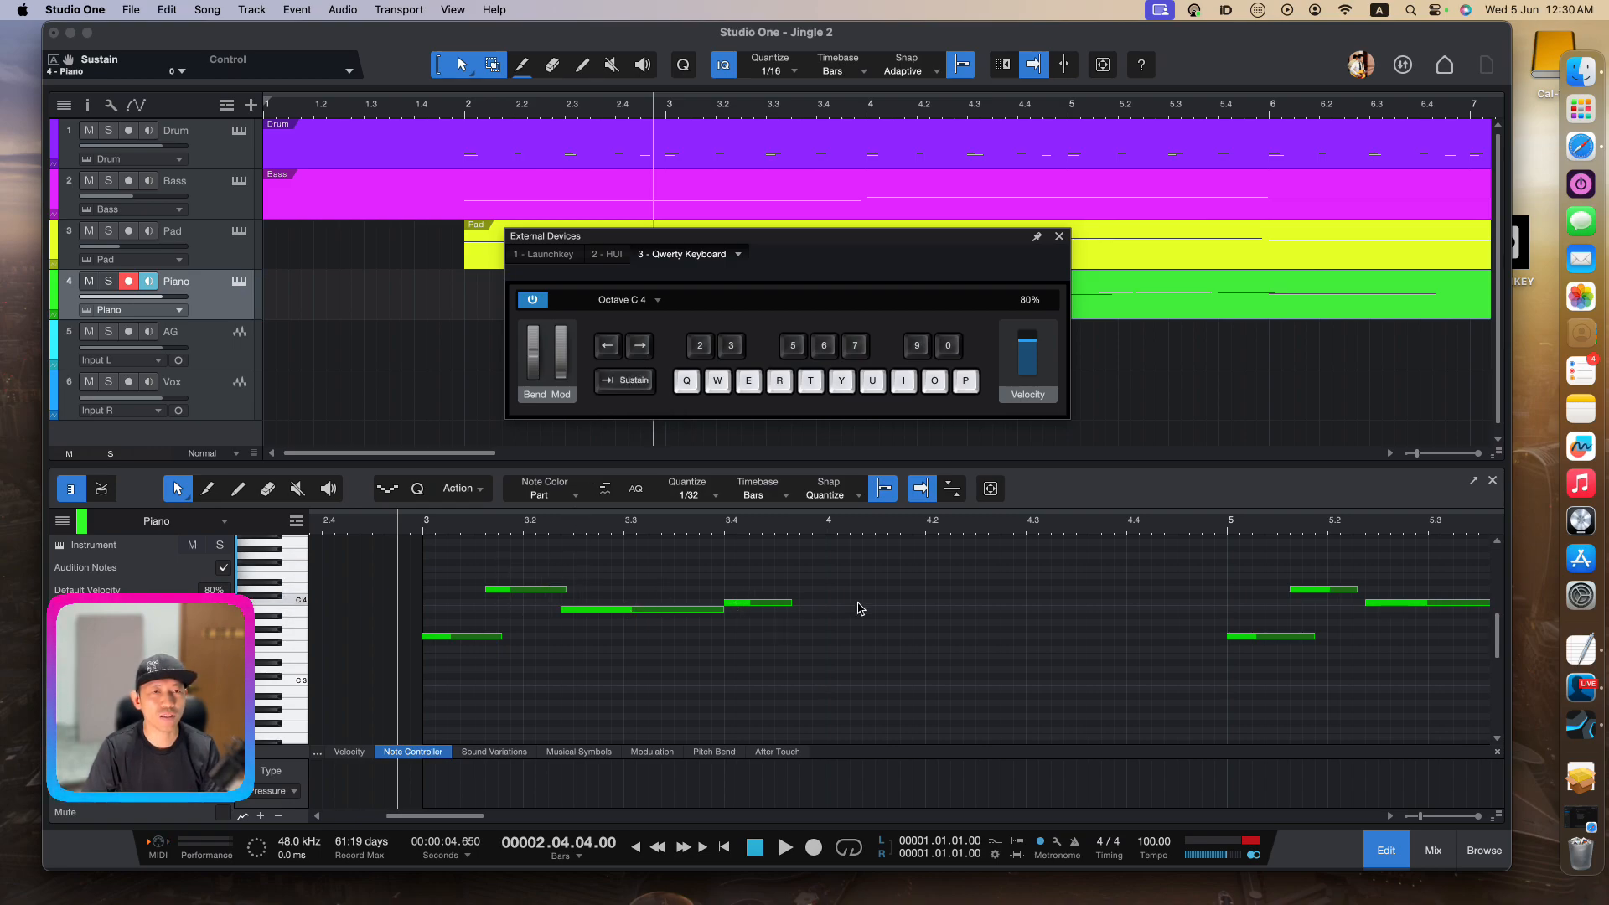
left_click_drag(765, 264, 342, 230)
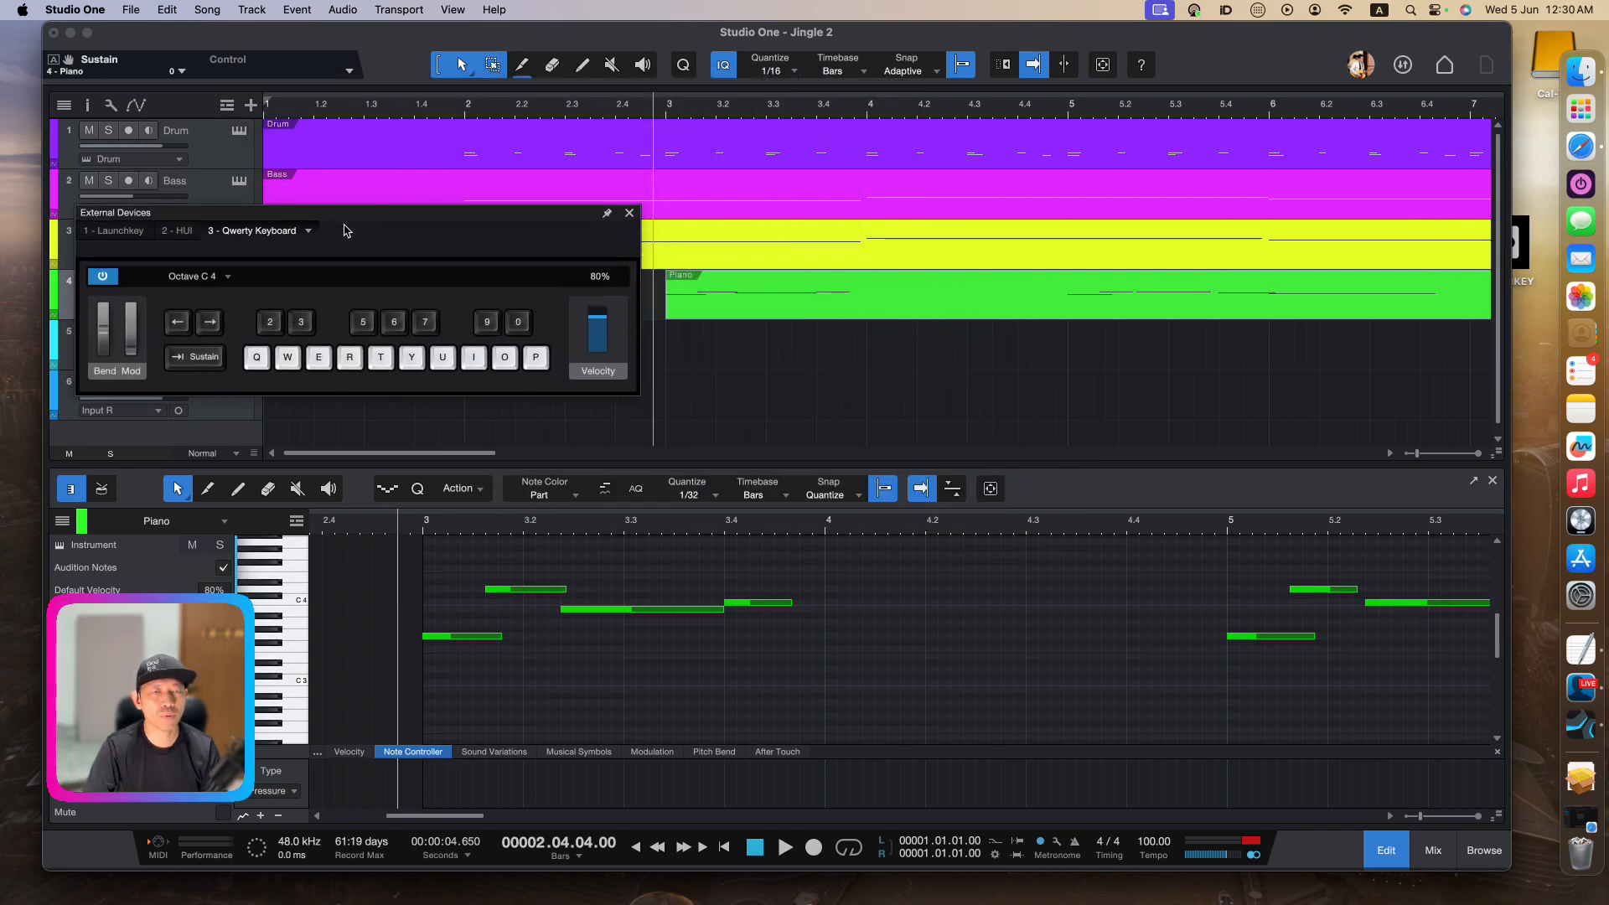
Record a take of Sustain from the Qwerty Keyboard onto the piano track, starting at bar 2 and stopping in bar 5
left_click(463, 114)
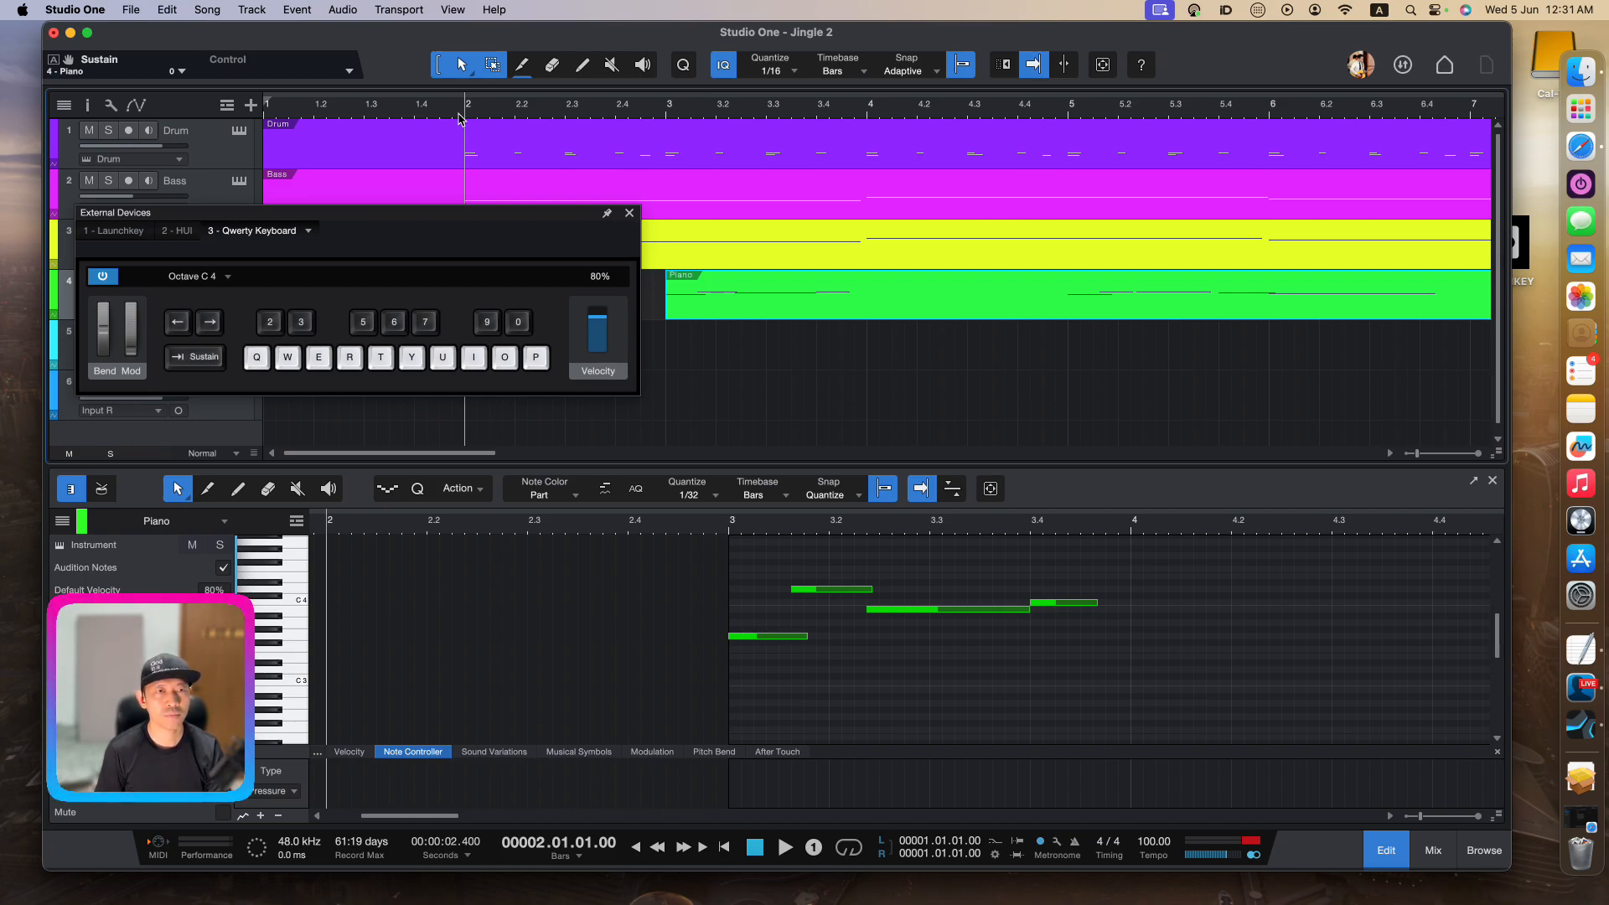
key("KP_Multiply")
key("Tab")
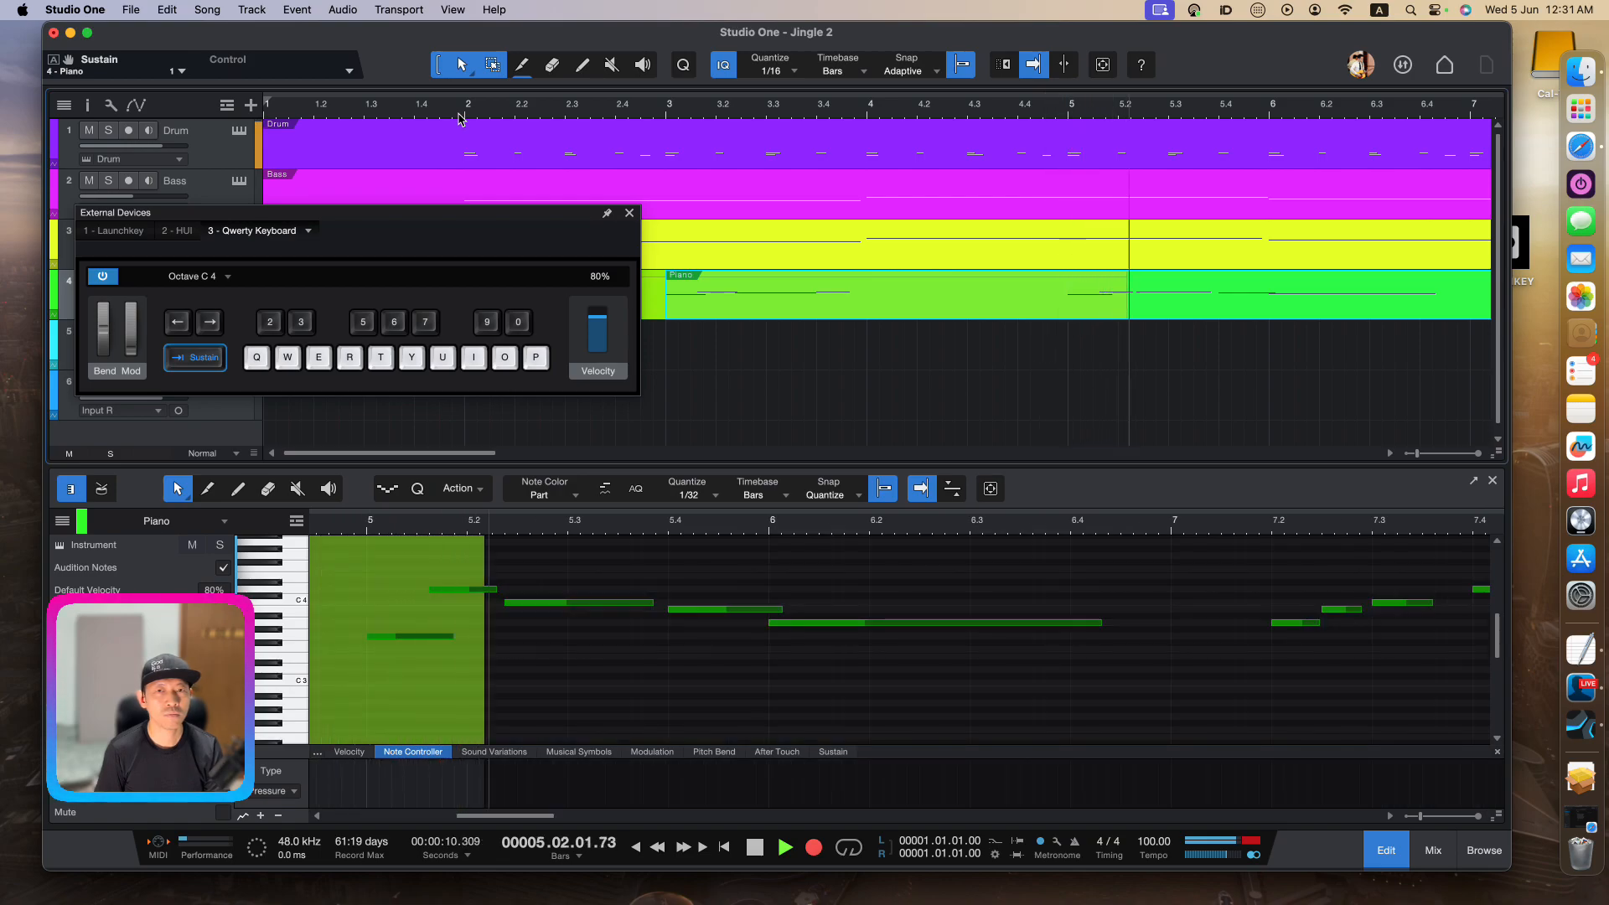
key("space")
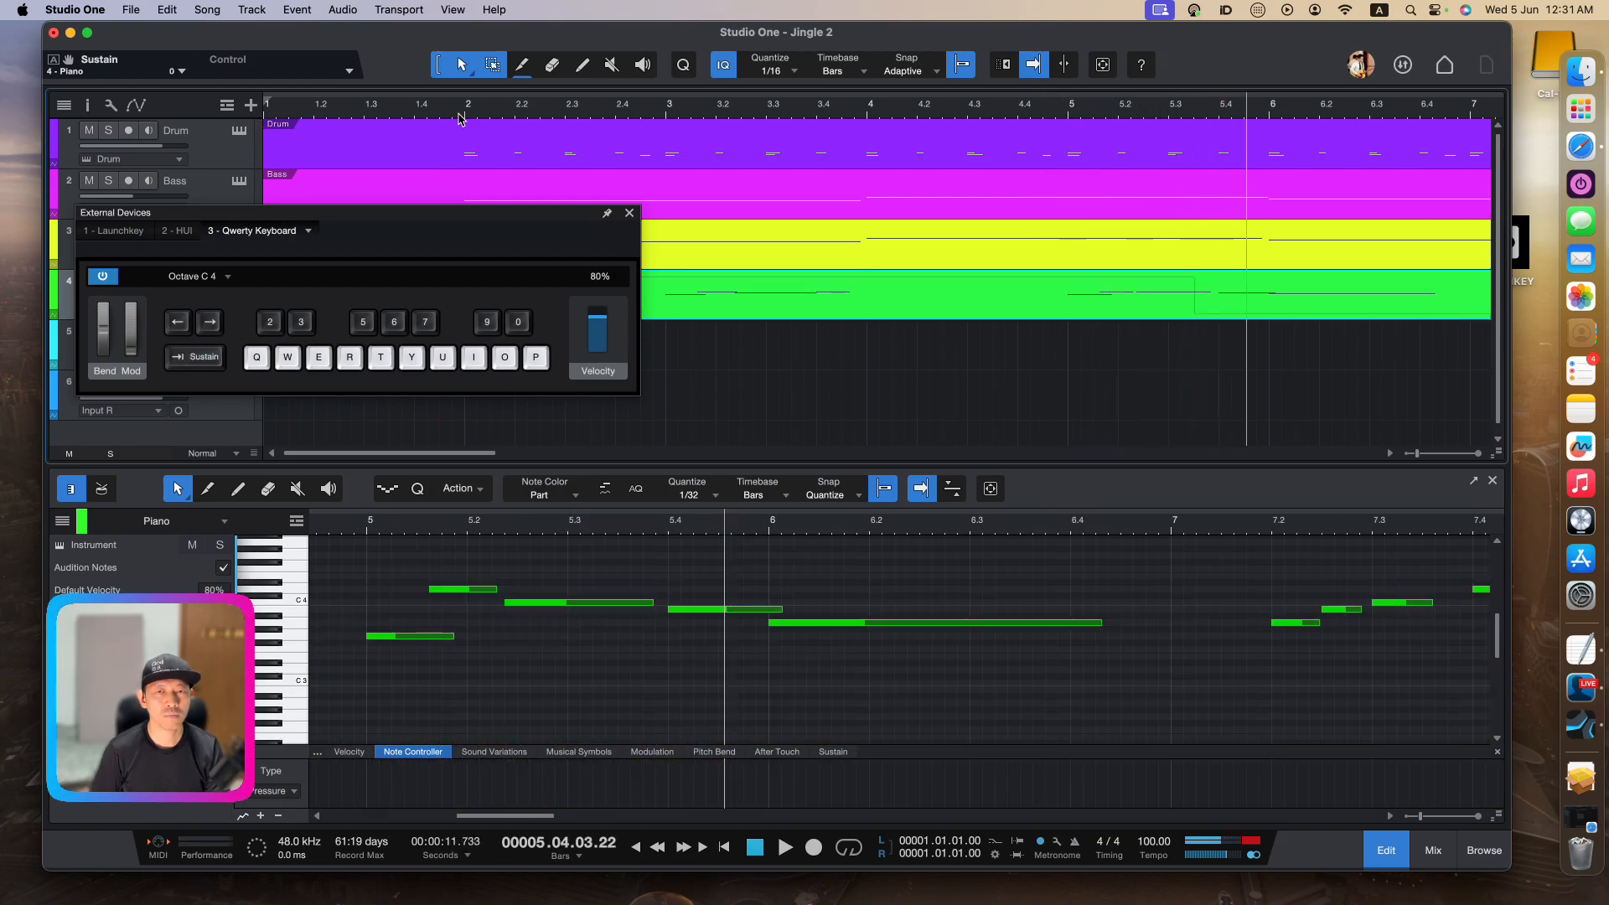
Play back the piano part with the recorded sustain from just before bar 2, and undo the recording
left_click_drag(474, 214, 495, 292)
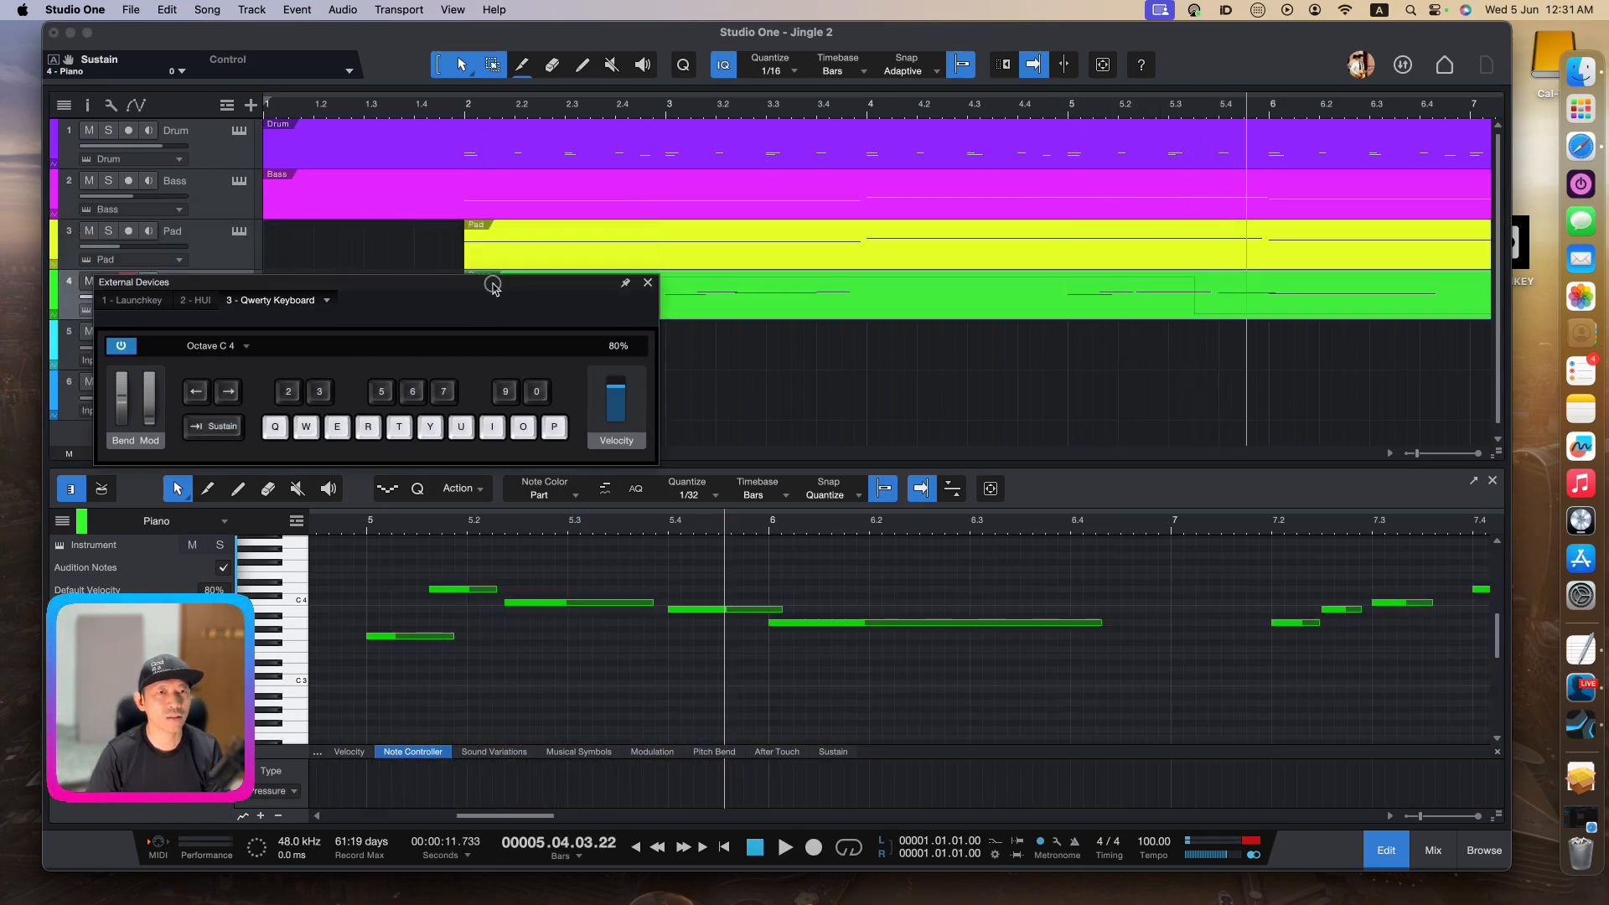
left_click(456, 108)
key("space")
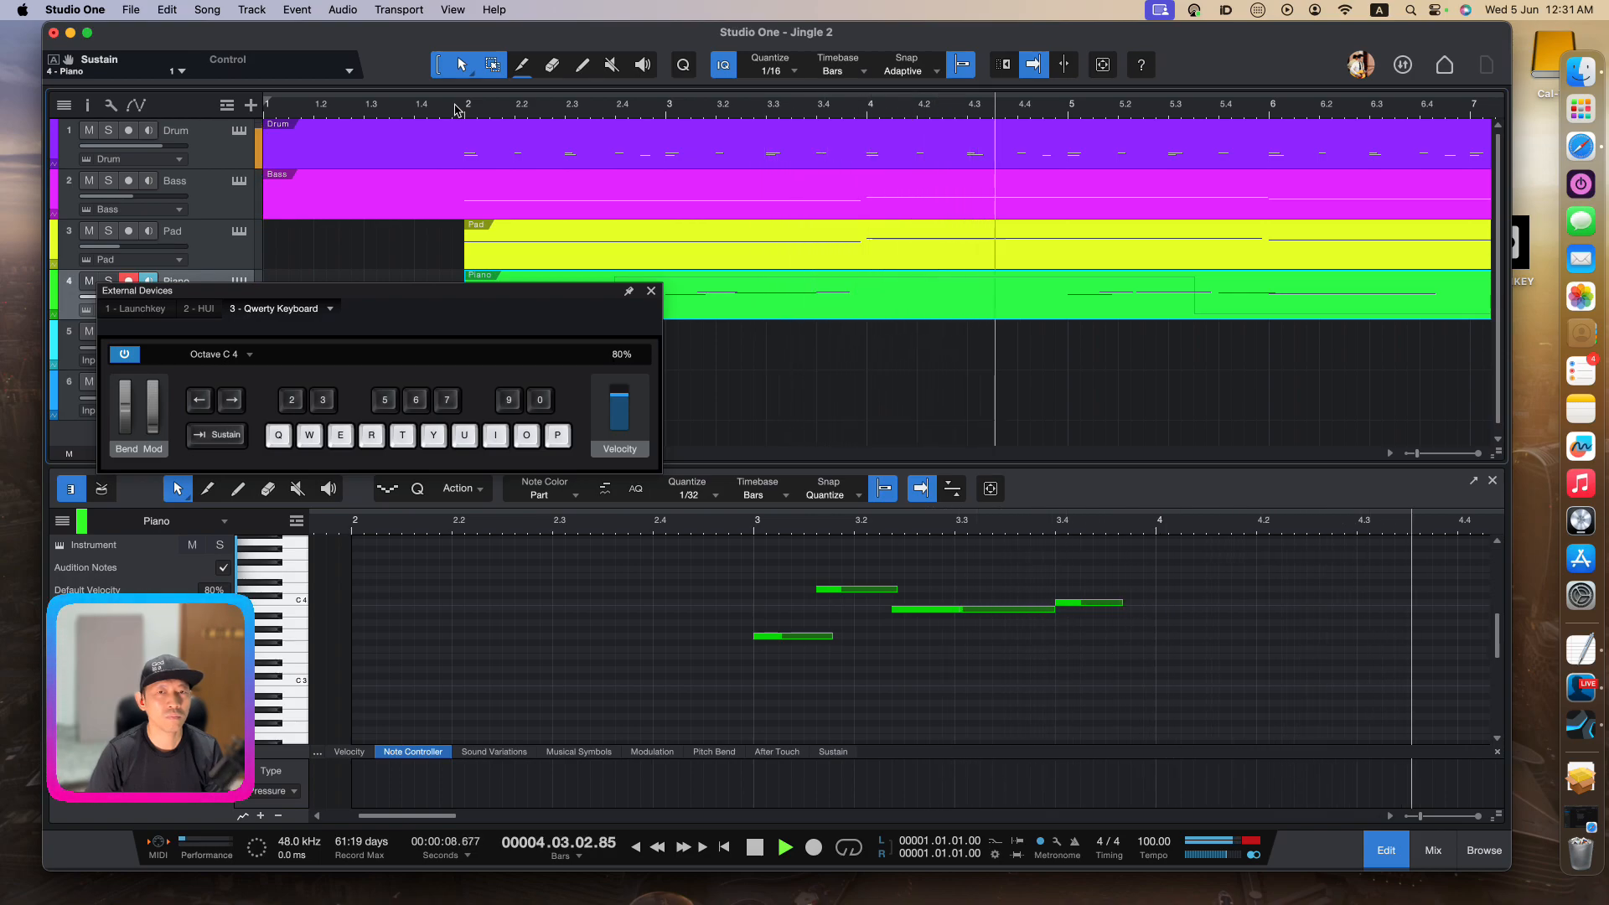
key("space")
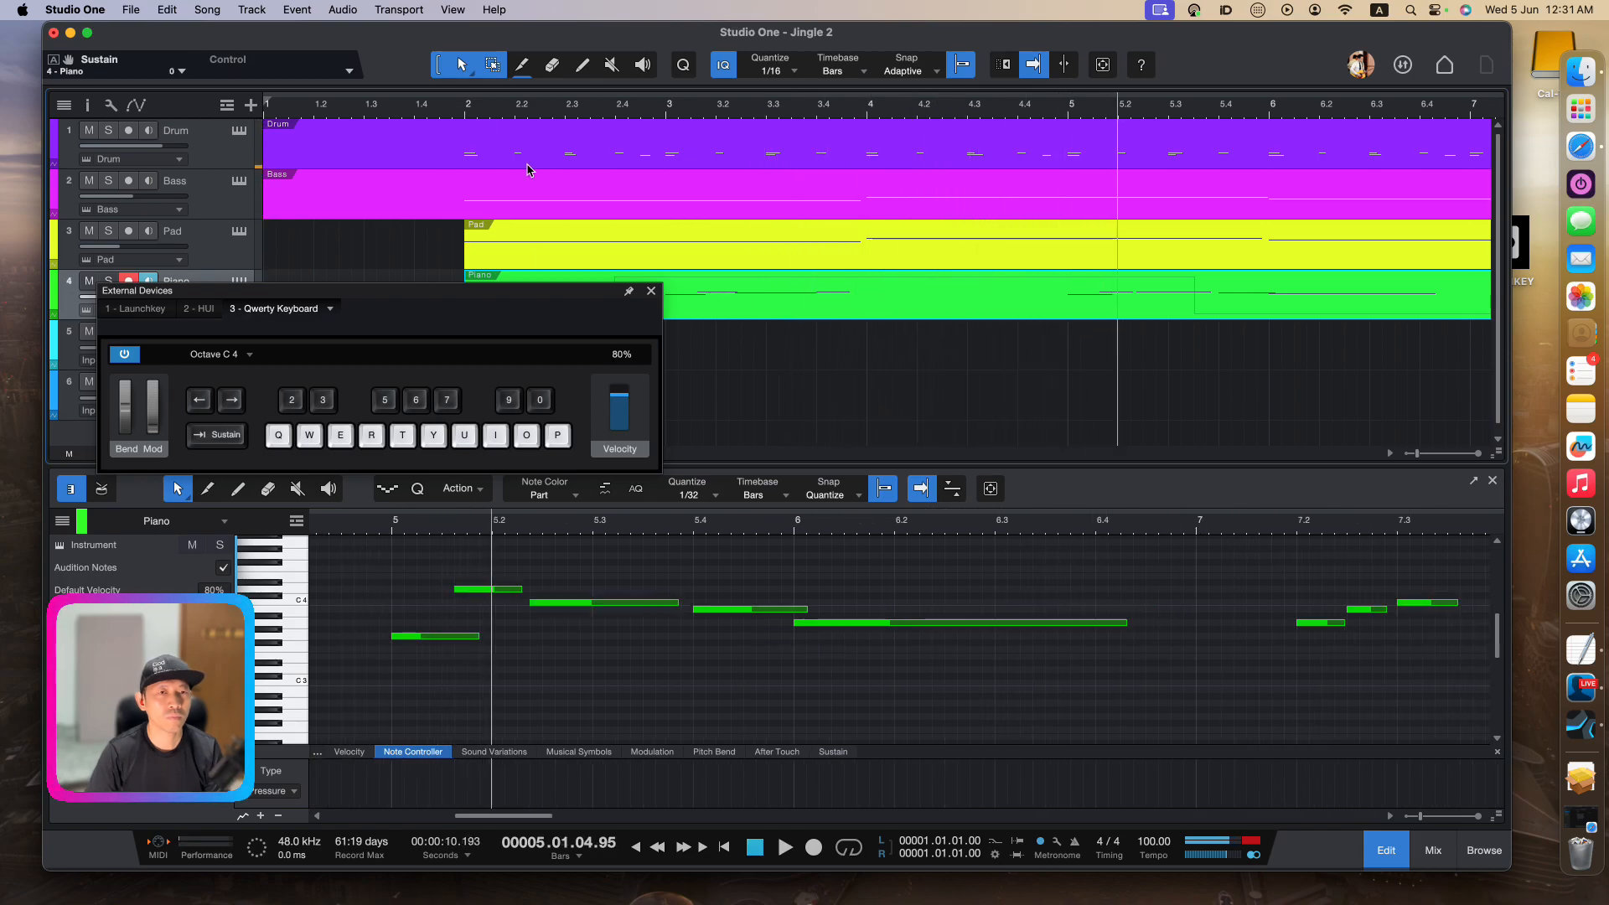
key("super+z")
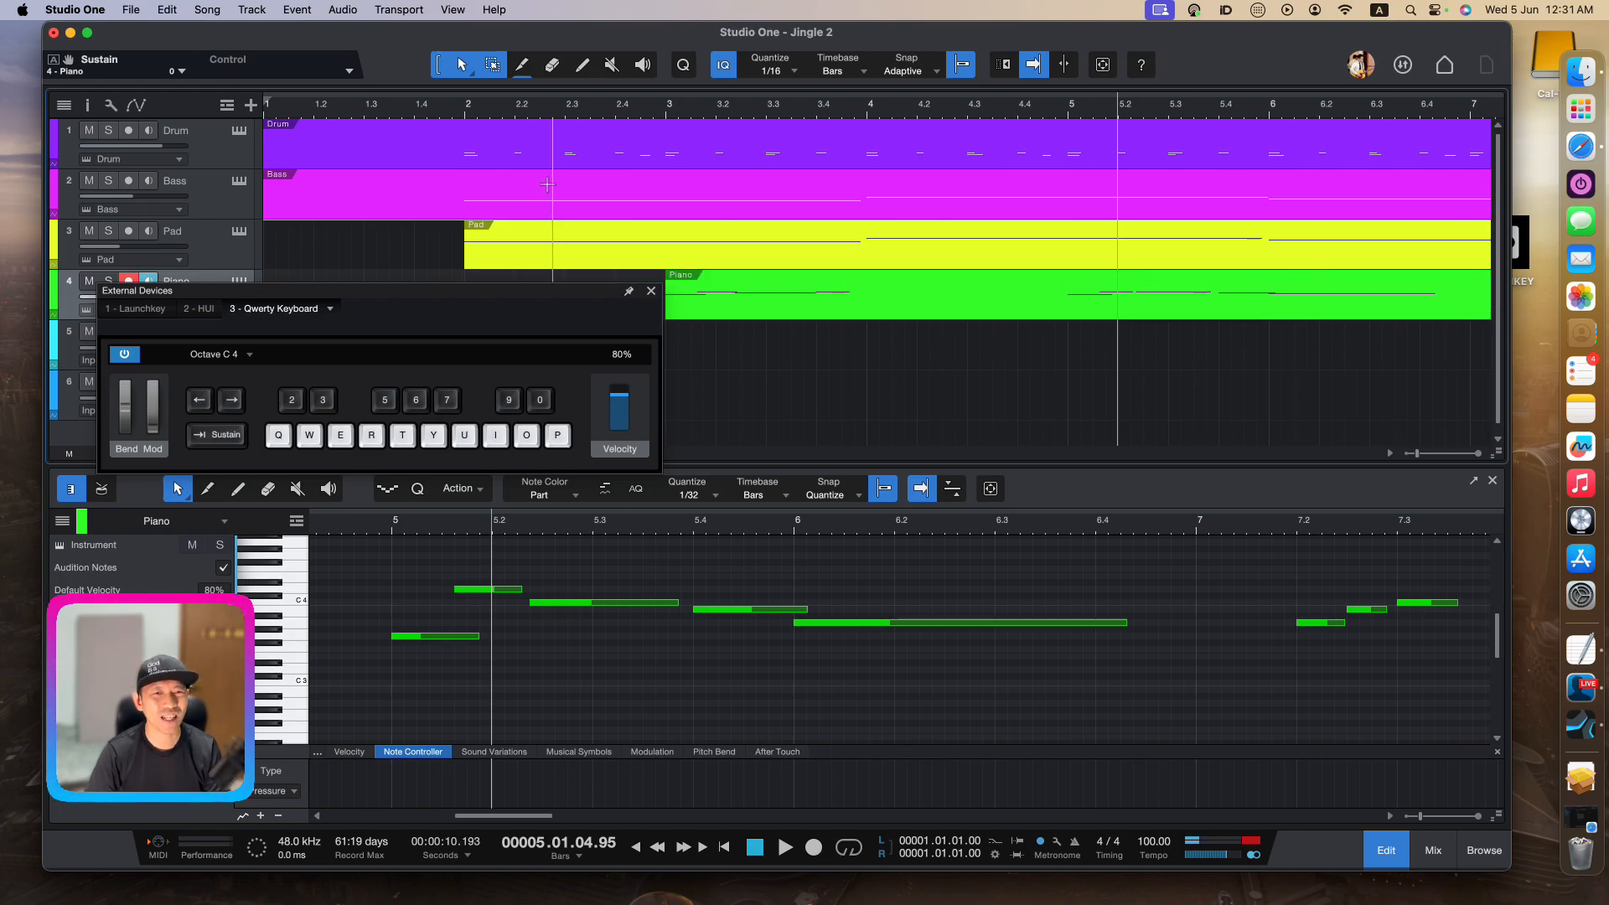
Play the arrangement from just before bar 3 into bar 10, closing the Qwerty Keyboard device window during playback
left_click_drag(592, 295, 640, 369)
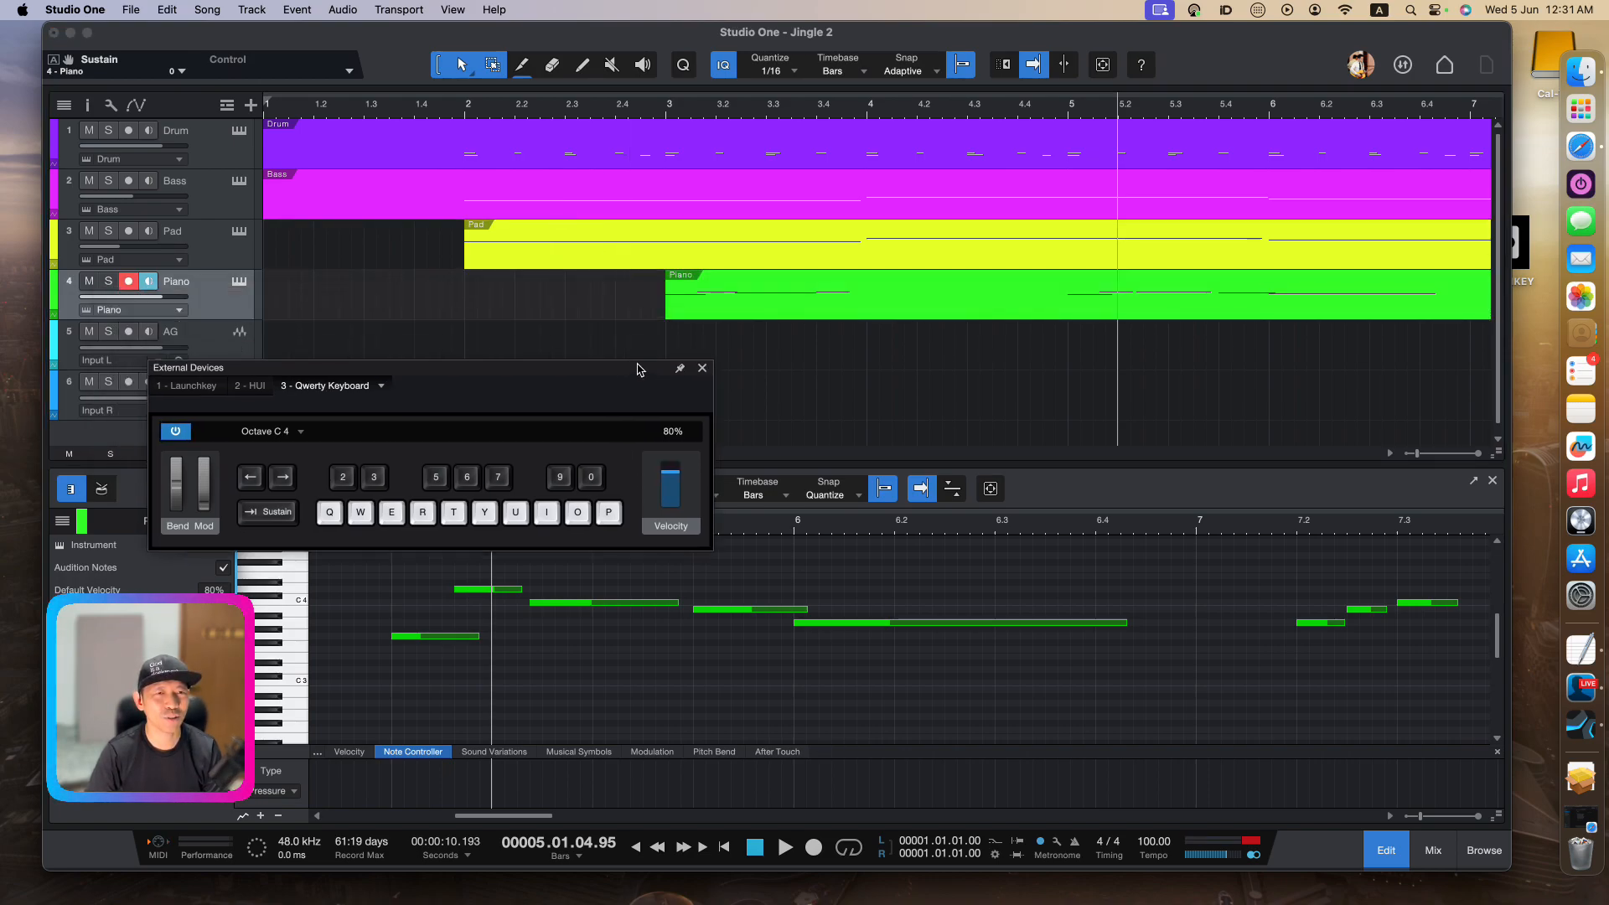
left_click(637, 115)
key("space")
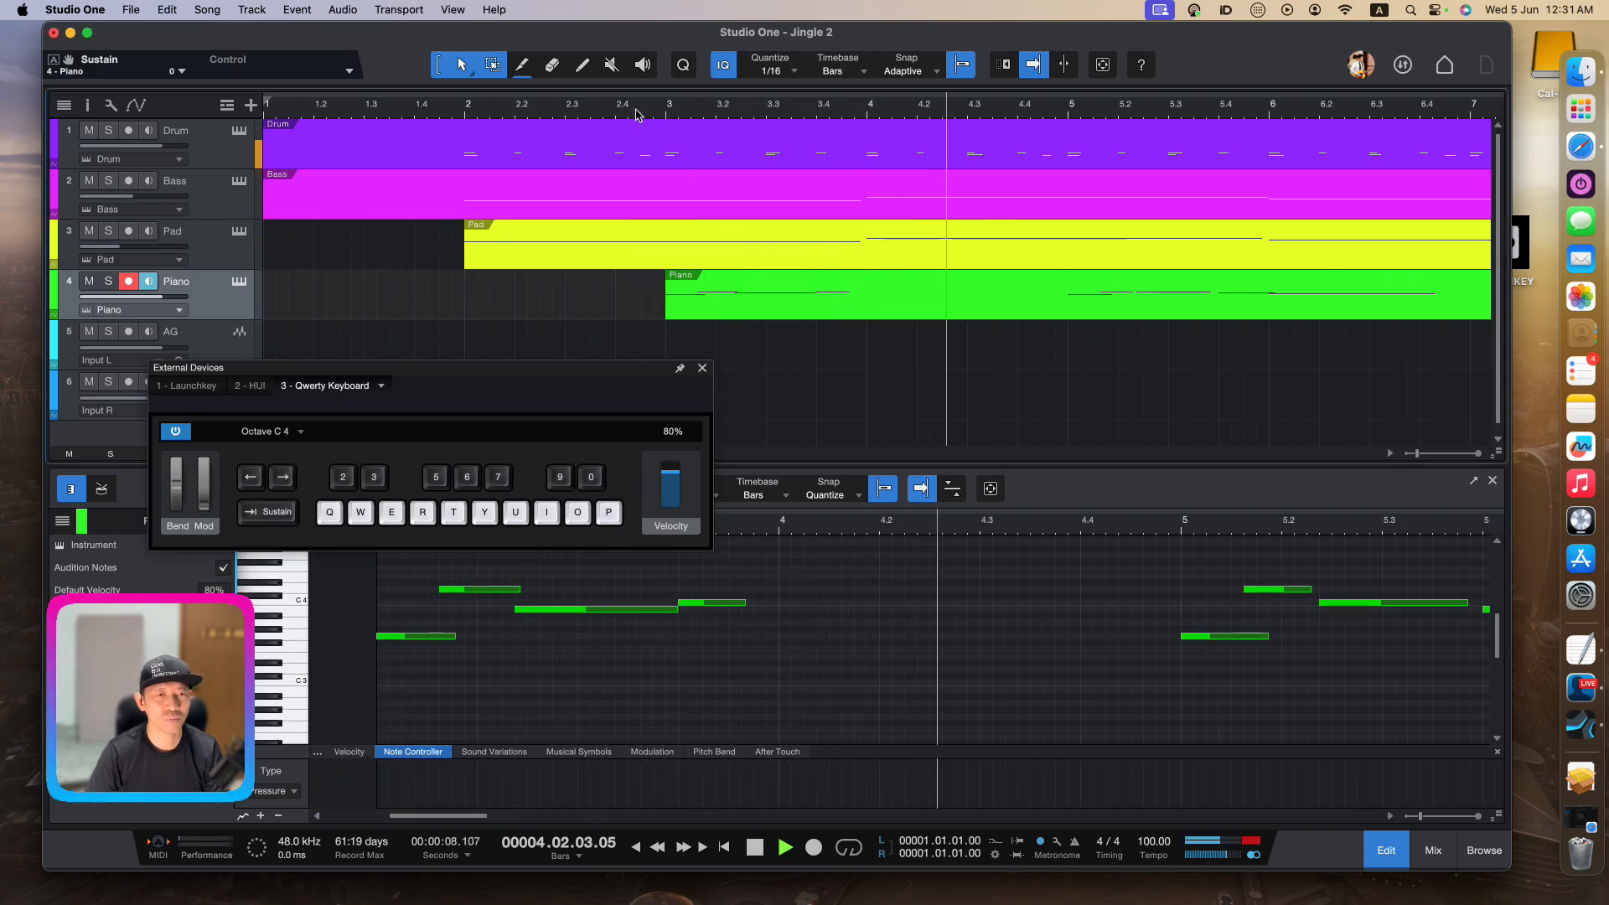
left_click(702, 368)
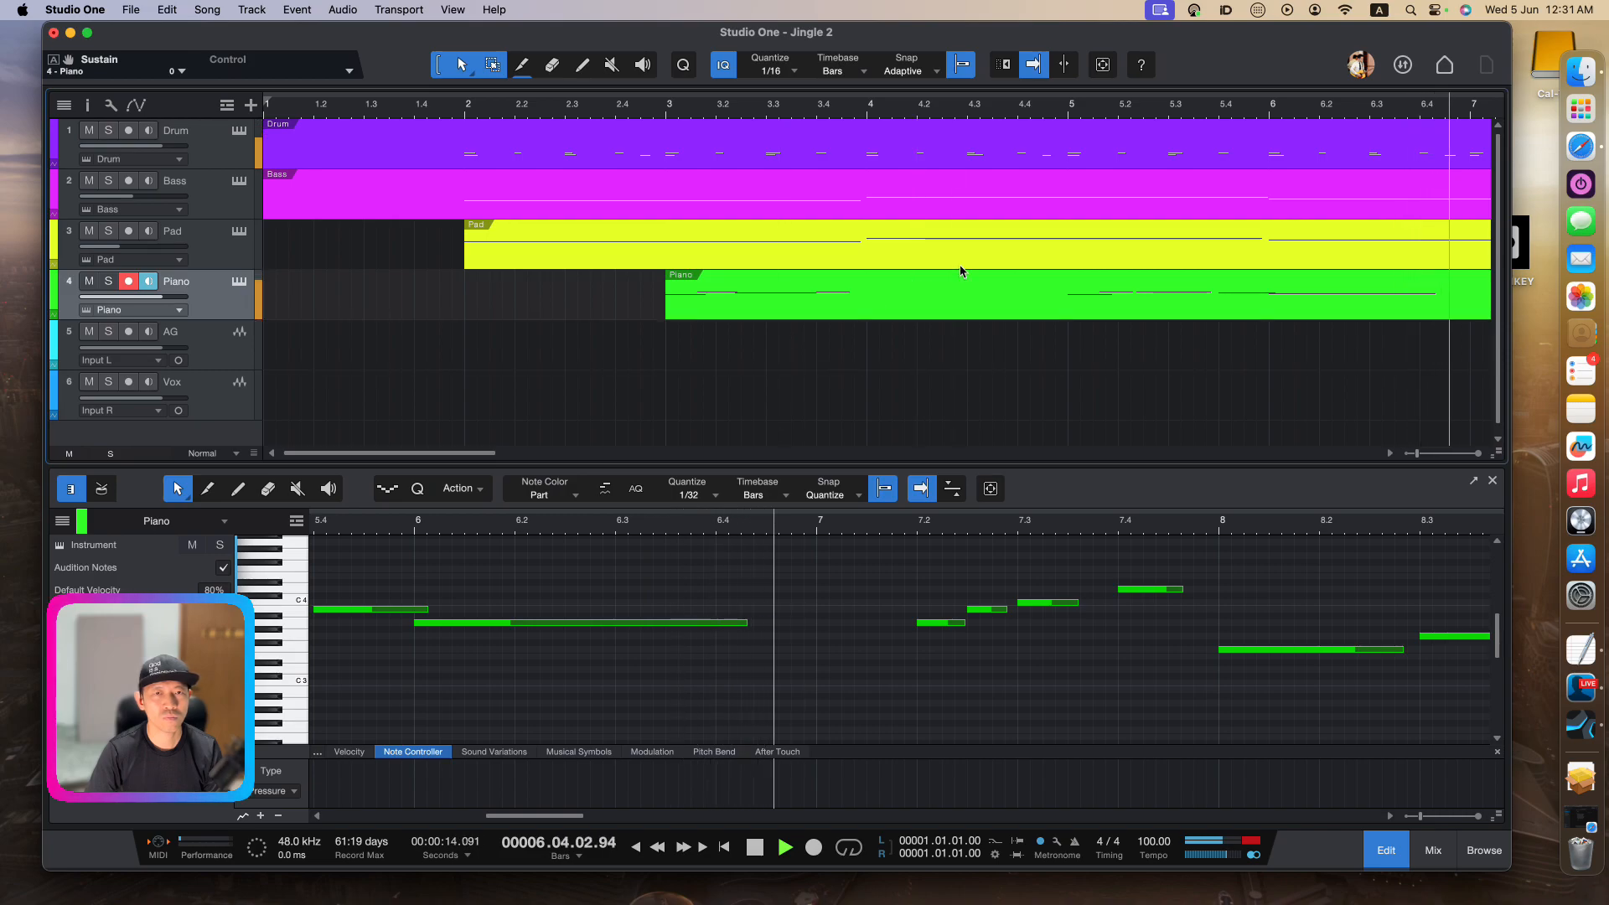
scroll(962, 270, "right", 2)
scroll(962, 270, "right", 10)
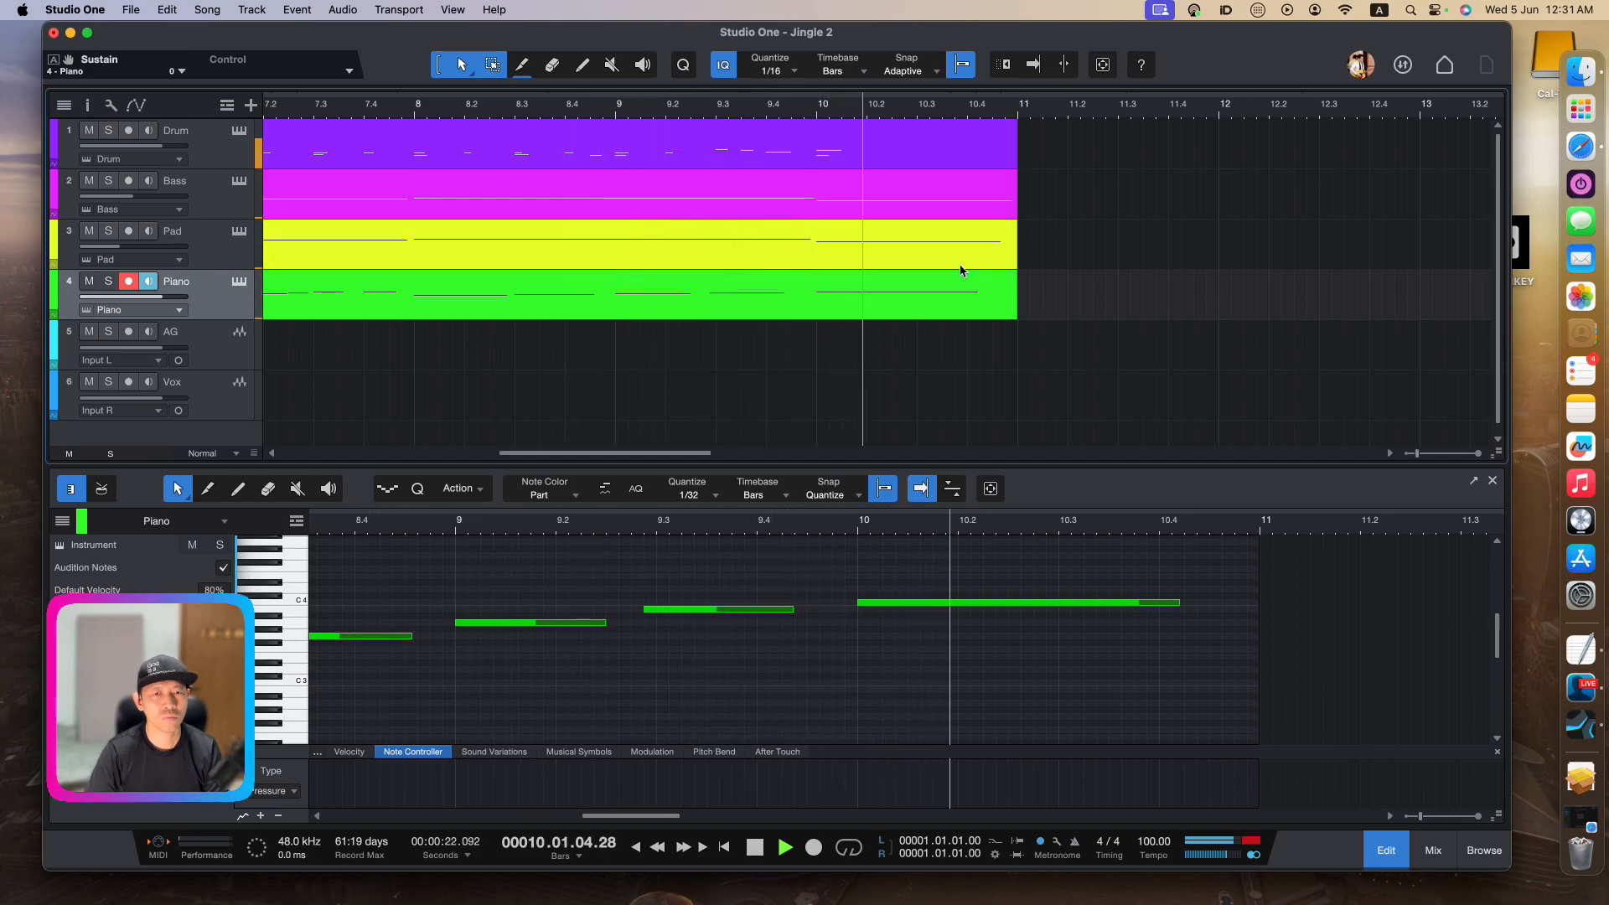
key("f")
key("space")
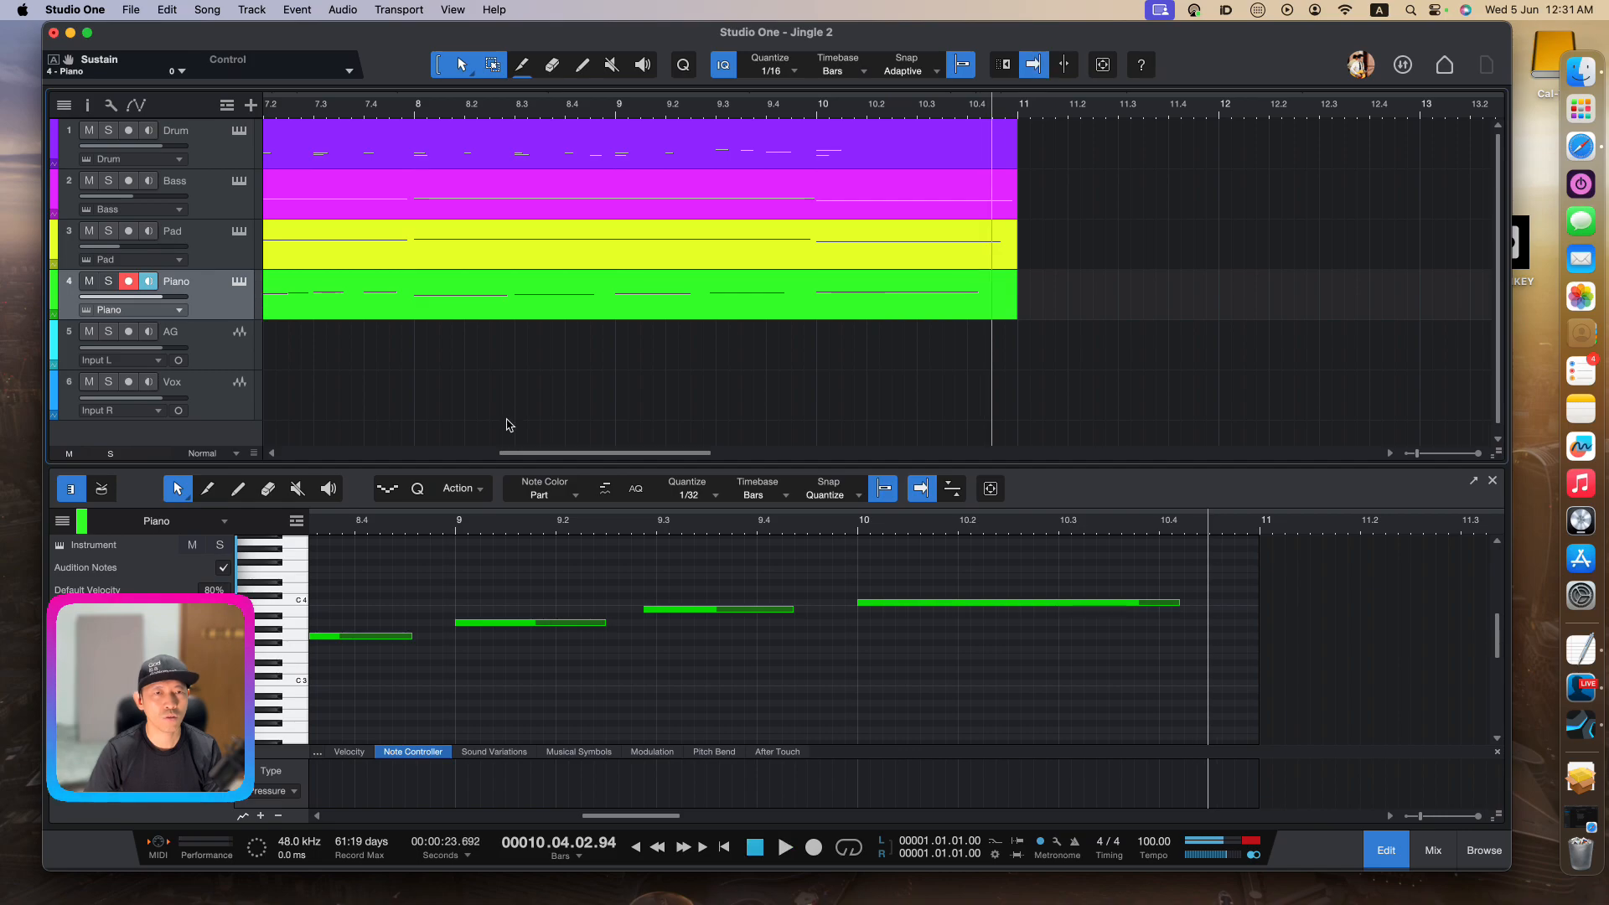
Try the Rock Piano and Bandoneon keyboard presets on the piano track's Presence instrument
left_click(240, 283)
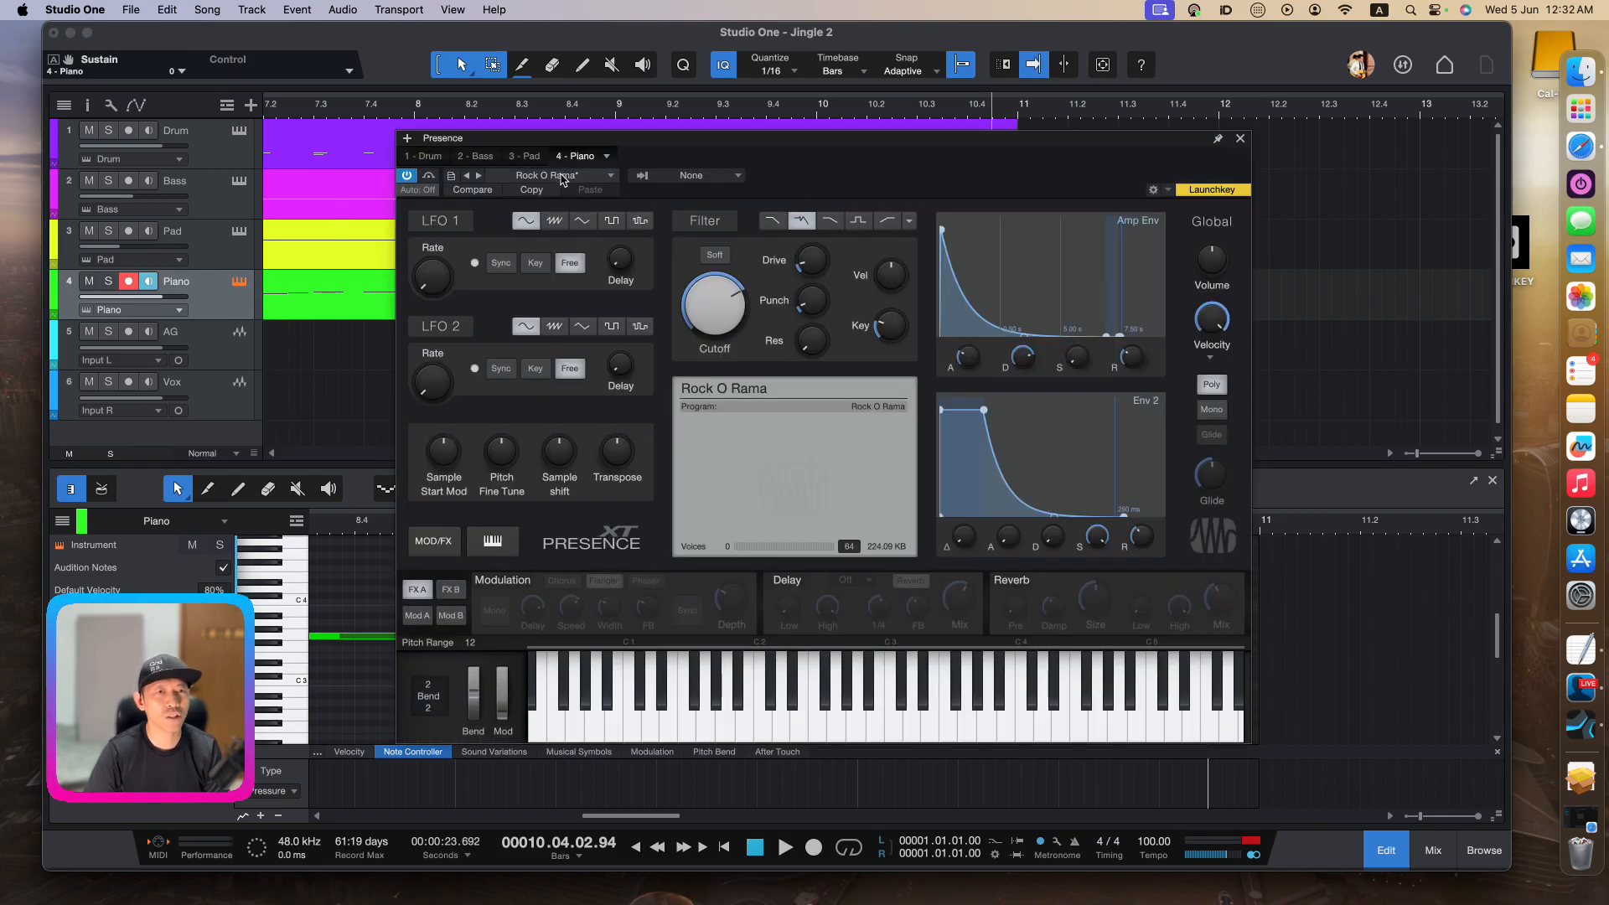
left_click(553, 174)
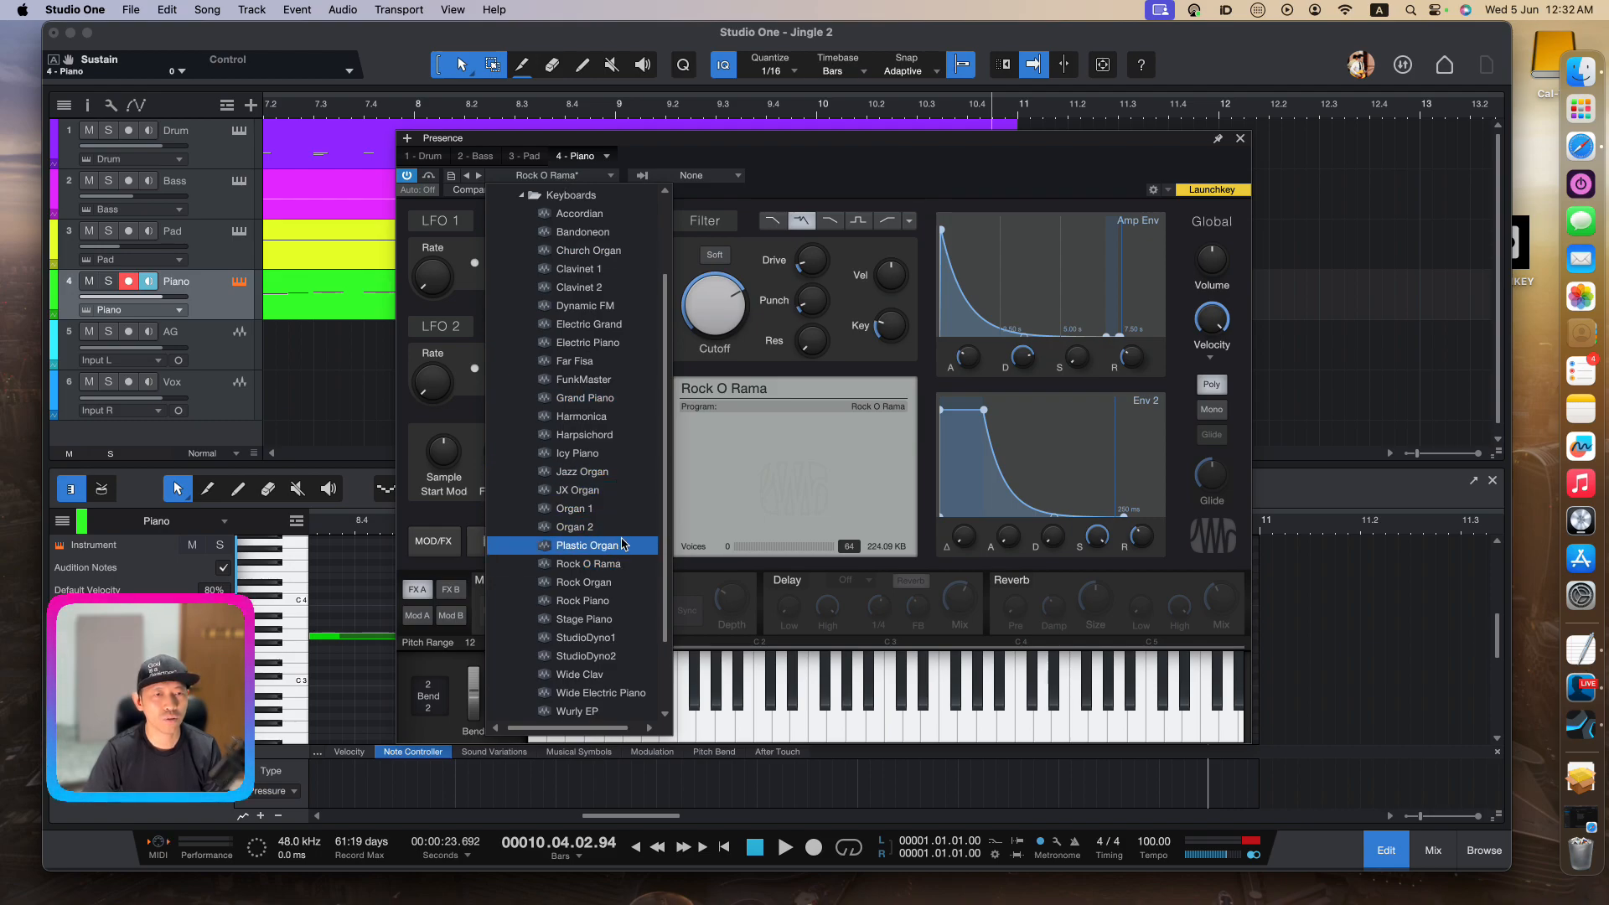
left_click(618, 602)
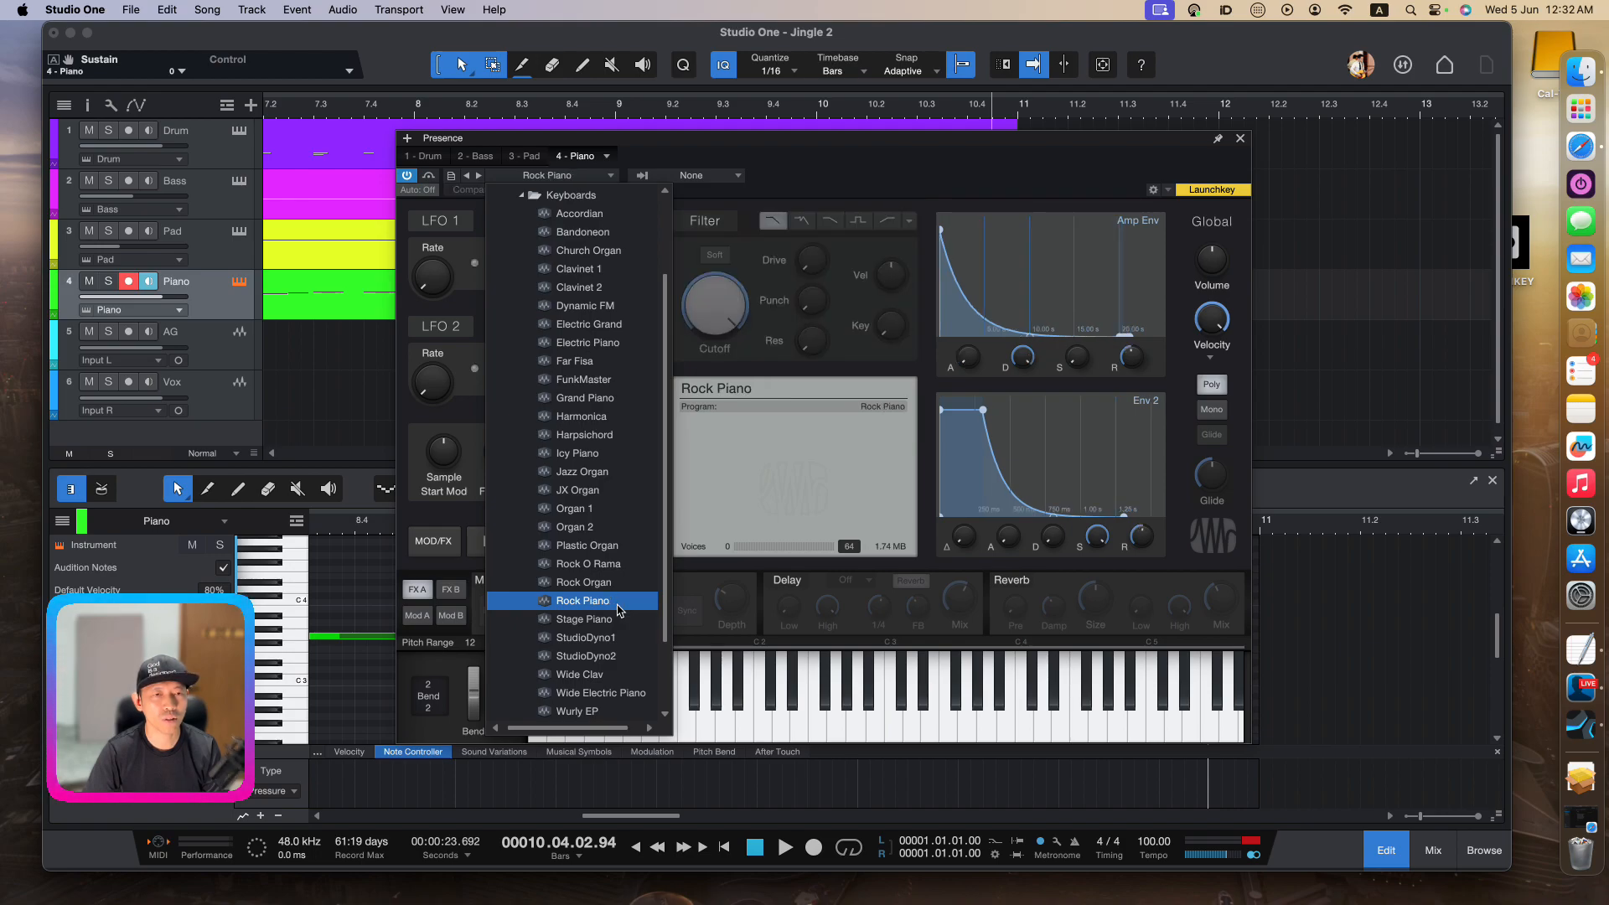
key("comma")
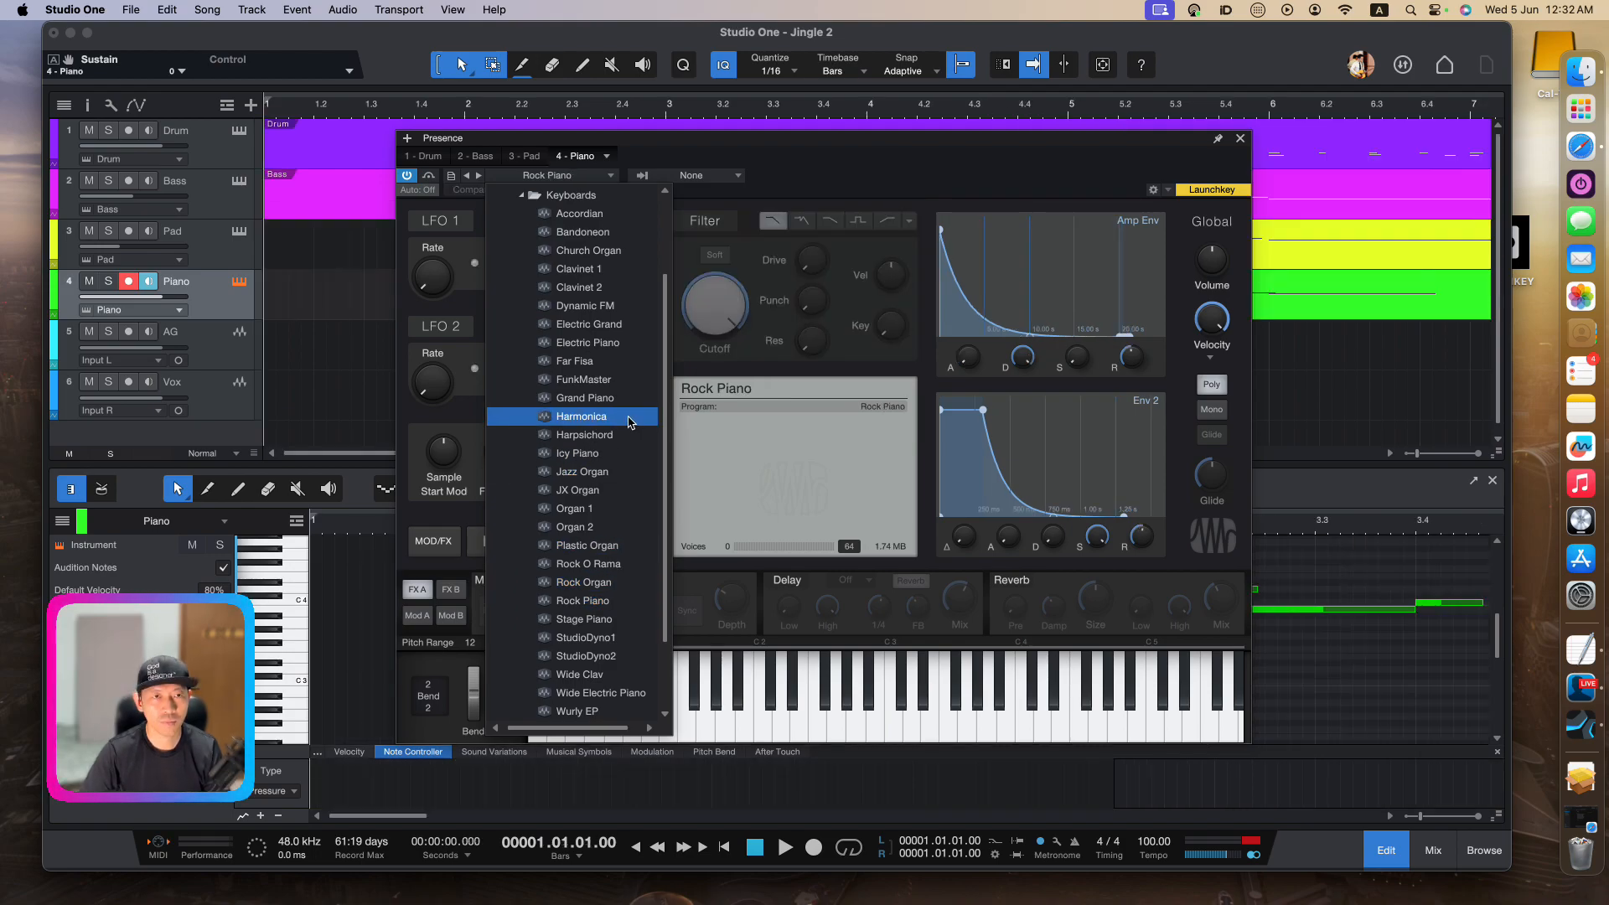
left_click(624, 232)
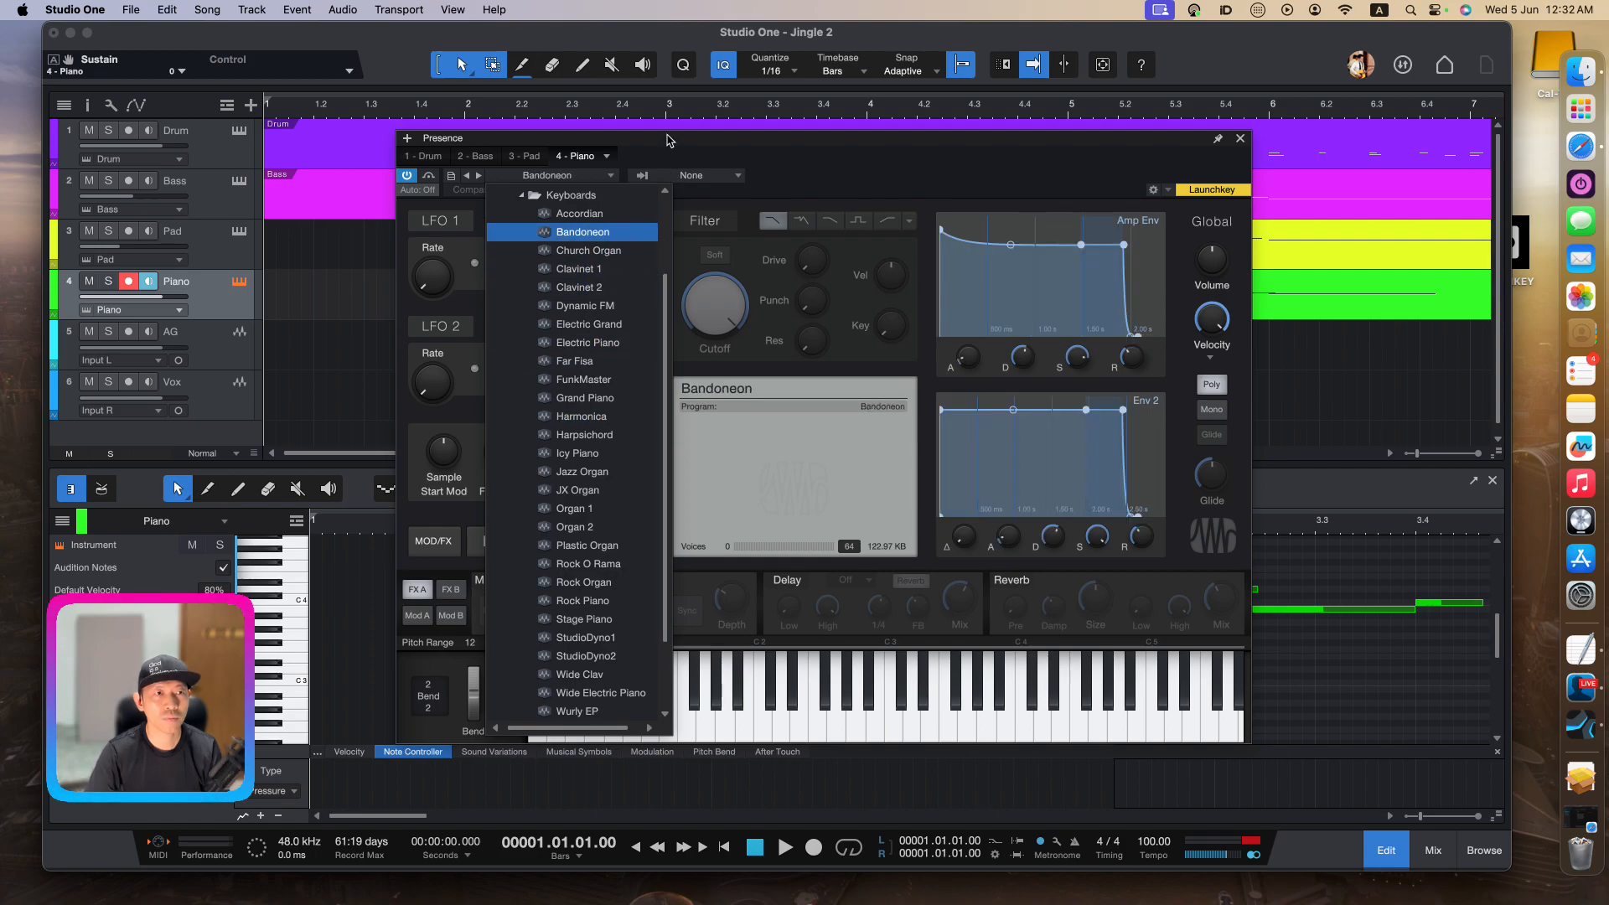
left_click(663, 113)
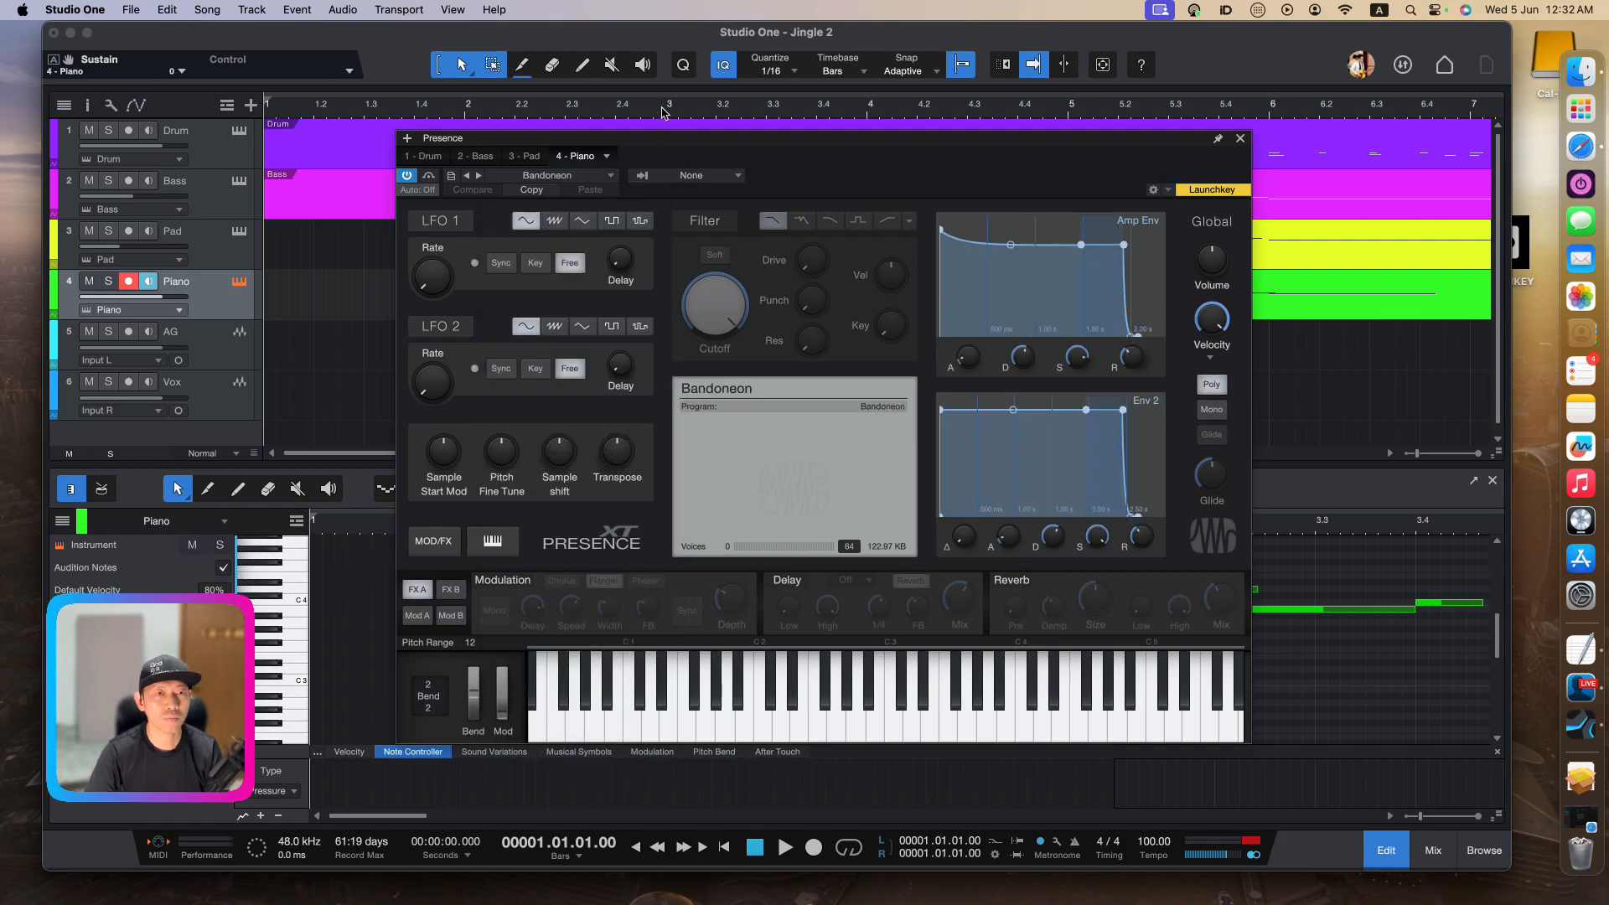
Load the Rock Piano preset in Presence and play the arrangement from just before bar 3 to bar 11
left_click(558, 176)
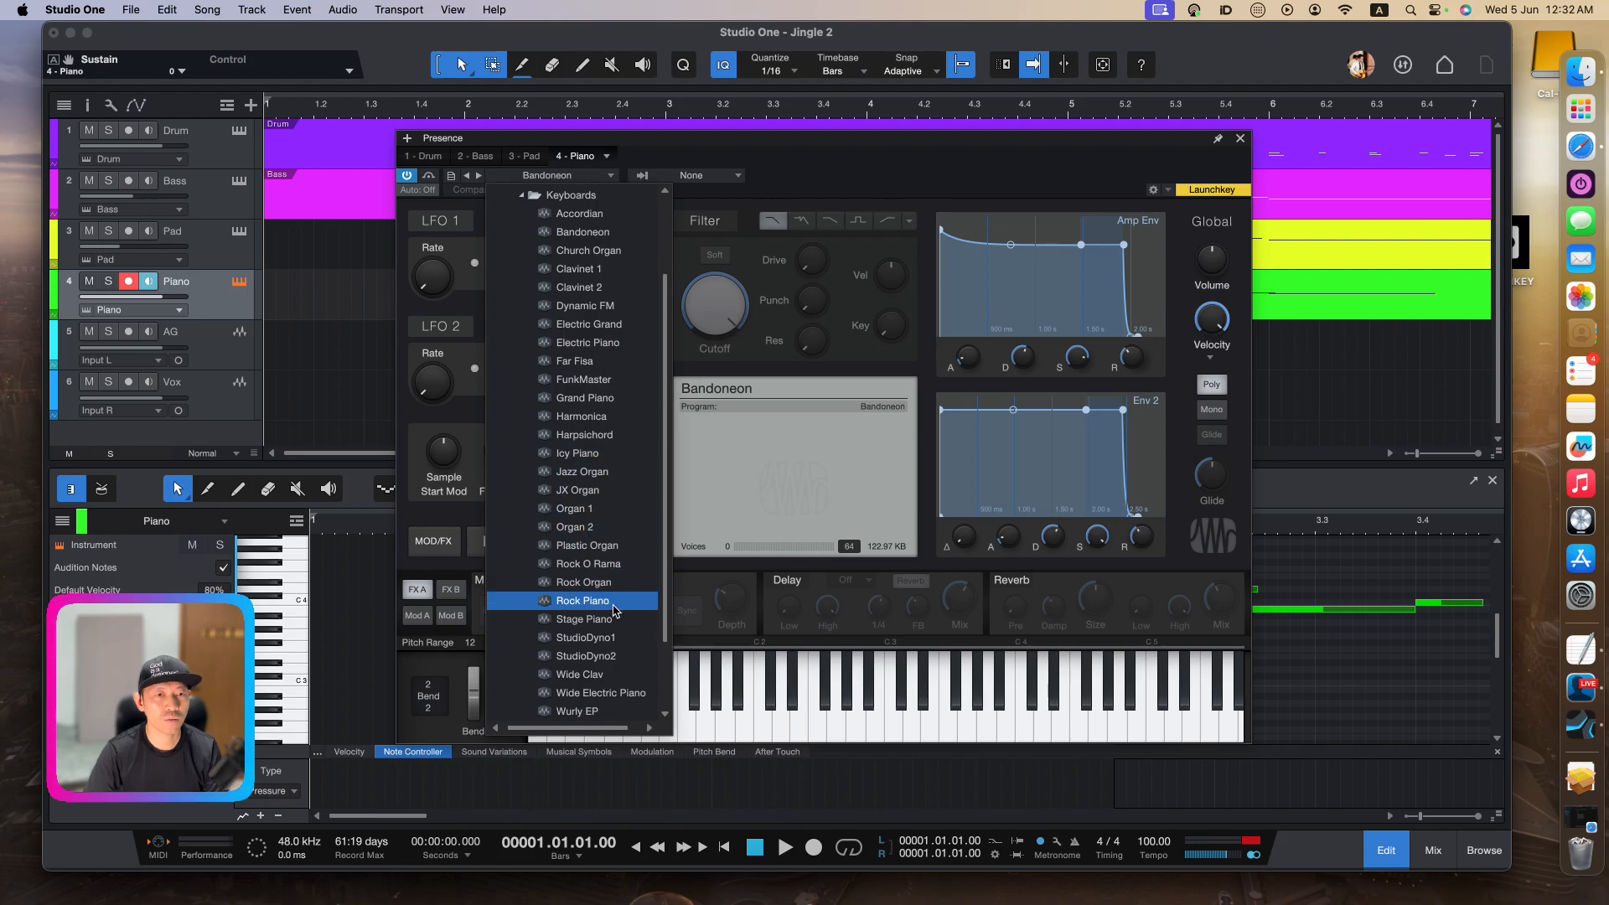
left_click(582, 601)
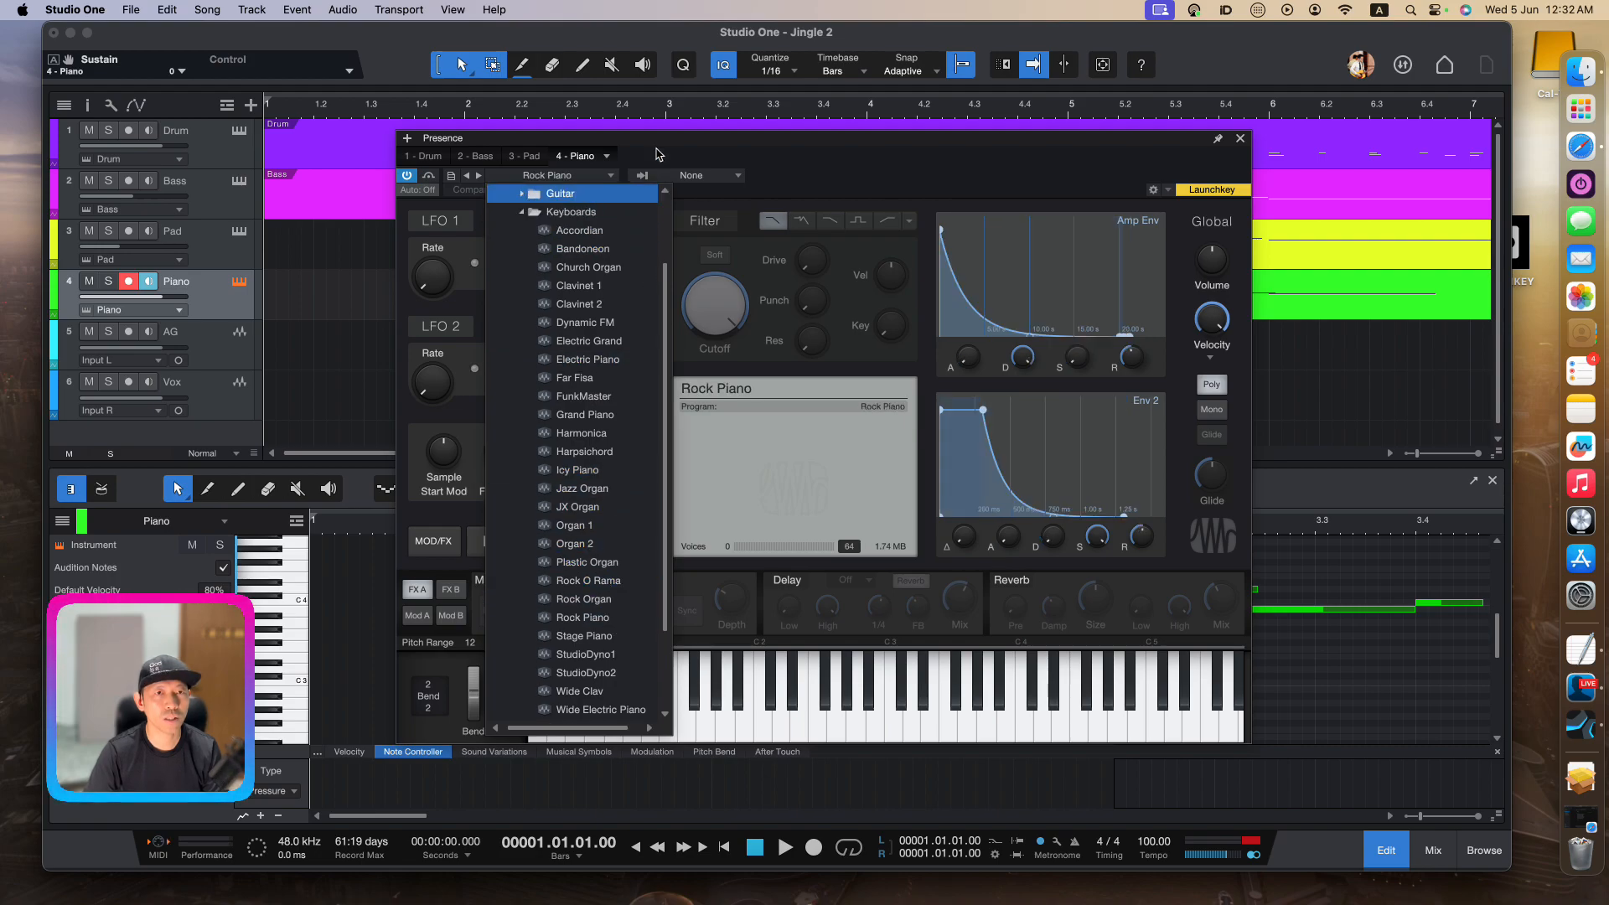
left_click(653, 117)
key("space")
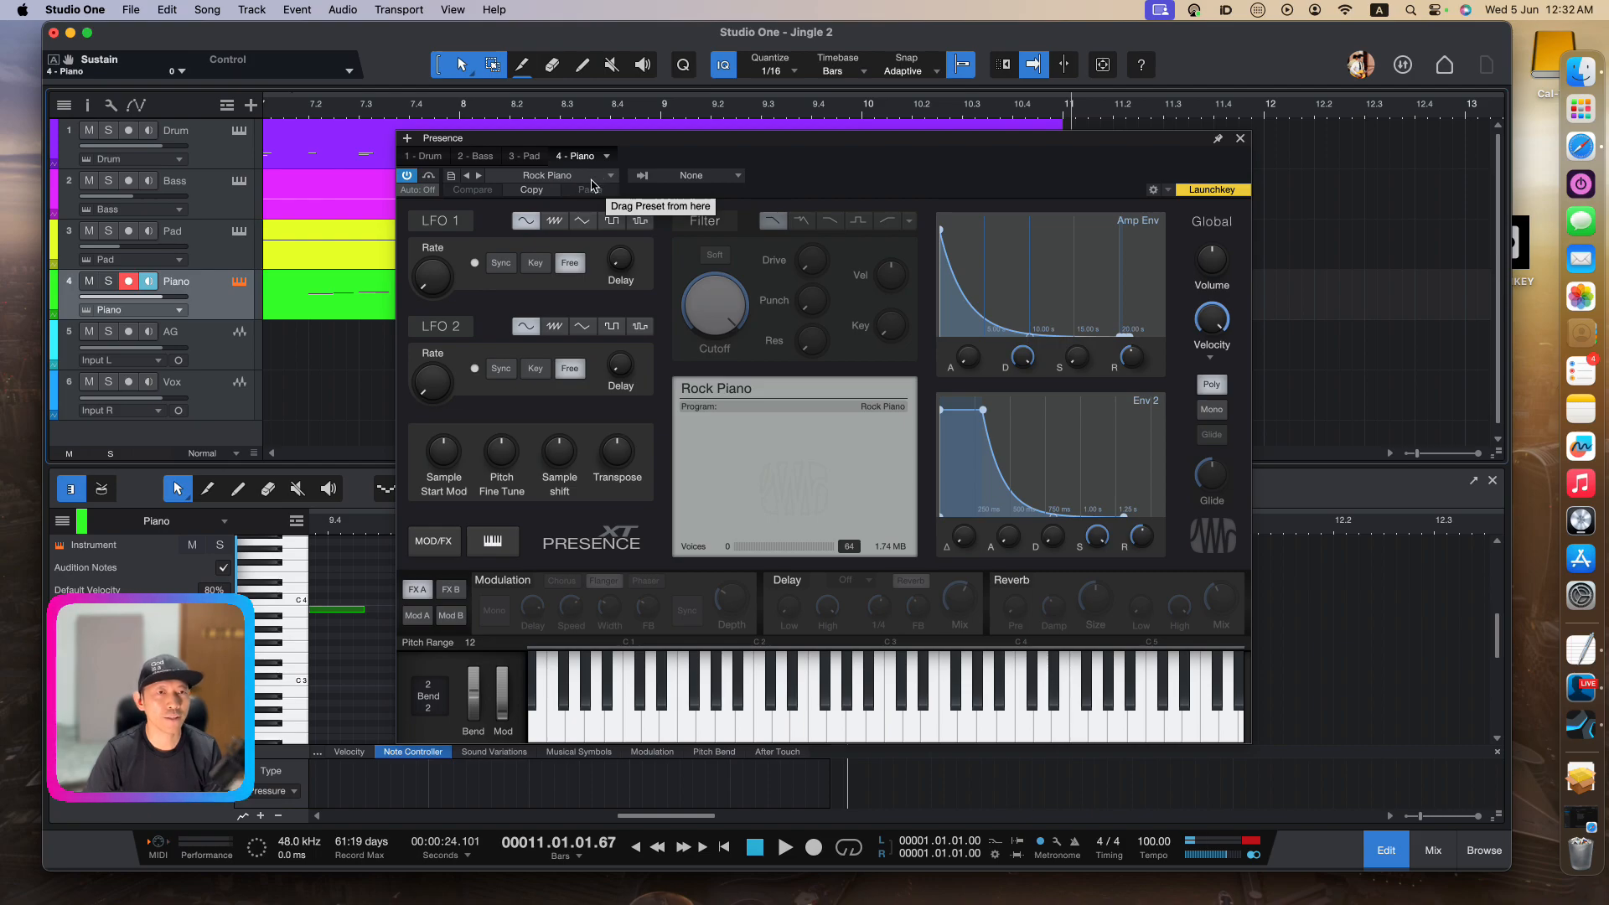
Load the Wide Electric Piano preset in Presence, audition a few notes on its keyboard, and close the instrument
left_click(592, 179)
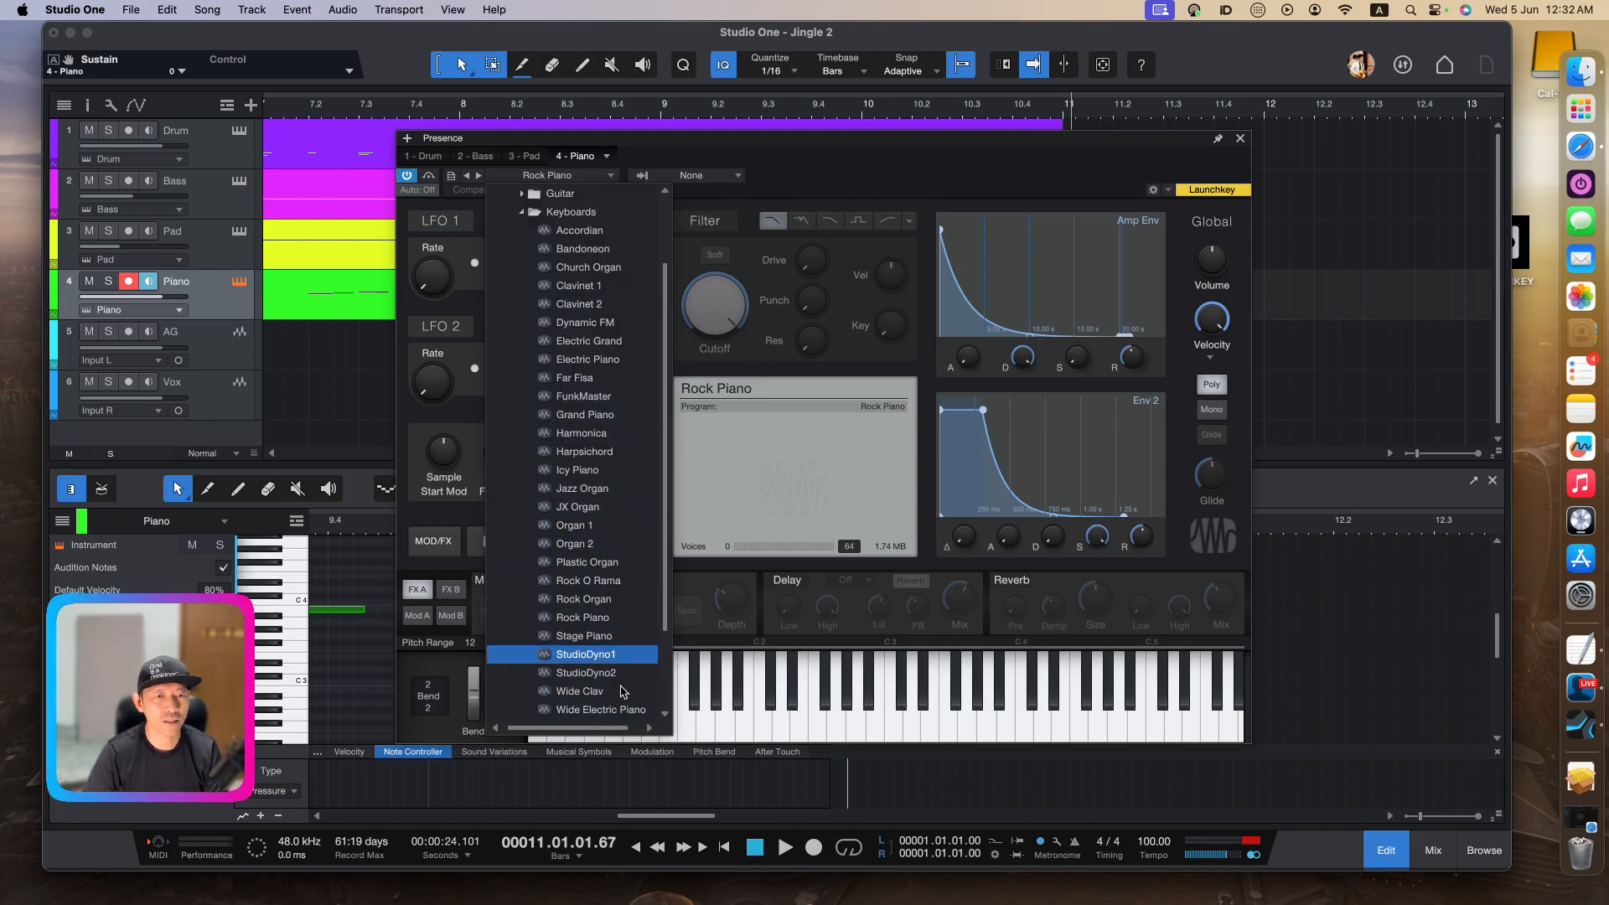
left_click(601, 710)
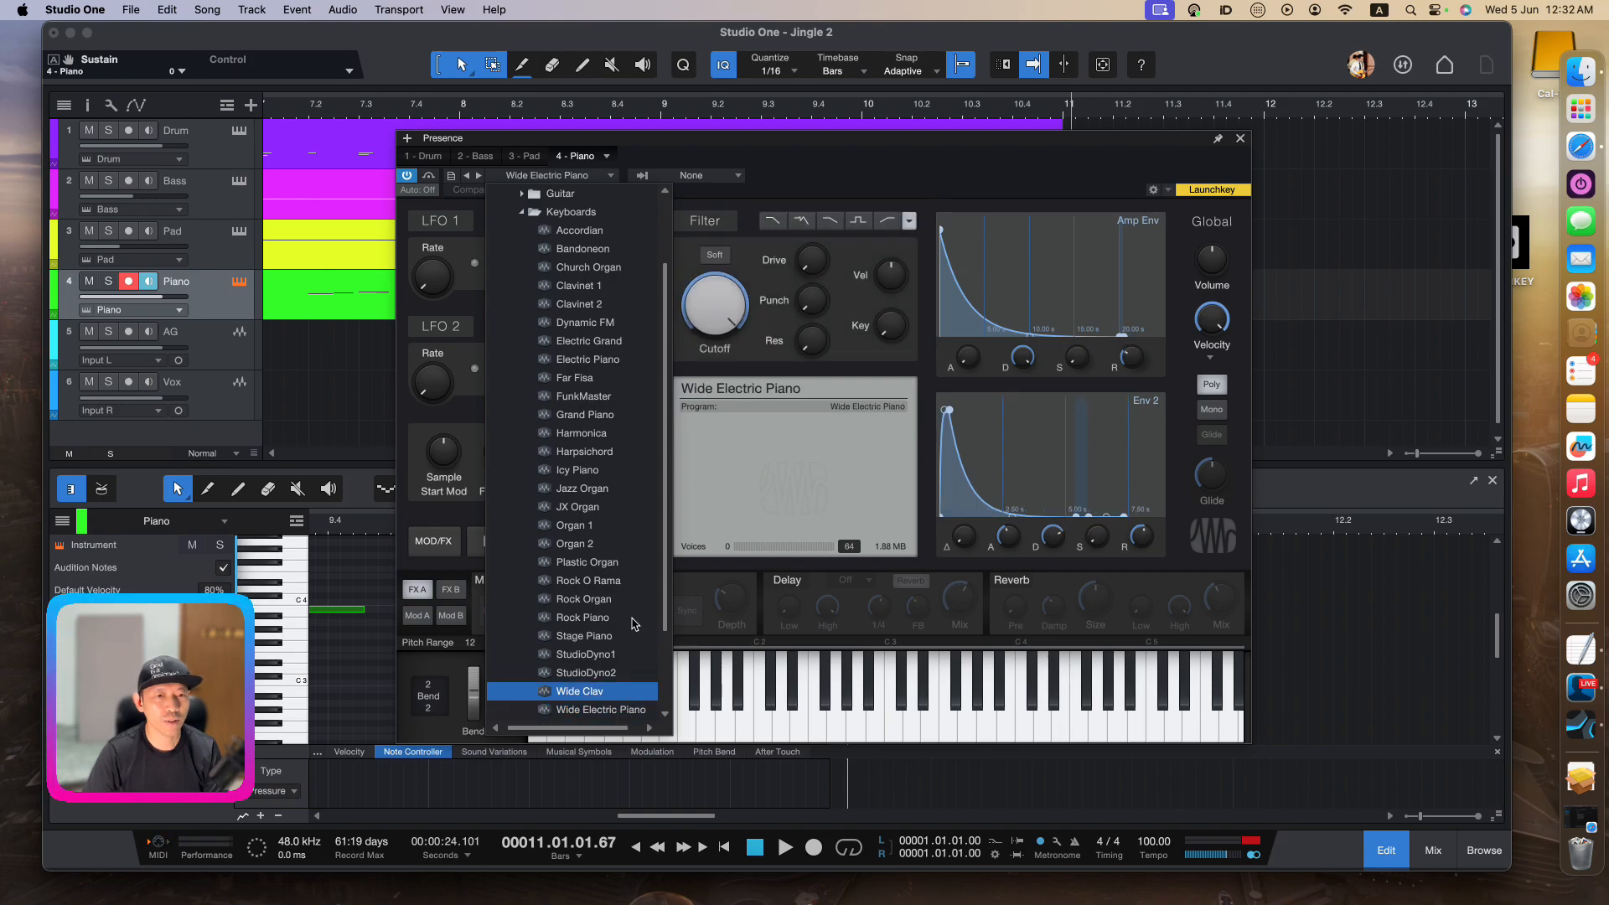
left_click(1241, 144)
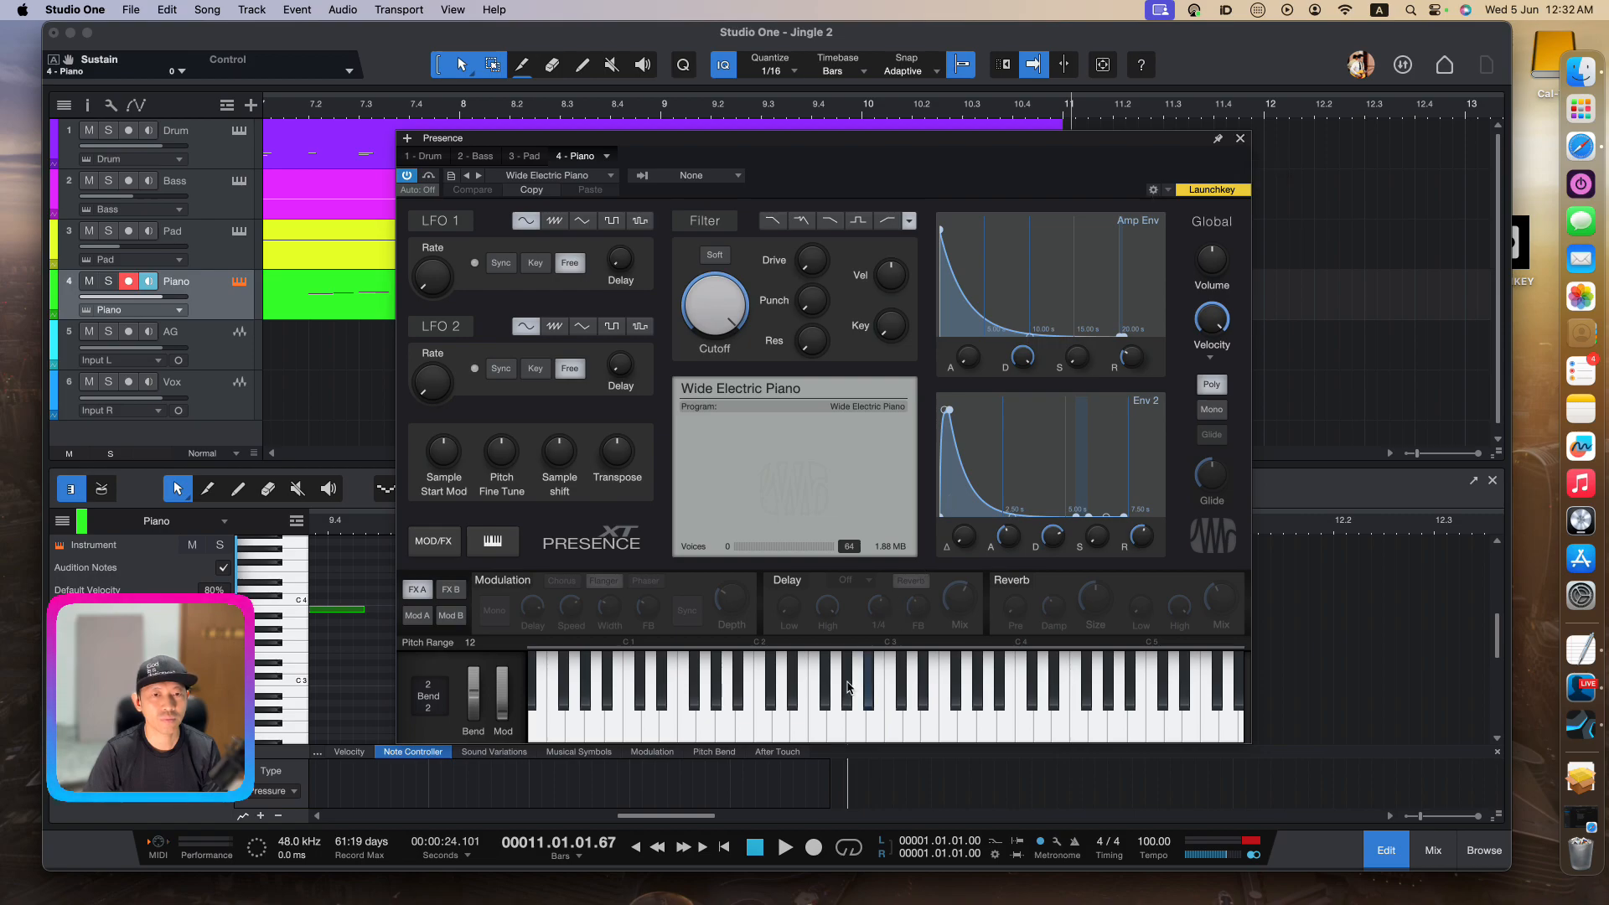
left_click(777, 752)
left_click(811, 731)
left_click(894, 721)
left_click(1194, 719)
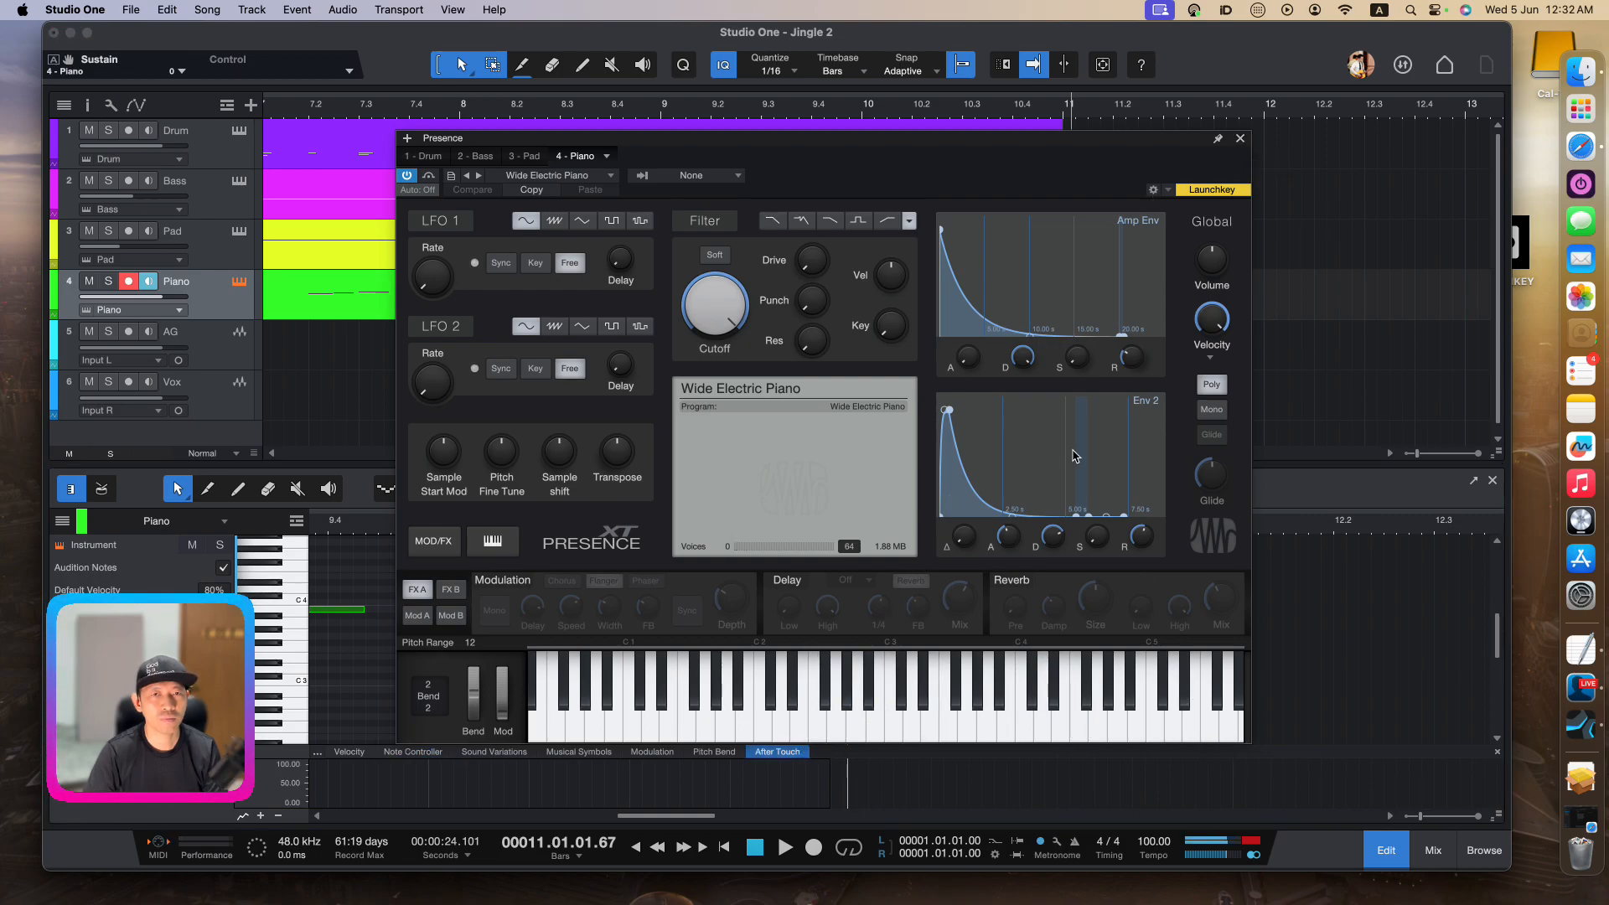
left_click(1238, 141)
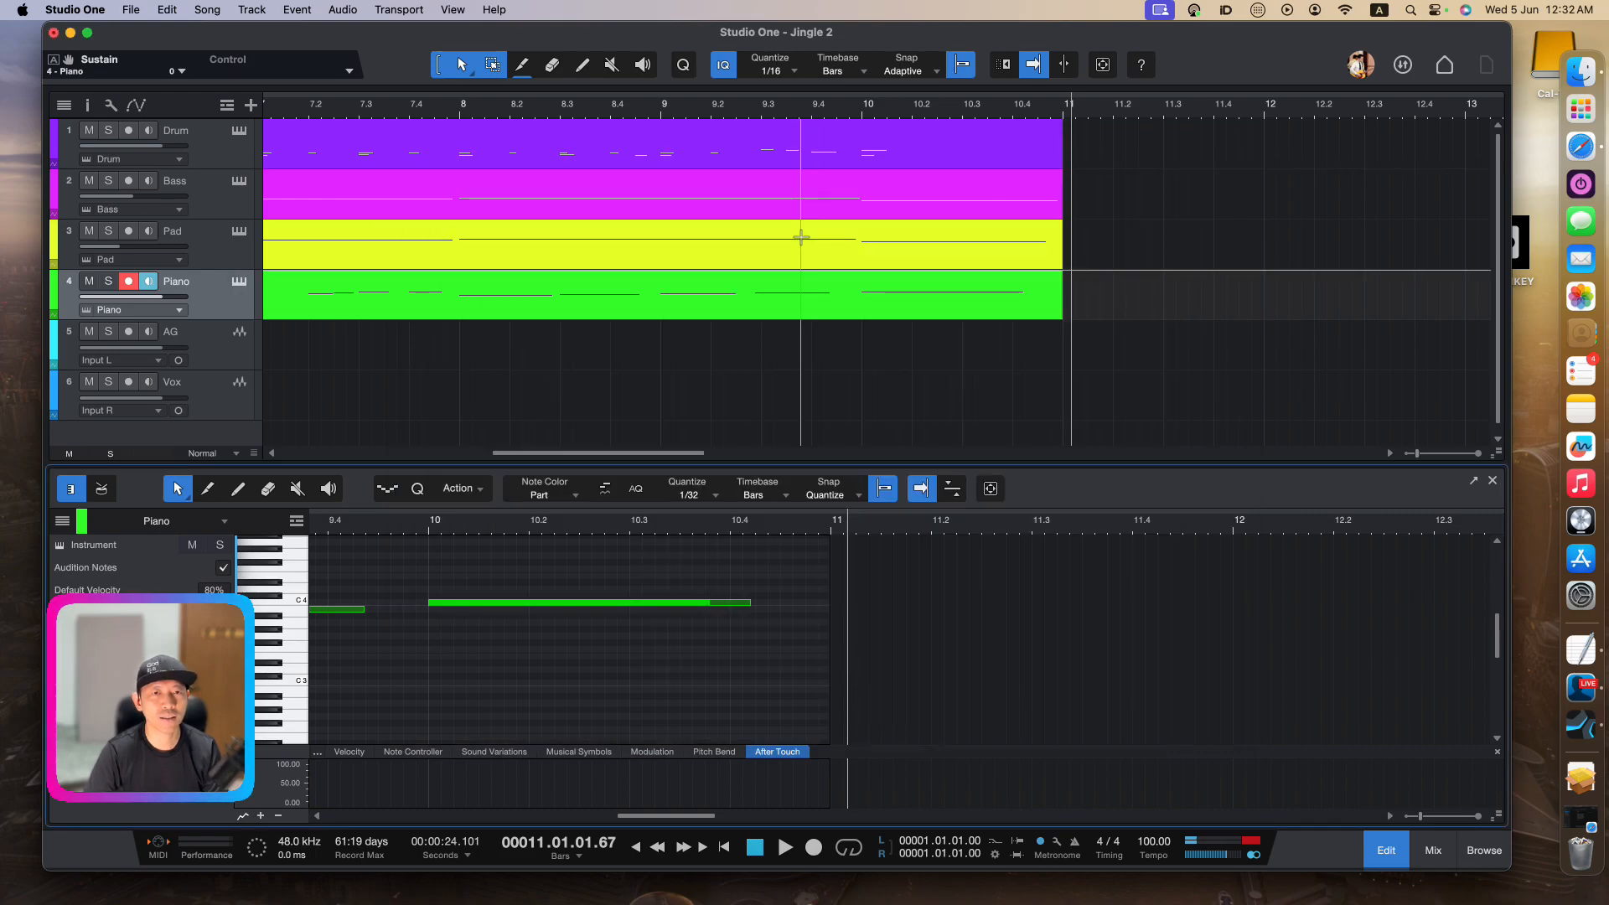
Play the arrangement from just before bar 2 into bar 10, and return the playhead to the song start
scroll(797, 237, "left", 10)
left_click(649, 119)
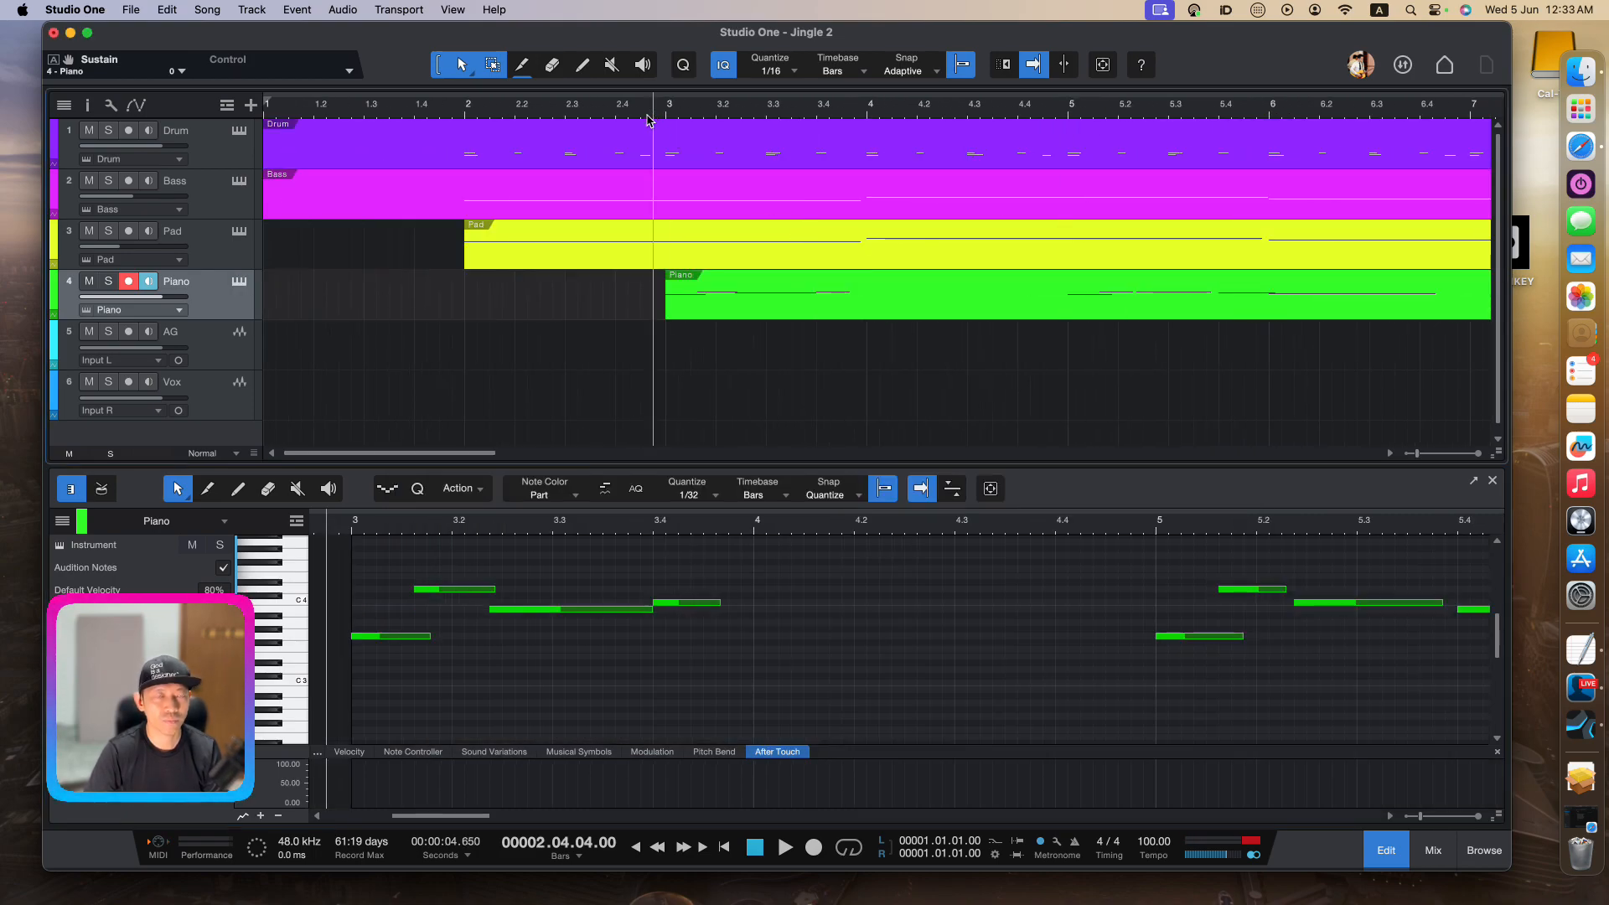
left_click(458, 115)
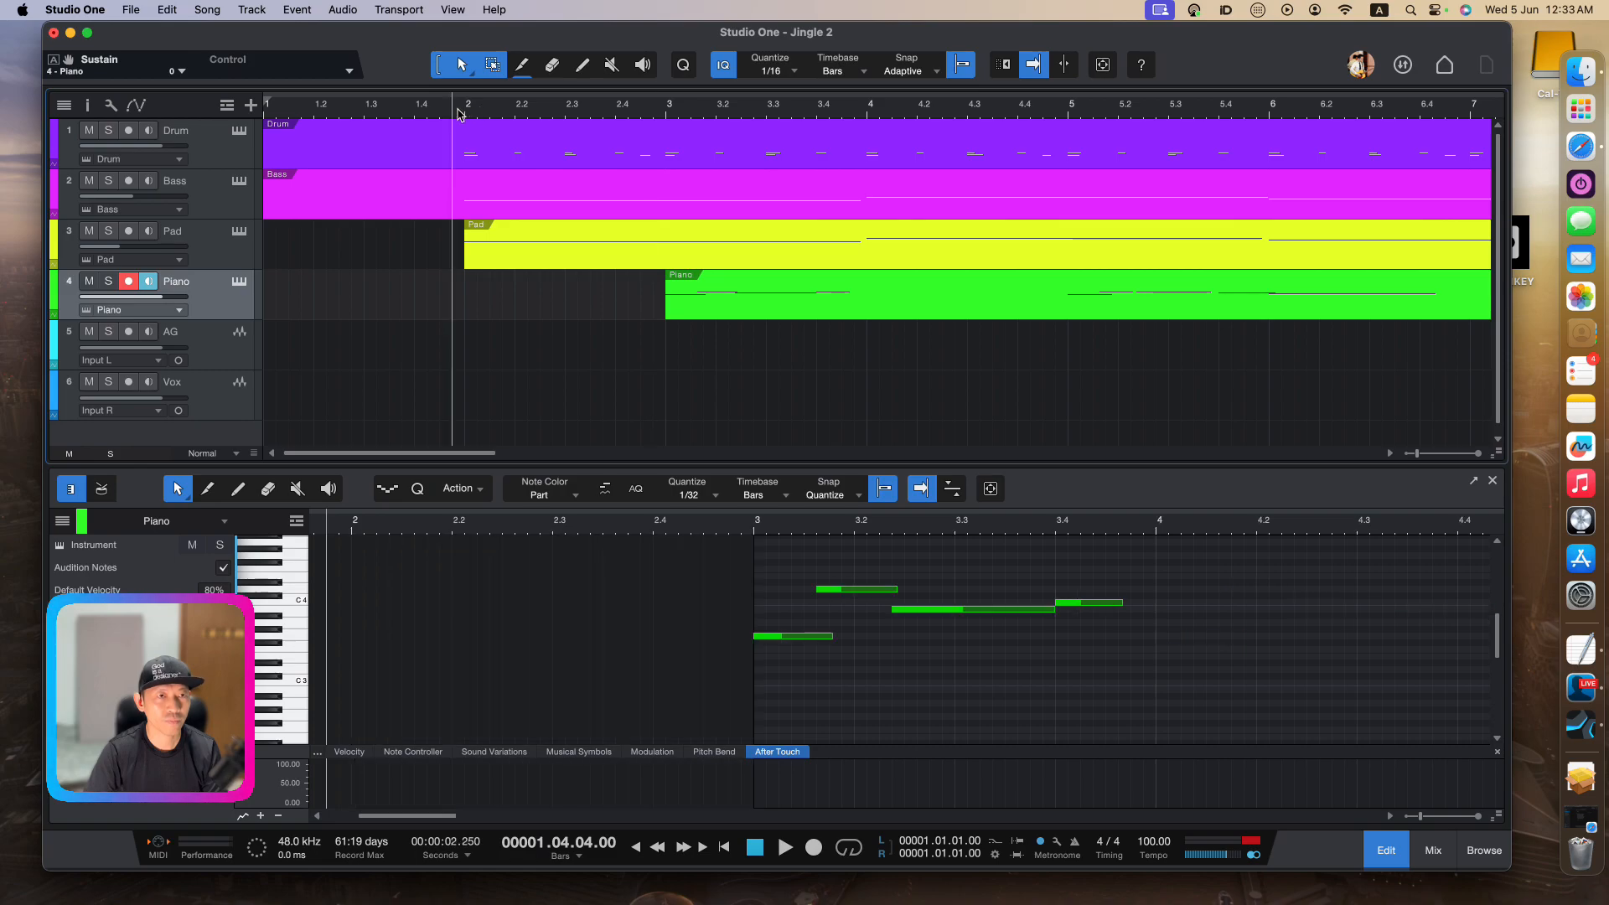
key("space")
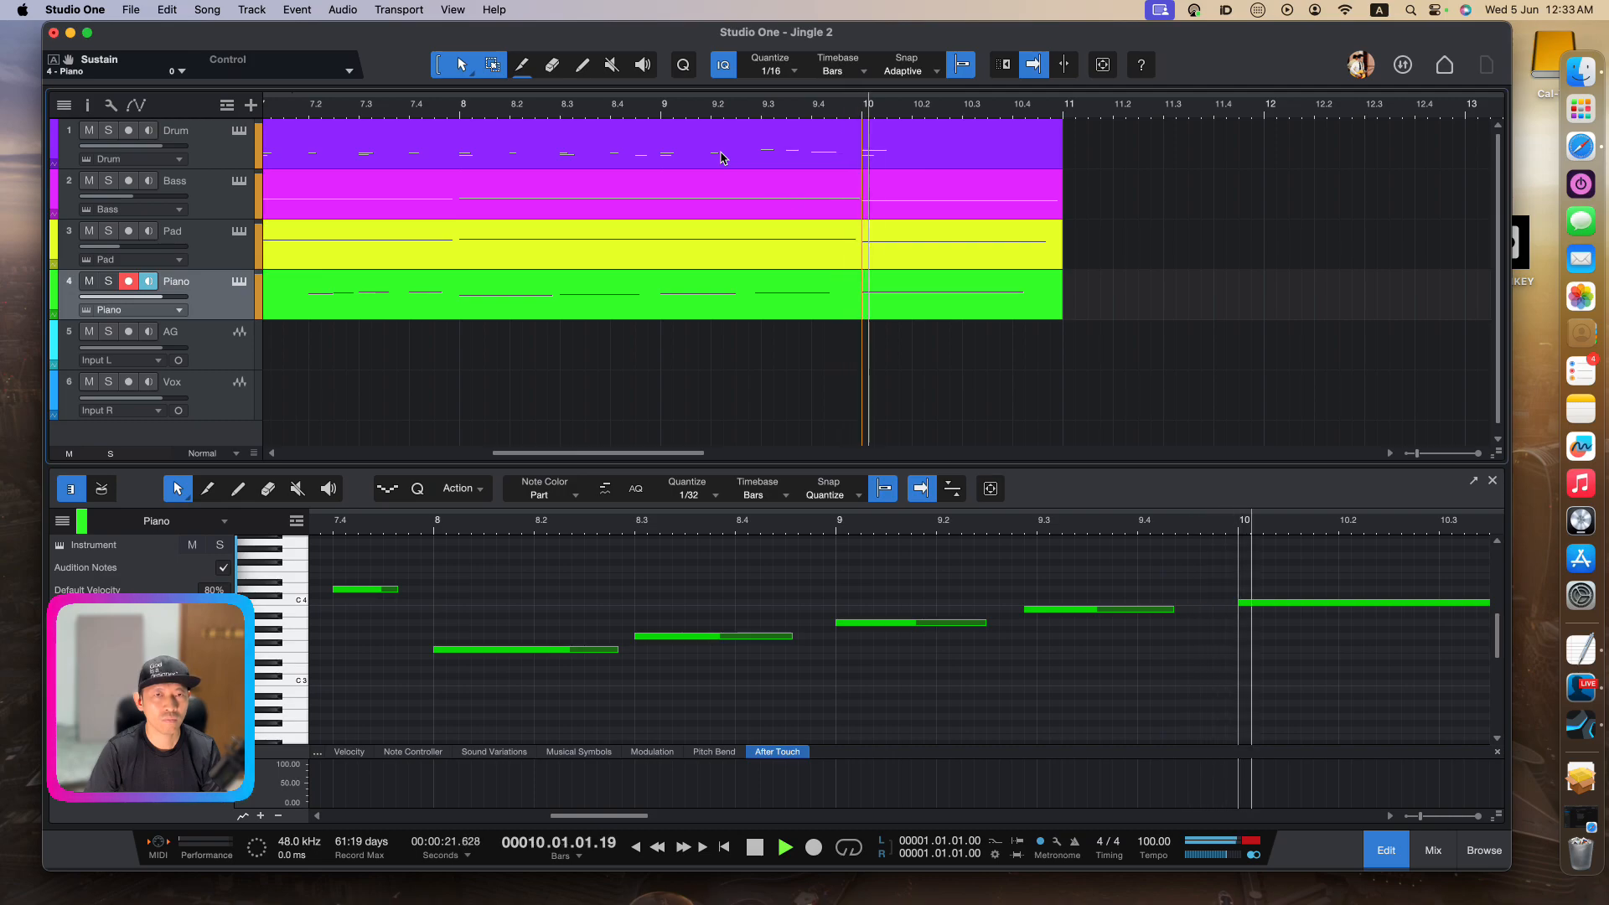
key("space")
key("comma")
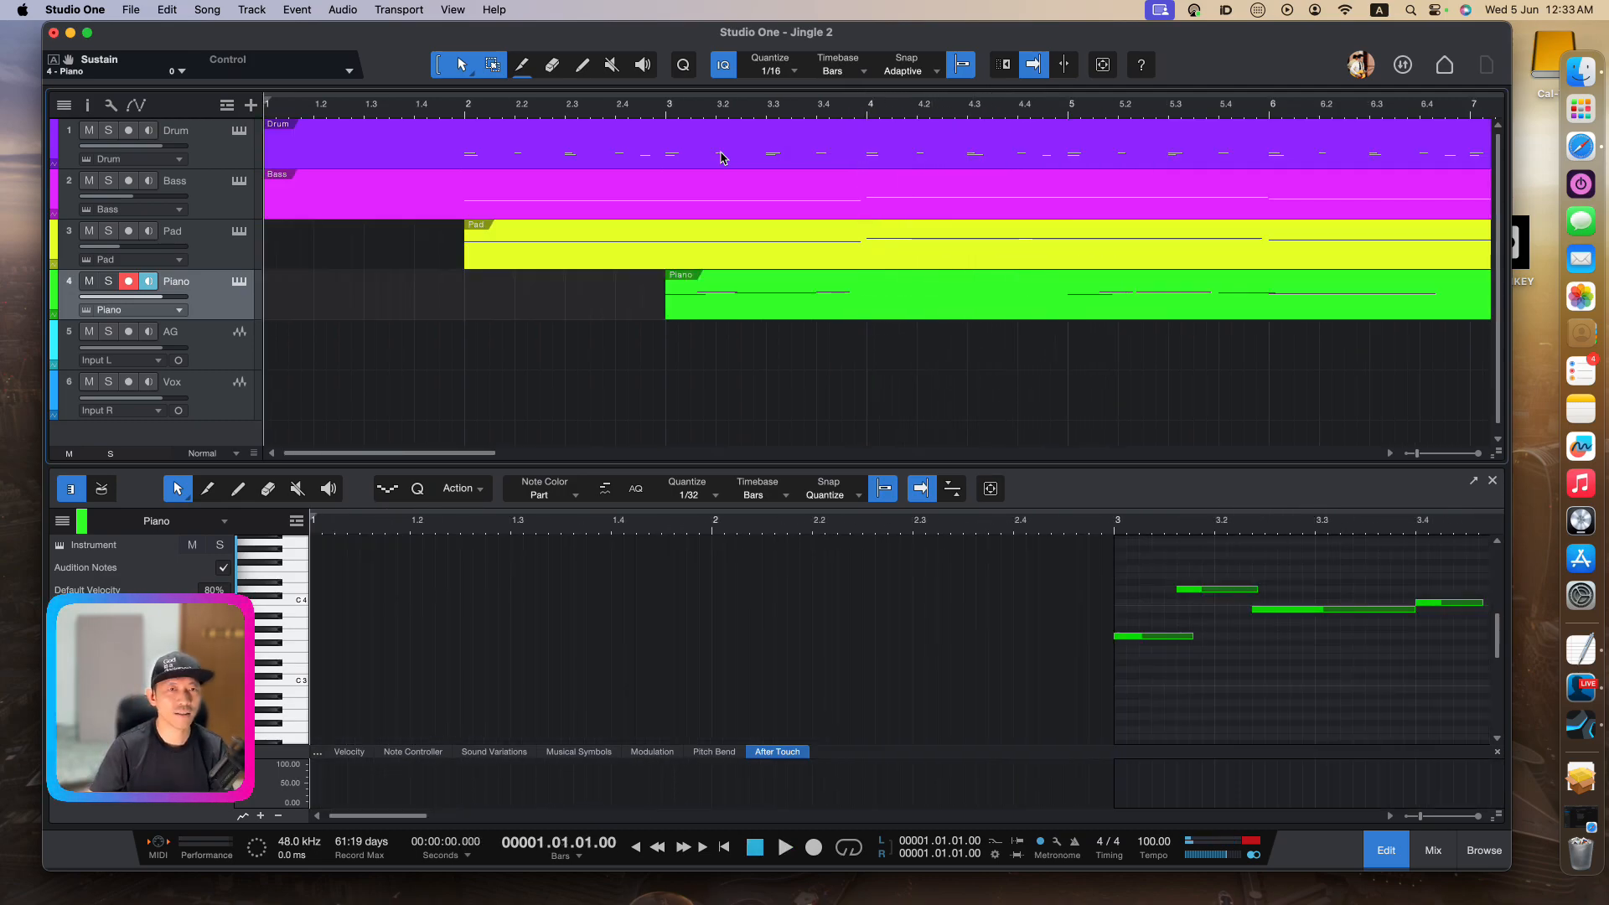
Set the playhead at bar 2 and open the Qwerty Keyboard device, placing it below the piano track
left_click(655, 109)
left_click(465, 109)
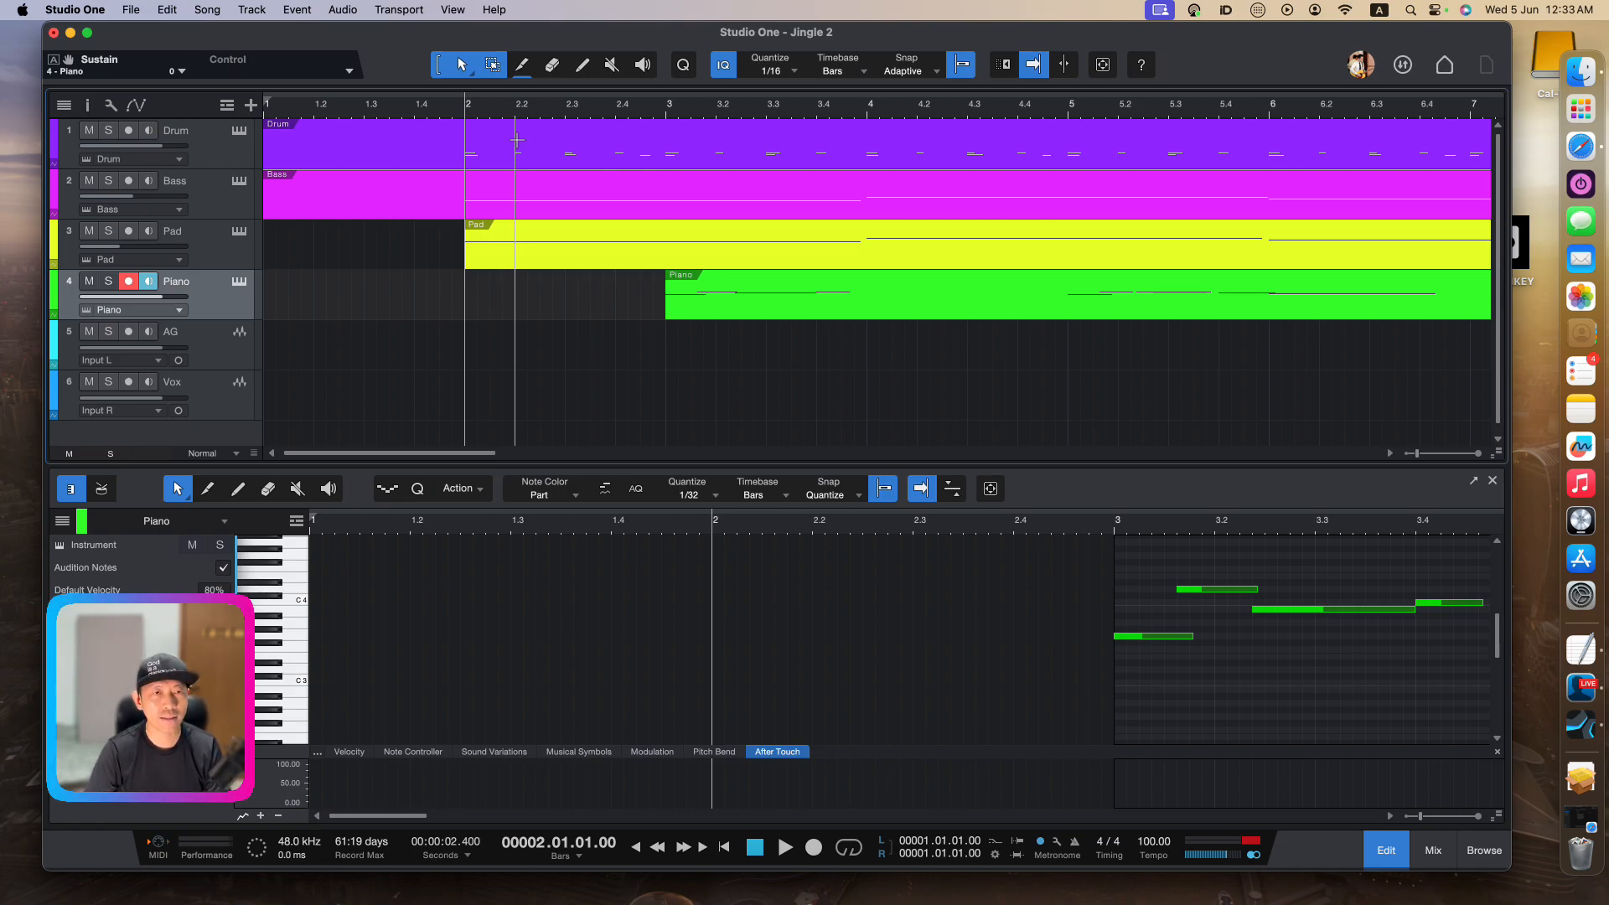
key("Caps_Lock")
left_click_drag(546, 369, 707, 363)
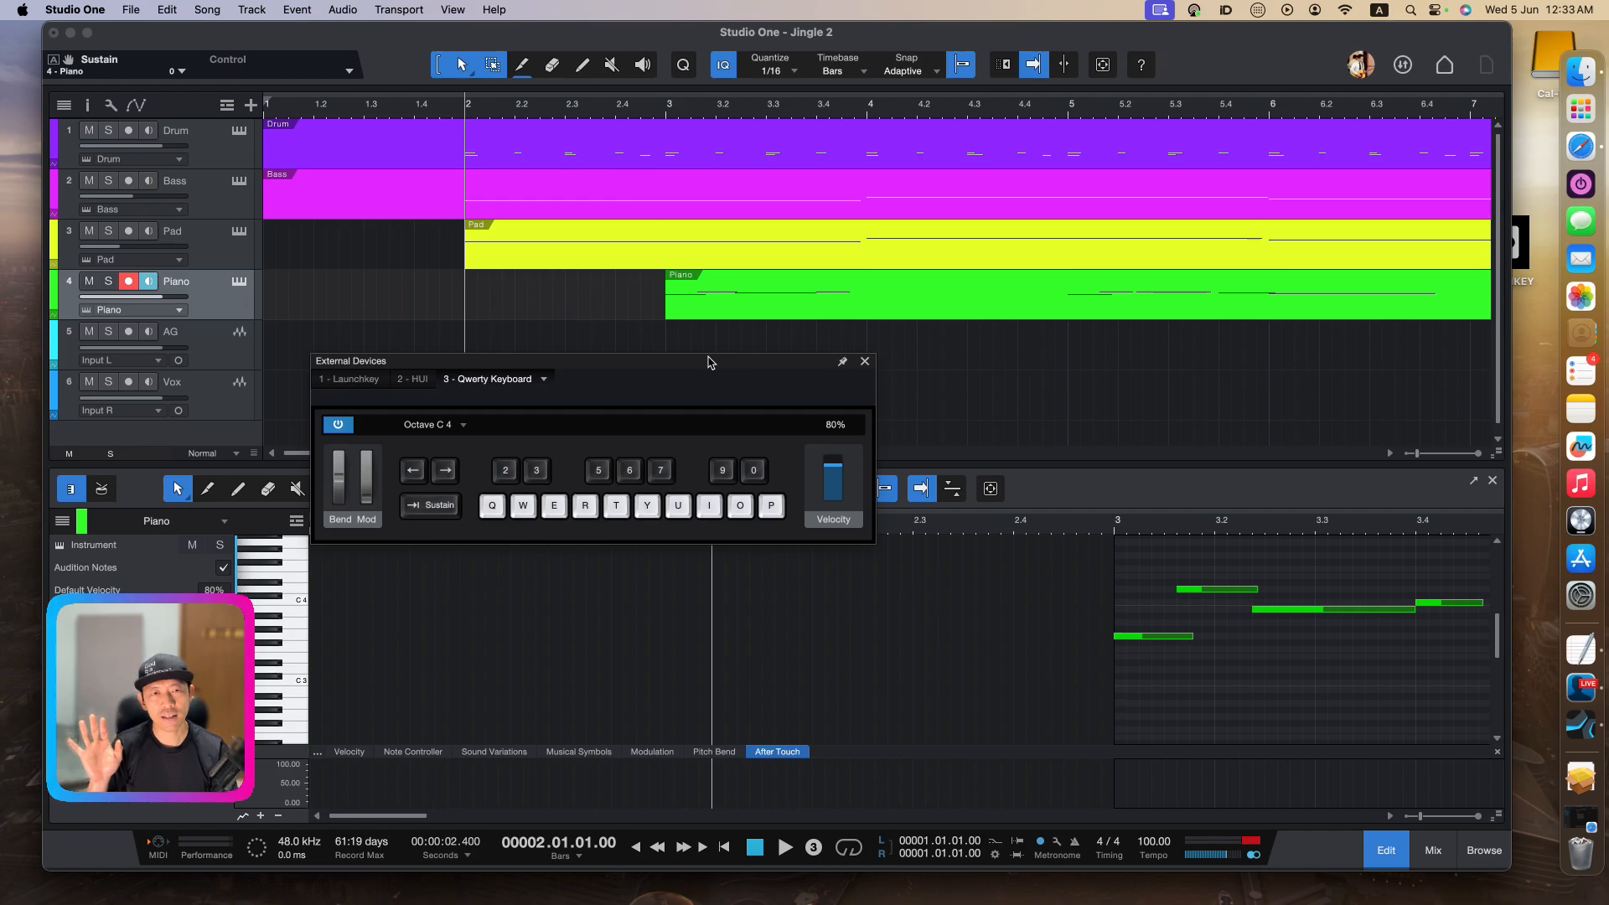
Record sustain pedal changes onto the Piano track from bar 2 to bar 11 using the Qwerty Keyboard device
key("KP_Multiply")
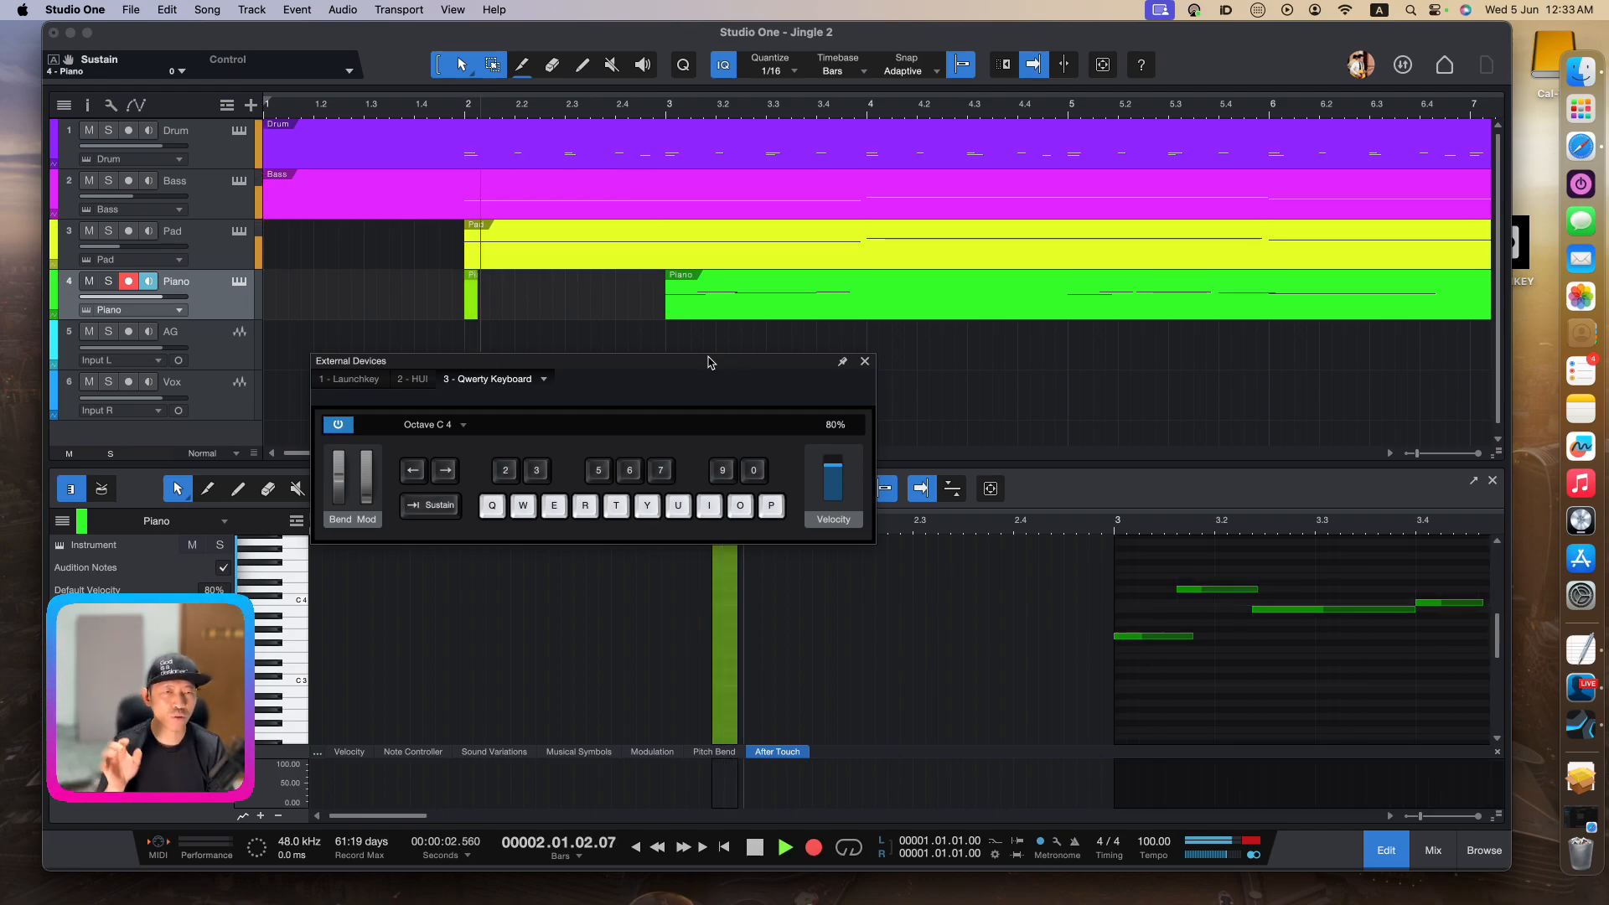
key("Tab")
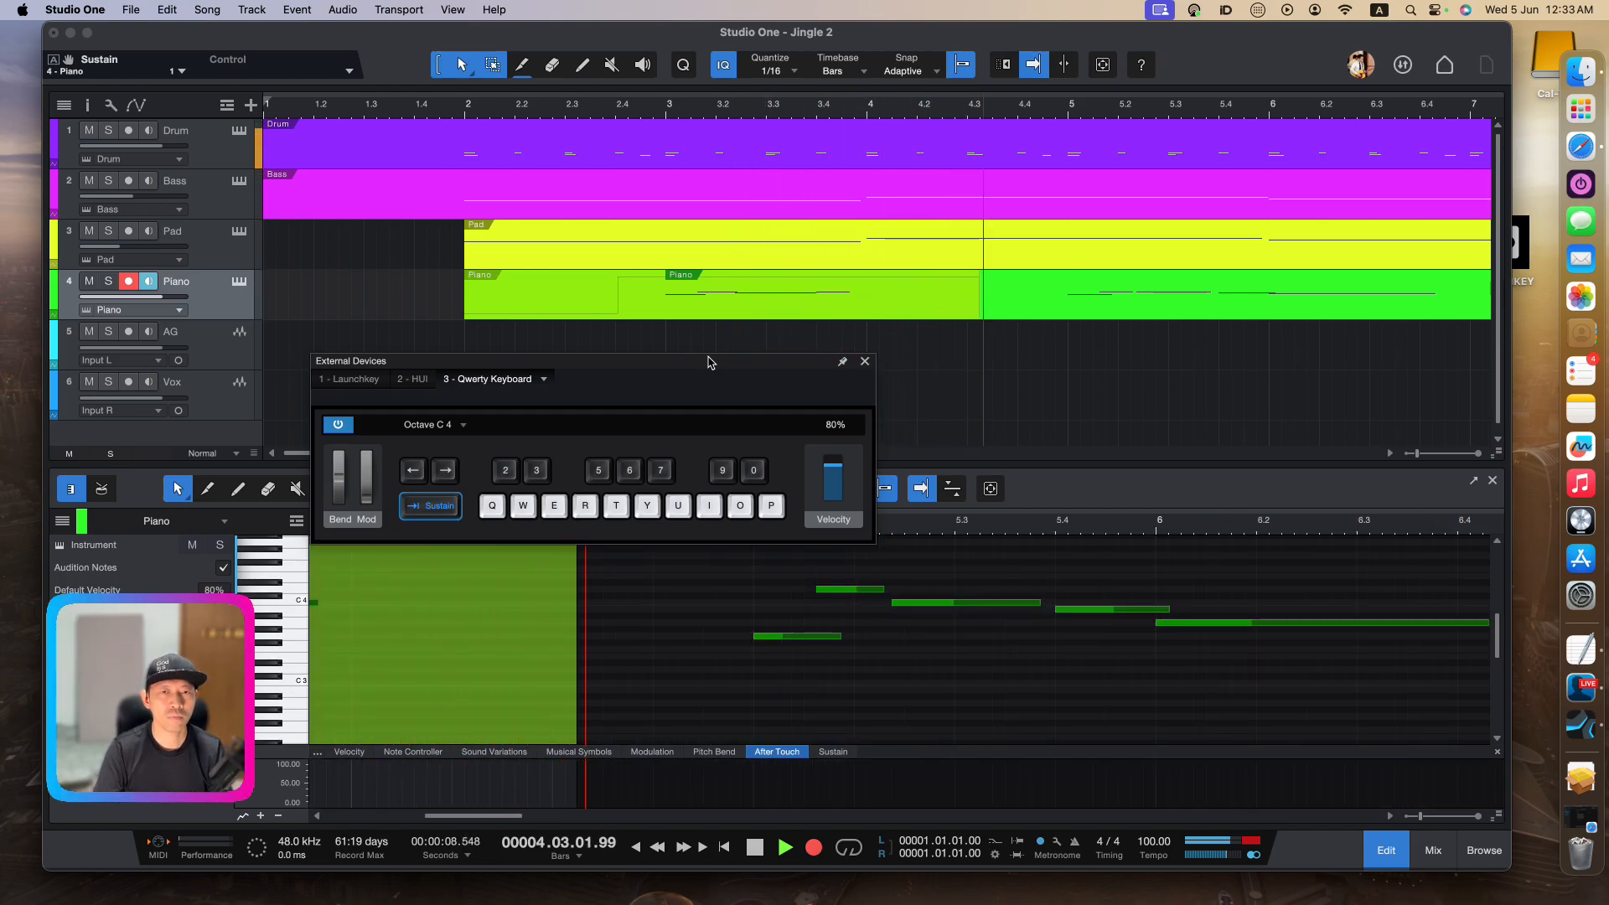
key("Tab")
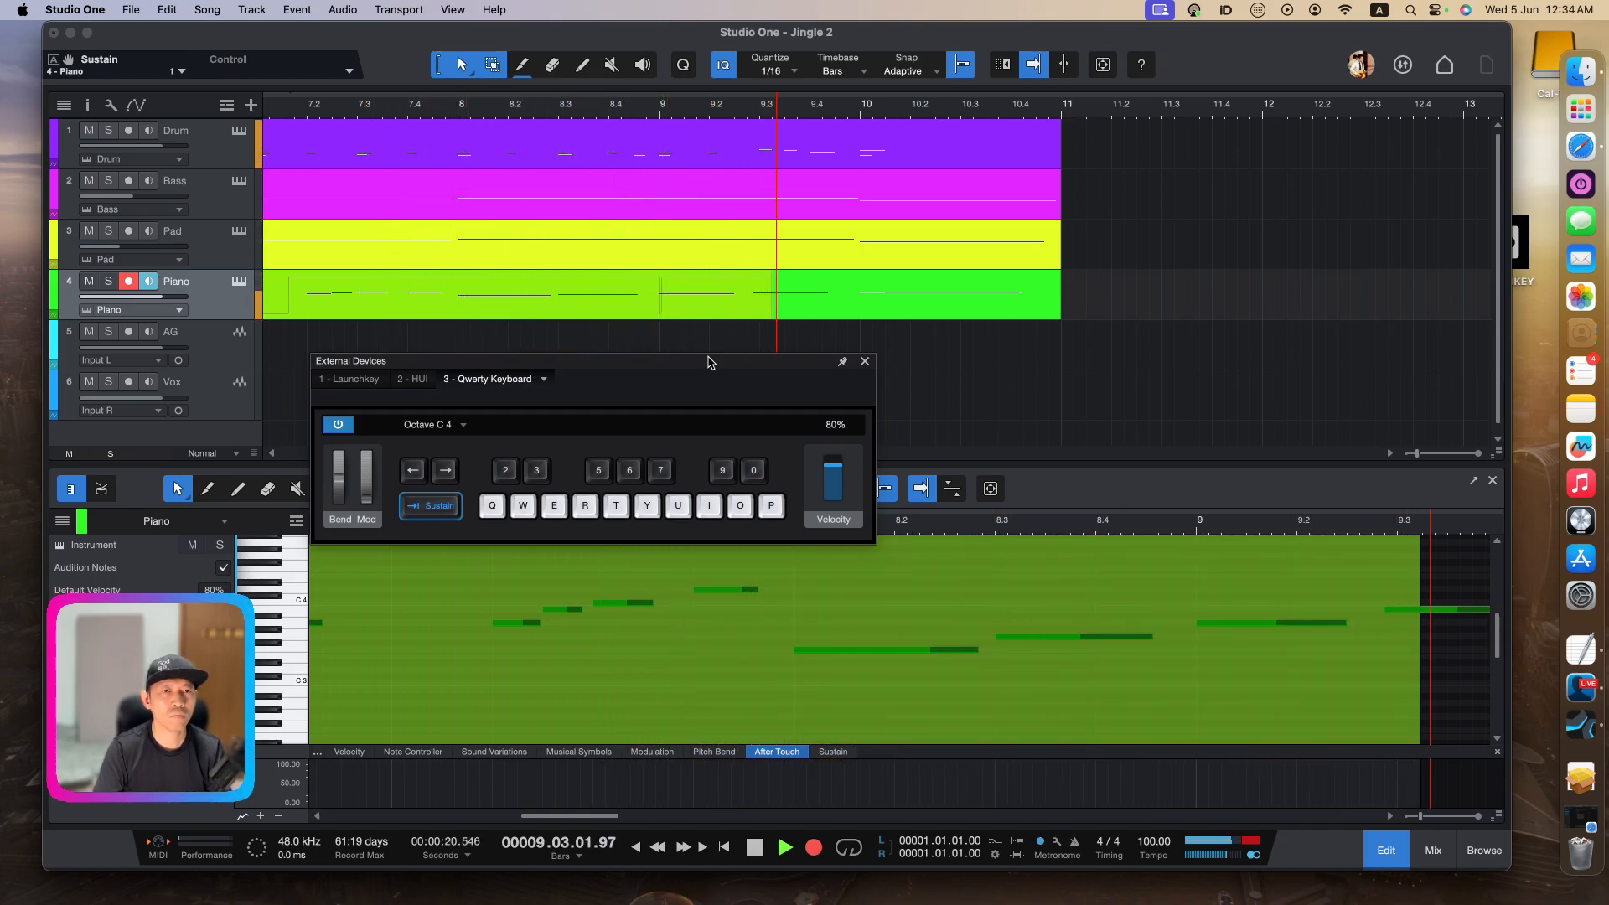
key("Tab")
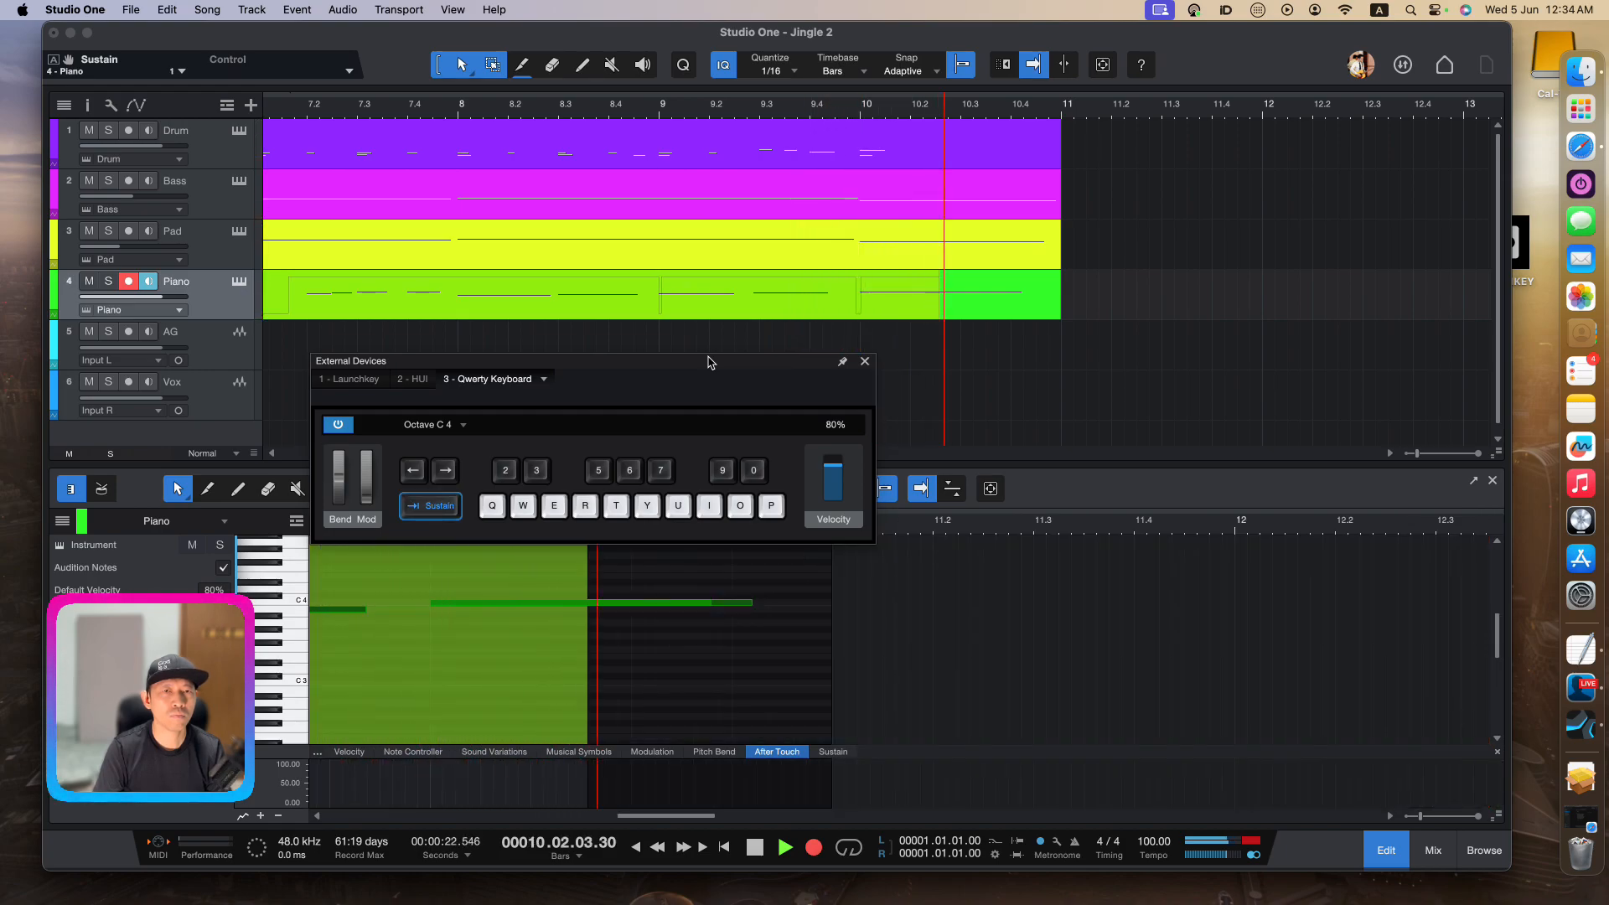
key("space")
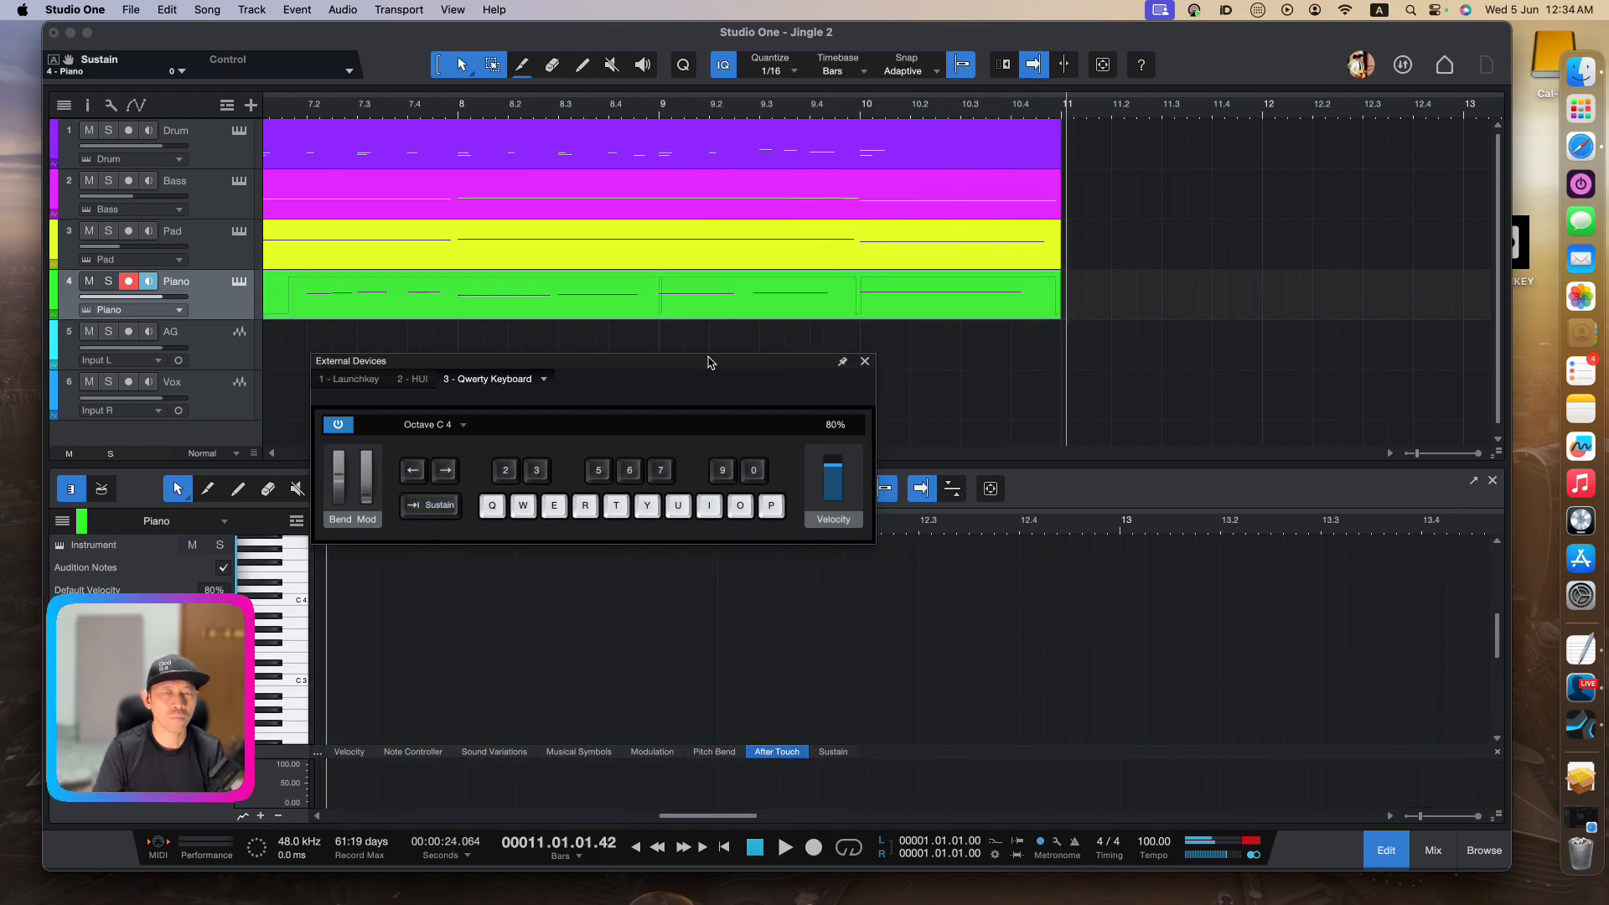
Select the recorded Piano part, close the Qwerty Keyboard device, and show the part's Sustain lane in the editor
scroll(893, 323, "left", 10)
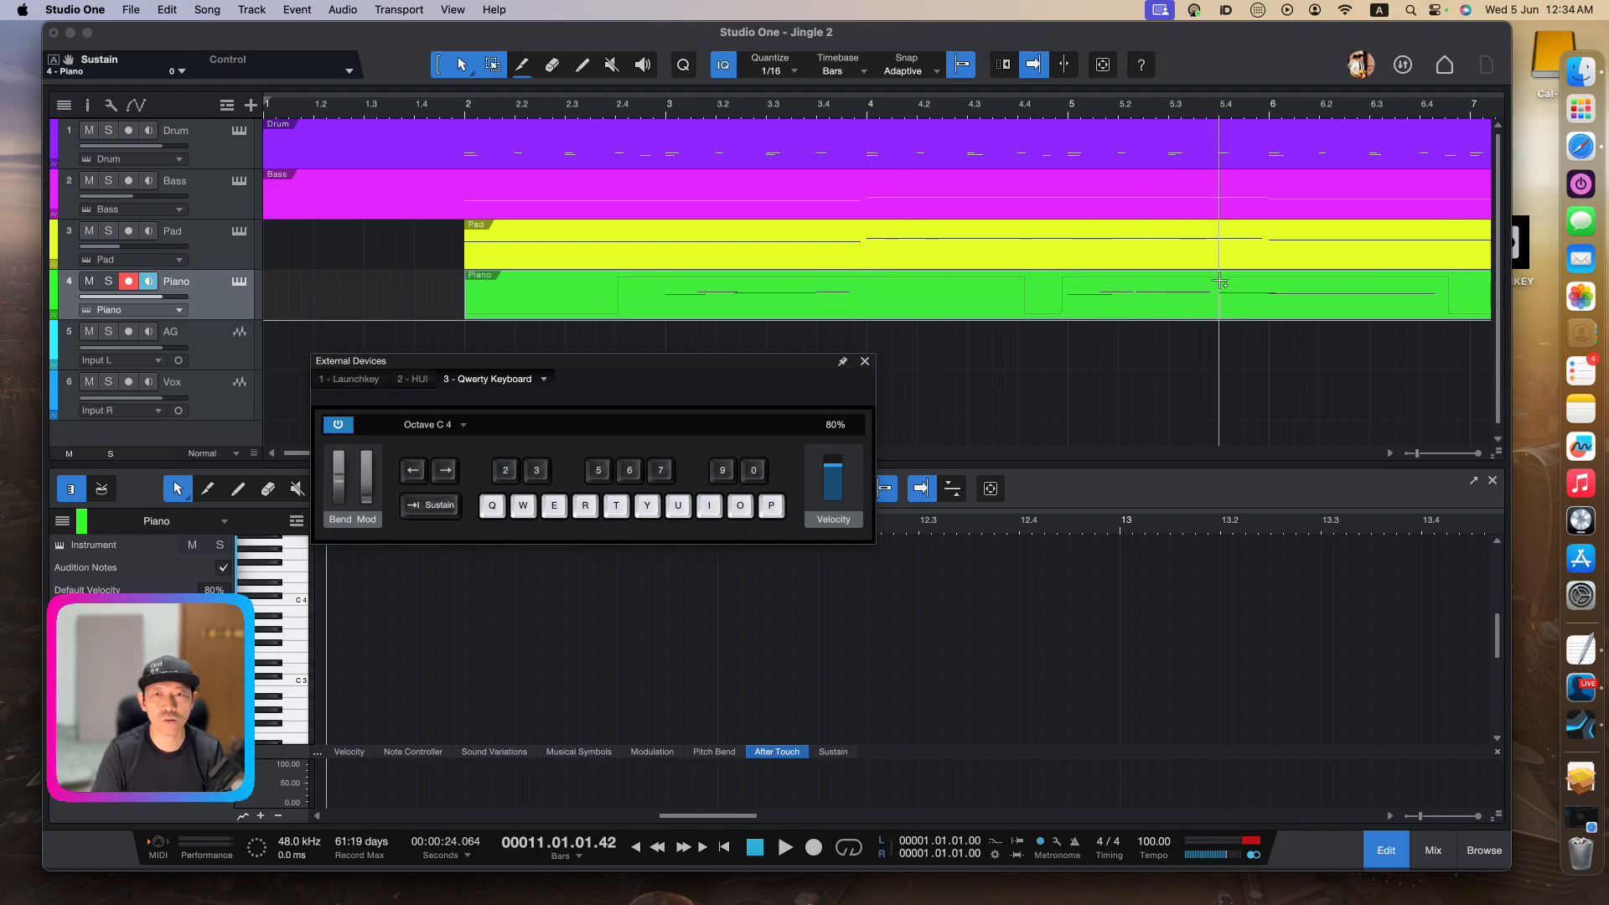
left_click(1015, 312)
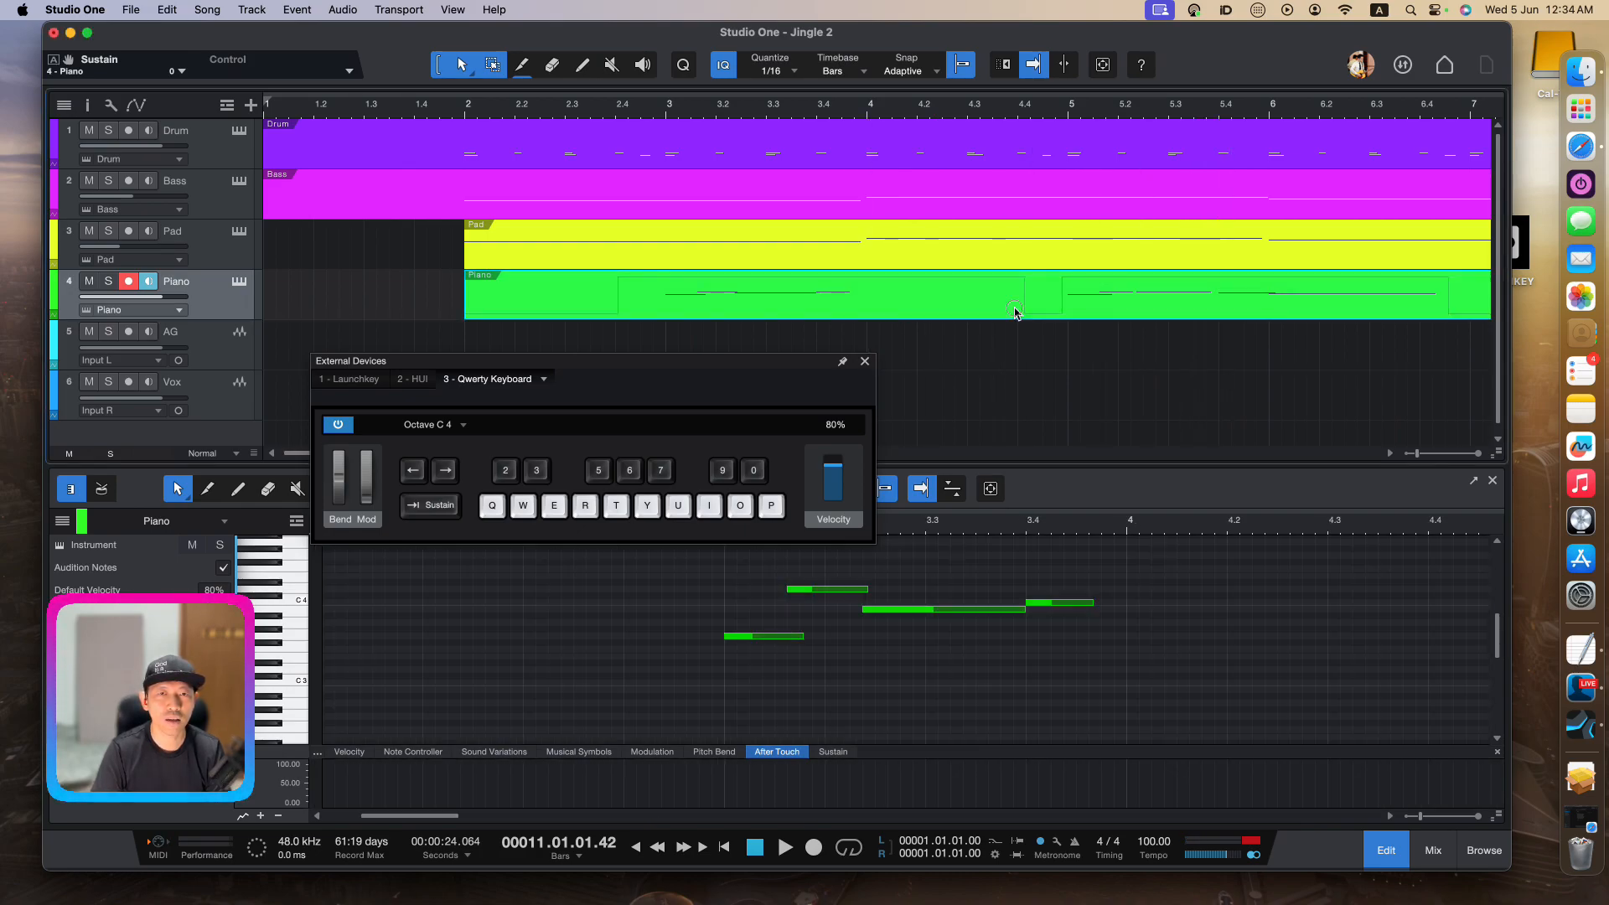
scroll(1126, 311, "right", 3)
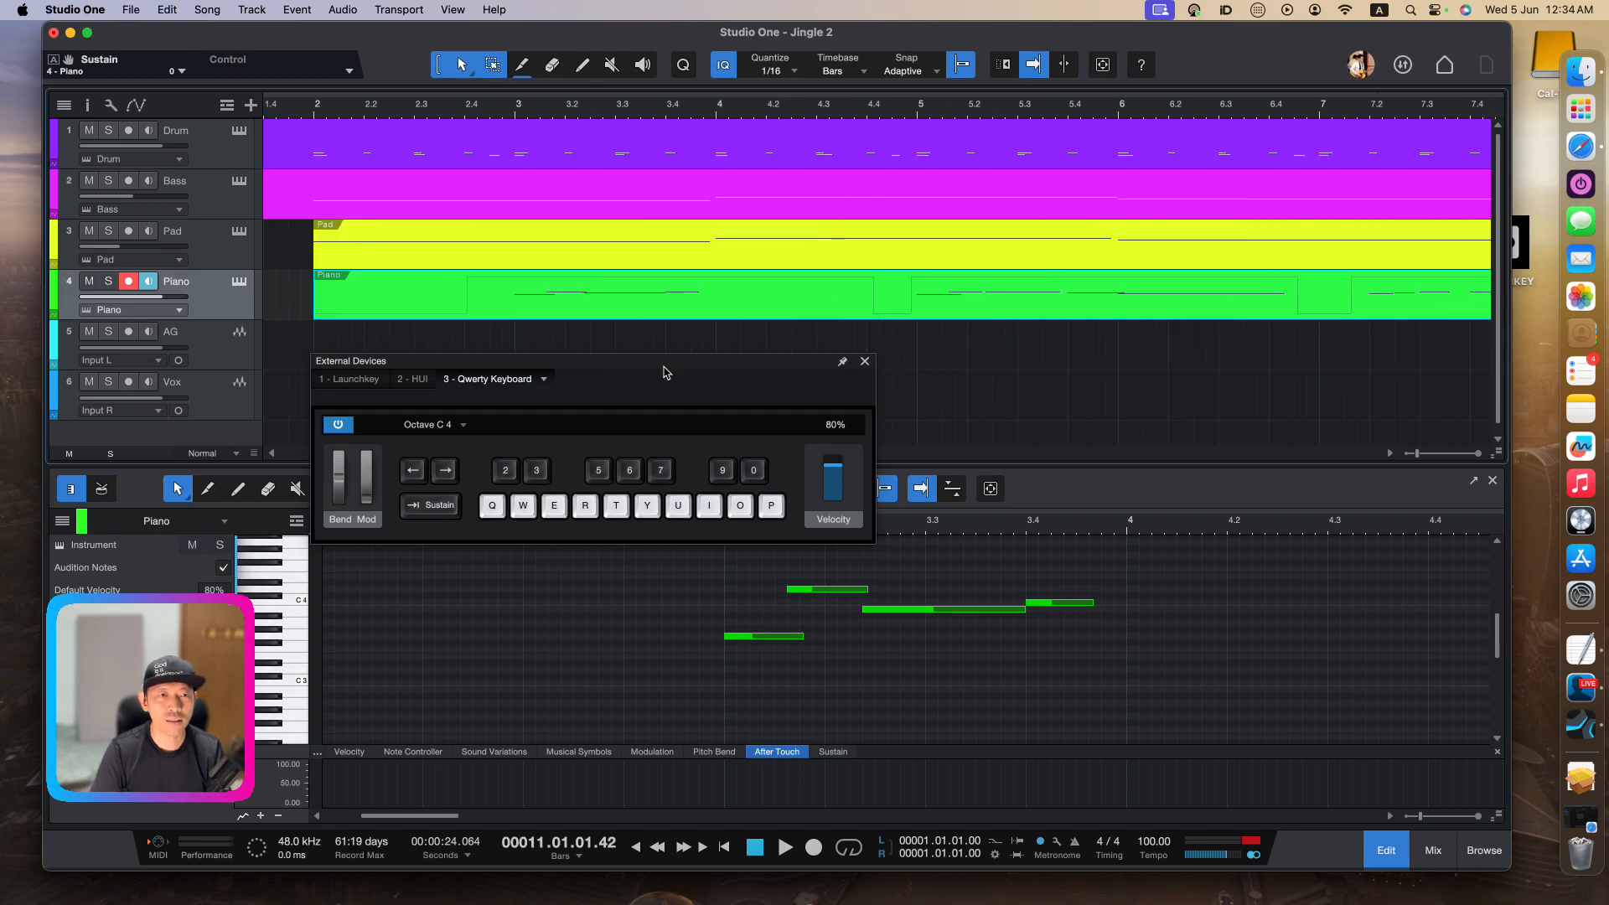
left_click(865, 362)
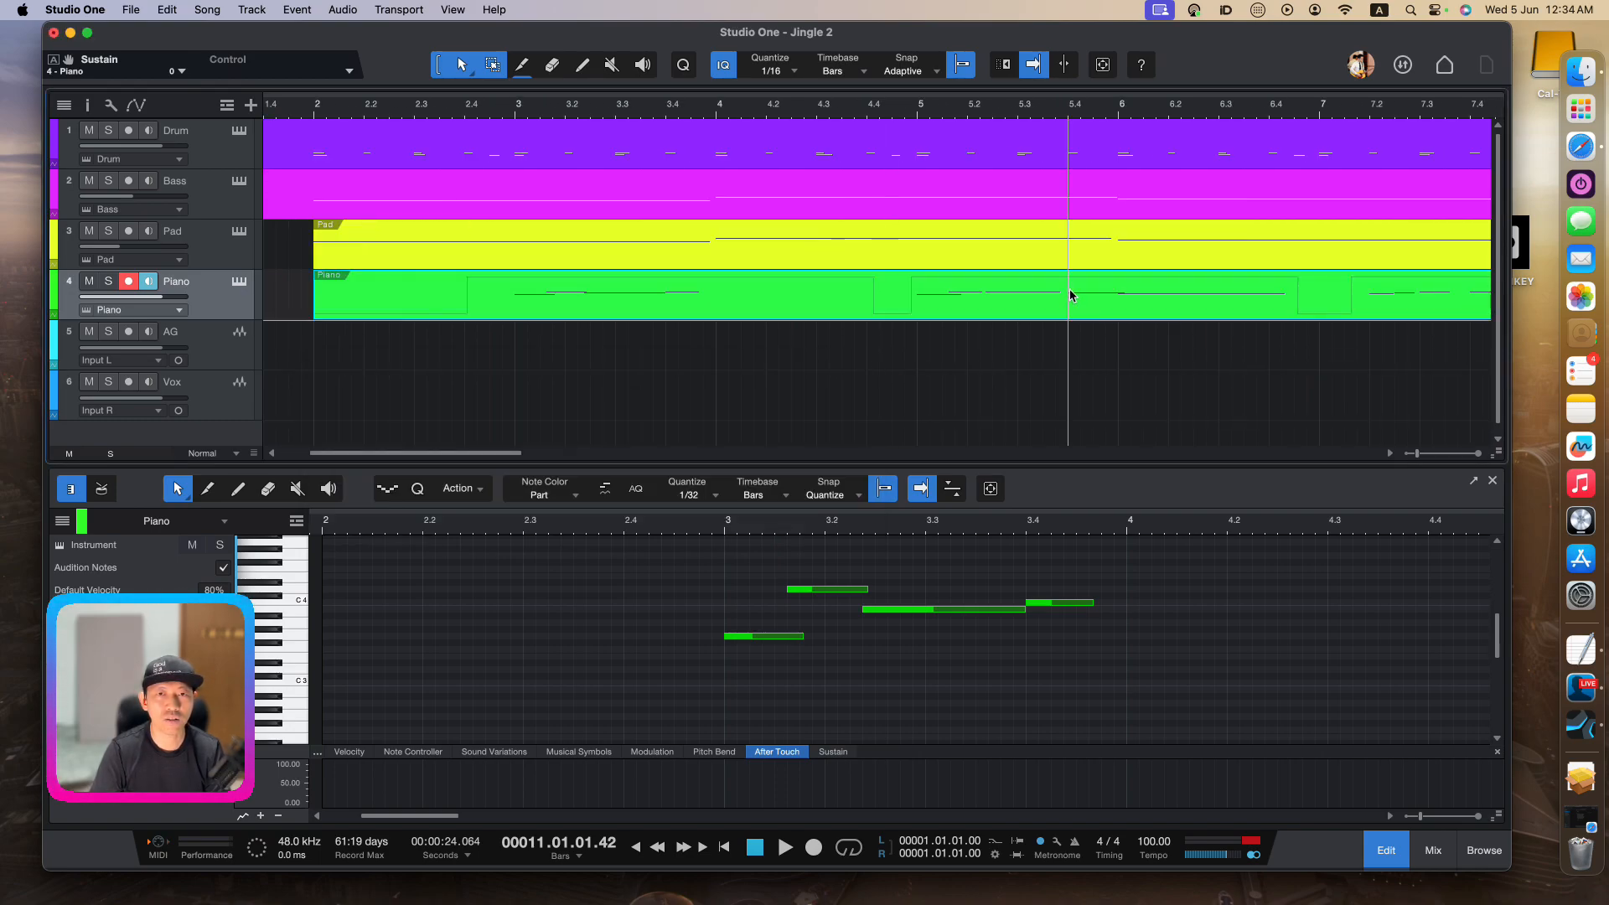
scroll(995, 634, "right", 3)
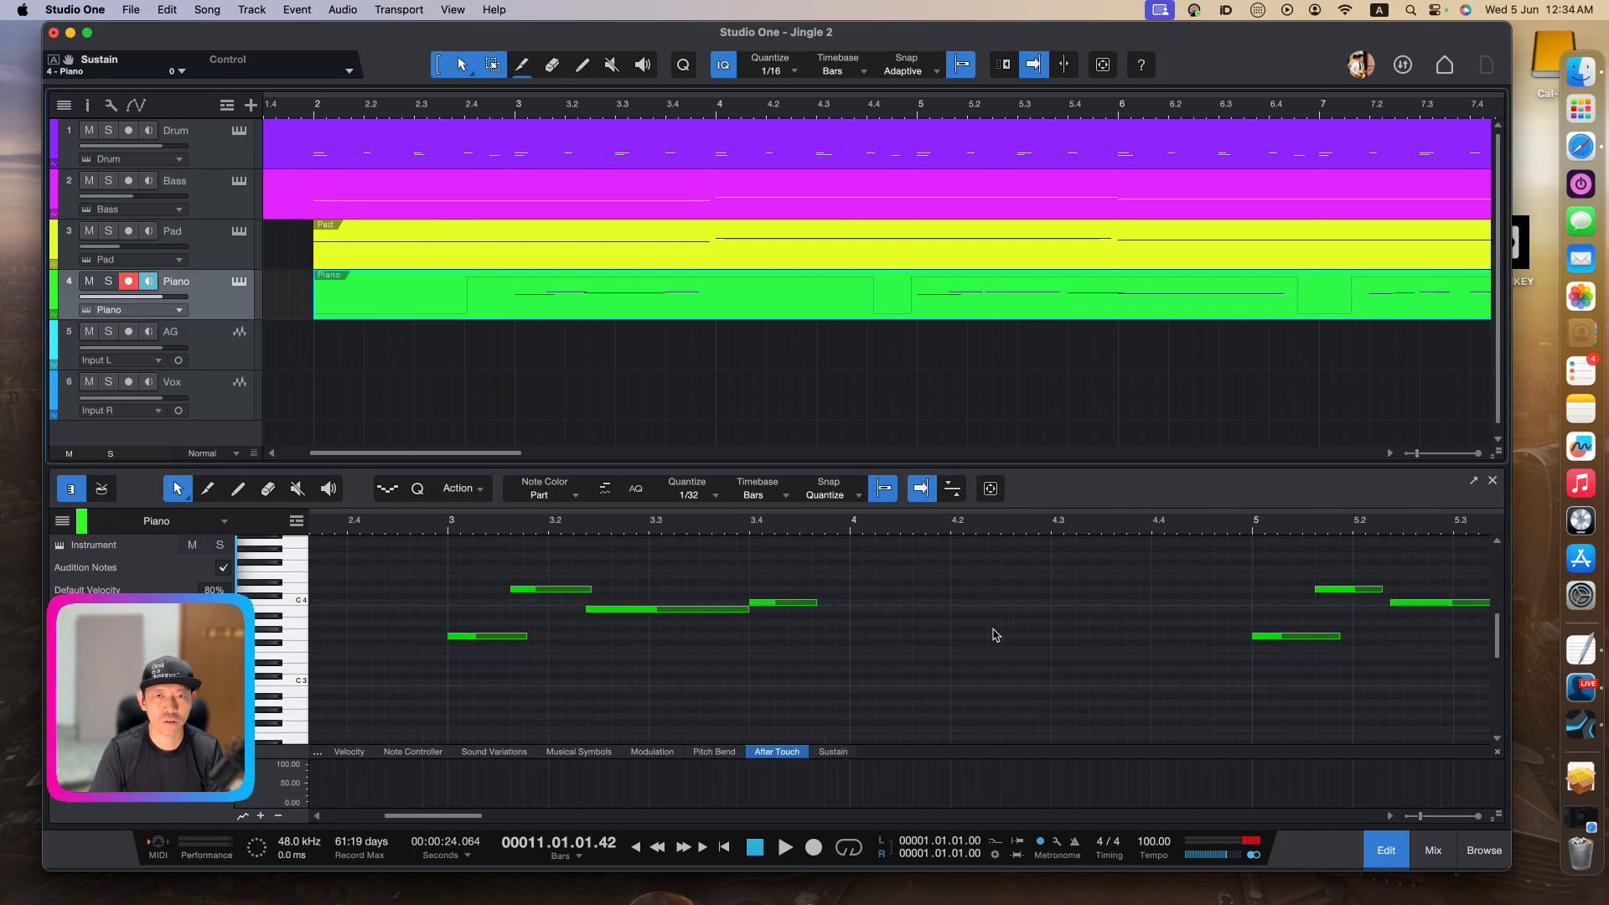
left_click(832, 752)
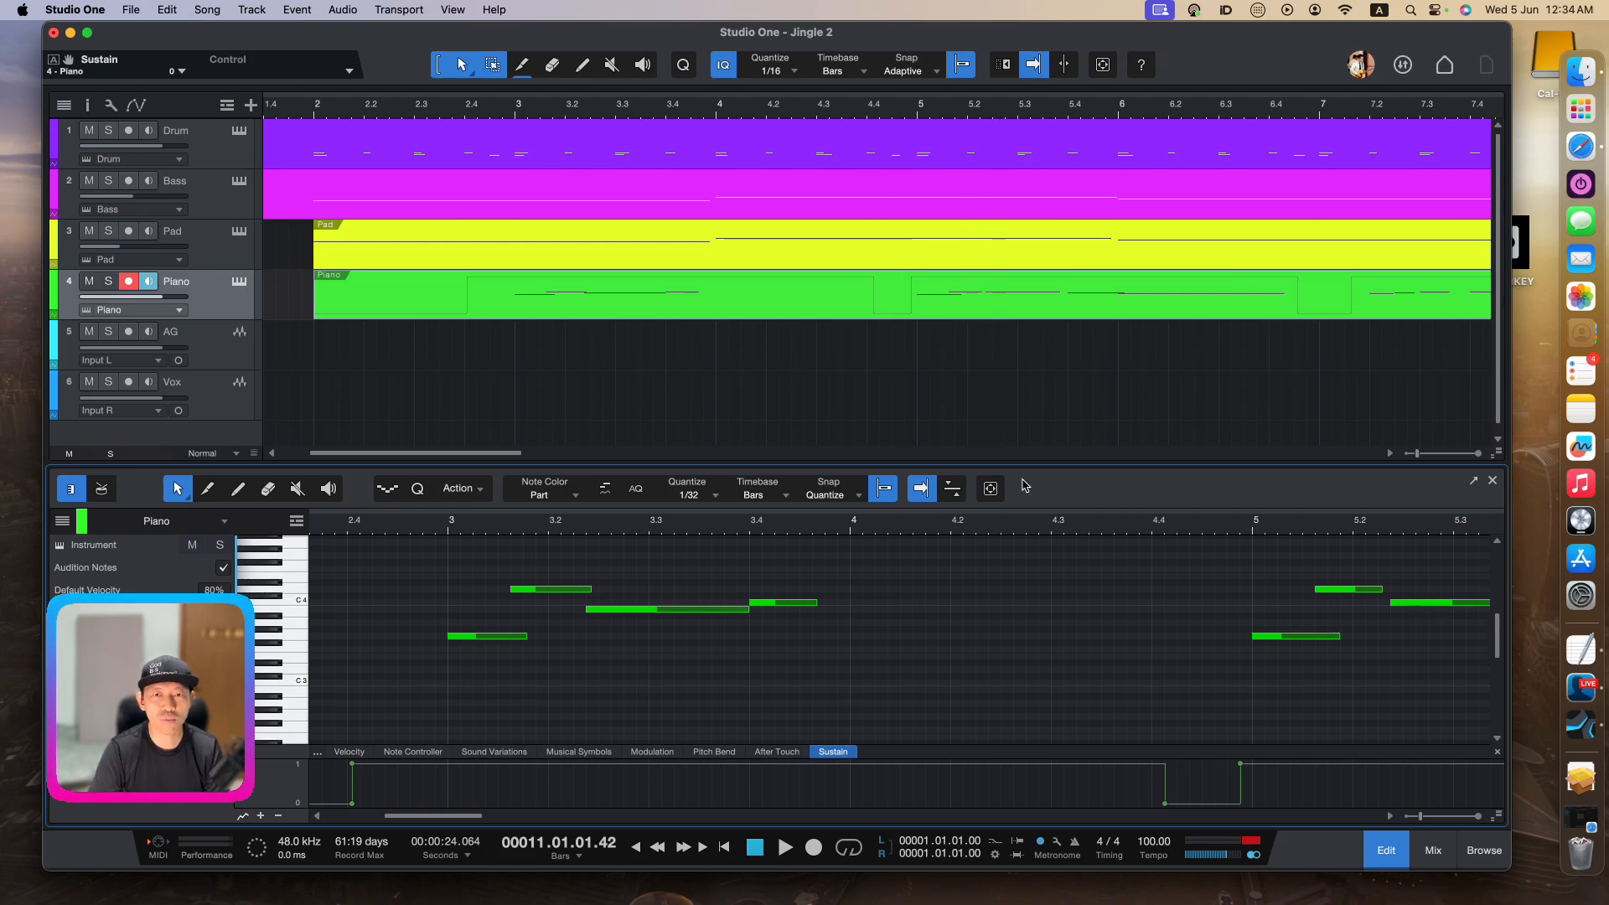
Lower the sustain points just before beat 5.4 and just before bar 8 to 0 so the pedal releases there
scroll(1040, 766, "right", 6)
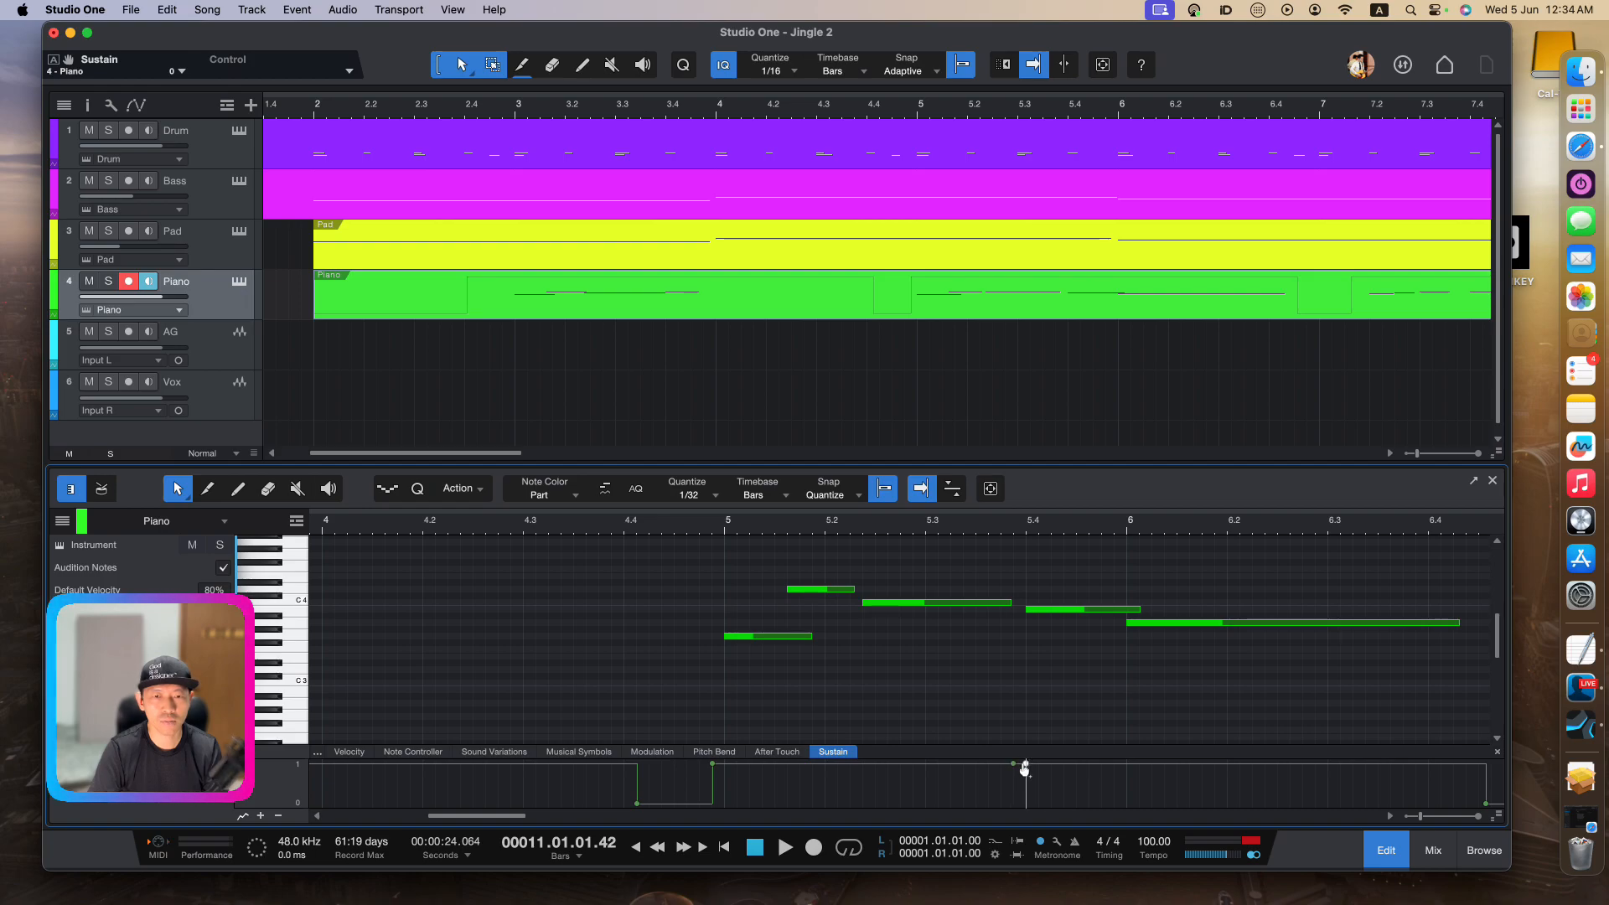
left_click(1025, 764)
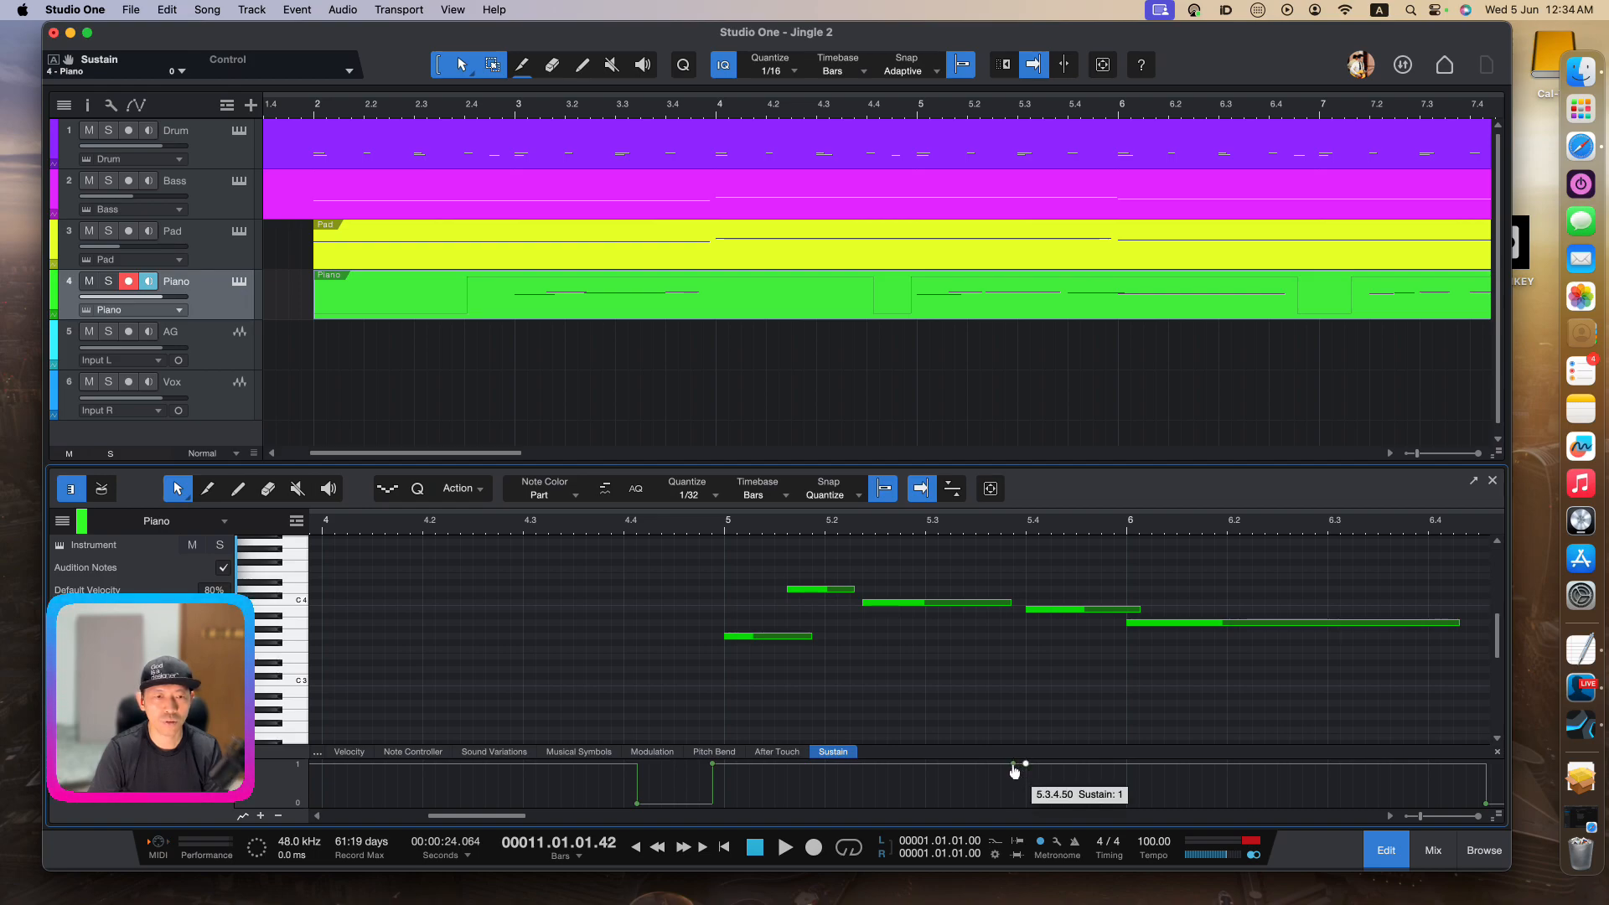
left_click_drag(1014, 771, 1017, 802)
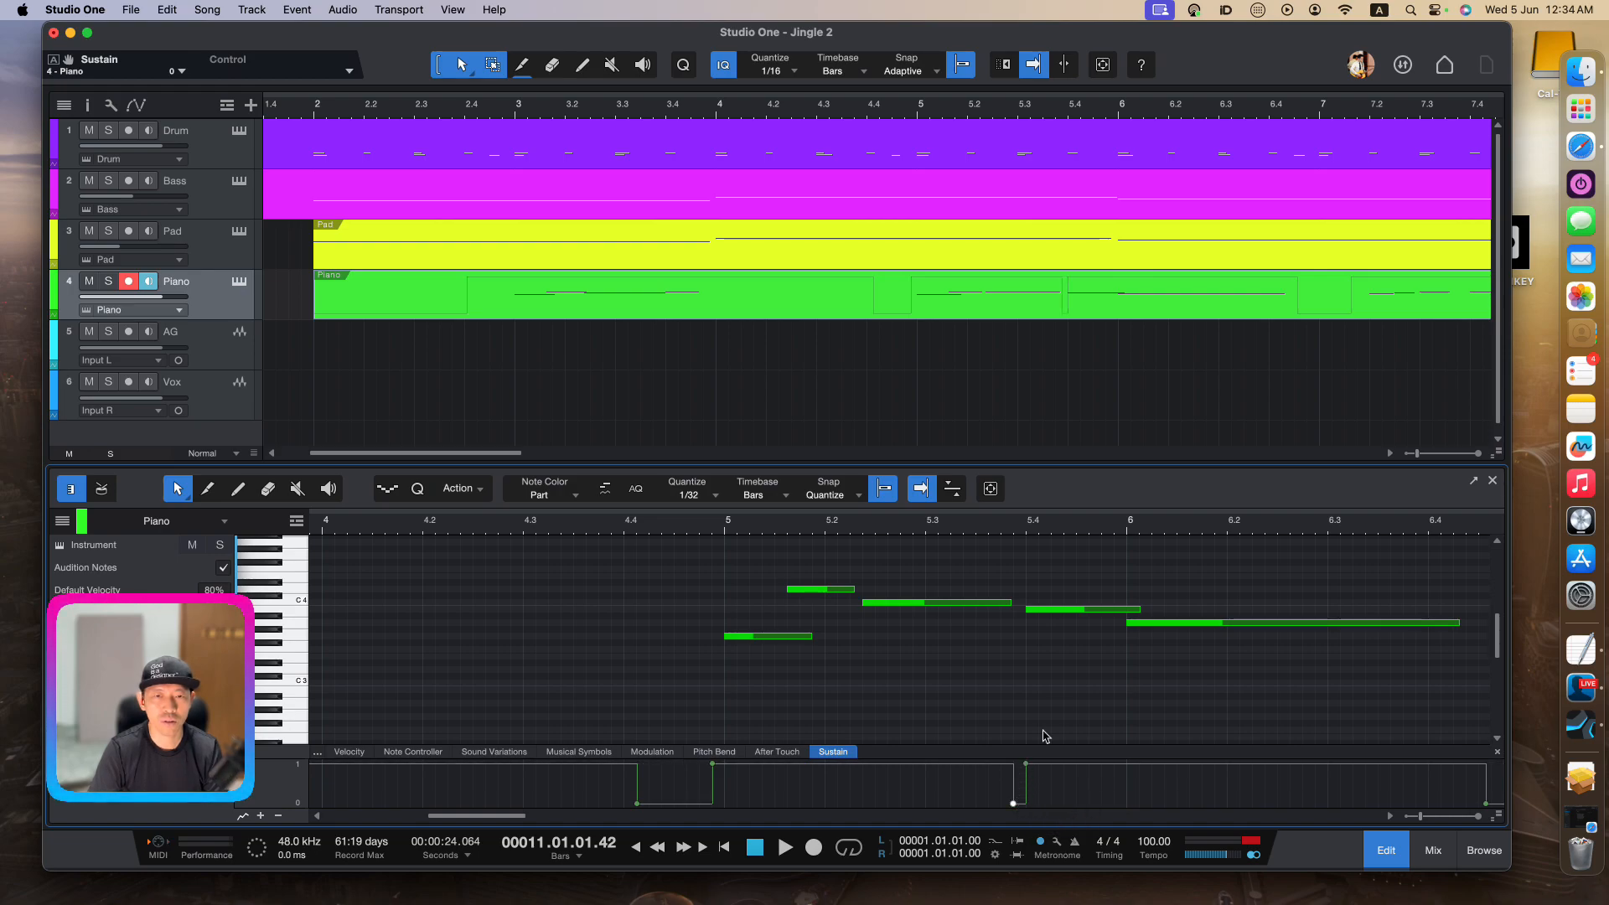
scroll(1068, 679, "right", 5)
scroll(1069, 681, "right", 10)
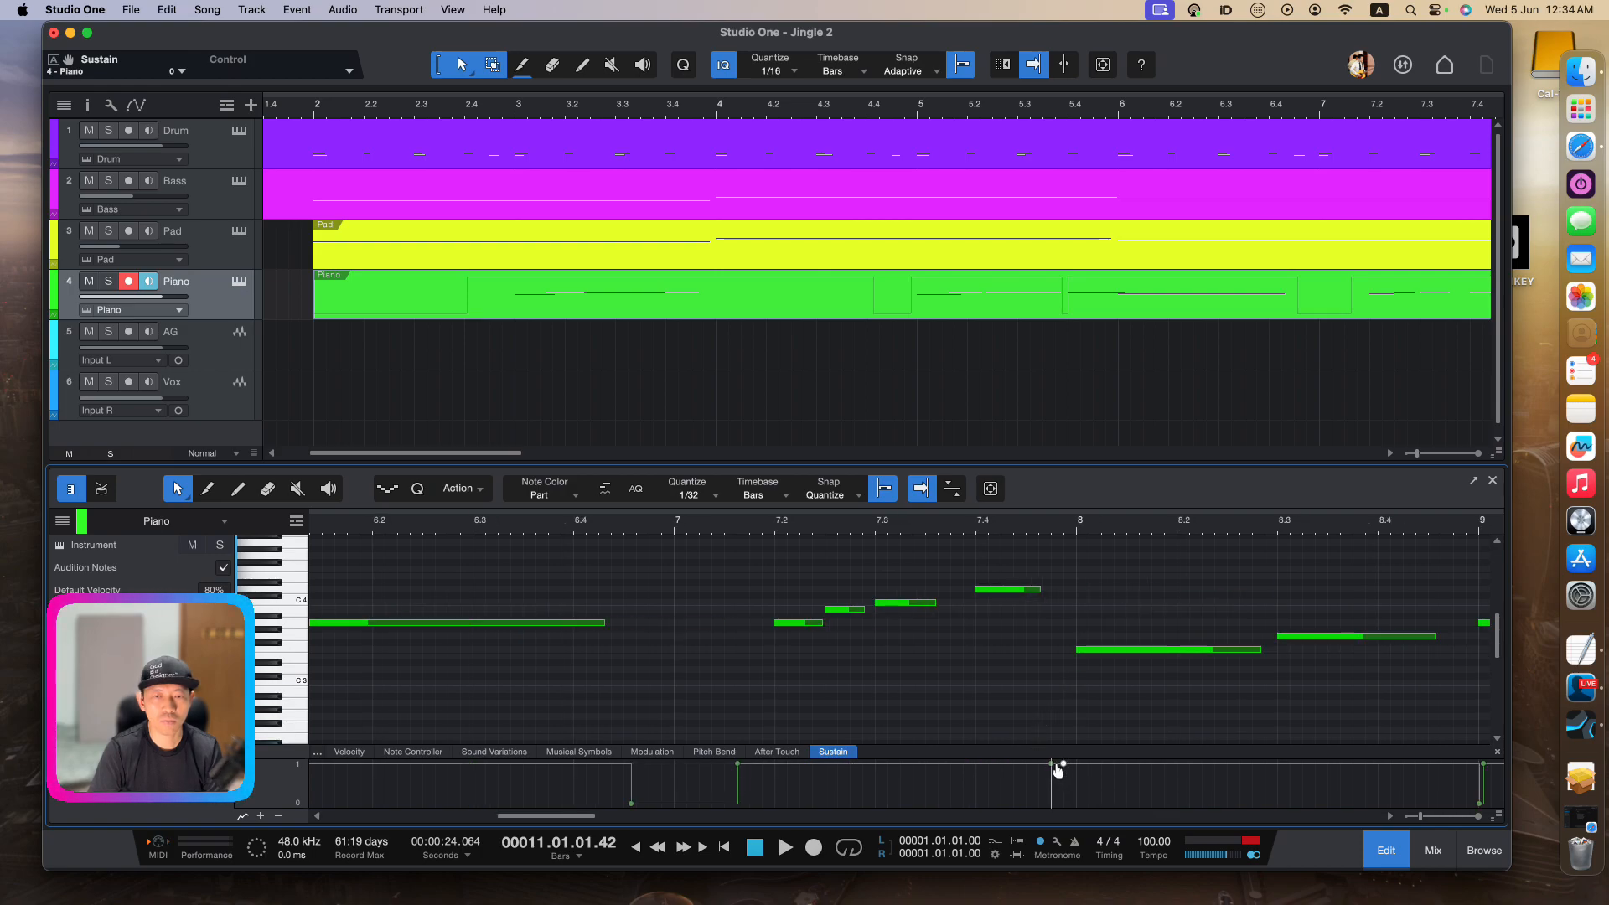
left_click_drag(1052, 764, 1054, 808)
scroll(1115, 727, "right", 5)
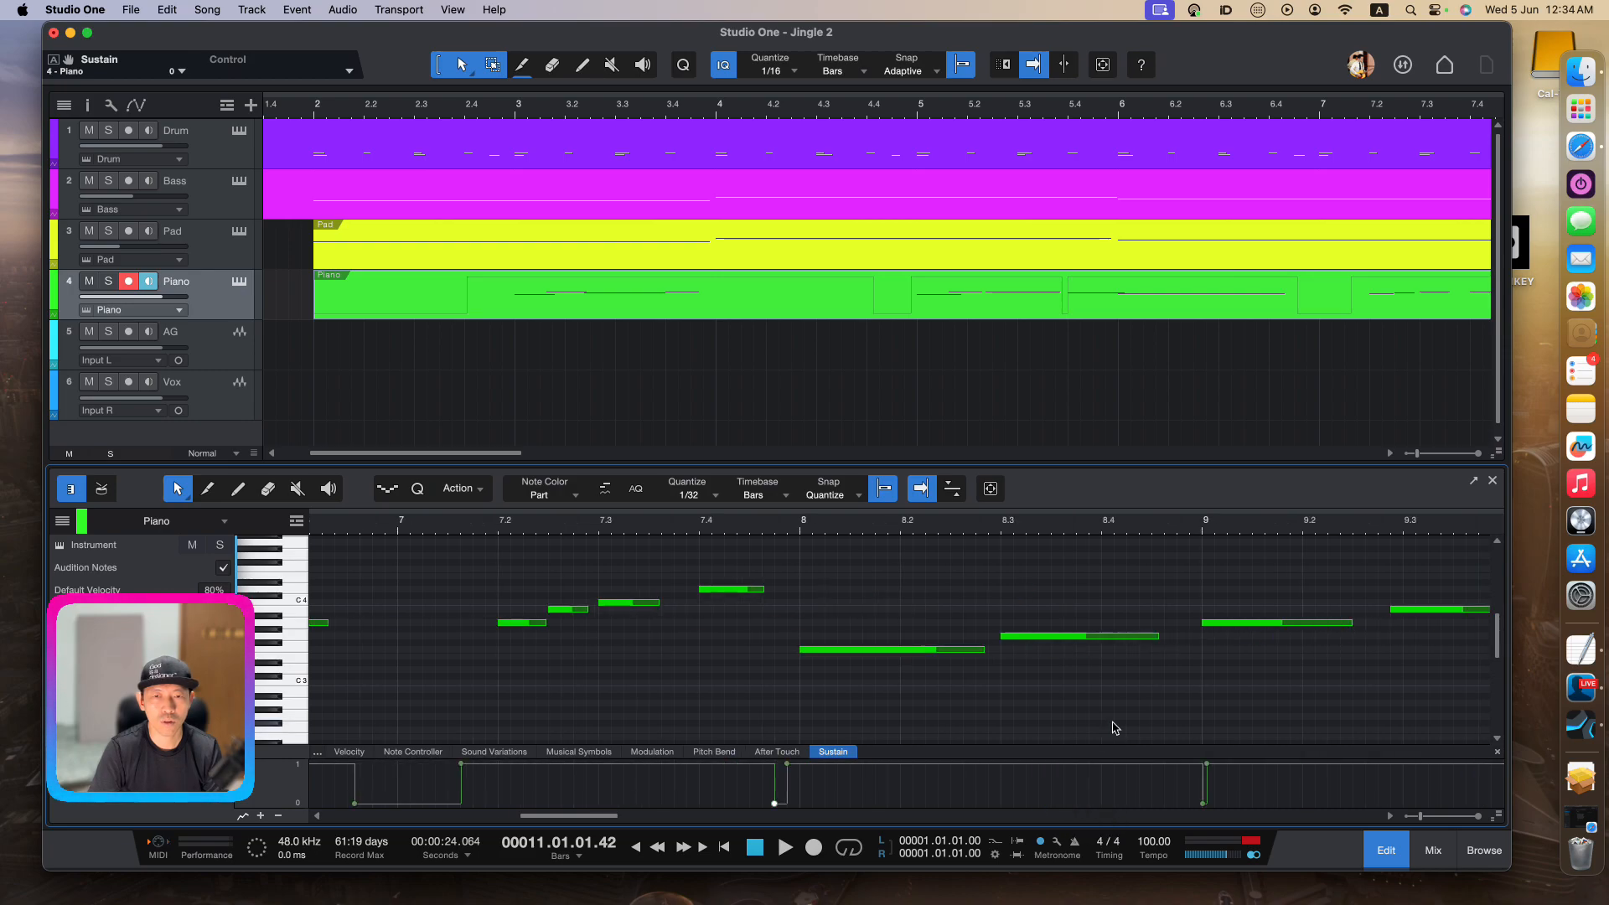
scroll(1116, 727, "right", 10)
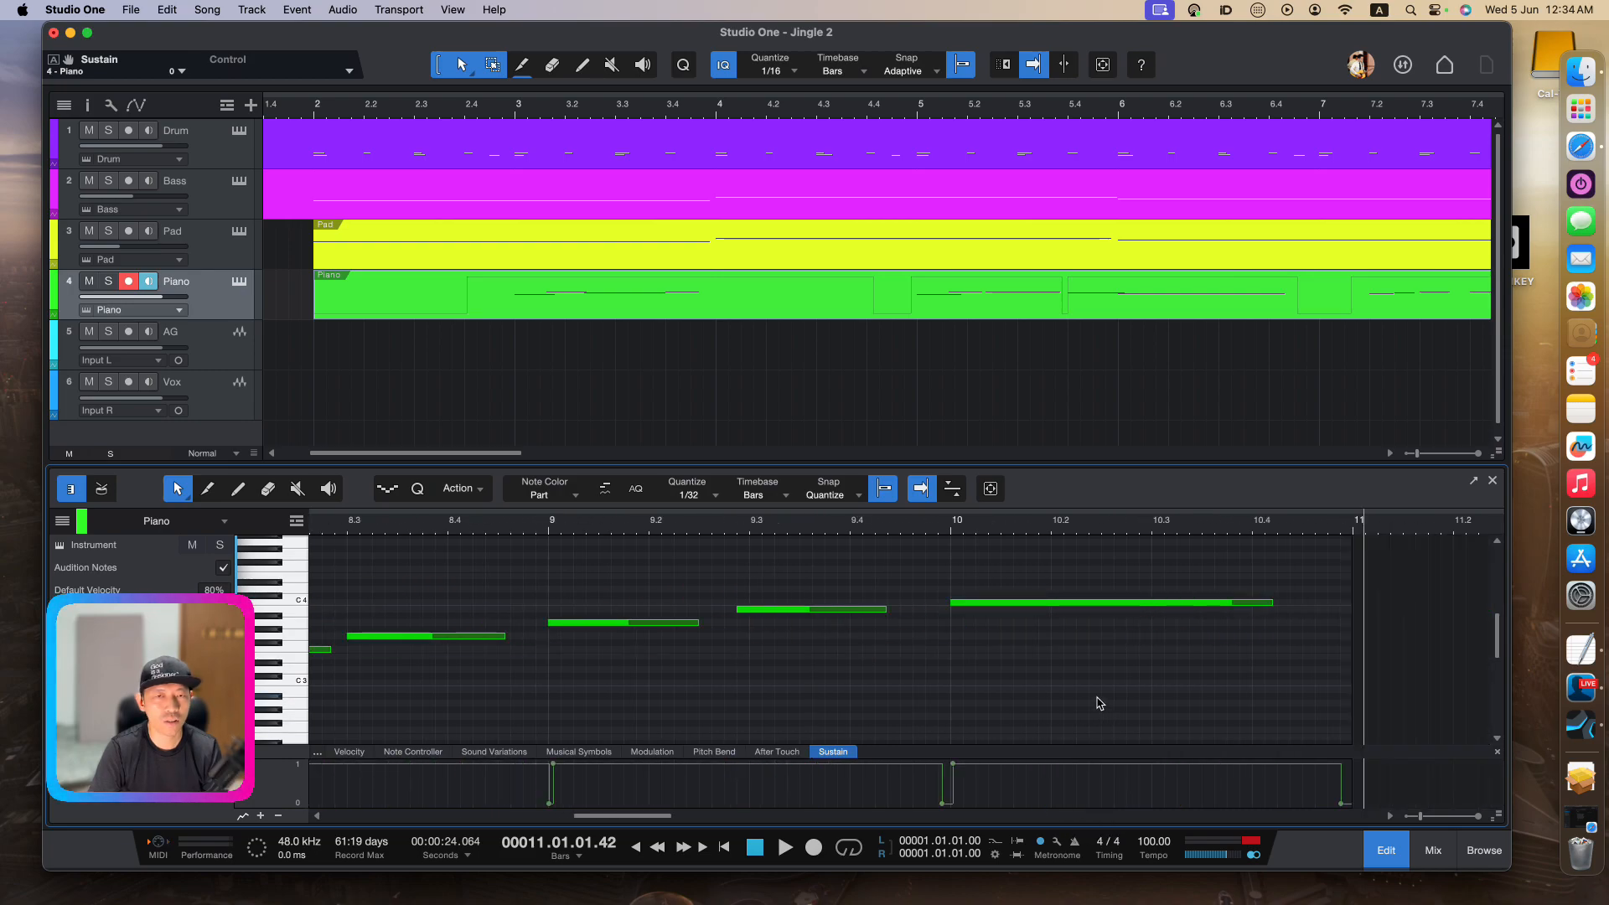
scroll(662, 329, "left", 3)
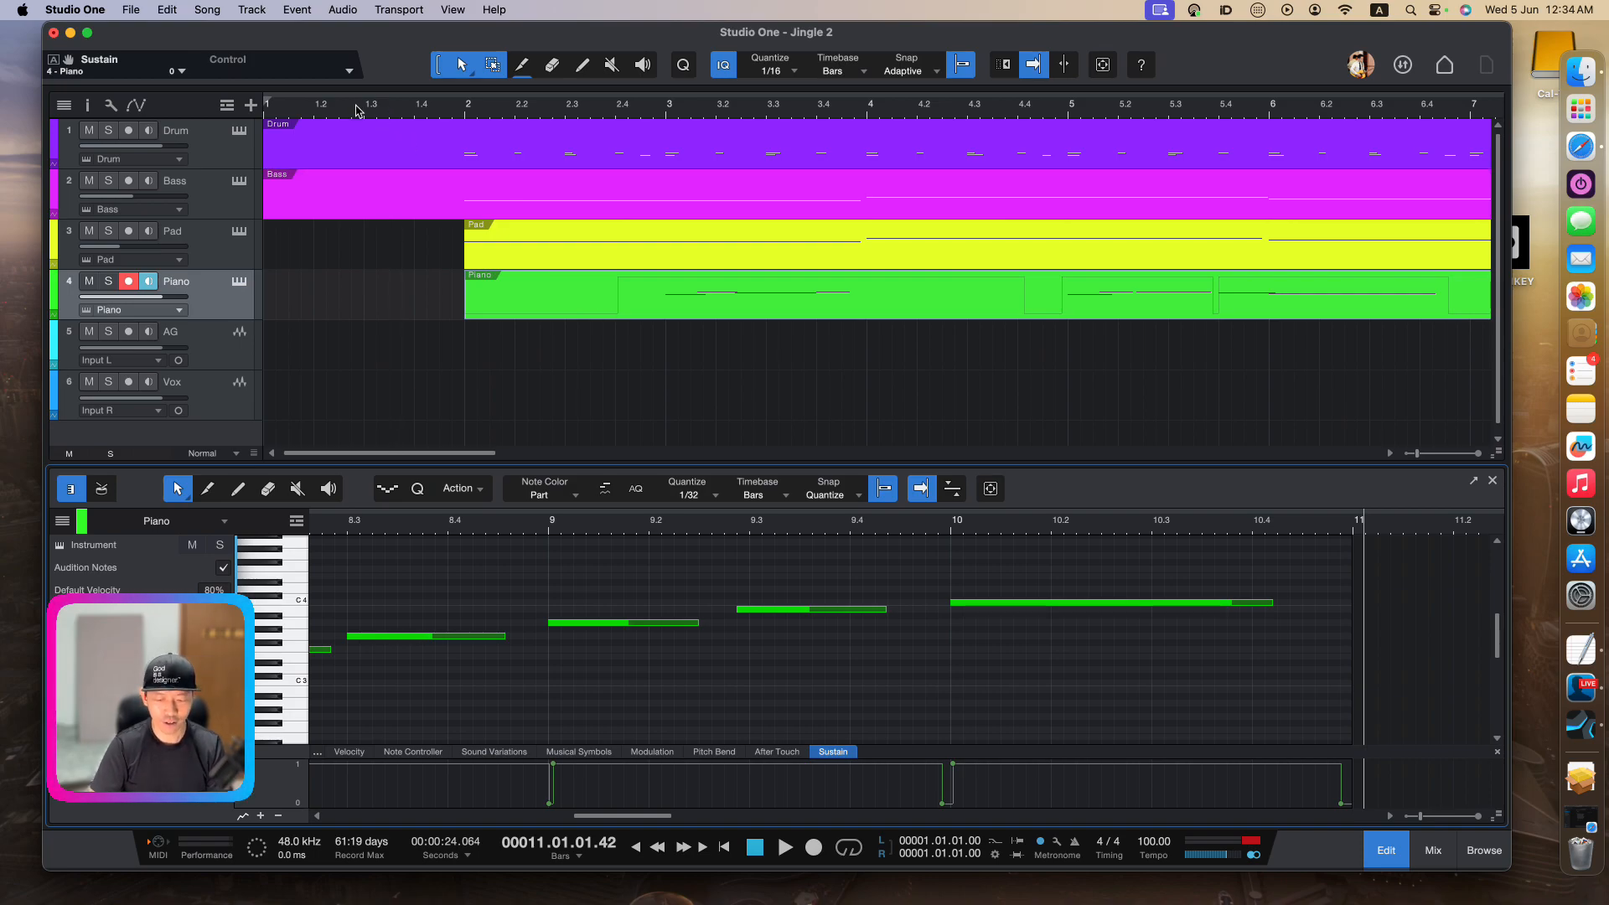
Arm the AG track and record an acoustic guitar take from the song start to just past bar 11
key("comma")
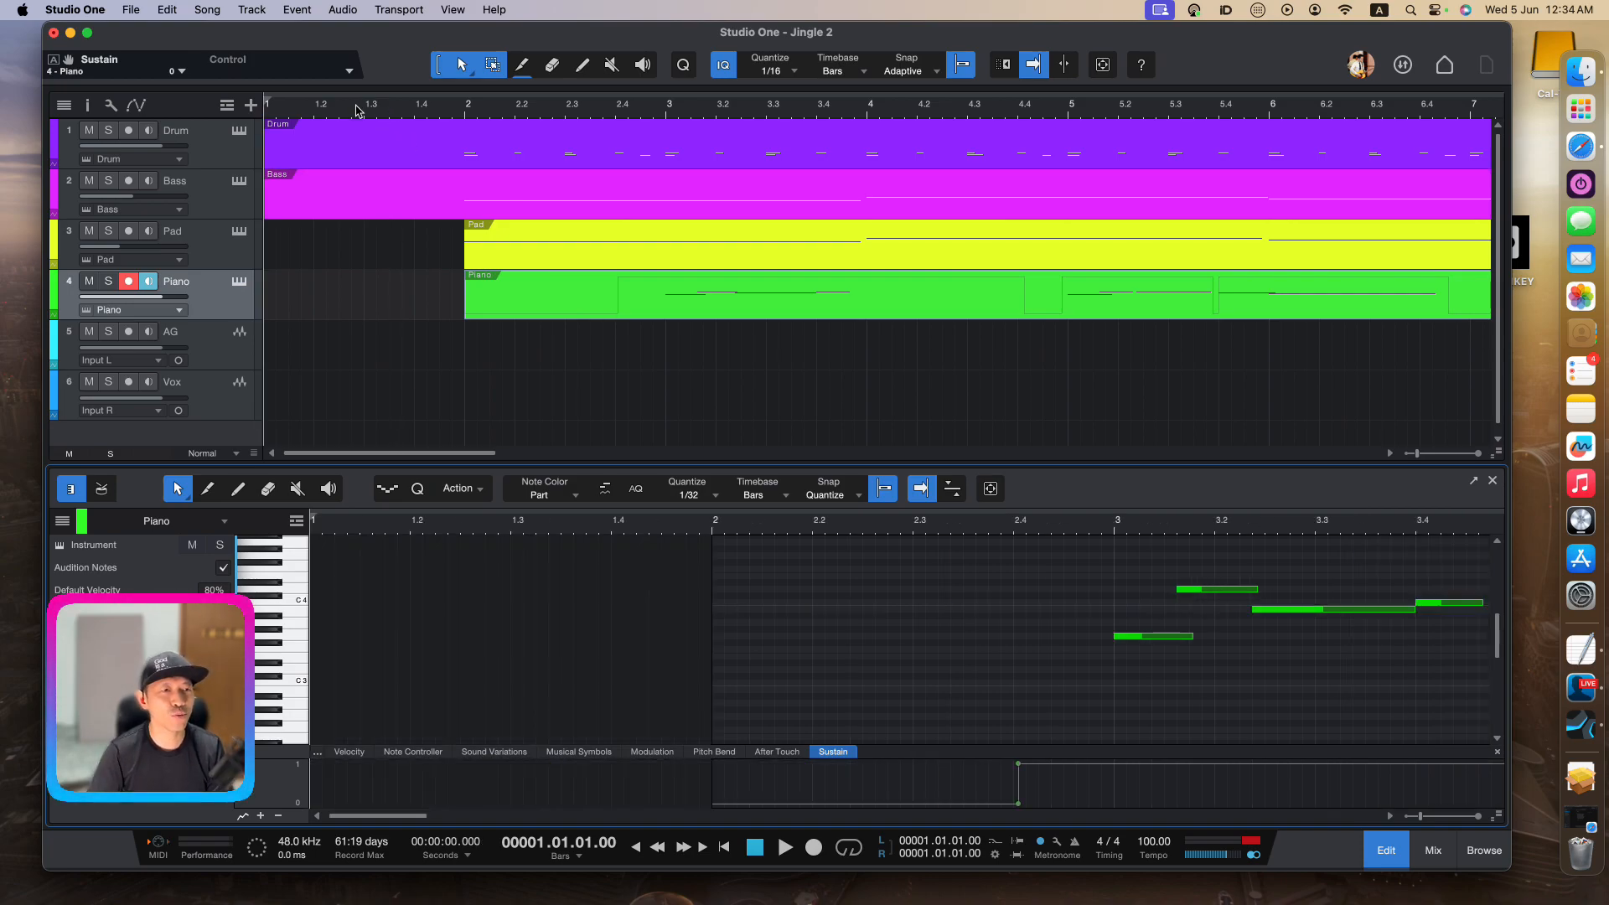
left_click(209, 347)
left_click(112, 278)
left_click(110, 279)
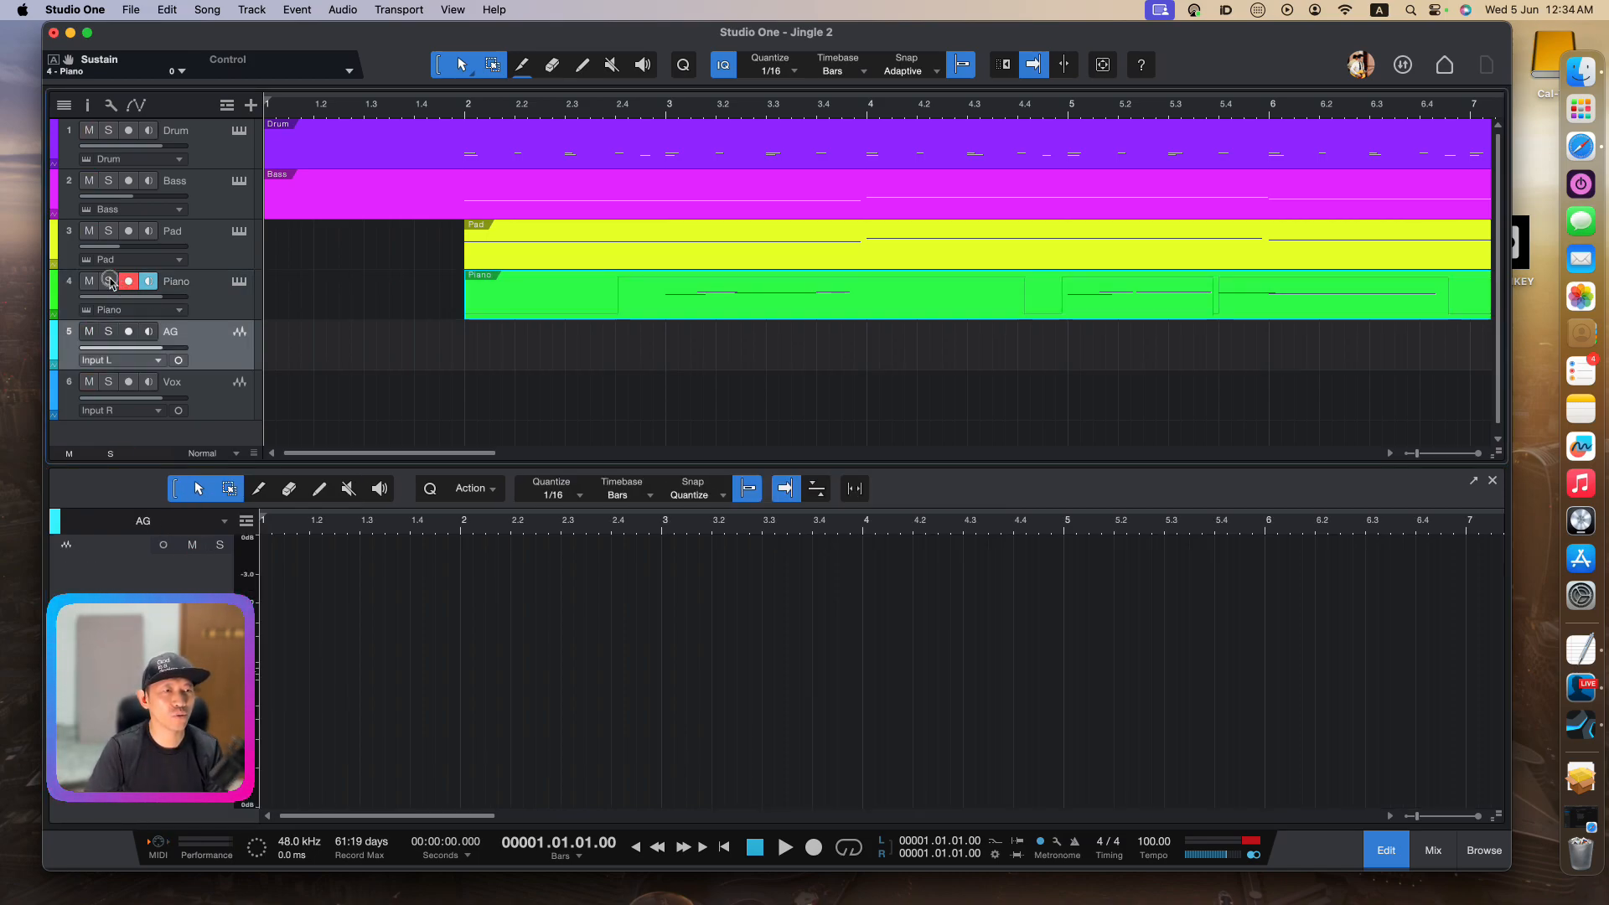
left_click(130, 332)
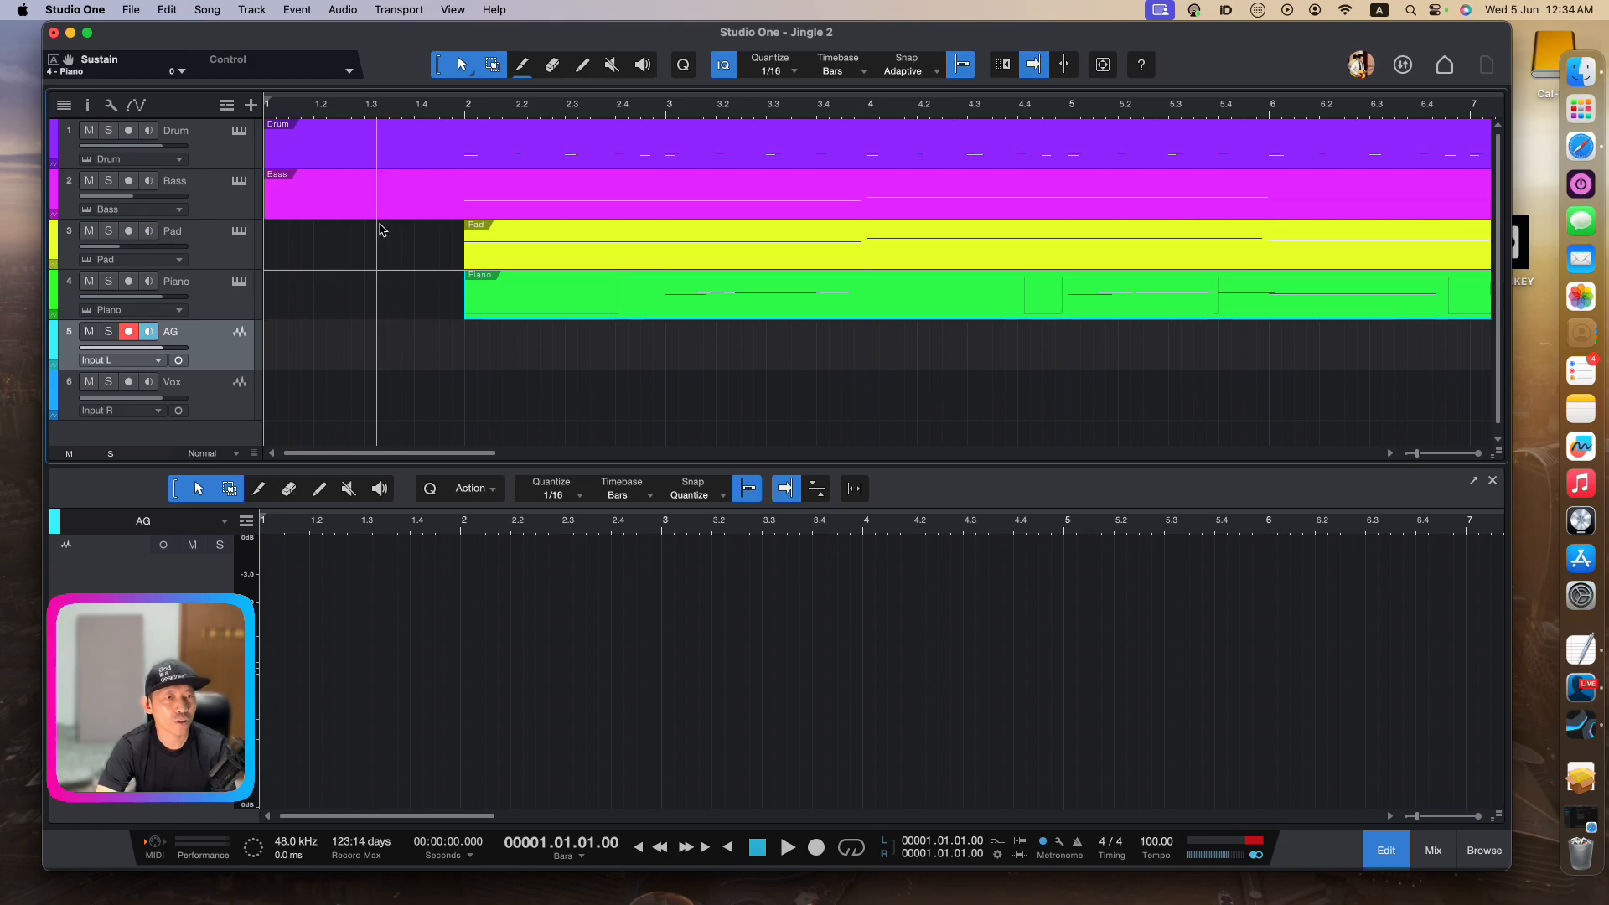
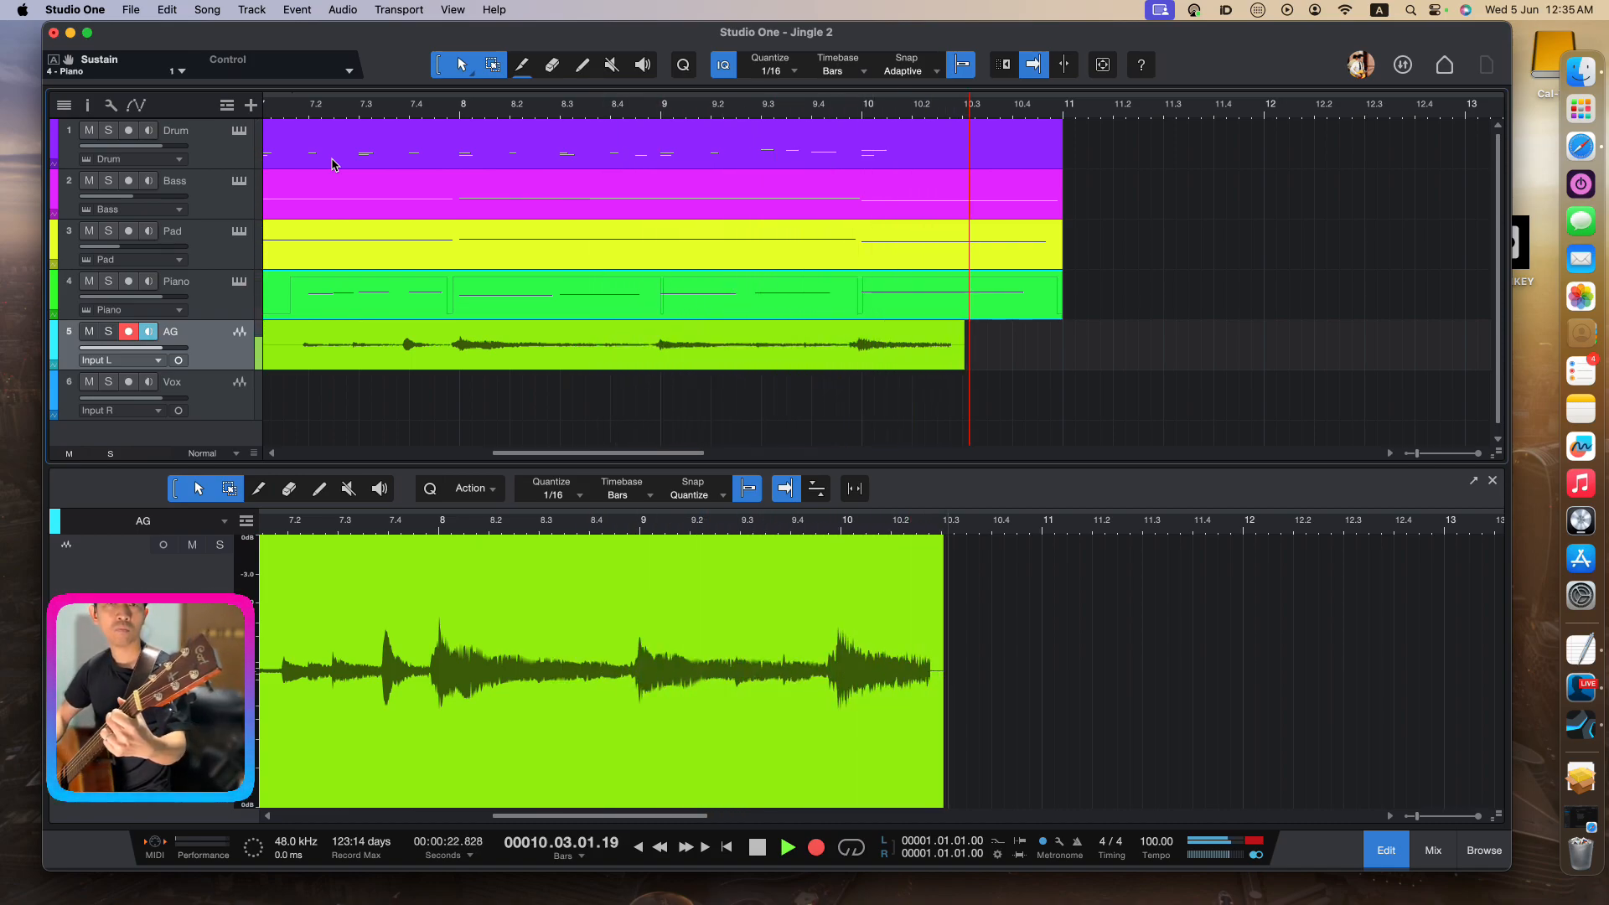
key("space")
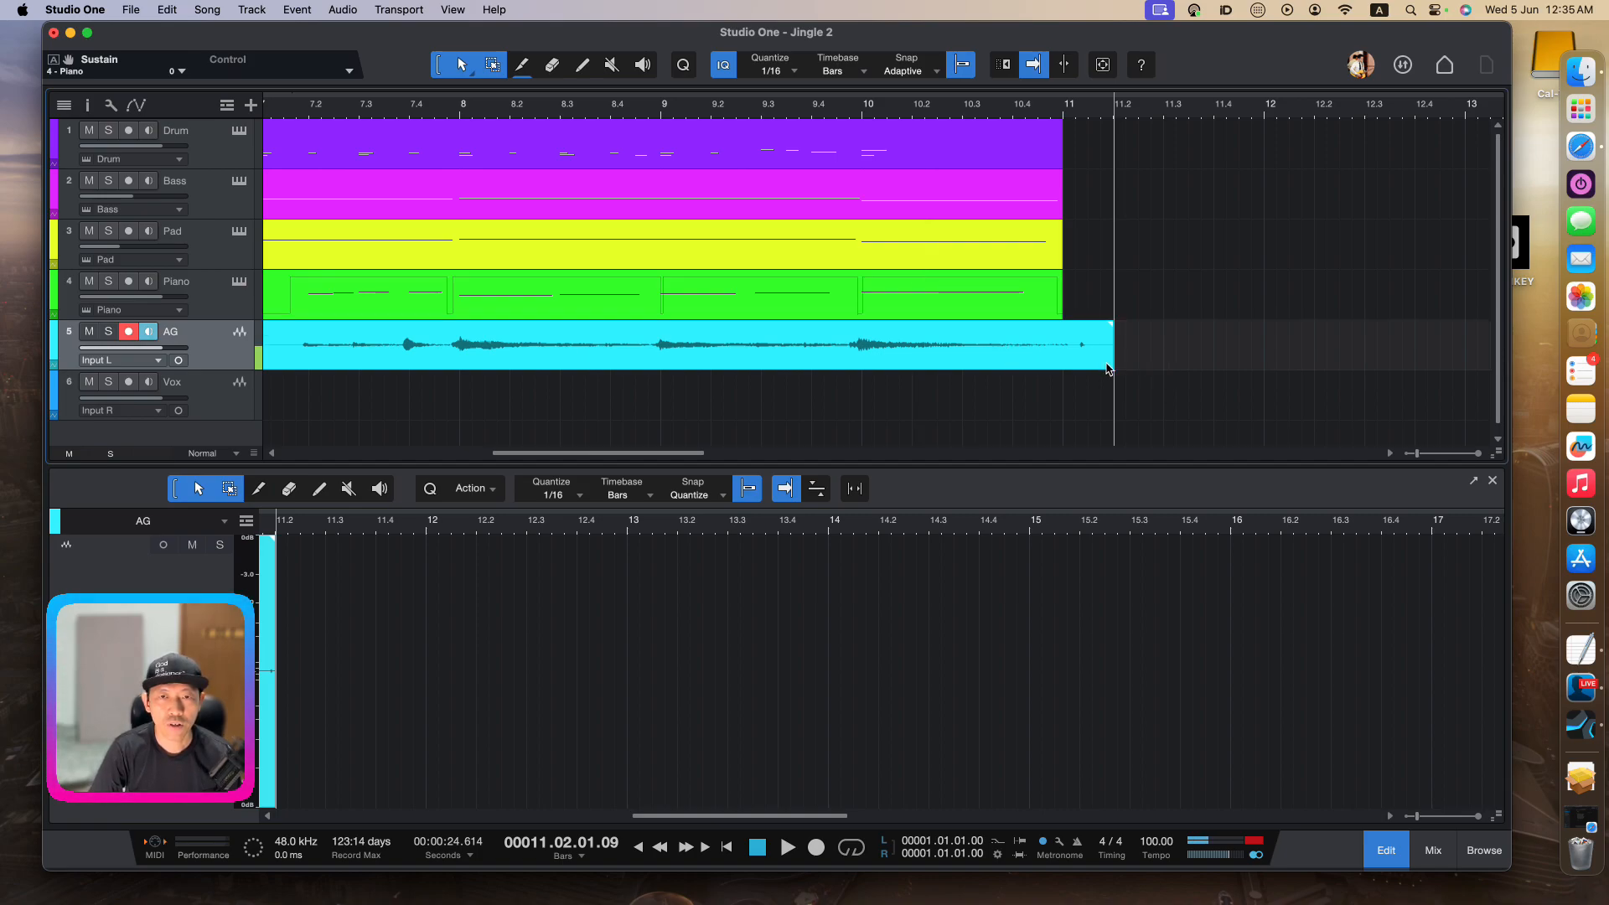
Trim the end of the AG recording to bar 11 and fade out about its last beat
left_click_drag(1115, 366, 1066, 329)
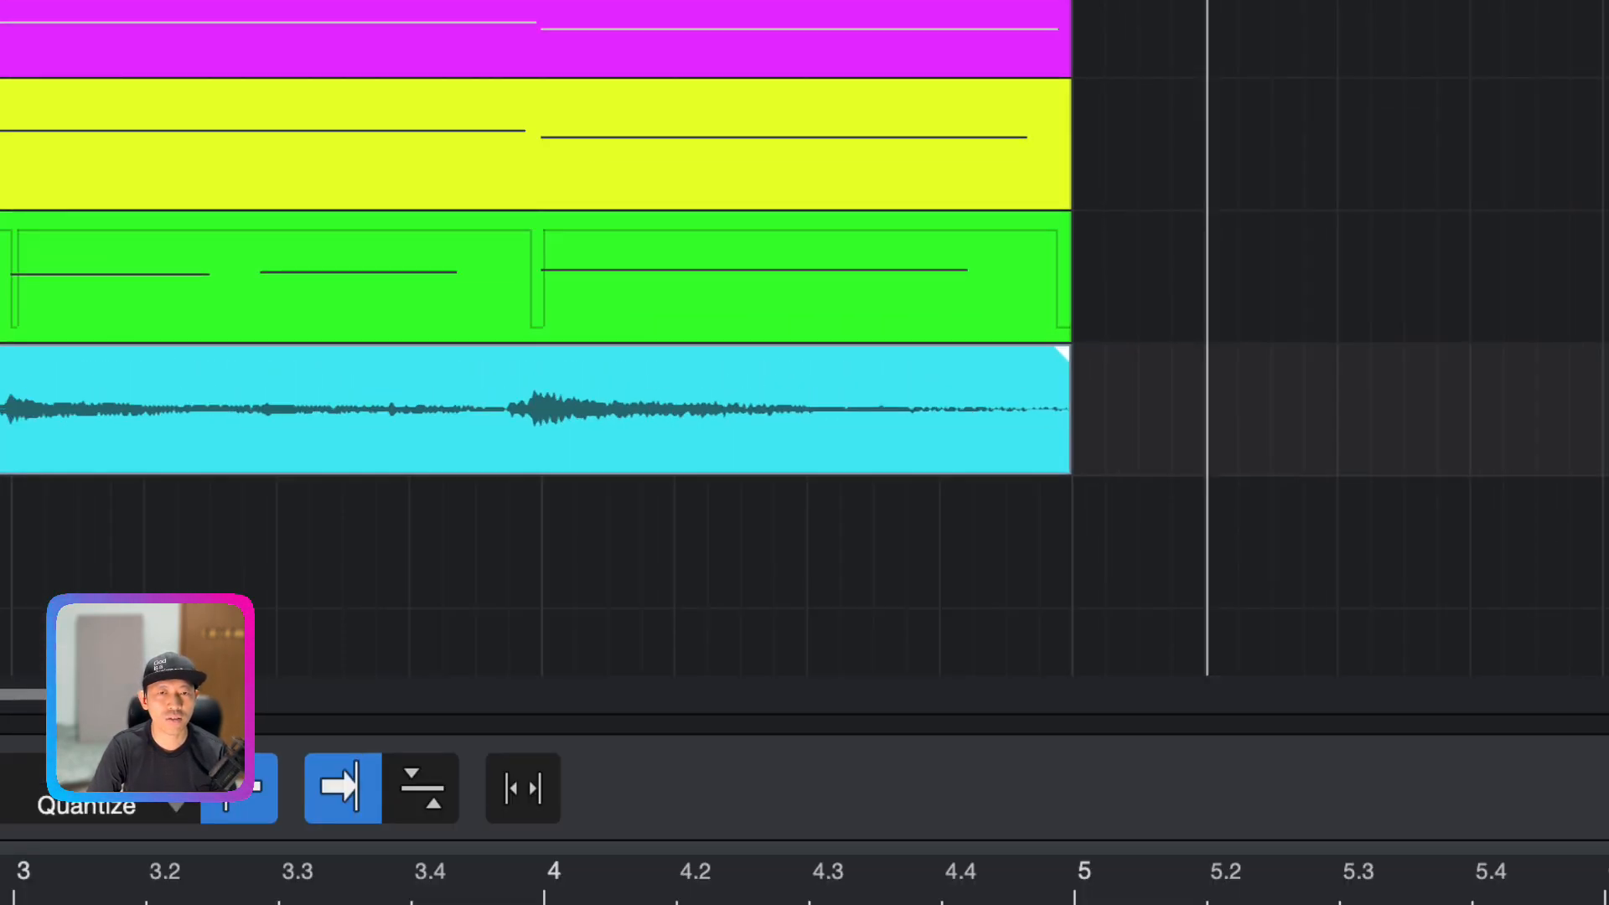
left_click(852, 692)
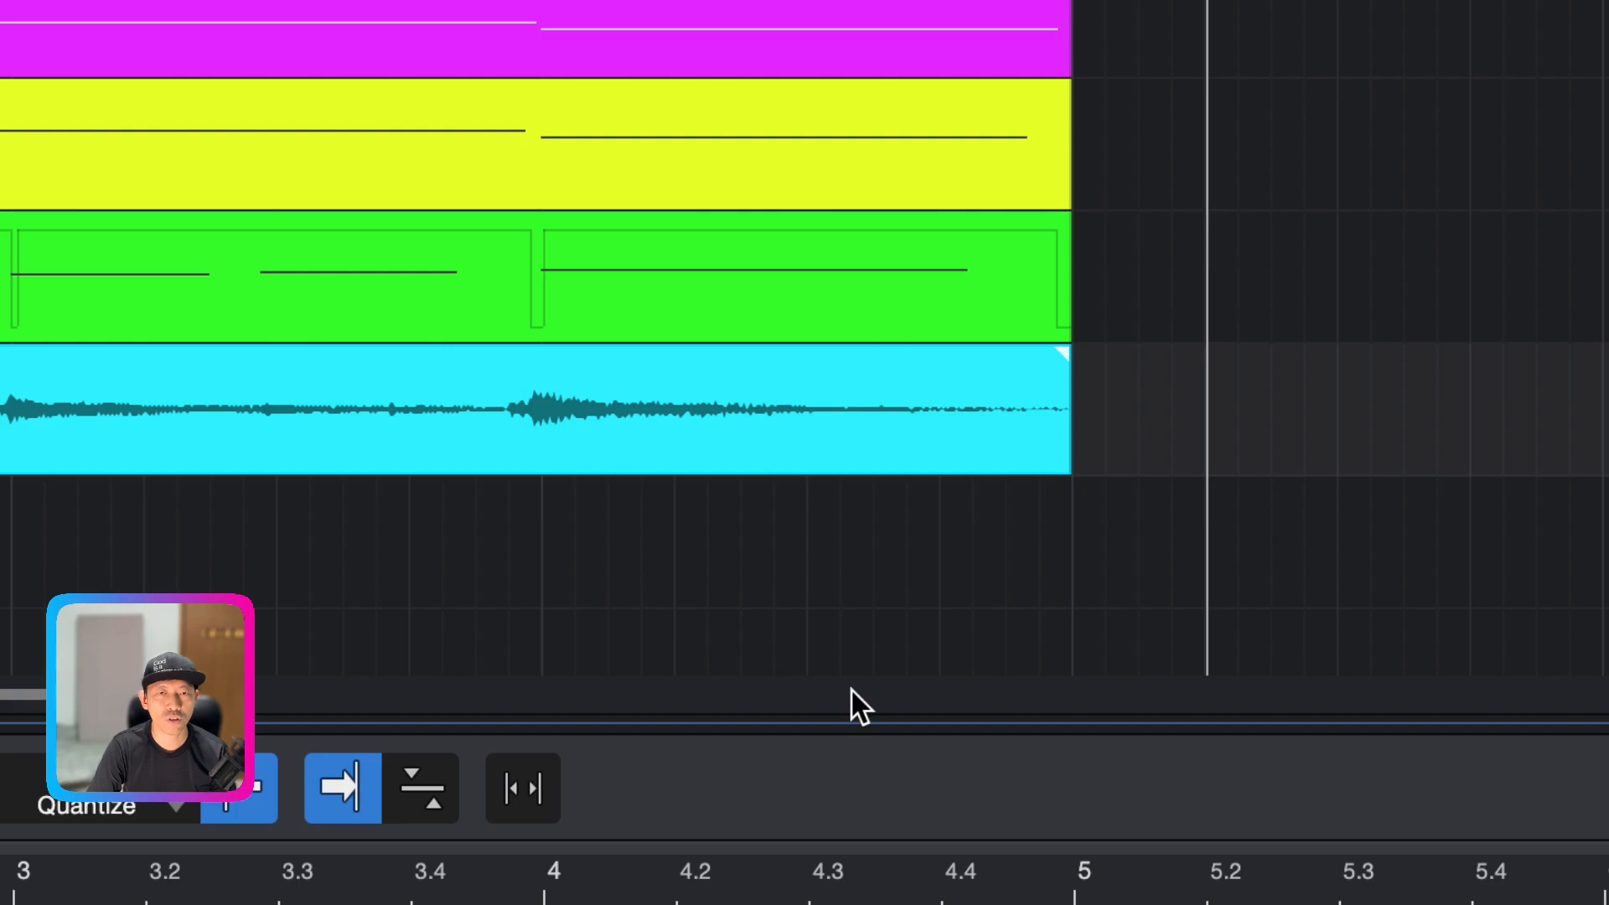
left_click_drag(1064, 369, 952, 369)
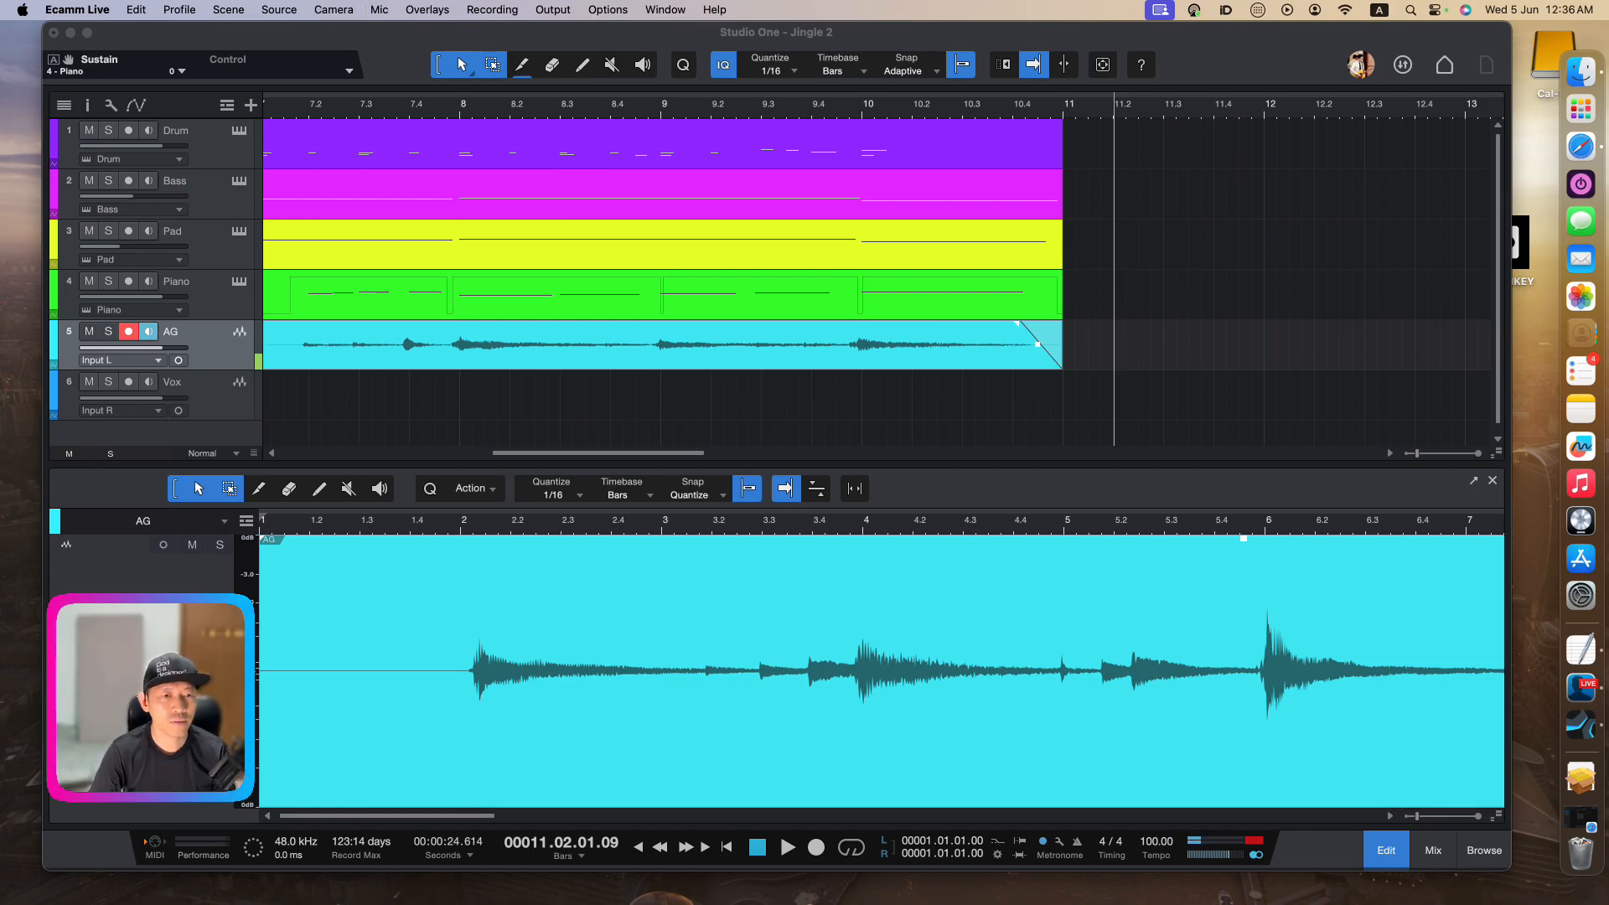
left_click(591, 439)
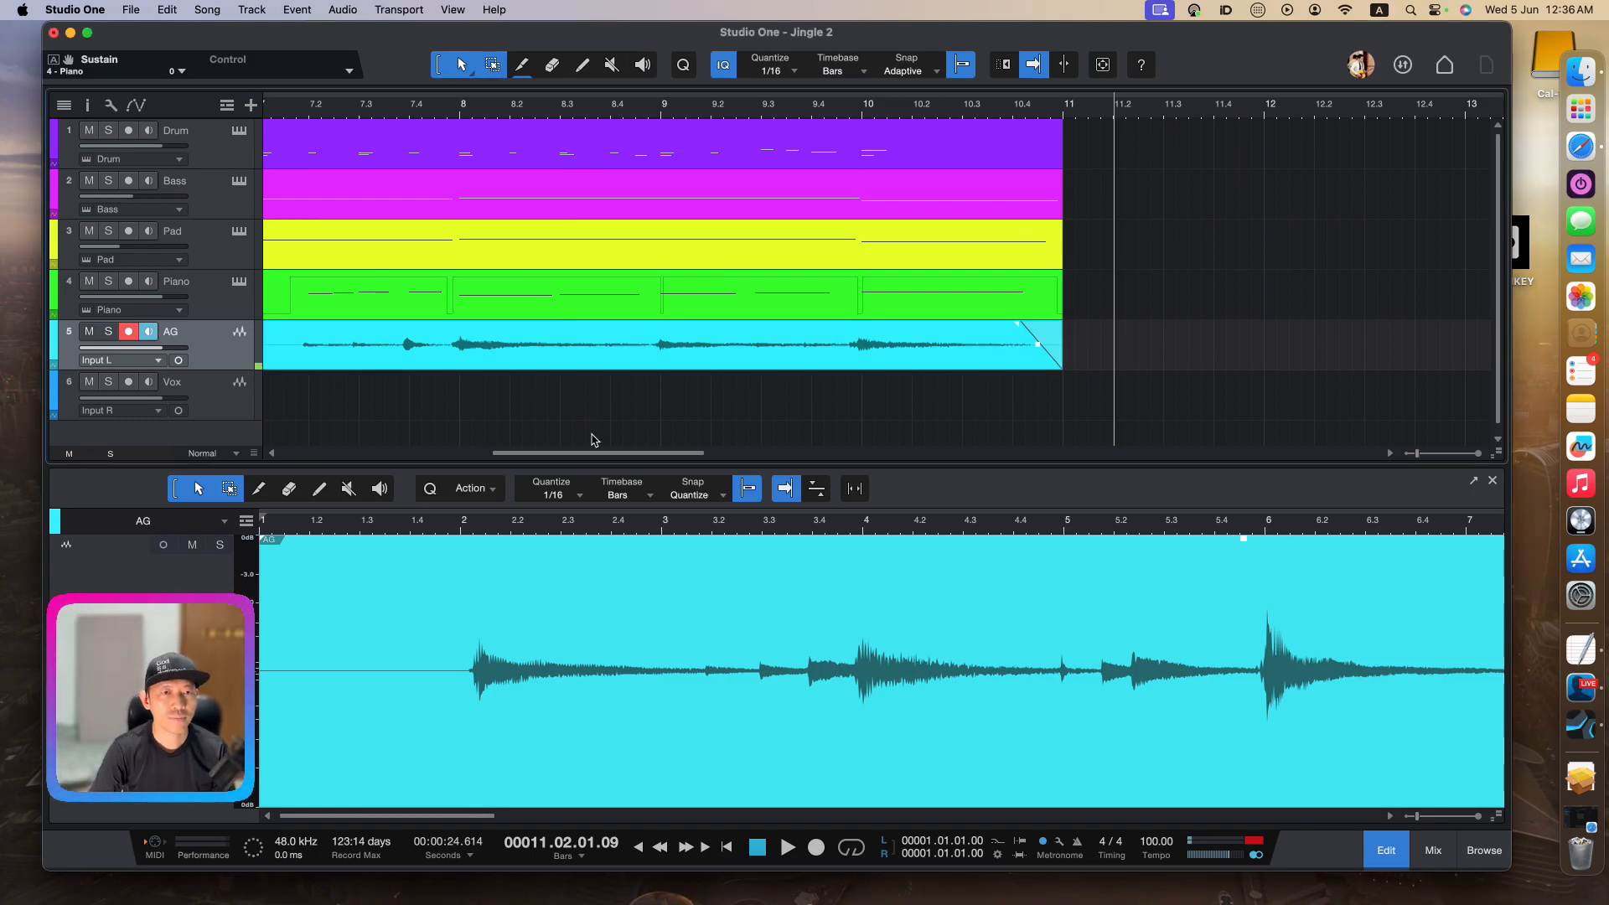
Solo the AG track and play the guitar recording from bar 2 into bar 4
key("Home")
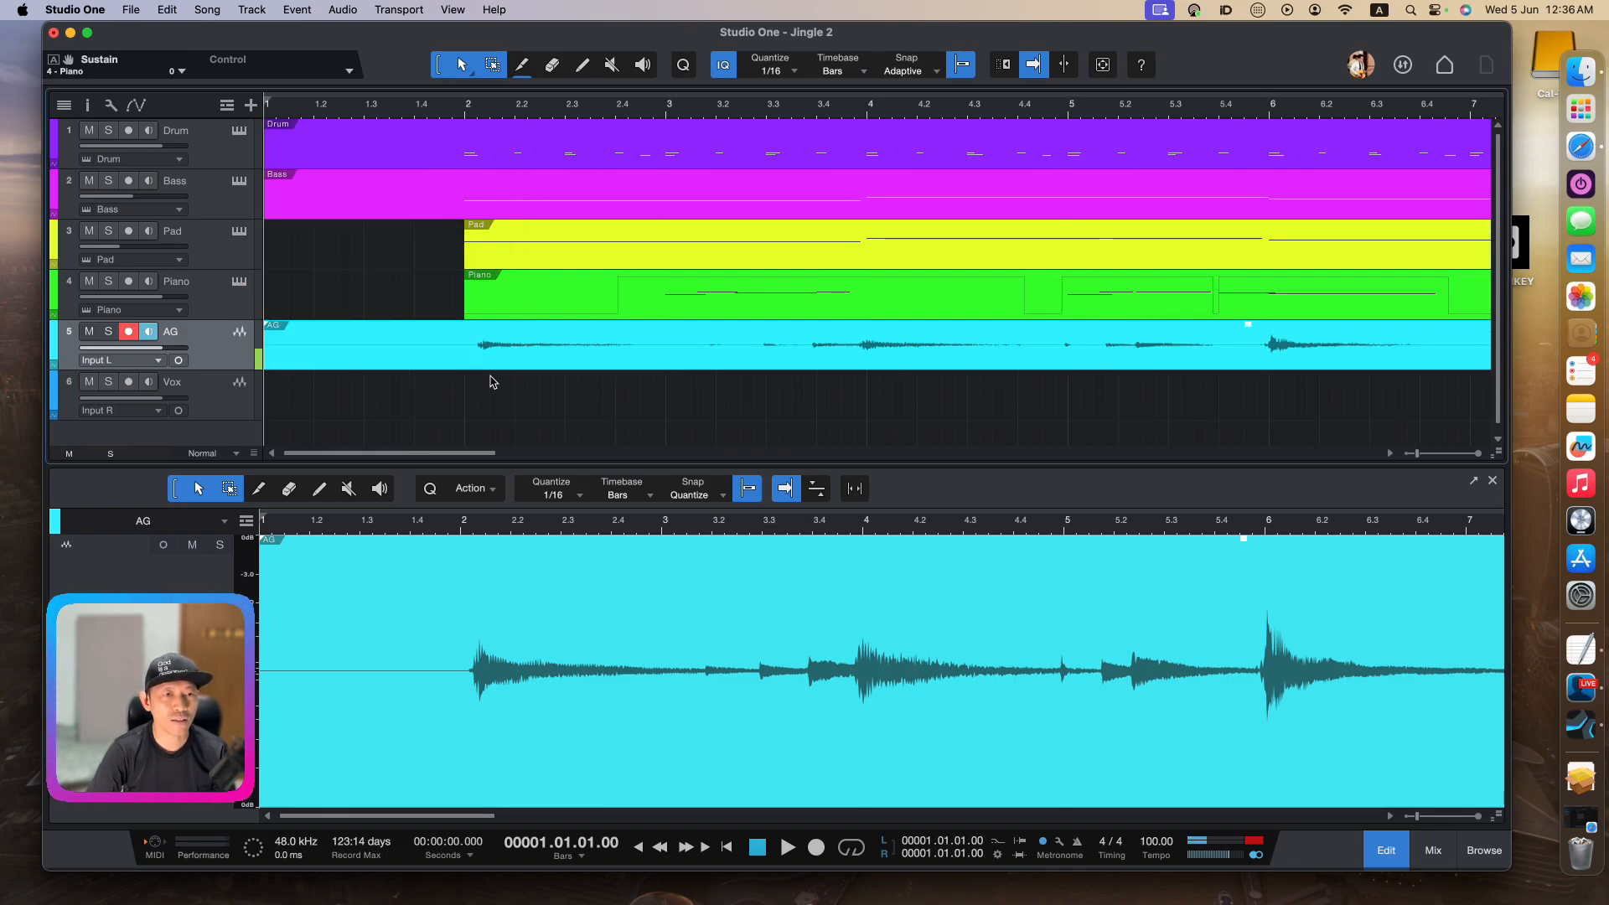
left_click(467, 109)
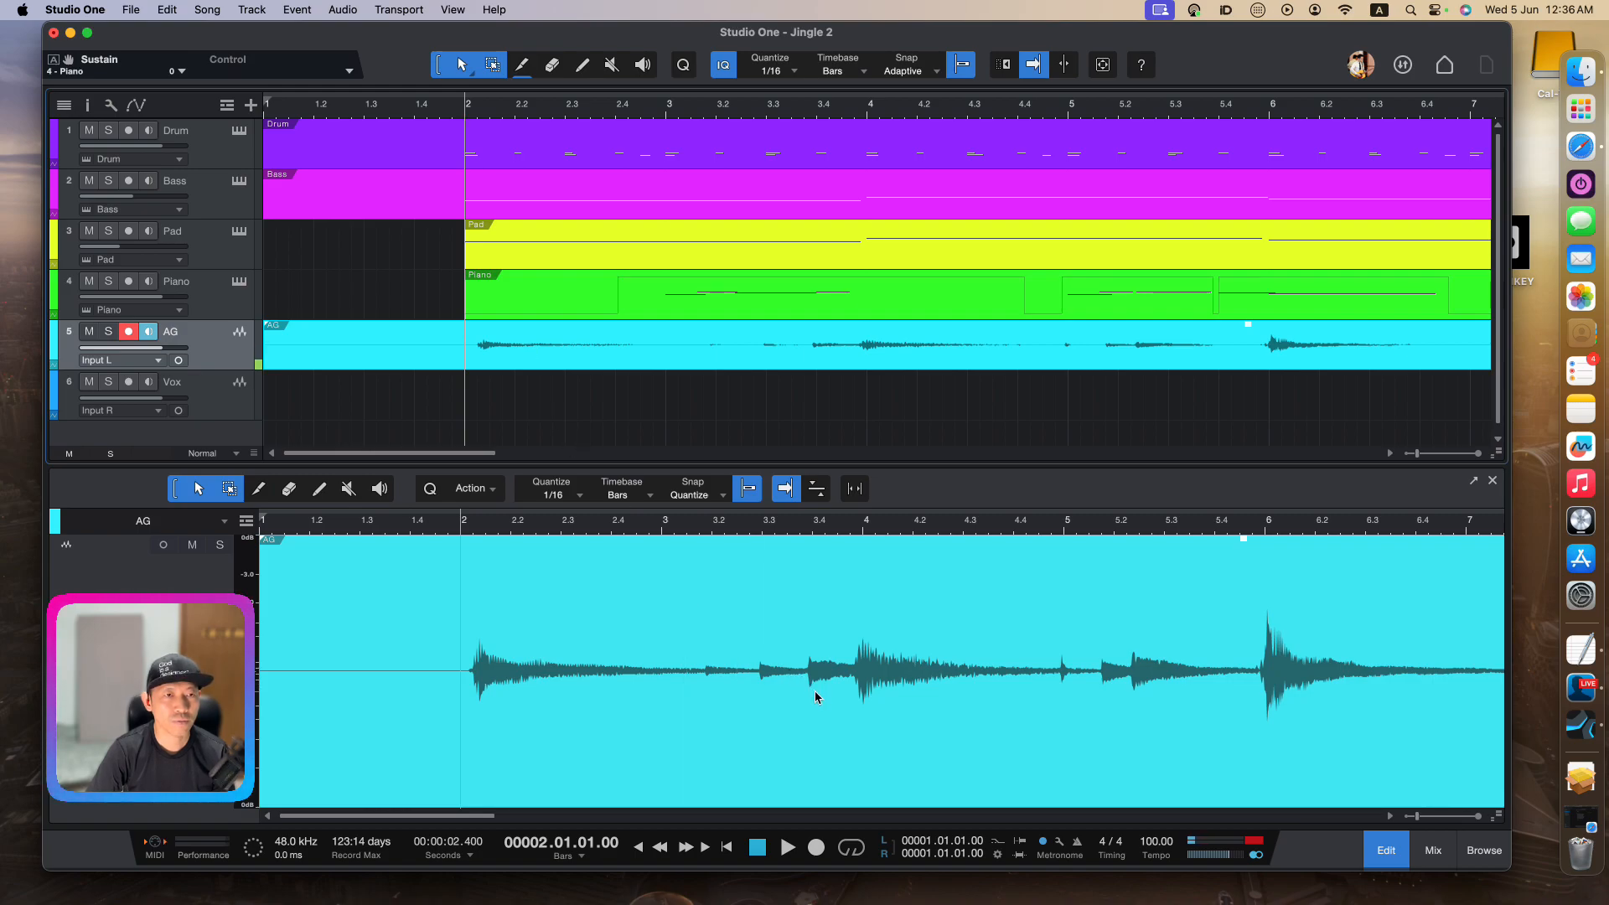
scroll(815, 692, "right", 5)
scroll(814, 690, "left", 5)
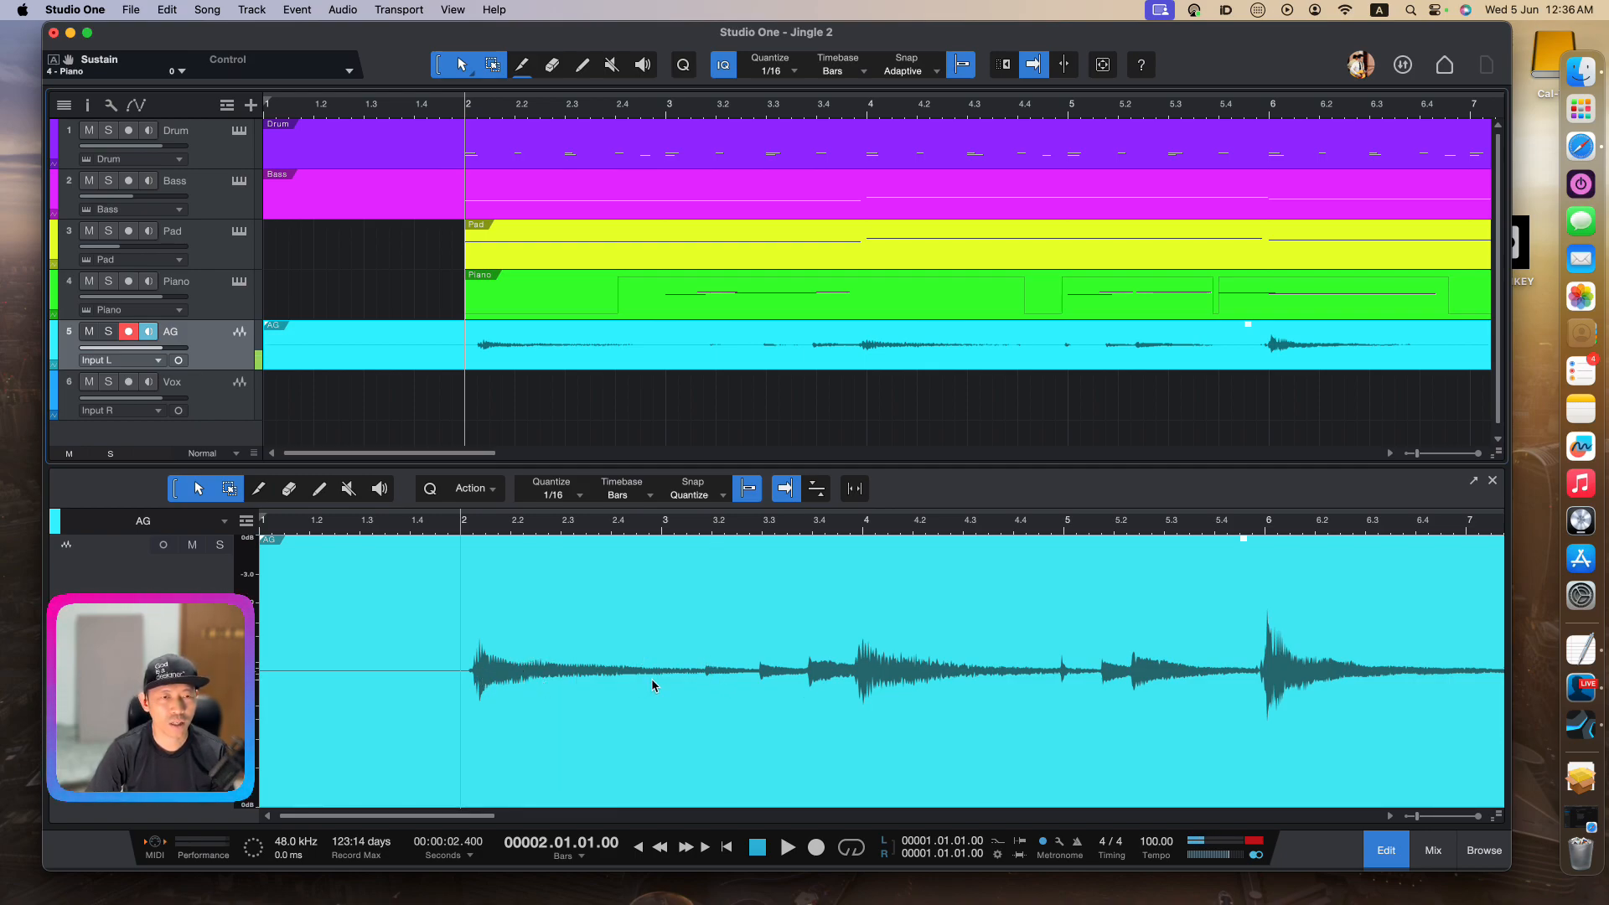
left_click(107, 337)
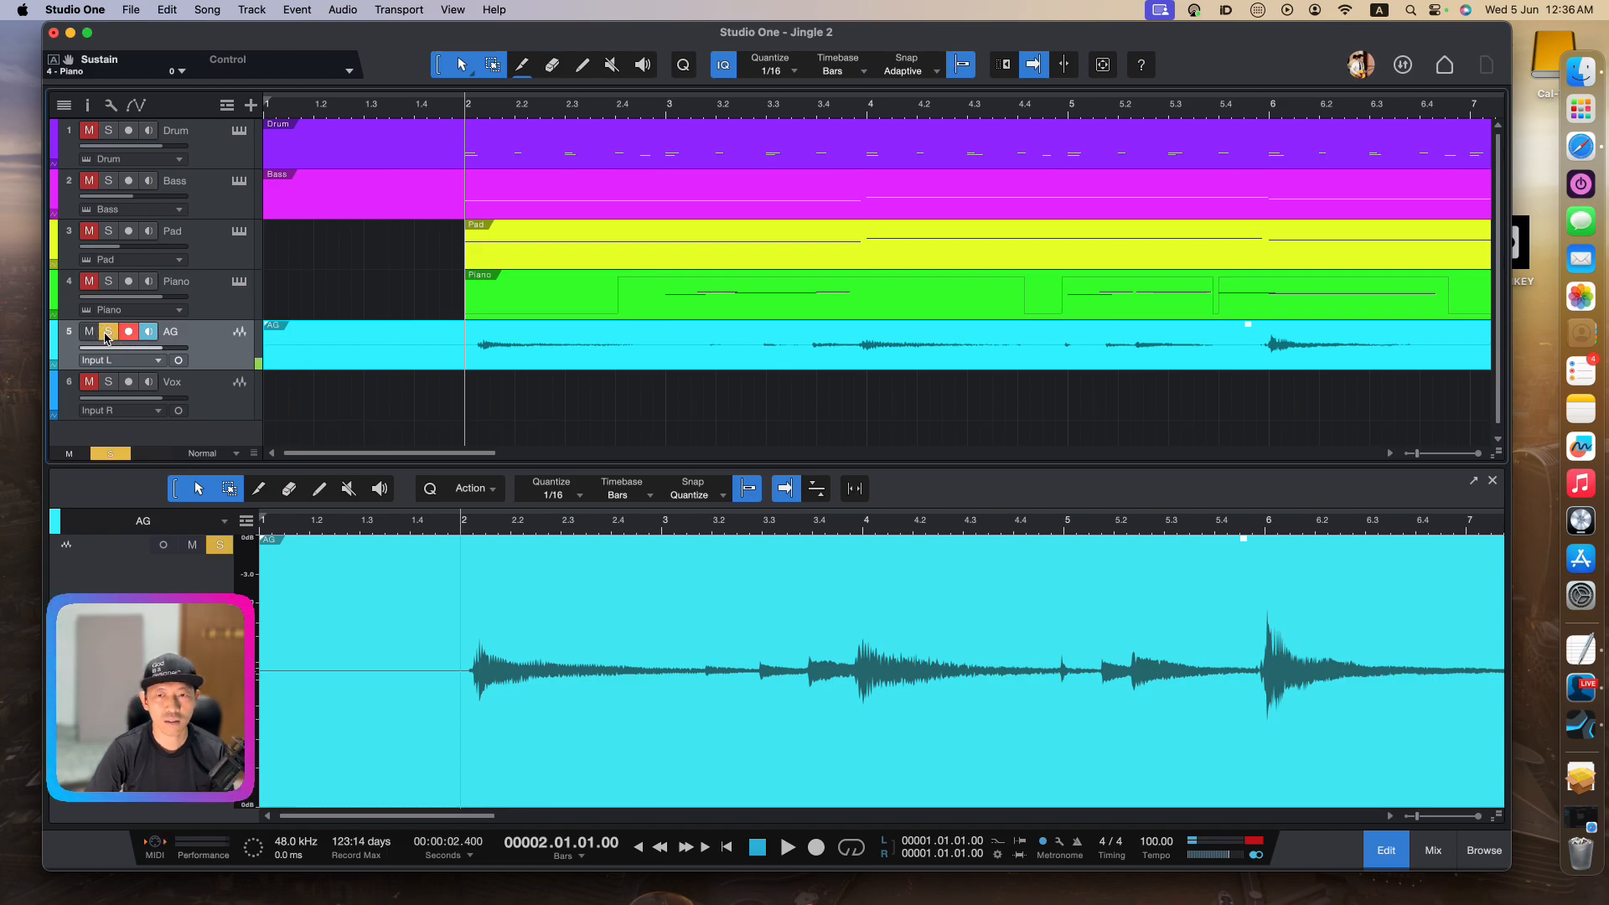
key("space")
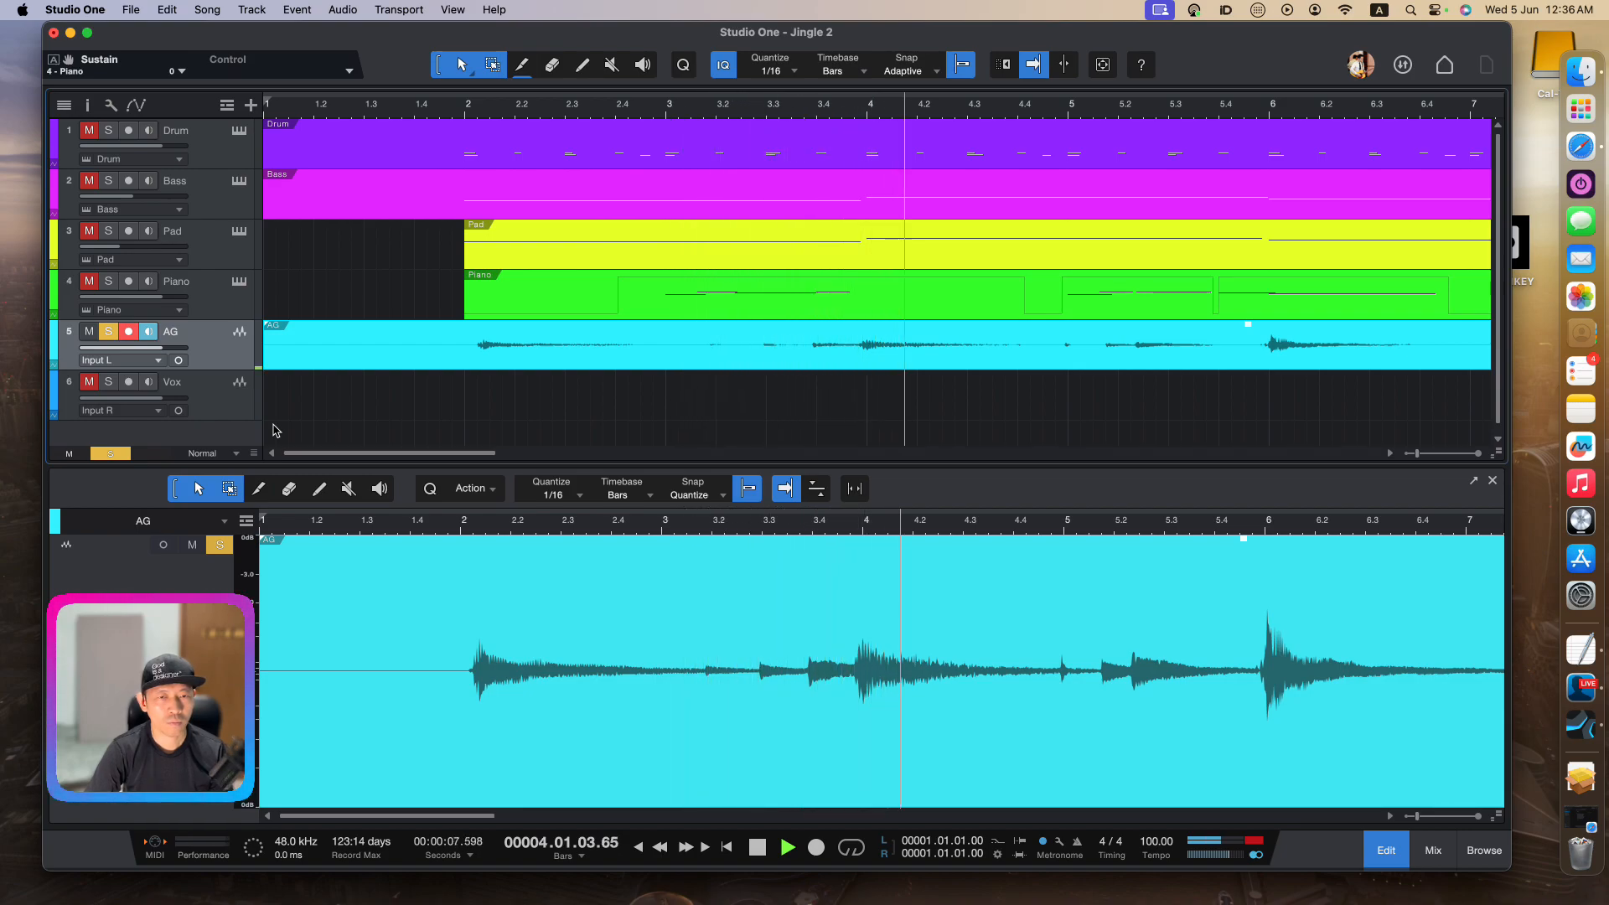
key("space")
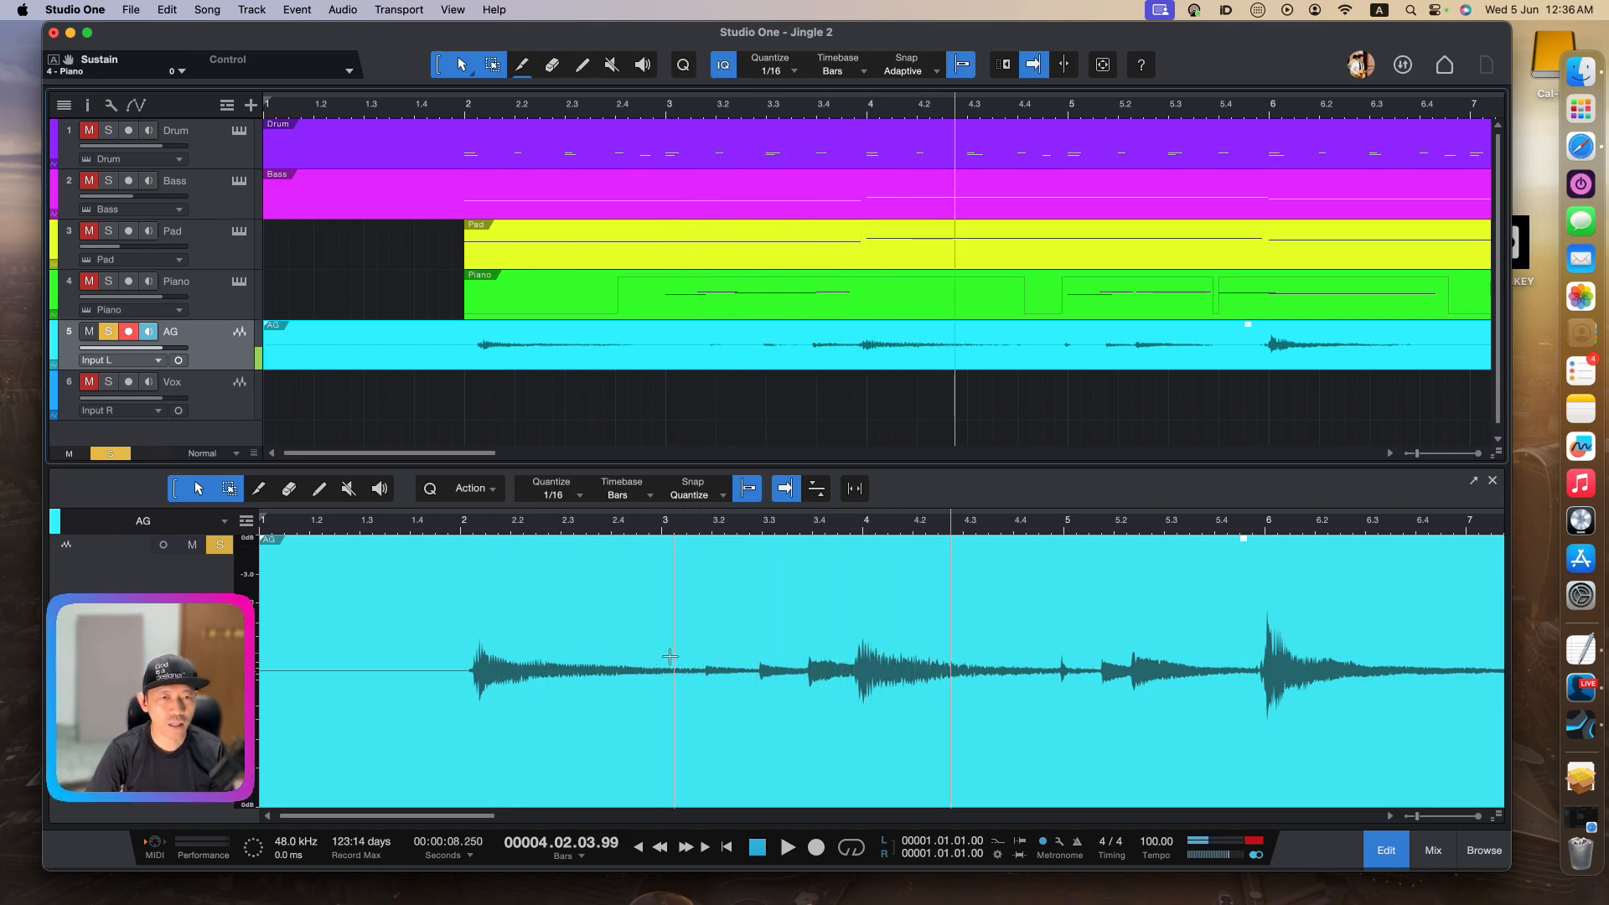
Set the audio editor's quantize to 1/64 and split the AG recording just before beat 3.2
left_click(258, 490)
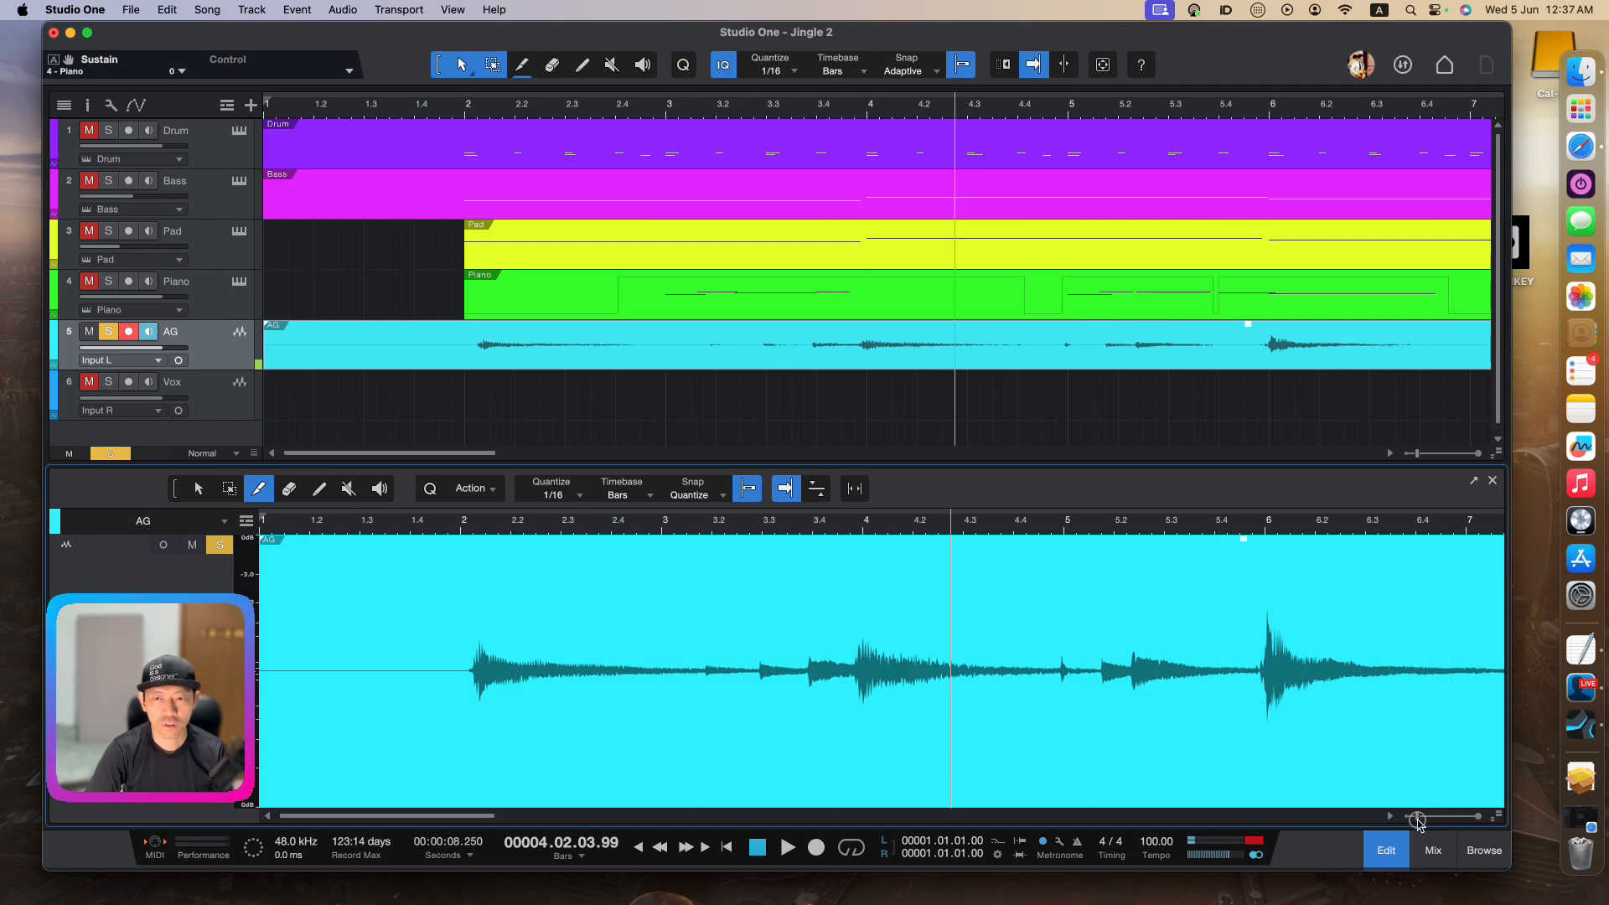
left_click_drag(1417, 820, 1421, 820)
scroll(959, 708, "left", 10)
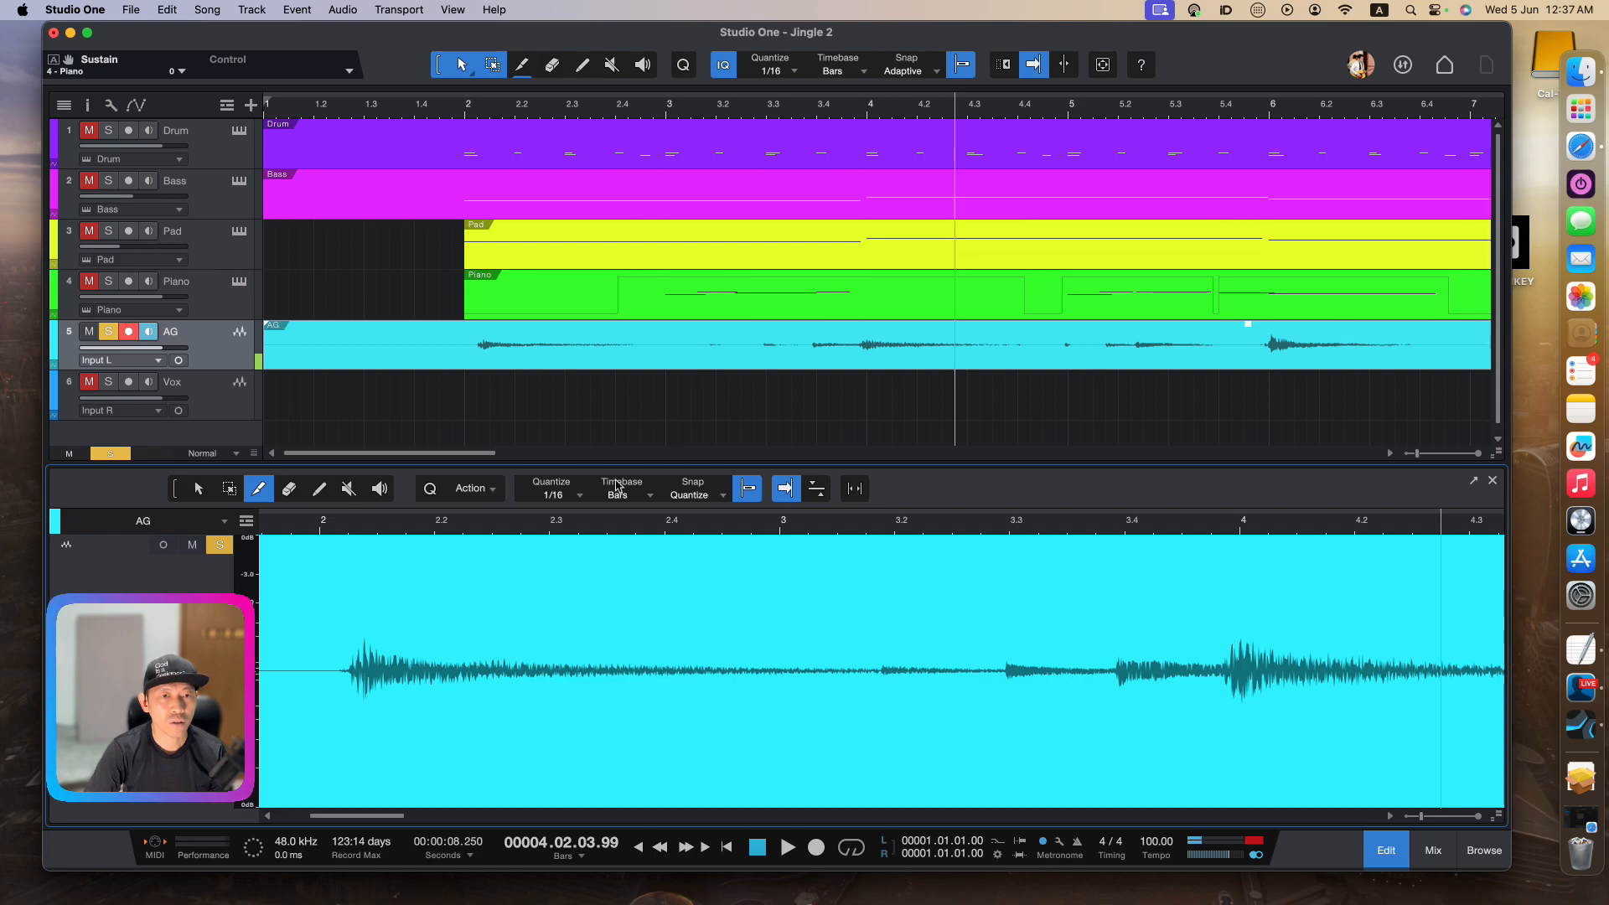
left_click(550, 496)
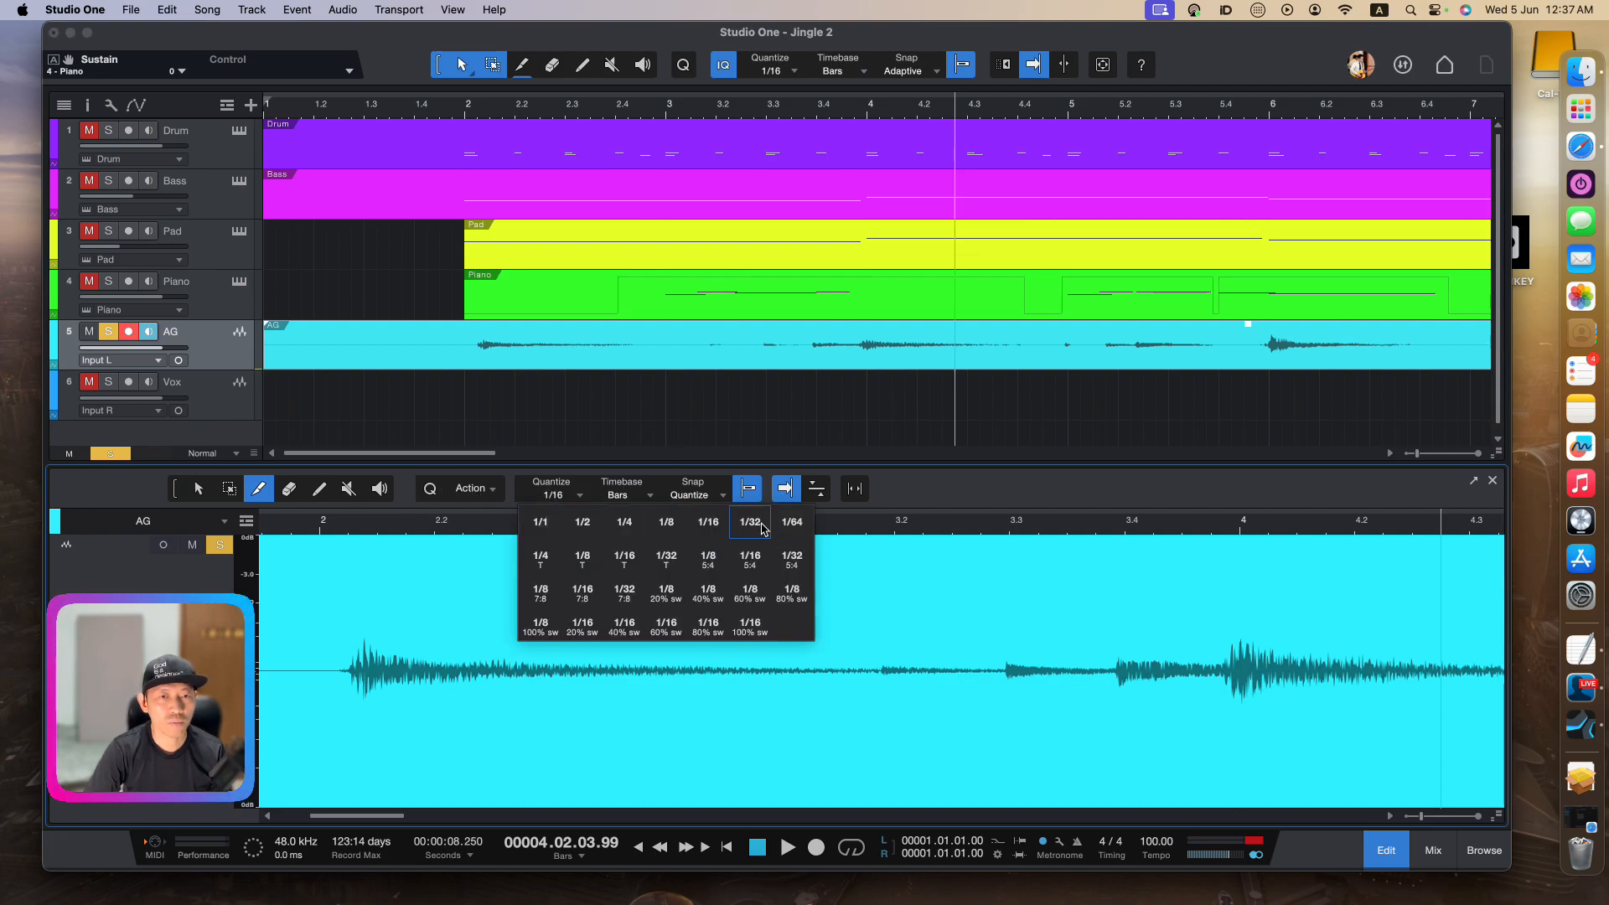
left_click(792, 522)
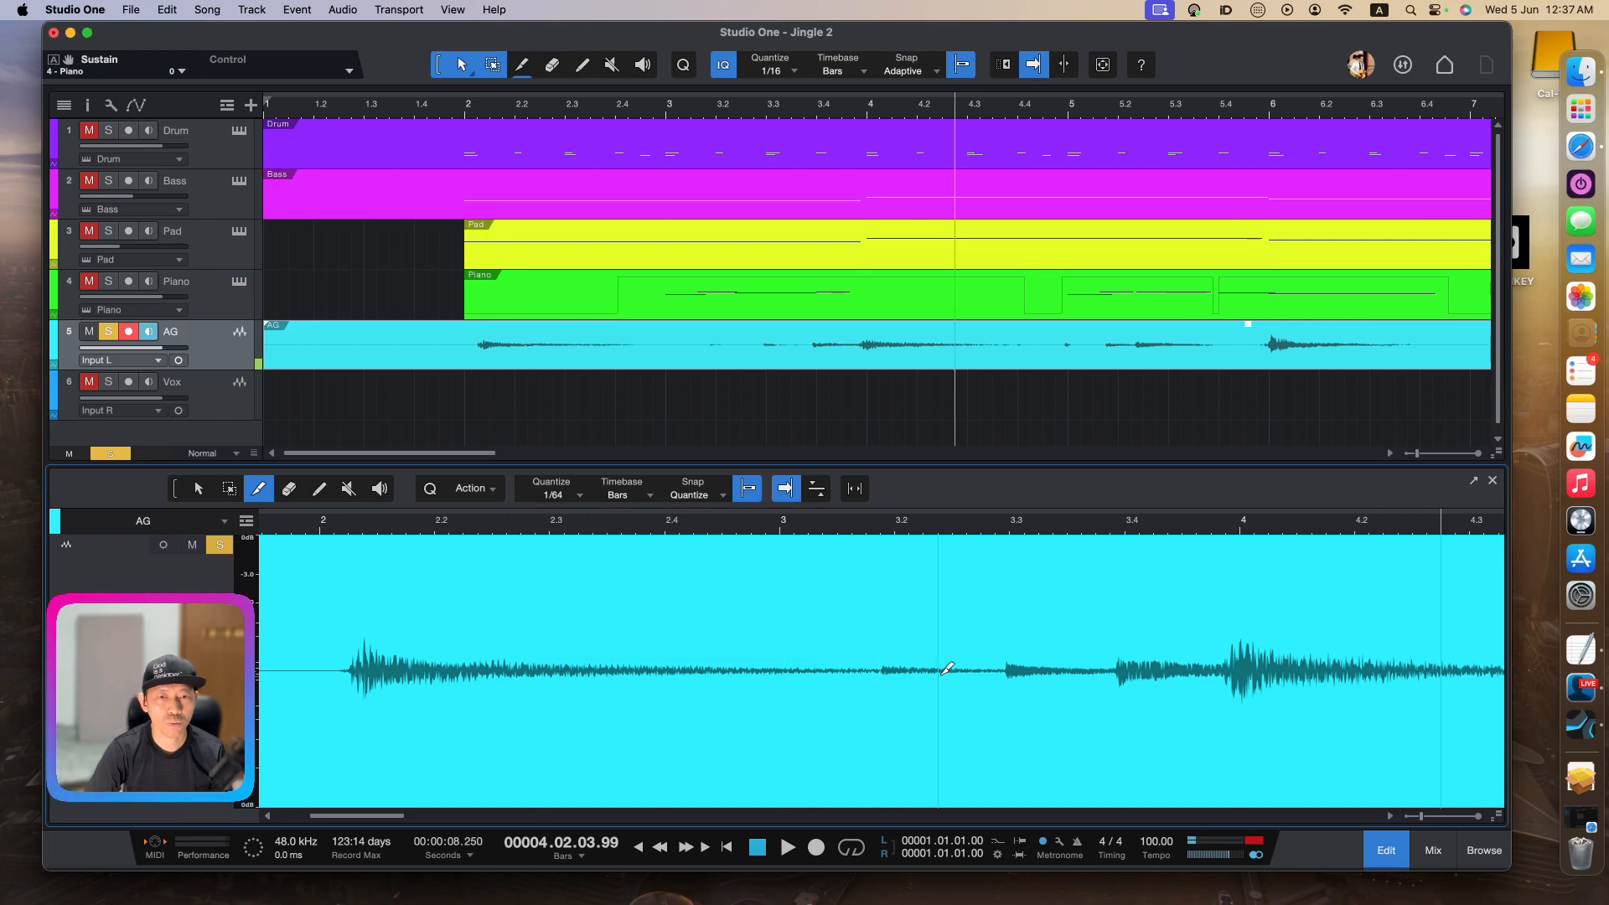
left_click(881, 667)
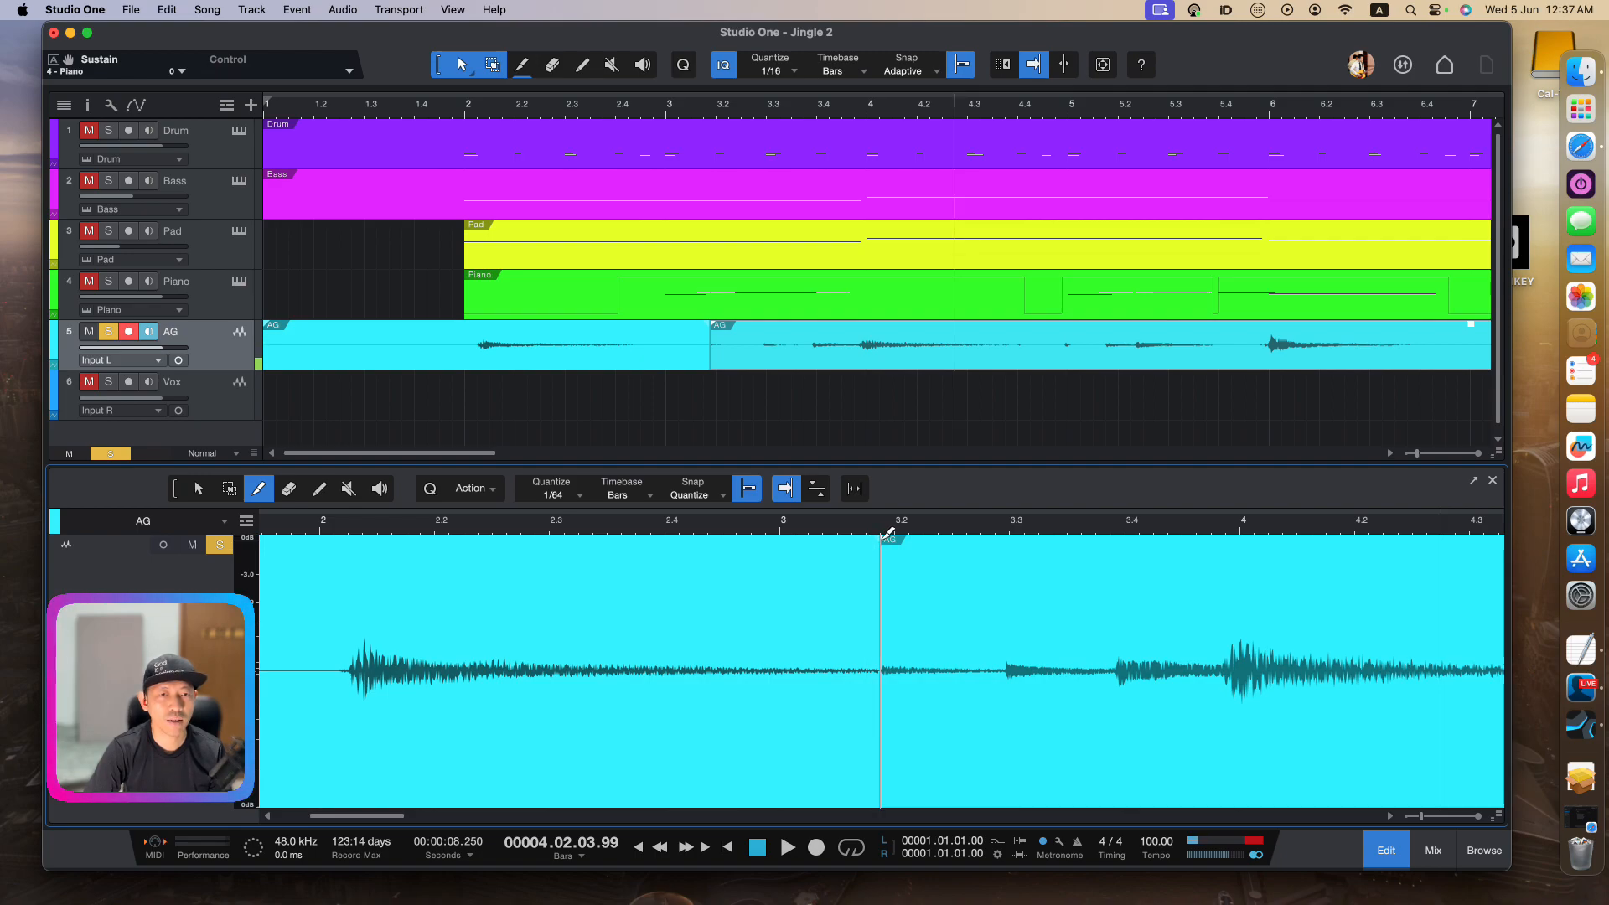
left_click(172, 492)
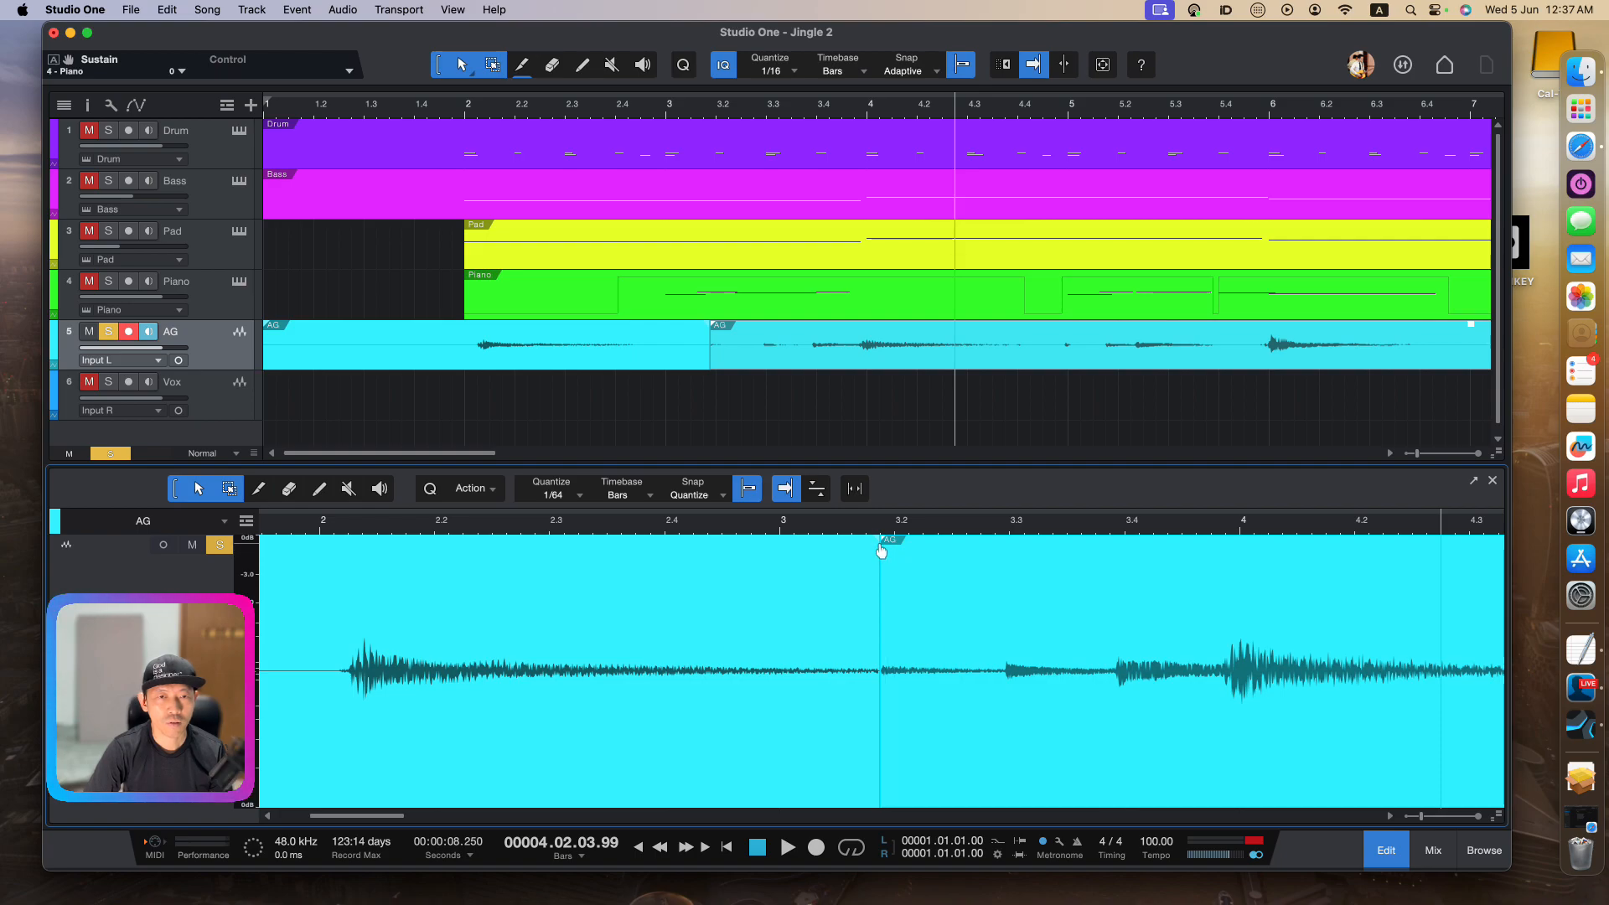
Split the first AG clip at bar 2 and delete the silent section before it
left_click(763, 582)
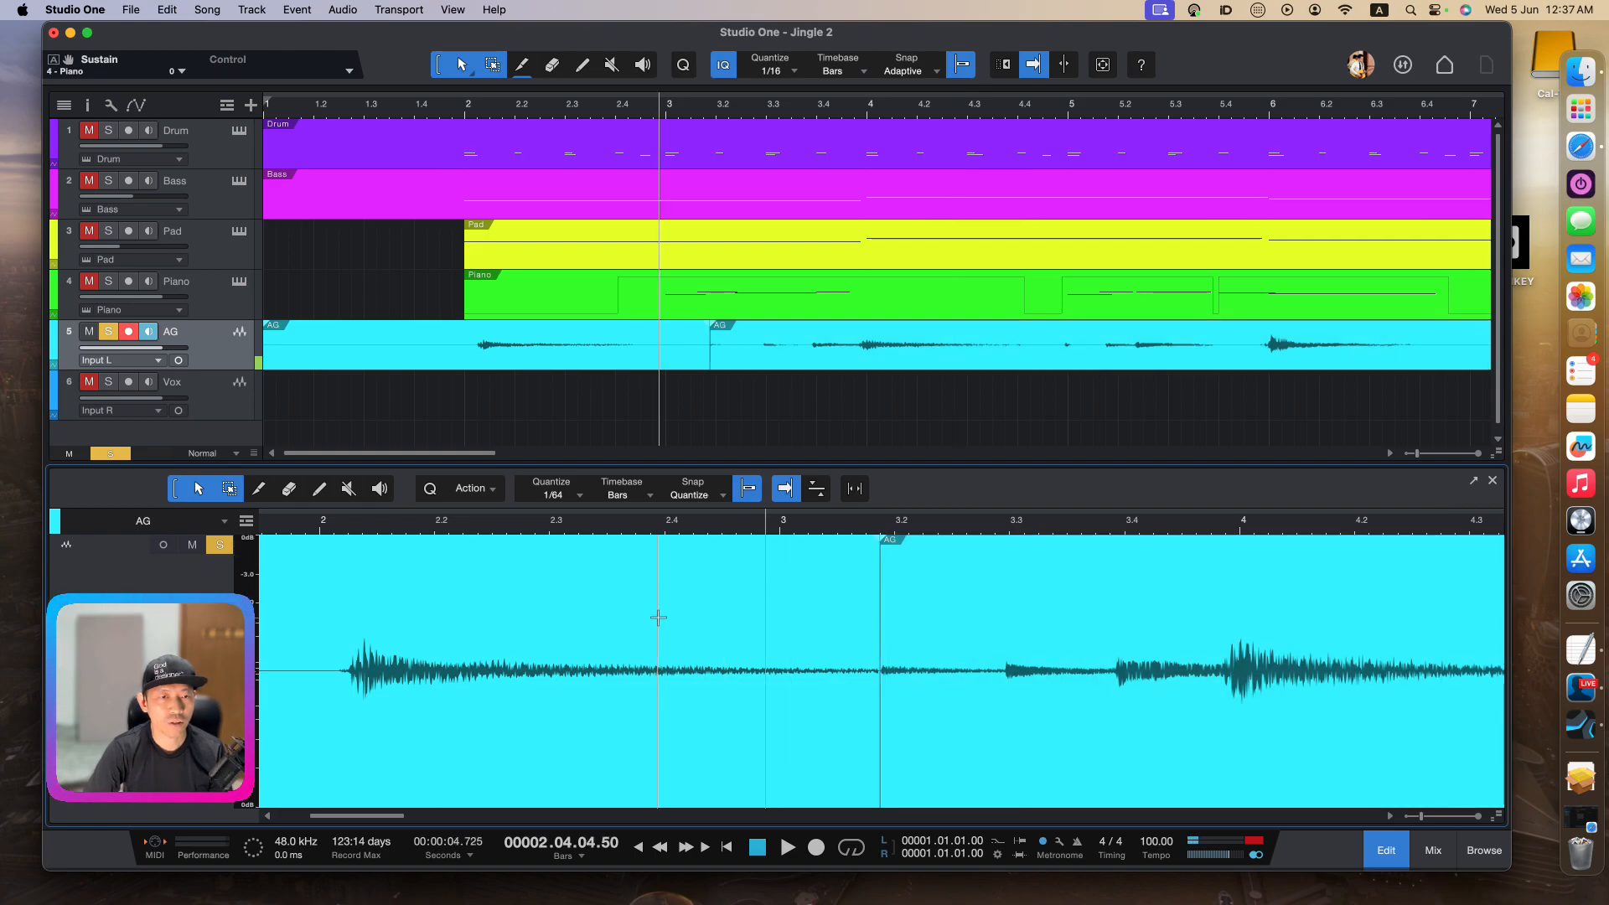
scroll(658, 618, "left", 5)
left_click(731, 732)
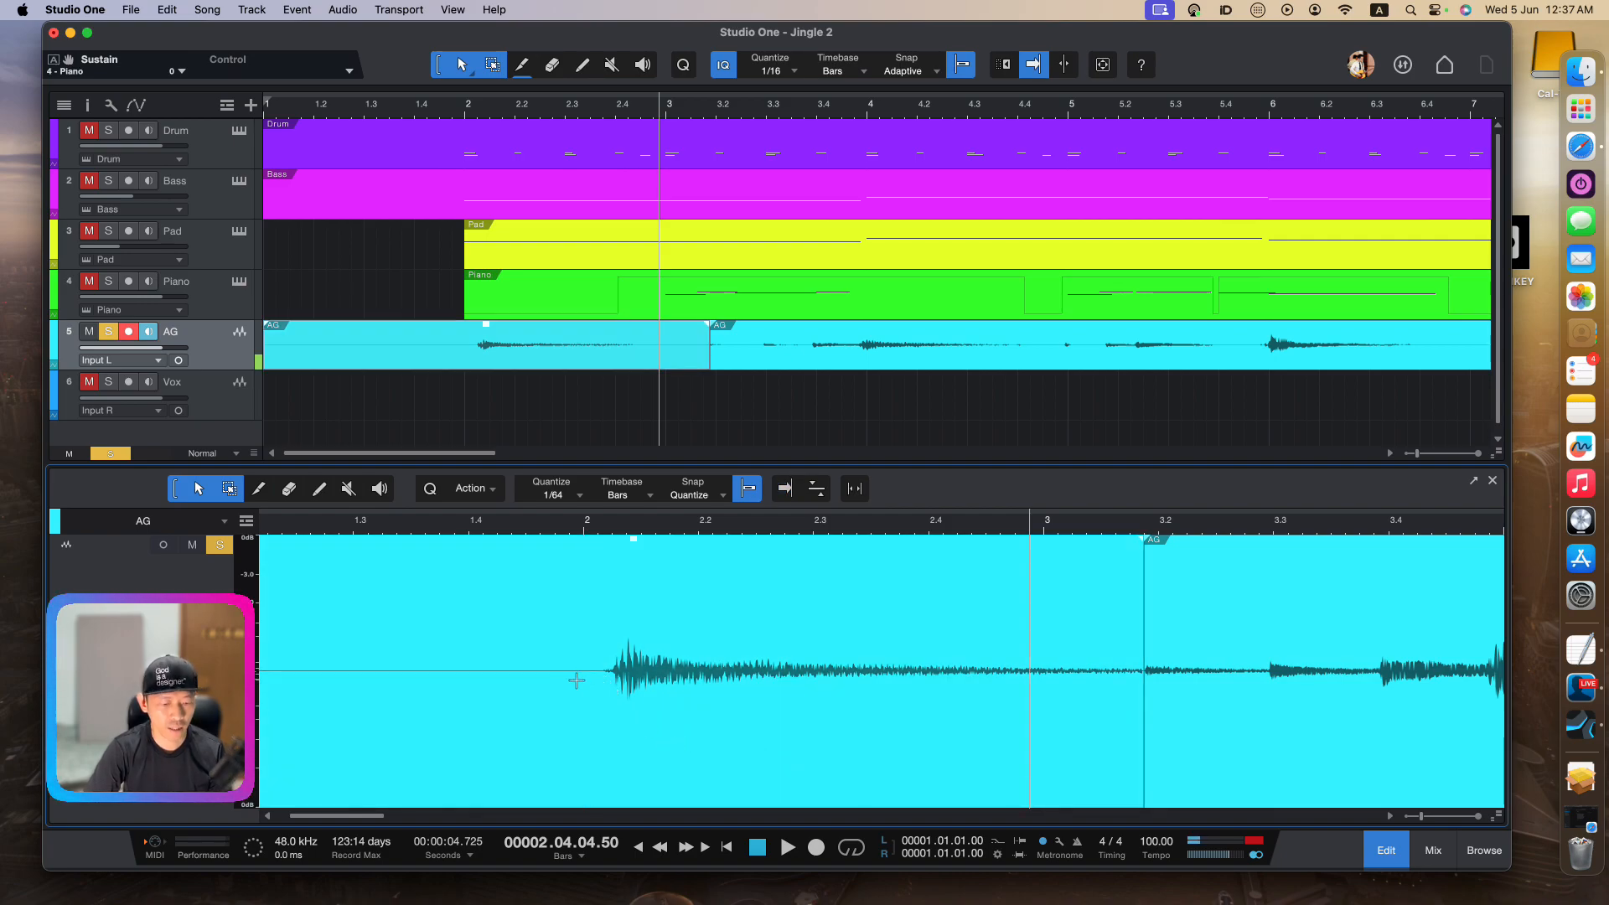
left_click(257, 489)
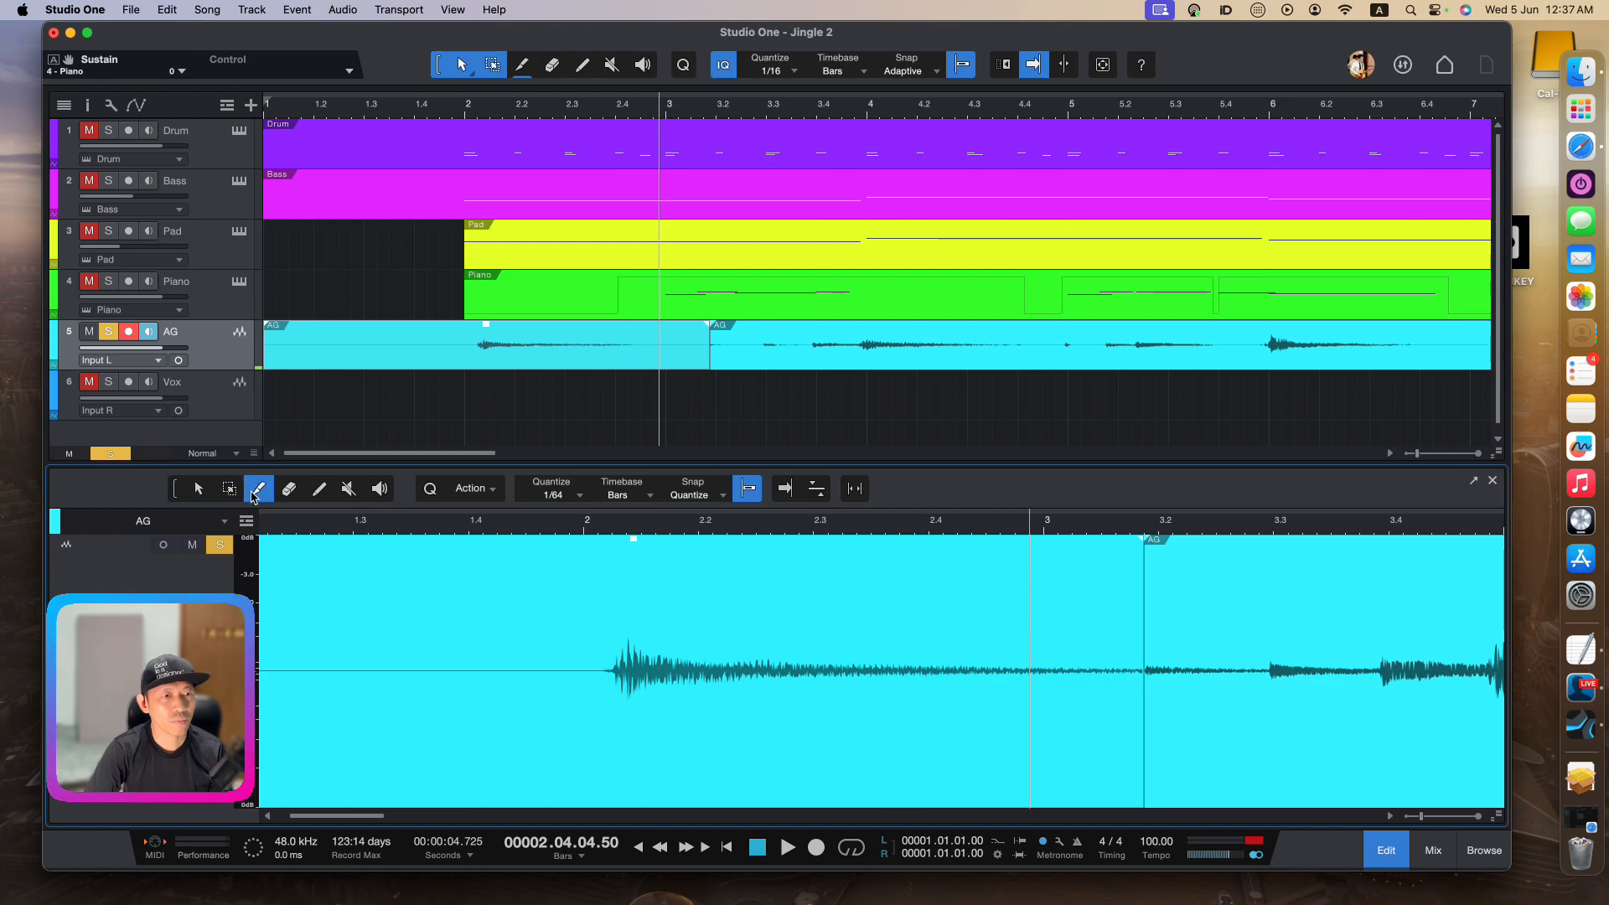
left_click(585, 660)
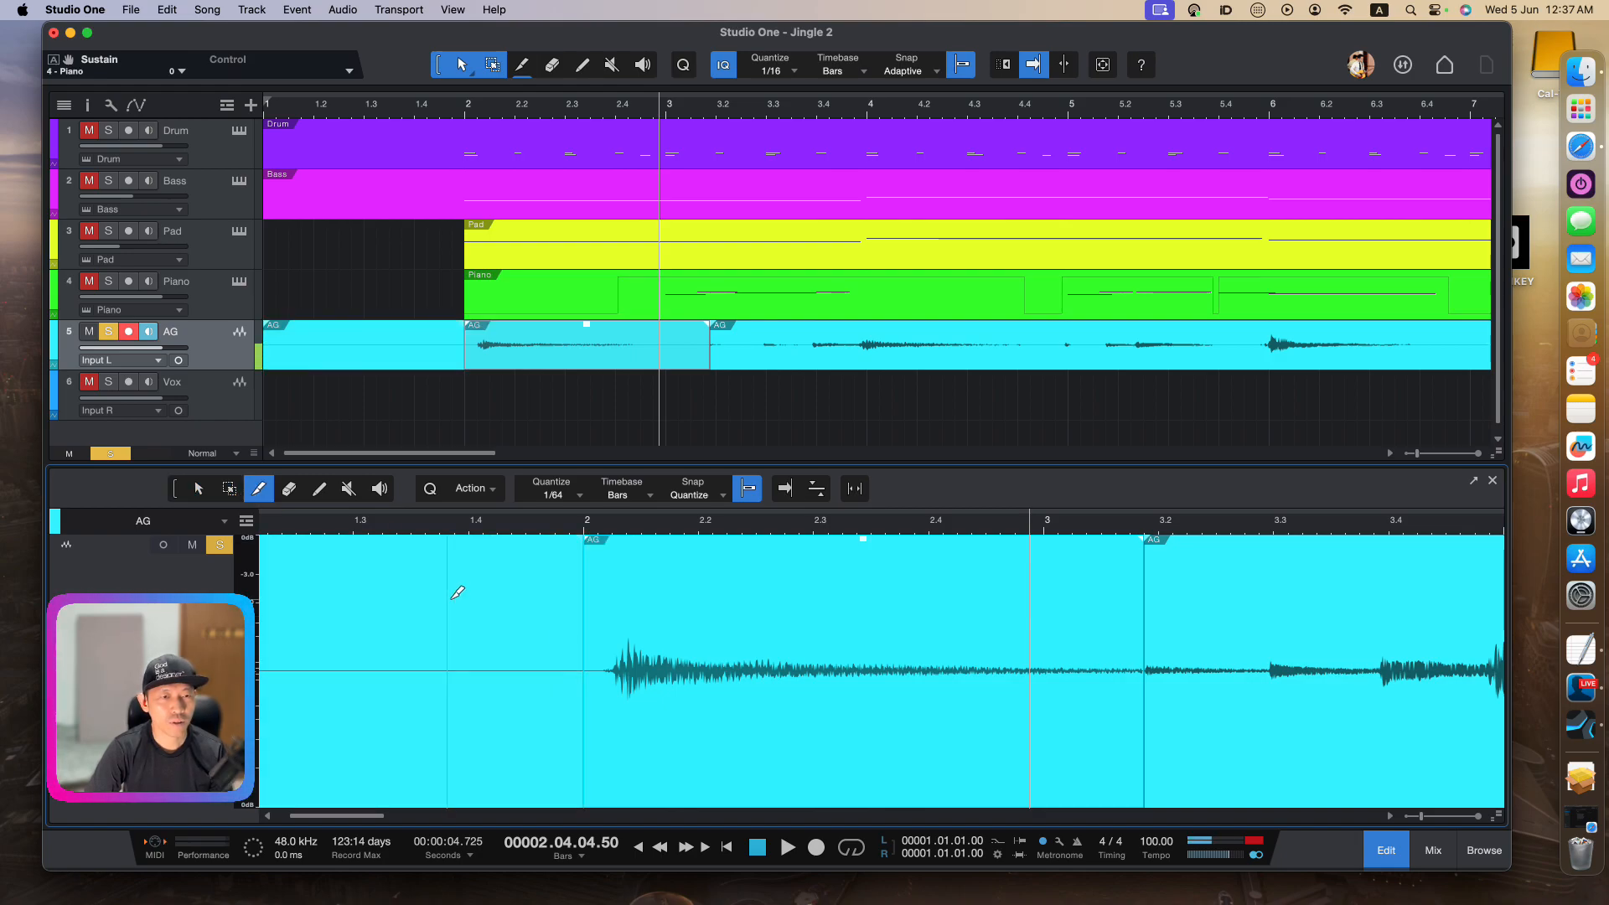
left_click(172, 492)
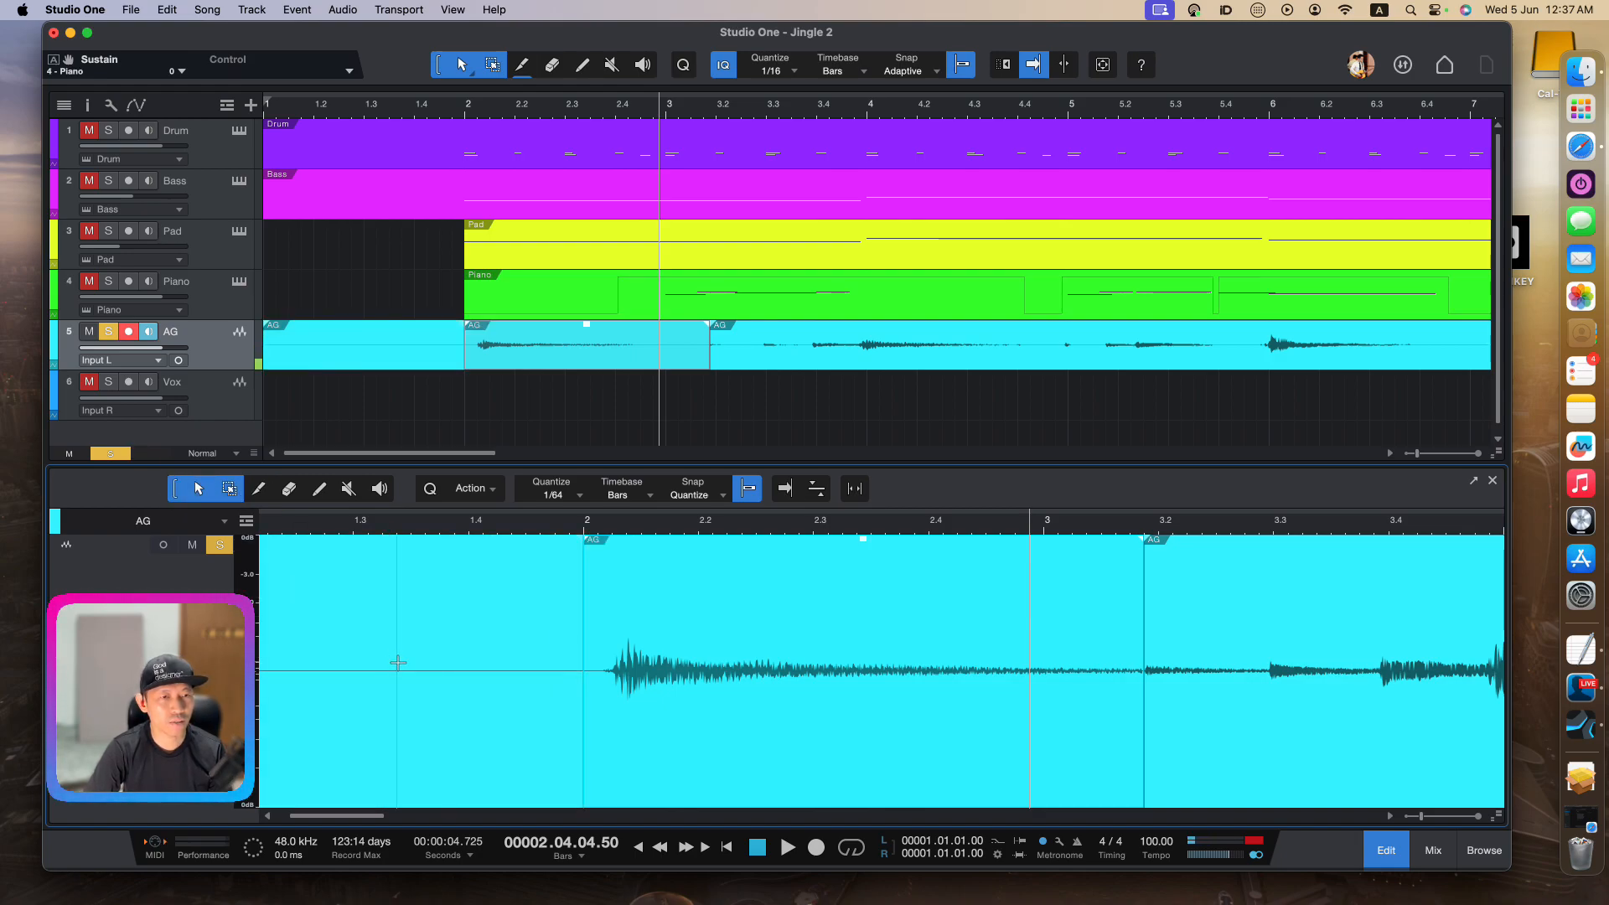
left_click(459, 743)
key("Delete")
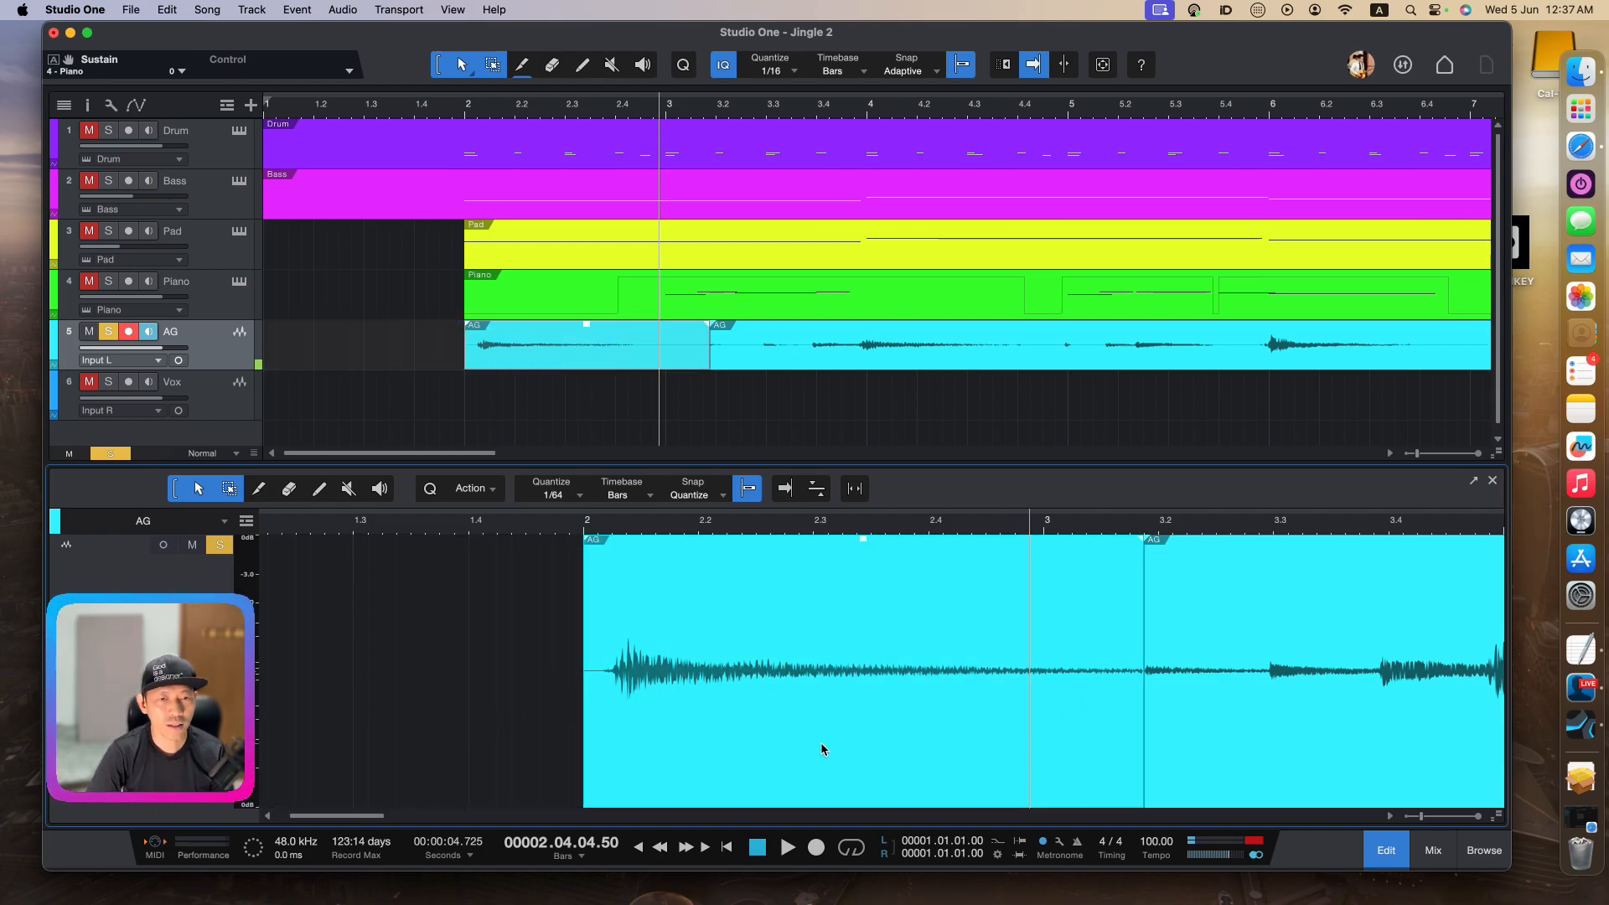
Move the first AG clip slightly earlier so it starts just ahead of bar 2, and add short fades at both ends
left_click_drag(821, 742, 796, 747)
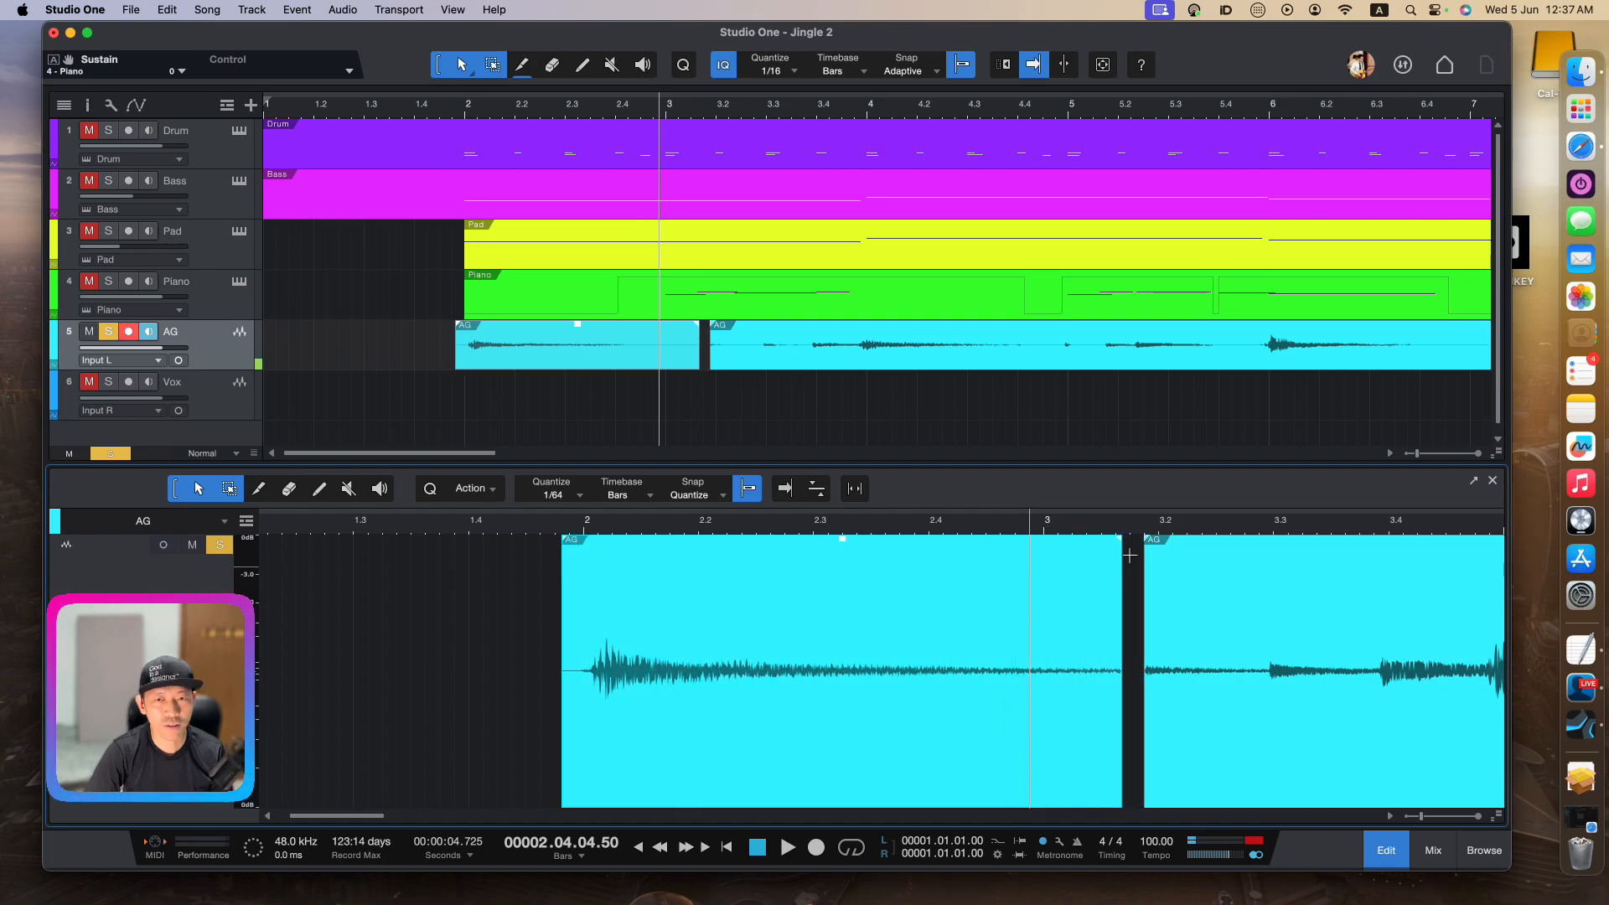
mouse_move(1123, 547)
left_mouse_down()
mouse_move(1106, 540)
mouse_move(1148, 549)
left_mouse_up()
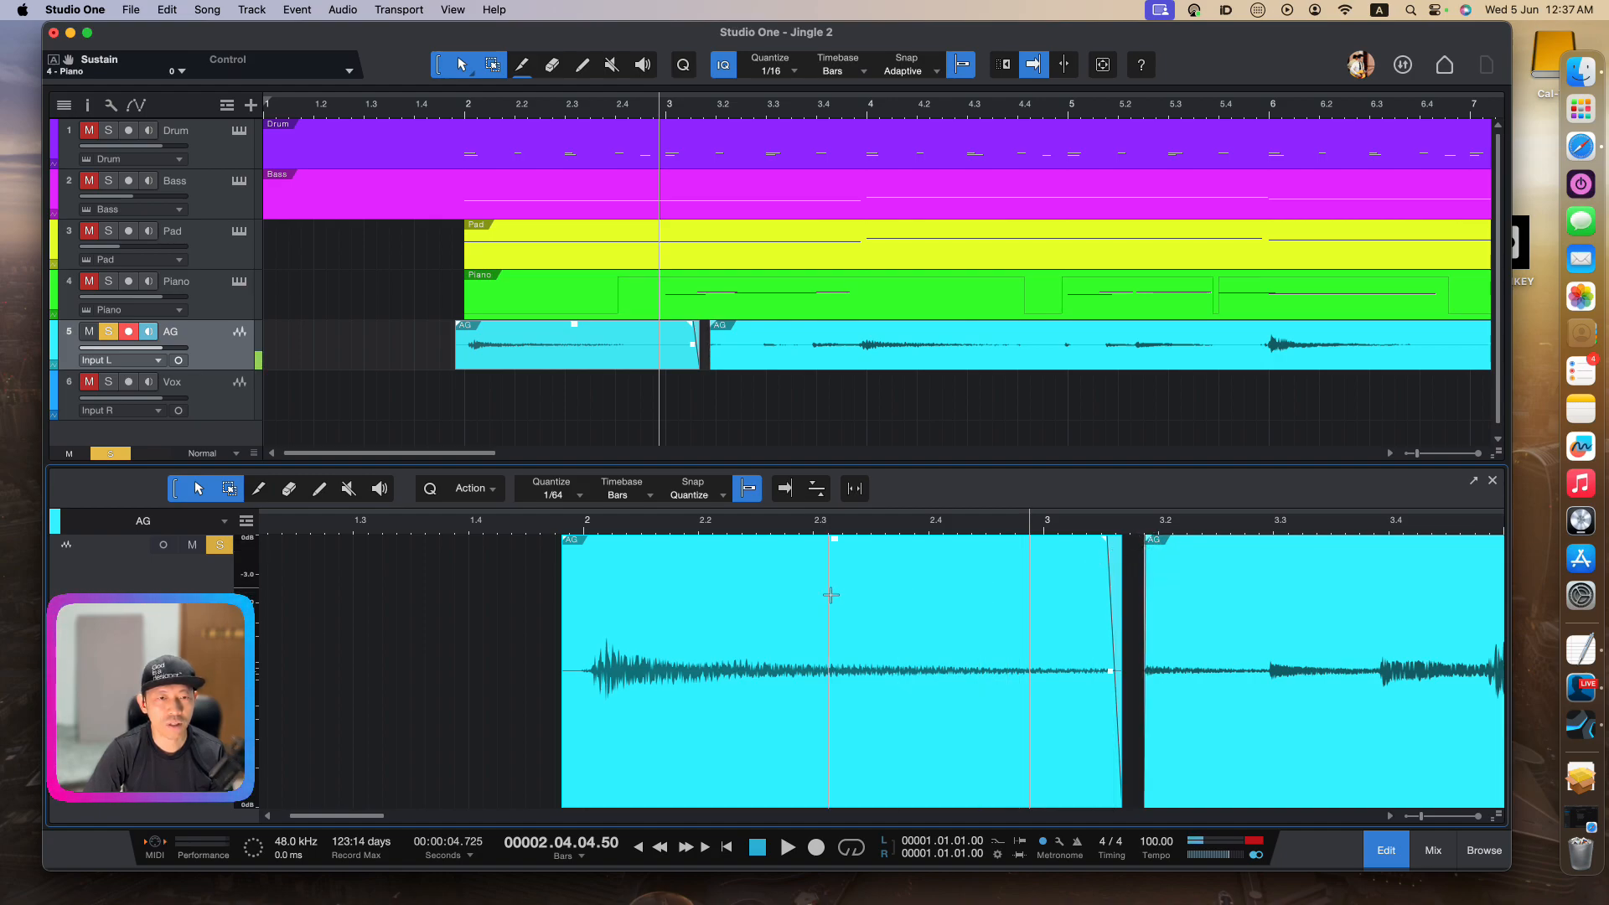
left_click_drag(564, 539, 584, 550)
Play the soloed guitar from just before bar 2 into bar 4 to check the moved clip
left_click(439, 120)
key("space")
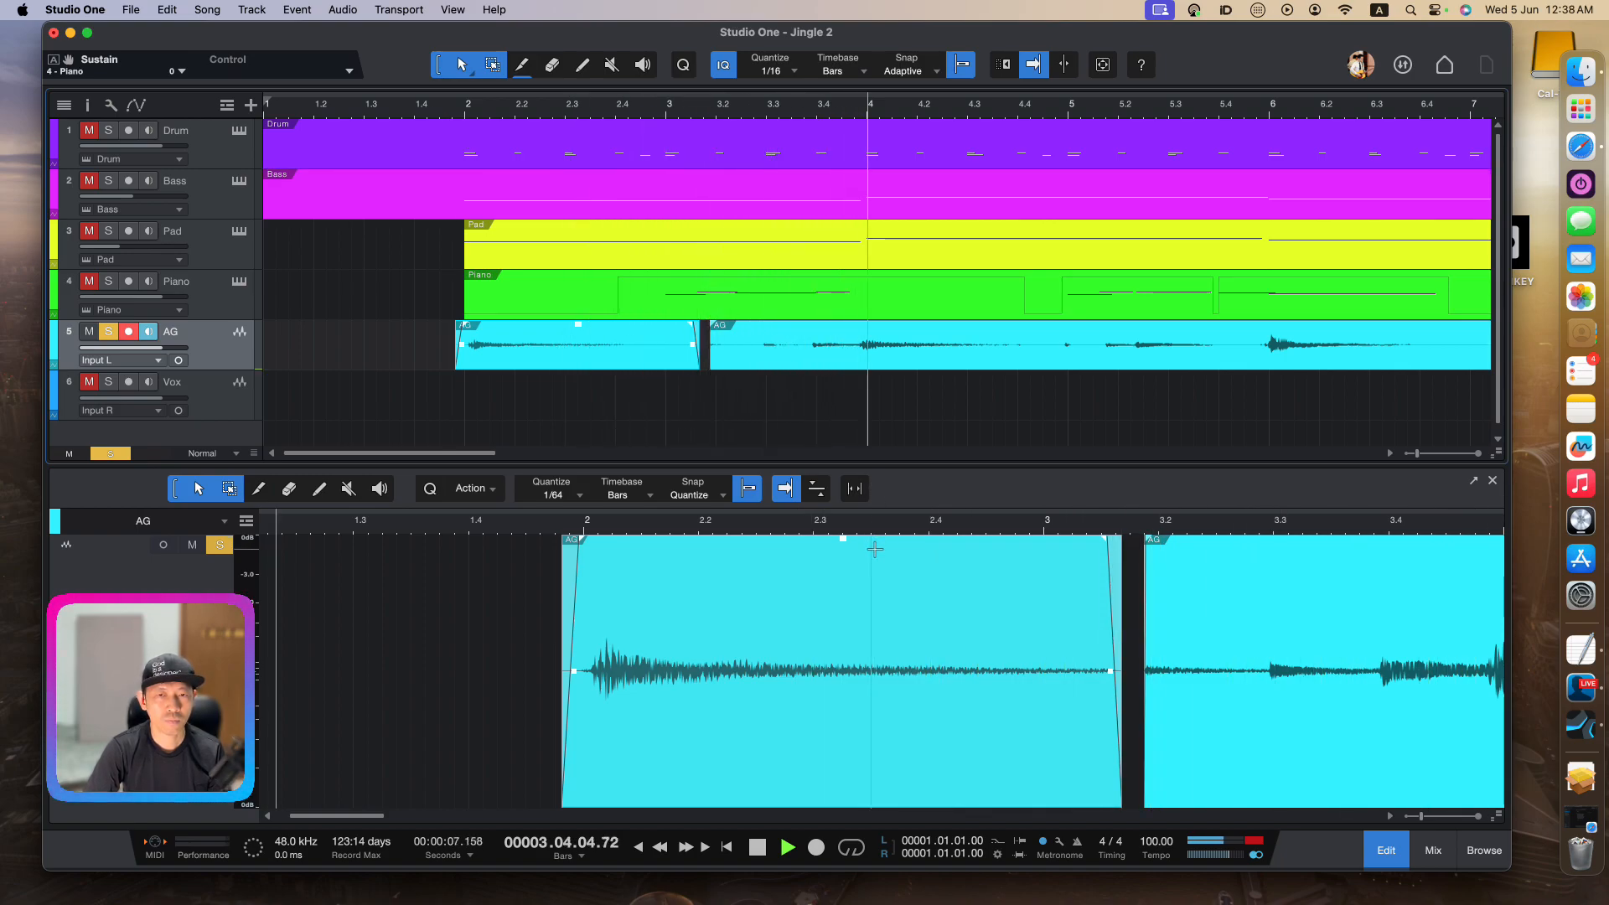
key("space")
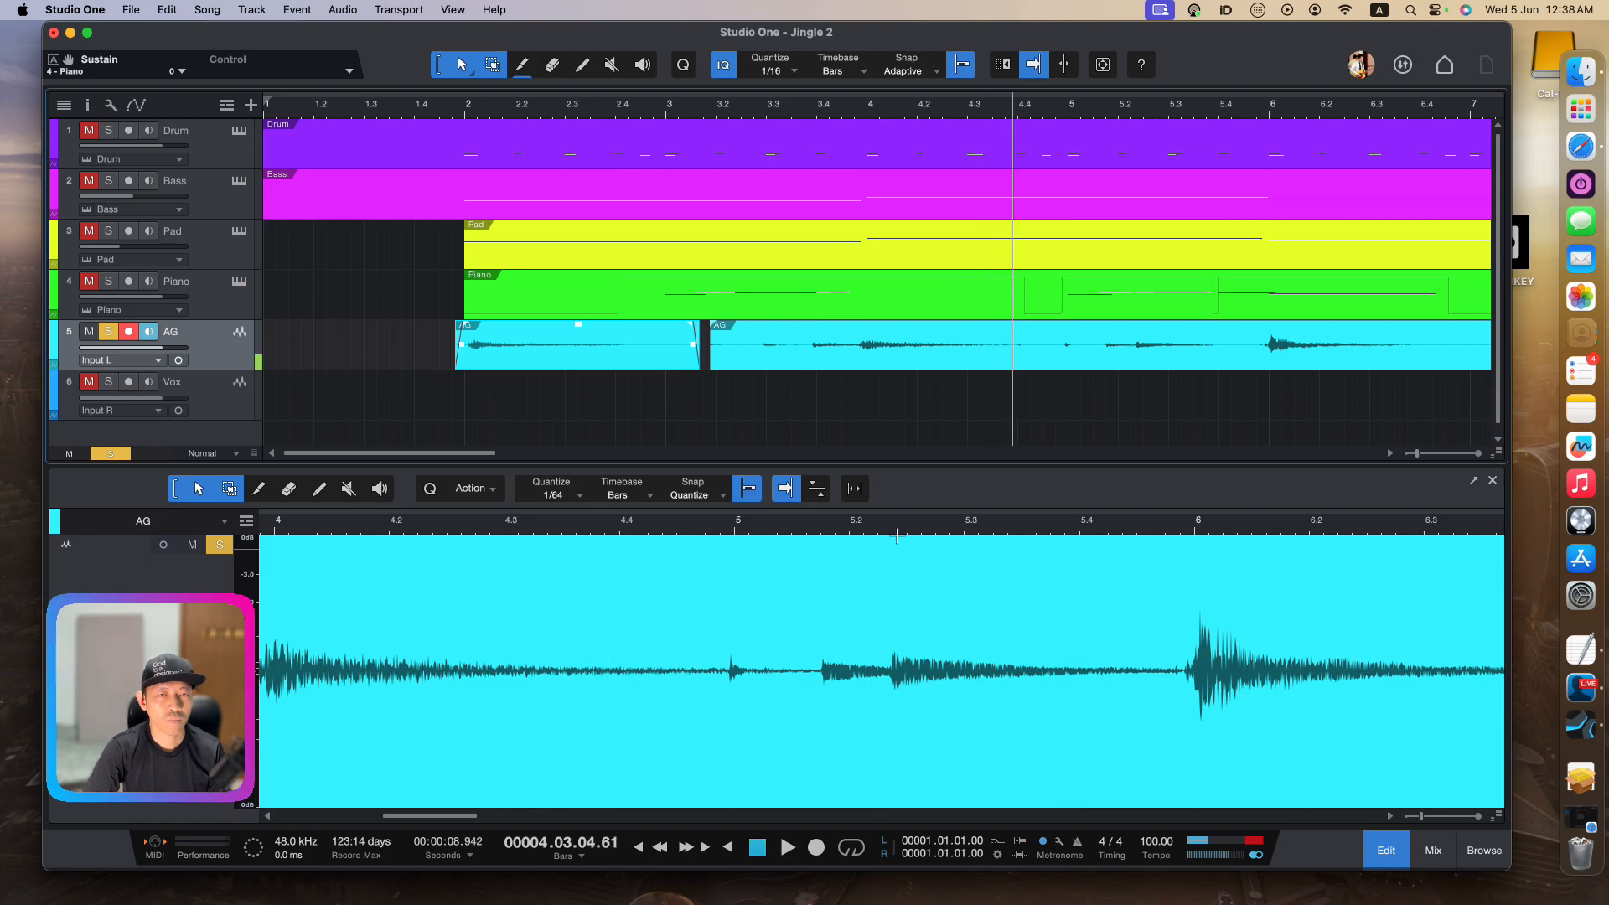
Unsolo the AG track and lower the Piano track's volume to -15.8 while playing the full mix to the end
left_click(108, 332)
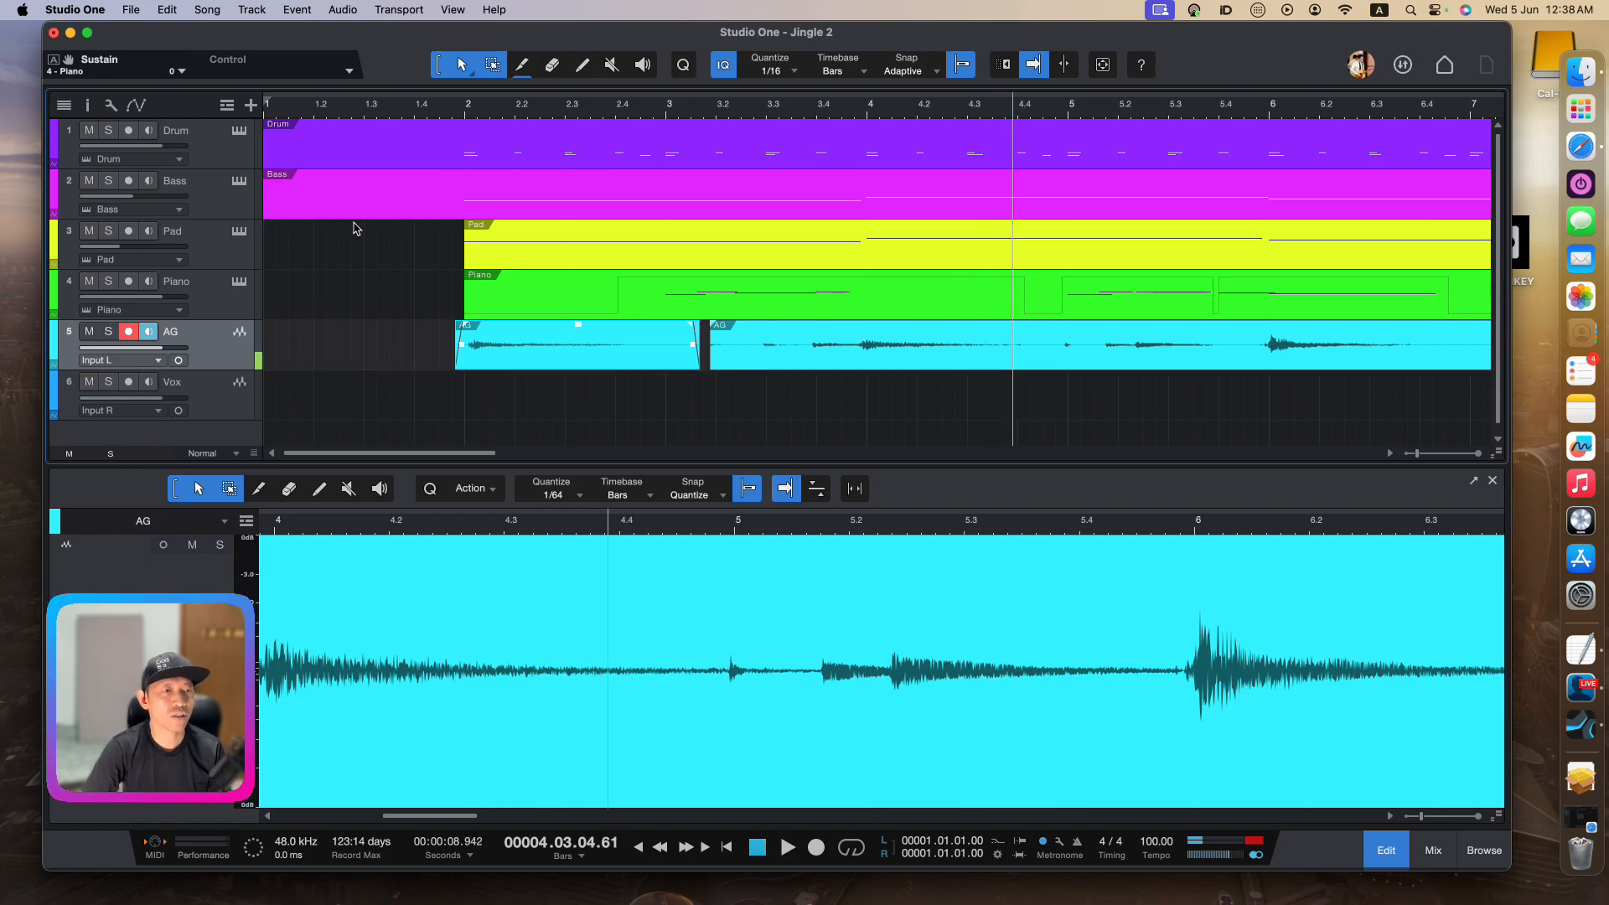
left_click(414, 108)
key("space")
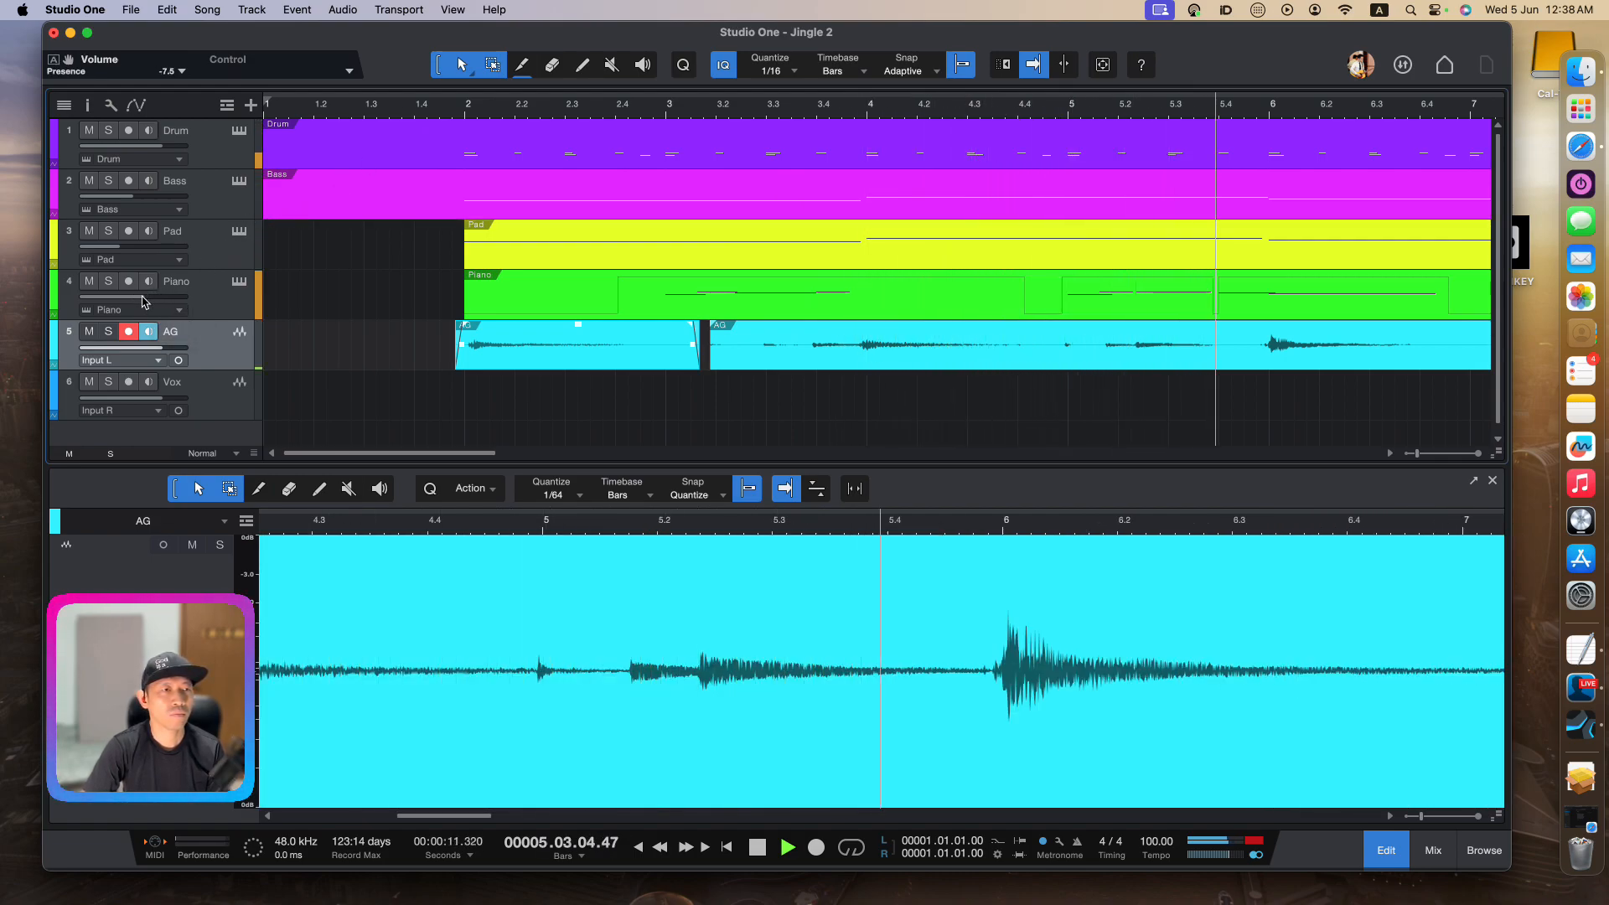
left_click_drag(146, 298, 135, 300)
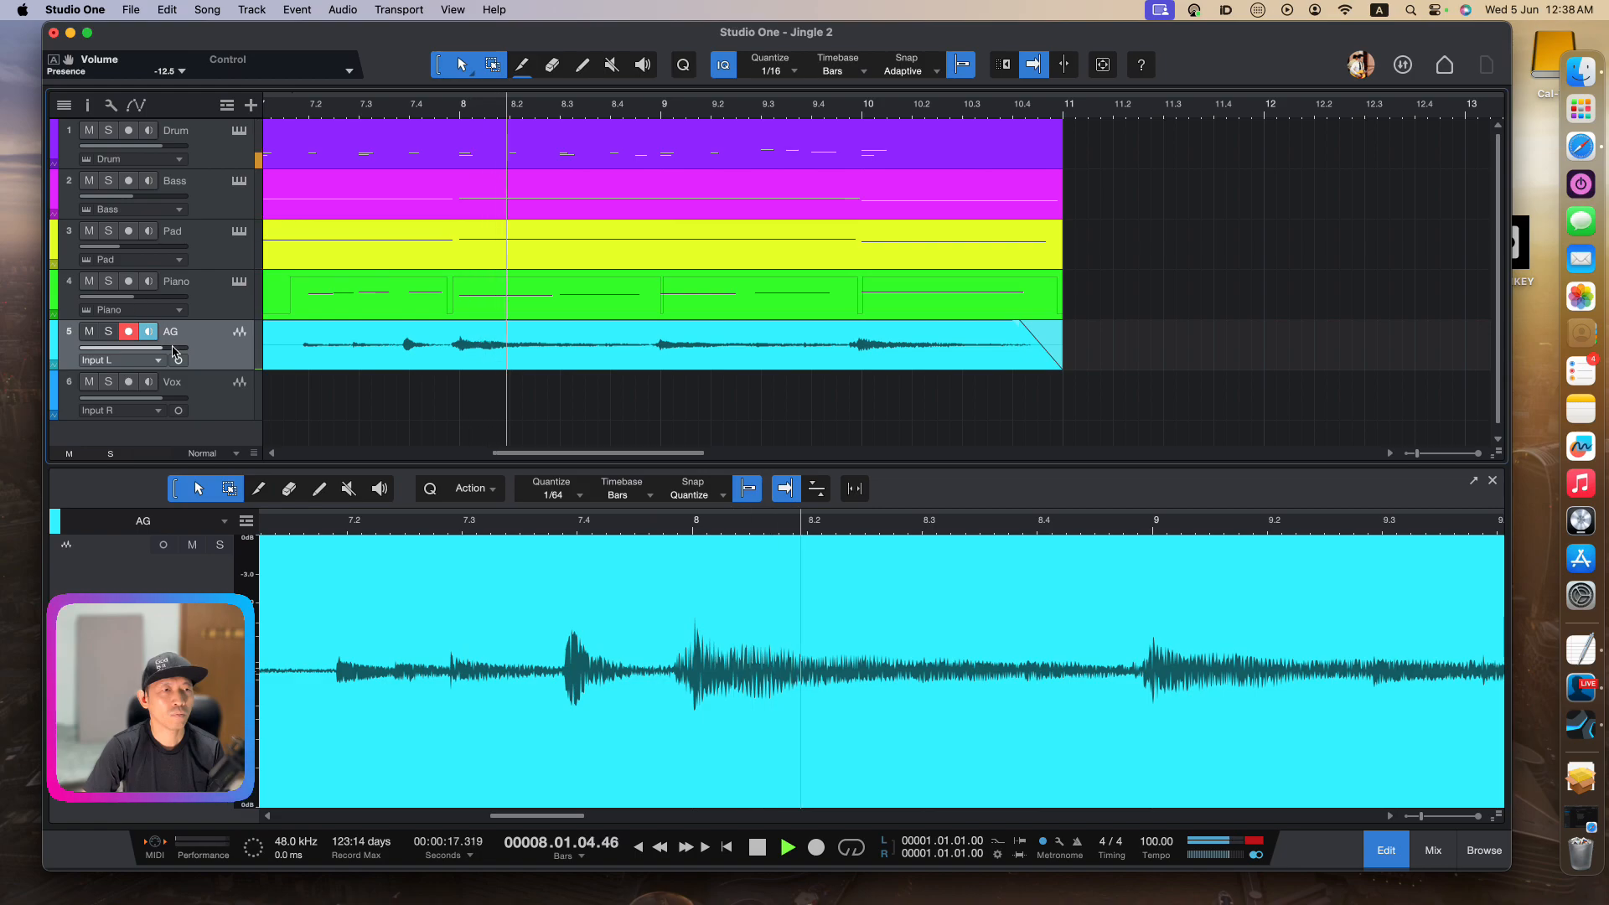
left_click_drag(134, 304, 129, 301)
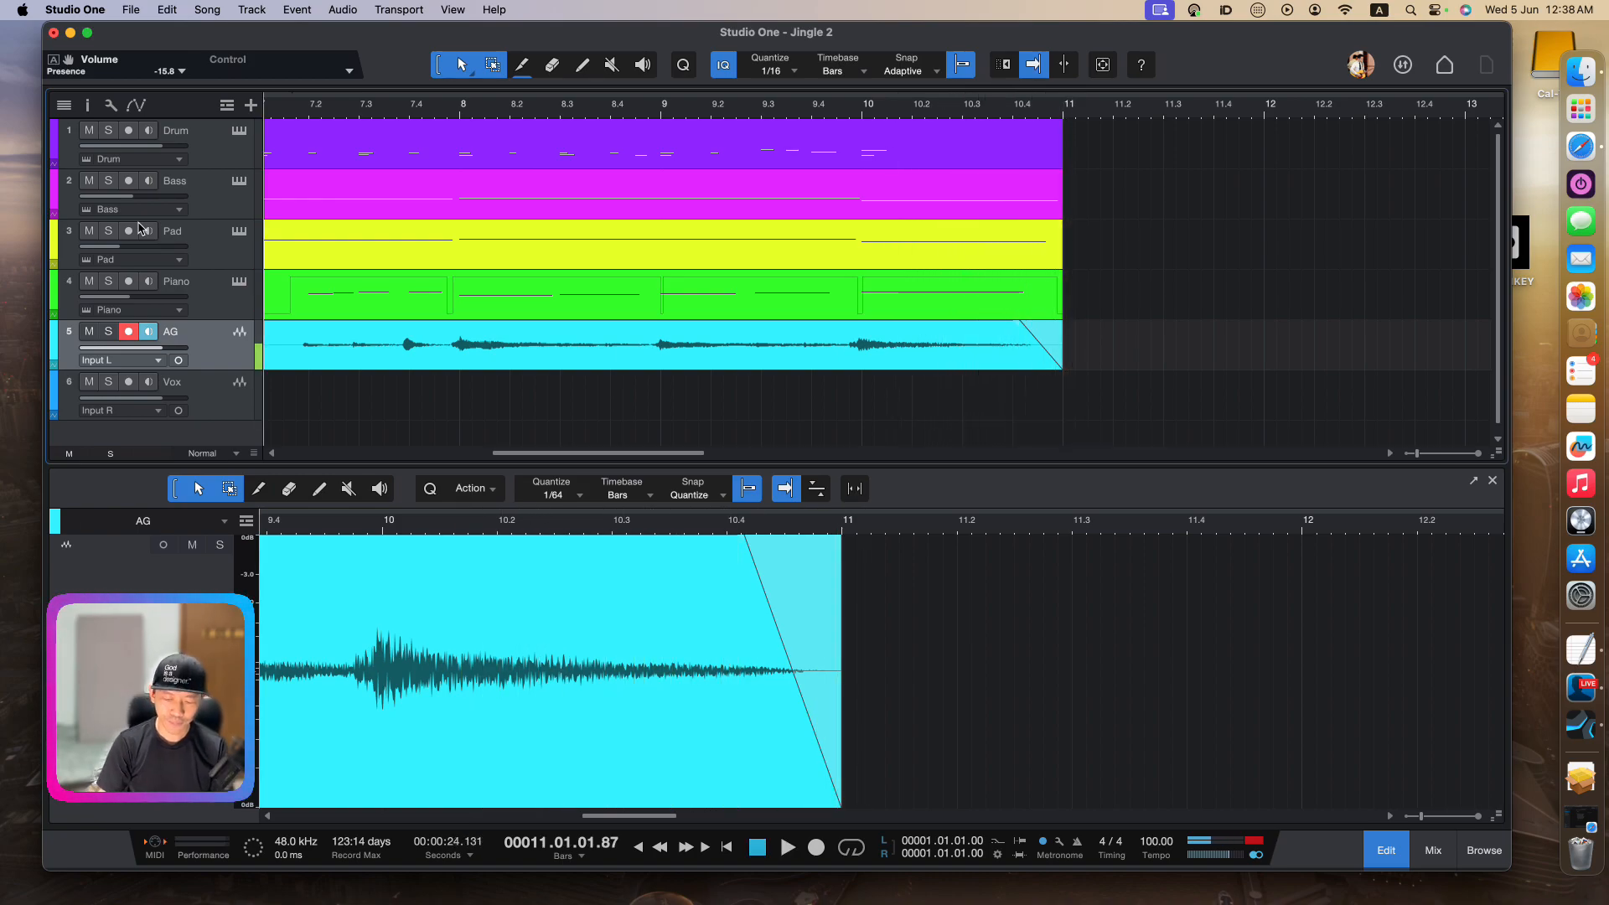
key("comma")
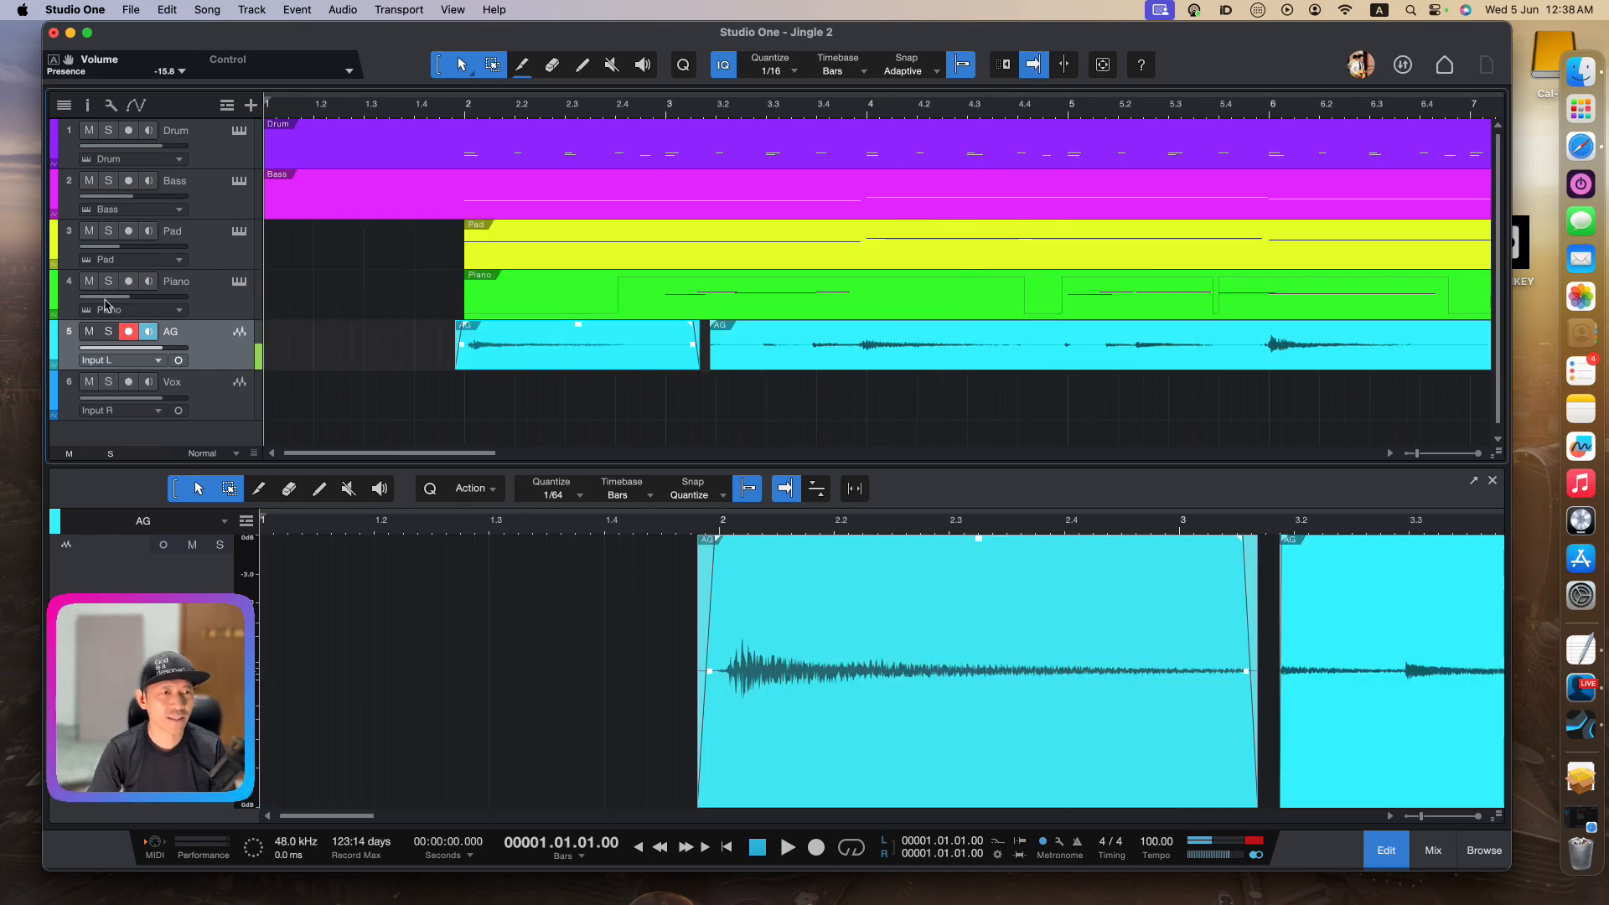
Disarm the AG track, arm the Vox track, and bring up the lyrics in TextEdit clear of the track controls
left_click(197, 406)
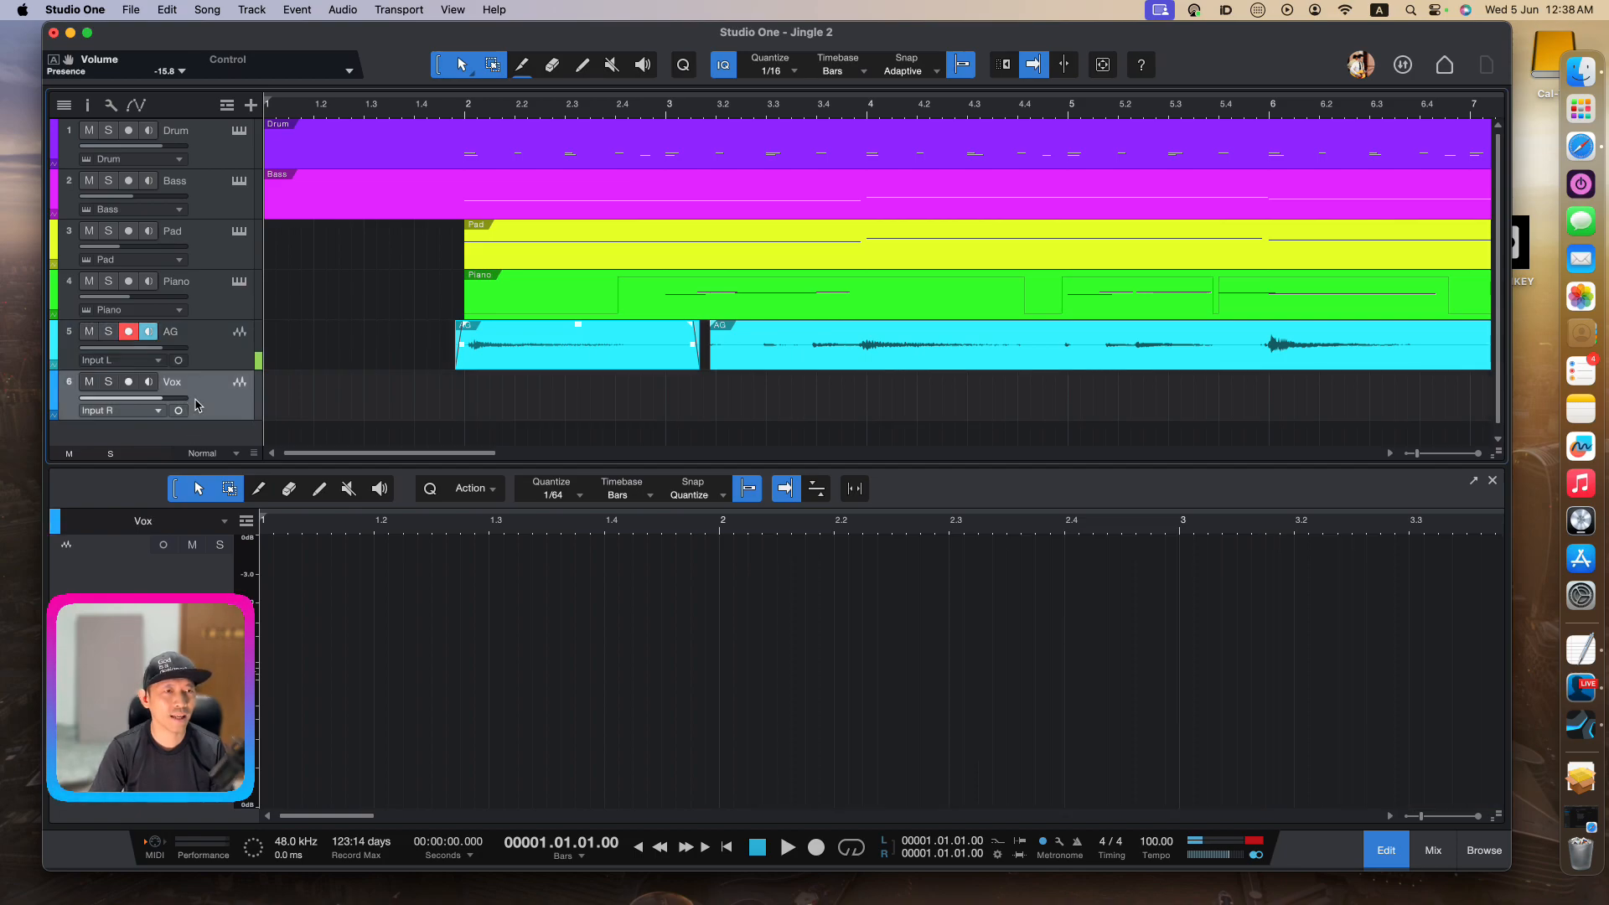
left_click(130, 333)
left_click(130, 383)
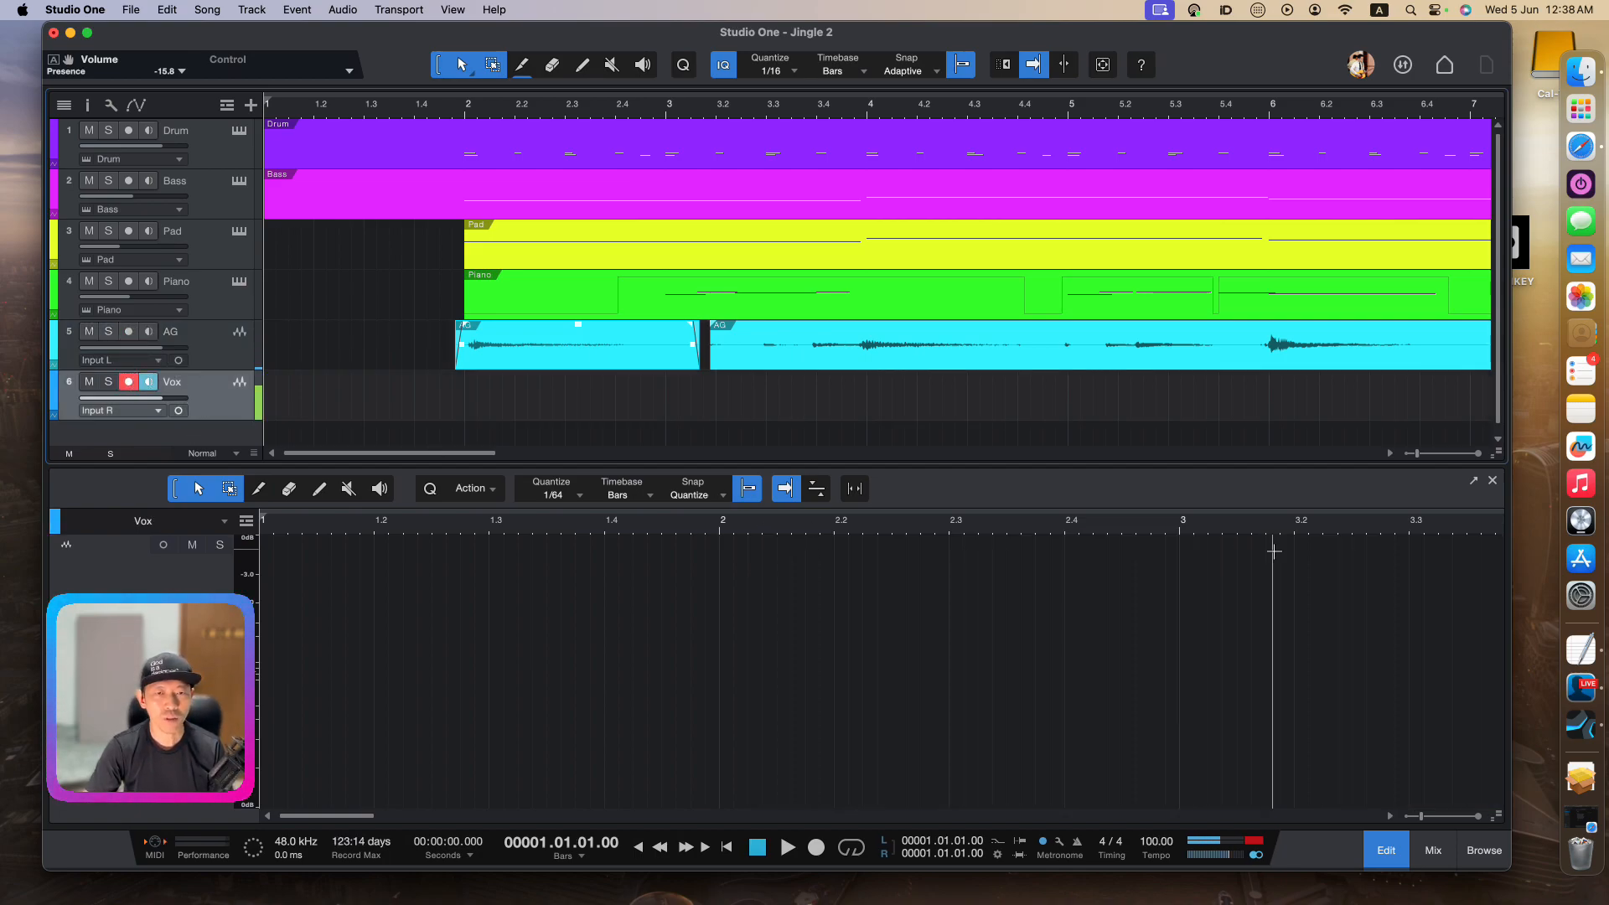
left_click(1571, 646)
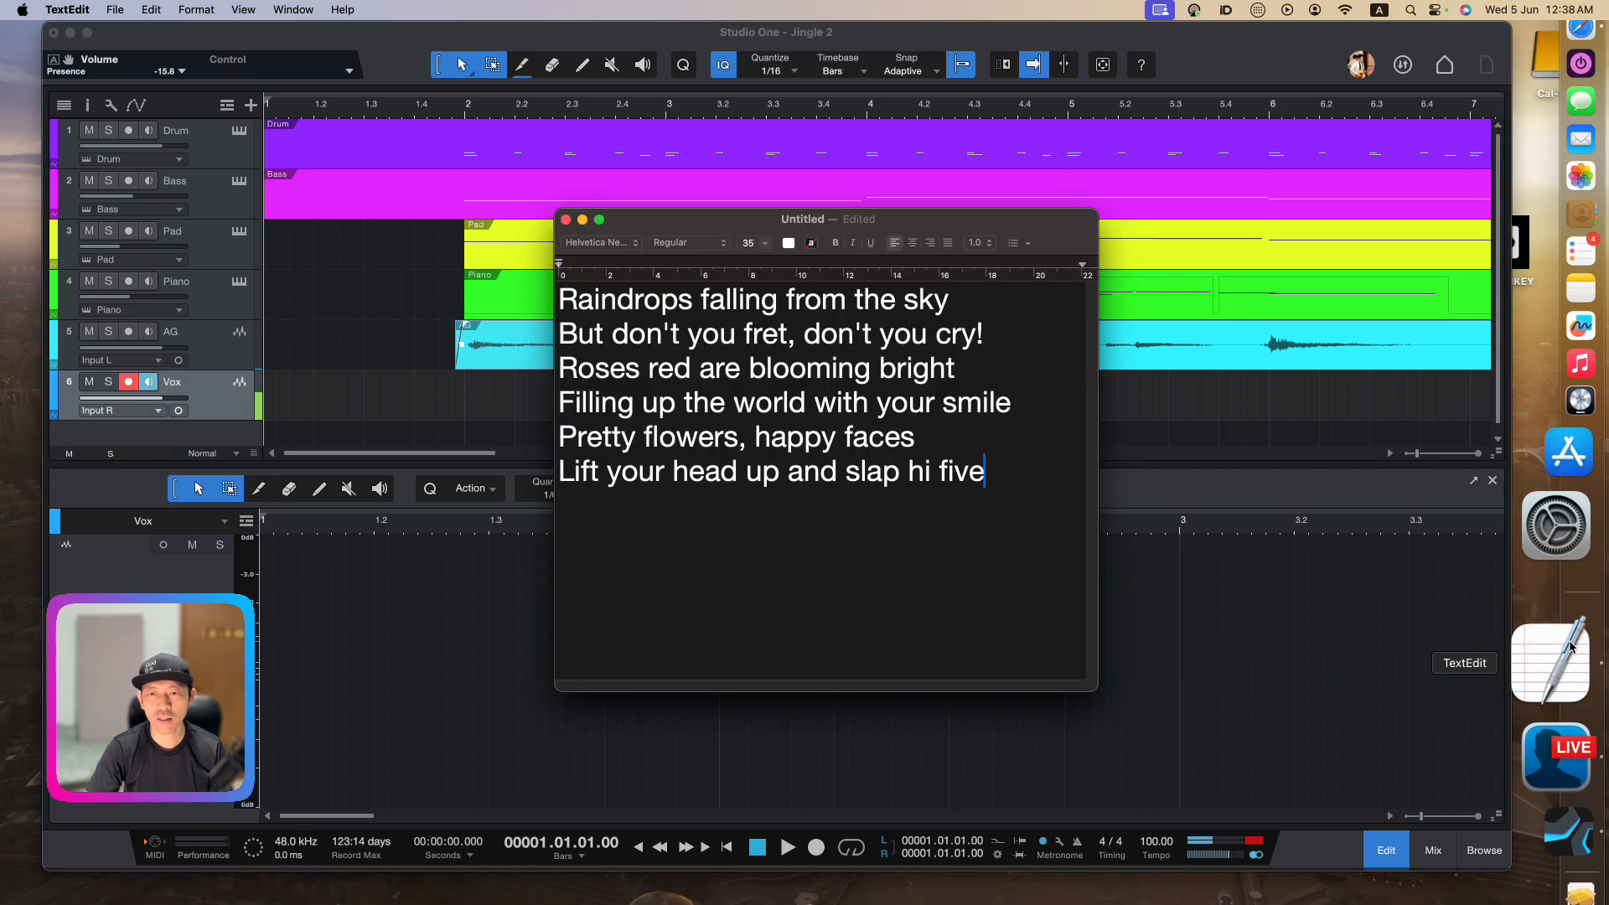
left_click_drag(1068, 244, 1206, 312)
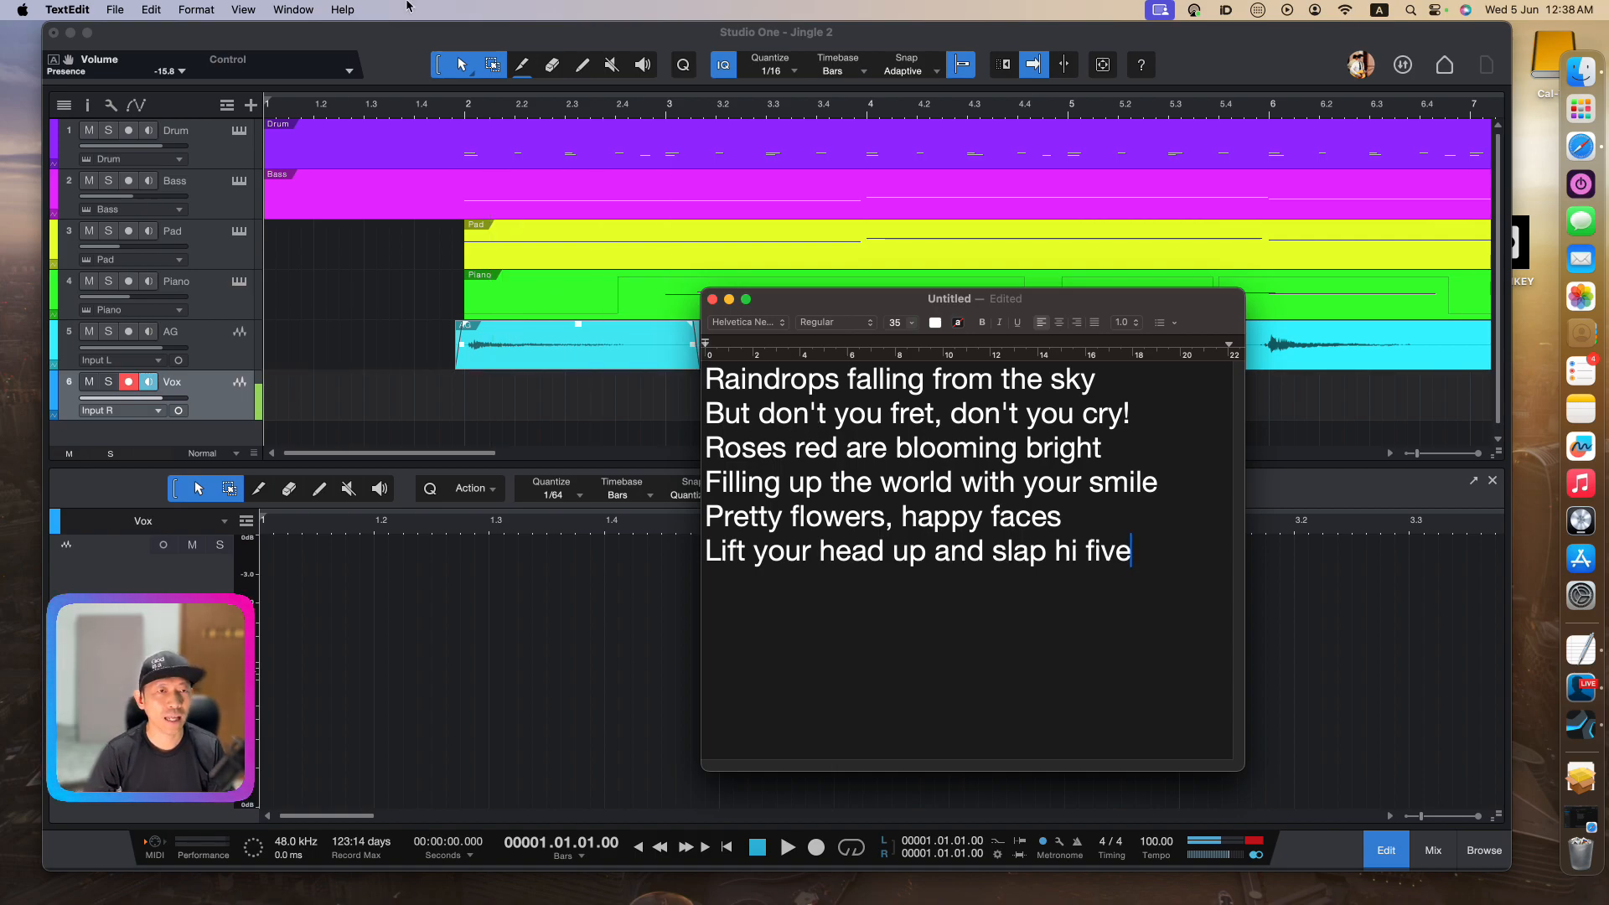
Record a vocal take on the Vox track from the song start to past bar 11 with the lyrics in view, and delete it
left_click(288, 110)
key("comma")
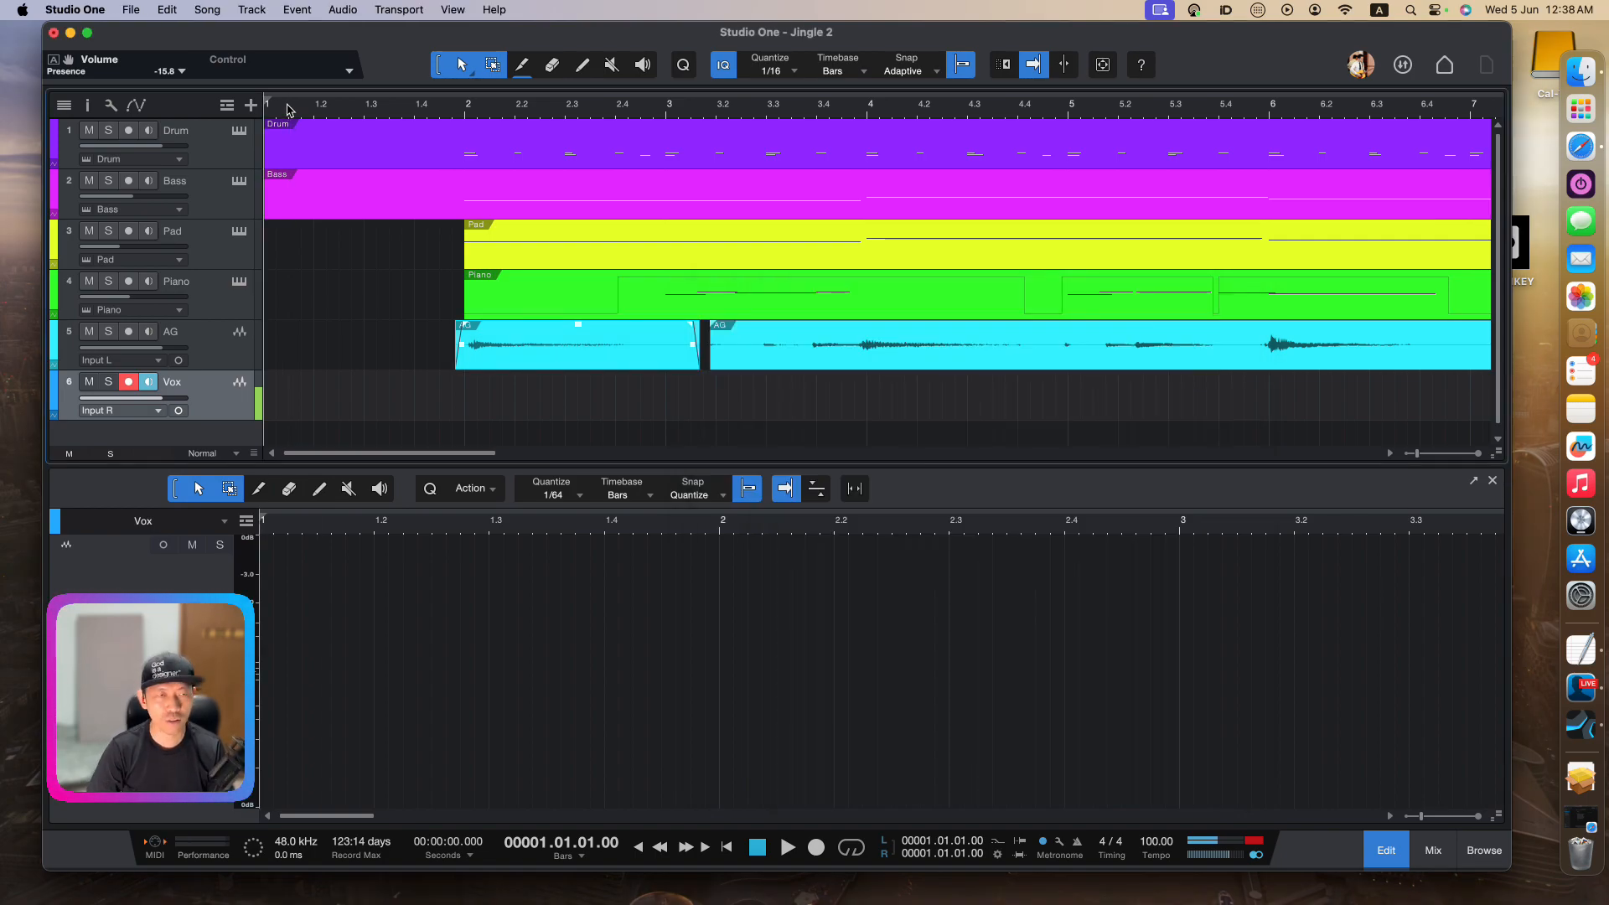
key("super+Tab")
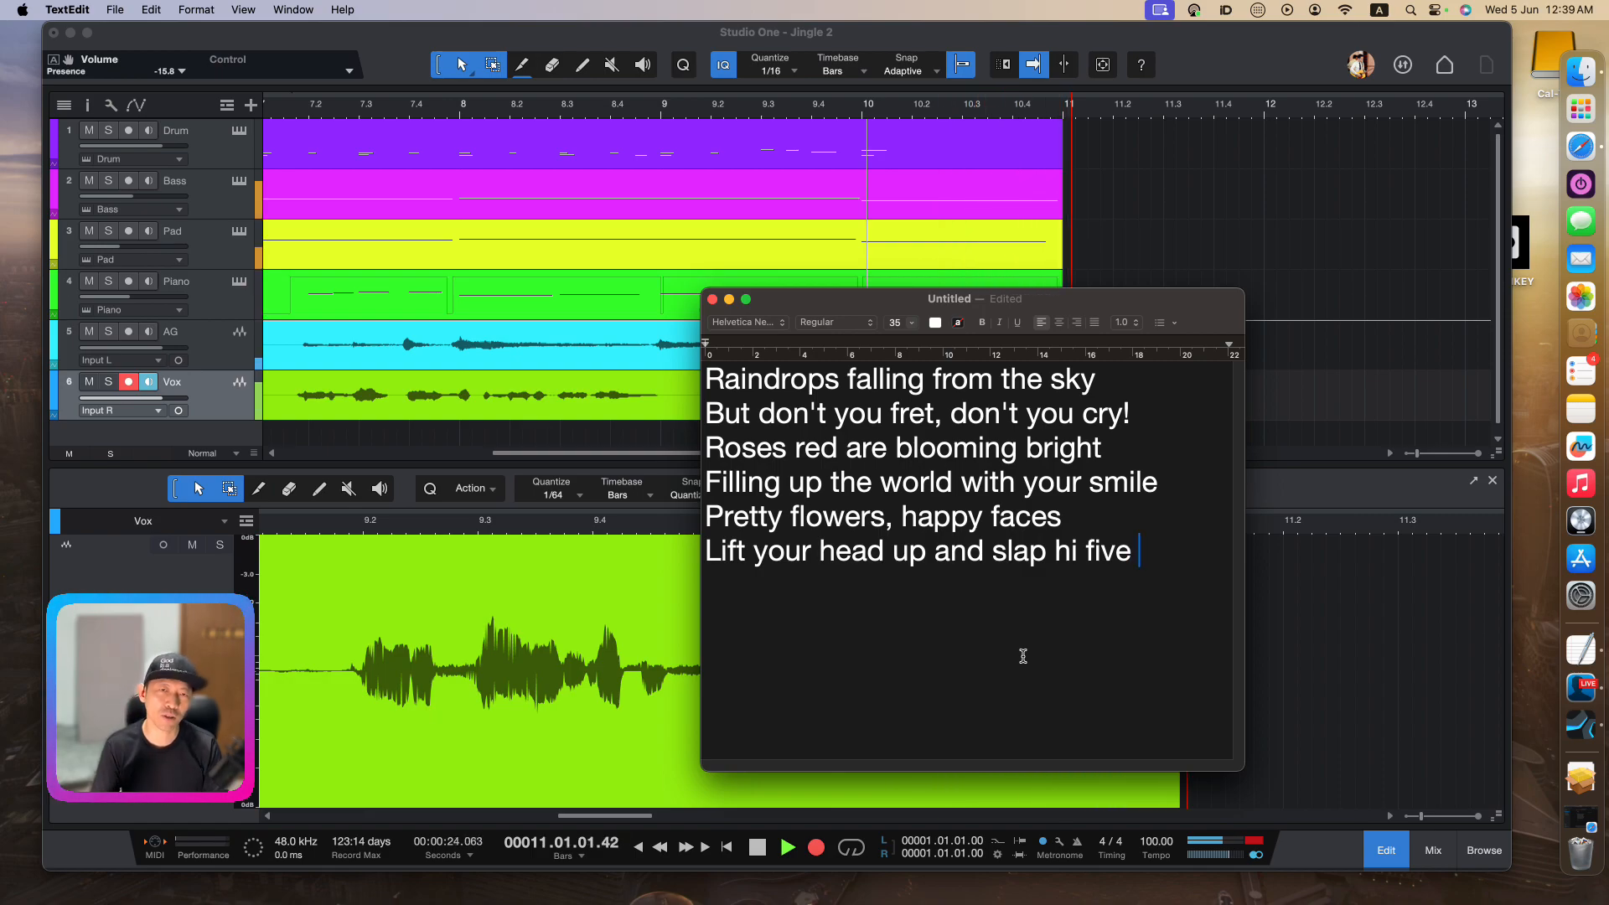
key("super+Tab")
key("space")
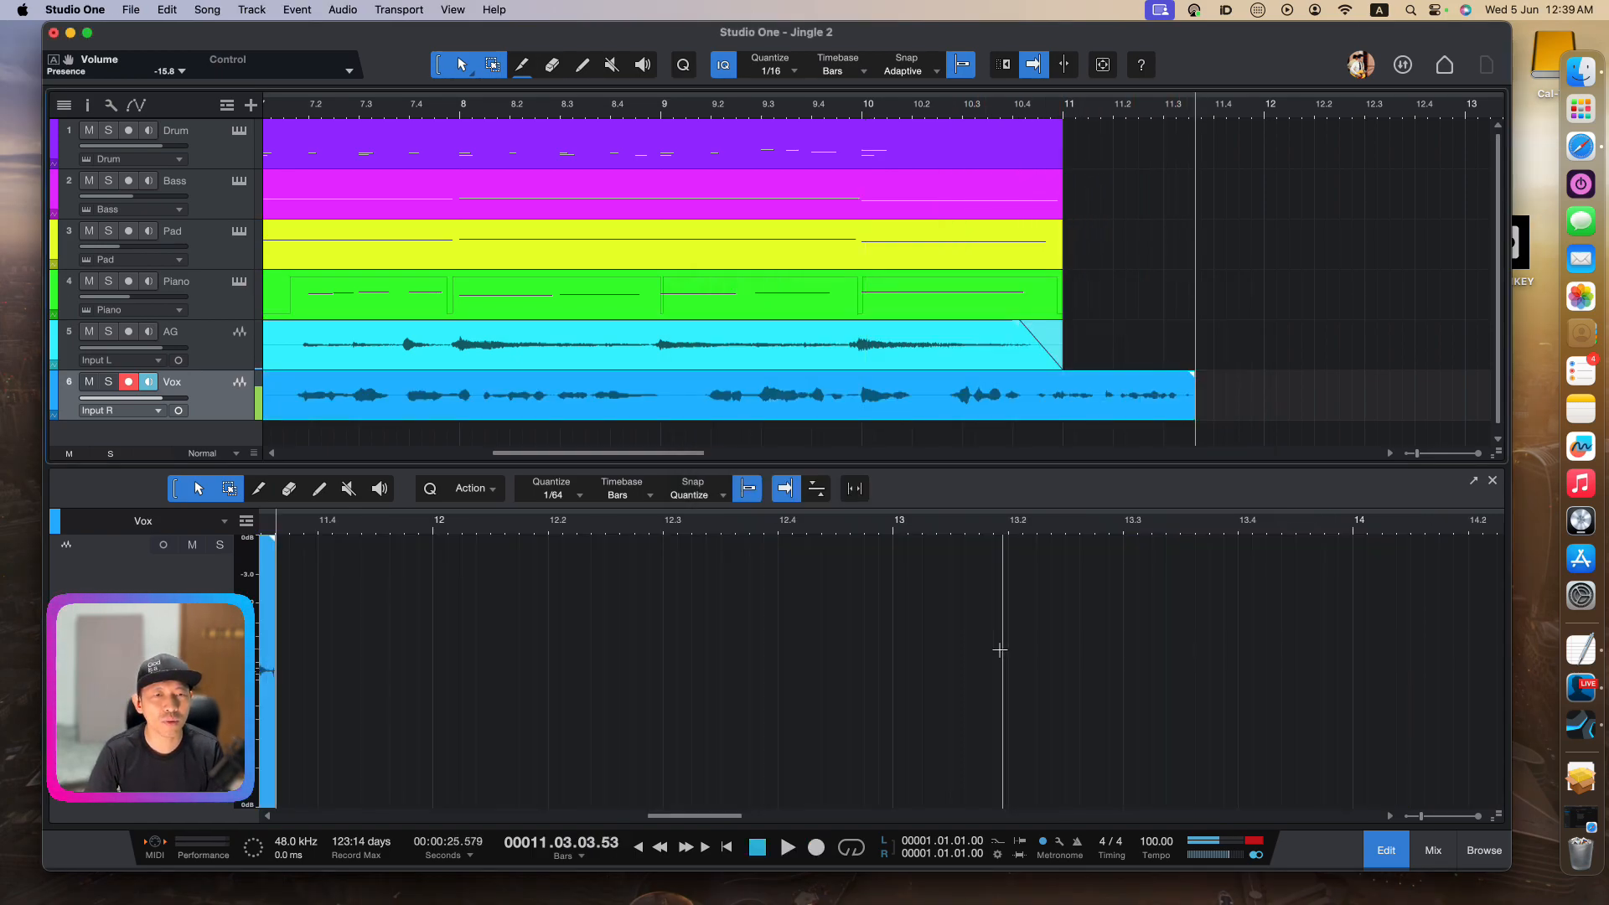
key("Delete")
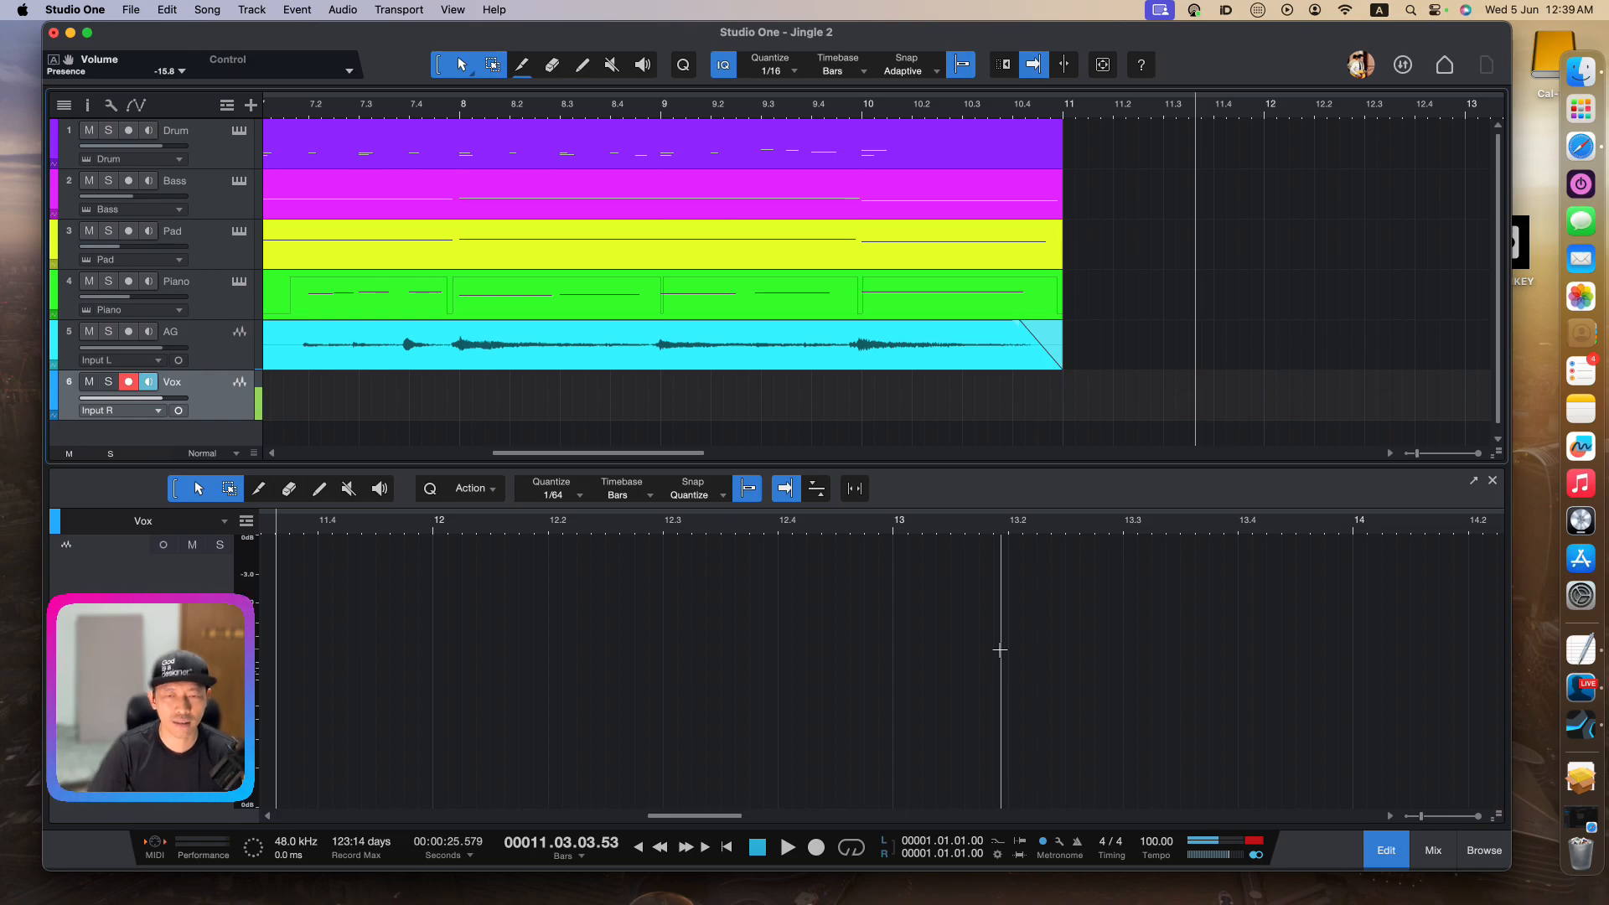
Record a new vocal take from the song start to just past beat 11.2 while reading the lyrics in TextEdit
key("comma")
key("super+Tab")
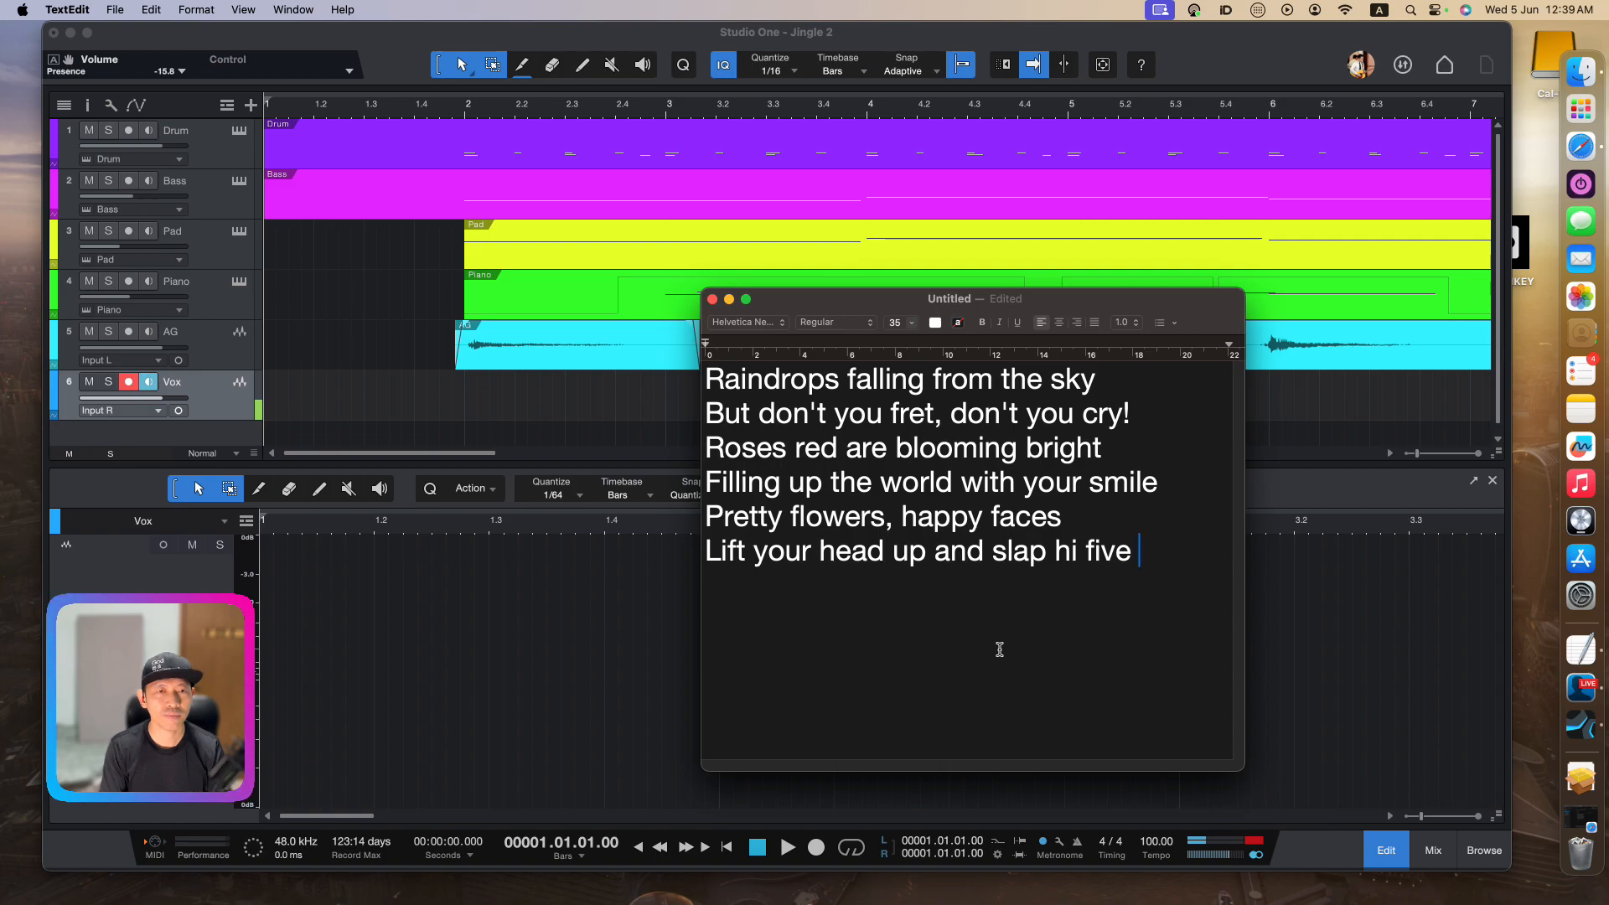
key("super+Tab")
key("super+Tab")
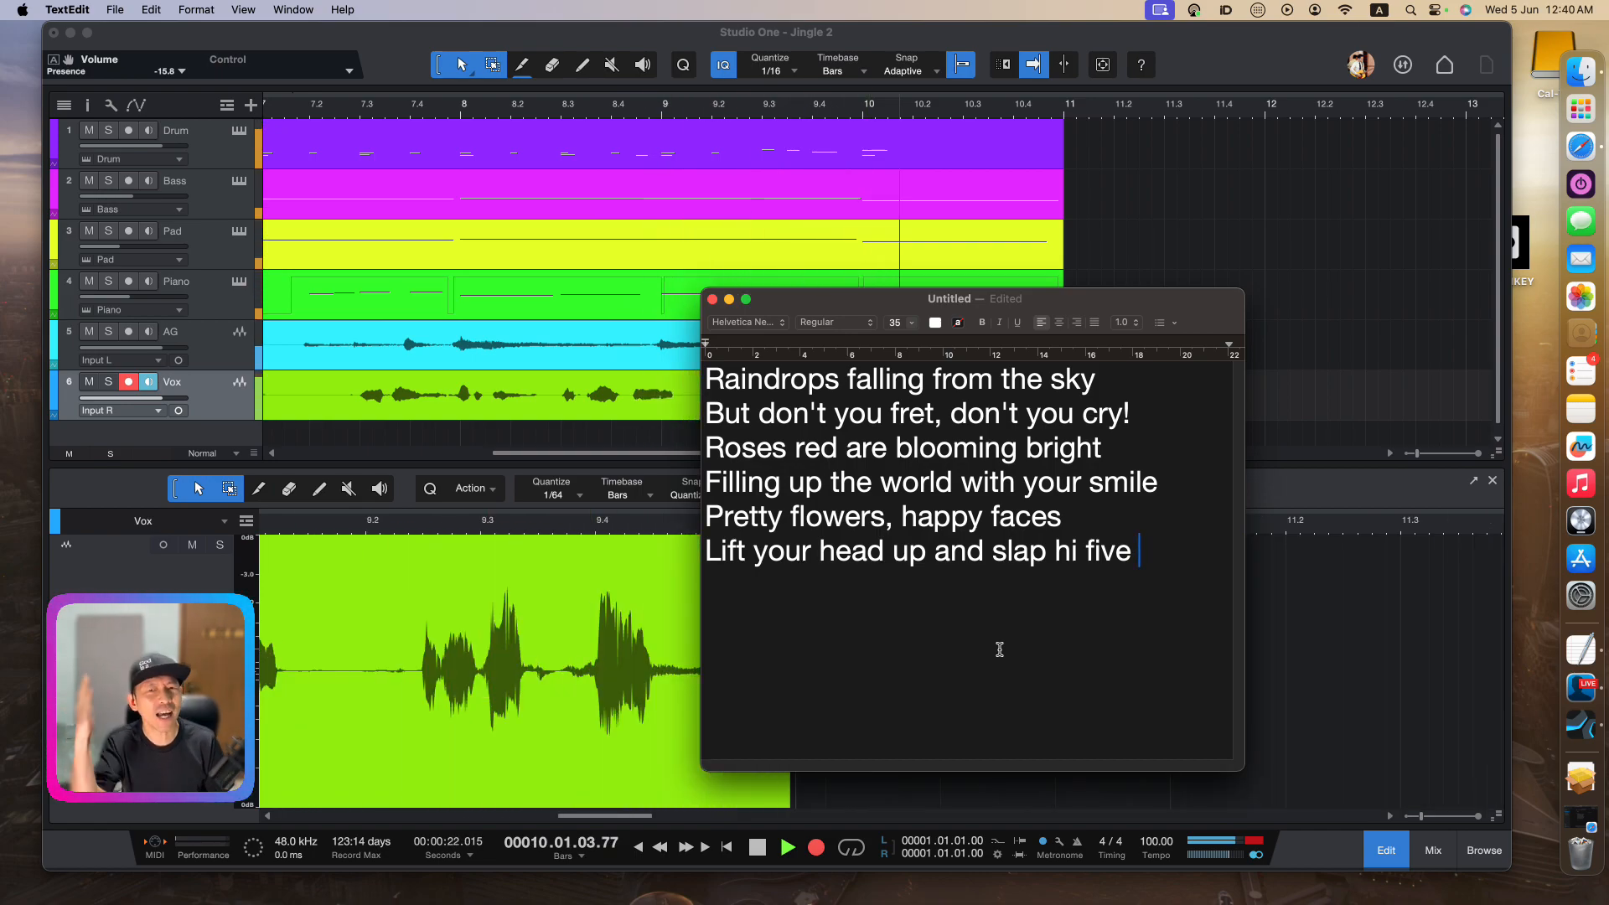
key("super+Tab")
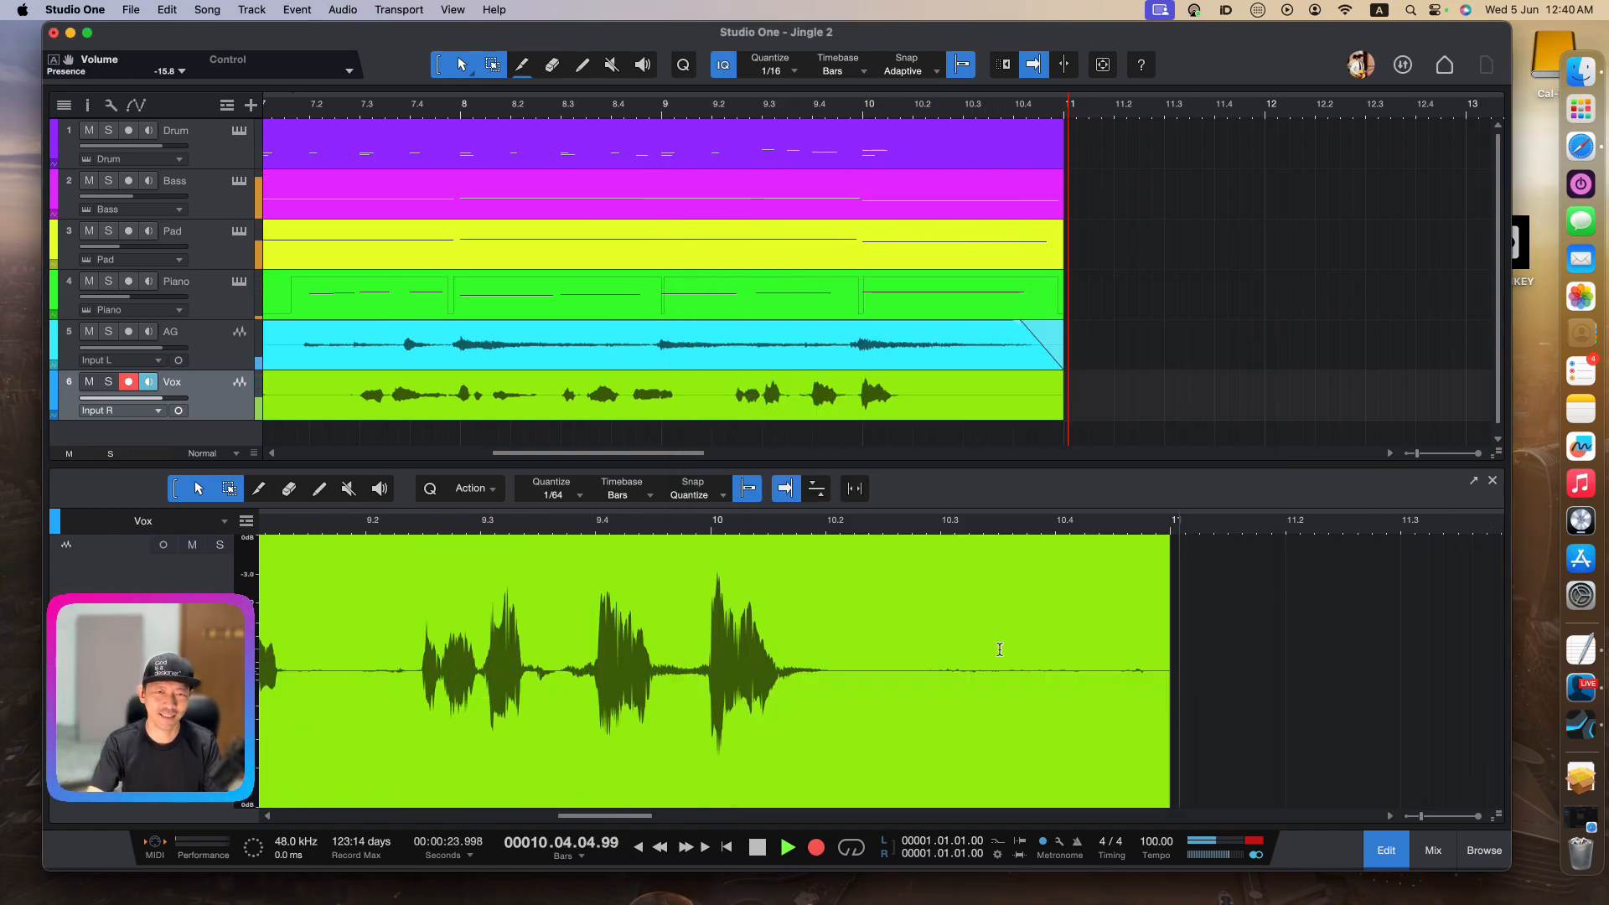
key("space")
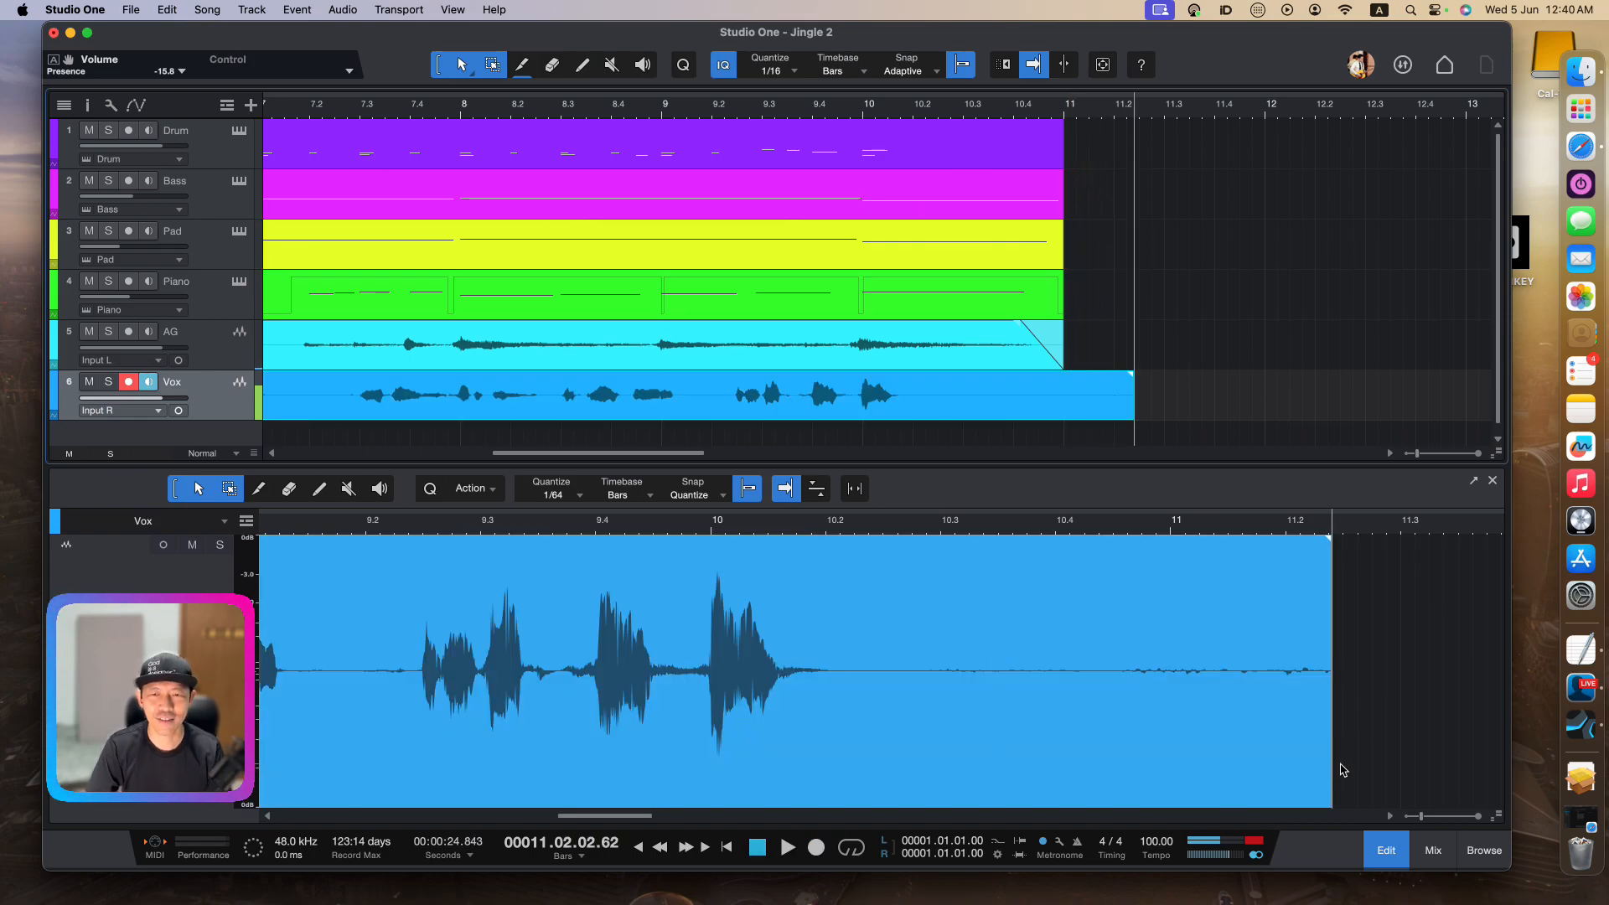
Trim the end of the vocal take to just before beat 10.3, add a short fade-out, and return to the song start
left_click_drag(1330, 771, 933, 759)
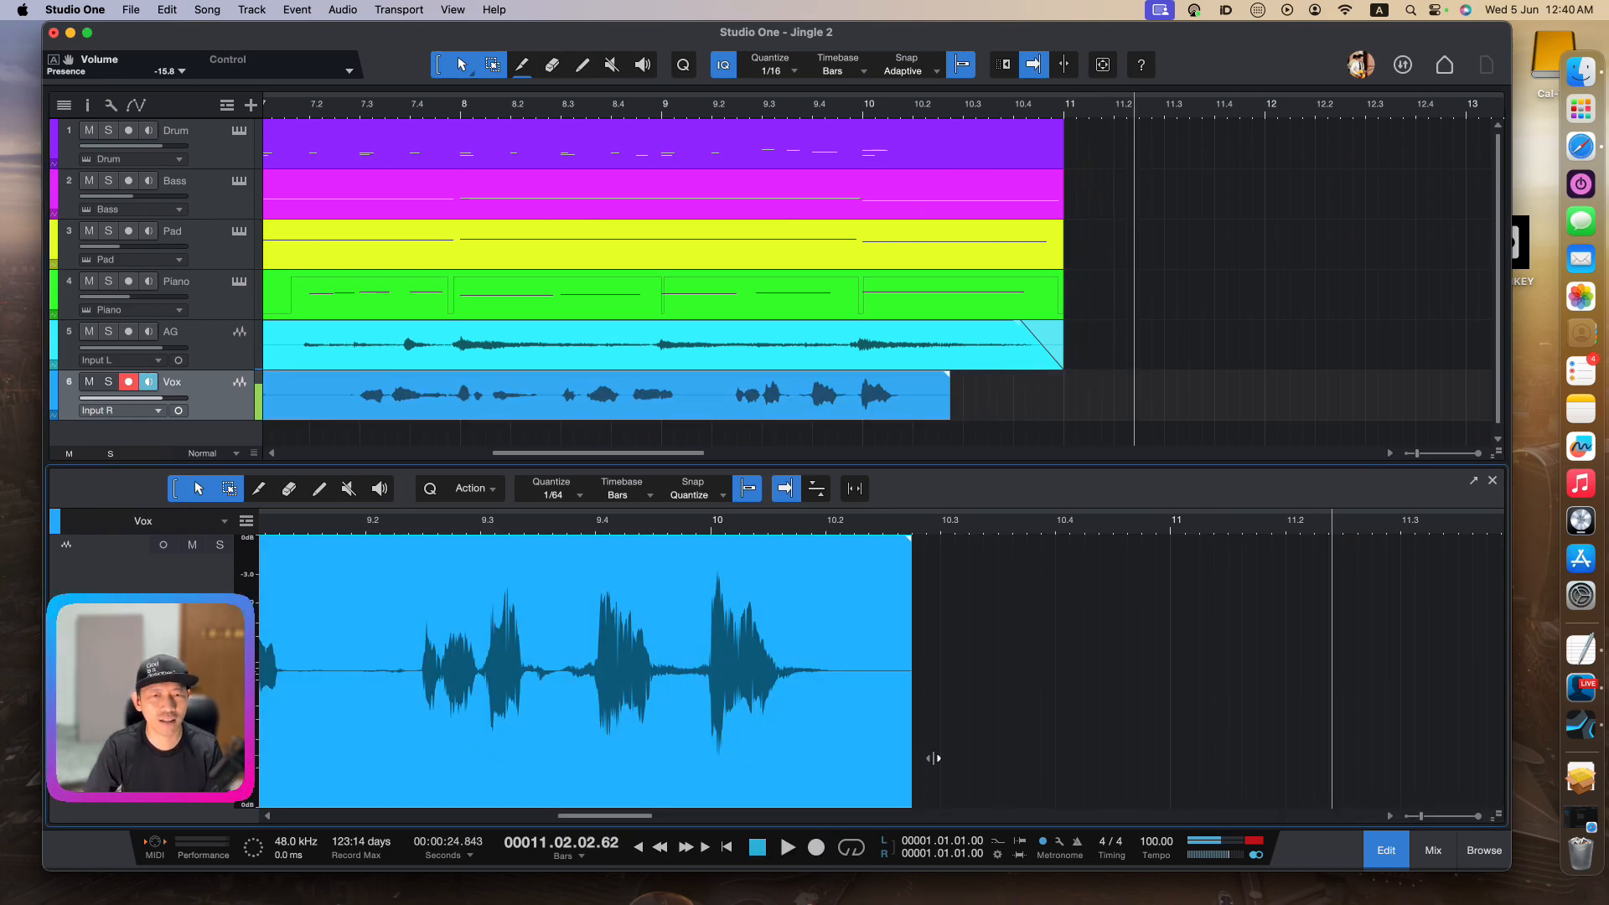
left_click_drag(907, 549, 897, 541)
key("comma")
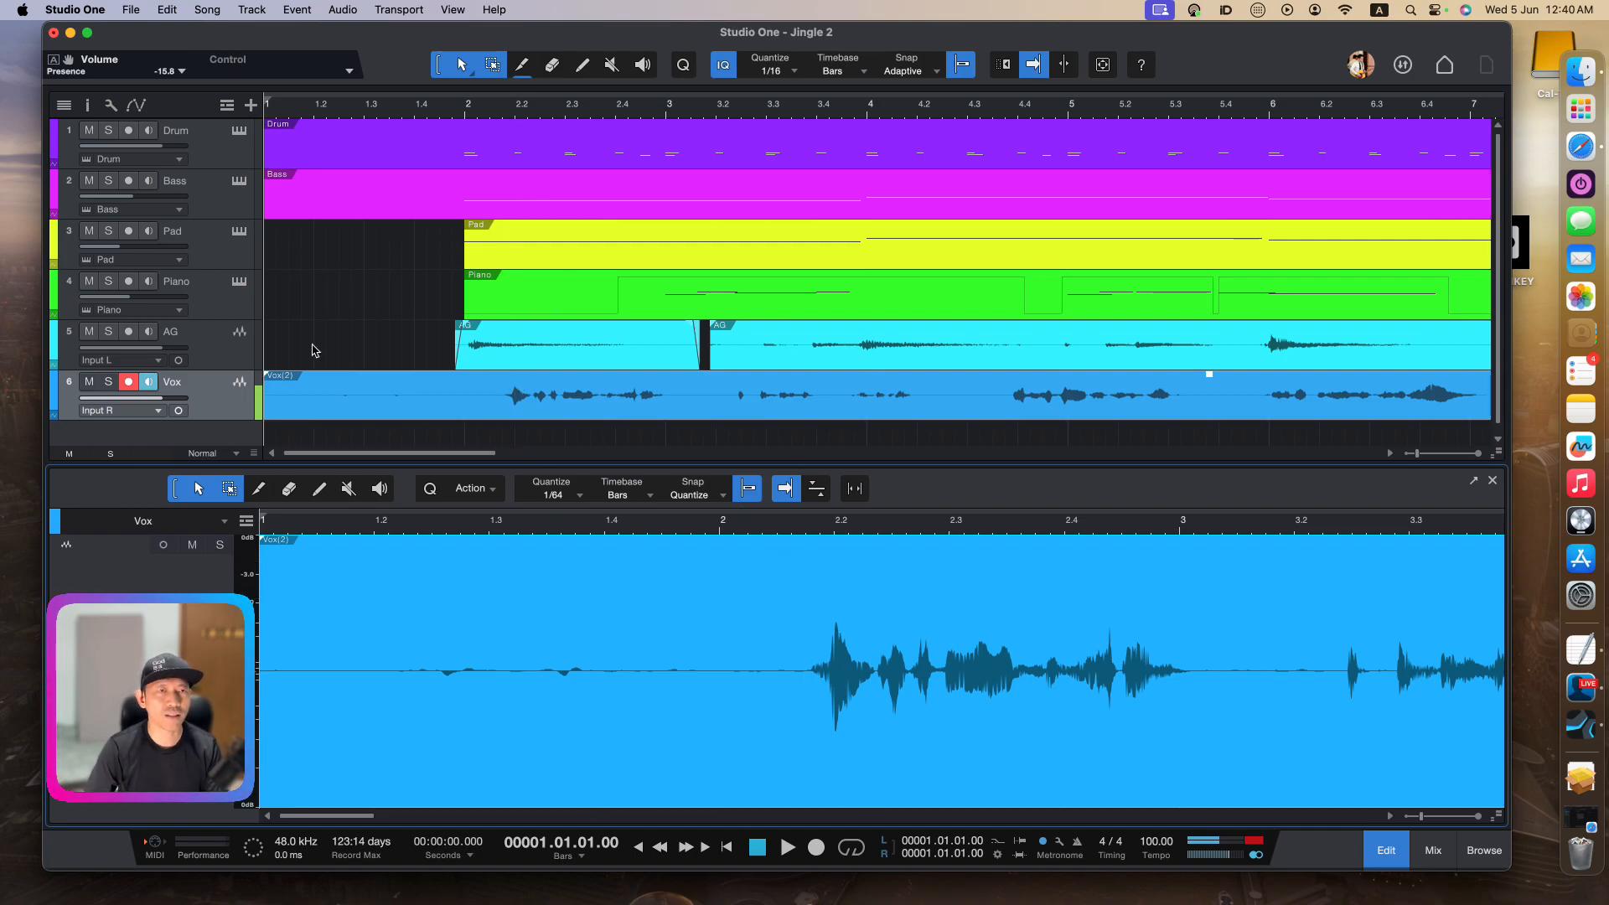
Split the vocal take at about 2.1.03.50, just before the first sung phrase, and undo the split
left_click(259, 488)
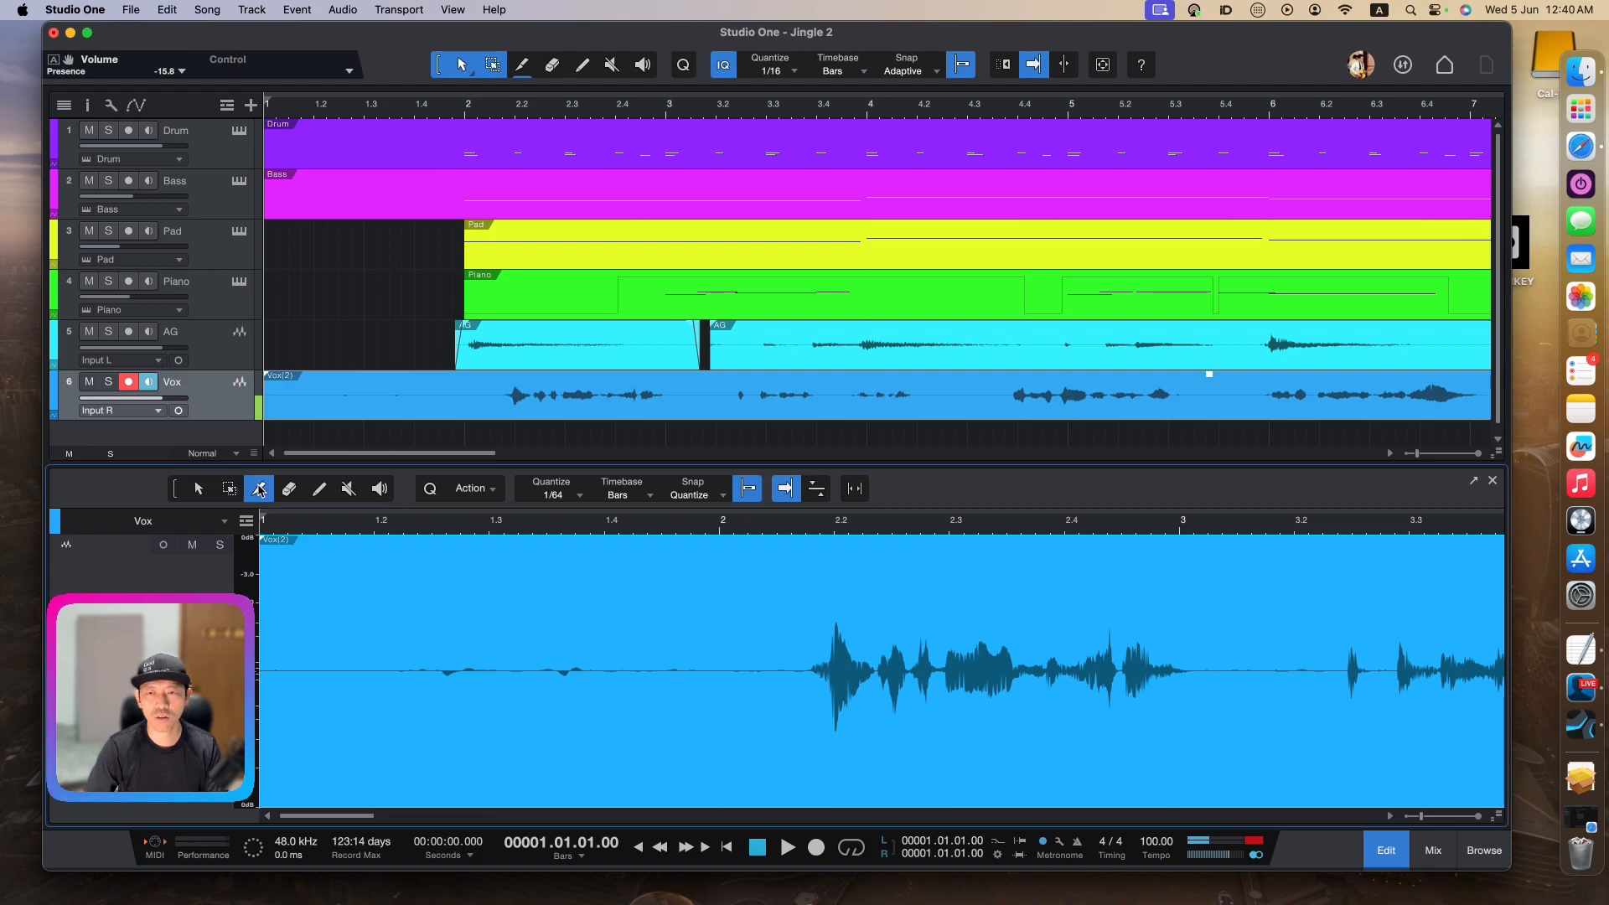
left_click(790, 678)
key("alt+x")
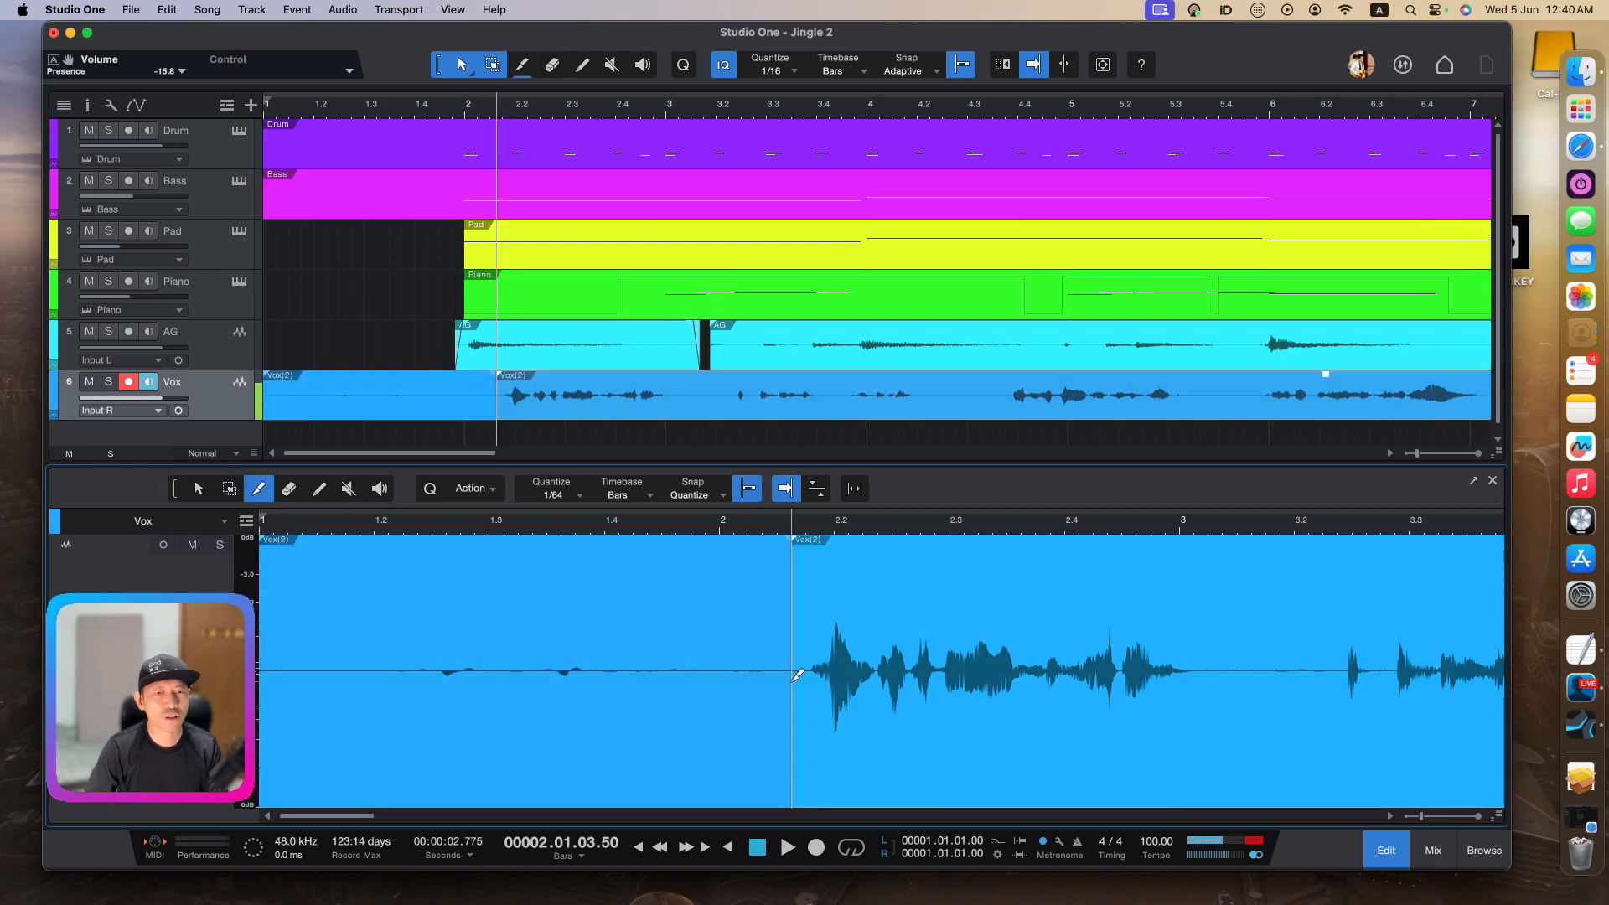
left_click(180, 488)
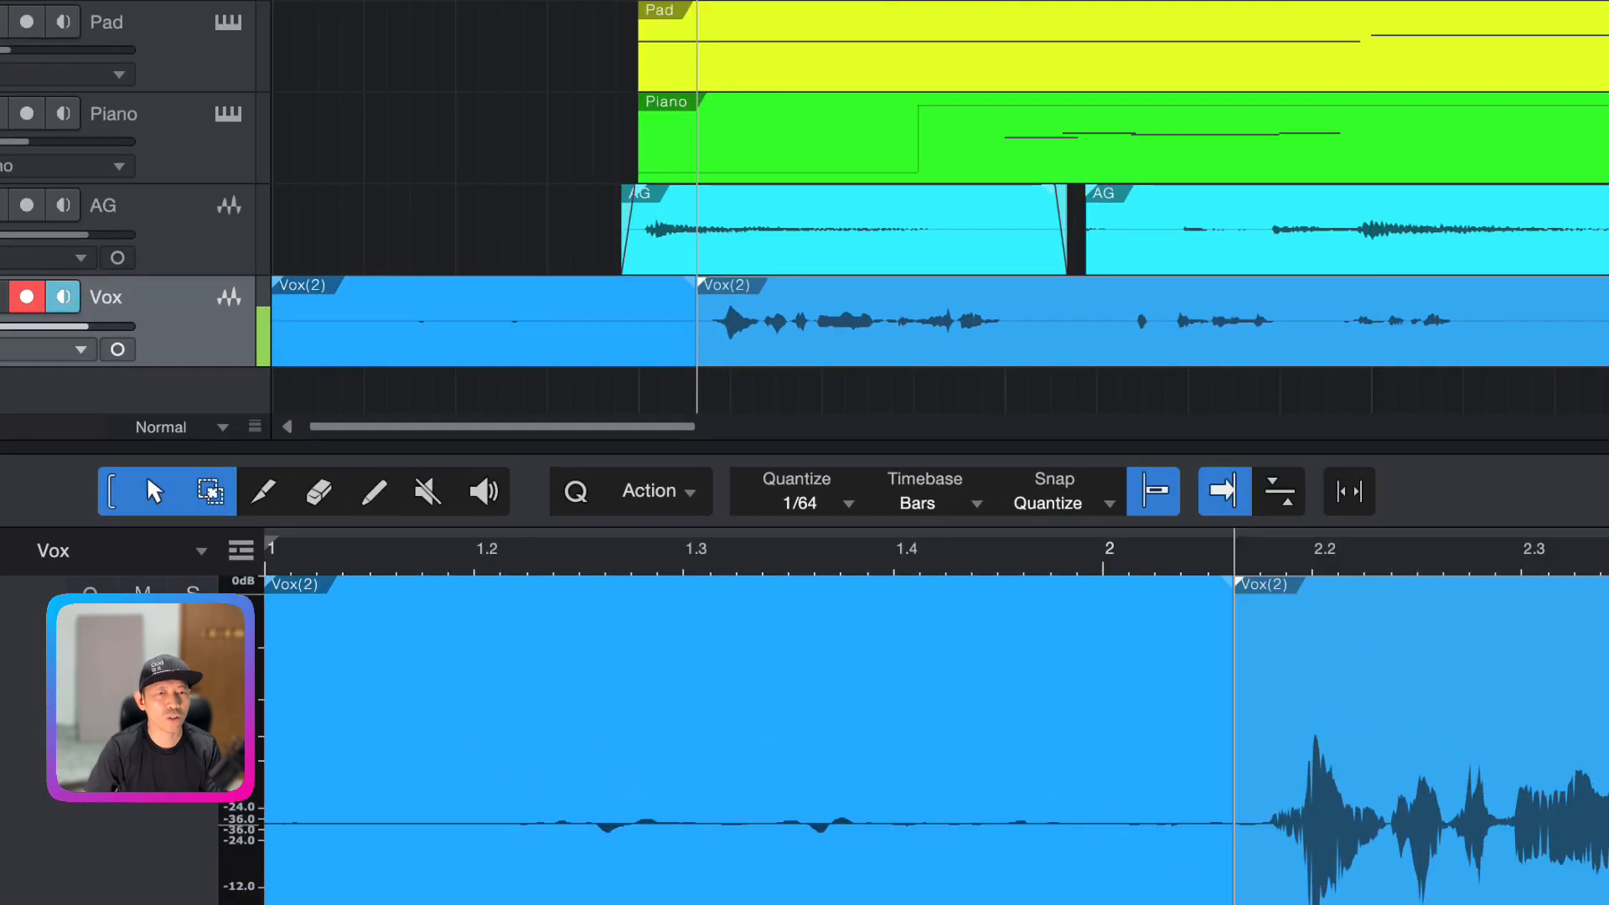
left_click(781, 610)
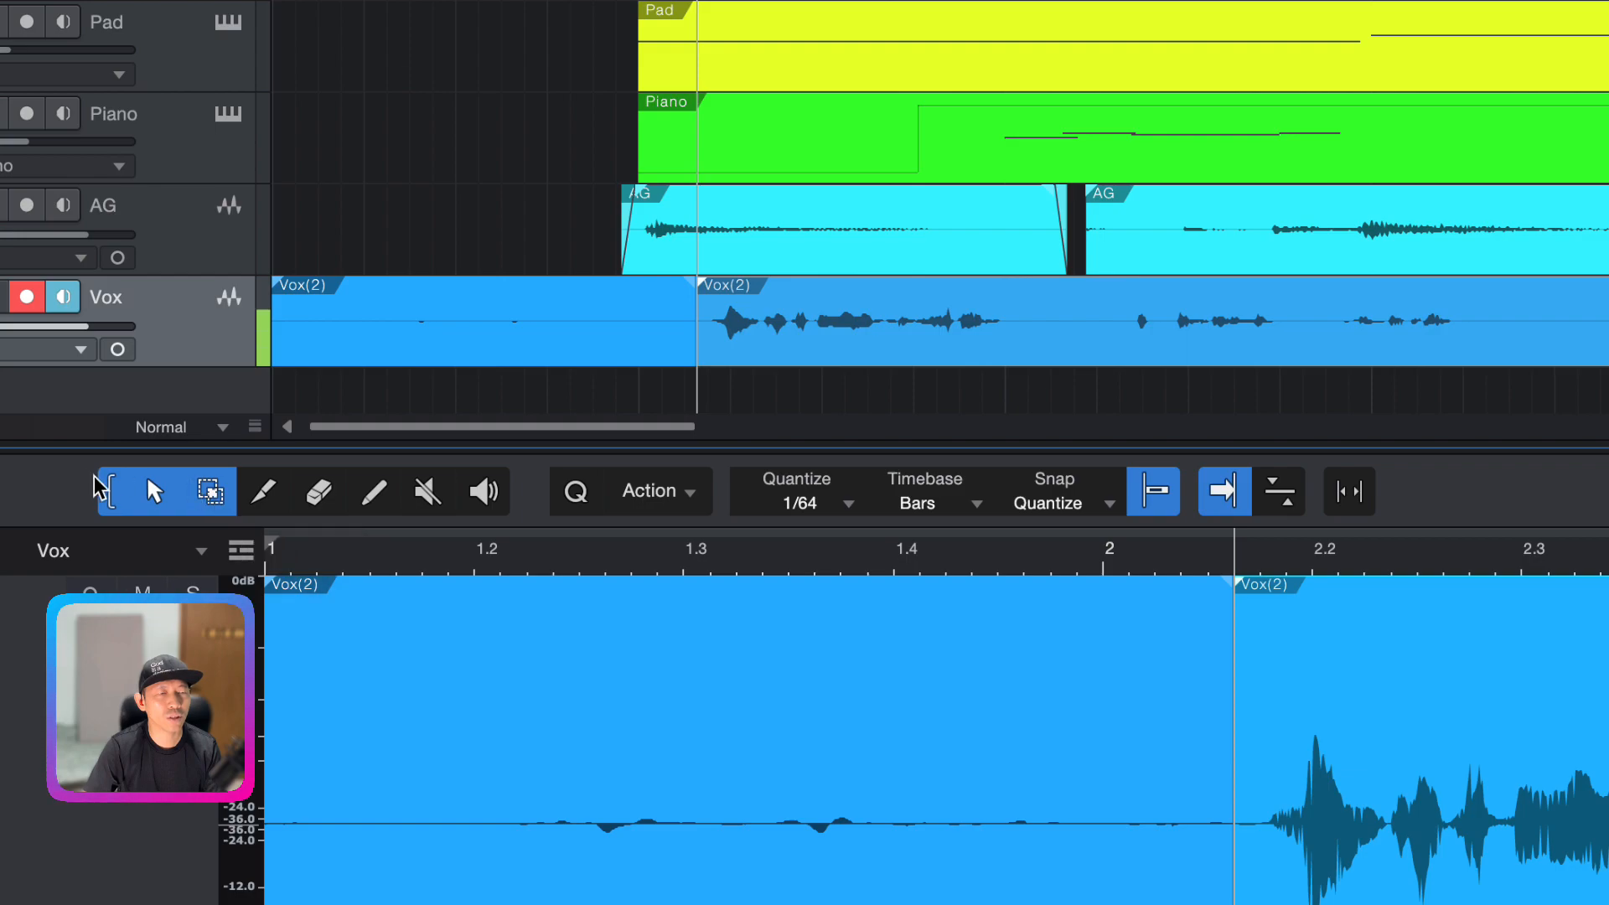
left_click(266, 495)
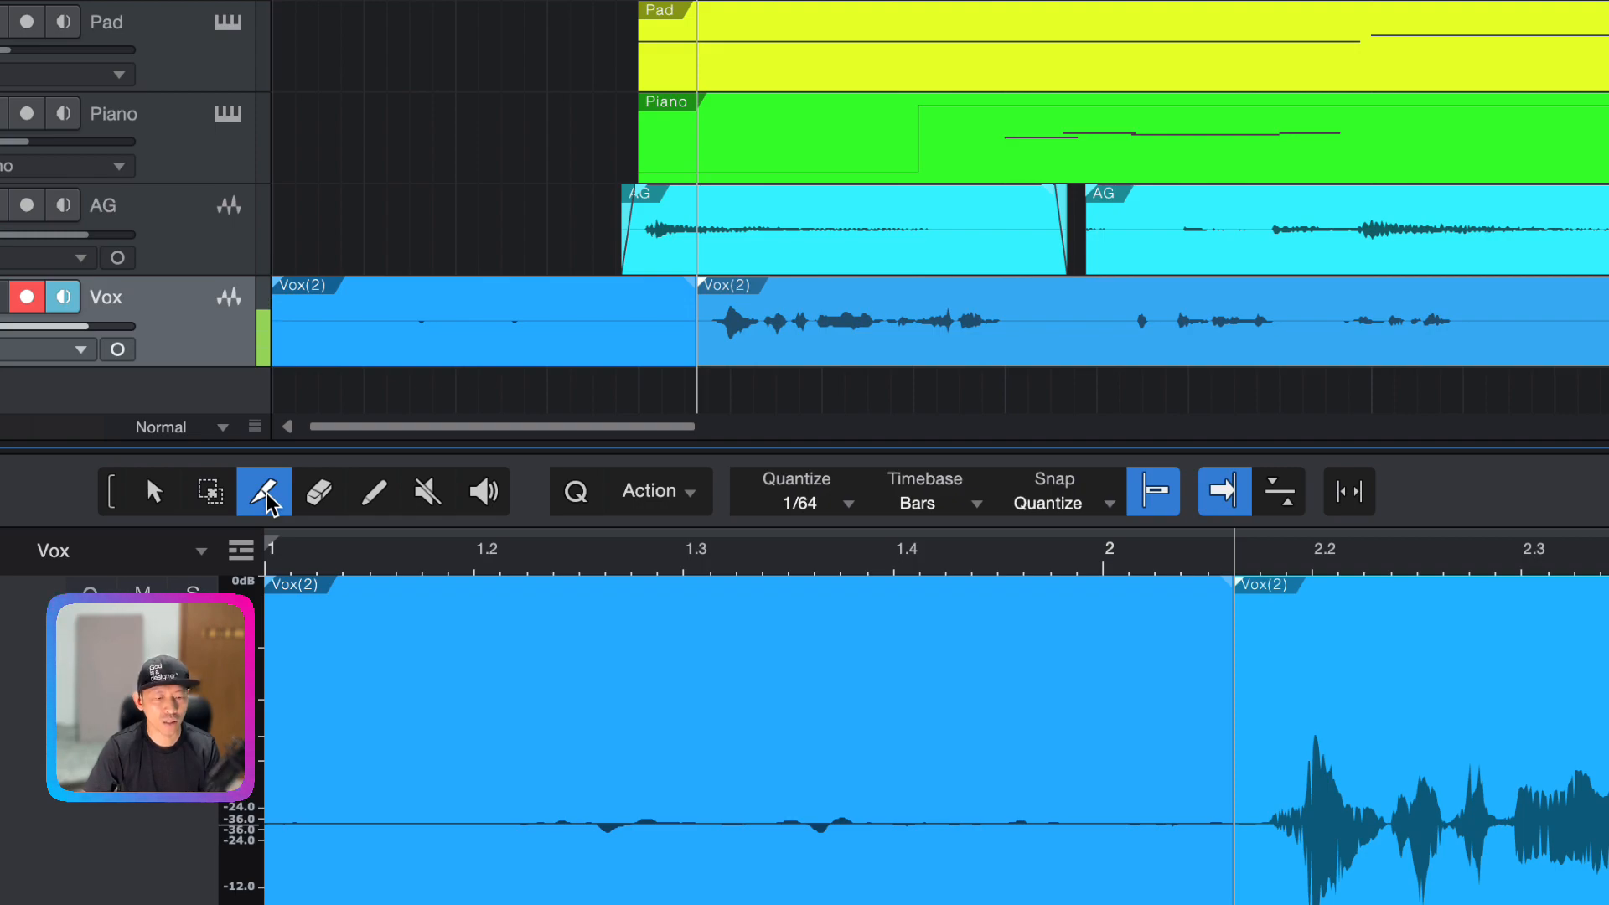
key("ctrl+z")
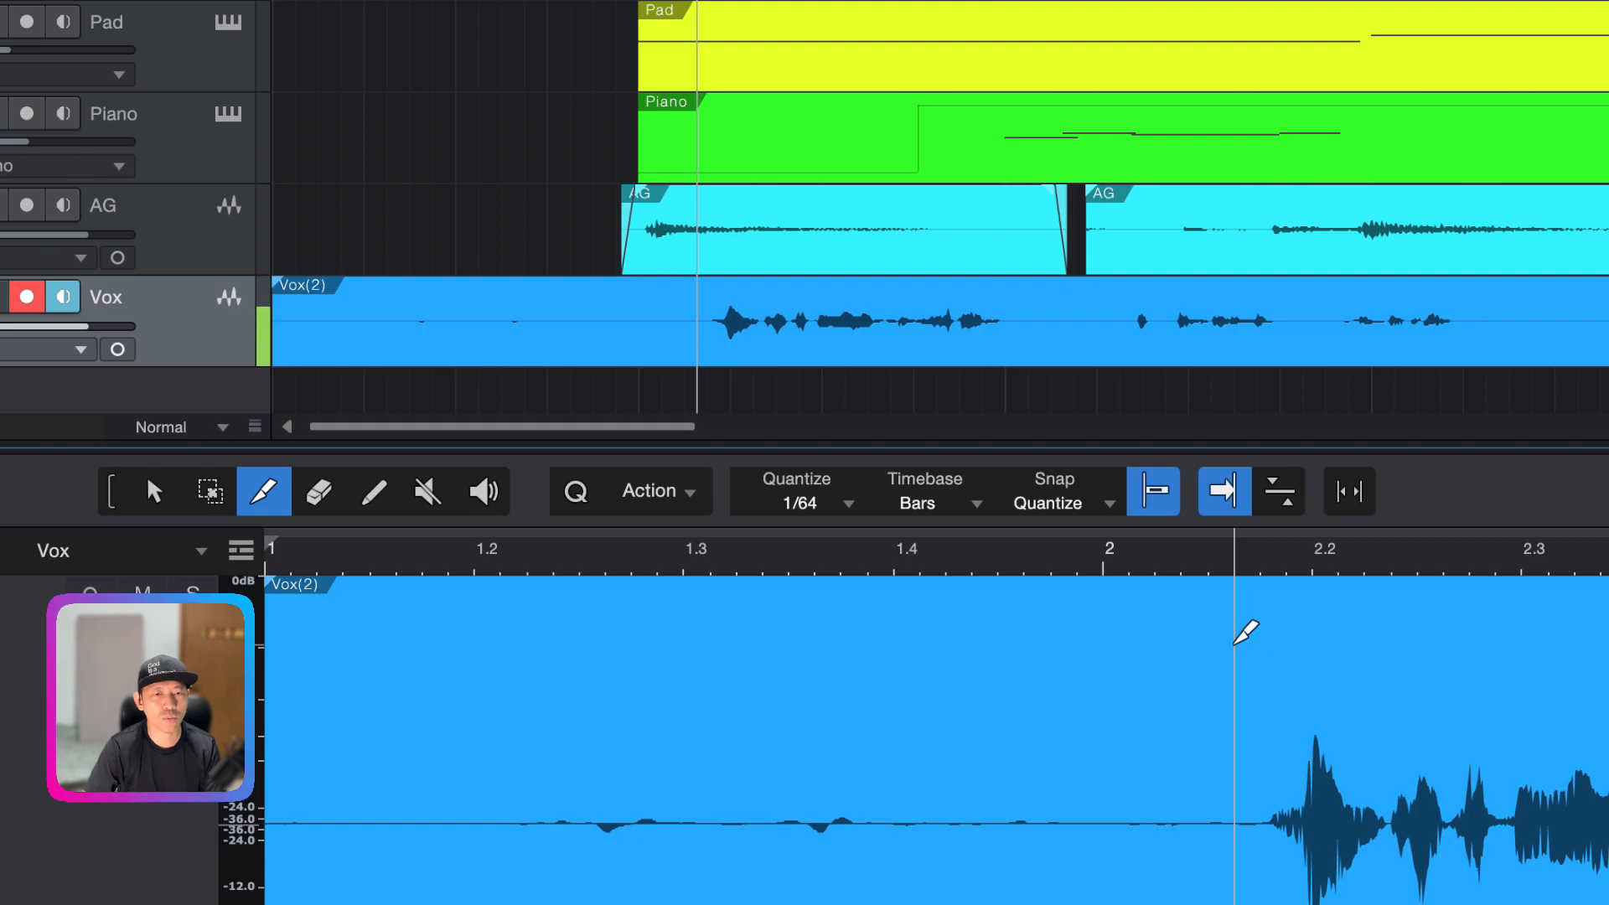
Cut off the silent lead-in of the vocal take at about 2.1.03.50 and add a short fade-in to the remaining event
left_click(1235, 643)
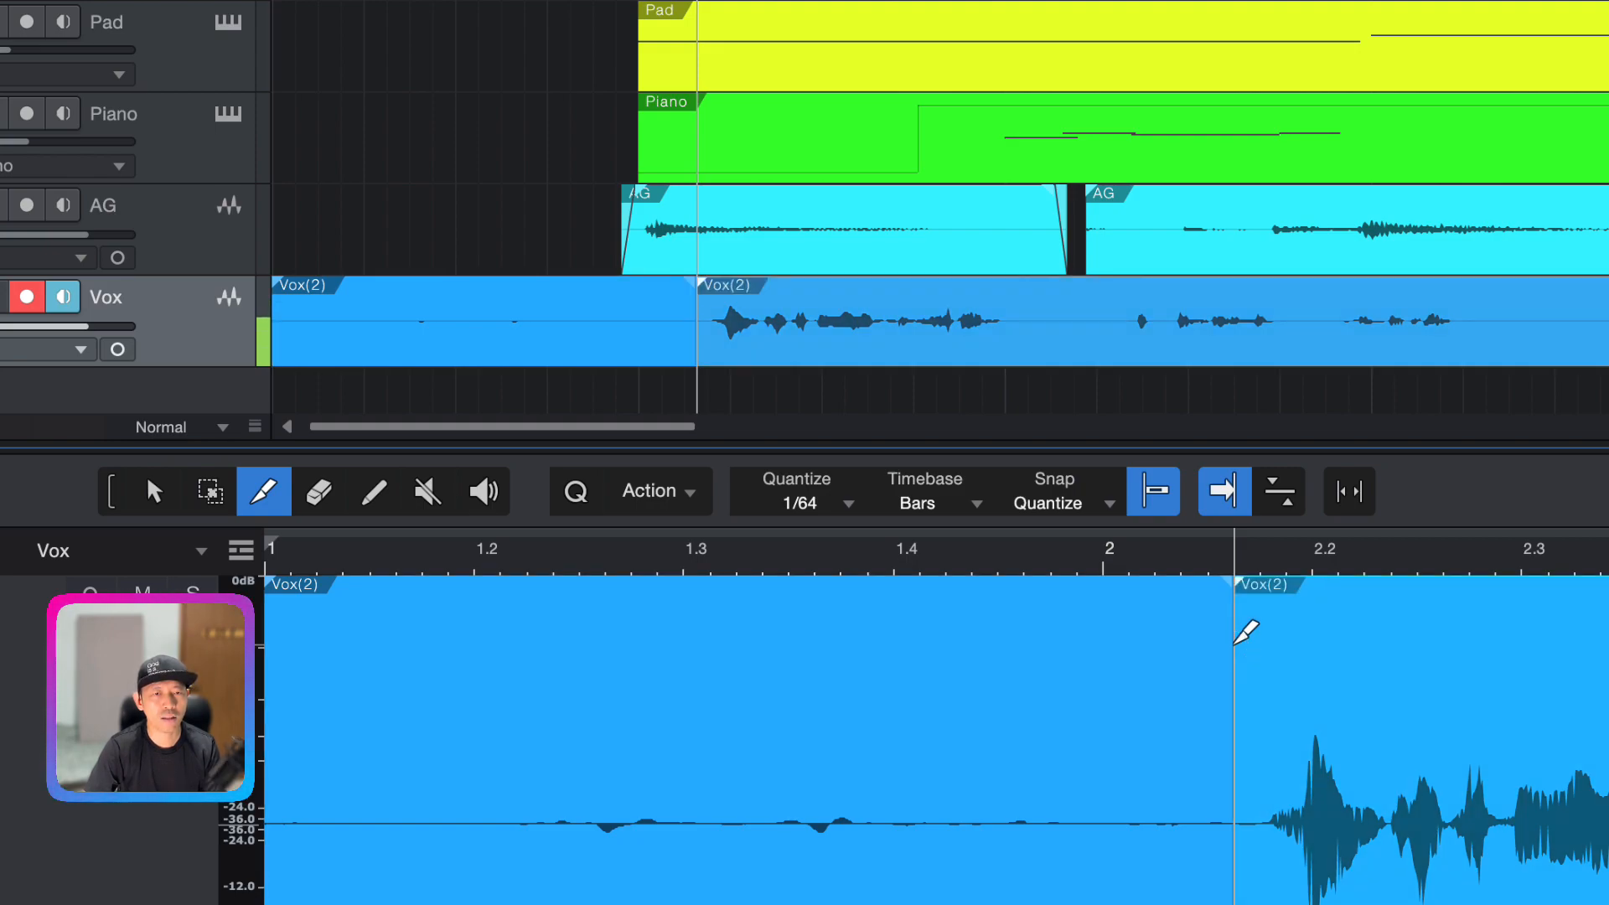
left_click(111, 503)
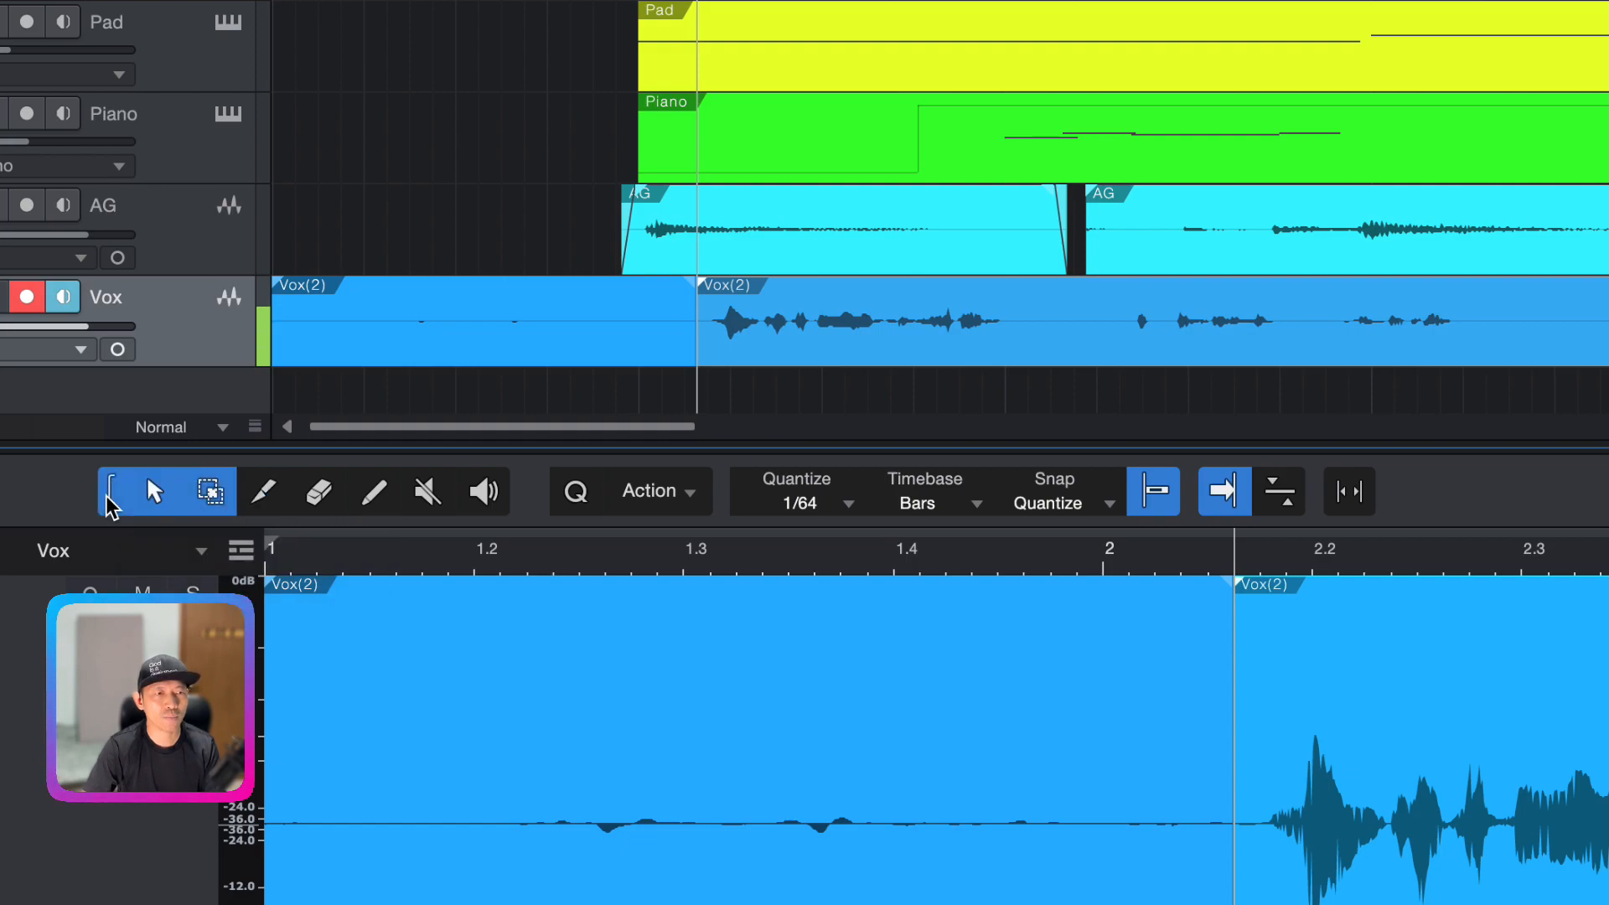
left_click(1086, 896)
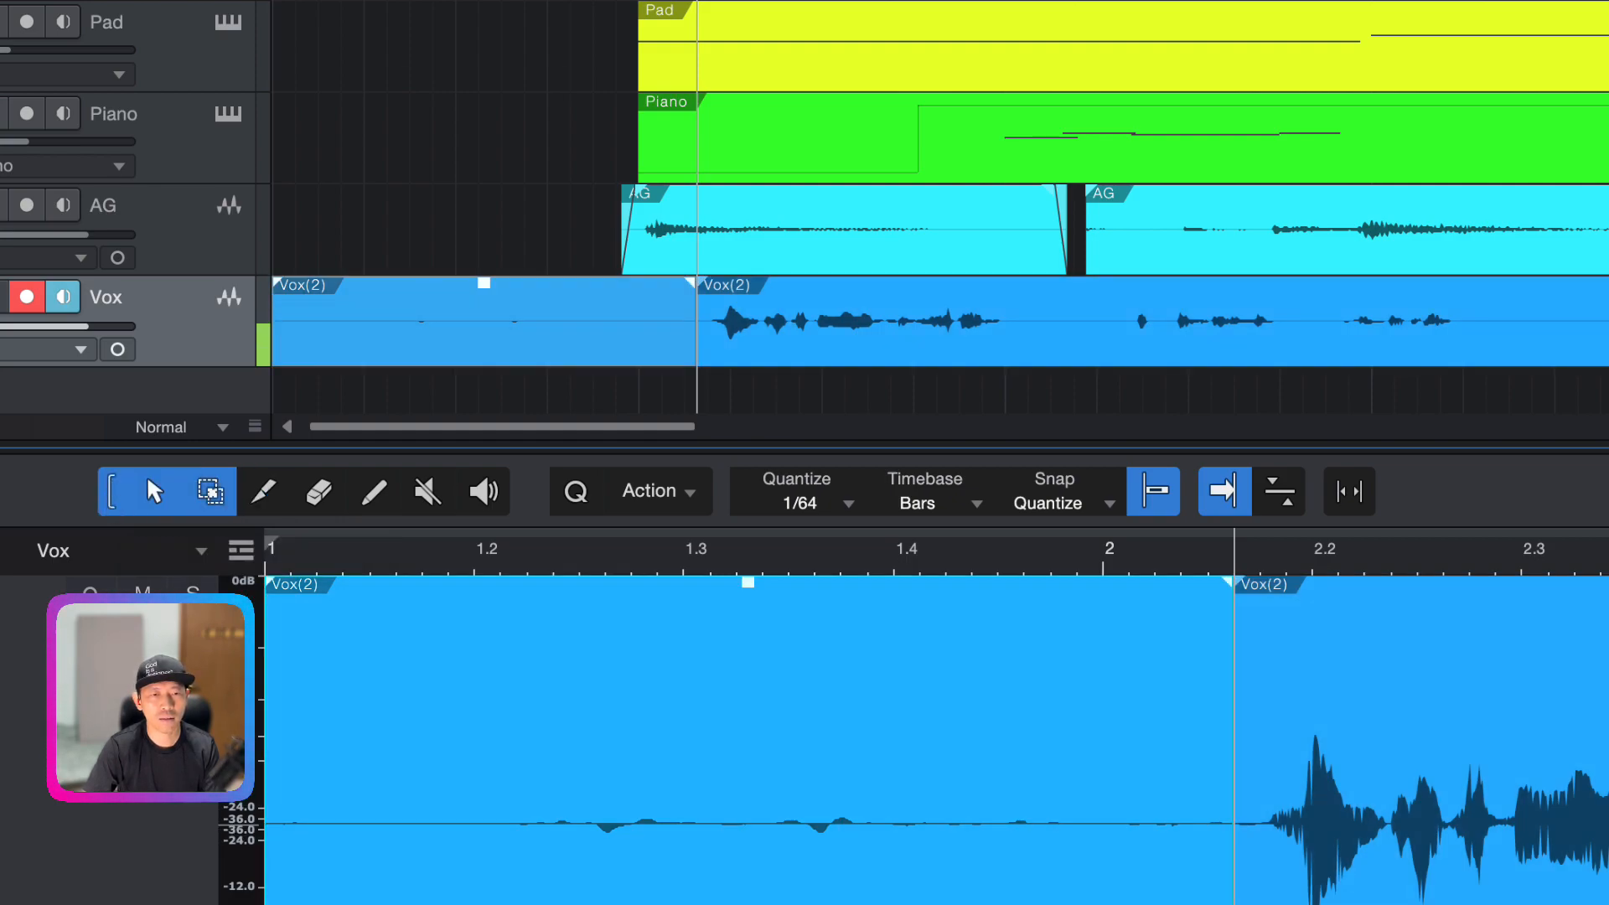
key("Delete")
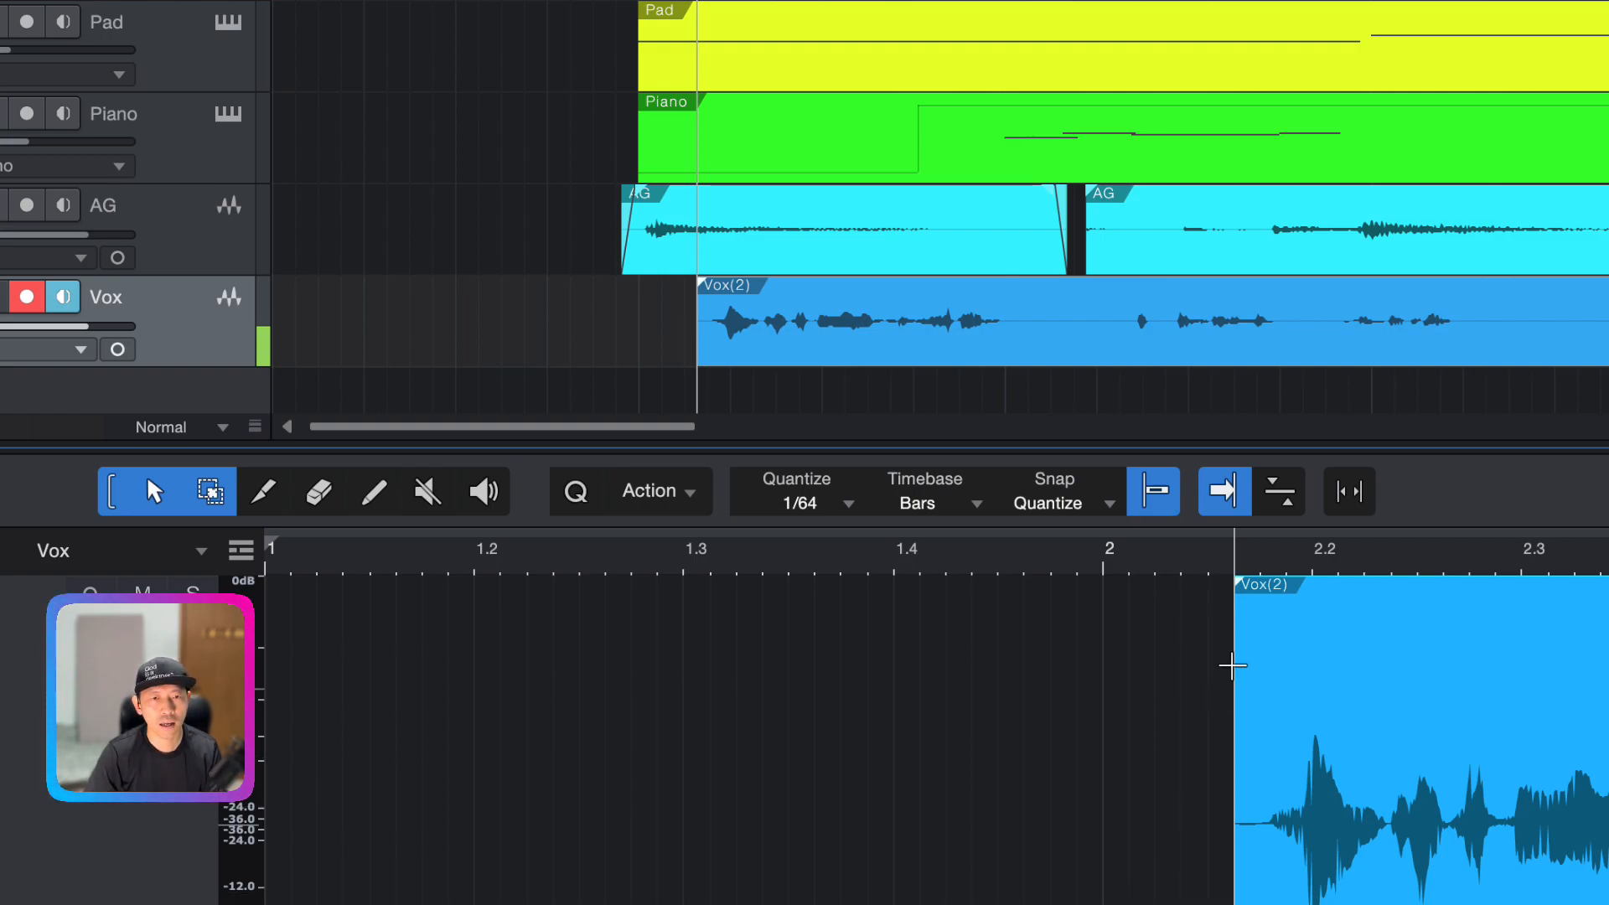
left_click_drag(1240, 591, 1267, 595)
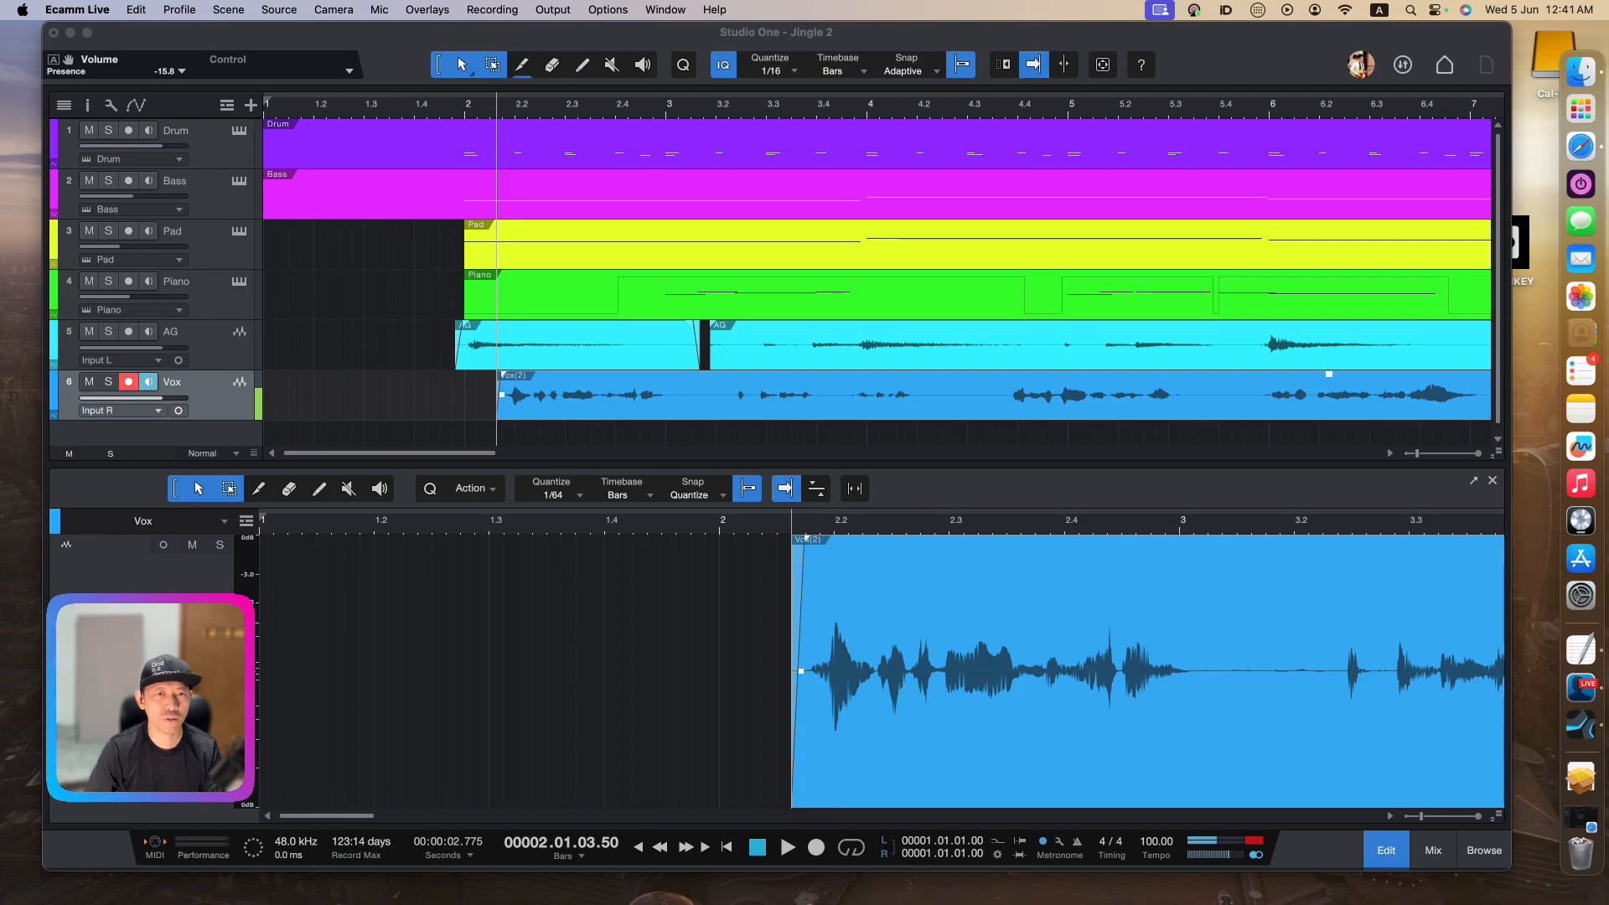
Play the song from the start through its end to check the trimmed vocal against the backing, and return to the opening bars
key("Return")
key("space")
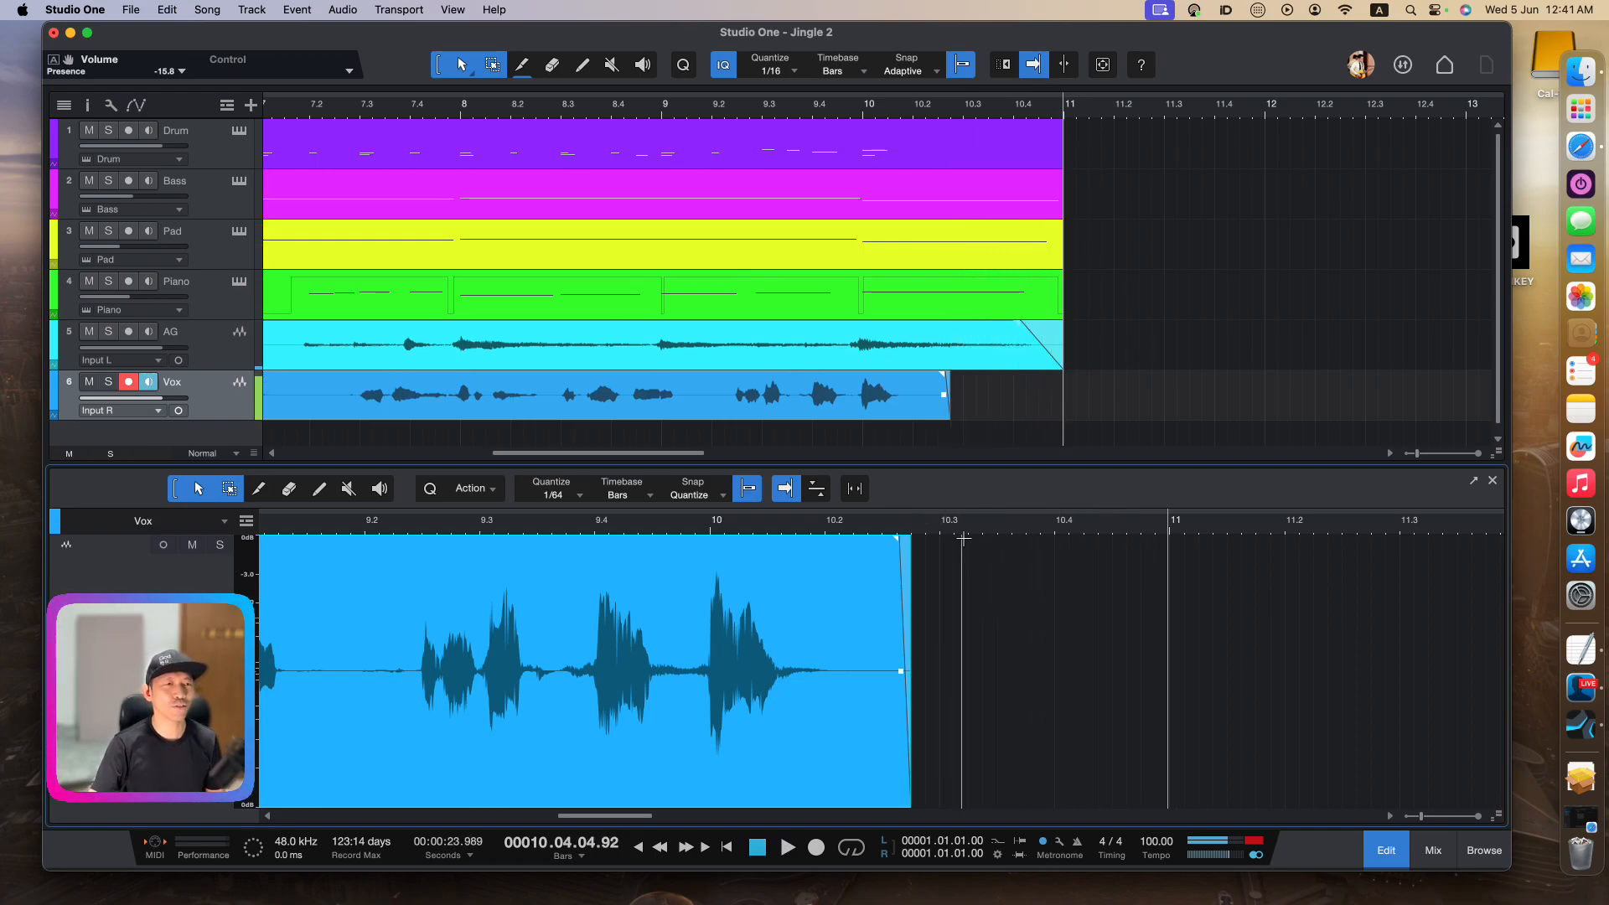
scroll(873, 413, "left", 10)
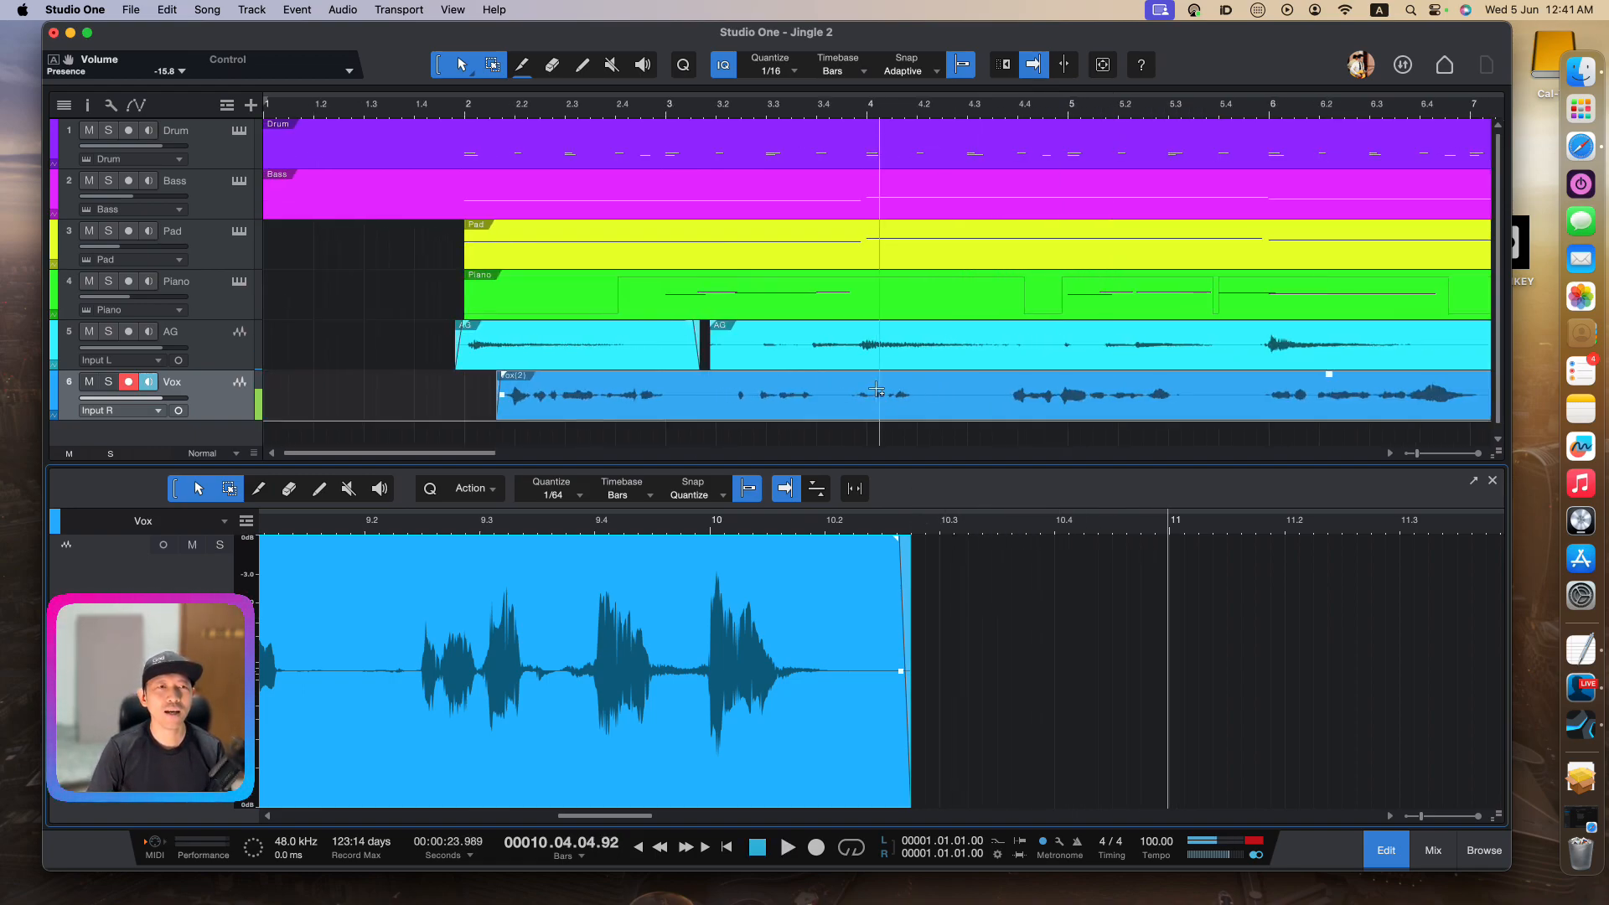